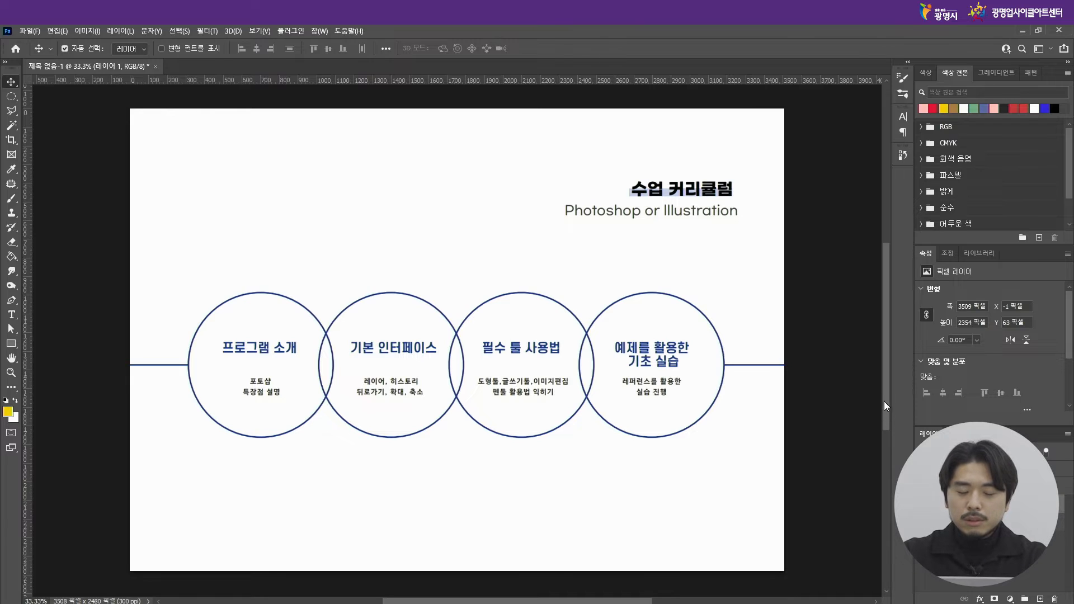
# Step: Hide the curriculum graphic's layer and close the untitled document without saving
pyautogui.hotkey('ctrl', ',')
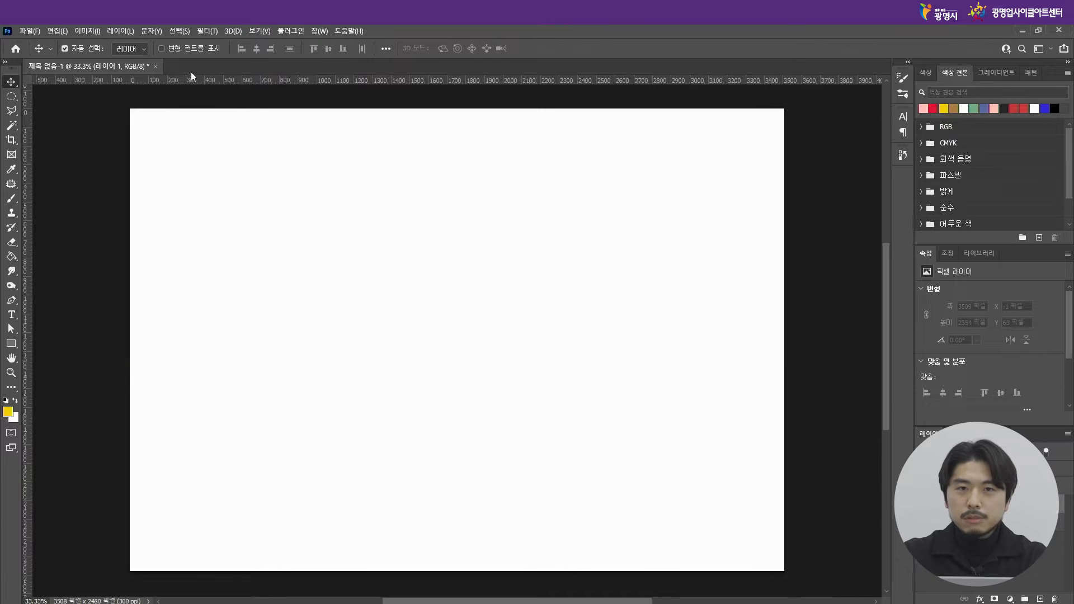
pyautogui.click(156, 66)
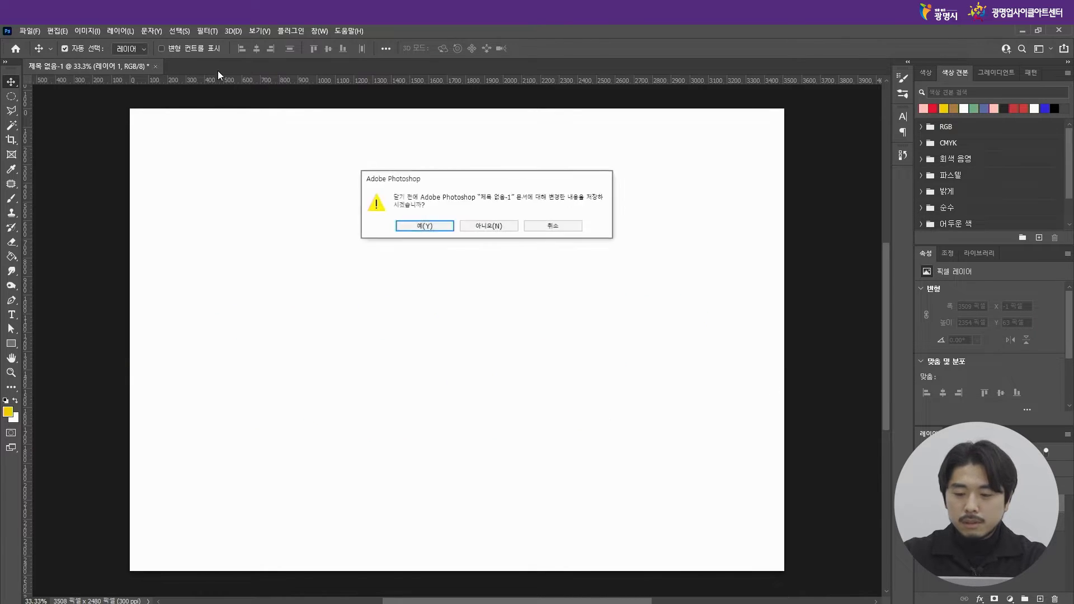
pyautogui.click(492, 230)
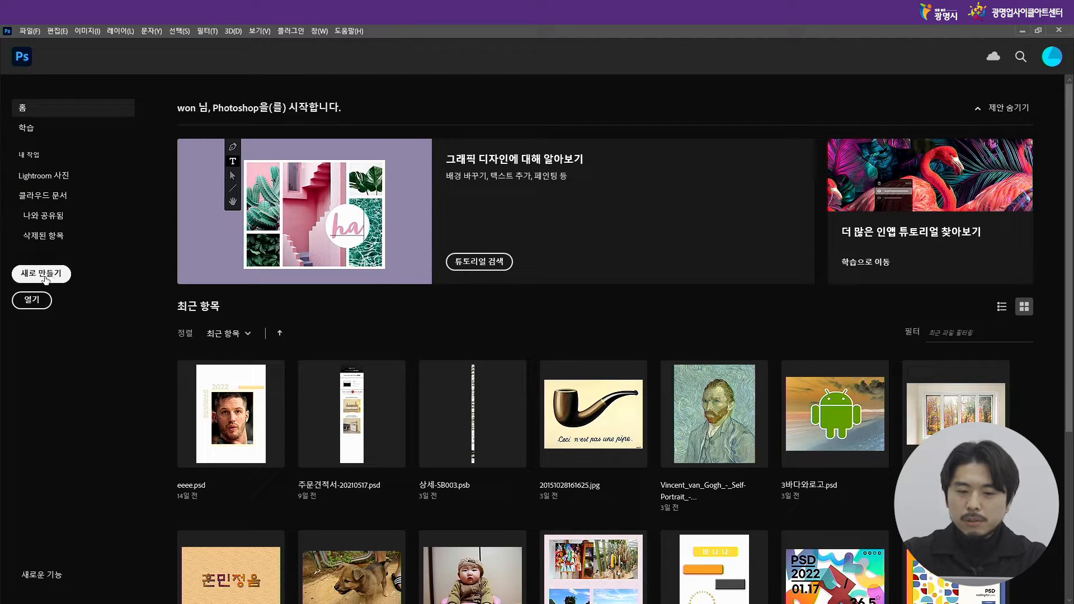
# Step: Start a new document from the A4 print preset, 210 x 297 mm at 300 ppi
pyautogui.click(46, 278)
pyautogui.moveTo(490, 139); pyautogui.dragTo(571, 60)
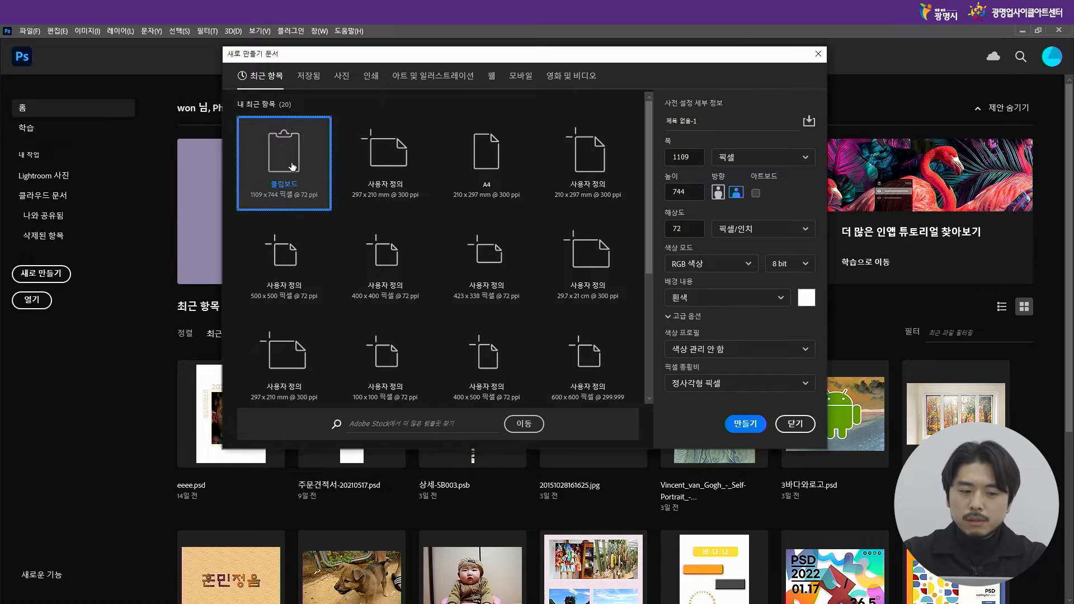
pyautogui.click(372, 82)
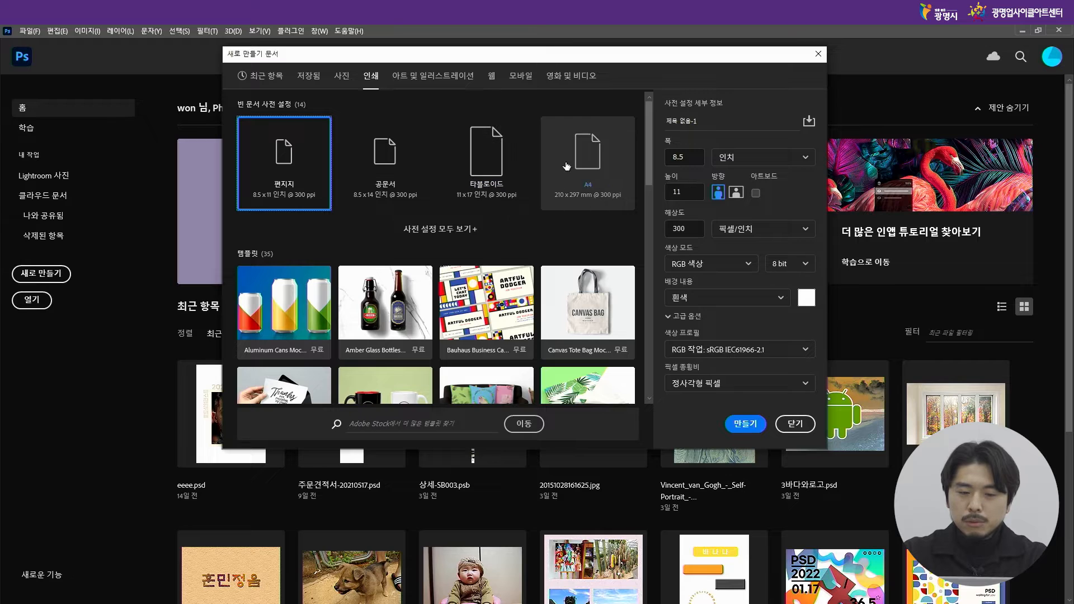
pyautogui.click(596, 200)
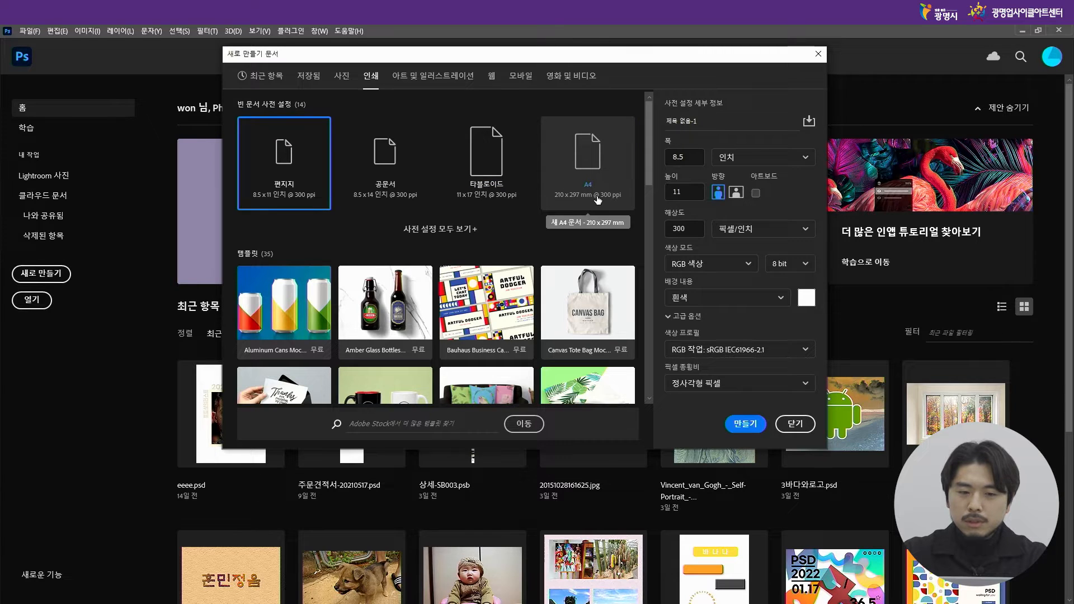
pyautogui.click(463, 230)
pyautogui.click(493, 295)
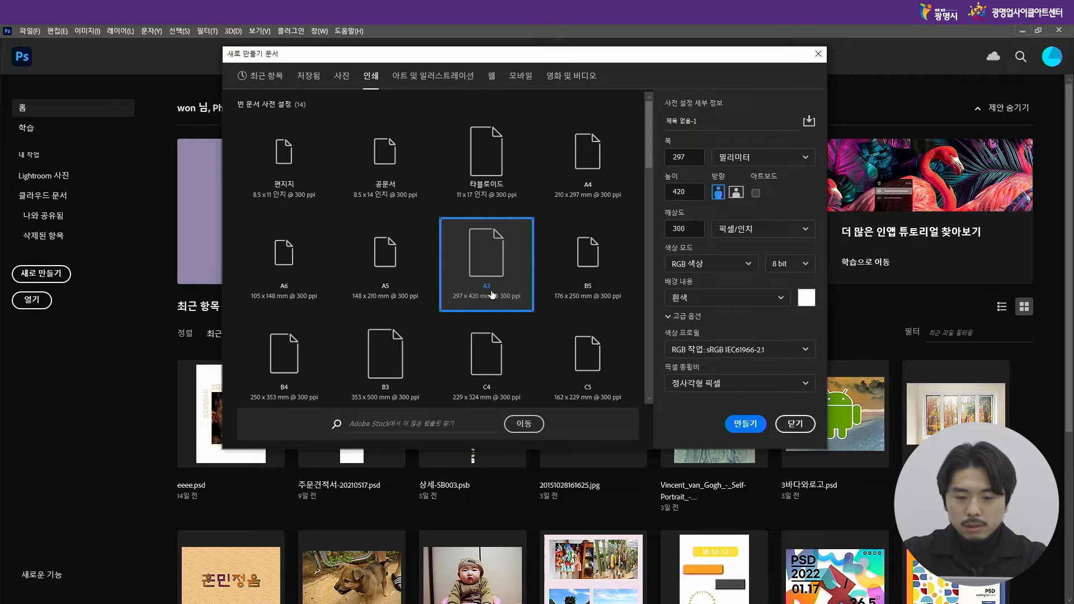
pyautogui.click(586, 173)
pyautogui.click(503, 235)
pyautogui.click(588, 162)
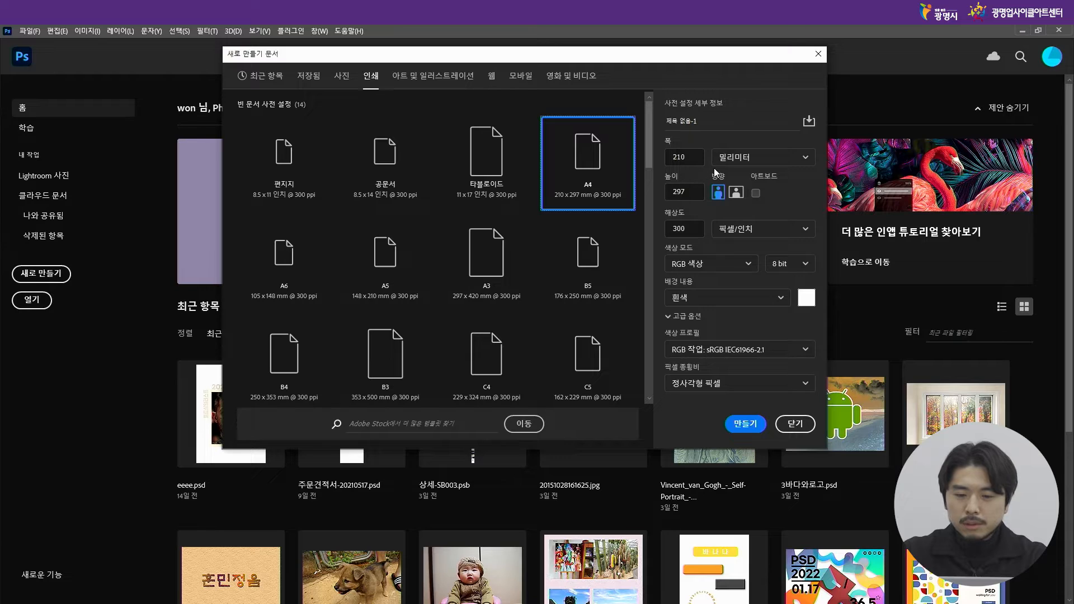
# Step: Try centimetres as the new document's size unit, and return it to millimetres
pyautogui.click(793, 162)
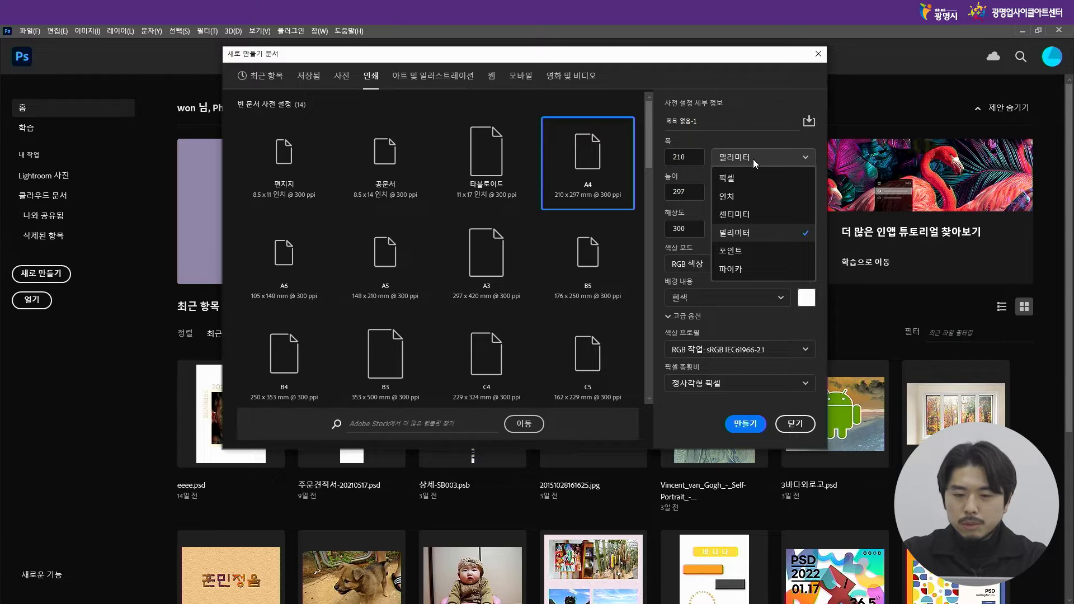
pyautogui.click(756, 220)
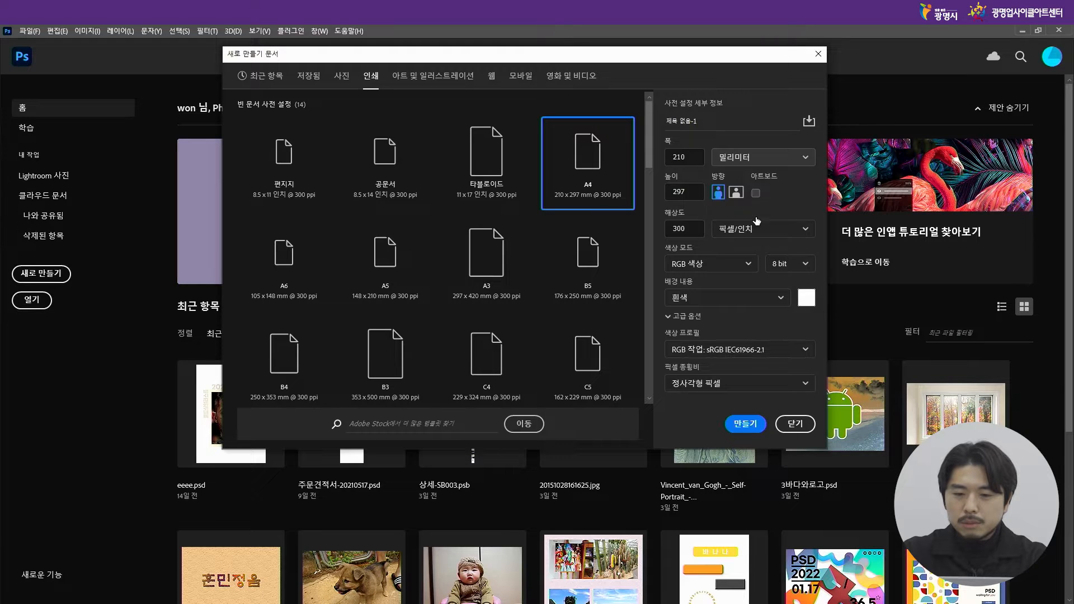
pyautogui.click(788, 157)
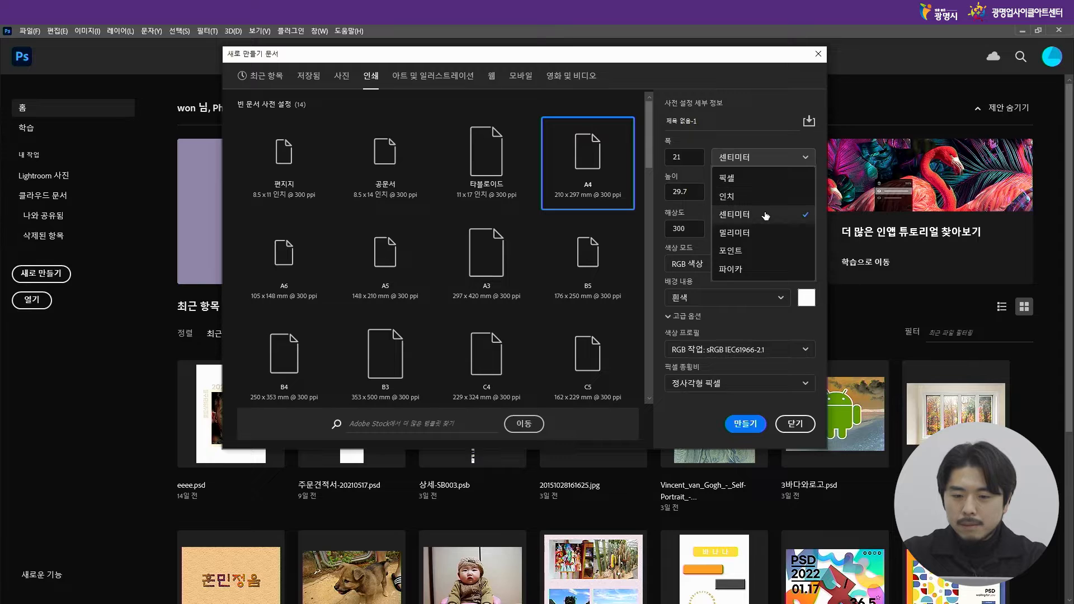
pyautogui.click(768, 232)
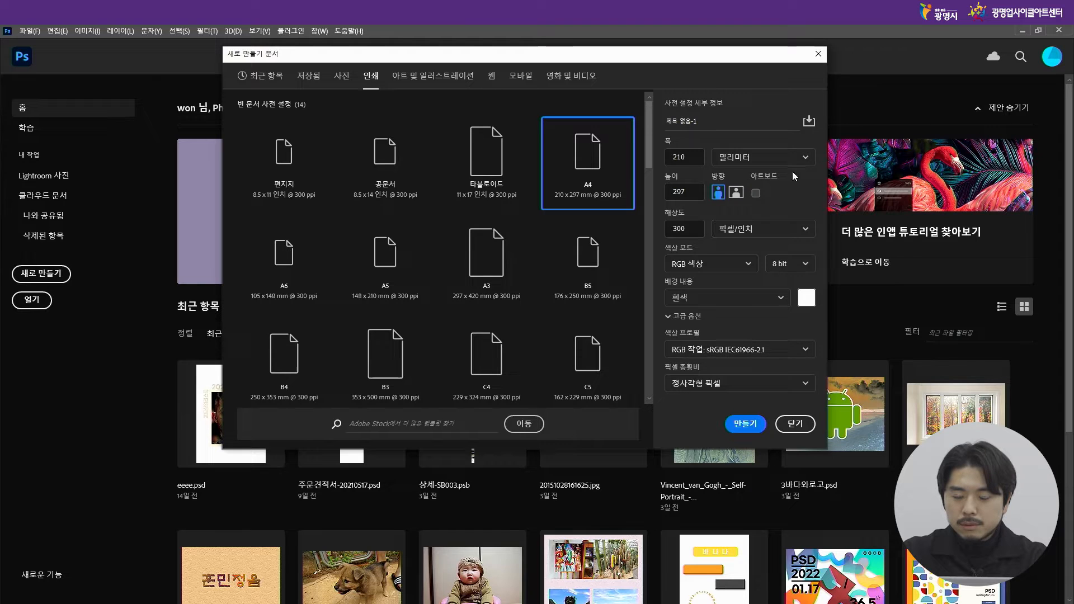
# Step: Set the new A4 document's orientation to landscape, 297 x 210 mm
pyautogui.click(736, 193)
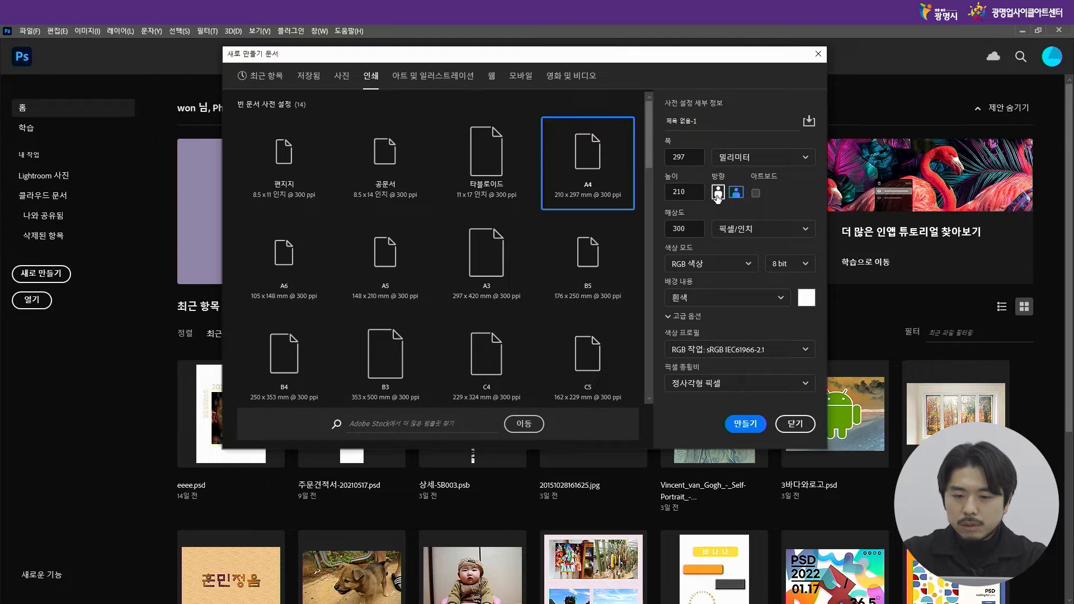
pyautogui.click(719, 195)
pyautogui.click(736, 194)
pyautogui.click(718, 194)
pyautogui.click(738, 195)
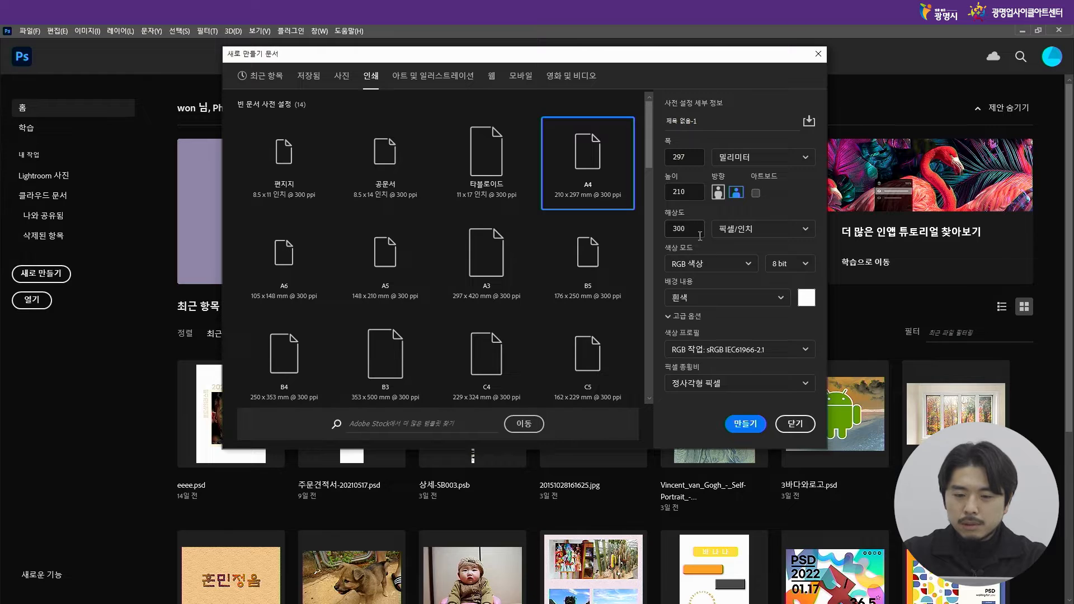
# Step: Try a resolution of 72 pixels/inch and the CMYK color mode for the new document
pyautogui.moveTo(695, 229); pyautogui.dragTo(668, 228)
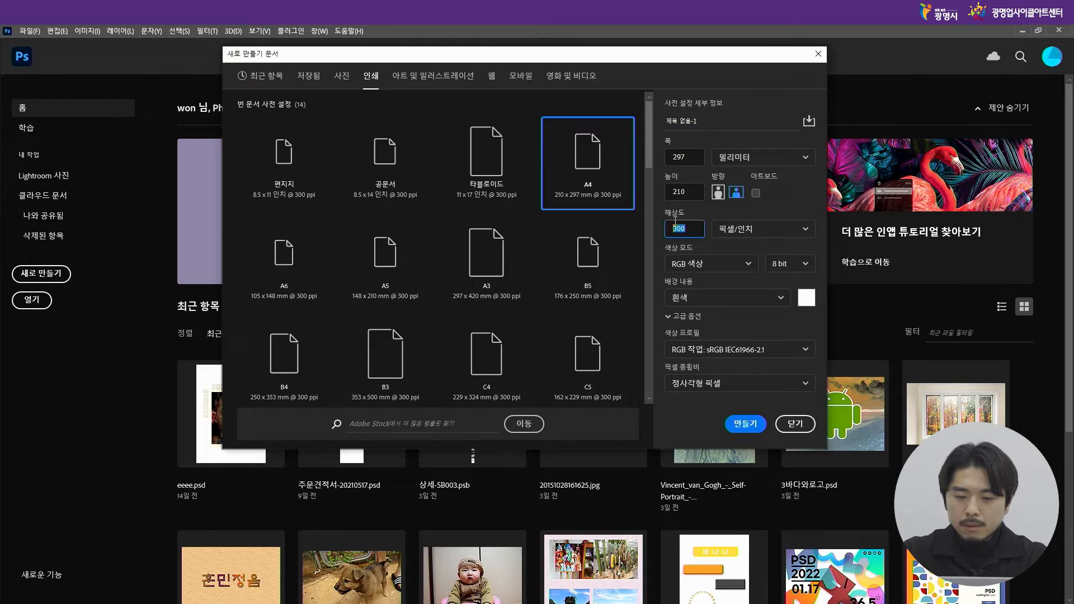
pyautogui.write('72')
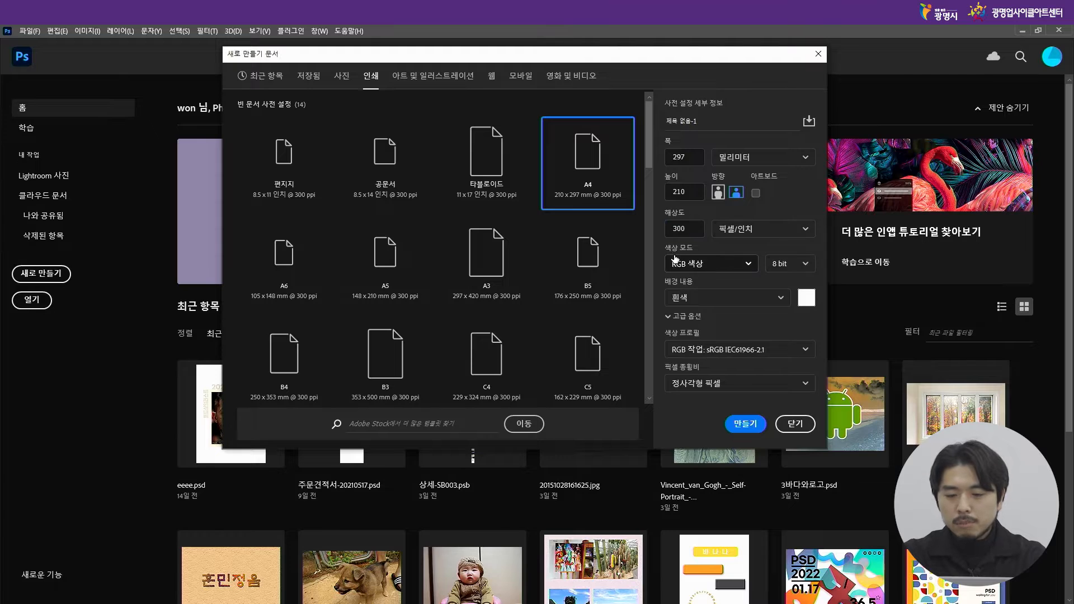
pyautogui.click(748, 267)
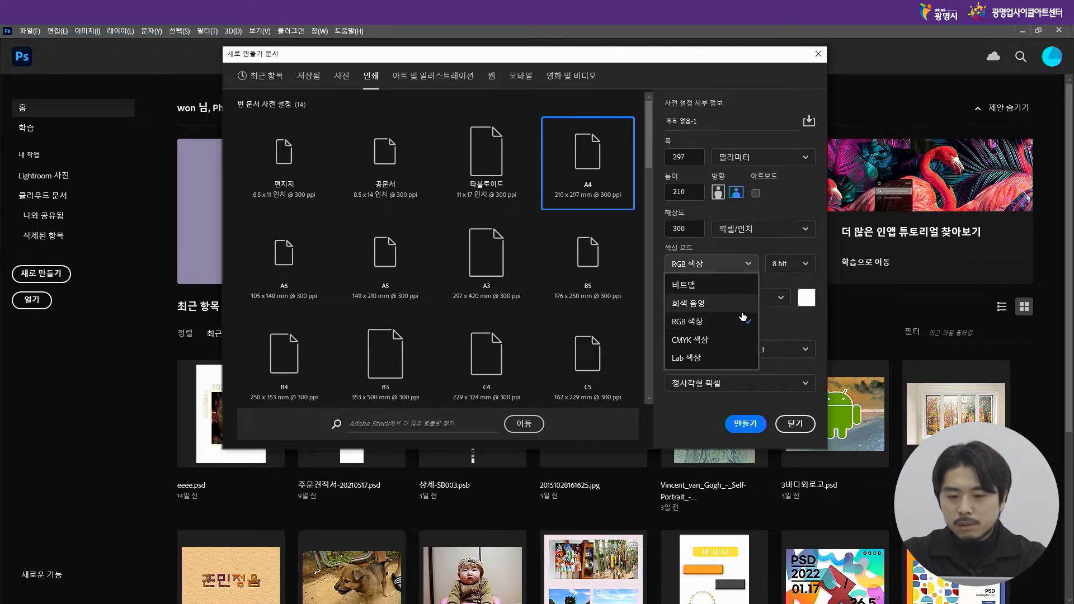
pyautogui.click(705, 321)
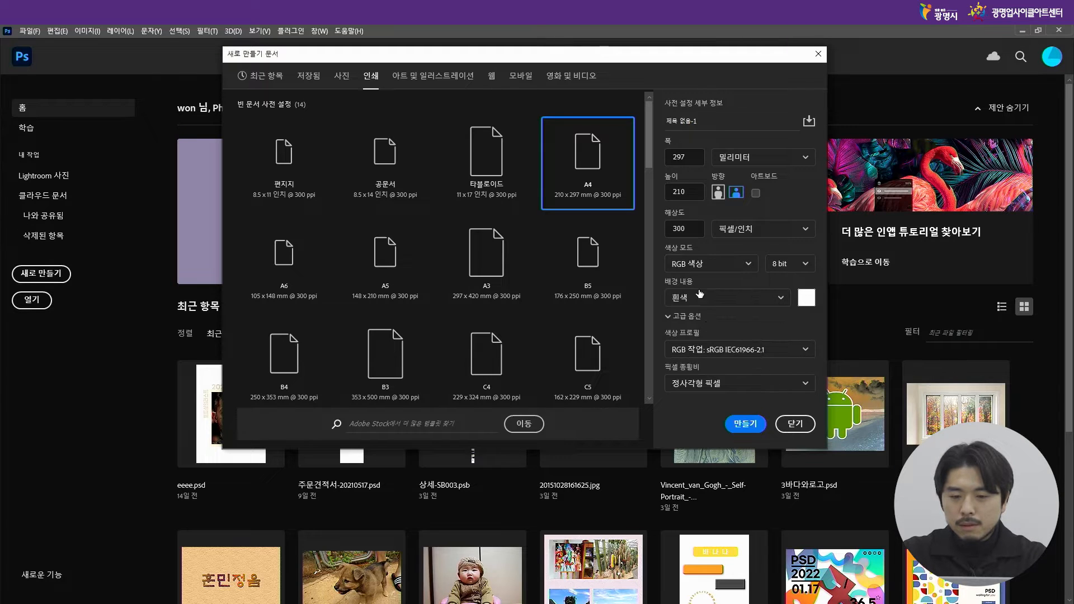
pyautogui.click(742, 268)
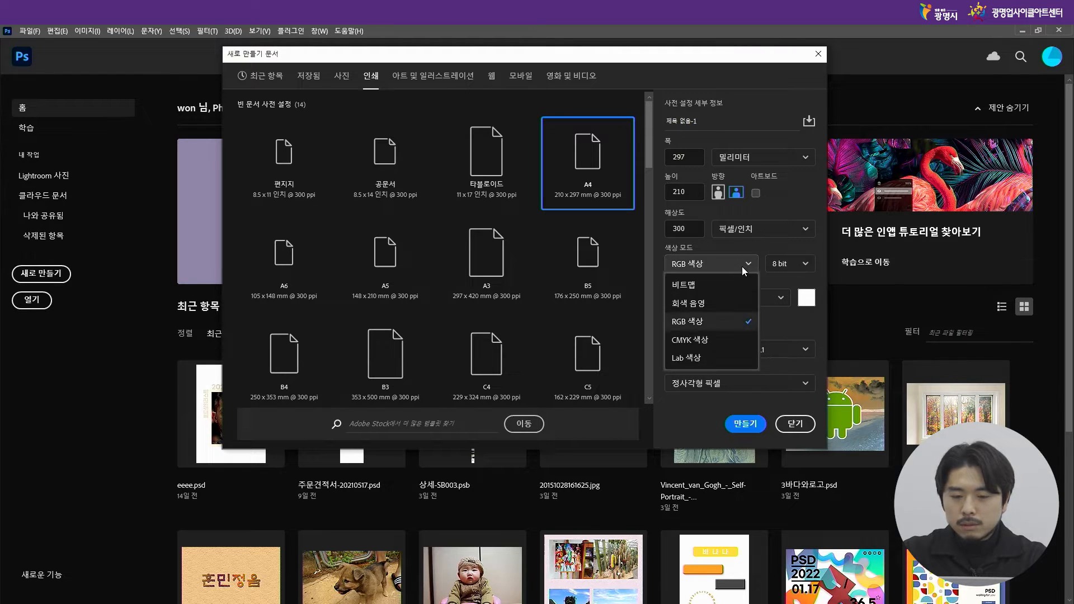
pyautogui.click(717, 343)
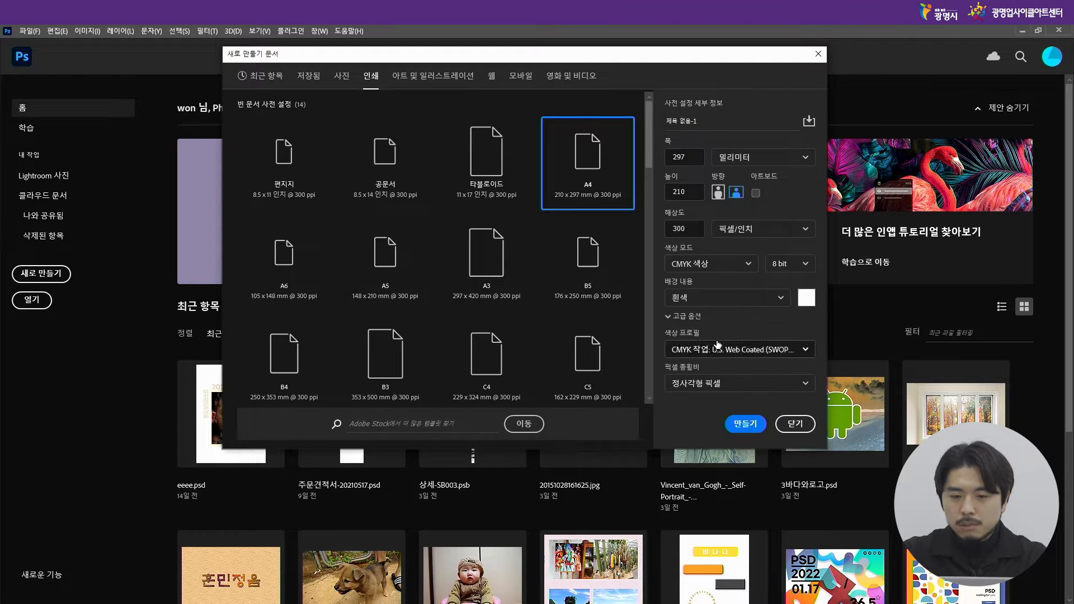
# Step: Create the document with white background contents and RGB color mode
pyautogui.click(777, 300)
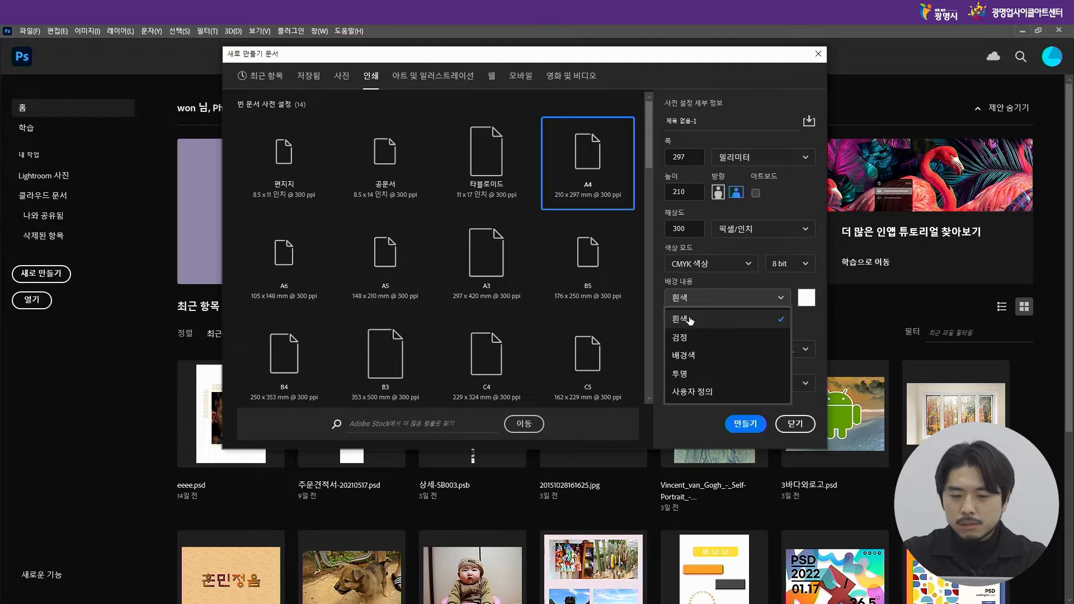
pyautogui.click(739, 320)
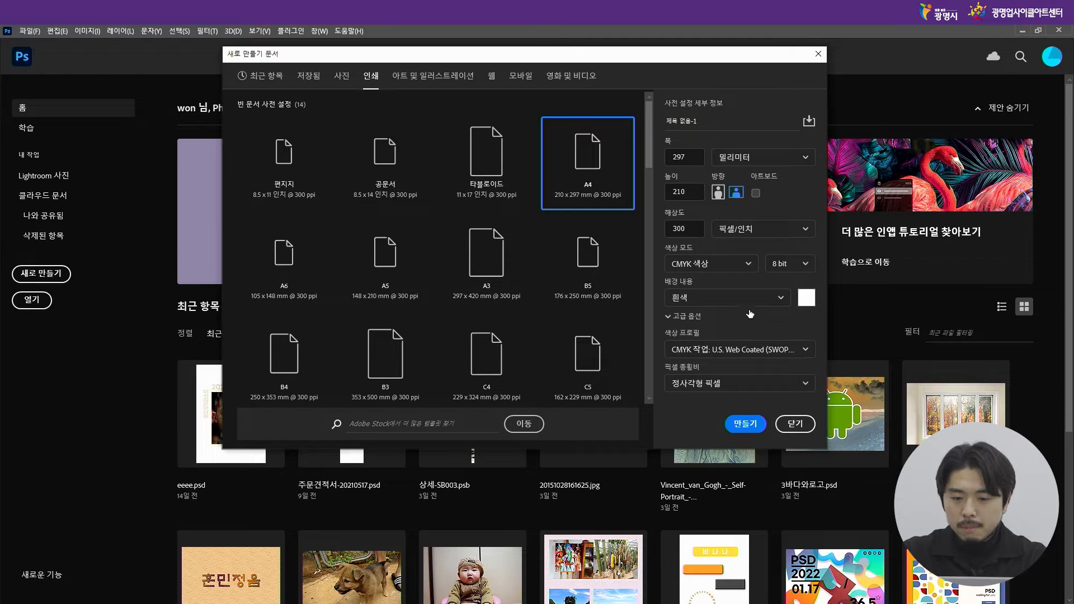
pyautogui.click(734, 266)
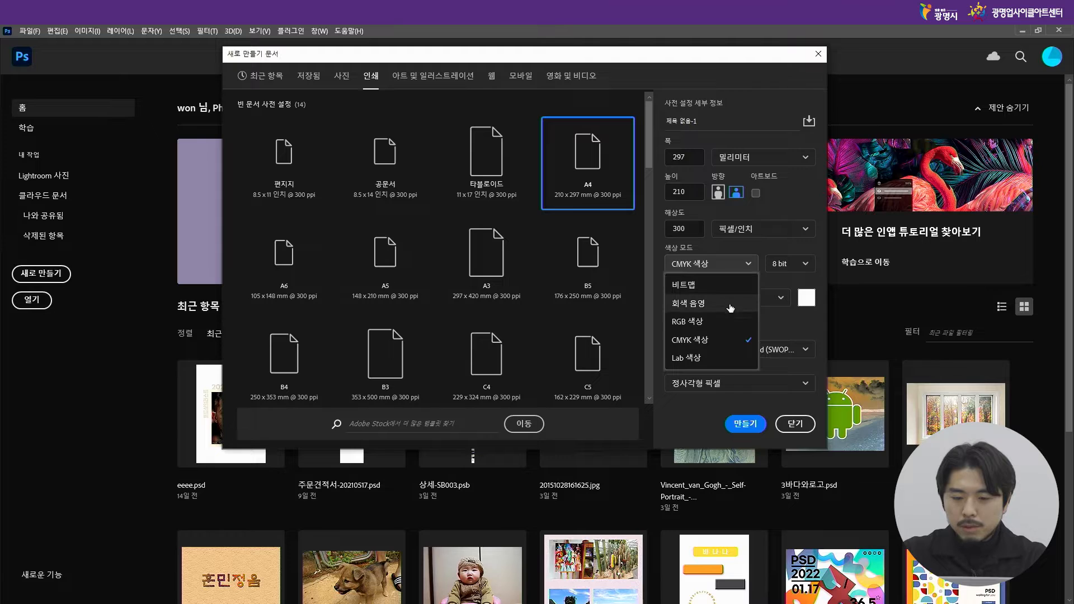
pyautogui.click(729, 322)
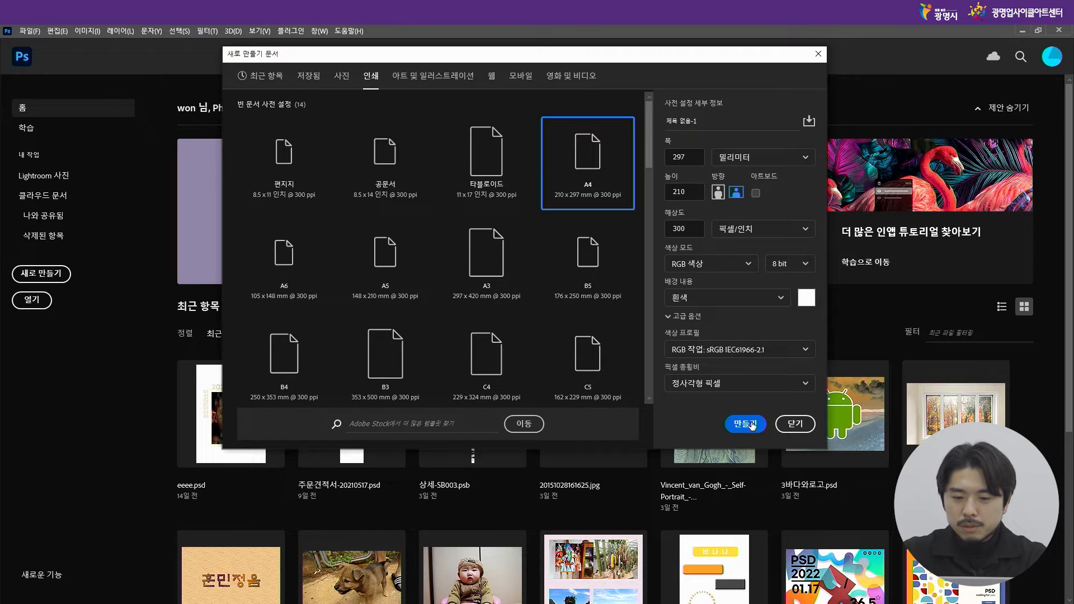
pyautogui.click(753, 425)
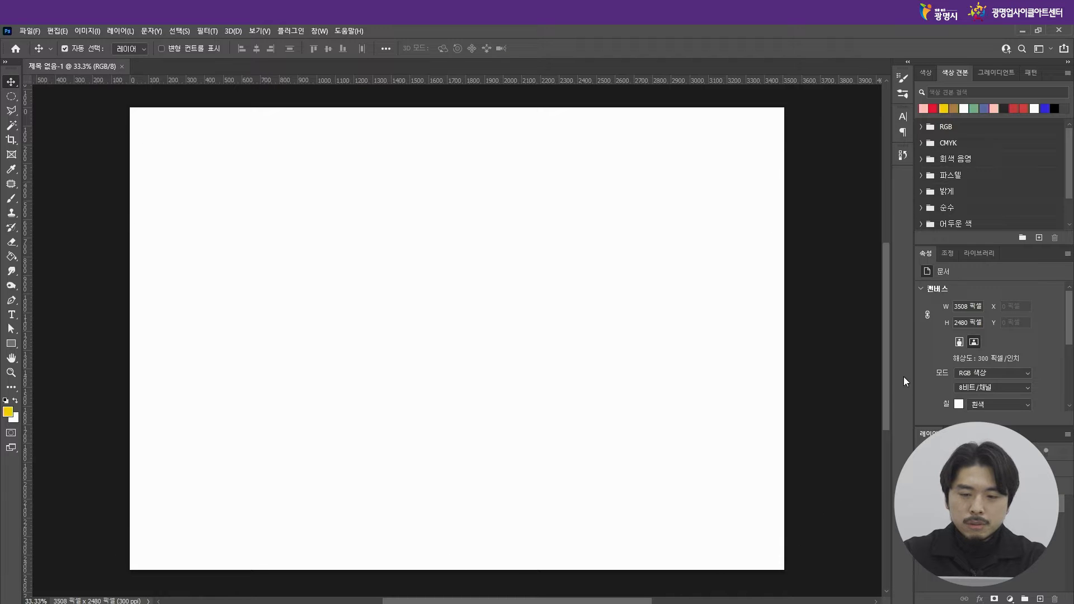
# Step: Examine the blank canvas by panning it vertically and horizontally and zooming in and out around its corners and edges
pyautogui.moveTo(888, 379)
pyautogui.mouseDown()
pyautogui.moveTo(888, 347)
pyautogui.moveTo(892, 398)
pyautogui.moveTo(887, 340)
pyautogui.moveTo(890, 395)
pyautogui.moveTo(890, 347)
pyautogui.moveTo(892, 383)
pyautogui.mouseUp()
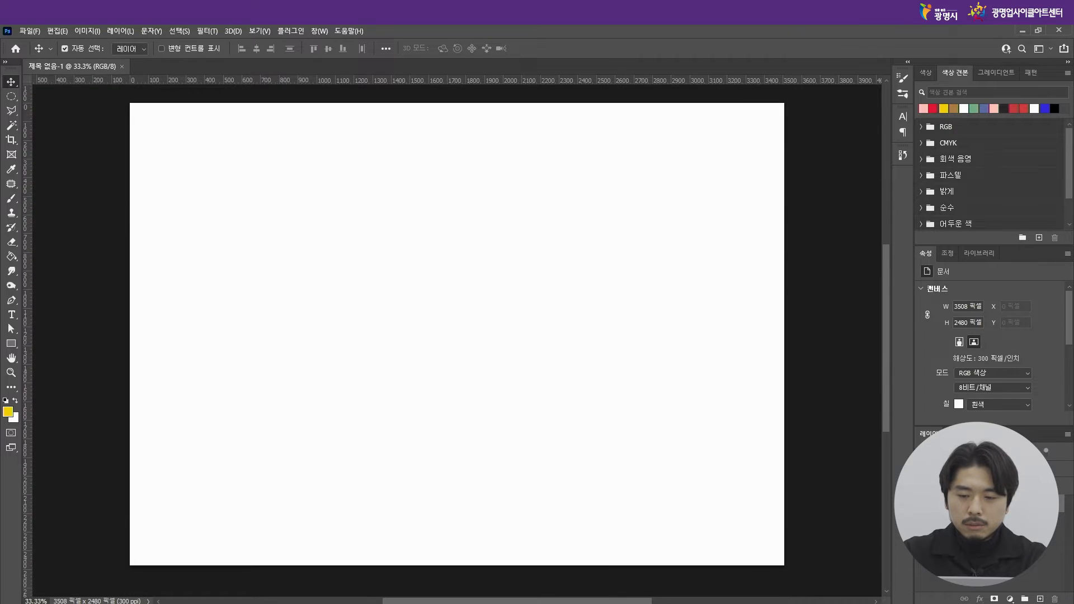
pyautogui.moveTo(614, 598)
pyautogui.mouseDown()
pyautogui.moveTo(583, 601)
pyautogui.moveTo(627, 602)
pyautogui.moveTo(614, 602)
pyautogui.mouseUp()
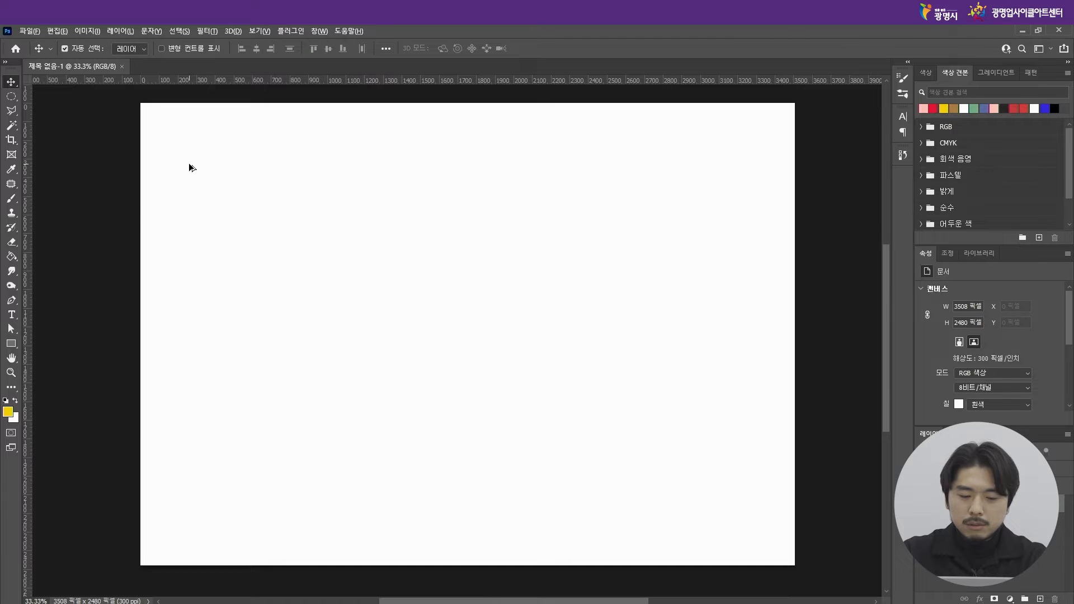
pyautogui.scroll(1, 189, 167)
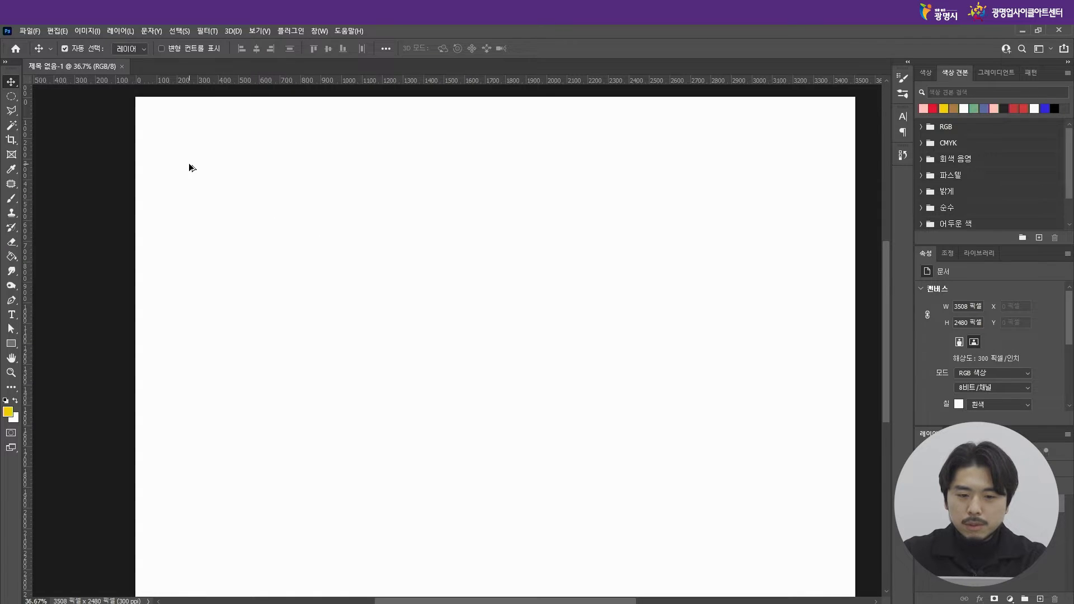
pyautogui.scroll(-2, 189, 167)
pyautogui.scroll(4, 189, 167)
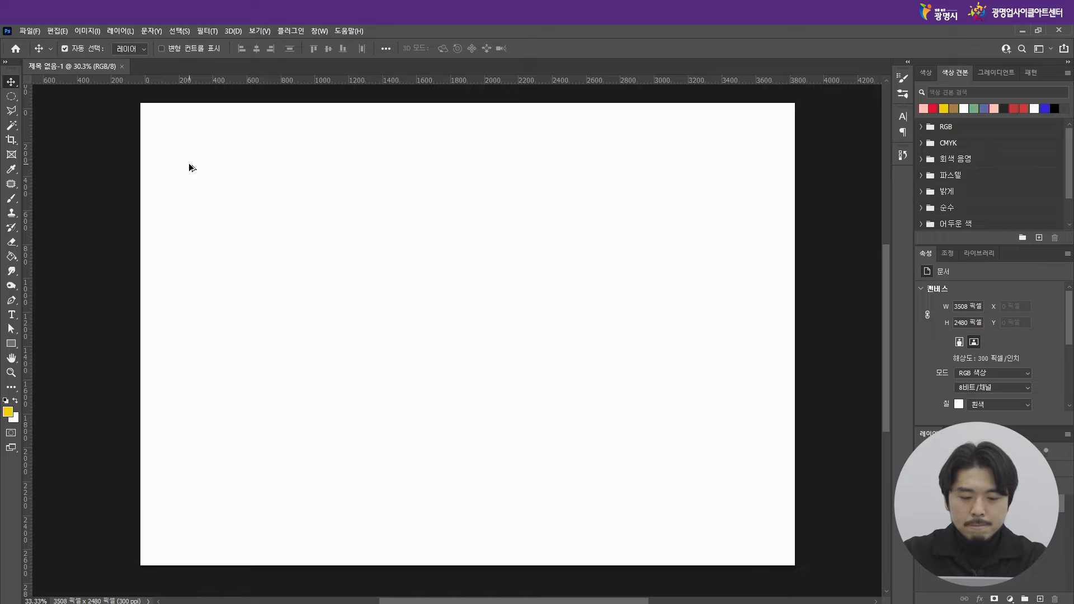
pyautogui.scroll(-2, 188, 166)
pyautogui.scroll(3, 186, 117)
pyautogui.scroll(-1, 187, 116)
pyautogui.scroll(-2, 185, 122)
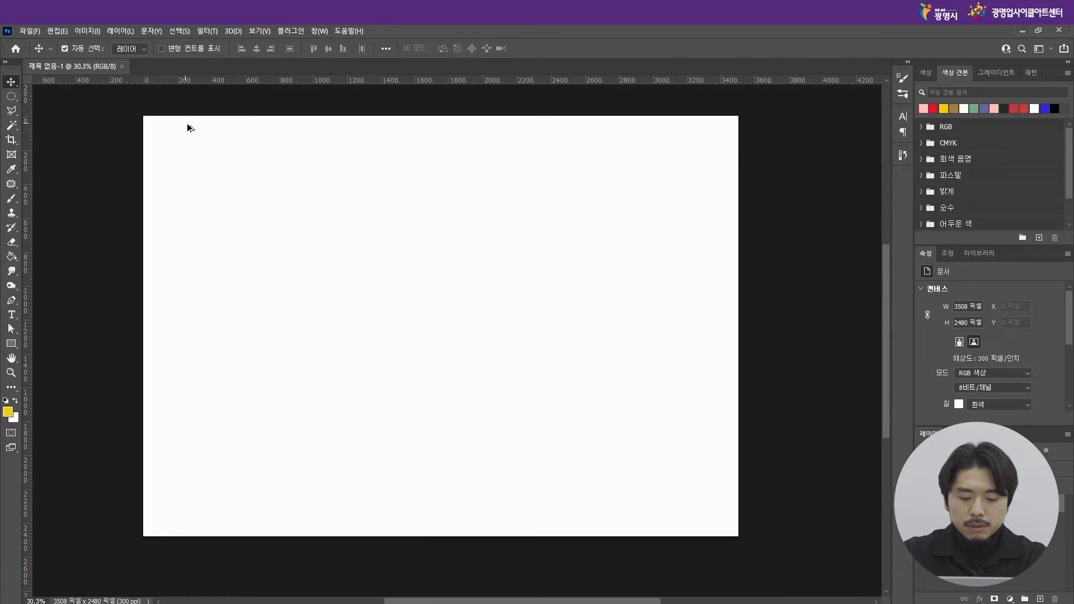
pyautogui.scroll(3, 743, 142)
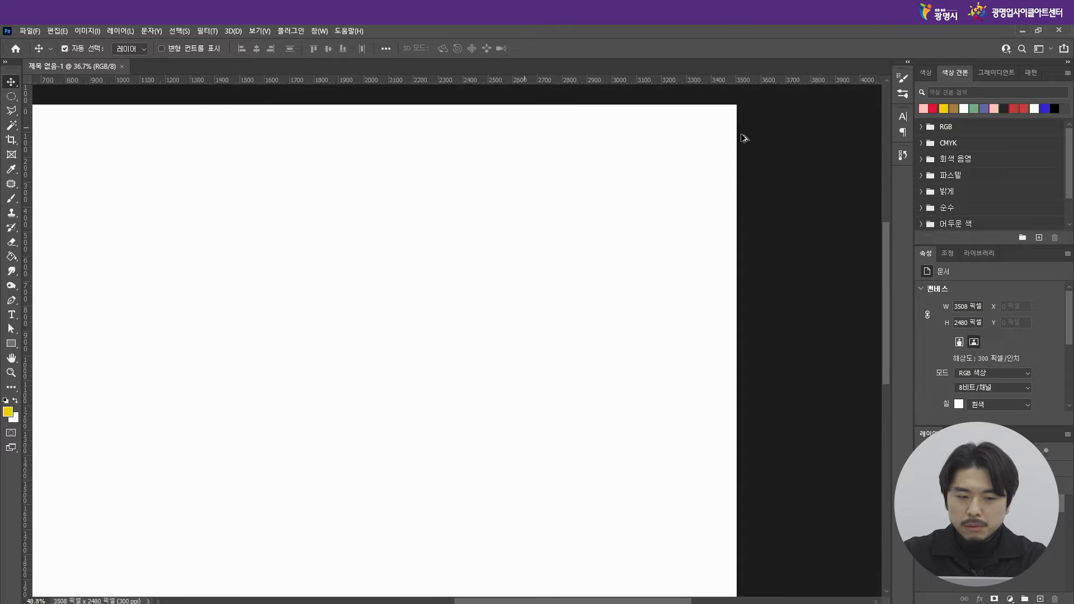
pyautogui.scroll(-3, 743, 143)
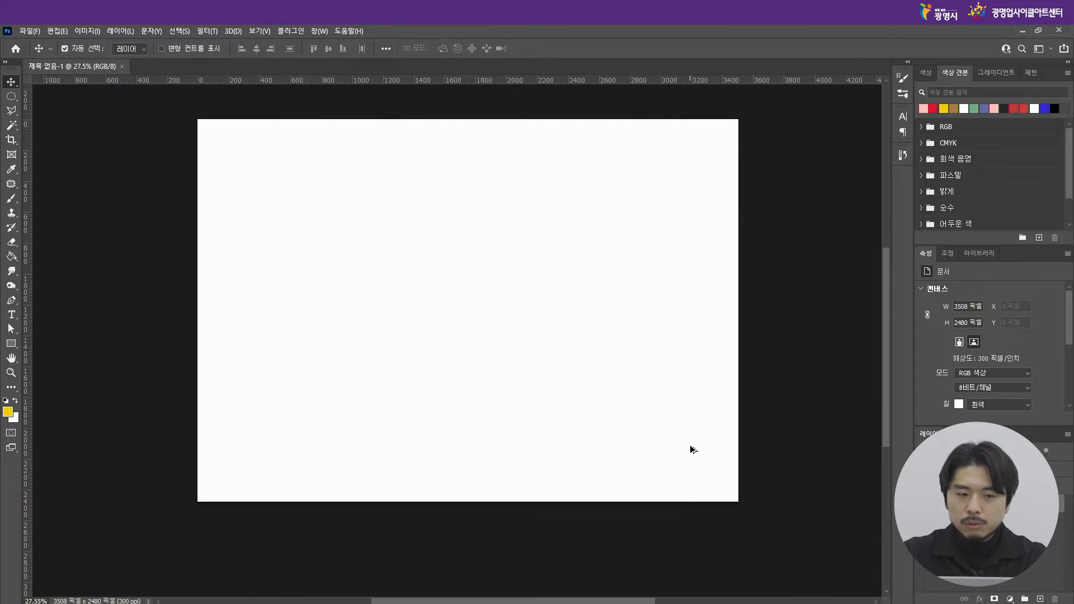
pyautogui.scroll(2, 743, 494)
pyautogui.scroll(-2, 744, 494)
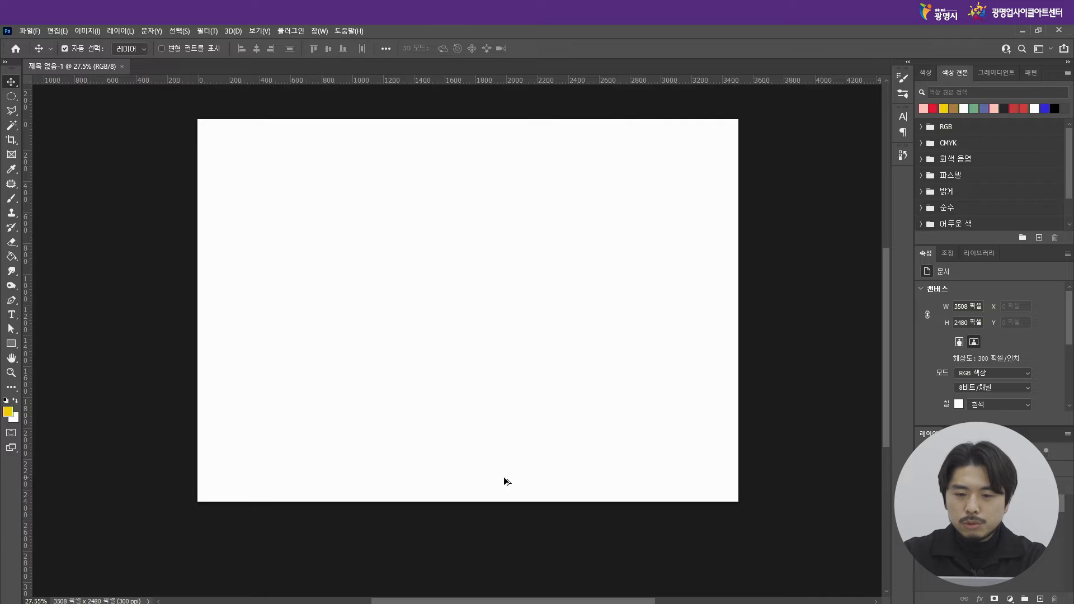
pyautogui.scroll(2, 223, 497)
pyautogui.scroll(-2, 228, 490)
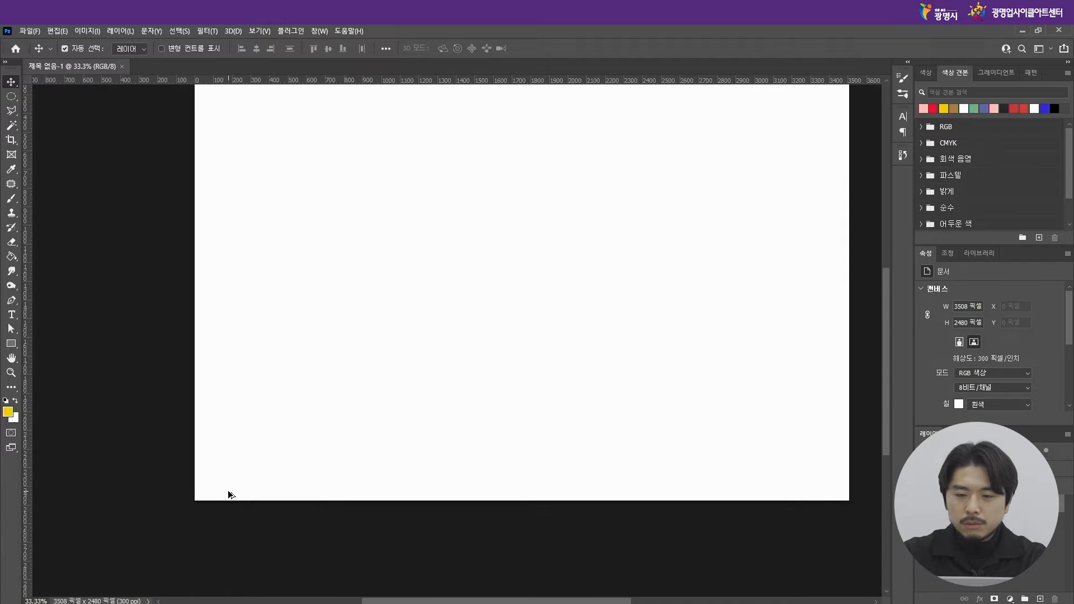
pyautogui.scroll(1, 720, 213)
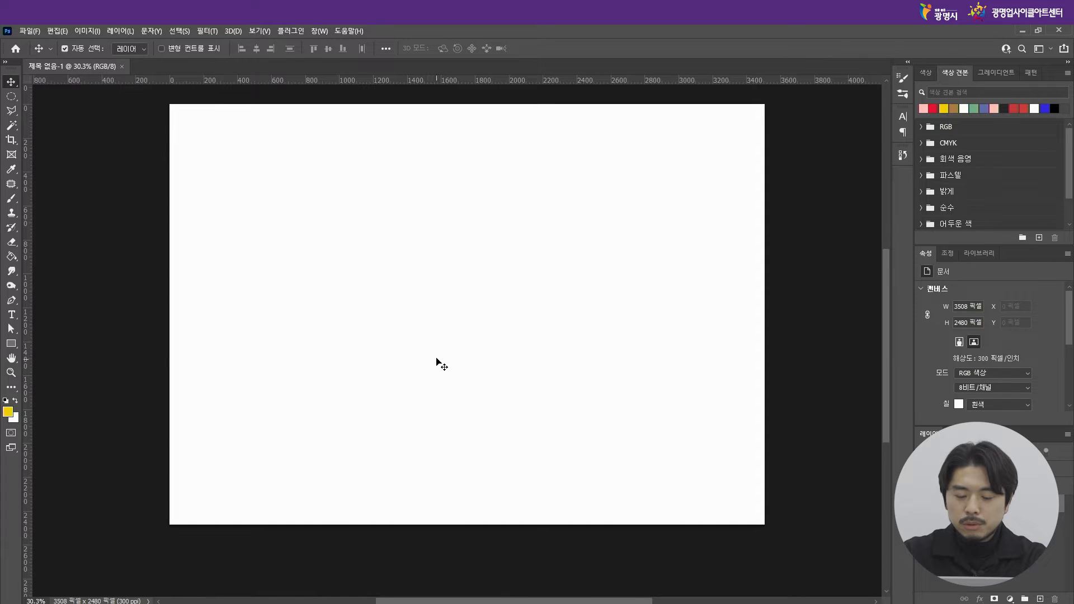
# Step: Examine different areas of the blank canvas by moving the view around with the Hand tool
pyautogui.click(11, 359)
pyautogui.moveTo(355, 318); pyautogui.dragTo(259, 381)
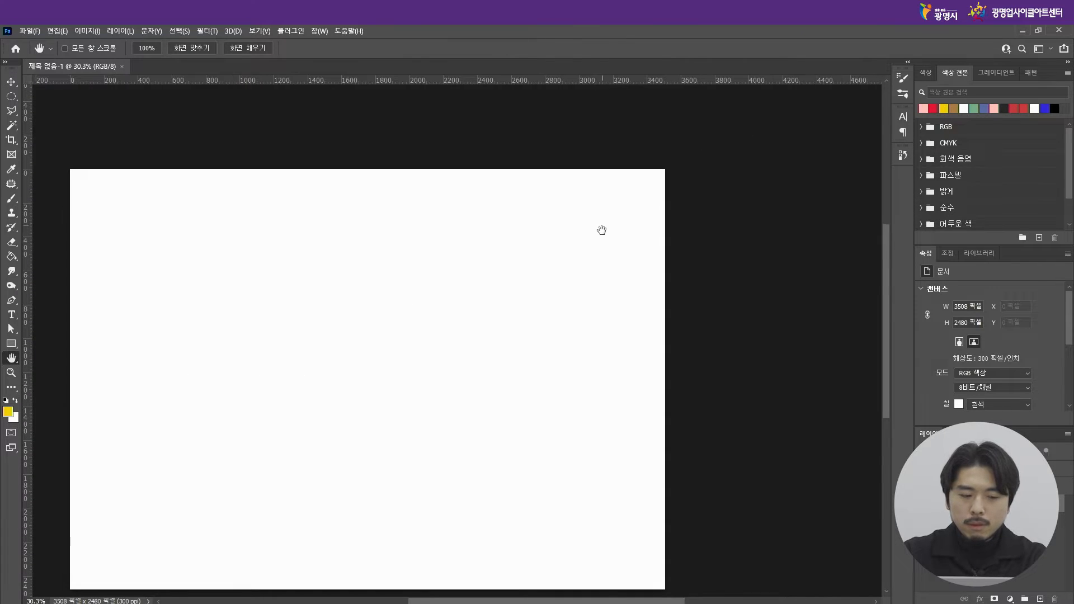
pyautogui.moveTo(602, 230); pyautogui.dragTo(609, 290)
pyautogui.moveTo(231, 278); pyautogui.dragTo(504, 192)
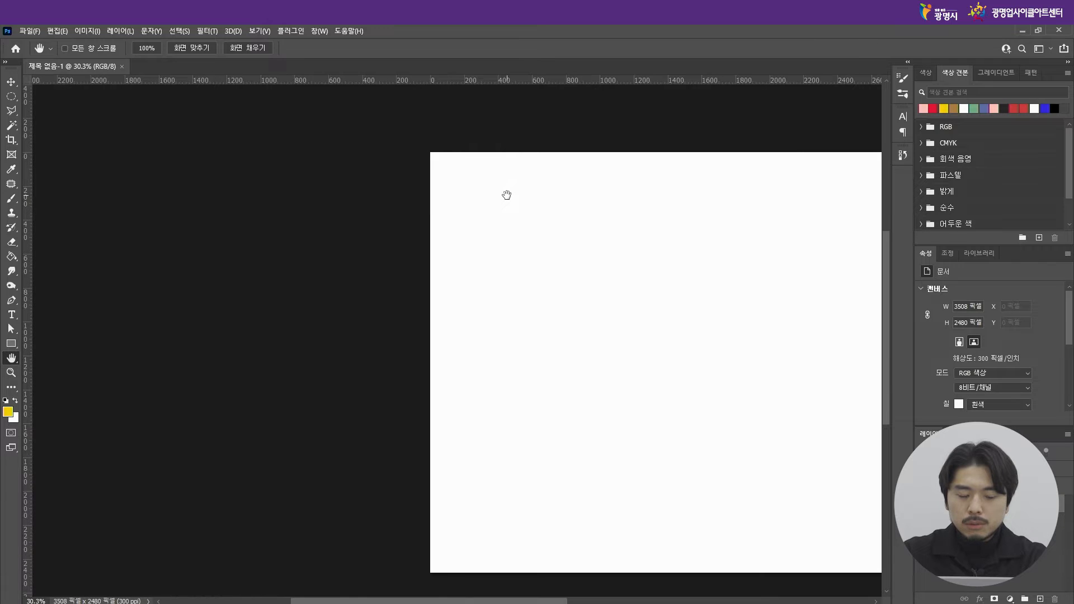
pyautogui.moveTo(638, 392); pyautogui.dragTo(345, 290)
pyautogui.moveTo(691, 307); pyautogui.dragTo(702, 400)
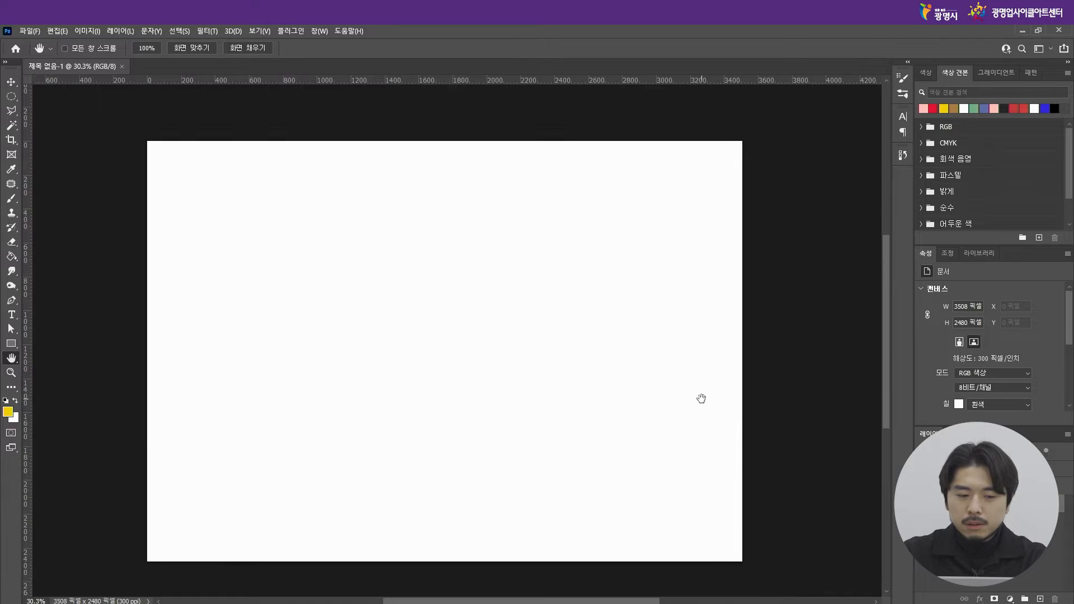
pyautogui.moveTo(359, 379); pyautogui.dragTo(504, 278)
pyautogui.moveTo(754, 180); pyautogui.dragTo(654, 255)
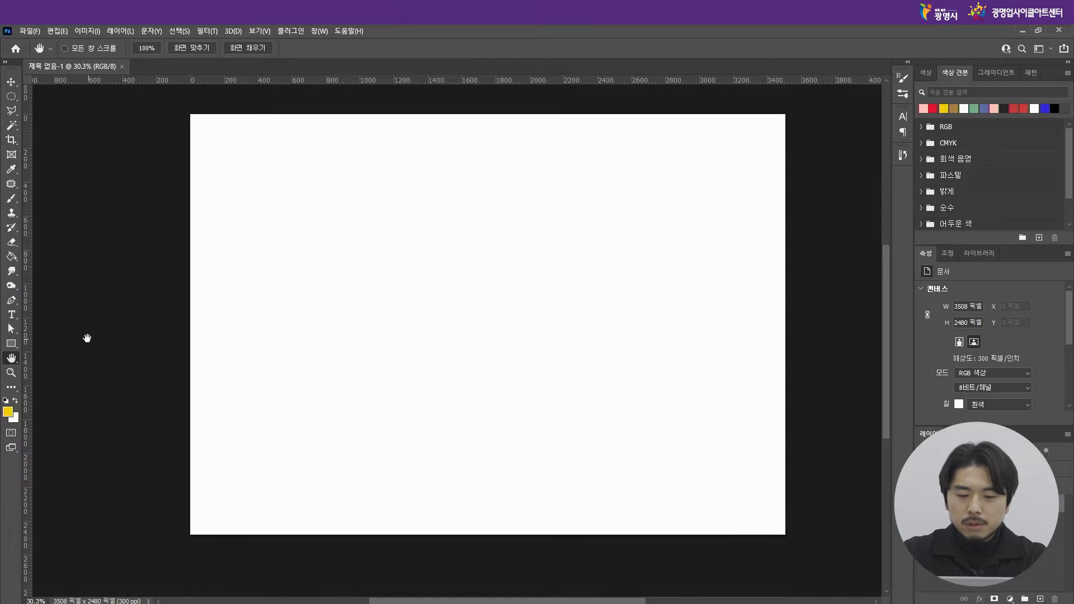
# Step: Examine the upper corners of the canvas with the Zoom tool, magnifying and reducing the view around each
pyautogui.click(16, 372)
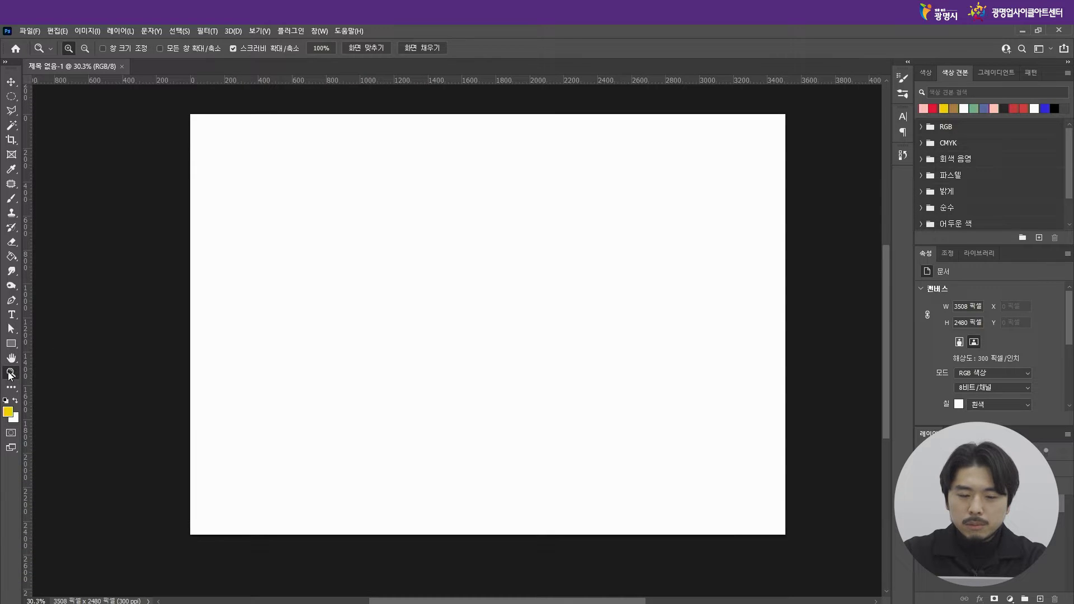
pyautogui.click(762, 149)
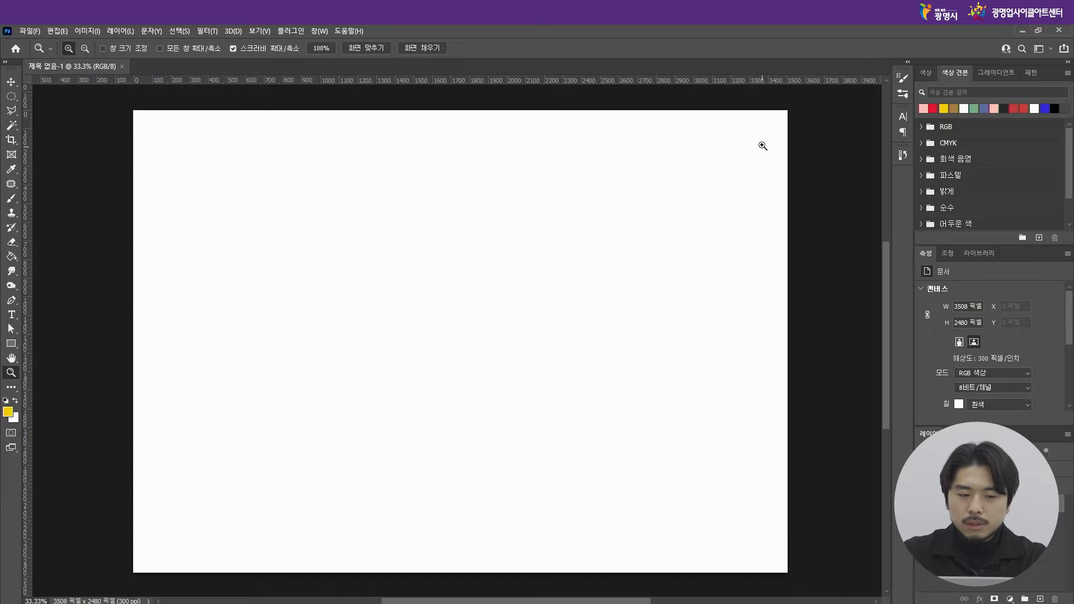
pyautogui.click(763, 150)
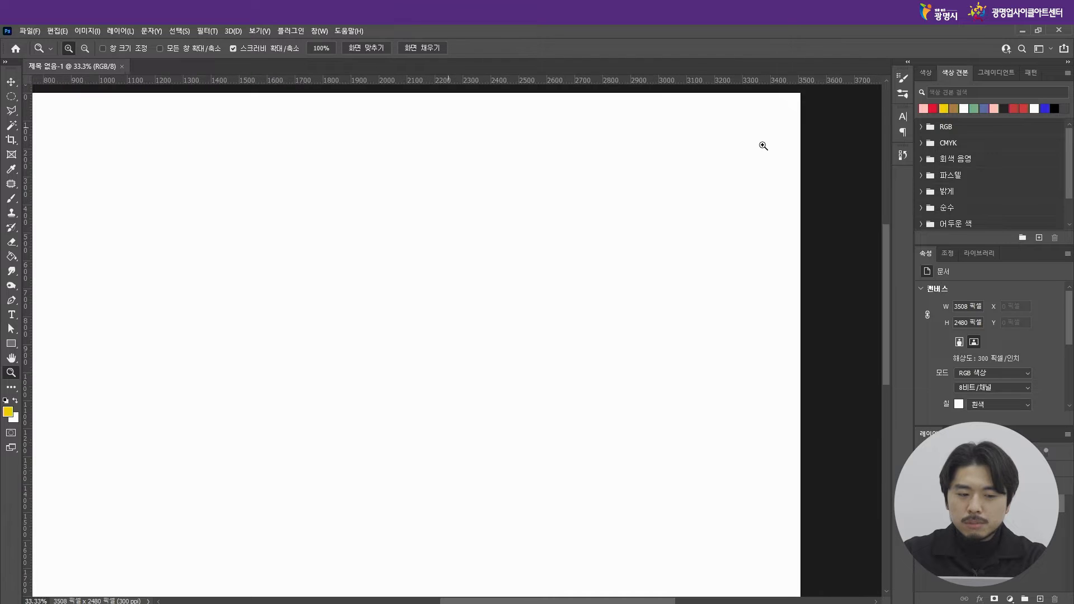
pyautogui.press('alt')
pyautogui.keyDown('alt'); pyautogui.click(721, 156); pyautogui.keyUp('alt')
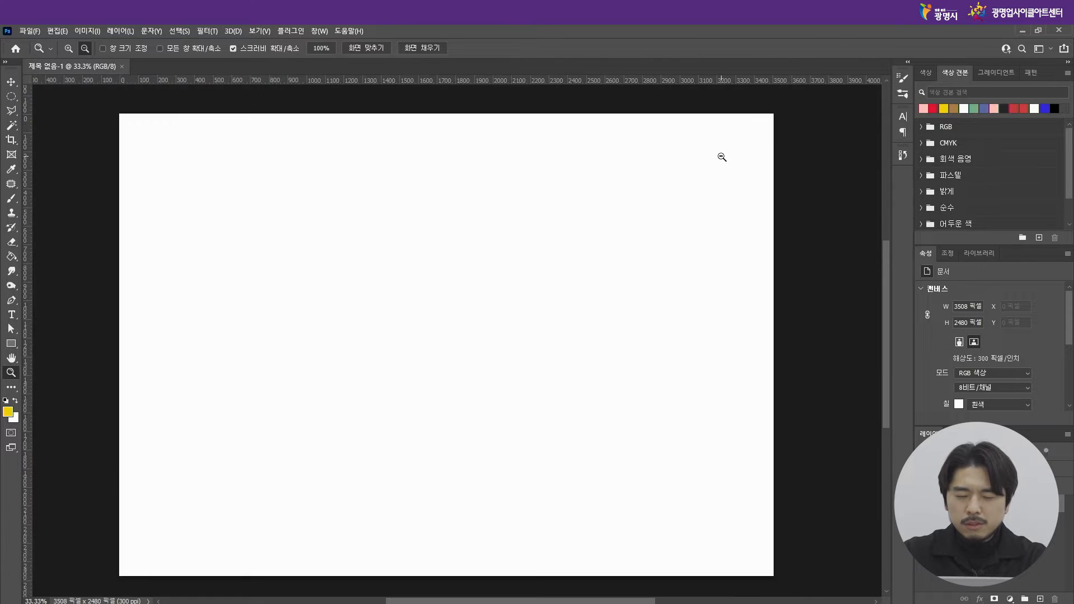
pyautogui.keyDown('alt'); pyautogui.click(722, 157); pyautogui.keyUp('alt')
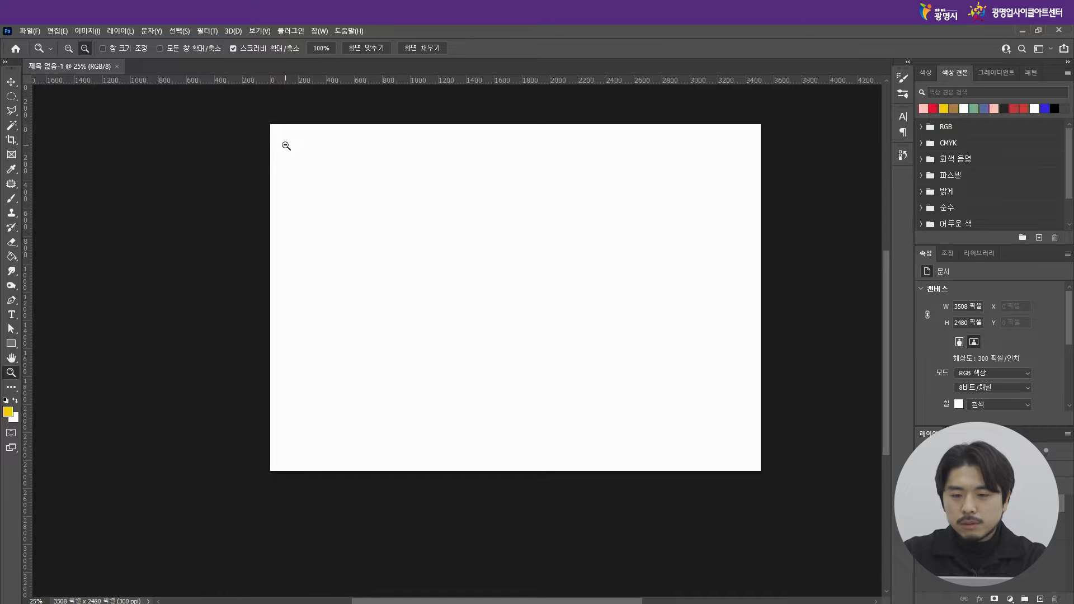
pyautogui.keyDown('alt'); pyautogui.click(286, 145); pyautogui.keyUp('alt')
pyautogui.click(287, 142)
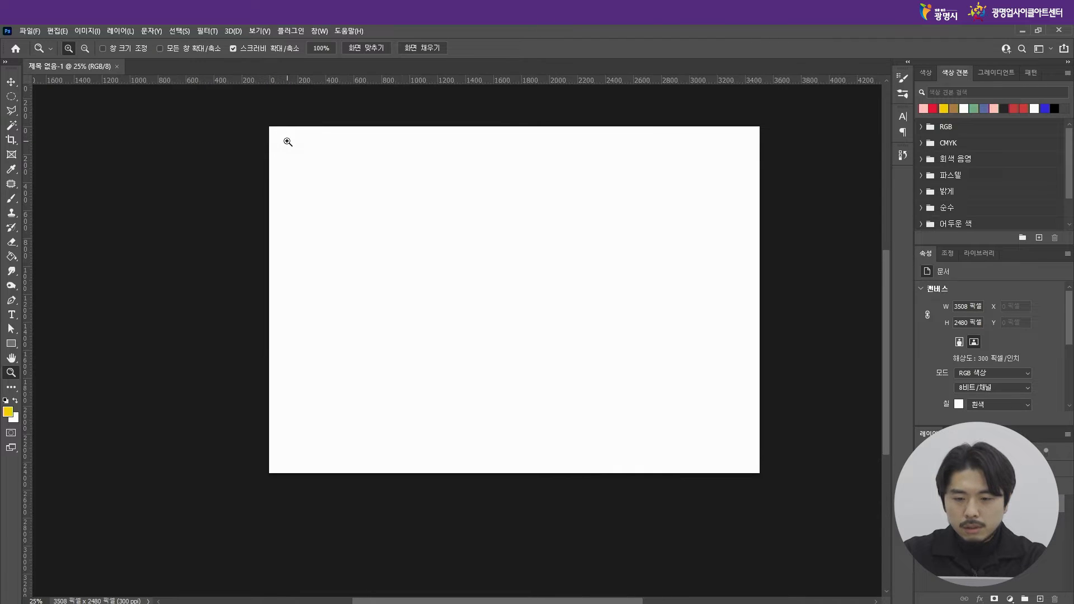
pyautogui.click(286, 141)
pyautogui.click(286, 142)
# Step: Examine the magnified canvas with the Hand tool, combining panning with repeated zooming in and out
pyautogui.click(11, 358)
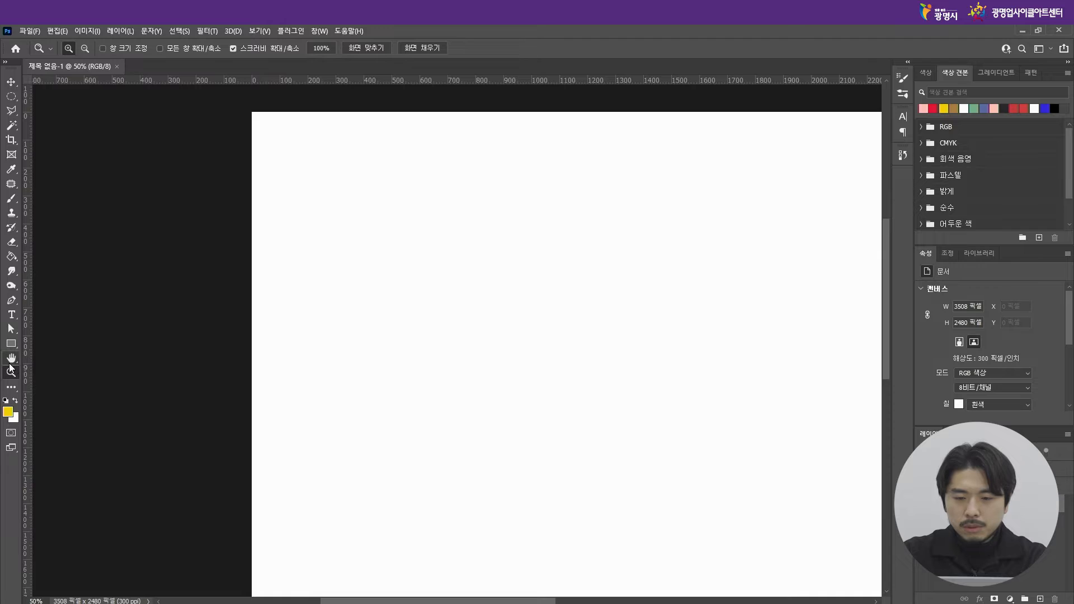
pyautogui.moveTo(647, 235); pyautogui.dragTo(455, 199)
pyautogui.moveTo(886, 277)
pyautogui.mouseDown()
pyautogui.moveTo(886, 261)
pyautogui.moveTo(885, 276)
pyautogui.mouseUp()
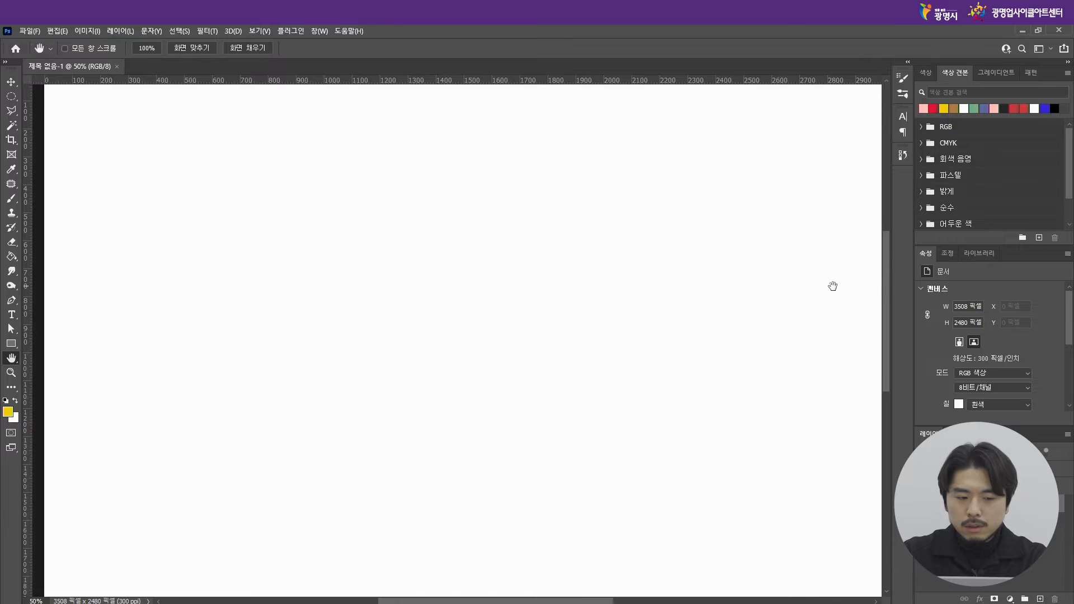
pyautogui.scroll(-3, 663, 291)
pyautogui.scroll(2, 663, 291)
pyautogui.scroll(1, 663, 291)
pyautogui.scroll(-5, 499, 312)
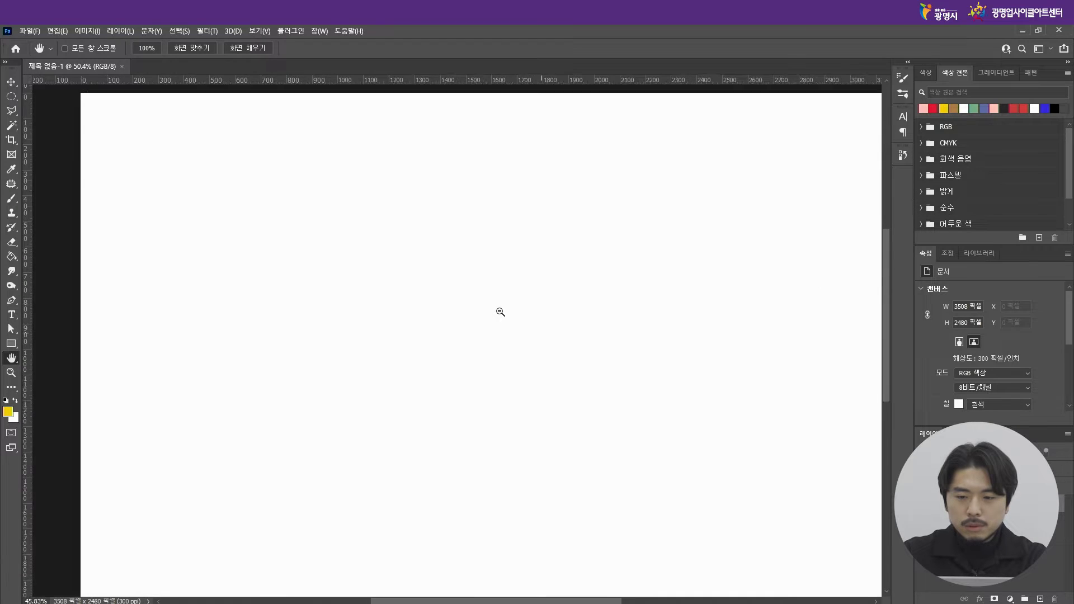
pyautogui.scroll(3, 741, 322)
pyautogui.scroll(-2, 664, 233)
pyautogui.scroll(2, 569, 362)
pyautogui.moveTo(888, 330)
pyautogui.mouseDown()
pyautogui.moveTo(889, 358)
pyautogui.moveTo(889, 331)
pyautogui.mouseUp()
pyautogui.scroll(1, 571, 257)
pyautogui.scroll(-2, 571, 257)
pyautogui.scroll(2, 811, 121)
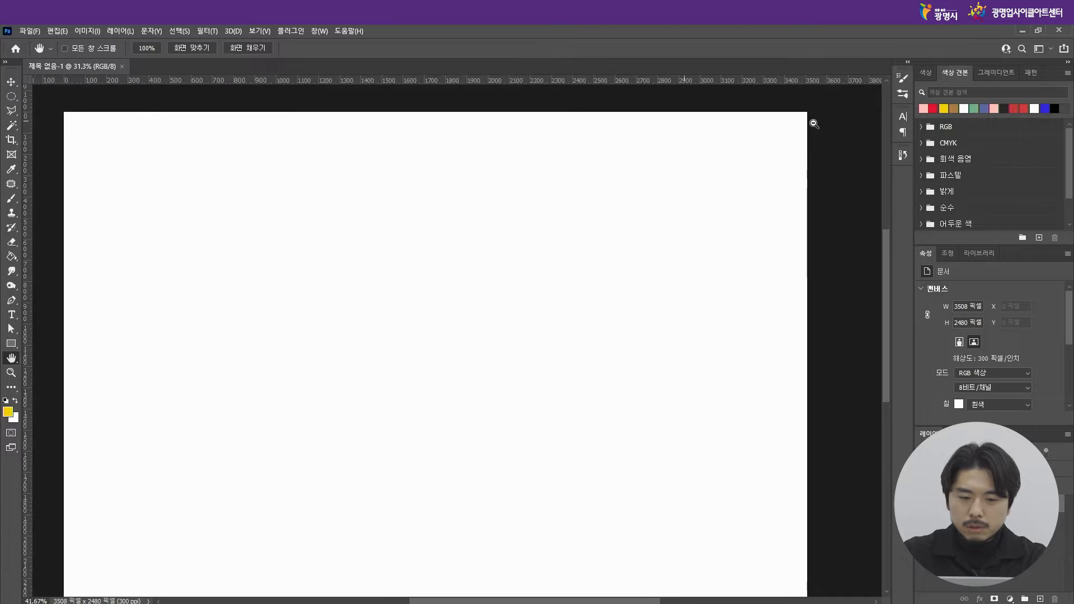
# Step: Examine the canvas corners one after another by zooming in and out around each, and finish with the Move tool active
pyautogui.scroll(-2, 734, 144)
pyautogui.scroll(1, 263, 119)
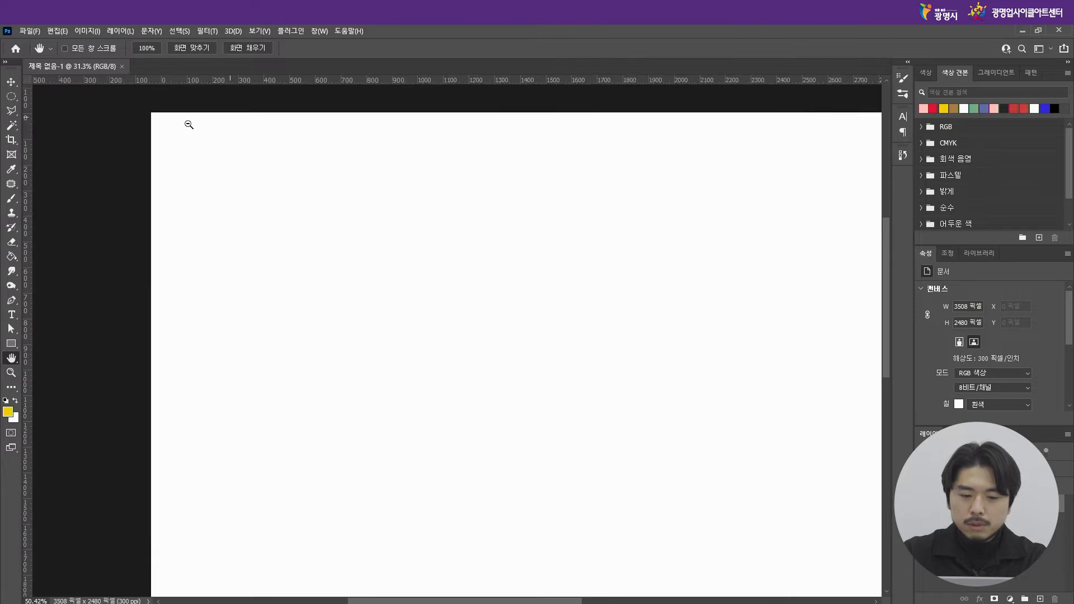
pyautogui.scroll(-2, 149, 115)
pyautogui.scroll(1, 164, 503)
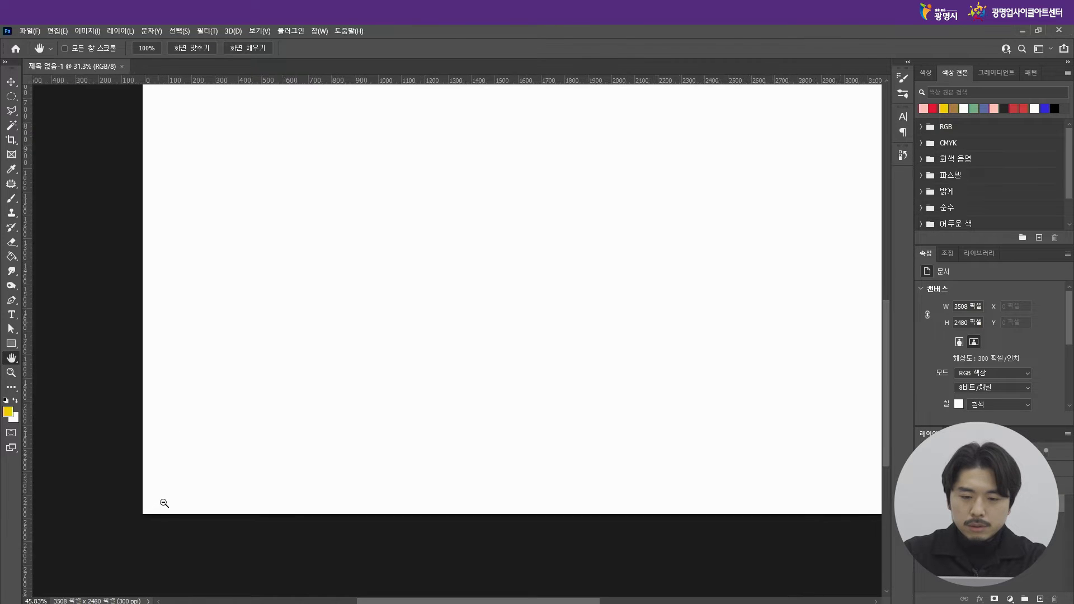
pyautogui.scroll(-1, 660, 531)
pyautogui.scroll(1, 681, 510)
pyautogui.scroll(-3, 730, 524)
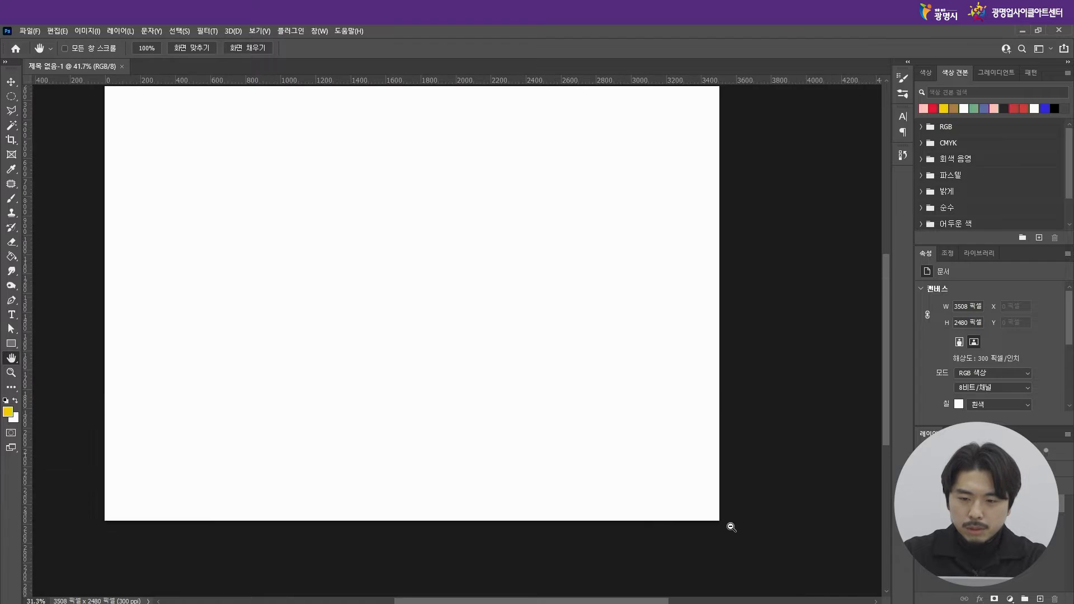
pyautogui.scroll(1, 549, 370)
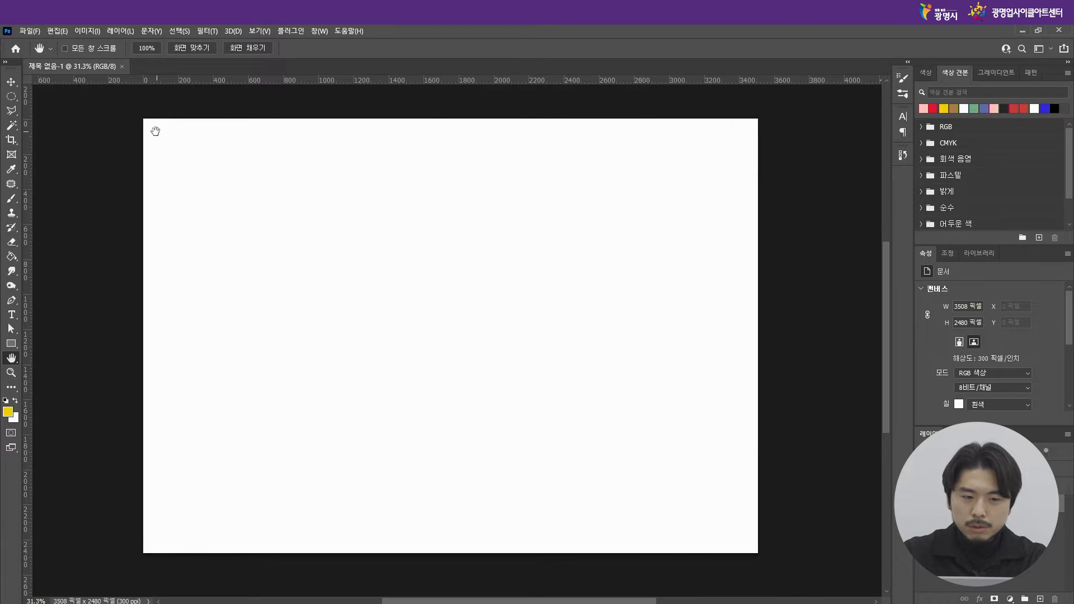
pyautogui.click(11, 83)
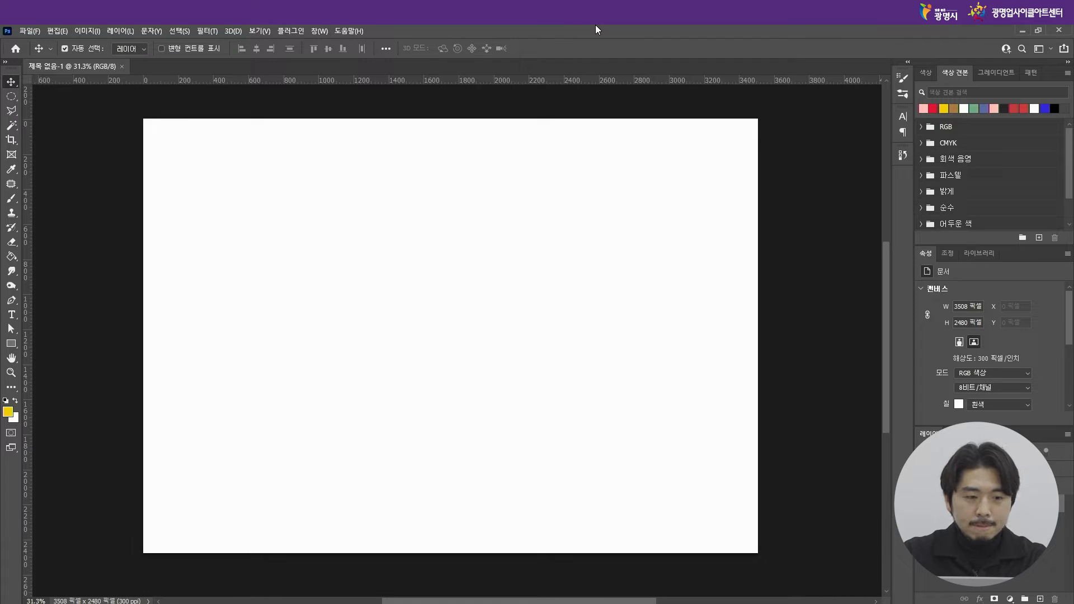
# Step: Draw a pink rectangle of about 910 x 810 px near the canvas's upper-left corner with the Rectangle tool
pyautogui.click(8, 347)
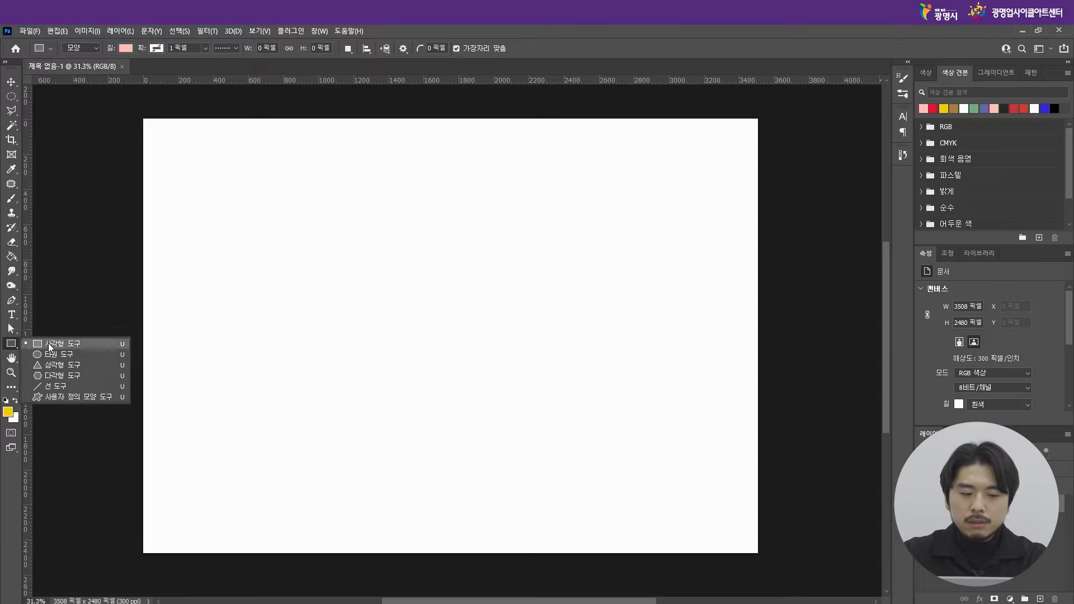
pyautogui.click(53, 347)
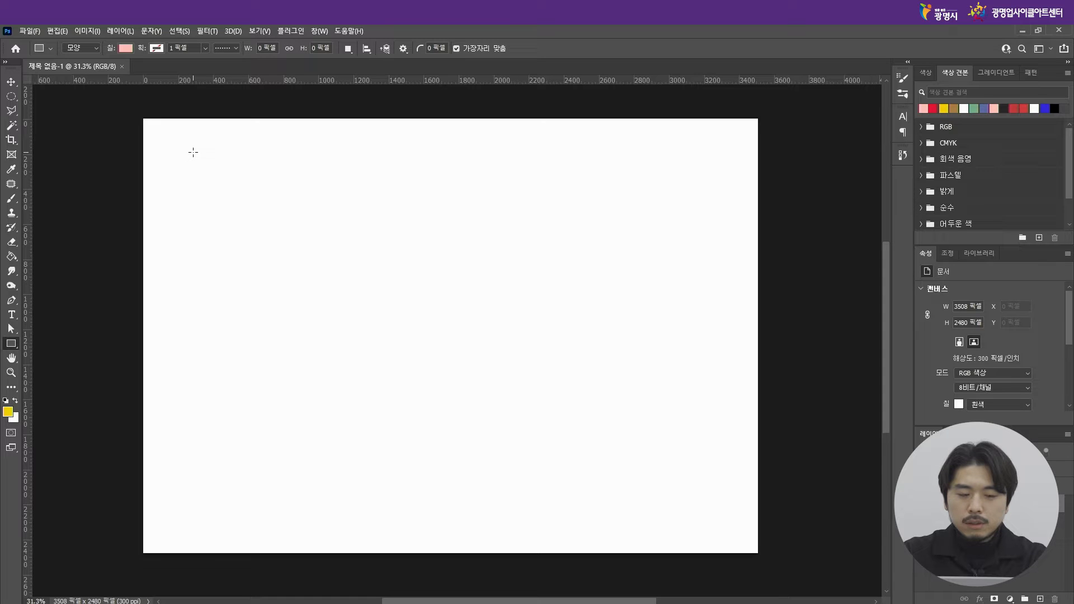
pyautogui.moveTo(193, 152); pyautogui.dragTo(352, 293)
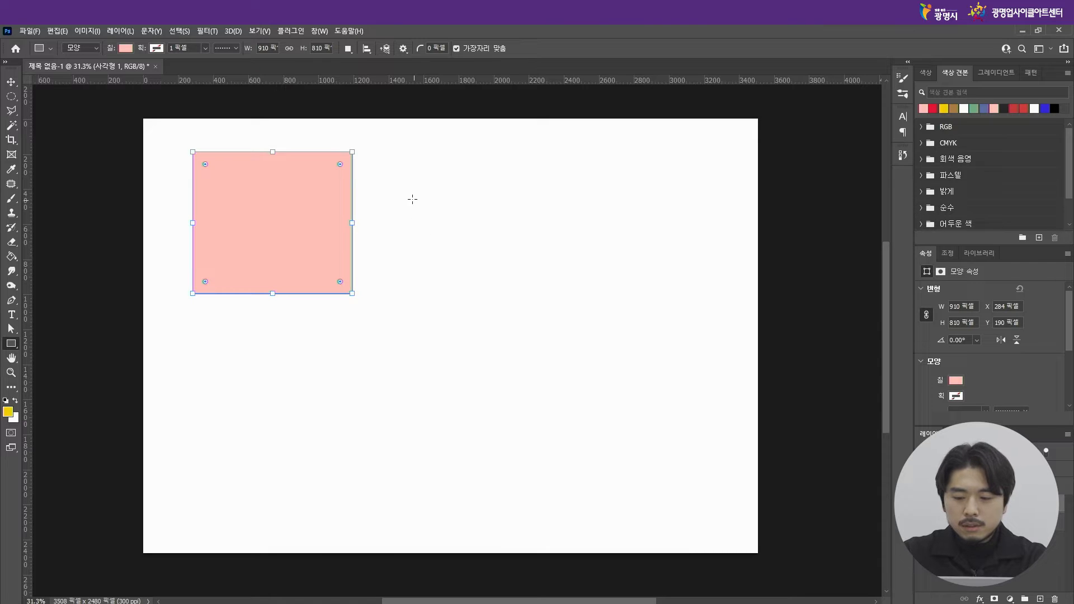
# Step: Draw four more pink shapes: a large central rectangle, a long thin bar, a small square and a lower square of about 712 px
pyautogui.moveTo(389, 173); pyautogui.dragTo(621, 335)
pyautogui.moveTo(200, 370); pyautogui.dragTo(419, 403)
pyautogui.moveTo(657, 227); pyautogui.dragTo(739, 309)
pyautogui.moveTo(476, 379); pyautogui.dragTo(631, 510)
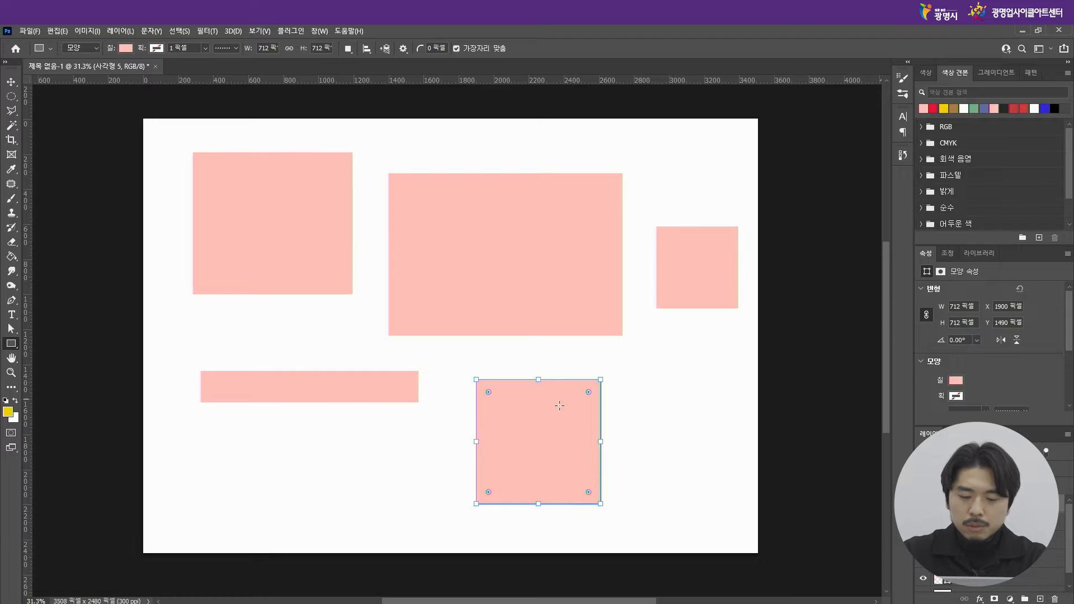
pyautogui.click(11, 83)
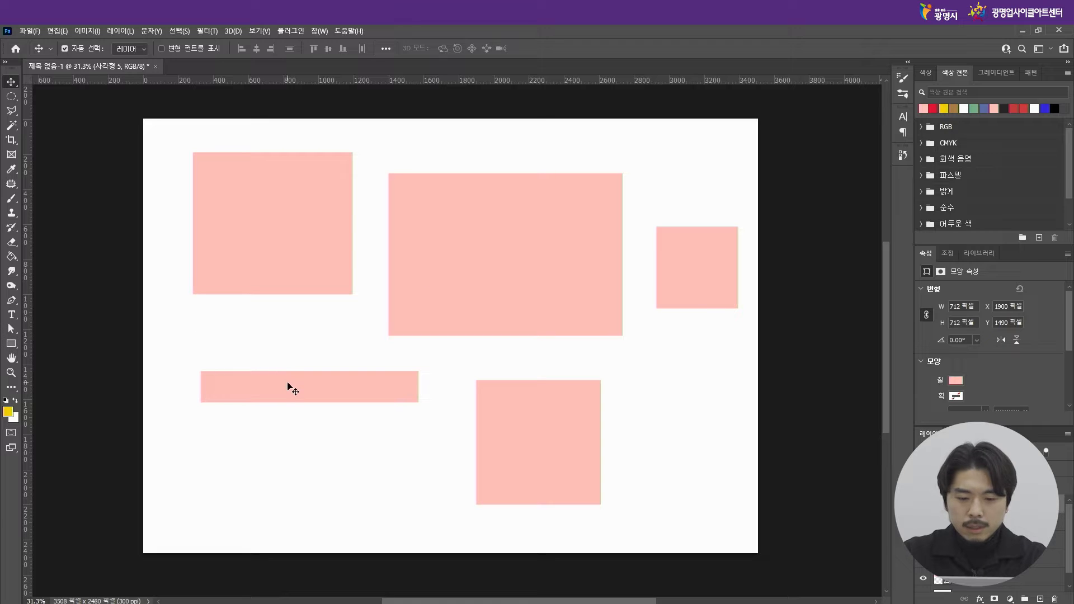
# Step: Draw an upright ellipse of about 310 x 462 px and a circle of about 511 px below the thin bar
pyautogui.click(11, 348)
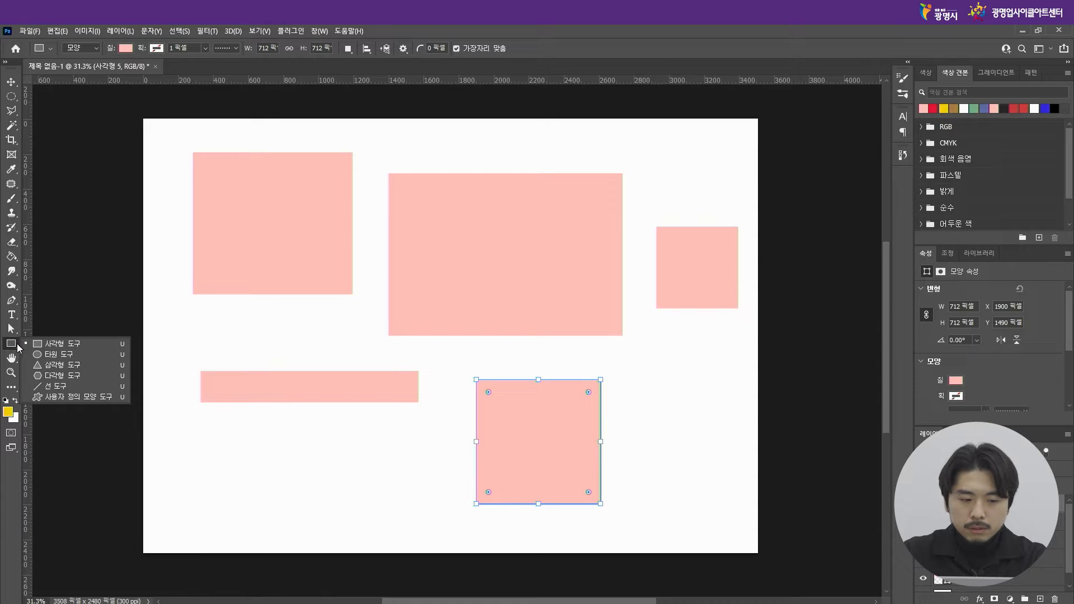
pyautogui.click(60, 355)
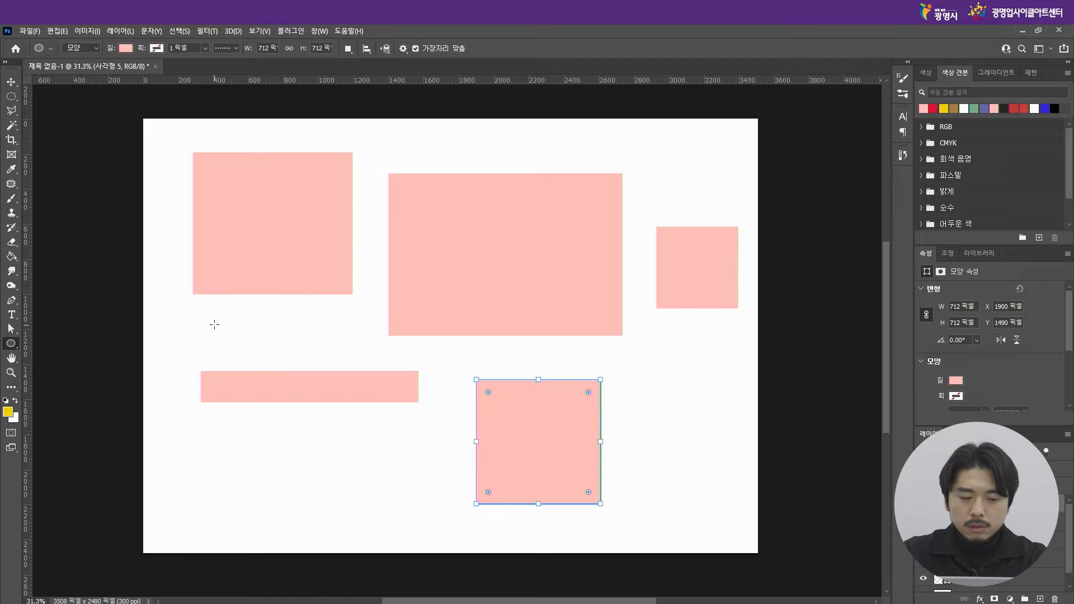
pyautogui.moveTo(234, 447); pyautogui.dragTo(288, 528)
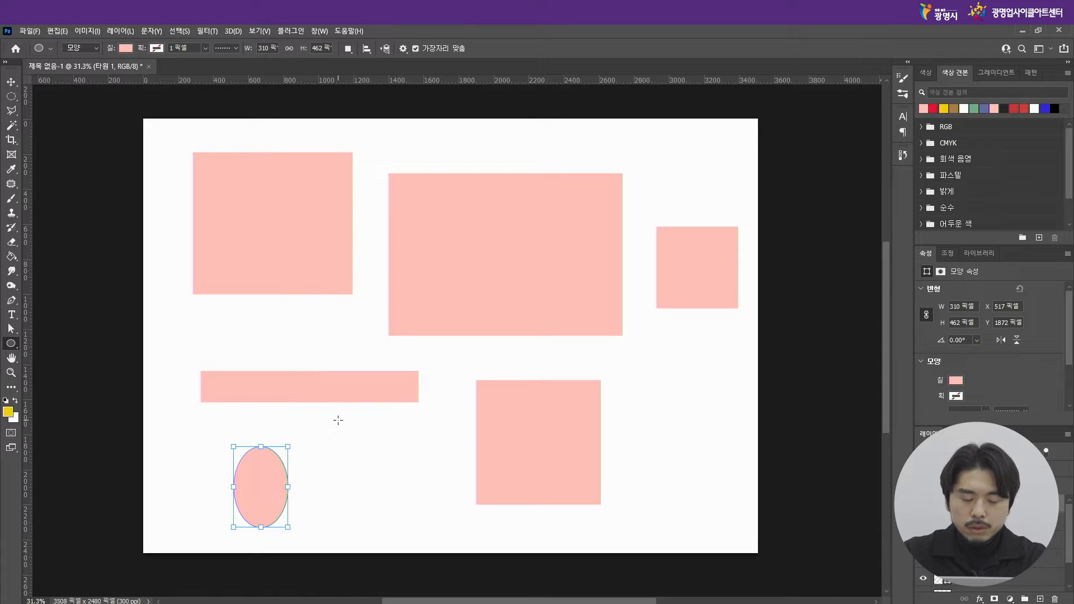
pyautogui.moveTo(326, 426); pyautogui.dragTo(425, 515)
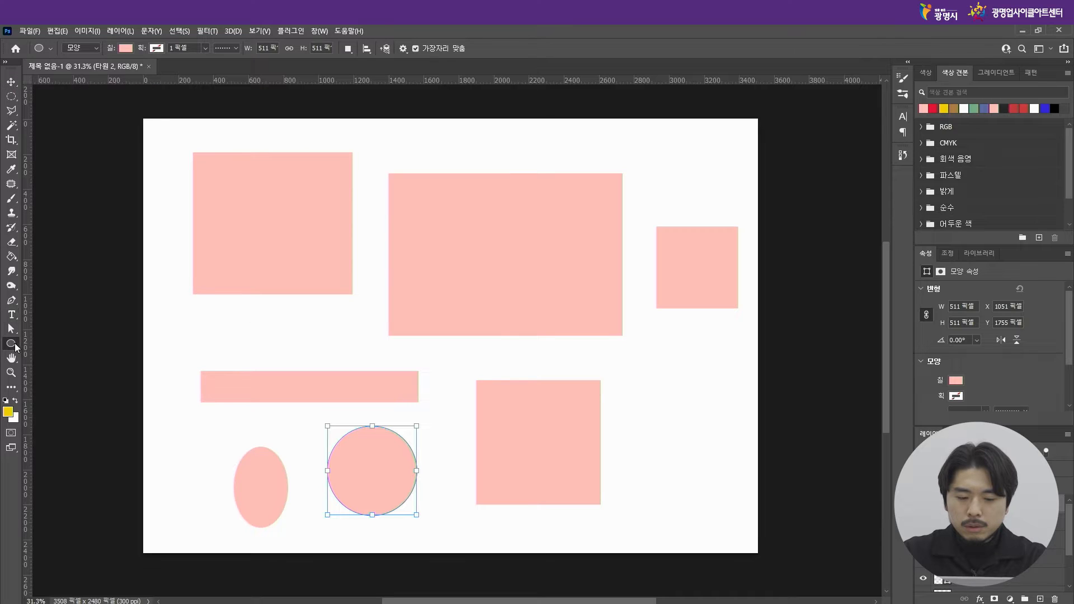
# Step: Draw an equilateral triangle about 237 px wide and a flat triangle of about 495 x 104 px above the thin bar
pyautogui.click(16, 347)
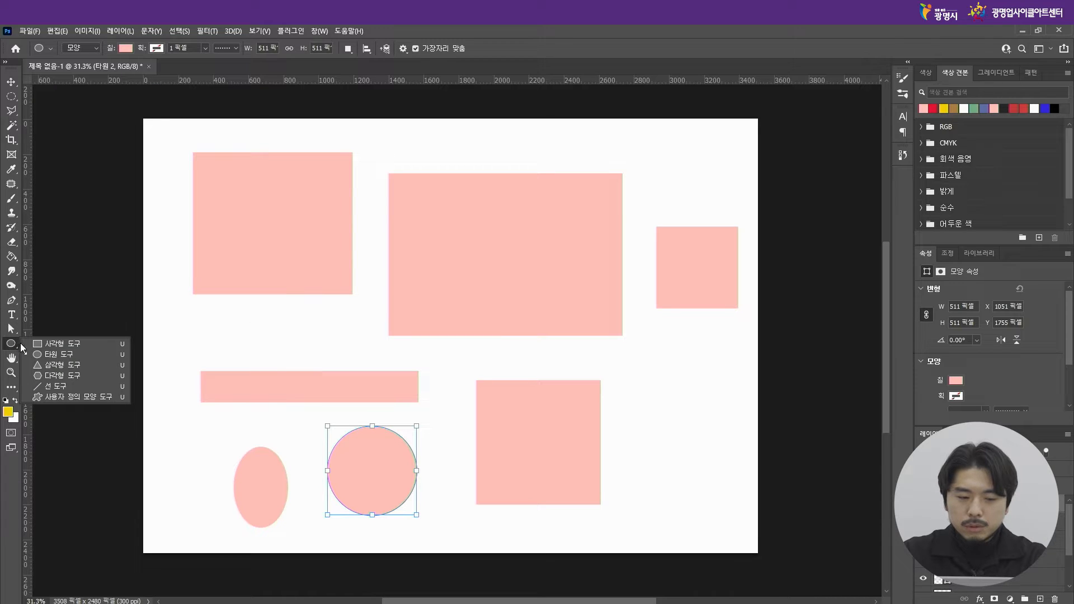
pyautogui.click(79, 367)
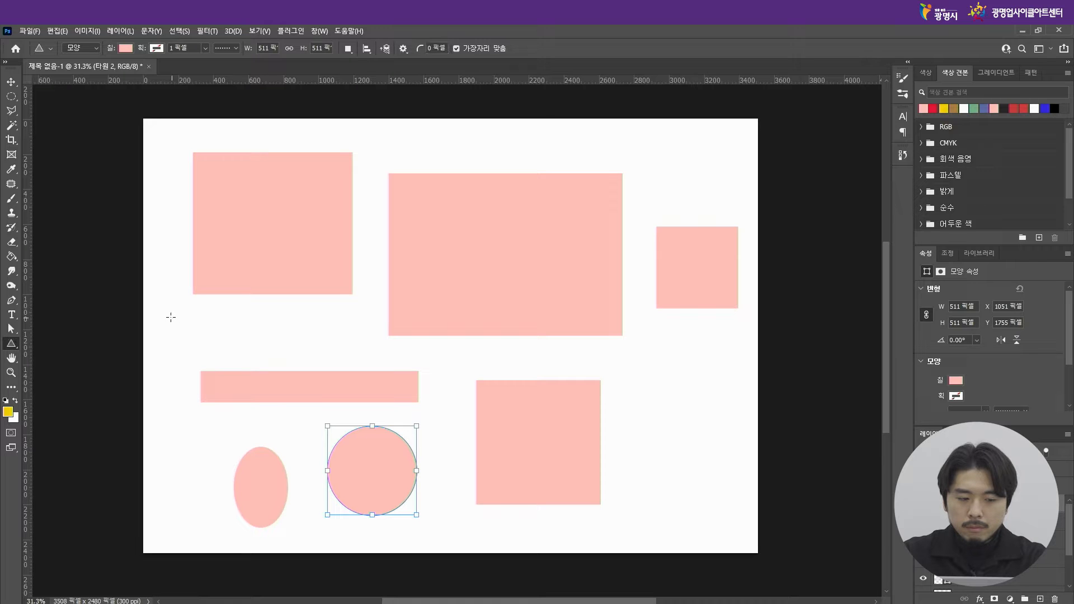
pyautogui.moveTo(170, 315); pyautogui.dragTo(235, 361)
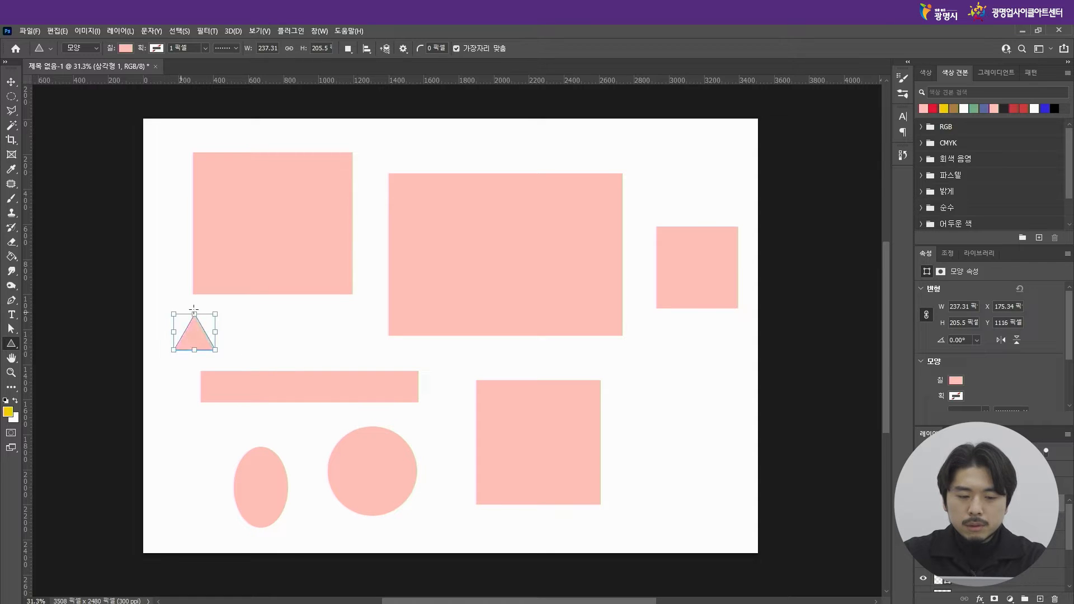
pyautogui.moveTo(272, 327); pyautogui.dragTo(358, 345)
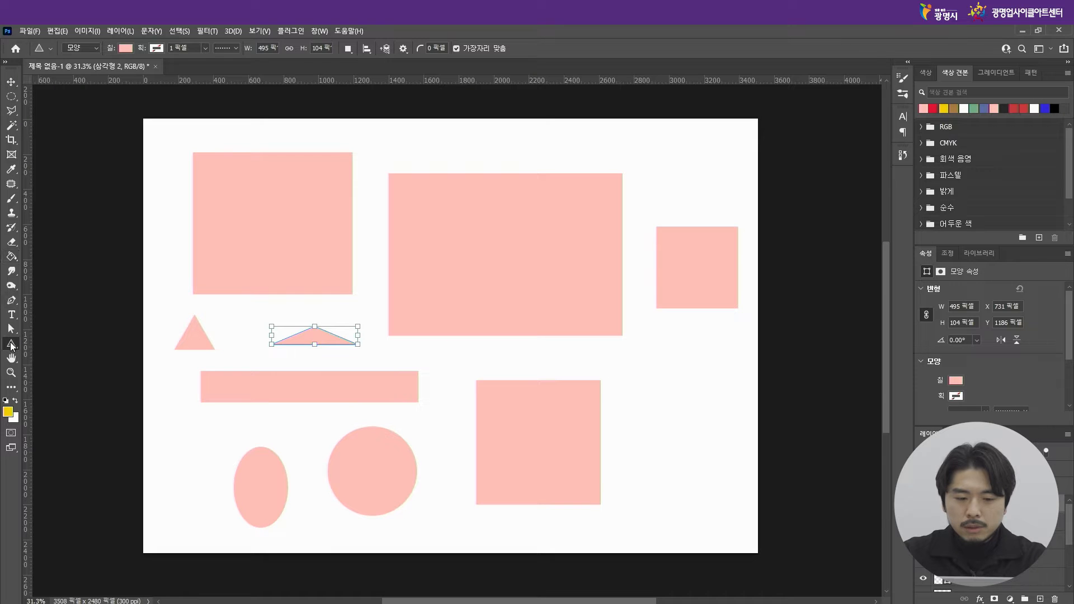
# Step: Draw a regular six-sided polygon about 453 px wide below the small square near the canvas's right edge
pyautogui.click(11, 345)
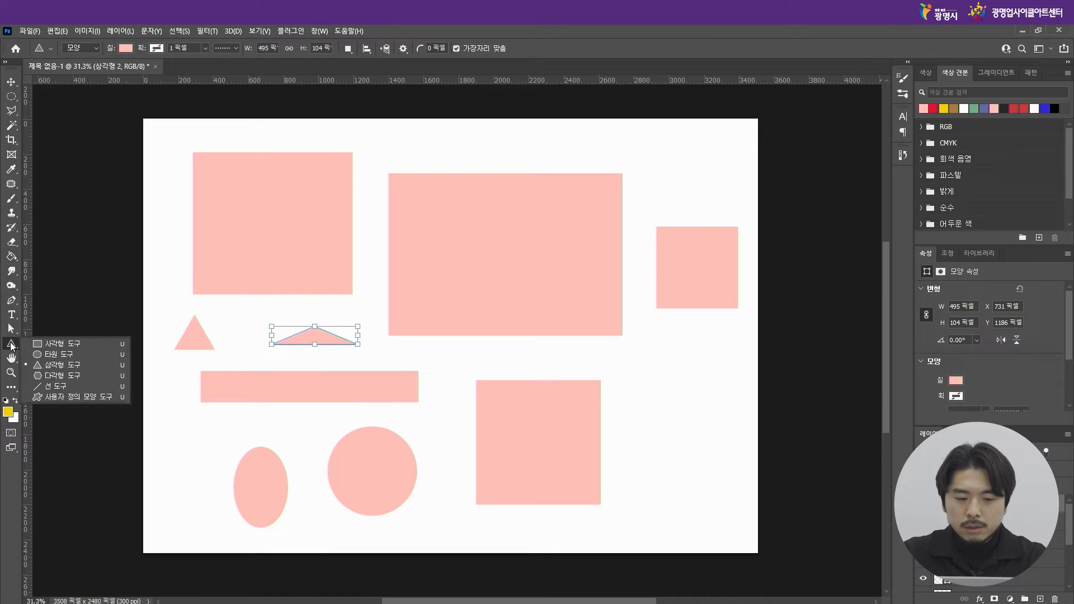
pyautogui.click(86, 377)
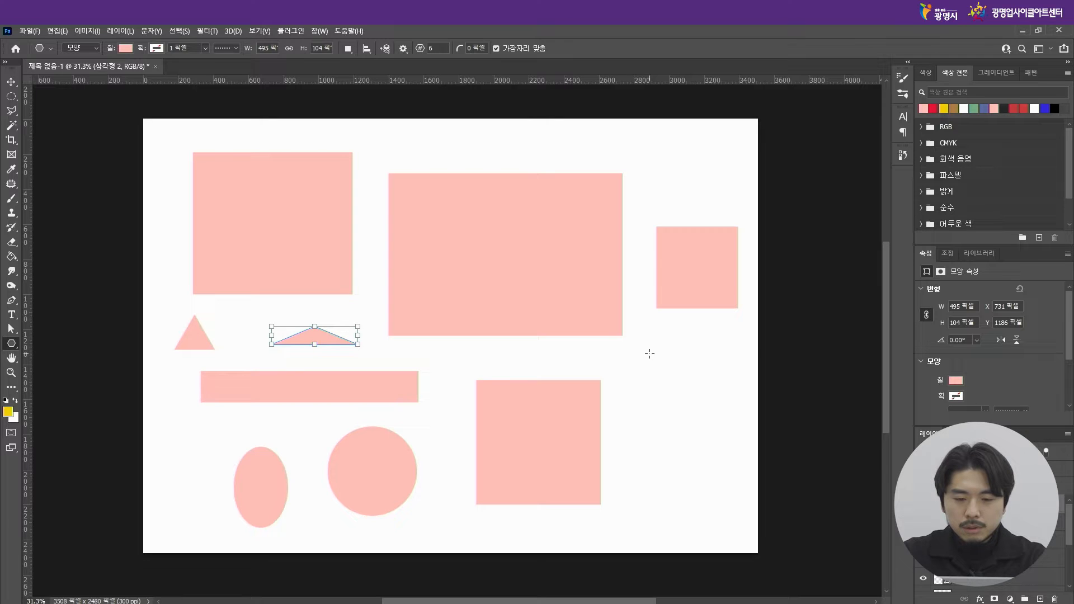
pyautogui.moveTo(645, 354); pyautogui.dragTo(736, 431)
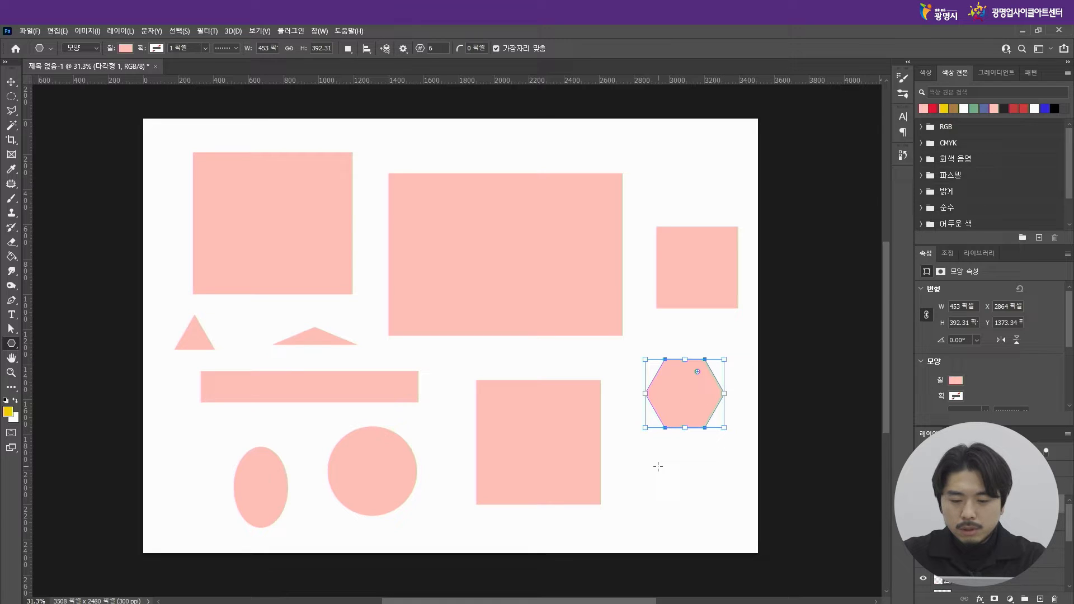
# Step: Create a 453 x 392.31 px eight-sided polygon at the lower-right canvas corner, plus octagons about 407 px below the hexagon and 280 px above the small square
pyautogui.click(711, 479)
pyautogui.moveTo(559, 395); pyautogui.dragTo(506, 169)
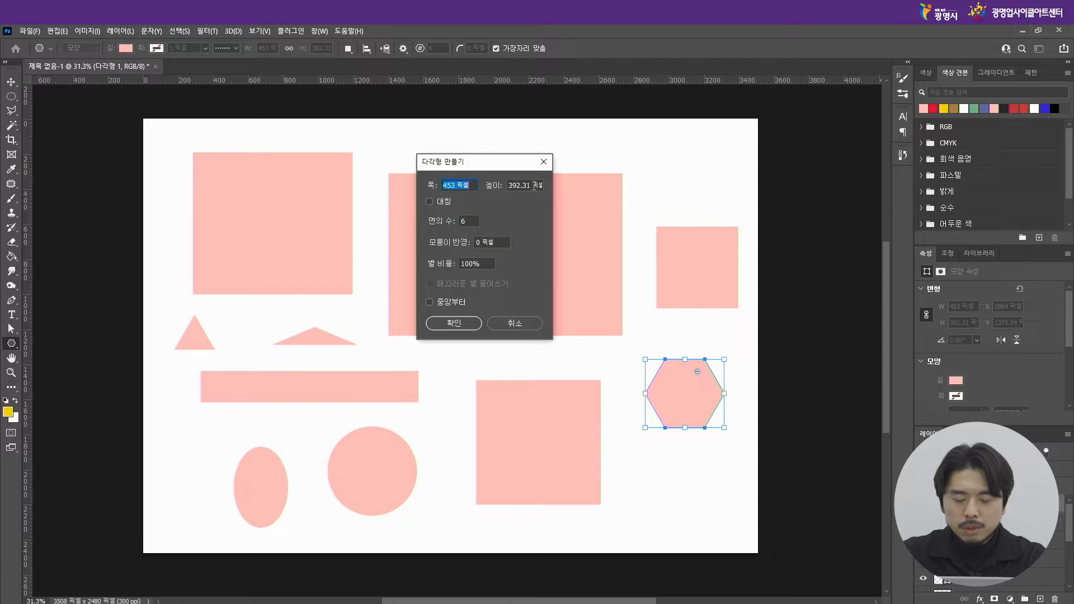
pyautogui.moveTo(474, 220); pyautogui.dragTo(458, 220)
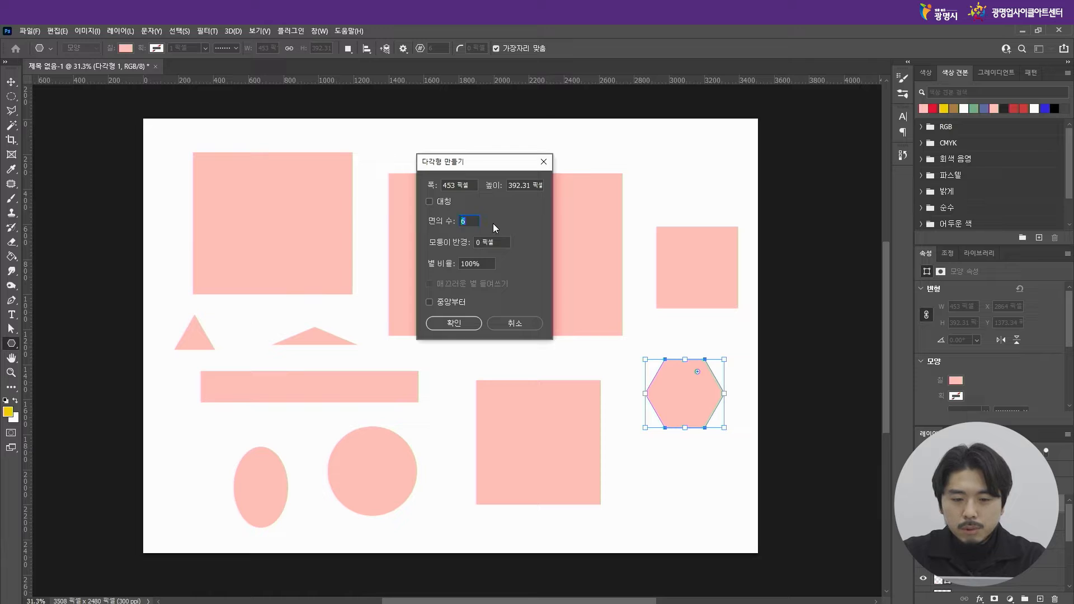
pyautogui.click(472, 324)
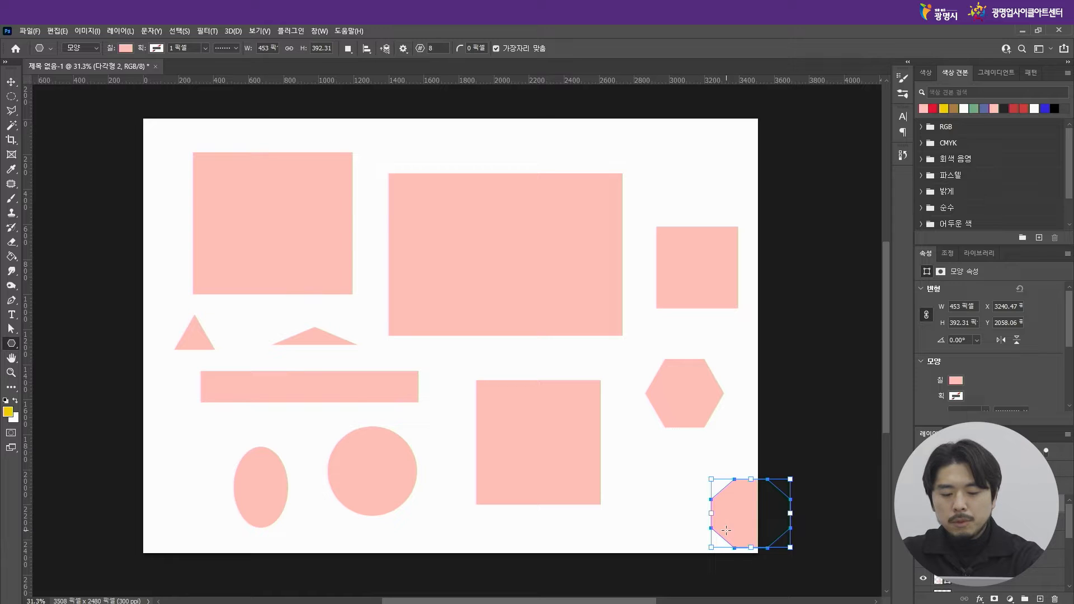
pyautogui.moveTo(629, 440); pyautogui.dragTo(700, 513)
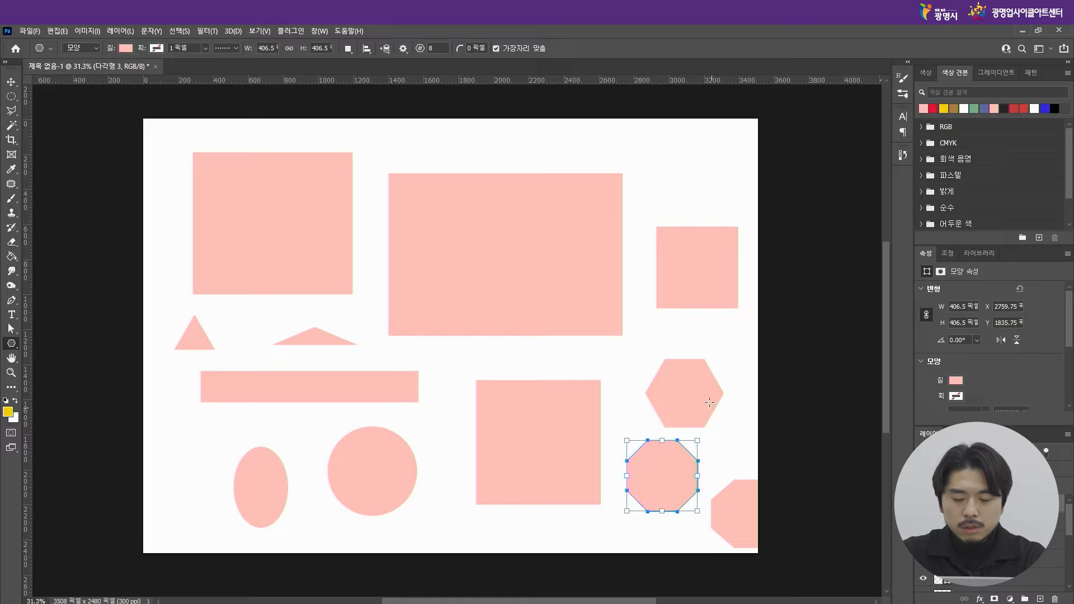
pyautogui.moveTo(658, 157); pyautogui.dragTo(716, 212)
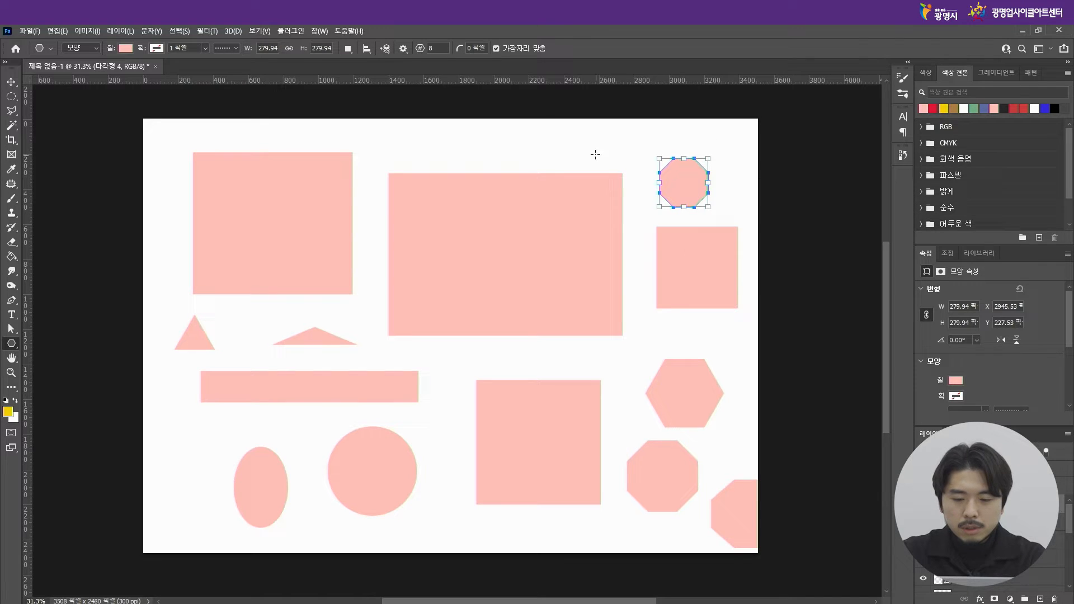
# Step: Create a ten-sided polygon of 279.94 px over the central rectangle's upper edge and draw two smaller ones beside the upright ellipse
pyautogui.click(416, 147)
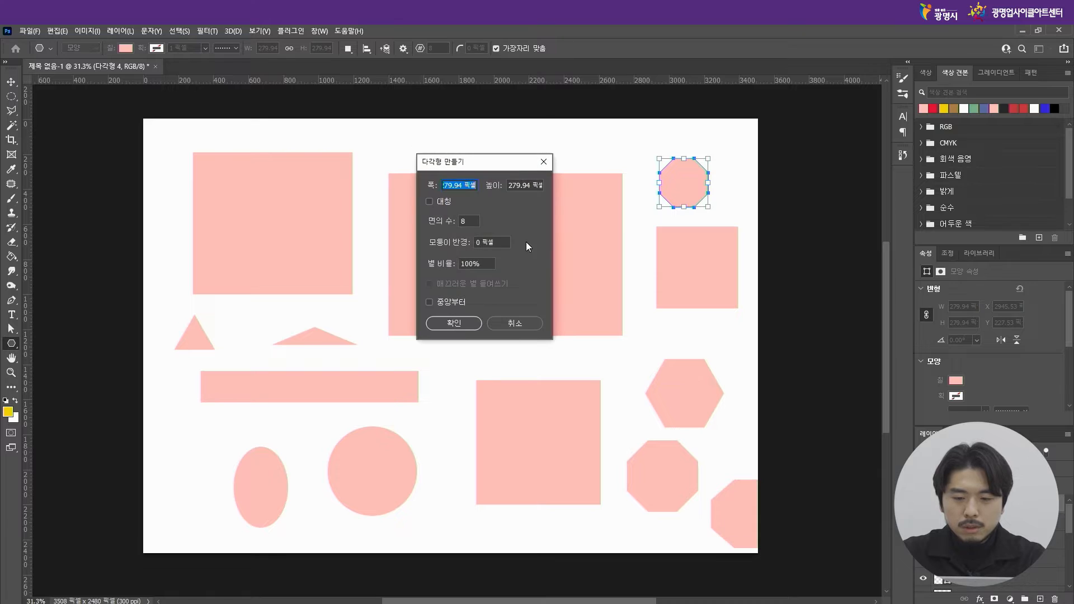
pyautogui.click(452, 219)
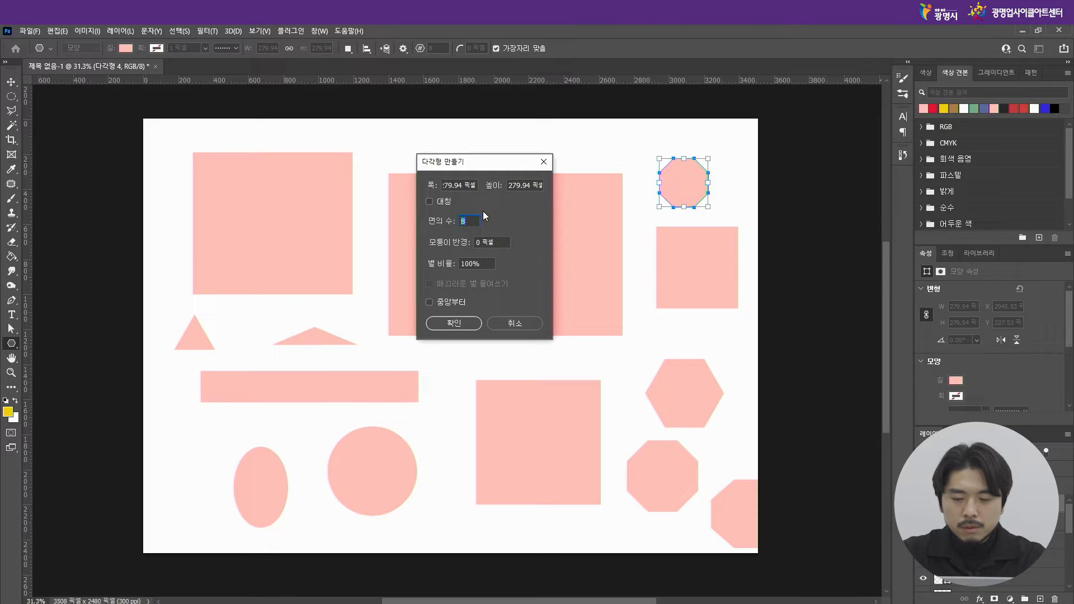
pyautogui.write('10')
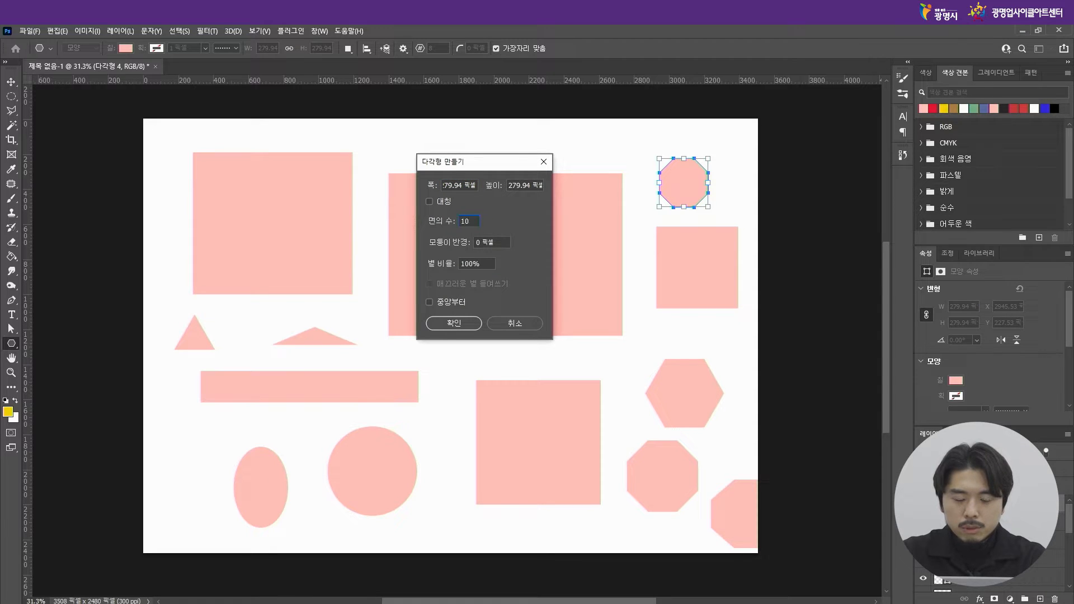
pyautogui.click(468, 320)
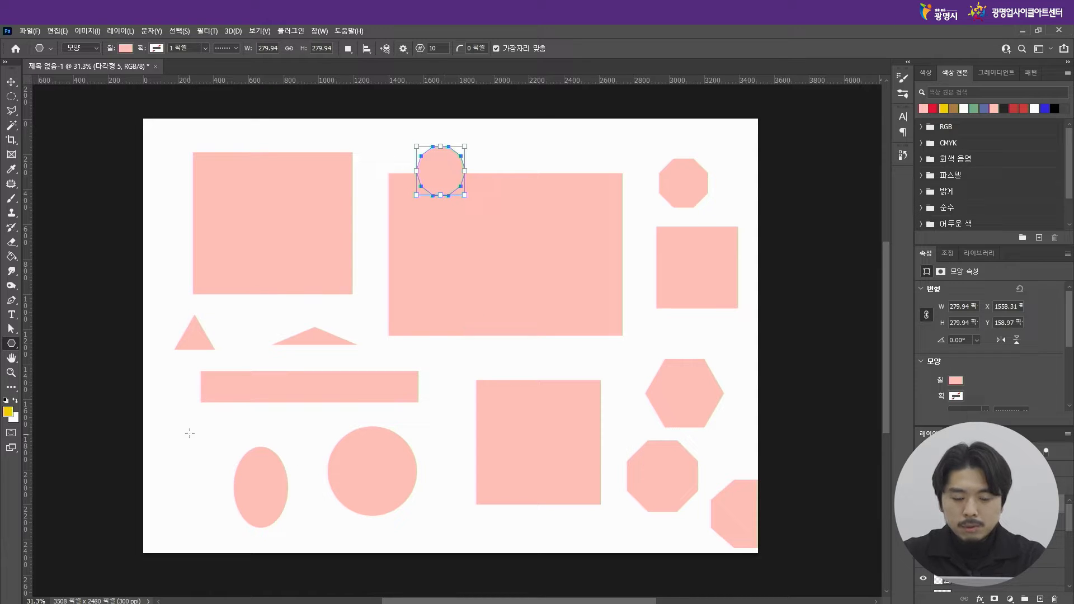
pyautogui.moveTo(186, 427); pyautogui.dragTo(227, 466)
pyautogui.moveTo(296, 417); pyautogui.dragTo(330, 450)
# Step: Move the 279.94 px decagon and the small upper octagon side by side above the small square
pyautogui.click(11, 82)
pyautogui.click(400, 145)
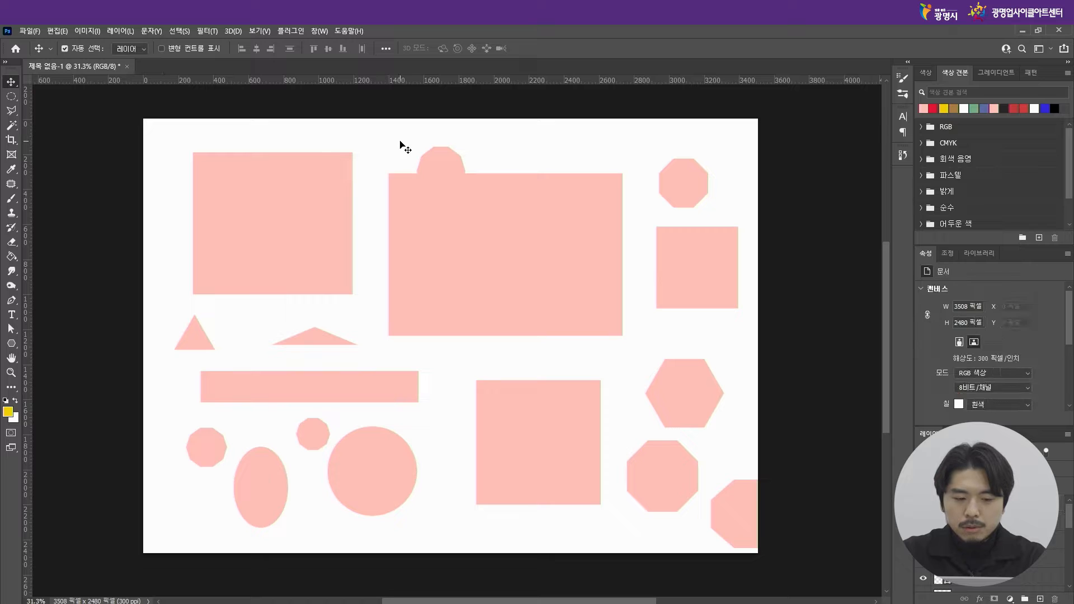
pyautogui.moveTo(442, 163); pyautogui.dragTo(565, 140)
pyautogui.moveTo(669, 176); pyautogui.dragTo(717, 170)
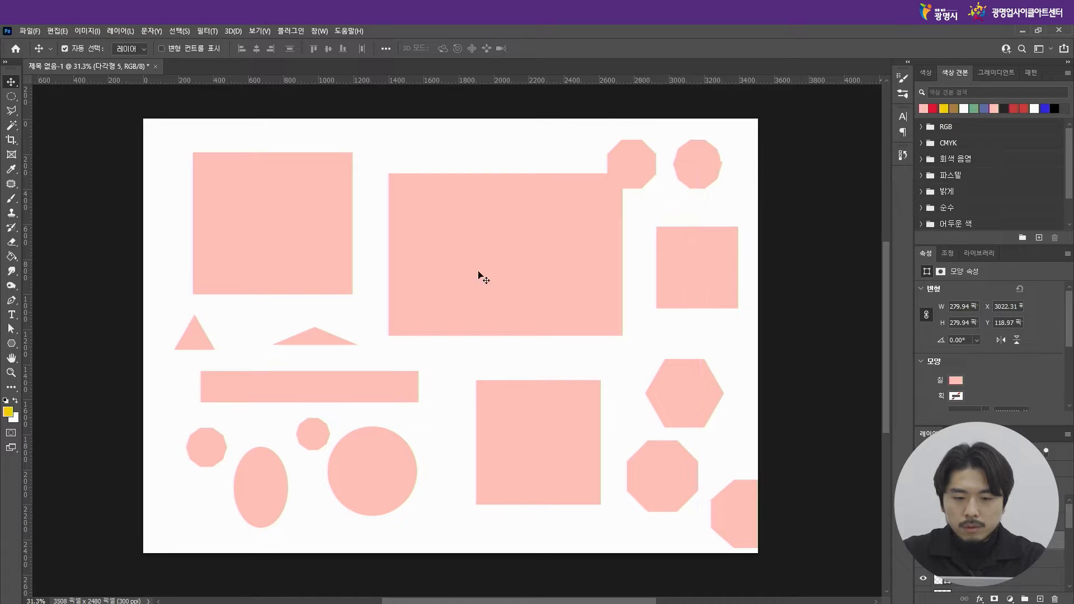
# Step: Delete the large central rectangle and move the octagon and decagon pair together into the cleared area
pyautogui.moveTo(527, 271); pyautogui.dragTo(520, 269)
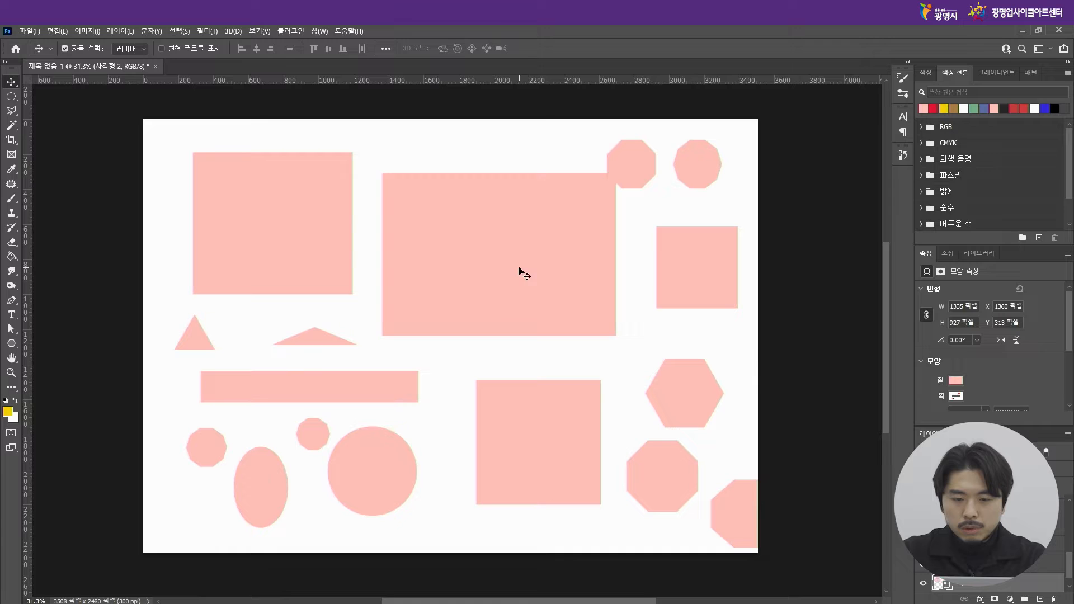
pyautogui.press('Delete')
pyautogui.moveTo(556, 152); pyautogui.dragTo(437, 235)
pyautogui.click(615, 197)
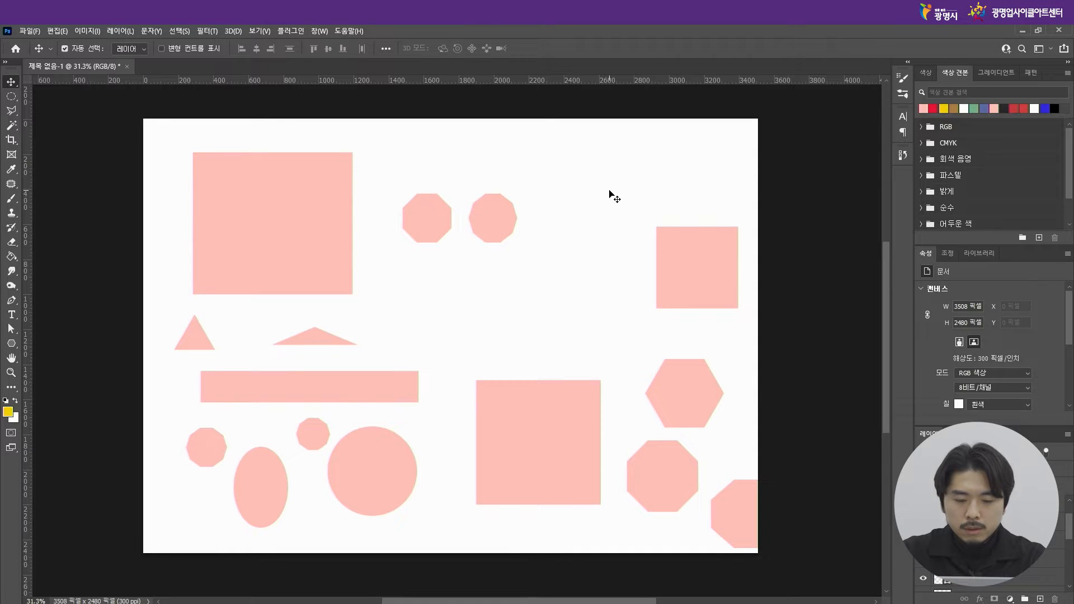
# Step: Change the fill of the large upper-left rectangle to red using a recently used colour
pyautogui.click(301, 241)
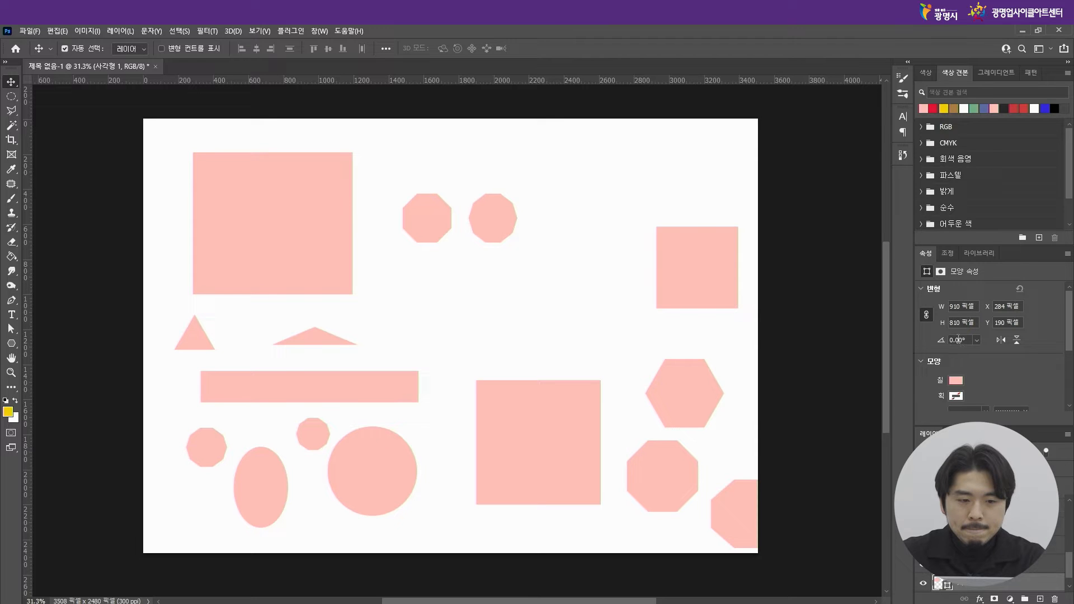
pyautogui.click(958, 381)
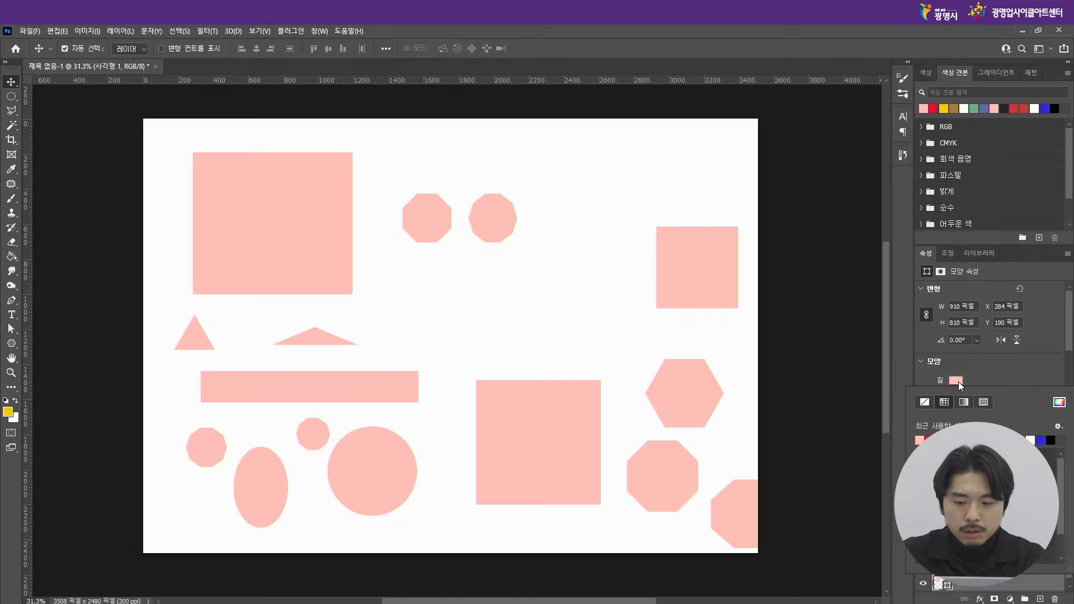
pyautogui.click(927, 440)
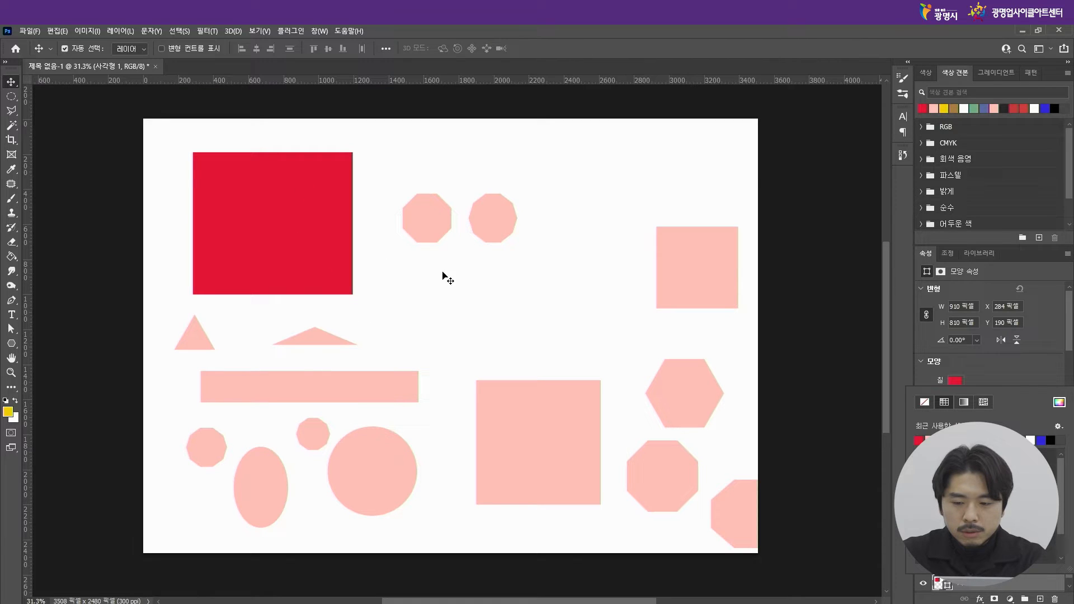
pyautogui.click(987, 371)
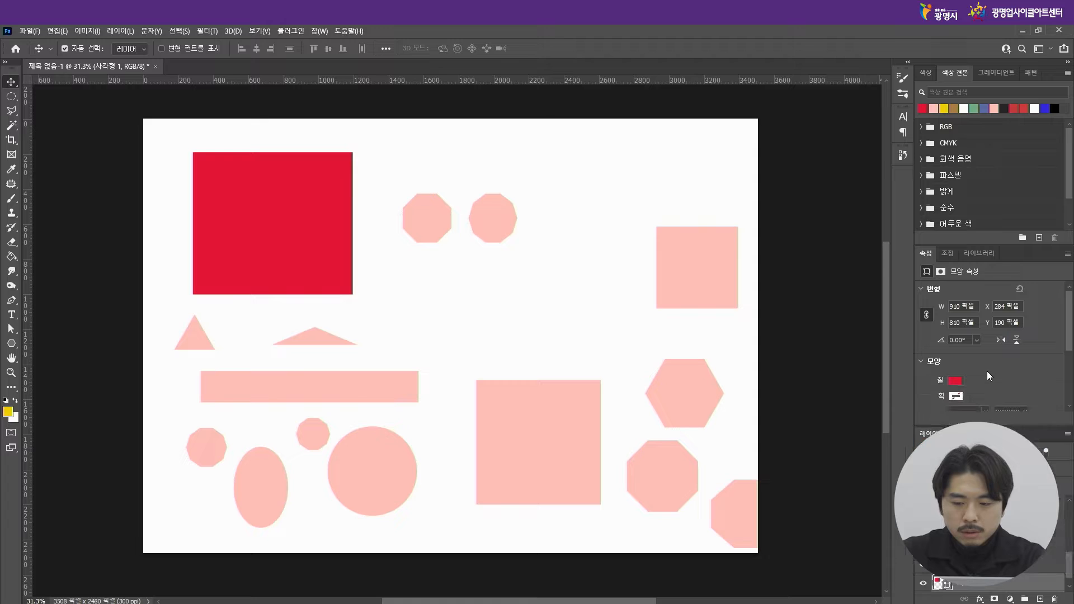
# Step: Give the red rectangle a near-black stroke and set its width to 51.08 px
pyautogui.click(956, 382)
pyautogui.click(1000, 456)
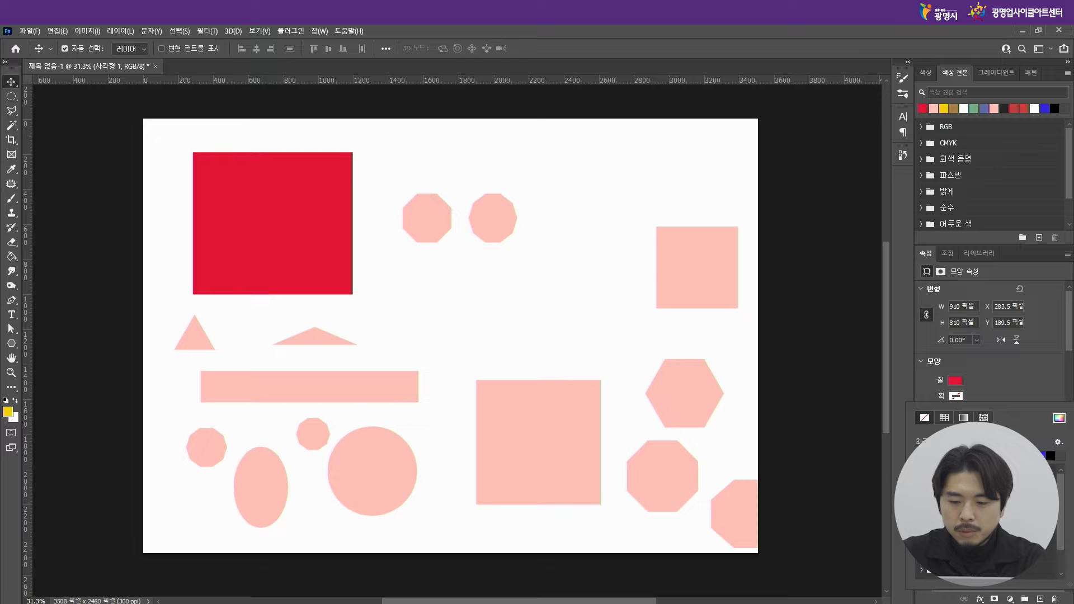
pyautogui.click(955, 395)
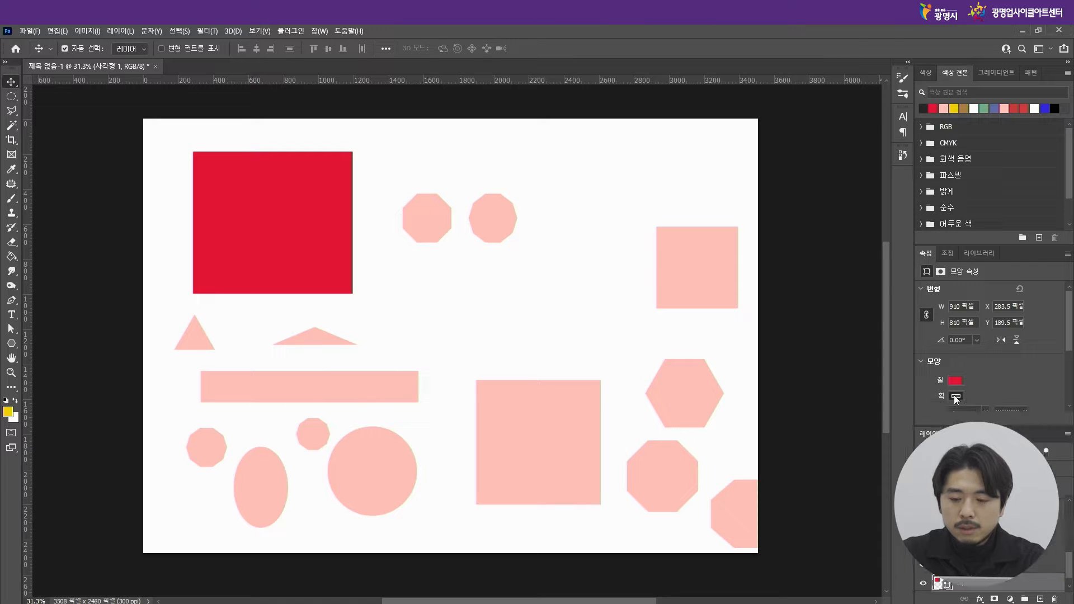
pyautogui.scroll(-2, 1070, 353)
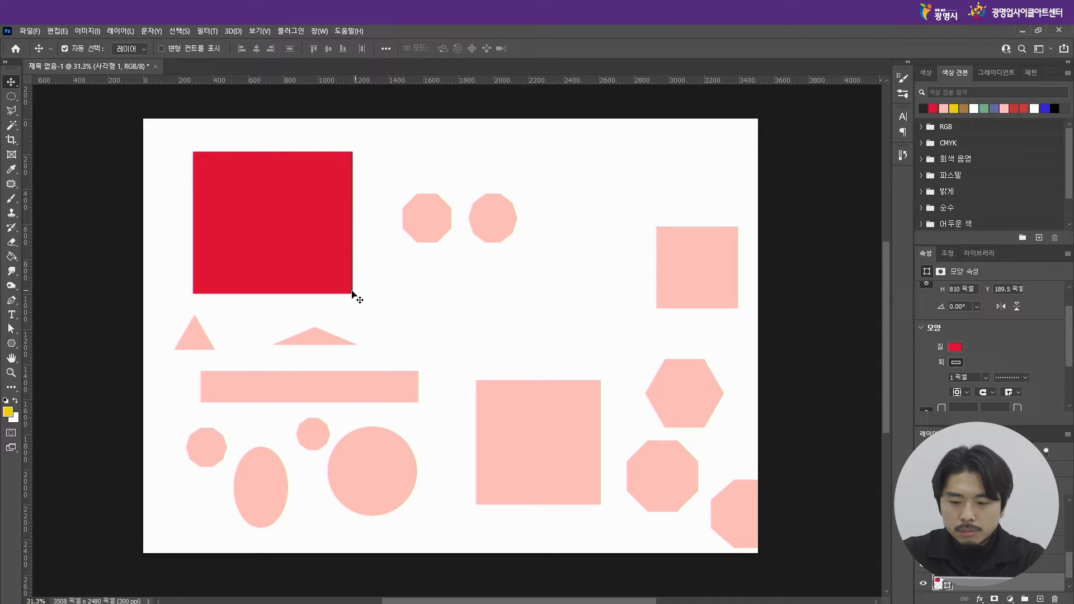
pyautogui.click(985, 377)
pyautogui.moveTo(976, 391); pyautogui.dragTo(996, 392)
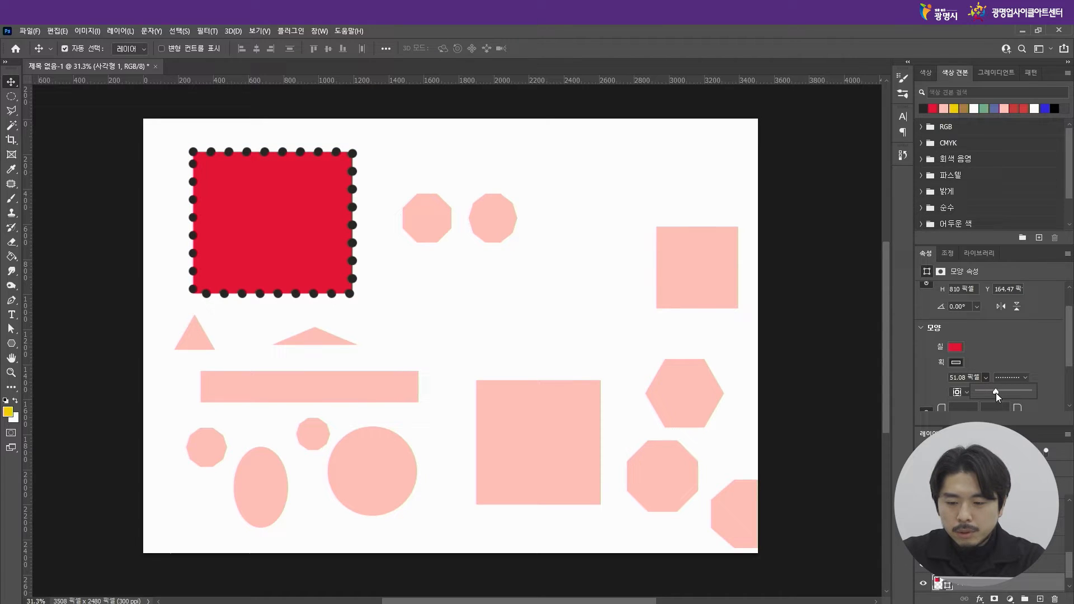
# Step: Change the red rectangle's stroke style to a solid line
pyautogui.click(1023, 377)
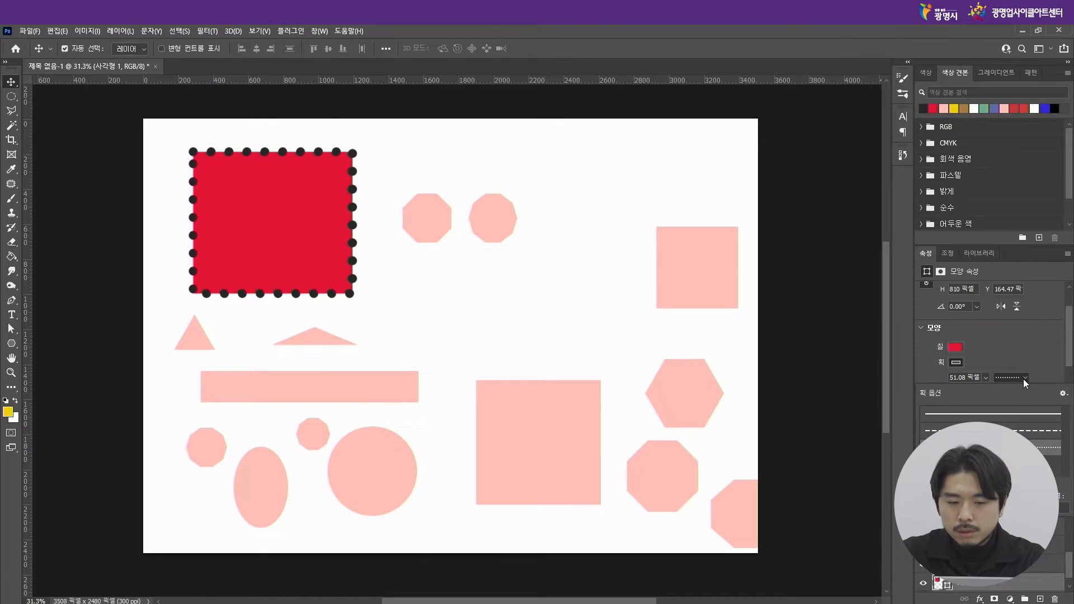
pyautogui.click(1026, 377)
pyautogui.click(1025, 378)
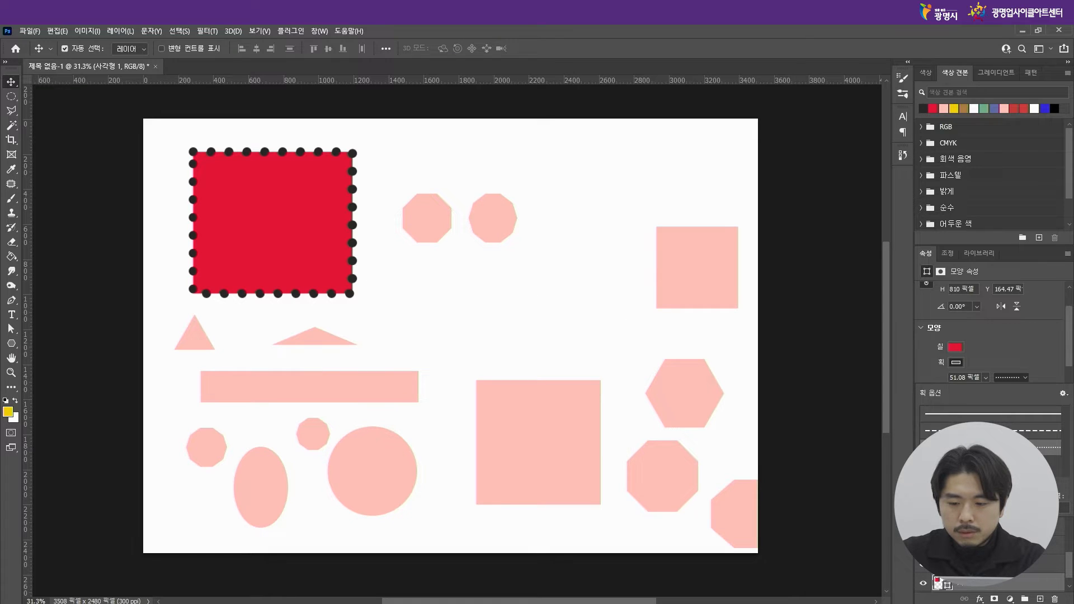
pyautogui.click(1008, 417)
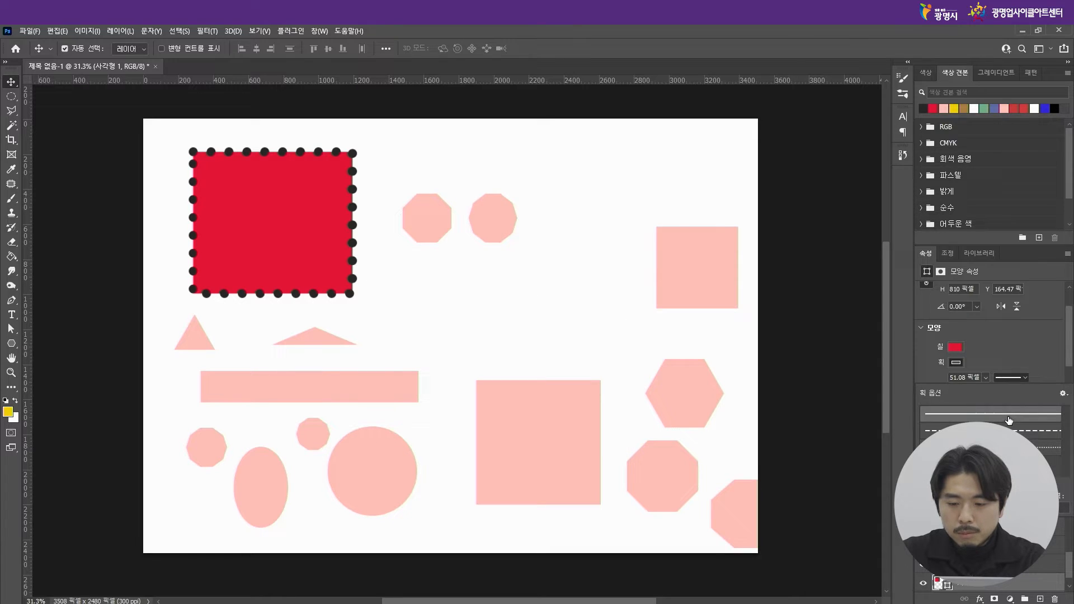
pyautogui.click(1025, 379)
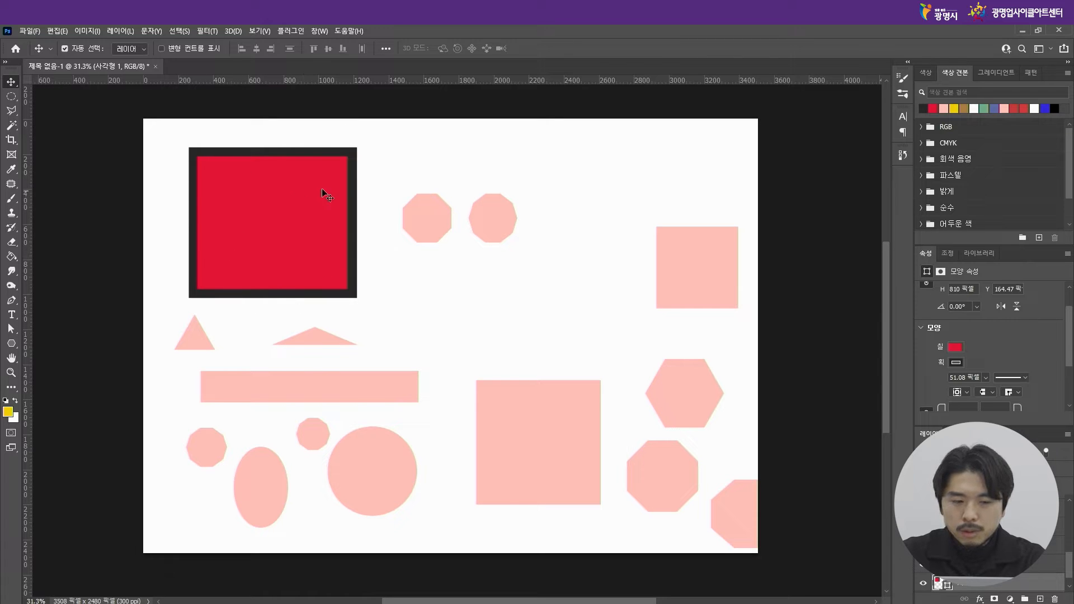
# Step: Move the upper decagon away from the octagon beside it and fill that octagon with green
pyautogui.moveTo(492, 220); pyautogui.dragTo(550, 220)
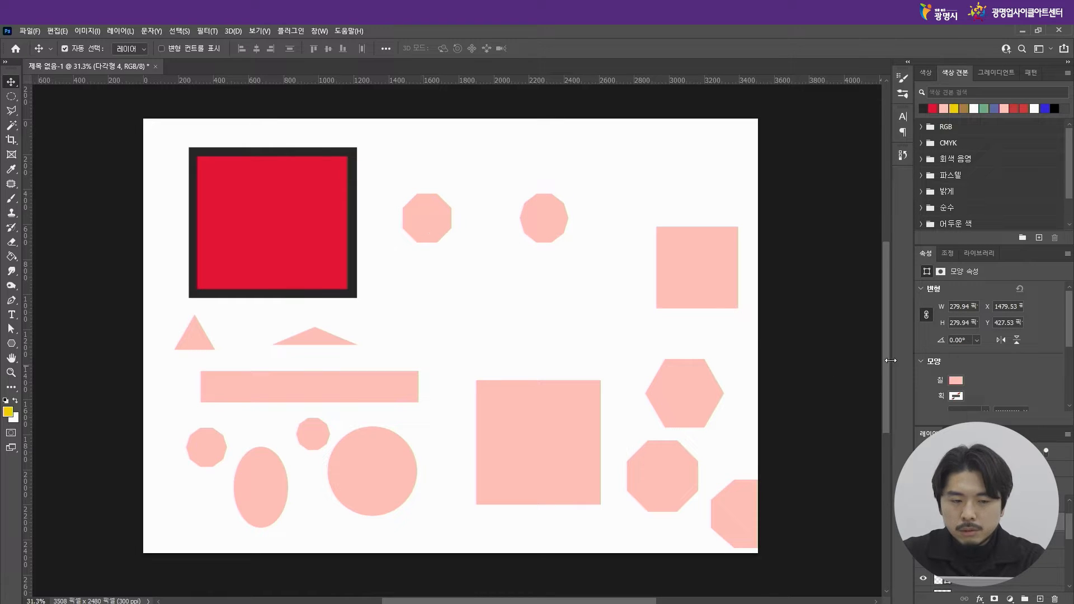
pyautogui.click(961, 380)
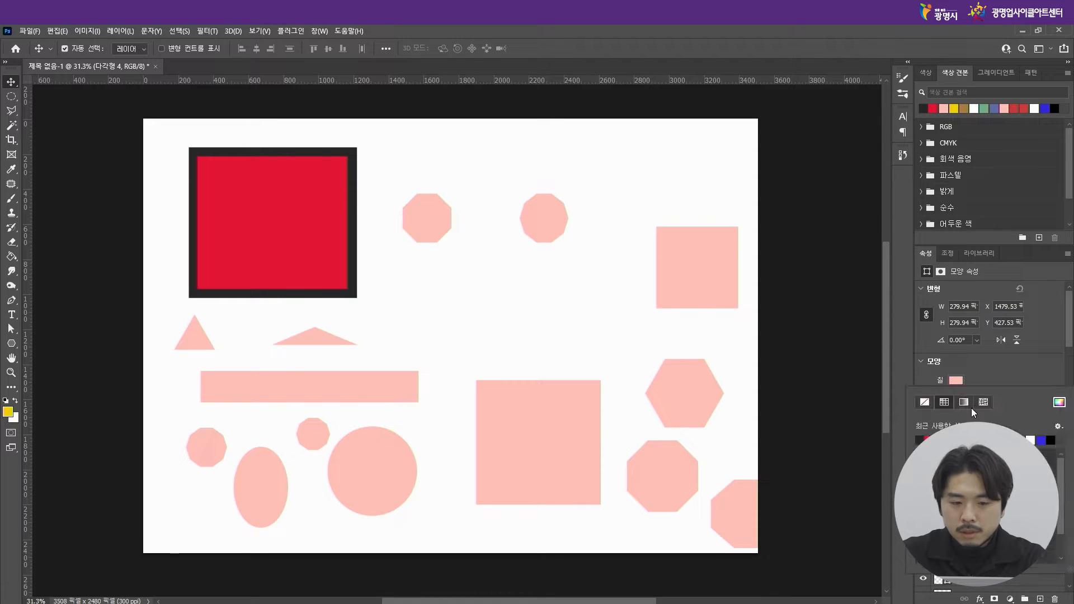
pyautogui.click(980, 440)
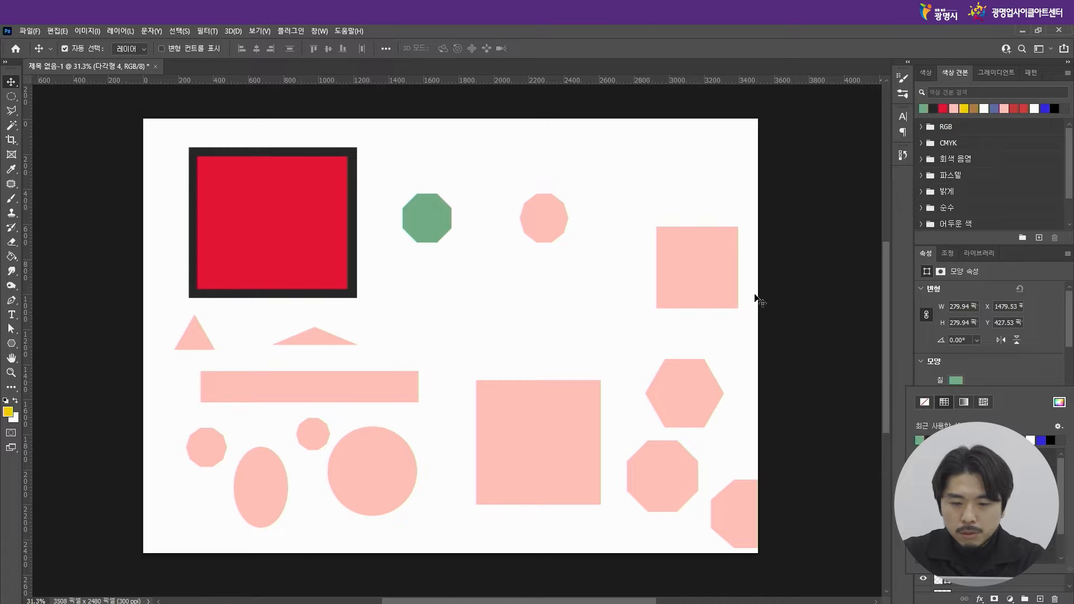
pyautogui.click(607, 26)
# Step: Move the upper decagon slightly back towards the green octagon and fill it with blue
pyautogui.moveTo(560, 223); pyautogui.dragTo(530, 223)
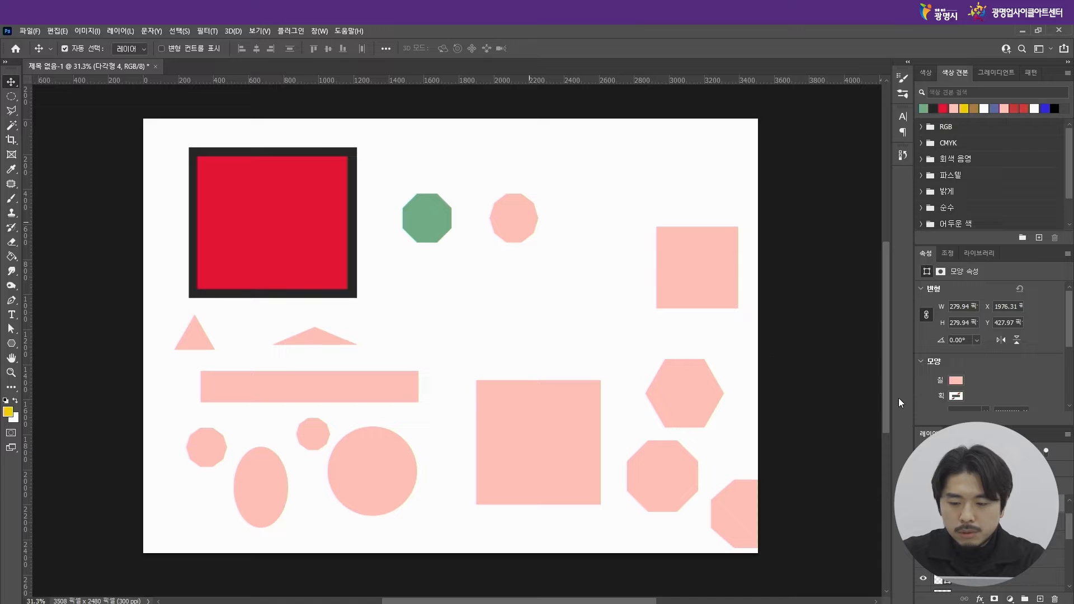
pyautogui.click(952, 381)
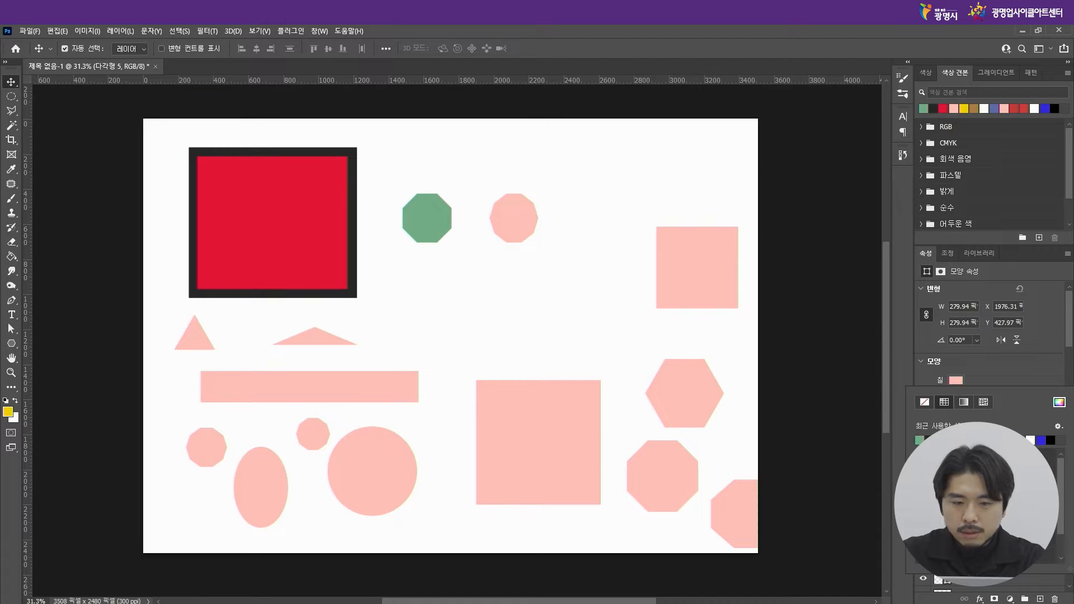
pyautogui.click(991, 440)
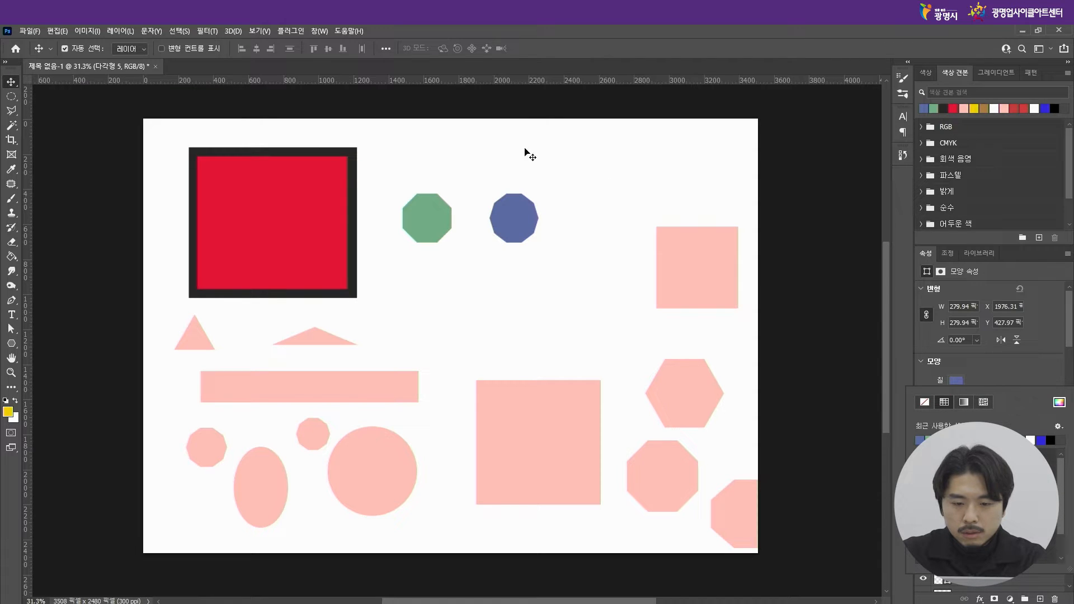
pyautogui.click(14, 84)
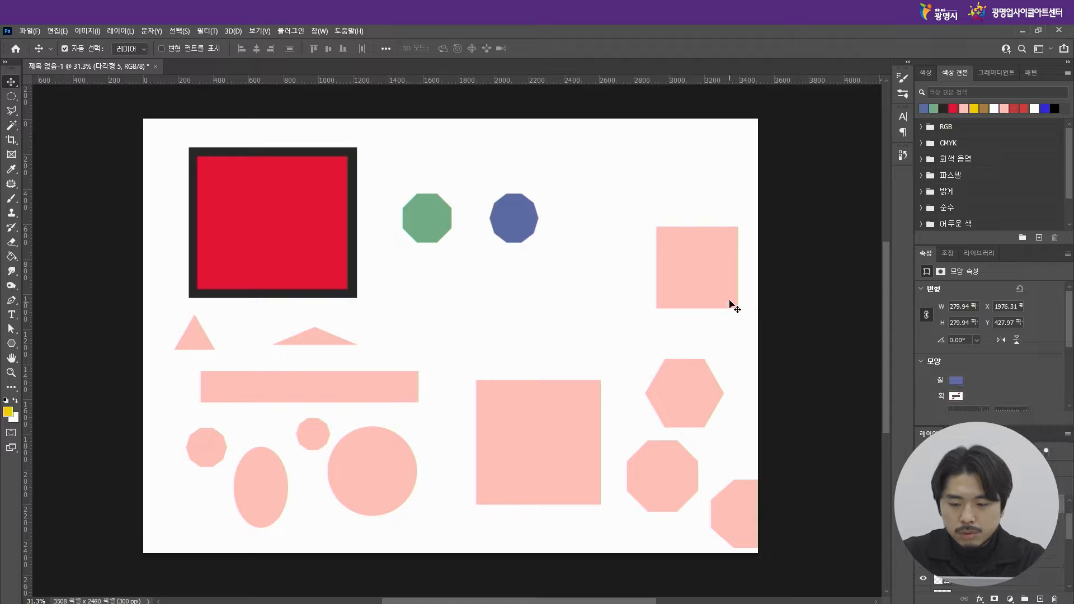
# Step: Move the pink square at the canvas's upper right beside the blue decagon and fill it with green 6dbb81
pyautogui.moveTo(687, 275); pyautogui.dragTo(642, 240)
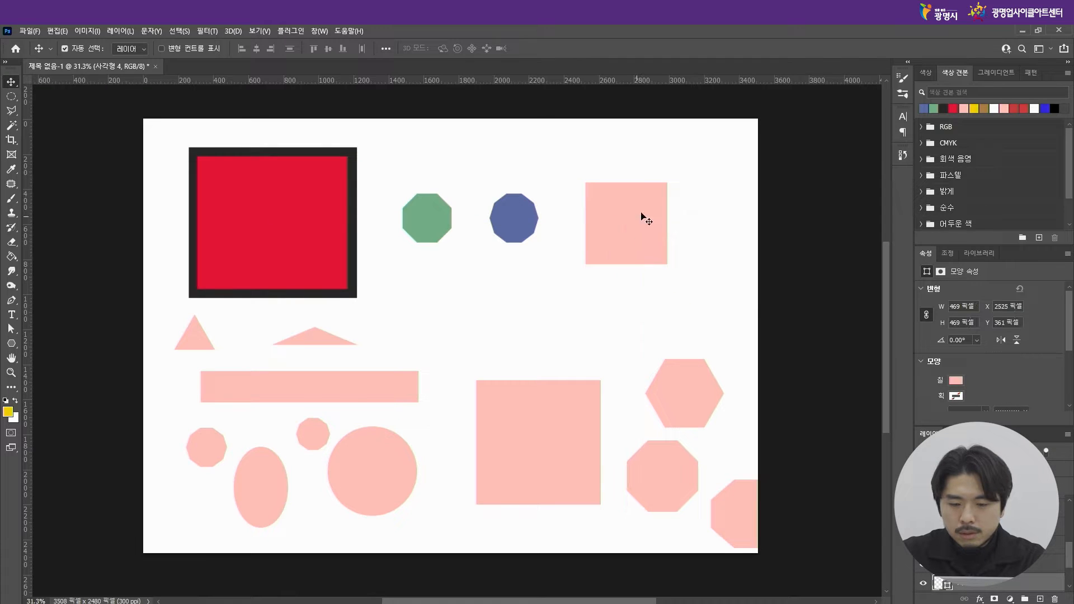
pyautogui.click(961, 381)
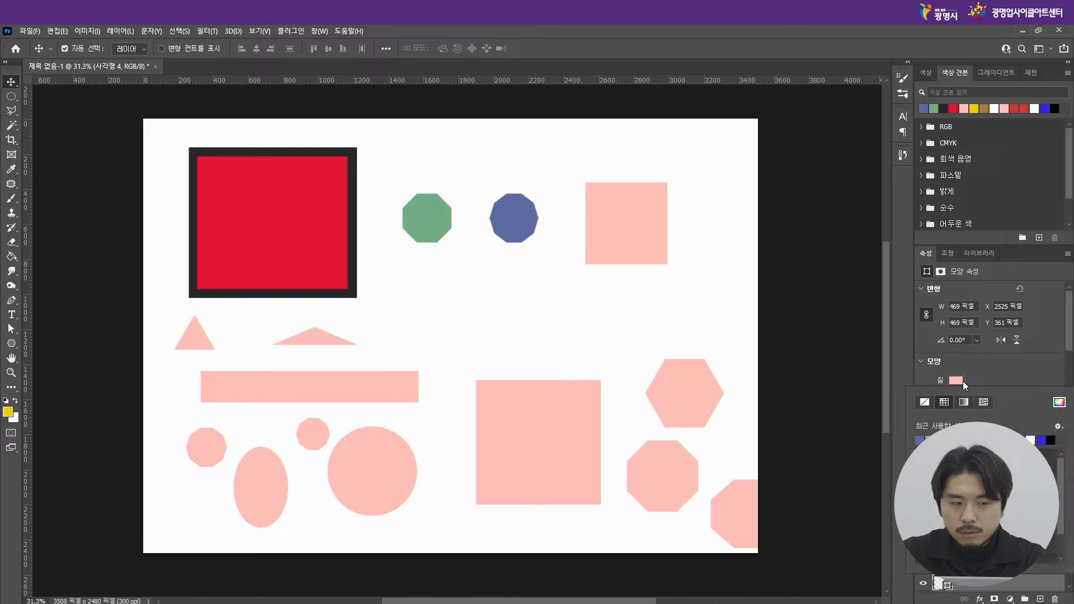
pyautogui.click(1060, 403)
pyautogui.moveTo(741, 345); pyautogui.dragTo(916, 105)
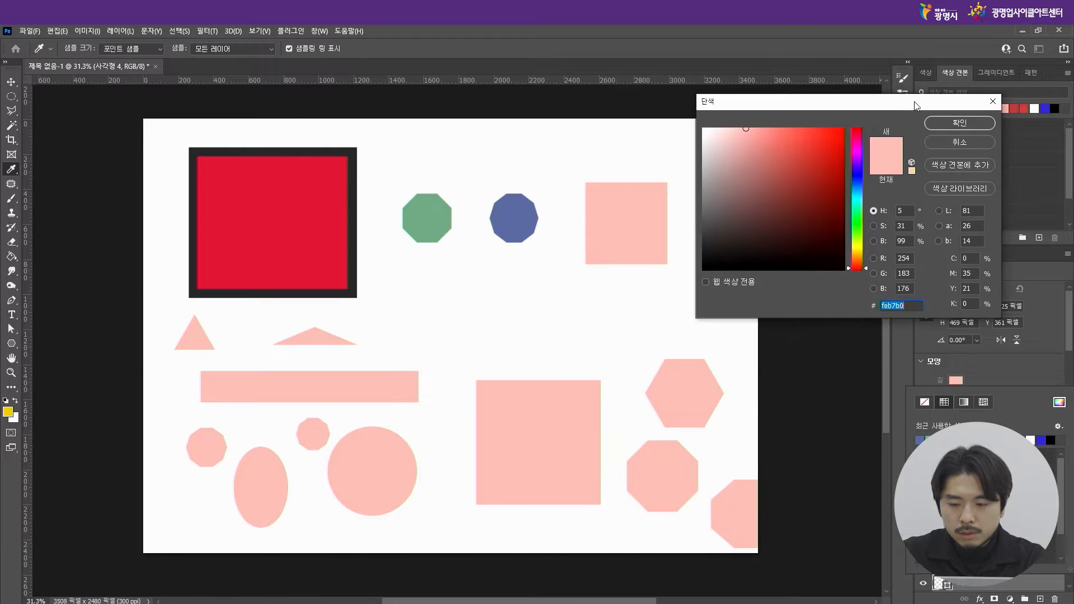
pyautogui.click(856, 152)
pyautogui.moveTo(773, 144)
pyautogui.mouseDown()
pyautogui.moveTo(741, 180)
pyautogui.moveTo(737, 149)
pyautogui.moveTo(796, 151)
pyautogui.mouseUp()
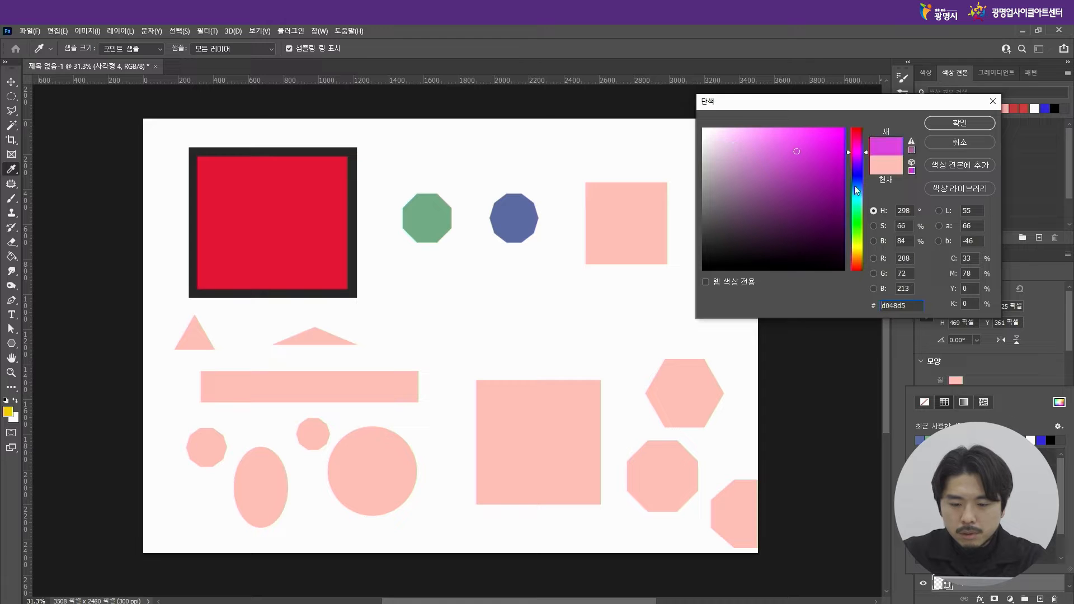
pyautogui.click(859, 216)
pyautogui.click(762, 165)
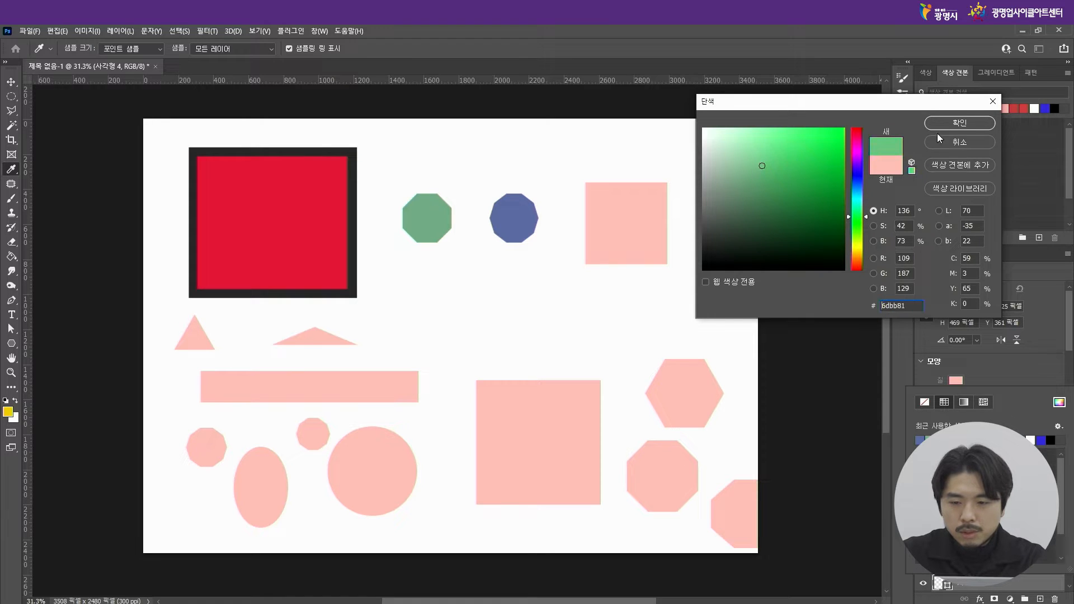
pyautogui.click(949, 125)
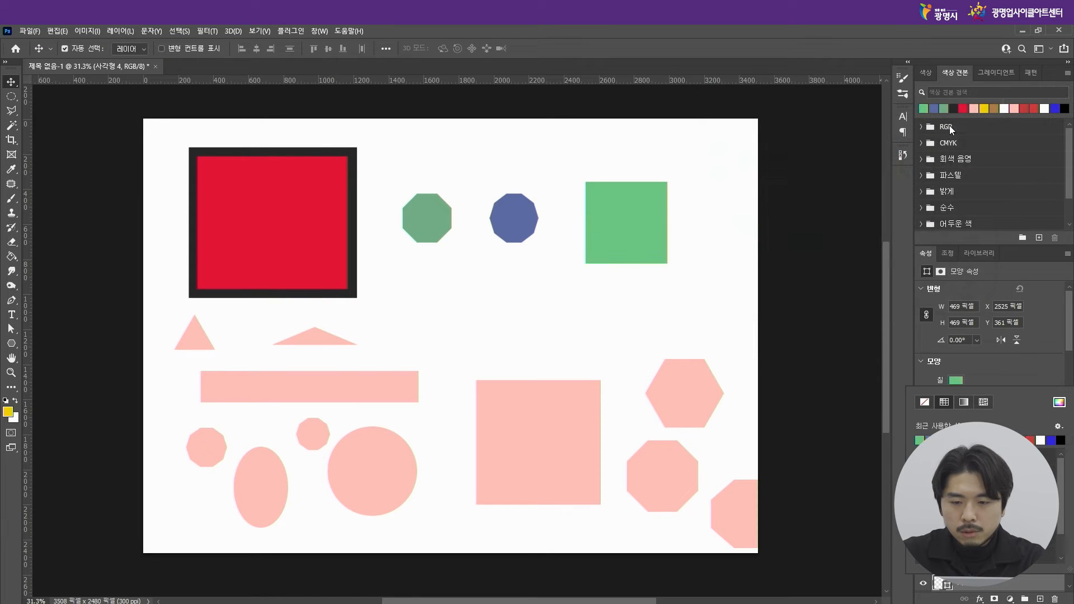
pyautogui.click(1028, 380)
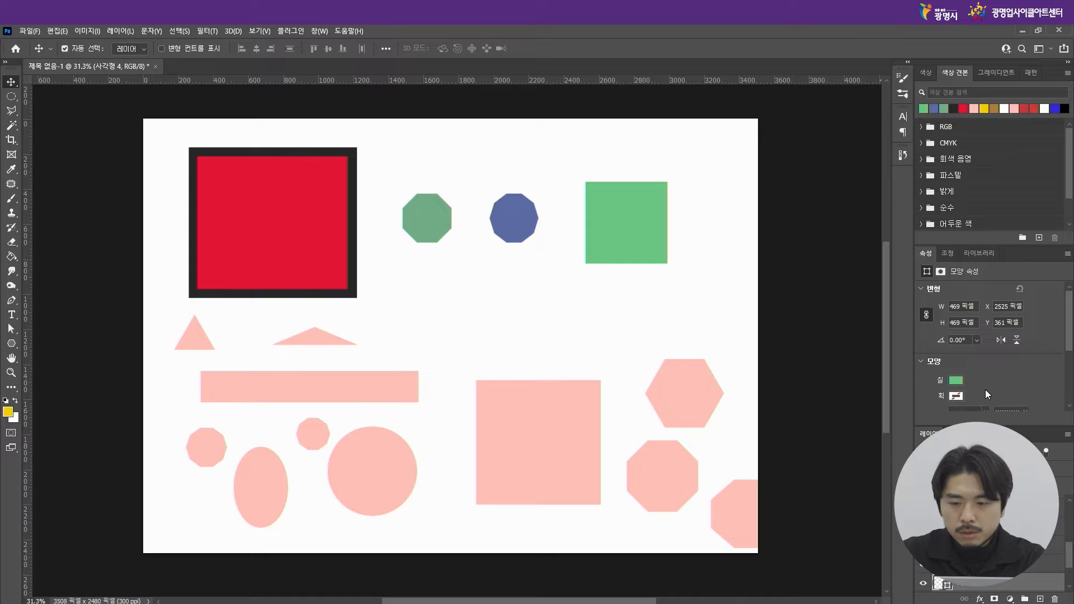
# Step: Give the green square a bright magenta stroke with a custom colour
pyautogui.click(956, 396)
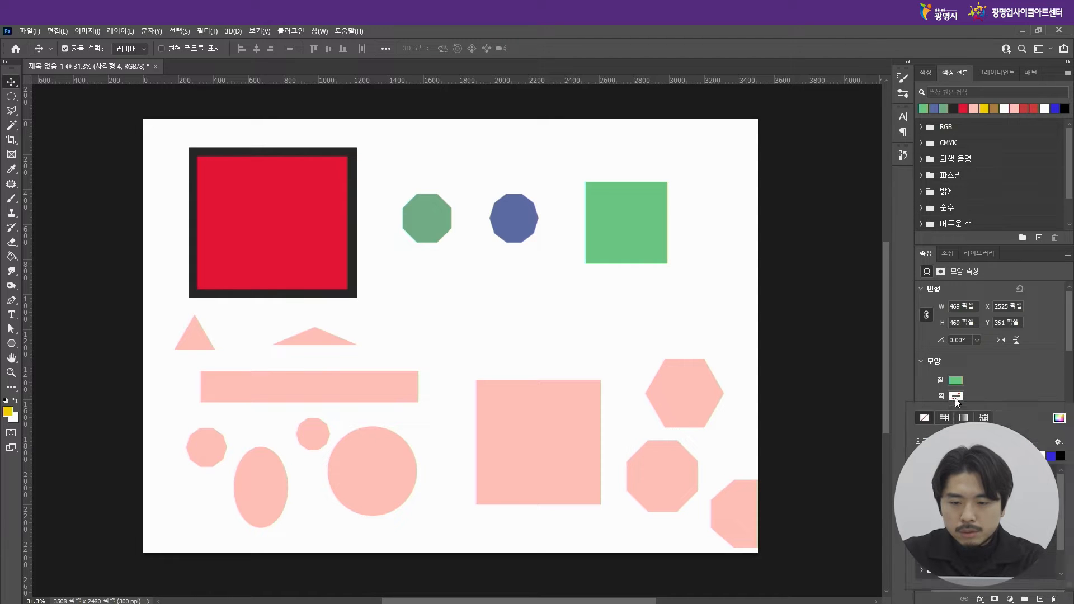
pyautogui.click(1058, 420)
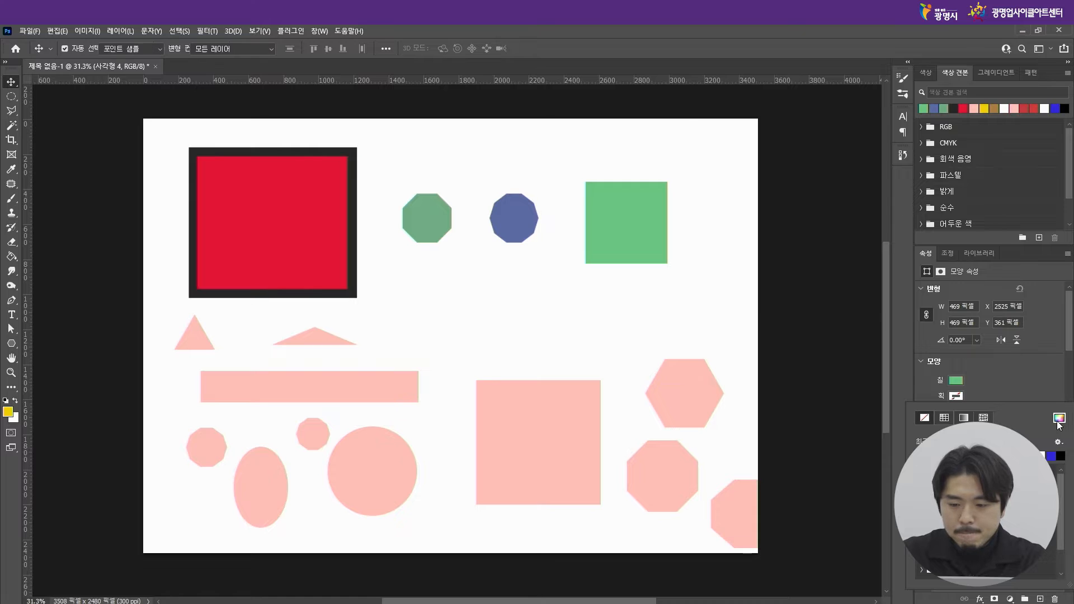
pyautogui.click(860, 153)
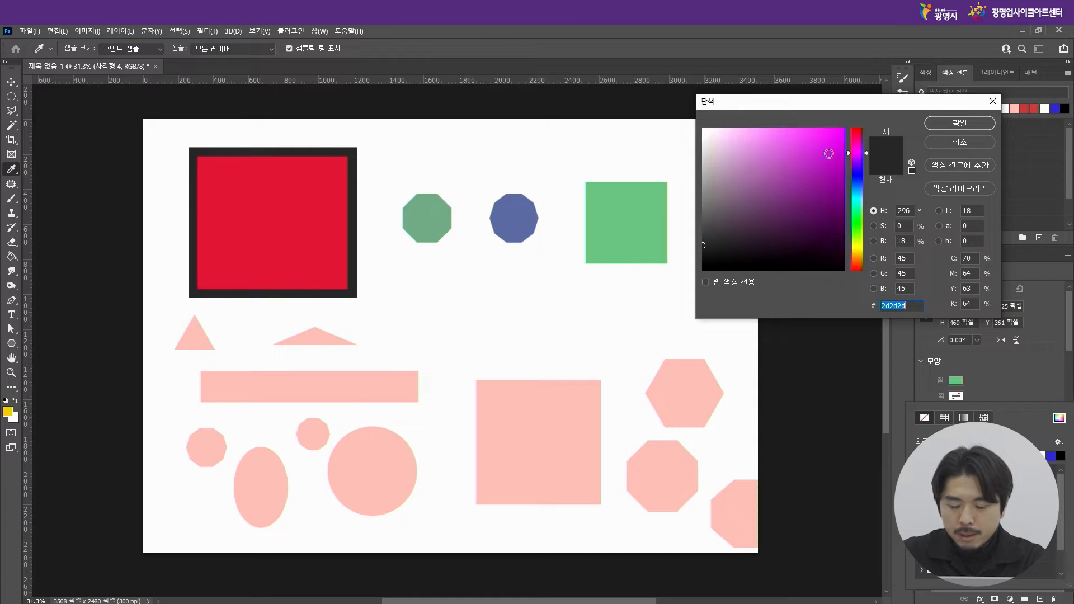
pyautogui.click(791, 137)
pyautogui.click(948, 125)
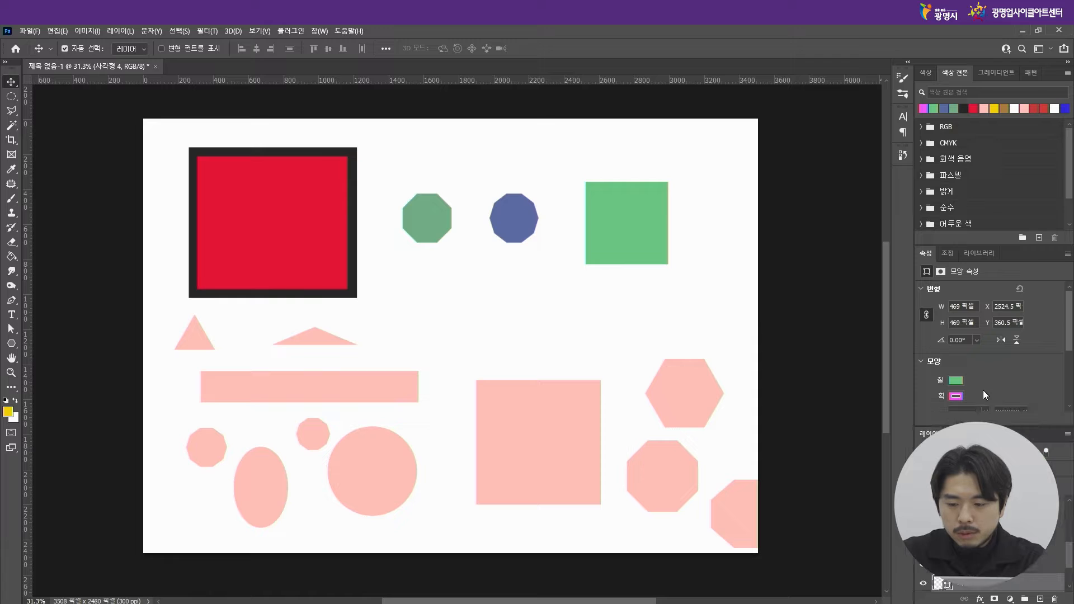
# Step: Set the green square's stroke style to a solid line and thicken the stroke into a clear magenta border
pyautogui.click(1026, 411)
pyautogui.click(987, 447)
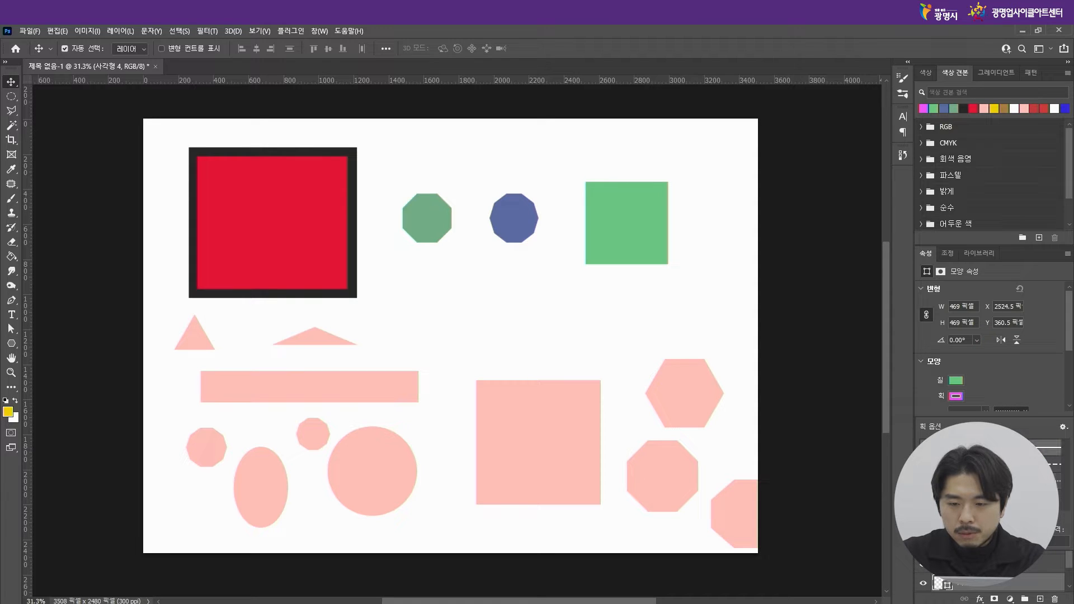
pyautogui.click(987, 412)
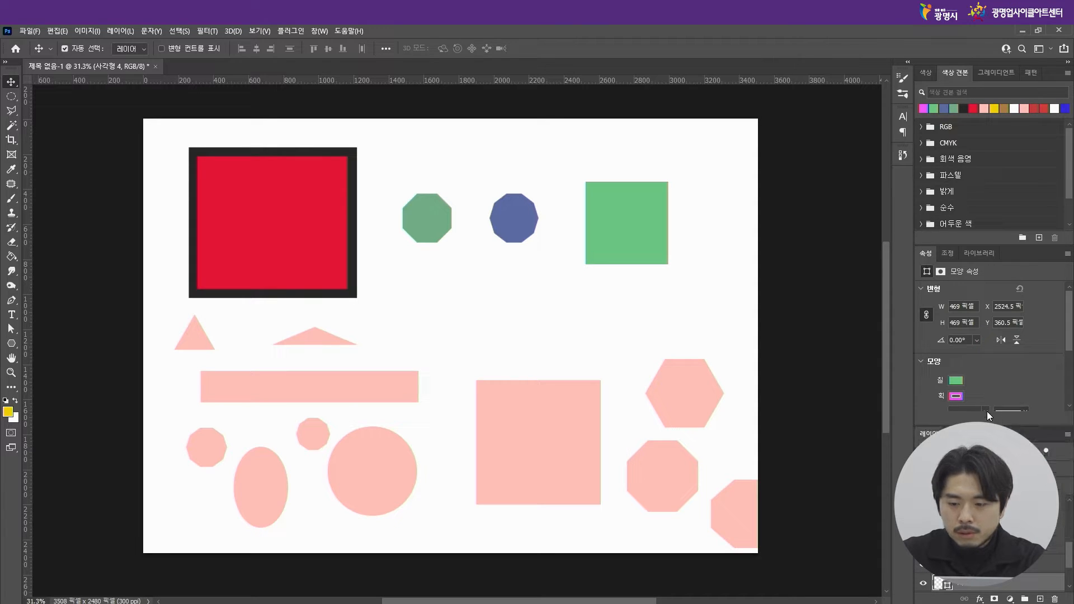
pyautogui.click(983, 409)
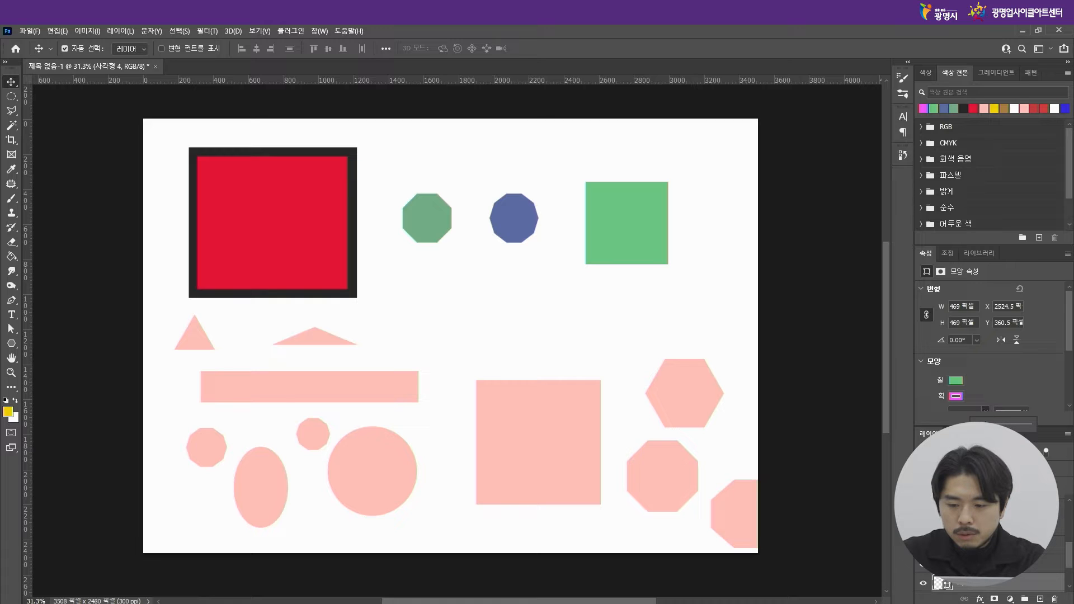
pyautogui.click(1001, 423)
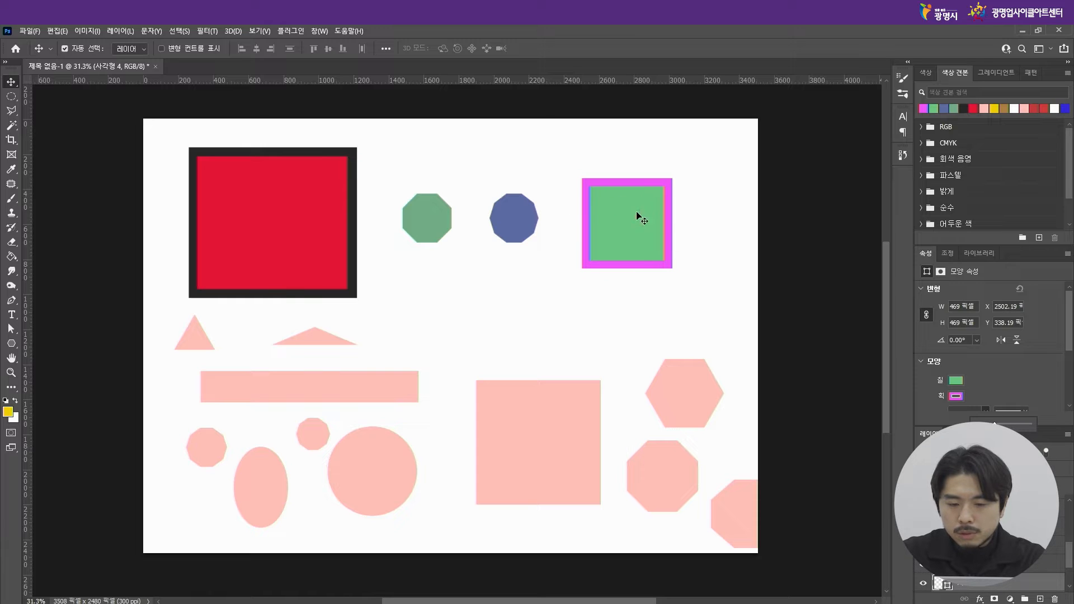
# Step: Select the large red rectangle and open its fill options
pyautogui.click(11, 82)
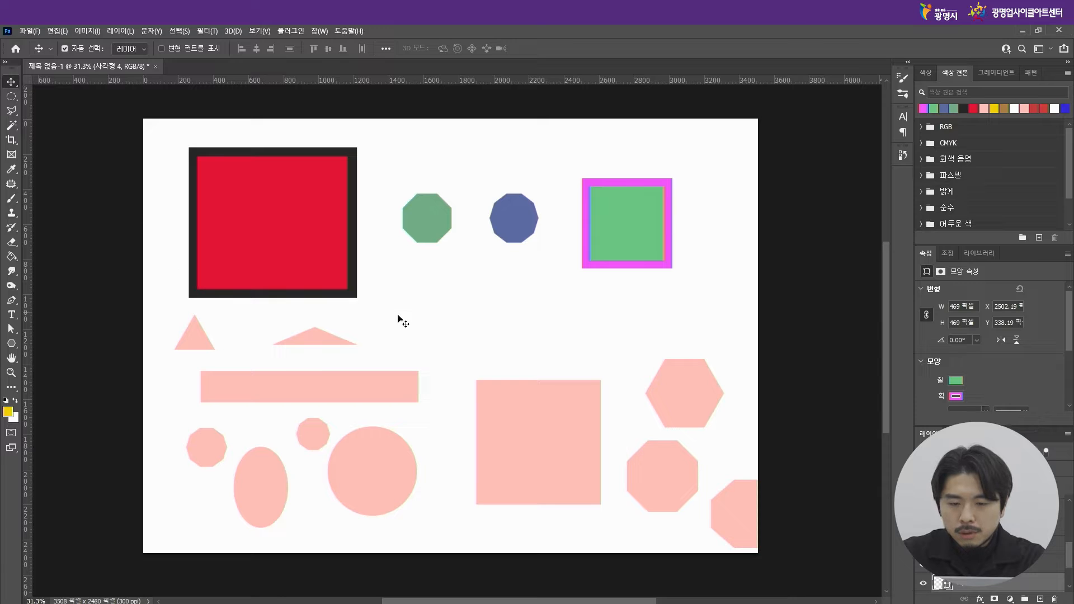
pyautogui.click(498, 331)
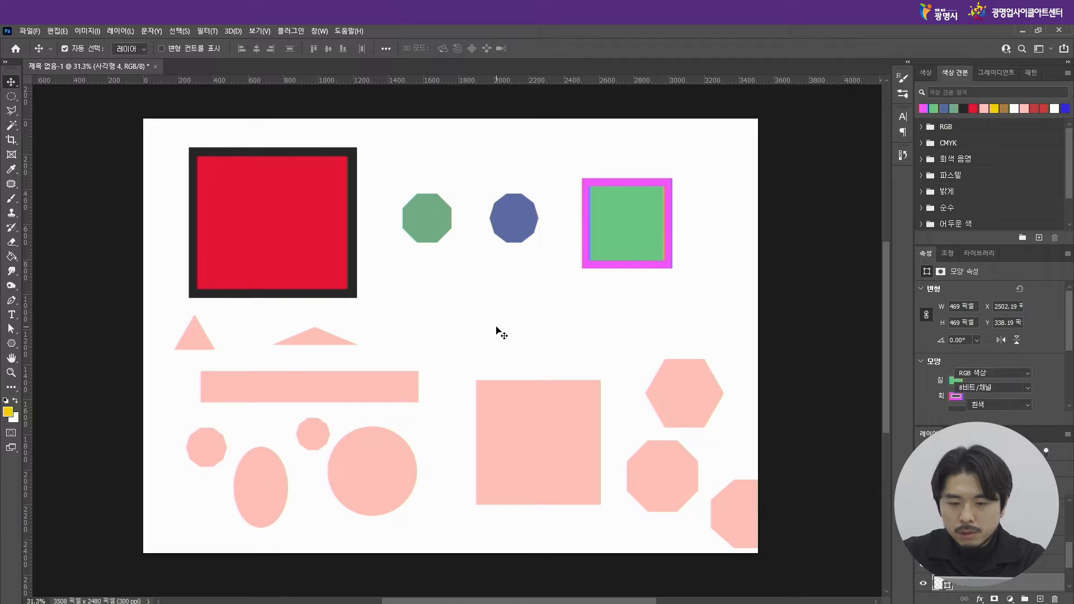
pyautogui.click(274, 254)
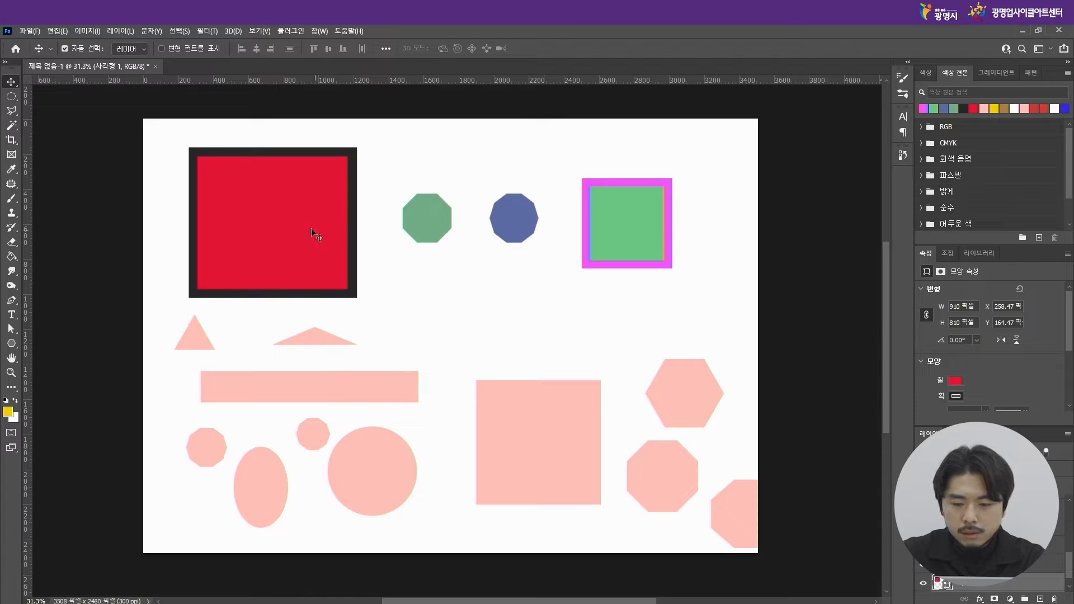
pyautogui.click(442, 232)
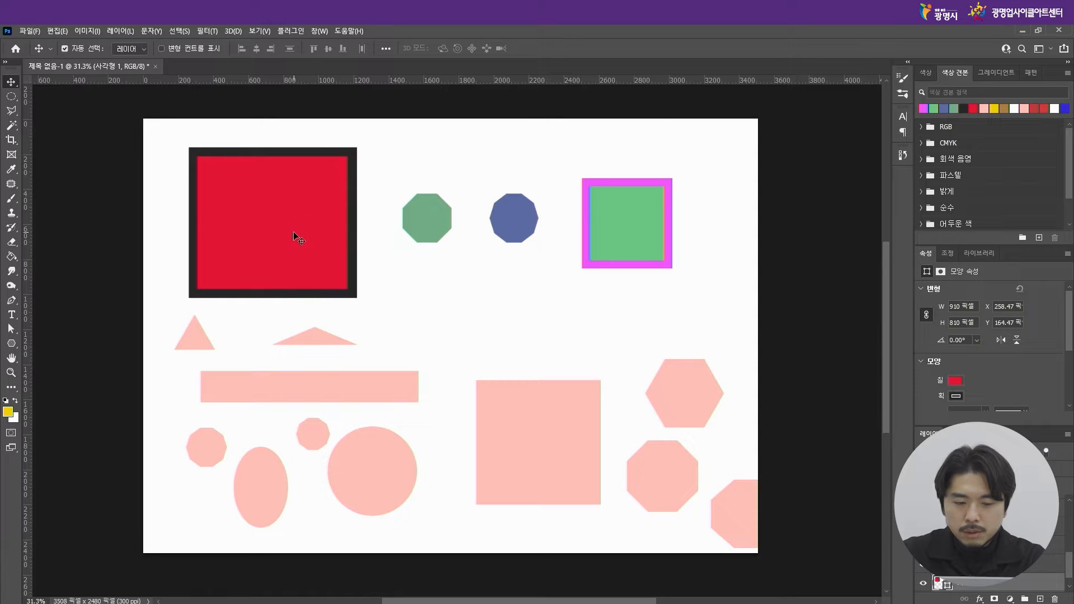
pyautogui.moveTo(1067, 350); pyautogui.dragTo(1072, 364)
pyautogui.click(952, 351)
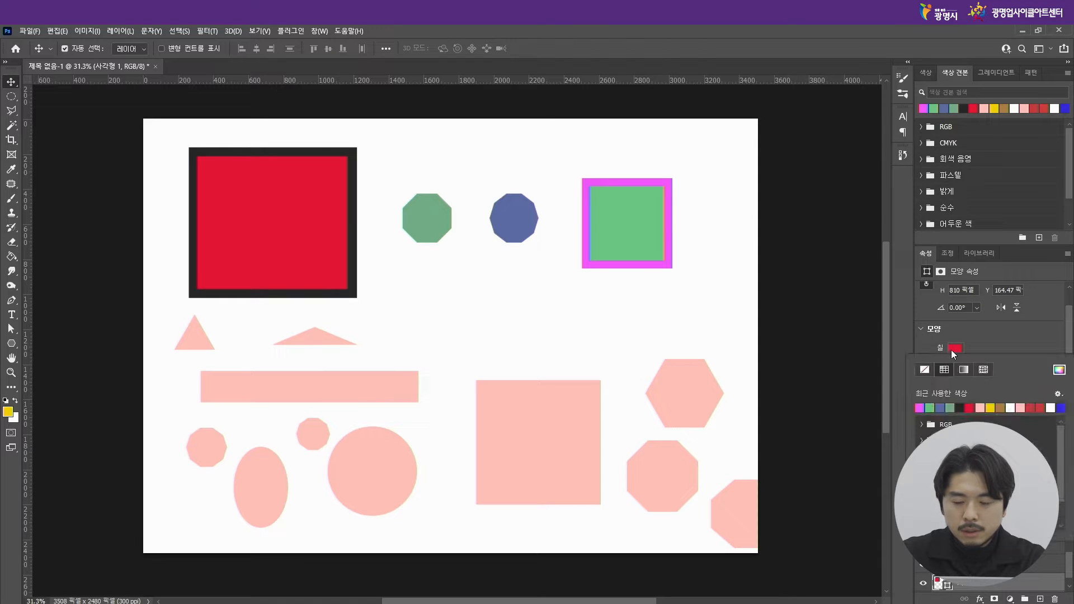
# Step: Try the large rectangle without a fill and with blue and muted green solid fills, ending on red again
pyautogui.click(925, 371)
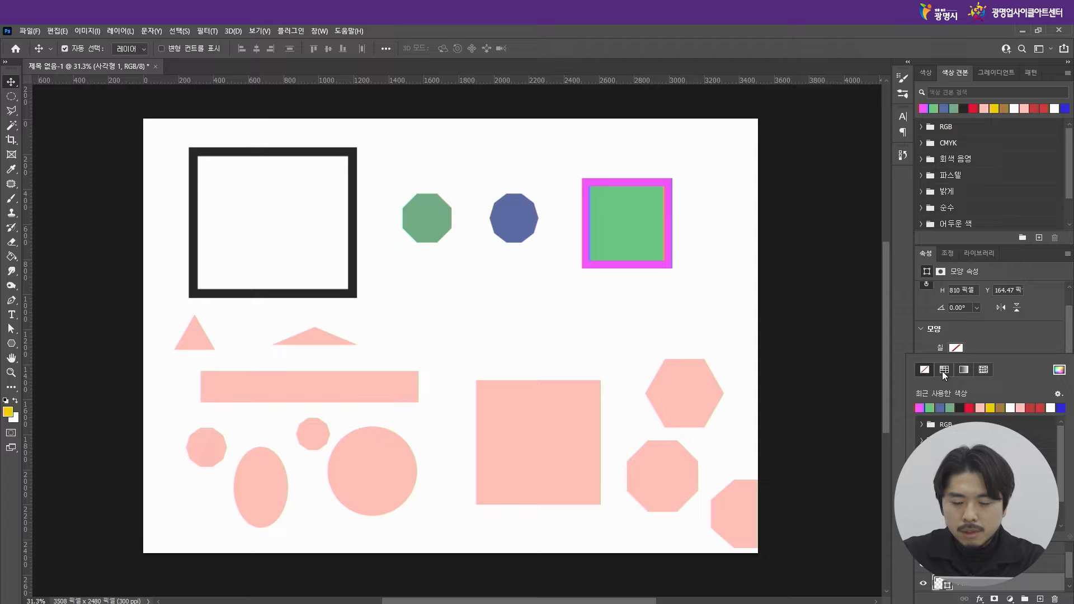
pyautogui.click(944, 372)
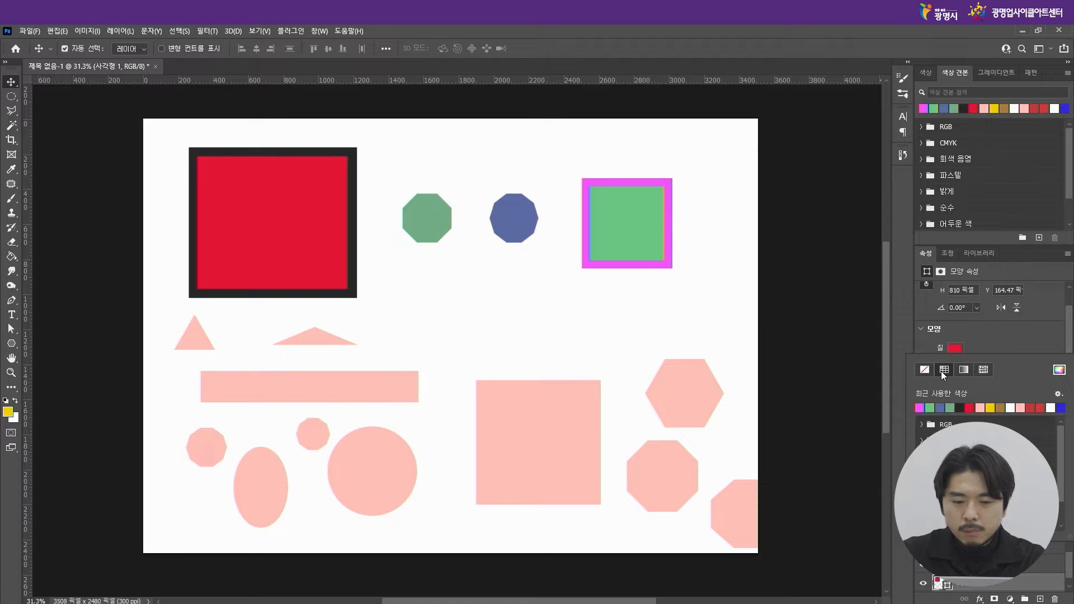
pyautogui.click(940, 407)
pyautogui.click(967, 407)
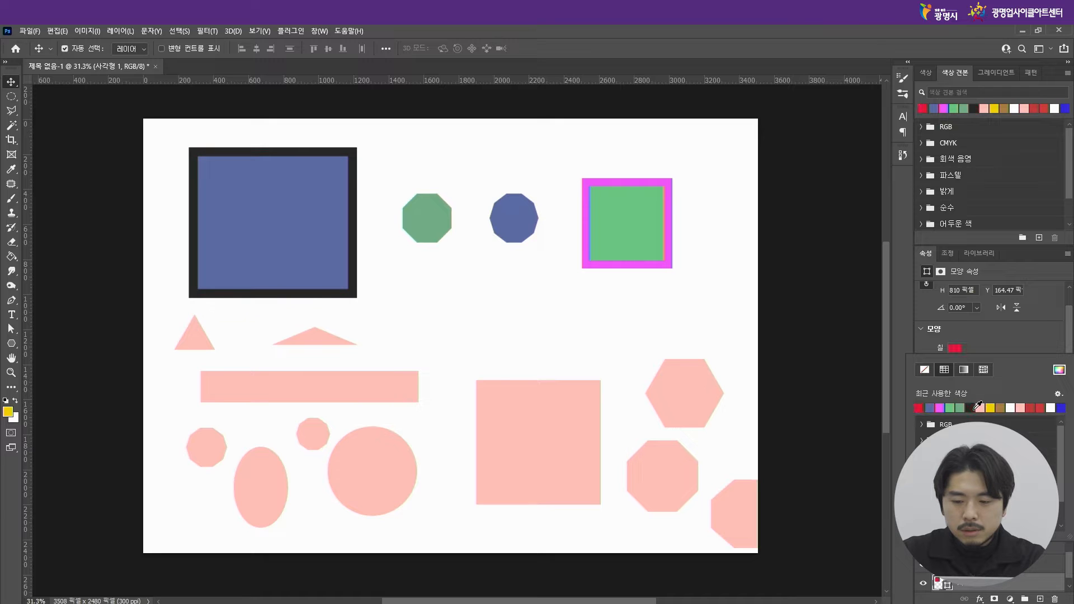
pyautogui.click(962, 409)
pyautogui.click(938, 408)
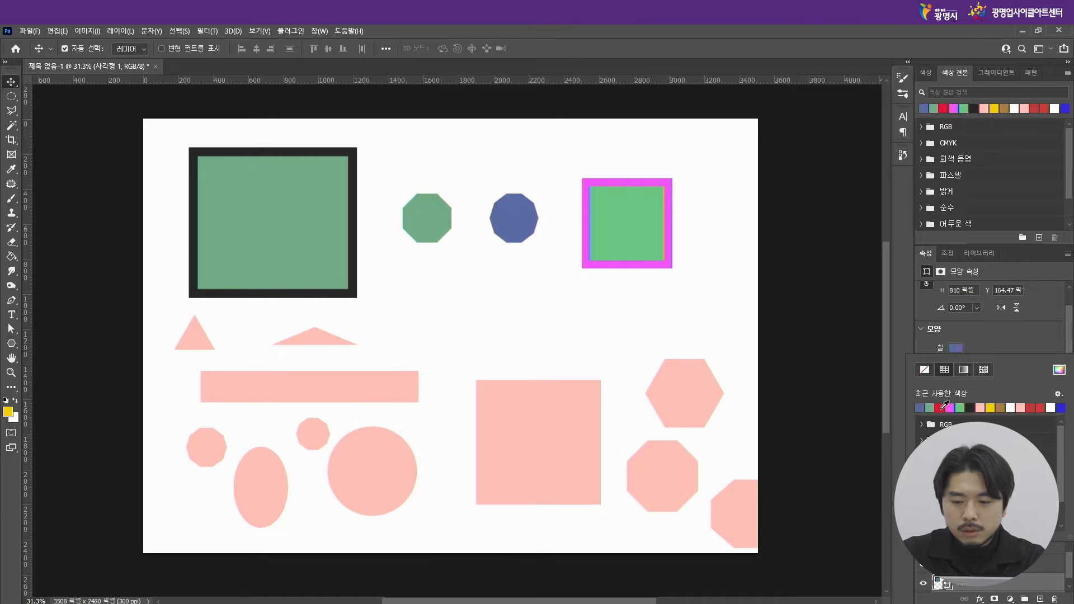
pyautogui.click(932, 408)
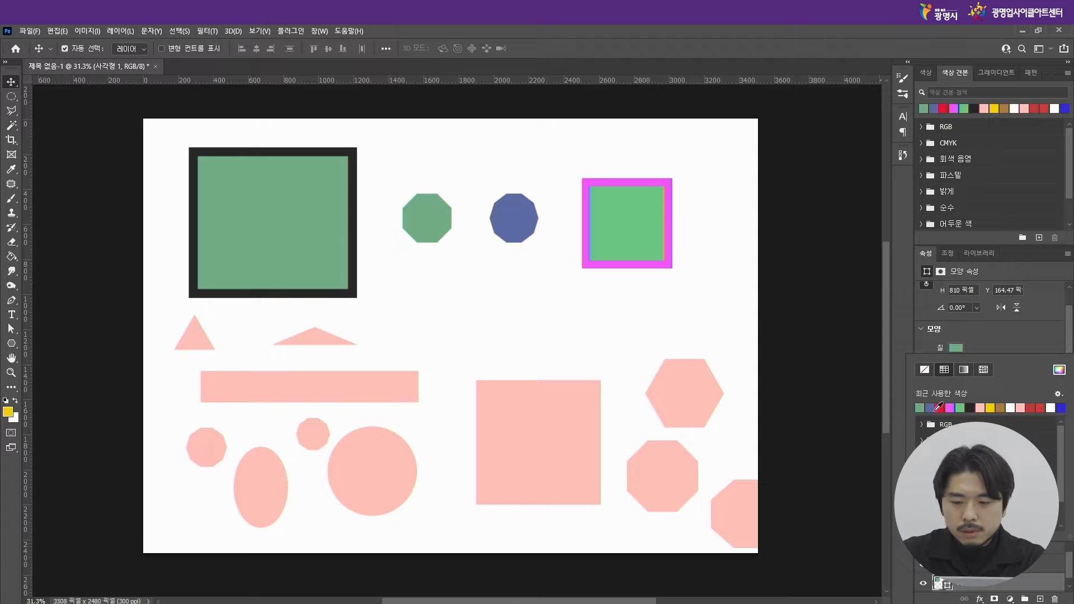
pyautogui.click(942, 408)
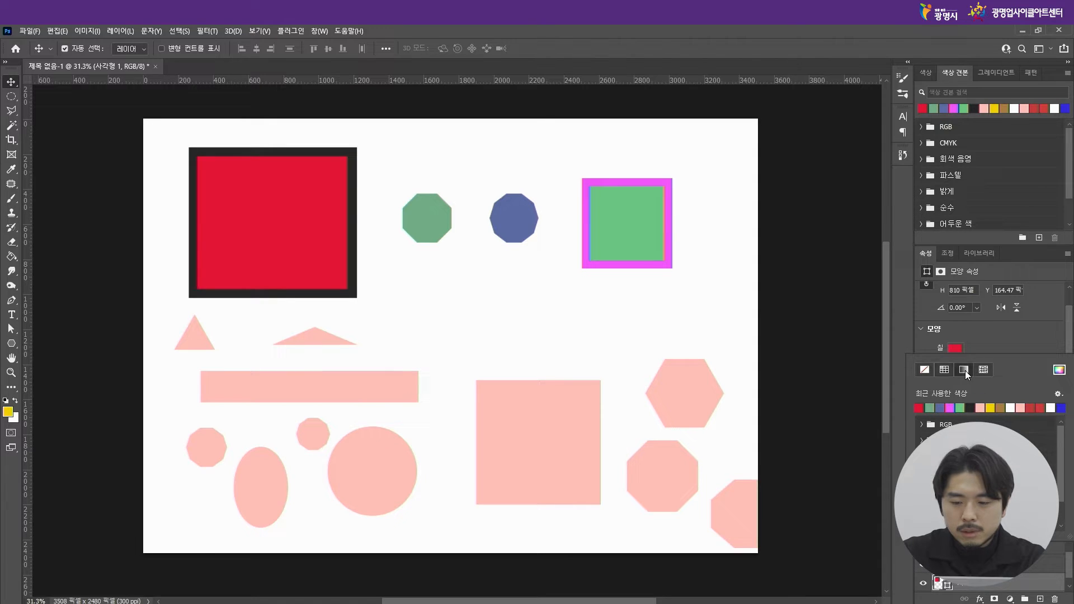
# Step: Switch the large rectangle to a gradient fill, trying several presets and settling on the blue-to-violet one
pyautogui.click(964, 371)
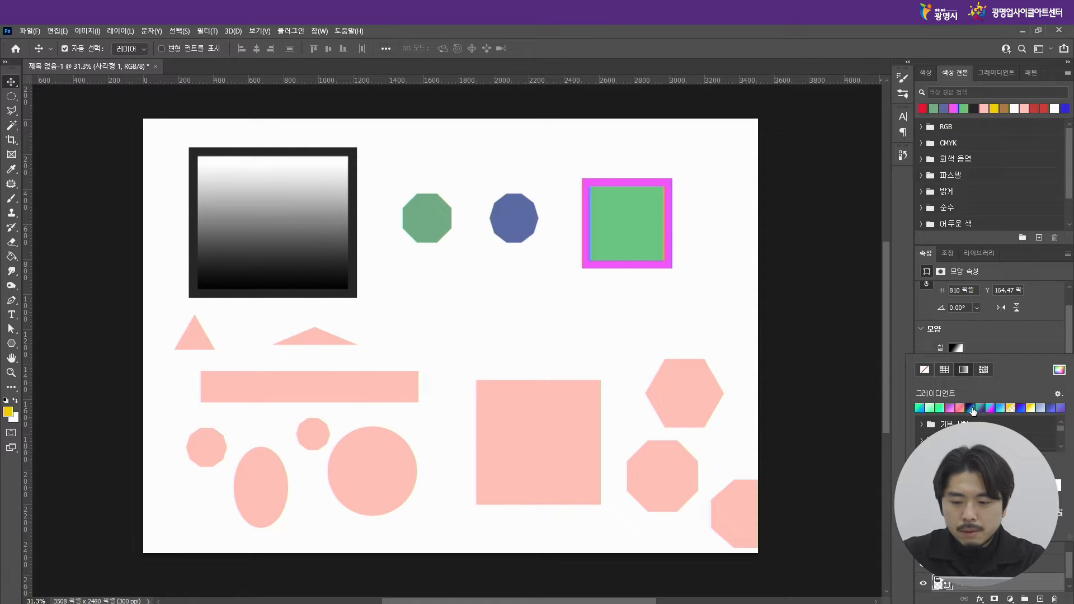
pyautogui.click(973, 409)
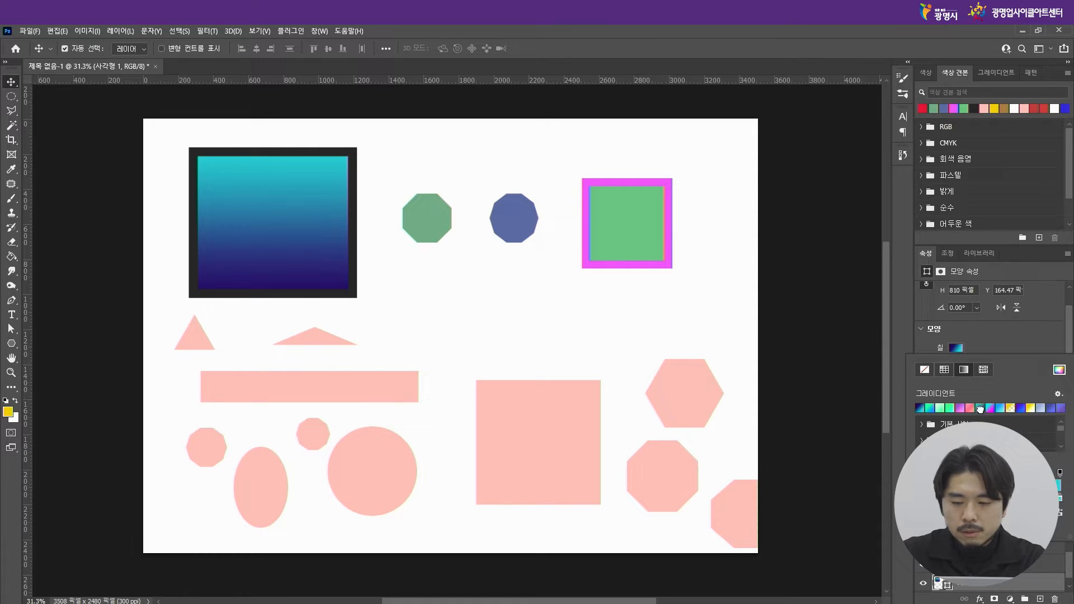
pyautogui.click(930, 409)
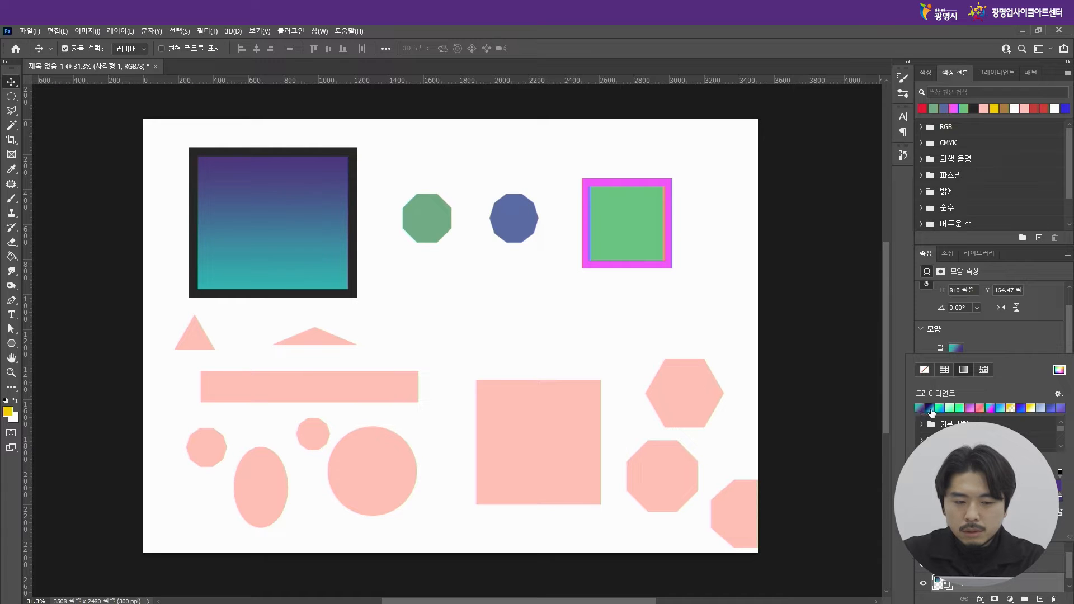
pyautogui.click(939, 409)
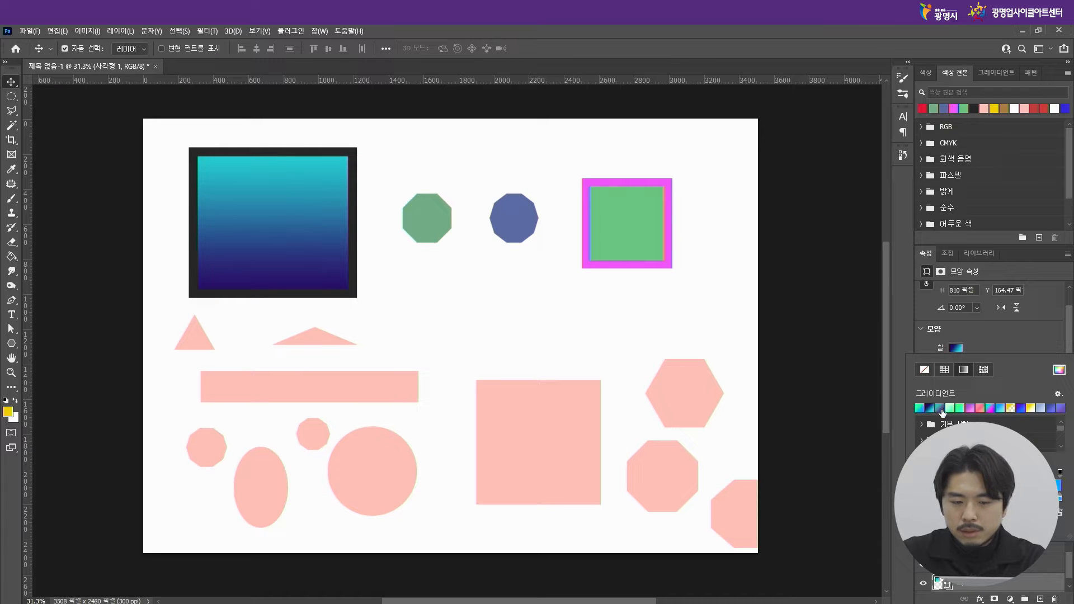
pyautogui.click(1012, 410)
pyautogui.click(1012, 410)
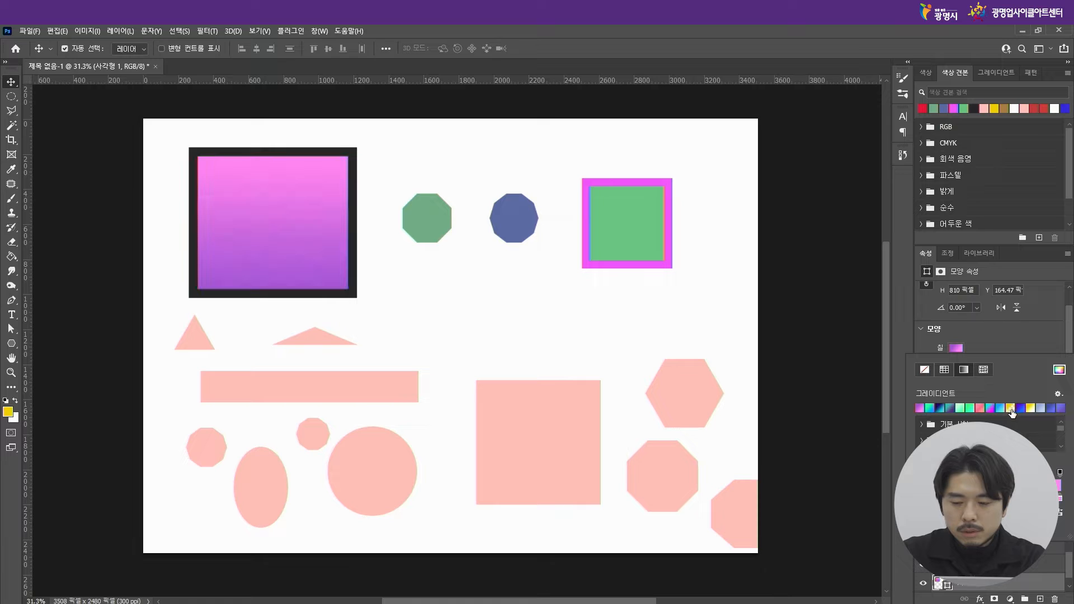
pyautogui.click(1029, 409)
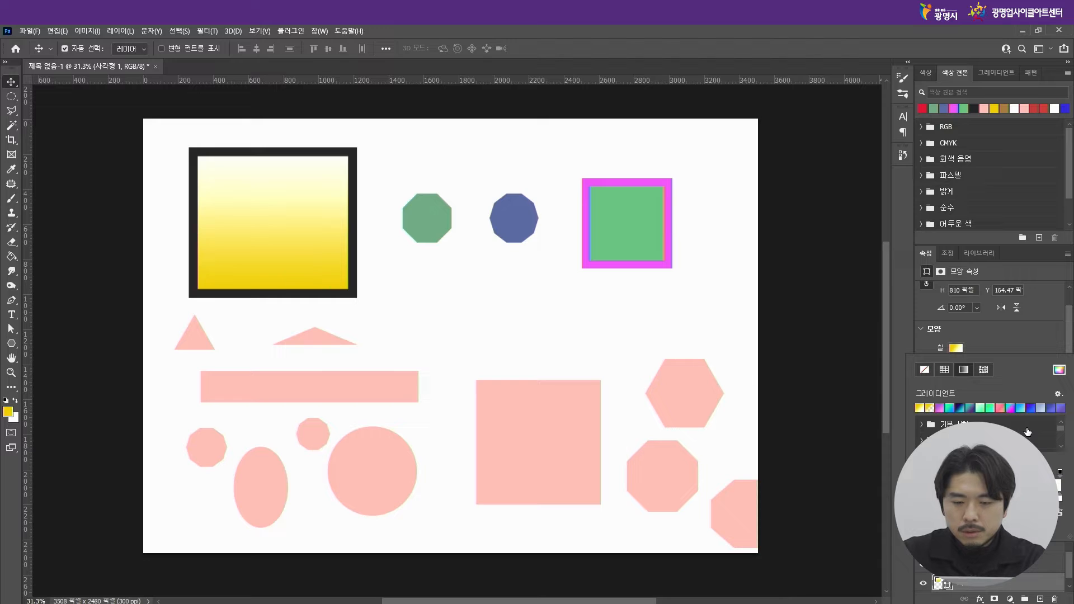
pyautogui.click(1021, 408)
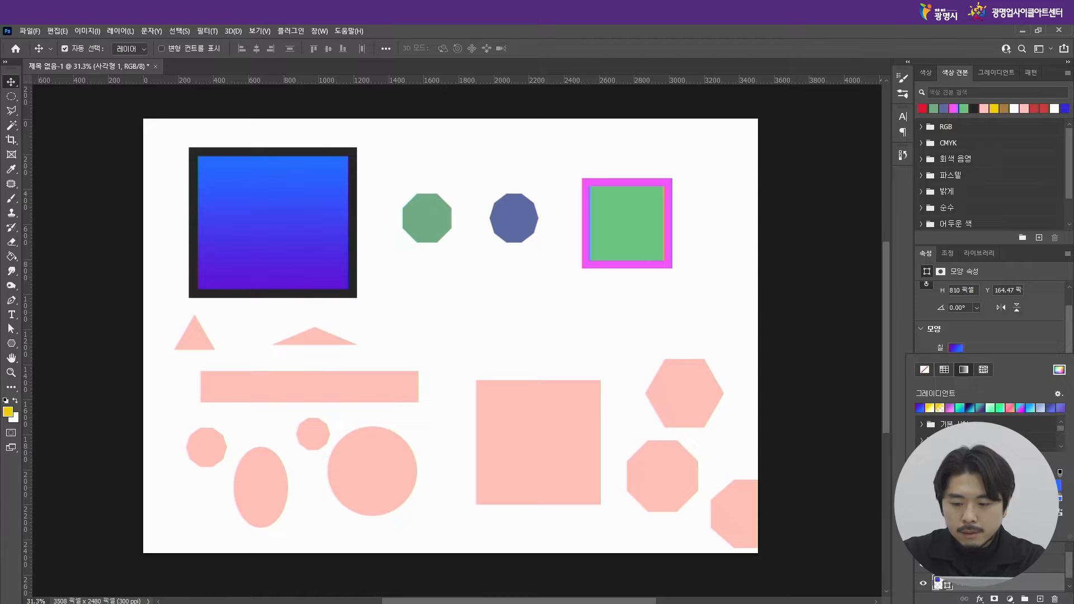
# Step: Change the violet colour stop of the large rectangle's gradient to a light purple
pyautogui.doubleClick(920, 499)
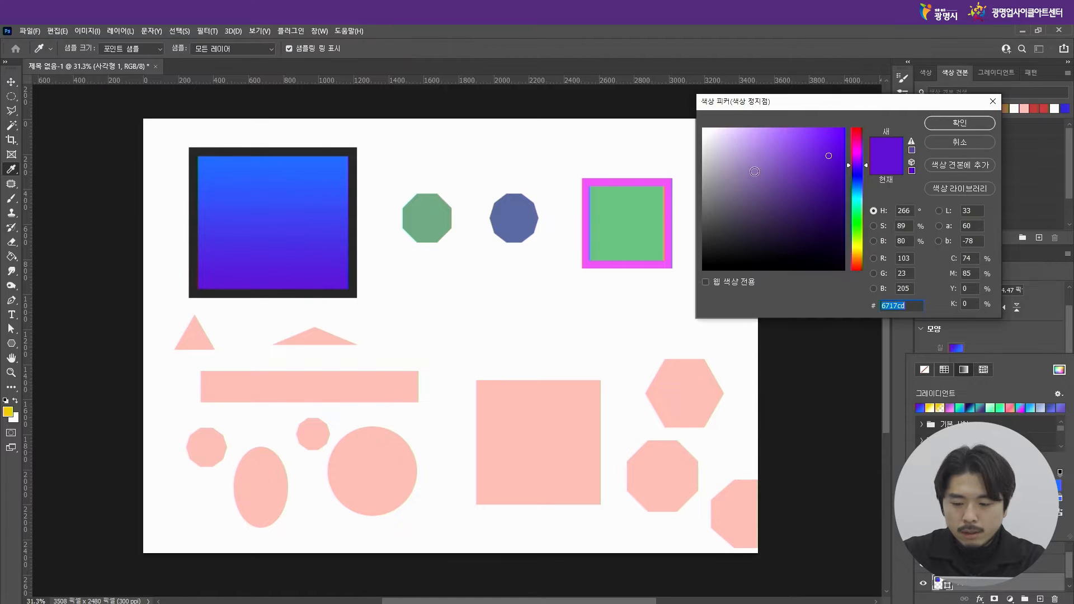
pyautogui.moveTo(749, 160); pyautogui.dragTo(763, 141)
pyautogui.click(960, 124)
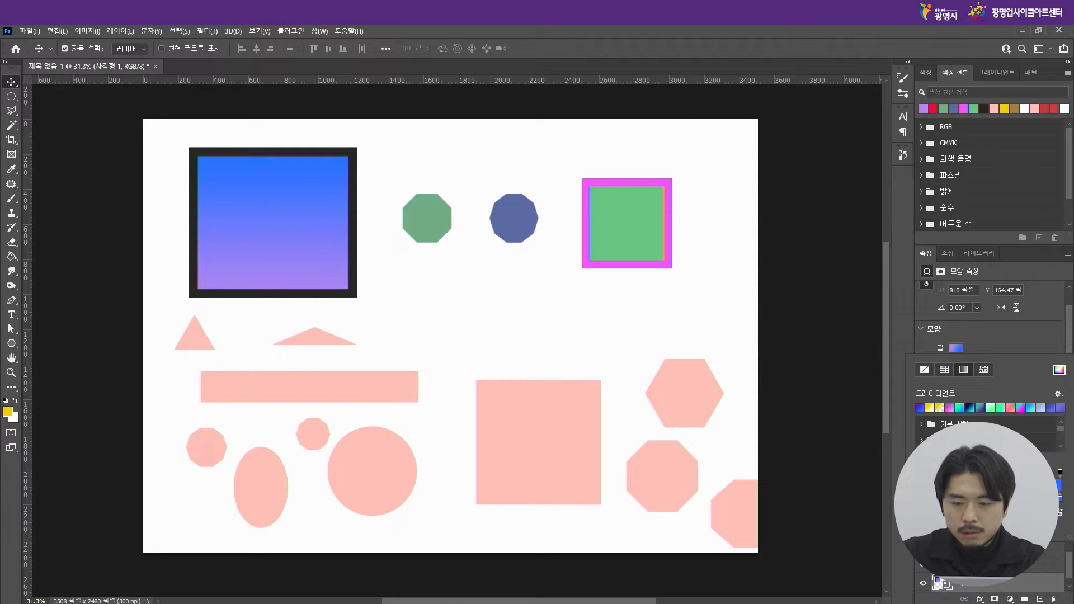
# Step: Change the blue colour stop of the large rectangle's gradient to a medium green
pyautogui.doubleClick(1061, 502)
pyautogui.click(858, 229)
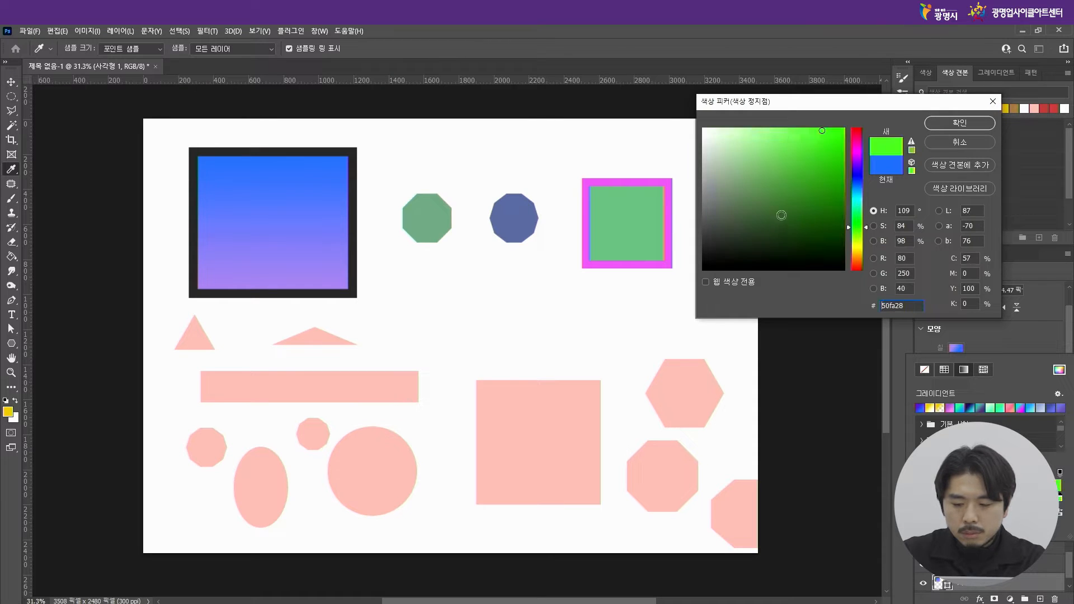
pyautogui.click(759, 188)
pyautogui.click(755, 204)
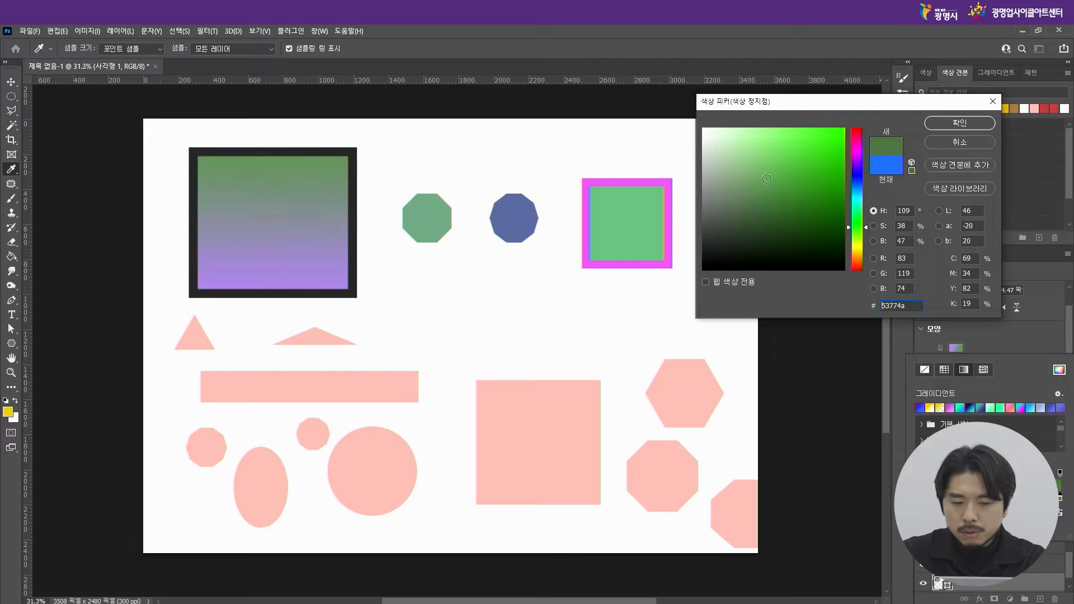
pyautogui.click(788, 192)
pyautogui.click(800, 179)
pyautogui.click(948, 122)
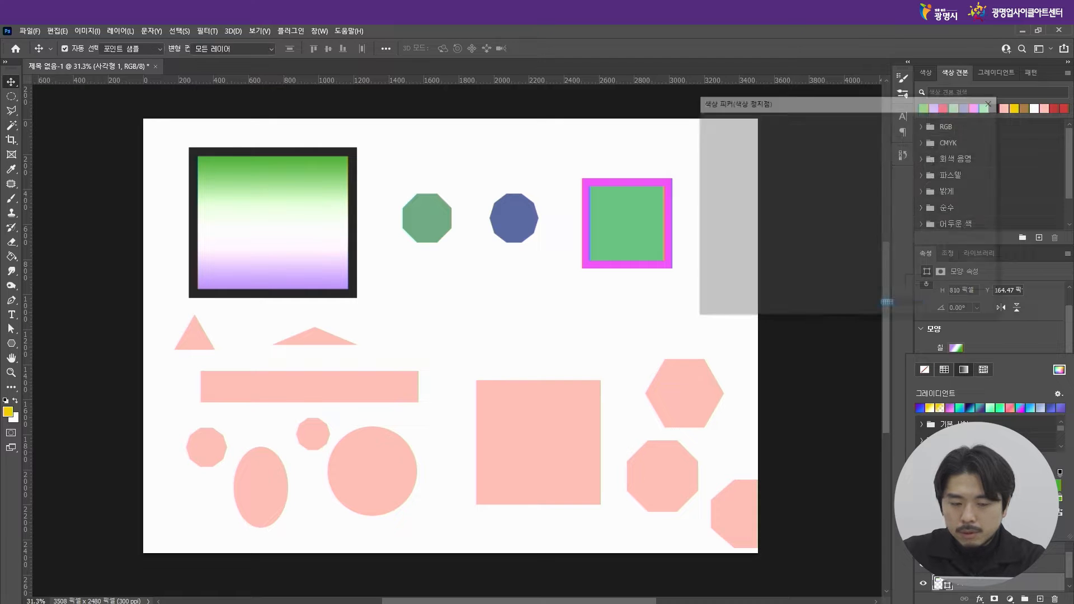
# Step: Try a dark blue #252ea7 middle stop in the large rectangle's gradient and remove that stop
pyautogui.click(814, 179)
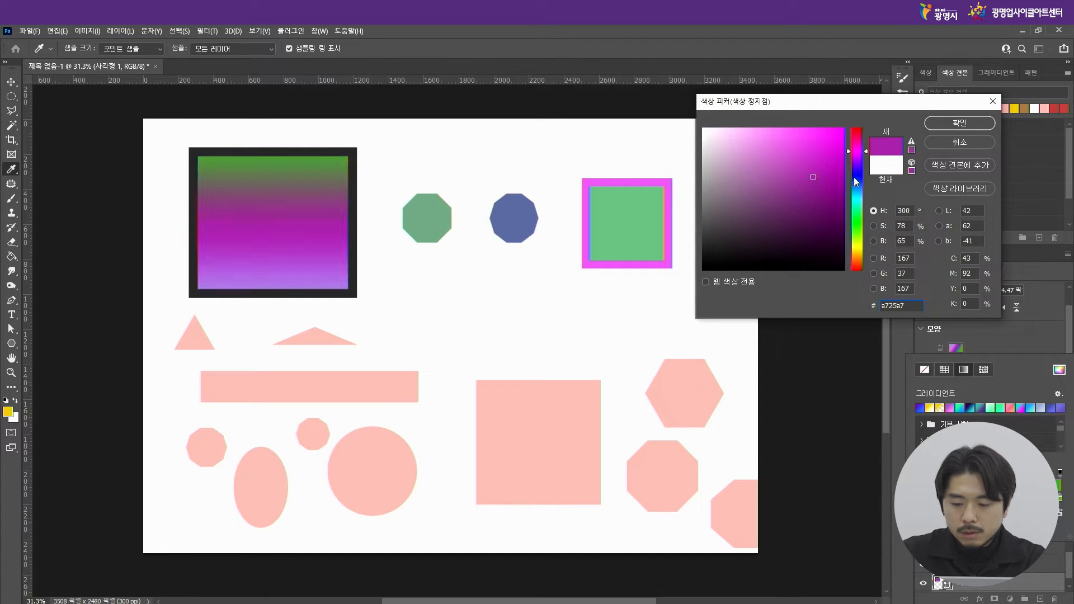
pyautogui.click(857, 176)
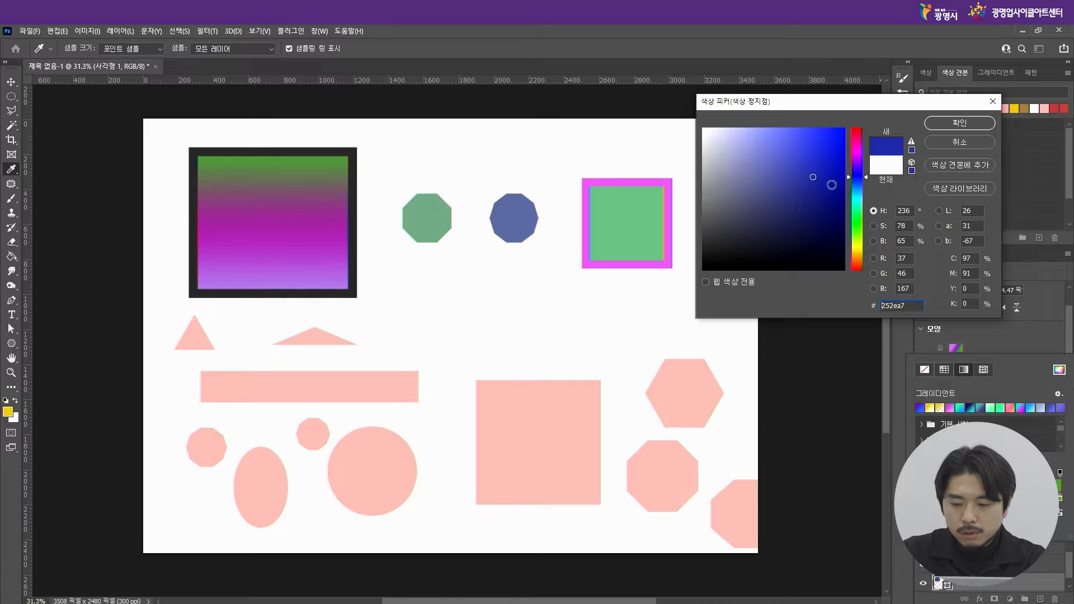
pyautogui.click(960, 123)
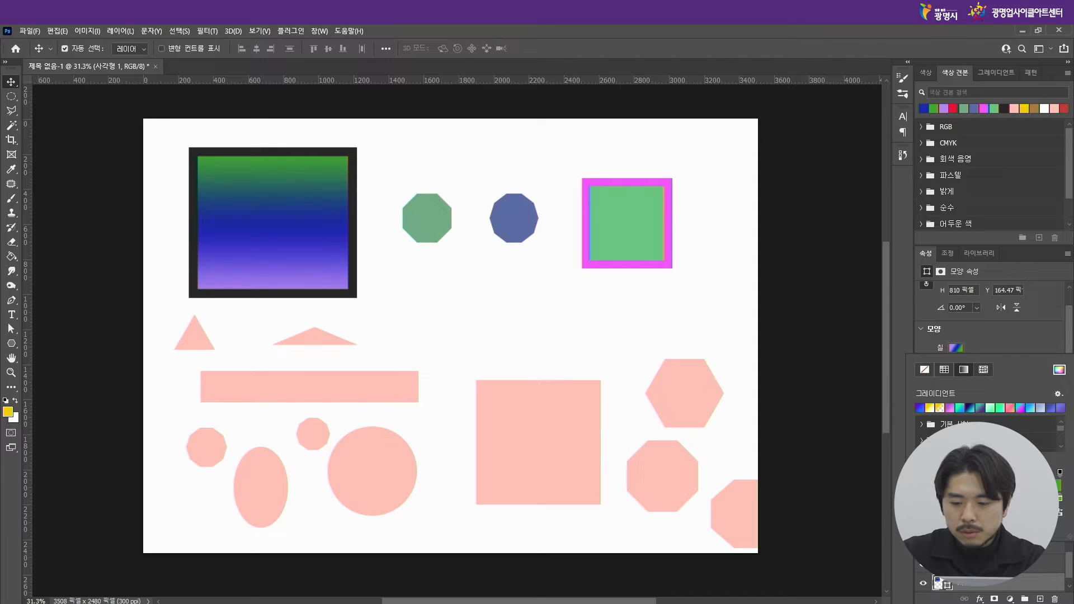
pyautogui.moveTo(983, 498); pyautogui.dragTo(886, 549)
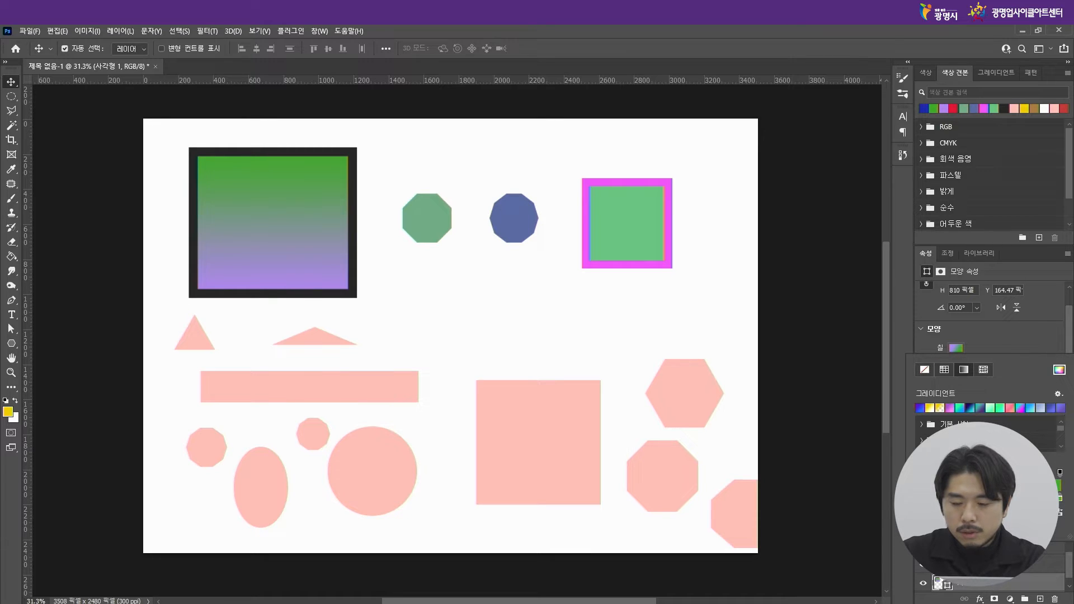
# Step: Add a white stop to the large rectangle's gradient, remove the light purple stop, and close the fill options
pyautogui.click(983, 498)
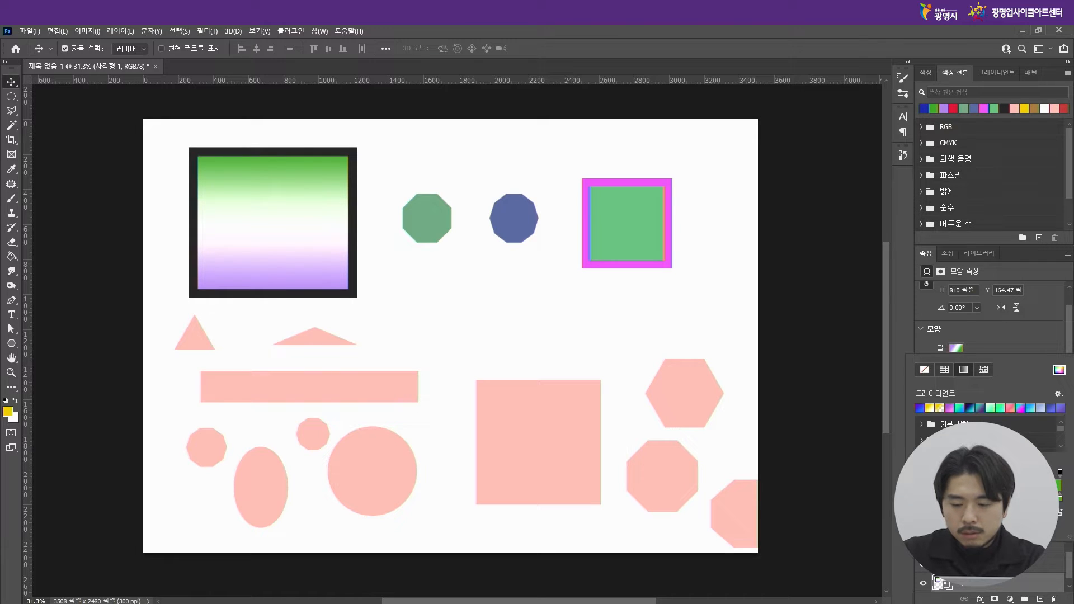
pyautogui.press('Return')
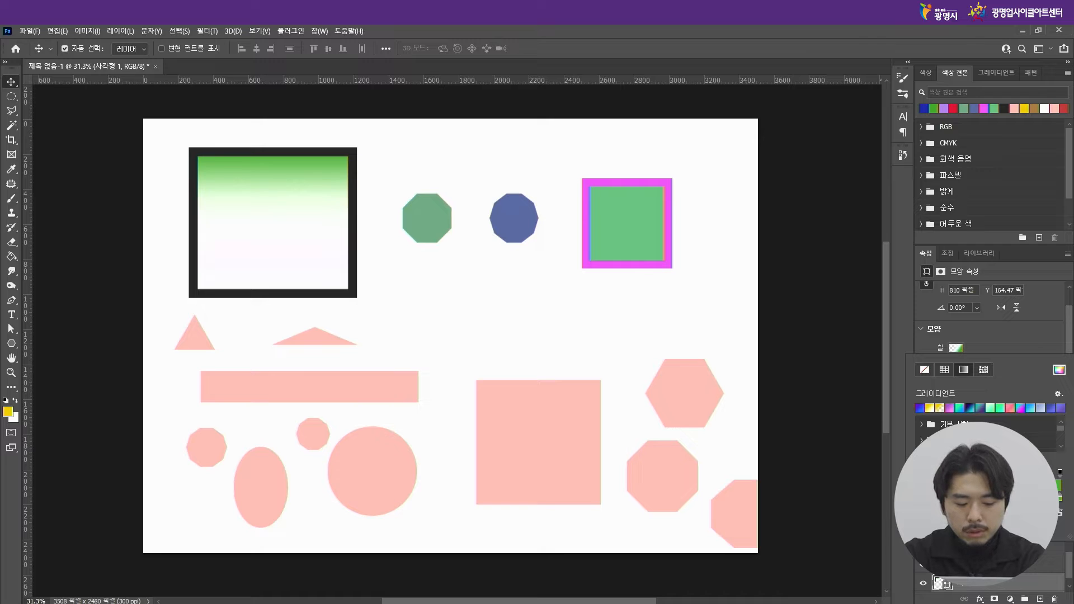
pyautogui.click(10, 84)
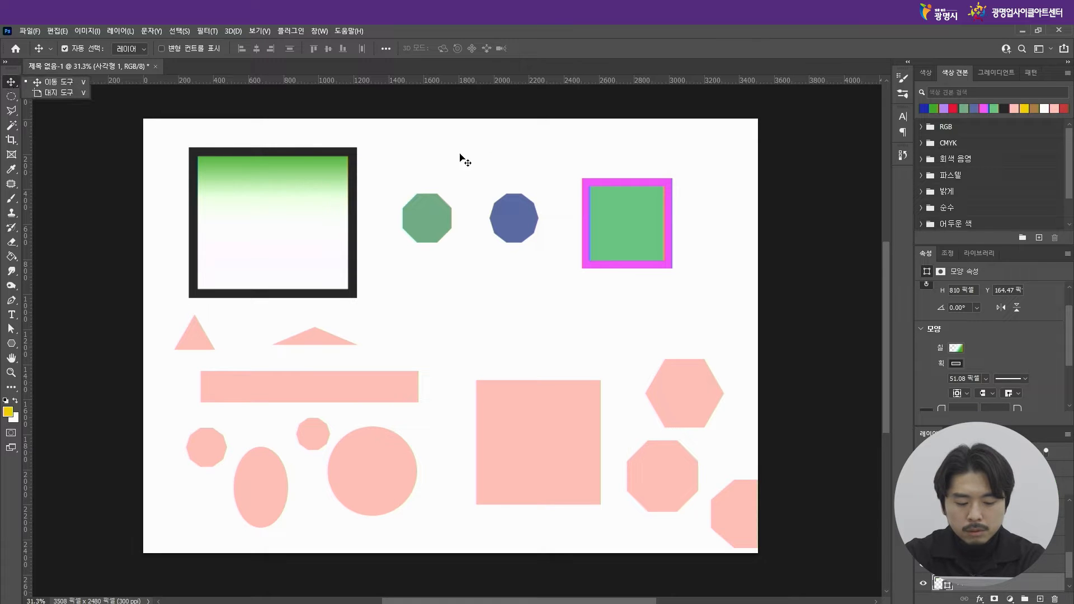
# Step: Move the pink square up to the canvas centre and delete all the other pink shapes
pyautogui.moveTo(494, 151); pyautogui.dragTo(520, 328)
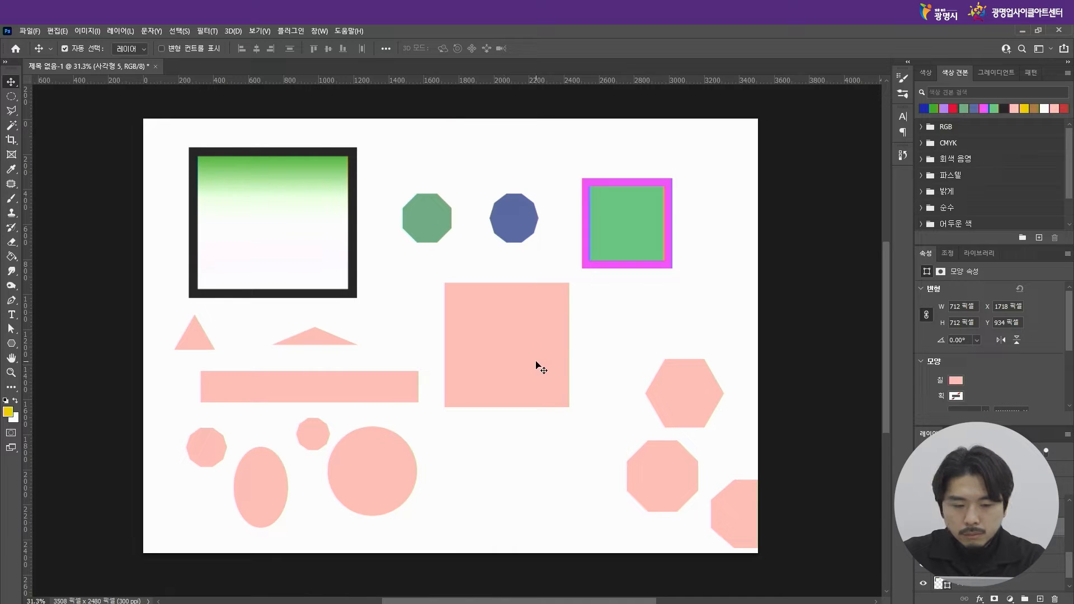
pyautogui.moveTo(160, 338); pyautogui.dragTo(390, 500)
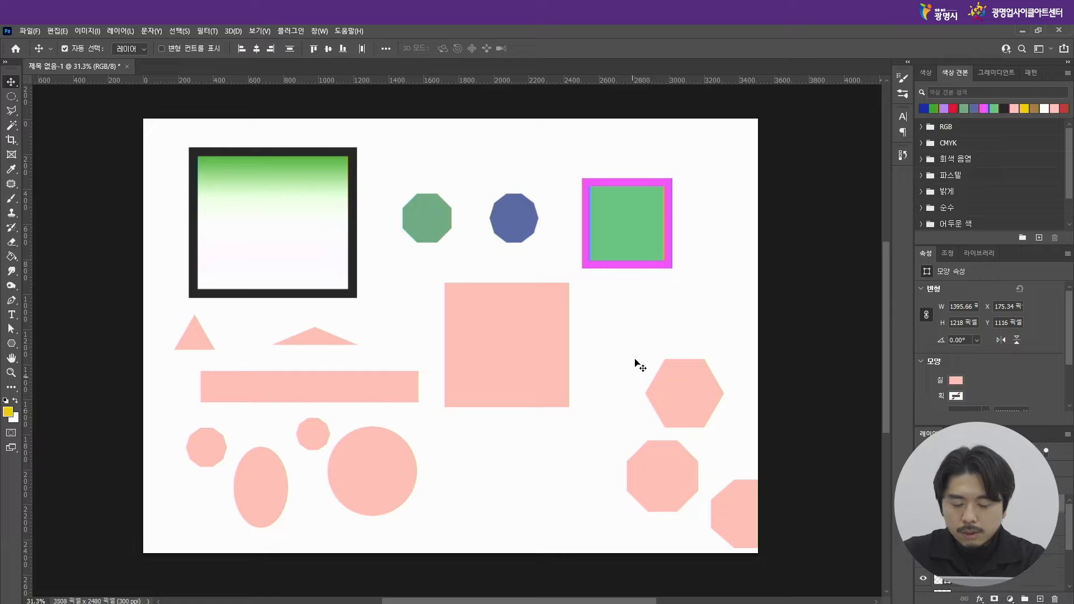
pyautogui.press('Delete')
pyautogui.moveTo(634, 352); pyautogui.dragTo(729, 511)
pyautogui.press('Delete')
# Step: Place the pink square and gradient rectangle side by side in the canvas's lower half, with the green octagon and blue polygon above them
pyautogui.moveTo(531, 367); pyautogui.dragTo(361, 328)
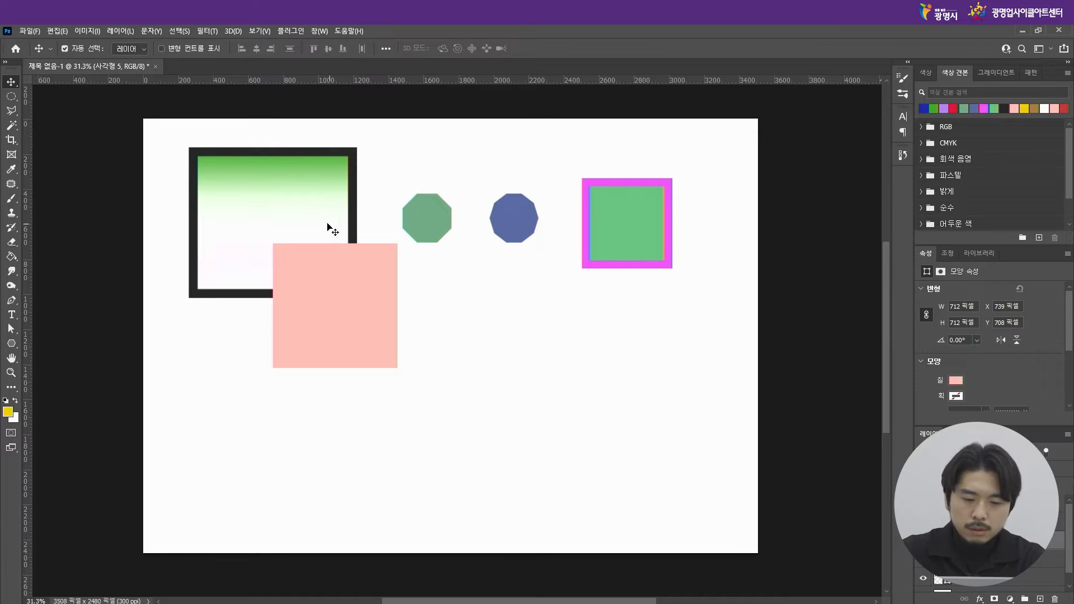
pyautogui.click(12, 85)
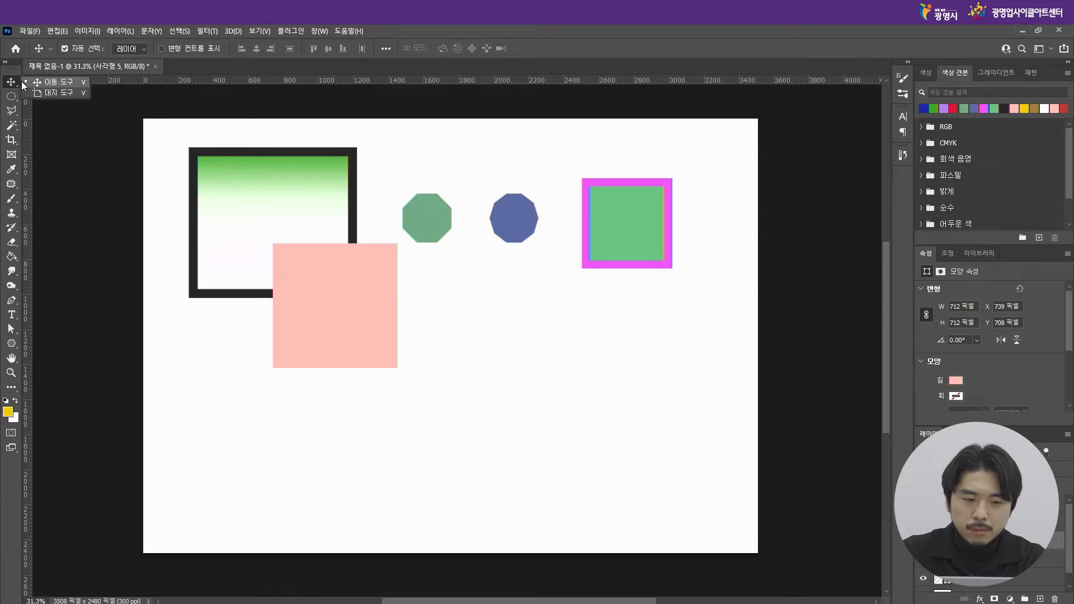
pyautogui.click(12, 84)
pyautogui.moveTo(338, 320); pyautogui.dragTo(252, 421)
pyautogui.moveTo(280, 241); pyautogui.dragTo(432, 427)
pyautogui.moveTo(425, 222); pyautogui.dragTo(223, 269)
pyautogui.moveTo(518, 225); pyautogui.dragTo(322, 278)
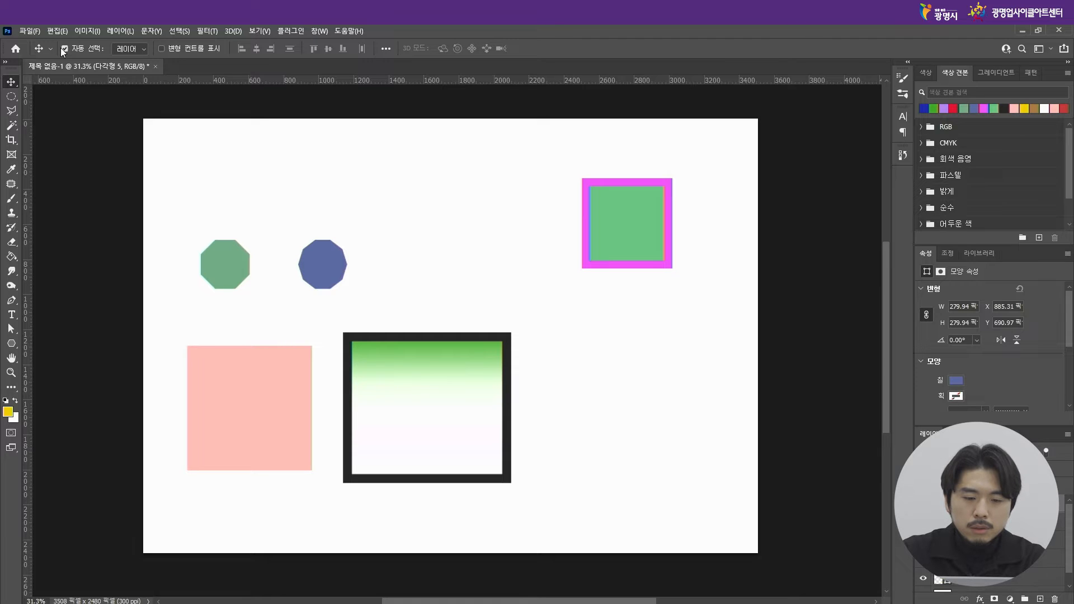
# Step: Overlap the gradient rectangle's corners with the blue polygon, magenta-bordered square and pink square, and put the octagon on the pink square's lower-left corner
pyautogui.moveTo(437, 414)
pyautogui.mouseDown()
pyautogui.moveTo(525, 365)
pyautogui.moveTo(431, 419)
pyautogui.mouseUp()
pyautogui.moveTo(628, 226); pyautogui.dragTo(516, 369)
pyautogui.moveTo(329, 293); pyautogui.dragTo(348, 365)
pyautogui.moveTo(276, 409); pyautogui.dragTo(387, 471)
pyautogui.moveTo(329, 262); pyautogui.dragTo(517, 475)
pyautogui.moveTo(483, 333); pyautogui.dragTo(428, 157)
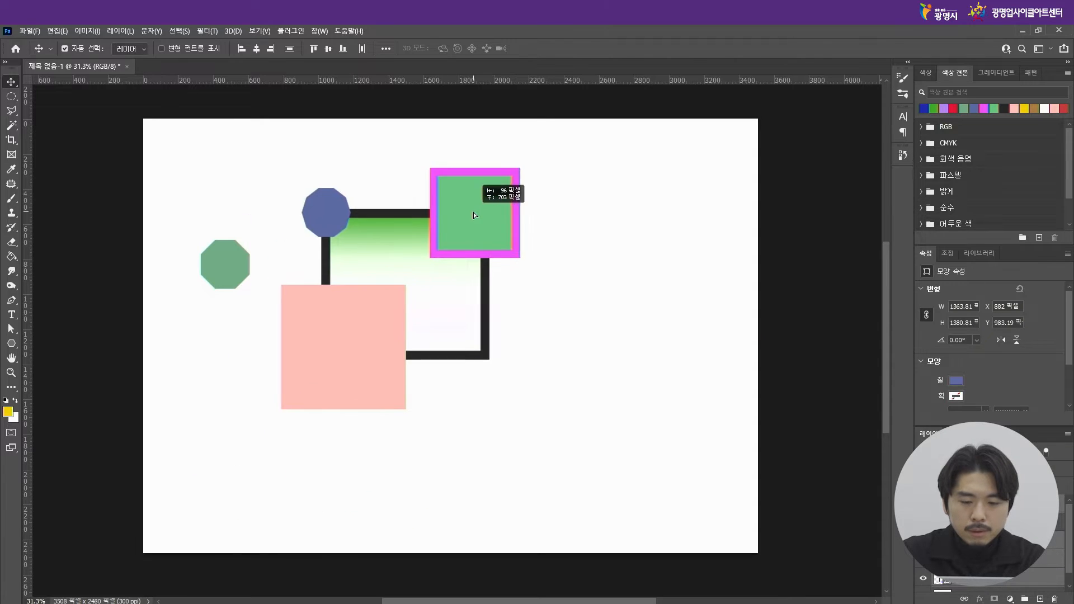
pyautogui.moveTo(241, 276); pyautogui.dragTo(304, 406)
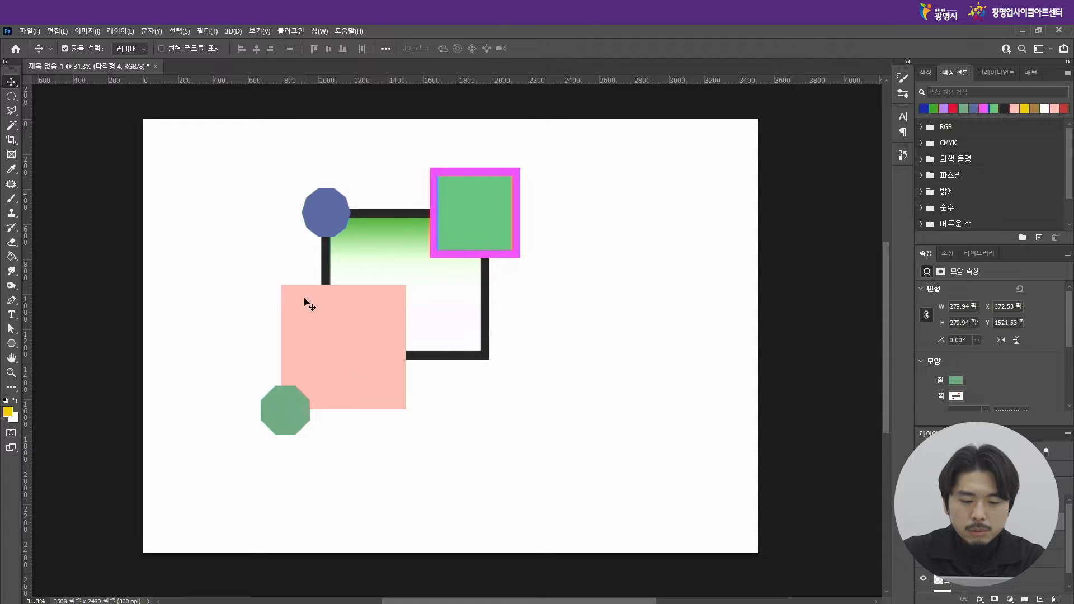
# Step: Form a diagonal cascade with the blue polygon by the octagon, the magenta-bordered square by the pink one, and the gradient rectangle at the upper-right end
pyautogui.moveTo(494, 238); pyautogui.dragTo(428, 305)
pyautogui.moveTo(343, 231); pyautogui.dragTo(277, 435)
pyautogui.moveTo(486, 228); pyautogui.dragTo(552, 186)
# Step: Select all the shapes together, move them slightly right and down, and clear the selection
pyautogui.moveTo(638, 236); pyautogui.dragTo(269, 463)
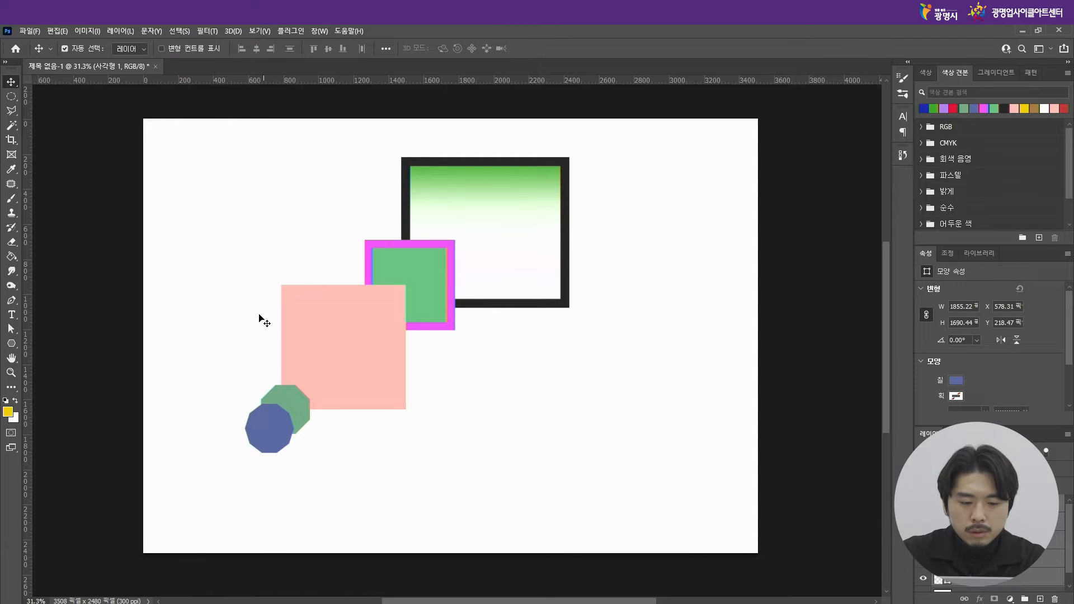
pyautogui.moveTo(216, 176); pyautogui.dragTo(569, 509)
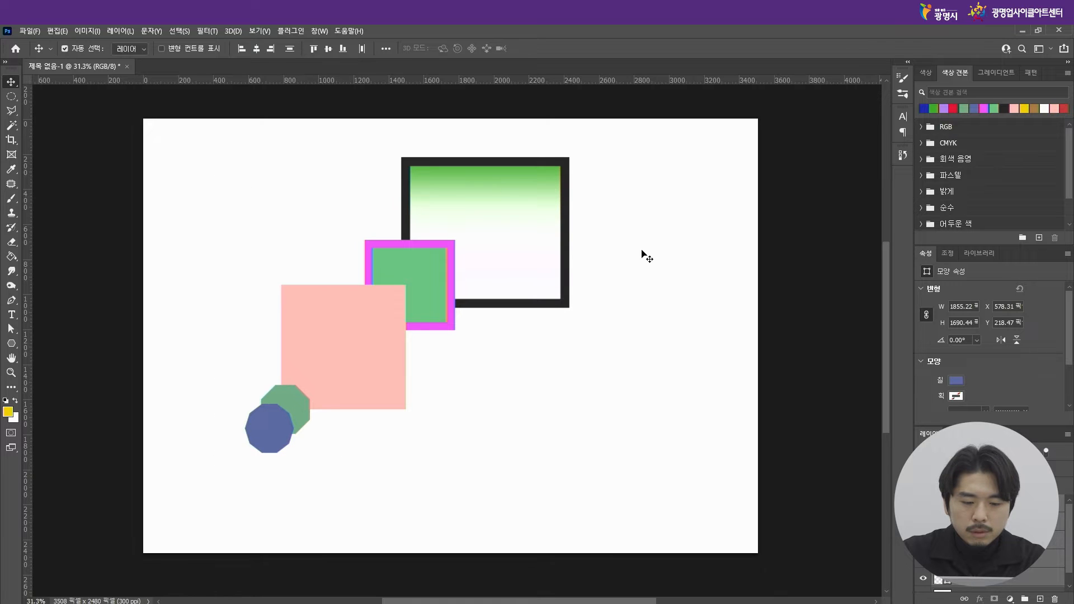
pyautogui.moveTo(539, 282); pyautogui.dragTo(587, 291)
pyautogui.click(641, 388)
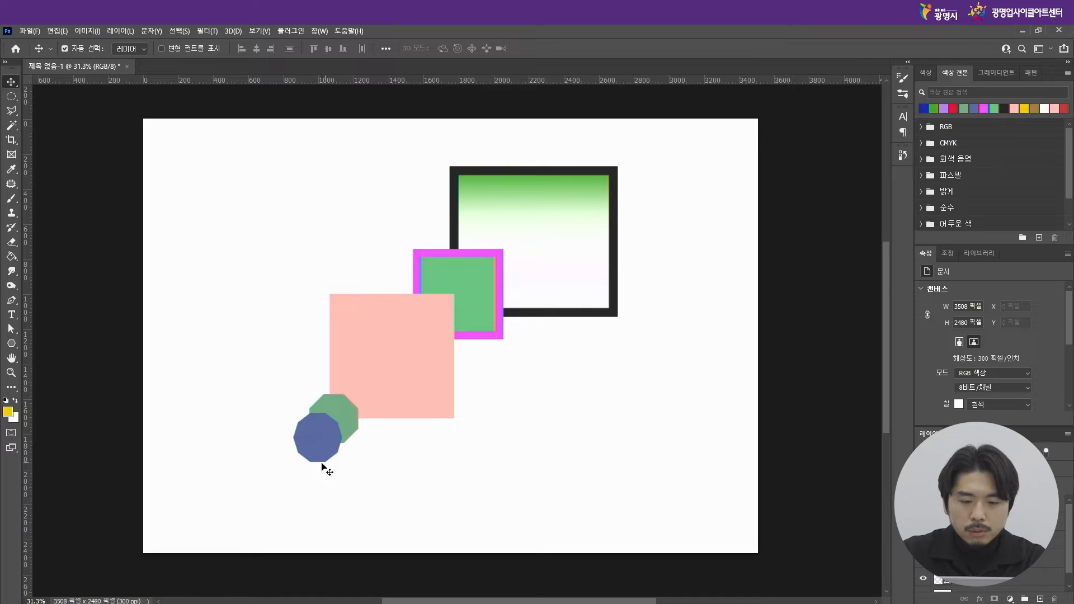
# Step: Nudge the blue polygon beside the green octagon and shift all the shapes together slightly left and down
pyautogui.moveTo(330, 442)
pyautogui.mouseDown()
pyautogui.moveTo(402, 360)
pyautogui.moveTo(761, 132)
pyautogui.moveTo(362, 384)
pyautogui.moveTo(327, 448)
pyautogui.mouseUp()
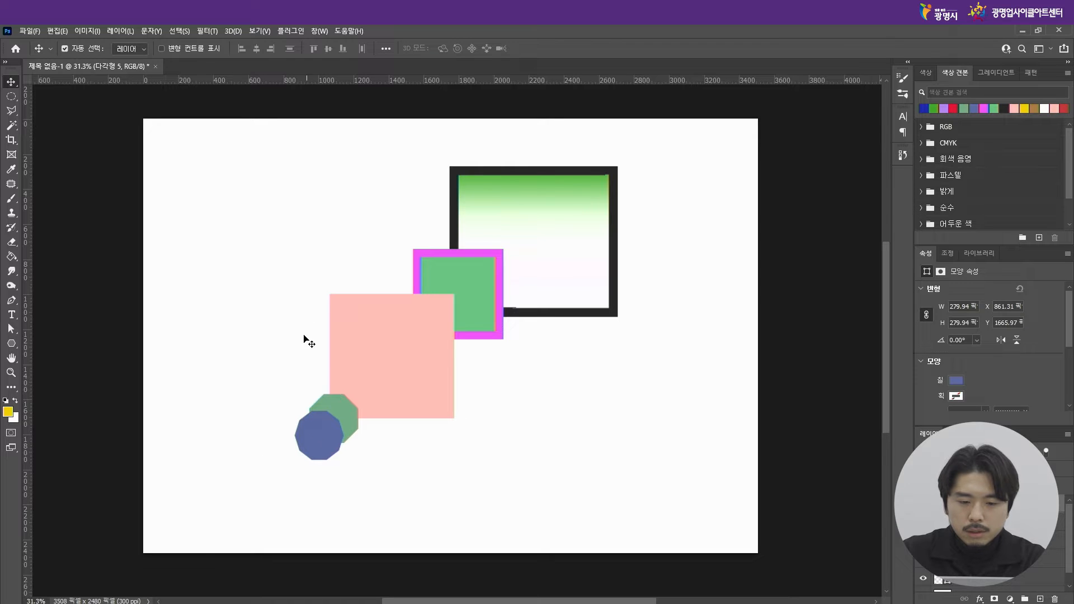
pyautogui.moveTo(302, 200); pyautogui.dragTo(555, 462)
pyautogui.moveTo(565, 303); pyautogui.dragTo(555, 323)
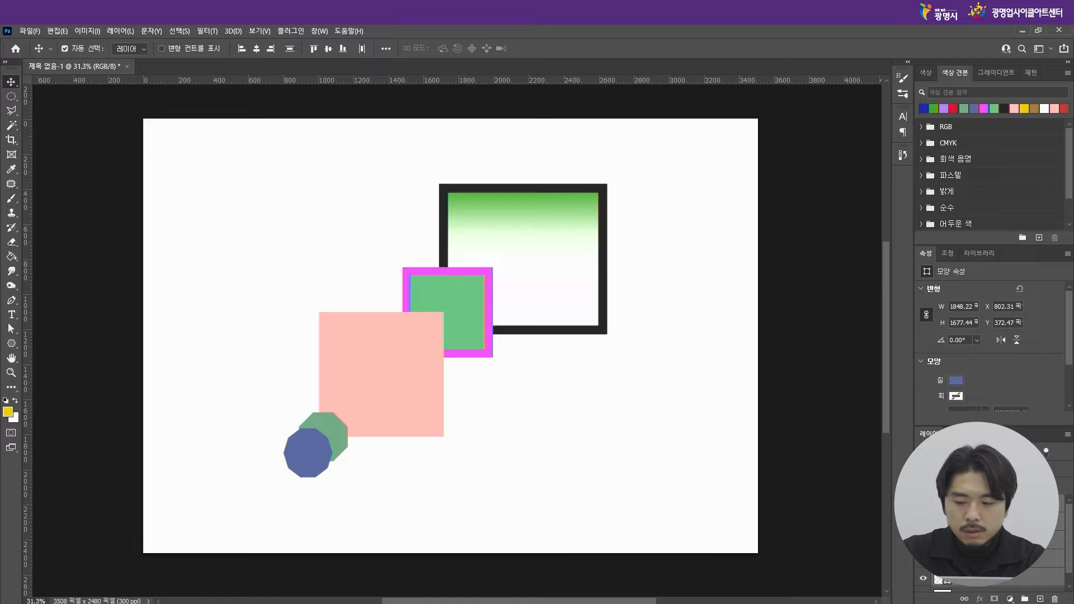
pyautogui.moveTo(1071, 526)
pyautogui.mouseDown()
pyautogui.moveTo(1072, 544)
pyautogui.moveTo(1070, 516)
pyautogui.mouseUp()
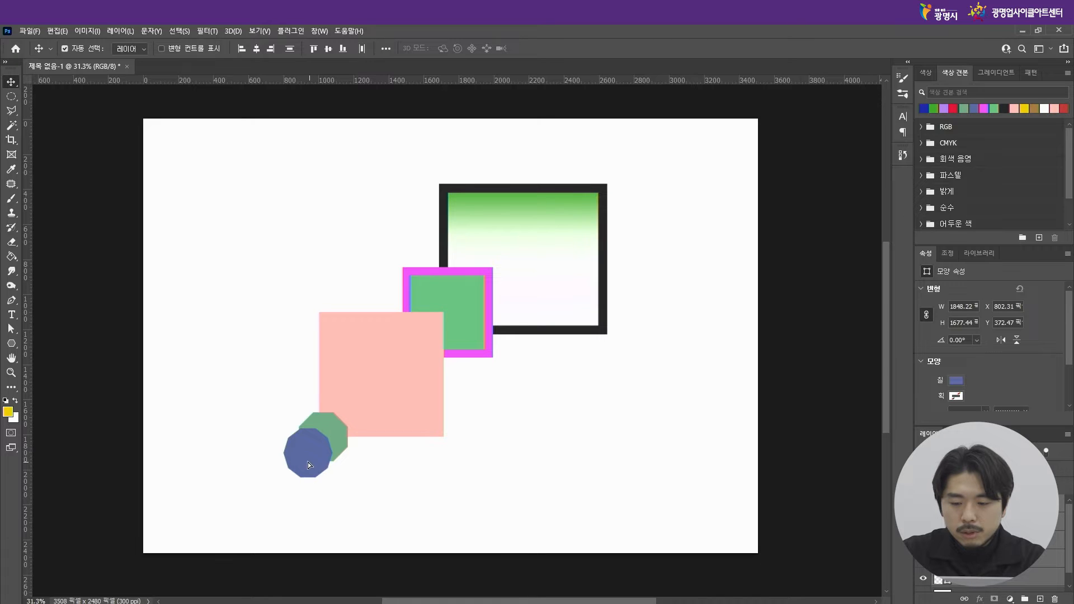
pyautogui.moveTo(308, 464)
pyautogui.mouseDown()
pyautogui.moveTo(320, 448)
pyautogui.moveTo(311, 459)
pyautogui.mouseUp()
pyautogui.click(507, 468)
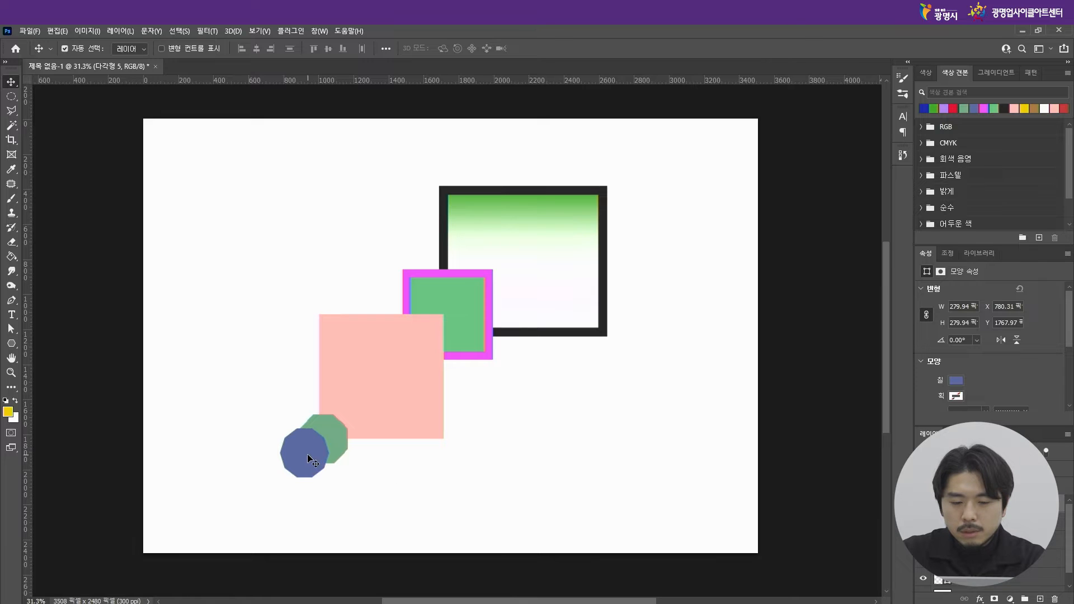
# Step: Send the blue polygon's layer behind the gradient rectangle and place the polygon at the rectangle's upper-right corner
pyautogui.moveTo(337, 448); pyautogui.dragTo(600, 337)
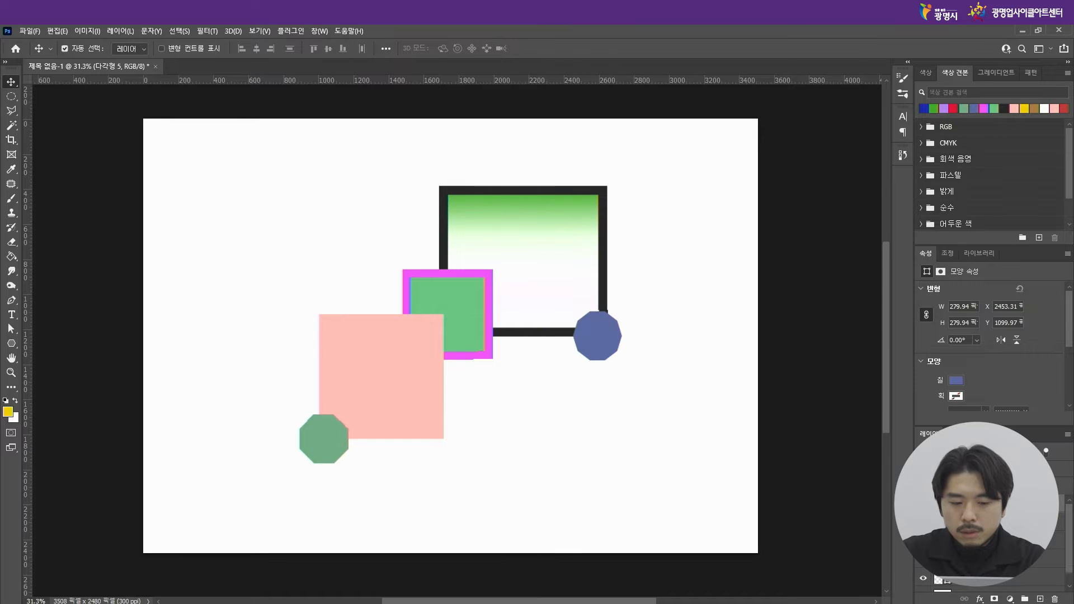
pyautogui.moveTo(1028, 585); pyautogui.dragTo(1028, 590)
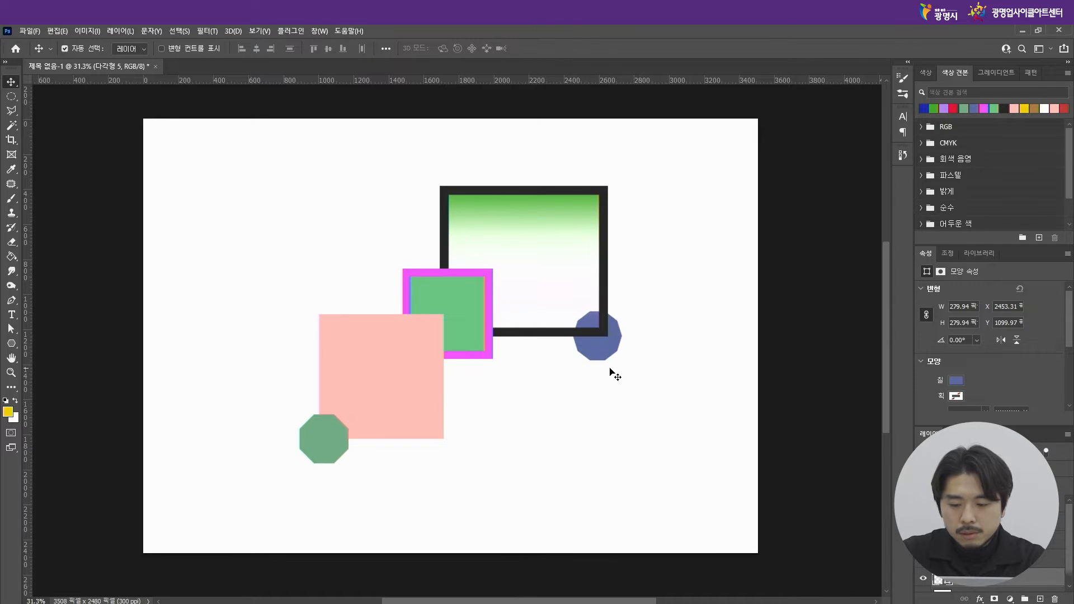
pyautogui.moveTo(596, 356); pyautogui.dragTo(603, 207)
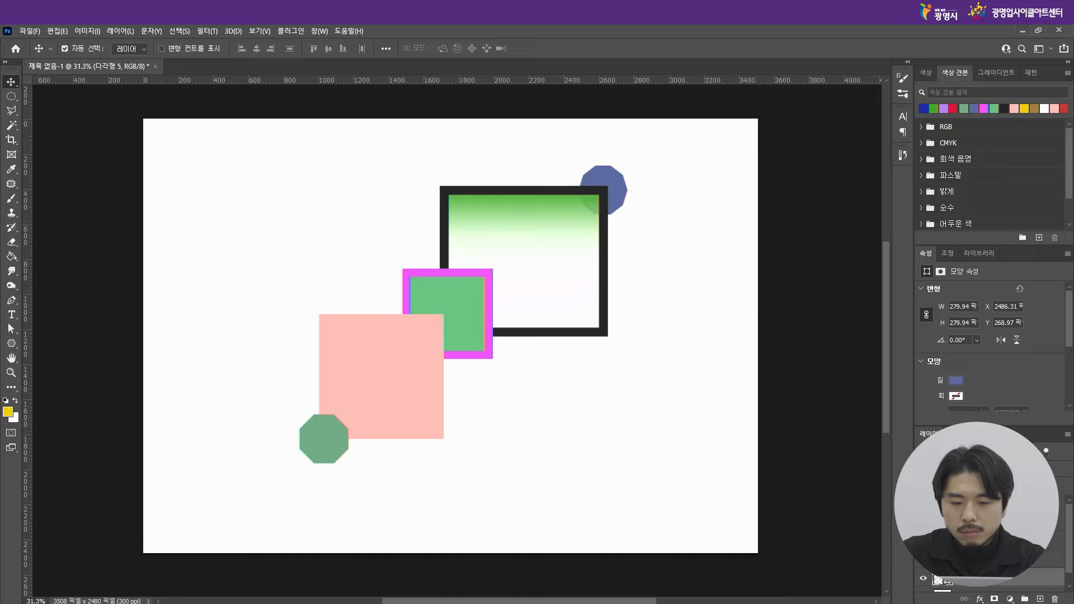
pyautogui.scroll(-2, 1063, 571)
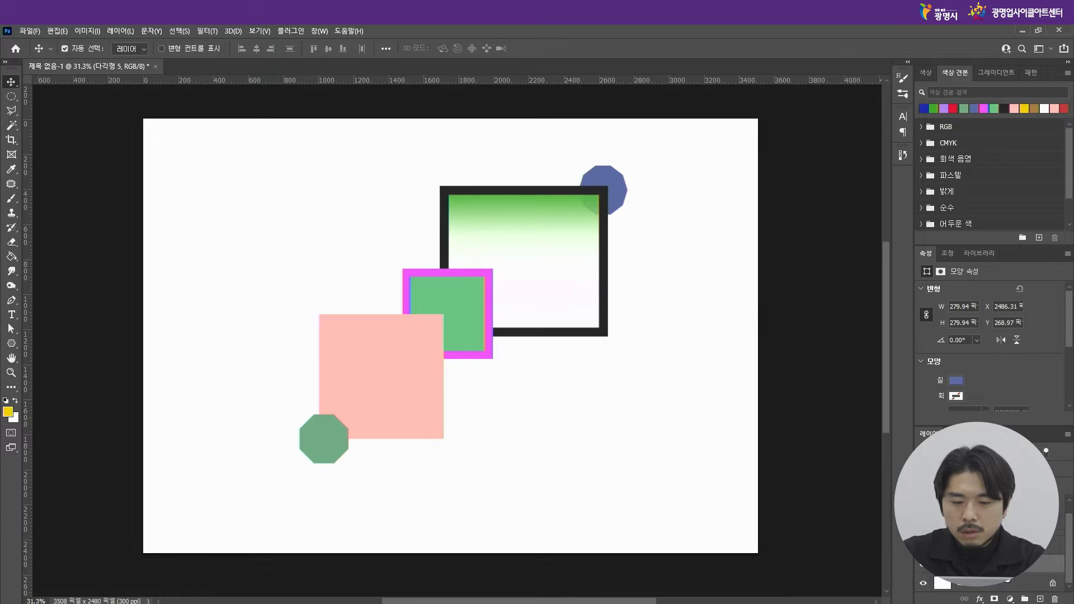
pyautogui.moveTo(1069, 557); pyautogui.dragTo(1069, 548)
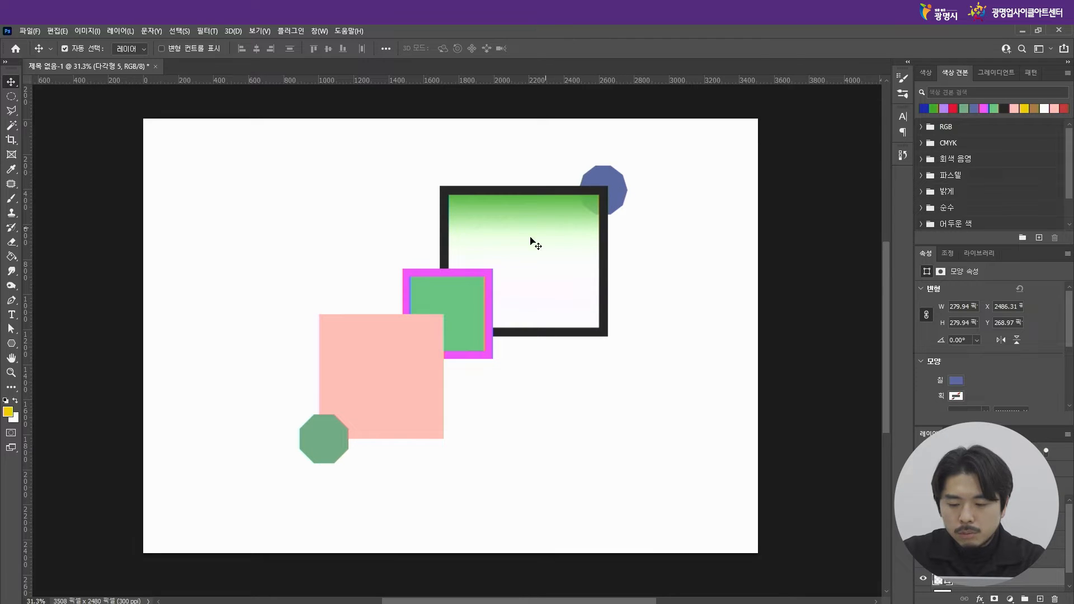
# Step: Send the green octagon's layer behind the pink square and adjust the octagon's position at the square's lower-left corner
pyautogui.click(316, 456)
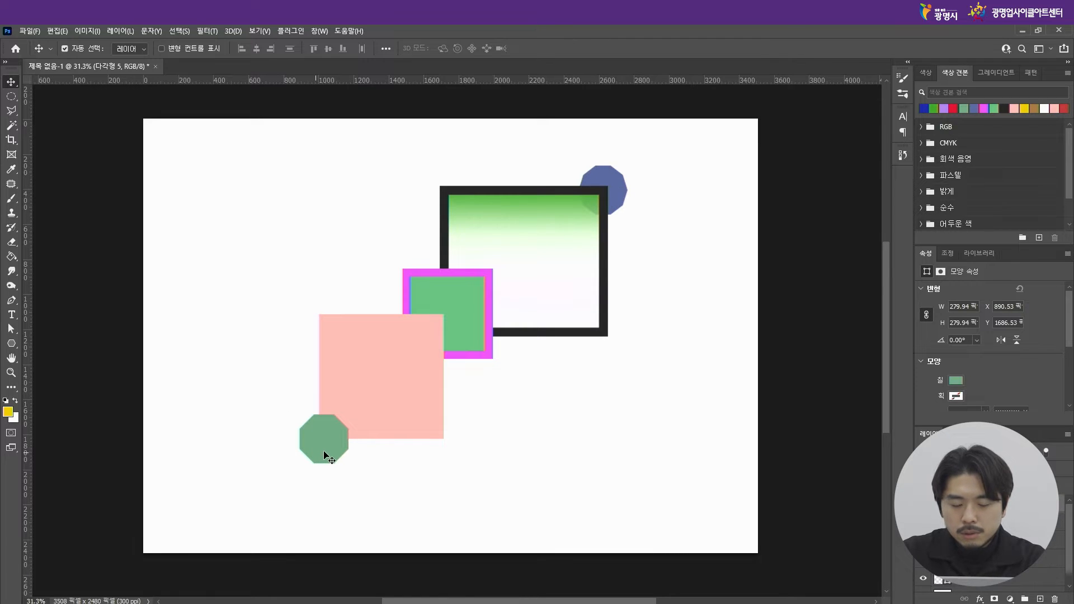
pyautogui.moveTo(325, 452)
pyautogui.mouseDown()
pyautogui.moveTo(446, 437)
pyautogui.moveTo(320, 445)
pyautogui.mouseUp()
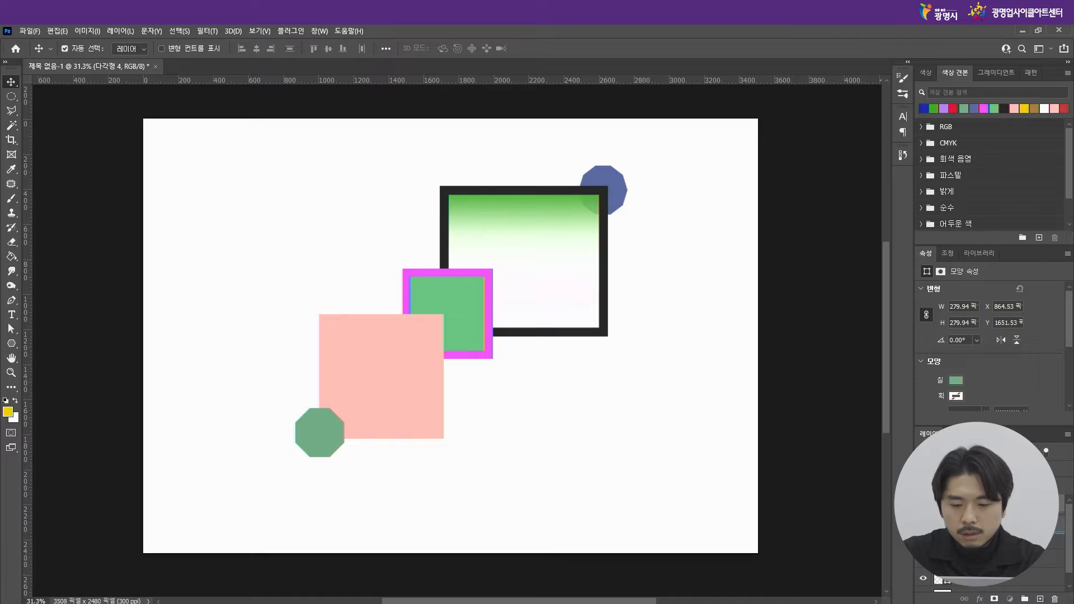
pyautogui.hotkey('ctrl', '[')
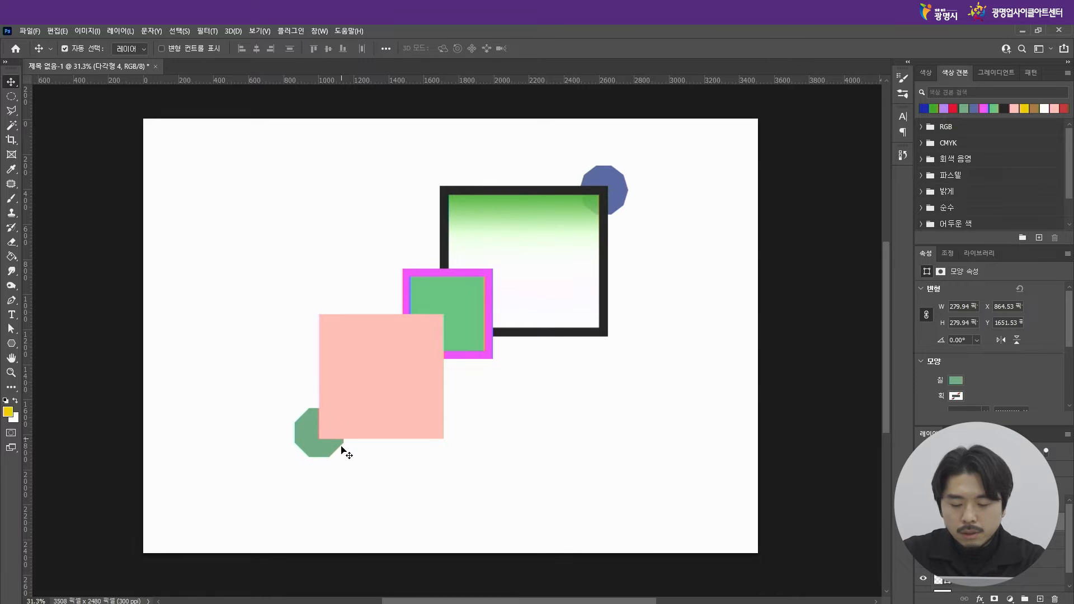
pyautogui.moveTo(317, 457); pyautogui.dragTo(317, 464)
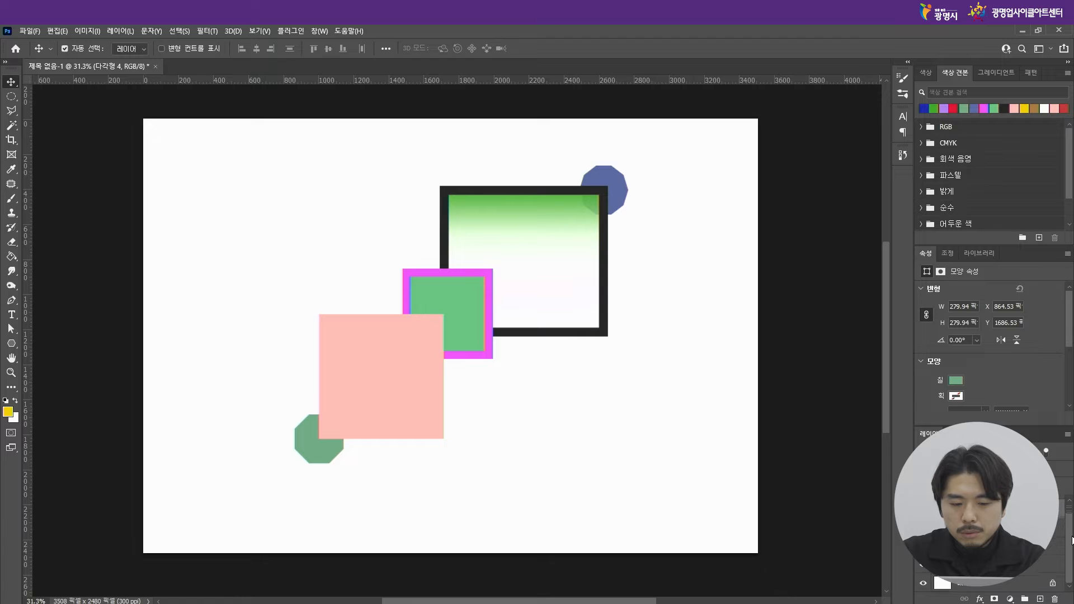
# Step: Select the whole arrangement of overlapping shapes and move it slightly left and down
pyautogui.moveTo(274, 156); pyautogui.dragTo(635, 489)
pyautogui.moveTo(429, 382); pyautogui.dragTo(394, 391)
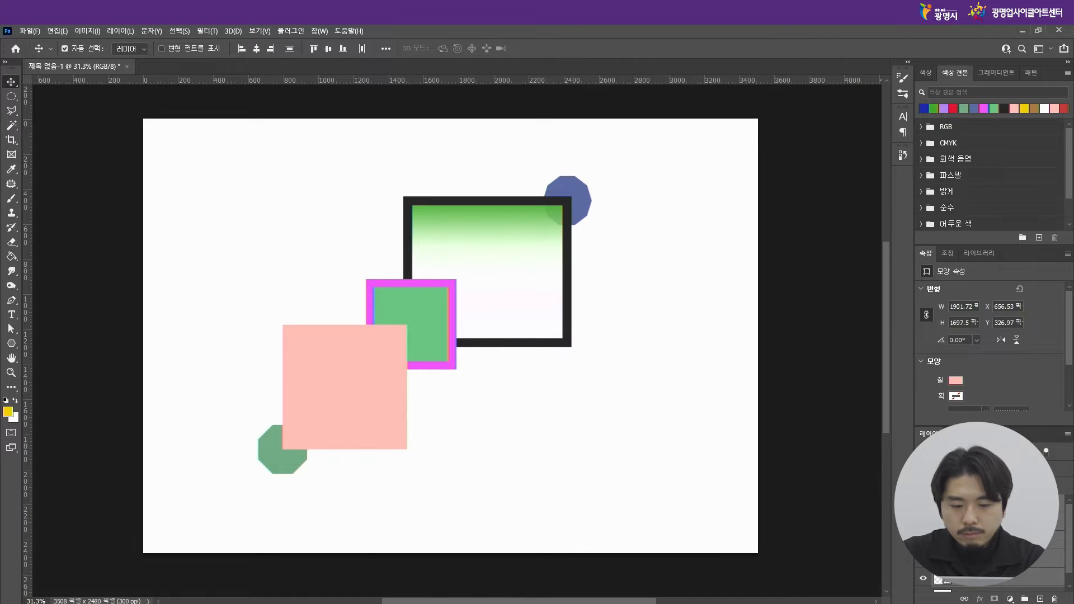
pyautogui.scroll(-2, 1069, 527)
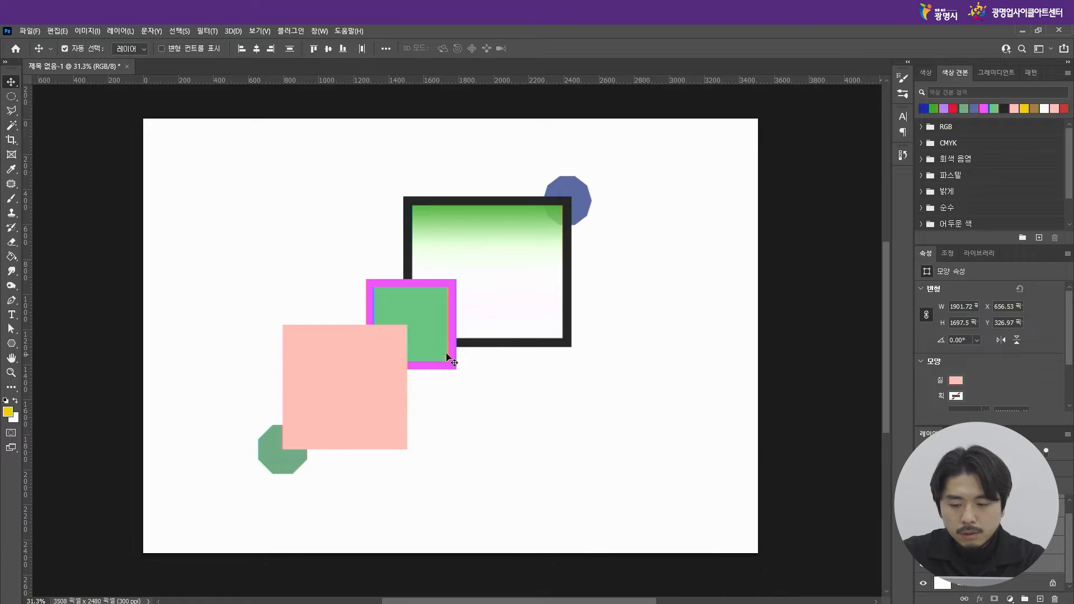
# Step: Draw a slanted line about 894 px long, a vertical line about 999 px long and a horizontal line about 1650 px long around the shapes
pyautogui.click(611, 410)
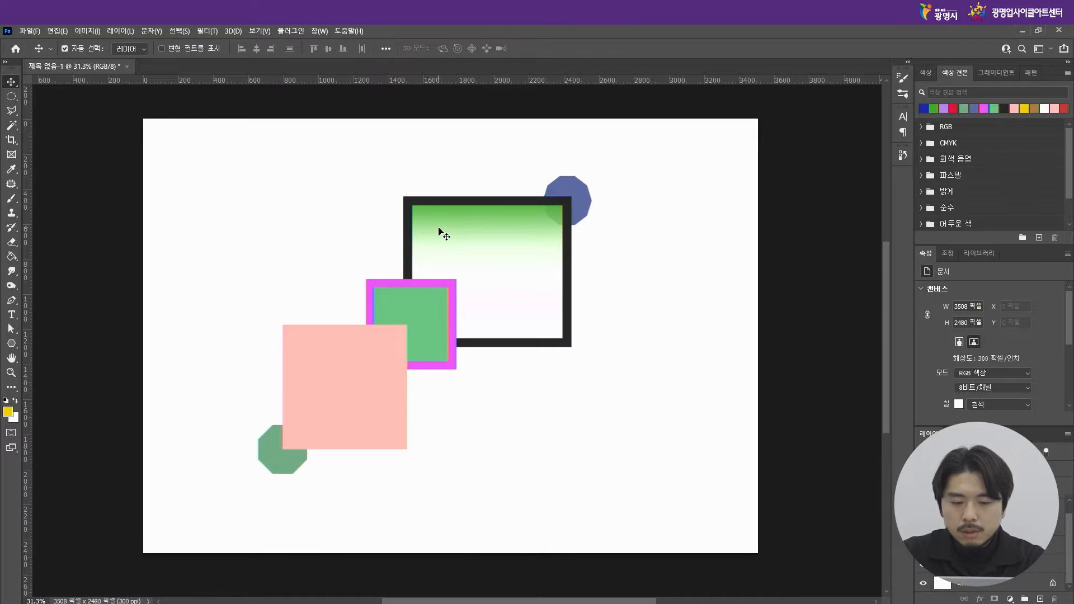
pyautogui.moveTo(230, 151); pyautogui.dragTo(324, 254)
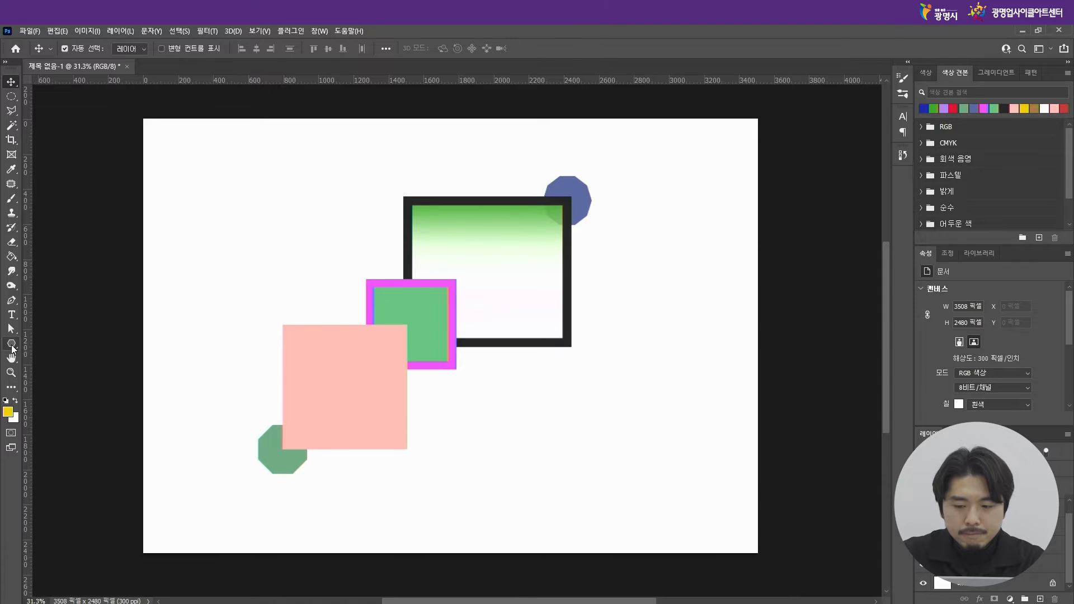
pyautogui.click(12, 347)
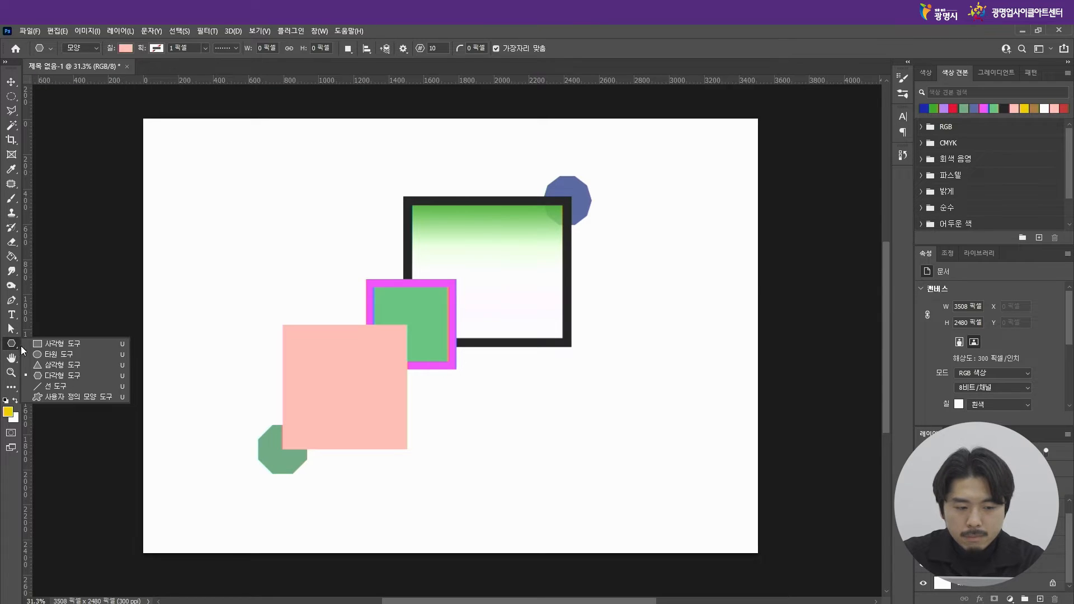
pyautogui.click(69, 388)
pyautogui.moveTo(202, 157); pyautogui.dragTo(357, 179)
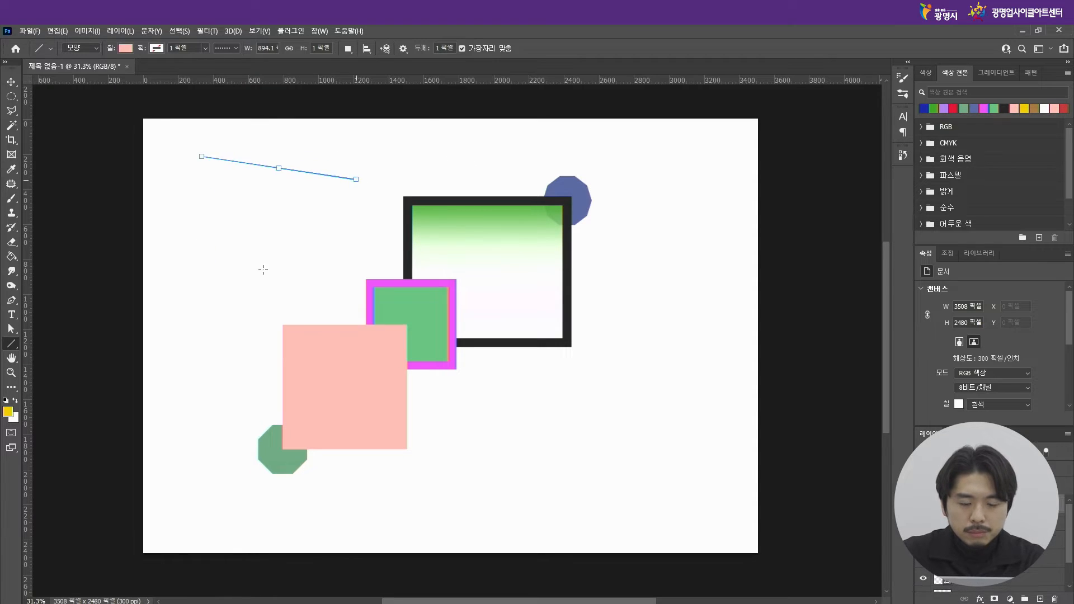
pyautogui.moveTo(205, 187); pyautogui.dragTo(228, 365)
pyautogui.moveTo(229, 511); pyautogui.dragTo(517, 528)
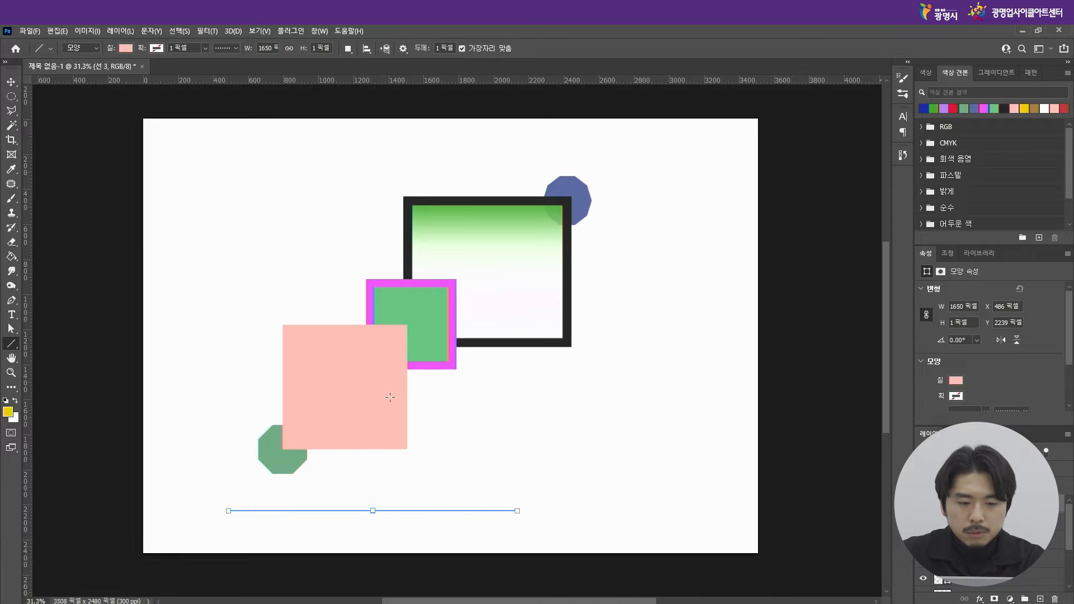
# Step: Select the slanted and vertical lines together and give both a green stroke
pyautogui.click(10, 81)
pyautogui.moveTo(168, 139); pyautogui.dragTo(347, 269)
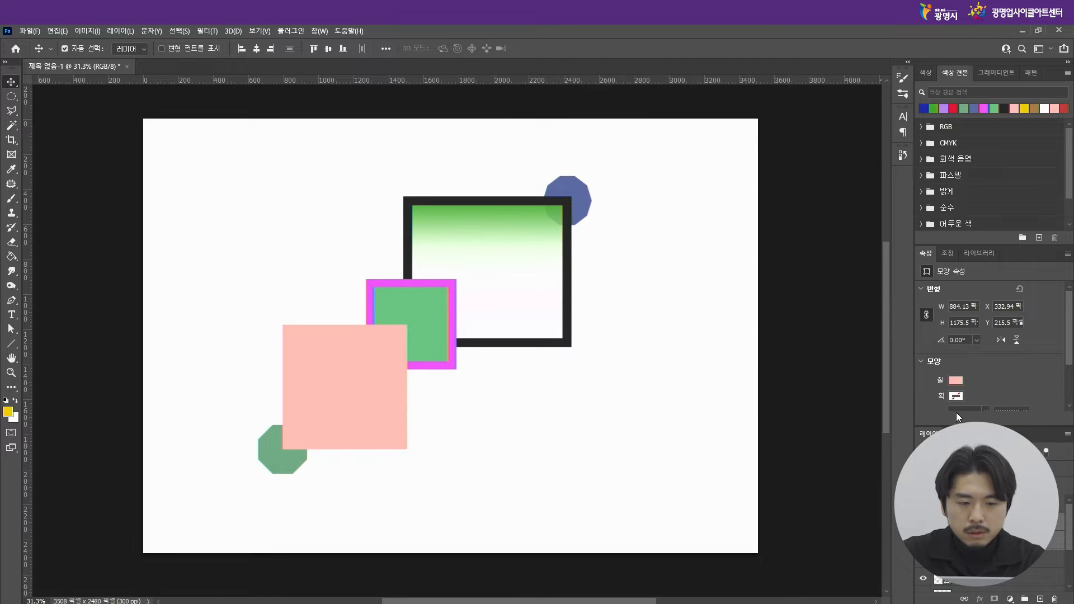
pyautogui.click(957, 396)
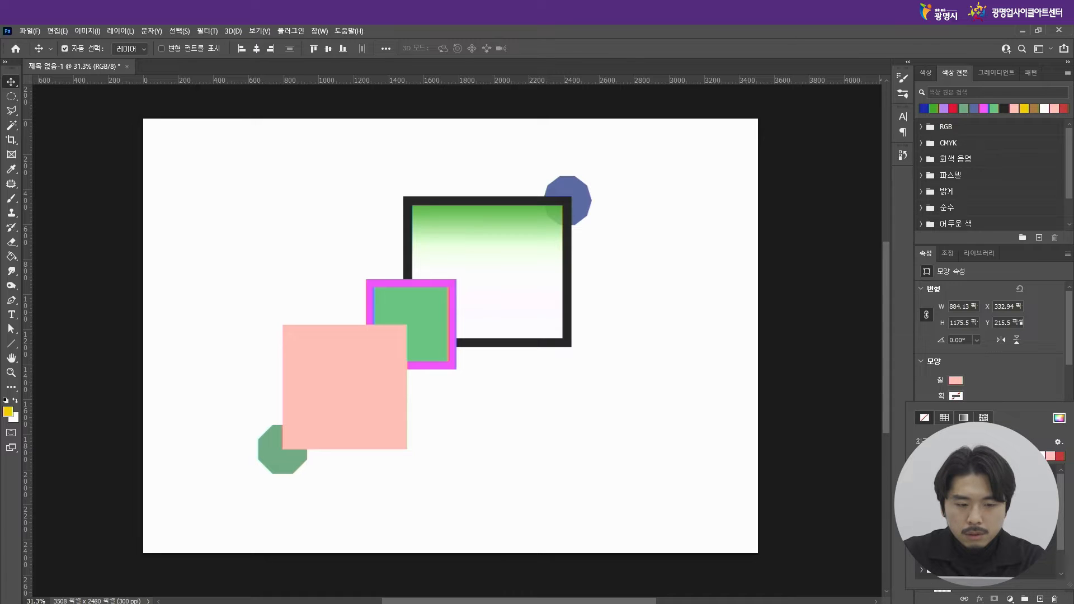
pyautogui.click(930, 456)
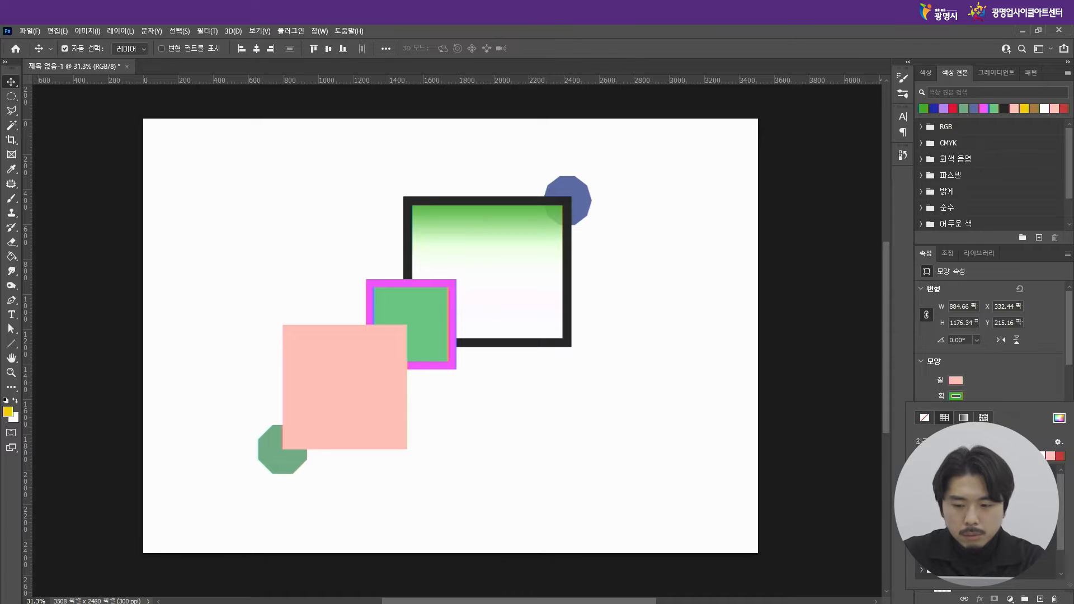
pyautogui.click(991, 380)
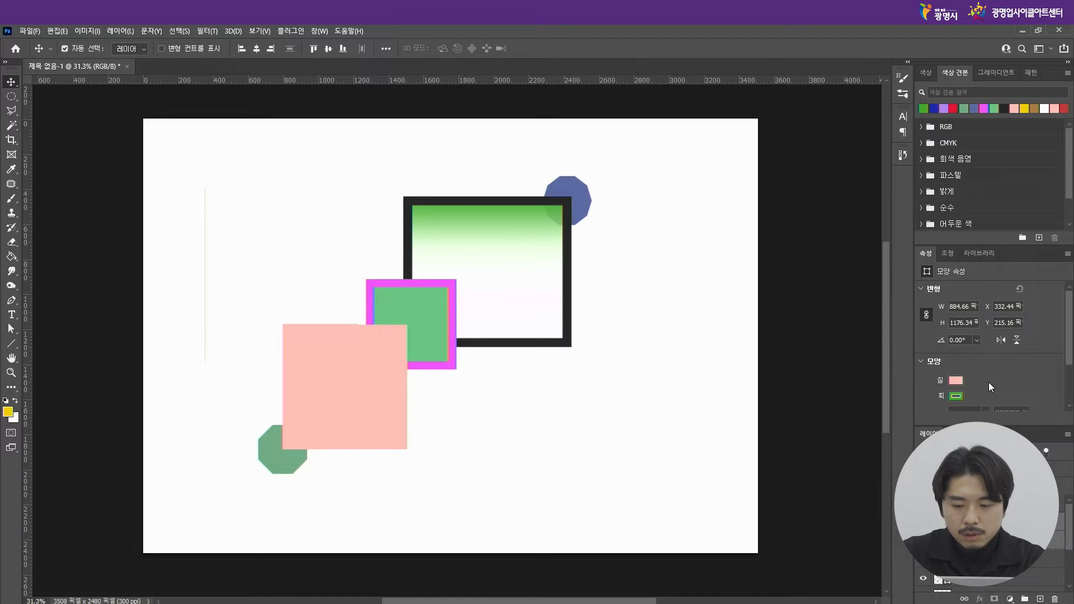
# Step: Make the stroke of the two selected green lines solid and thicken it to a heavy bar
pyautogui.click(1024, 409)
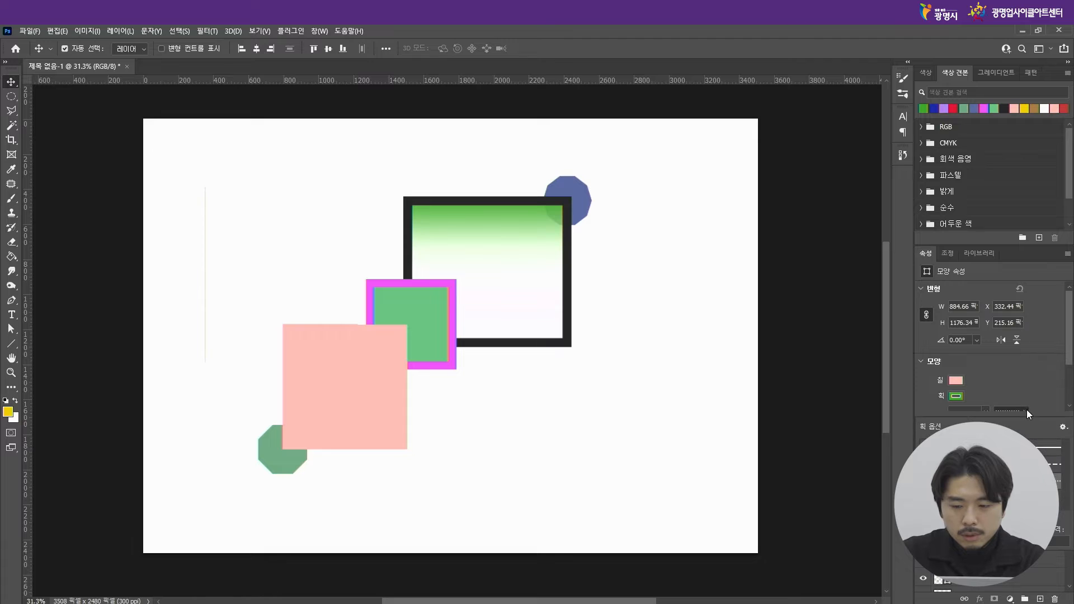
pyautogui.click(984, 410)
pyautogui.moveTo(996, 423); pyautogui.dragTo(996, 424)
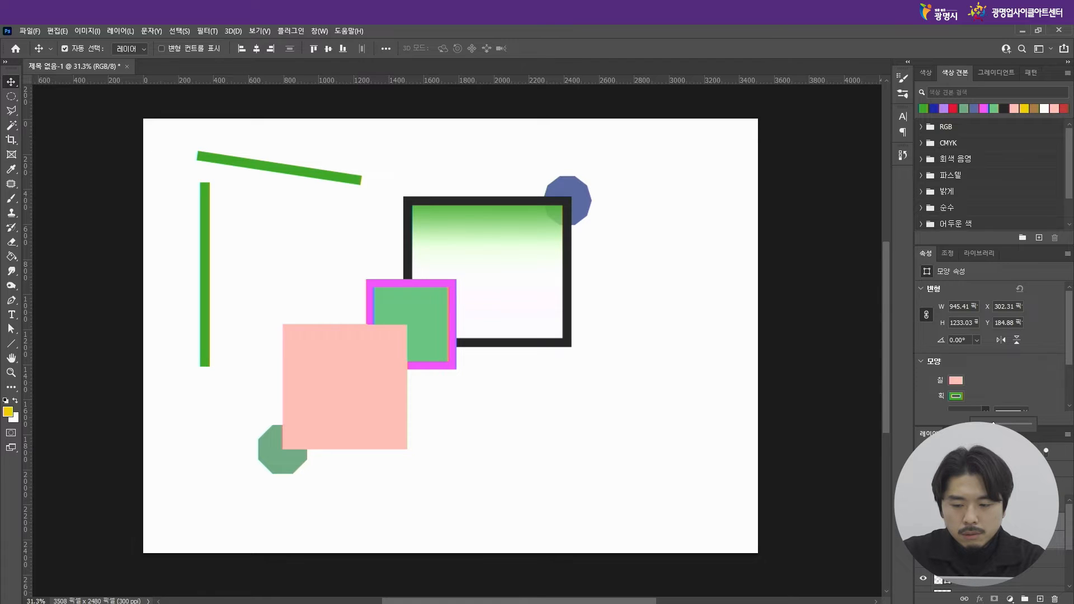
# Step: Select the thin horizontal line below the pink square on its own and delete it
pyautogui.click(10, 81)
pyautogui.click(171, 144)
pyautogui.moveTo(254, 235); pyautogui.dragTo(200, 292)
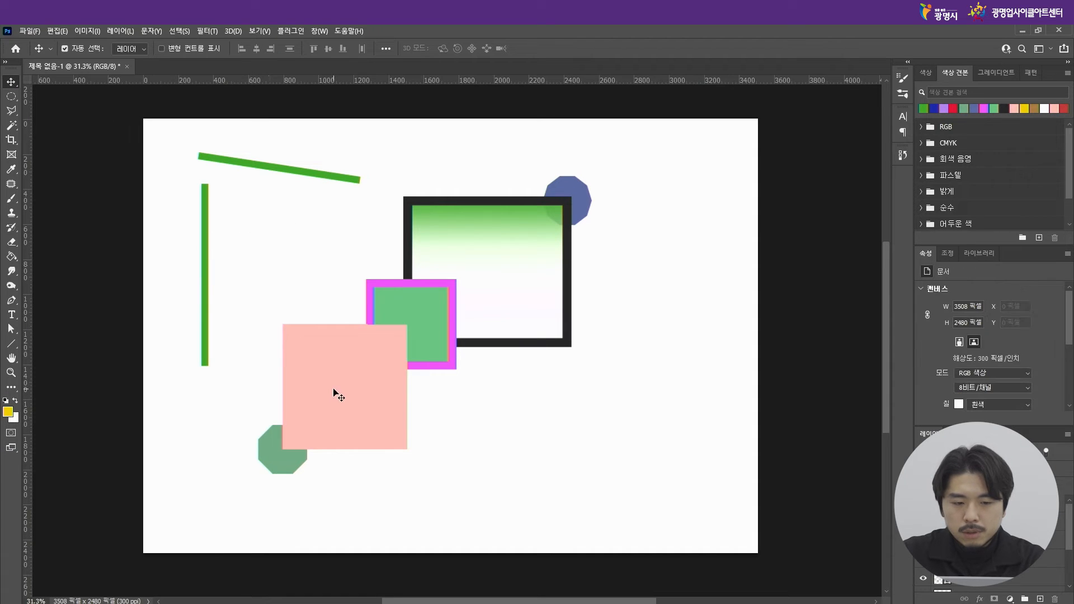
pyautogui.moveTo(435, 482); pyautogui.dragTo(506, 541)
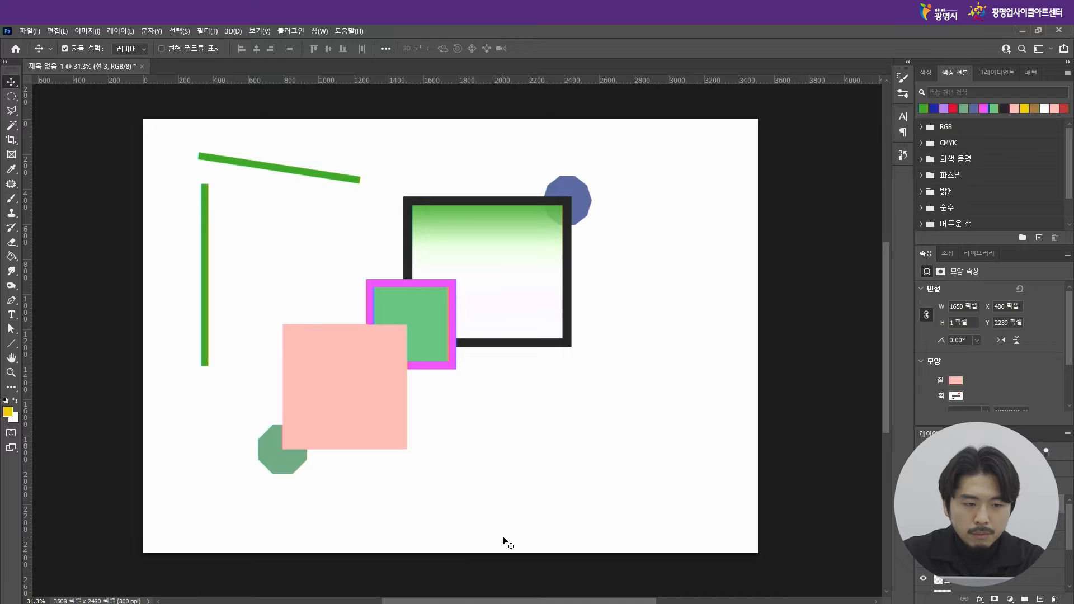
pyautogui.click(562, 488)
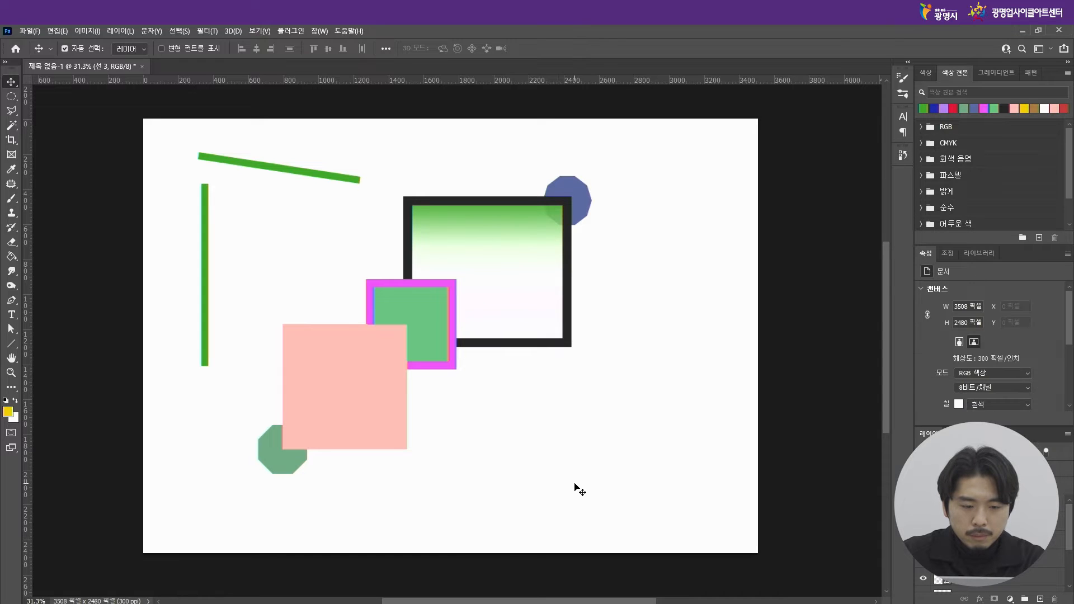
pyautogui.moveTo(568, 470); pyautogui.dragTo(446, 537)
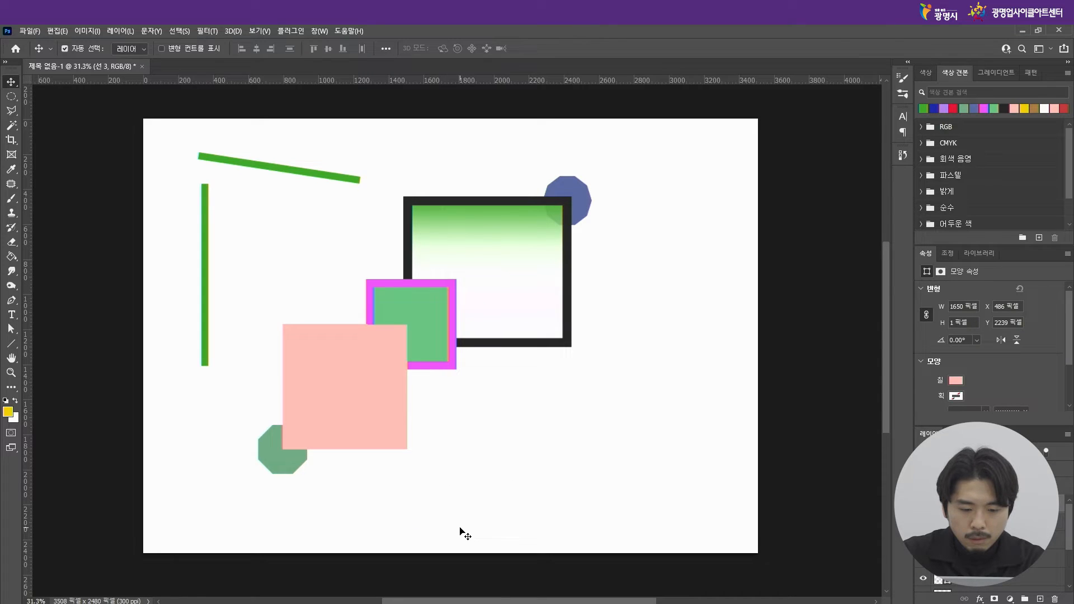
pyautogui.moveTo(549, 439); pyautogui.dragTo(473, 541)
pyautogui.press('Delete')
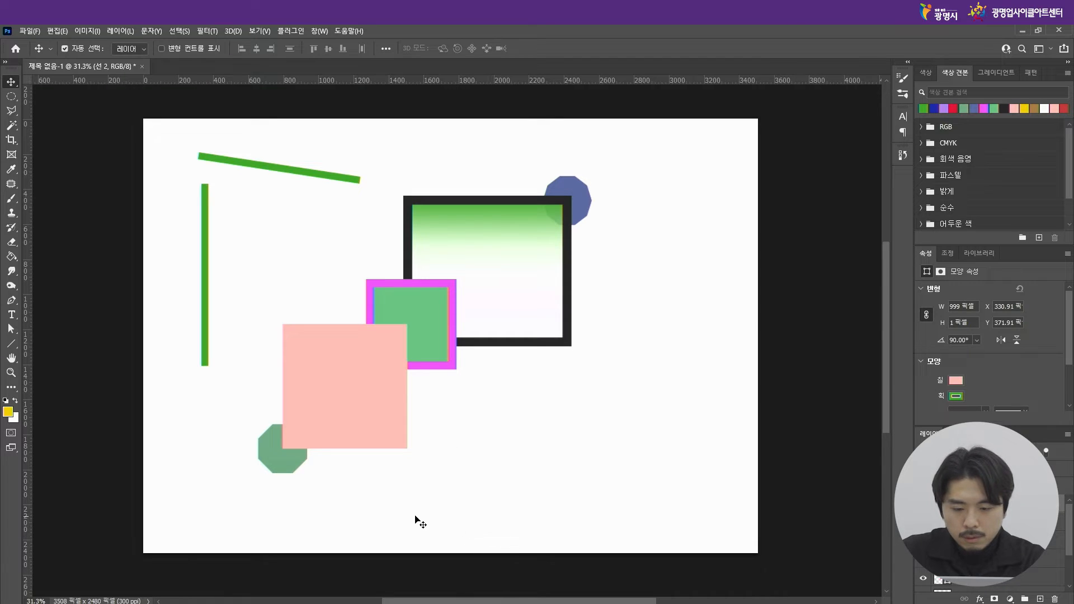
# Step: Delete the green octagon, the blue polygon and the slanted green line
pyautogui.click(291, 472)
pyautogui.press('Delete')
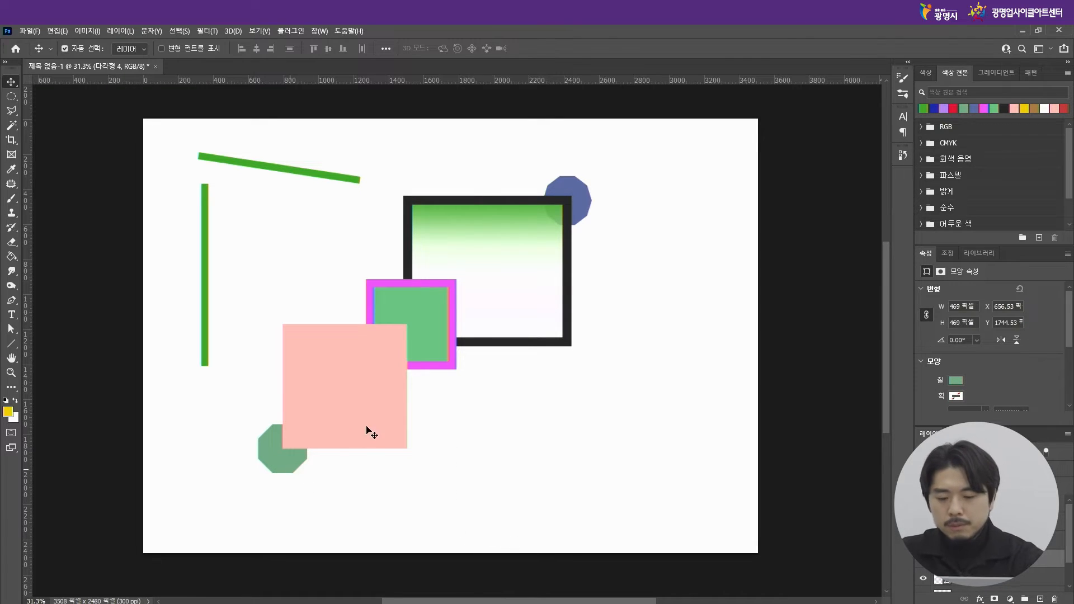
pyautogui.click(435, 344)
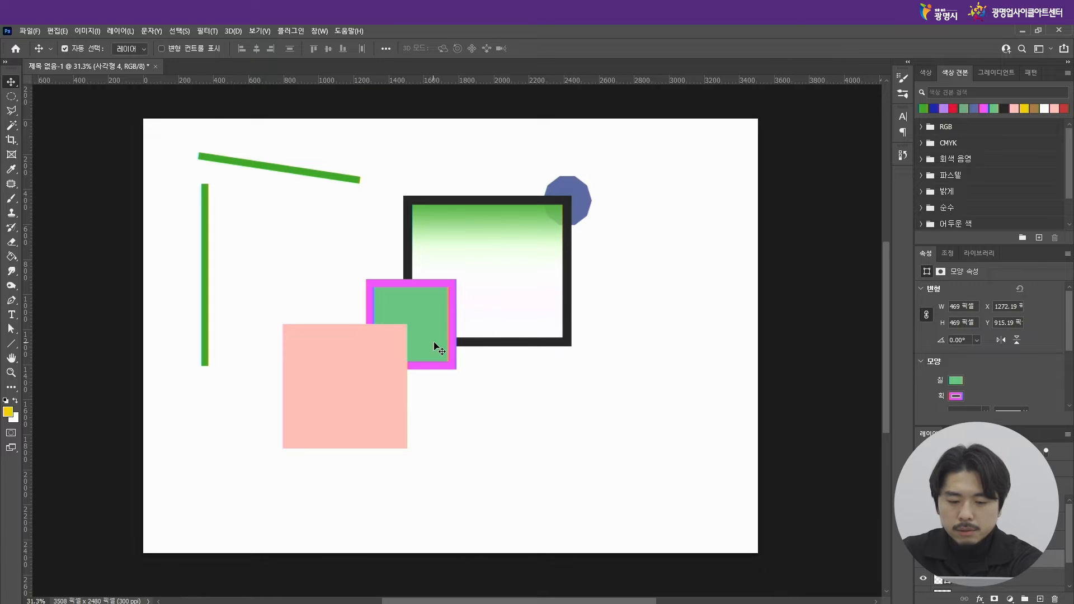
pyautogui.click(586, 197)
pyautogui.press('Delete')
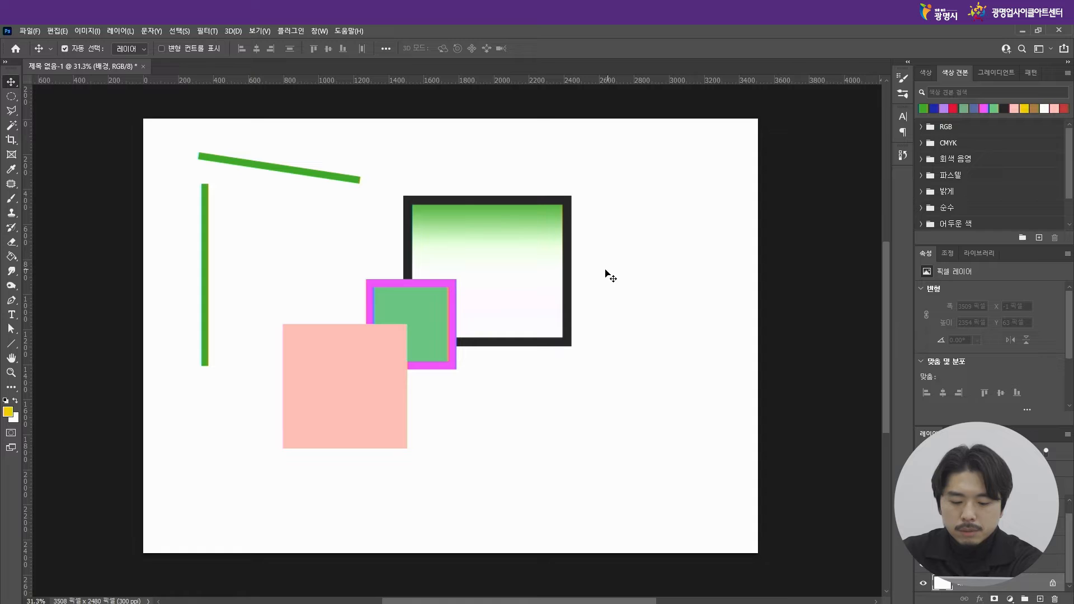
pyautogui.moveTo(311, 175); pyautogui.dragTo(621, 176)
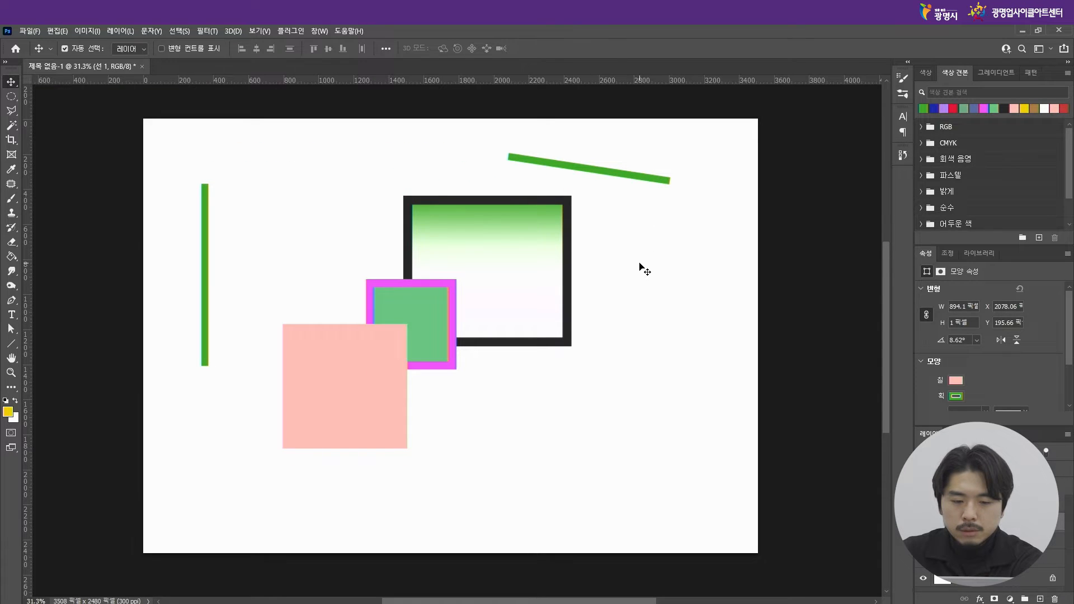
pyautogui.press('Delete')
# Step: Select the gradient rectangle and move it slightly up and right
pyautogui.moveTo(663, 240); pyautogui.dragTo(543, 331)
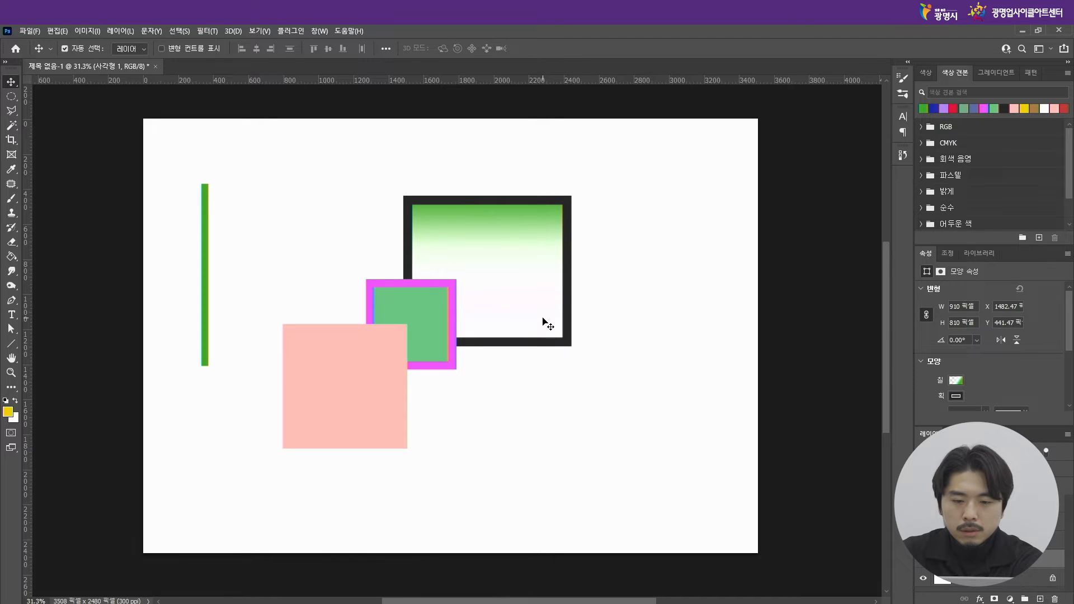
pyautogui.moveTo(1070, 328); pyautogui.dragTo(1071, 365)
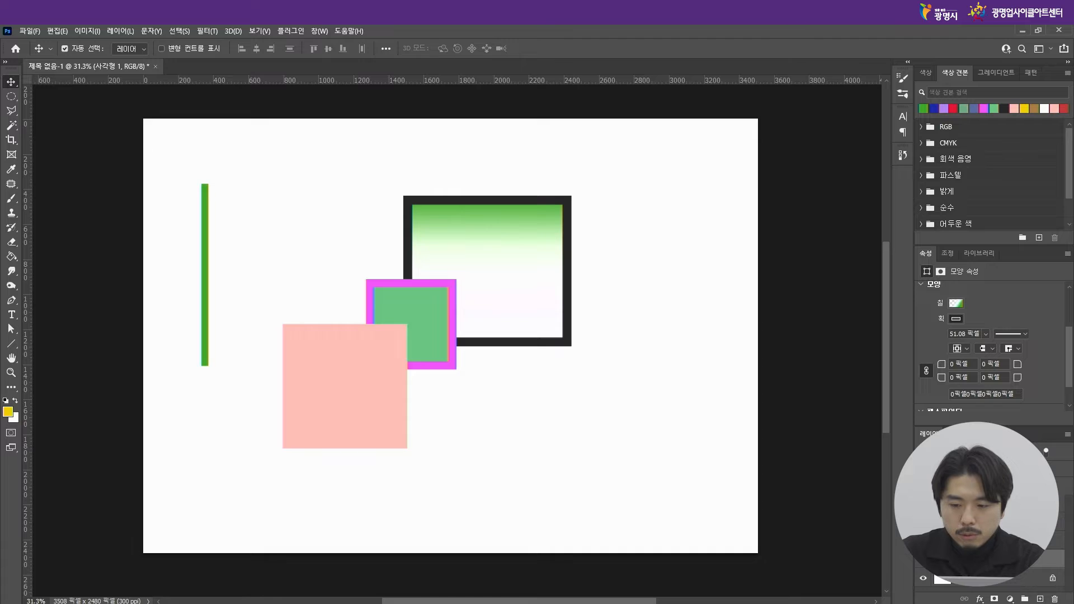
pyautogui.moveTo(510, 229)
pyautogui.mouseDown()
pyautogui.moveTo(507, 247)
pyautogui.moveTo(531, 235)
pyautogui.moveTo(516, 203)
pyautogui.moveTo(505, 216)
pyautogui.moveTo(522, 230)
pyautogui.mouseUp()
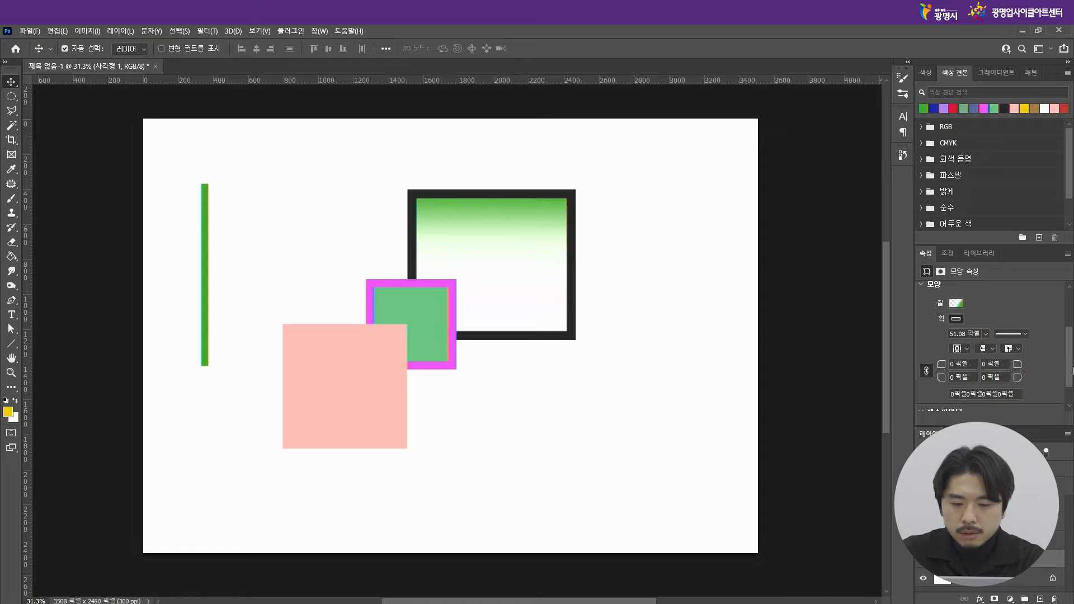
# Step: Try the dashed and the dotted stroke types on the gradient rectangle's black outline
pyautogui.scroll(1, 1071, 371)
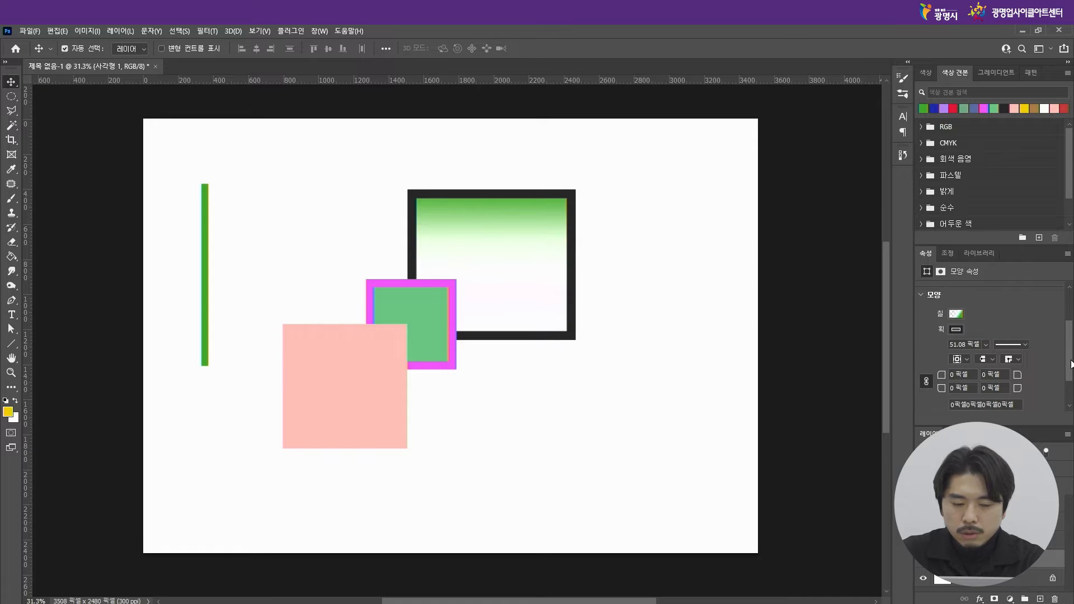
pyautogui.click(955, 332)
pyautogui.click(952, 330)
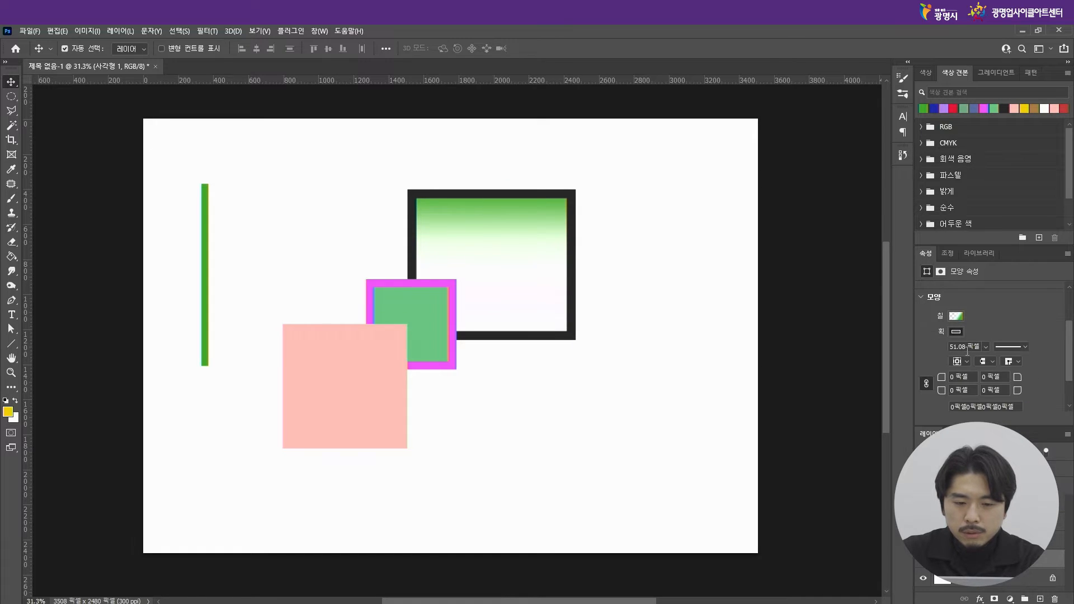
pyautogui.click(1026, 348)
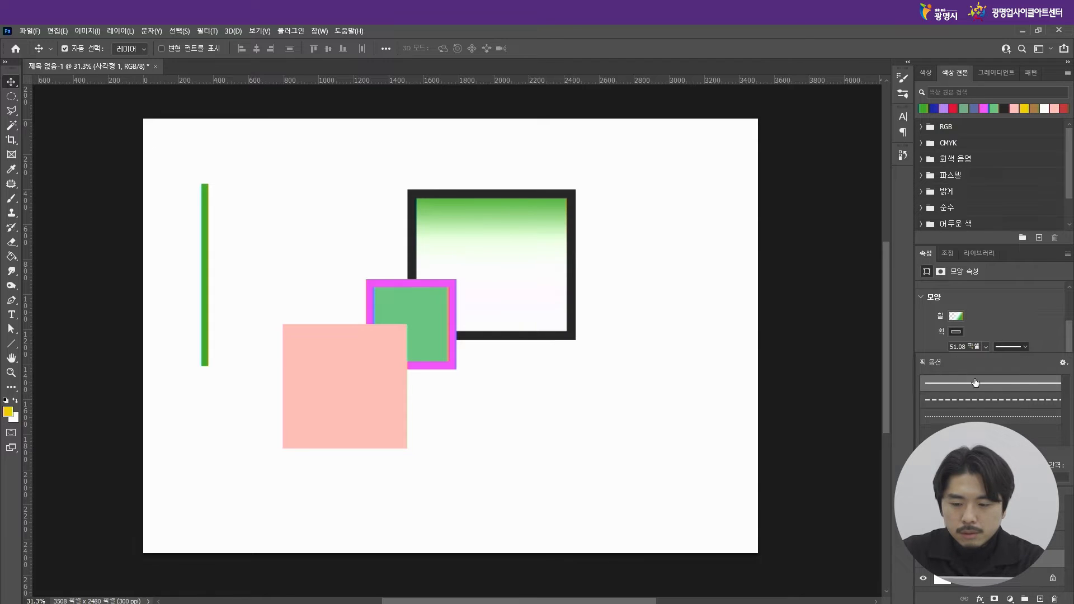
pyautogui.click(989, 401)
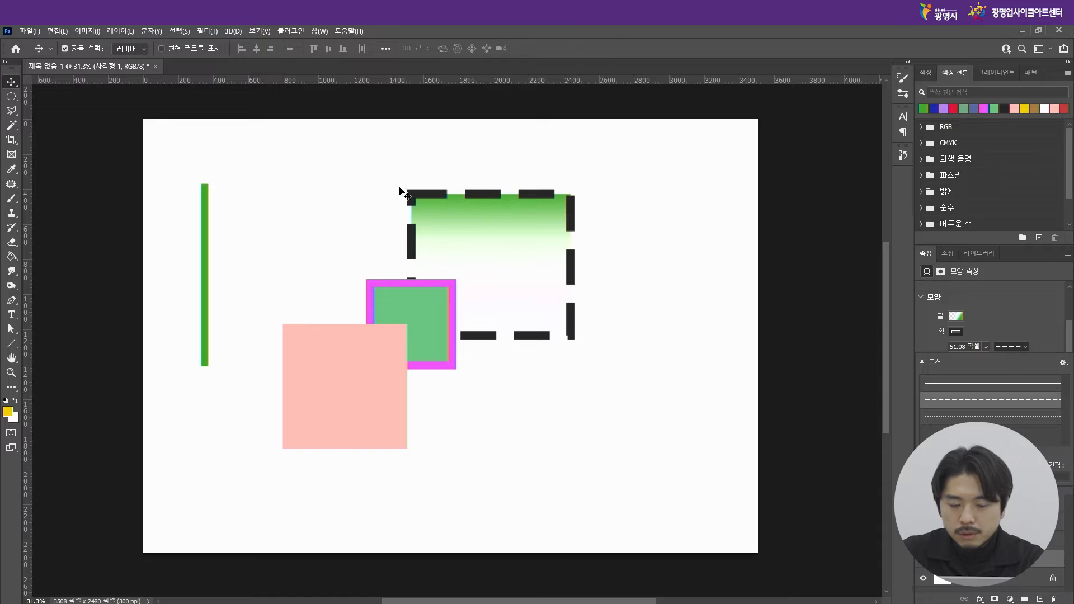
pyautogui.click(972, 417)
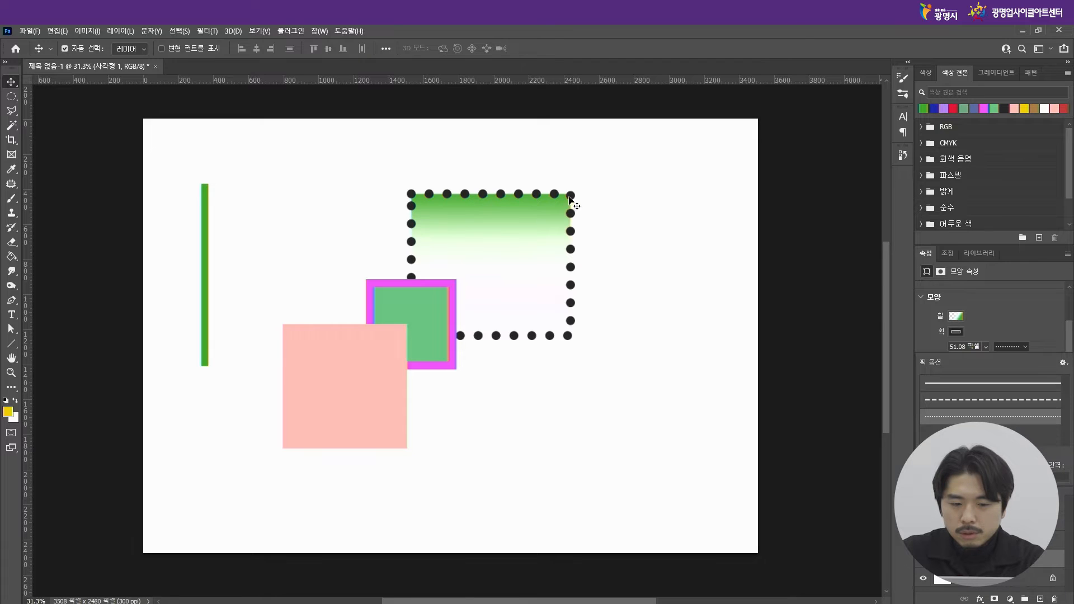
# Step: Try a dashed outline on the gradient rectangle with longer dashes and the gap set to 4
pyautogui.click(984, 406)
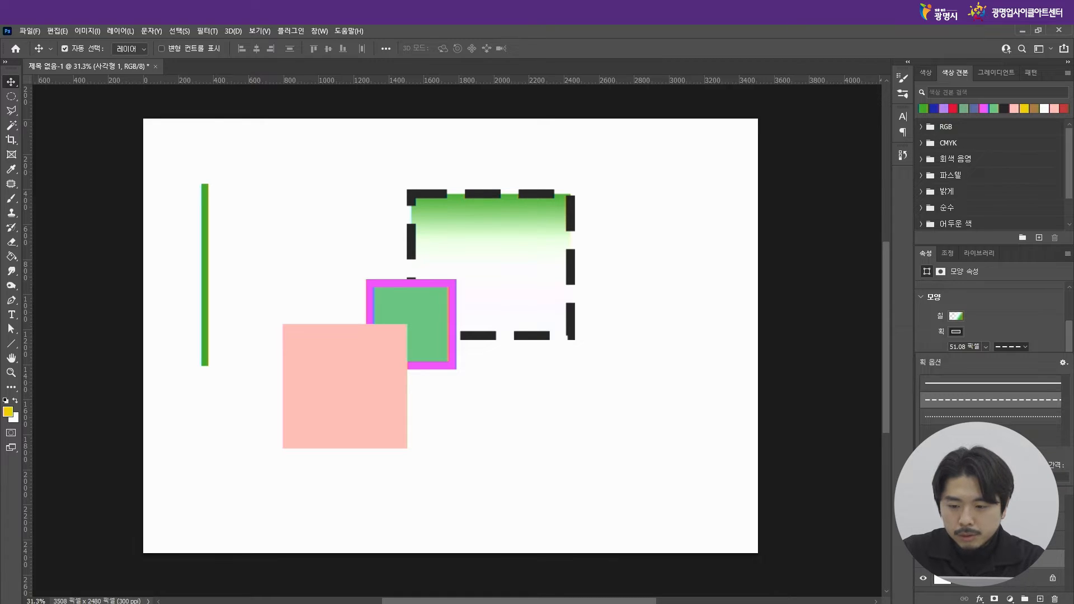
pyautogui.write('10')
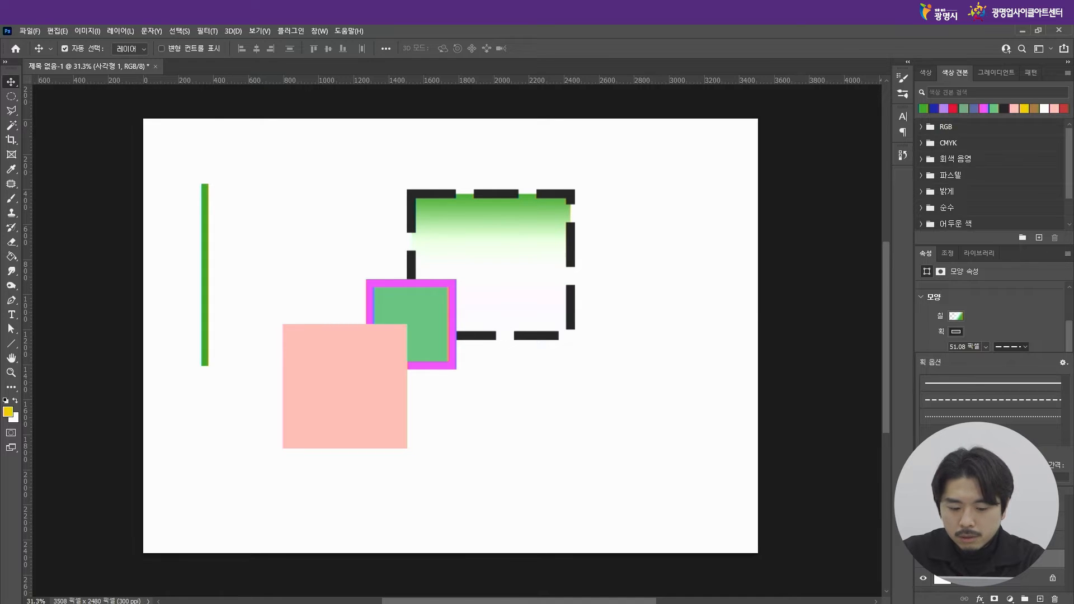
pyautogui.write('4')
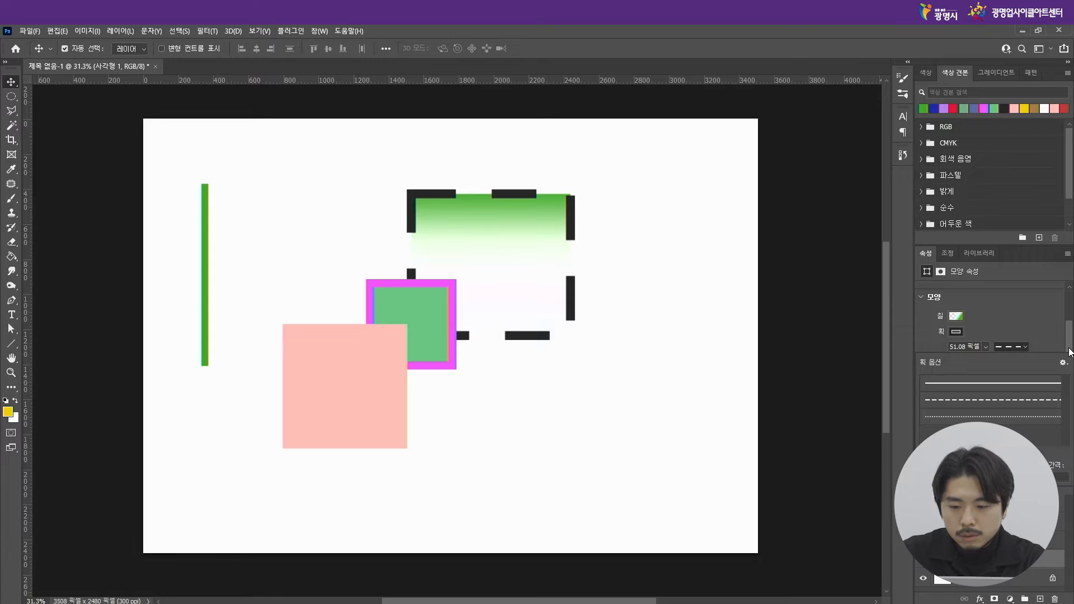
# Step: Restore the solid outline on the gradient rectangle and move the rectangle right and down, clear of the other squares
pyautogui.click(1022, 345)
pyautogui.click(1024, 345)
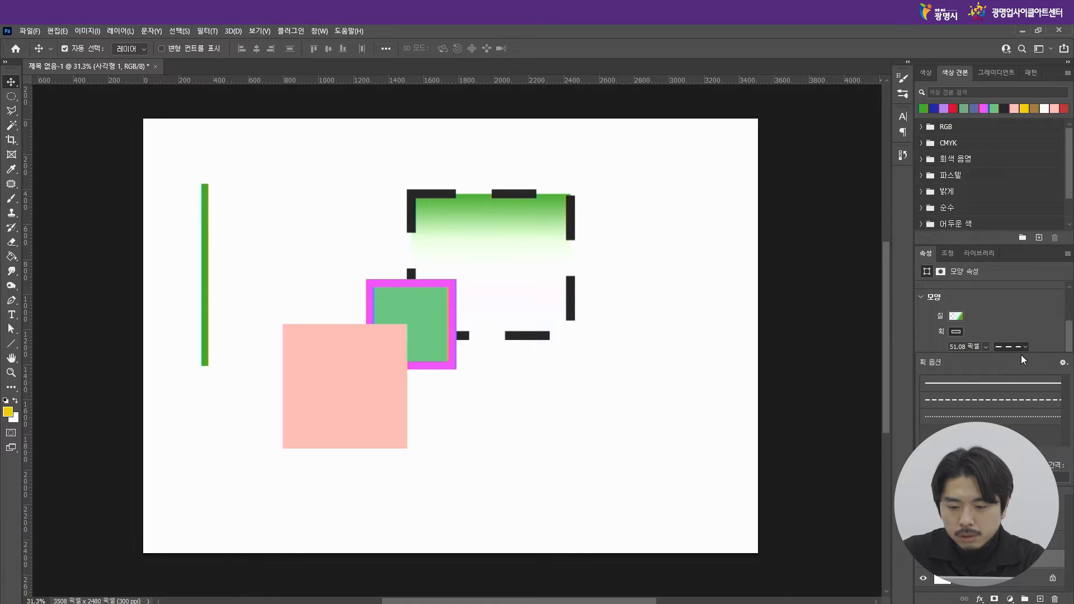
pyautogui.click(1028, 384)
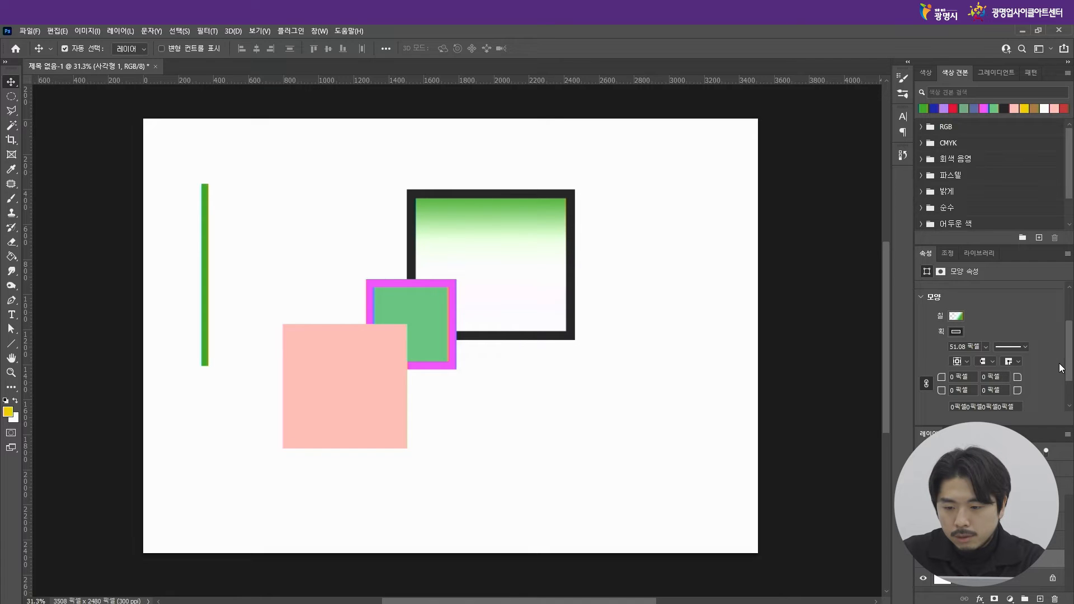
pyautogui.moveTo(1069, 367); pyautogui.dragTo(1071, 371)
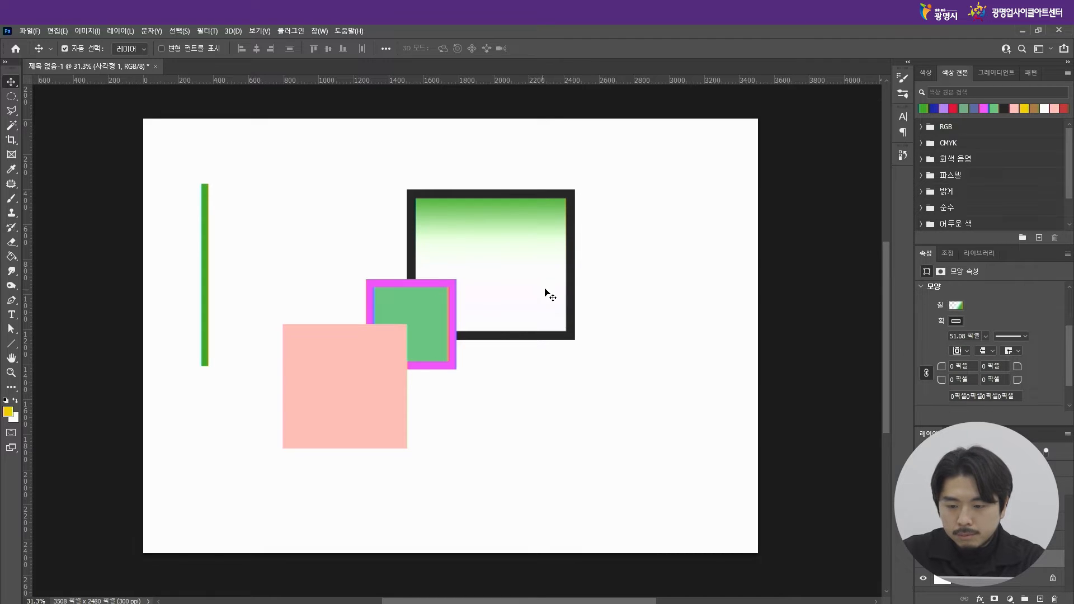
pyautogui.moveTo(529, 247); pyautogui.dragTo(631, 289)
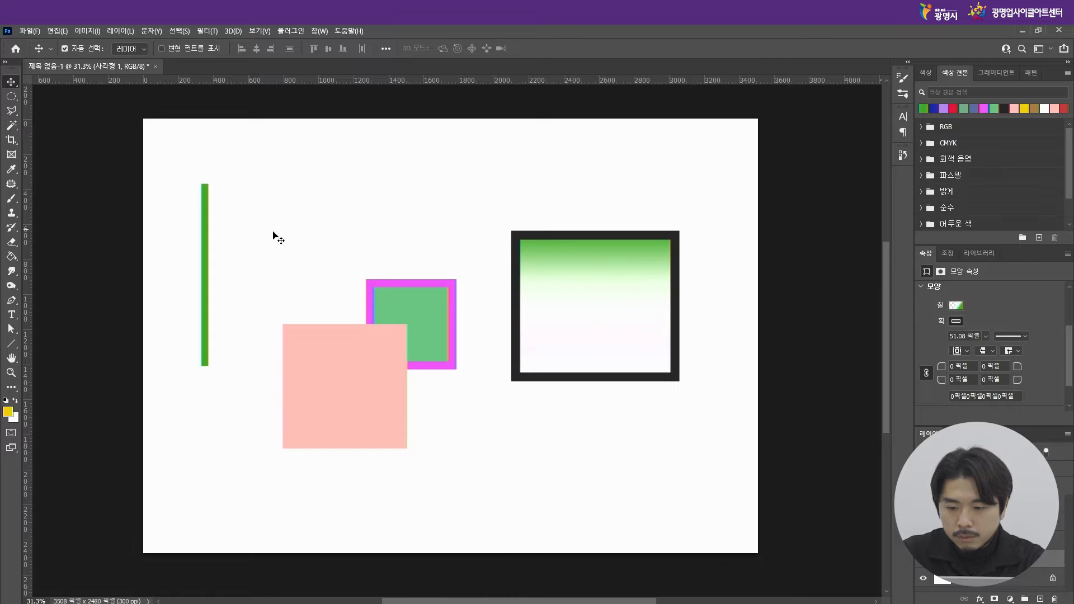
# Step: Round all four corners of the gradient rectangle to a radius of about 147 px
pyautogui.click(11, 343)
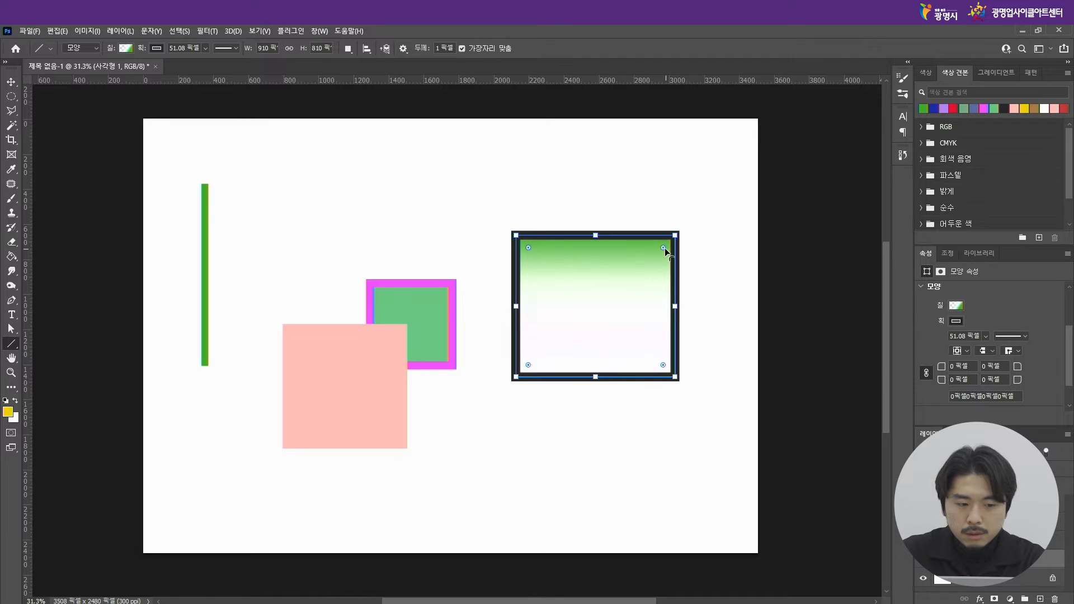
pyautogui.moveTo(664, 247); pyautogui.dragTo(644, 267)
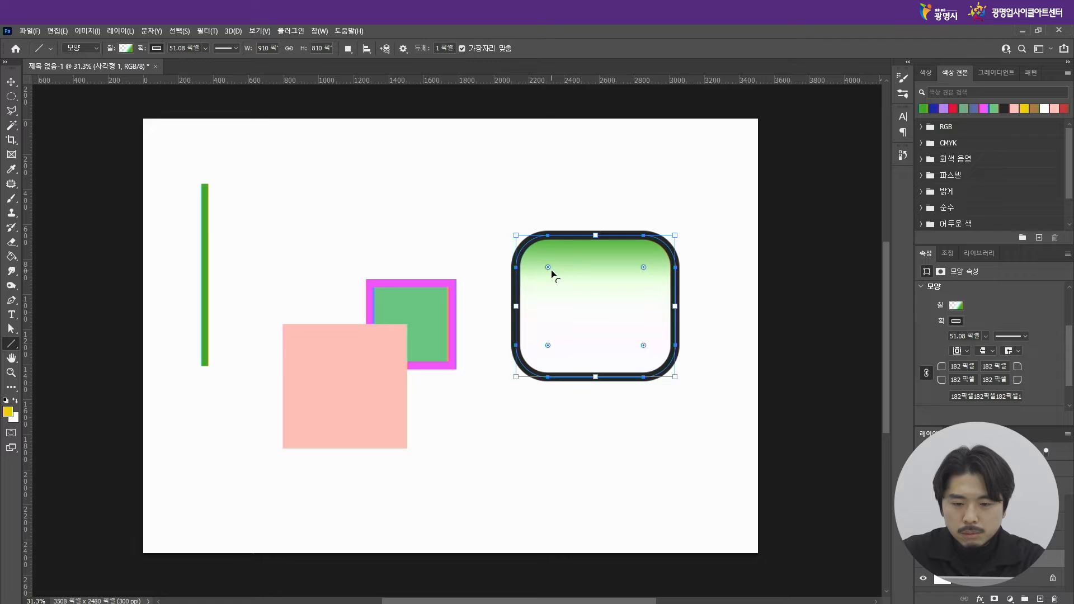
pyautogui.moveTo(551, 268); pyautogui.dragTo(541, 261)
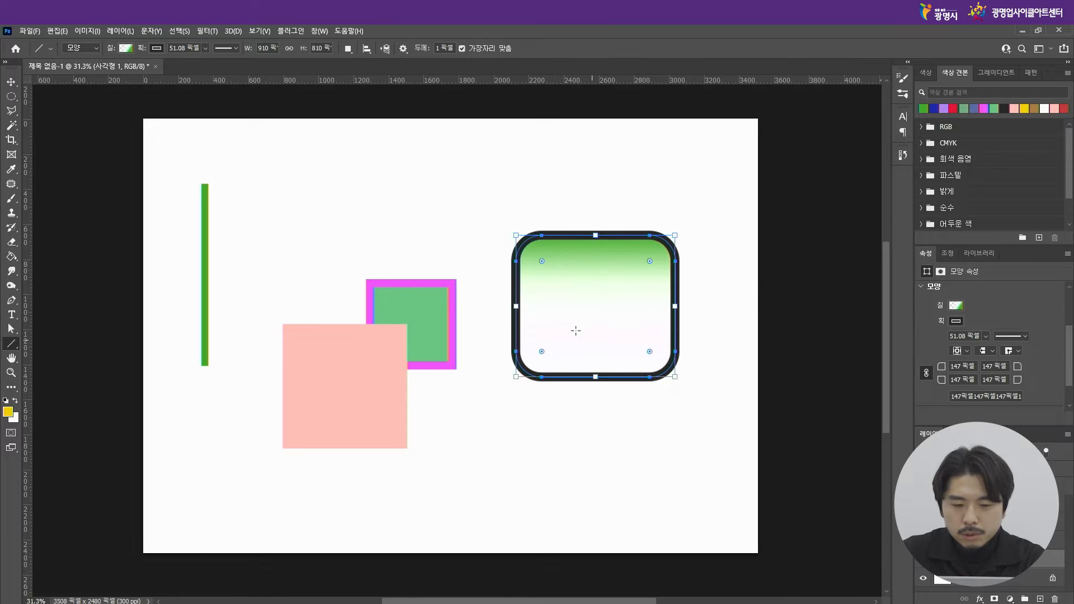
# Step: Move the gradient rectangle up and right, and the magenta-outlined green square up and right, clear of the pink square
pyautogui.click(11, 82)
pyautogui.moveTo(622, 297); pyautogui.dragTo(650, 264)
pyautogui.moveTo(454, 320); pyautogui.dragTo(492, 252)
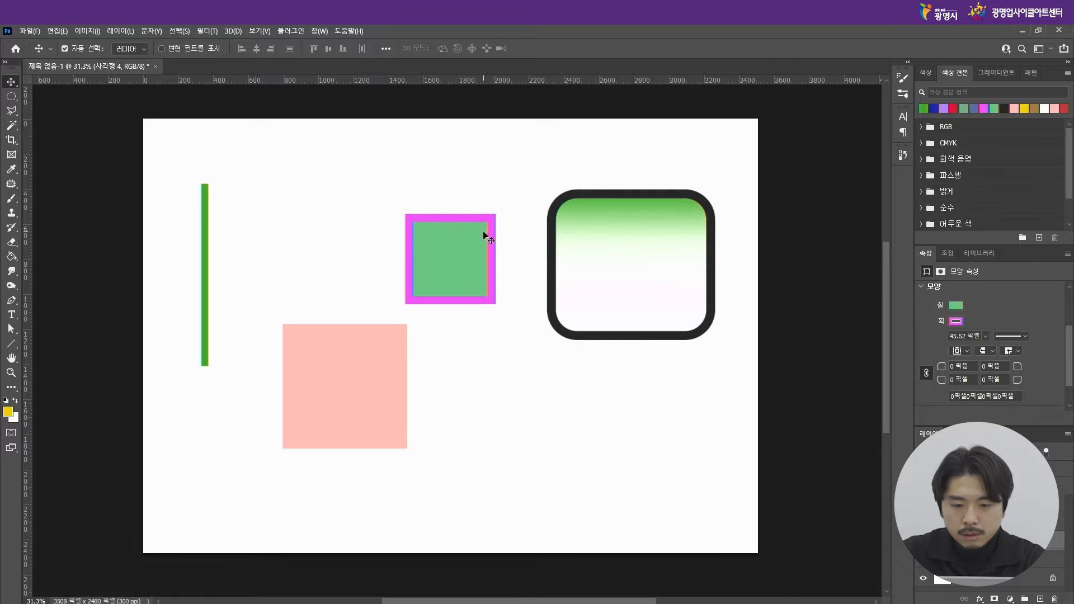
# Step: Round the green square's corners to about 115 px and reshape it into an upright rectangle of about 401 × 855 px
pyautogui.click(12, 342)
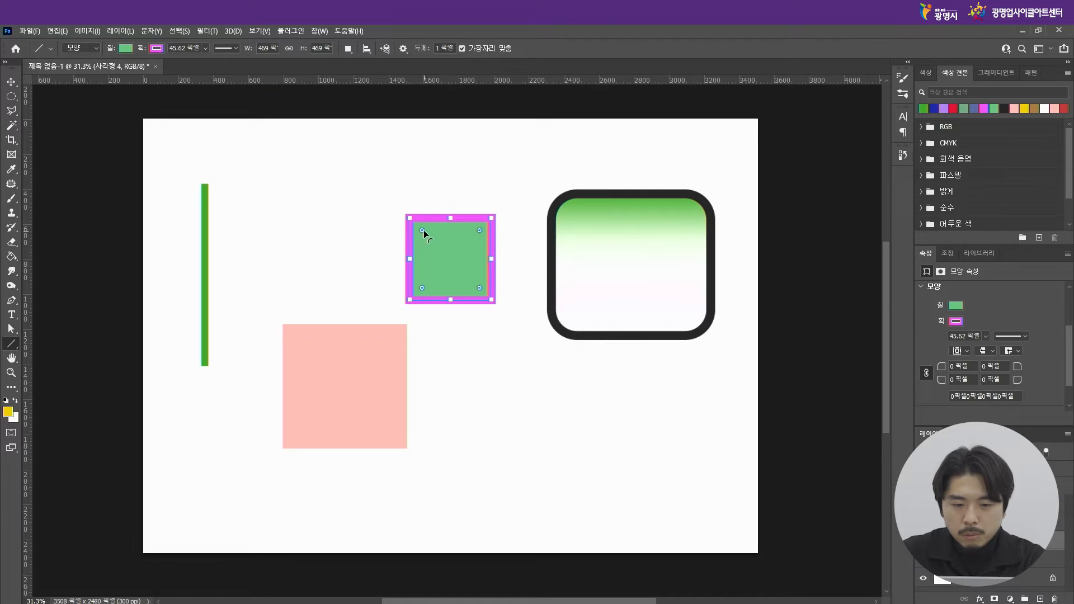
pyautogui.moveTo(479, 229); pyautogui.dragTo(472, 237)
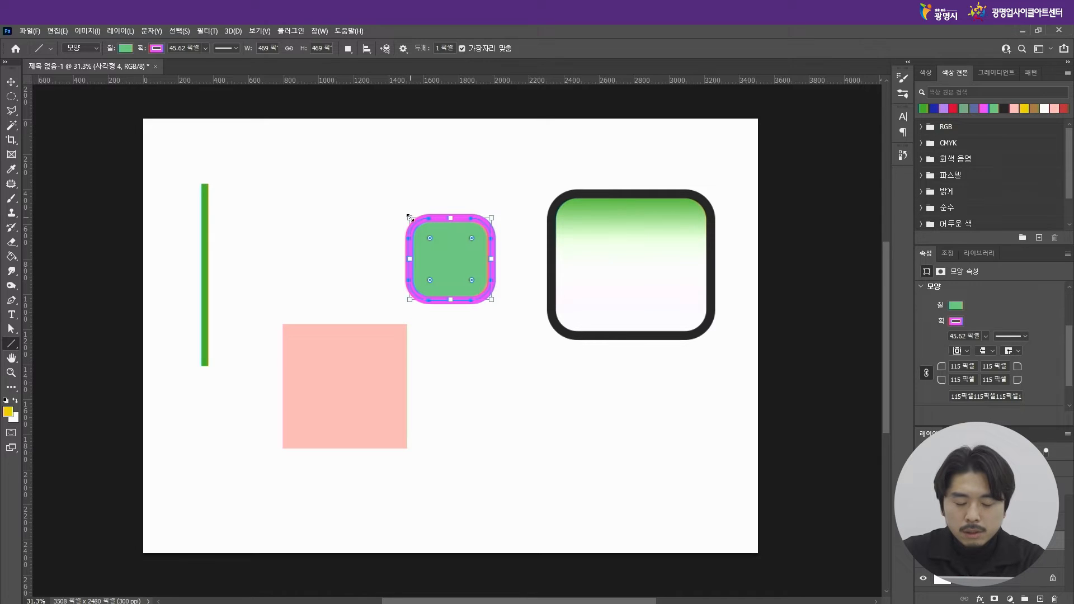
pyautogui.moveTo(401, 211); pyautogui.dragTo(330, 202)
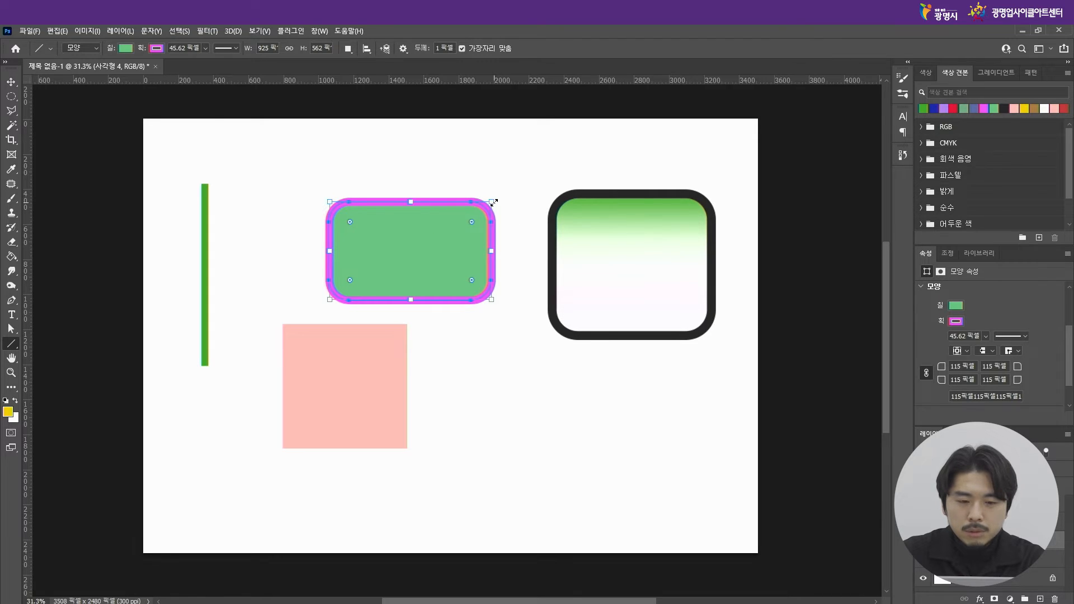
pyautogui.moveTo(494, 203)
pyautogui.mouseDown()
pyautogui.moveTo(543, 168)
pyautogui.moveTo(413, 254)
pyautogui.moveTo(488, 203)
pyautogui.mouseUp()
pyautogui.moveTo(521, 186); pyautogui.dragTo(402, 149)
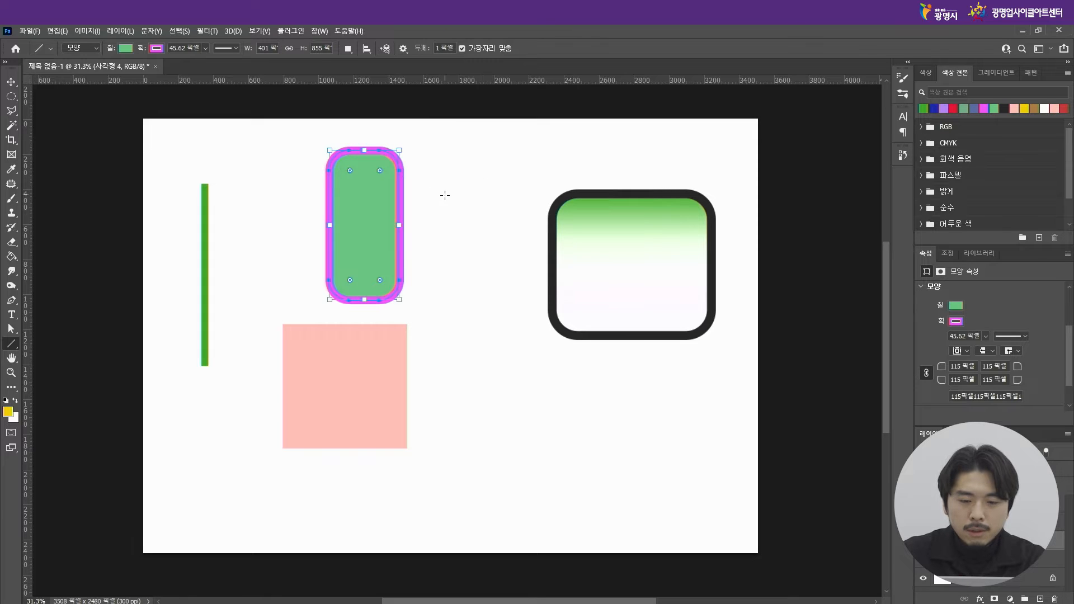
# Step: Place the green rectangle between the pink square and the gradient rectangle, and shift the pink square up and left
pyautogui.click(11, 82)
pyautogui.moveTo(396, 237); pyautogui.dragTo(488, 296)
pyautogui.moveTo(383, 379); pyautogui.dragTo(361, 319)
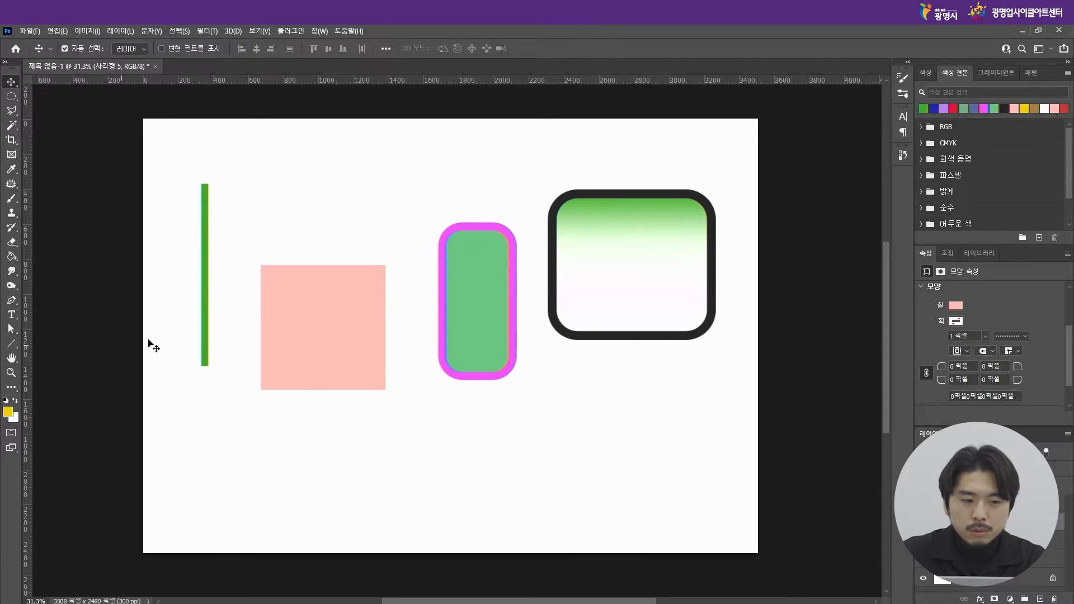
pyautogui.moveTo(479, 331); pyautogui.dragTo(458, 326)
# Step: Square off only the green rectangle's top-left and bottom-right corners to 0 px, keeping the other two corners rounded
pyautogui.click(7, 345)
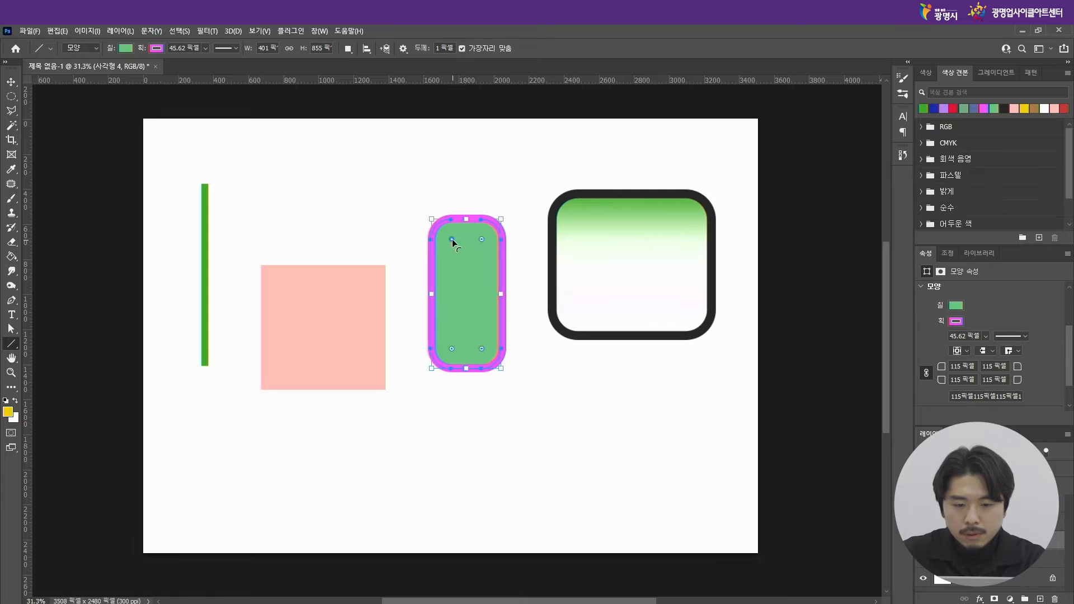
pyautogui.moveTo(453, 239); pyautogui.dragTo(425, 211)
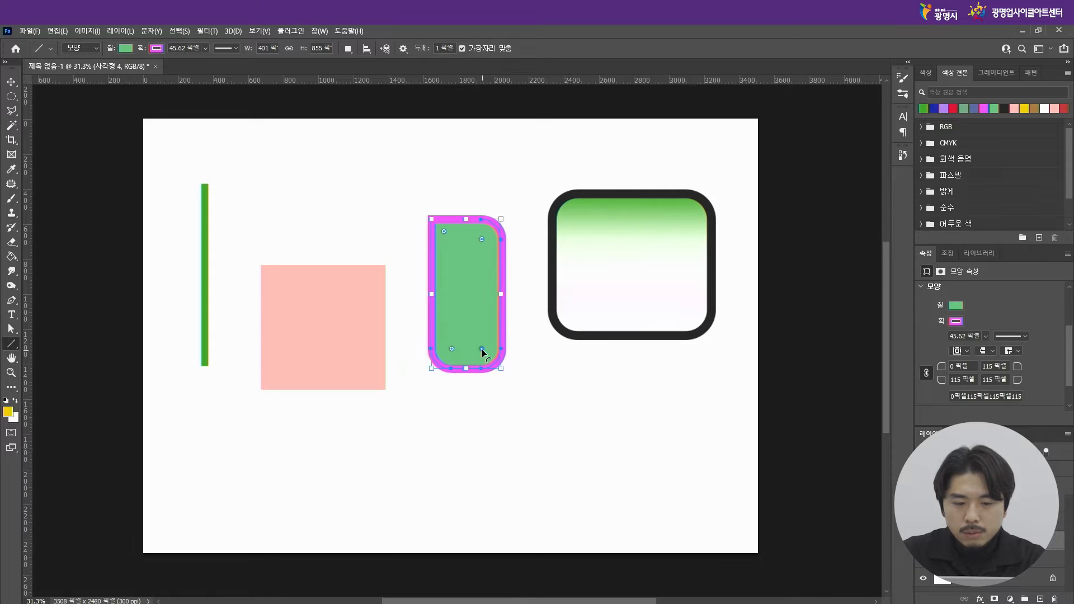
pyautogui.moveTo(481, 348); pyautogui.dragTo(522, 398)
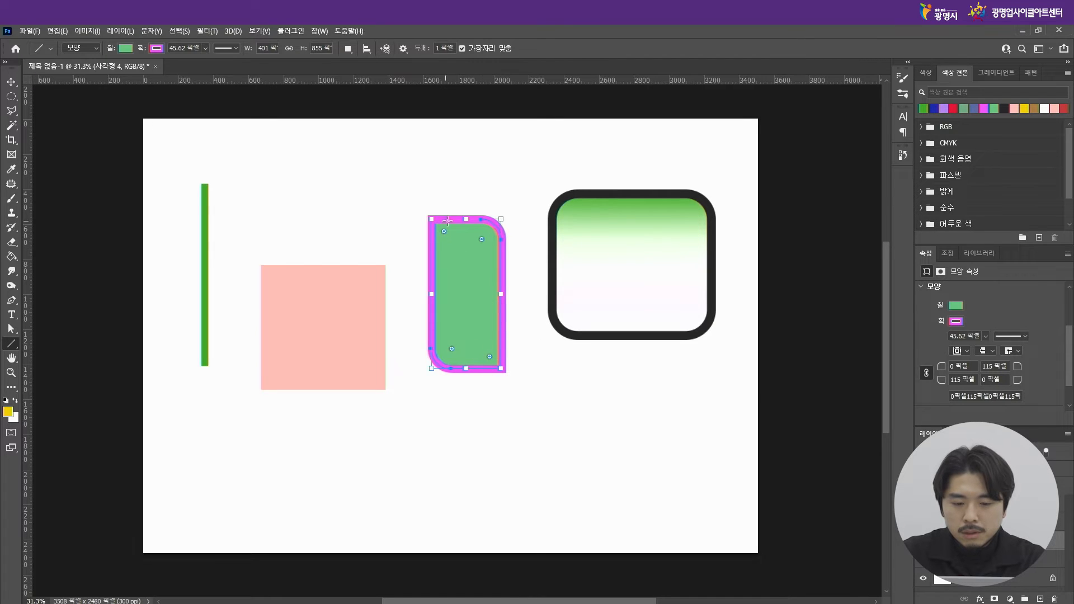
# Step: Reposition the pink square, green shape and gradient rectangle in a loose row, and delete the vertical green line
pyautogui.click(11, 82)
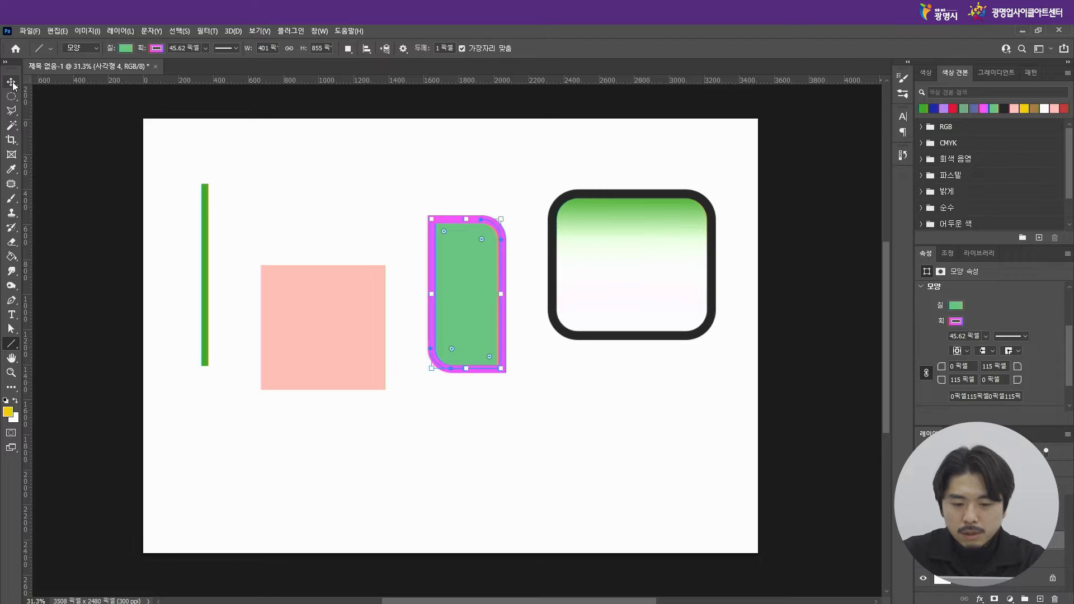
pyautogui.click(434, 168)
pyautogui.moveTo(331, 331); pyautogui.dragTo(313, 298)
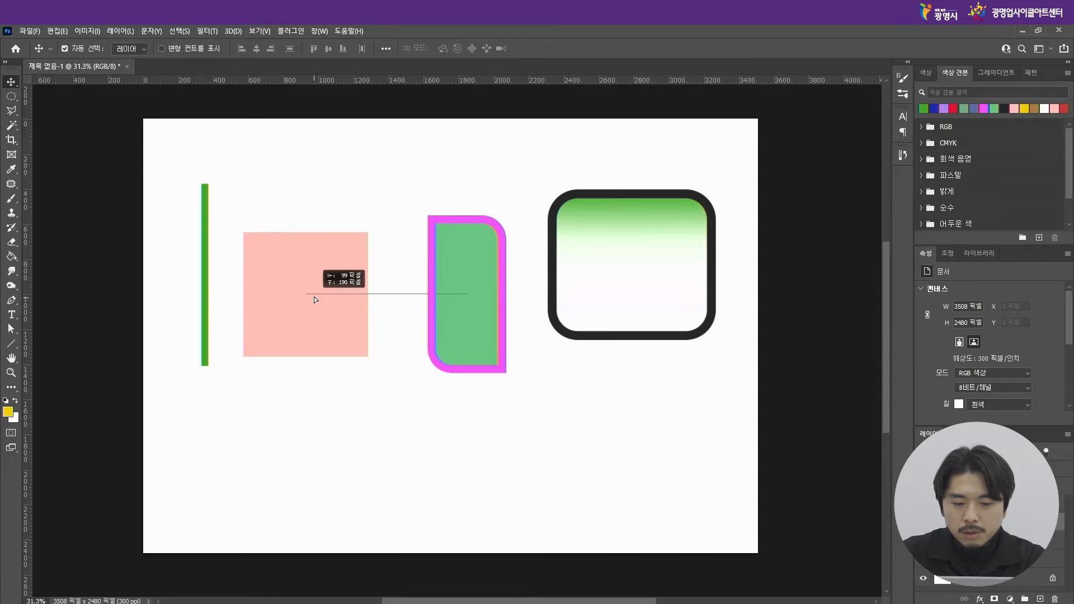
pyautogui.moveTo(452, 322); pyautogui.dragTo(439, 327)
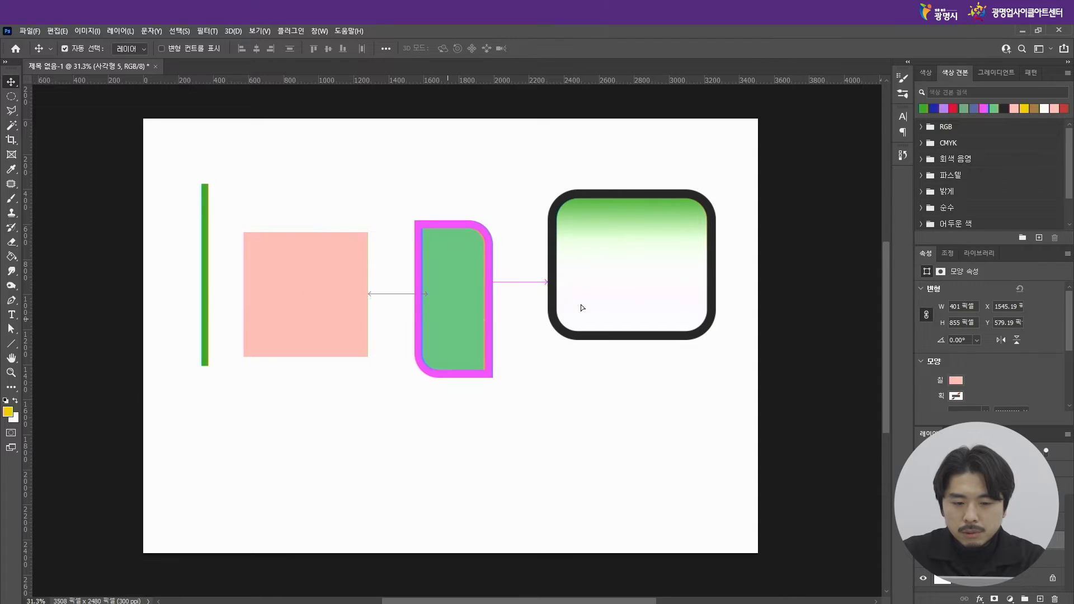
pyautogui.moveTo(602, 304); pyautogui.dragTo(599, 325)
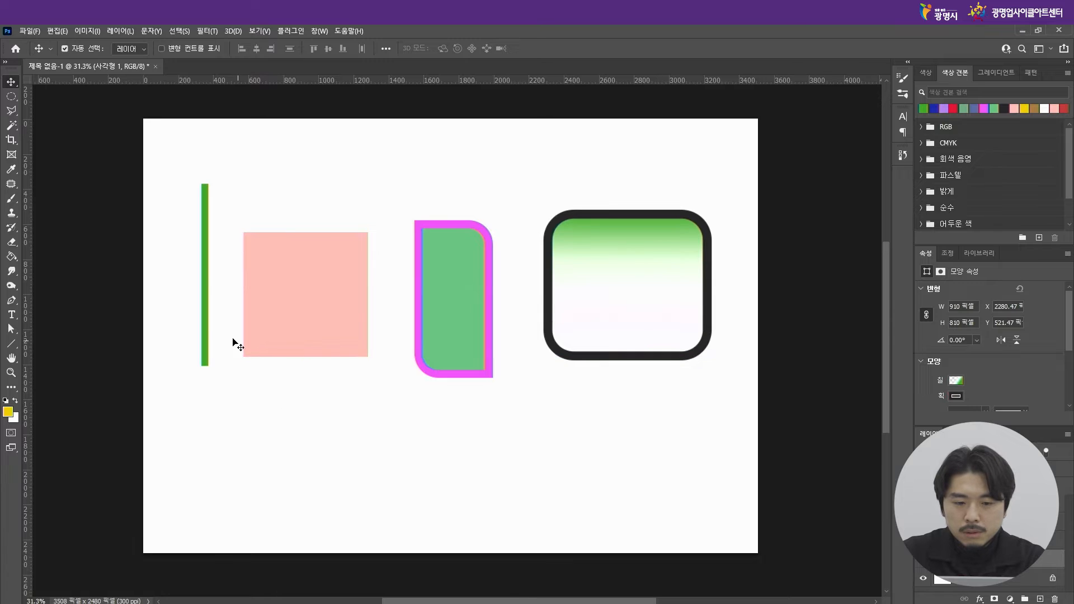
pyautogui.click(206, 324)
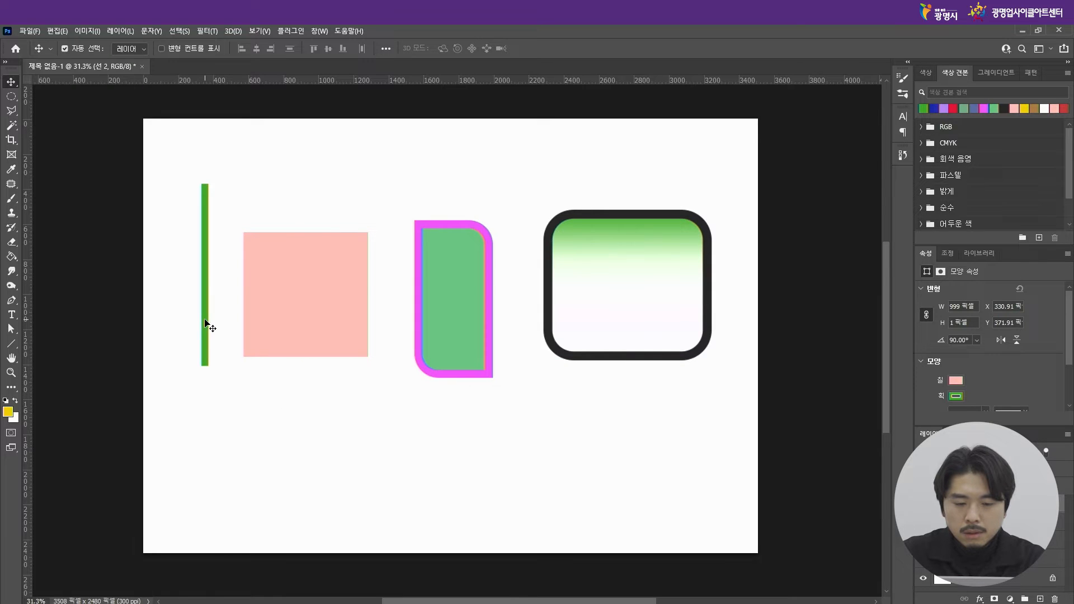
pyautogui.press('Delete')
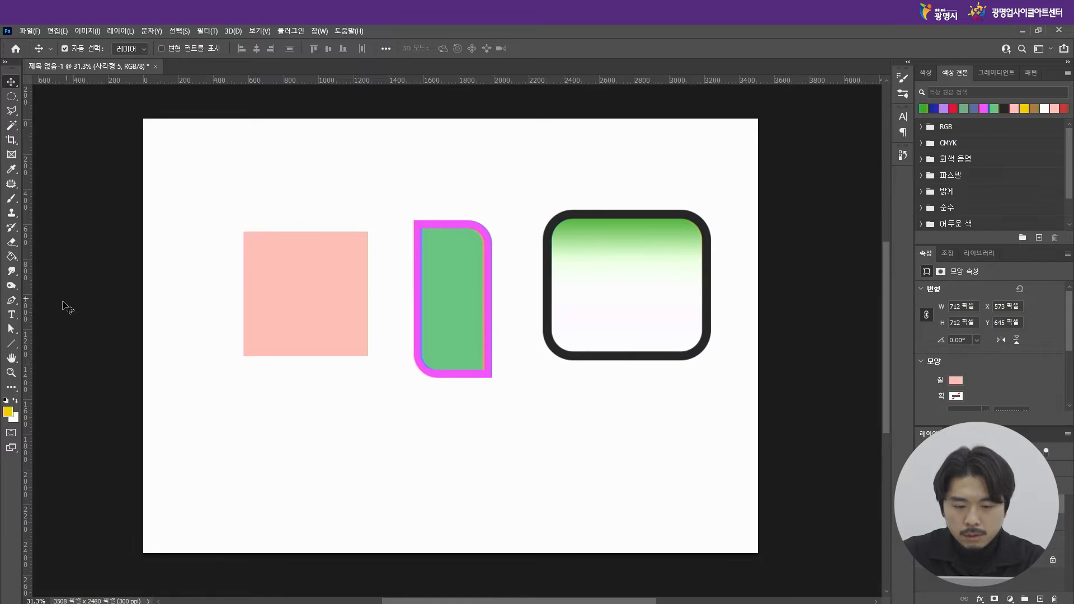
# Step: Draw a pink triangle about 500 × 434 px below the pink square and round its corners
pyautogui.rightClick(12, 344)
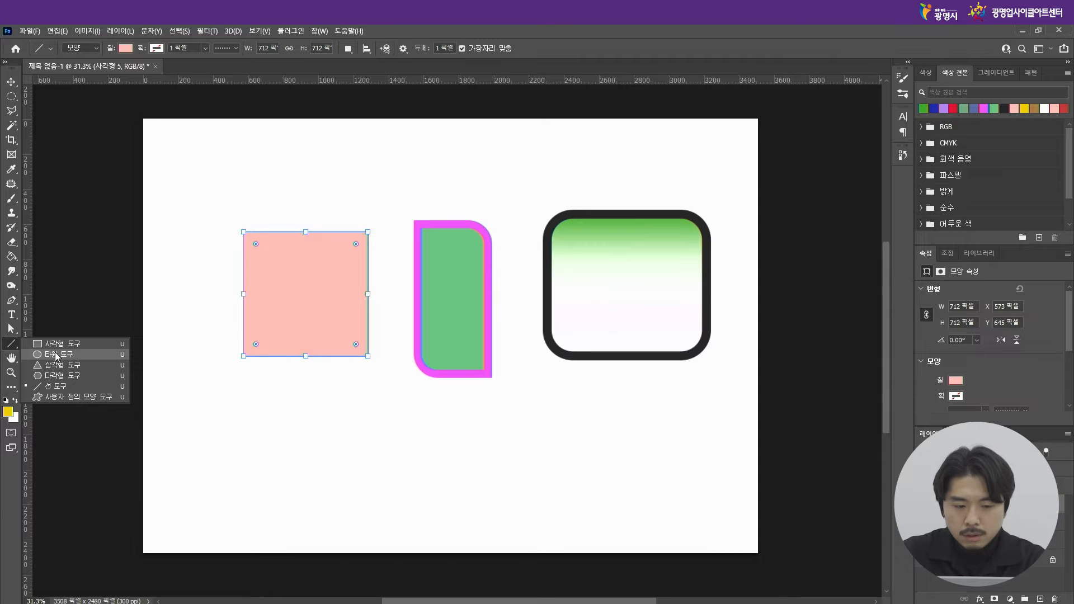
pyautogui.click(84, 348)
pyautogui.hotkey('shift', 'u')
pyautogui.rightClick(12, 343)
pyautogui.click(79, 364)
pyautogui.moveTo(260, 401); pyautogui.dragTo(395, 502)
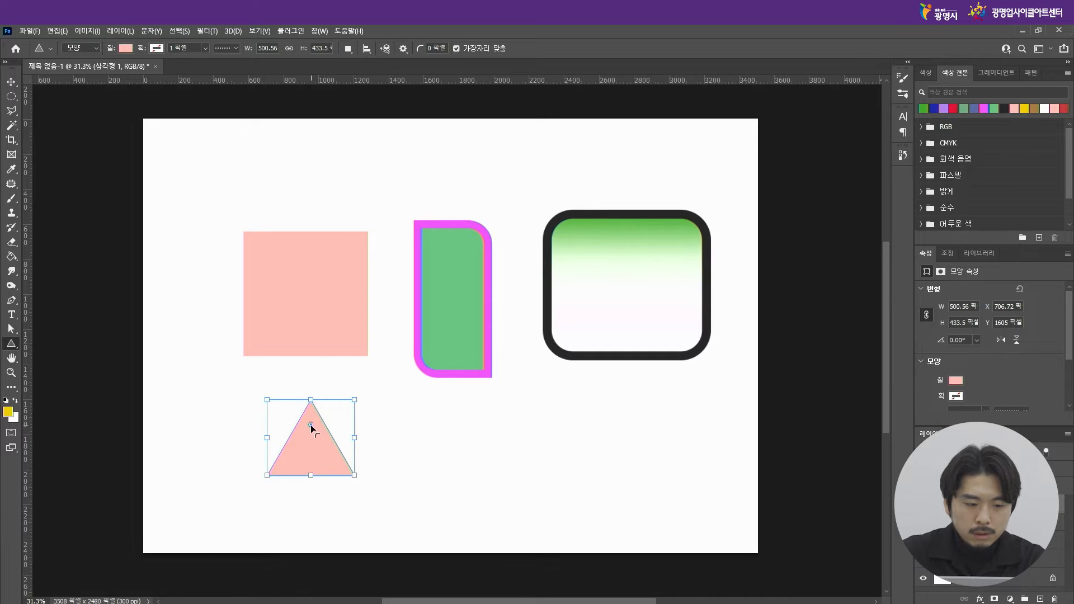
pyautogui.moveTo(311, 424); pyautogui.dragTo(313, 430)
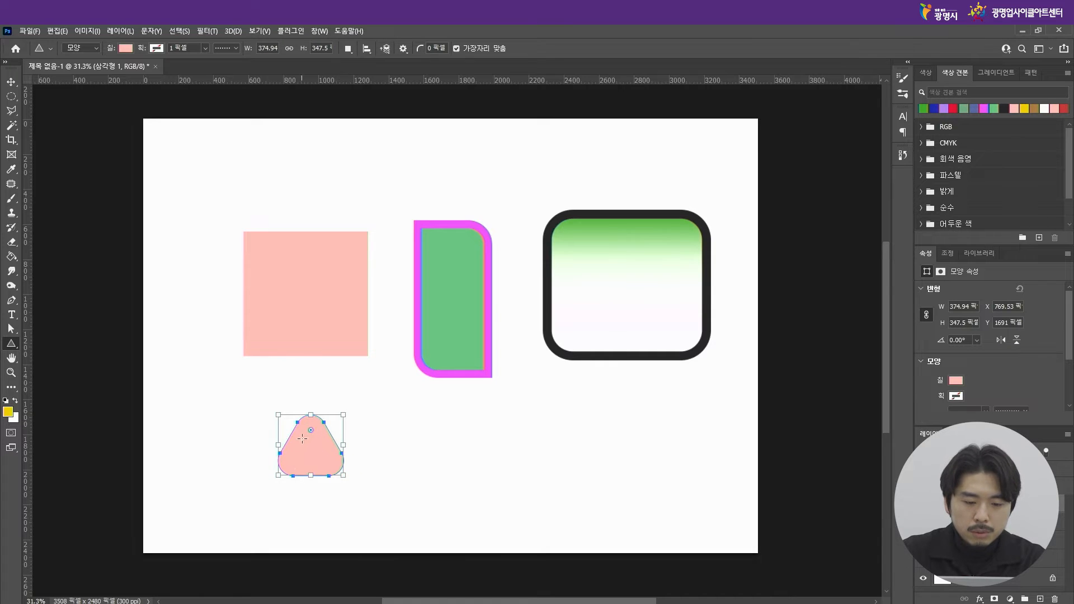
# Step: Move the triangle to the left of the pink square, and shift the green shape up and right and the pink square slightly right
pyautogui.click(11, 81)
pyautogui.moveTo(323, 459); pyautogui.dragTo(209, 307)
pyautogui.moveTo(189, 180); pyautogui.dragTo(230, 203)
pyautogui.moveTo(208, 294); pyautogui.dragTo(208, 305)
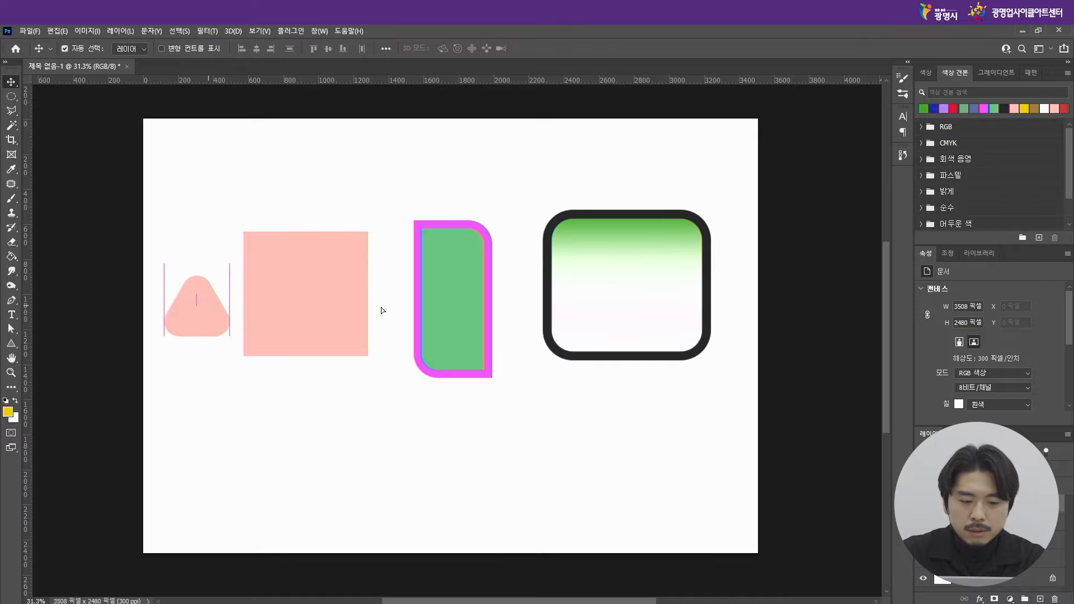
pyautogui.moveTo(471, 333); pyautogui.dragTo(480, 313)
pyautogui.moveTo(358, 328); pyautogui.dragTo(368, 327)
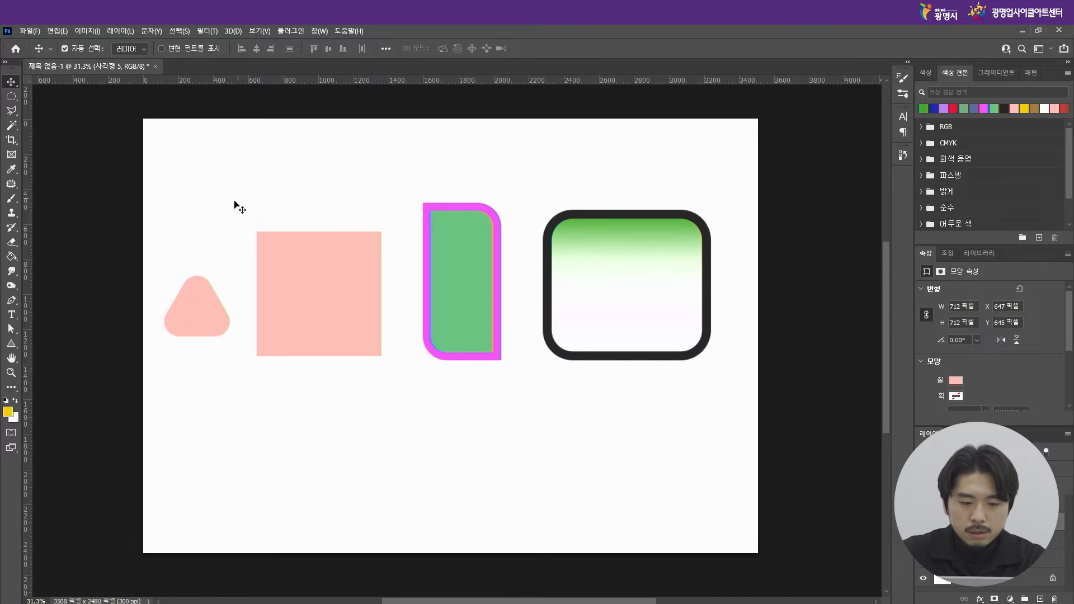
# Step: Move all four shapes together down and slightly right, and select only the triangle
pyautogui.moveTo(193, 180); pyautogui.dragTo(643, 331)
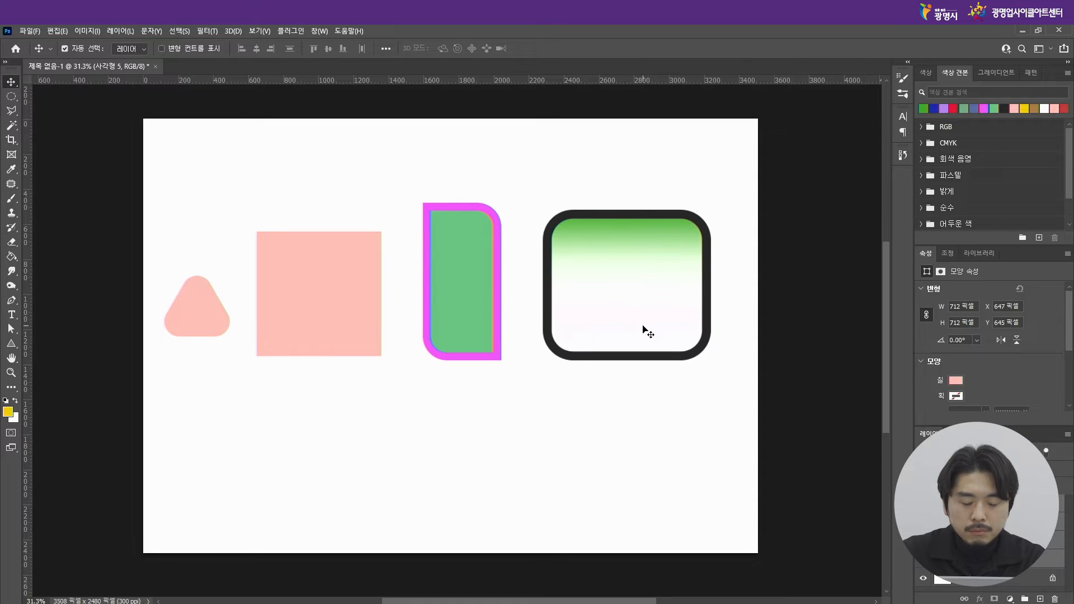
pyautogui.moveTo(468, 327); pyautogui.dragTo(480, 370)
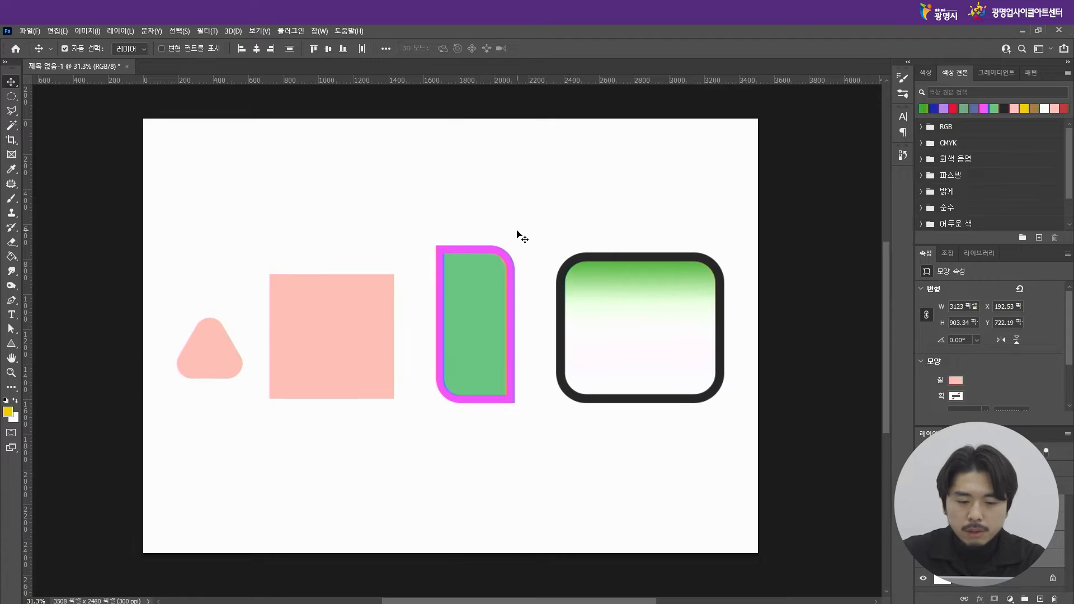
pyautogui.click(211, 359)
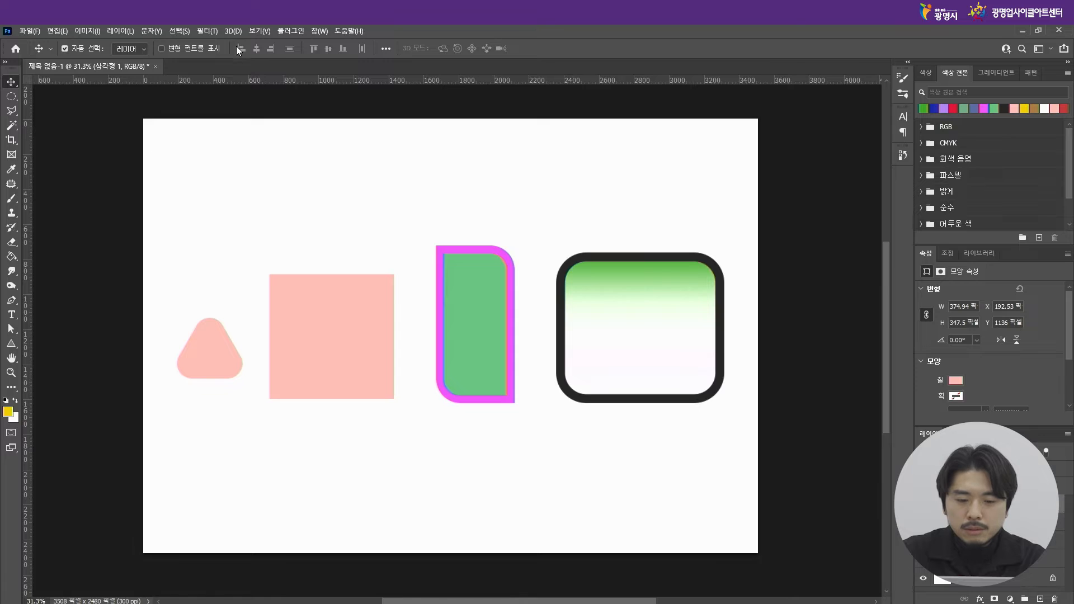
# Step: Try aligning all four shapes along their bottom edges
pyautogui.moveTo(207, 182); pyautogui.dragTo(673, 401)
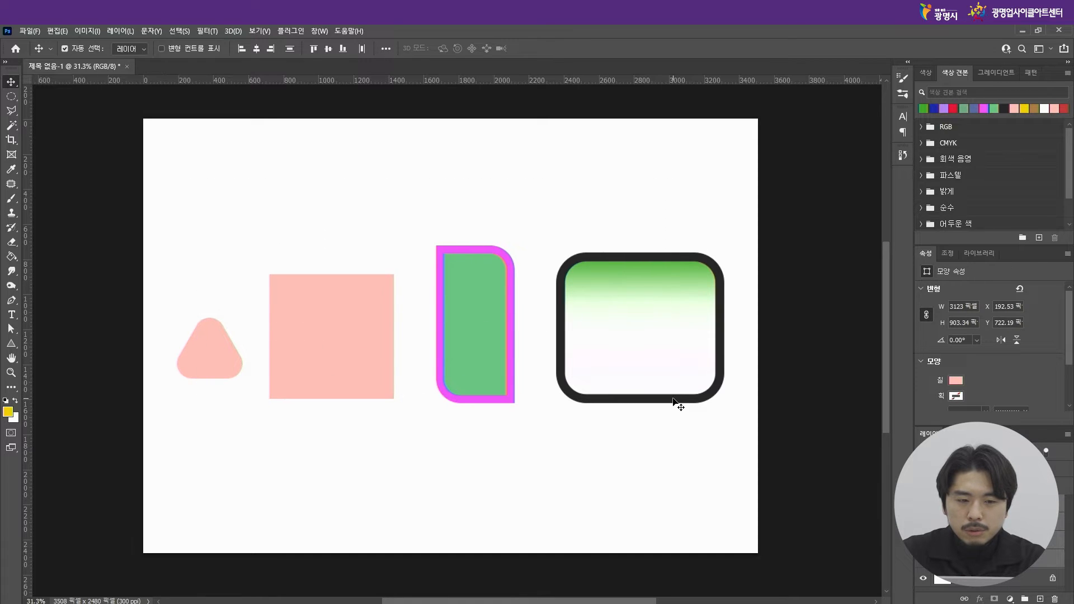
pyautogui.moveTo(190, 202); pyautogui.dragTo(648, 428)
pyautogui.click(347, 53)
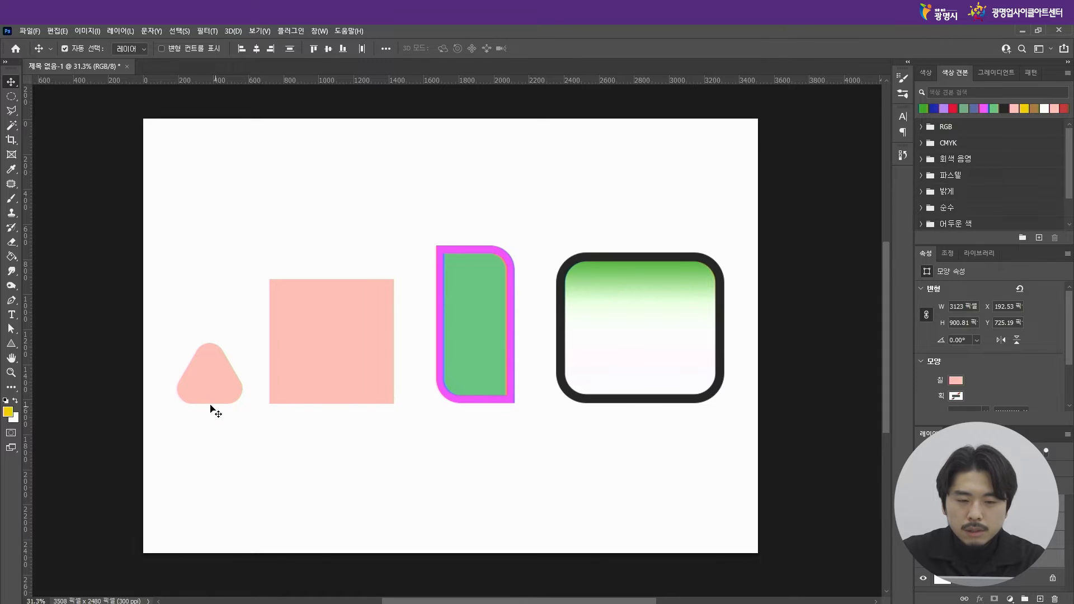
# Step: Align all four shapes along their top edges, and finish with their vertical centres aligned and nothing selected
pyautogui.moveTo(180, 205); pyautogui.dragTo(682, 446)
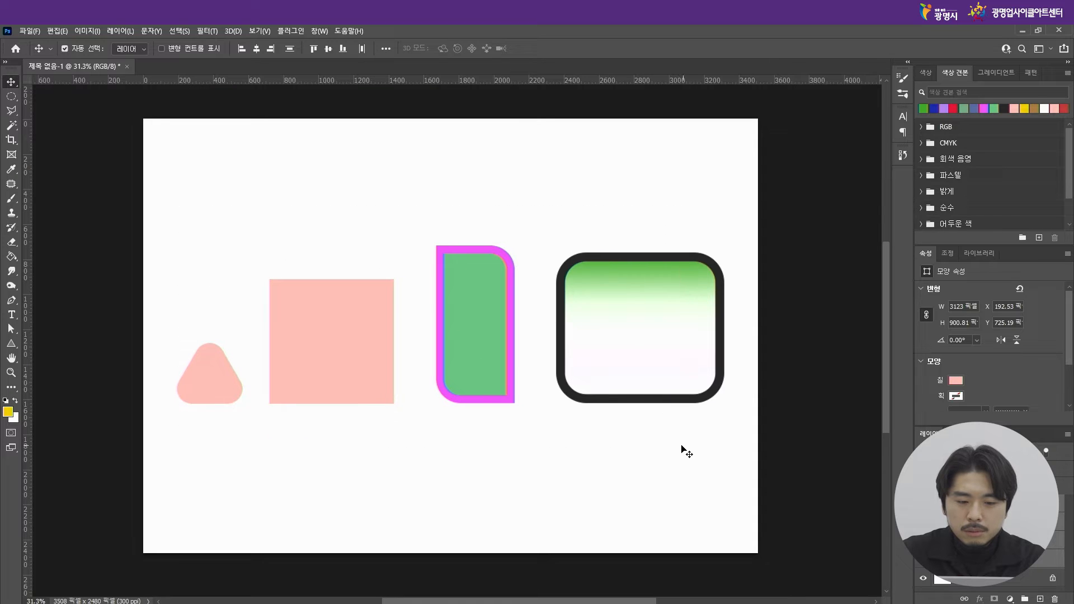
pyautogui.click(313, 48)
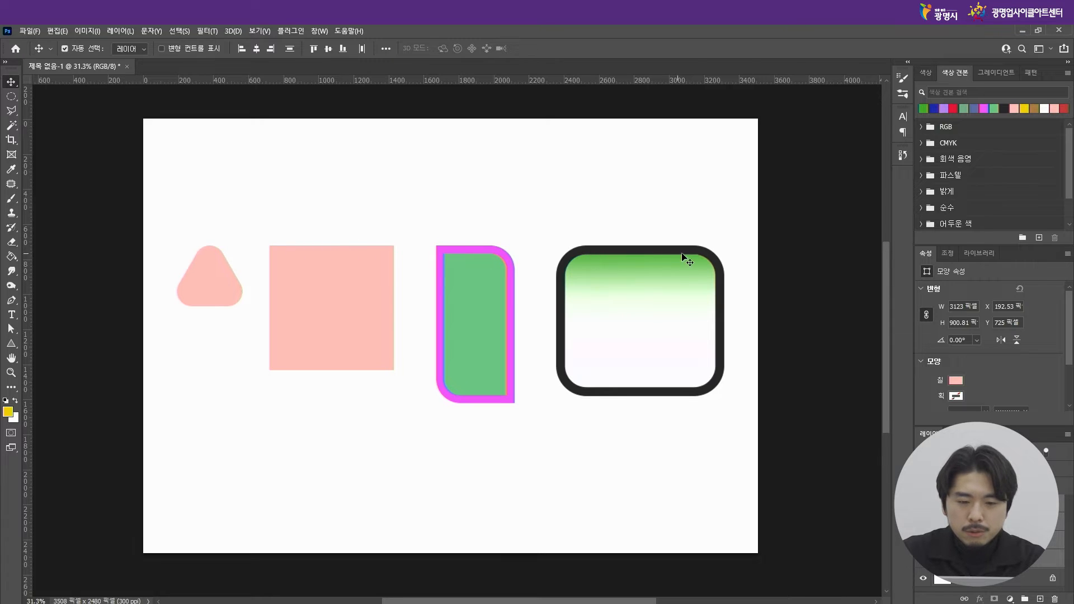
pyautogui.click(331, 48)
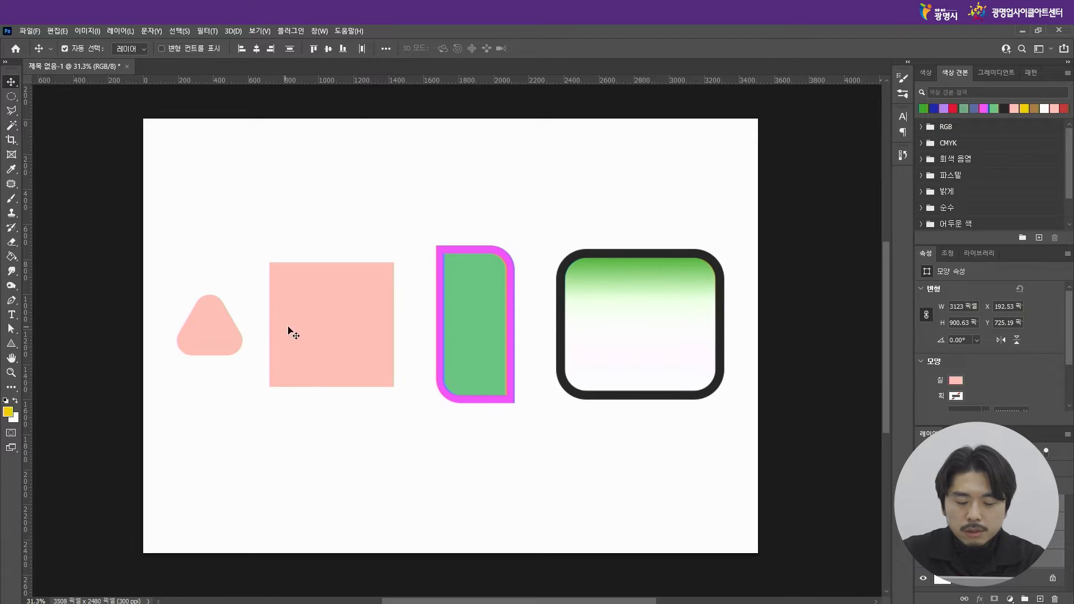
pyautogui.click(750, 327)
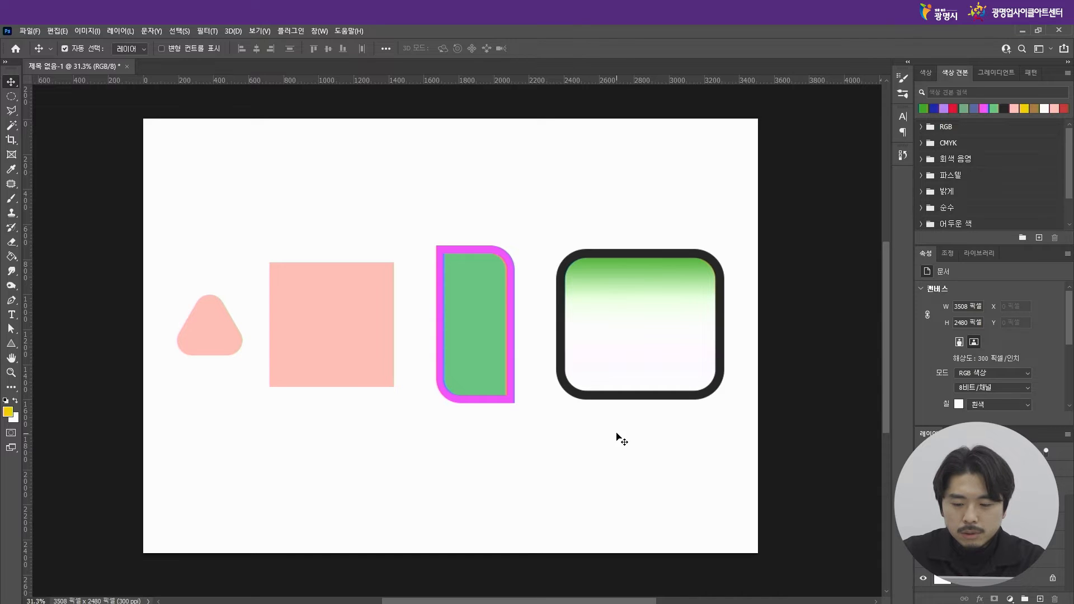
# Step: Rotate all four shapes together by 90°, scale them down, and place them as a vertical column within the canvas
pyautogui.moveTo(204, 237); pyautogui.dragTo(688, 398)
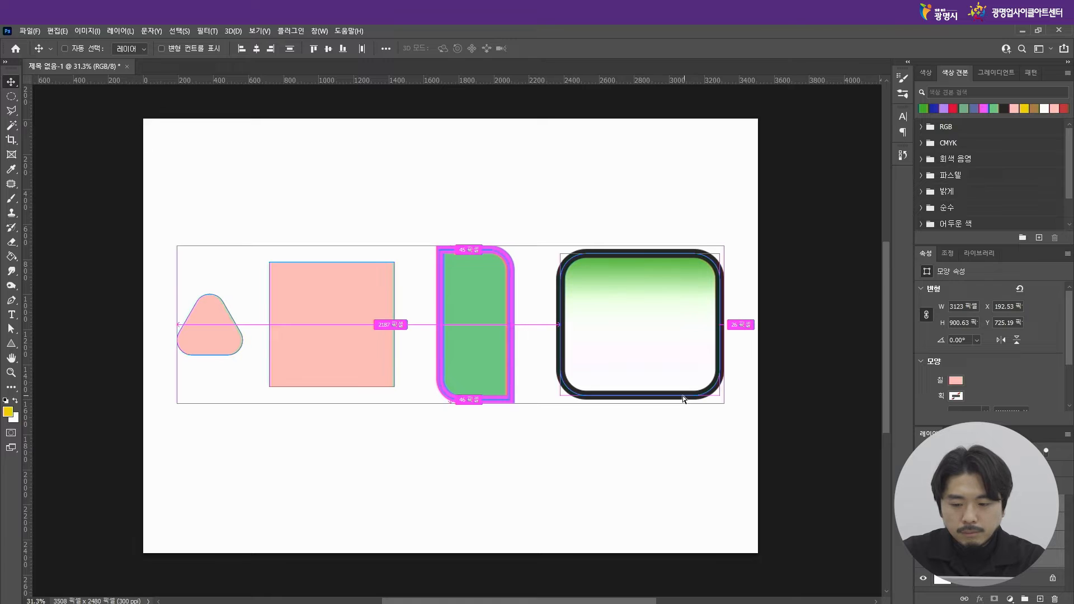
pyautogui.hotkey('ctrl', 't')
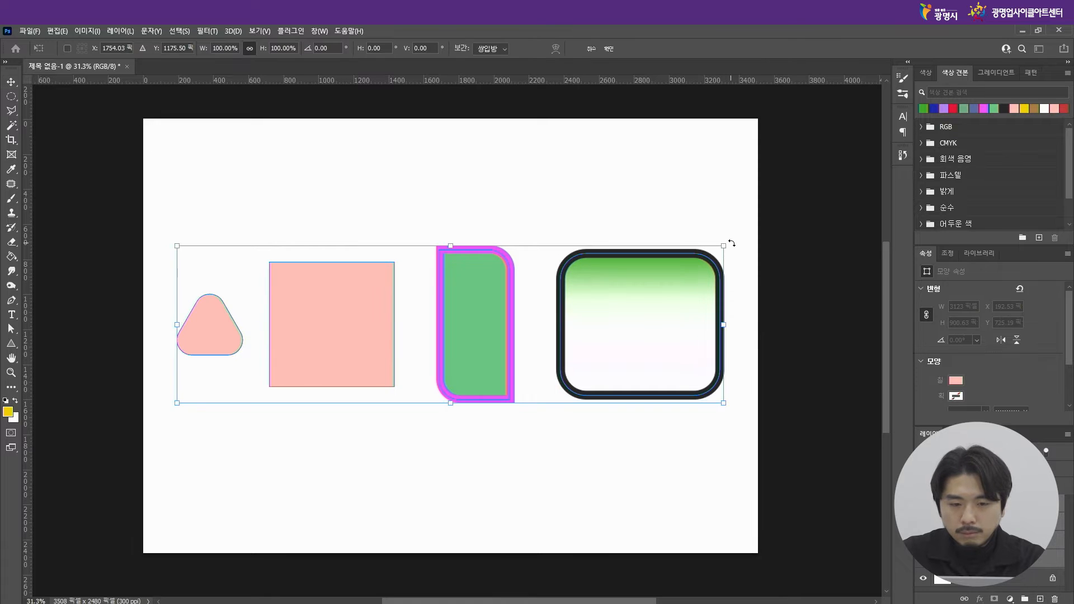
pyautogui.moveTo(735, 240); pyautogui.dragTo(501, 515)
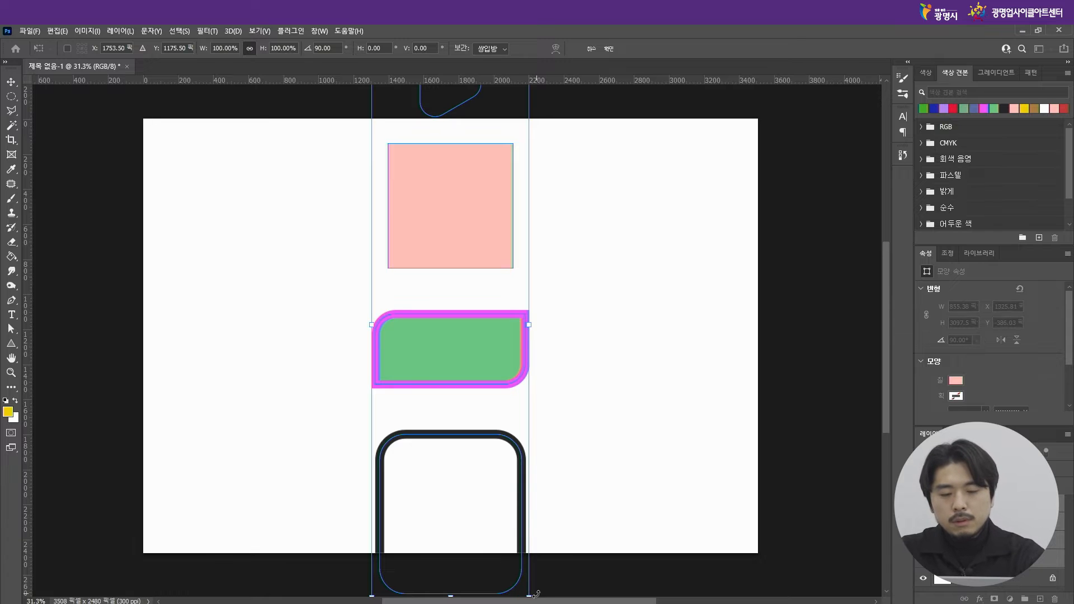
pyautogui.moveTo(531, 595); pyautogui.dragTo(460, 421)
pyautogui.moveTo(454, 276); pyautogui.dragTo(477, 368)
pyautogui.press('Return')
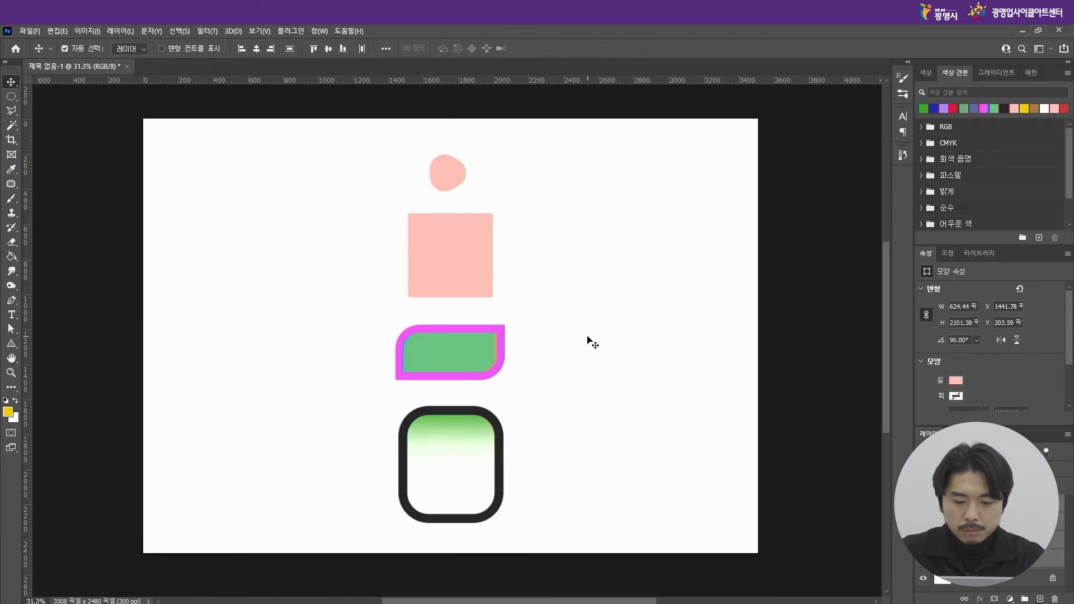
# Step: Shift the pink square right and the gradient shape left, and align all four shapes along their left edges
pyautogui.moveTo(451, 268); pyautogui.dragTo(518, 267)
pyautogui.moveTo(470, 453); pyautogui.dragTo(420, 449)
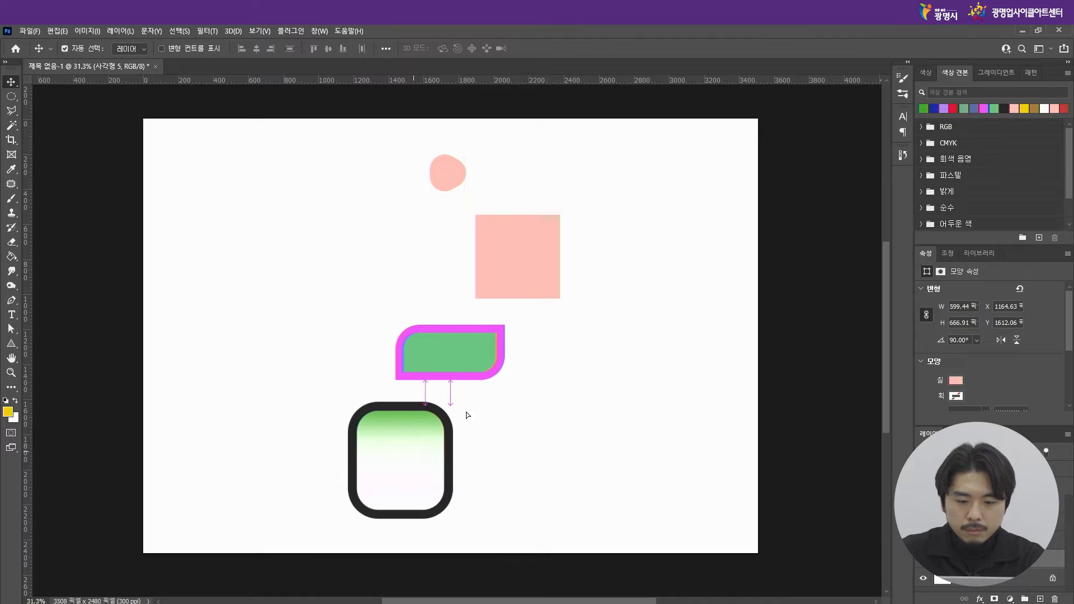
pyautogui.moveTo(613, 150); pyautogui.dragTo(350, 510)
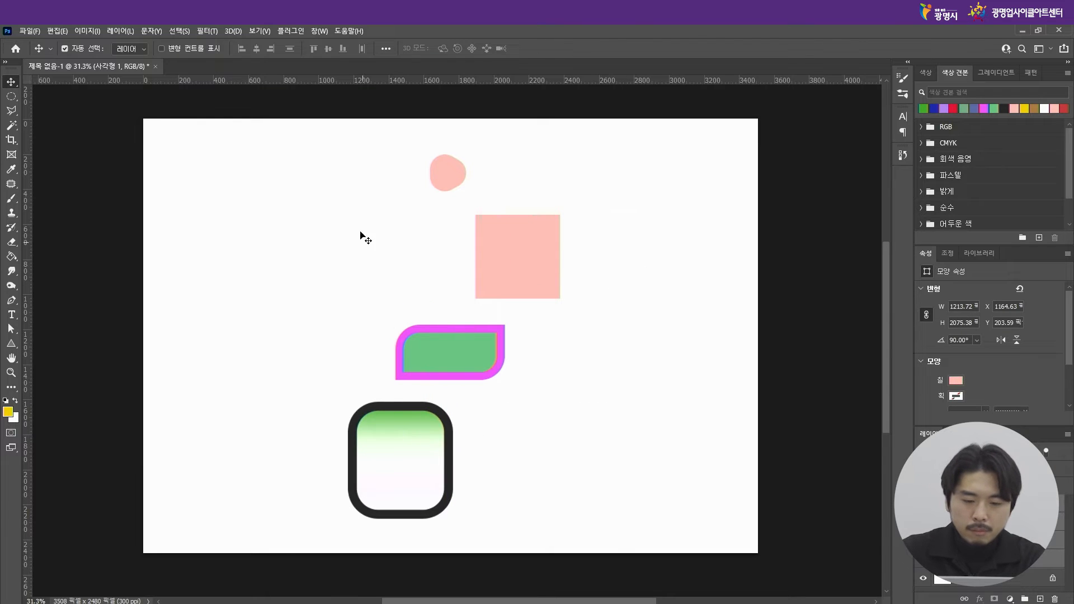
pyautogui.click(241, 53)
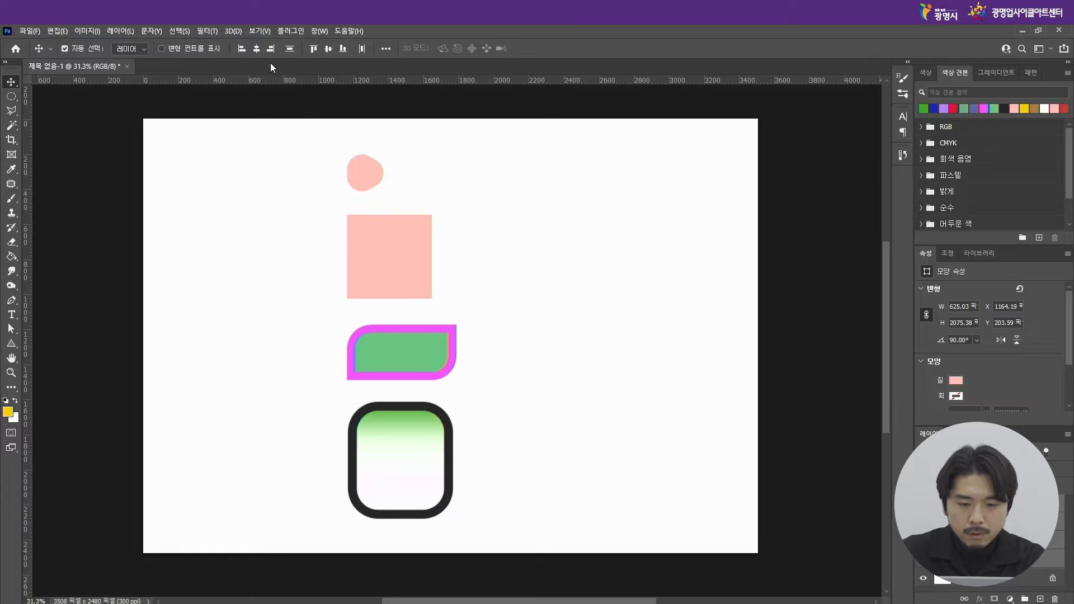
# Step: Try right-edge and horizontal-centre alignment on the four shapes, finishing with right edges aligned and nothing selected
pyautogui.click(268, 51)
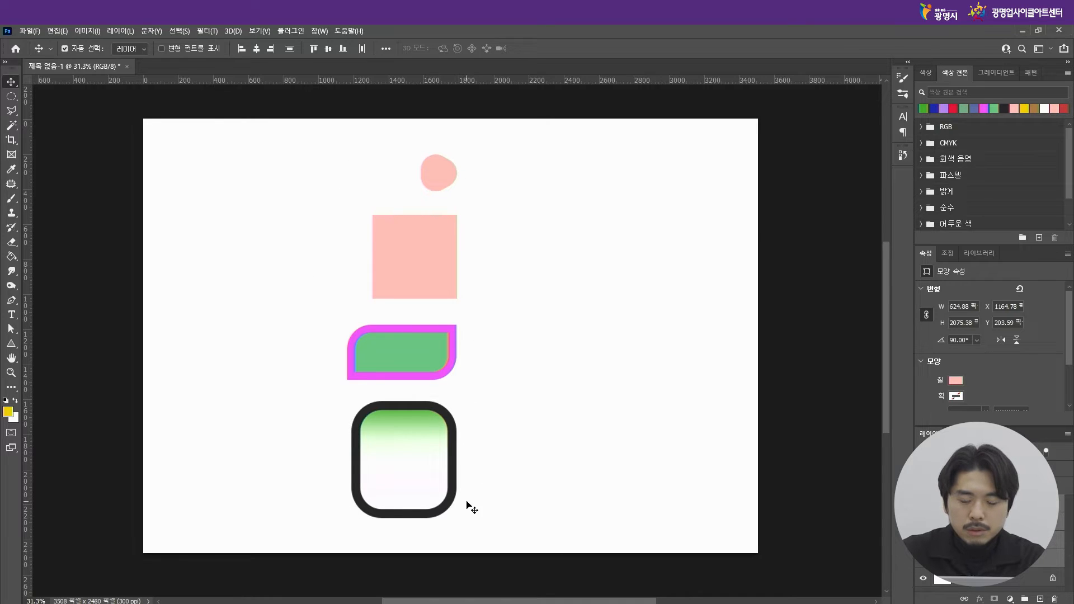
pyautogui.click(258, 49)
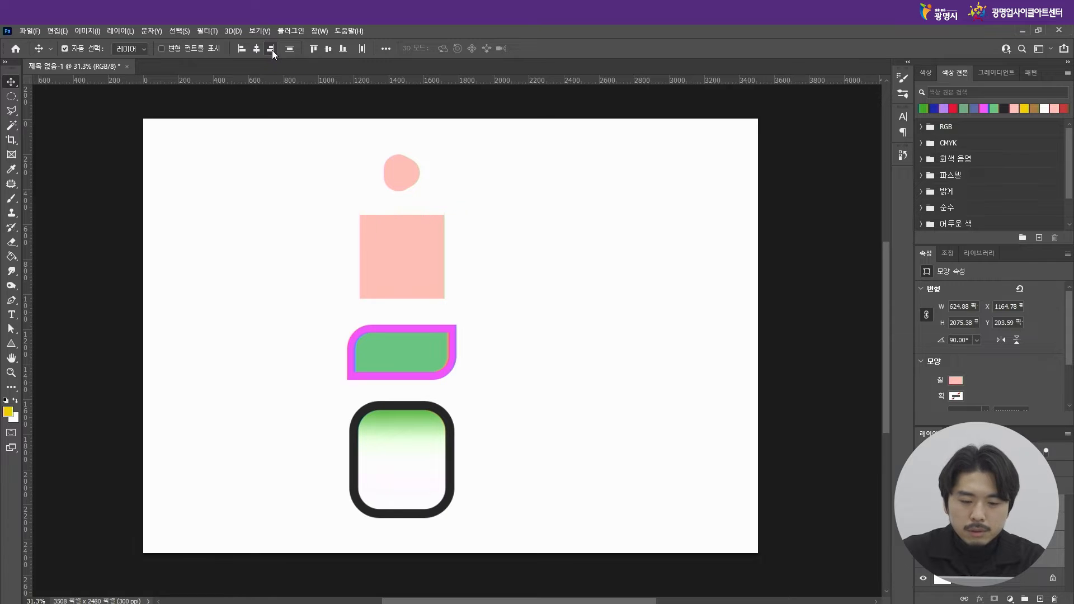
pyautogui.click(272, 49)
pyautogui.click(369, 162)
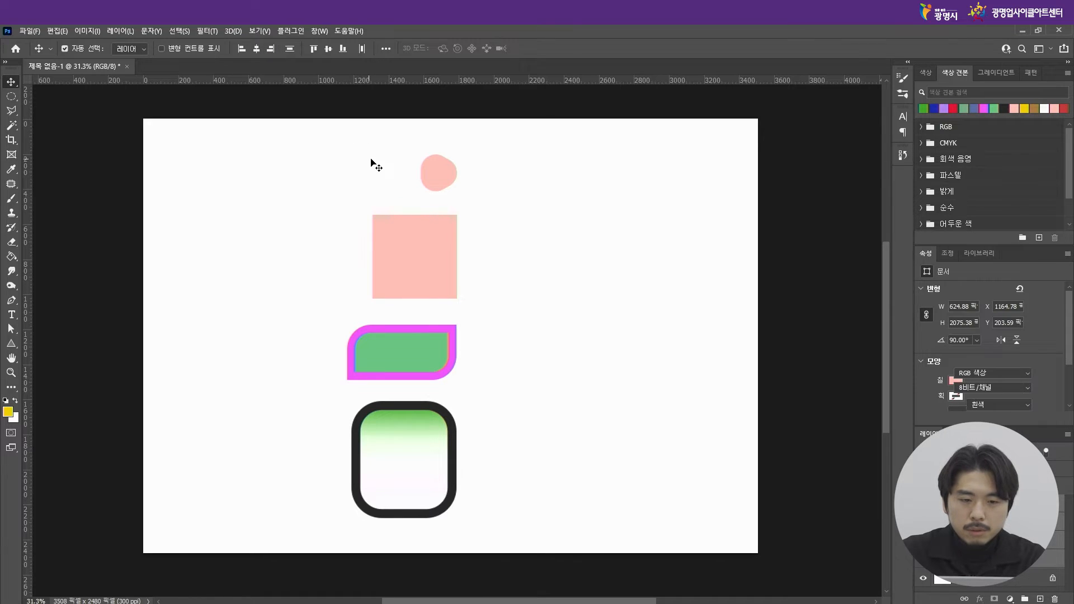
# Step: Rotate only the green shape with the magenta outline by -90° so it stands upright
pyautogui.moveTo(510, 162); pyautogui.dragTo(458, 264)
pyautogui.click(434, 353)
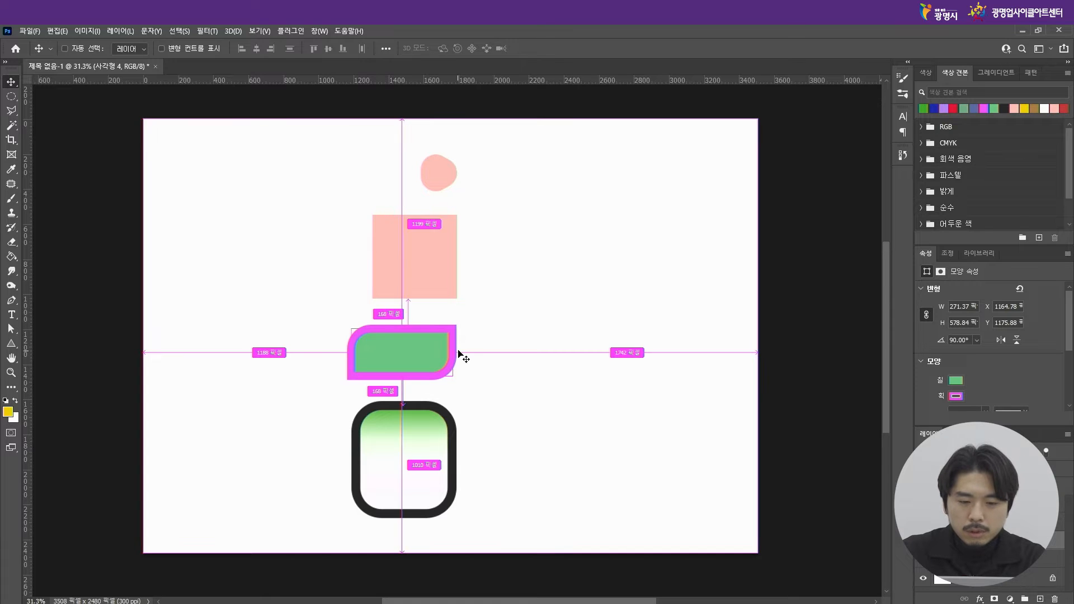
pyautogui.hotkey('ctrl', 't')
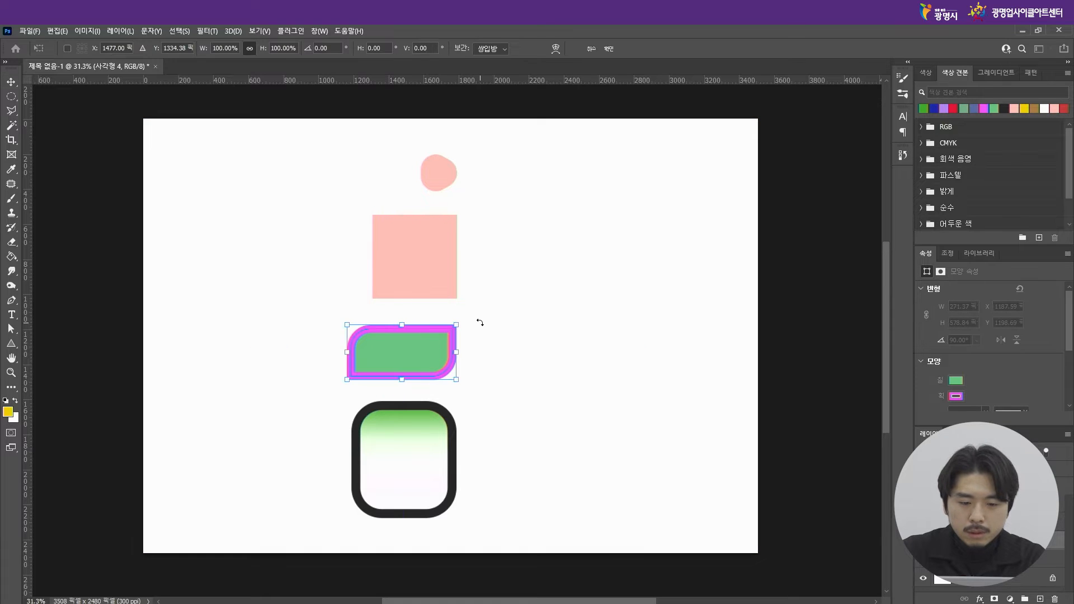
pyautogui.moveTo(478, 318); pyautogui.dragTo(430, 433)
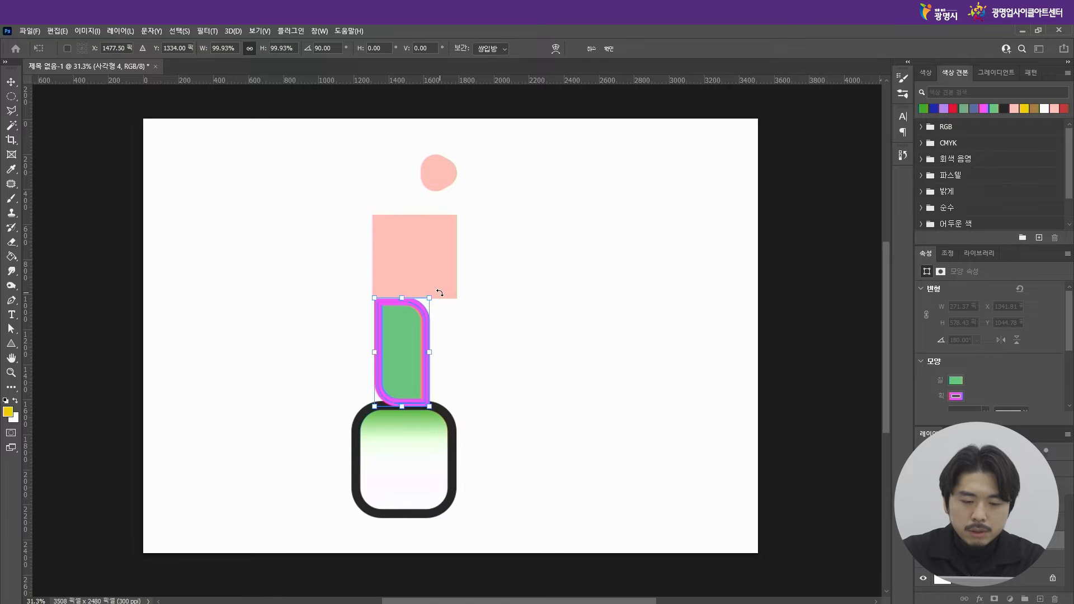
pyautogui.moveTo(453, 307); pyautogui.dragTo(419, 407)
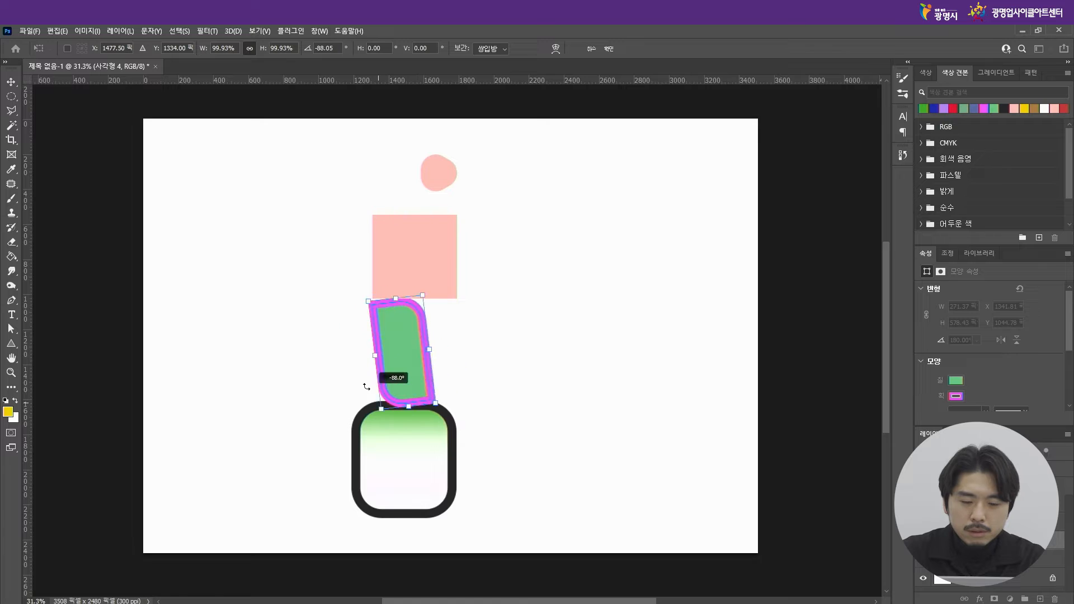
pyautogui.moveTo(454, 339); pyautogui.dragTo(422, 295)
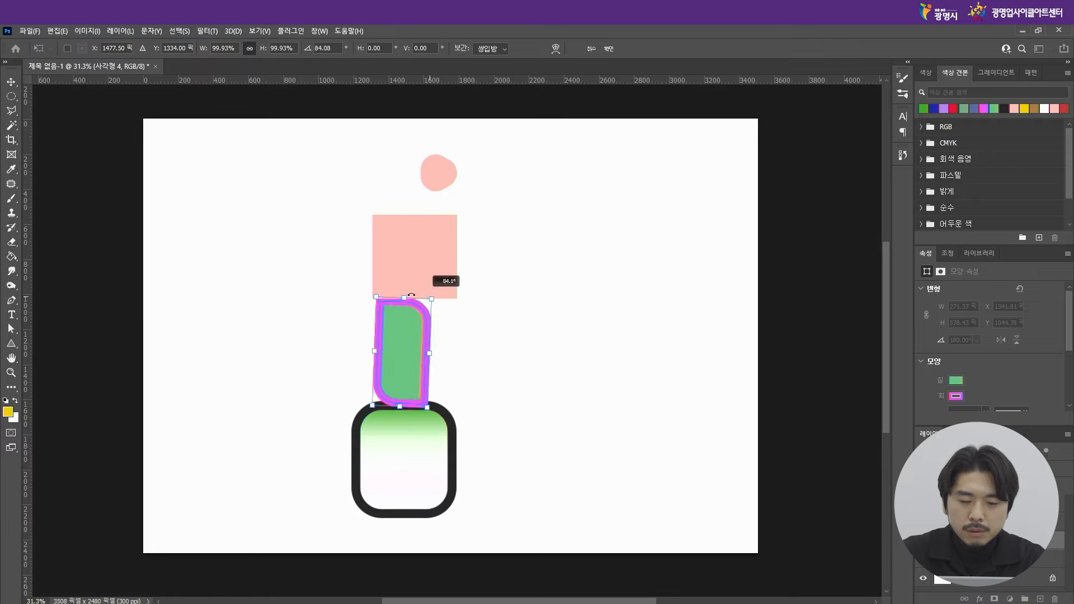
pyautogui.moveTo(366, 372); pyautogui.dragTo(376, 403)
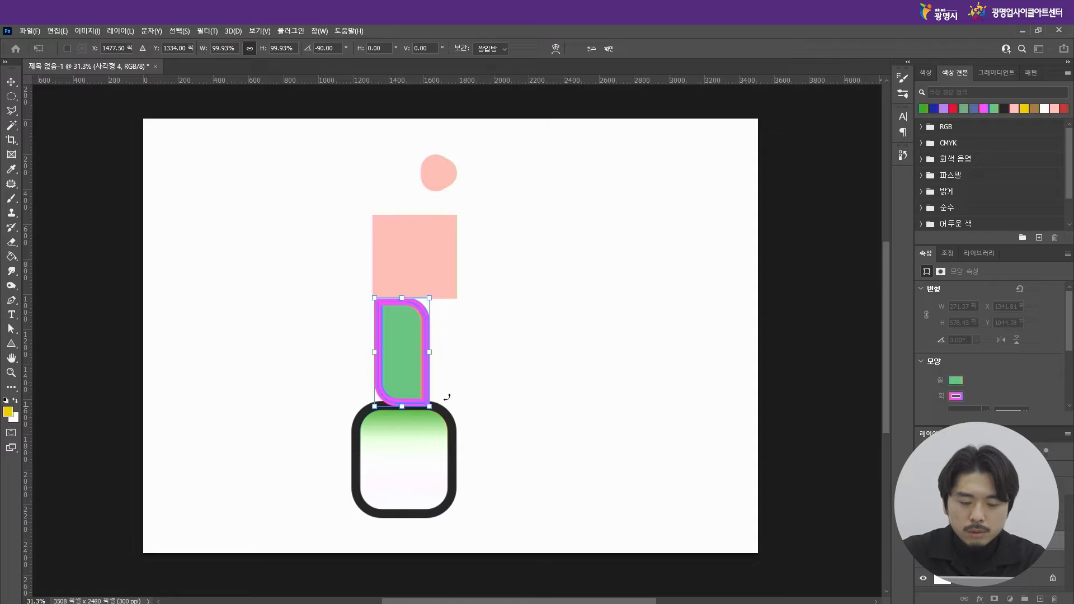
pyautogui.press('Return')
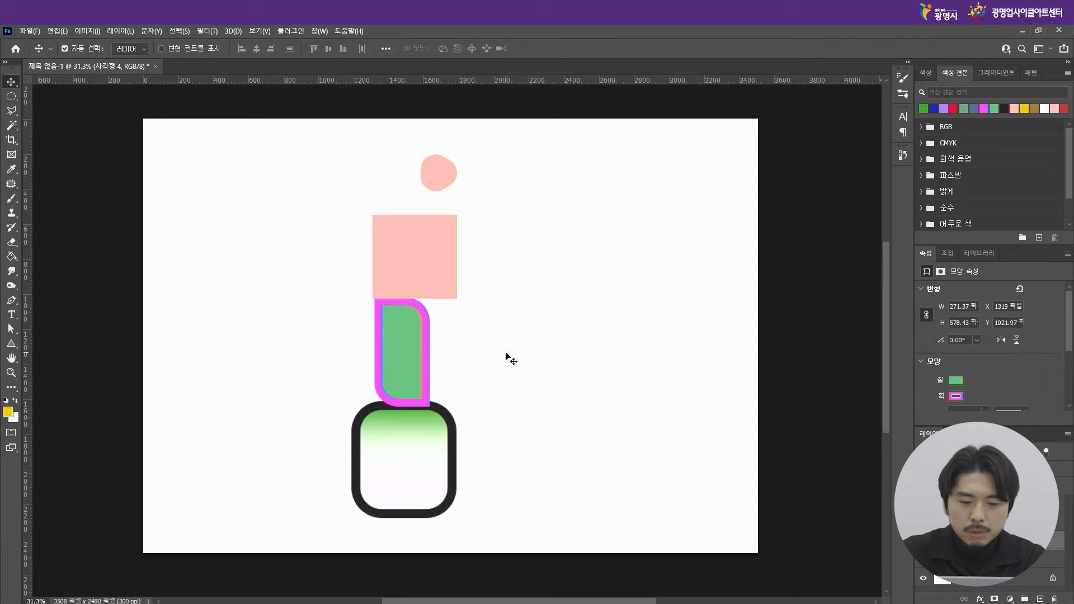
# Step: Move the green shape to the right of the pink square, and rotate all four shapes together half a turn
pyautogui.click(506, 357)
pyautogui.moveTo(401, 357); pyautogui.dragTo(552, 281)
pyautogui.moveTo(304, 175); pyautogui.dragTo(627, 421)
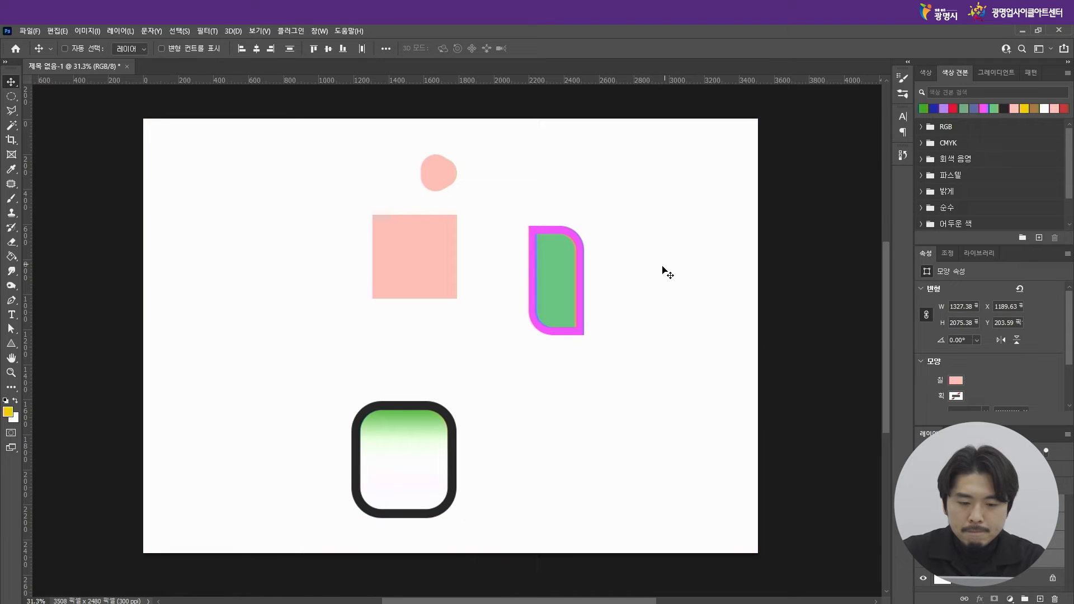
pyautogui.hotkey('ctrl', 't')
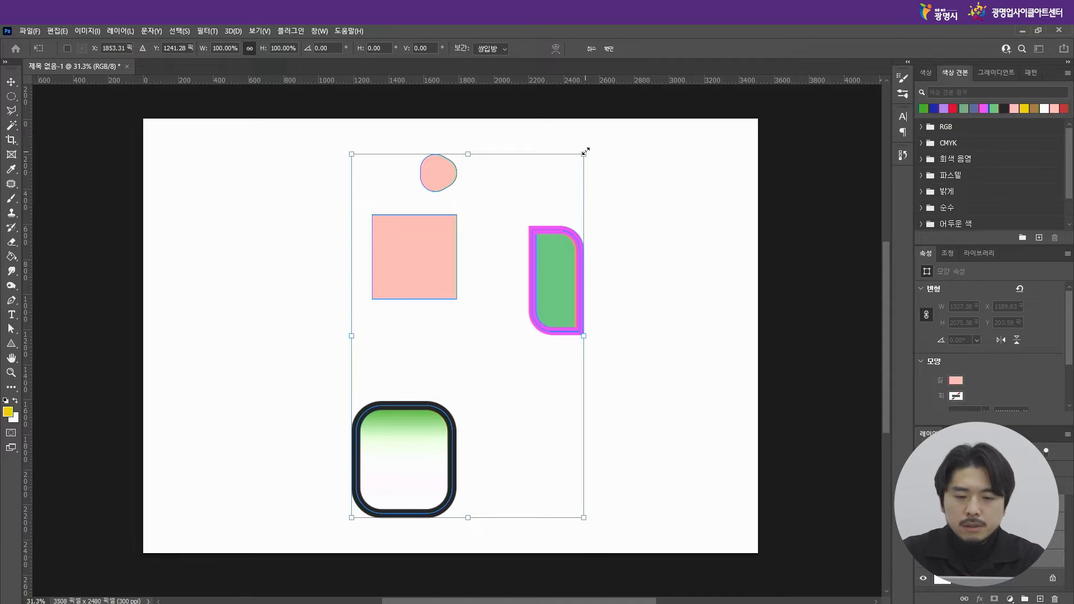
pyautogui.moveTo(599, 143); pyautogui.dragTo(386, 444)
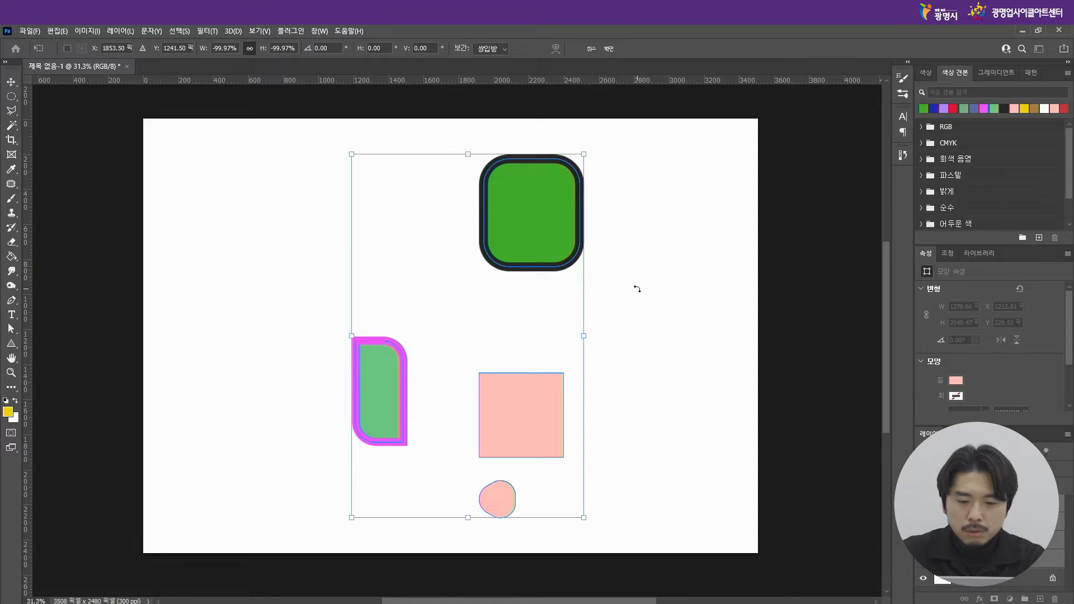
pyautogui.press('Return')
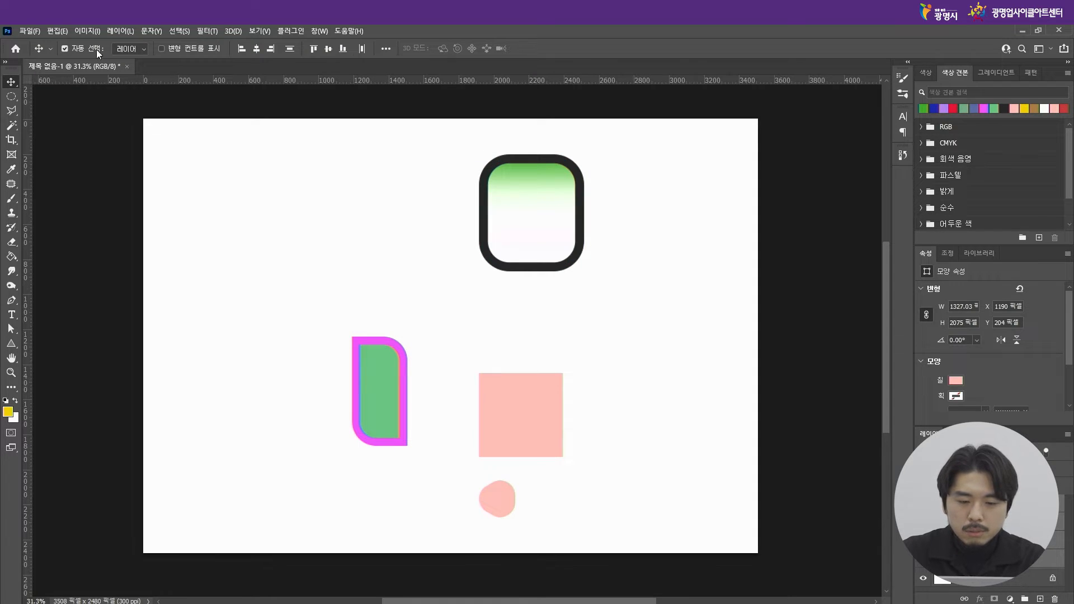
# Step: Move all four shapes together across the canvas, finishing near its left side, and deselect them
pyautogui.moveTo(479, 199); pyautogui.dragTo(364, 192)
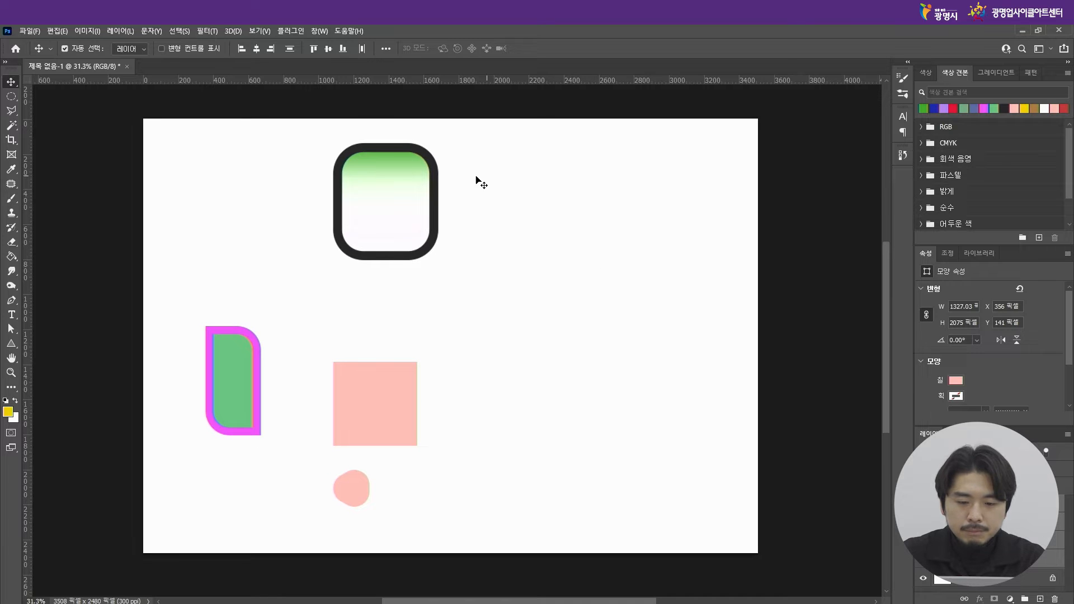
pyautogui.moveTo(414, 177); pyautogui.dragTo(683, 176)
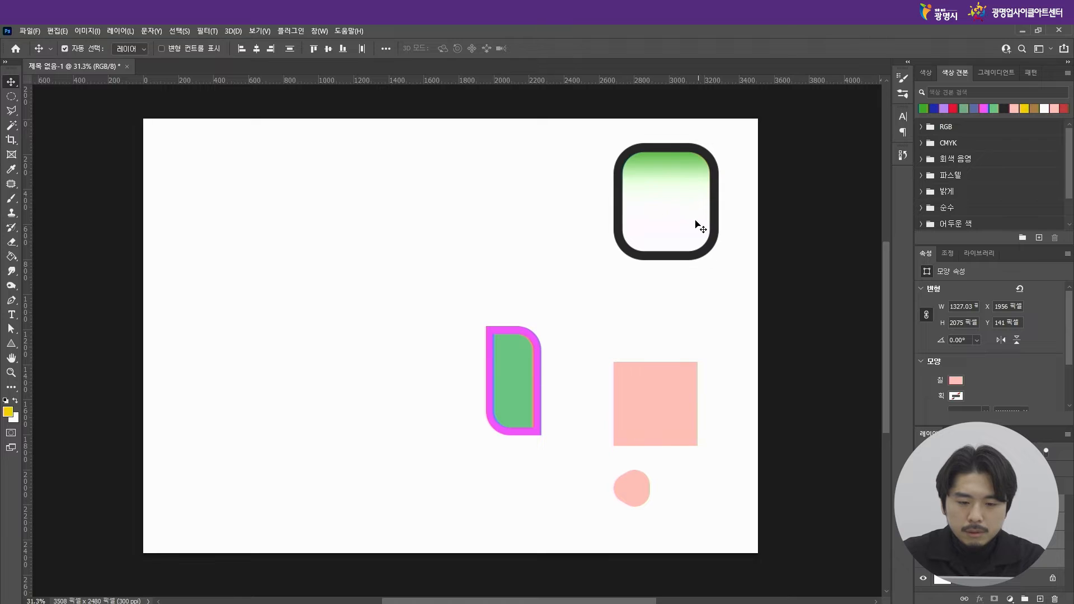
pyautogui.moveTo(661, 212); pyautogui.dragTo(352, 190)
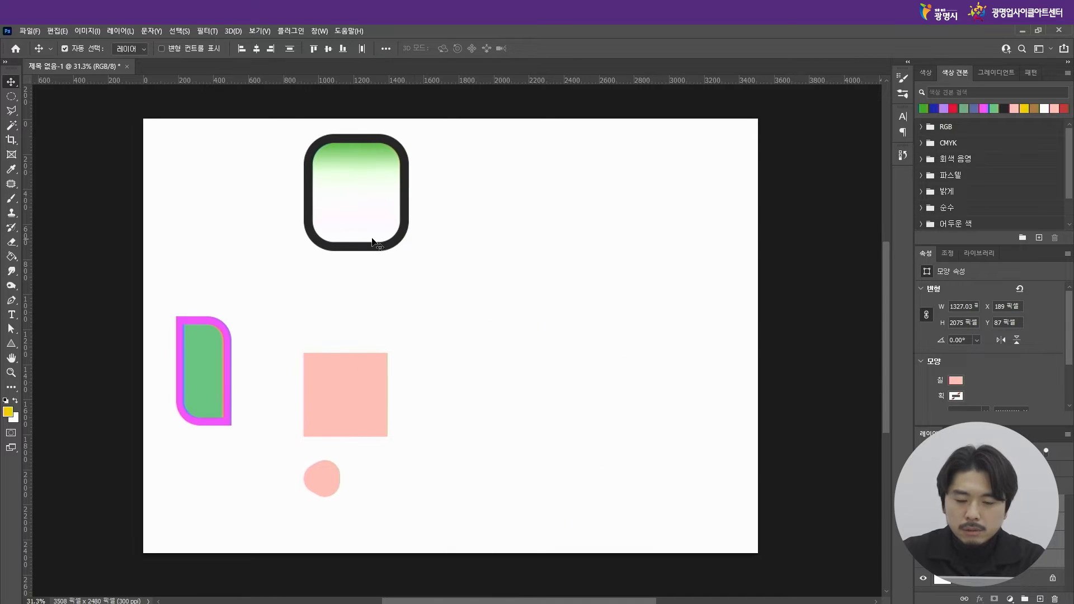
pyautogui.click(592, 208)
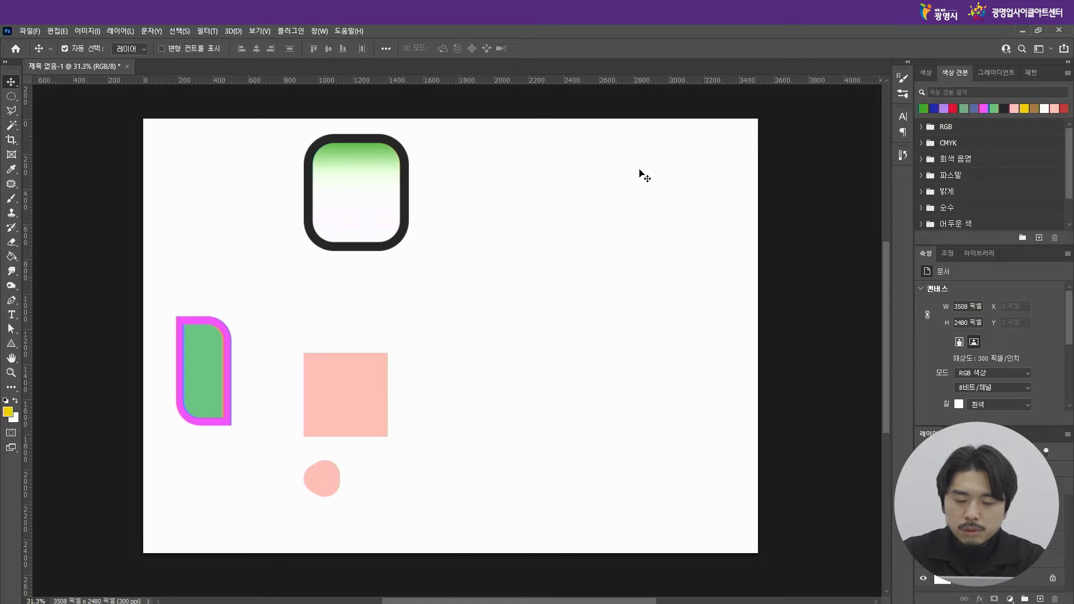
# Step: Move only the gradient shape down and left, and shift all four shapes up together
pyautogui.click(368, 169)
pyautogui.moveTo(367, 170); pyautogui.dragTo(315, 252)
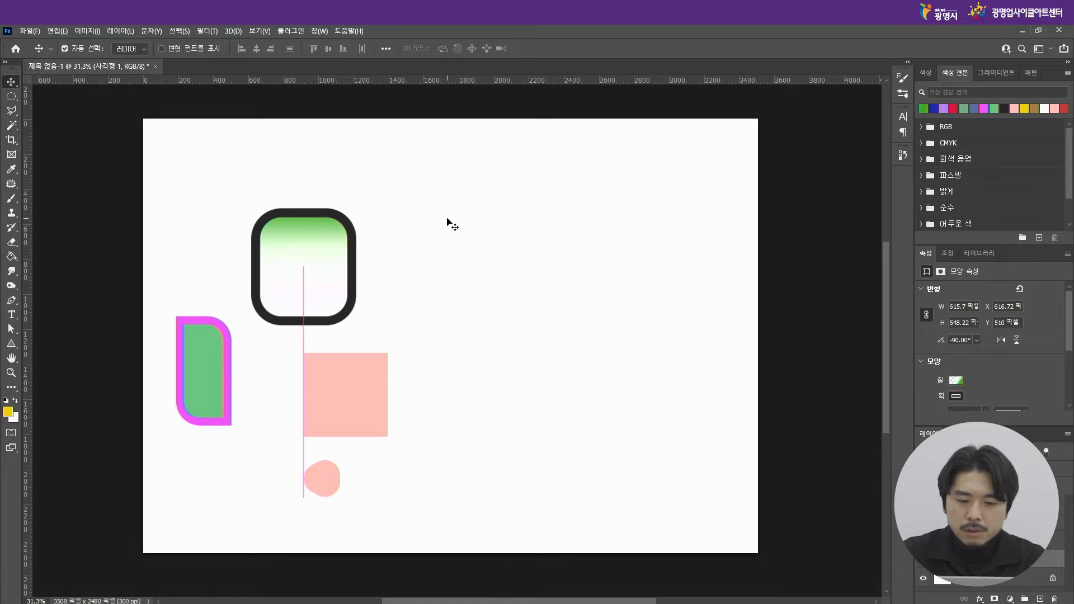
pyautogui.moveTo(454, 195); pyautogui.dragTo(213, 489)
pyautogui.moveTo(304, 242); pyautogui.dragTo(296, 193)
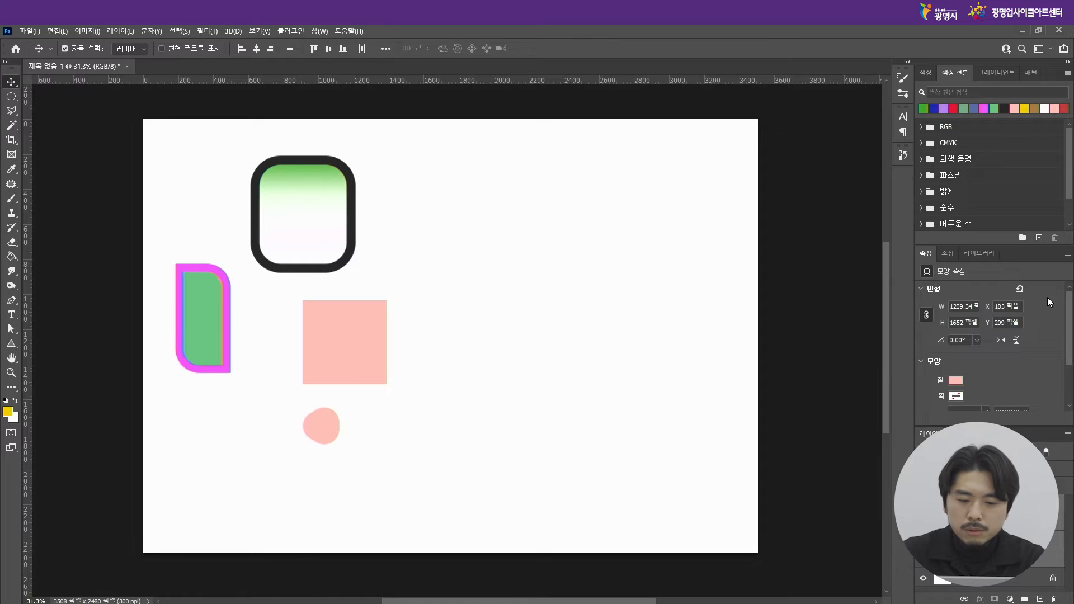
# Step: Draw a pink rectangle about 802 × 561 px to the right of the gradient shape
pyautogui.scroll(-3, 1073, 324)
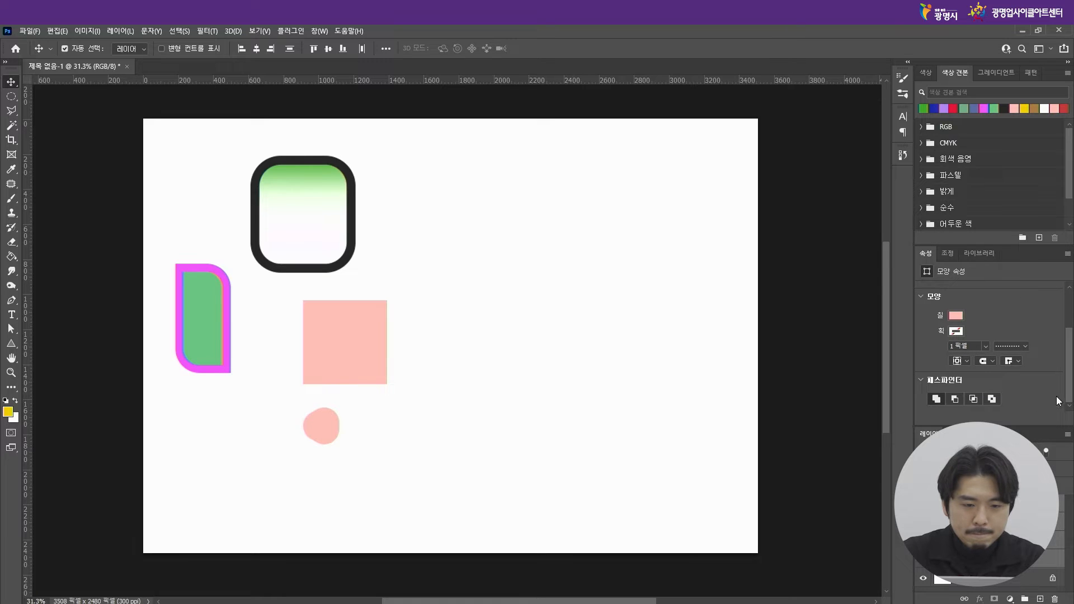
pyautogui.click(11, 343)
pyautogui.click(56, 343)
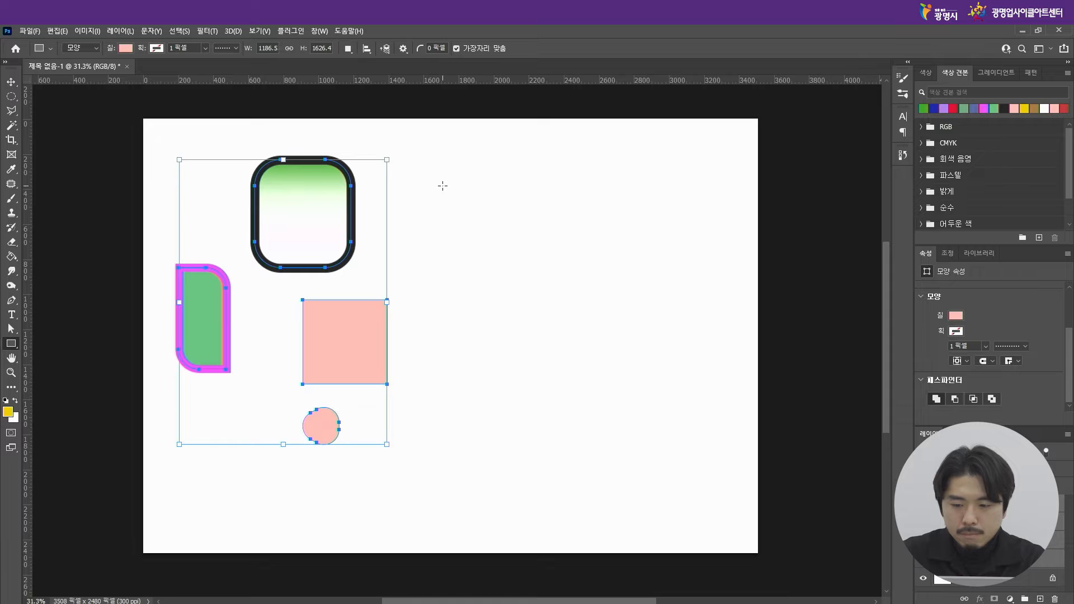
pyautogui.moveTo(438, 169); pyautogui.dragTo(579, 267)
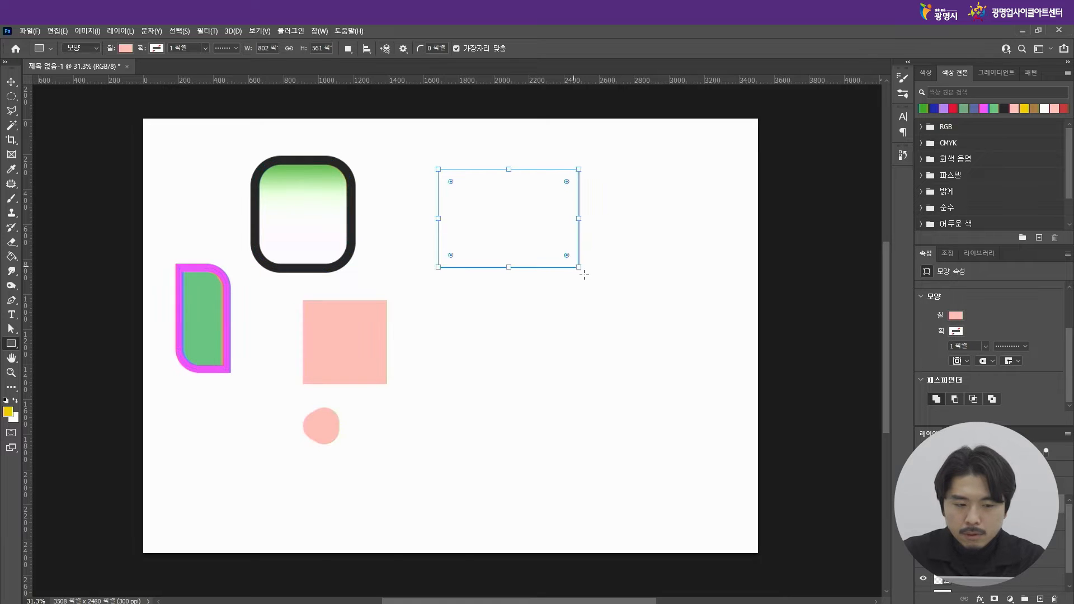
# Step: Set up an exact-size rectangle 300 px wide and 600 px high, placed to the right of the large pink rectangle
pyautogui.click(669, 274)
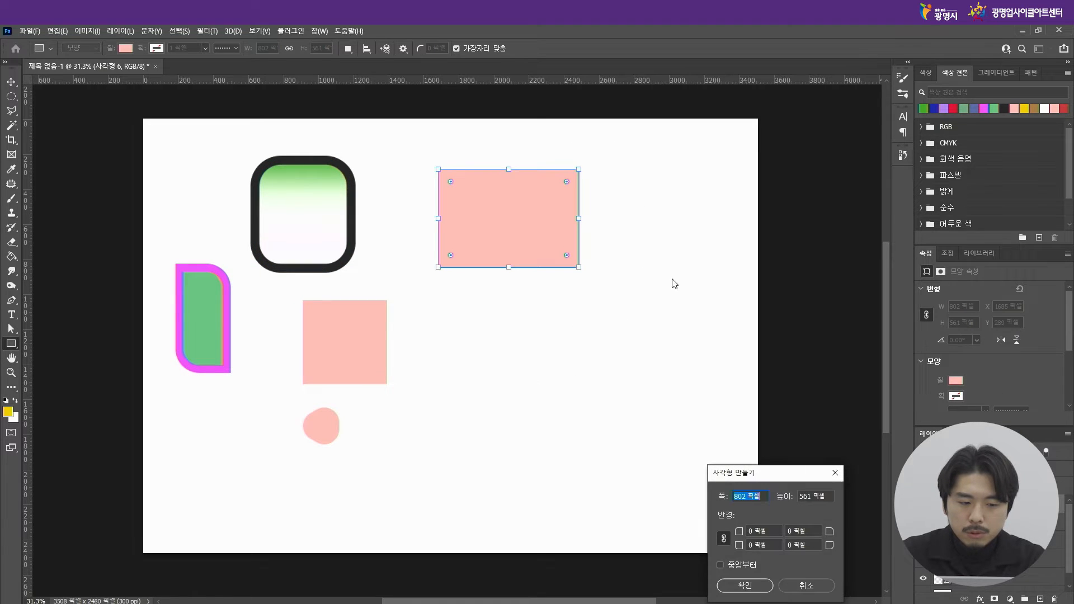
pyautogui.moveTo(771, 474); pyautogui.dragTo(681, 170)
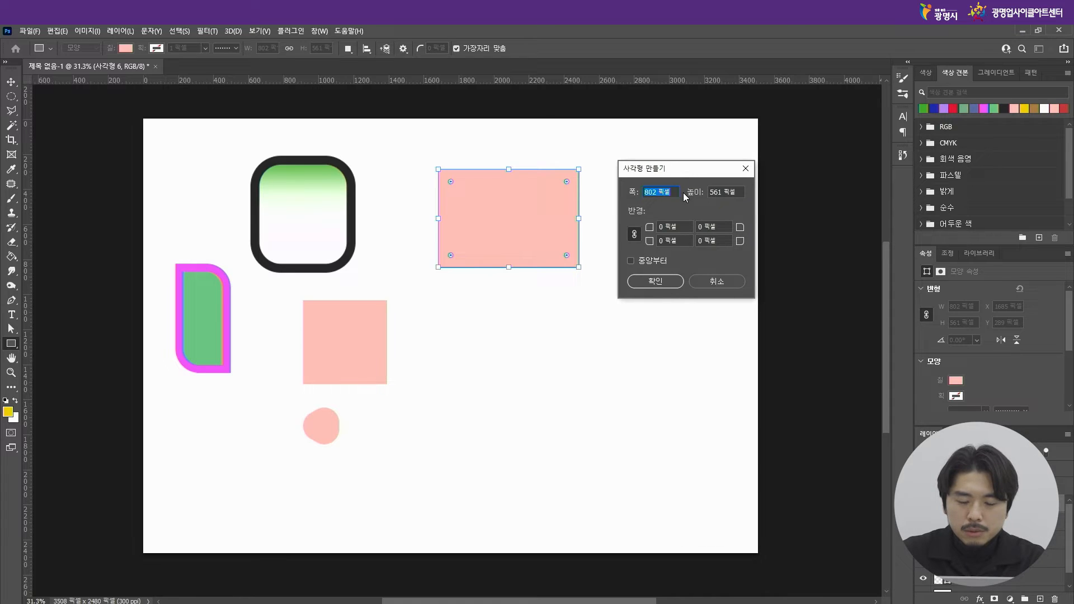
pyautogui.write('300600')
pyautogui.press('BackSpace')
pyautogui.press('BackSpace')
pyautogui.press('BackSpace')
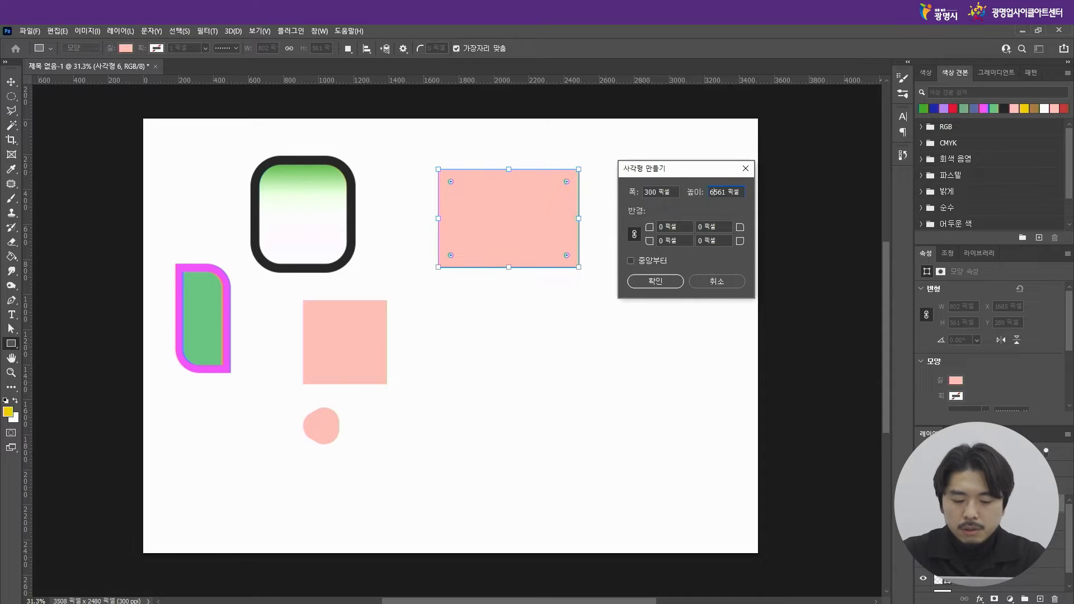
pyautogui.press('BackSpace')
pyautogui.press('BackSpace')
pyautogui.press('BackSpace')
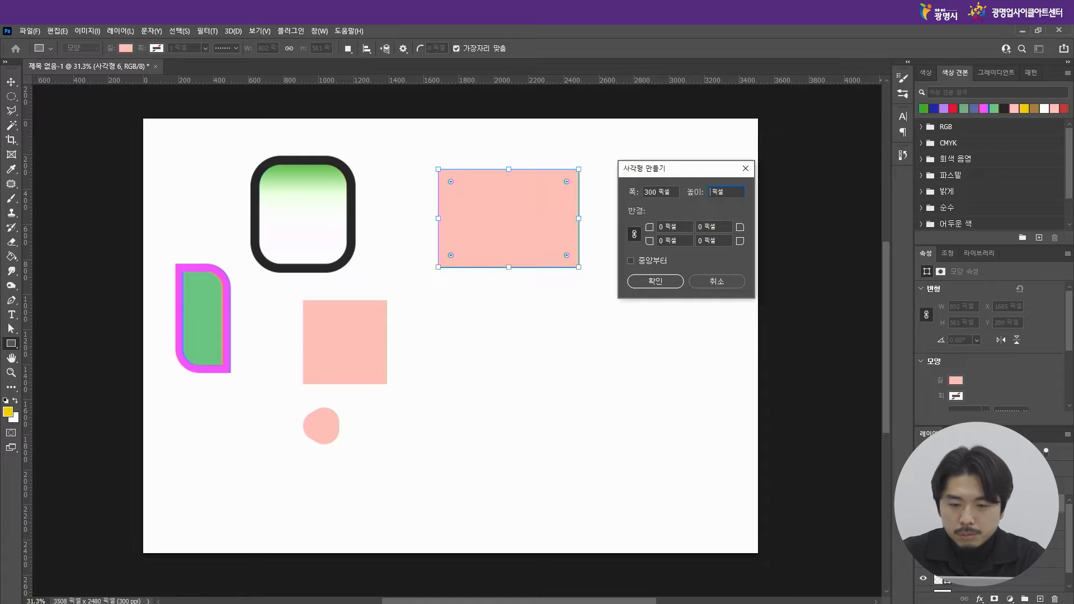
pyautogui.write('600')
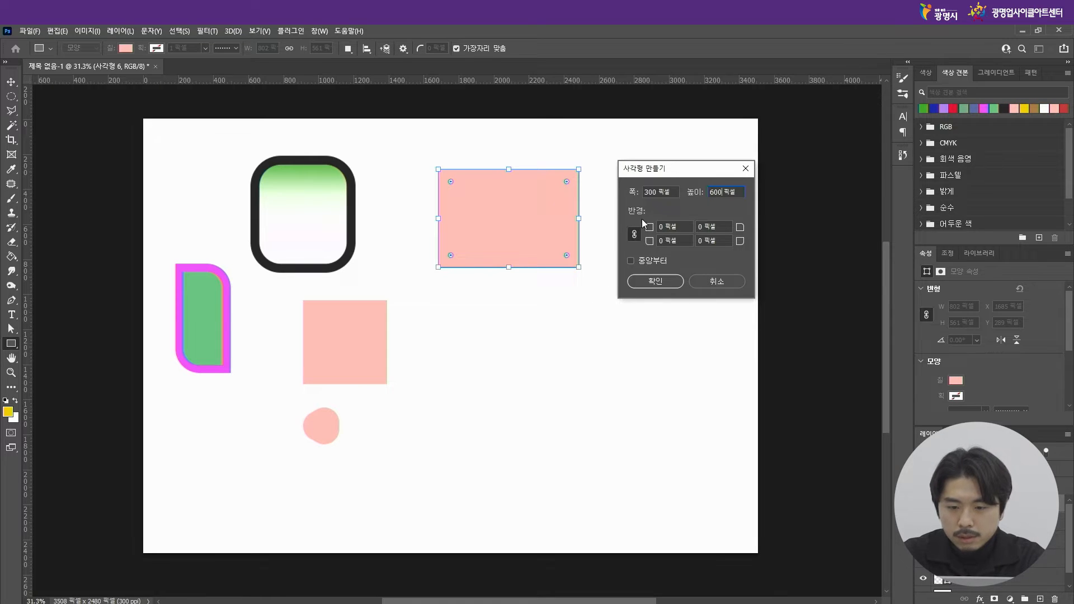
# Step: Give all four corners a 100 px radius and create the rectangle
pyautogui.moveTo(681, 227); pyautogui.dragTo(645, 229)
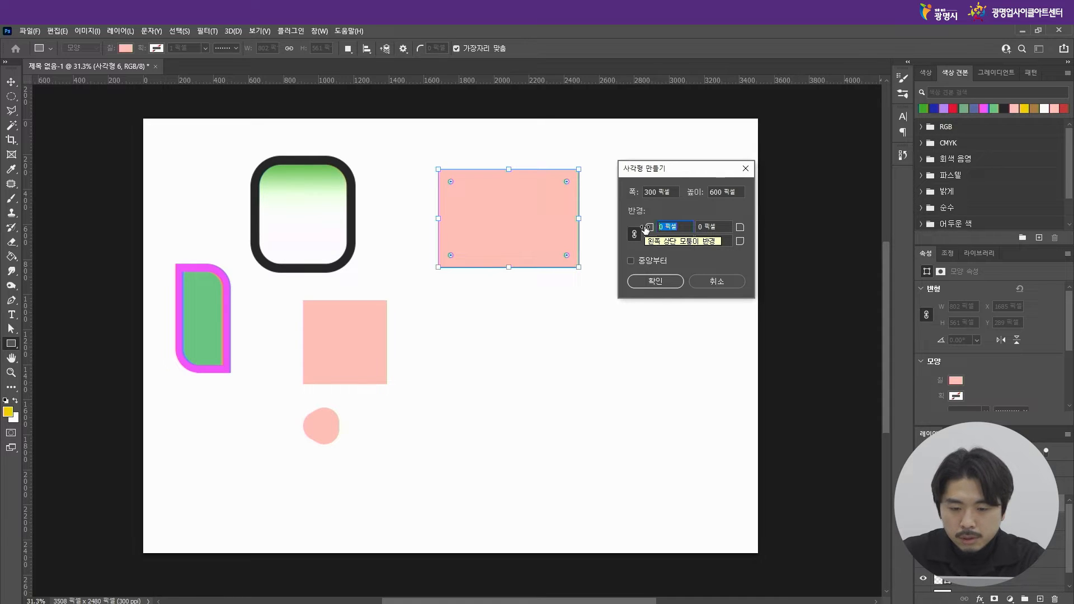
pyautogui.write('100')
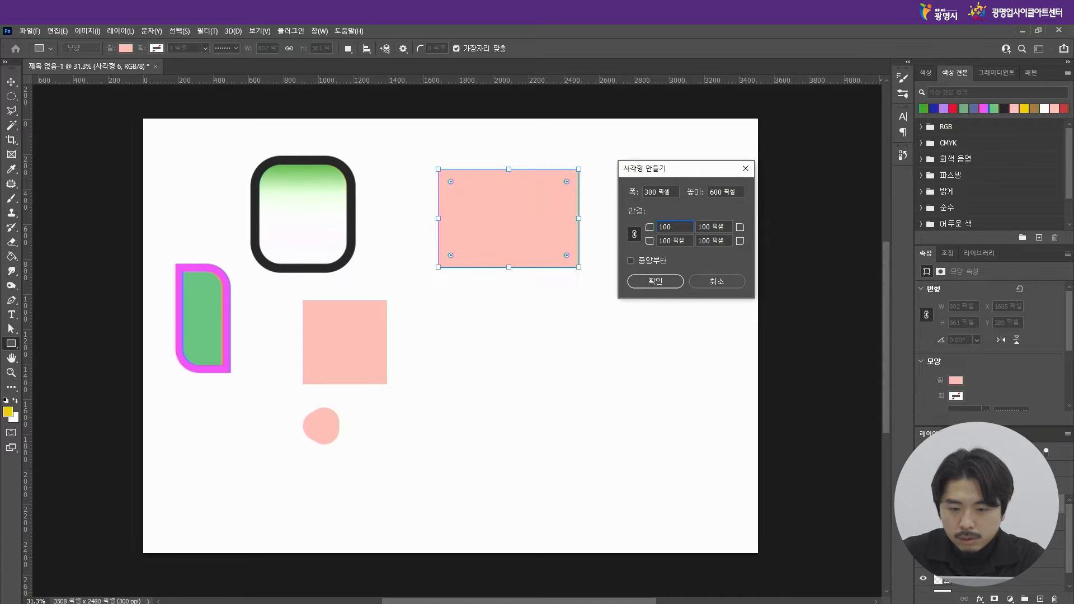
pyautogui.click(674, 282)
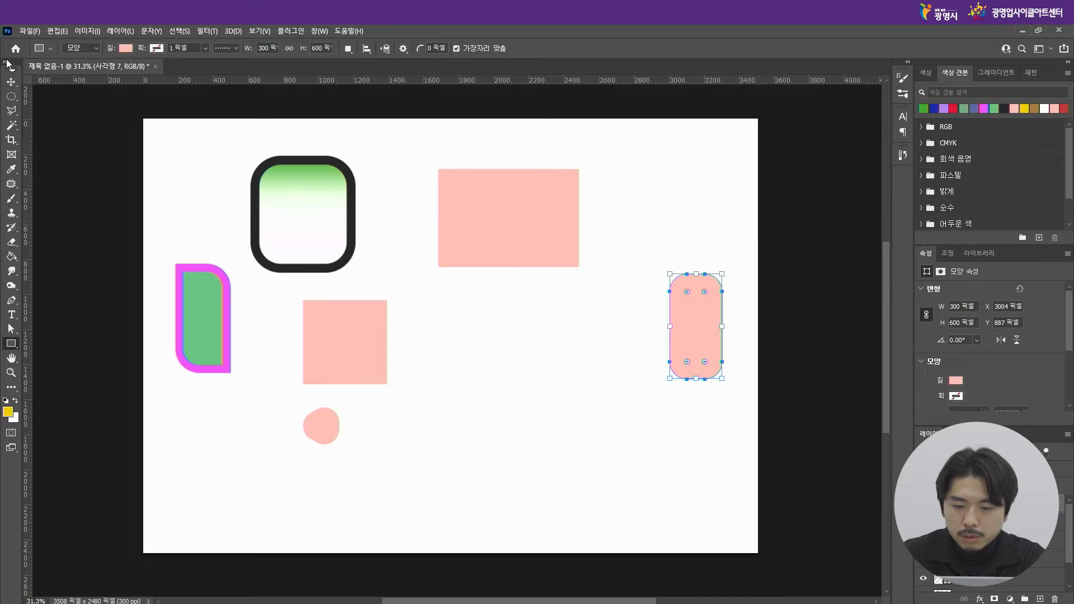
# Step: Move the rounded rectangle below the large pink rectangle, to the right of the pink square, and deselect it
pyautogui.click(11, 82)
pyautogui.moveTo(704, 306); pyautogui.dragTo(462, 318)
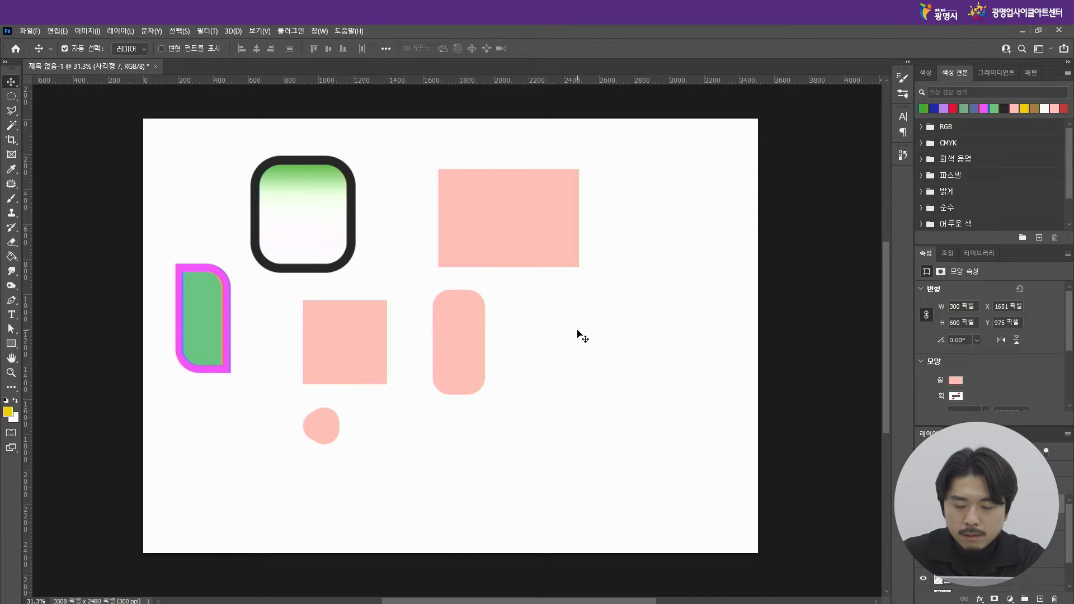
pyautogui.click(401, 310)
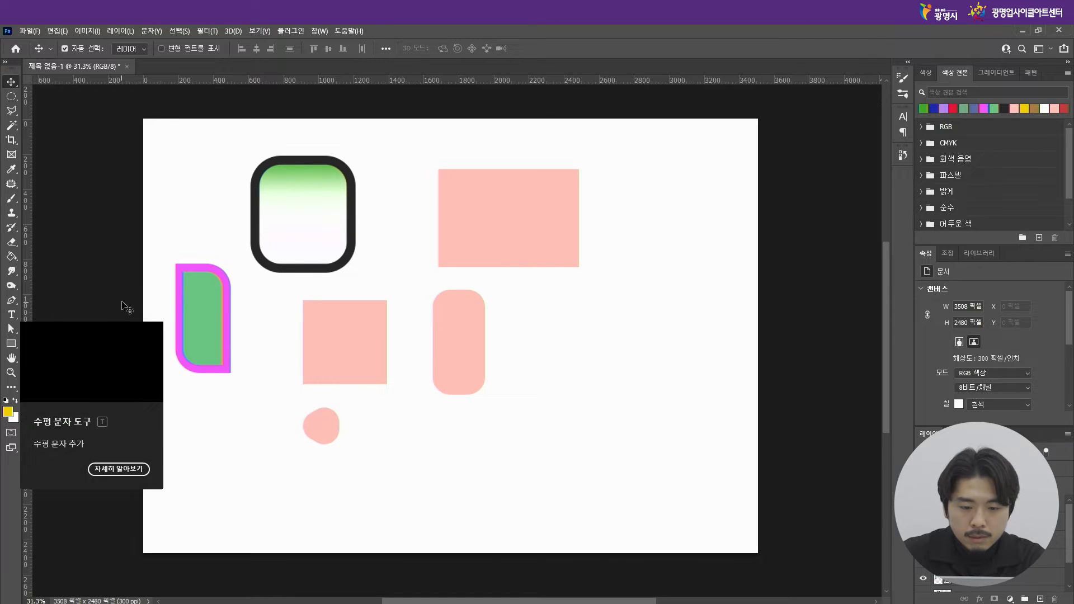
# Step: Delete the small round pink shape, the gradient shape and the green shape, leaving only the three pink rectangles
pyautogui.moveTo(217, 313); pyautogui.dragTo(256, 336)
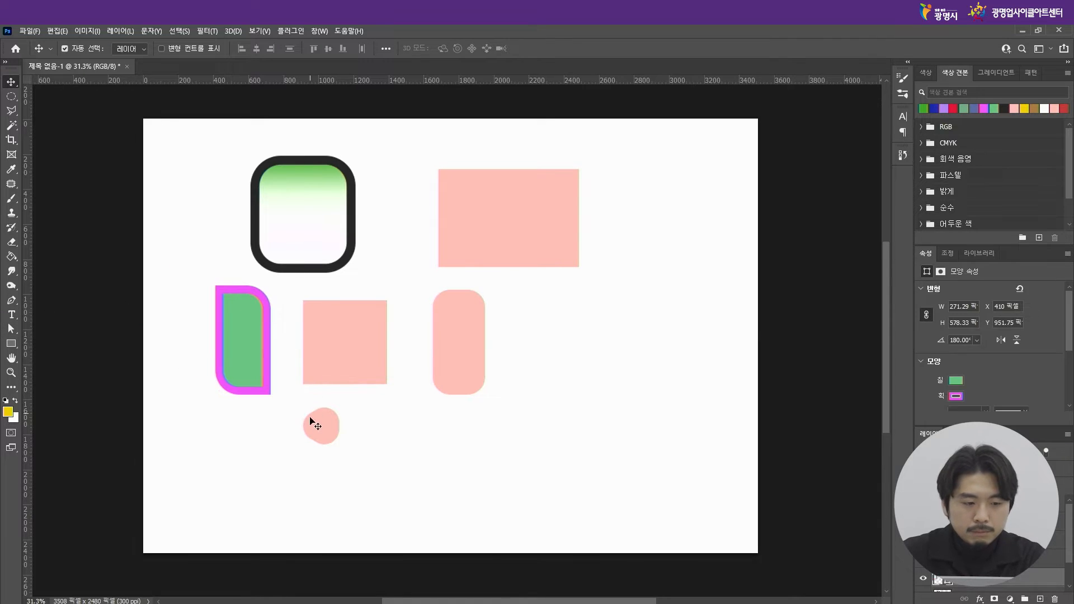
pyautogui.moveTo(319, 427); pyautogui.dragTo(529, 354)
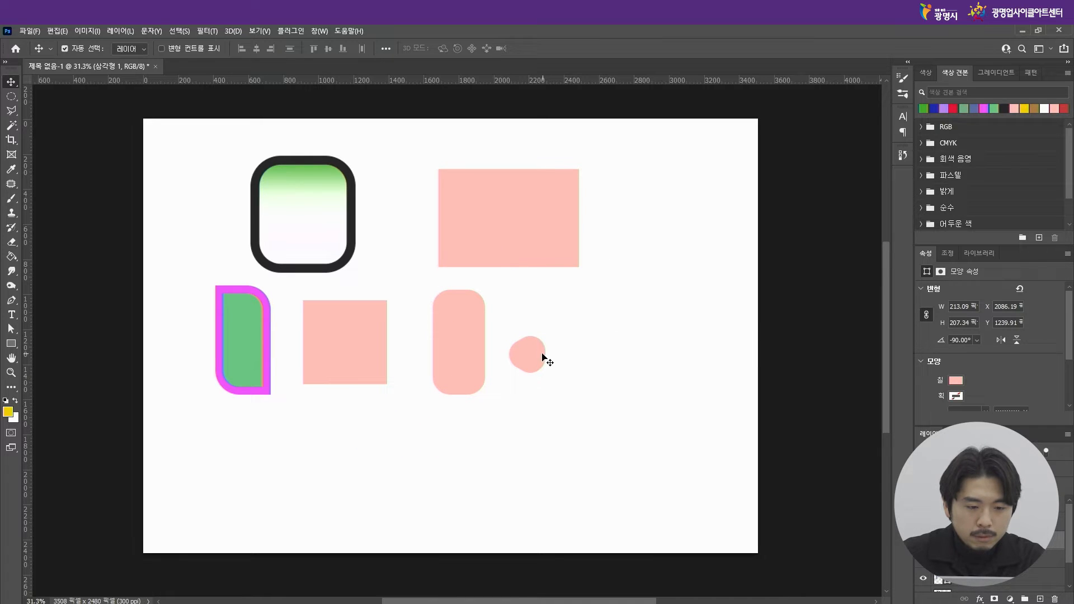
pyautogui.press('Delete')
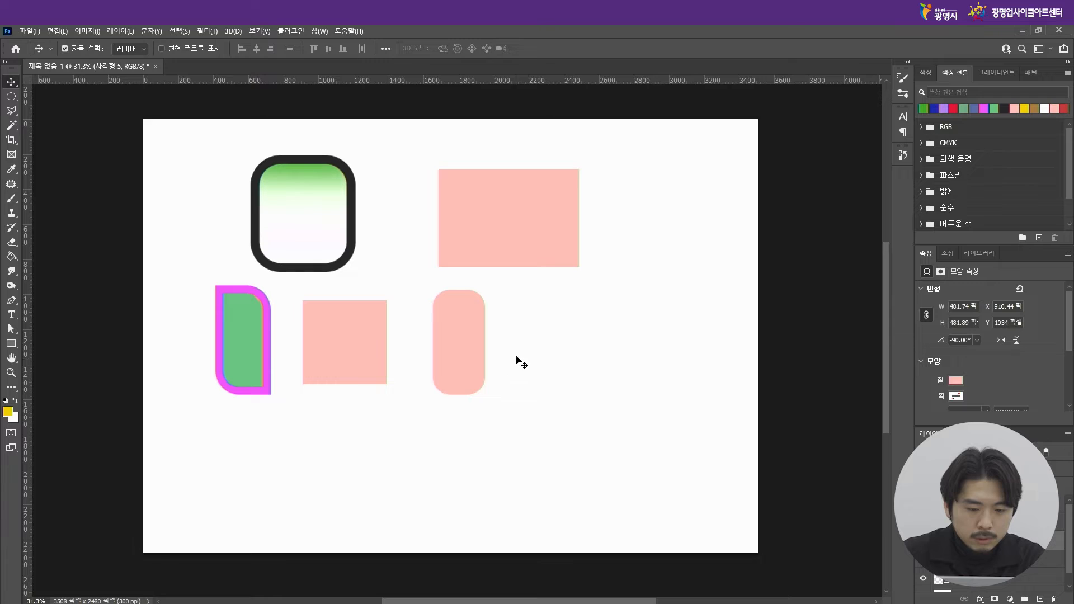
pyautogui.moveTo(193, 209); pyautogui.dragTo(259, 308)
pyautogui.press('Delete')
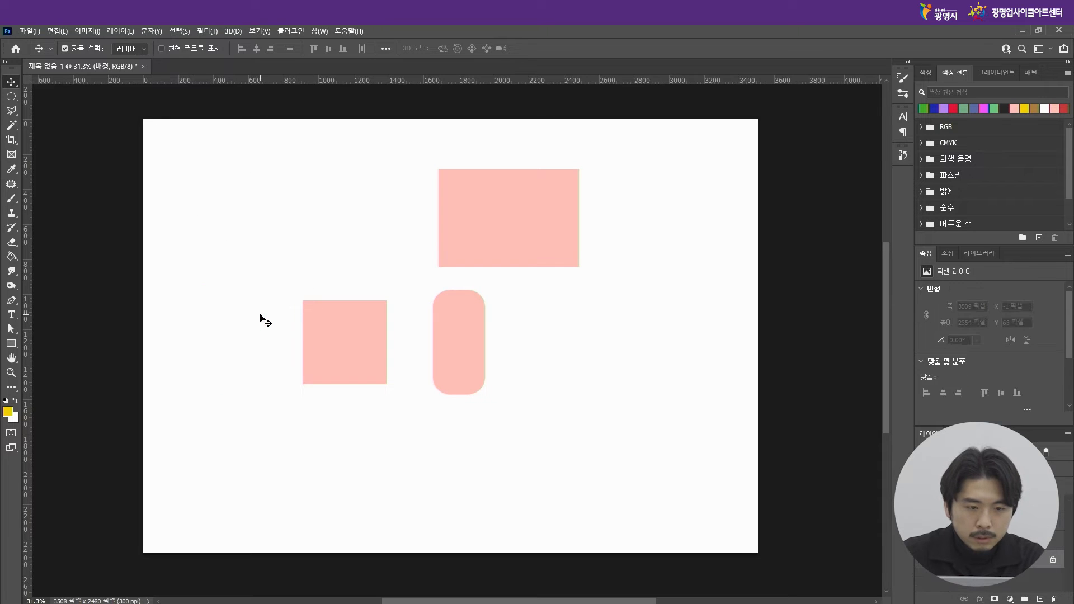
# Step: Move the large pink rectangle above the square, and shift all three pink shapes together to the canvas's upper left
pyautogui.moveTo(524, 224); pyautogui.dragTo(391, 229)
pyautogui.moveTo(527, 212); pyautogui.dragTo(351, 322)
pyautogui.moveTo(386, 226); pyautogui.dragTo(262, 199)
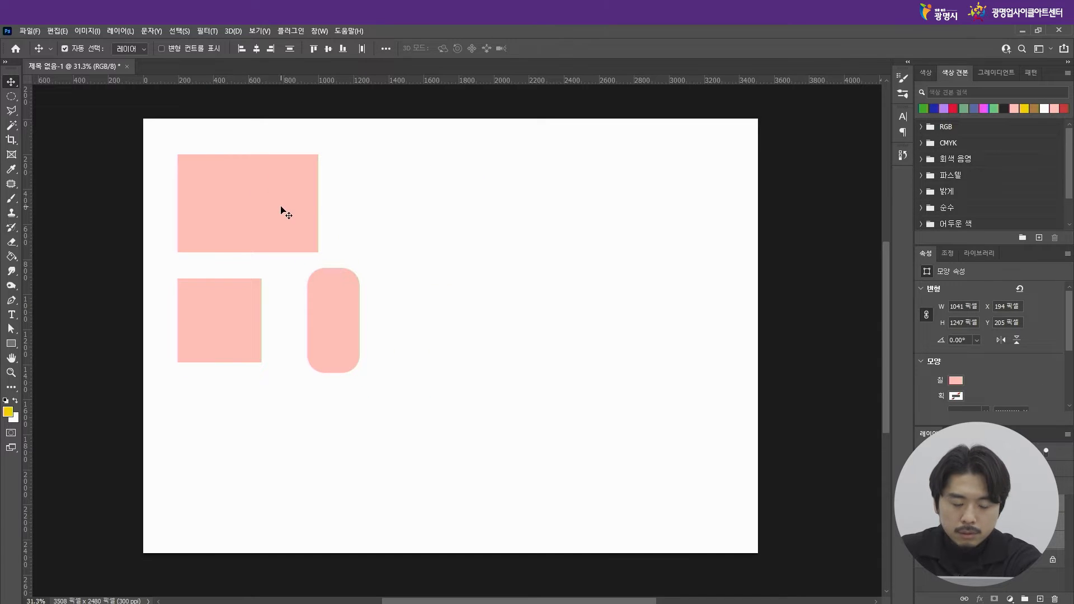
# Step: Start a horizontal text layer to the right of the pink shapes and set its text colour to black
pyautogui.click(12, 315)
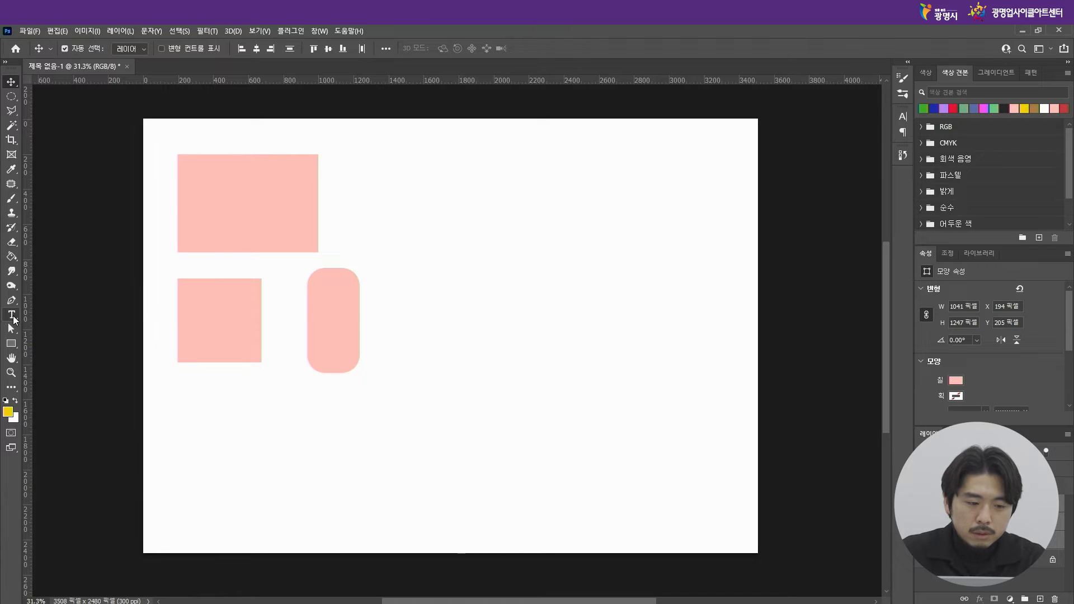
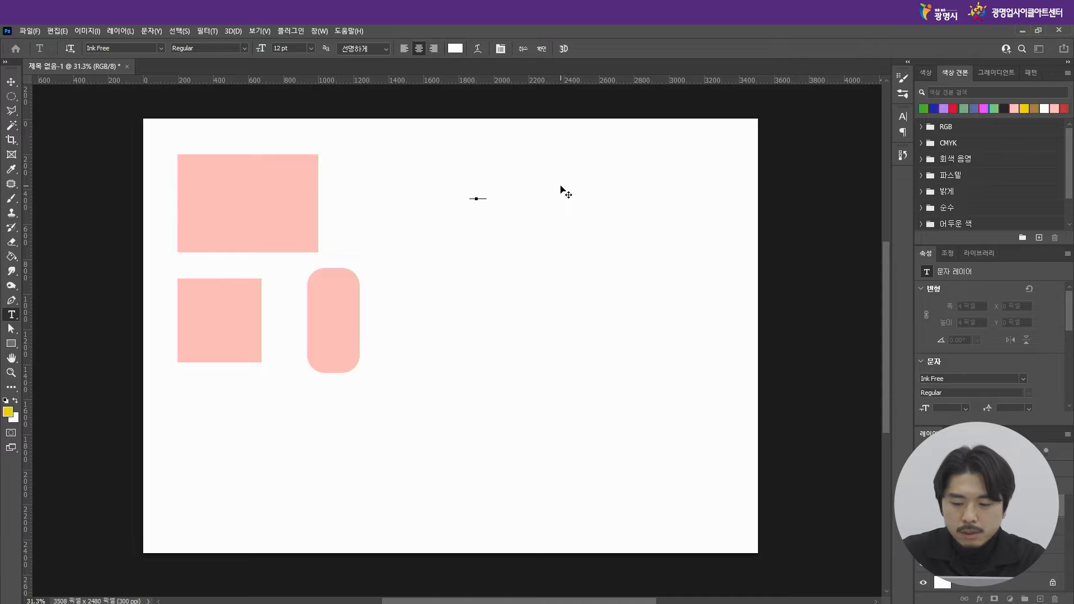
pyautogui.press('Left')
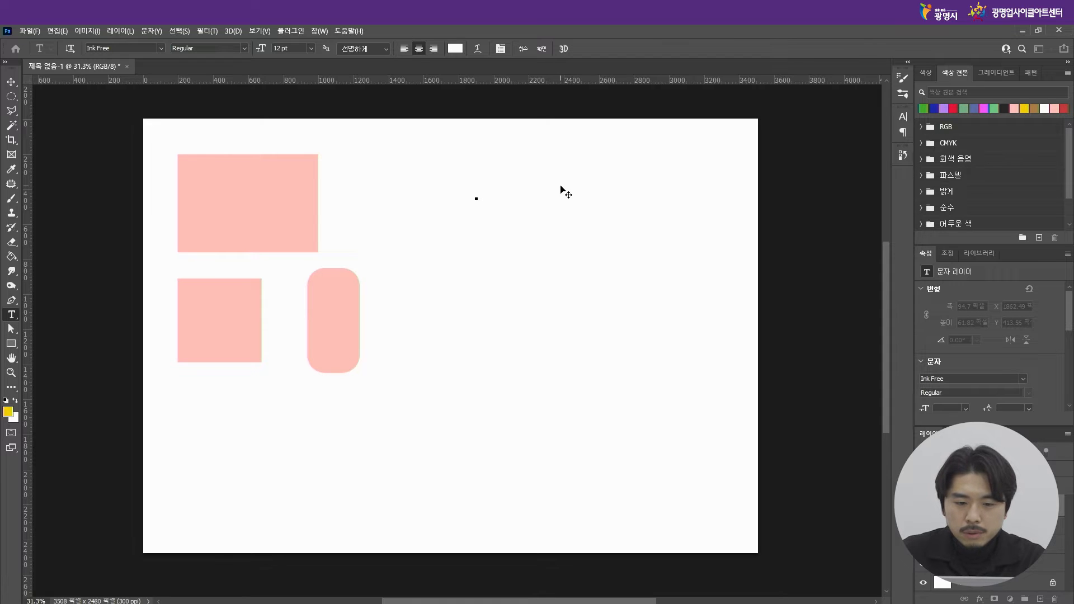
pyautogui.click(454, 50)
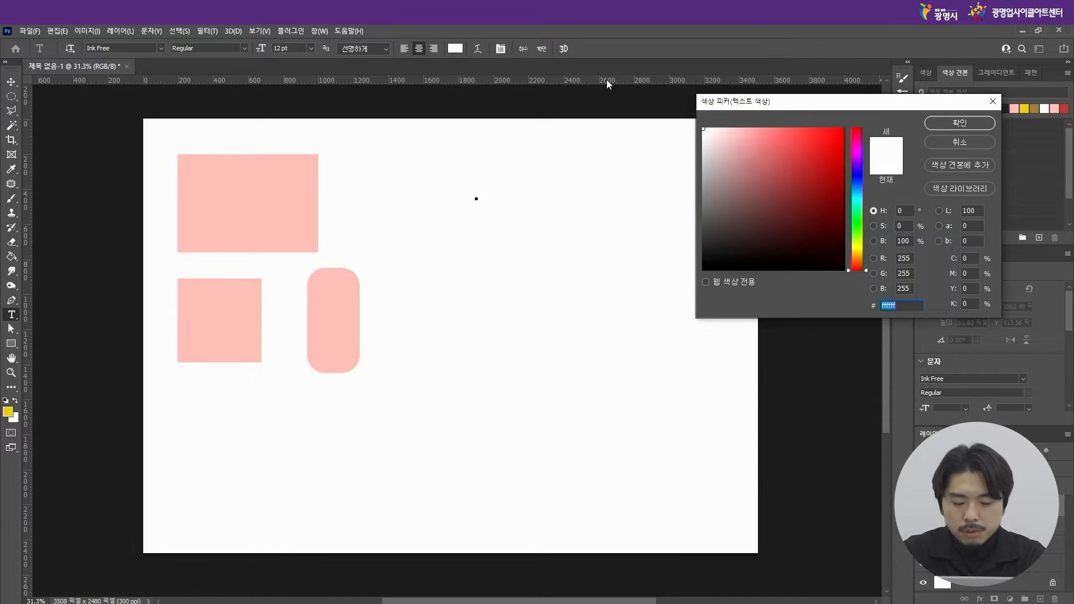
pyautogui.moveTo(719, 179); pyautogui.dragTo(704, 271)
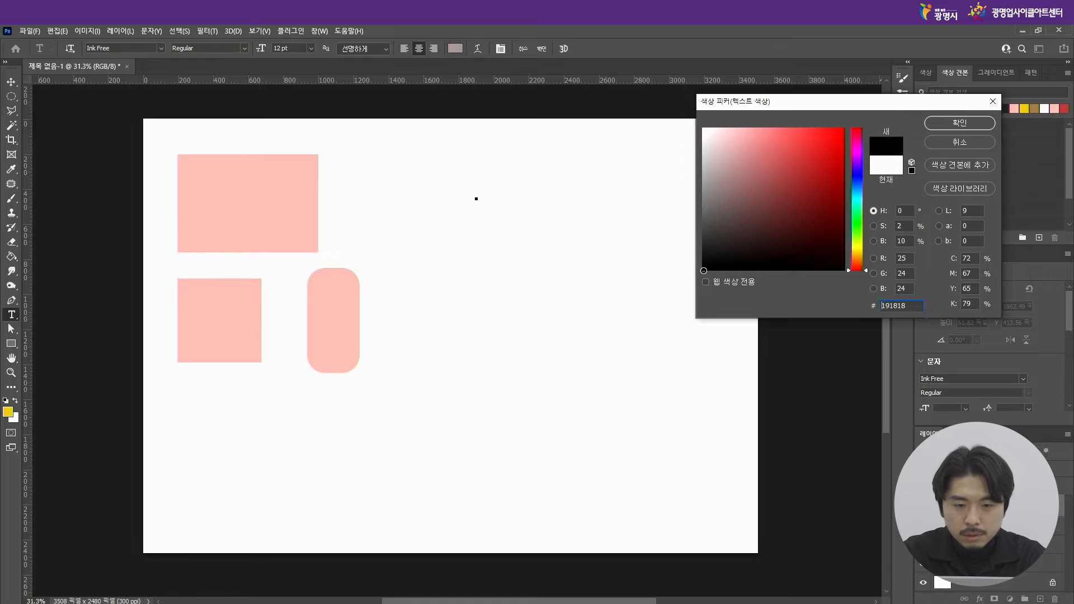
pyautogui.click(941, 123)
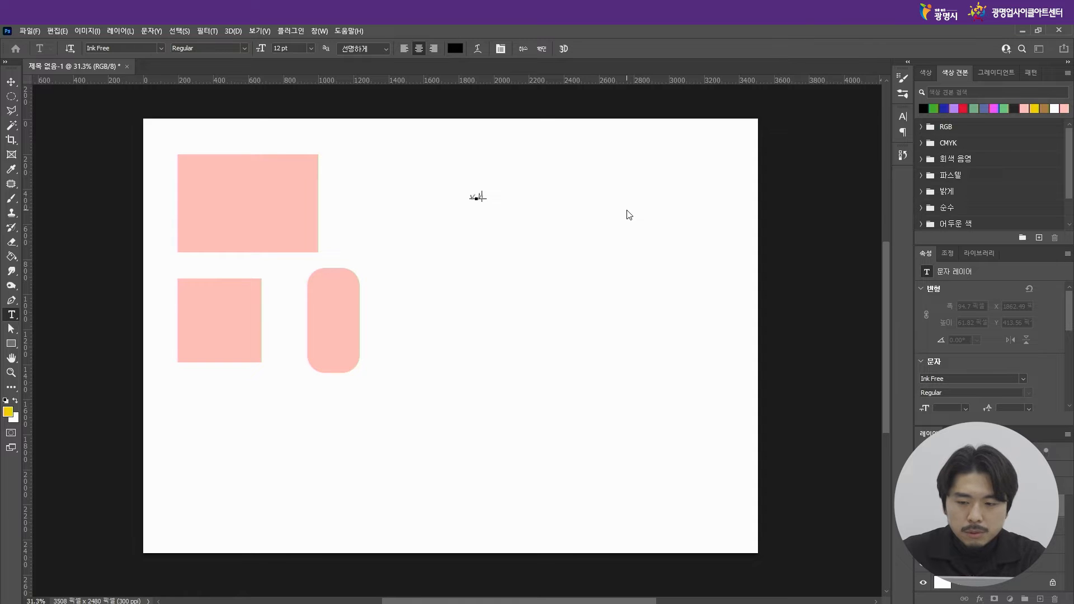
# Step: Enter the three text lines "포토샵 수업", "일러스트 수업" and "광명", and finish the text layer
pyautogui.write('토샵 수업')
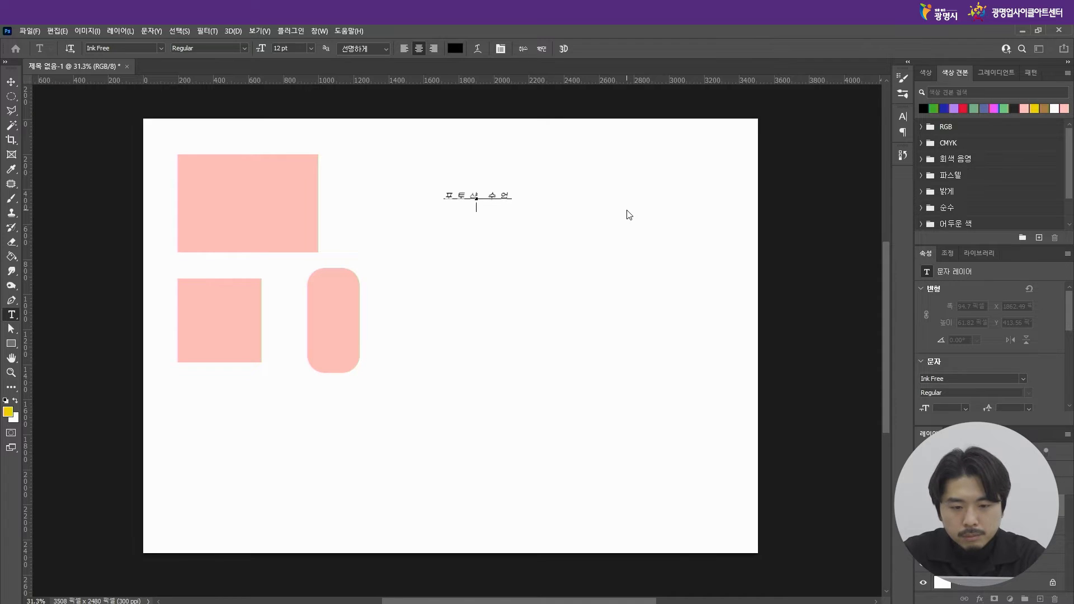
pyautogui.write('일러스트')
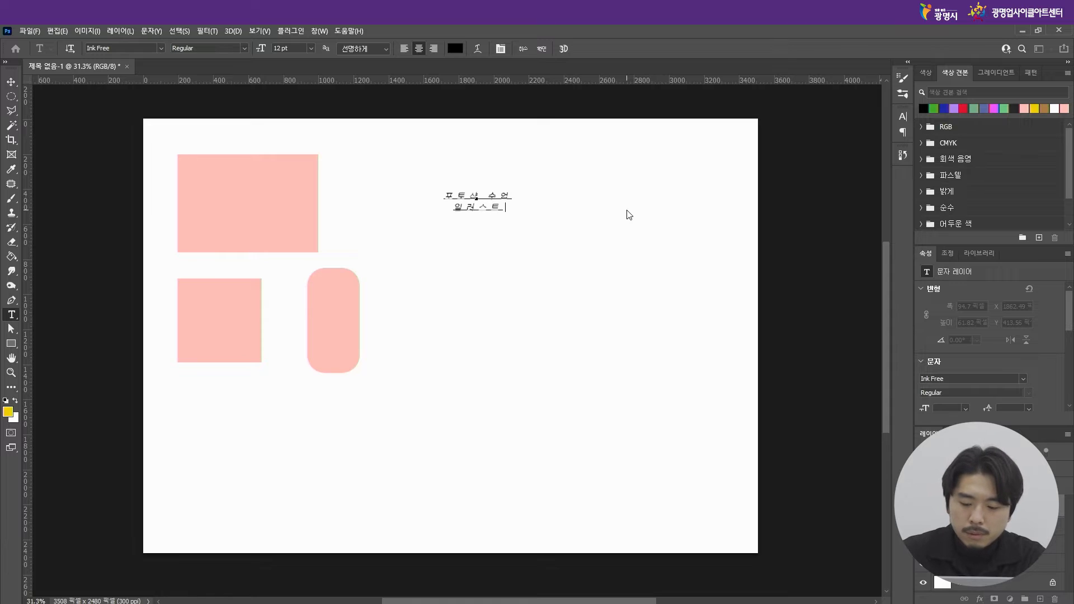
pyautogui.write(' 수업 ')
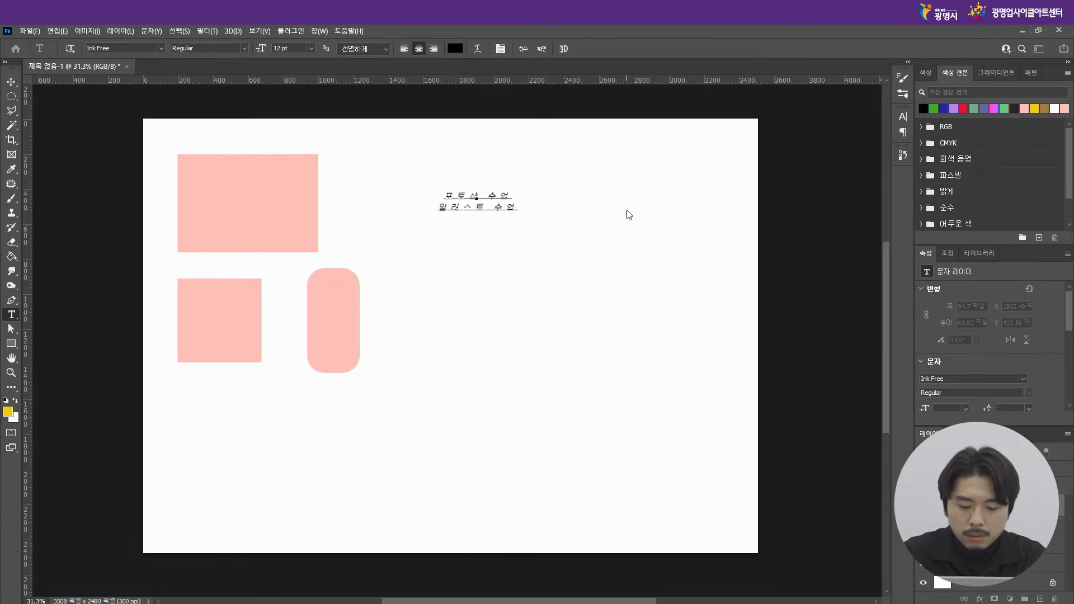
pyautogui.write('광명')
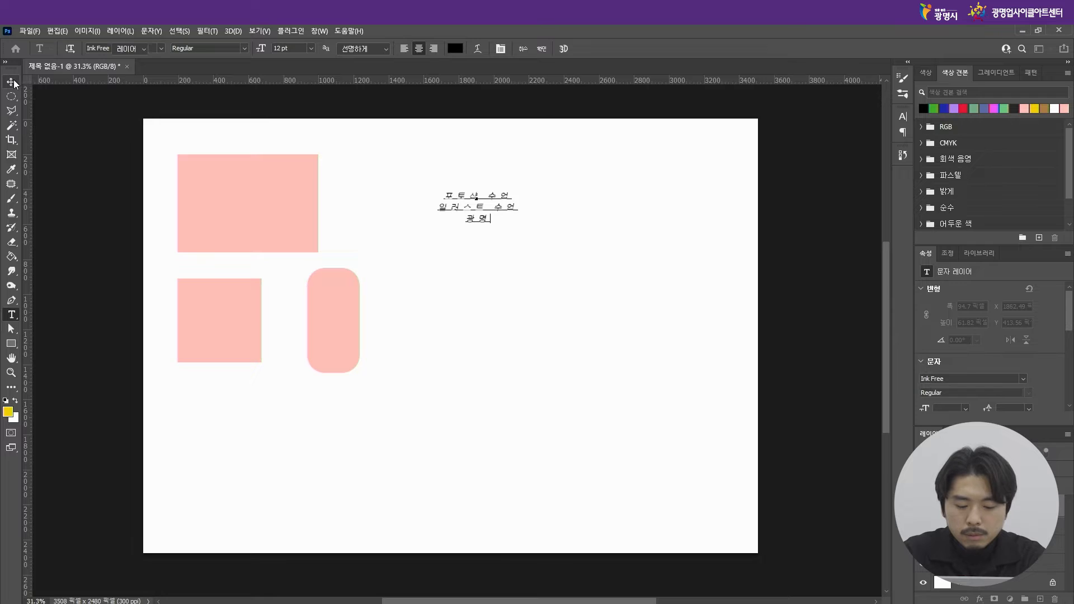
pyautogui.click(13, 83)
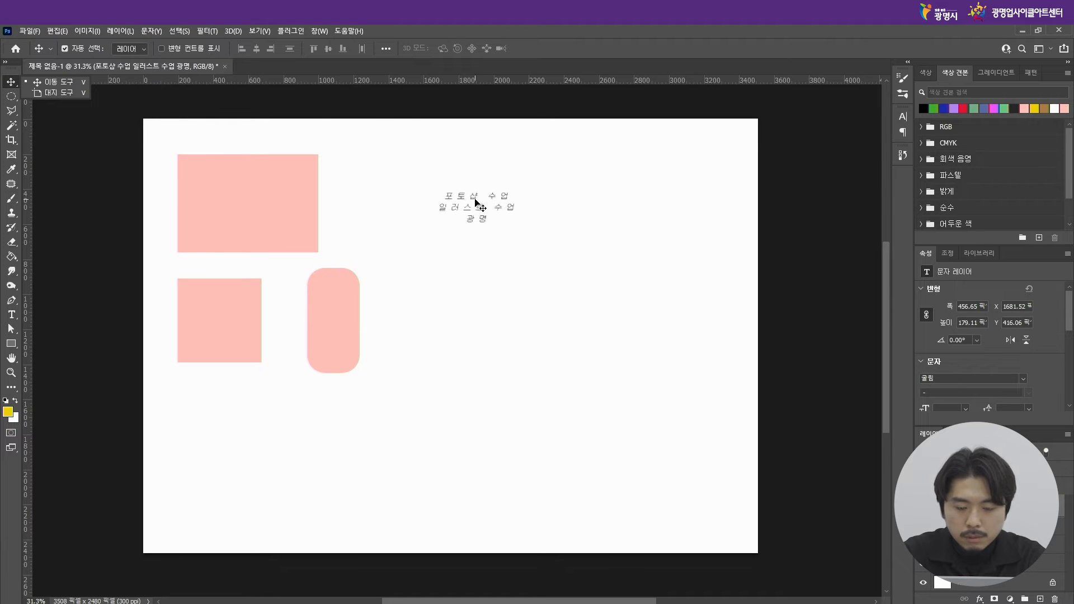
# Step: Move the text closer to the pink shapes and scale it proportionally to about 349.5%
pyautogui.moveTo(473, 200); pyautogui.dragTo(388, 181)
pyautogui.moveTo(386, 181); pyautogui.dragTo(432, 196)
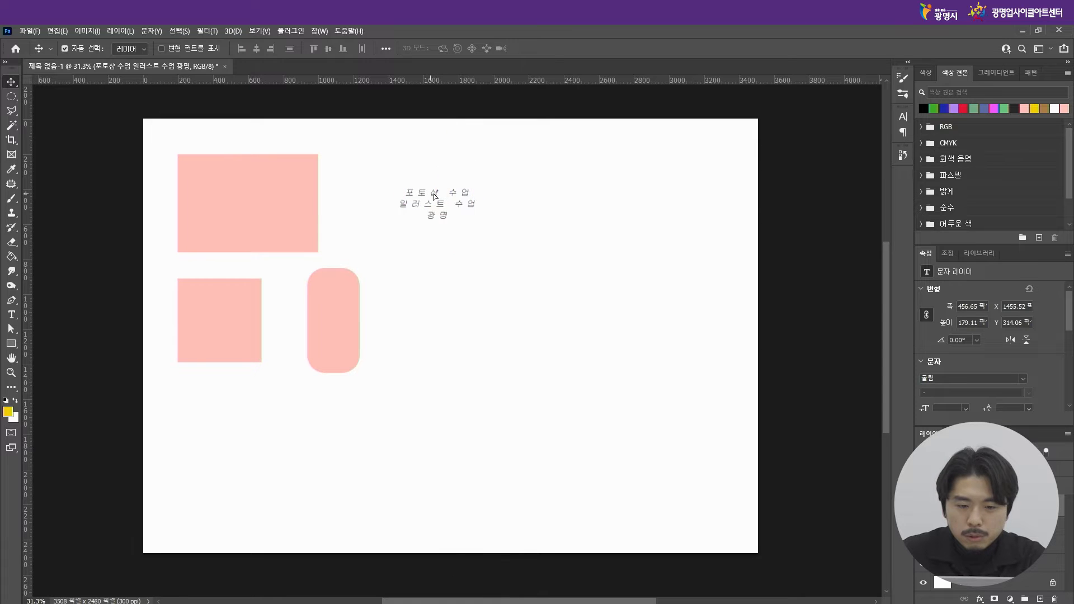
pyautogui.hotkey('ctrl', 't')
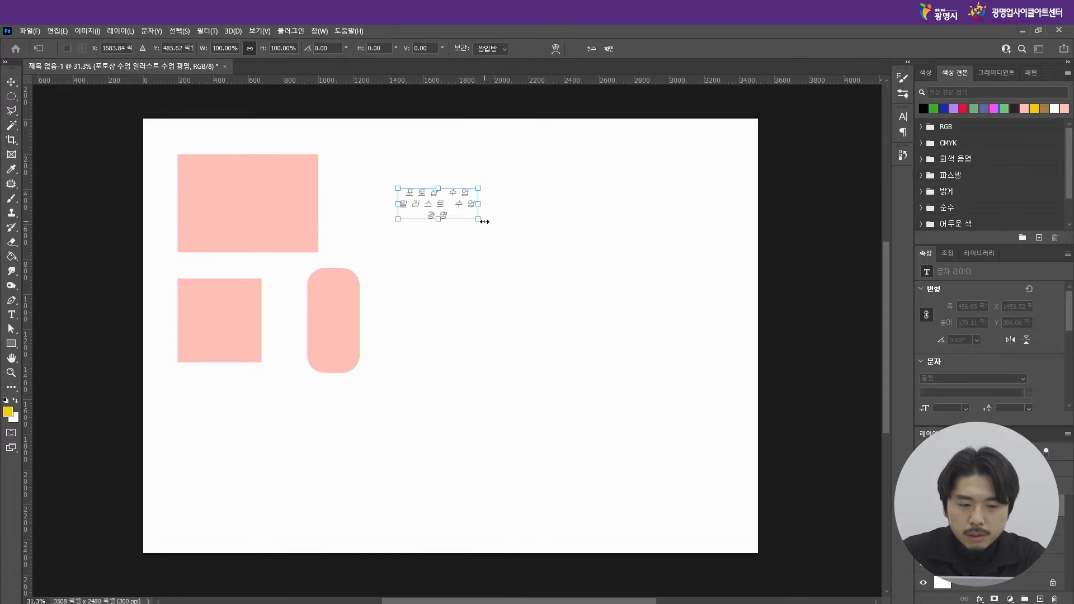
pyautogui.moveTo(480, 222); pyautogui.dragTo(661, 346)
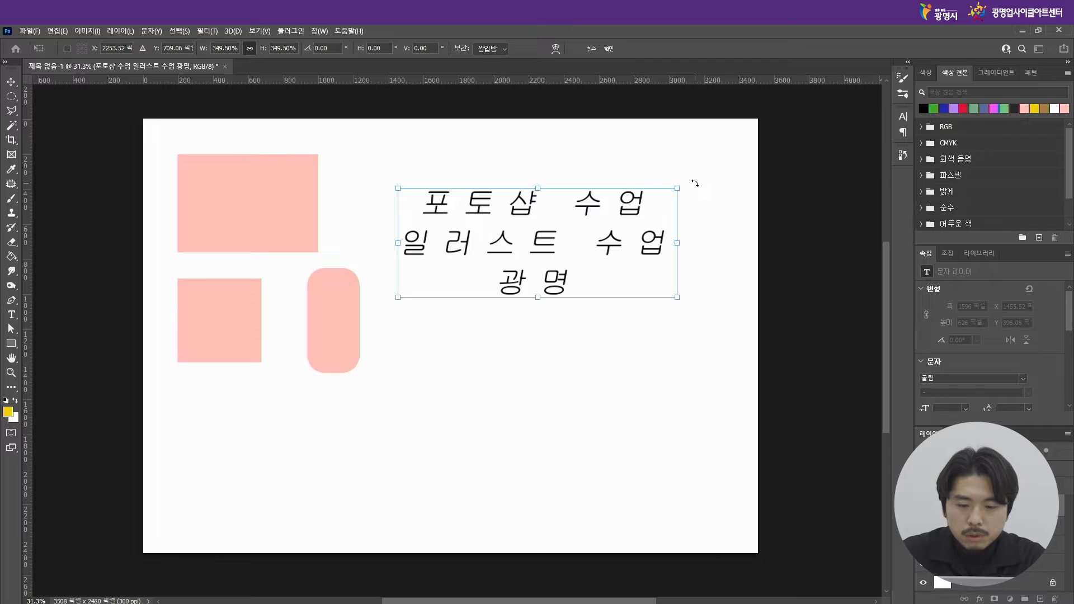
# Step: Move the enlarged text down and to the right, apply the transform, and shift the text slightly up and left
pyautogui.moveTo(695, 183); pyautogui.dragTo(643, 246)
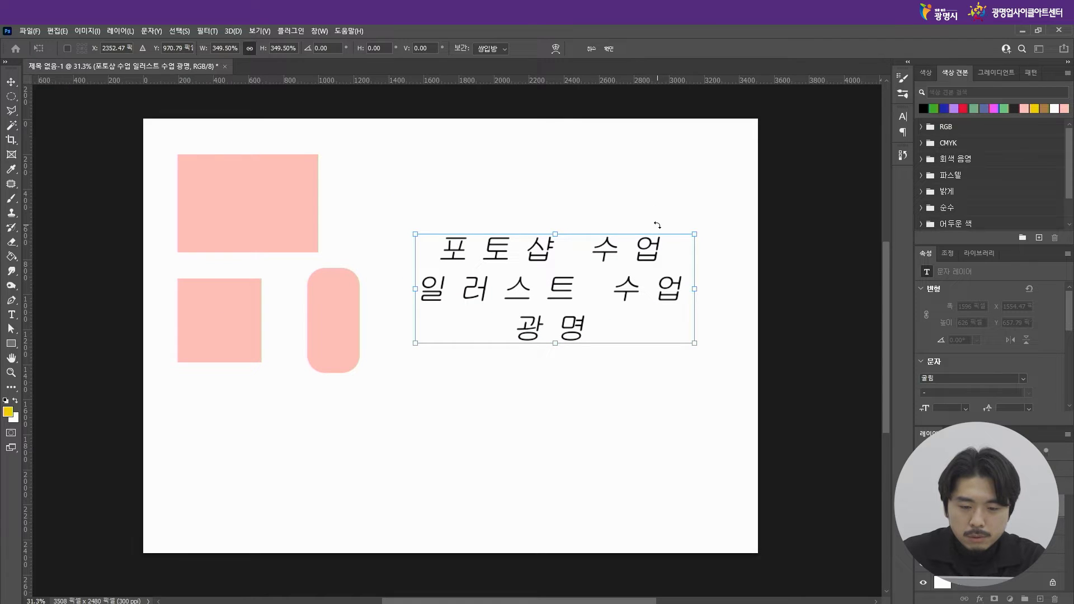
pyautogui.press('Return')
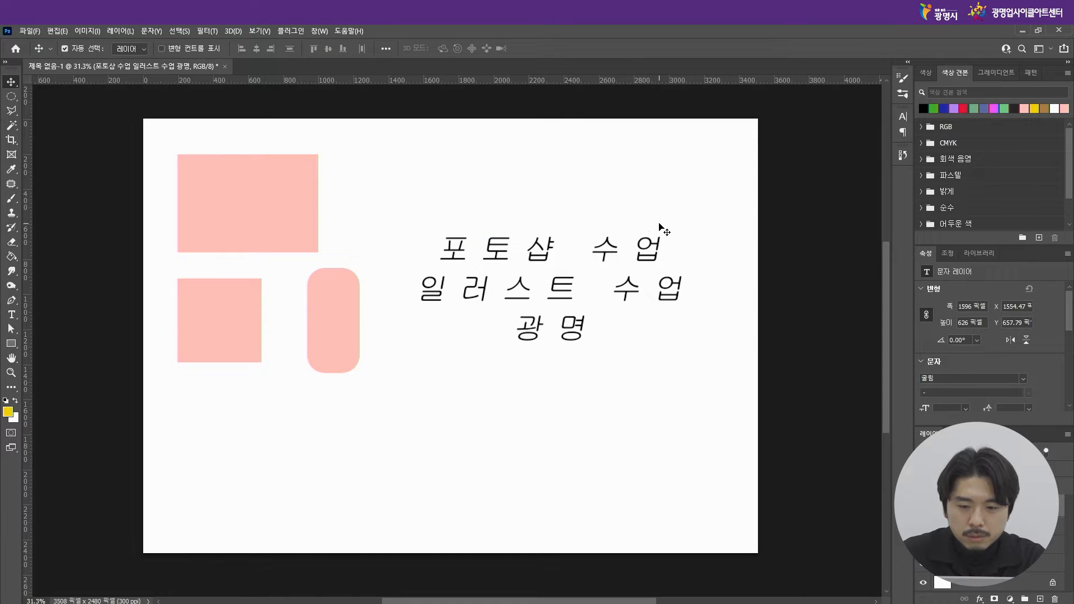
pyautogui.moveTo(651, 246); pyautogui.dragTo(647, 237)
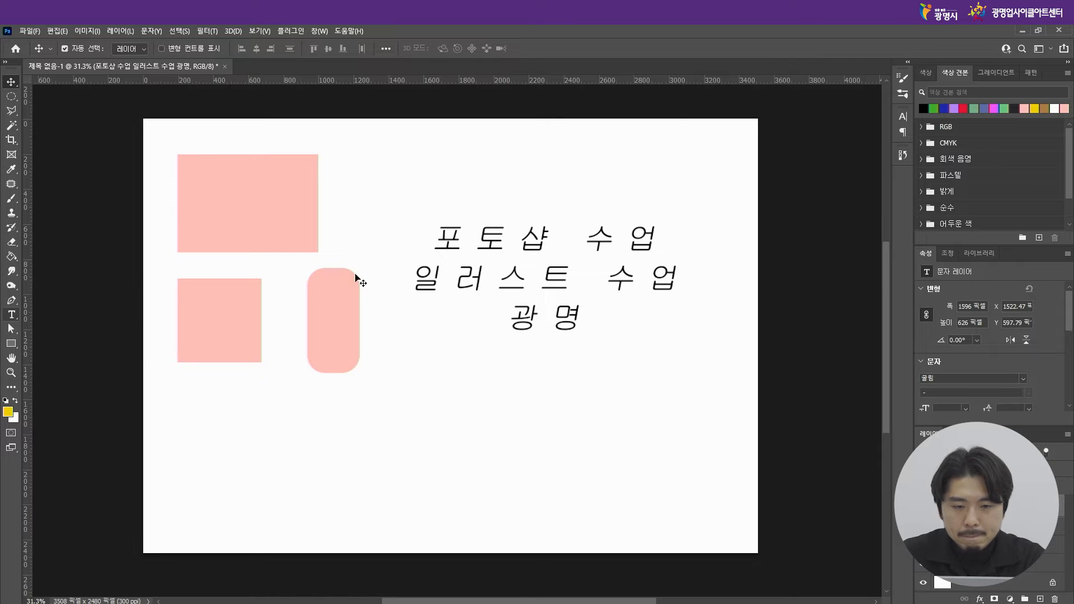
# Step: Change the font of the three-line text to HY견고딕
pyautogui.click(9, 318)
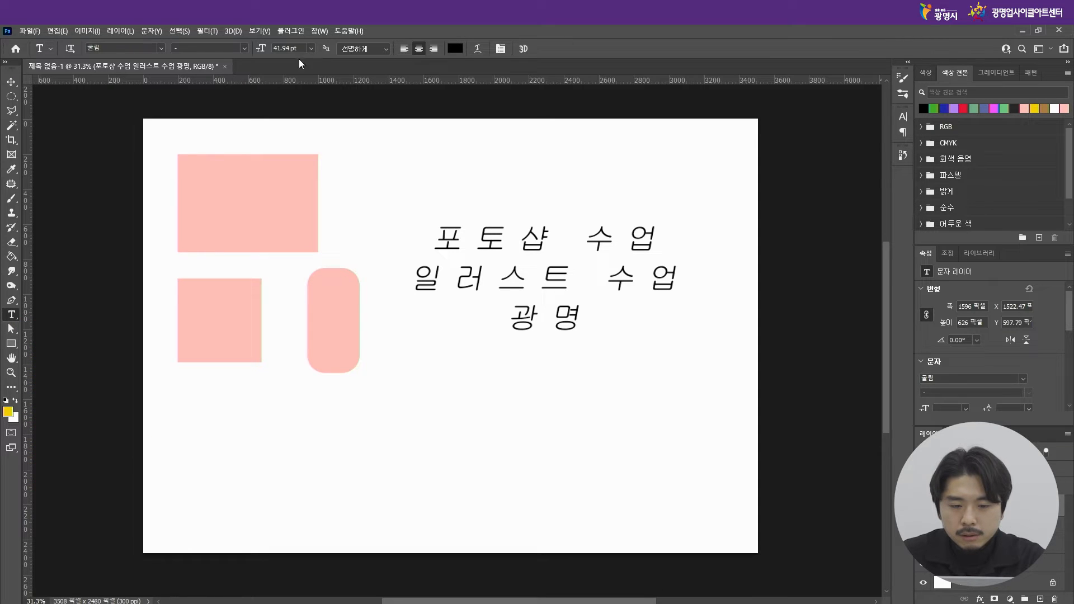
pyautogui.click(160, 49)
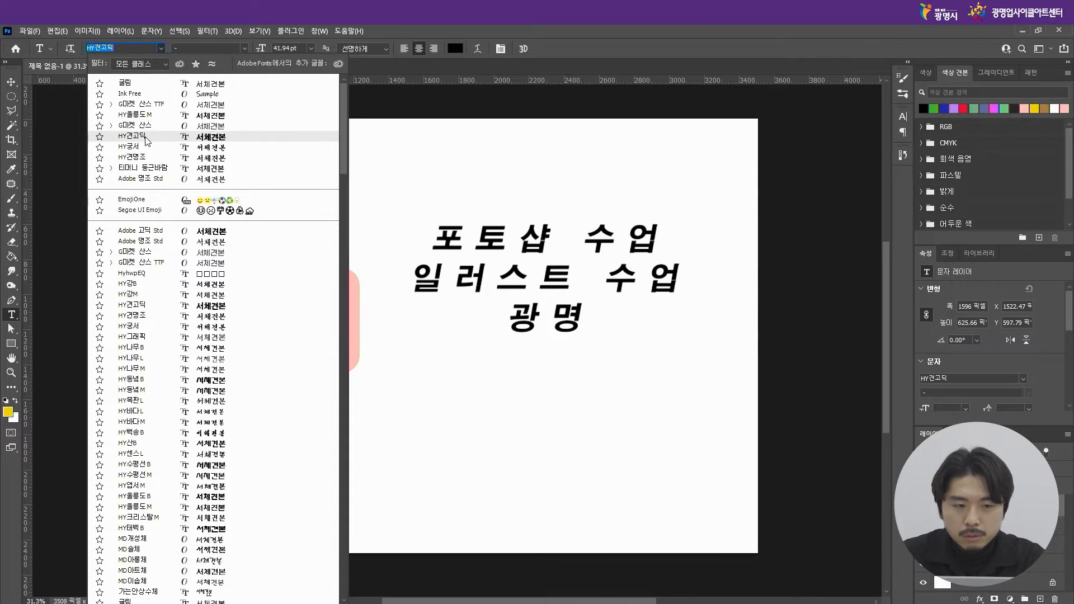
pyautogui.click(147, 137)
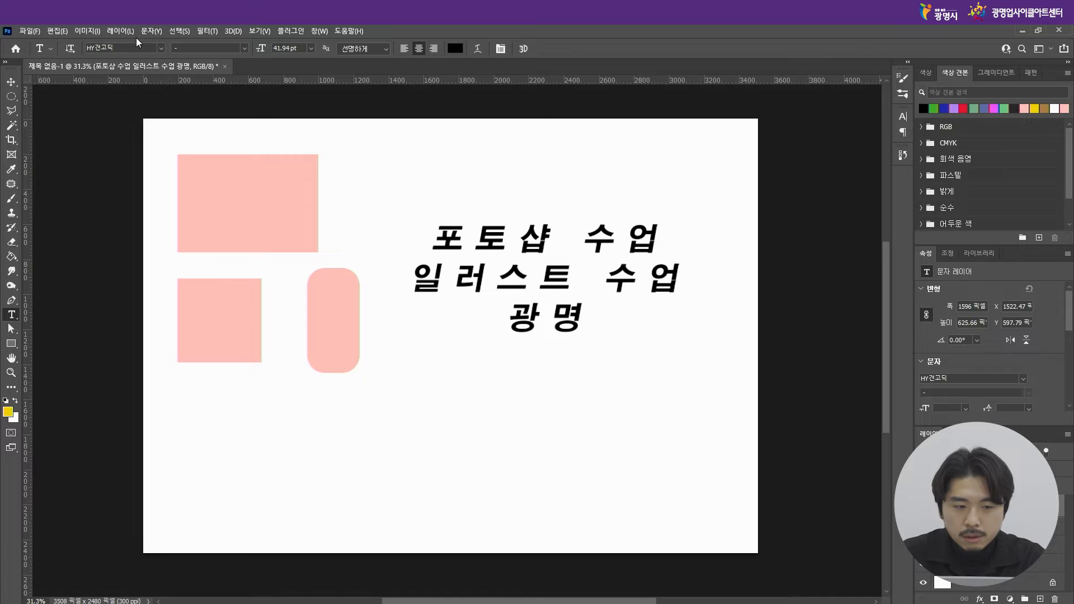
# Step: Set the font size of the three-line text to 48 pt
pyautogui.click(312, 49)
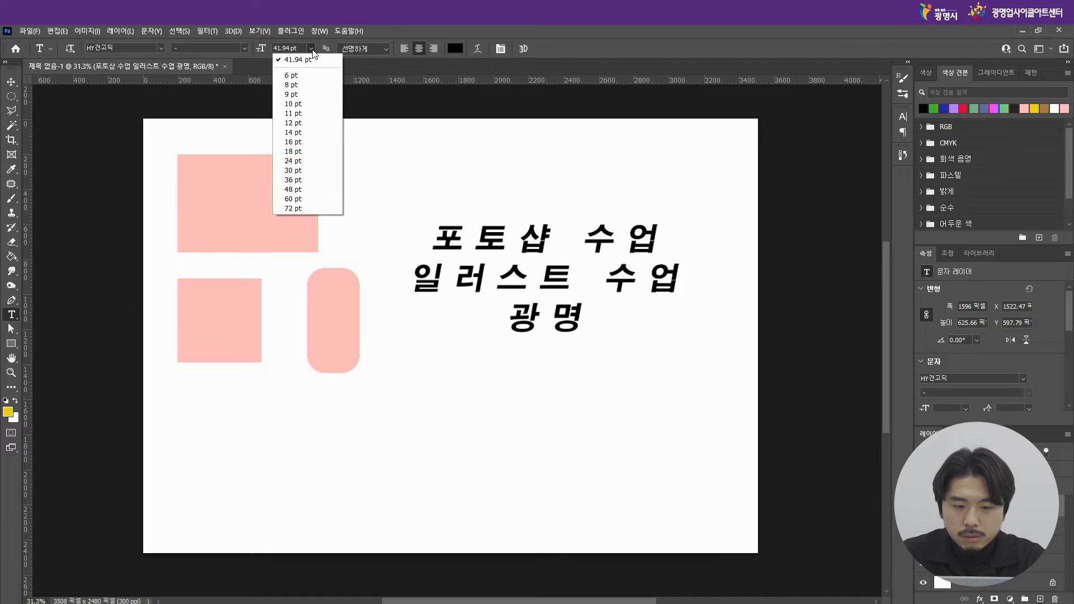
pyautogui.click(311, 190)
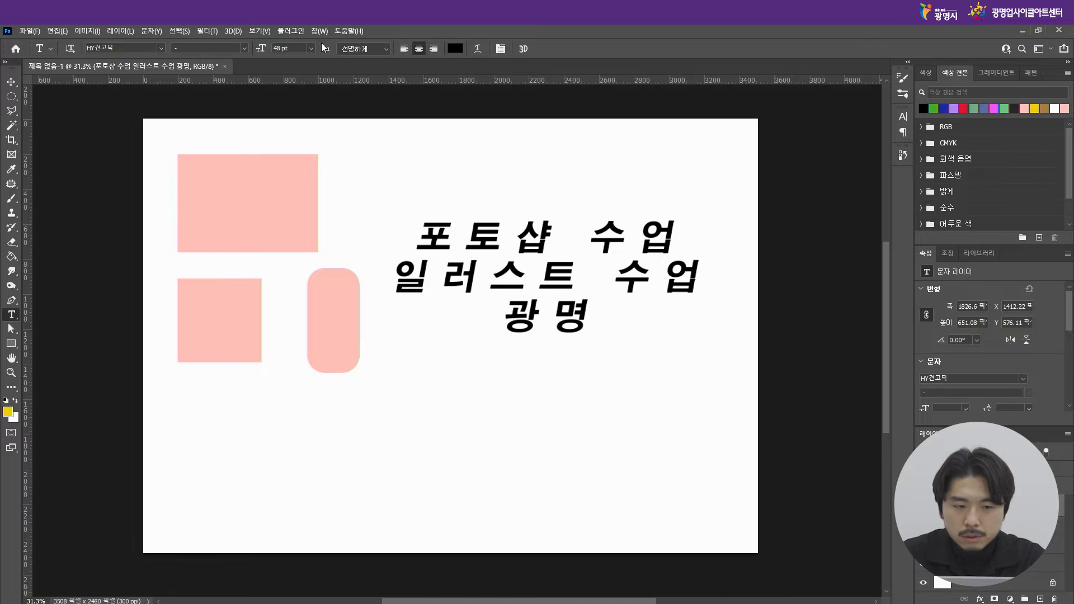
# Step: Left-align the text lines and move them back beside the pink shapes, at about X 1494 and Y 530 pixels
pyautogui.click(404, 49)
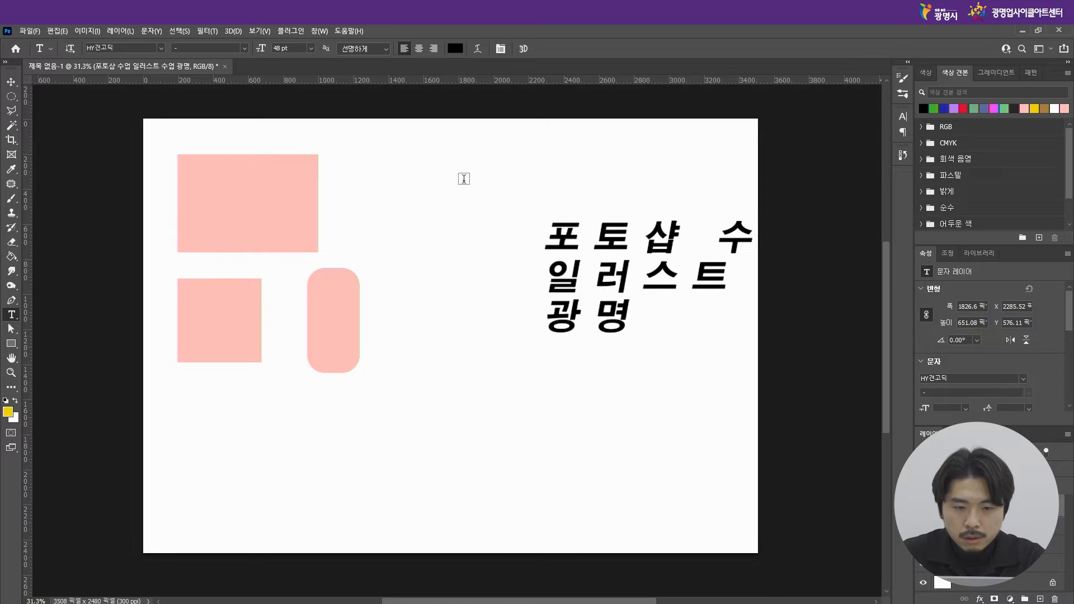
pyautogui.click(11, 82)
pyautogui.moveTo(549, 245); pyautogui.dragTo(404, 242)
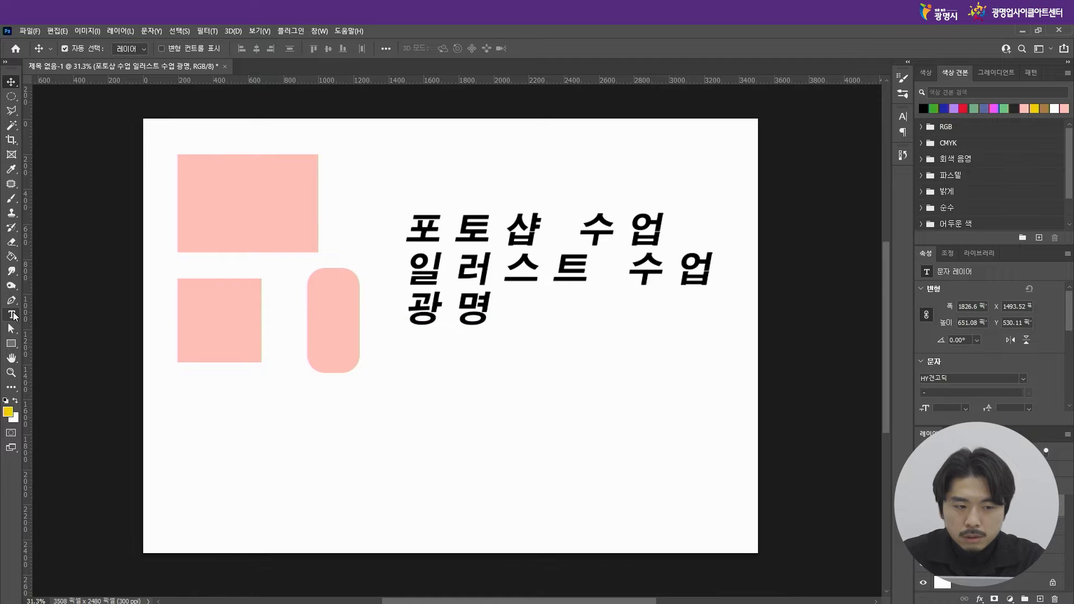
# Step: Try centre alignment, settle on right alignment for the text, and move it clear of the pink shapes to about X 1372, Y 506 pixels
pyautogui.click(12, 315)
pyautogui.click(419, 49)
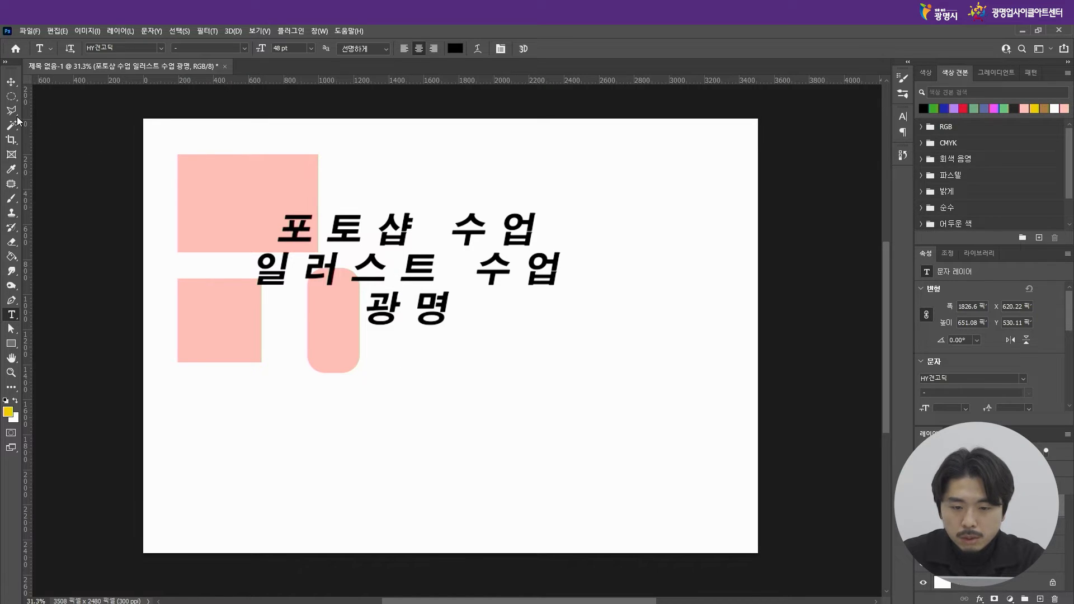
pyautogui.click(434, 49)
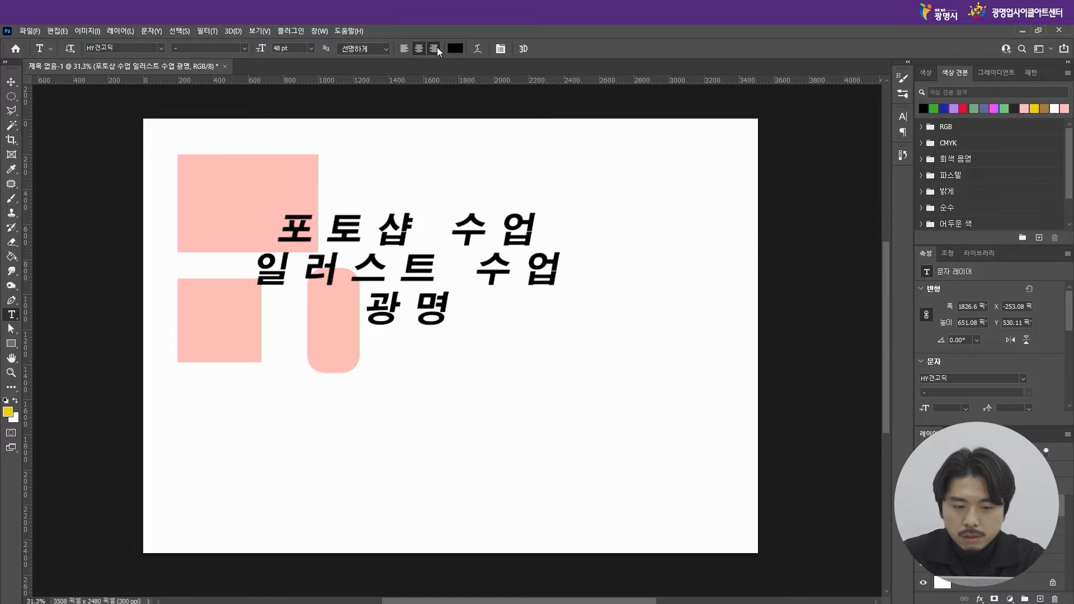
pyautogui.click(11, 82)
pyautogui.moveTo(353, 229); pyautogui.dragTo(636, 229)
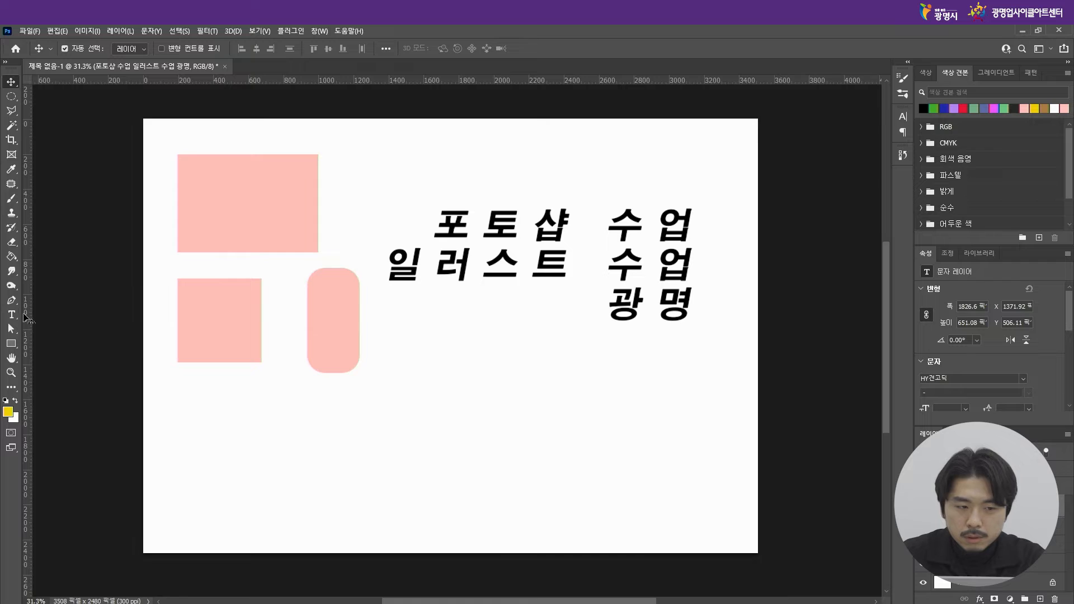
# Step: Preview several red and brown shades for the text, and apply the pink #feb7b0 sampled from the large rectangle as its colour
pyautogui.press('t')
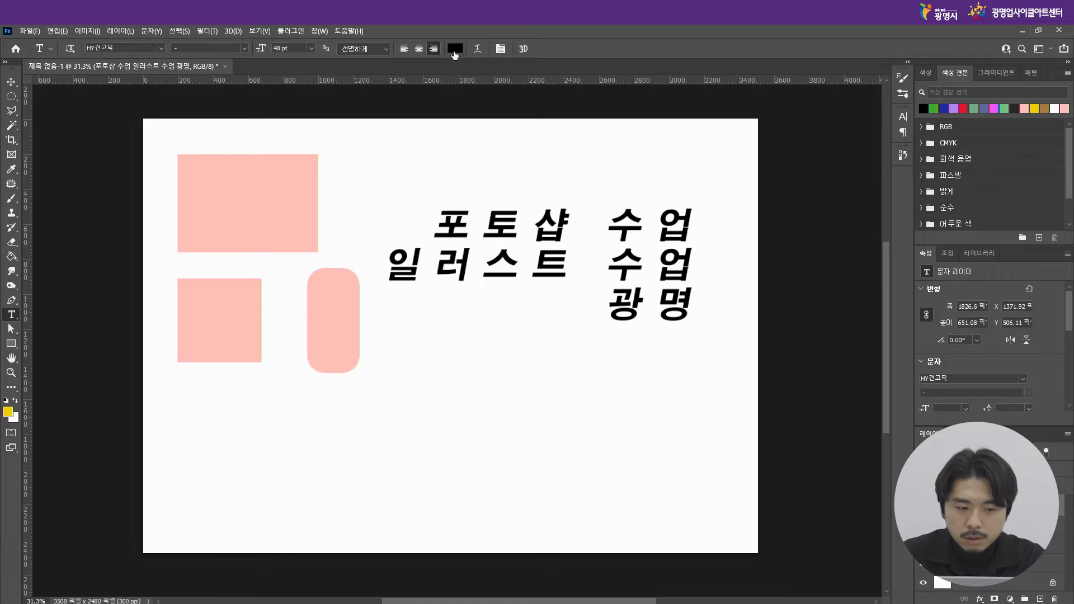
pyautogui.click(454, 50)
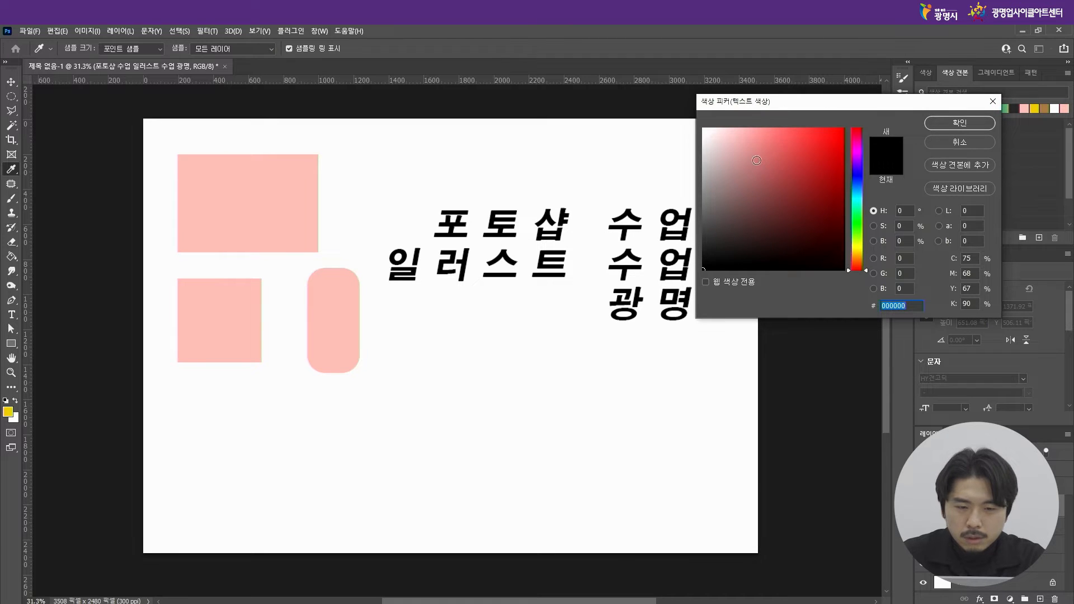
pyautogui.click(750, 148)
pyautogui.click(754, 138)
pyautogui.click(799, 149)
pyautogui.click(820, 178)
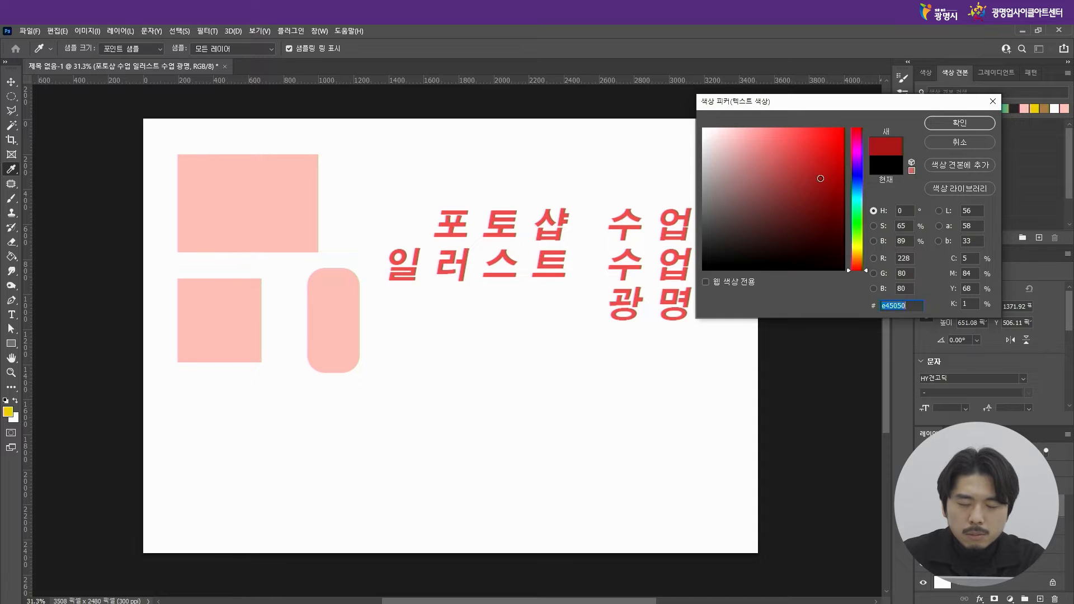
pyautogui.click(800, 206)
pyautogui.click(753, 214)
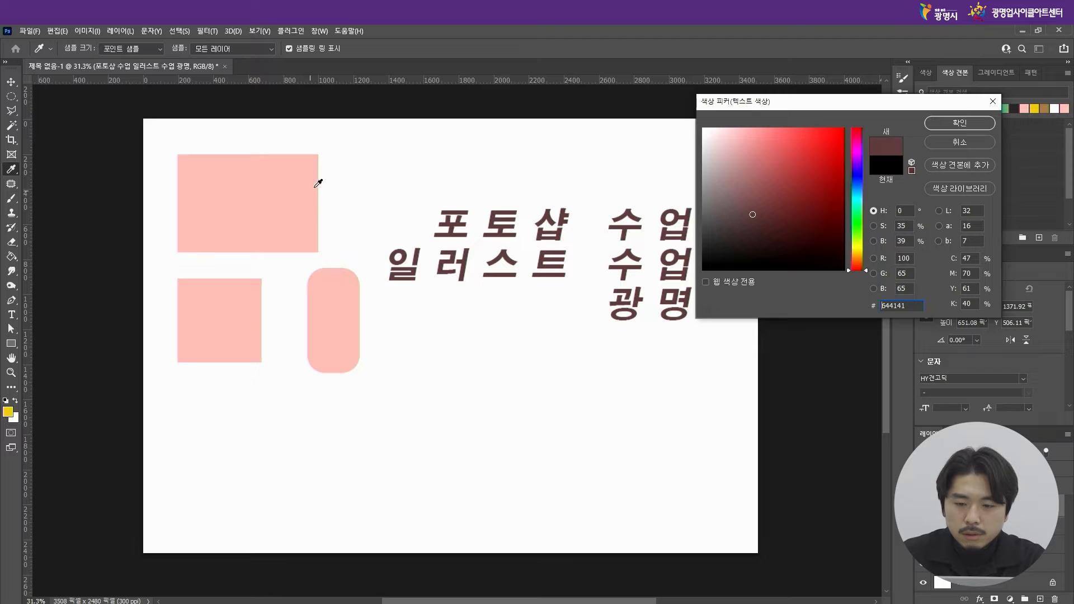
pyautogui.moveTo(789, 108); pyautogui.dragTo(780, 110)
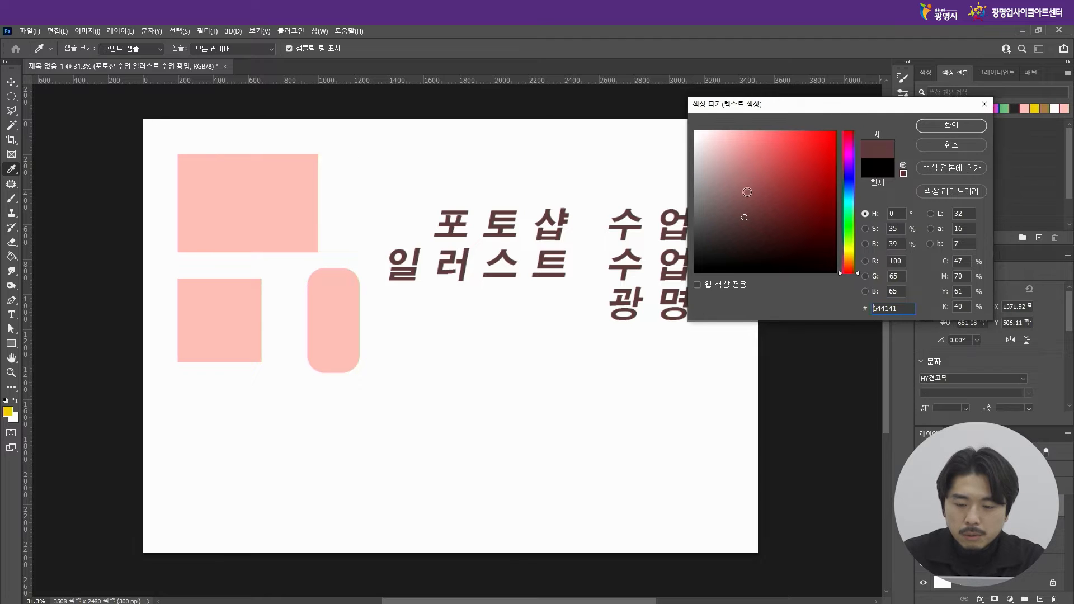
pyautogui.click(737, 184)
pyautogui.click(731, 161)
pyautogui.click(733, 153)
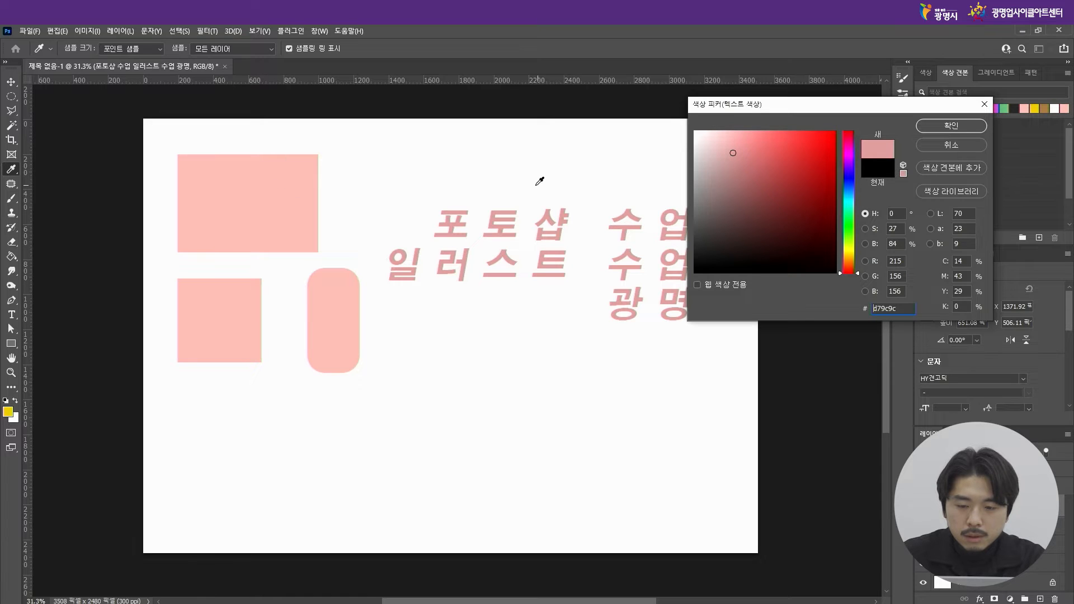
pyautogui.click(285, 202)
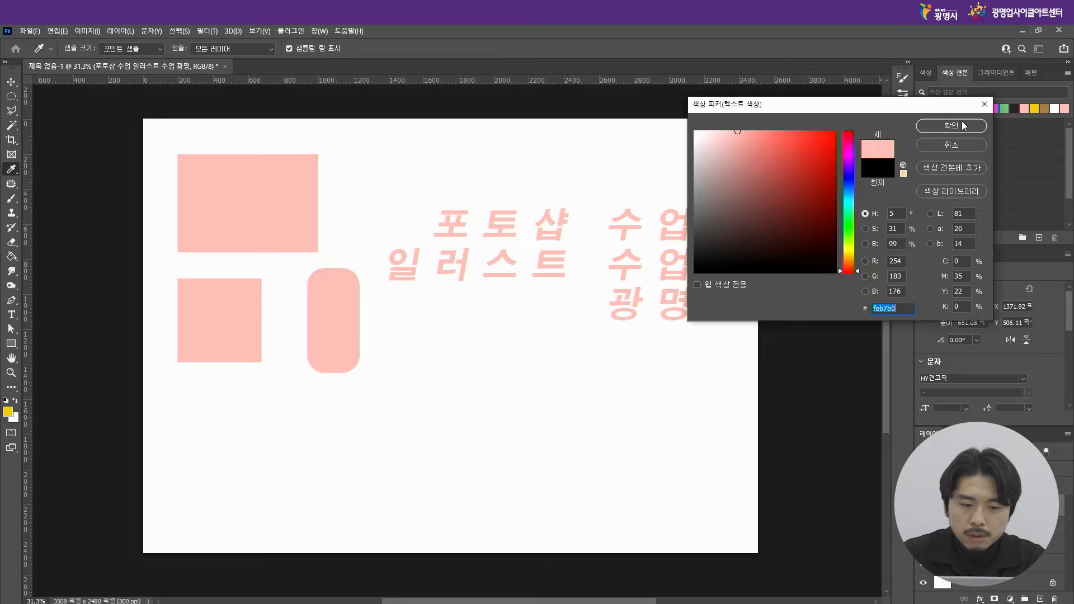
pyautogui.click(945, 125)
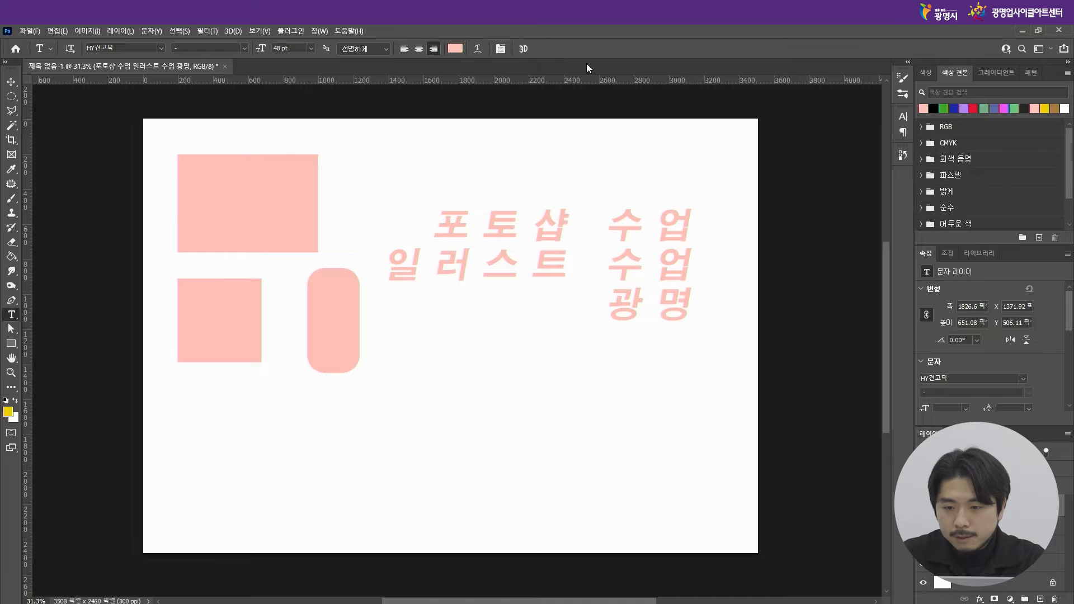
# Step: Open the character settings and set the text's line spacing to 100 pt
pyautogui.click(503, 51)
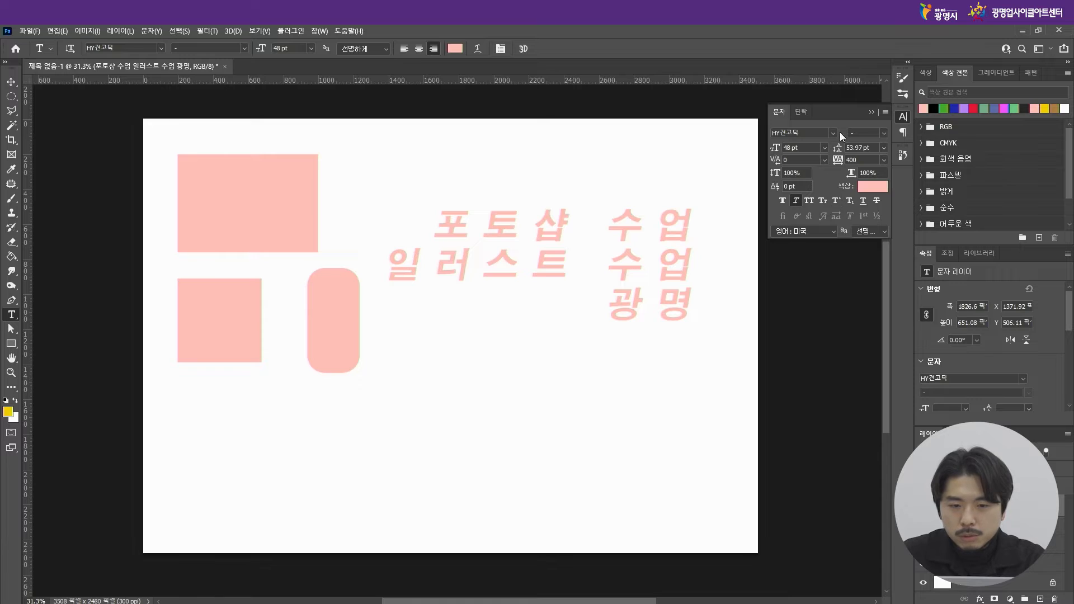
pyautogui.click(877, 149)
pyautogui.write('100')
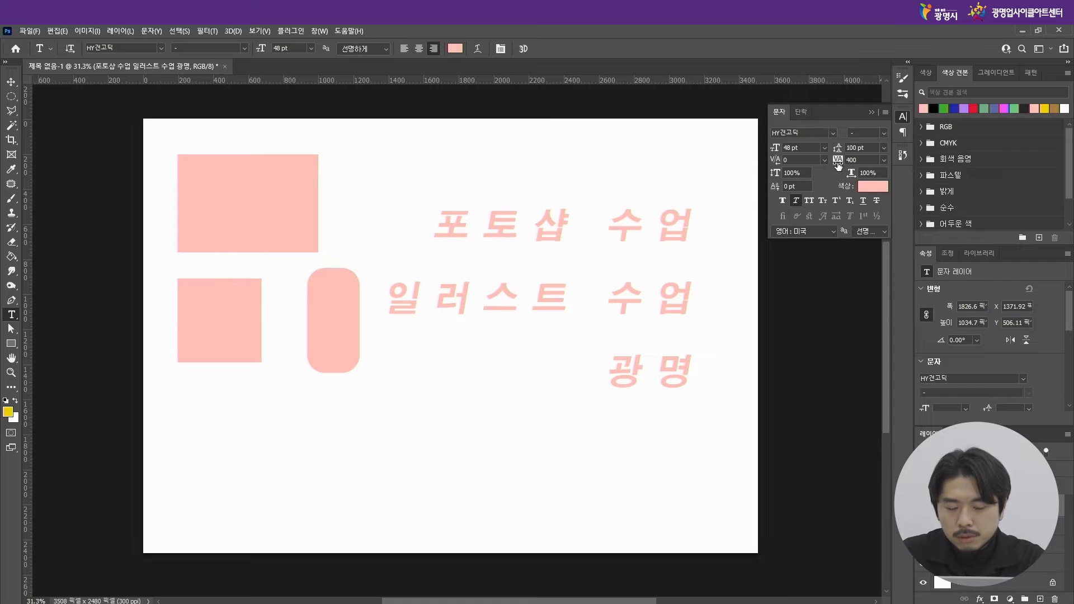
# Step: Set the text's letter tracking to 0
pyautogui.click(884, 161)
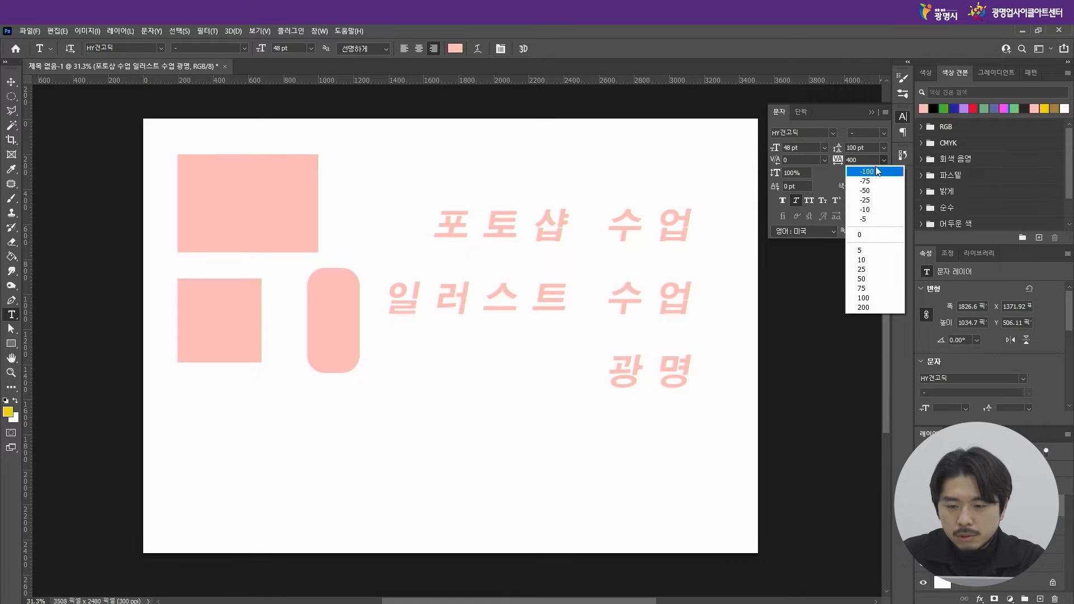
pyautogui.click(867, 160)
pyautogui.click(884, 160)
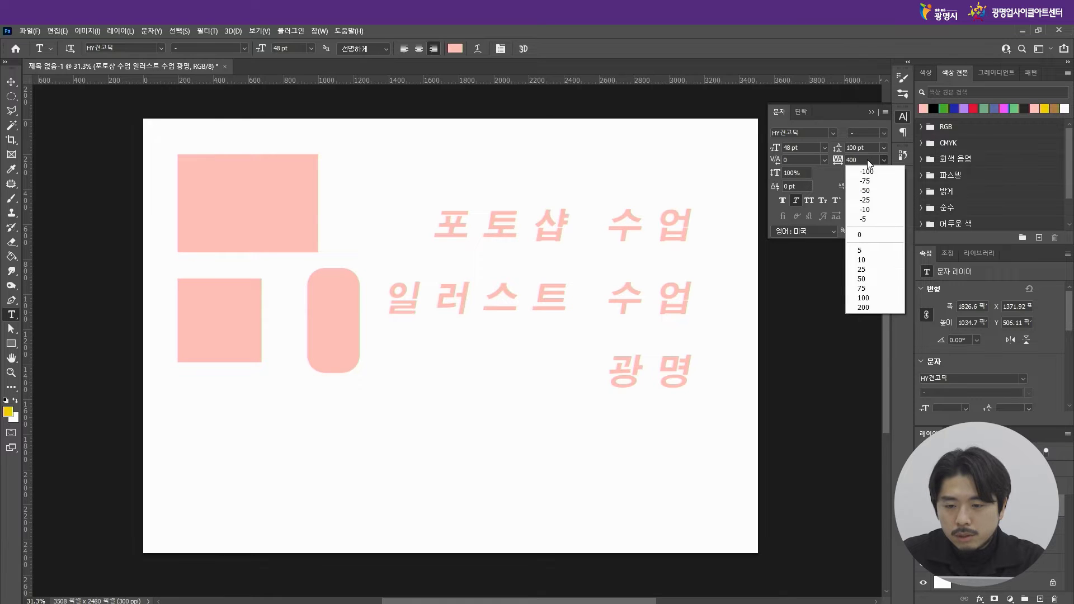
pyautogui.click(869, 162)
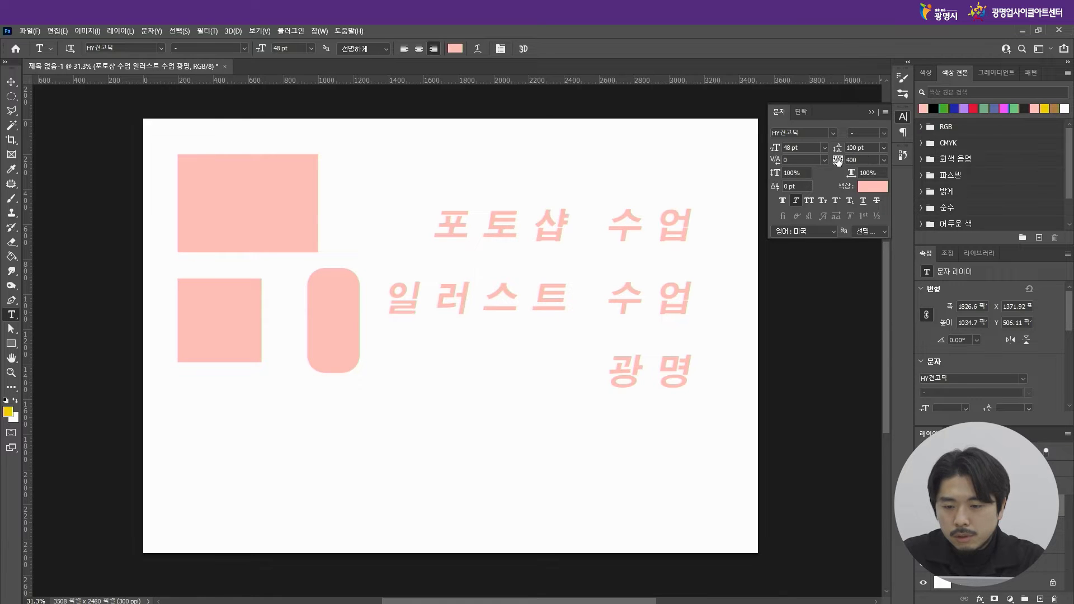
pyautogui.click(842, 161)
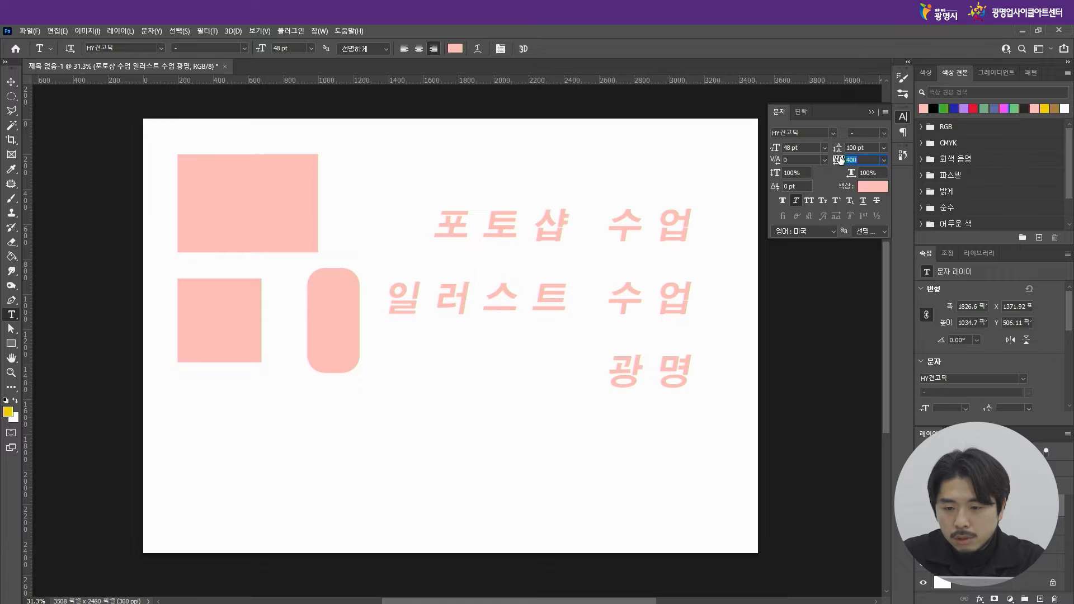
pyautogui.write('0')
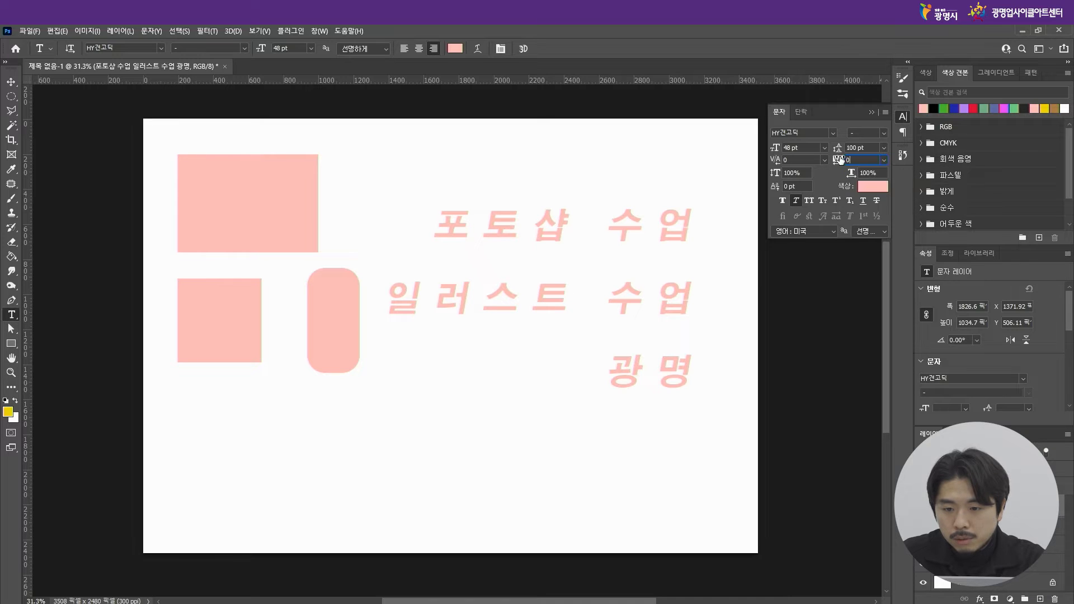
pyautogui.press('Return')
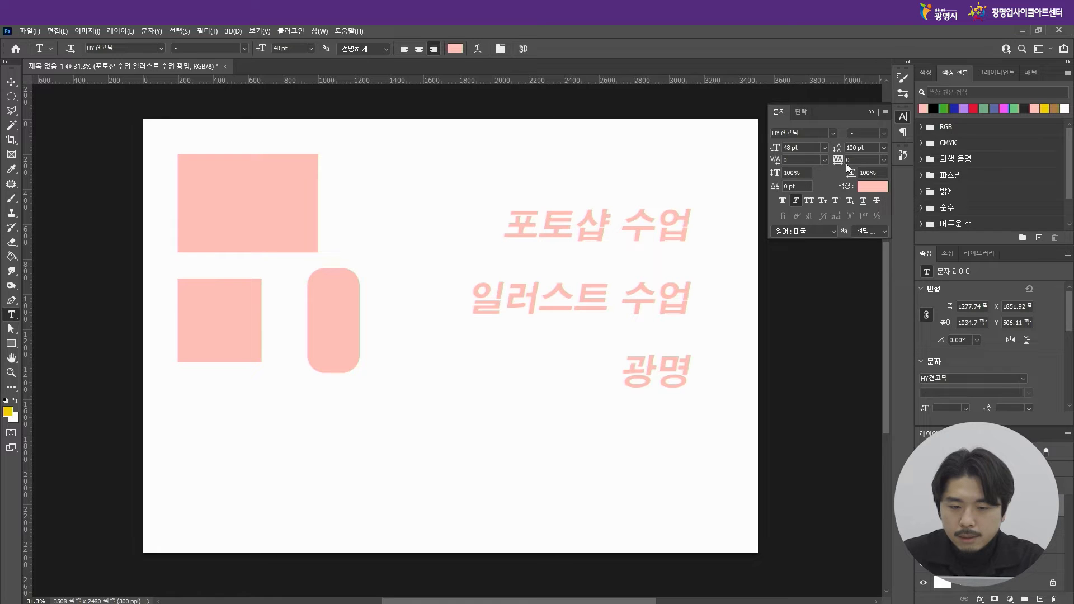
# Step: Turn off the faux italic style for the three-line text
pyautogui.click(833, 133)
pyautogui.click(833, 134)
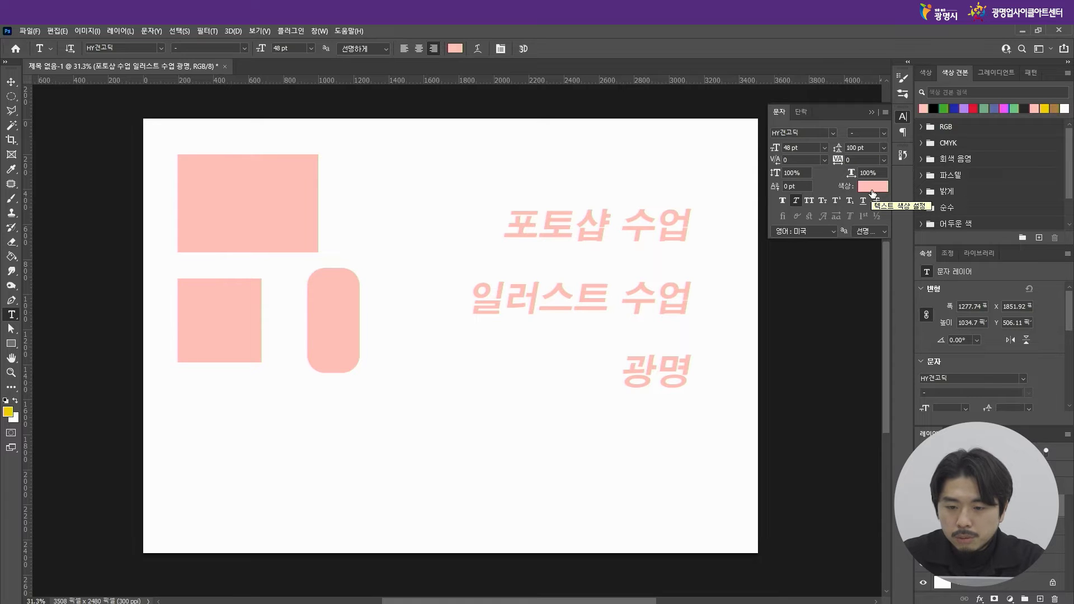
pyautogui.click(794, 201)
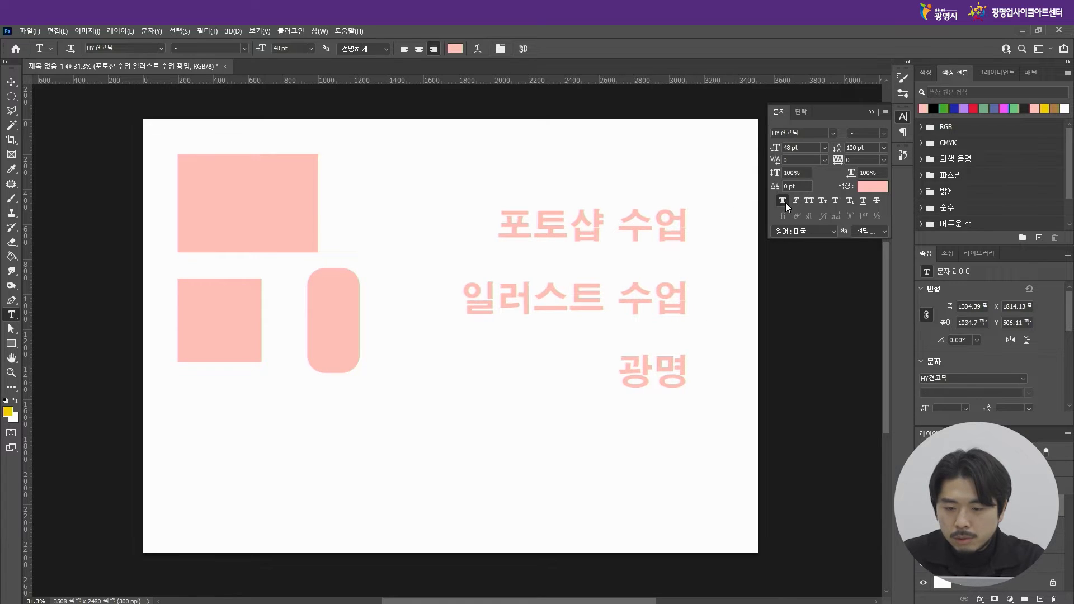
# Step: Recolour the text to a darker muted red and turn off its faux bold style
pyautogui.click(872, 185)
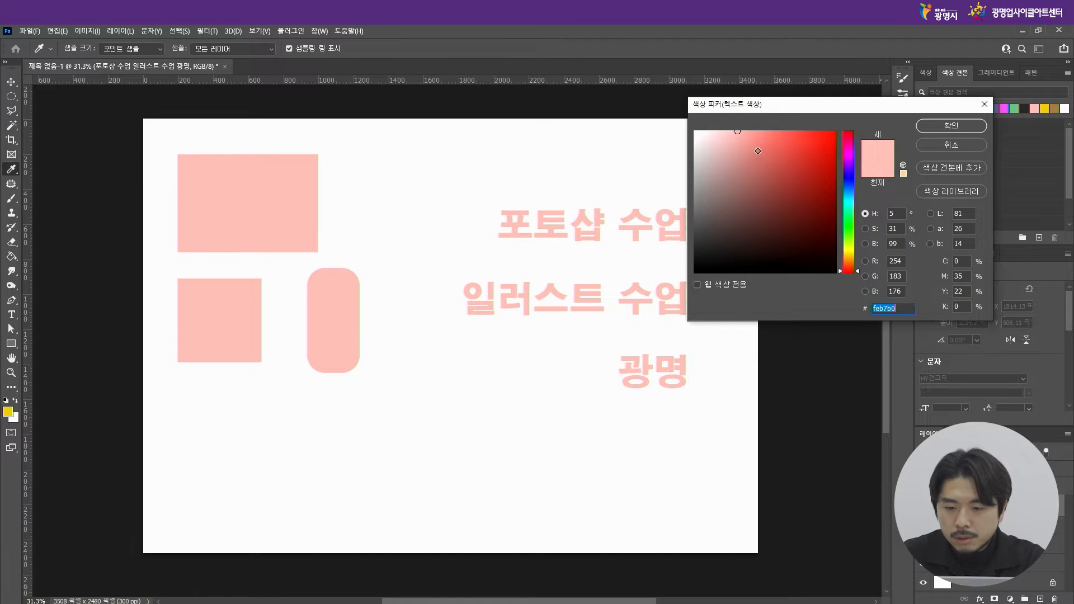
pyautogui.click(760, 164)
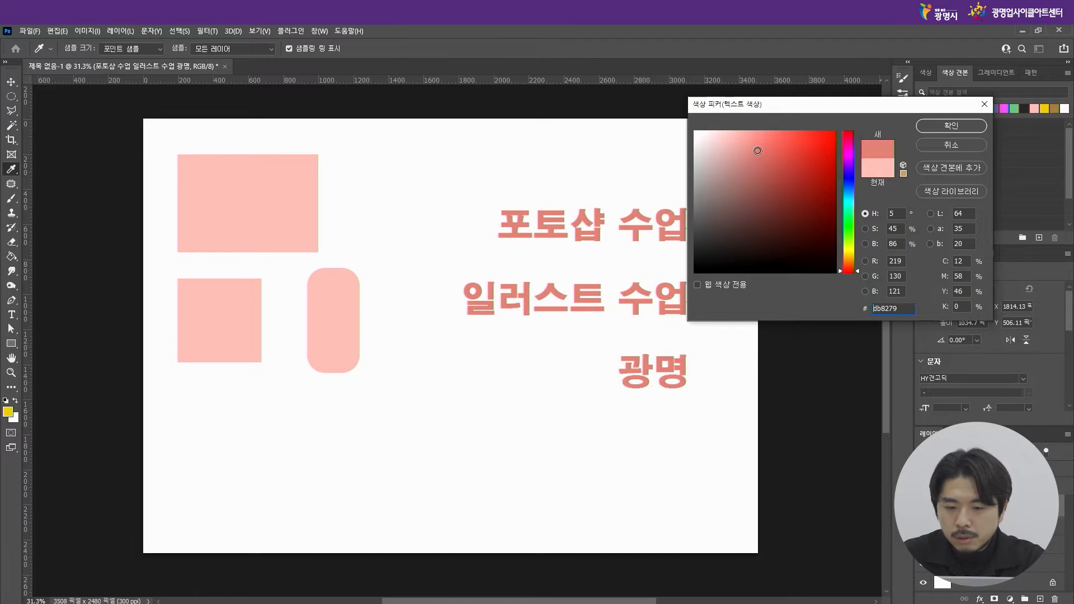
pyautogui.click(932, 129)
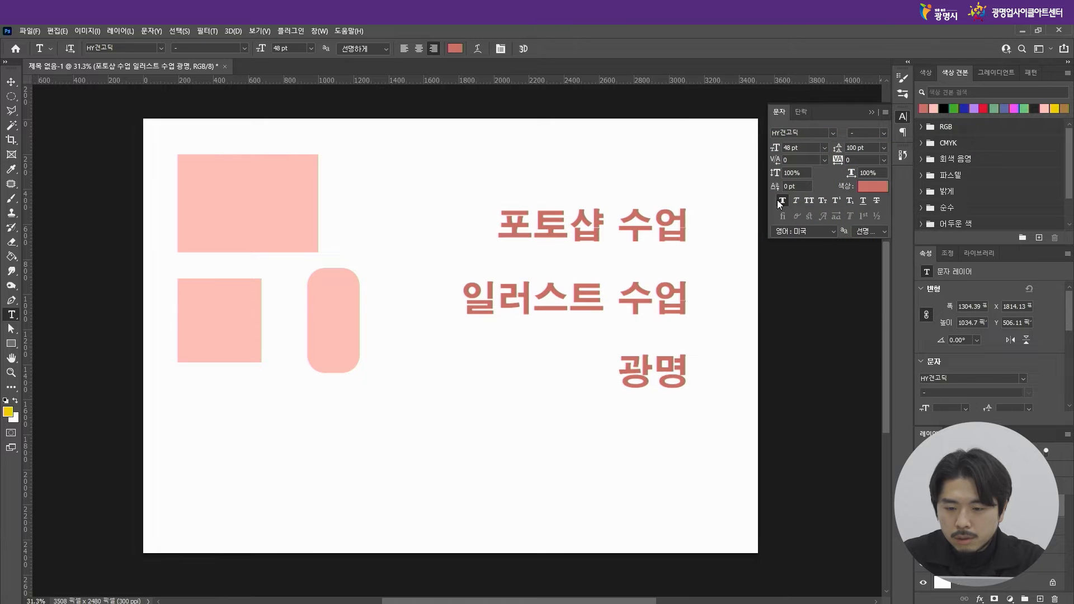
pyautogui.click(781, 200)
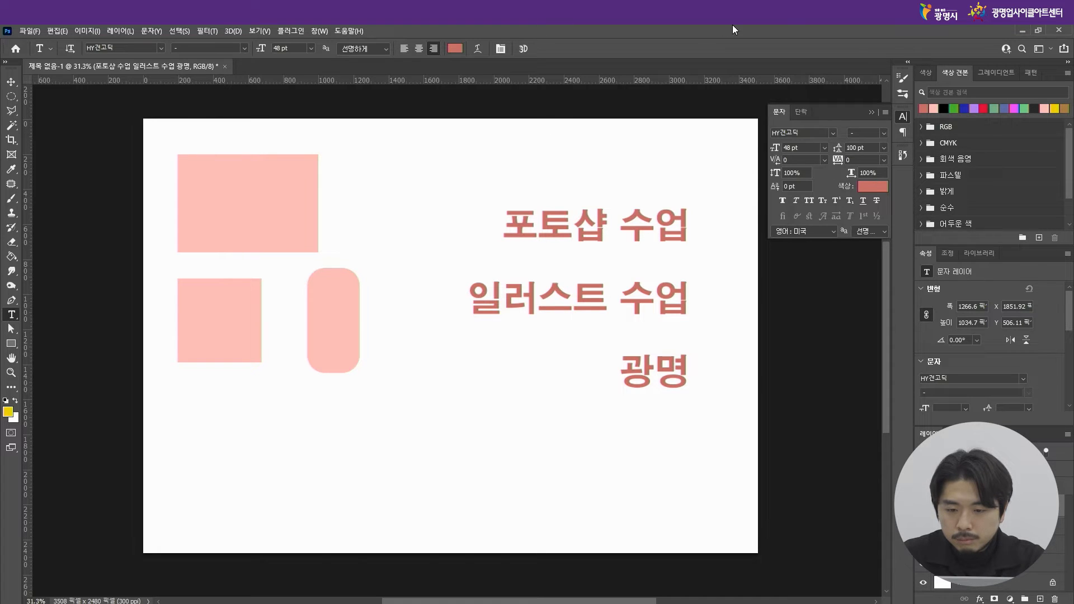
# Step: Move the text up and to the left to about X 1306, Y 210 pixels, and collapse the character settings
pyautogui.click(11, 82)
pyautogui.moveTo(554, 233); pyautogui.dragTo(460, 187)
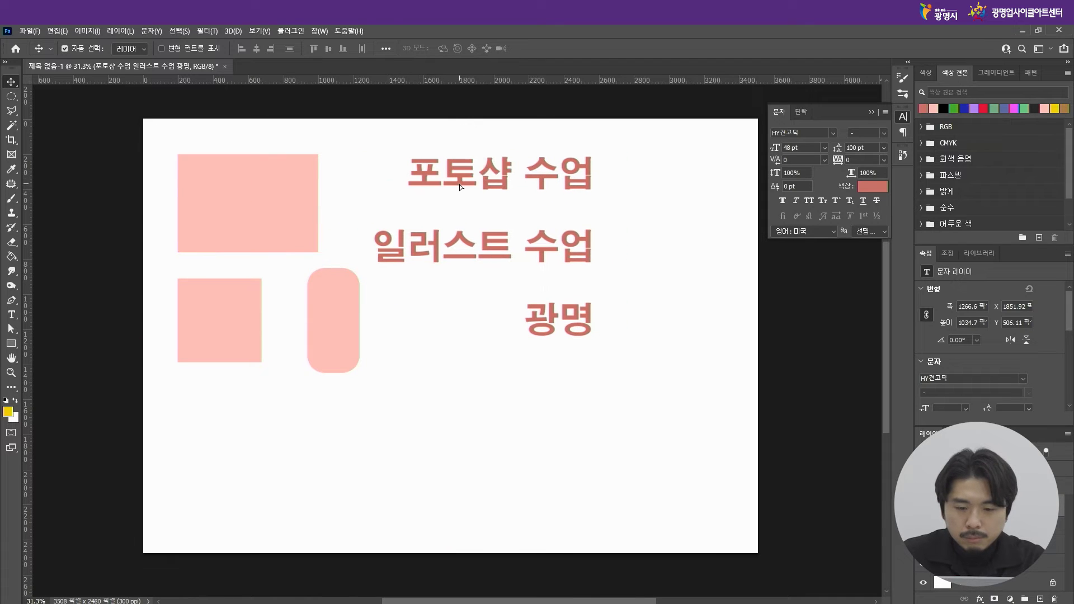
pyautogui.click(873, 113)
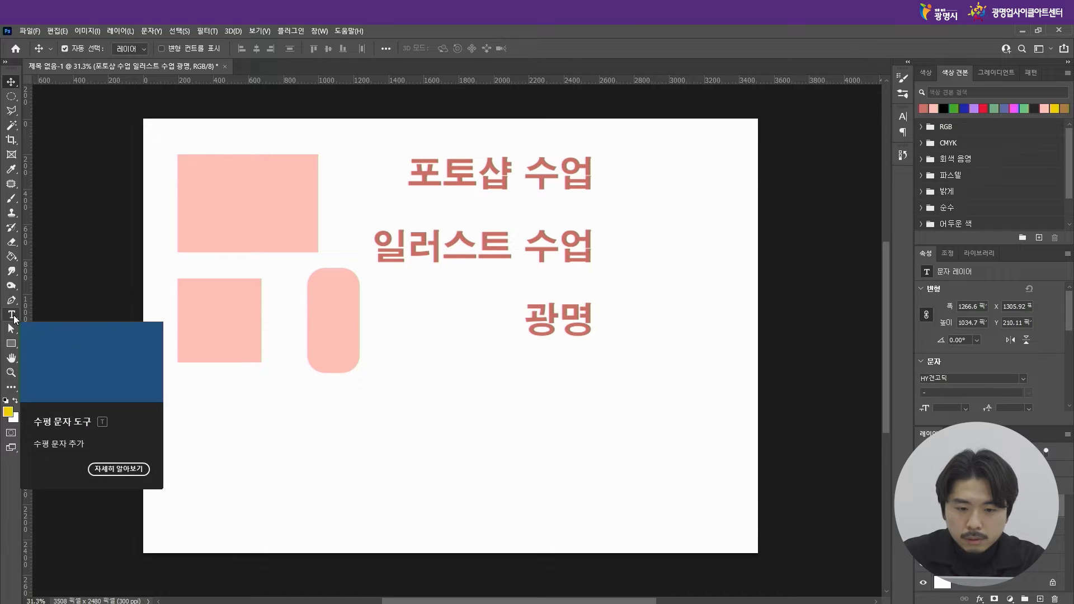
# Step: Shift the text slightly left and down to about X 1188, Y 248 pixels, and reactivate the Horizontal Type tool
pyautogui.click(12, 315)
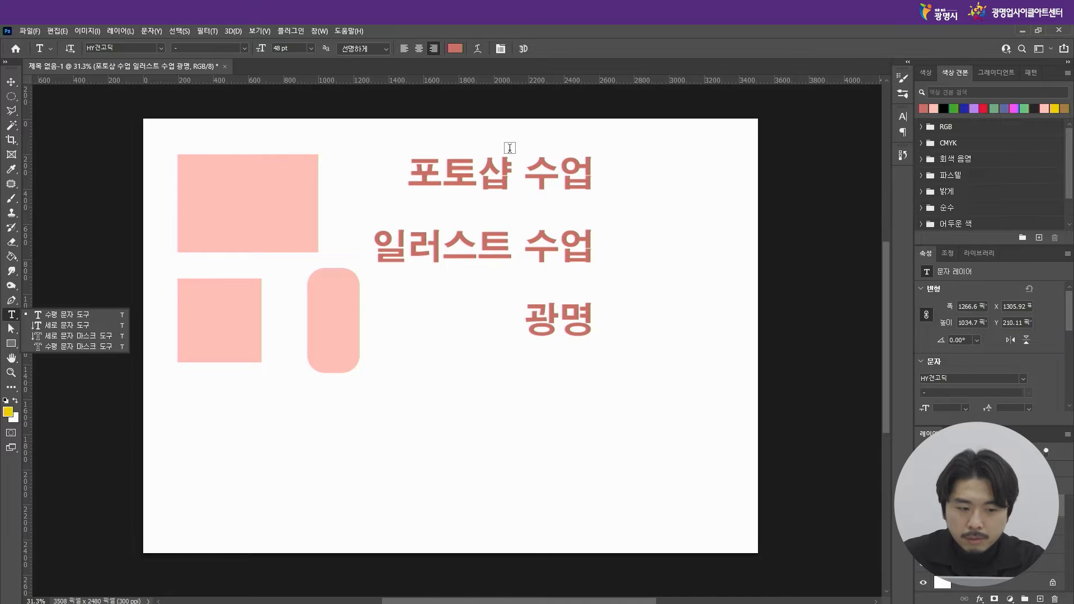
pyautogui.click(14, 87)
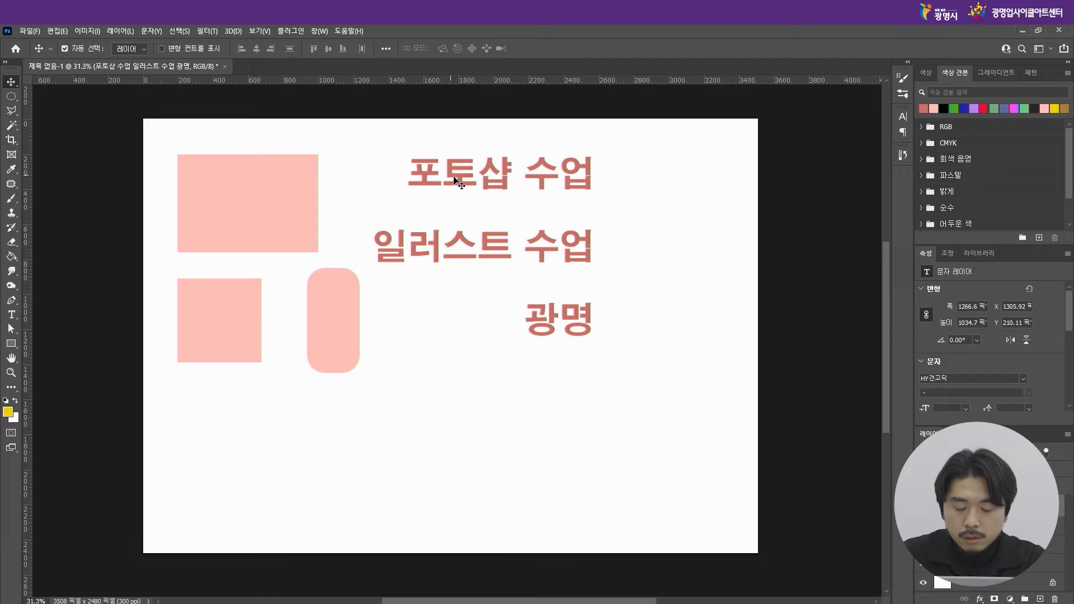
pyautogui.moveTo(469, 184); pyautogui.dragTo(448, 190)
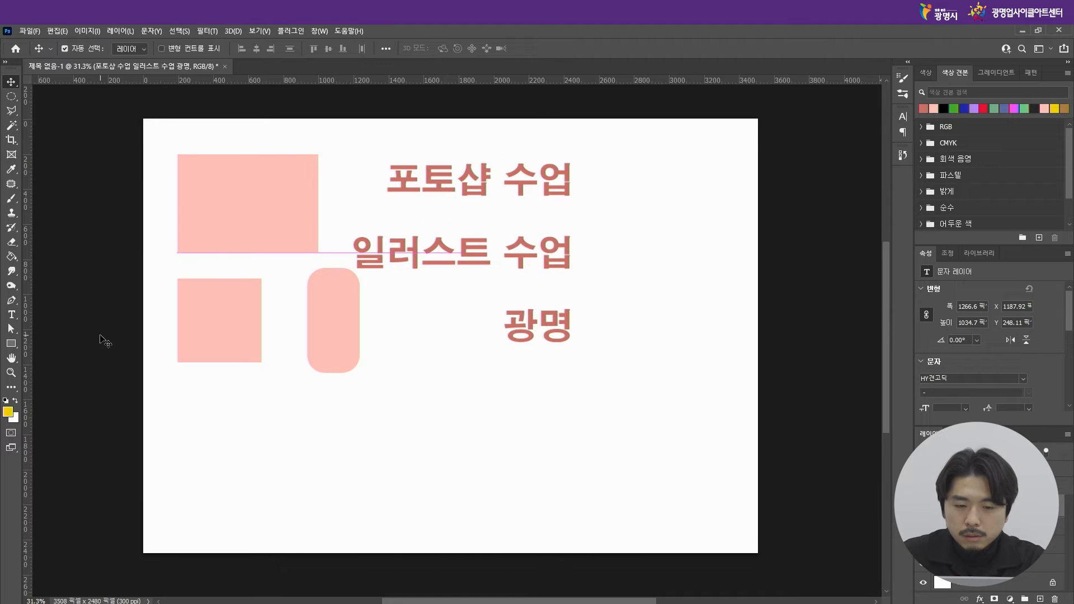
pyautogui.click(12, 317)
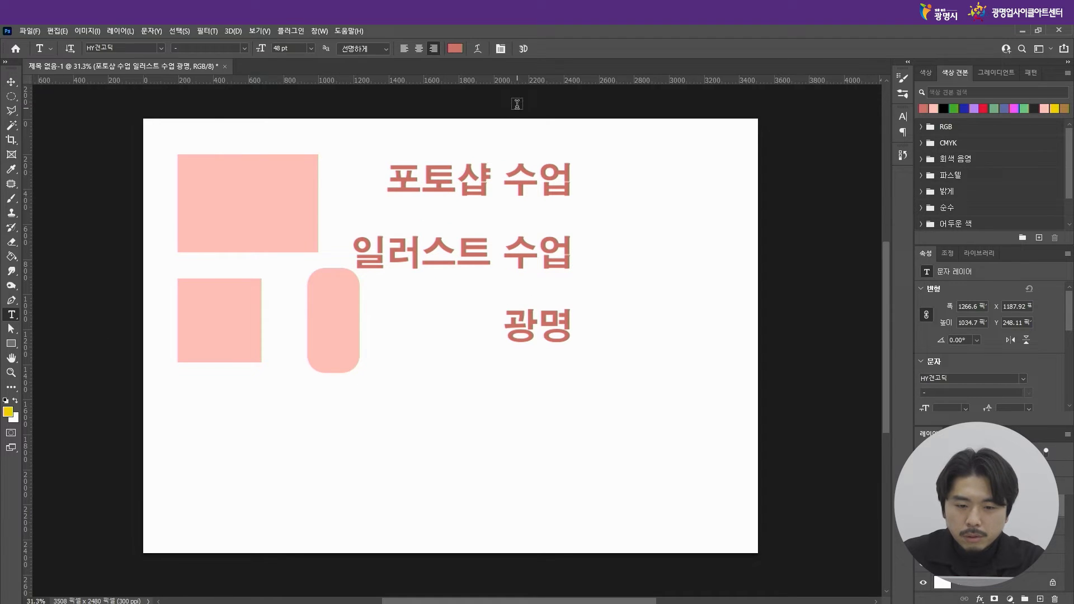
# Step: Open the character settings and try leading values of 0 and 200 pt on the three-line text
pyautogui.click(501, 50)
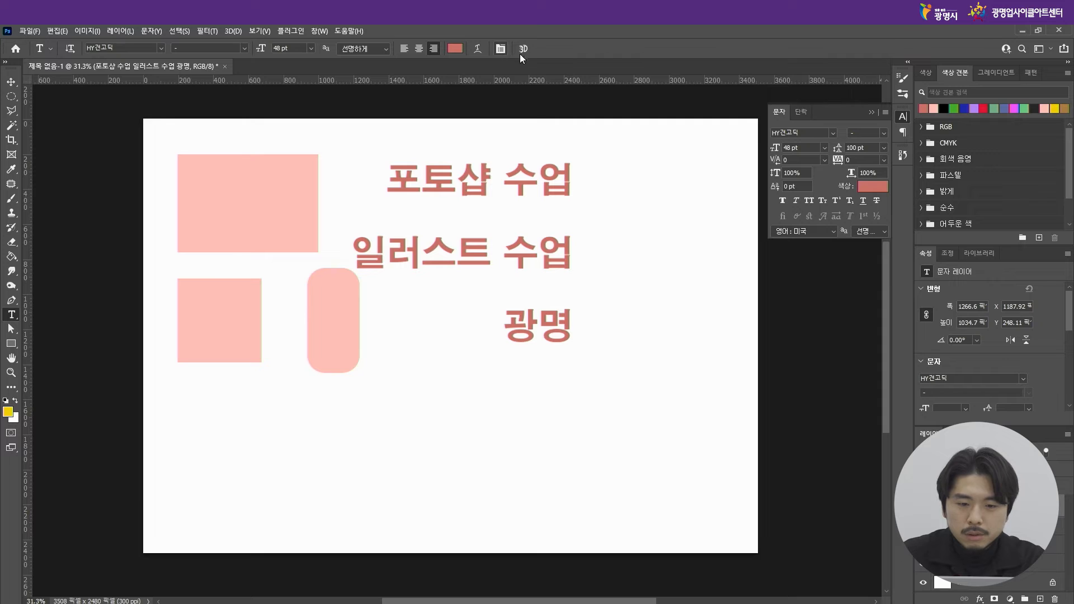
pyautogui.click(856, 147)
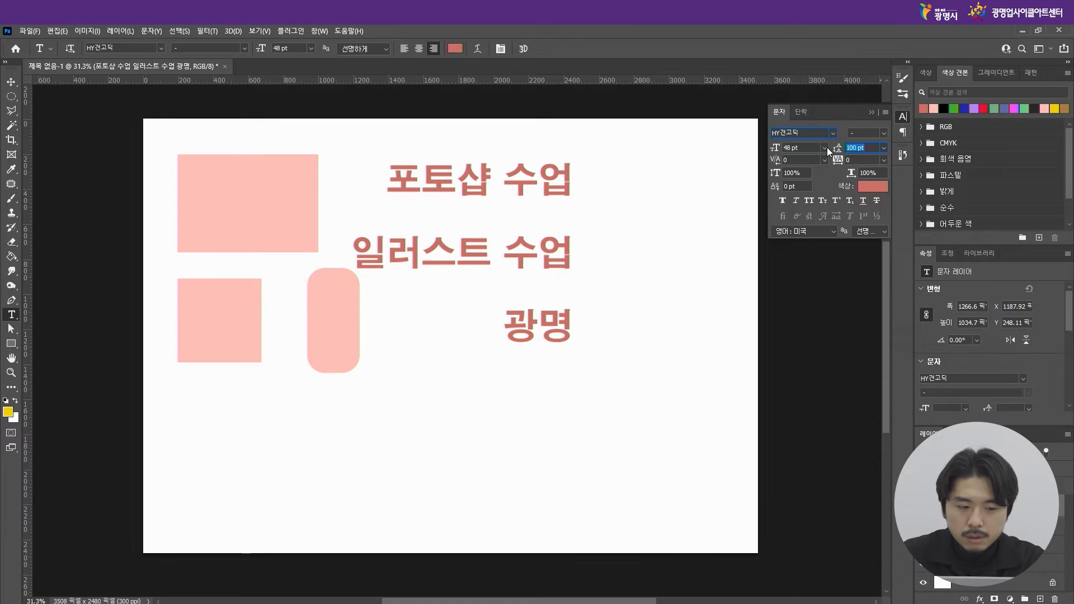
pyautogui.write('0')
pyautogui.press('Return')
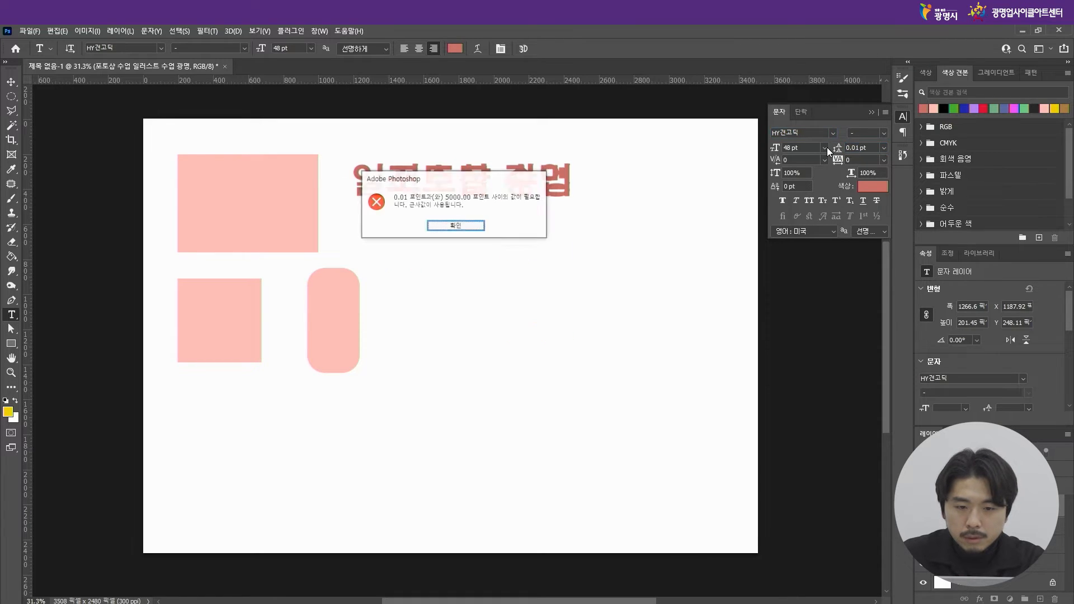
pyautogui.click(465, 226)
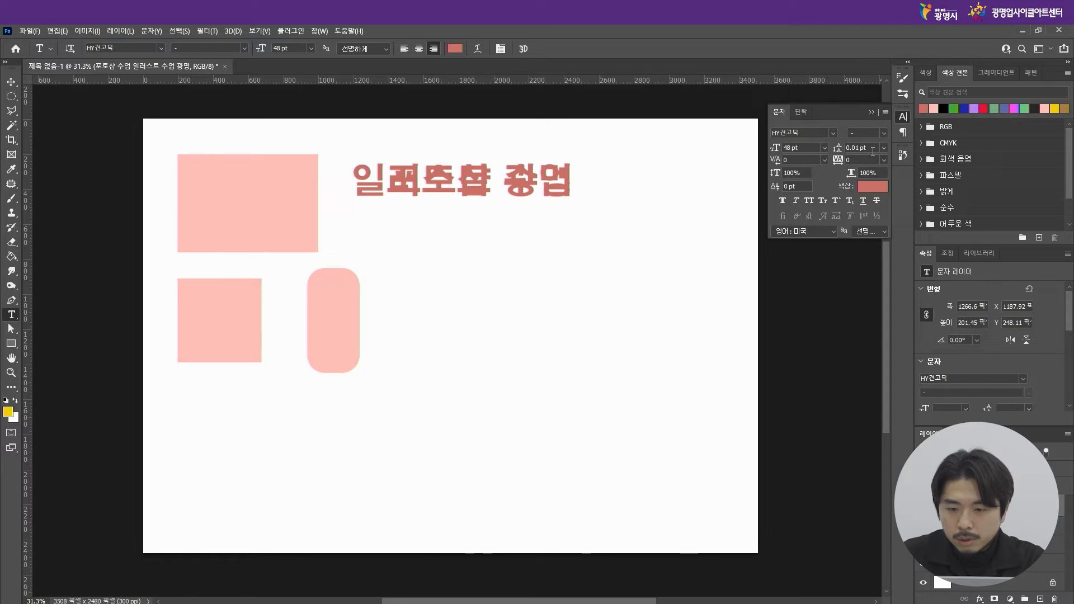
pyautogui.write('200')
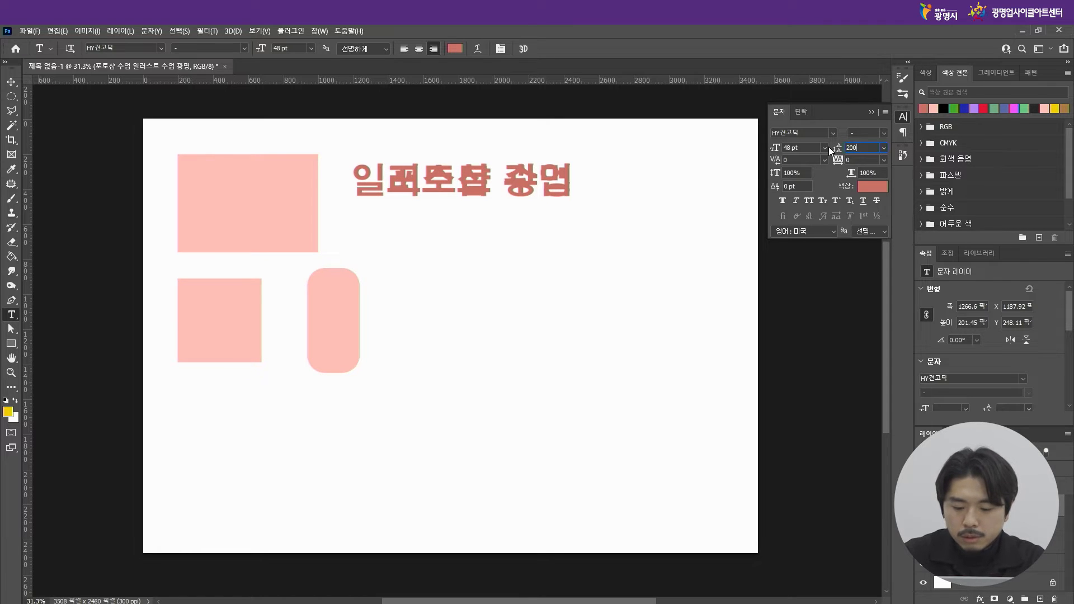
pyautogui.press('Return')
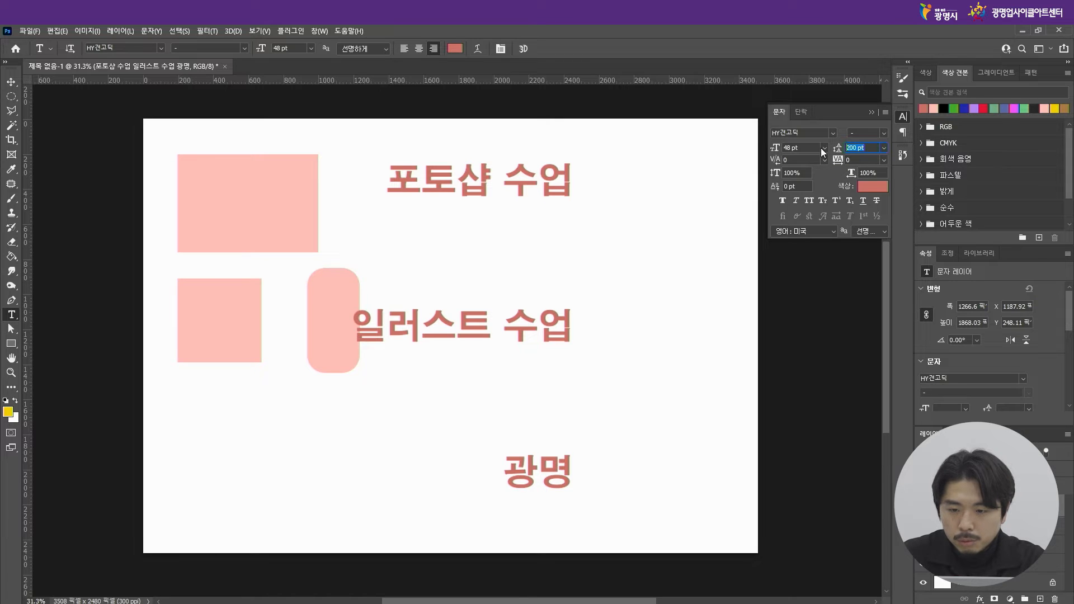
# Step: Set the three-line text's leading to 50 pt and centre-align its lines
pyautogui.write('50')
pyautogui.press('Return')
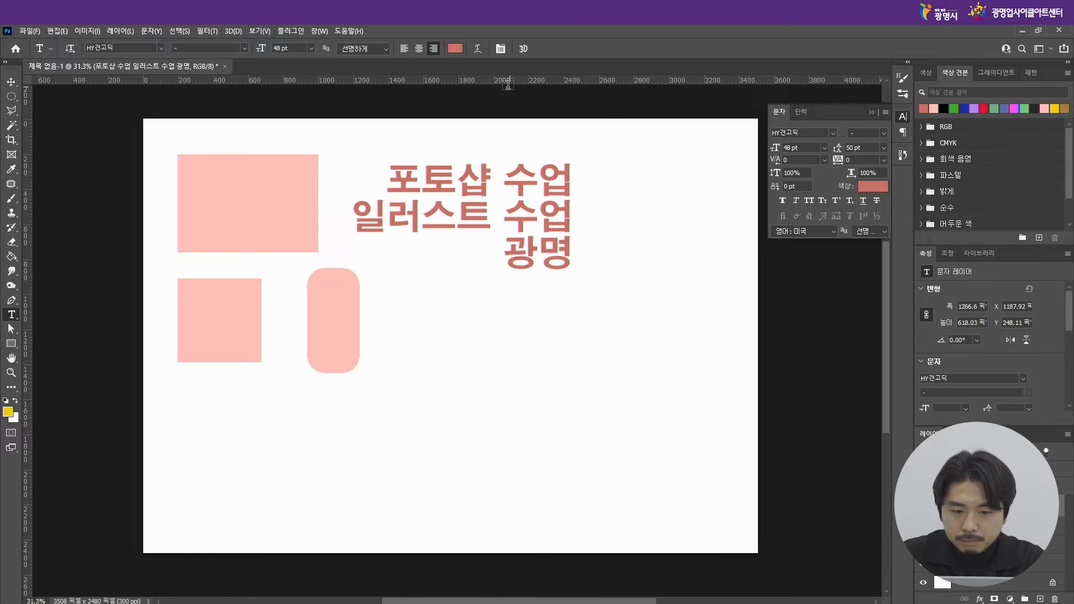
pyautogui.click(419, 50)
# Step: Move the text right and down to about X 1654, Y 479 pixels, and collapse the character settings
pyautogui.press('v')
pyautogui.moveTo(582, 222); pyautogui.dragTo(552, 262)
pyautogui.click(872, 113)
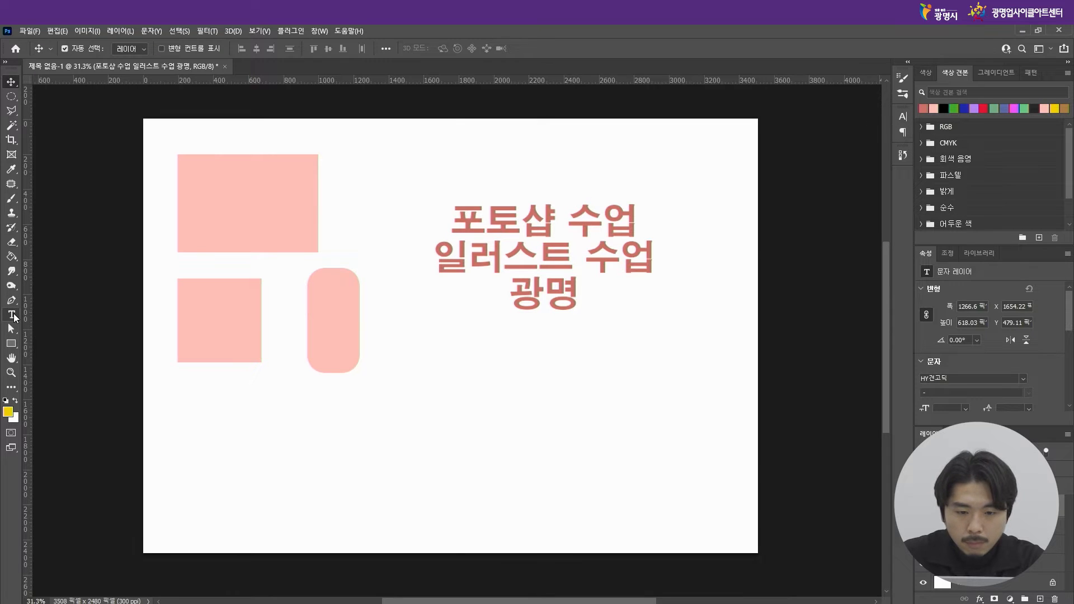
# Step: Open Warp Text for the three-line text with its dialog clear of the lettering, and bring up the available warp styles
pyautogui.click(12, 316)
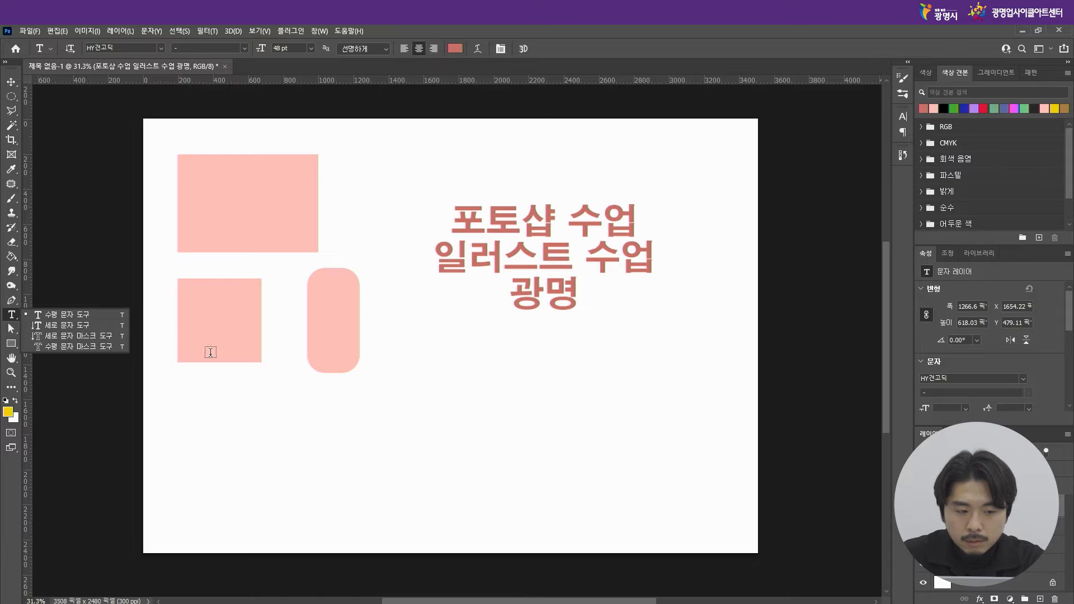
pyautogui.click(15, 316)
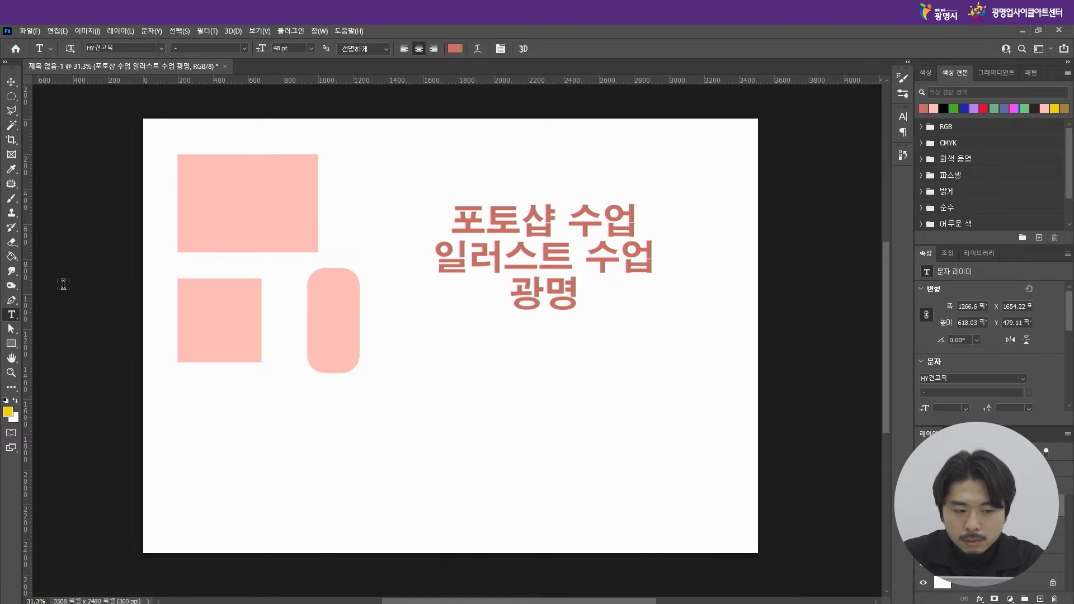
pyautogui.click(478, 48)
pyautogui.moveTo(731, 330); pyautogui.dragTo(814, 133)
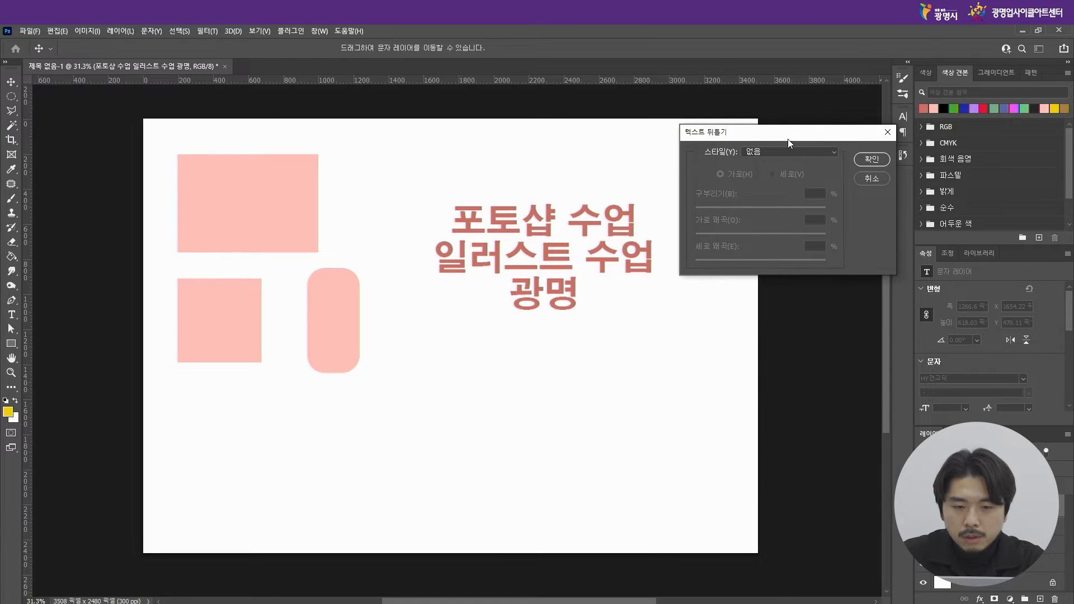
pyautogui.click(834, 153)
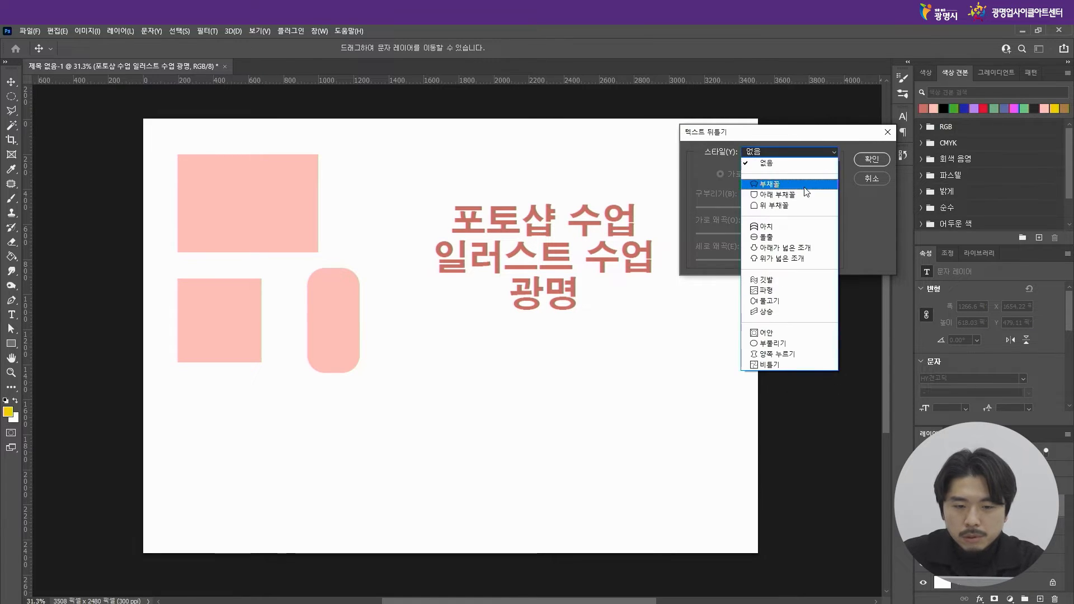
# Step: Try the 부채꼴 text warp with a +23% bend, and the 아치 style, on the three-line title text
pyautogui.click(811, 168)
pyautogui.moveTo(792, 209); pyautogui.dragTo(775, 210)
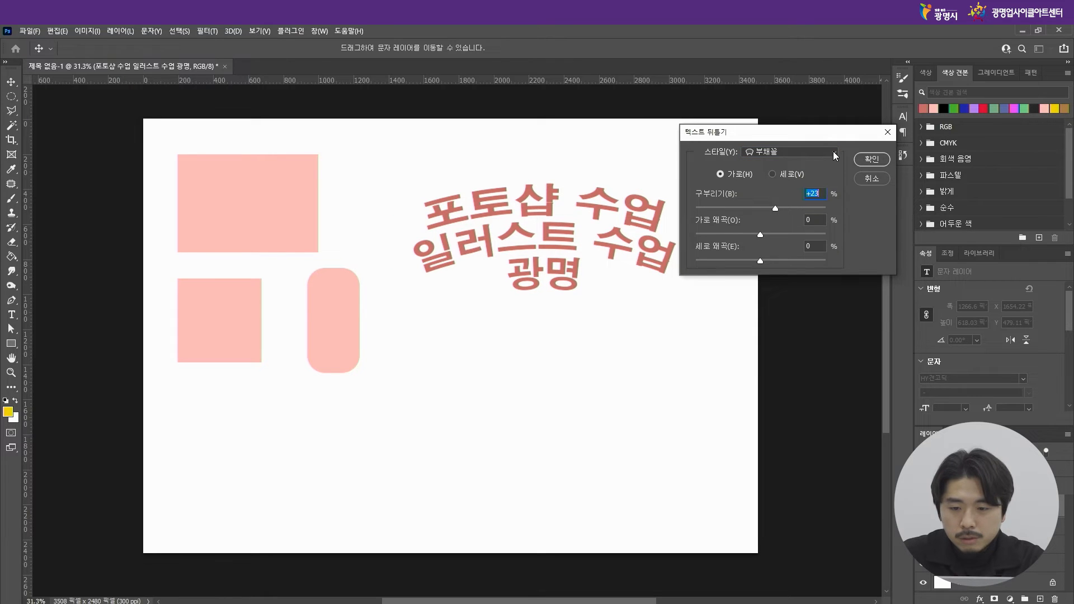
pyautogui.click(833, 152)
pyautogui.click(784, 229)
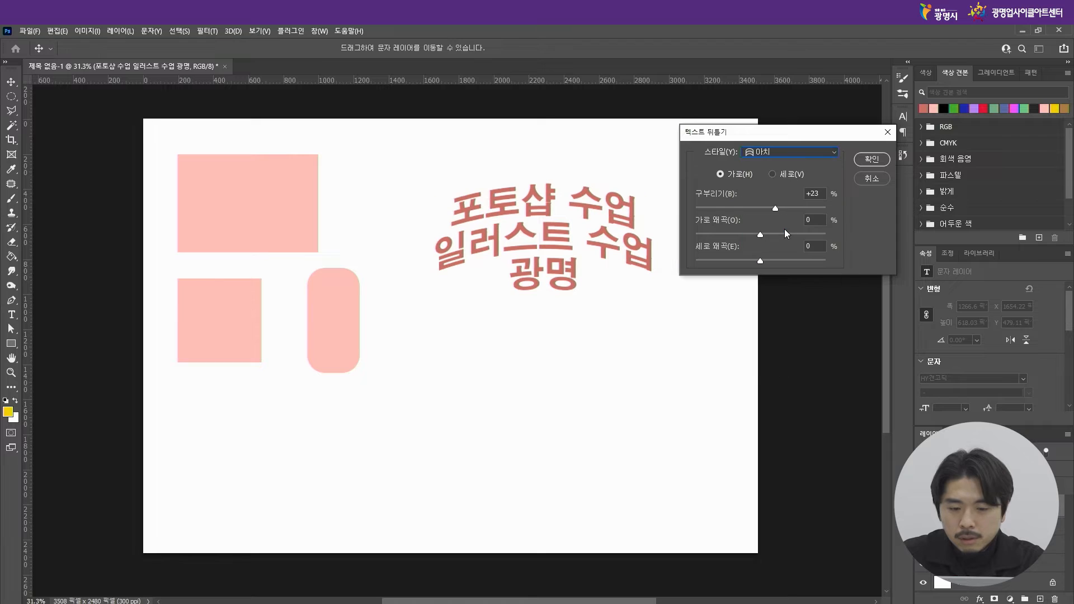
# Step: Warp the title text with the 깃발 style at -15% bend, +1% horizontal distortion and +7% vertical distortion
pyautogui.click(834, 153)
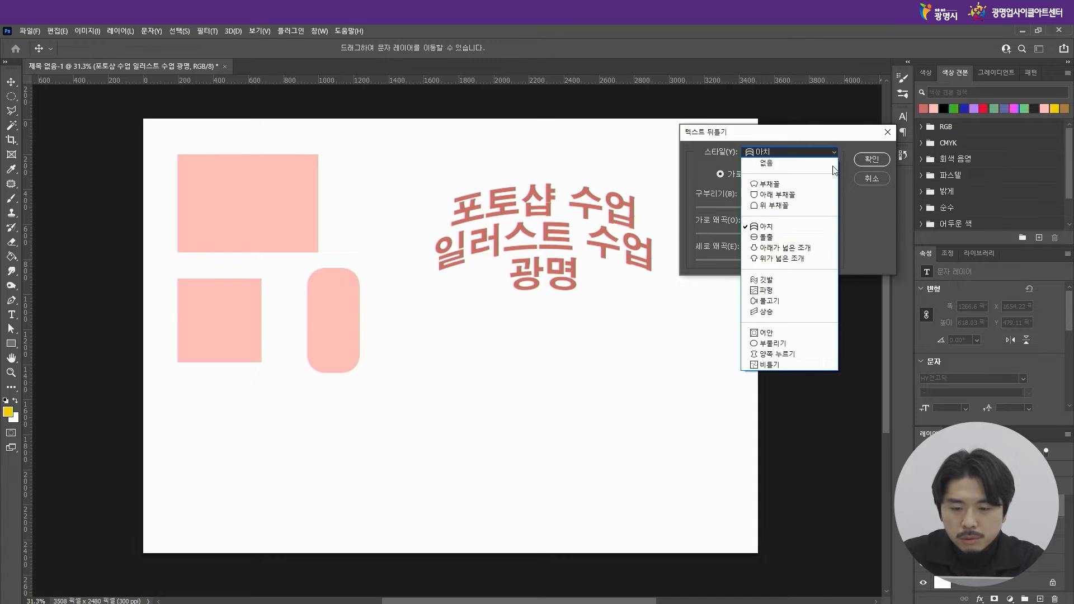
pyautogui.click(794, 286)
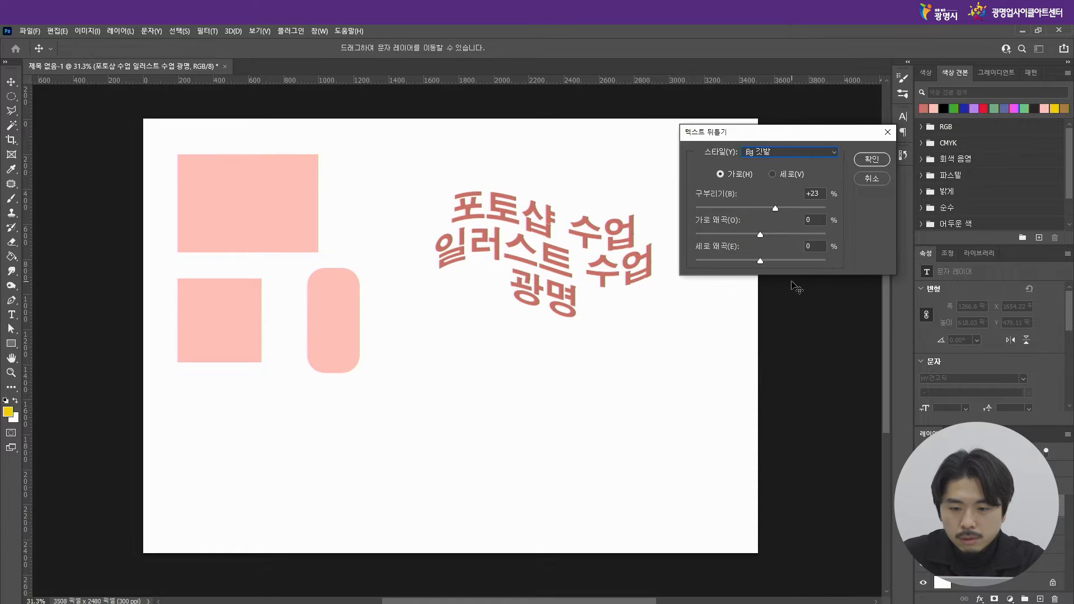
pyautogui.moveTo(775, 211); pyautogui.dragTo(770, 211)
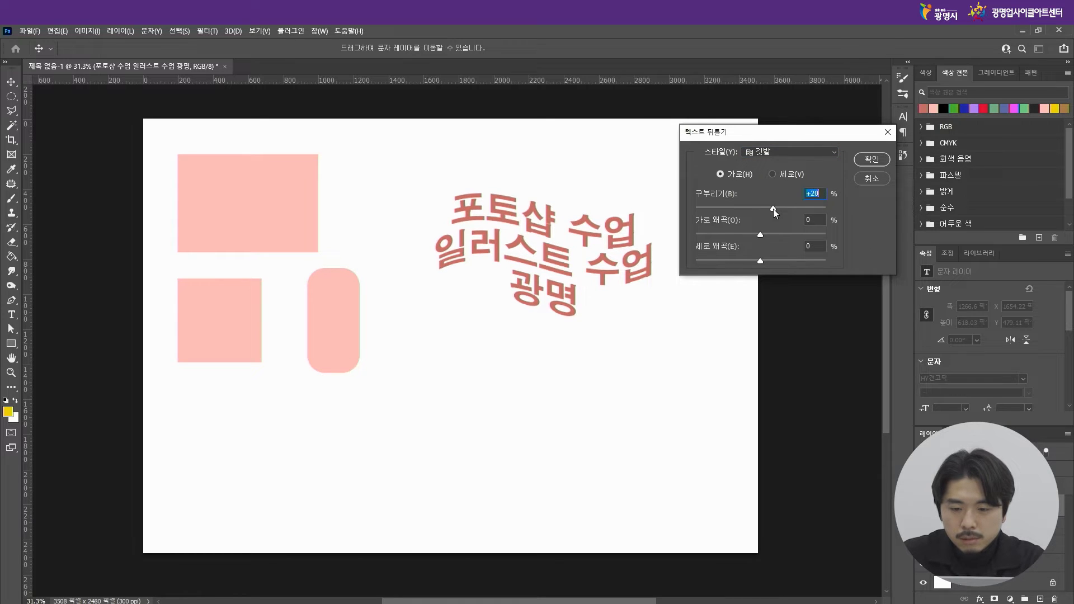
pyautogui.moveTo(773, 209); pyautogui.dragTo(751, 210)
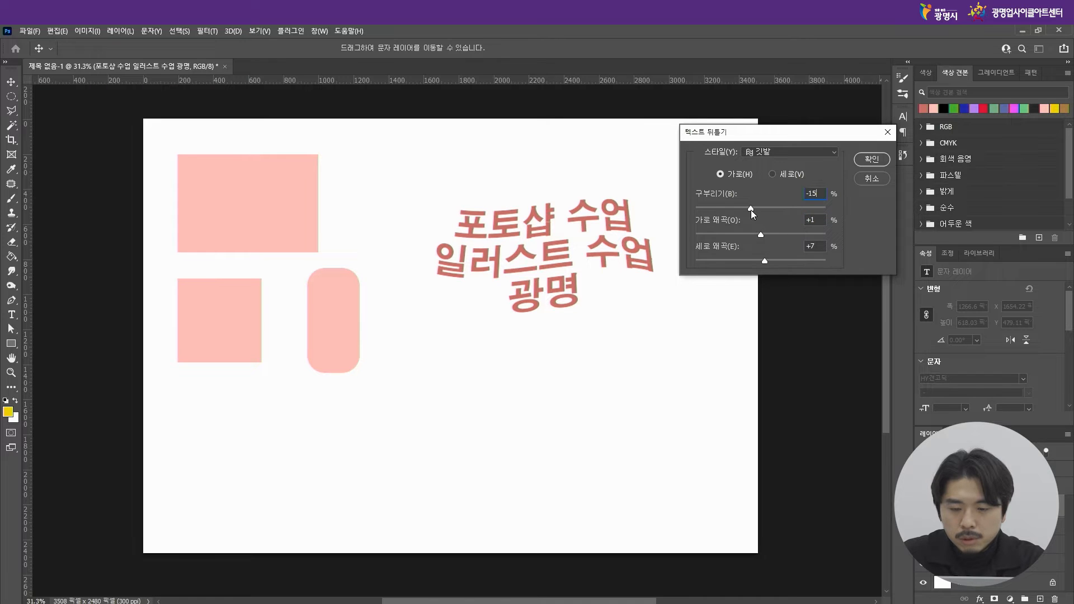
pyautogui.click(874, 160)
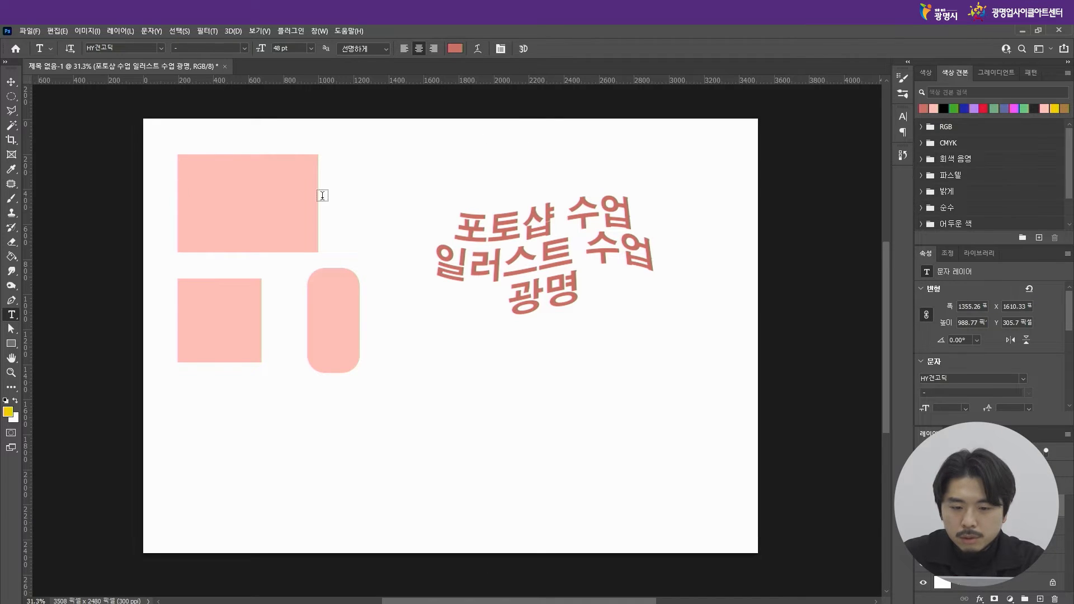
# Step: Move the warped title text to the upper-right corner of the canvas
pyautogui.click(12, 82)
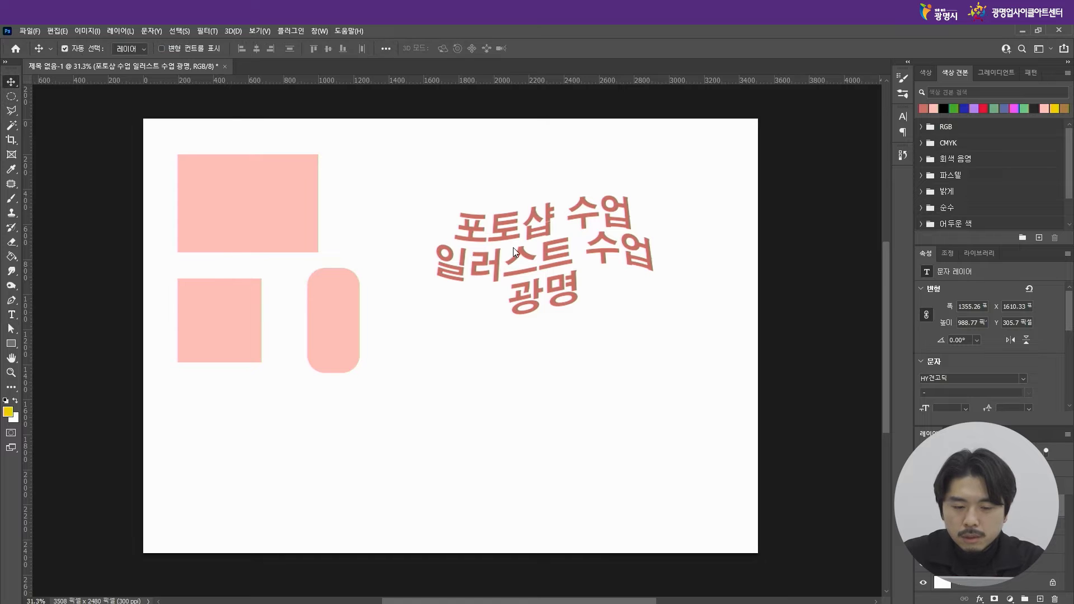
pyautogui.moveTo(529, 241); pyautogui.dragTo(529, 221)
pyautogui.moveTo(628, 206); pyautogui.dragTo(614, 209)
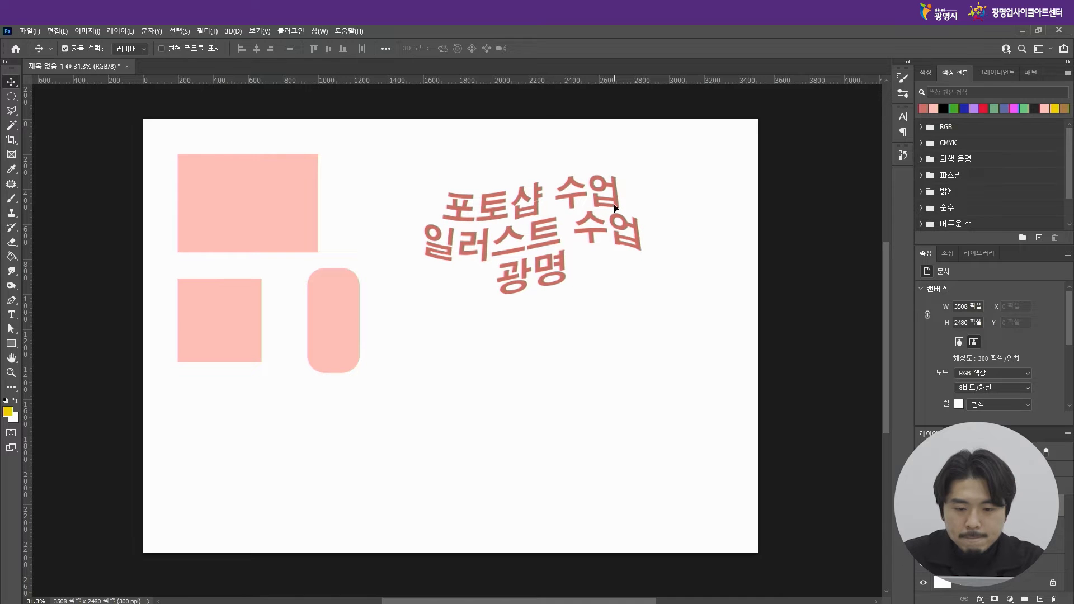
pyautogui.click(620, 211)
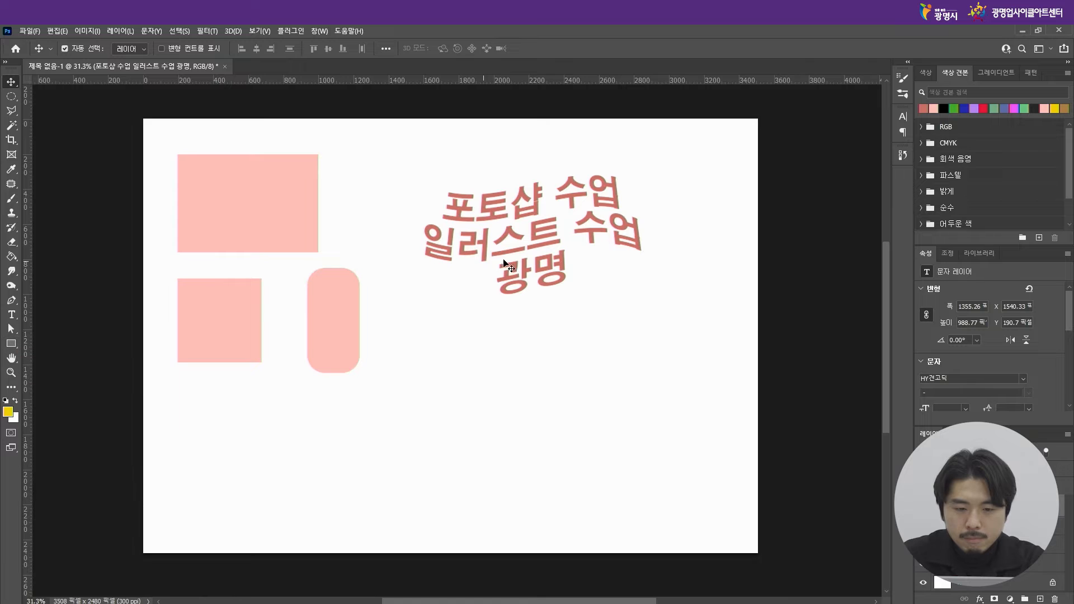
pyautogui.moveTo(509, 257); pyautogui.dragTo(598, 226)
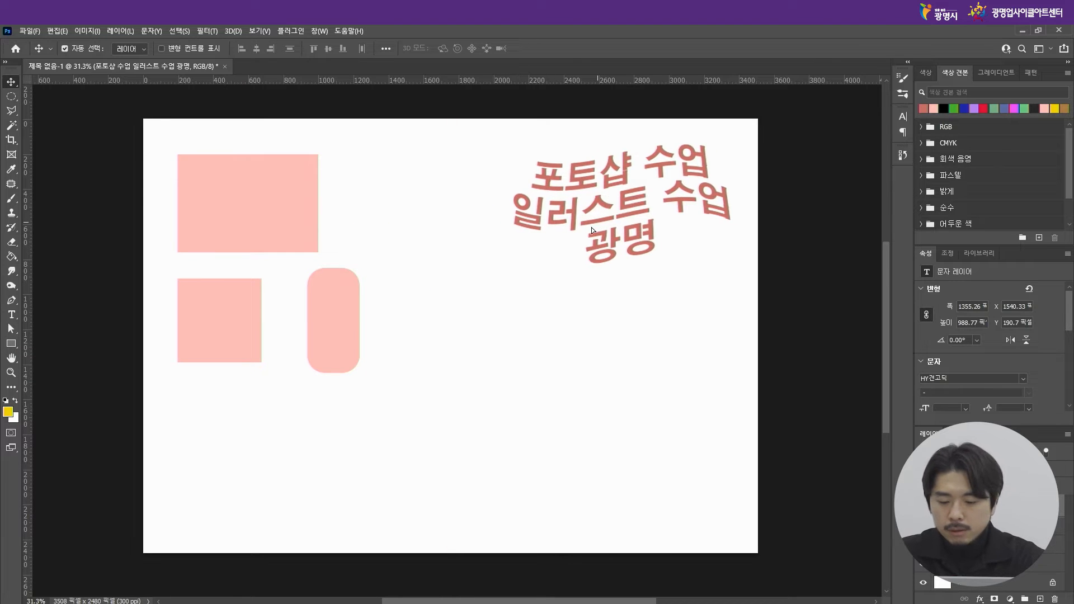
# Step: Draw a circle about 906 px across below the title text and shift it slightly up and to the left
pyautogui.click(11, 343)
pyautogui.click(74, 357)
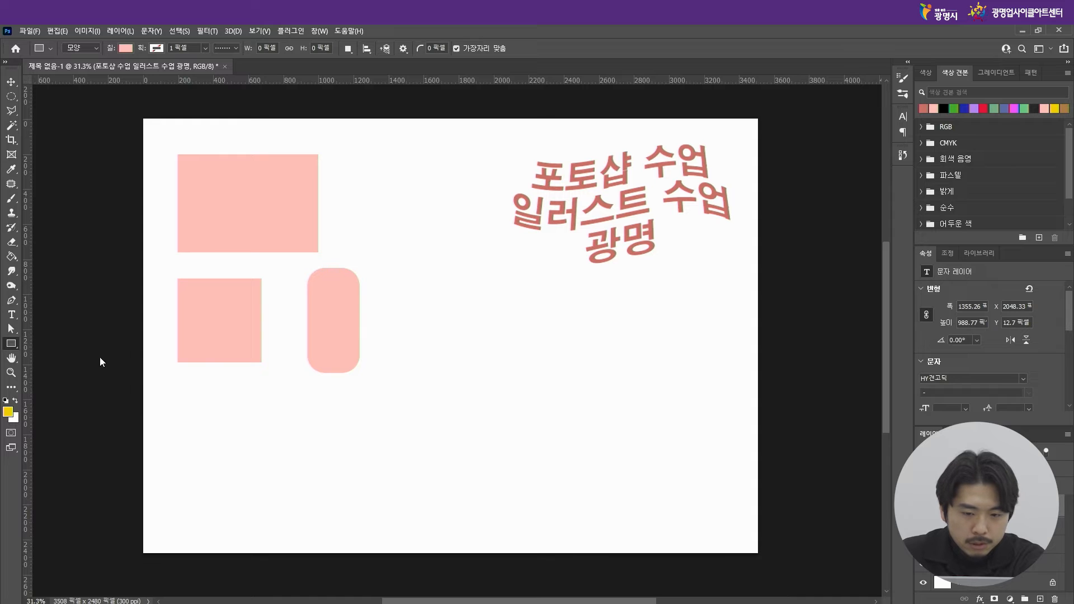
pyautogui.moveTo(456, 326); pyautogui.dragTo(666, 485)
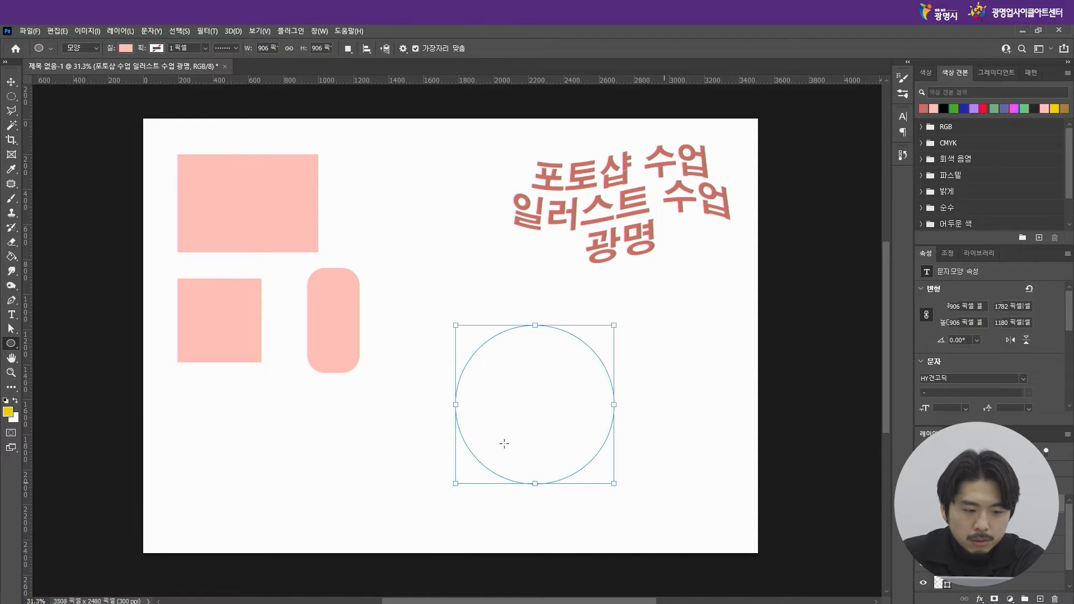
pyautogui.click(11, 82)
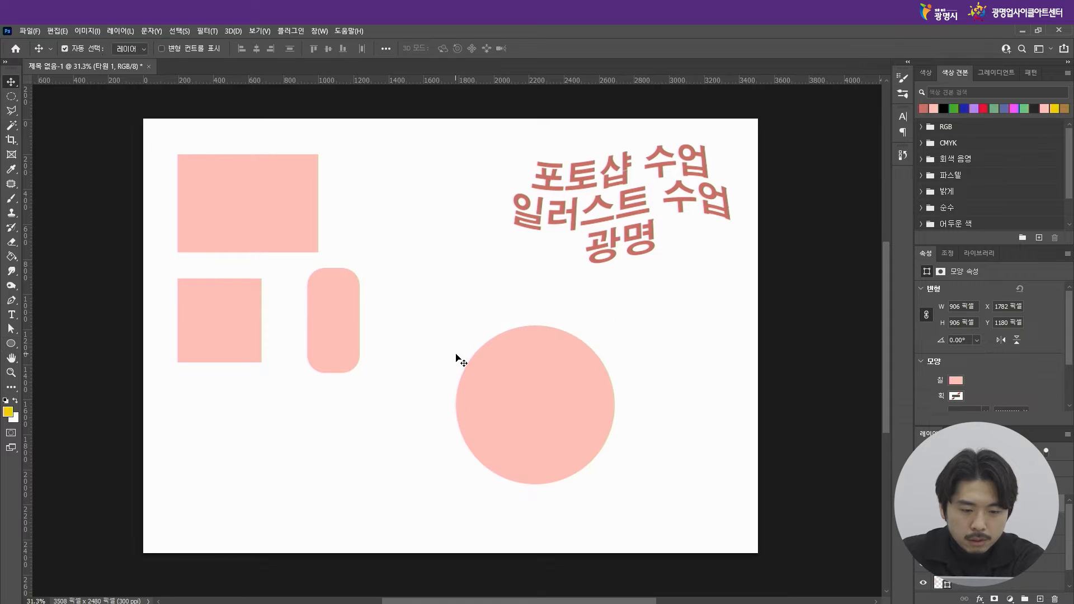
pyautogui.moveTo(536, 394); pyautogui.dragTo(521, 372)
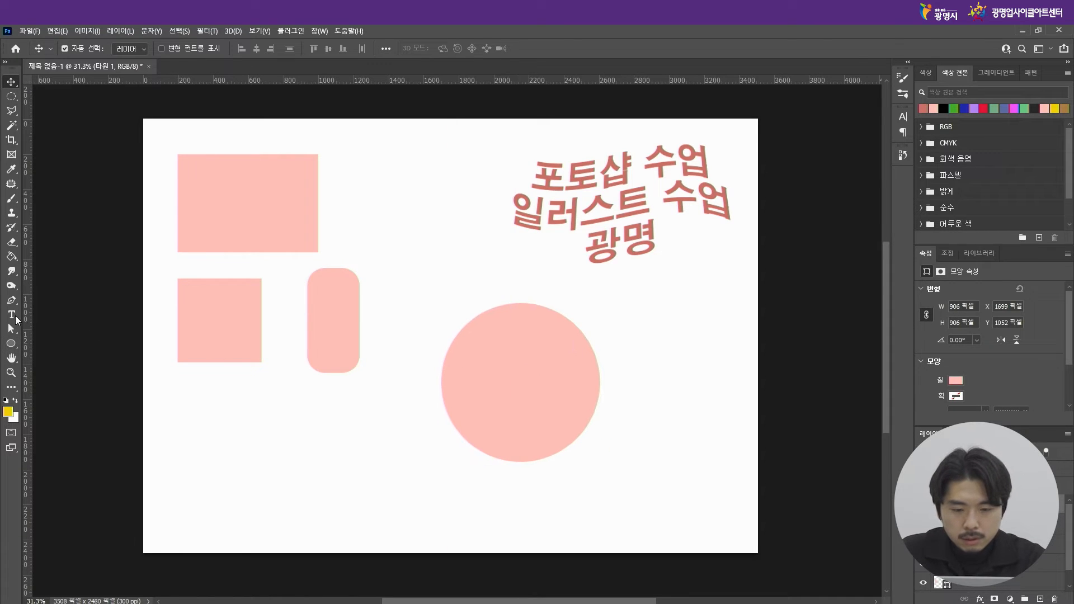
# Step: Start text on the circle's upper-right edge and set its font to HY울릉도M at 30 pt
pyautogui.click(12, 315)
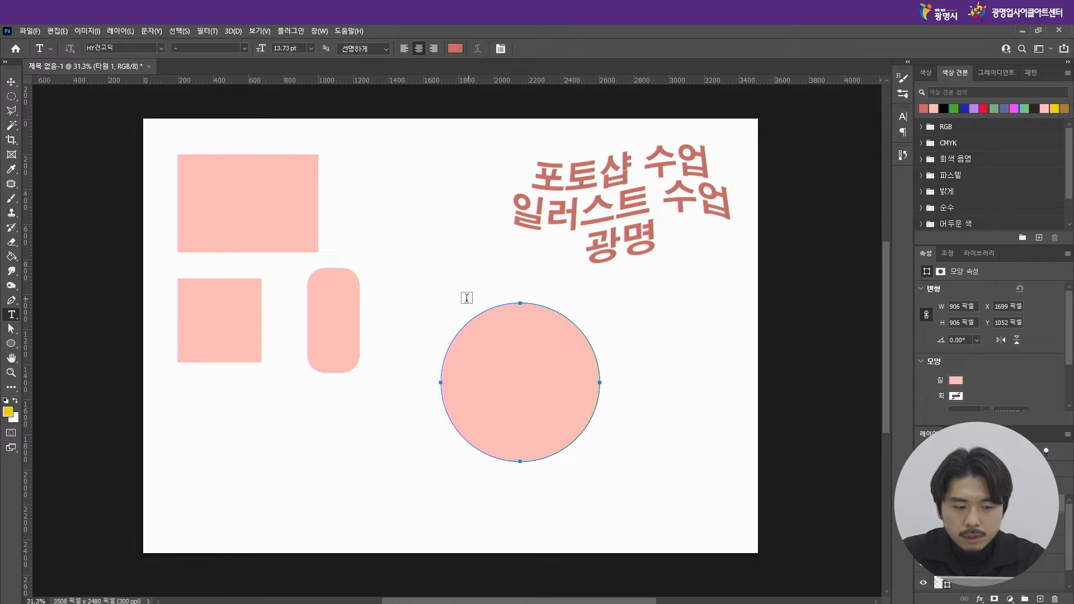
pyautogui.click(580, 326)
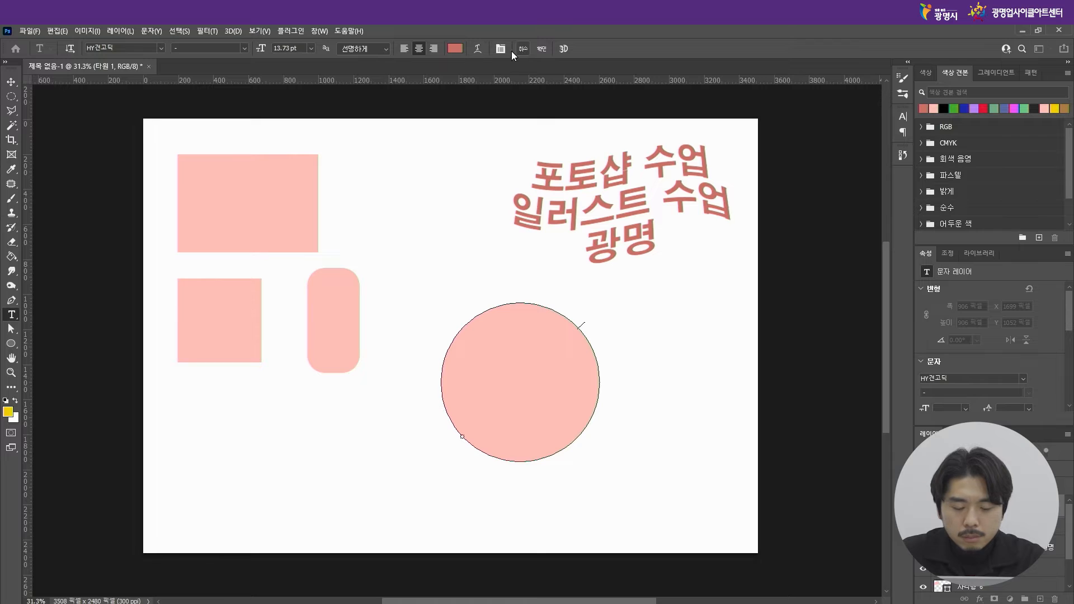
pyautogui.click(162, 48)
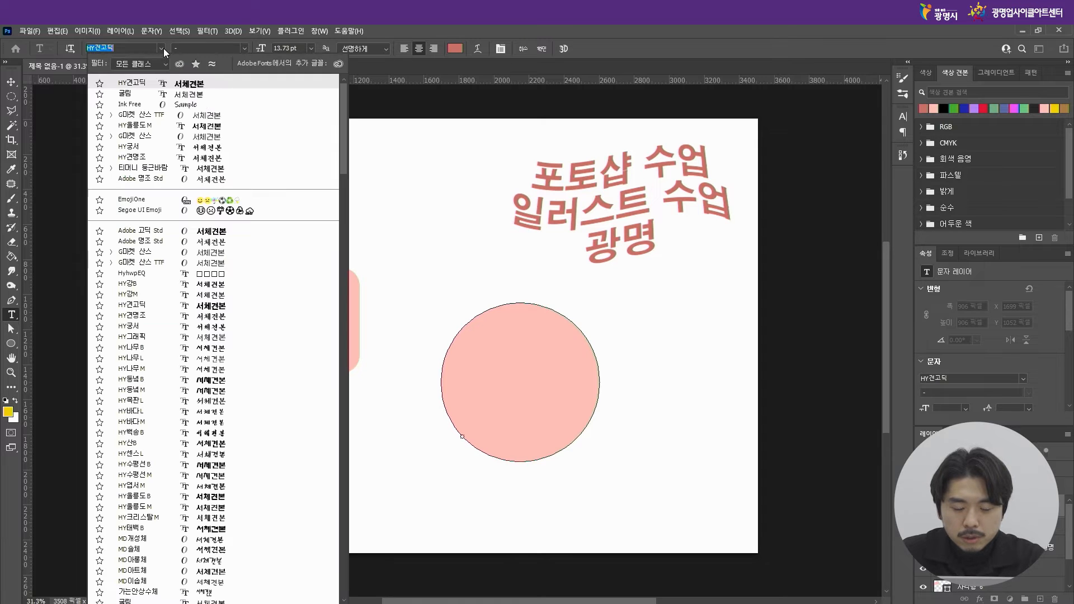
pyautogui.click(243, 45)
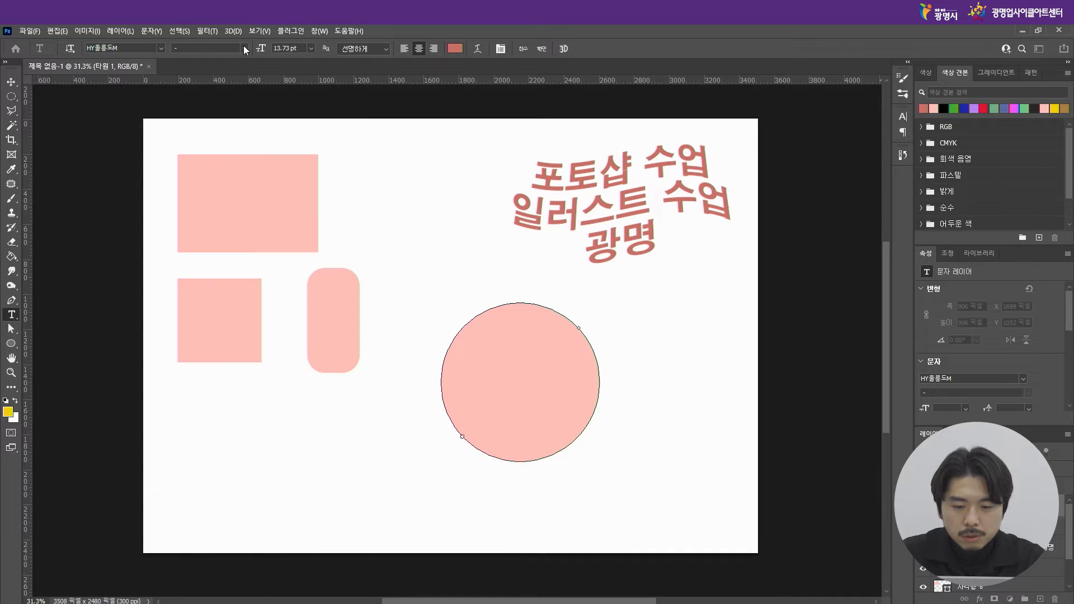
pyautogui.click(243, 46)
pyautogui.click(245, 48)
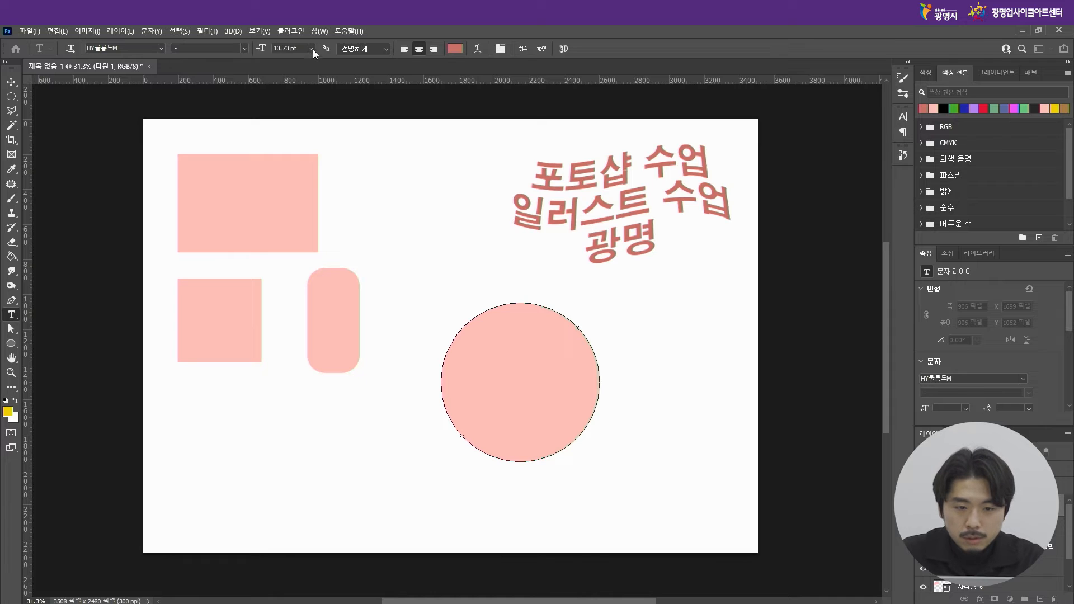
pyautogui.click(311, 48)
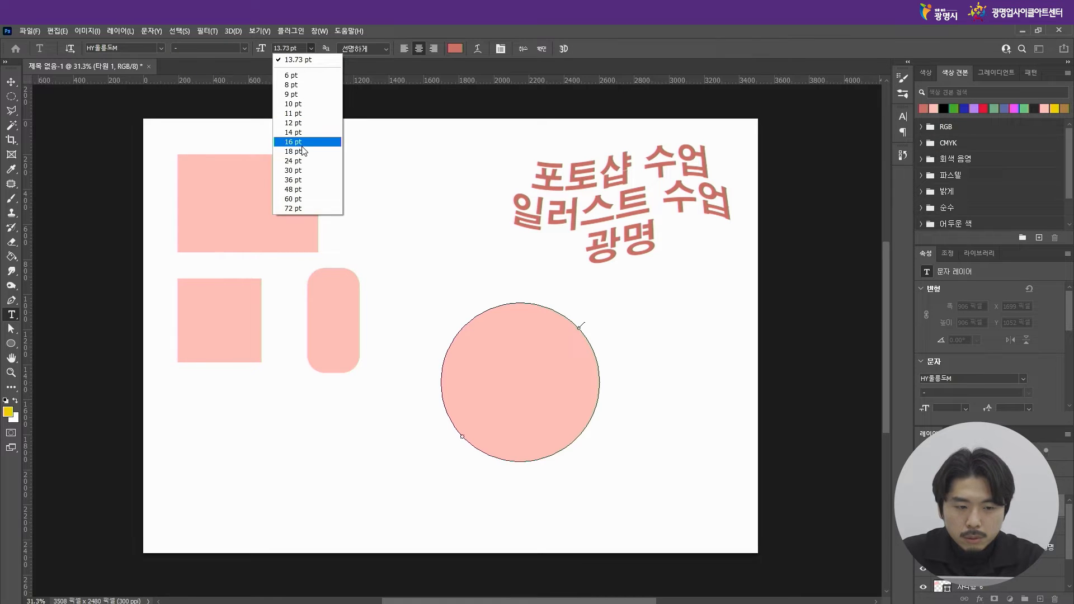
pyautogui.click(302, 170)
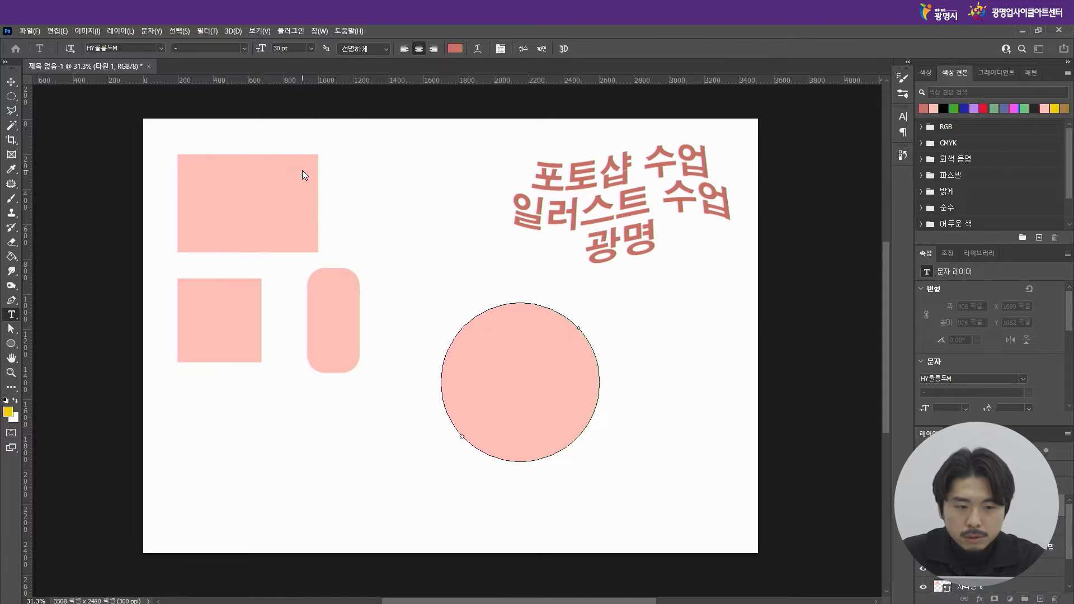
# Step: Enter "포토샵 일러스트" along the circle's outline and commit the text
pyautogui.write('포토')
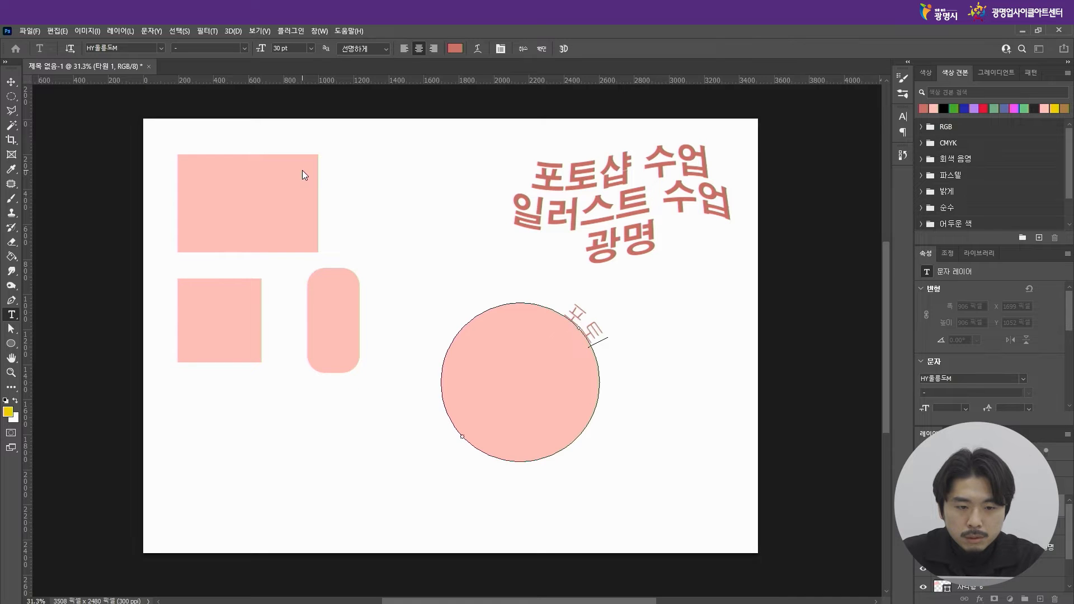
pyautogui.write('샵 일러스')
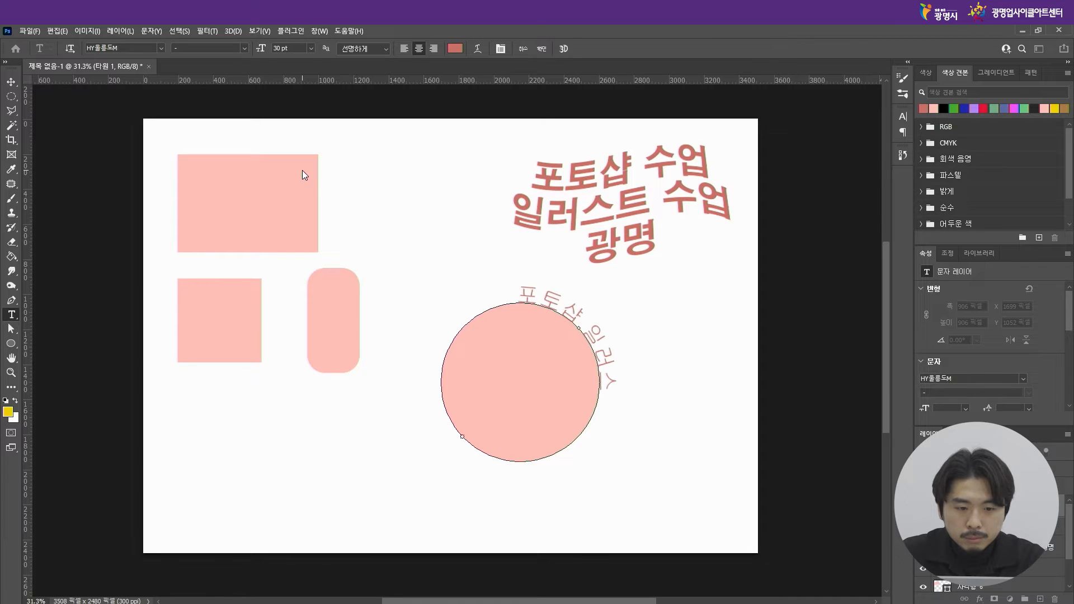
pyautogui.write('트')
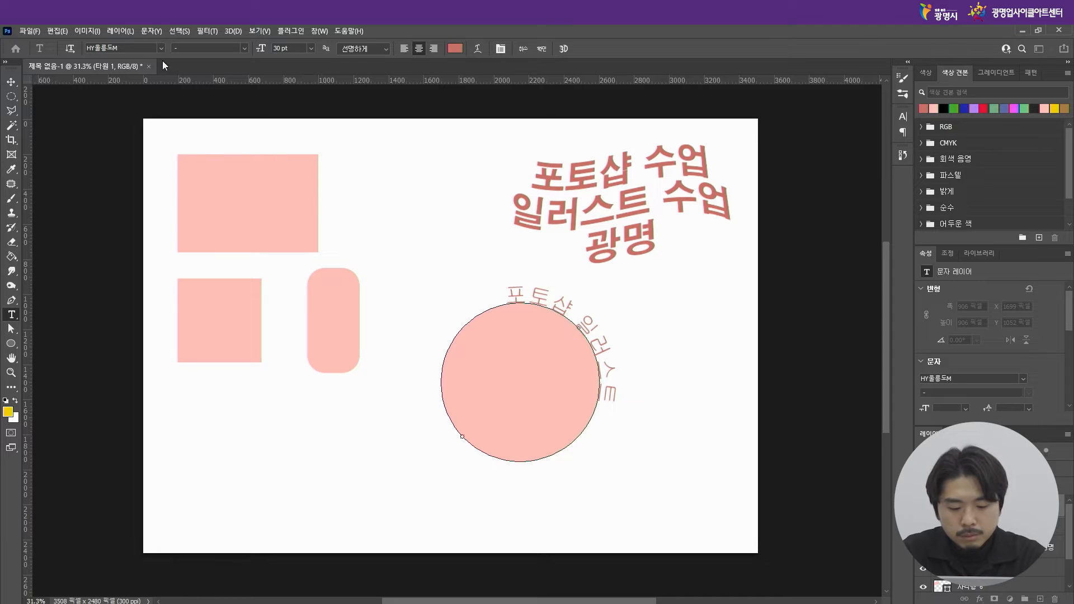
pyautogui.click(18, 82)
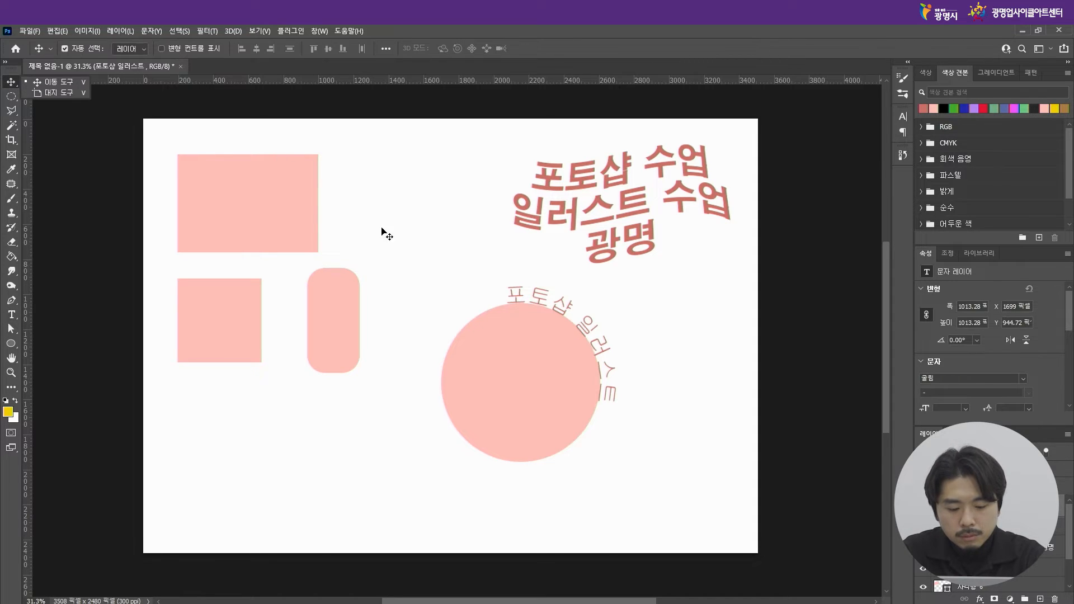
# Step: Change the font of the entire curved text around the circle to HY견명조
pyautogui.click(605, 347)
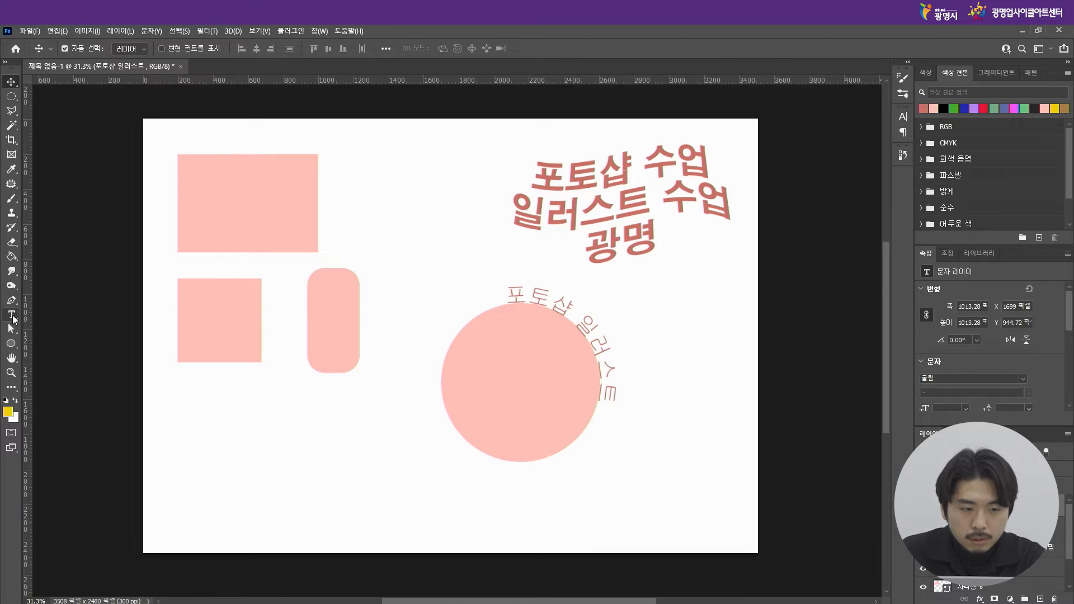
pyautogui.click(14, 317)
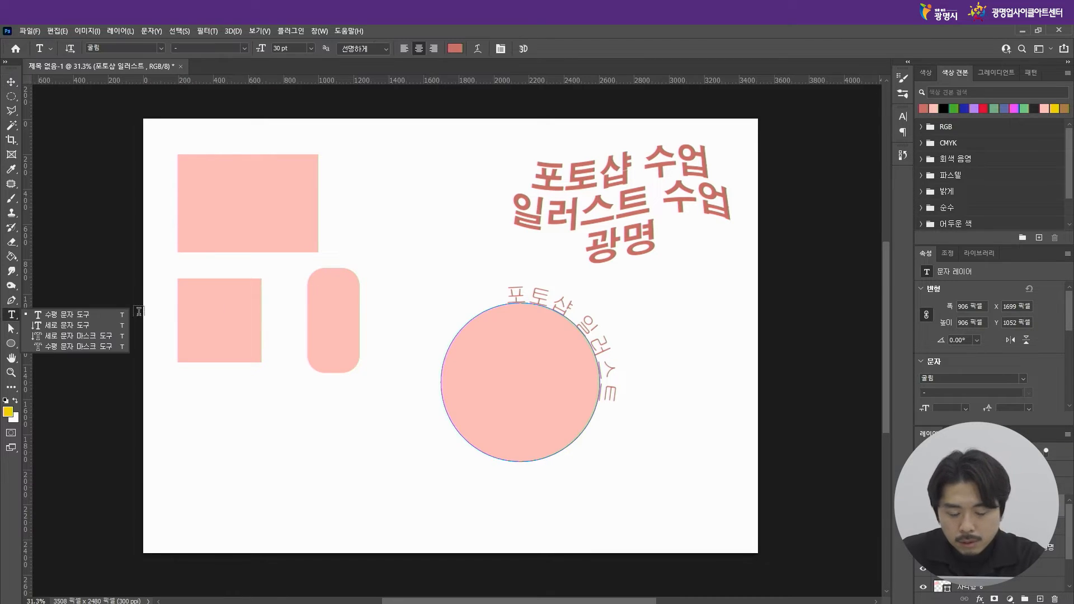
pyautogui.click(67, 314)
pyautogui.moveTo(510, 295); pyautogui.dragTo(609, 399)
pyautogui.tripleClick(587, 397)
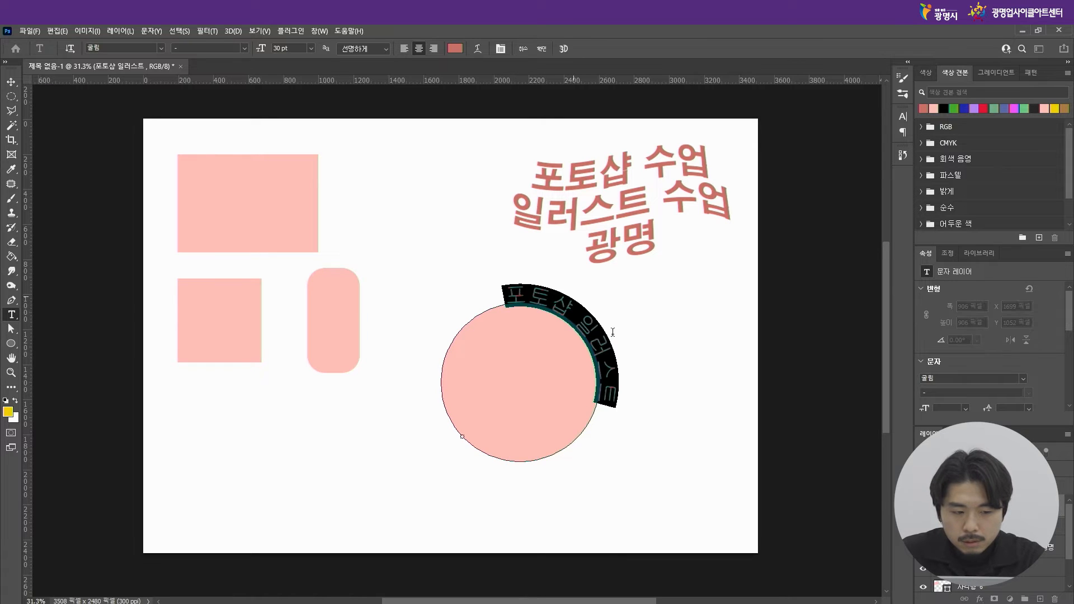
pyautogui.click(161, 49)
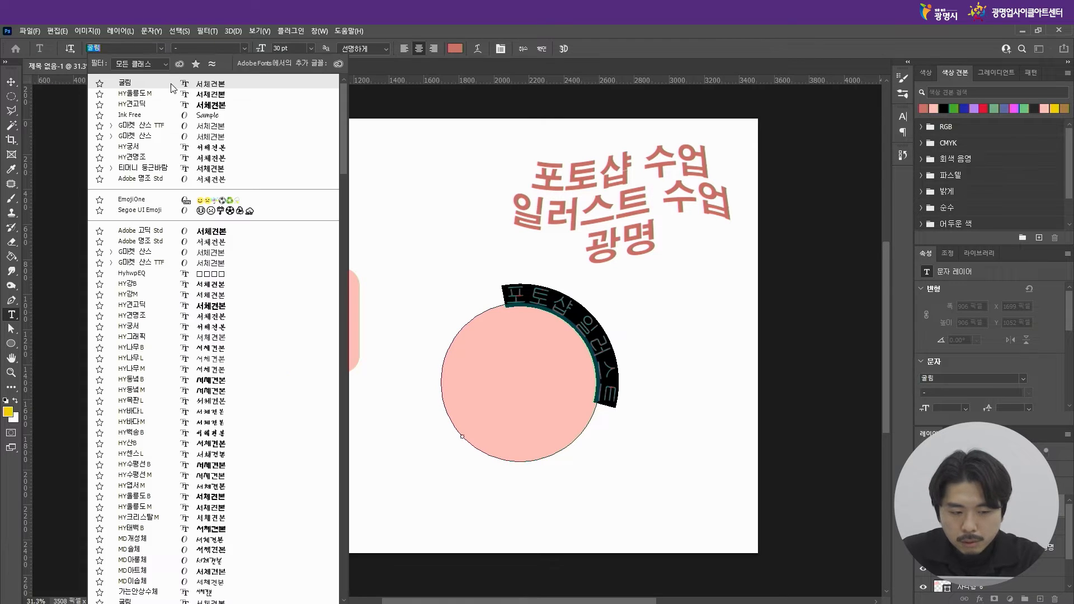
pyautogui.click(147, 160)
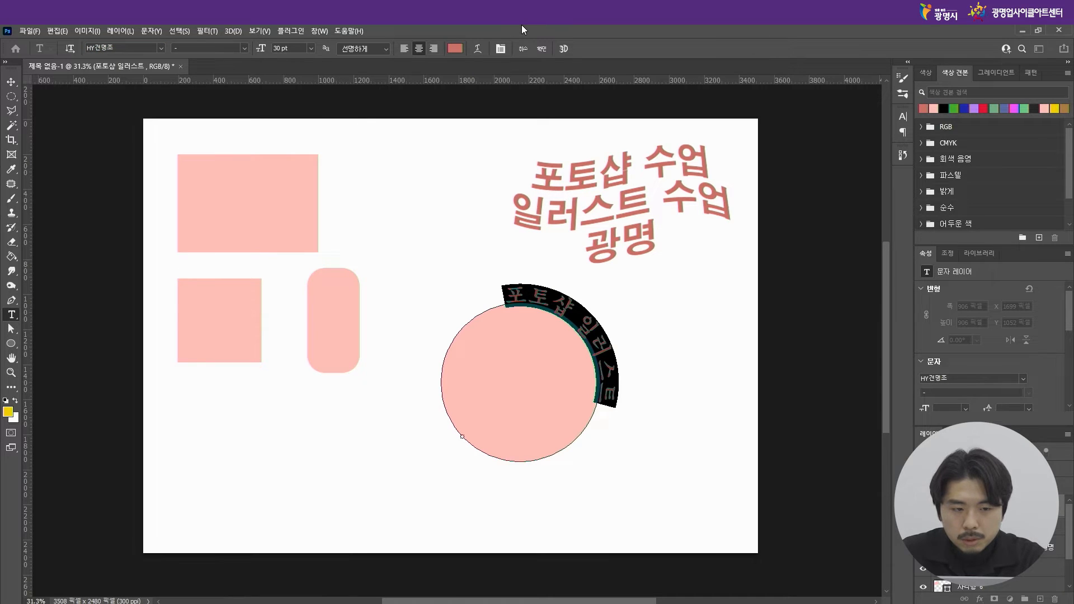
pyautogui.click(11, 82)
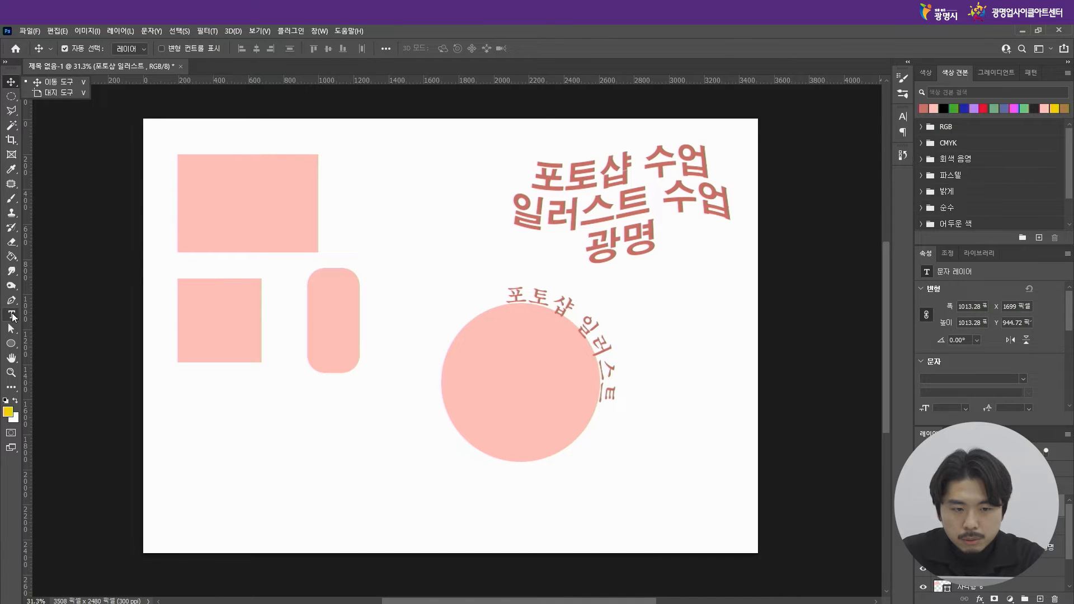
# Step: Recolor the curved text around the circle to blue #5b68e8
pyautogui.press('t')
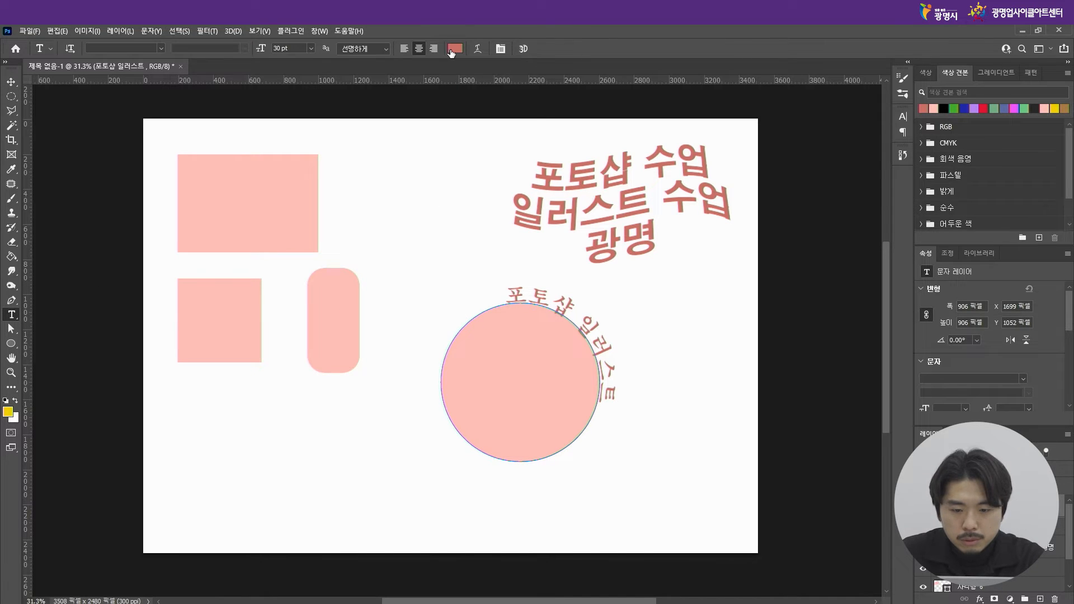
pyautogui.click(455, 49)
pyautogui.moveTo(799, 148); pyautogui.dragTo(798, 212)
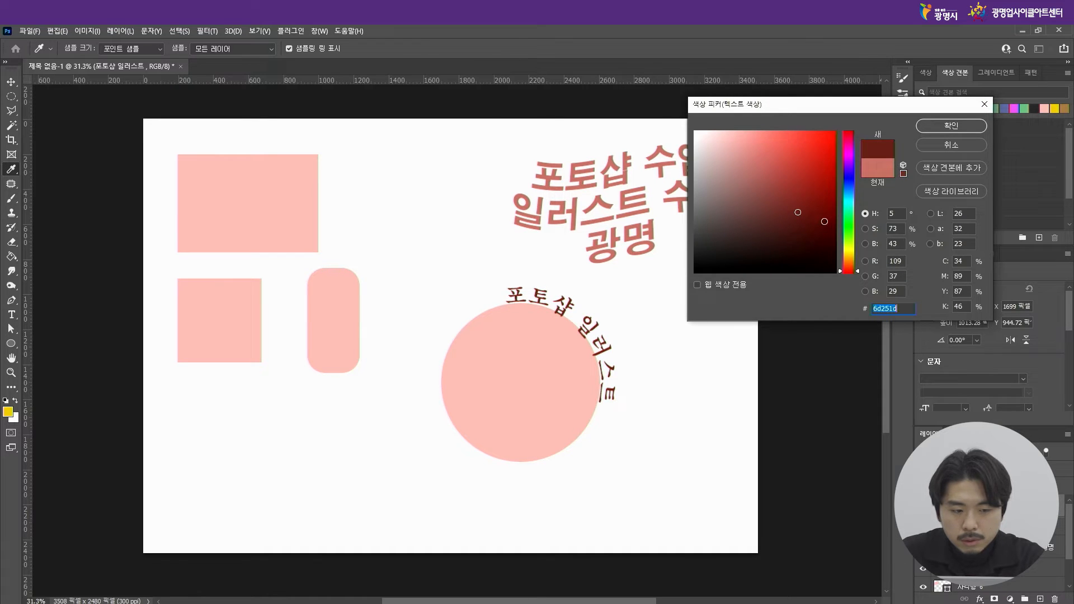
pyautogui.click(848, 181)
pyautogui.click(781, 143)
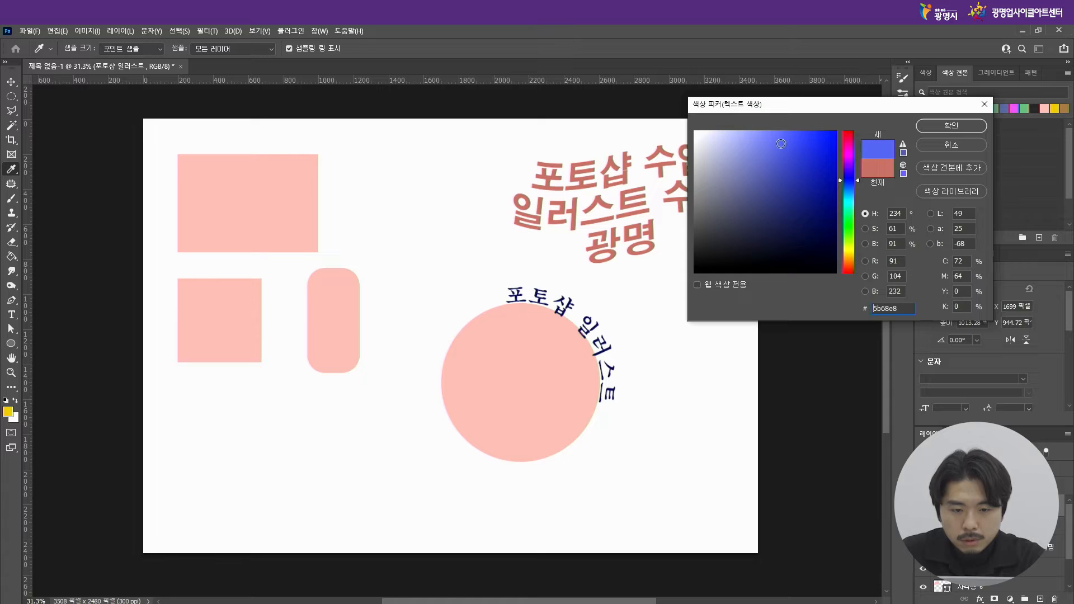
pyautogui.click(952, 127)
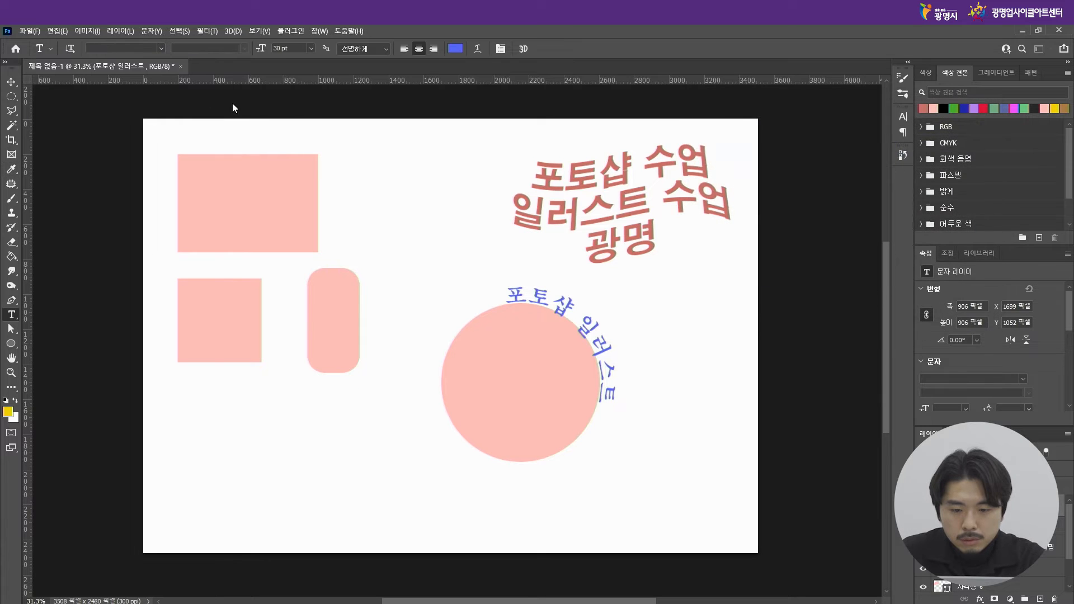
# Step: Separate the curved text from the circle, placing the circle below the rounded rectangle and the text in the open space beside it
pyautogui.click(9, 82)
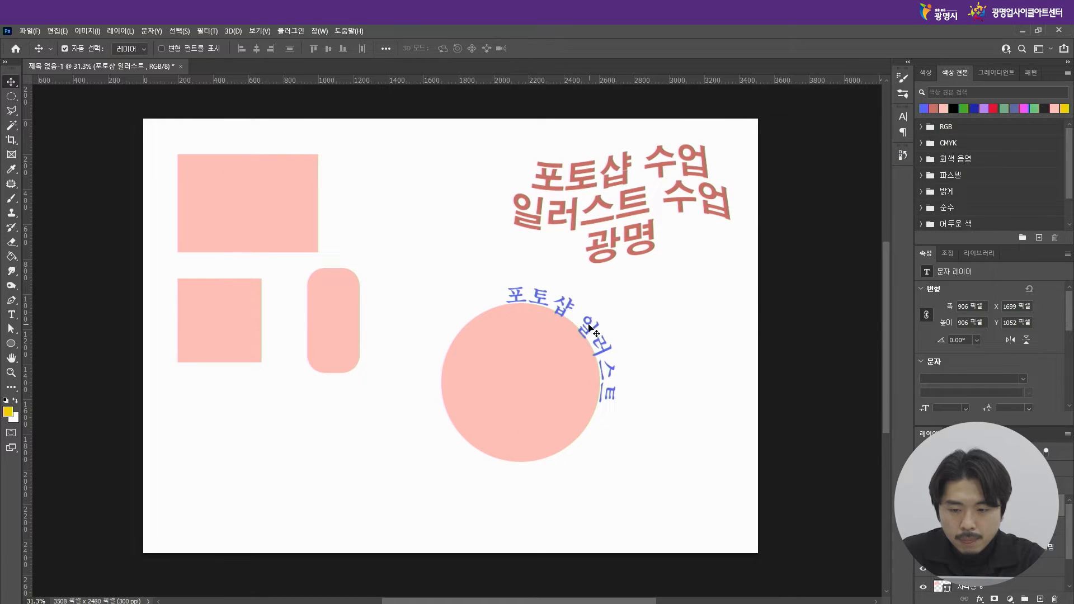
pyautogui.moveTo(530, 381); pyautogui.dragTo(579, 370)
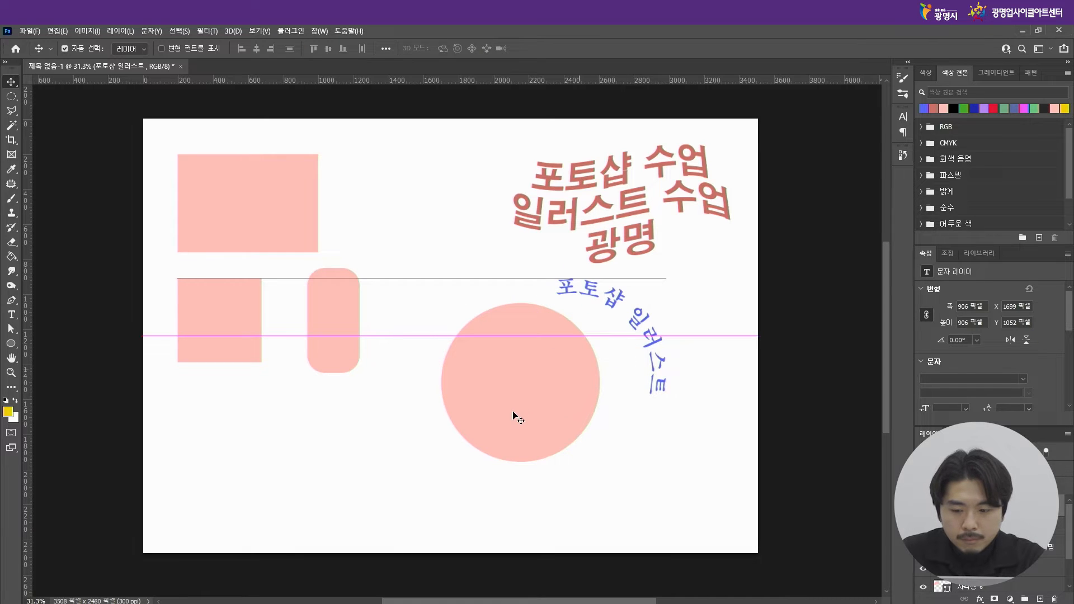
pyautogui.moveTo(513, 417); pyautogui.dragTo(301, 475)
pyautogui.moveTo(639, 326); pyautogui.dragTo(573, 364)
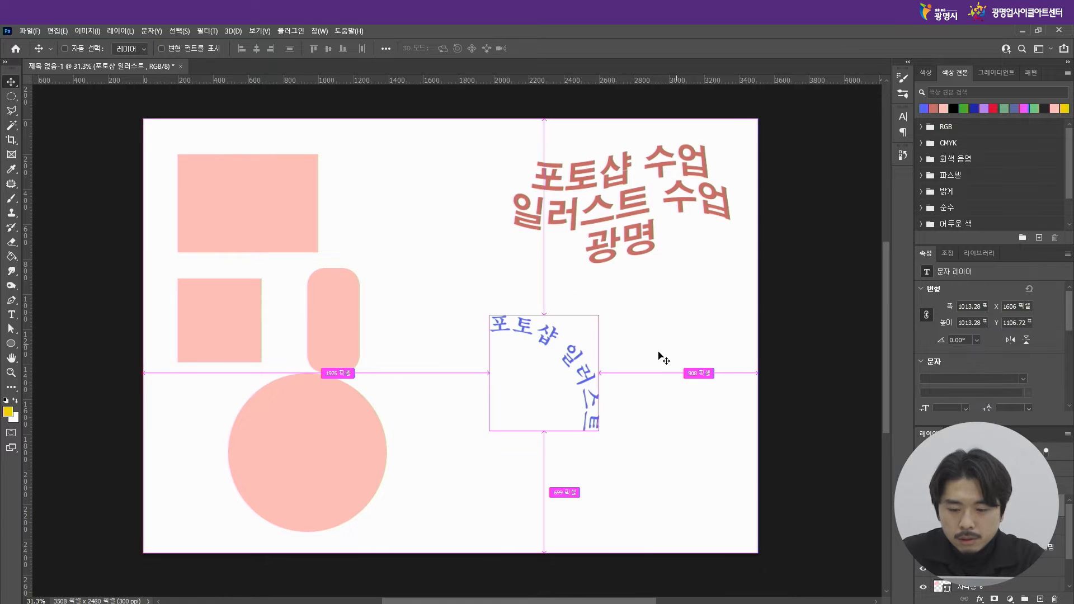
# Step: Rotate the curved text by about -46° so it arches upright, and place it directly beneath the warped title
pyautogui.hotkey('ctrl', 't')
pyautogui.moveTo(620, 490); pyautogui.dragTo(631, 394)
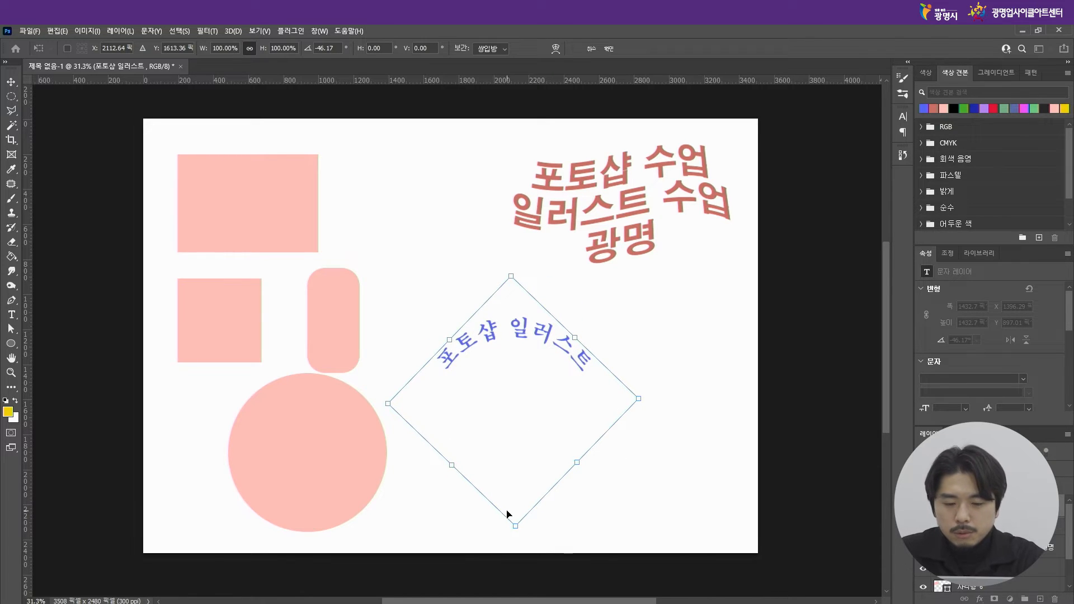
pyautogui.press('Return')
pyautogui.moveTo(547, 330); pyautogui.dragTo(647, 298)
# Step: Move the circle near the canvas center below the curved text and enter "포토샵 일러스트 수업" as text inside it
pyautogui.moveTo(372, 463); pyautogui.dragTo(551, 434)
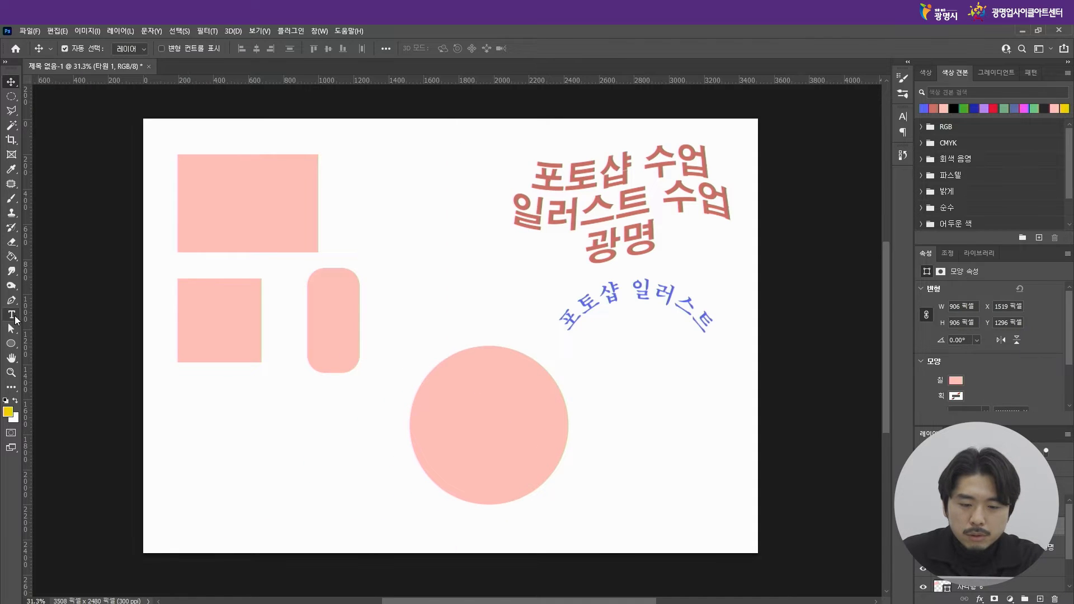
pyautogui.click(11, 315)
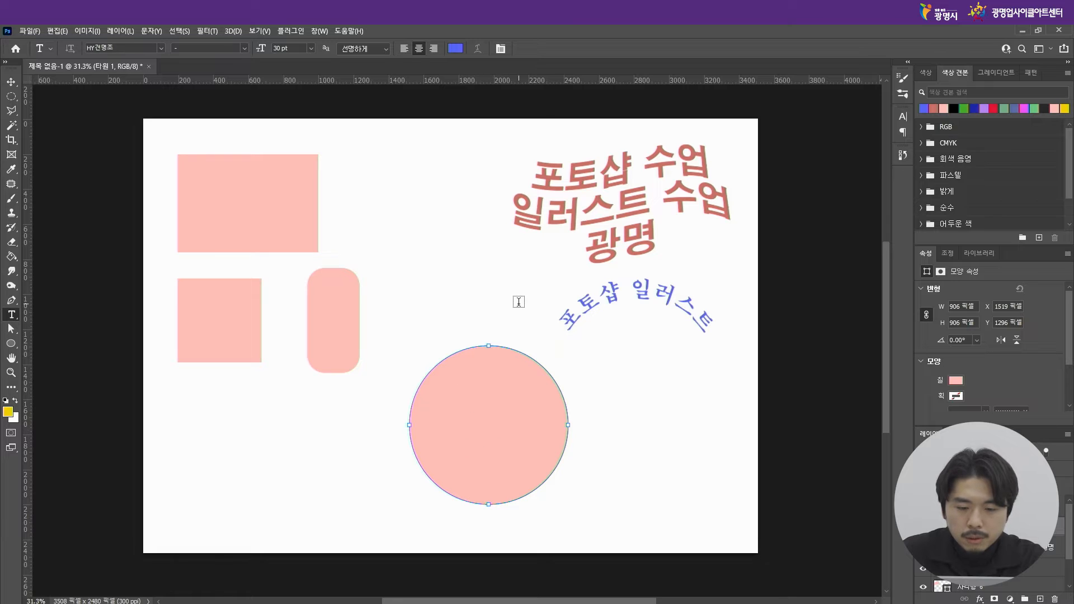
pyautogui.click(457, 391)
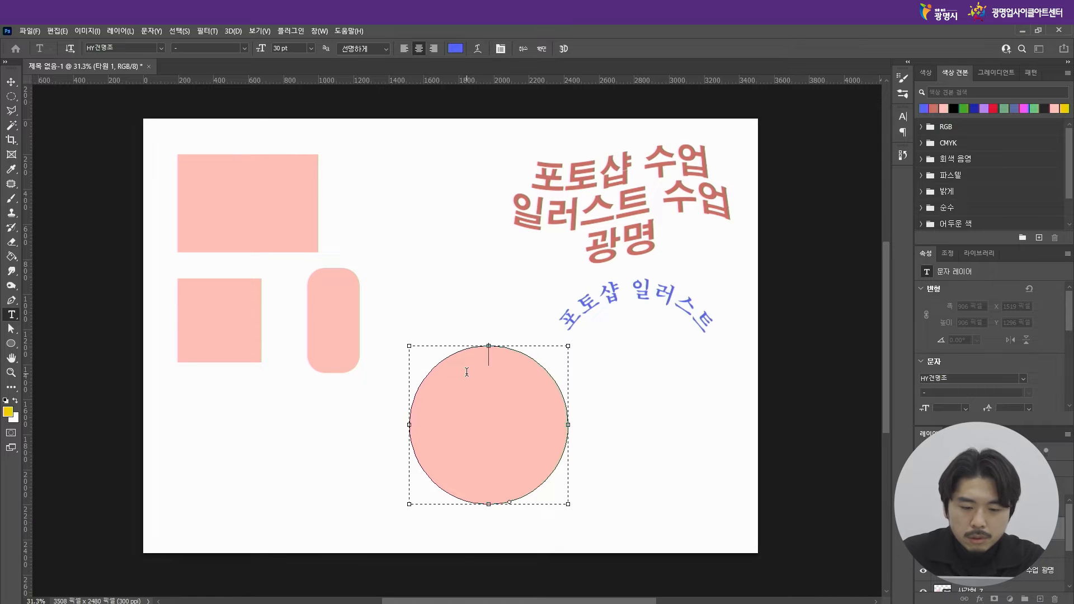
pyautogui.write('포')
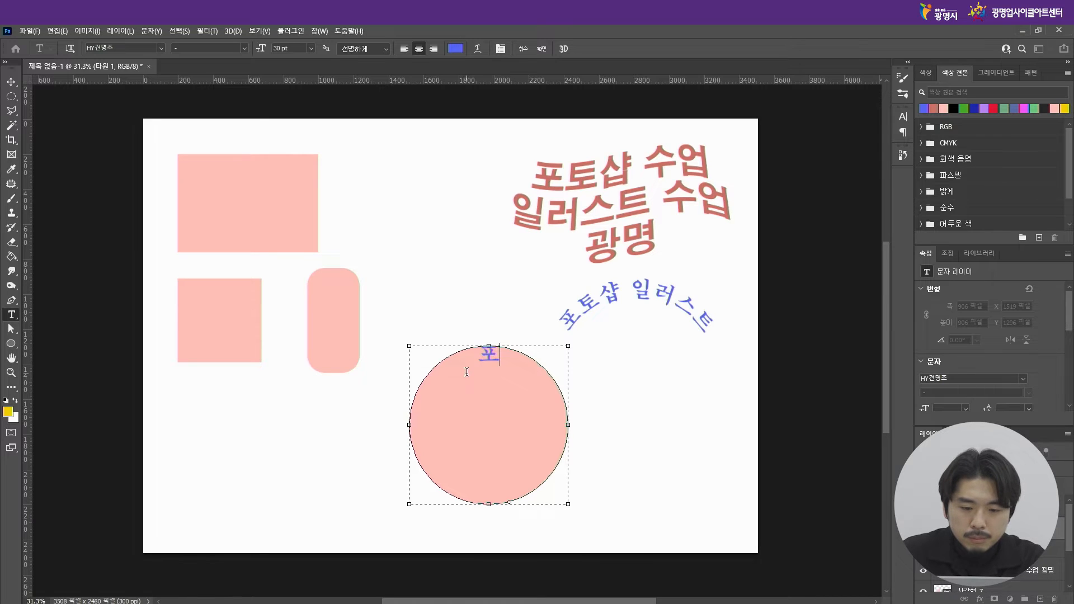
pyautogui.write('포토샵')
pyautogui.press('Return')
pyautogui.write('일러스트')
pyautogui.press('Return')
pyautogui.write('수업')
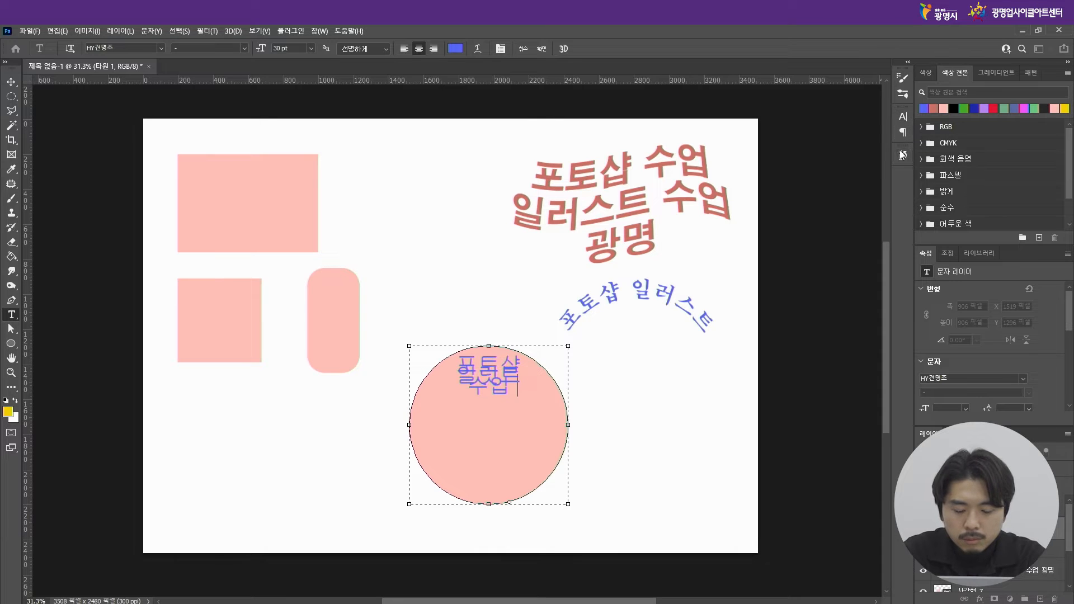
# Step: Set the leading of all the text inside the circle to 36 pt
pyautogui.click(905, 119)
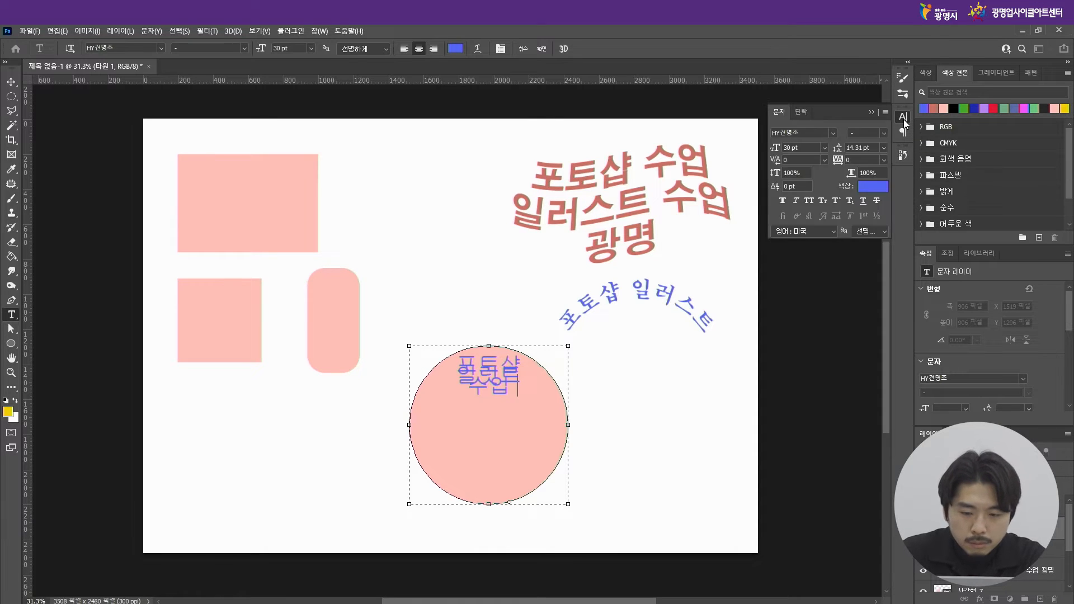
pyautogui.click(885, 147)
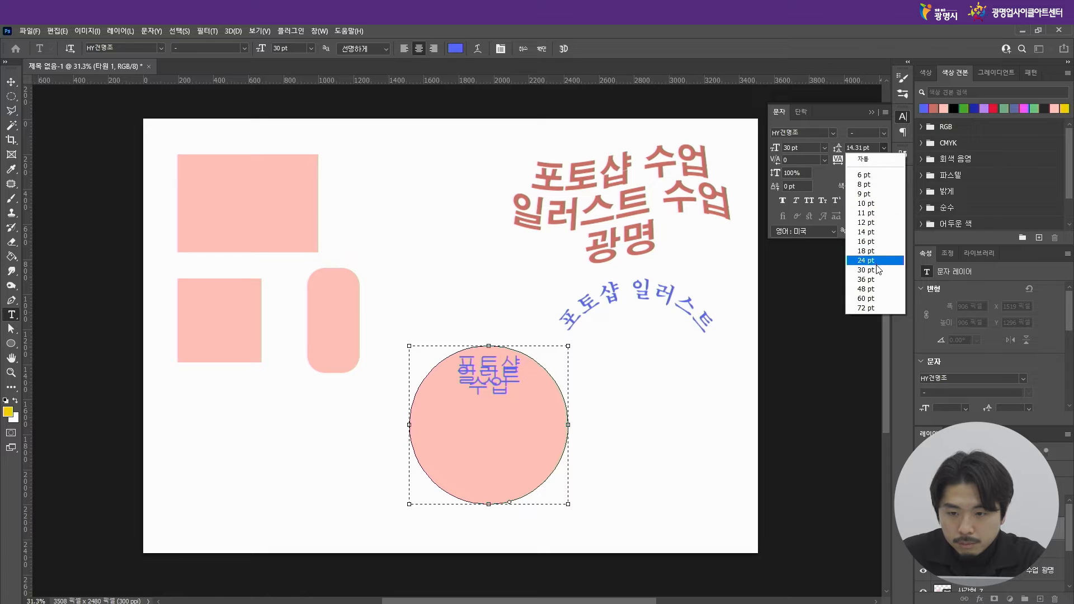
pyautogui.click(884, 149)
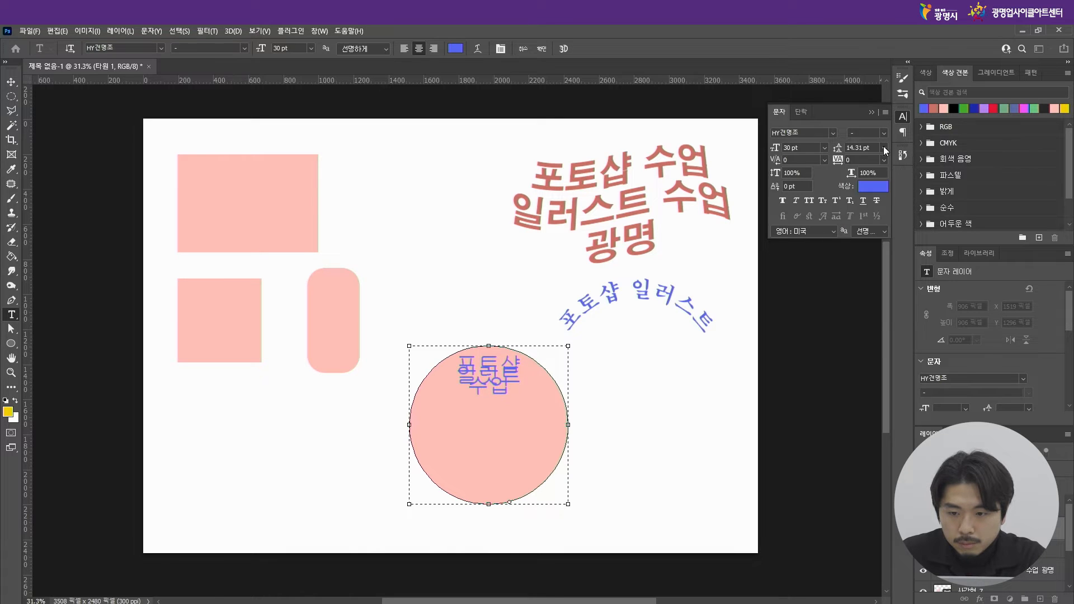
pyautogui.click(885, 149)
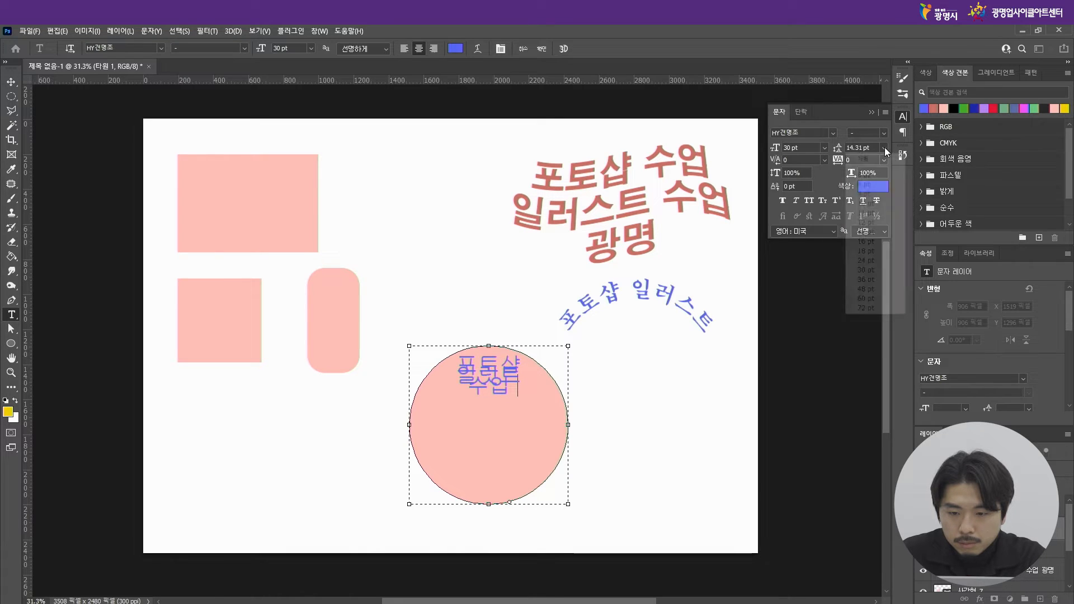
pyautogui.click(876, 273)
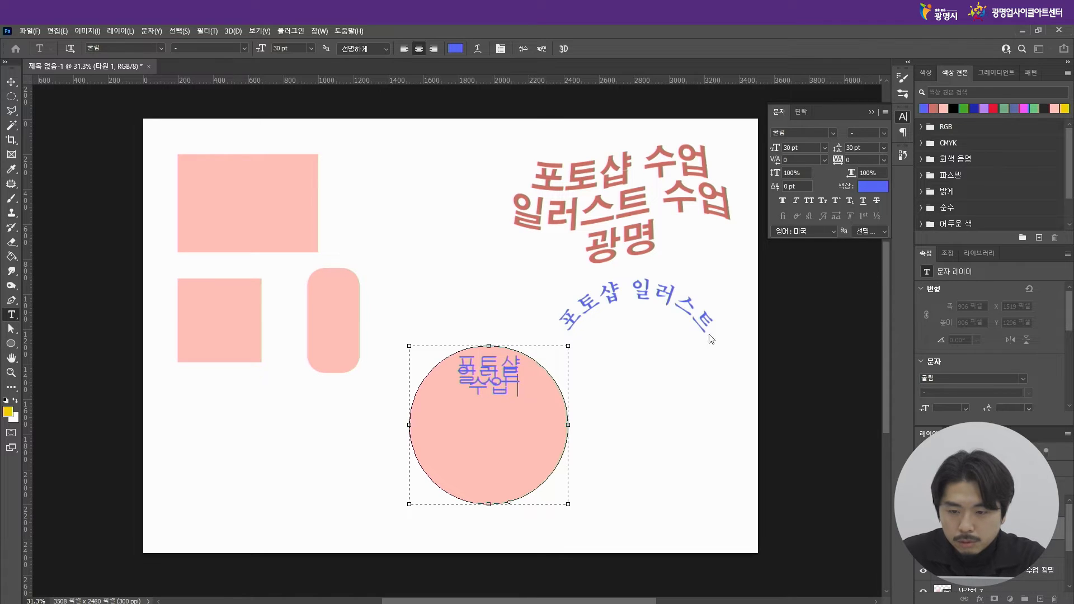
pyautogui.moveTo(456, 360)
pyautogui.mouseDown()
pyautogui.moveTo(512, 386)
pyautogui.moveTo(455, 352)
pyautogui.mouseUp()
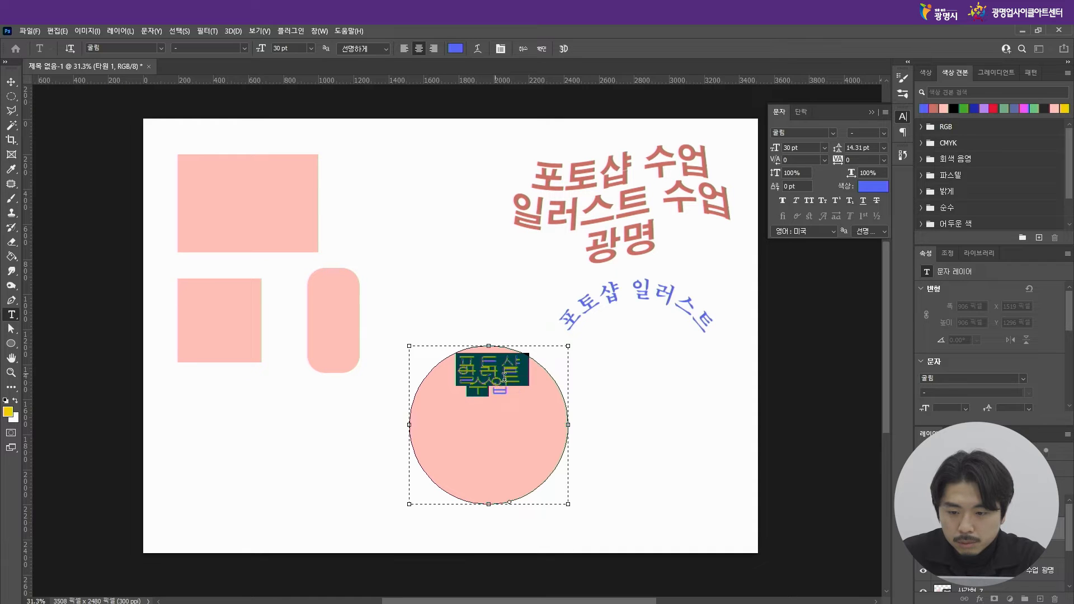
pyautogui.click(884, 148)
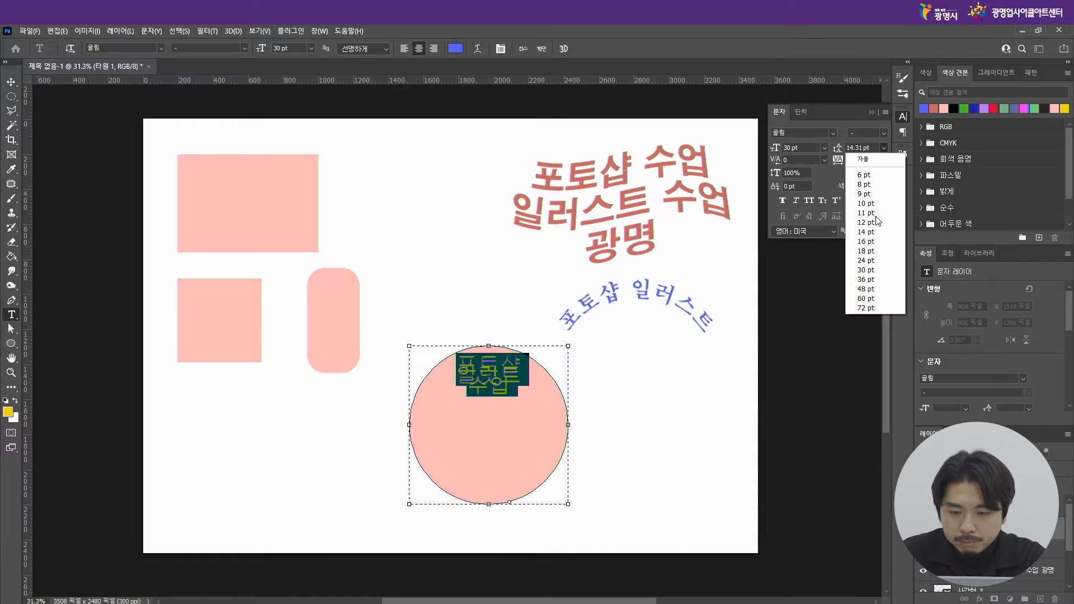
pyautogui.click(872, 279)
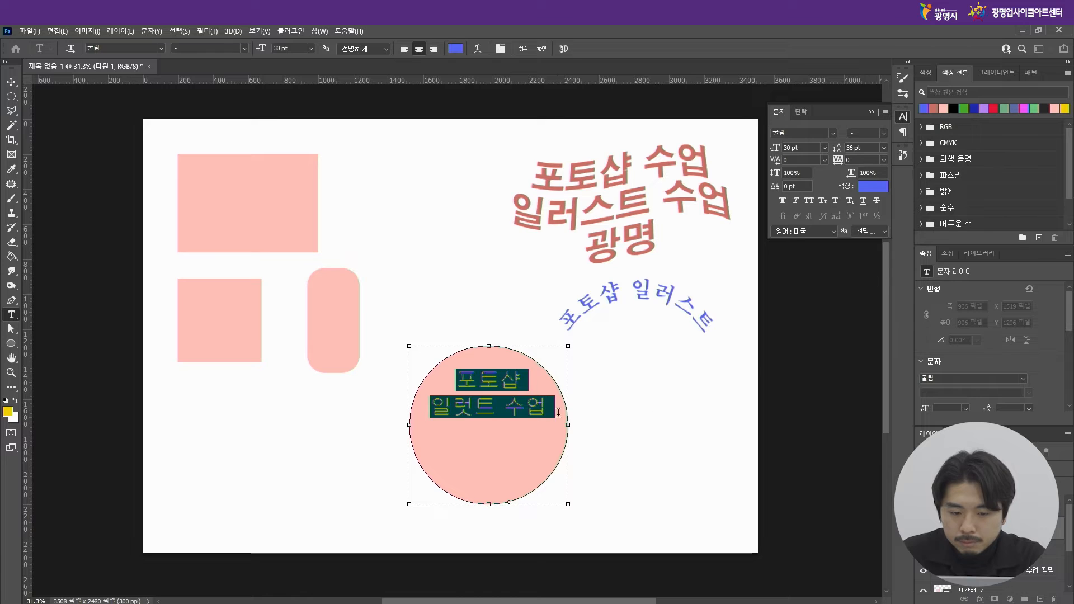
# Step: Correct the misspelled word inside the circle to "일러스트" and add "포토샵 일러스트 수업" on a new line below
pyautogui.click(518, 411)
pyautogui.moveTo(458, 410); pyautogui.dragTo(474, 409)
pyautogui.write('러스')
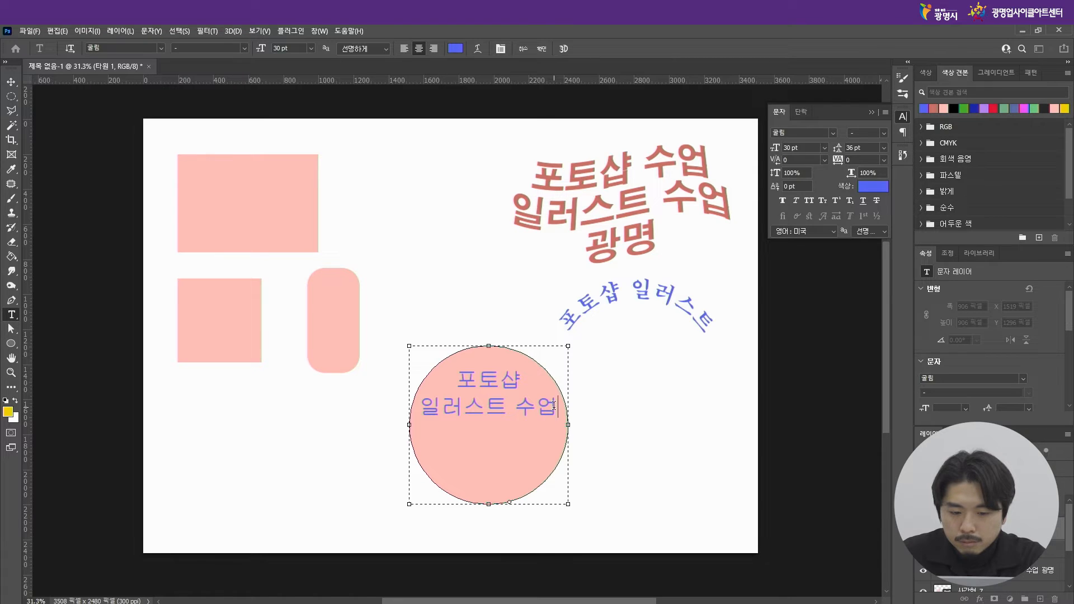
pyautogui.press('Return')
pyautogui.write('포토샵 일러스트 수업')
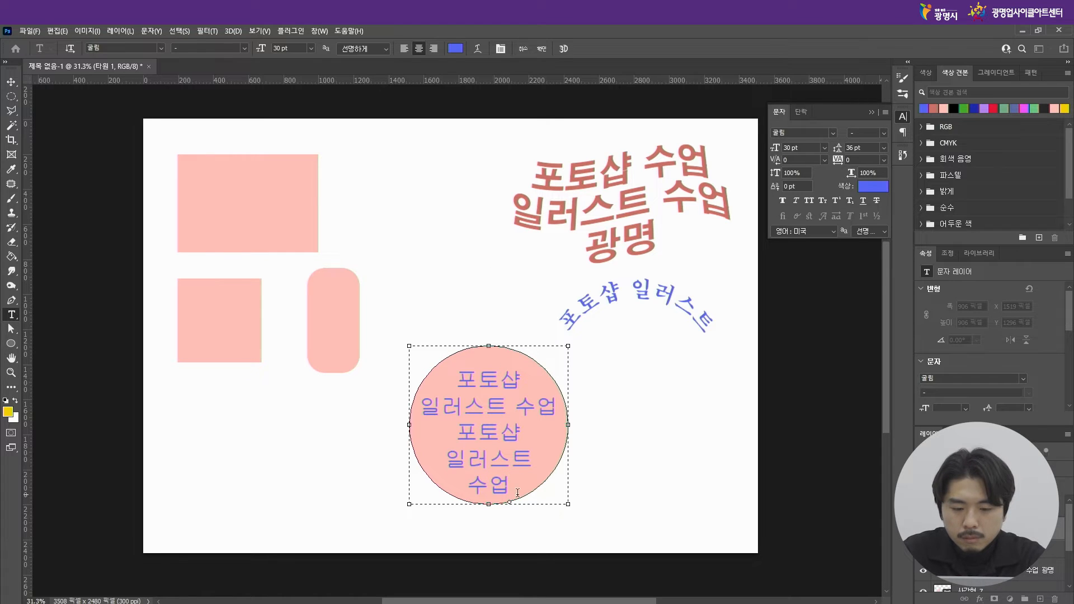
# Step: Move the text block out of the circle to below the curved text, and move the circle under the square
pyautogui.click(10, 82)
pyautogui.moveTo(550, 391); pyautogui.dragTo(720, 391)
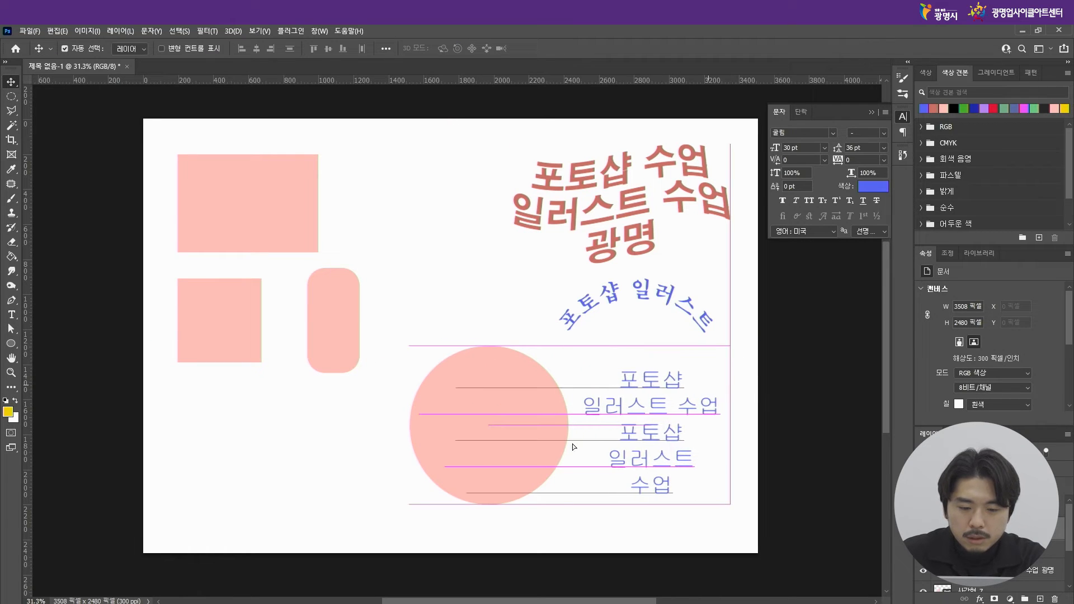
pyautogui.moveTo(559, 430); pyautogui.dragTo(451, 437)
pyautogui.moveTo(646, 410); pyautogui.dragTo(595, 407)
pyautogui.moveTo(422, 438); pyautogui.dragTo(310, 452)
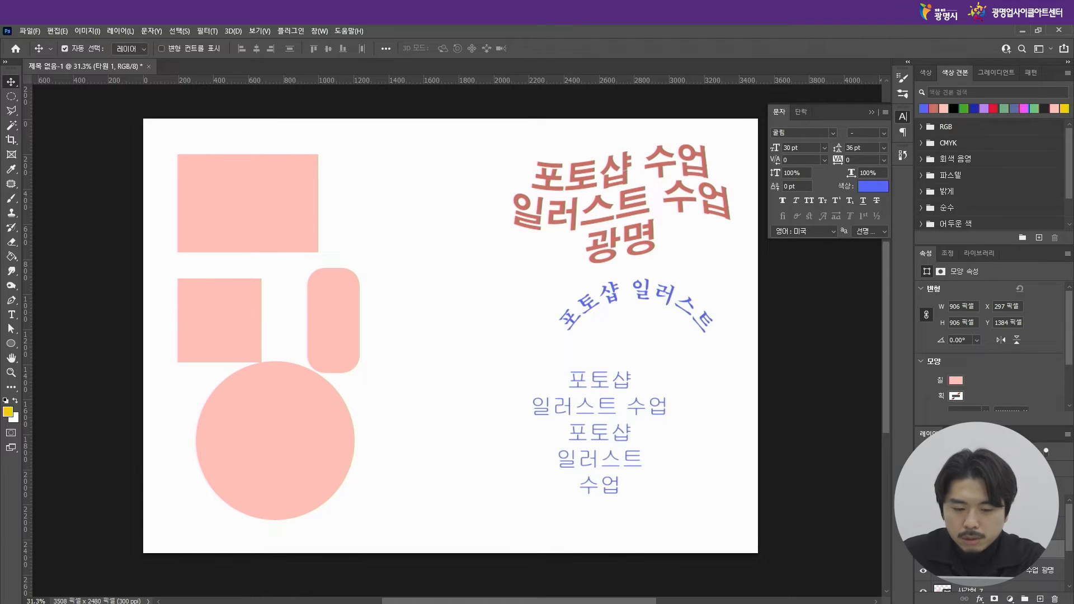
# Step: Delete the circle, undoing and repeating the deletion to compare the canvas with and without it
pyautogui.press('Delete')
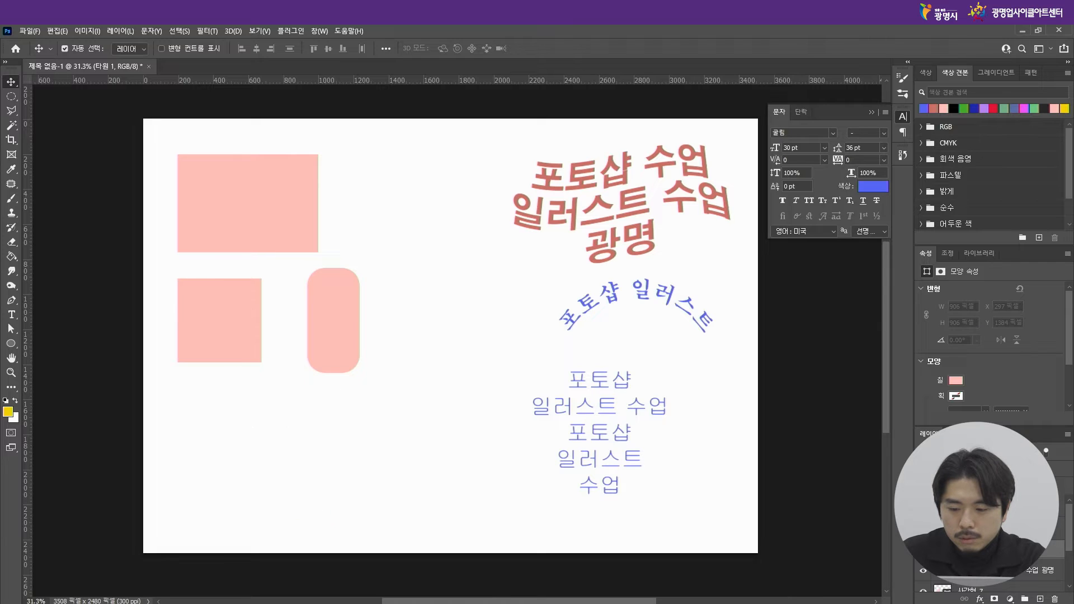
pyautogui.hotkey('ctrl', 'z')
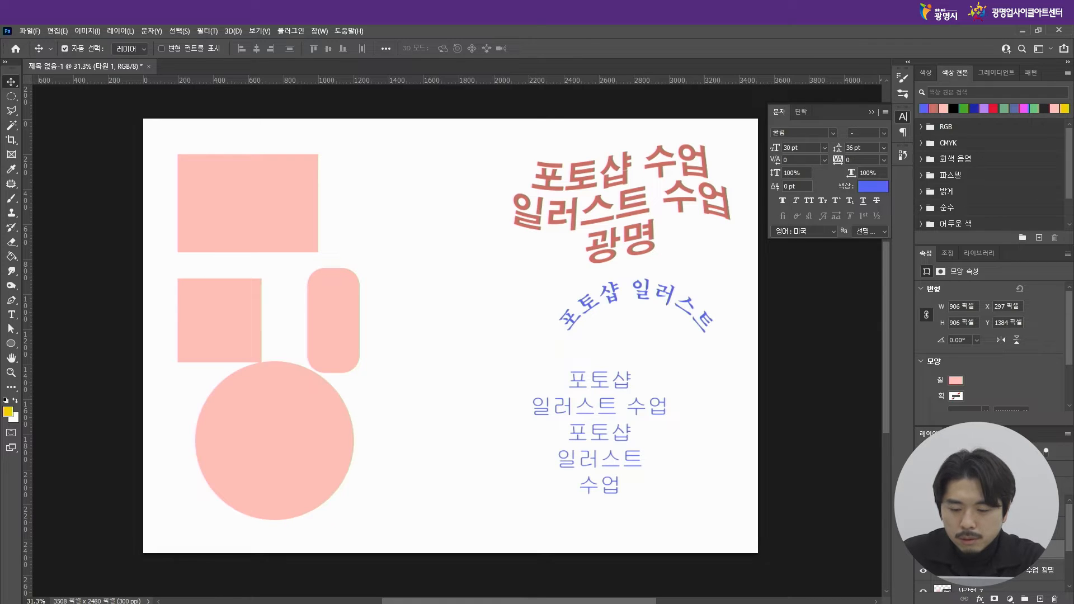
pyautogui.press('Delete')
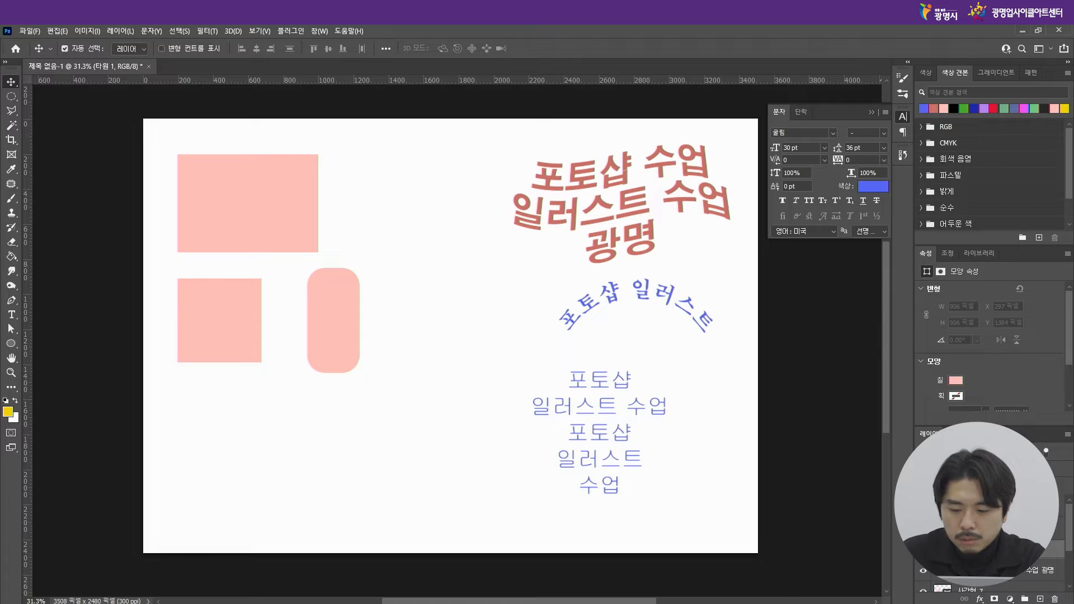
pyautogui.hotkey('ctrl', 'z')
pyautogui.press('Delete')
pyautogui.hotkey('ctrl', 'z')
pyautogui.press('Delete')
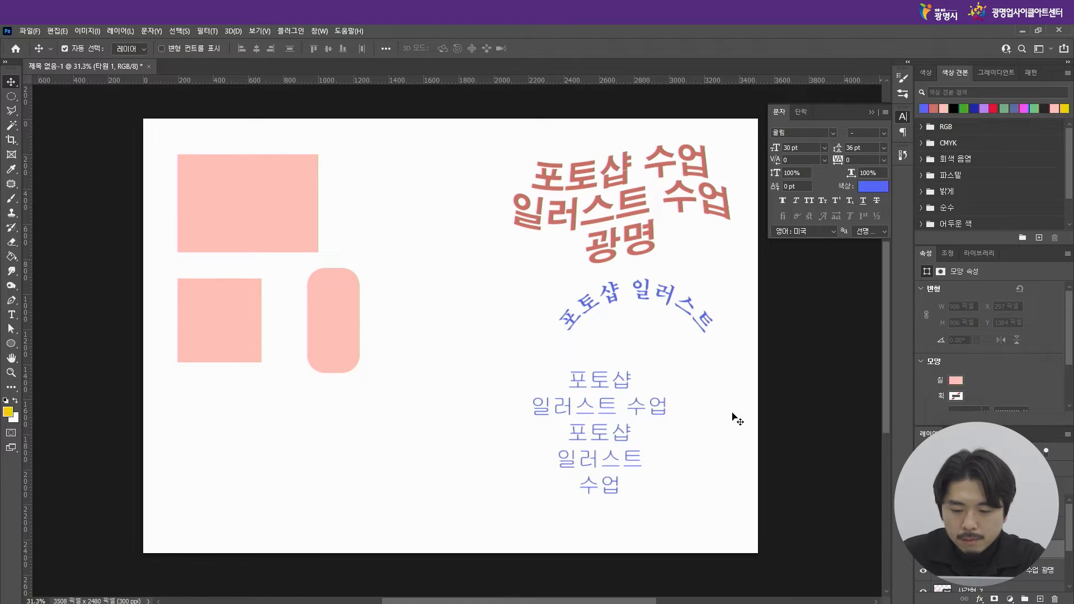
# Step: Move the multi-line text block toward the canvas center and delete it
pyautogui.moveTo(598, 386); pyautogui.dragTo(469, 390)
pyautogui.click(508, 393)
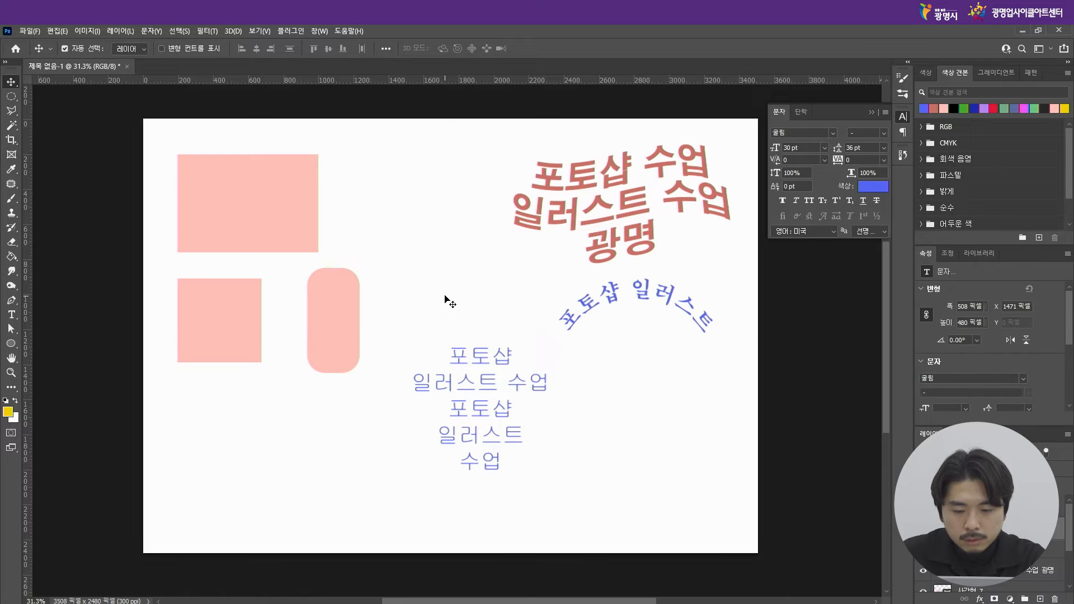
pyautogui.moveTo(445, 317); pyautogui.dragTo(485, 376)
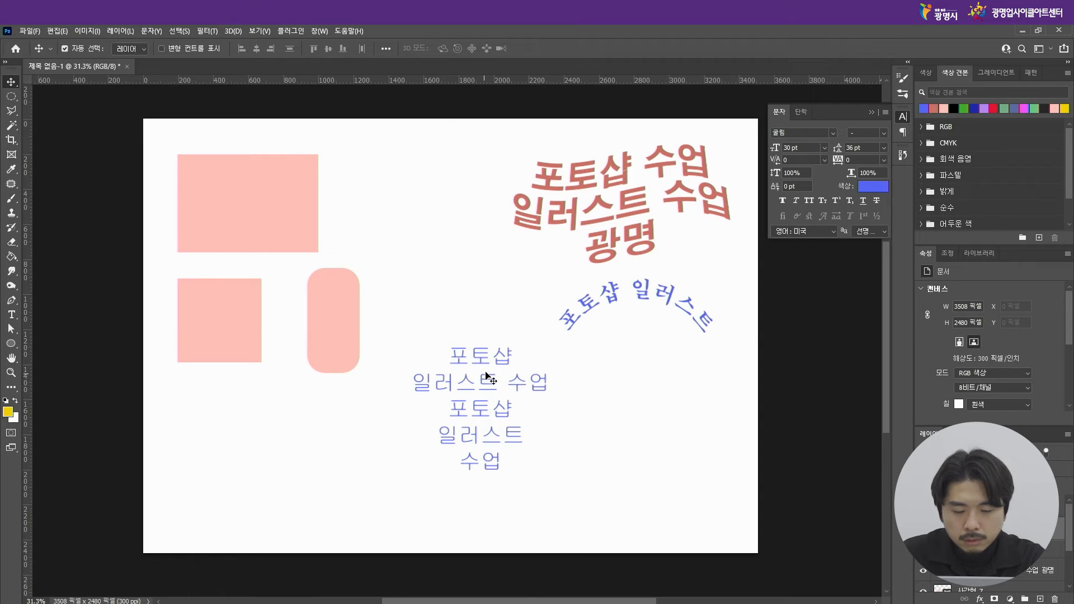
pyautogui.press('Delete')
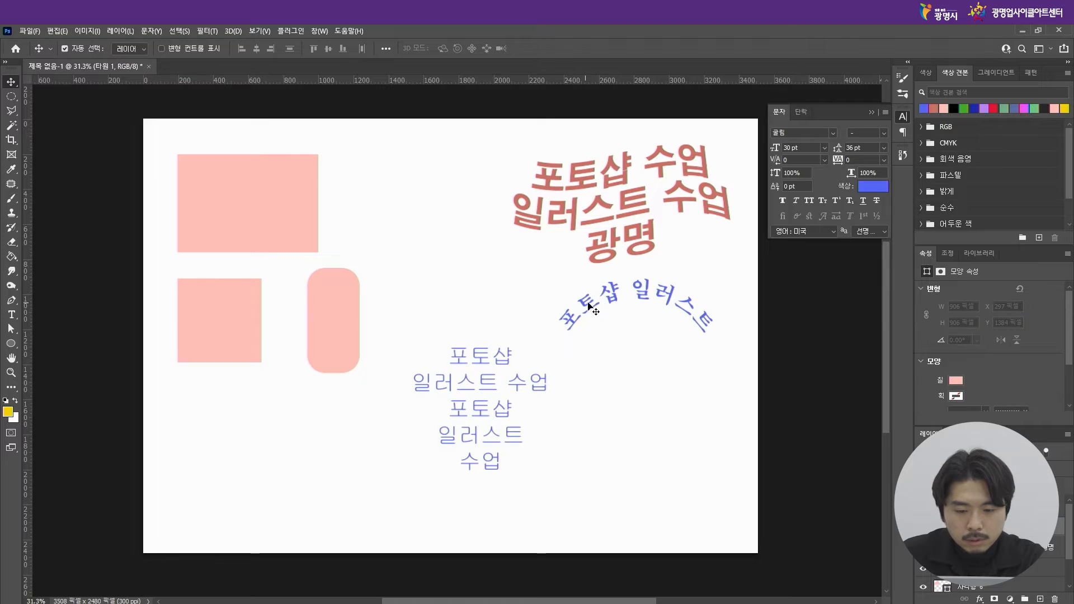
# Step: Move the curved text and the warped title downward and delete both from the canvas
pyautogui.moveTo(587, 307); pyautogui.dragTo(588, 399)
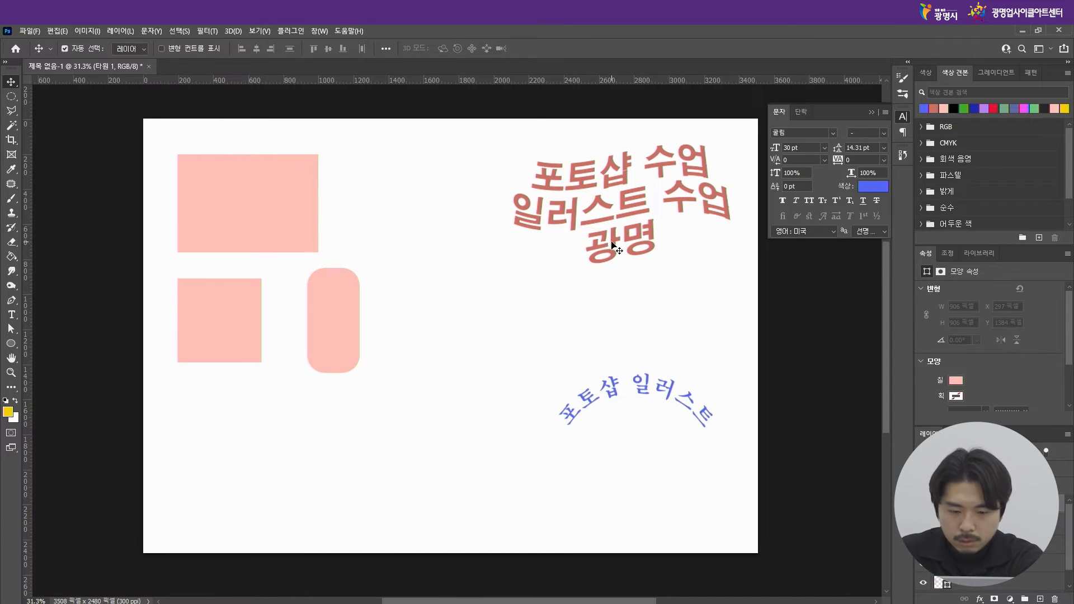
pyautogui.press('Delete')
pyautogui.moveTo(604, 265); pyautogui.dragTo(607, 347)
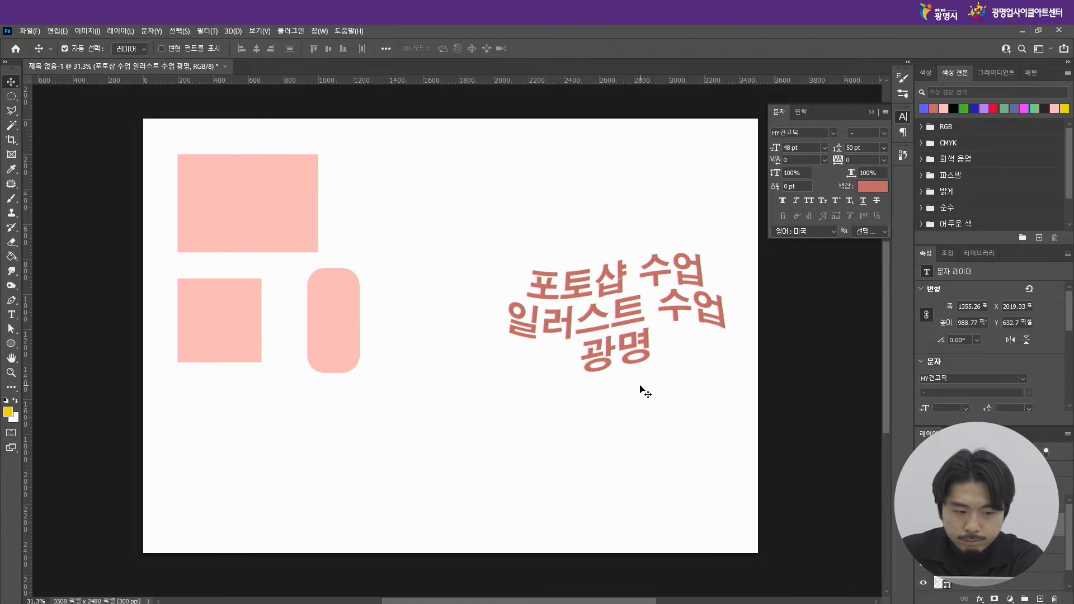
pyautogui.press('Delete')
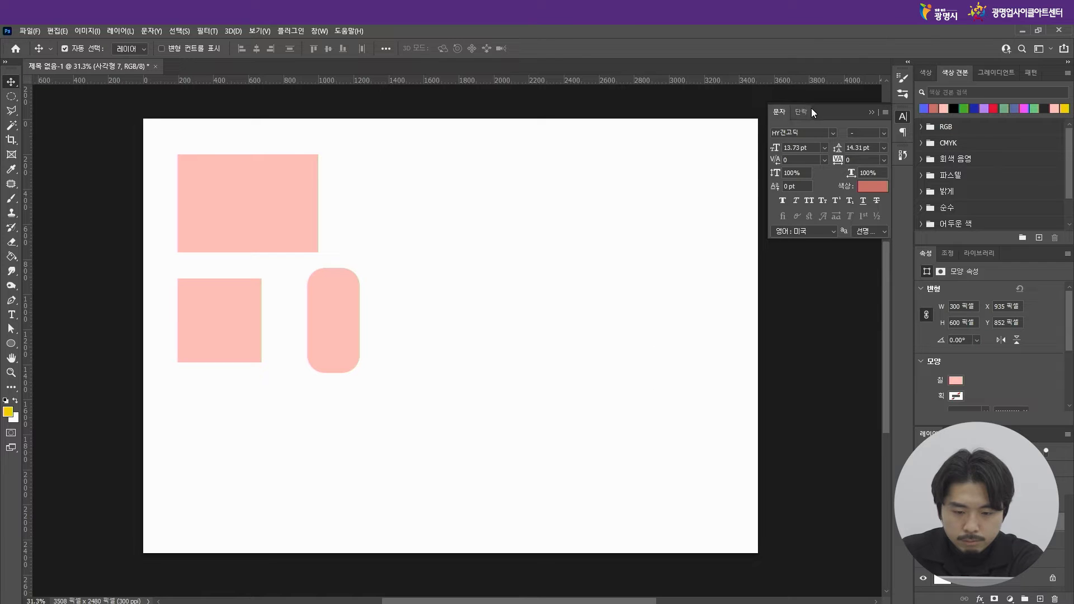
# Step: Undo the deletions and moves of the warped title and curved text one by one, back to before the multi-line text block's deletion
pyautogui.click(873, 114)
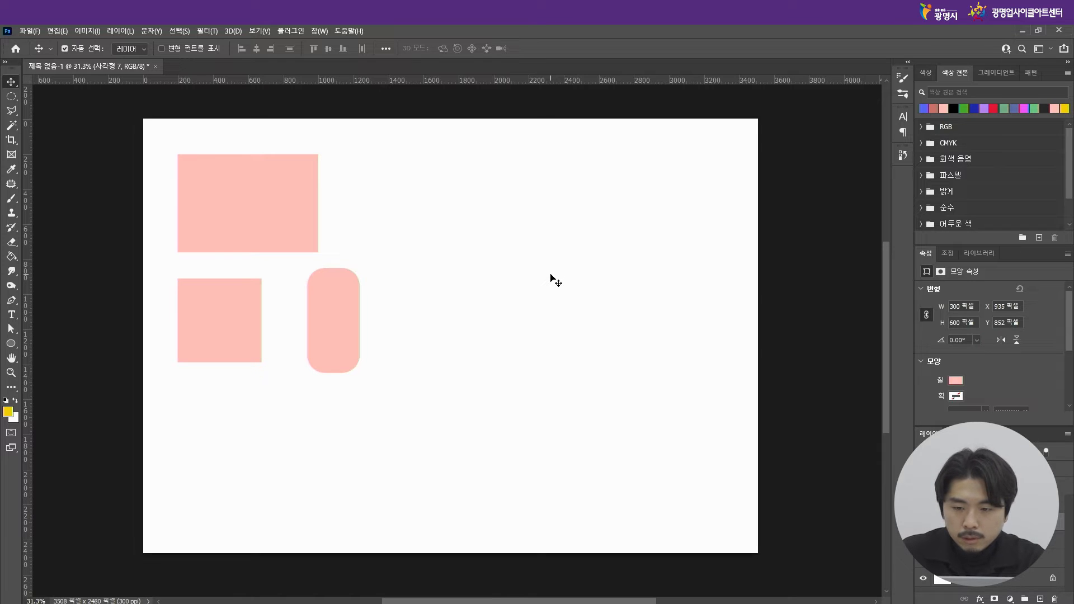
pyautogui.hotkey('ctrl', 'z')
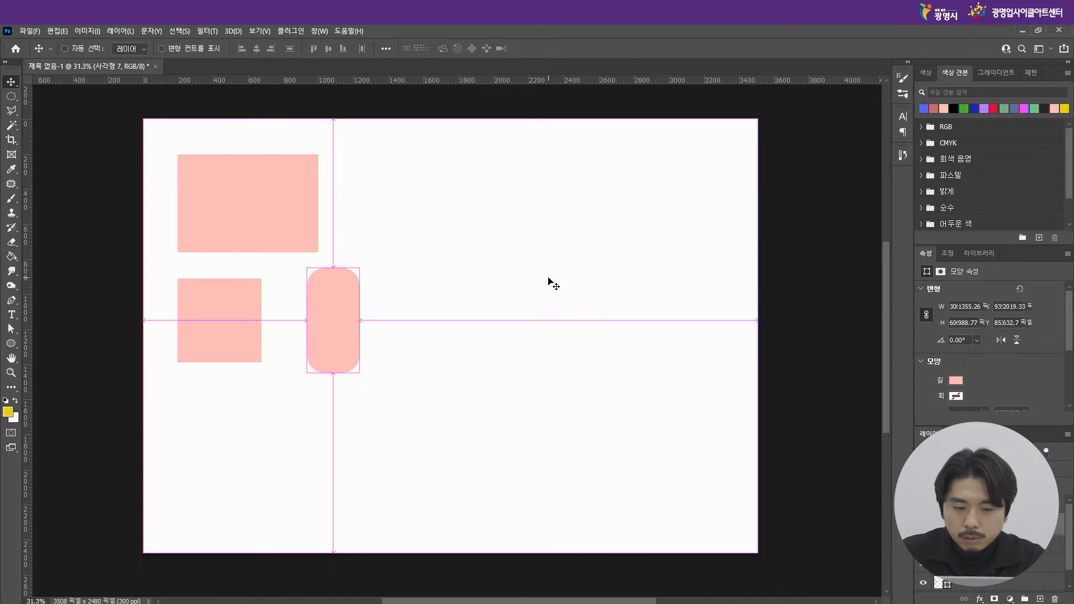
pyautogui.press('ctrl')
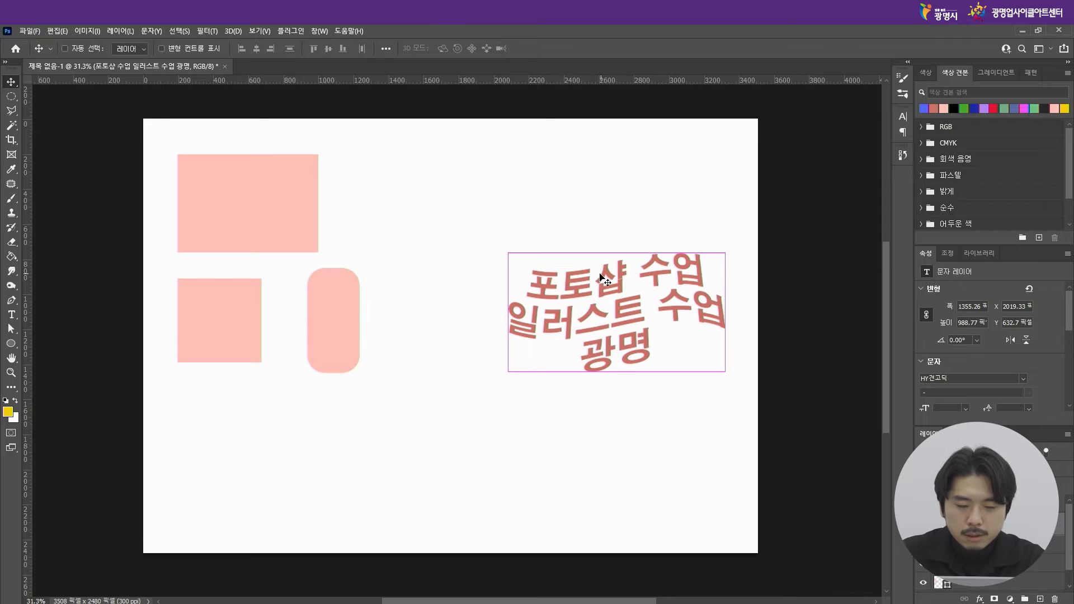
pyautogui.hotkey('ctrl', 'z')
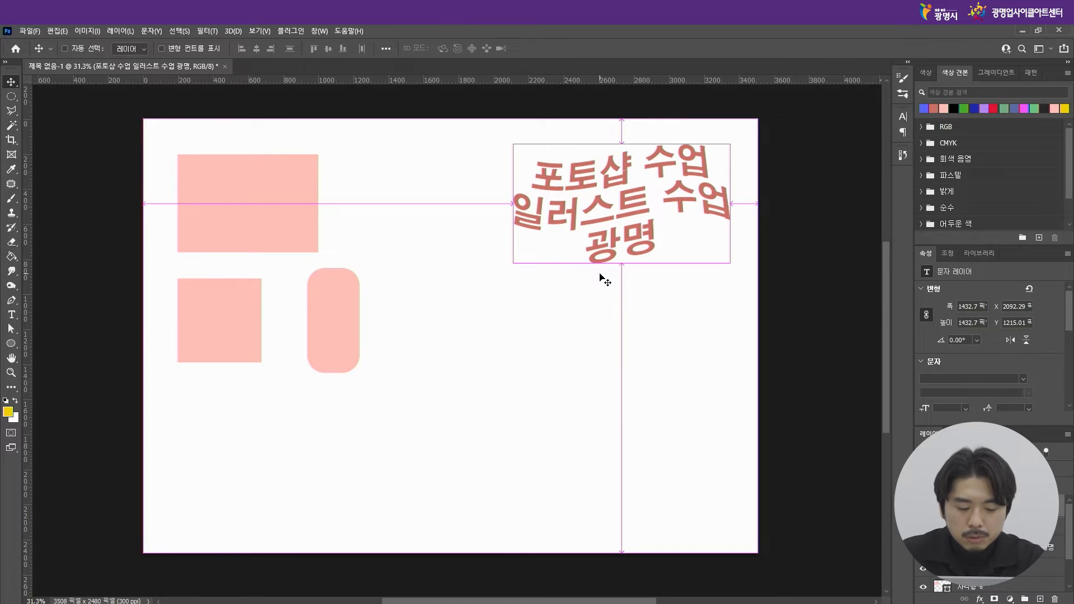
pyautogui.hotkey('ctrl', 'z')
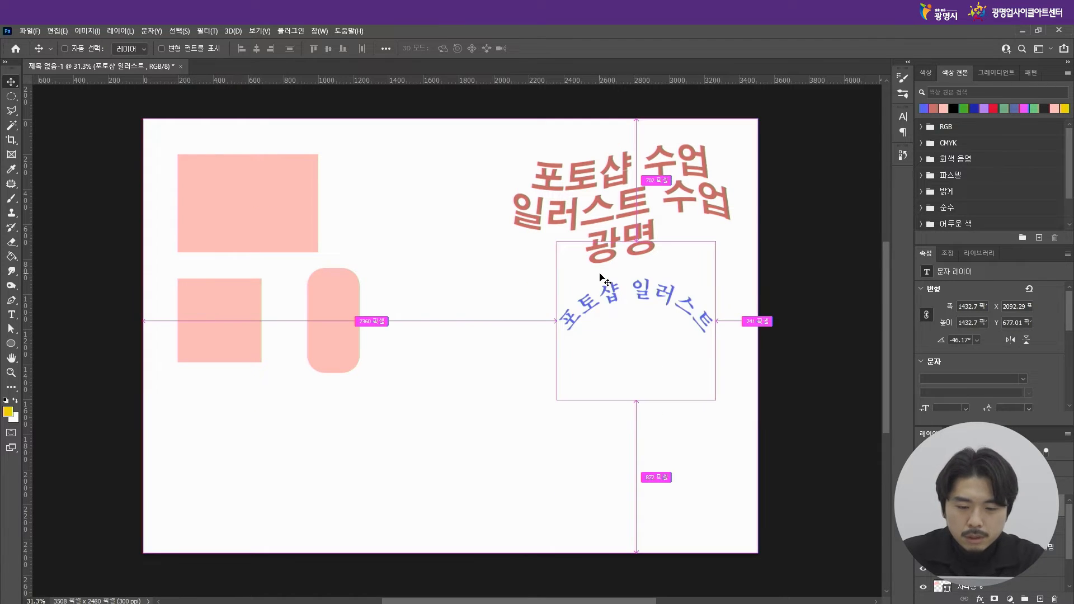
pyautogui.hotkey('ctrl', 'z')
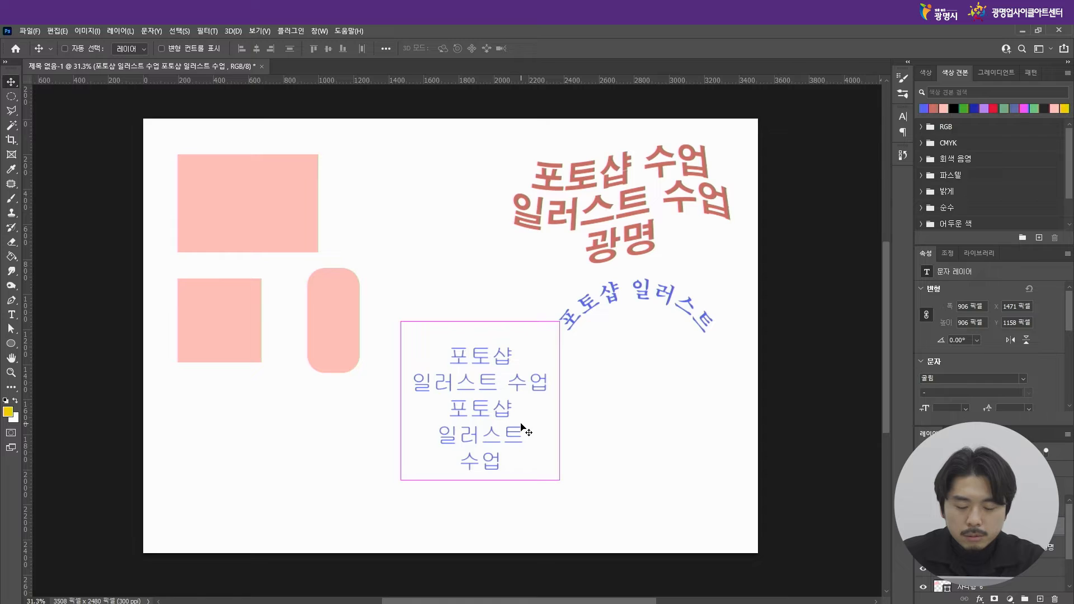
# Step: Redo the deletion of the multi-line text block and the move and deletion of the curved text
pyautogui.press('Delete')
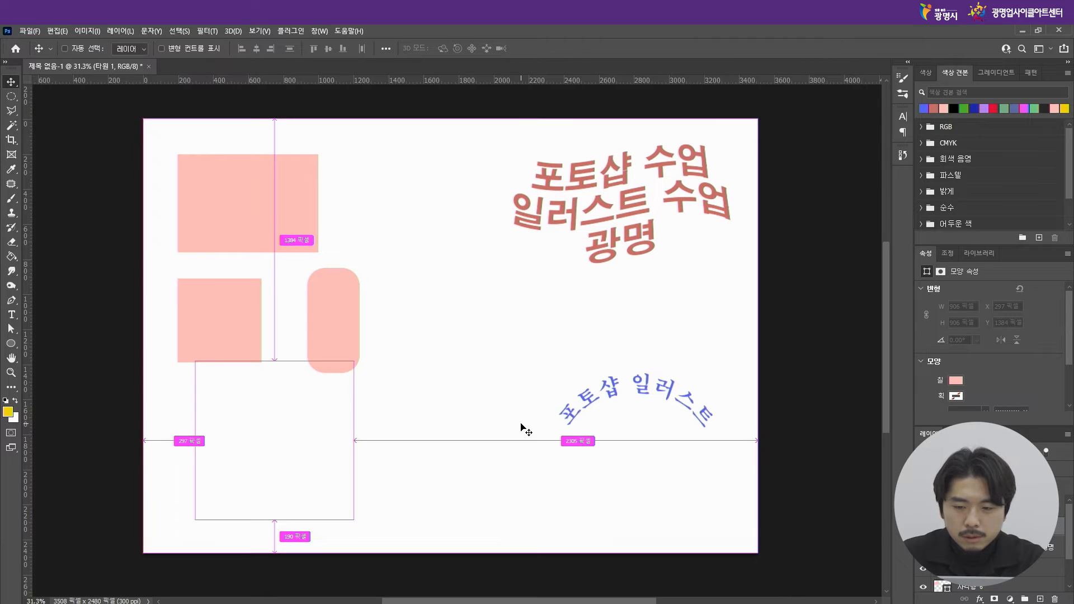
pyautogui.press('Delete')
pyautogui.press('ctrl')
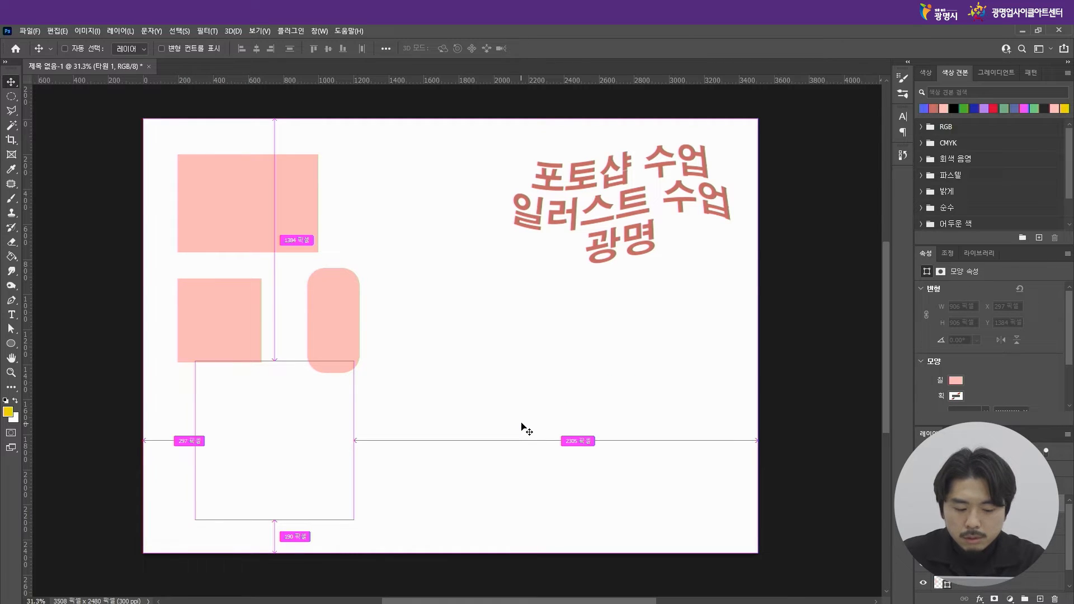
# Step: Go back through the history to a layer visibility state before the circle's deletion, and return to the latest deletion state
pyautogui.click(903, 156)
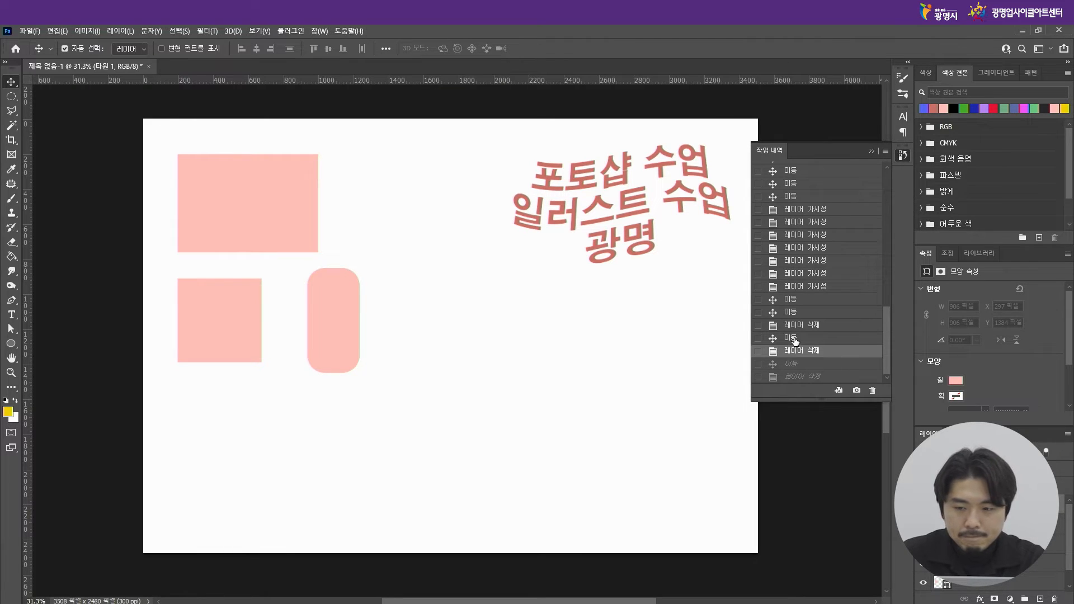
pyautogui.click(792, 313)
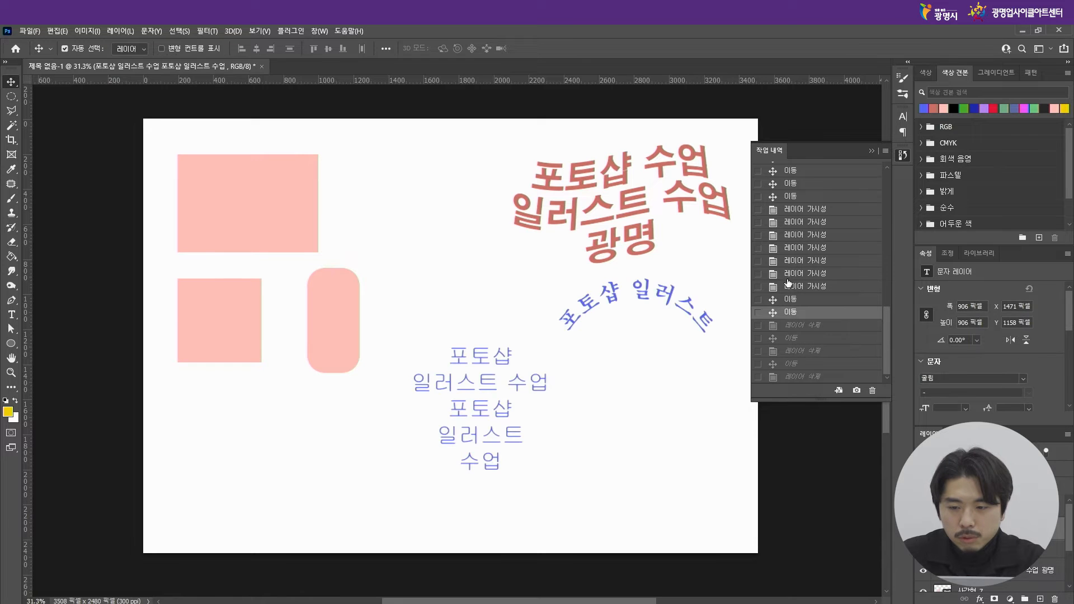
pyautogui.click(791, 273)
pyautogui.click(795, 248)
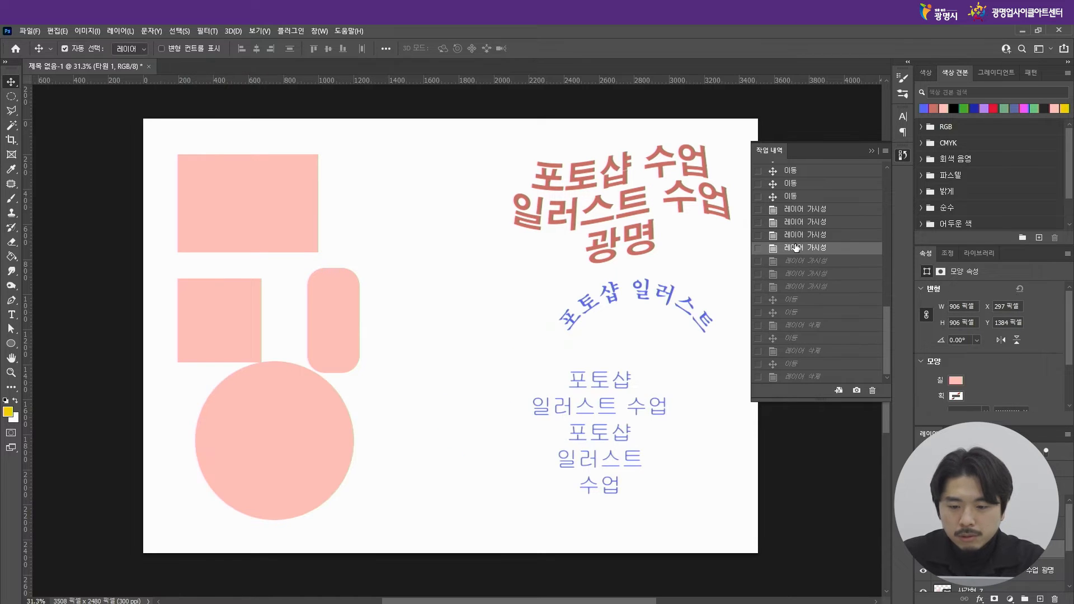
pyautogui.click(800, 377)
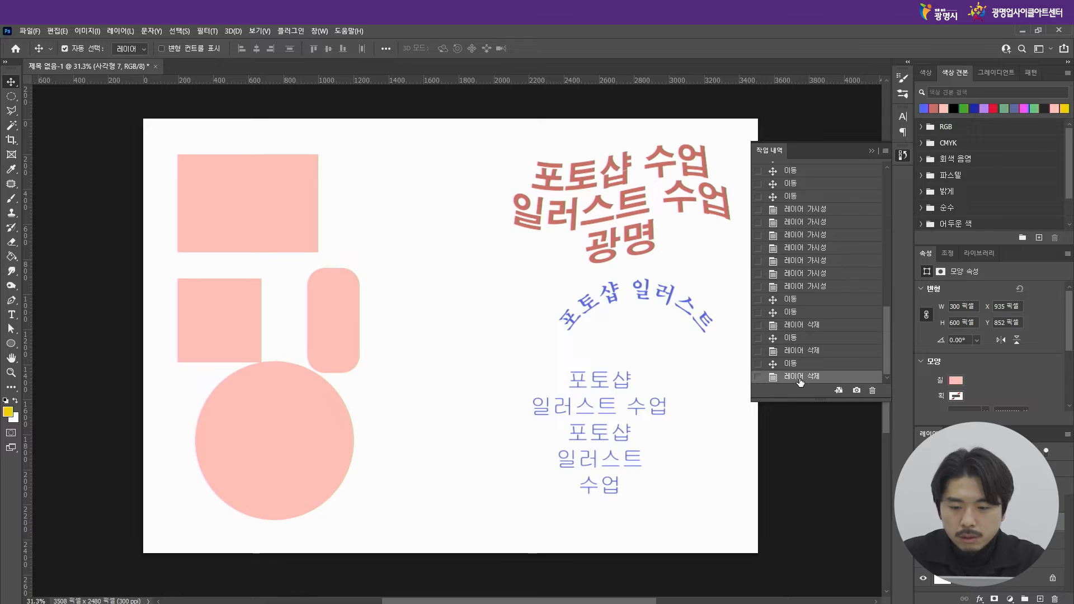
# Step: Step back through the history to the state right after the multi-line text block's deletion, restoring the curved text and warped title
pyautogui.click(799, 351)
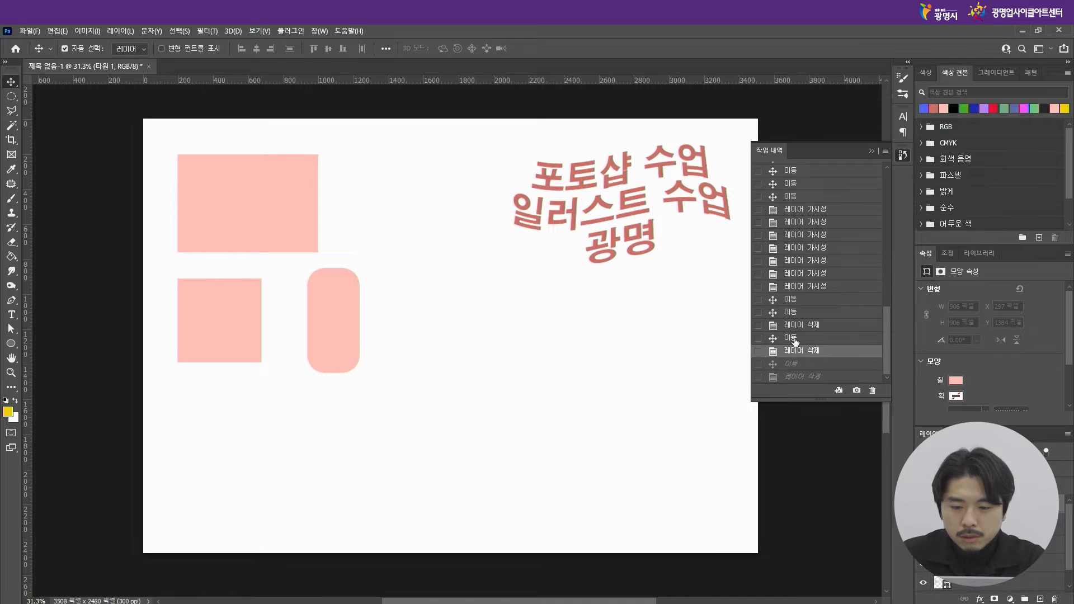
pyautogui.click(795, 338)
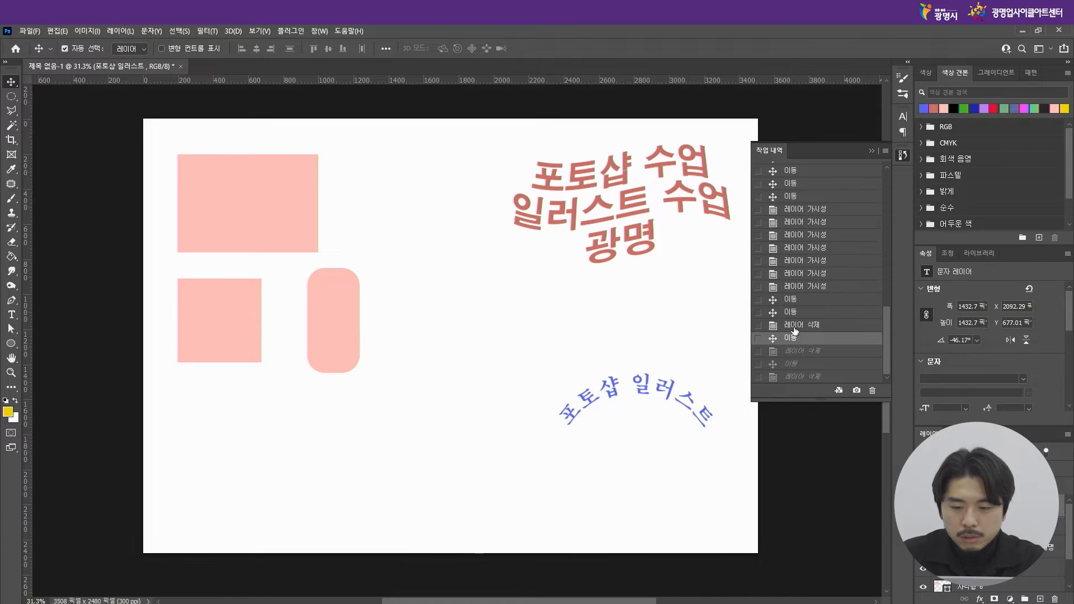
pyautogui.click(795, 326)
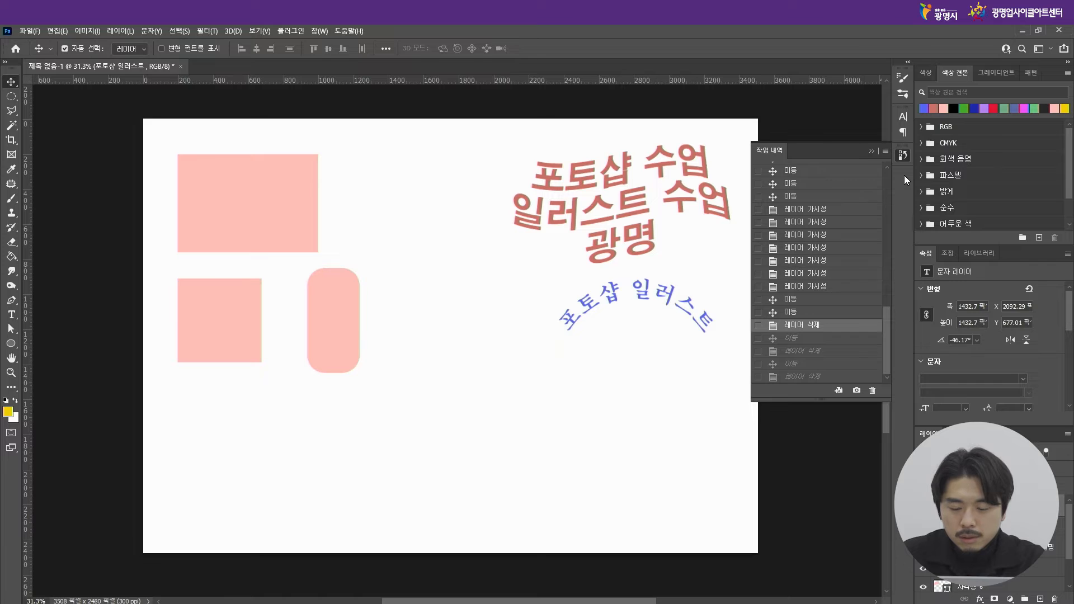
pyautogui.click(871, 150)
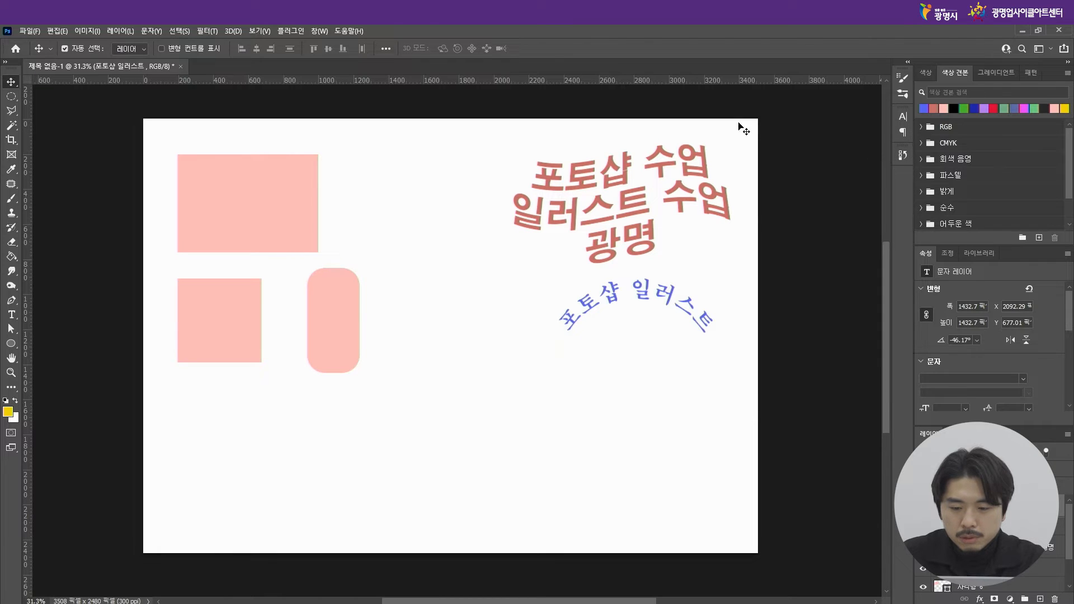
# Step: Show the History panel again, look over its list of recorded states, and collapse it
pyautogui.click(321, 32)
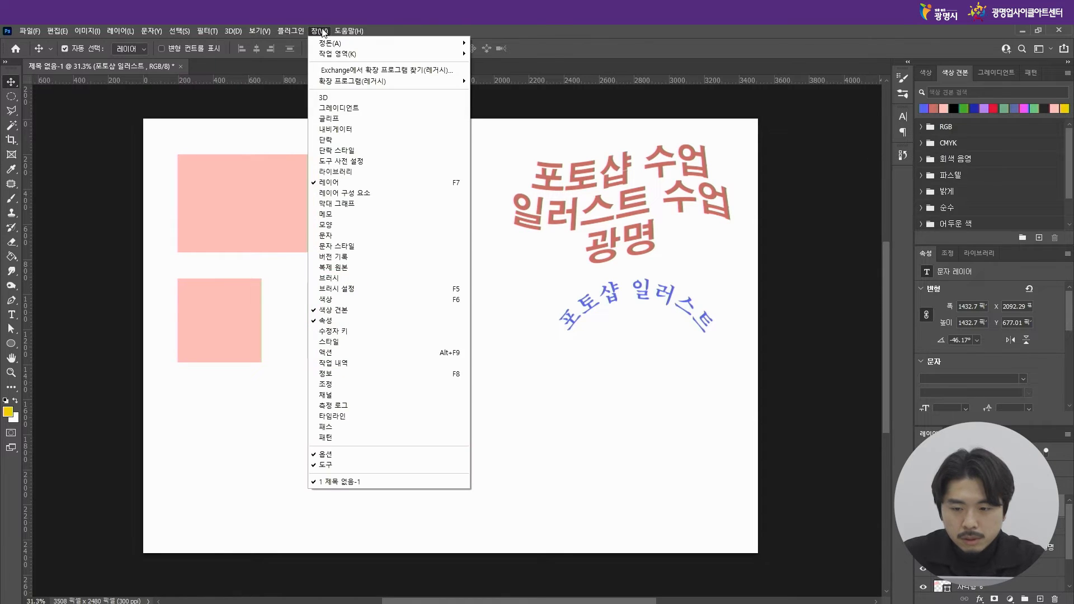
pyautogui.click(388, 365)
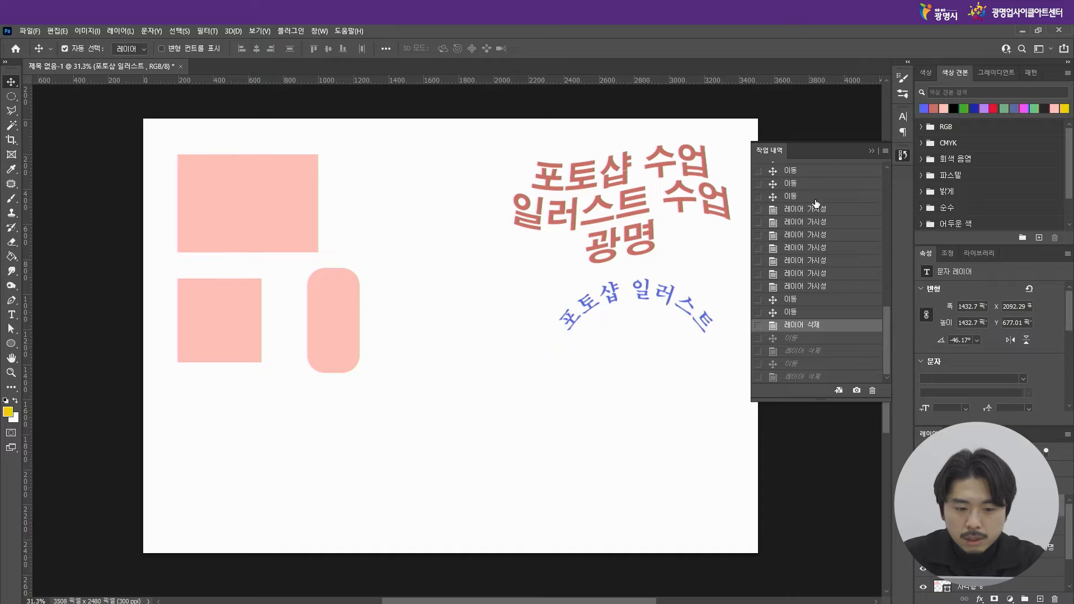
pyautogui.moveTo(886, 324); pyautogui.dragTo(887, 373)
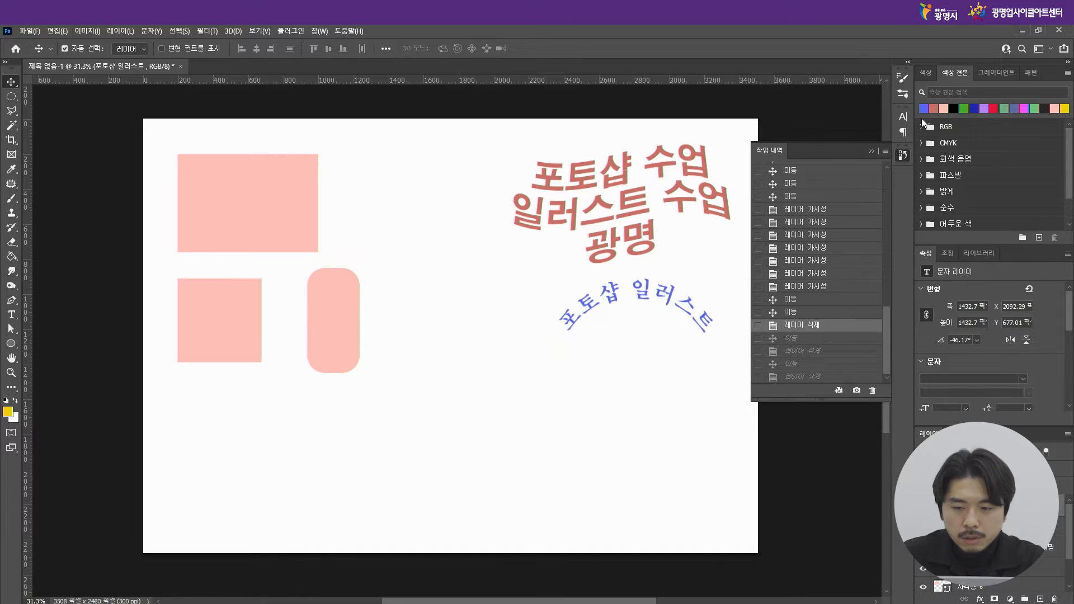
pyautogui.click(871, 150)
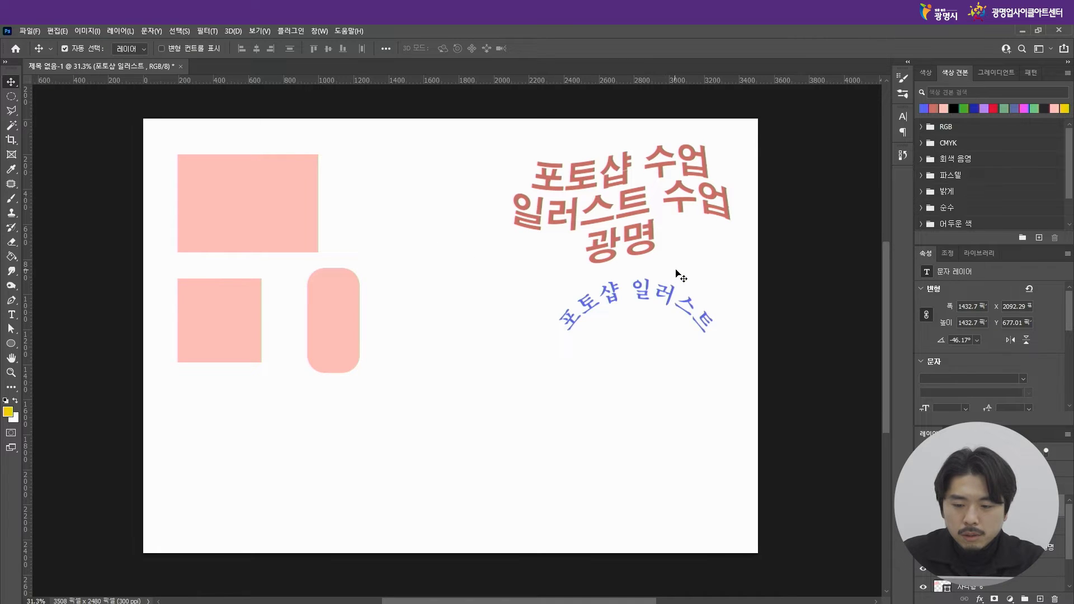
# Step: Move the warped title nearer to the large rectangle and reposition the curved text beneath it toward the canvas's outer edge
pyautogui.moveTo(664, 300); pyautogui.dragTo(646, 309)
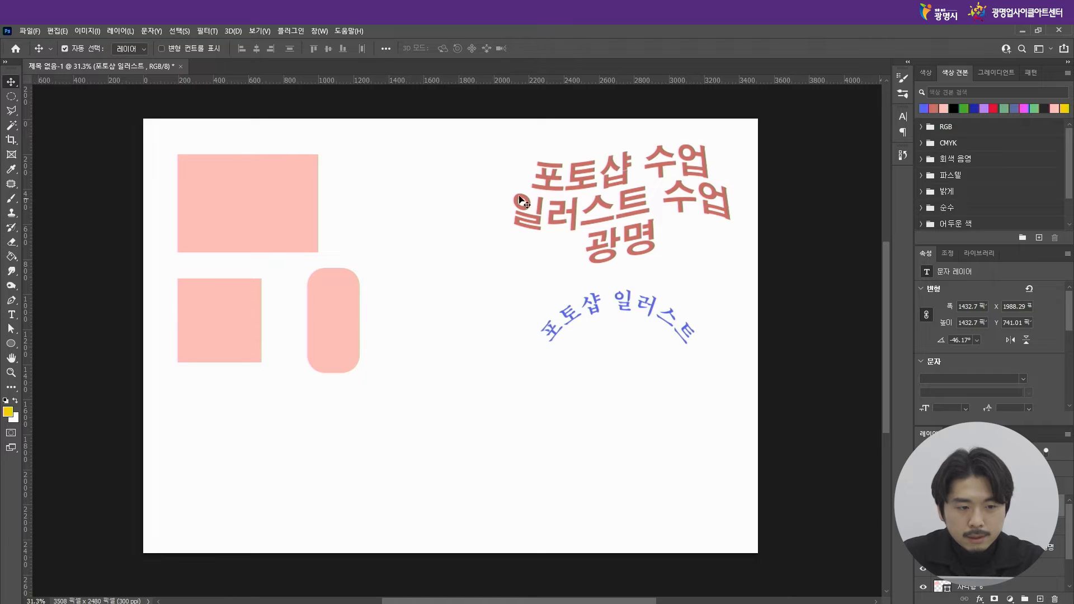
pyautogui.moveTo(565, 186); pyautogui.dragTo(459, 189)
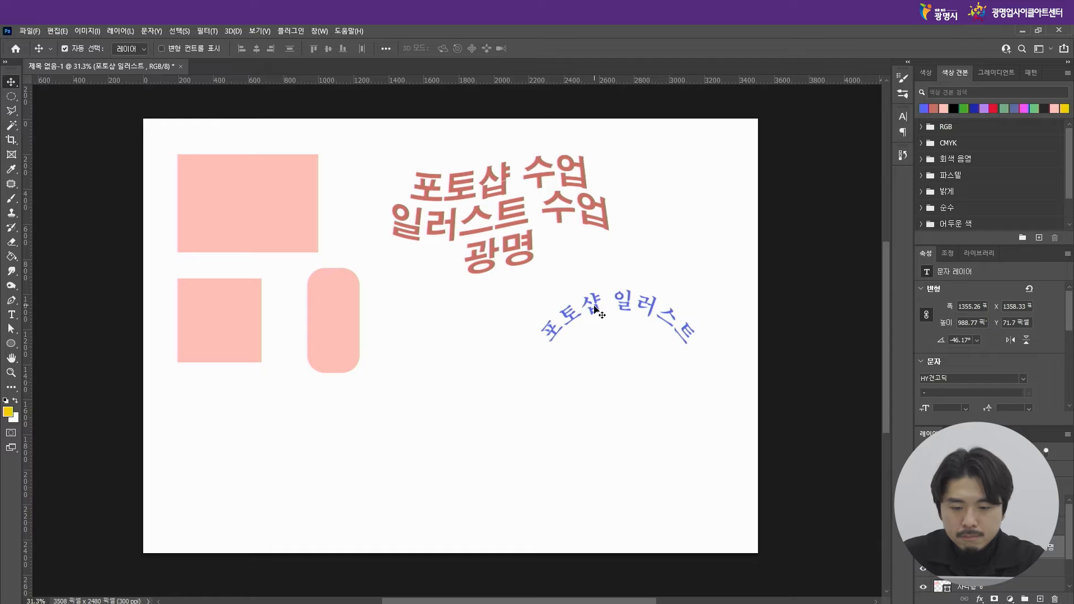
pyautogui.moveTo(595, 308); pyautogui.dragTo(481, 312)
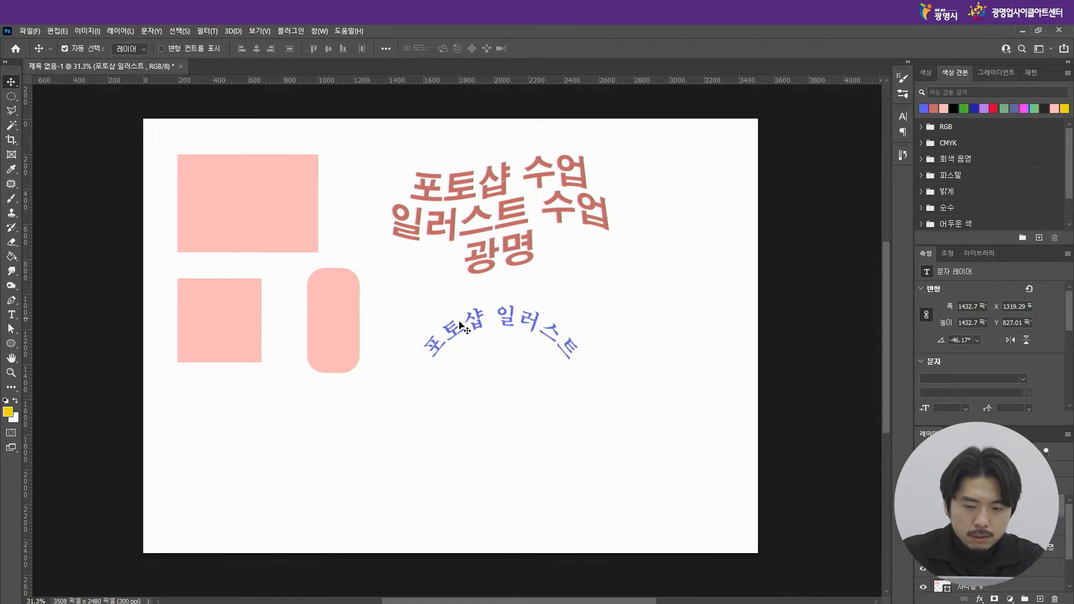
pyautogui.moveTo(498, 323); pyautogui.dragTo(649, 321)
pyautogui.moveTo(511, 224); pyautogui.dragTo(569, 223)
# Step: Move the rounded rectangle and the square downward, and shift the warped title slightly toward the pink shapes
pyautogui.moveTo(352, 318); pyautogui.dragTo(363, 370)
pyautogui.moveTo(242, 320)
pyautogui.mouseDown()
pyautogui.moveTo(262, 346)
pyautogui.moveTo(256, 332)
pyautogui.mouseUp()
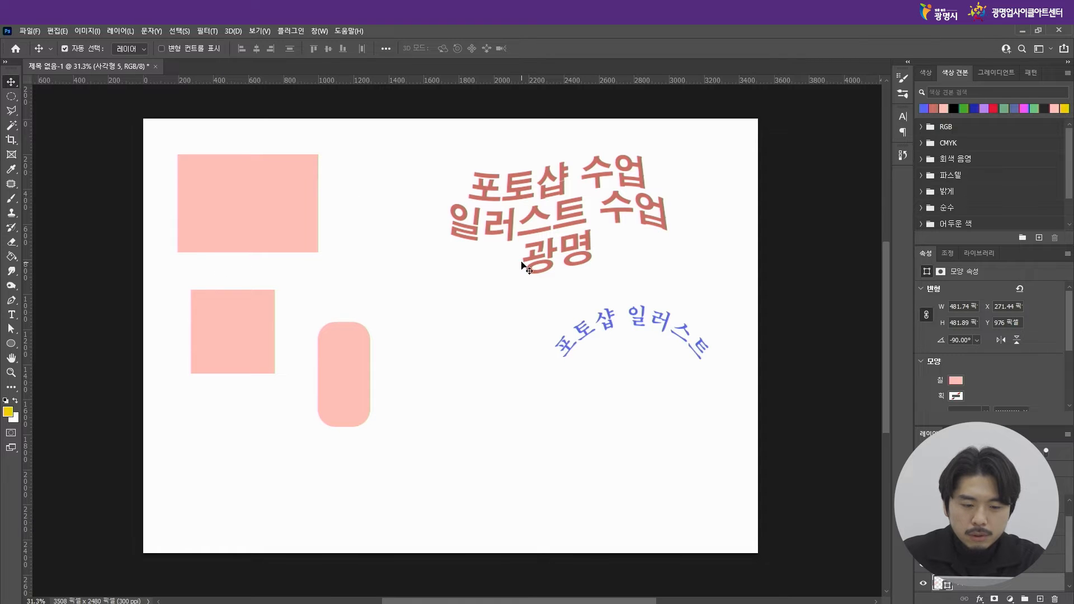
pyautogui.moveTo(576, 234); pyautogui.dragTo(558, 238)
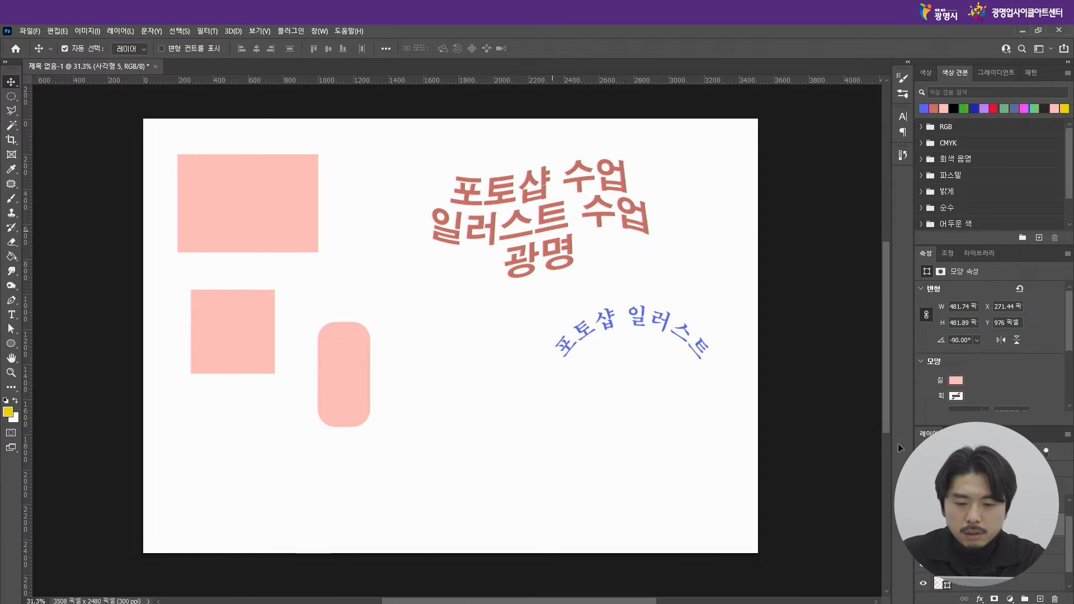
# Step: Select the warped title's layer, view its Blending Options in the Layer Style dialog, and close the dialog
pyautogui.moveTo(1069, 534); pyautogui.dragTo(1068, 520)
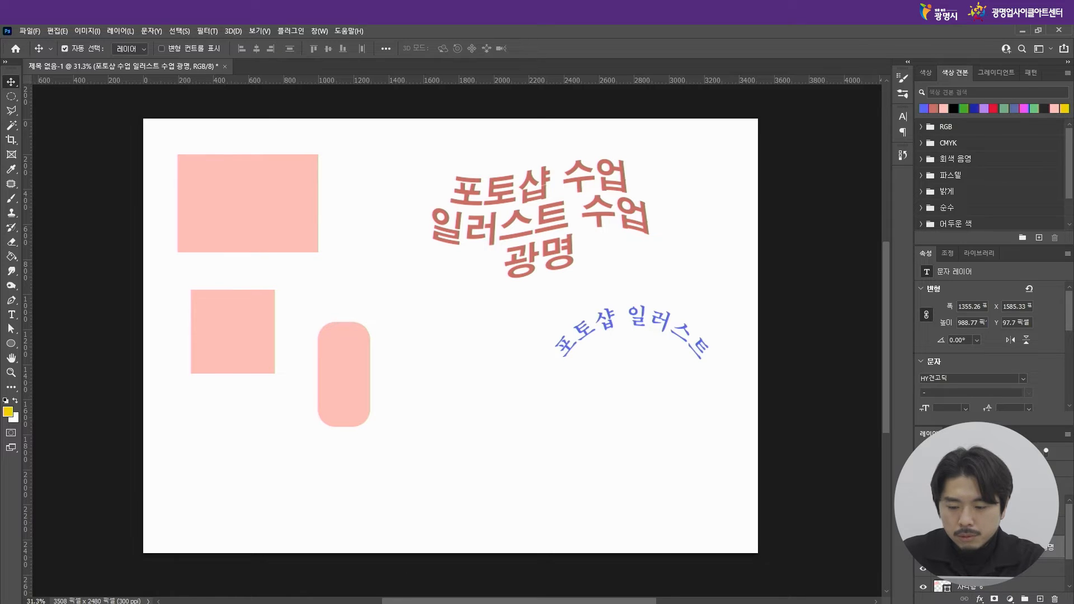
pyautogui.click(981, 601)
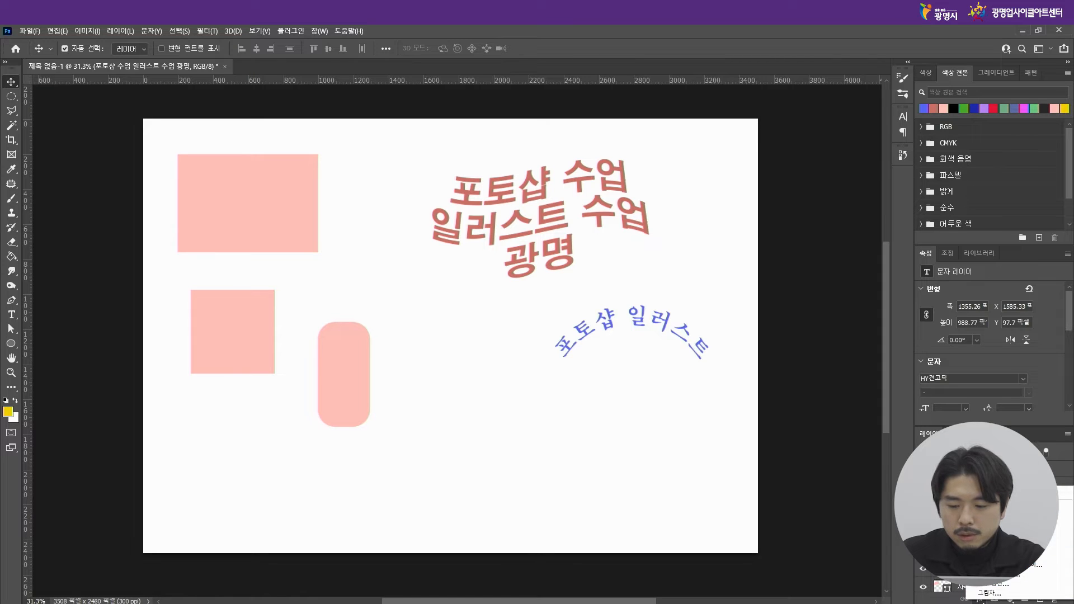
pyautogui.click(990, 491)
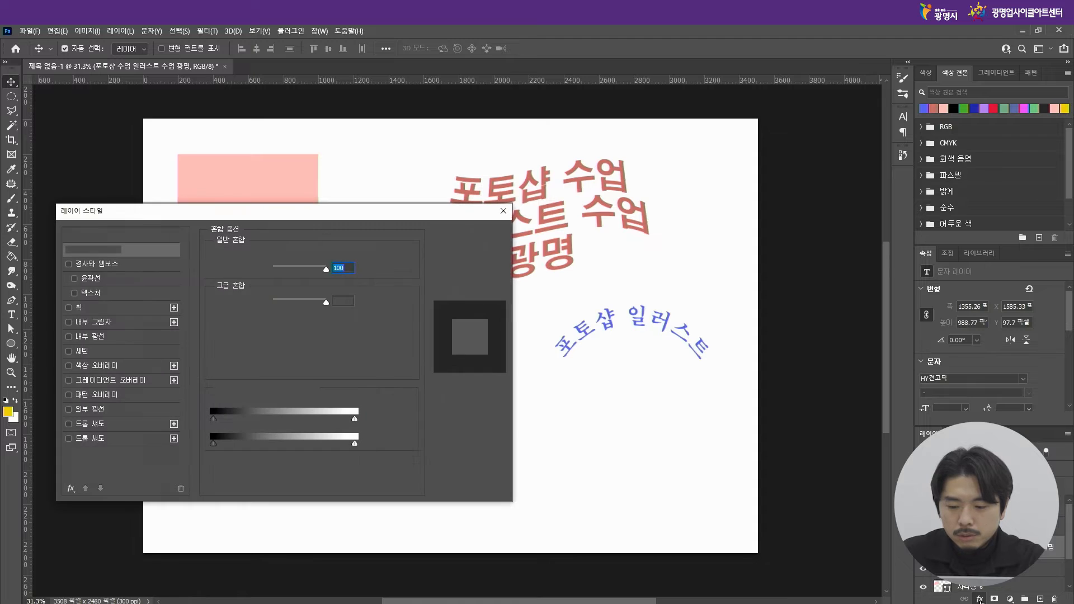
pyautogui.moveTo(358, 219); pyautogui.dragTo(645, 163)
pyautogui.click(791, 156)
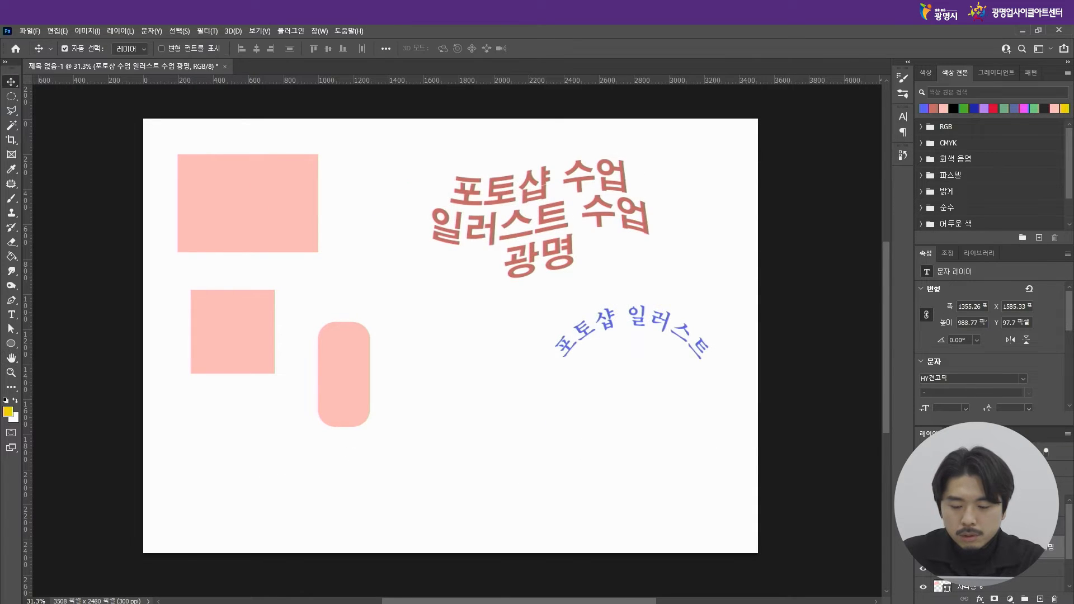
# Step: Add a Drop Shadow layer style to the warped title and set the shadow's opacity to 53%
pyautogui.doubleClick(1058, 546)
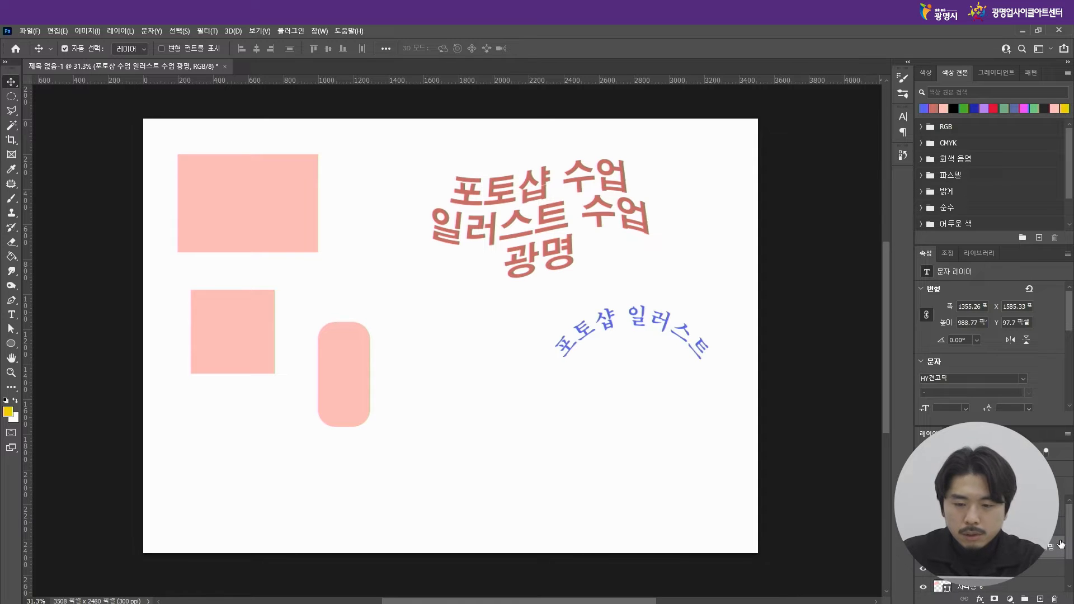
pyautogui.doubleClick(1060, 545)
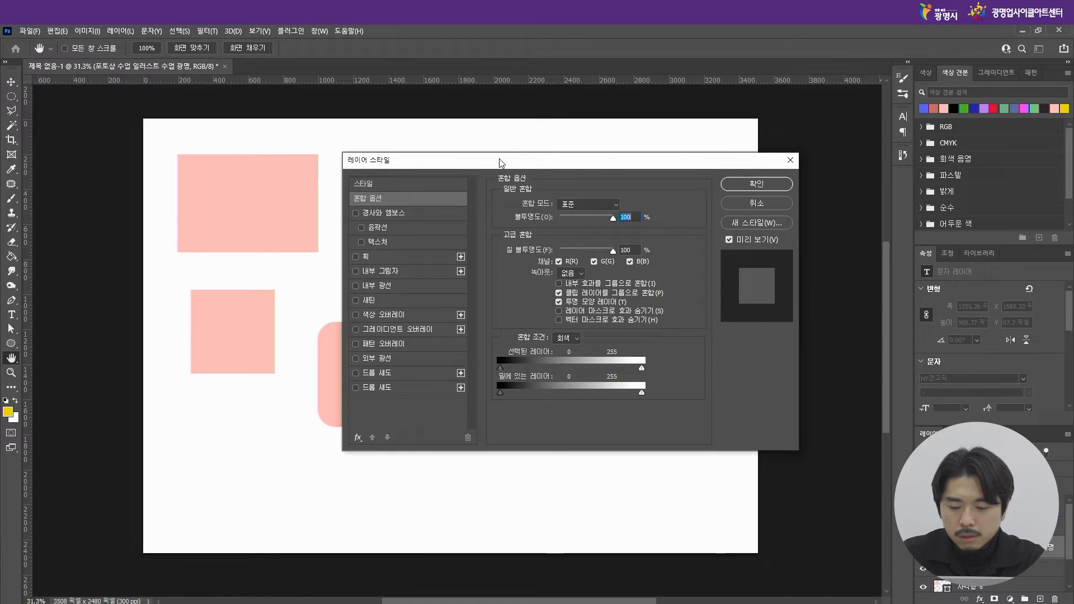
pyautogui.moveTo(508, 163); pyautogui.dragTo(689, 114)
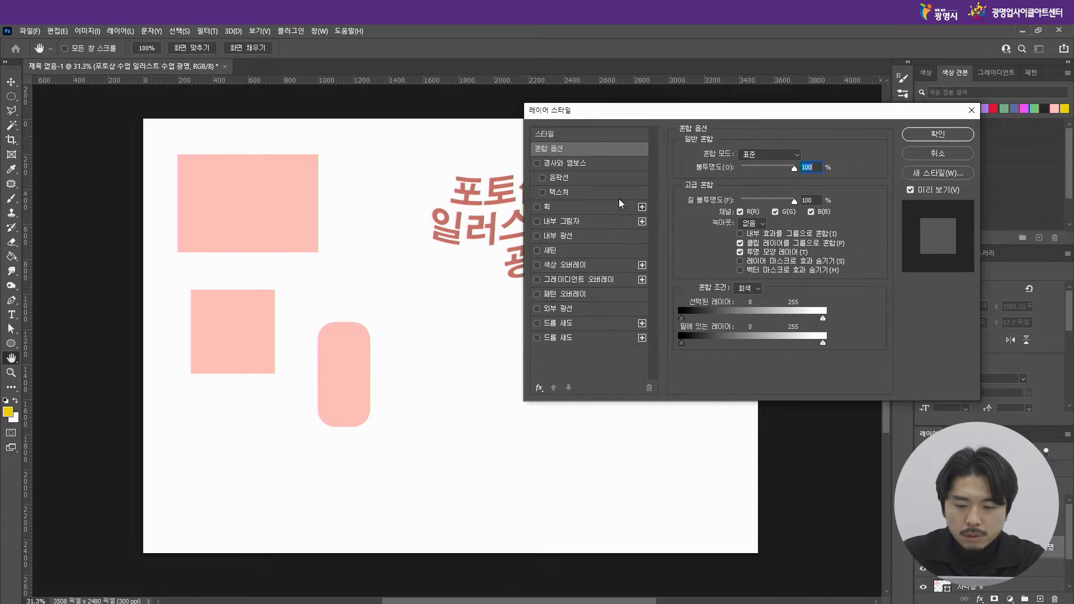
pyautogui.moveTo(605, 123); pyautogui.dragTo(688, 124)
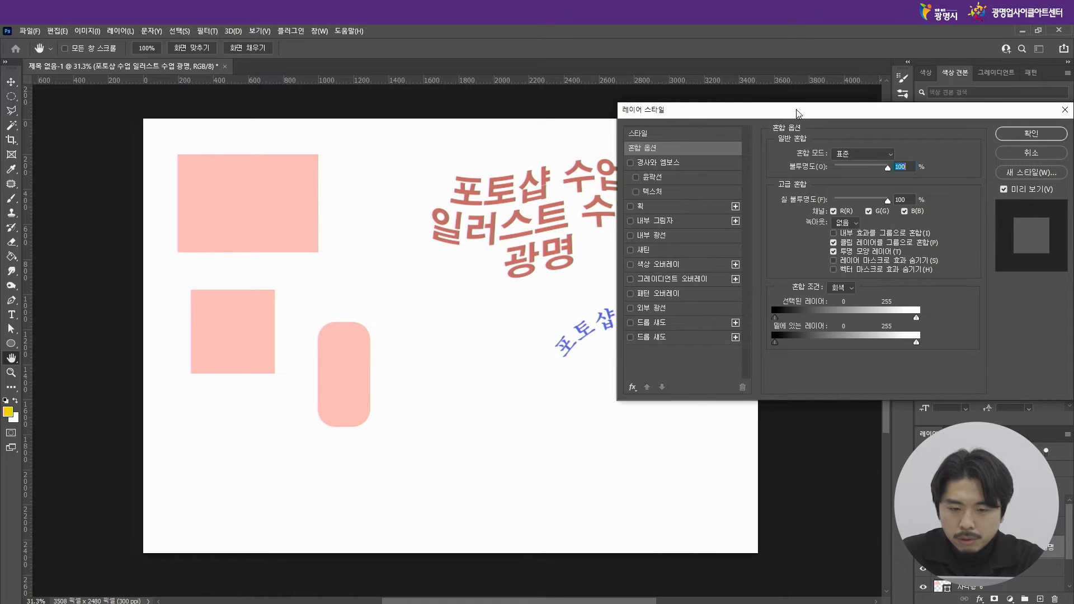
pyautogui.click(631, 323)
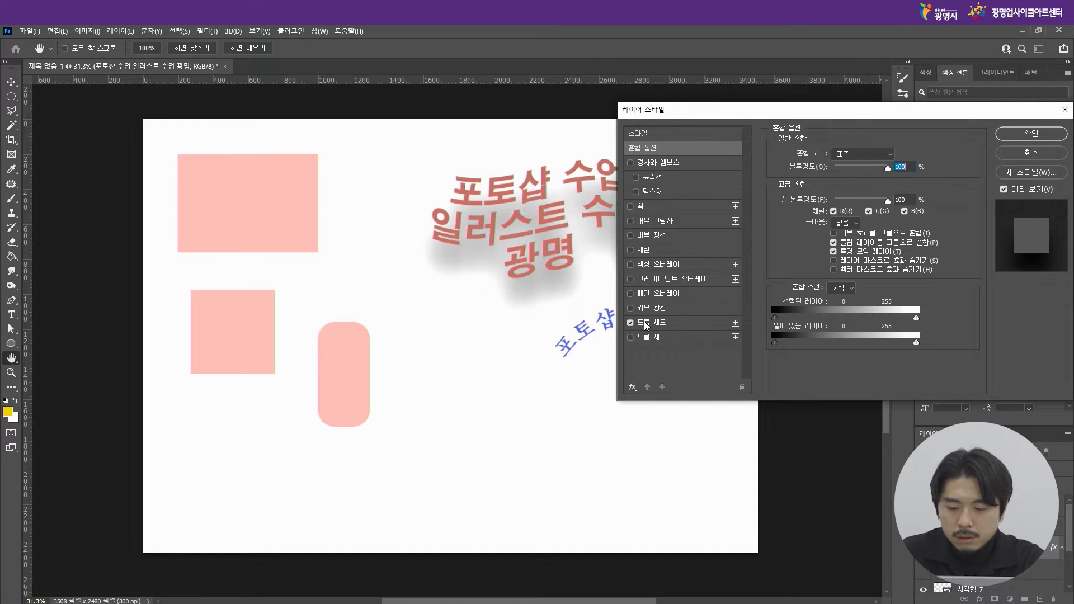
pyautogui.click(646, 325)
pyautogui.moveTo(777, 114); pyautogui.dragTo(819, 98)
pyautogui.moveTo(910, 153); pyautogui.dragTo(895, 154)
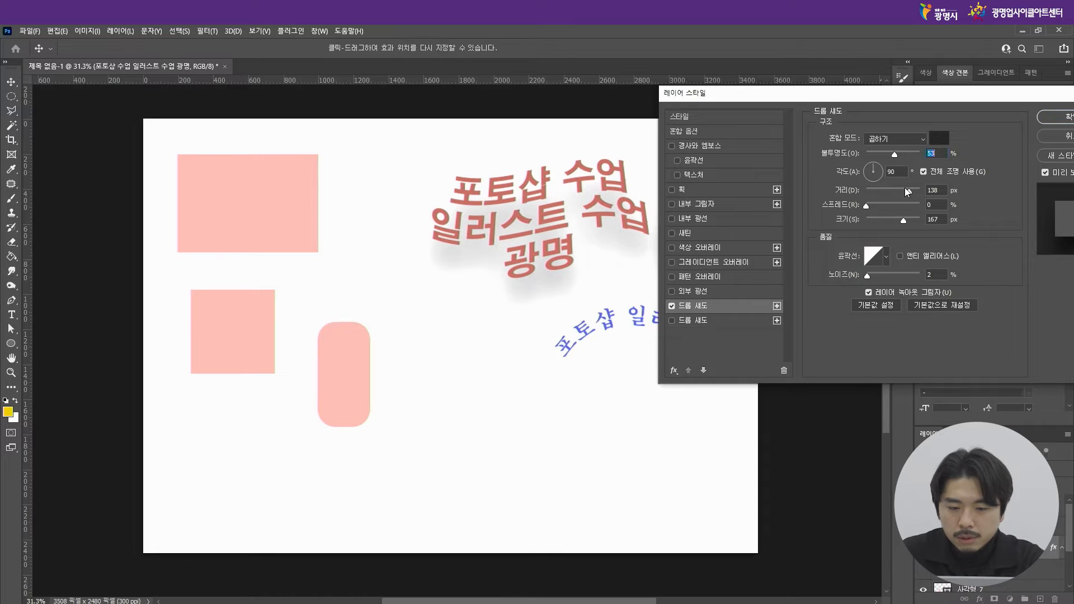
# Step: Set the title's drop shadow to 39 px distance, 9% spread and 21 px size, and toggle the effect to compare
pyautogui.moveTo(909, 190); pyautogui.dragTo(871, 207)
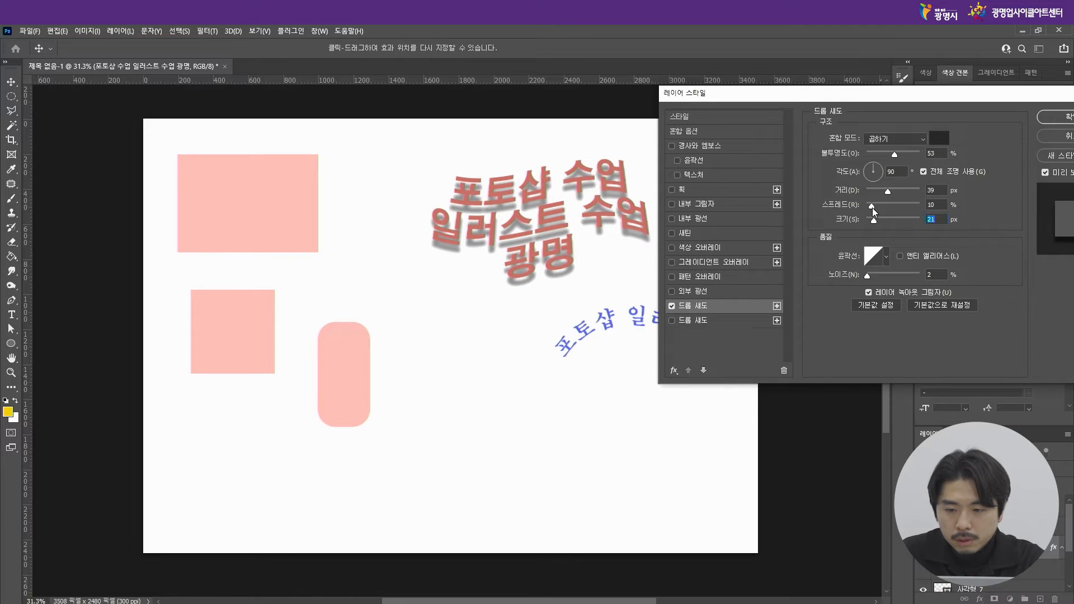
pyautogui.moveTo(863, 94); pyautogui.dragTo(864, 83)
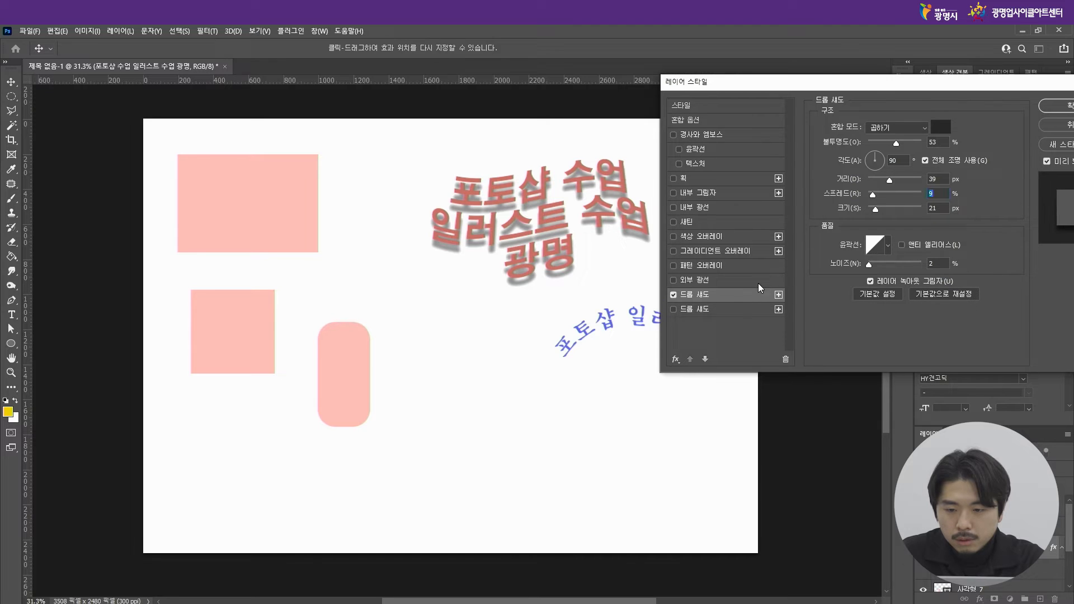
pyautogui.click(674, 295)
pyautogui.click(673, 295)
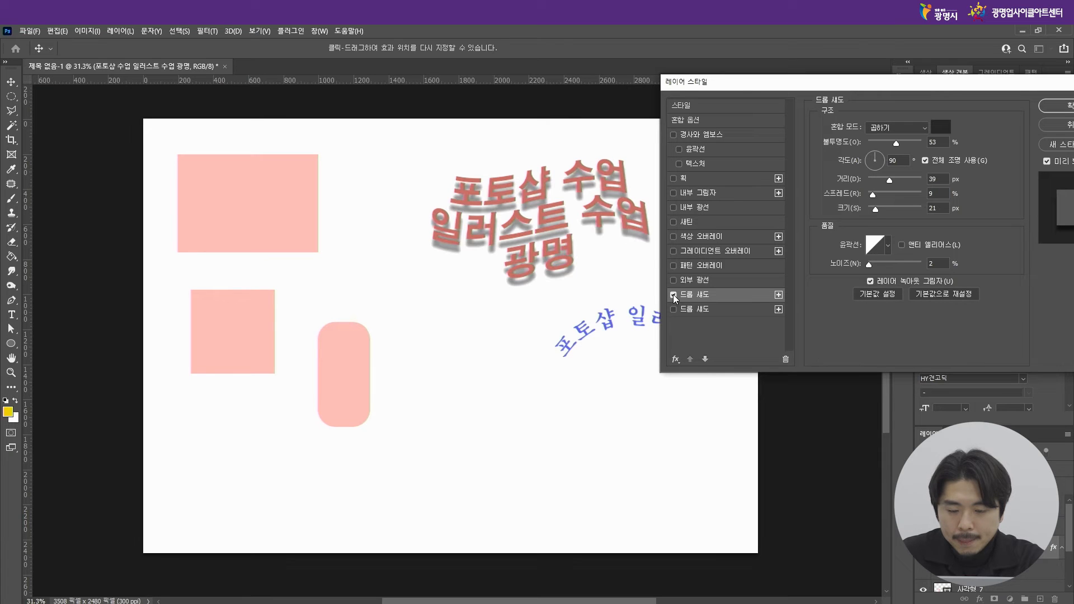
pyautogui.click(721, 298)
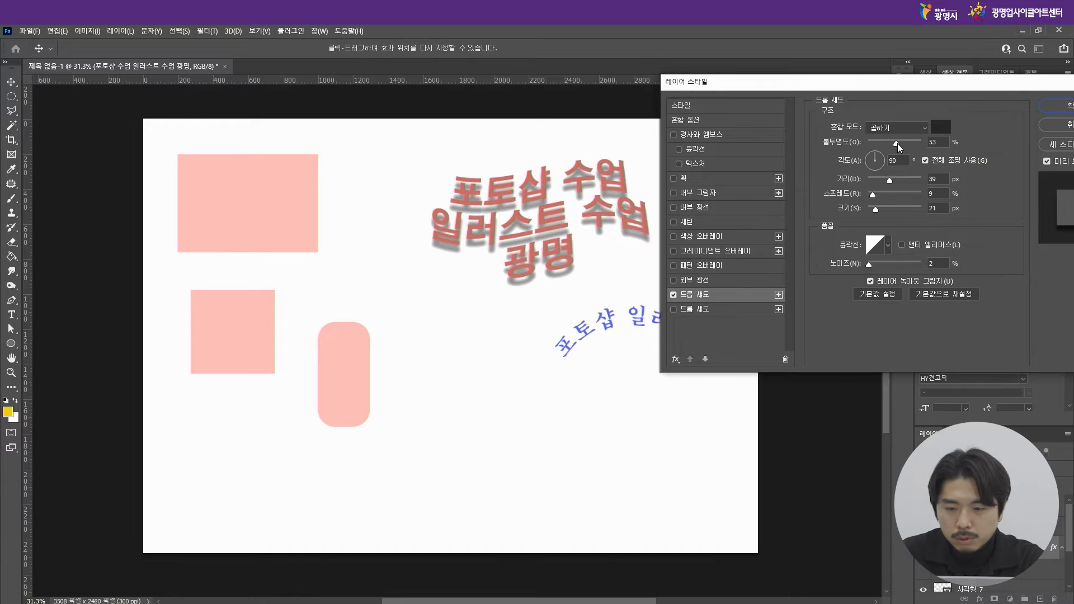
# Step: Set the title's drop shadow to 39% opacity, 147° angle, 28 px distance and 24 px size
pyautogui.moveTo(897, 144); pyautogui.dragTo(888, 144)
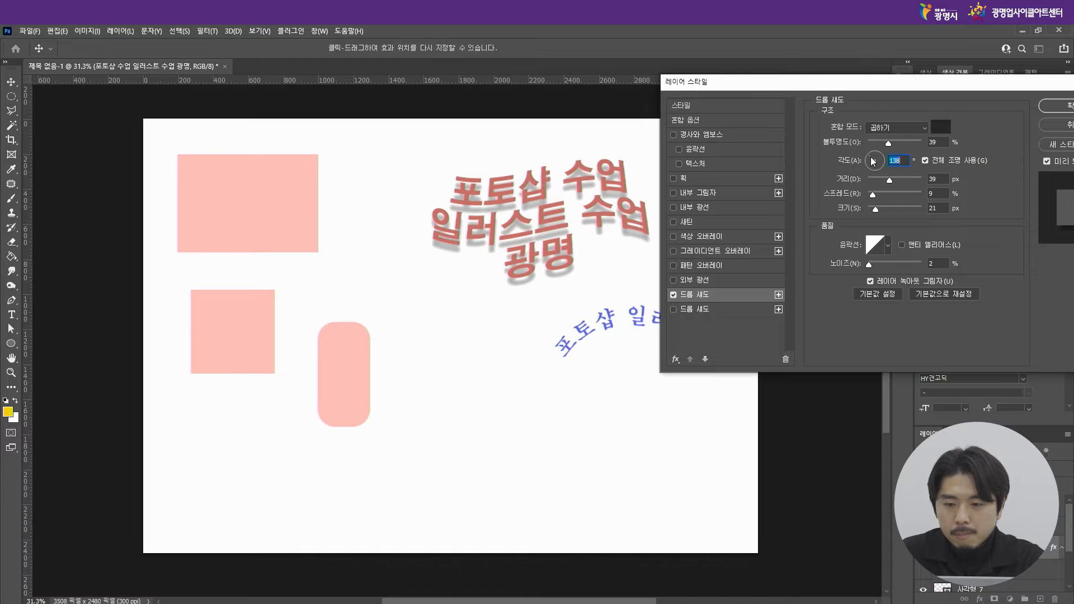
pyautogui.click(871, 157)
pyautogui.moveTo(870, 157); pyautogui.dragTo(871, 160)
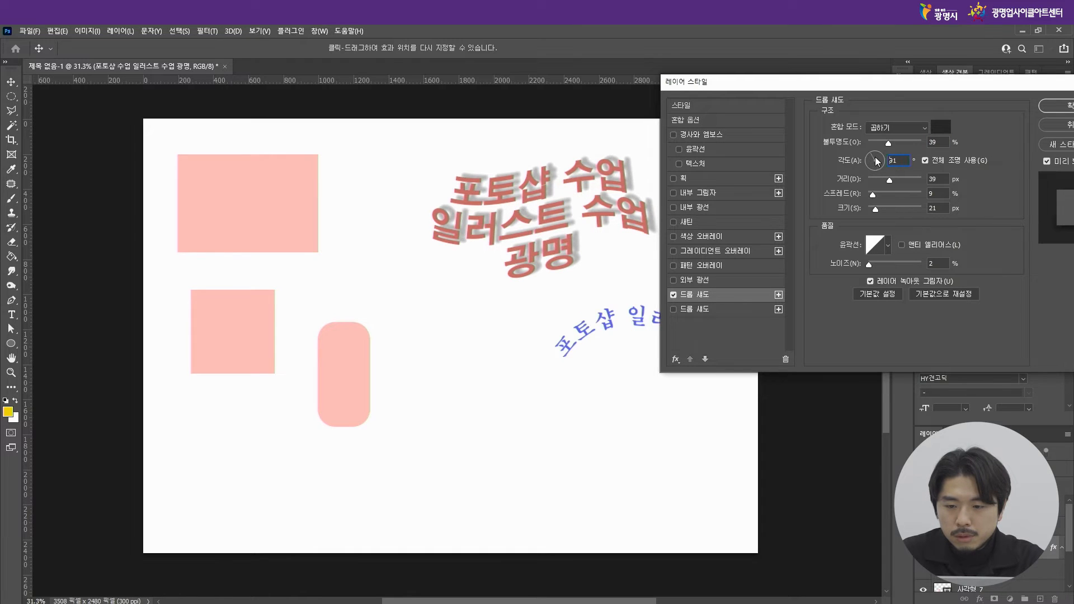
pyautogui.click(879, 158)
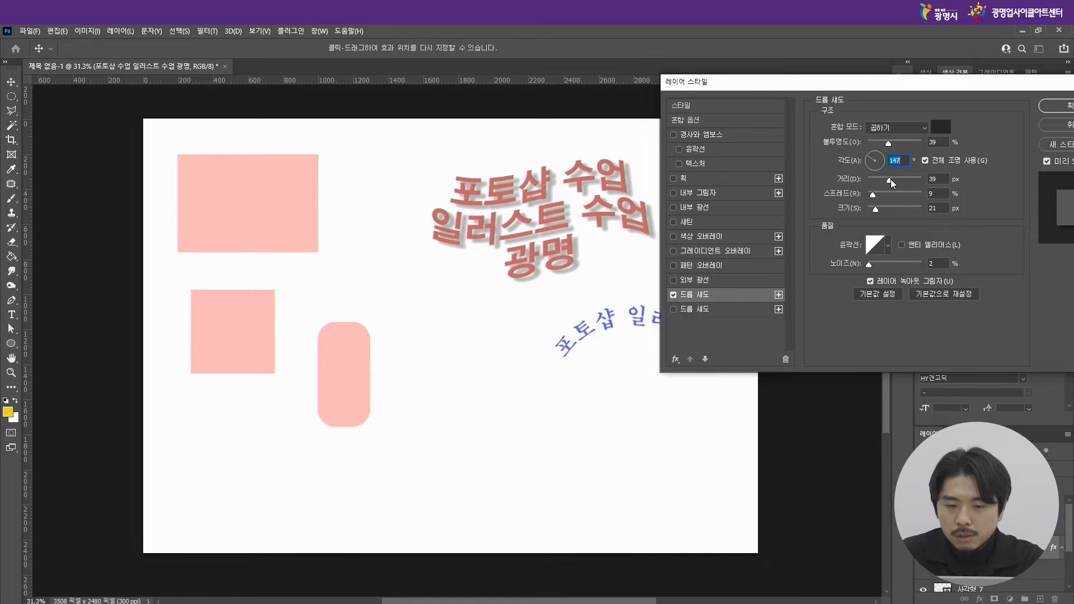
pyautogui.moveTo(891, 179)
pyautogui.mouseDown()
pyautogui.moveTo(917, 176)
pyautogui.moveTo(884, 178)
pyautogui.mouseUp()
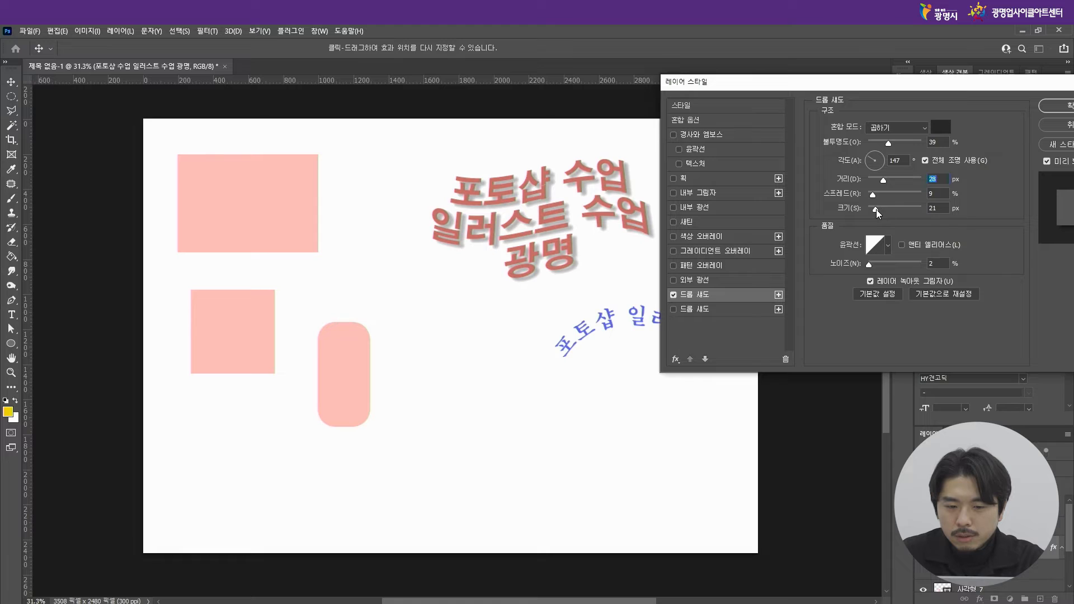
pyautogui.moveTo(876, 210); pyautogui.dragTo(878, 208)
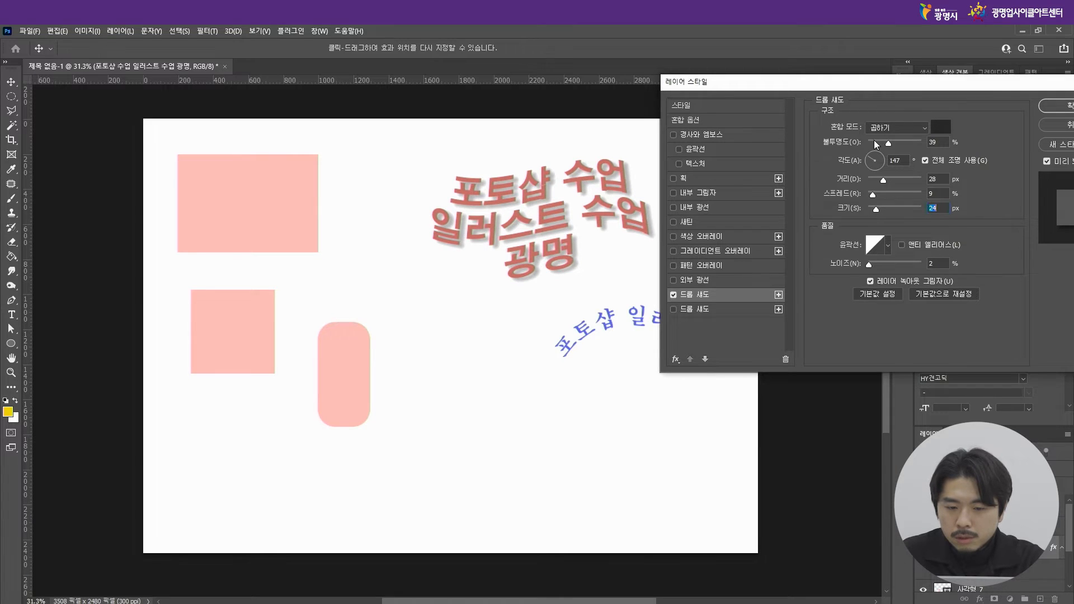
# Step: Compare the warped title with its drop shadow off and on, and apply the layer style
pyautogui.moveTo(820, 81); pyautogui.dragTo(823, 51)
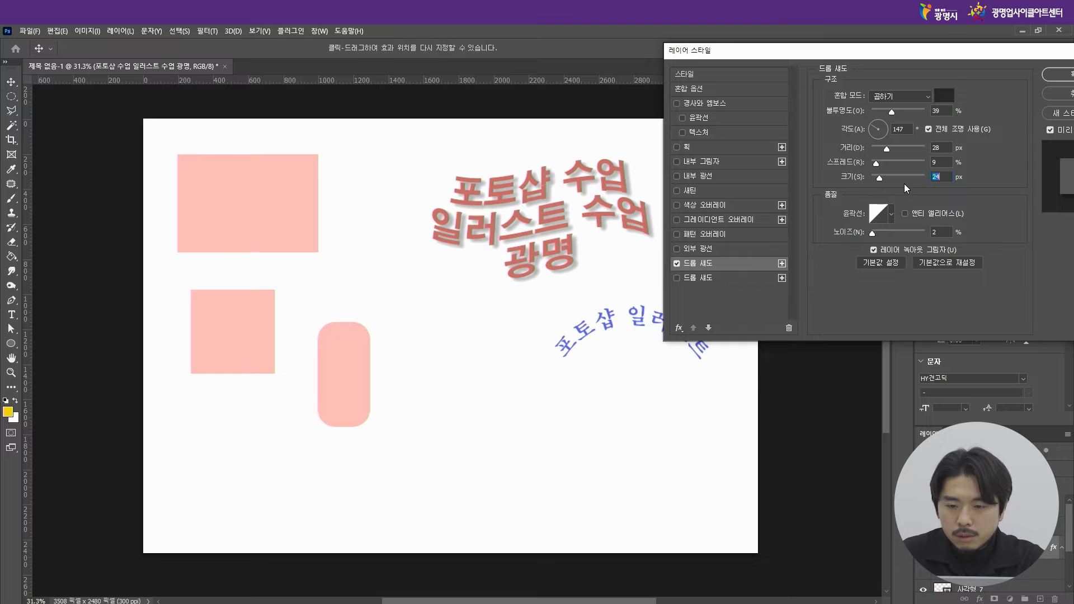
pyautogui.moveTo(868, 56); pyautogui.dragTo(876, 74)
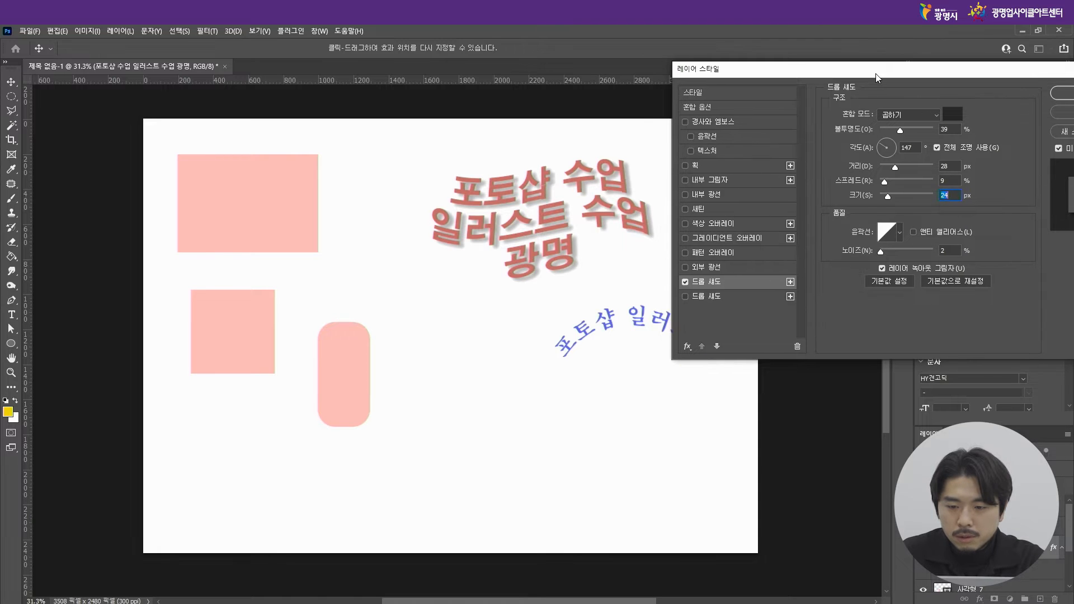
pyautogui.click(685, 281)
pyautogui.click(686, 281)
pyautogui.moveTo(912, 74); pyautogui.dragTo(753, 100)
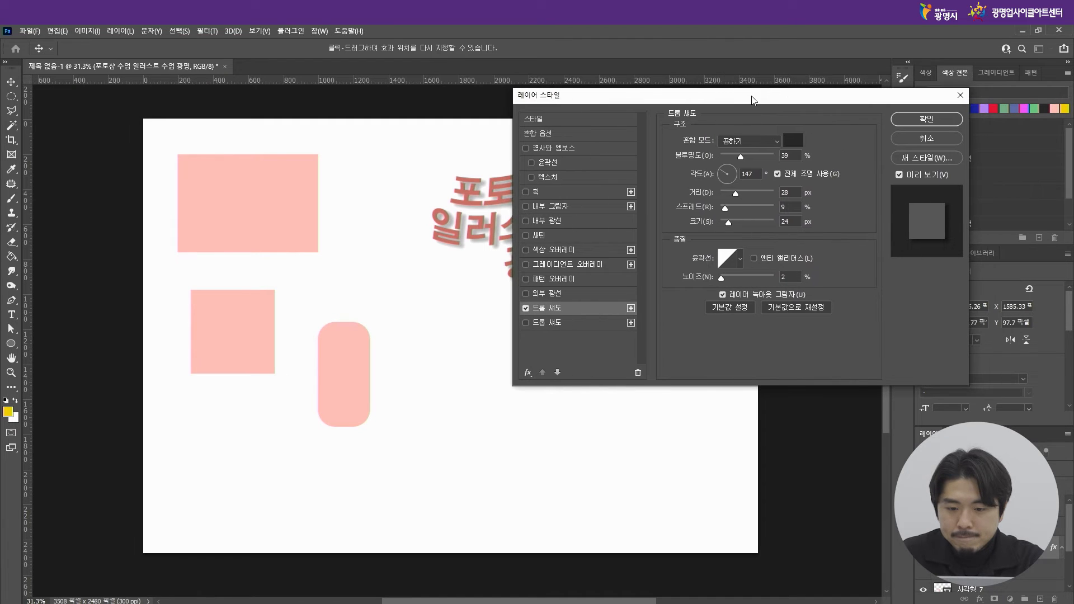
pyautogui.click(939, 119)
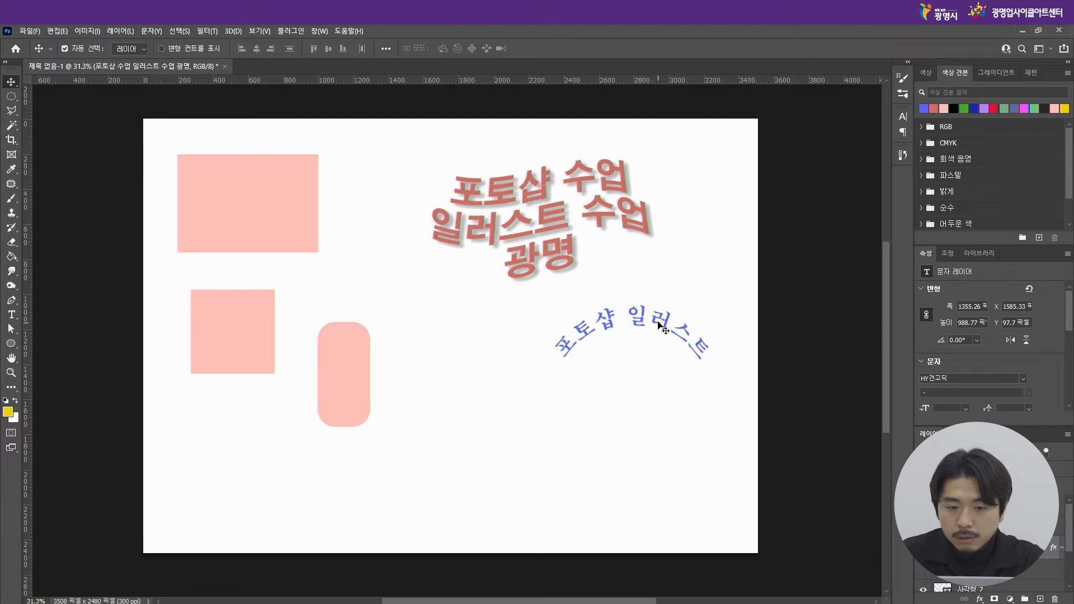
# Step: Center the curved text beneath the warped title and move the rounded rectangle beside the square, aligned with it
pyautogui.moveTo(660, 322); pyautogui.dragTo(571, 327)
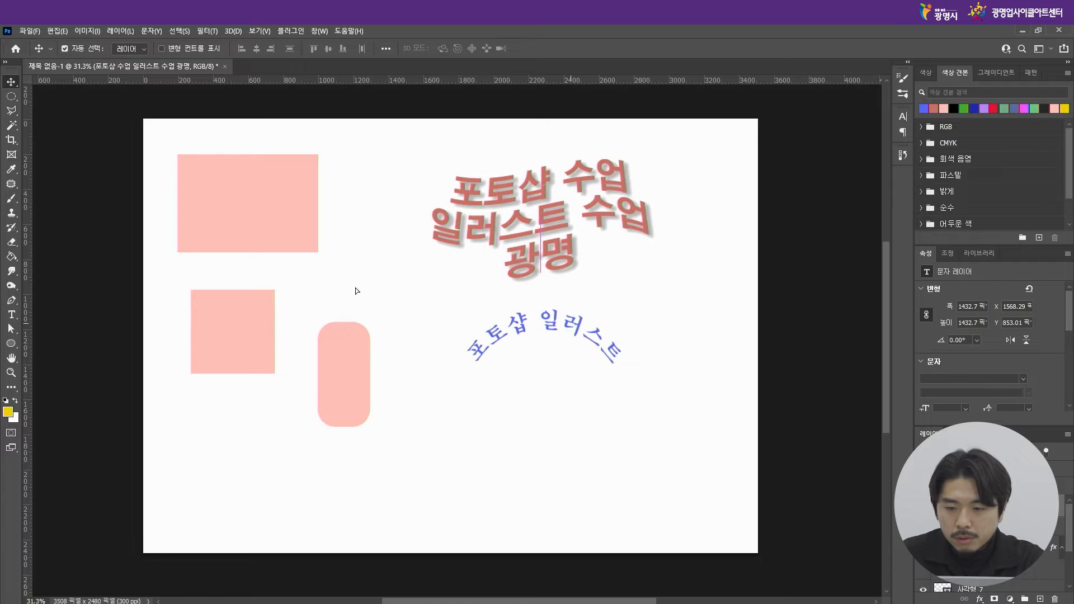
pyautogui.click(270, 224)
pyautogui.click(335, 352)
pyautogui.moveTo(342, 354); pyautogui.dragTo(327, 316)
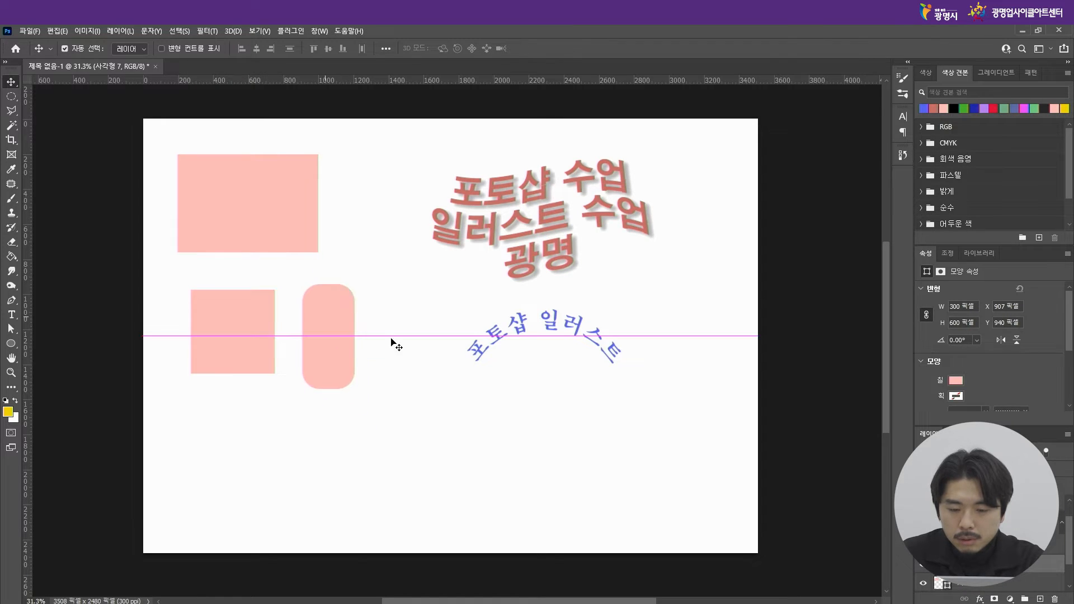
# Step: Open the rounded rectangle's Layer Style dialog, enable Drop Shadow to view its settings, and disable it again
pyautogui.doubleClick(1046, 565)
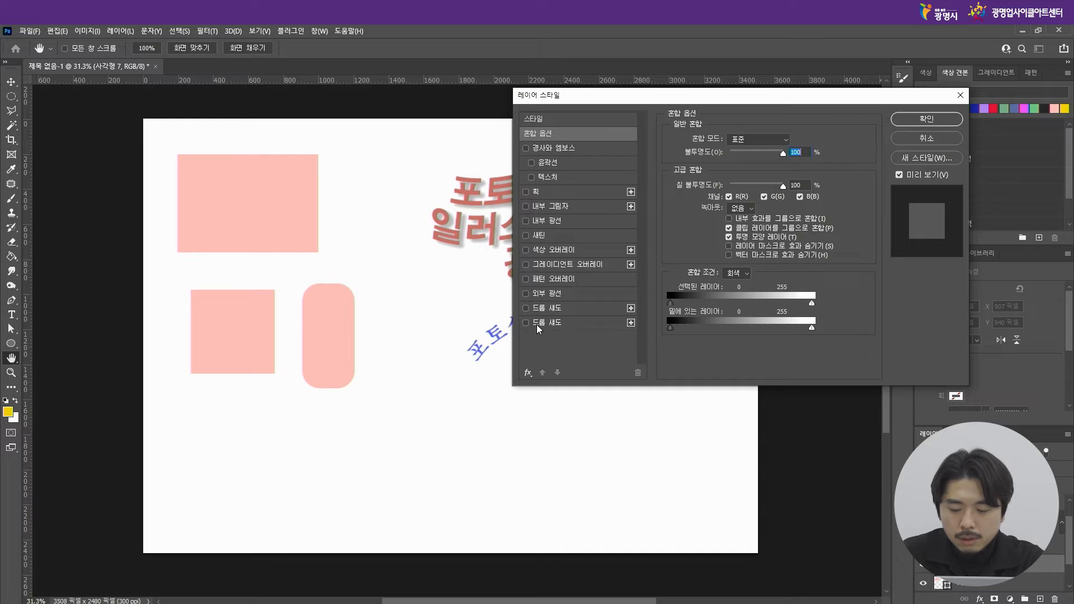
pyautogui.click(526, 308)
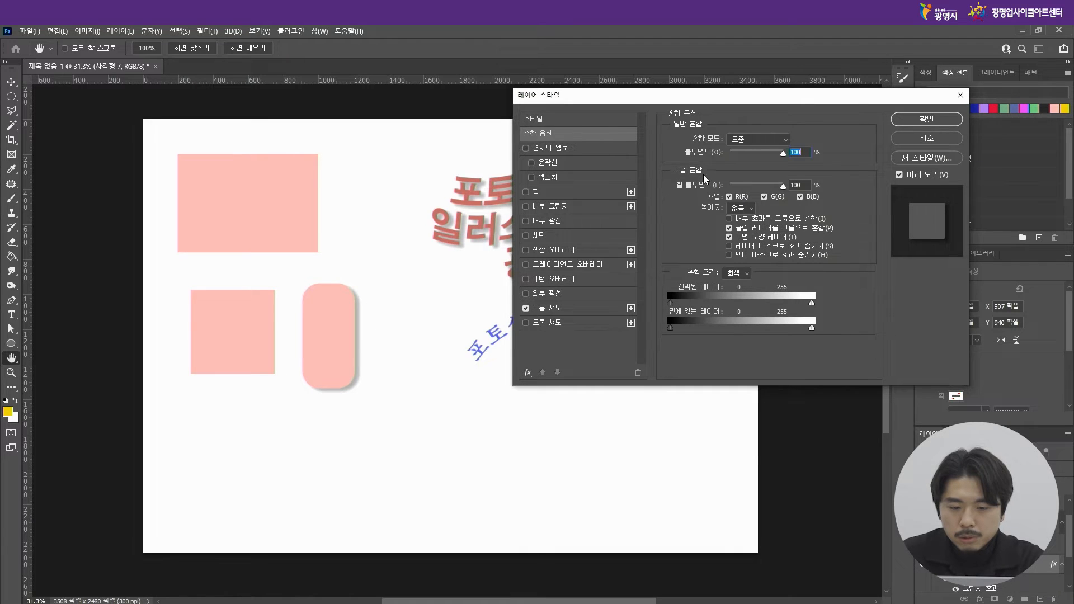
pyautogui.click(583, 309)
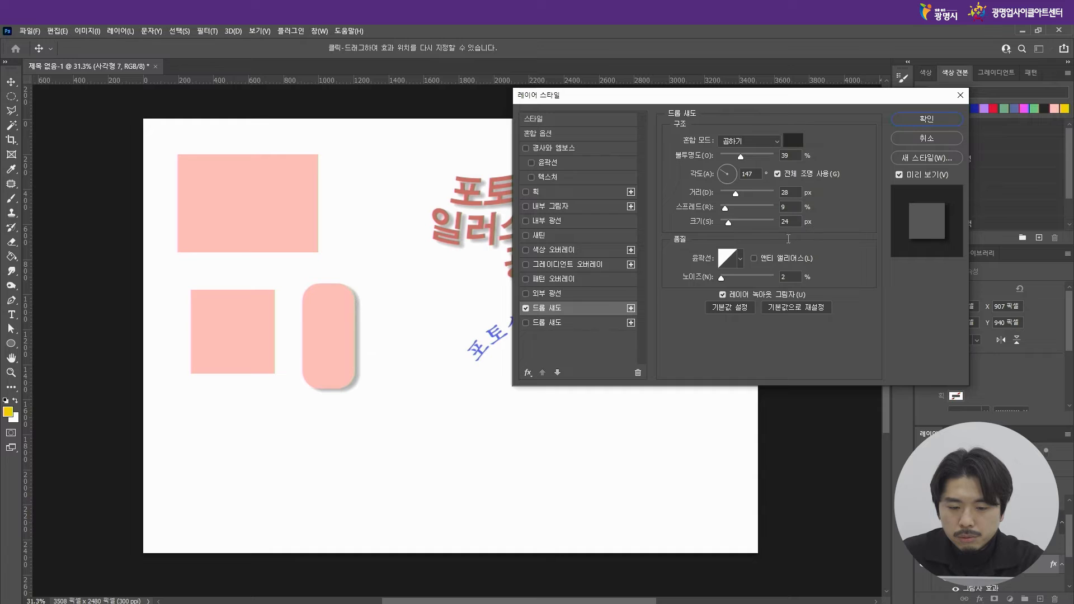
pyautogui.click(526, 308)
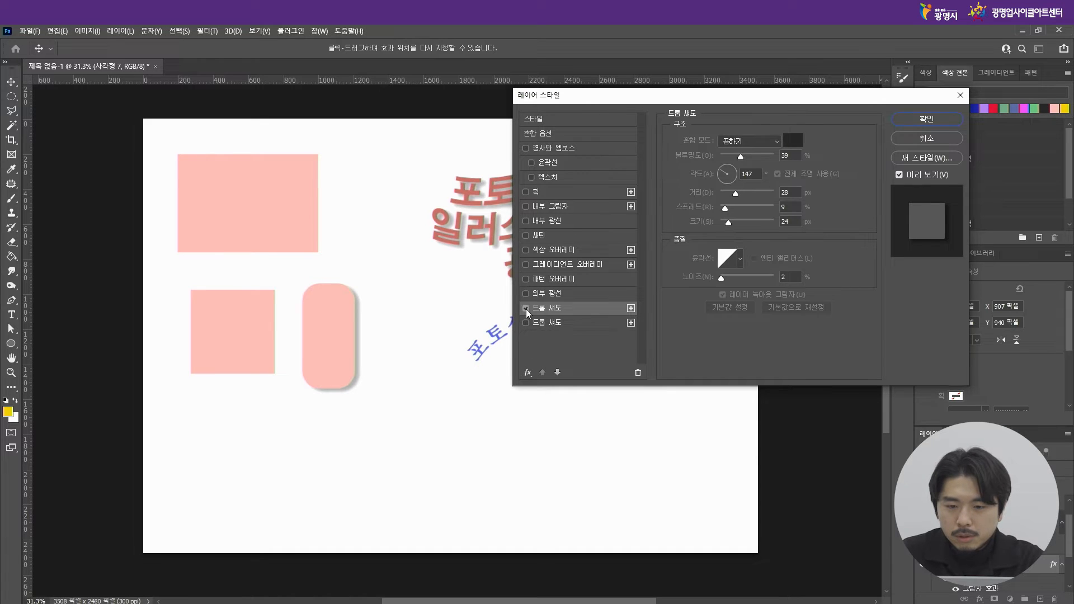
# Step: Try Bevel & Emboss on the rounded rectangle with 147% depth, 18 px size and 6 px soften, and disable it
pyautogui.click(526, 148)
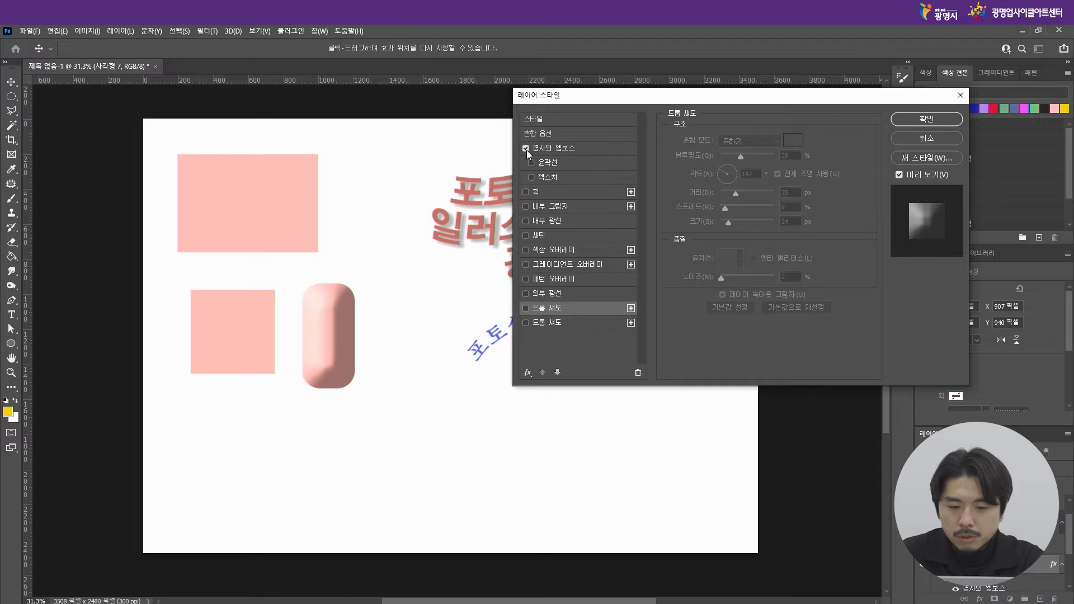
pyautogui.click(569, 149)
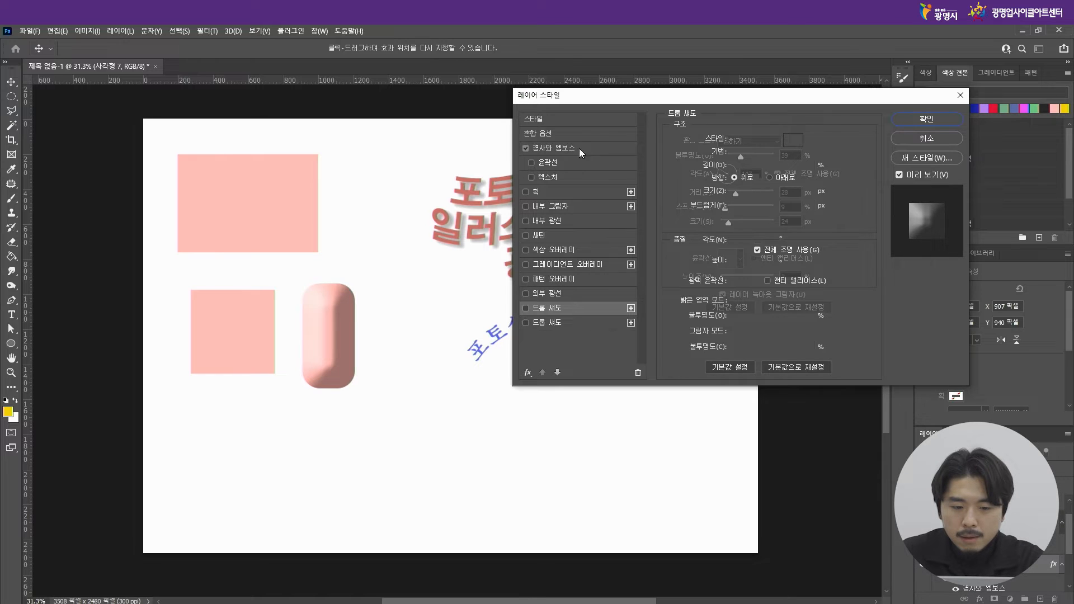
pyautogui.moveTo(749, 167); pyautogui.dragTo(741, 193)
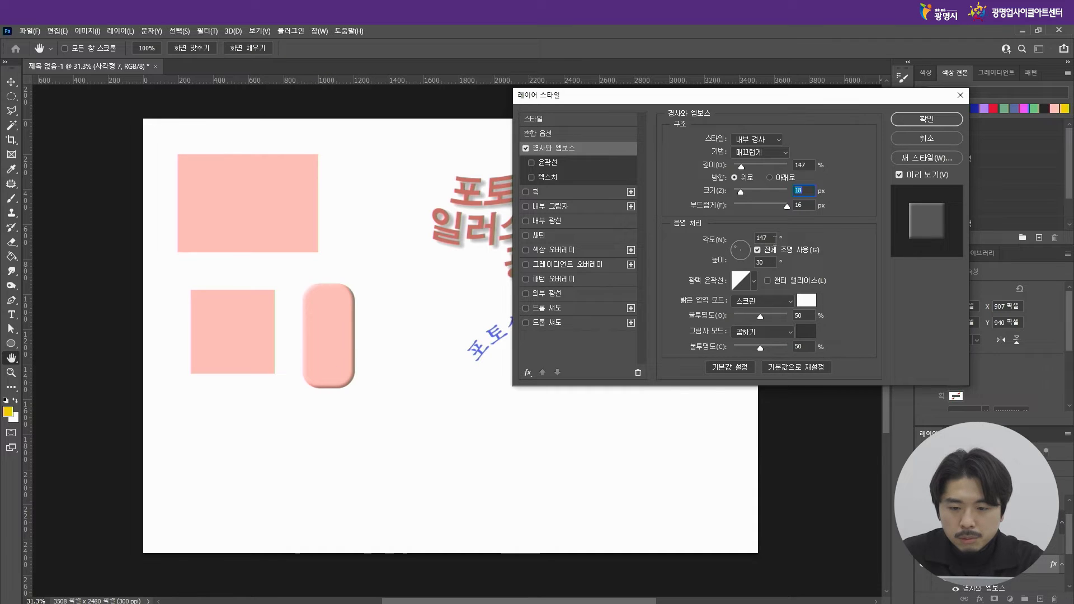
pyautogui.moveTo(786, 212); pyautogui.dragTo(754, 212)
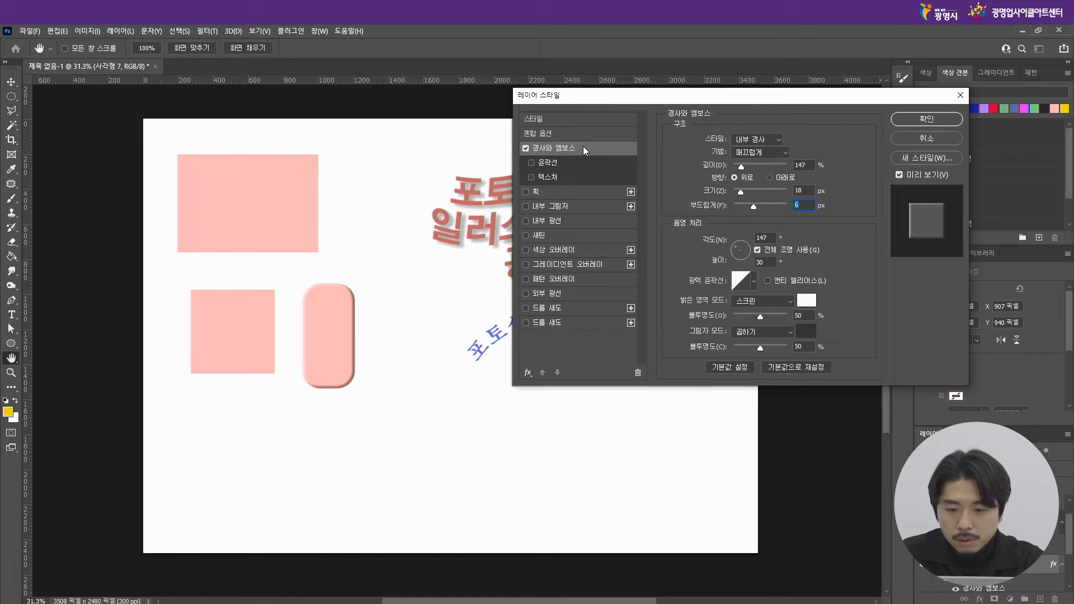
pyautogui.click(525, 148)
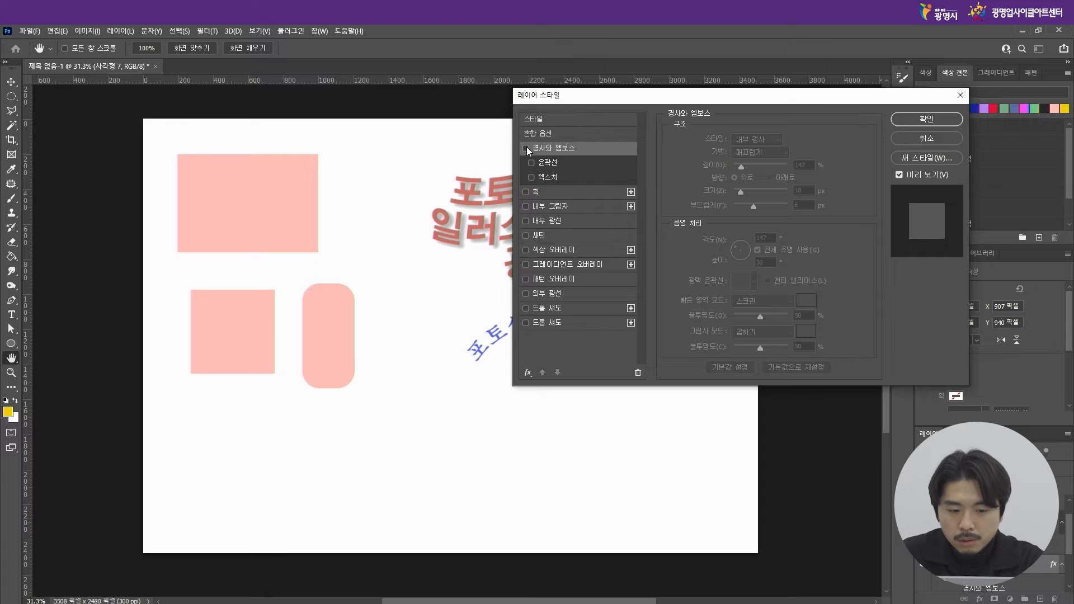
# Step: Add a Stroke to the rounded rectangle with a solid Color fill and 40 px size, toggling it to compare
pyautogui.click(525, 193)
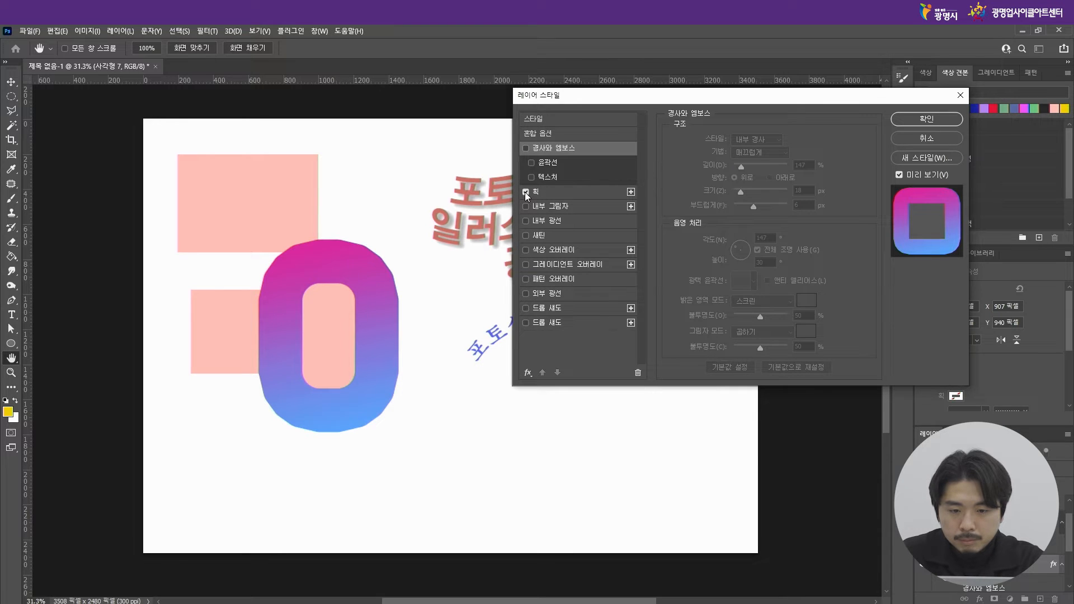
pyautogui.click(561, 193)
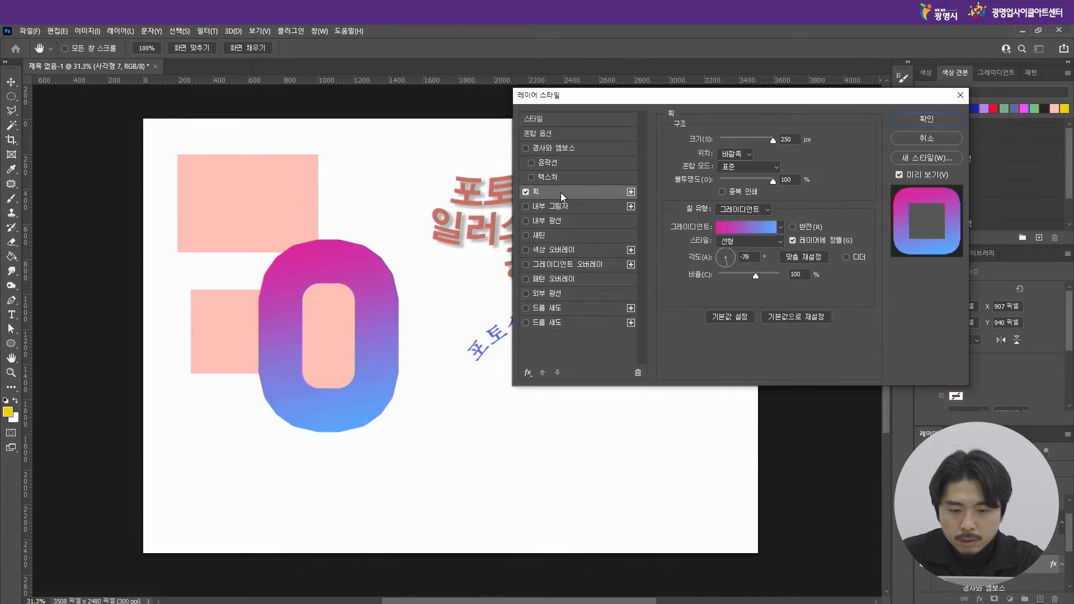
pyautogui.click(781, 228)
pyautogui.click(794, 216)
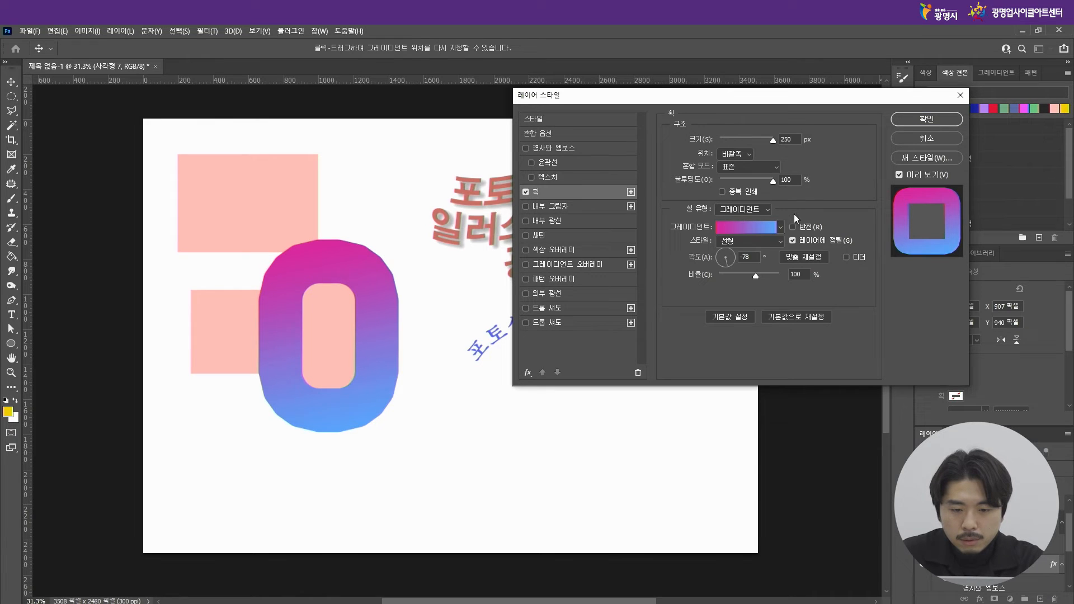
pyautogui.click(765, 213)
pyautogui.click(760, 219)
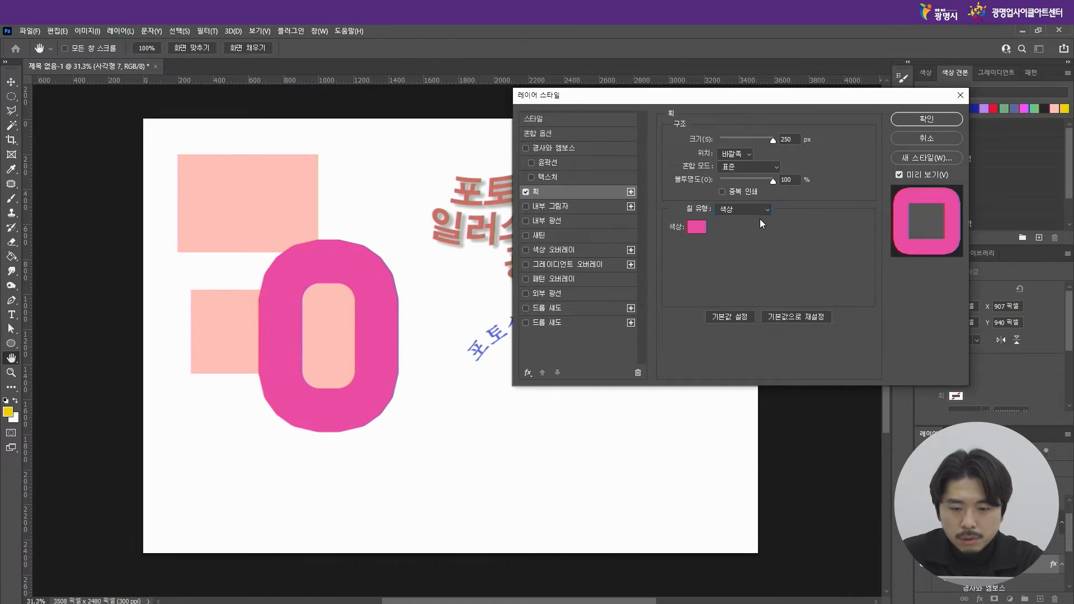
pyautogui.moveTo(773, 142); pyautogui.dragTo(732, 143)
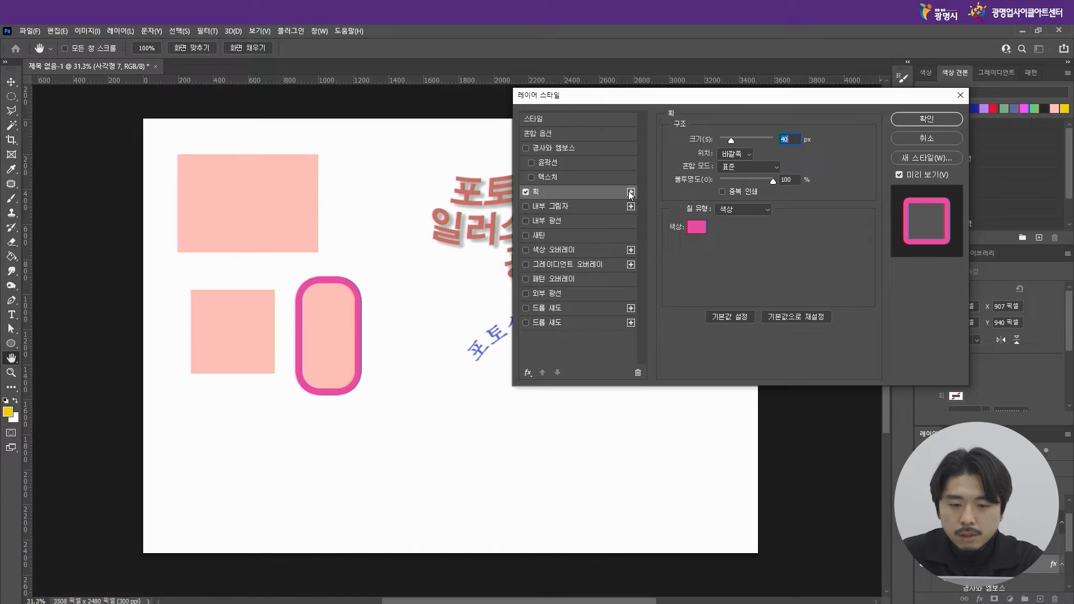
pyautogui.click(542, 193)
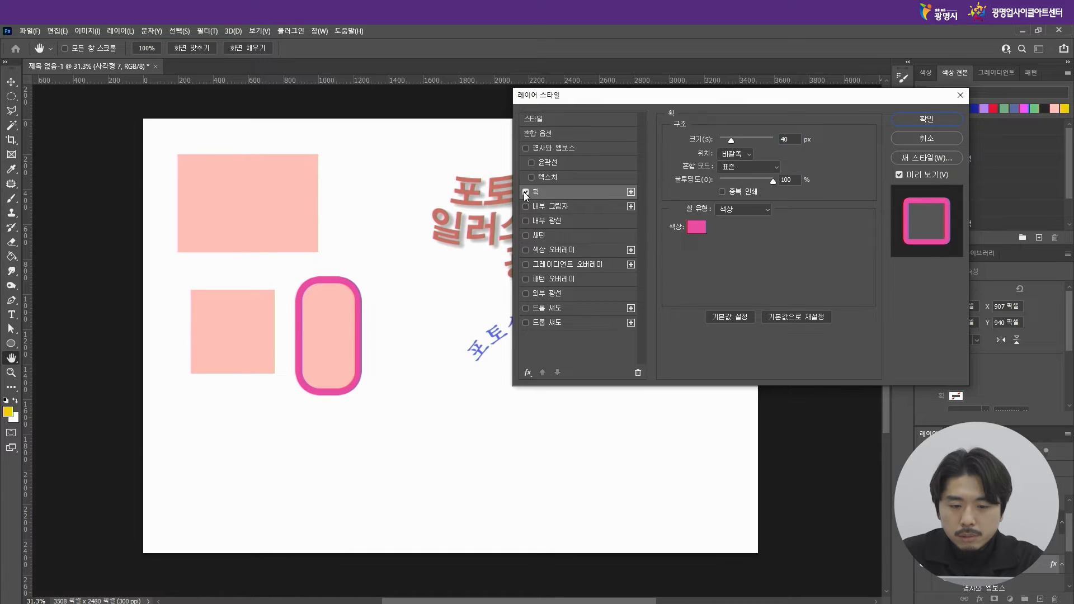
pyautogui.click(525, 193)
pyautogui.click(524, 193)
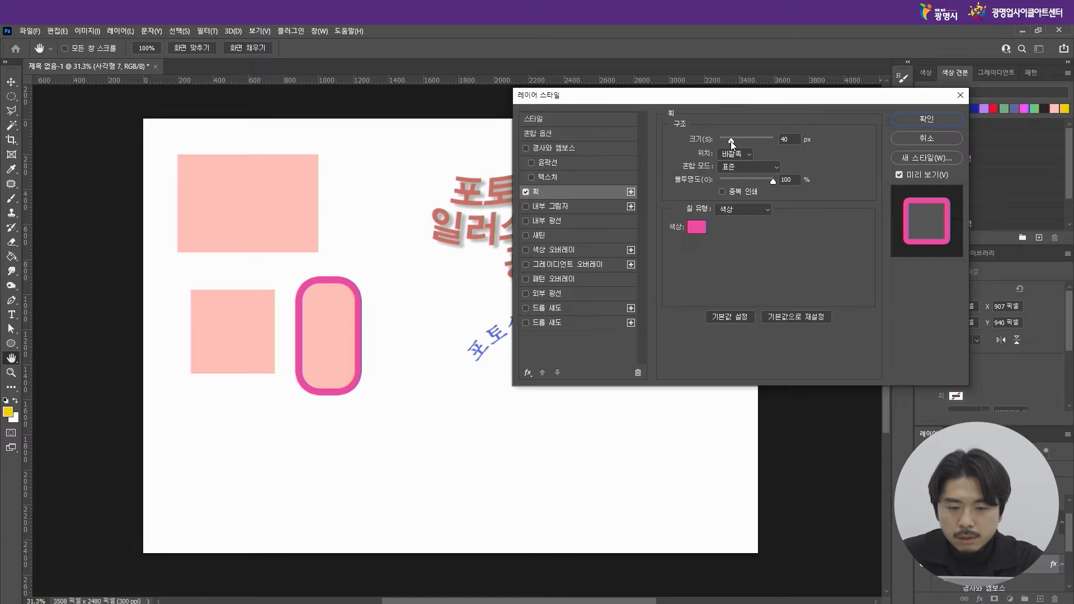
# Step: Set the rounded rectangle's stroke to 49 px size, purple color #ad50dd and Inside position
pyautogui.moveTo(731, 141); pyautogui.dragTo(735, 143)
pyautogui.click(697, 230)
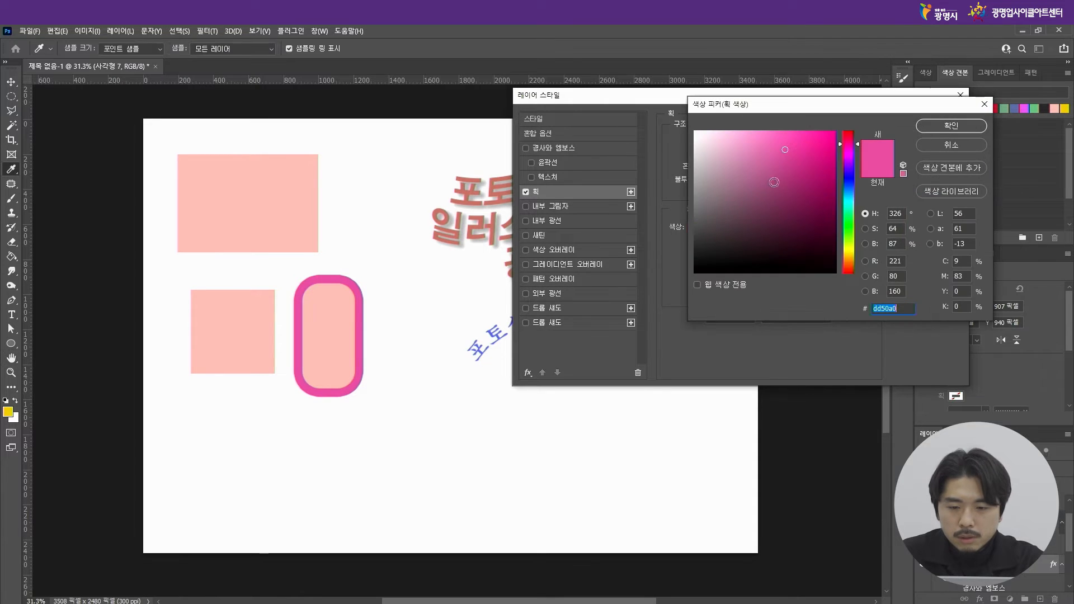
pyautogui.click(849, 171)
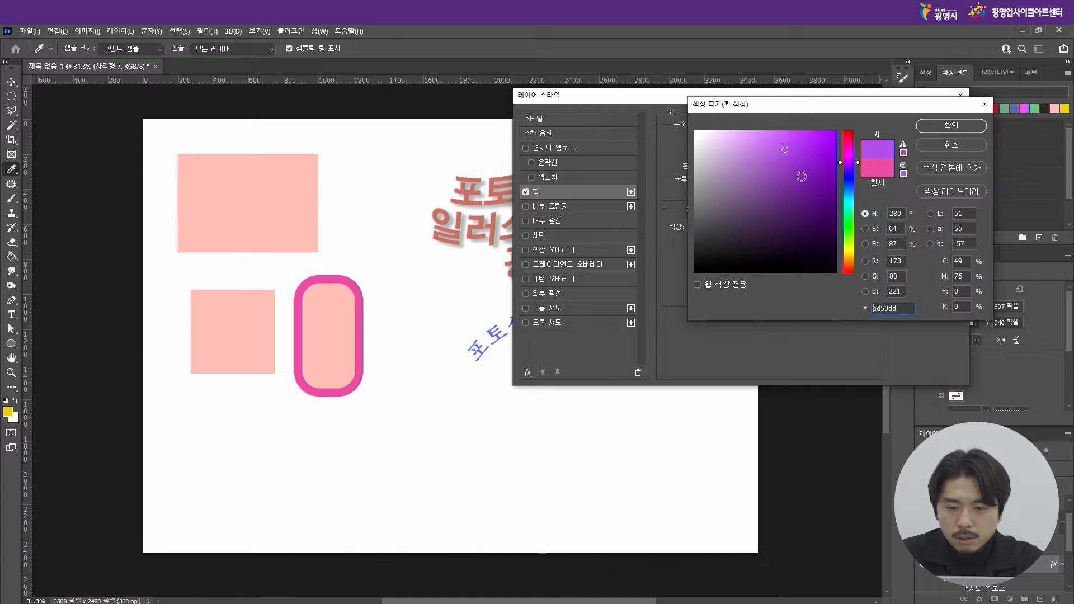
pyautogui.click(931, 123)
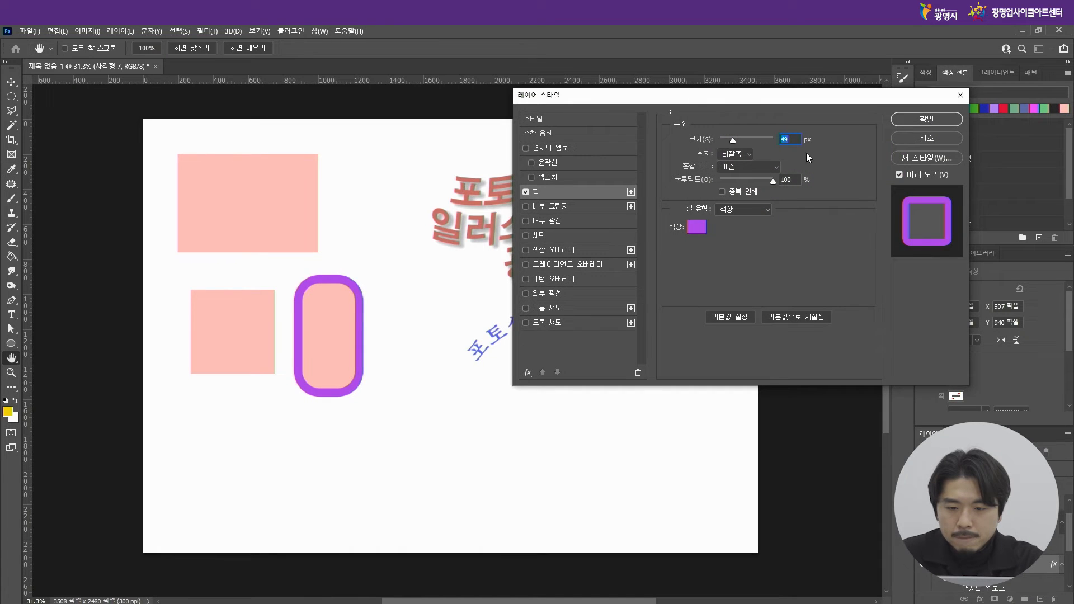
pyautogui.click(749, 153)
pyautogui.click(747, 154)
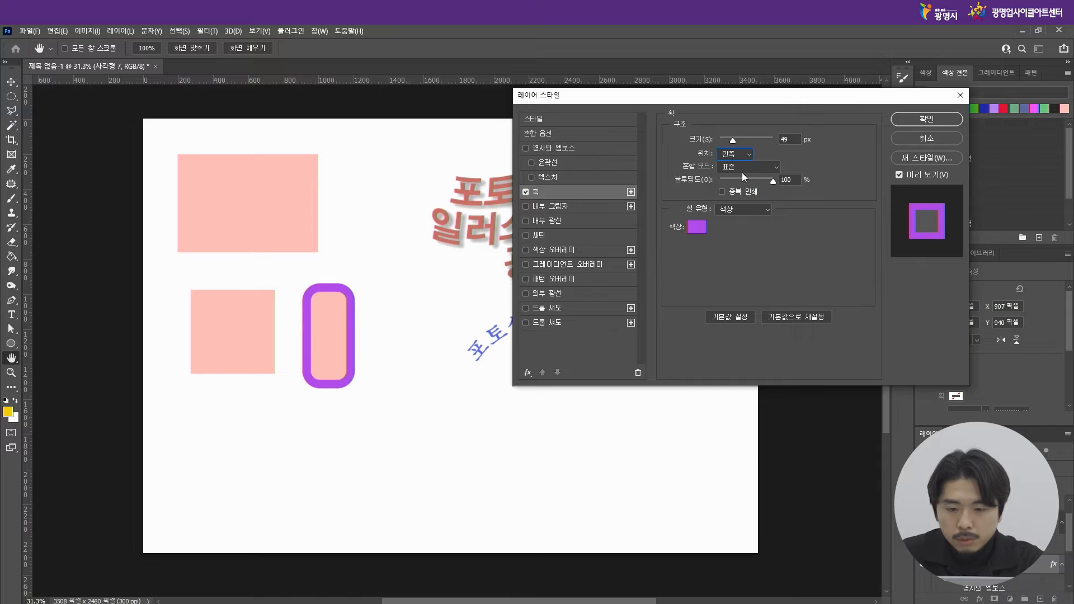
# Step: Compare position options for the rounded rectangle's purple stroke, setting it to Outside with a size of 59 px
pyautogui.moveTo(731, 143); pyautogui.dragTo(732, 141)
pyautogui.click(749, 154)
pyautogui.click(740, 182)
pyautogui.moveTo(733, 143); pyautogui.dragTo(736, 141)
pyautogui.click(747, 151)
pyautogui.click(746, 164)
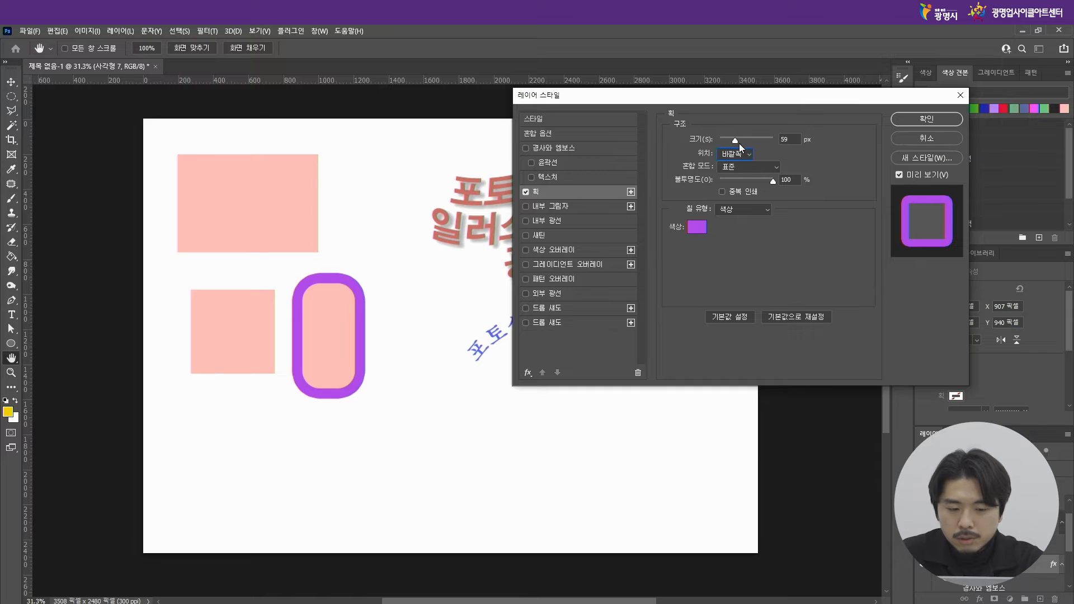
# Step: Set the rounded rectangle's stroke size to 3 px and apply the layer style
pyautogui.moveTo(735, 141); pyautogui.dragTo(732, 141)
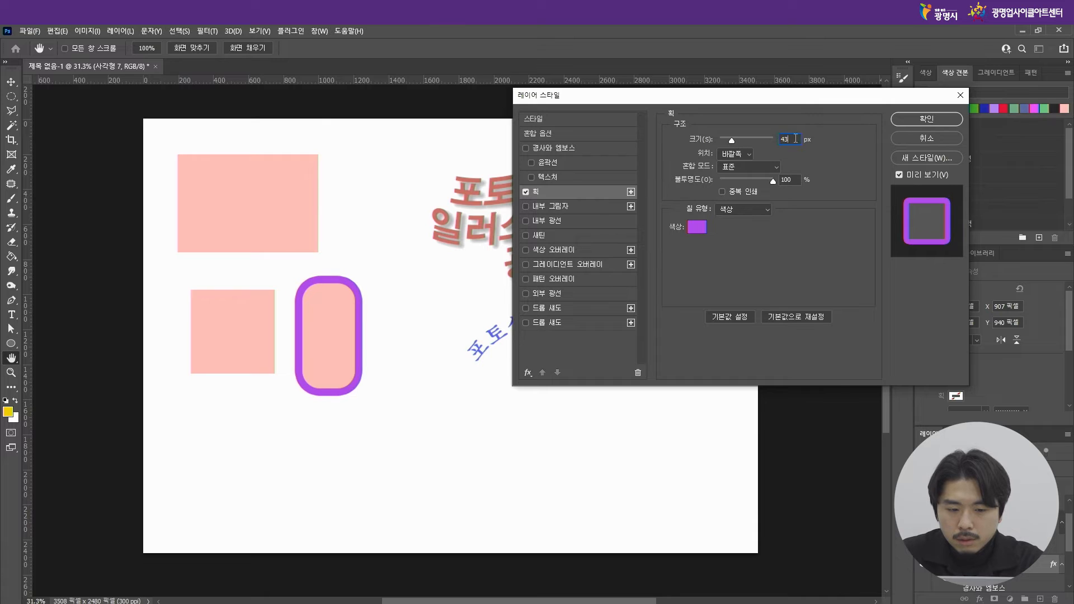
pyautogui.moveTo(799, 139); pyautogui.dragTo(777, 143)
pyautogui.write('3')
pyautogui.press('Return')
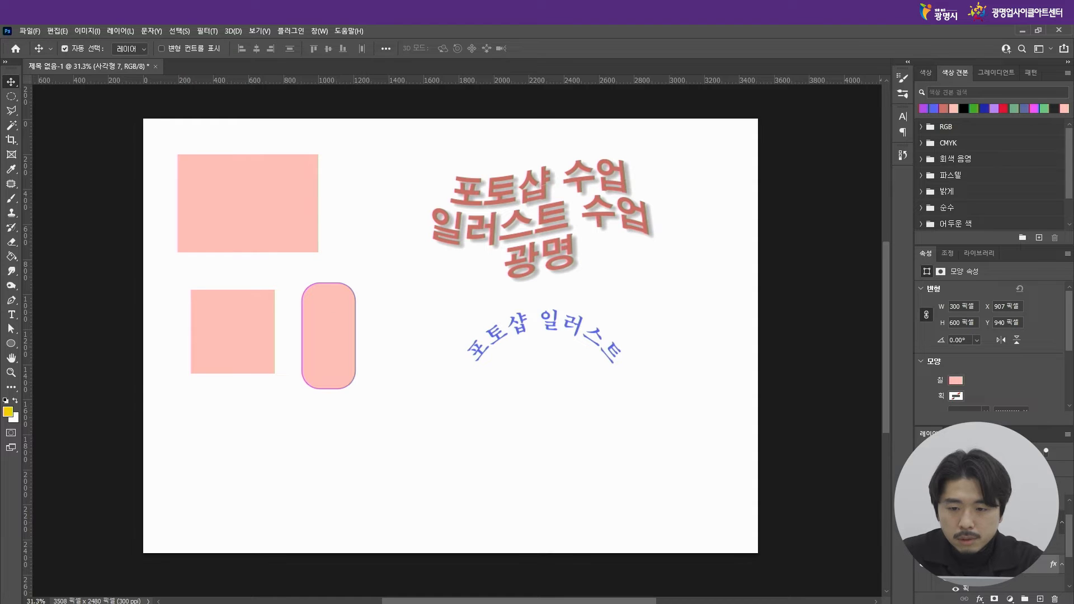
# Step: Reopen the rounded rectangle's Layer Style dialog, move it clear of the shapes, and disable the Stroke effect
pyautogui.scroll(-2, 991, 543)
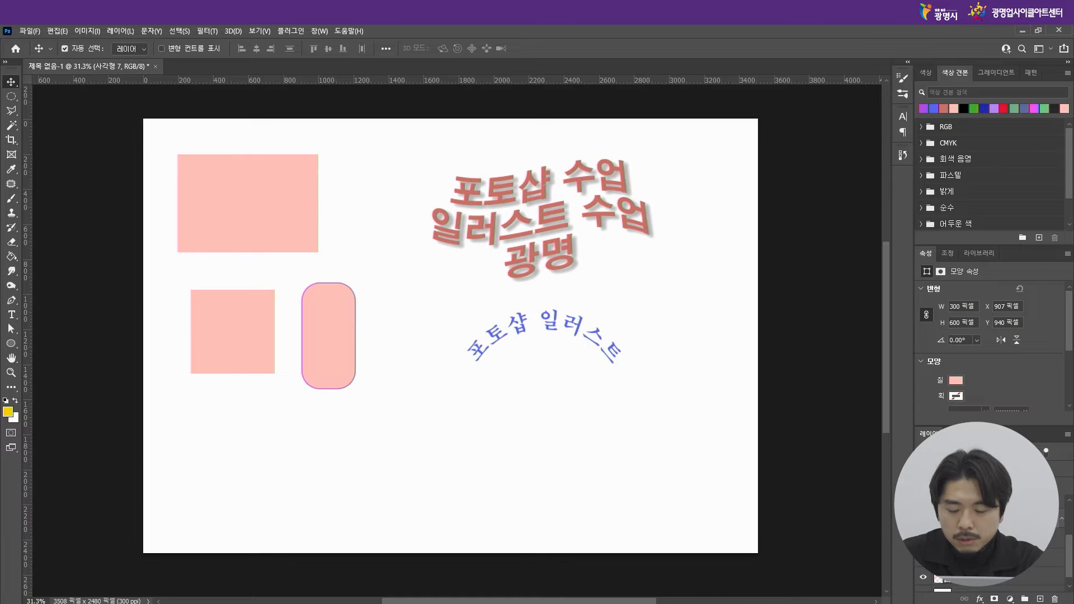
pyautogui.doubleClick(1007, 519)
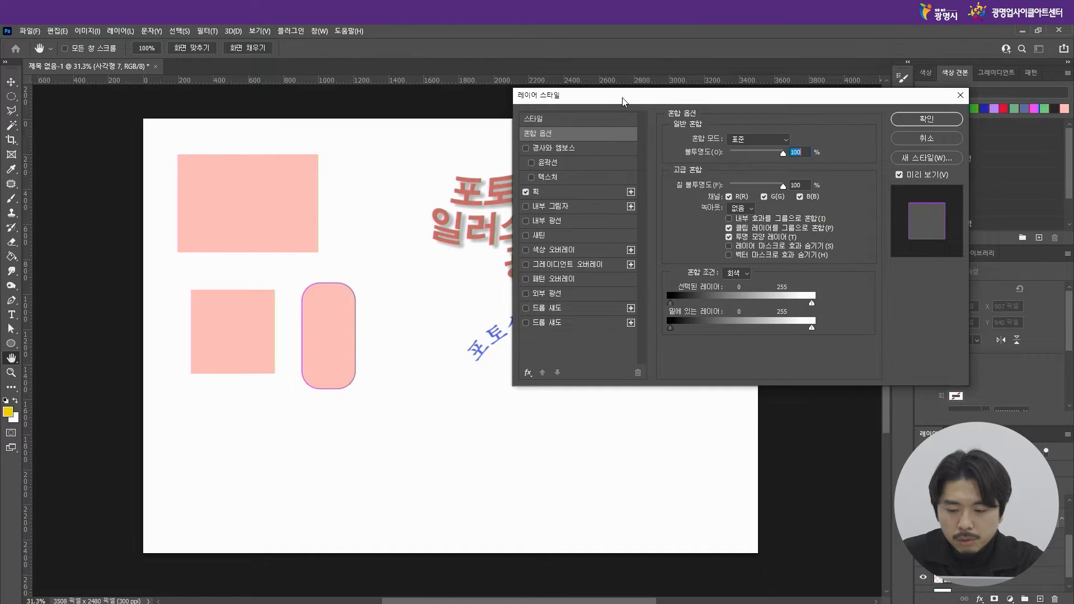
pyautogui.moveTo(623, 101); pyautogui.dragTo(594, 149)
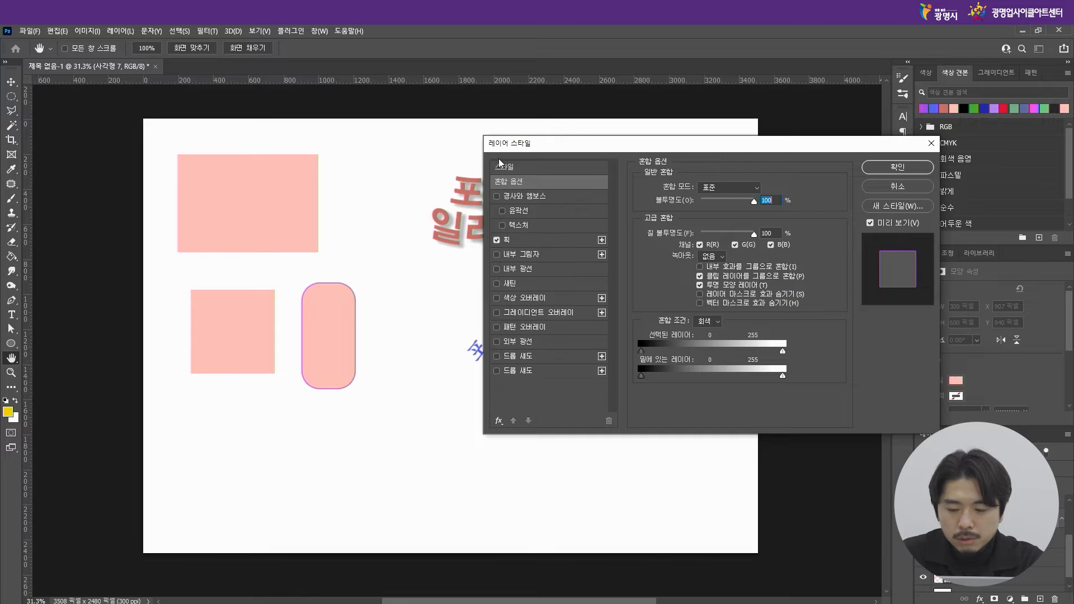
pyautogui.click(496, 240)
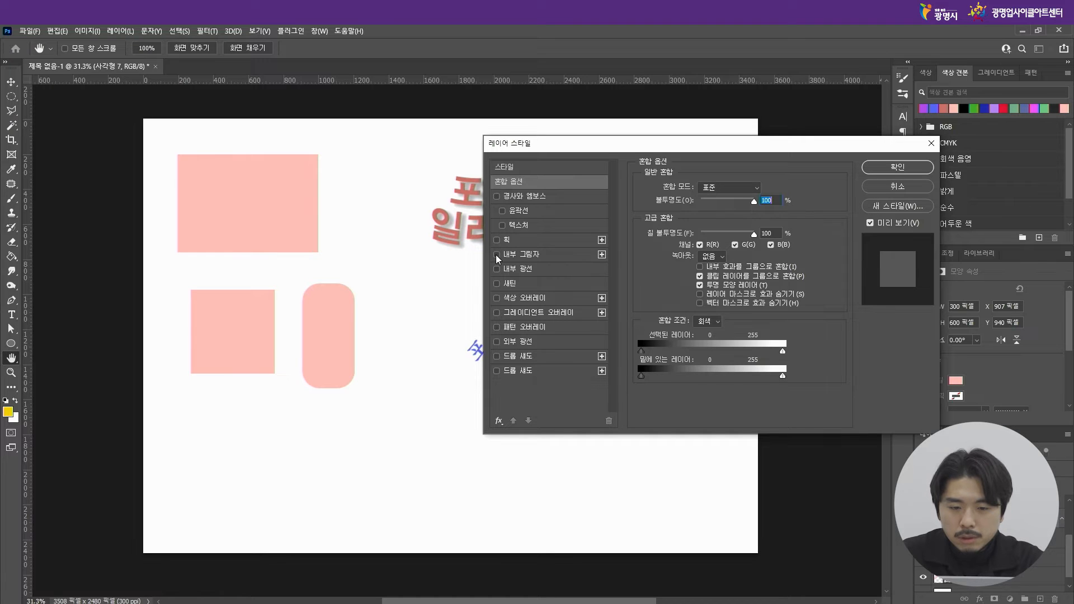
# Step: Try an Inner Shadow on the rounded rectangle with 30% opacity, 23 px distance and 43 px size
pyautogui.click(497, 256)
pyautogui.click(529, 257)
pyautogui.moveTo(721, 205); pyautogui.dragTo(706, 204)
pyautogui.moveTo(729, 244); pyautogui.dragTo(702, 270)
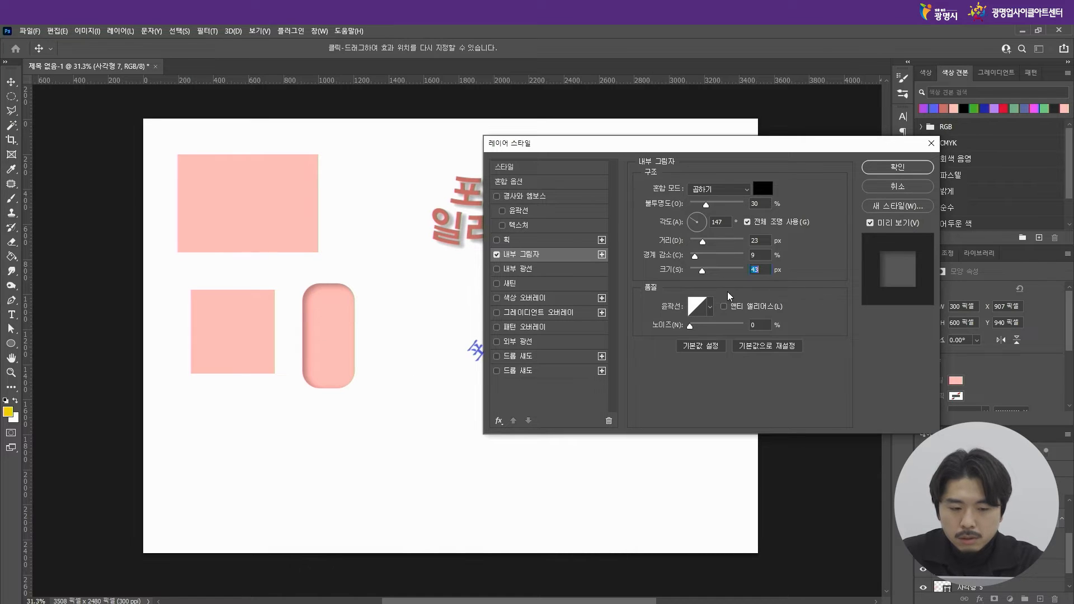
# Step: Try several Inner Shadow angles with Use Global Light enabled, ending at 67°, keeping the title in view
pyautogui.moveTo(694, 222)
pyautogui.mouseDown()
pyautogui.moveTo(704, 223)
pyautogui.moveTo(694, 218)
pyautogui.mouseUp()
pyautogui.moveTo(698, 149); pyautogui.dragTo(783, 128)
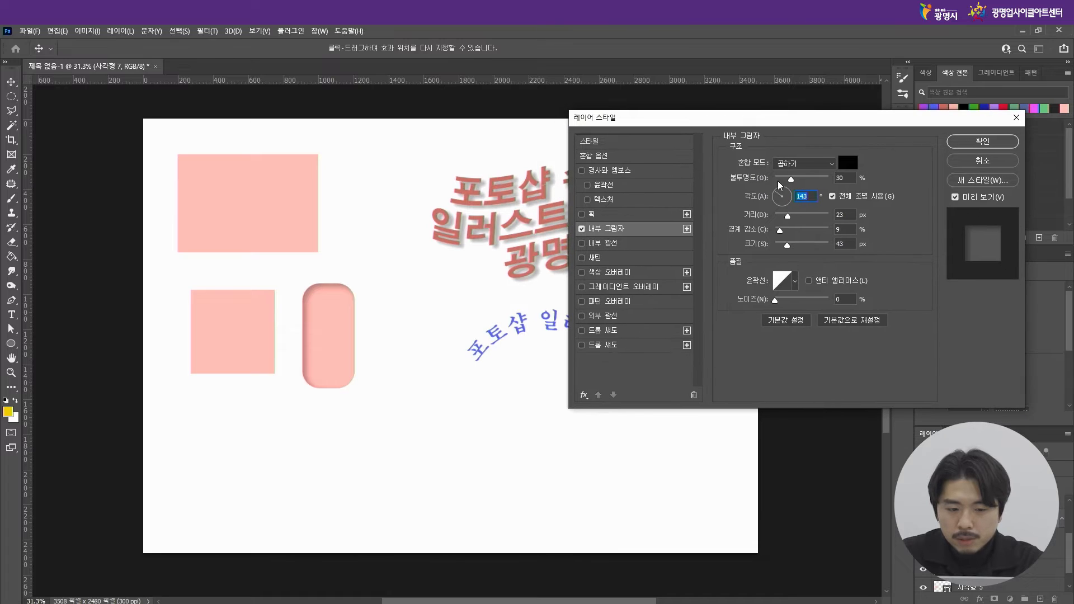
pyautogui.moveTo(778, 193); pyautogui.dragTo(786, 190)
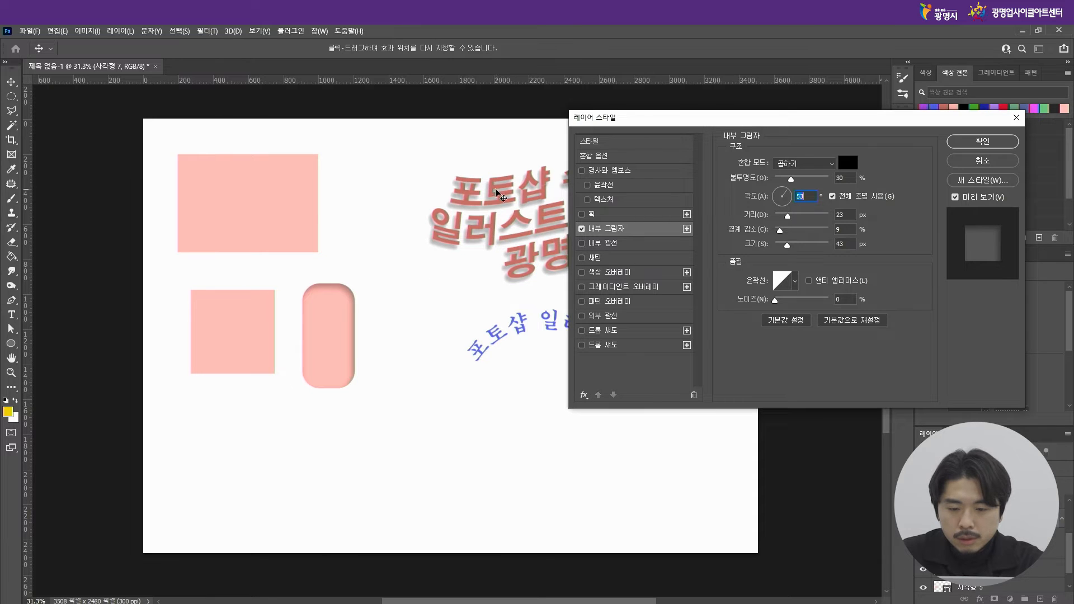
pyautogui.moveTo(788, 196); pyautogui.dragTo(783, 204)
pyautogui.click(785, 191)
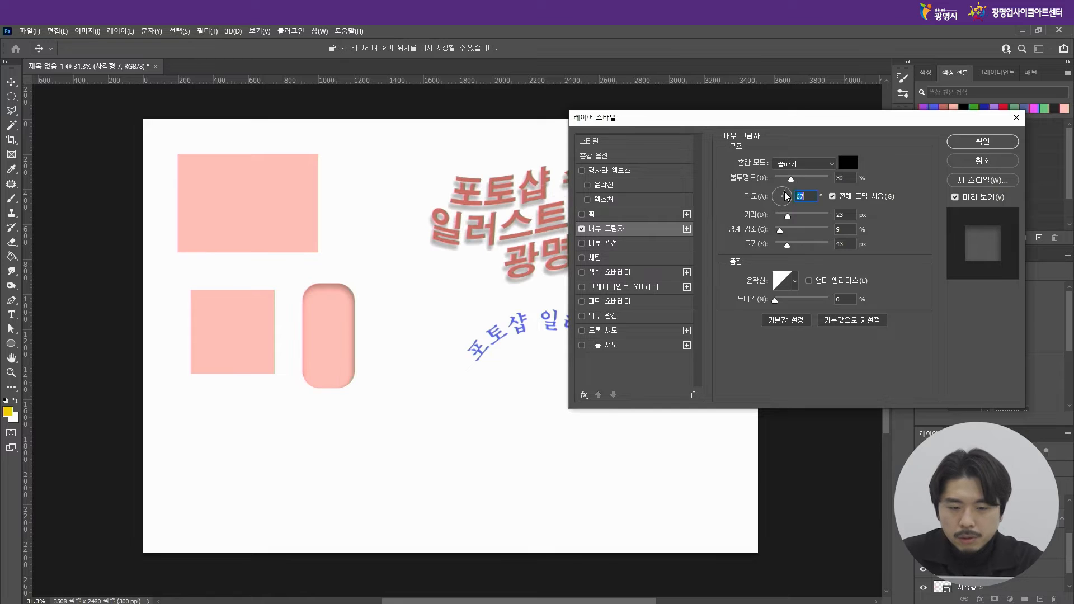
# Step: Turn off Use Global Light to try independent Inner Shadow angles, and turn it back on
pyautogui.click(831, 197)
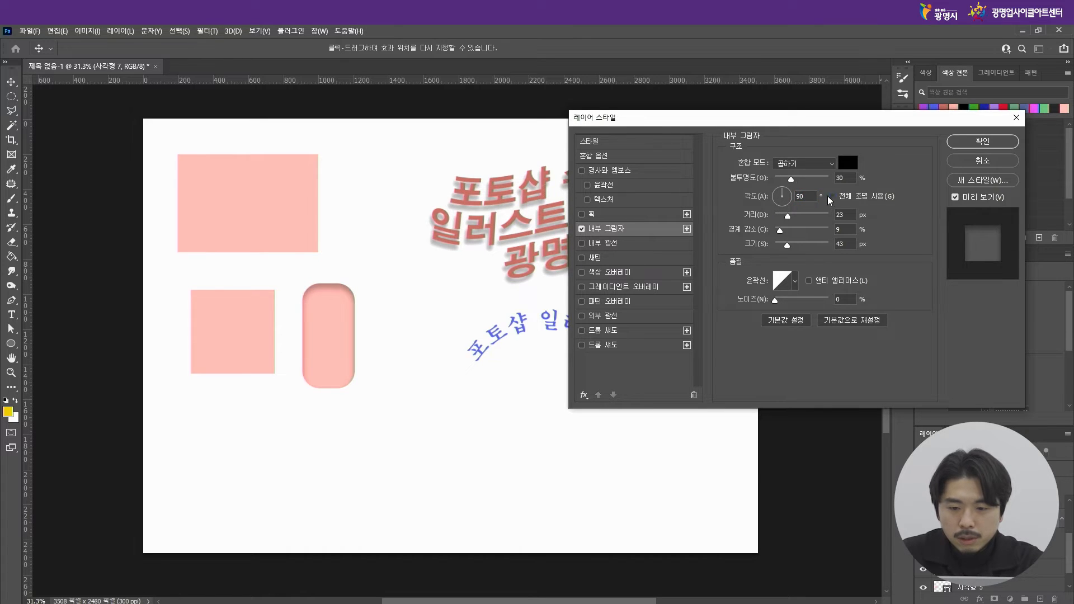
pyautogui.click(779, 194)
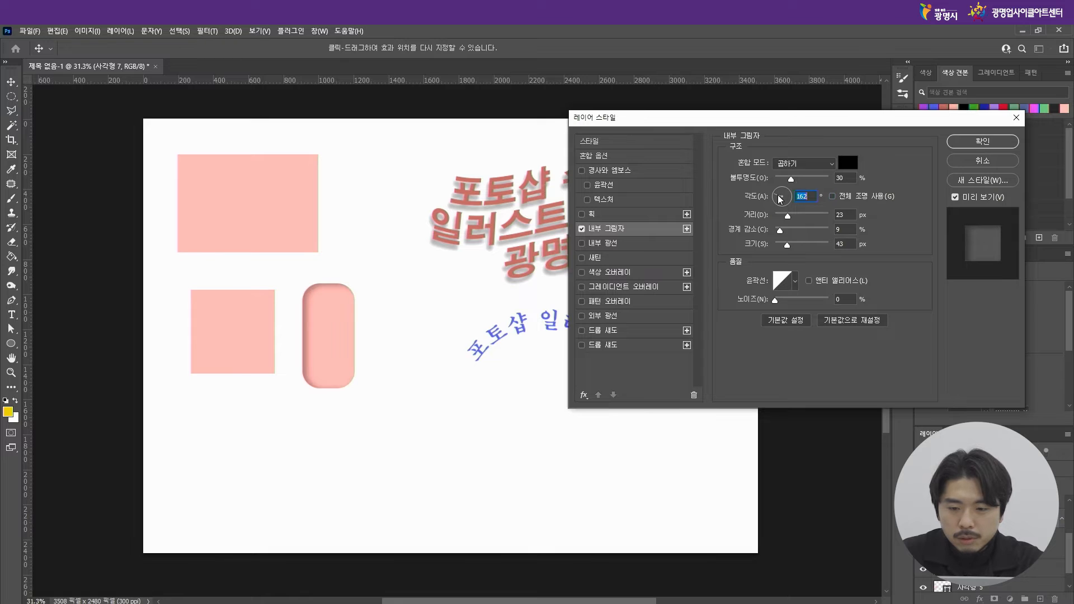
pyautogui.click(784, 200)
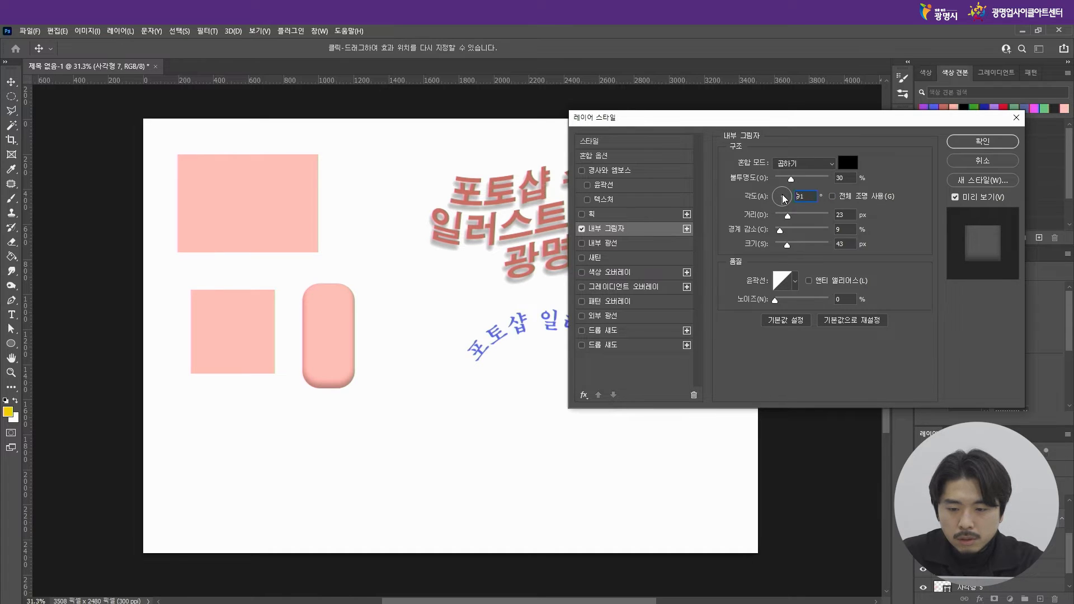
pyautogui.click(780, 195)
pyautogui.click(833, 196)
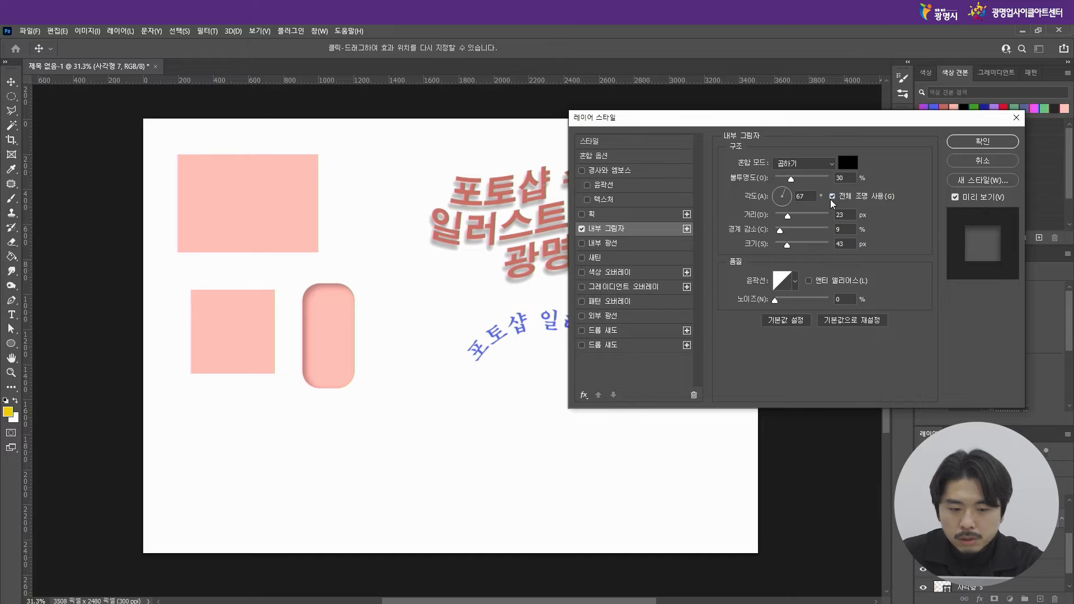
# Step: Set the global light angle to 69° and disable the rounded rectangle's Inner Shadow
pyautogui.click(780, 195)
pyautogui.moveTo(782, 190); pyautogui.dragTo(785, 191)
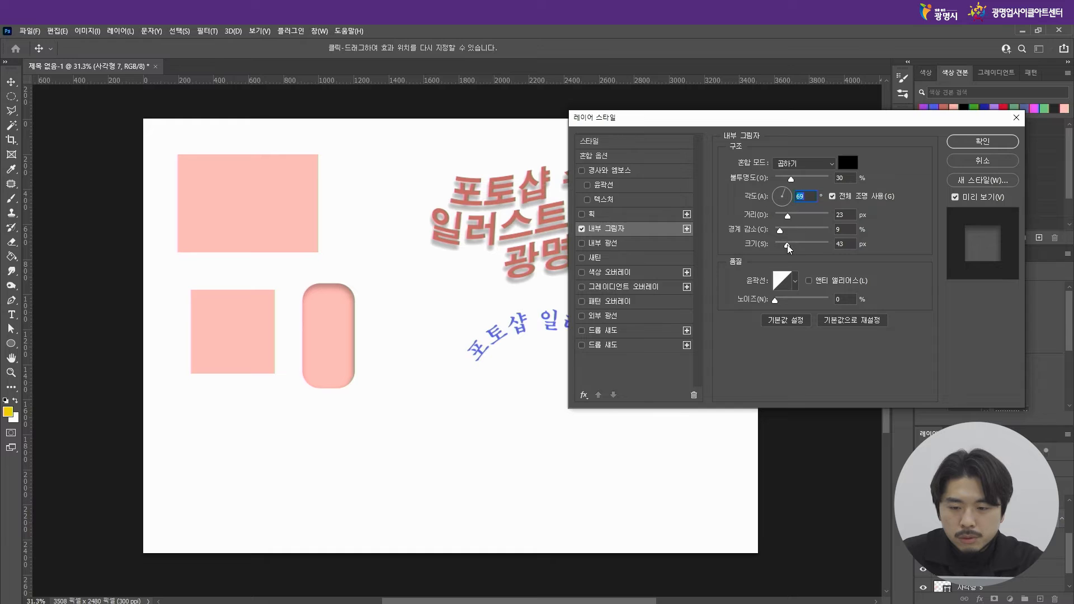
pyautogui.click(582, 228)
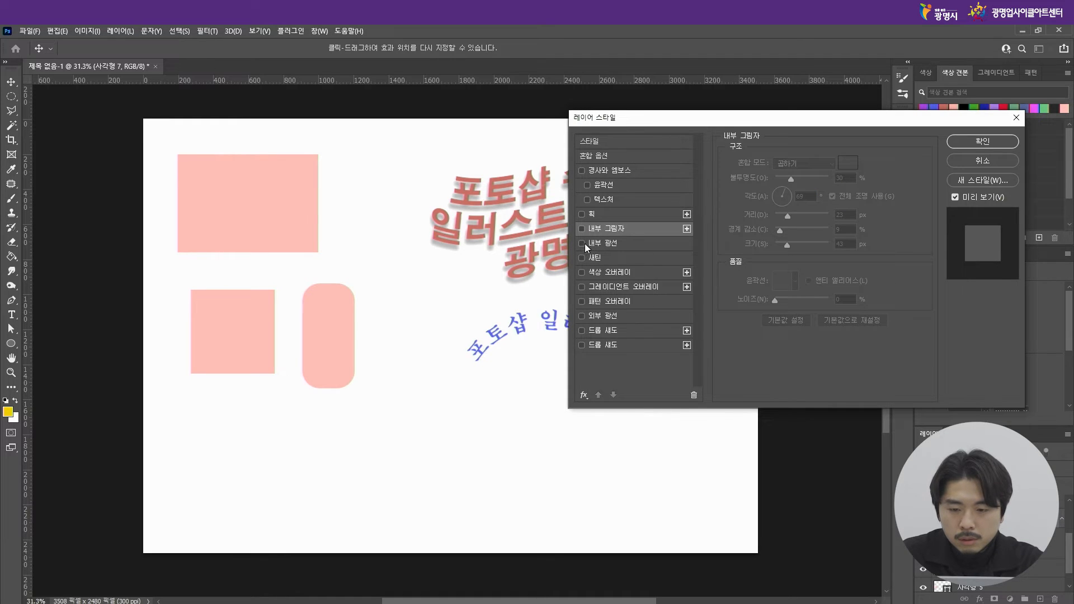
# Step: Try Inner Glow on the rounded rectangle at 28% opacity and 68 px size, preview Satin, and disable both effects
pyautogui.click(587, 245)
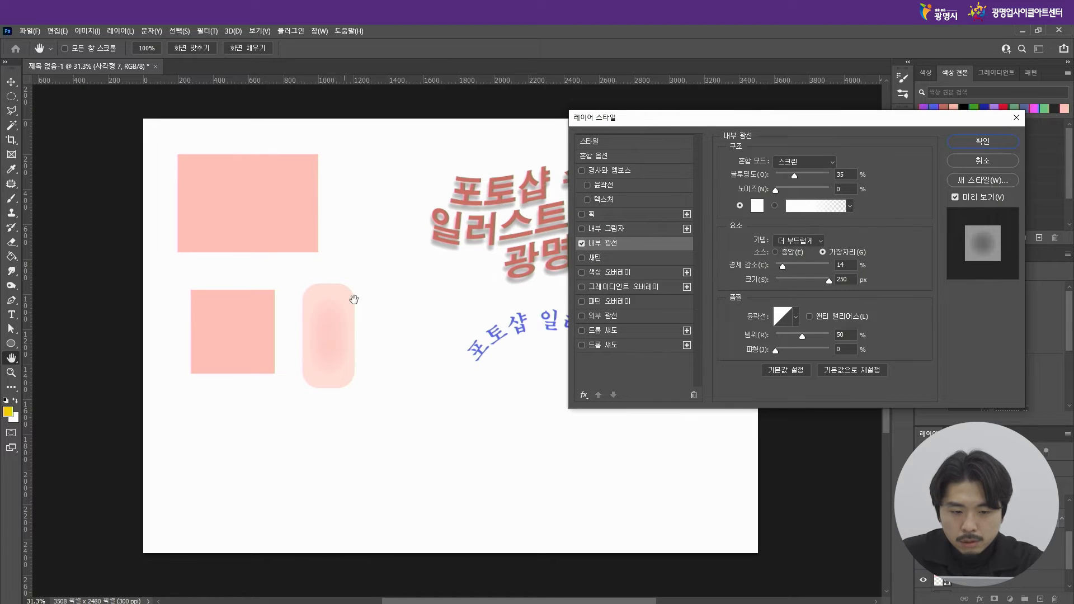
pyautogui.moveTo(794, 176); pyautogui.dragTo(790, 176)
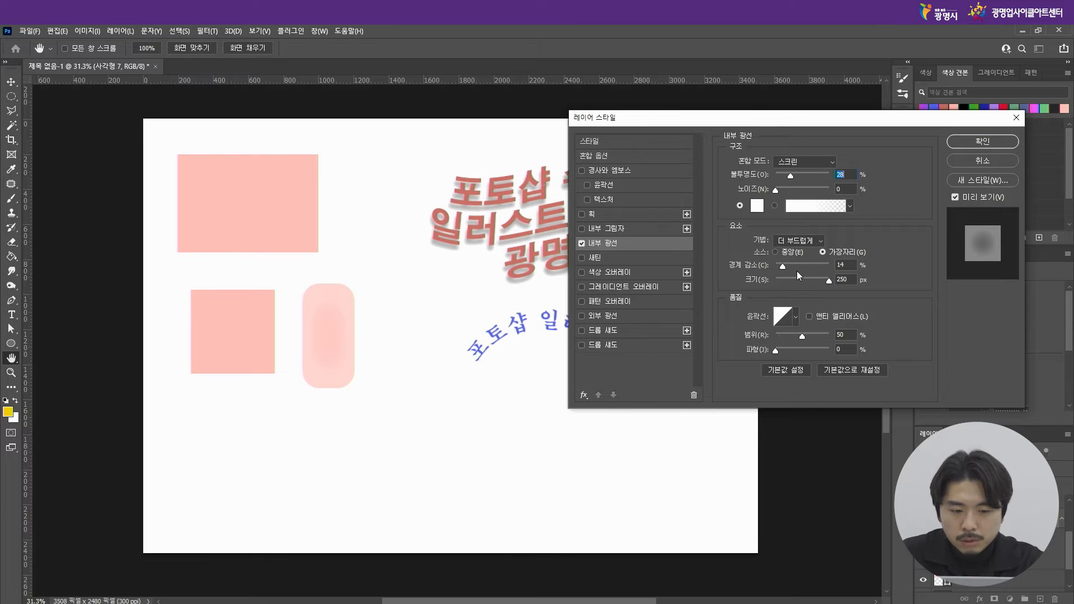
pyautogui.moveTo(824, 283); pyautogui.dragTo(793, 280)
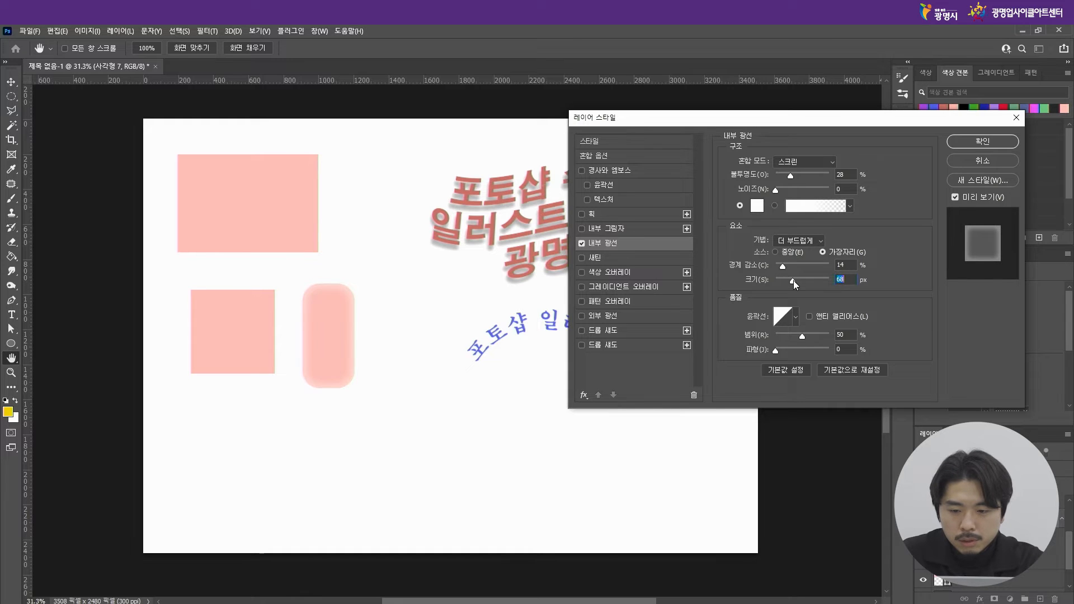
pyautogui.click(582, 242)
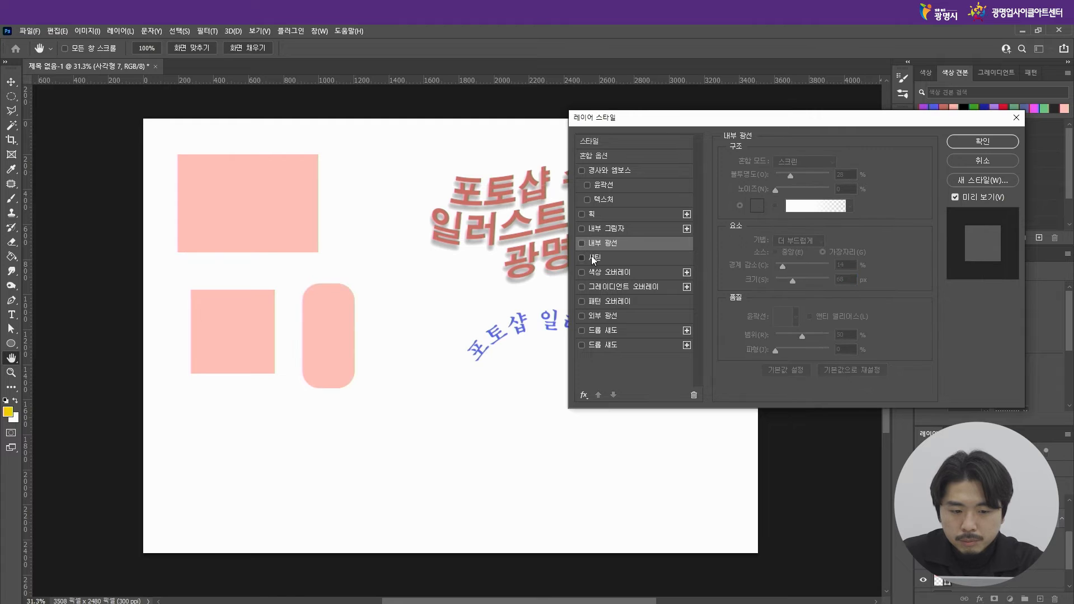
pyautogui.click(582, 257)
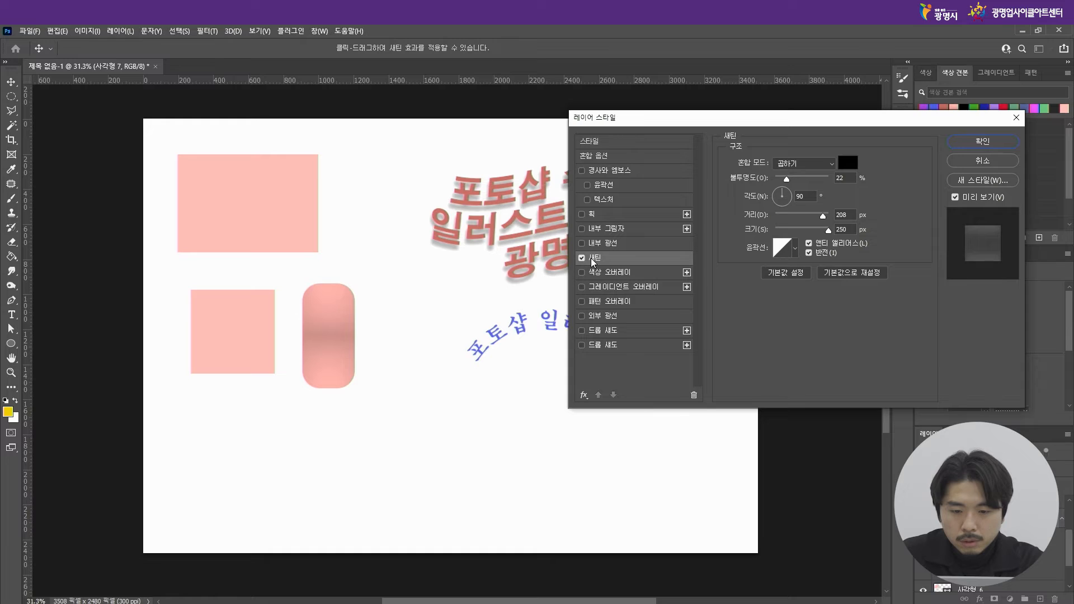
pyautogui.click(582, 258)
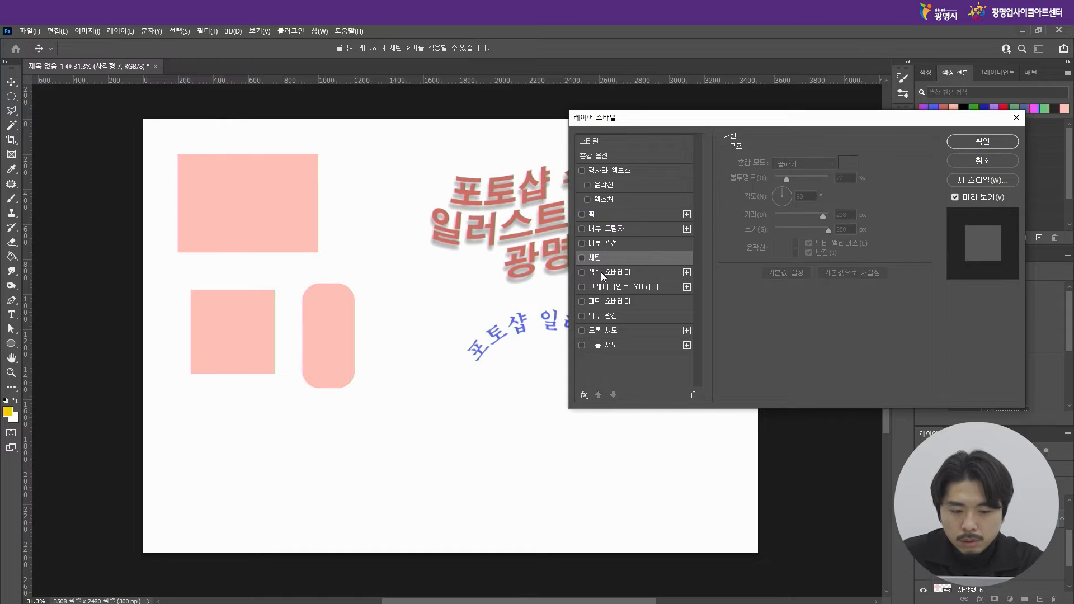
# Step: Try a Color Overlay on the rounded rectangle in pink #ea3dc8 at about 41% opacity, and disable it
pyautogui.click(600, 271)
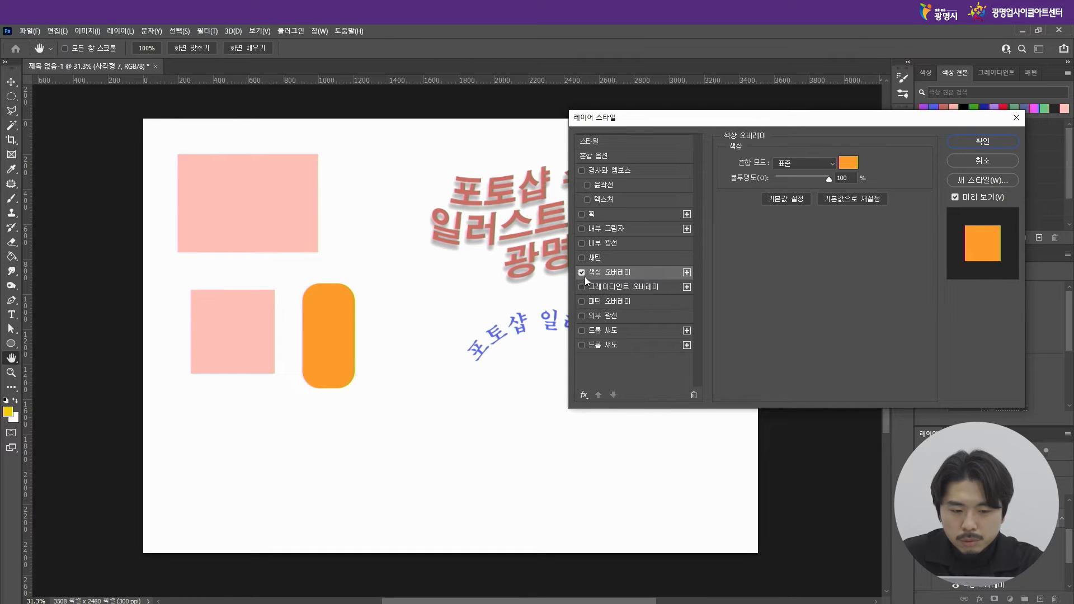
pyautogui.click(851, 165)
pyautogui.moveTo(777, 152)
pyautogui.mouseDown()
pyautogui.moveTo(820, 174)
pyautogui.moveTo(821, 197)
pyautogui.moveTo(830, 186)
pyautogui.mouseUp()
pyautogui.click(850, 152)
pyautogui.moveTo(831, 148); pyautogui.dragTo(816, 146)
pyautogui.click(799, 143)
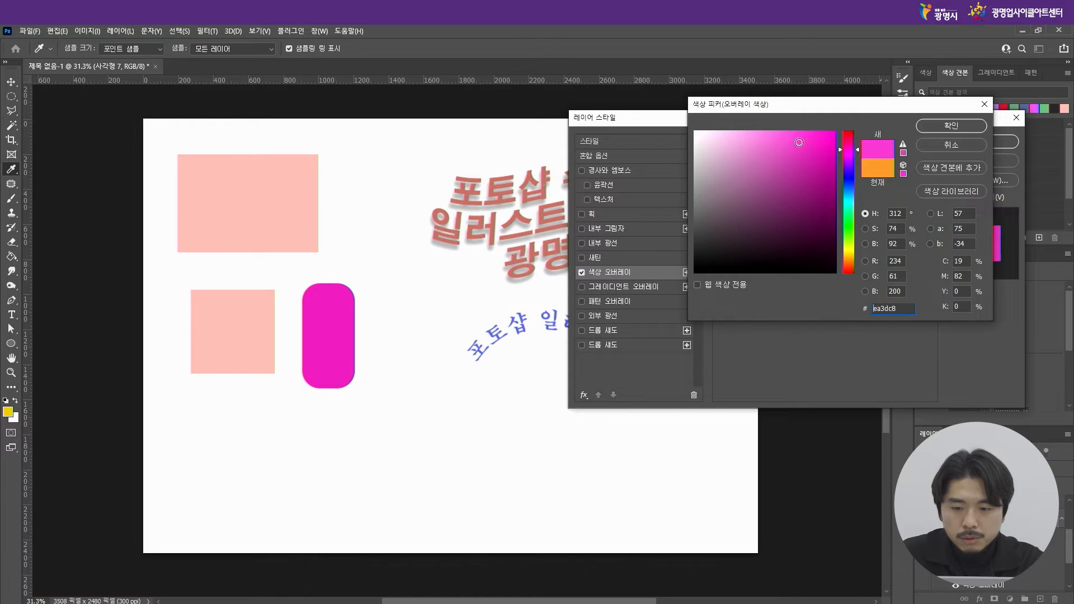
pyautogui.click(938, 123)
pyautogui.moveTo(828, 179); pyautogui.dragTo(797, 180)
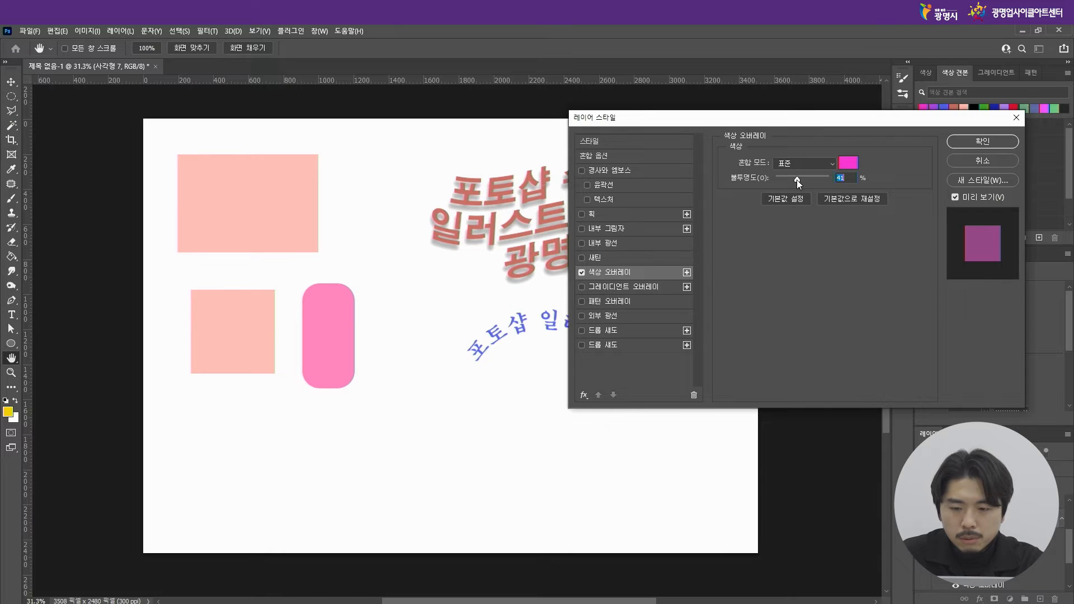
pyautogui.click(582, 273)
# Step: Enable Gradient Overlay on the rounded rectangle and look through its blend modes, keeping Normal
pyautogui.click(652, 288)
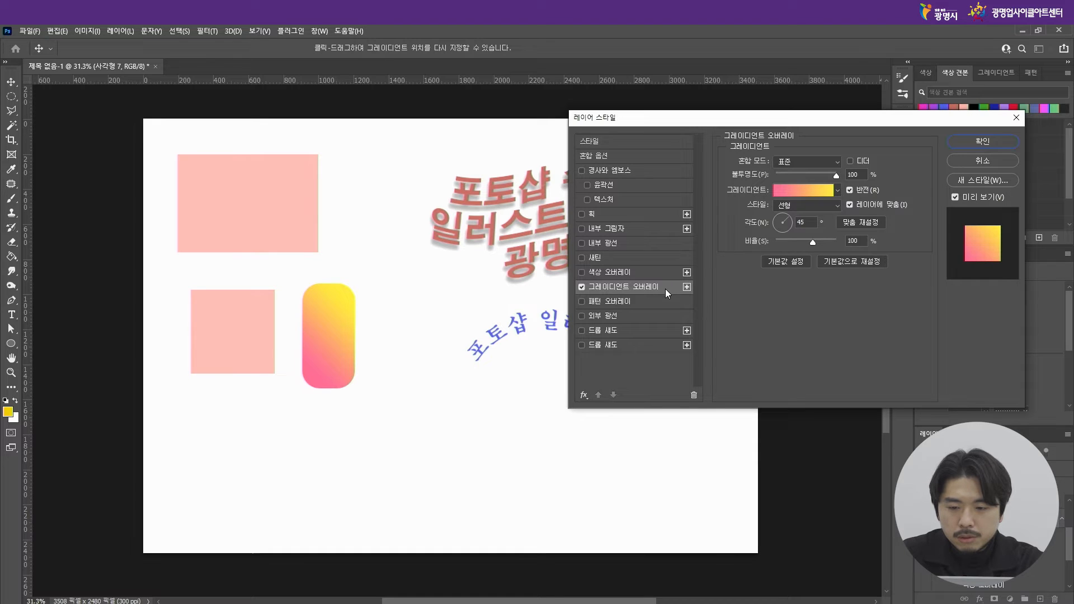
pyautogui.click(828, 163)
pyautogui.click(828, 163)
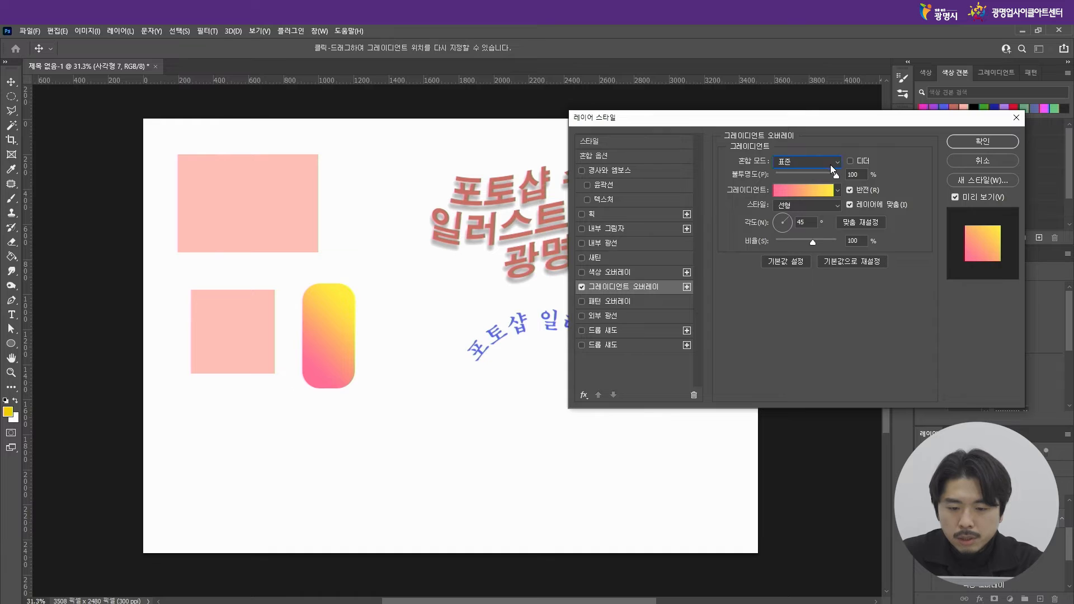
# Step: Try several presets from the blue gradient group and choose the mint-to-blue gradient for the overlay
pyautogui.click(837, 190)
pyautogui.click(755, 234)
pyautogui.click(796, 246)
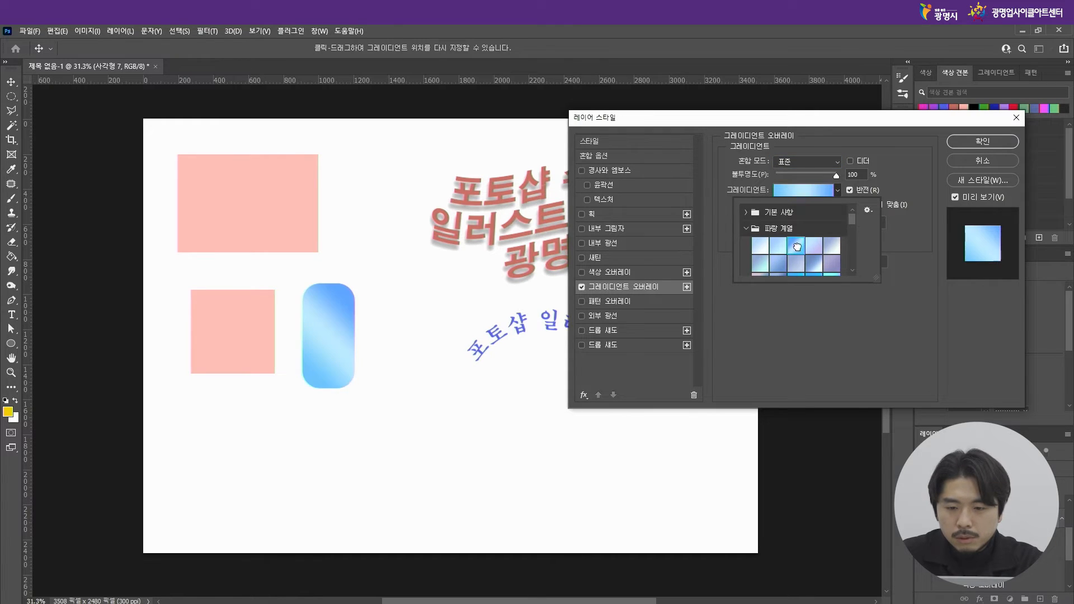
pyautogui.click(799, 267)
pyautogui.click(815, 267)
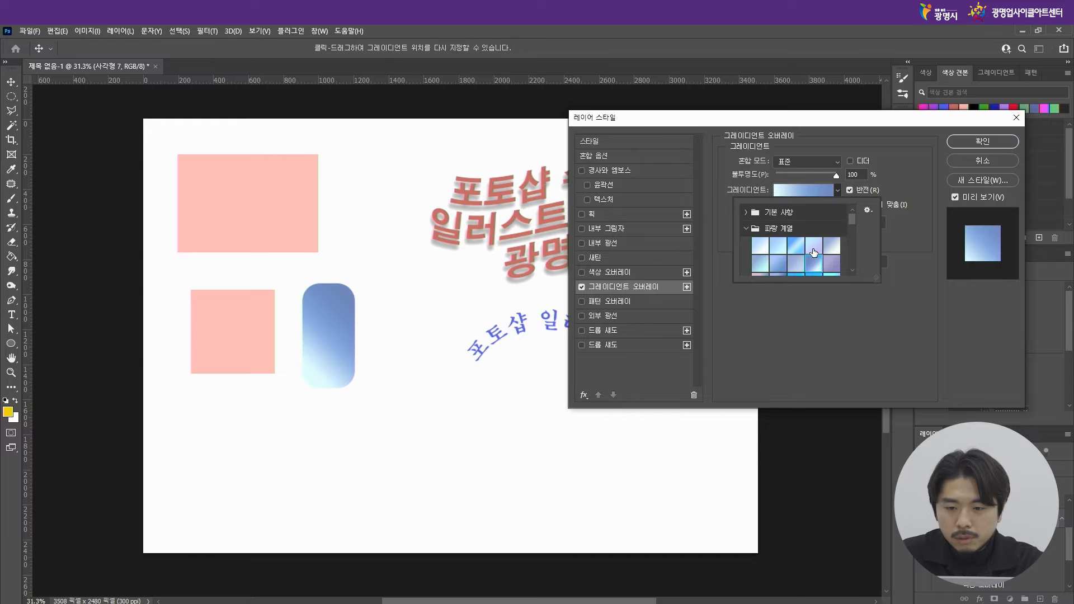
pyautogui.click(814, 252)
pyautogui.click(761, 264)
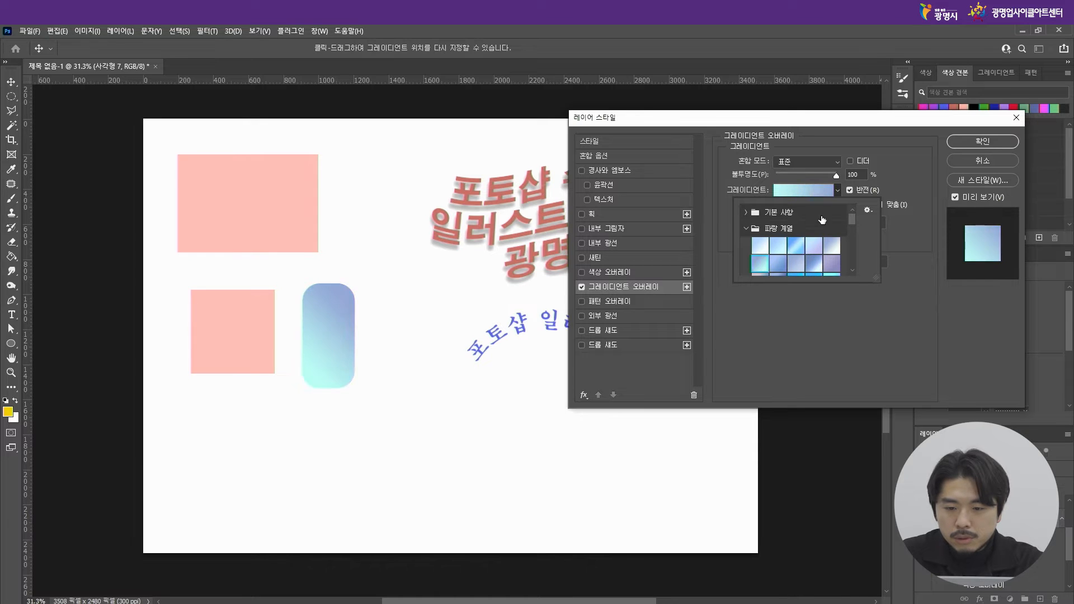
pyautogui.click(898, 174)
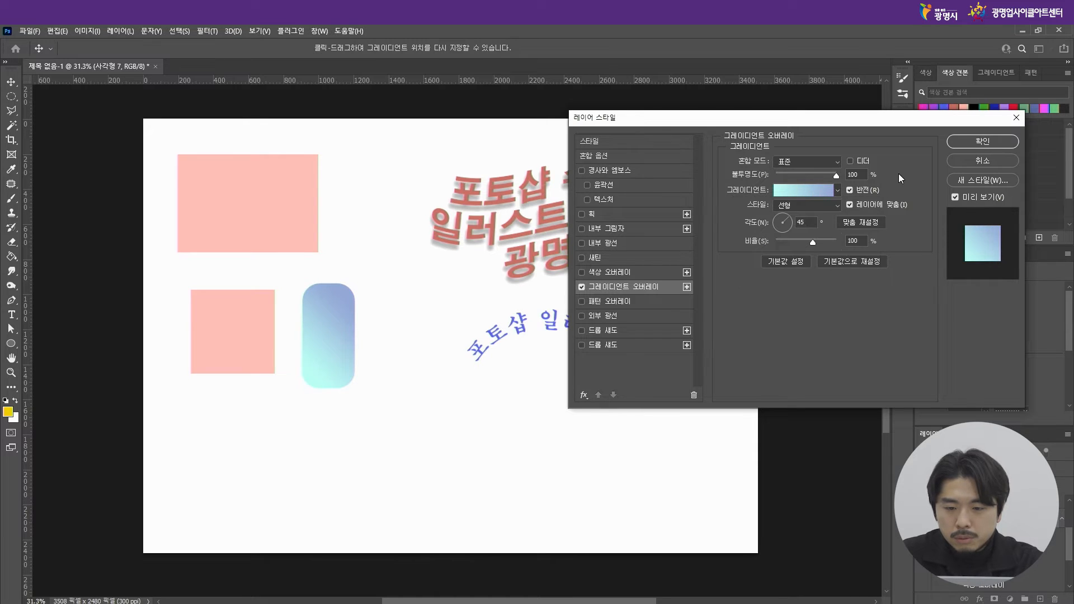
# Step: Toggle the overlay gradient's reverse option, try its Radial and Angle styles, and set the gradient angle to -106°
pyautogui.click(851, 191)
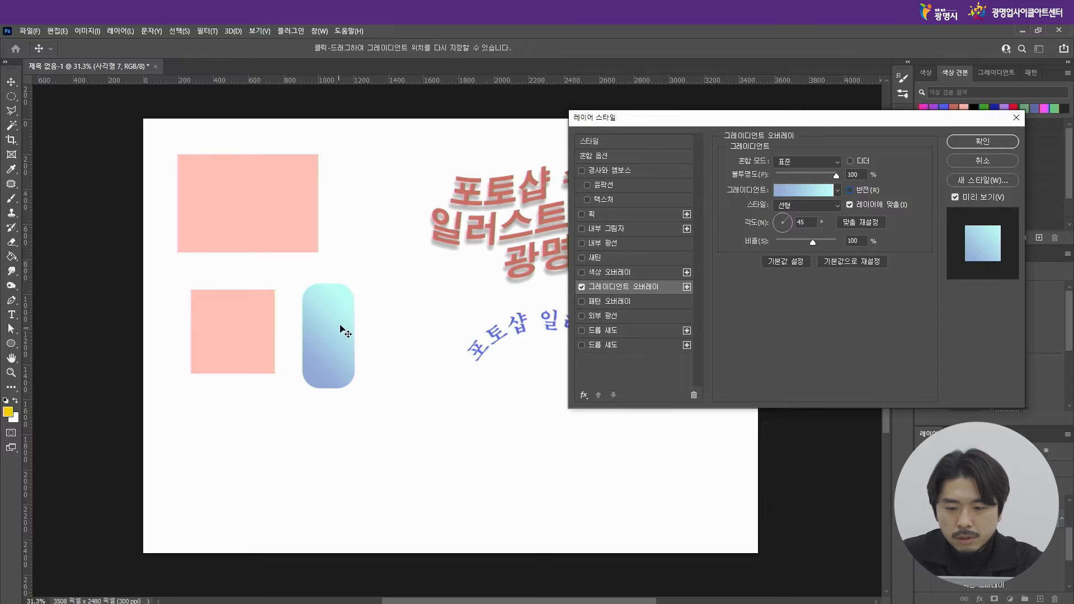
pyautogui.click(849, 191)
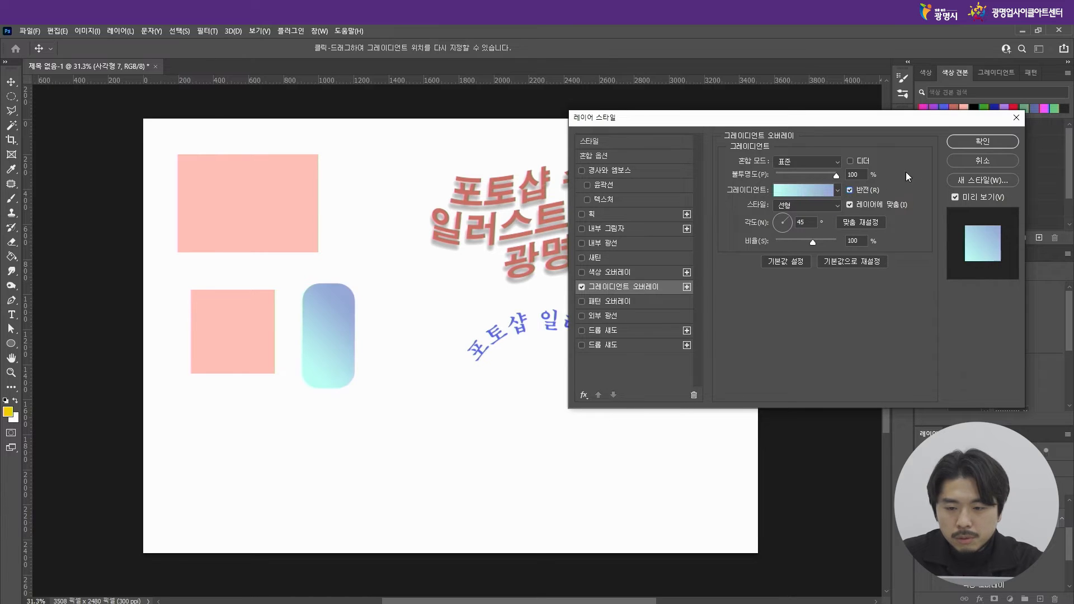
pyautogui.click(834, 205)
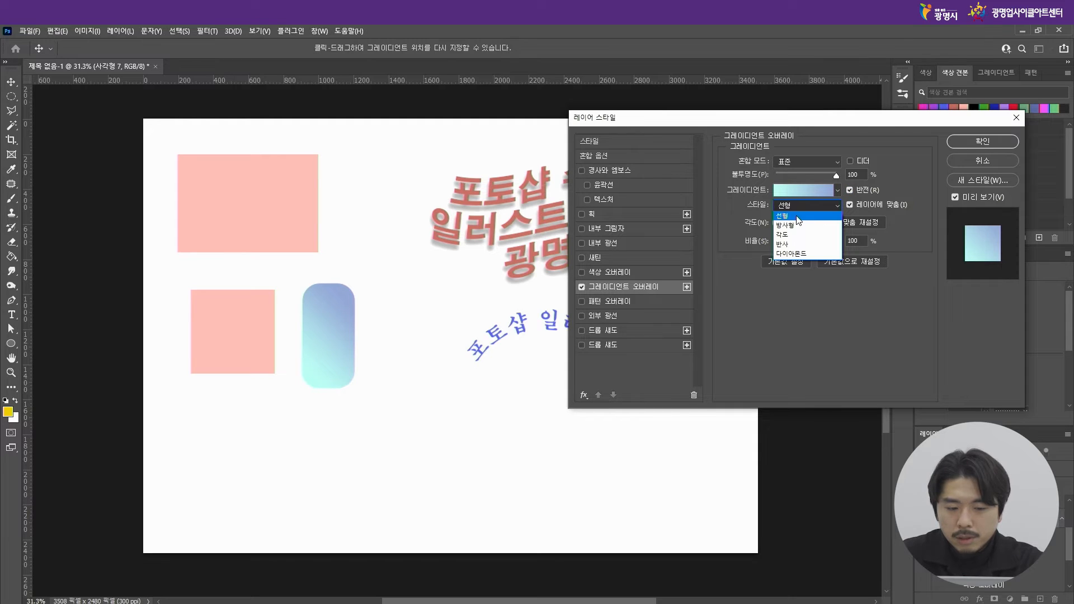
pyautogui.click(795, 225)
pyautogui.click(816, 207)
pyautogui.click(801, 235)
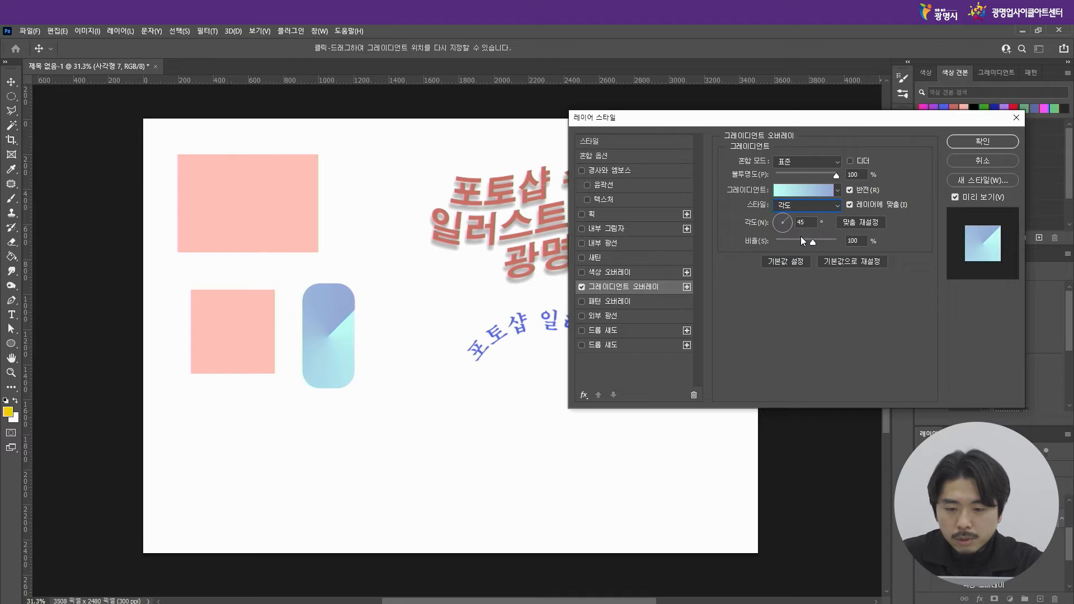
pyautogui.click(778, 218)
pyautogui.moveTo(781, 222)
pyautogui.mouseDown()
pyautogui.moveTo(789, 230)
pyautogui.moveTo(780, 232)
pyautogui.mouseUp()
# Step: Try the Reflected and Diamond gradient styles on the rounded rectangle and disable Gradient Overlay
pyautogui.click(838, 207)
pyautogui.click(816, 244)
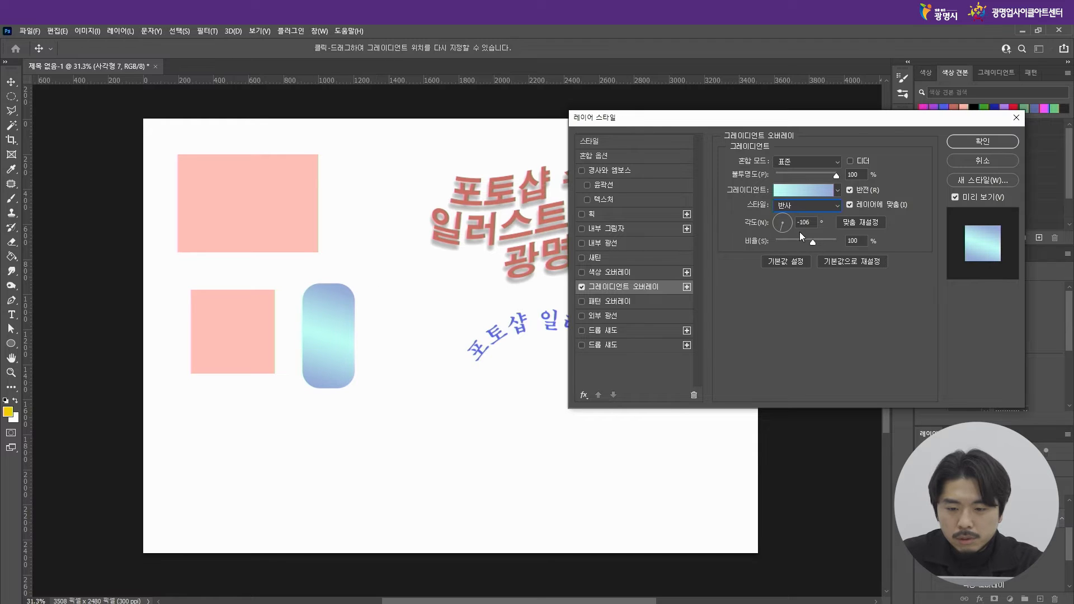
pyautogui.click(836, 206)
pyautogui.click(812, 256)
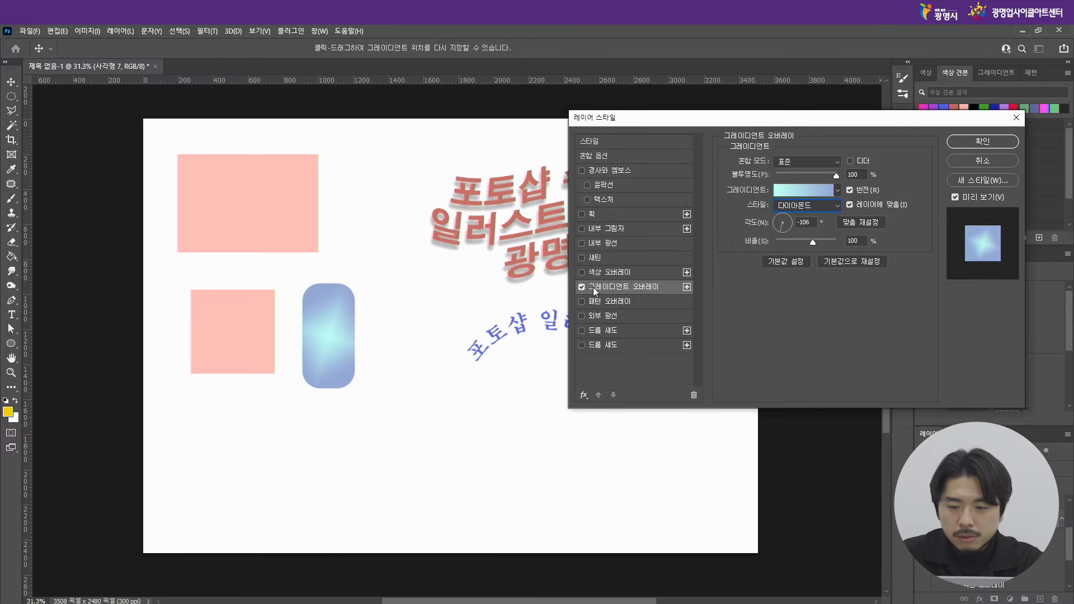
pyautogui.click(582, 287)
# Step: Enable Pattern Overlay on the rounded rectangle and try a pattern from the tree group
pyautogui.click(586, 301)
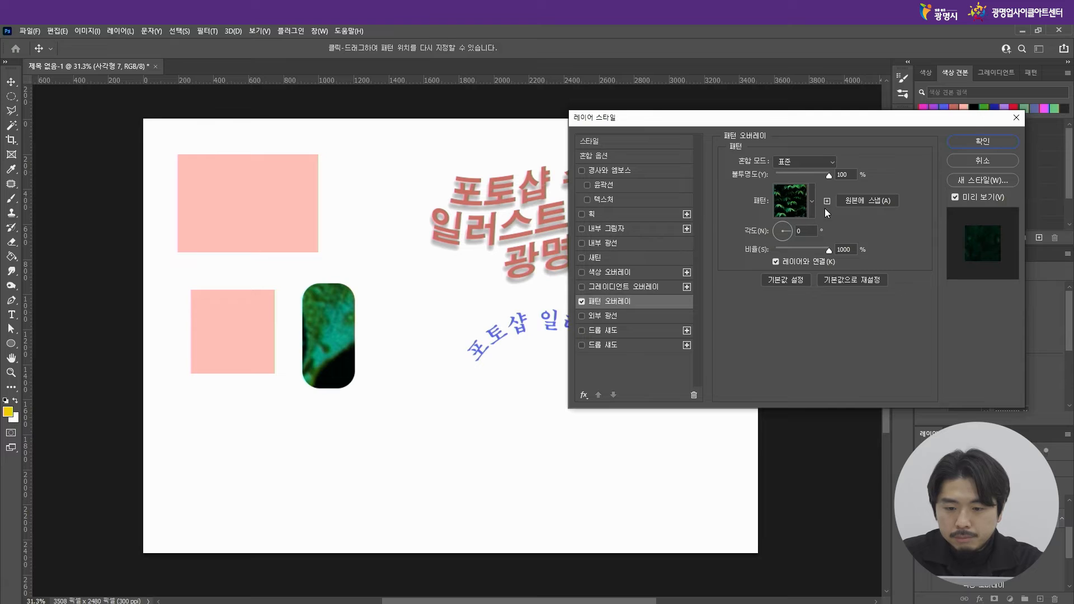
pyautogui.click(811, 201)
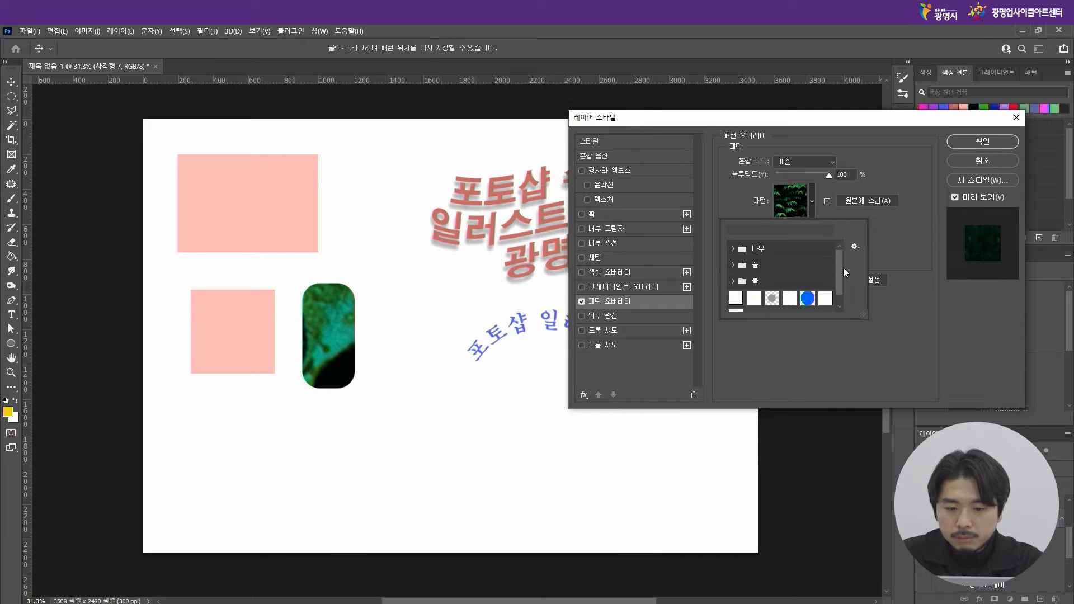
pyautogui.click(734, 249)
pyautogui.click(771, 270)
pyautogui.click(734, 249)
pyautogui.click(734, 267)
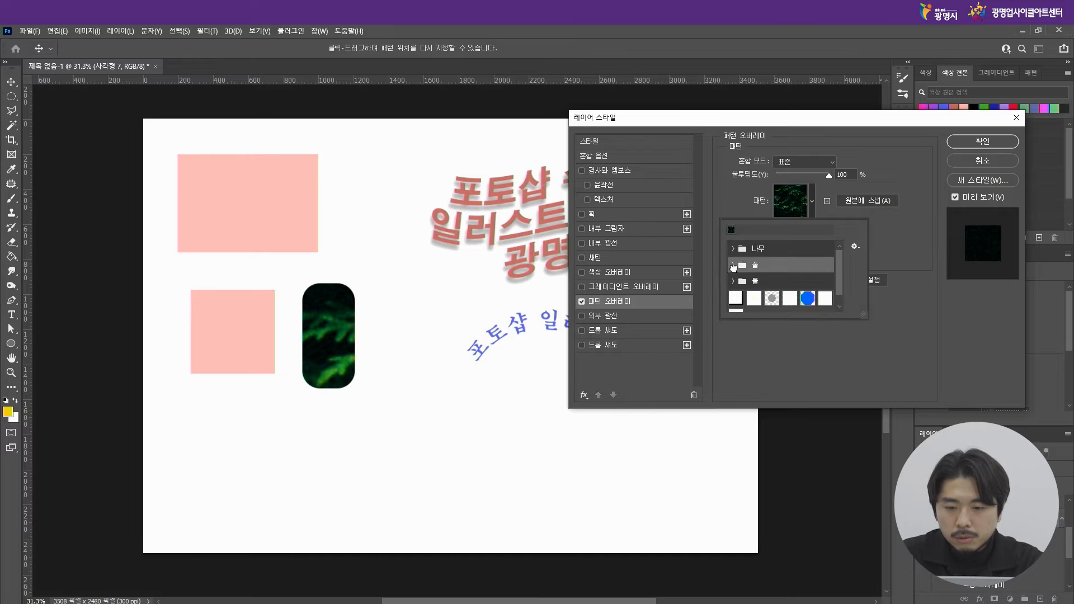
# Step: Try the gray dot, white and blue patterns, and the first pattern of the grass group at 73% scale
pyautogui.click(772, 298)
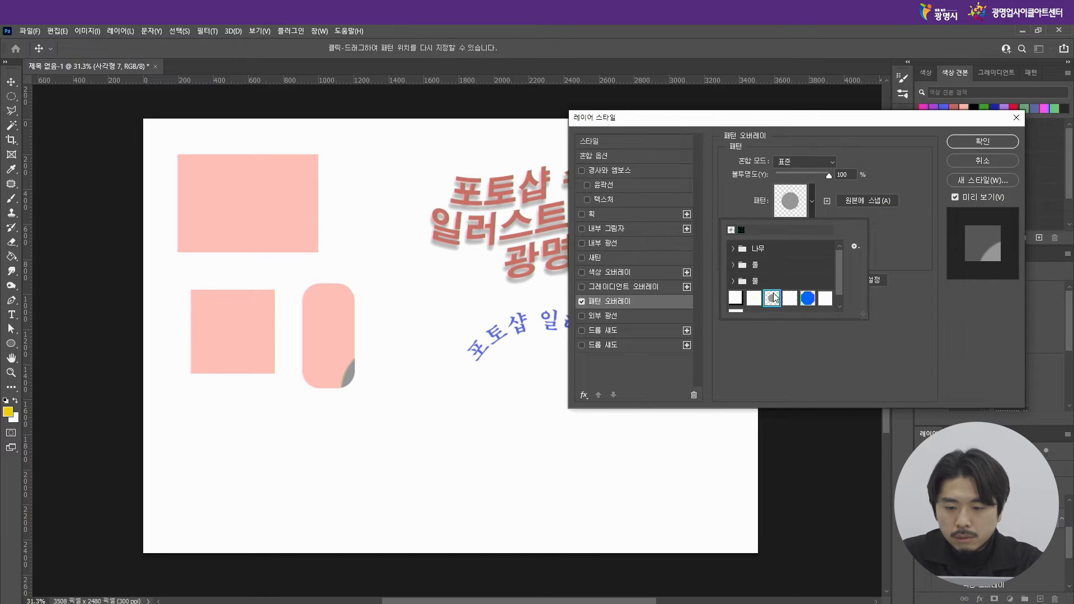
pyautogui.click(789, 299)
pyautogui.click(808, 299)
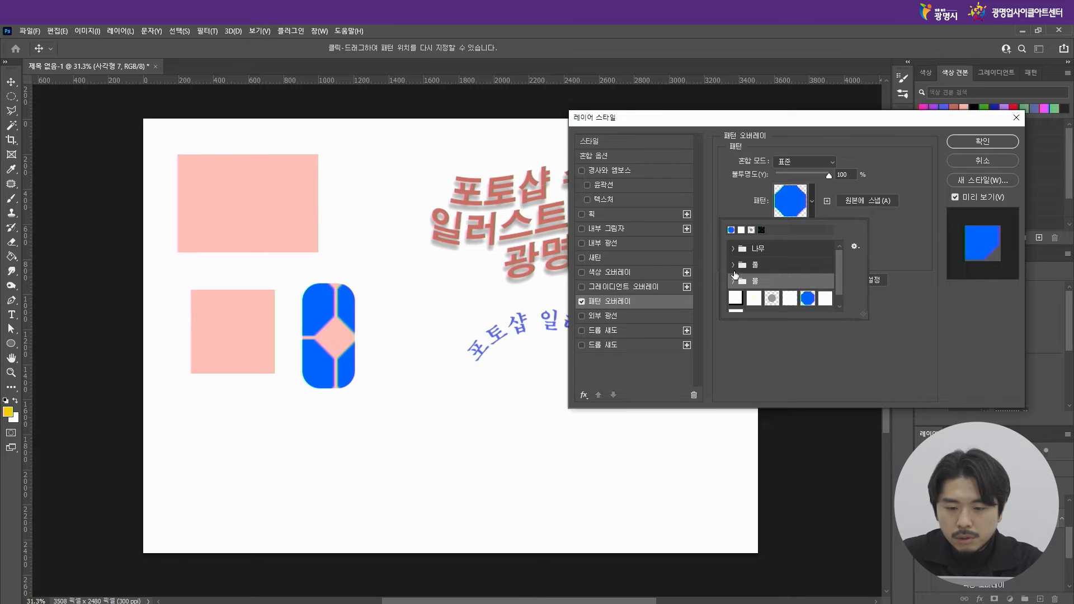
pyautogui.click(734, 266)
pyautogui.click(747, 282)
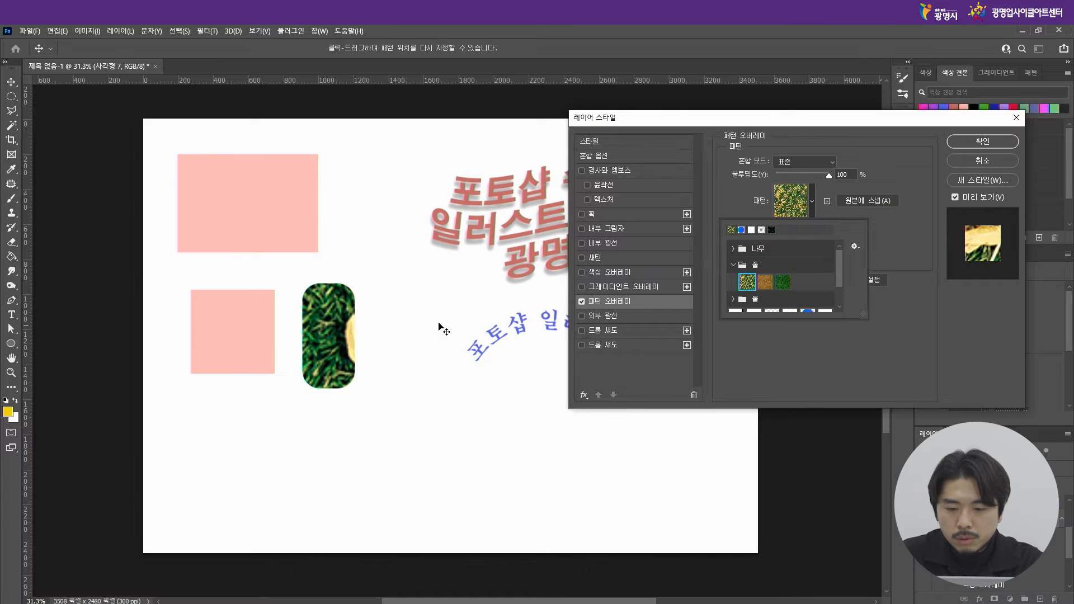
pyautogui.click(902, 227)
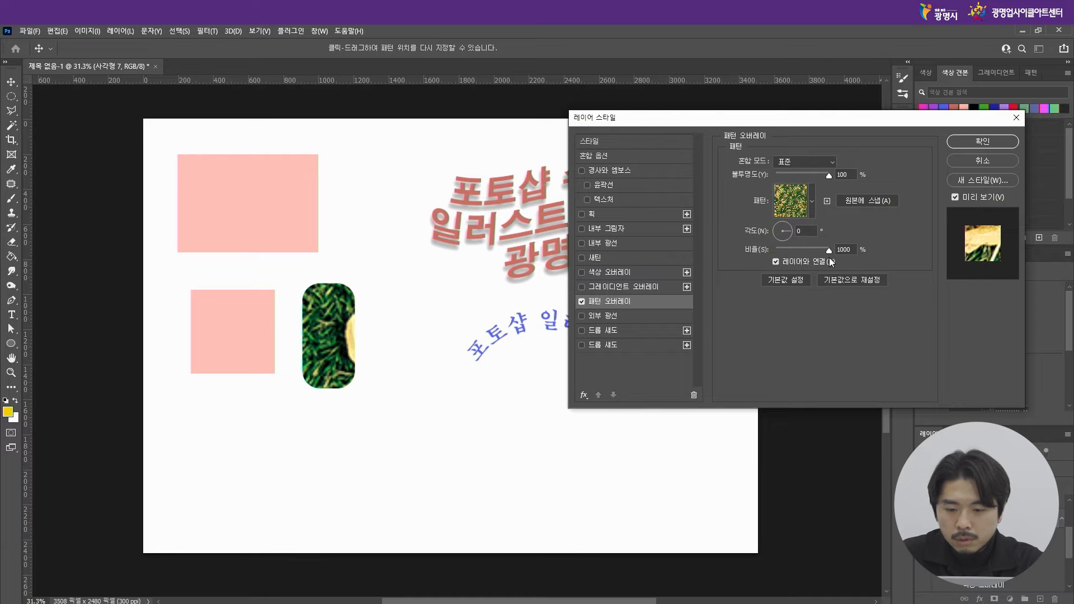
pyautogui.moveTo(827, 253); pyautogui.dragTo(796, 257)
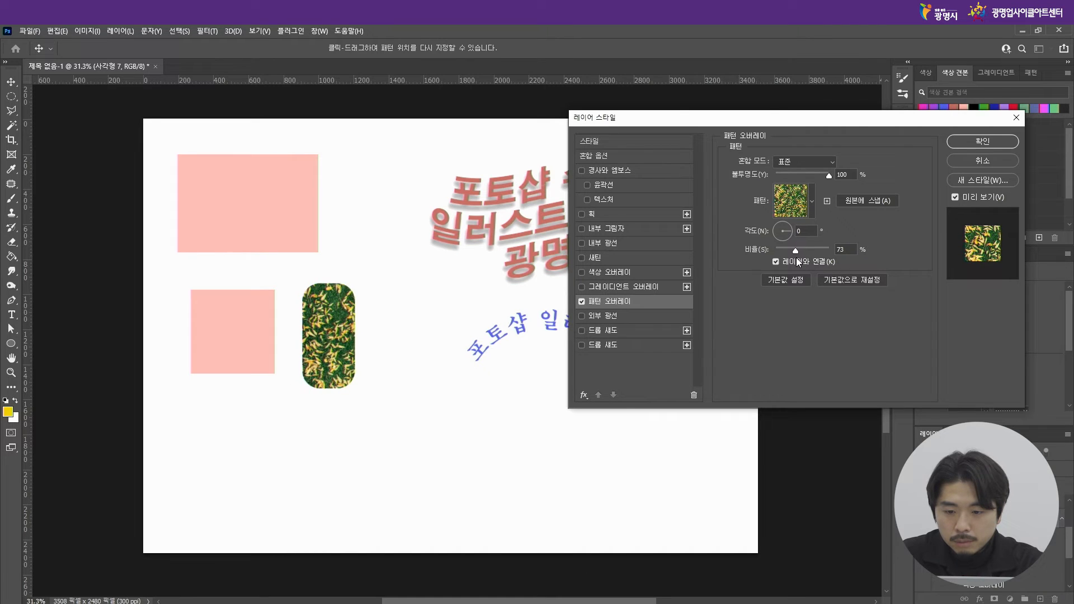
# Step: Change the overlay pattern to the gray dot and set its scale to 37%
pyautogui.click(811, 201)
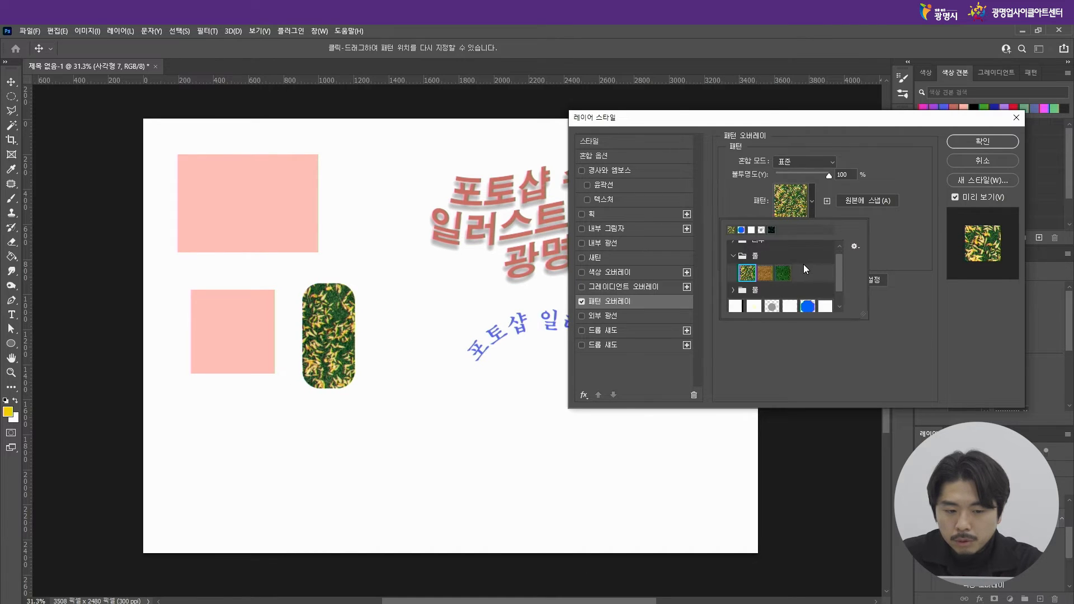
pyautogui.scroll(-1, 803, 264)
pyautogui.click(778, 297)
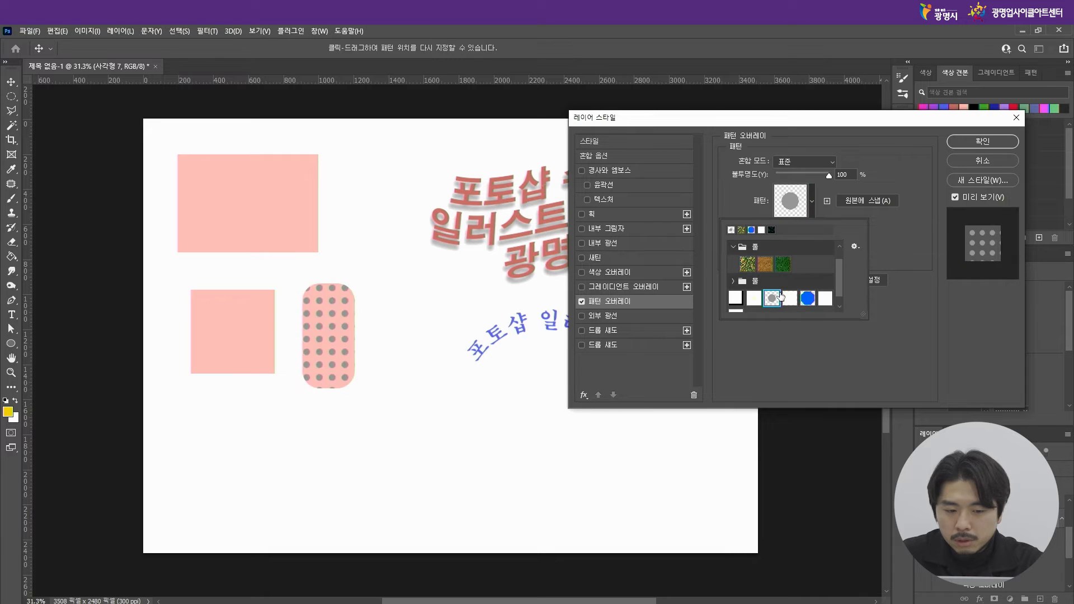
pyautogui.click(873, 229)
pyautogui.moveTo(798, 253); pyautogui.dragTo(787, 253)
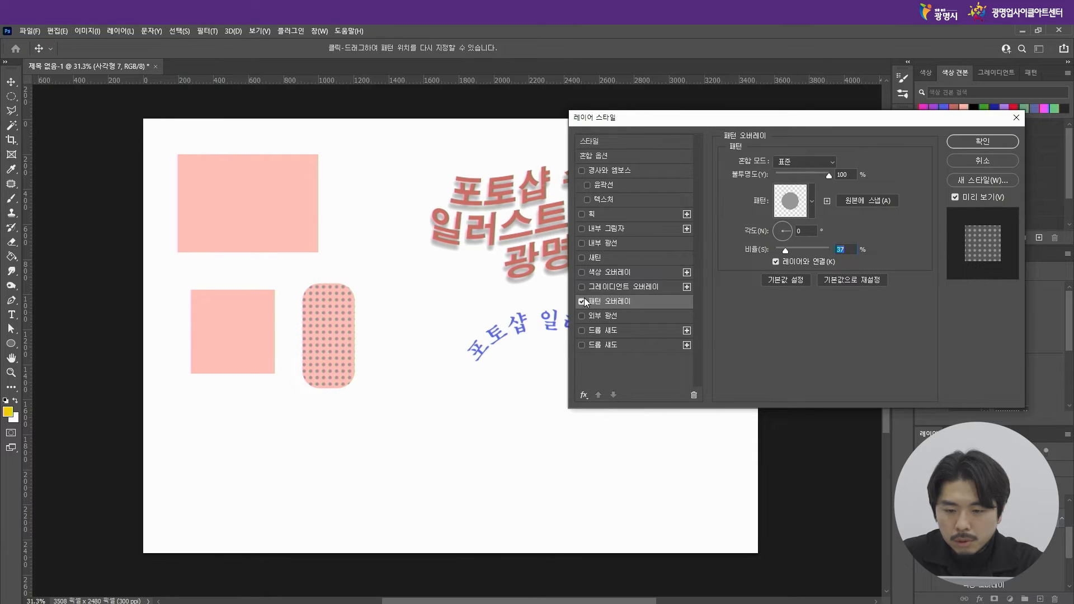
# Step: Enable the purple Stroke on the rounded rectangle and set its size to 16 px
pyautogui.click(583, 216)
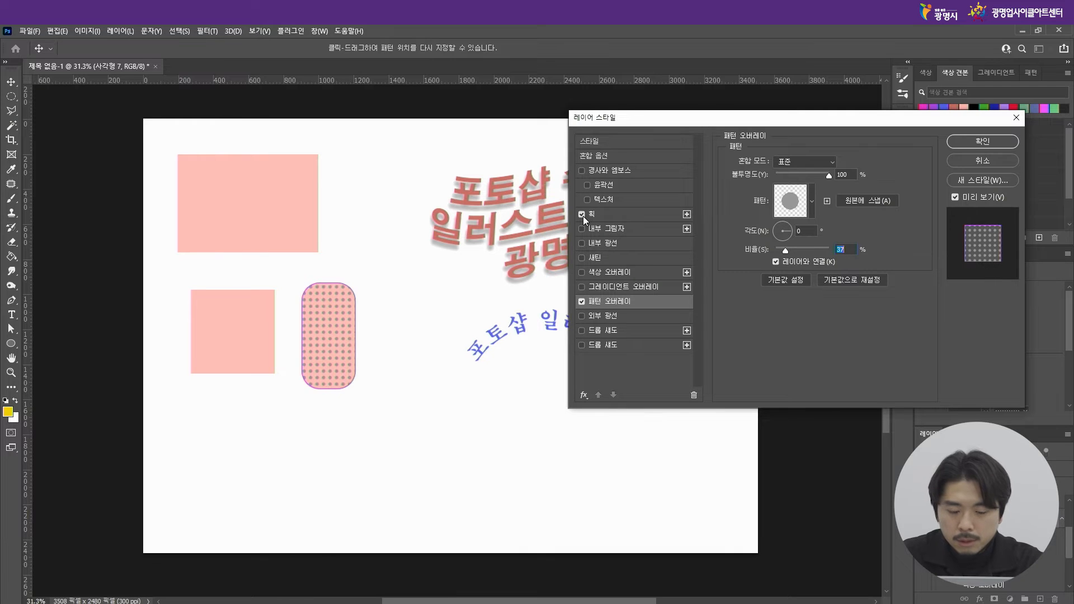
pyautogui.click(632, 214)
pyautogui.moveTo(781, 163); pyautogui.dragTo(782, 164)
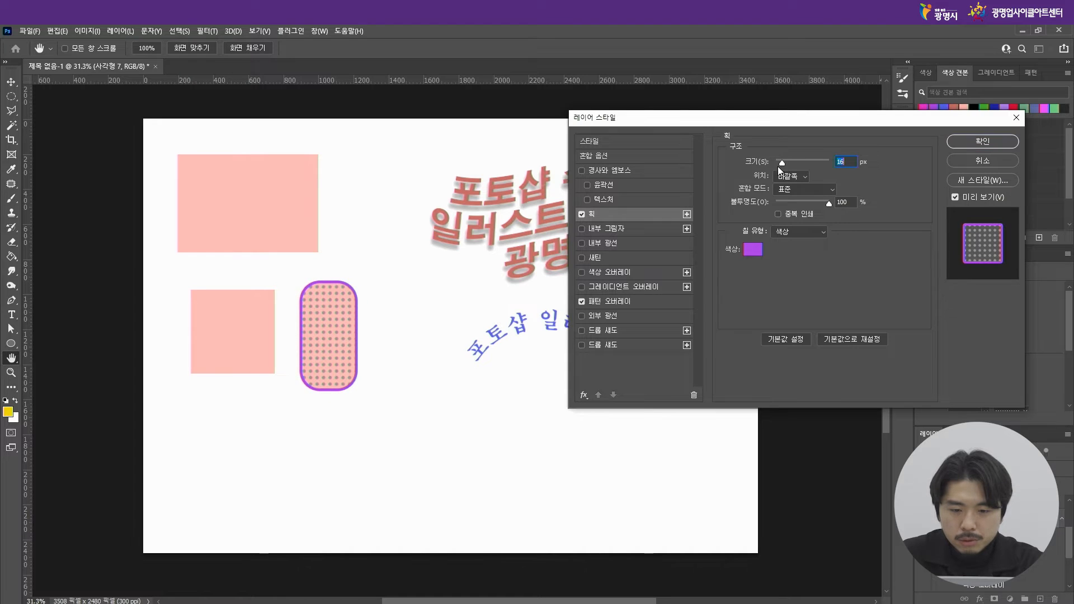
# Step: Add a Drop Shadow at 30% opacity, 140° angle and 50 px distance, reduce its size, and apply the layer styles
pyautogui.click(628, 344)
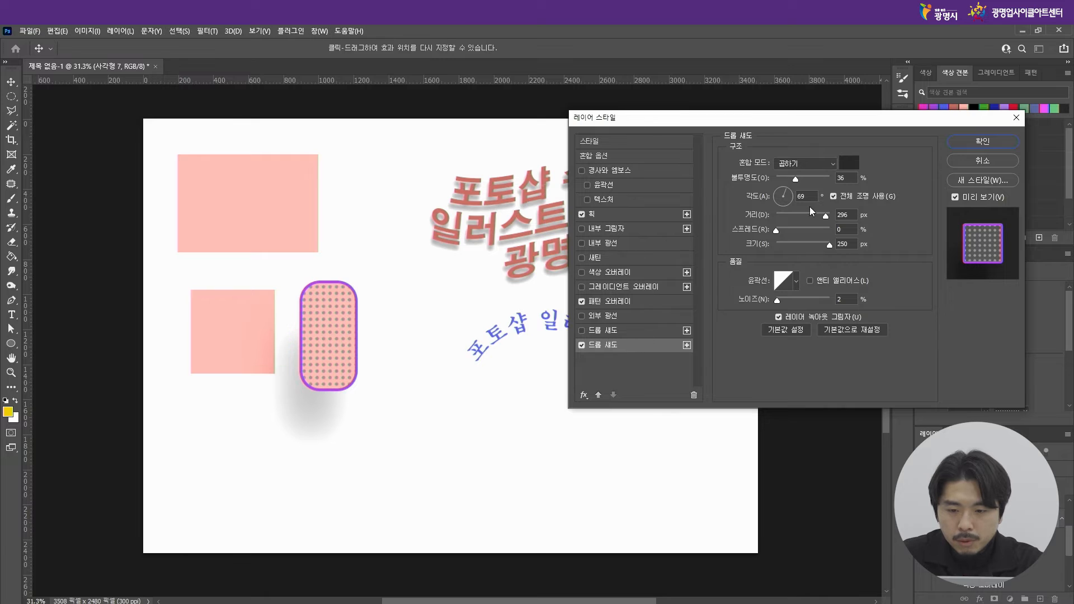
pyautogui.moveTo(794, 180); pyautogui.dragTo(791, 180)
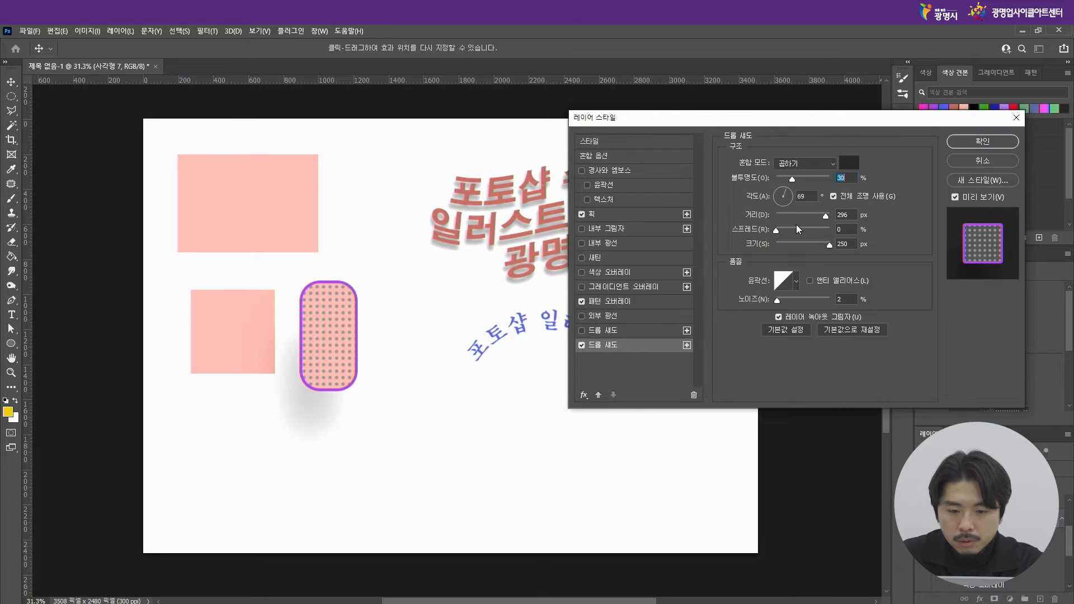
pyautogui.moveTo(828, 245); pyautogui.dragTo(802, 220)
pyautogui.moveTo(794, 245); pyautogui.dragTo(780, 244)
pyautogui.click(803, 217)
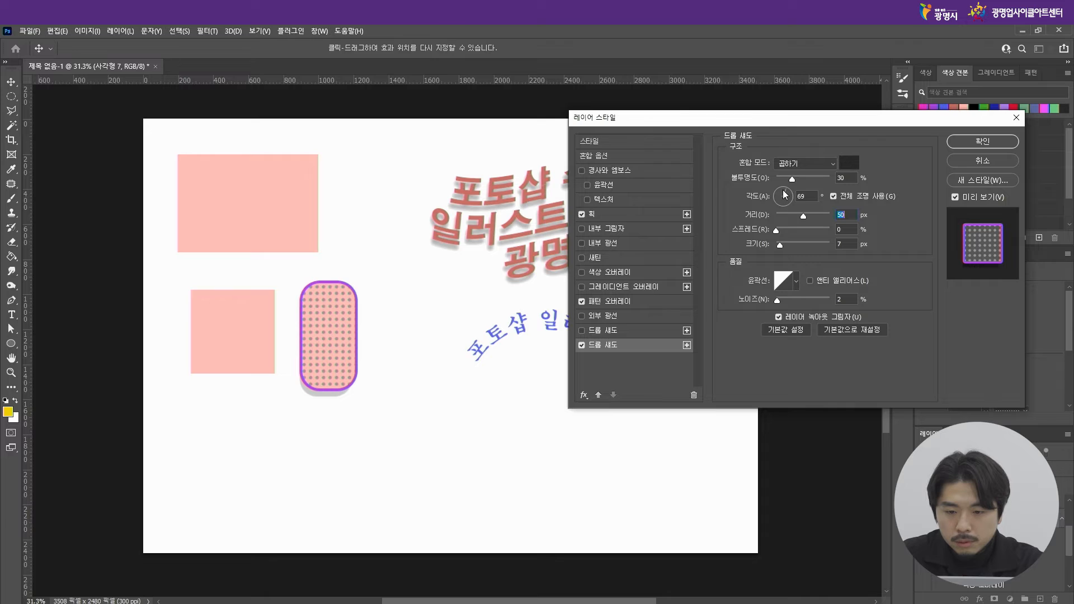
pyautogui.click(777, 192)
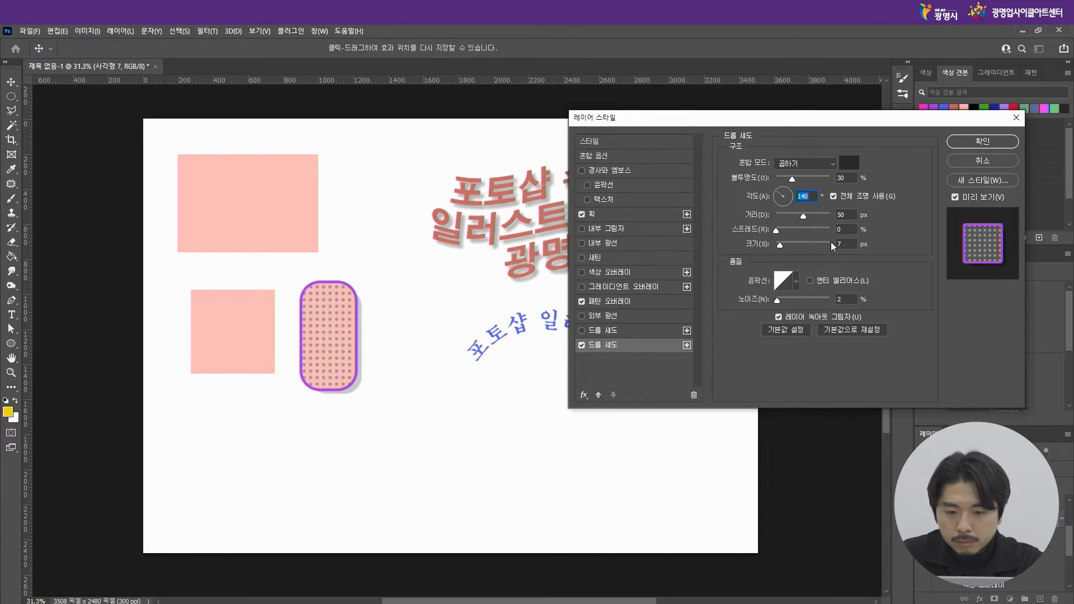
pyautogui.click(787, 245)
pyautogui.click(1002, 144)
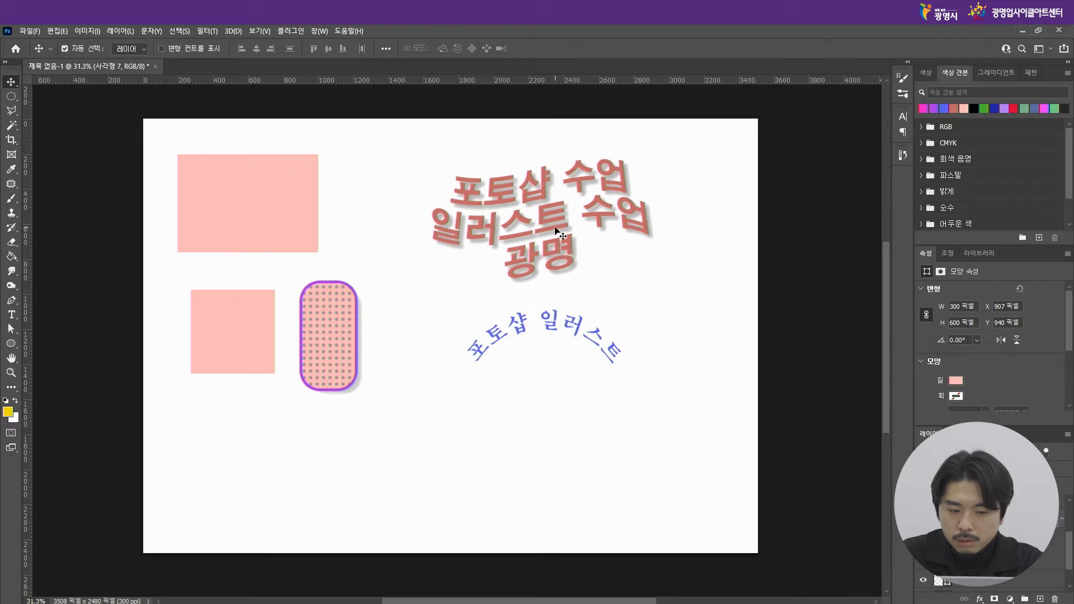
# Step: Move the rounded rectangle below the pink square, nudge the curved text slightly left, and select the large rectangle and rounded rectangle in turn
pyautogui.moveTo(347, 338); pyautogui.dragTo(251, 446)
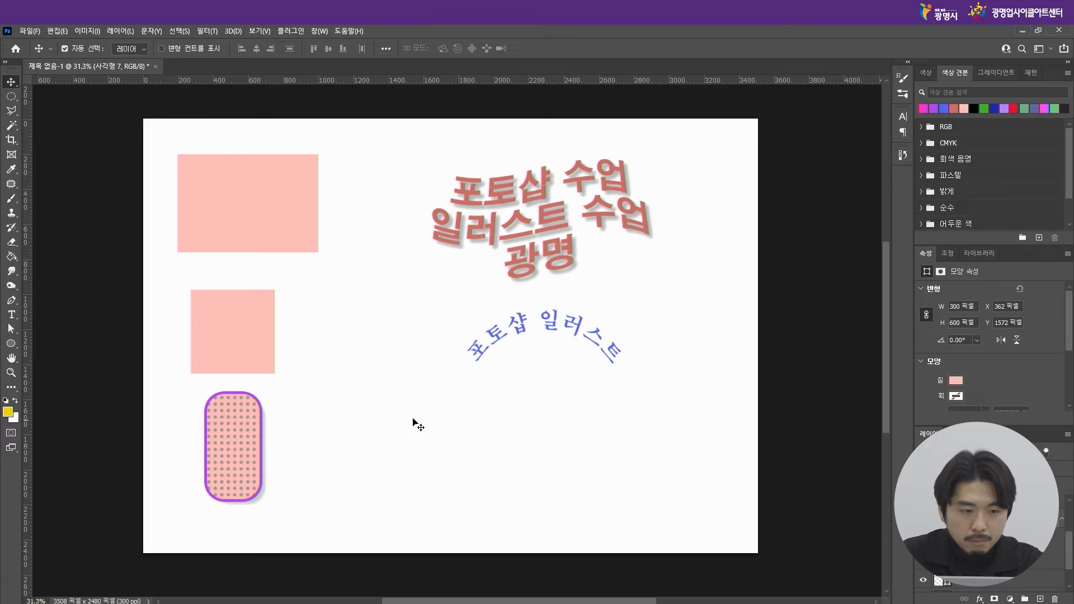
pyautogui.moveTo(595, 336); pyautogui.dragTo(587, 334)
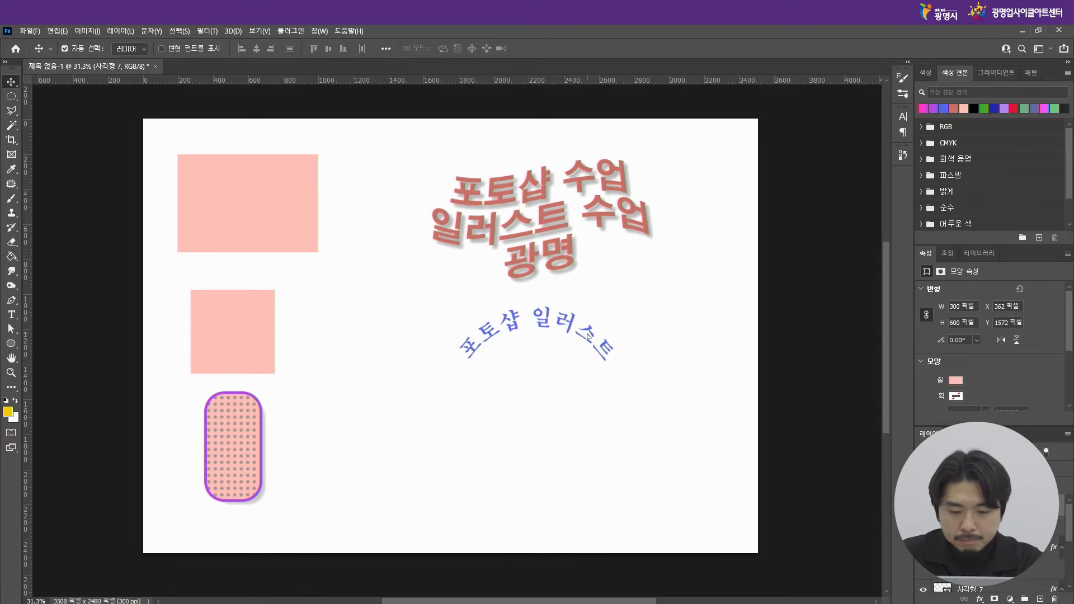
pyautogui.click(280, 247)
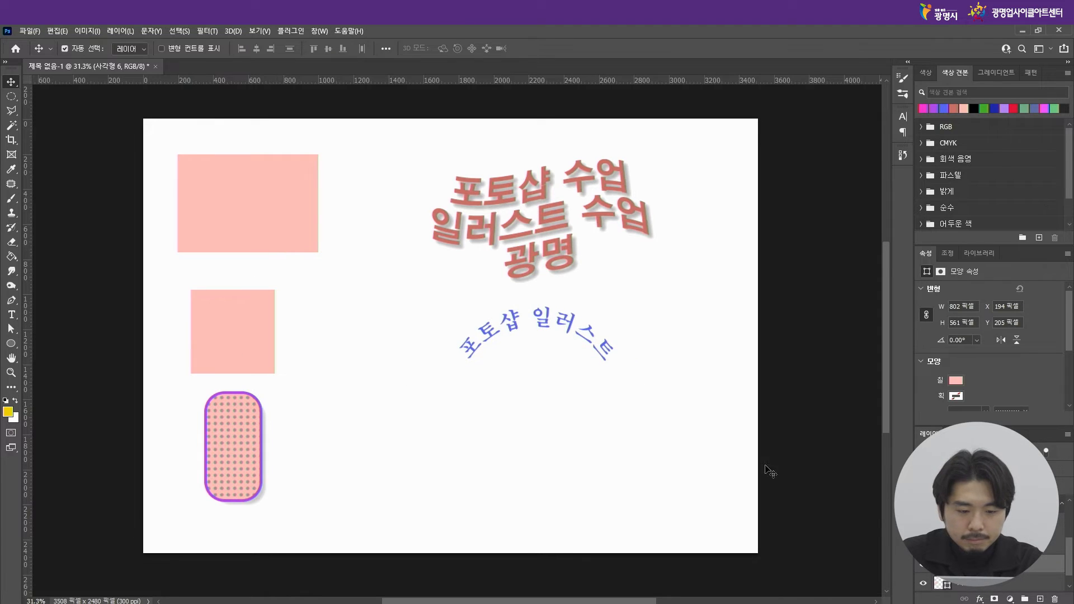
pyautogui.click(256, 410)
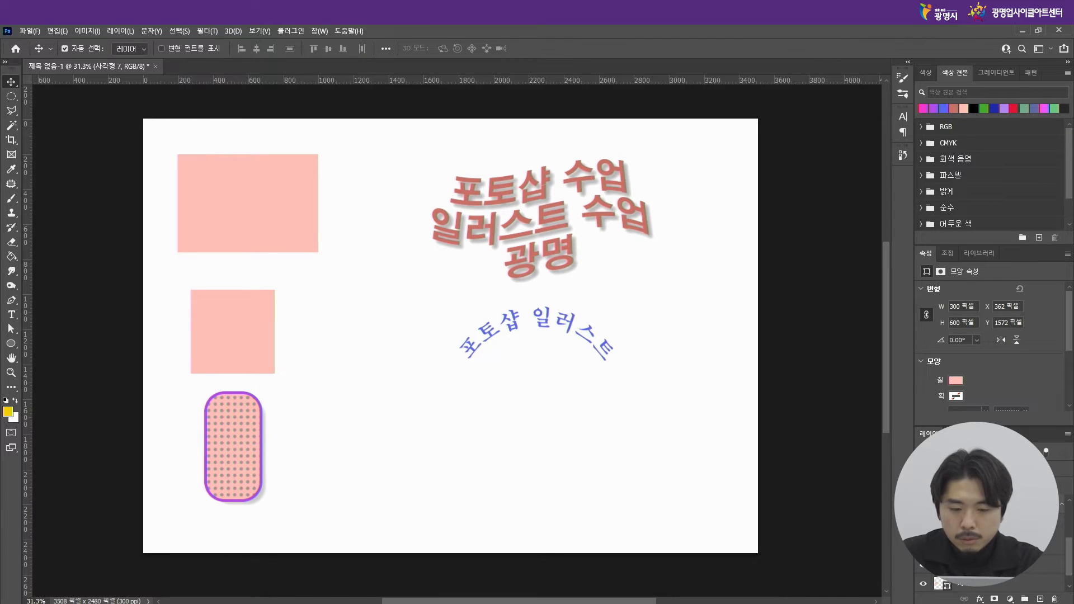
# Step: Try layer opacities of 25% and 10% on the pink square and return it to full opacity
pyautogui.click(246, 348)
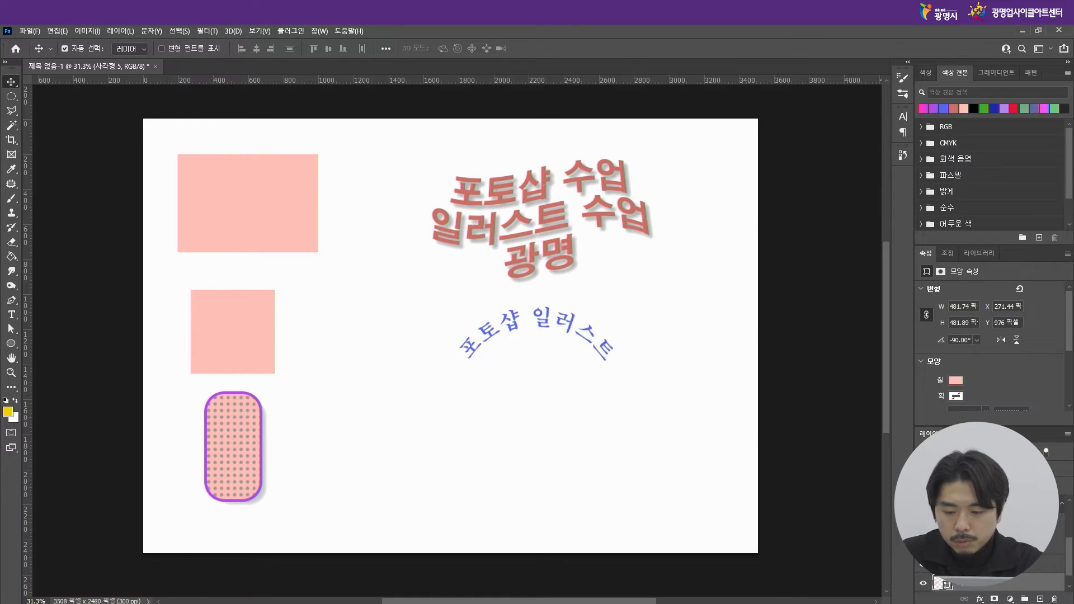
pyautogui.press('2')
pyautogui.press('5')
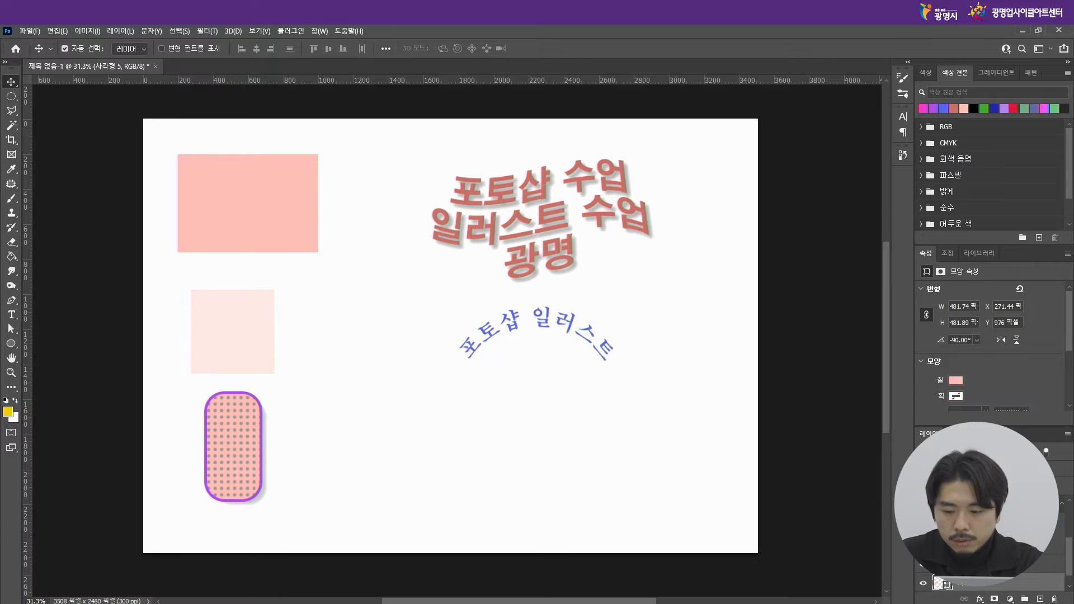
pyautogui.press('1')
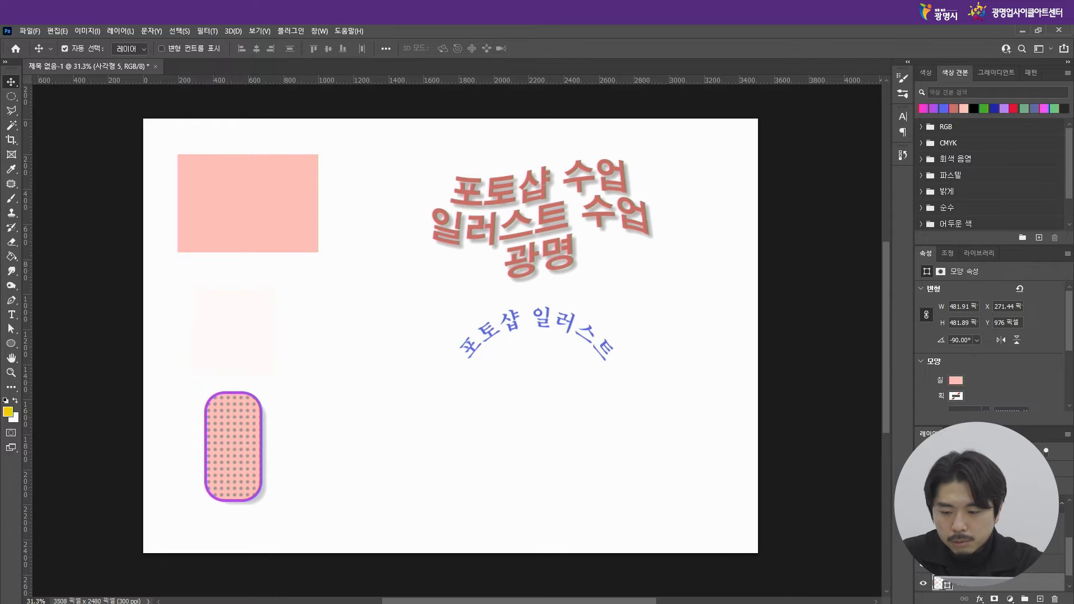
pyautogui.press('5')
pyautogui.press('0')
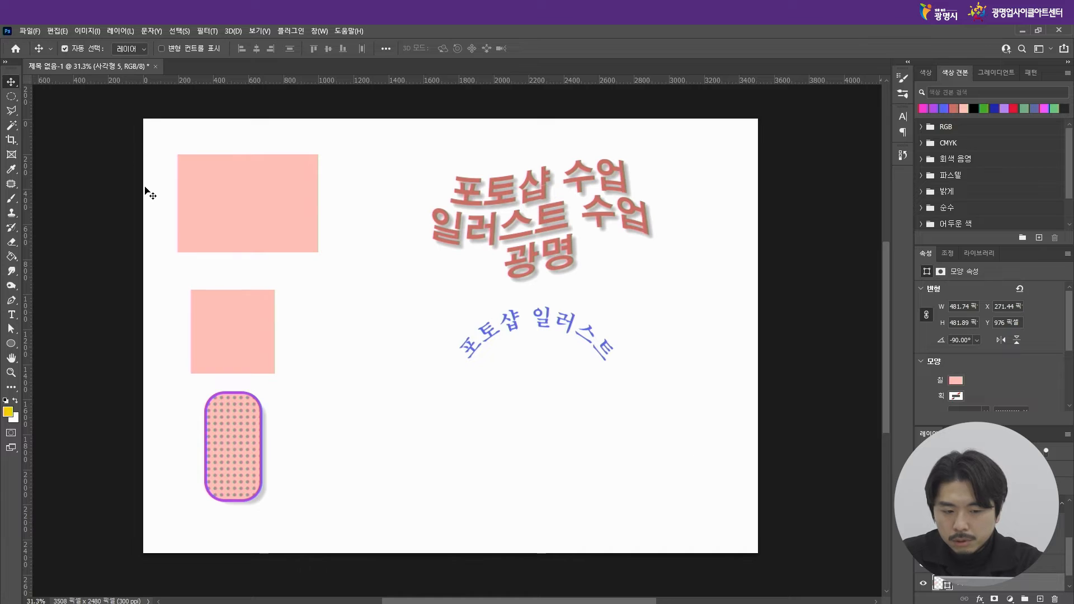
# Step: Move the rounded rectangle beside the pink square at about X 930, Y 940 px, and shift both text layers left toward the shapes
pyautogui.moveTo(246, 438); pyautogui.dragTo(347, 326)
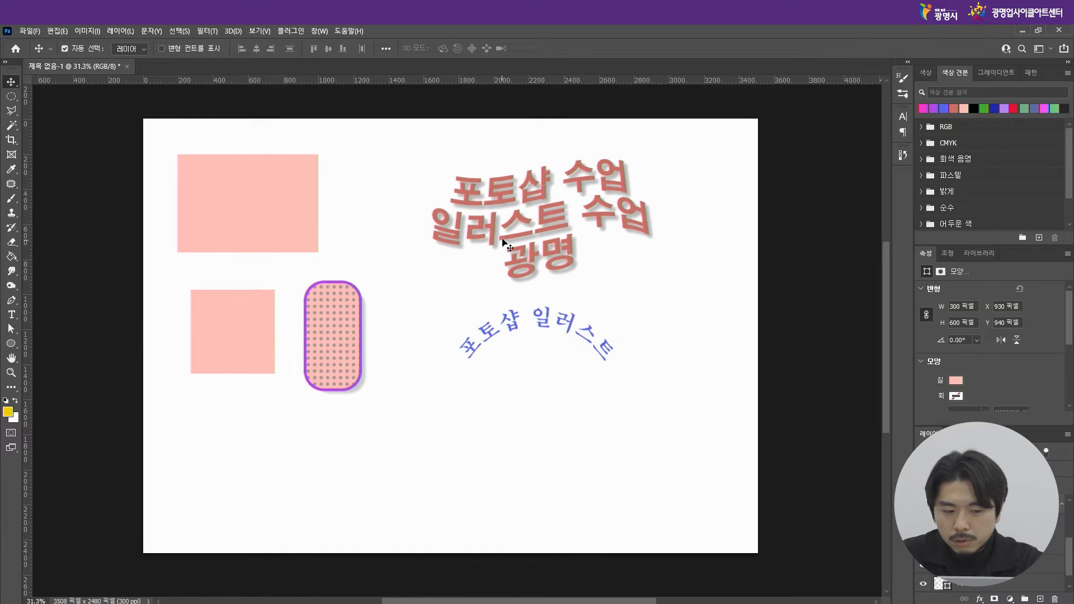
pyautogui.moveTo(526, 226); pyautogui.dragTo(468, 216)
pyautogui.moveTo(561, 321); pyautogui.dragTo(517, 322)
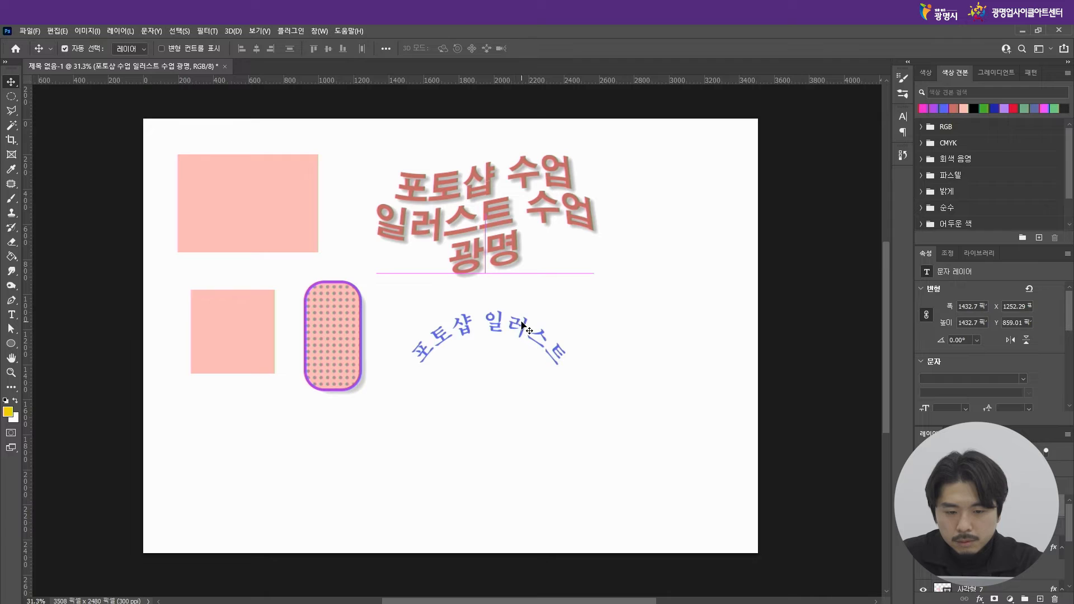
pyautogui.scroll(-1, 1072, 323)
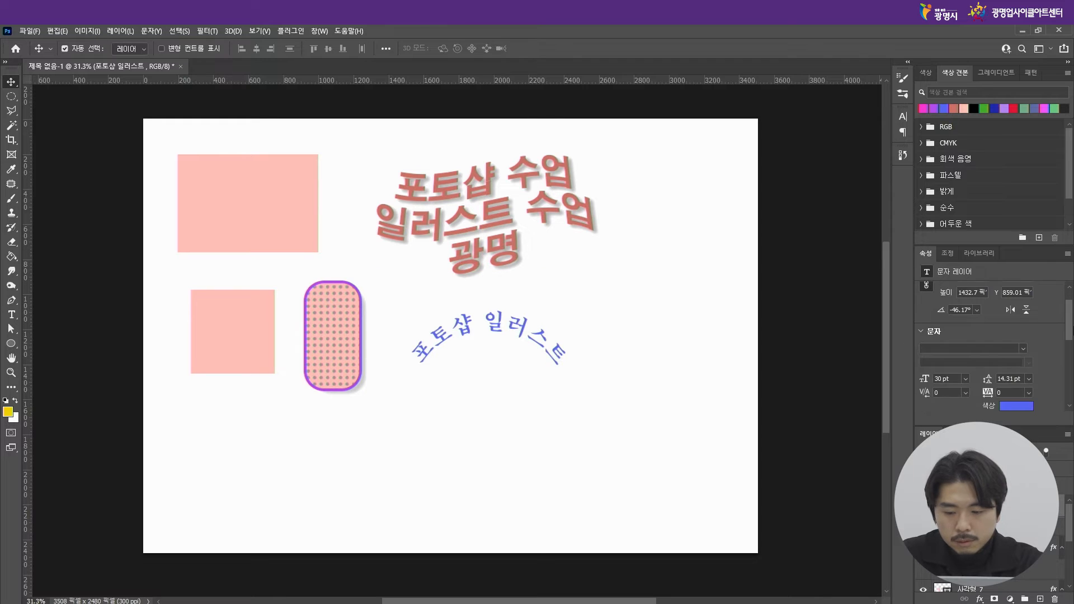
# Step: Select all the pink shapes and both text layers on the canvas together and delete them
pyautogui.scroll(1, 1071, 323)
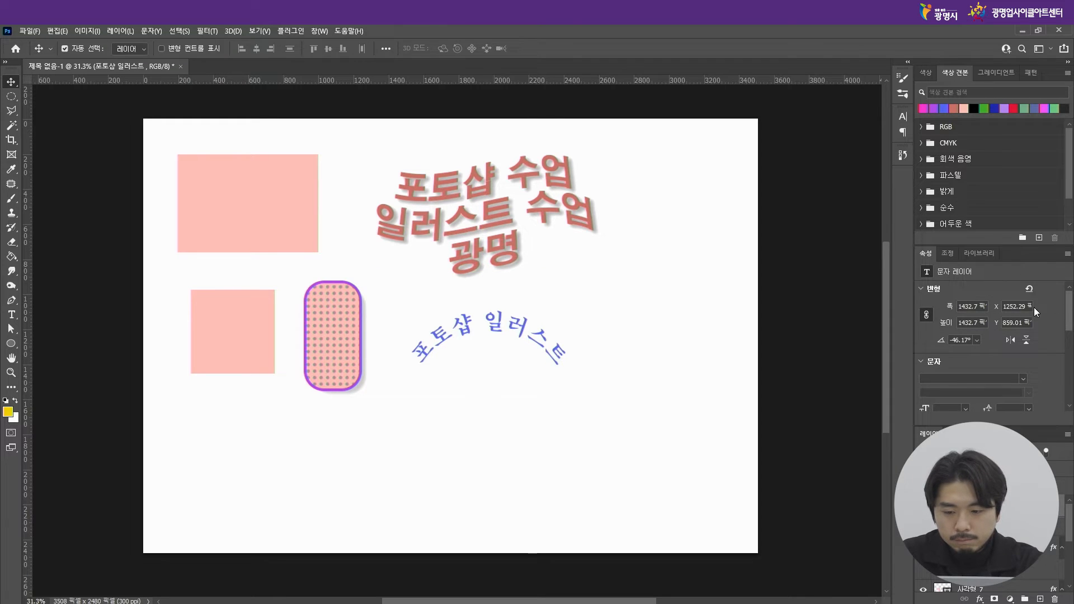
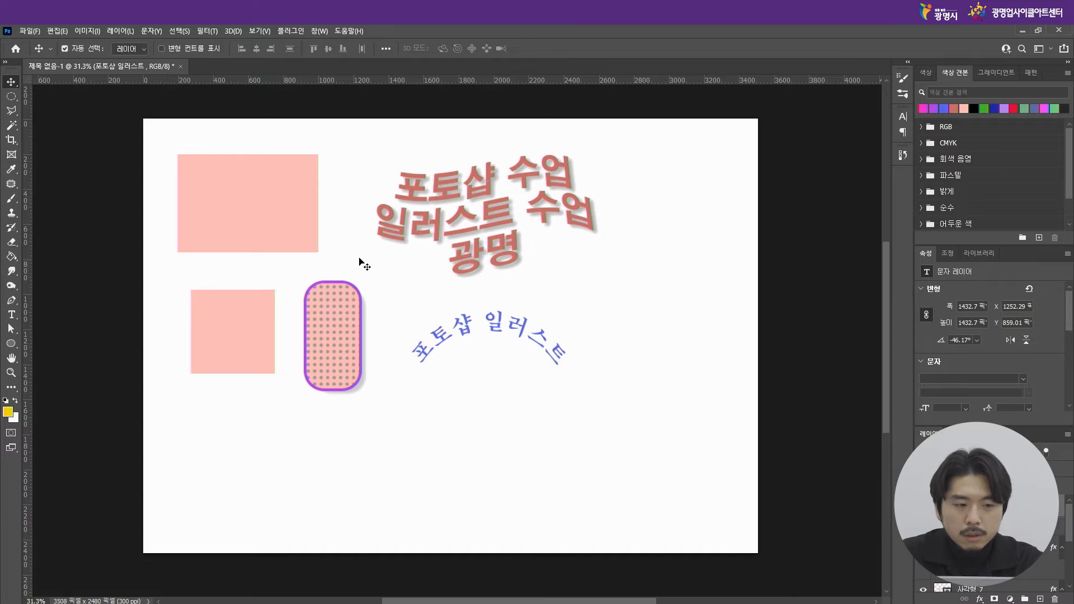
pyautogui.moveTo(167, 163); pyautogui.dragTo(576, 383)
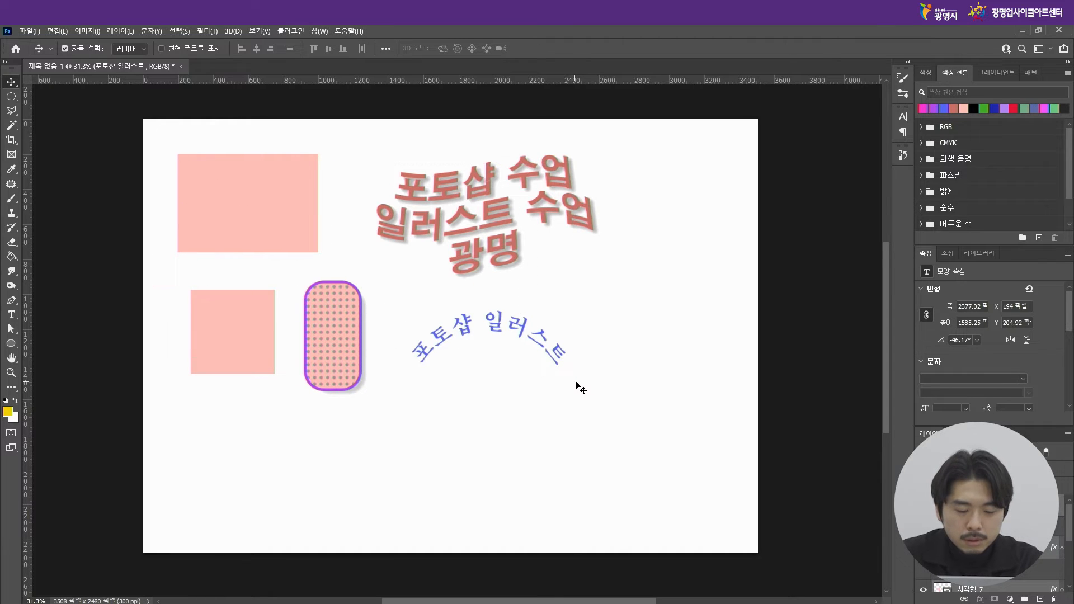
pyautogui.press('Delete')
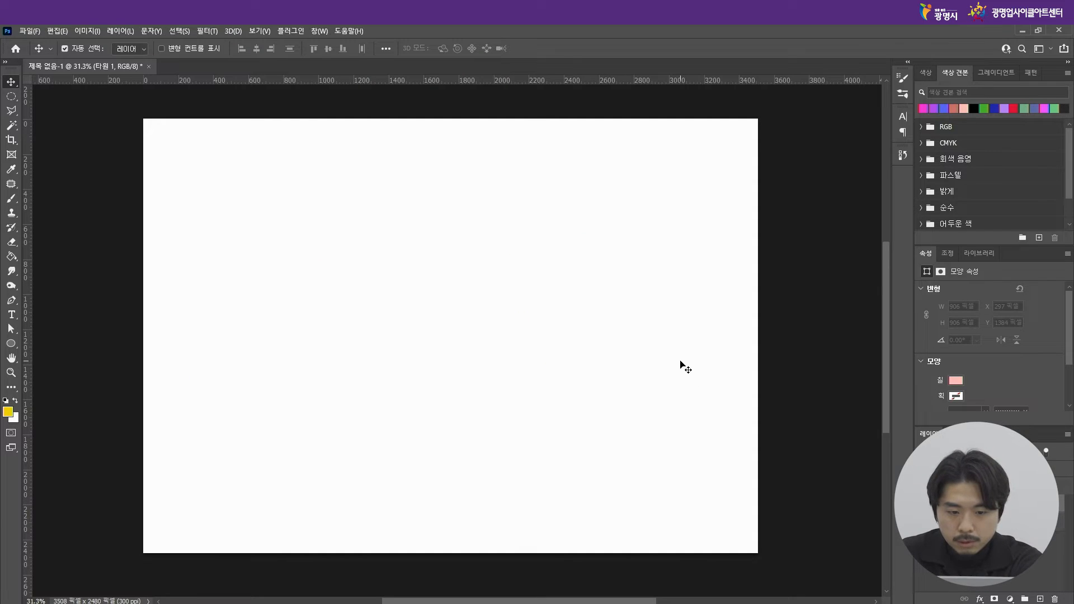
# Step: Switch to the 포토샵 folder in File Explorer and place the man-hiking-adventure-backpack-train photo into the blank Photoshop document
pyautogui.moveTo(288, 603)
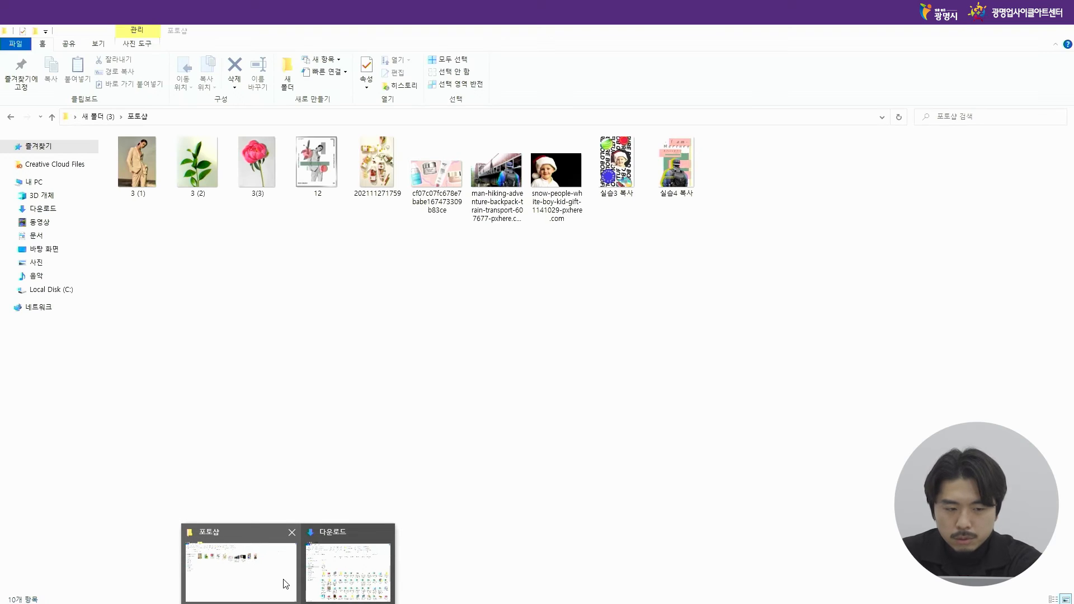
pyautogui.click(286, 584)
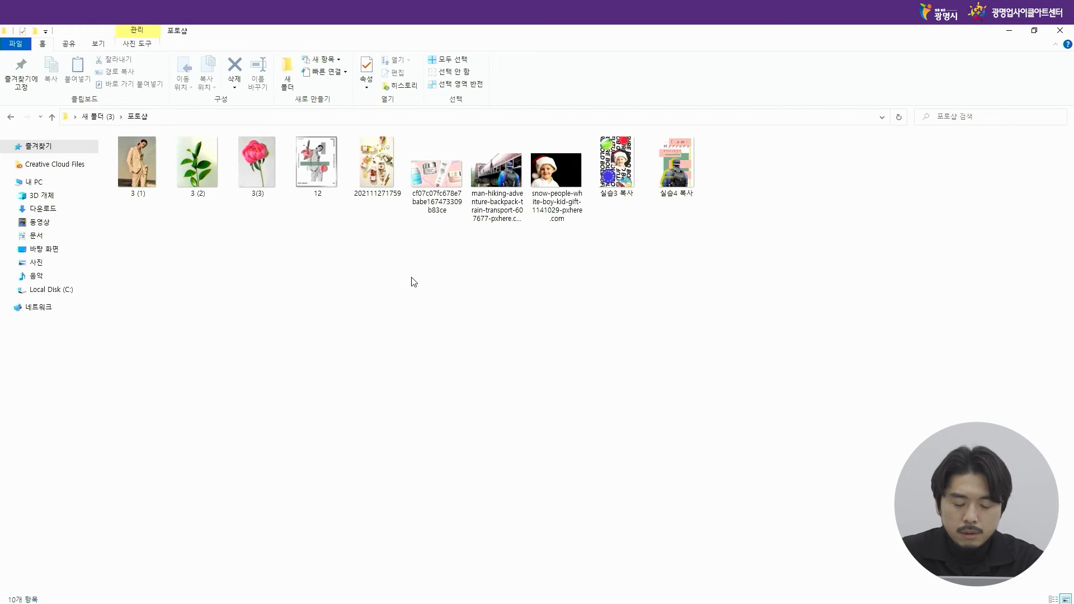
pyautogui.doubleClick(558, 179)
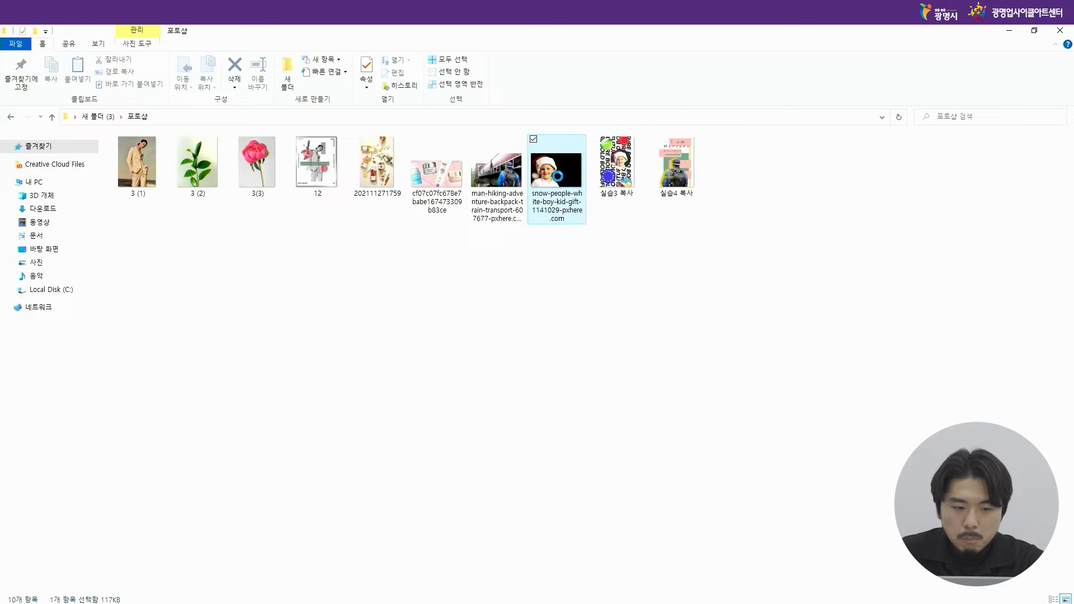
pyautogui.click(509, 193)
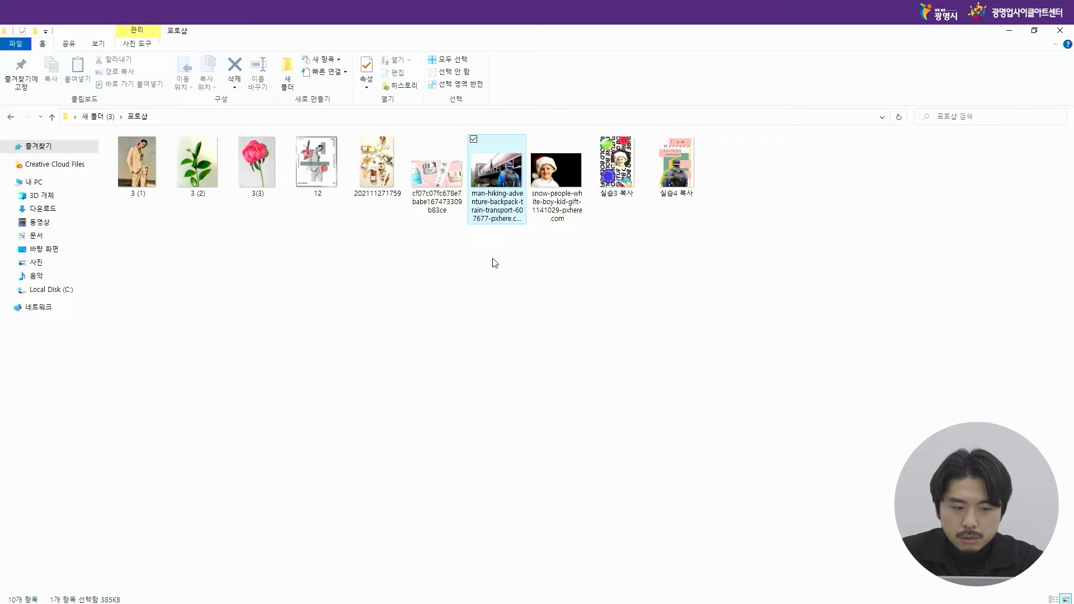
pyautogui.moveTo(495, 189); pyautogui.dragTo(425, 603)
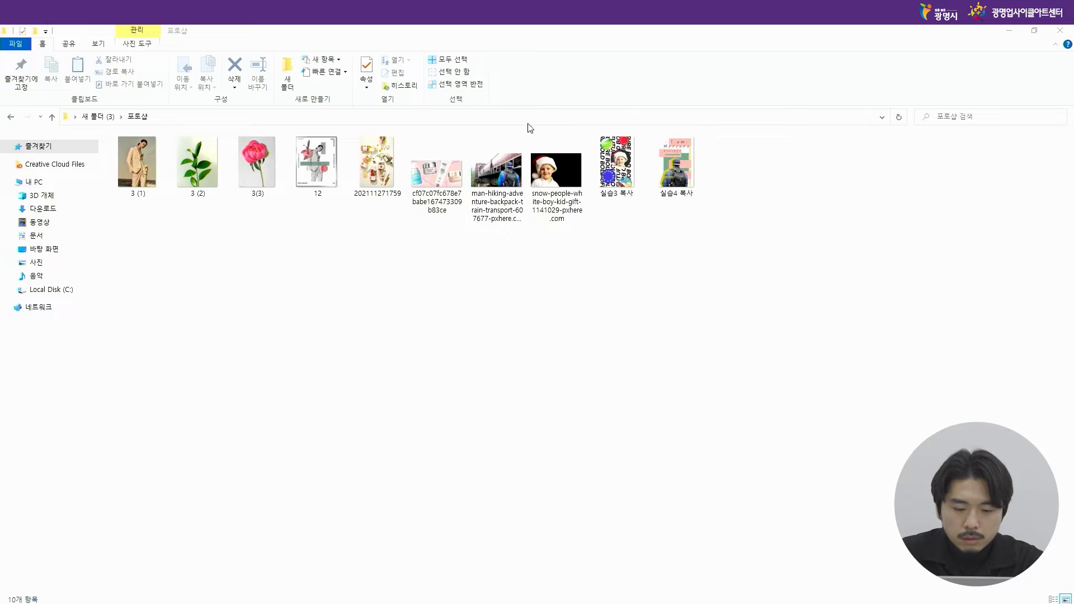
pyautogui.moveTo(474, 205); pyautogui.dragTo(474, 229)
pyautogui.moveTo(552, 170); pyautogui.dragTo(463, 174)
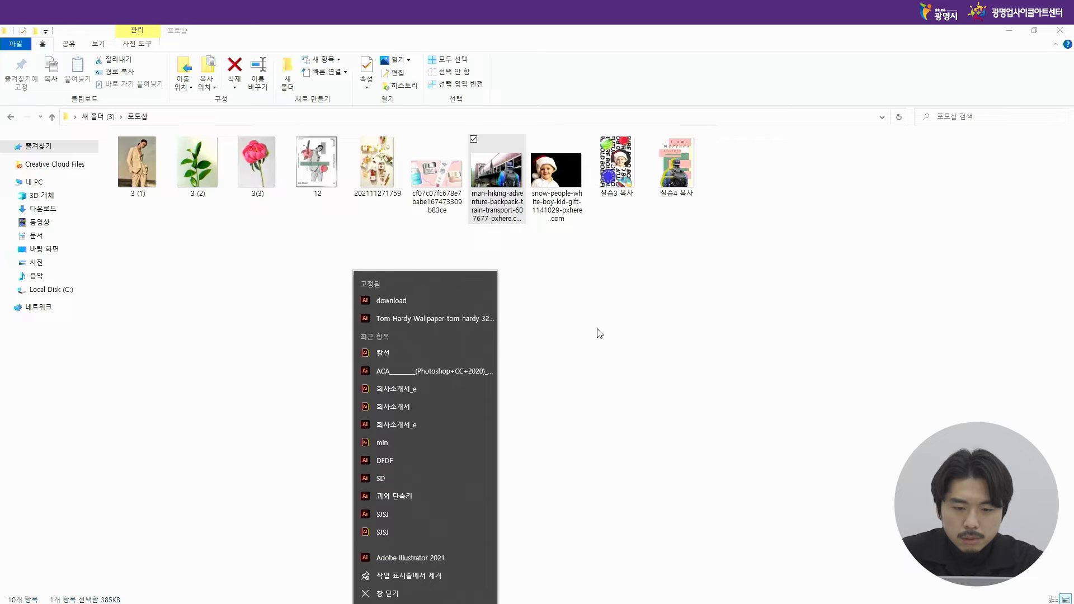
pyautogui.click(600, 334)
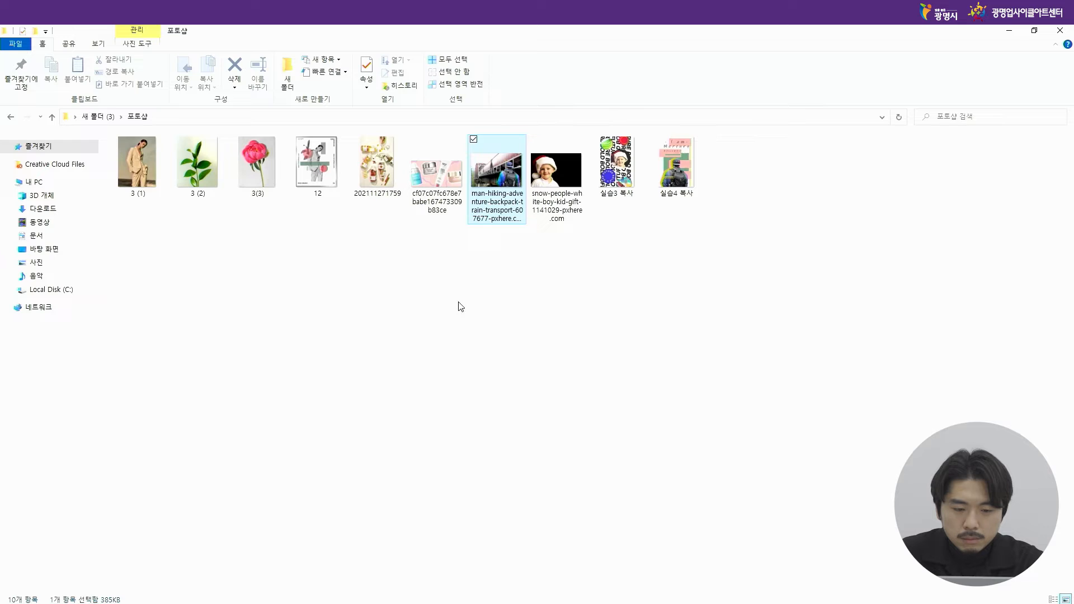
pyautogui.moveTo(449, 418); pyautogui.dragTo(440, 527)
pyautogui.moveTo(497, 185); pyautogui.dragTo(429, 380)
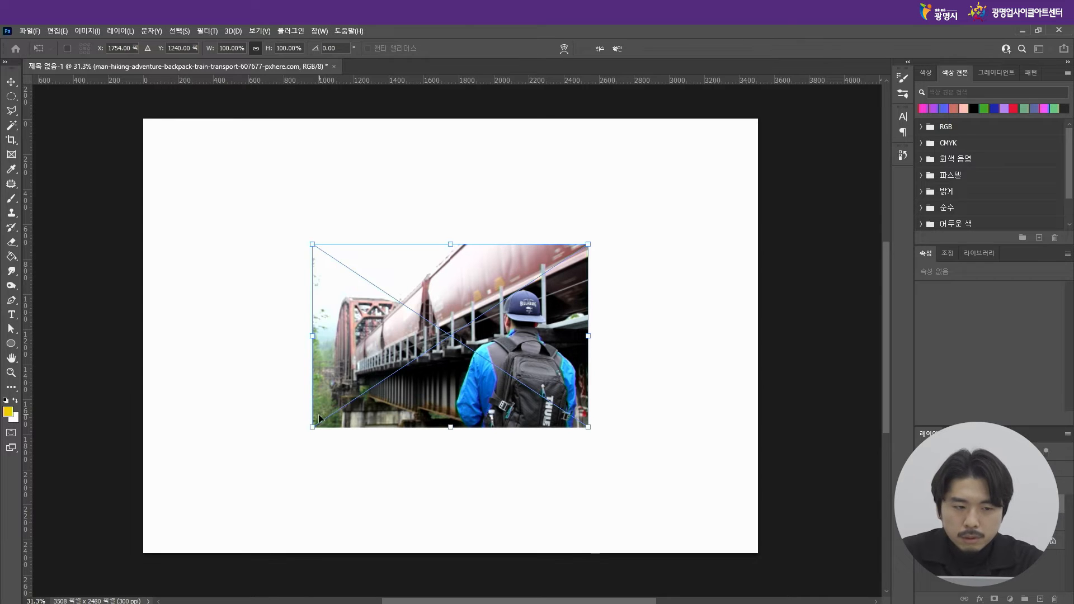
# Step: Scale the placed photo proportionally to about 184.6% so it fills most of the canvas, and commit the placement
pyautogui.moveTo(588, 243); pyautogui.dragTo(700, 170)
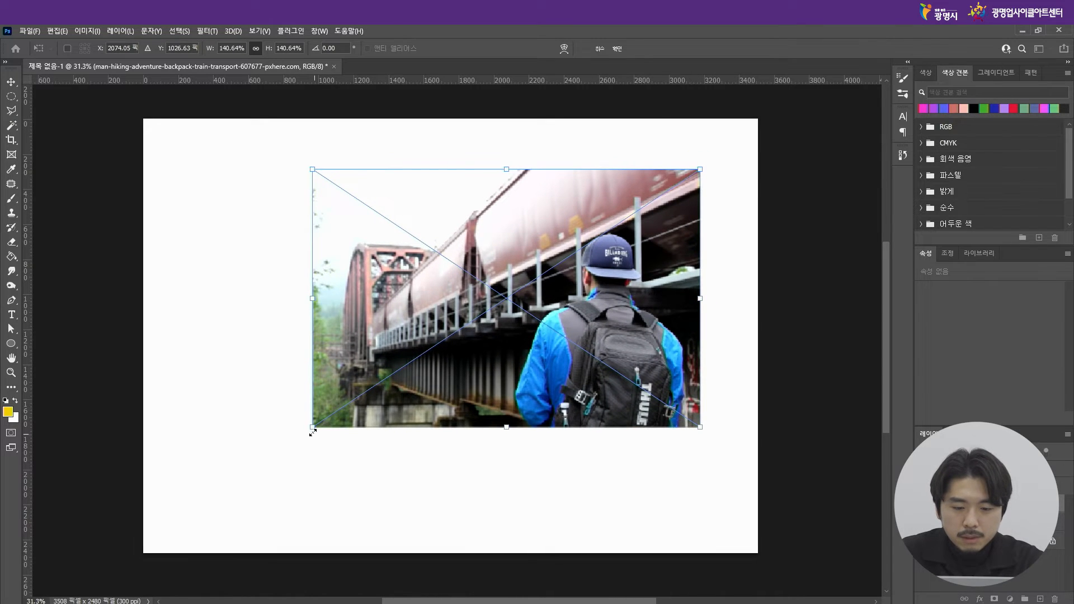
pyautogui.moveTo(311, 428); pyautogui.dragTo(192, 512)
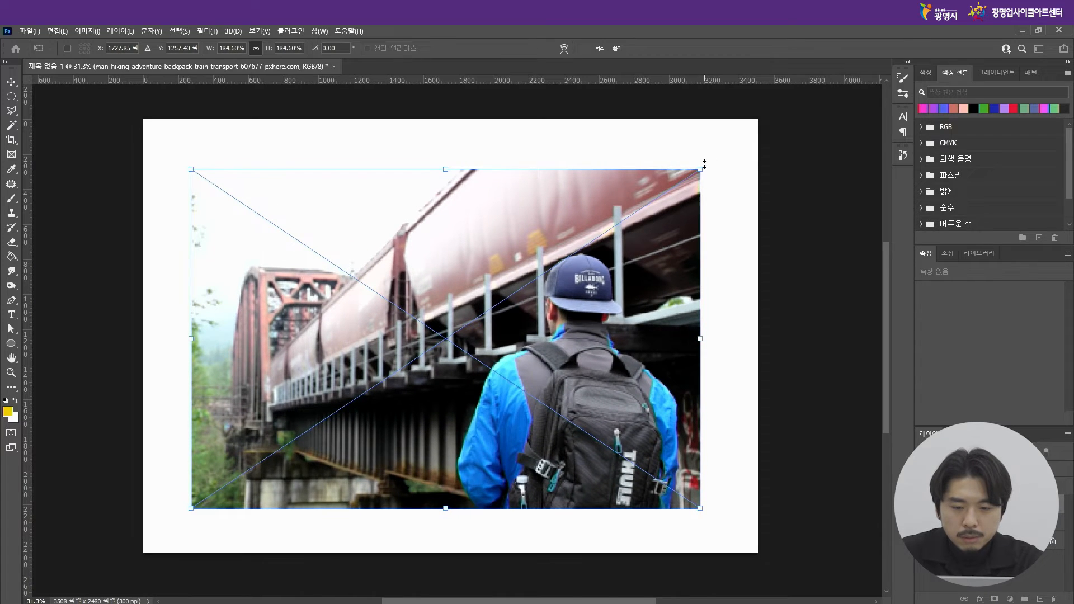
pyautogui.moveTo(710, 160); pyautogui.dragTo(665, 218)
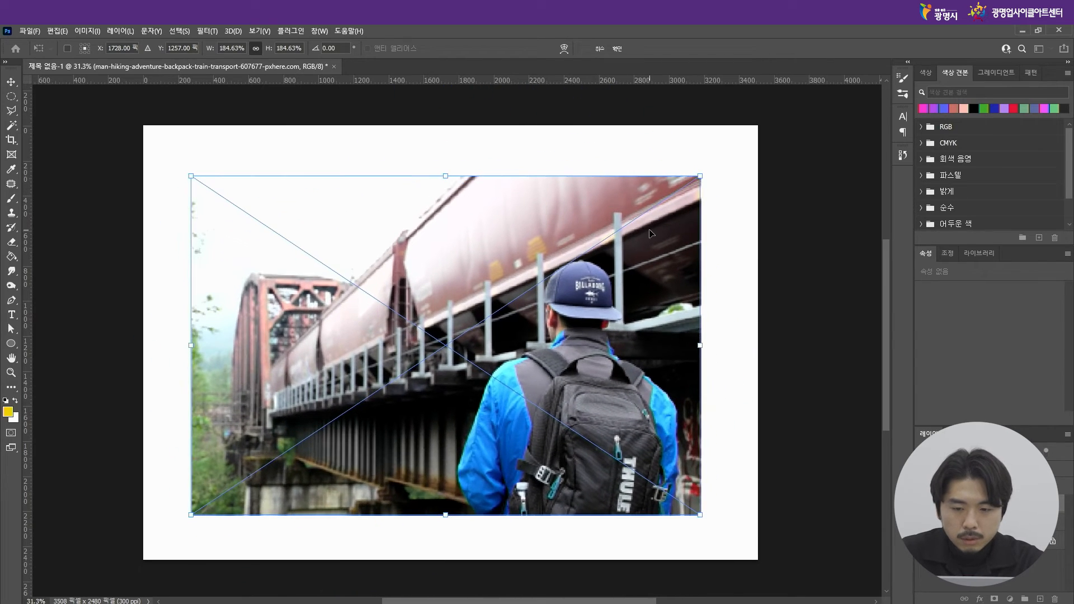
pyautogui.press('Return')
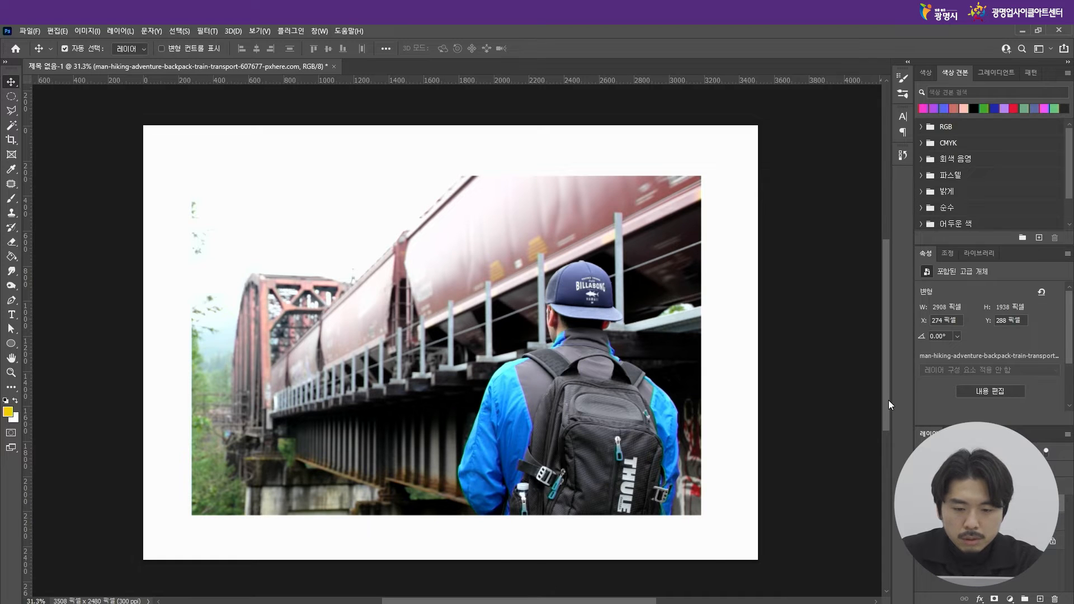
# Step: Rasterize the placed train photo's smart object layer
pyautogui.scroll(1, 888, 398)
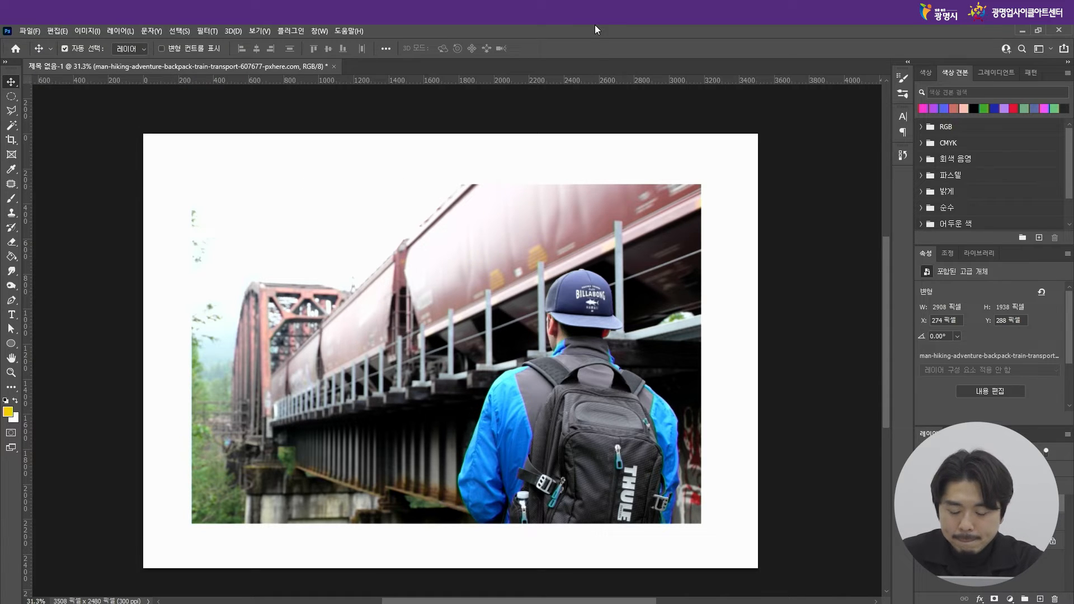
pyautogui.moveTo(888, 296); pyautogui.dragTo(885, 296)
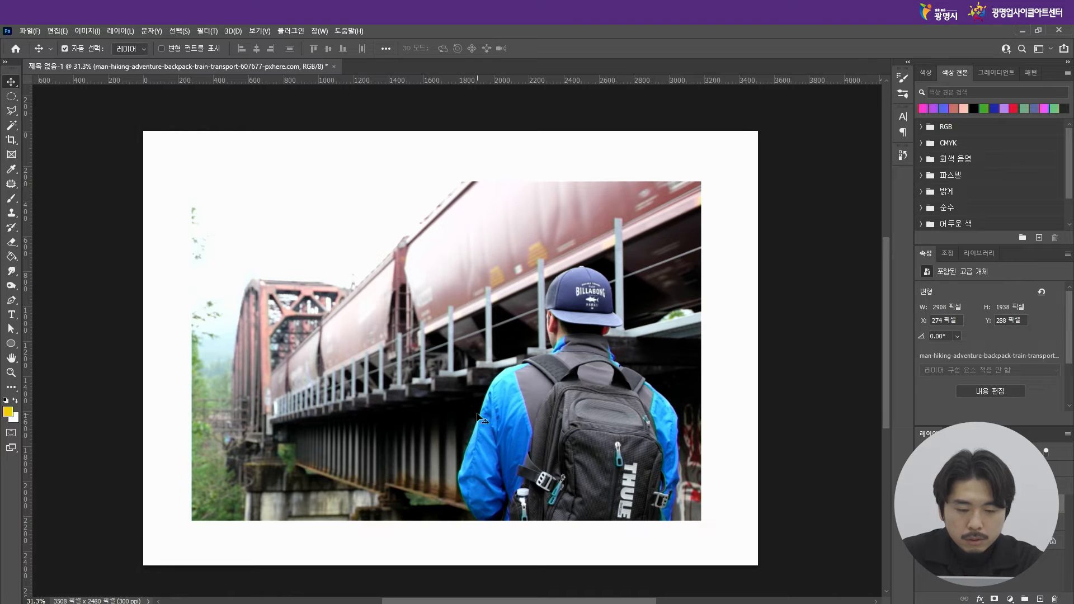
pyautogui.scroll(1, 450, 403)
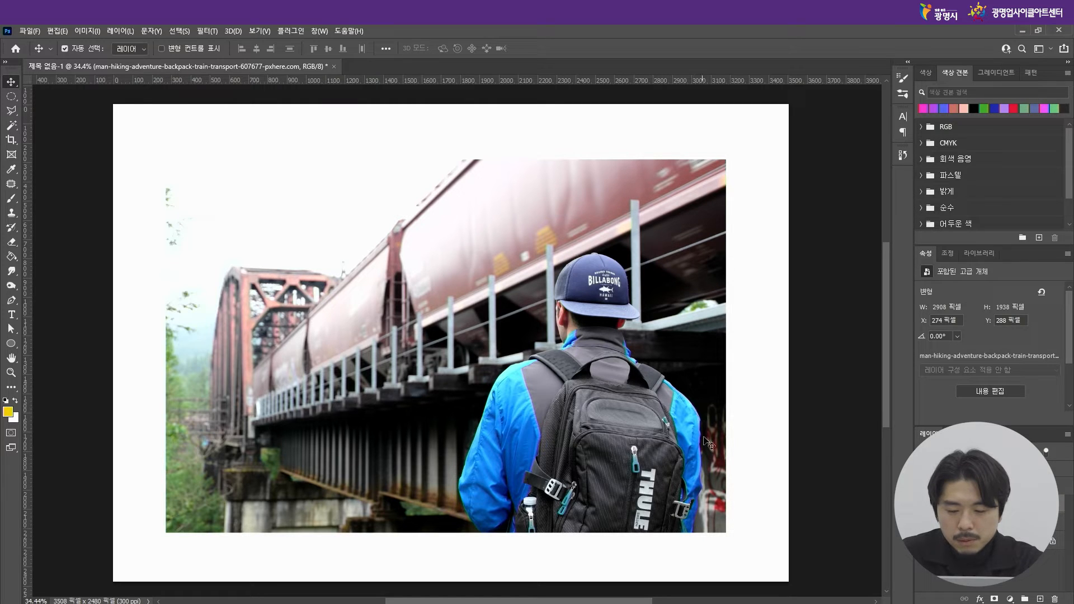
pyautogui.rightClick(967, 503)
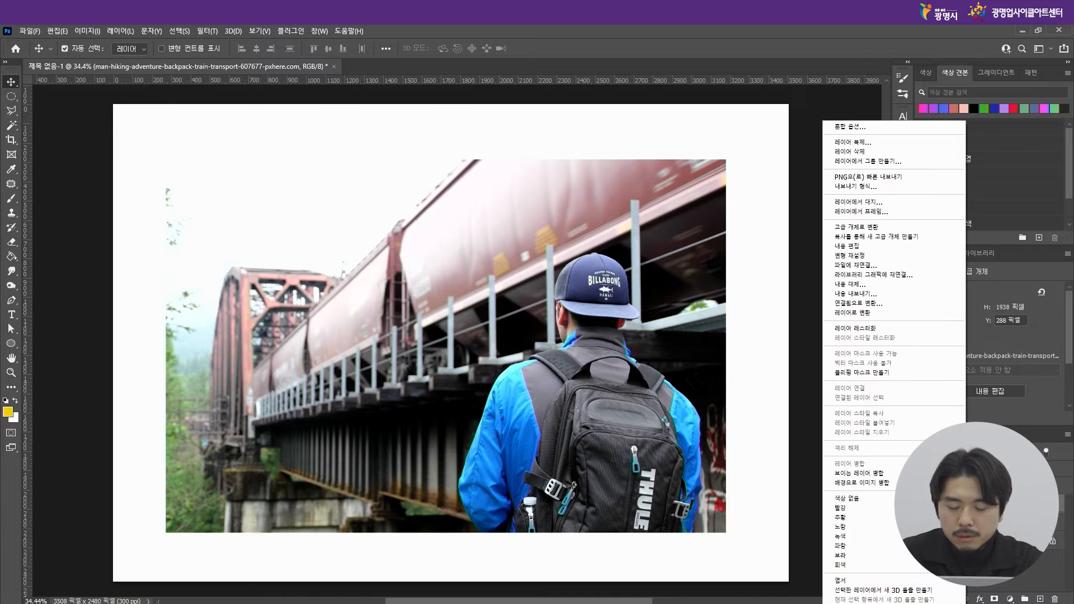
pyautogui.click(883, 330)
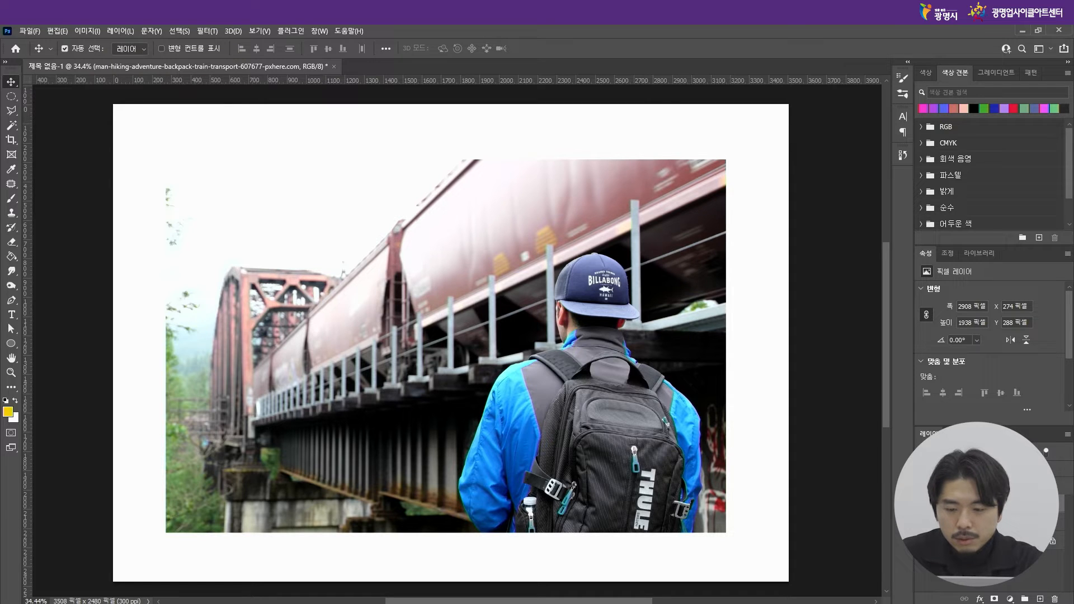
# Step: Apply a Levels adjustment to the photo with input shadows 18, midtones 1.84 and highlights 255
pyautogui.click(110, 28)
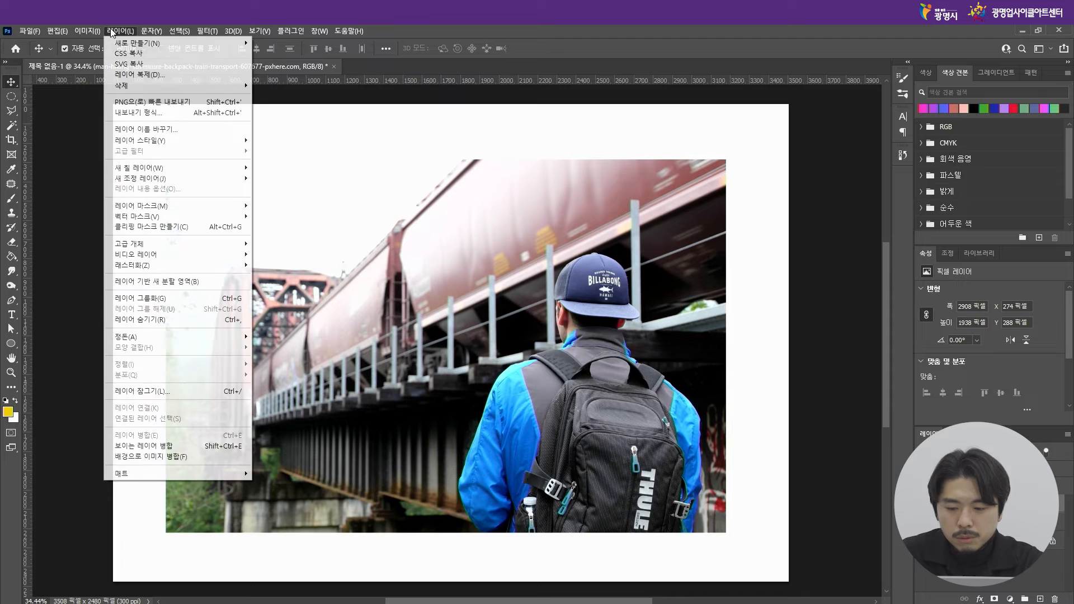
pyautogui.moveTo(103, 62)
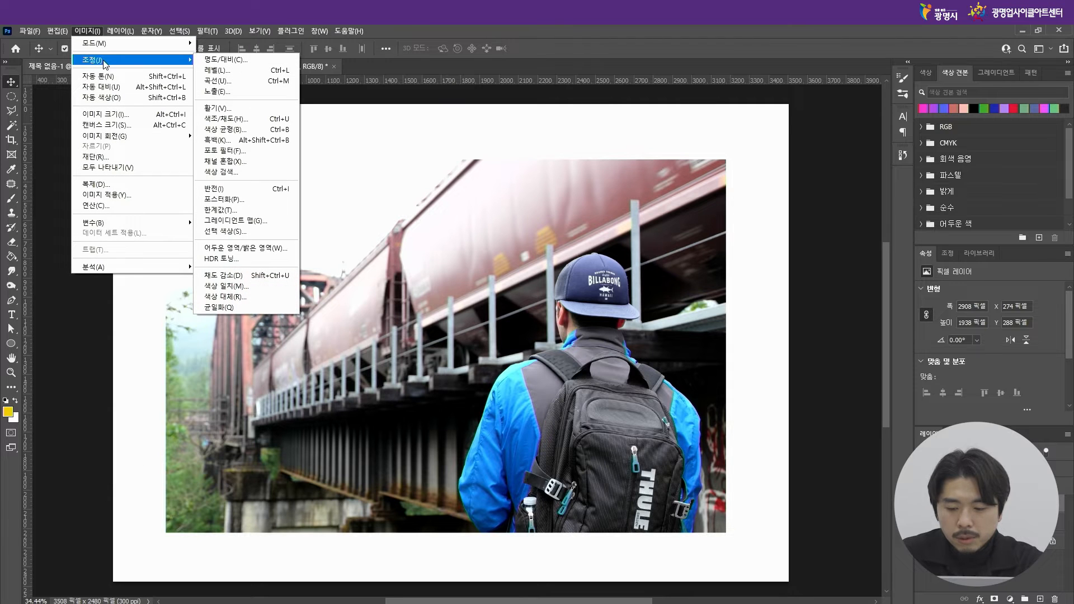
pyautogui.click(236, 73)
pyautogui.moveTo(525, 141); pyautogui.dragTo(839, 91)
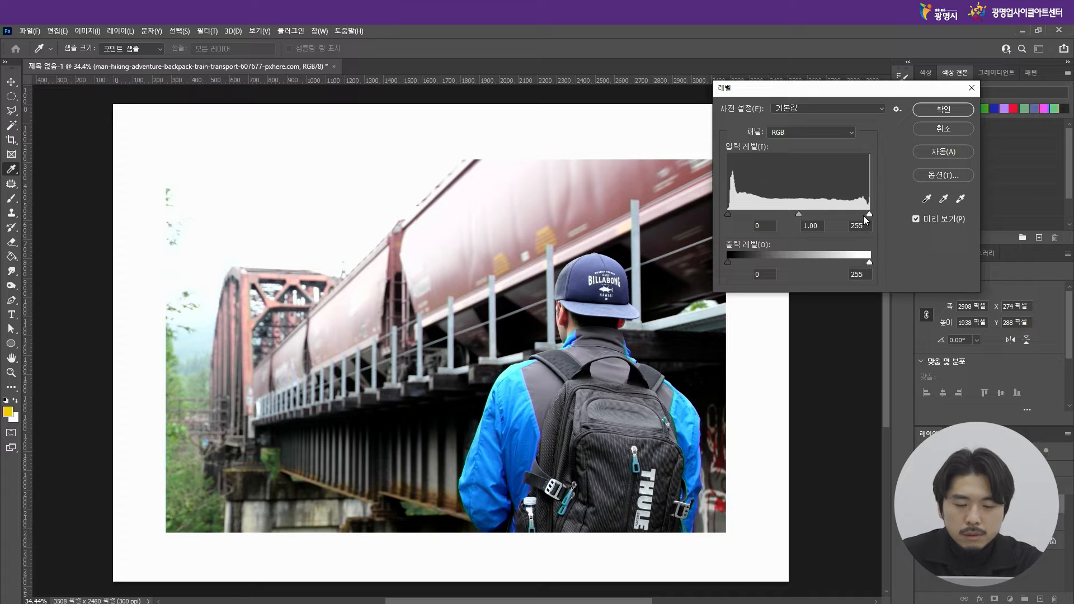
pyautogui.moveTo(800, 213); pyautogui.dragTo(764, 216)
pyautogui.moveTo(868, 215)
pyautogui.mouseDown()
pyautogui.moveTo(853, 215)
pyautogui.moveTo(869, 215)
pyautogui.mouseUp()
pyautogui.moveTo(731, 216); pyautogui.dragTo(778, 215)
pyautogui.press('Tab')
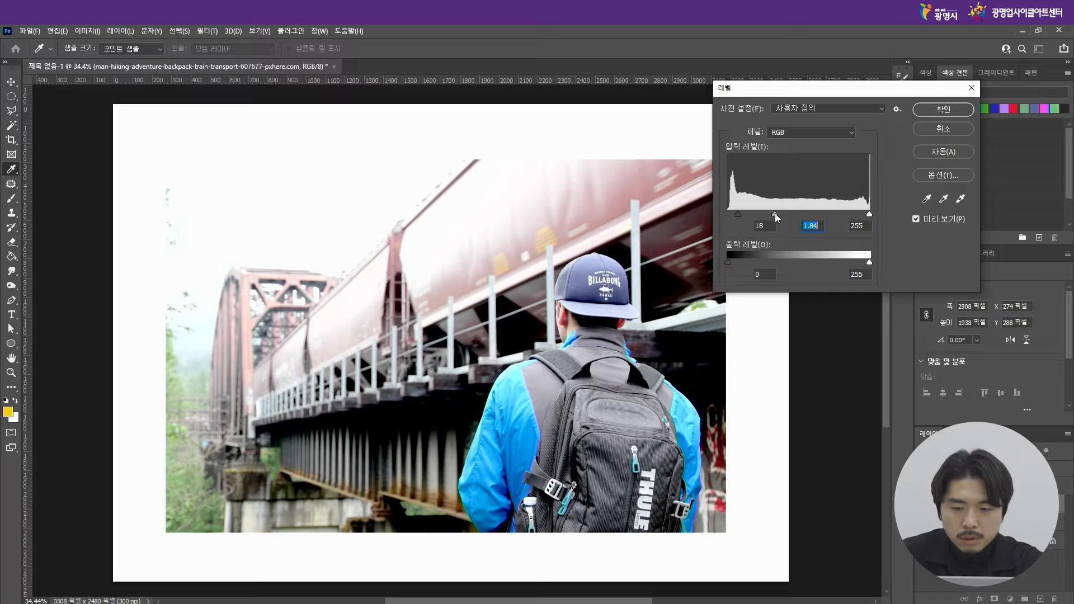
pyautogui.click(943, 110)
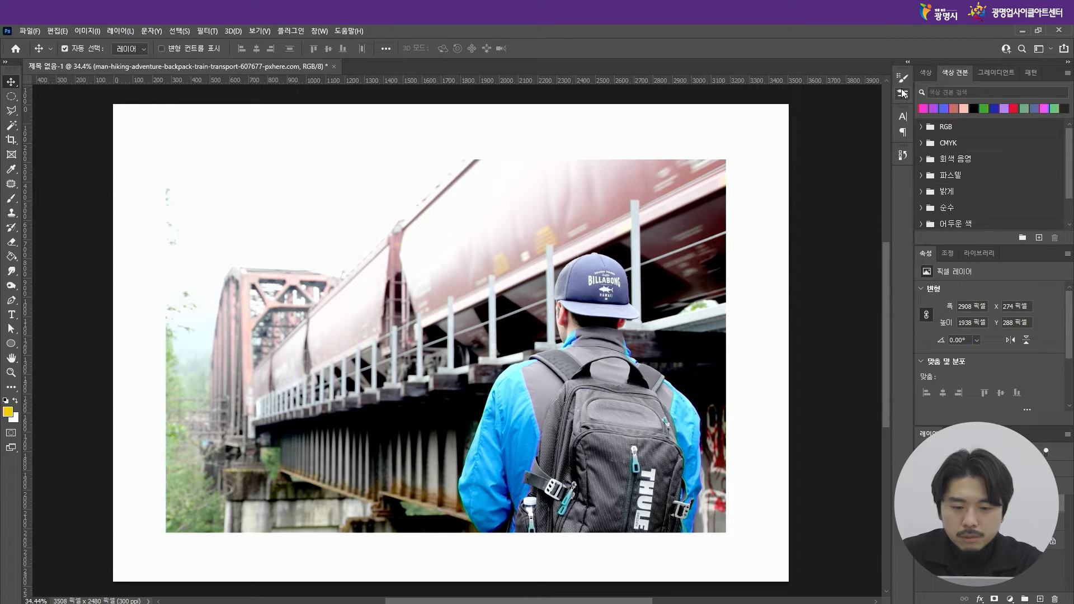
# Step: Compare the photo with and without Levels through the history states, and revert to the rasterized layer state
pyautogui.click(902, 155)
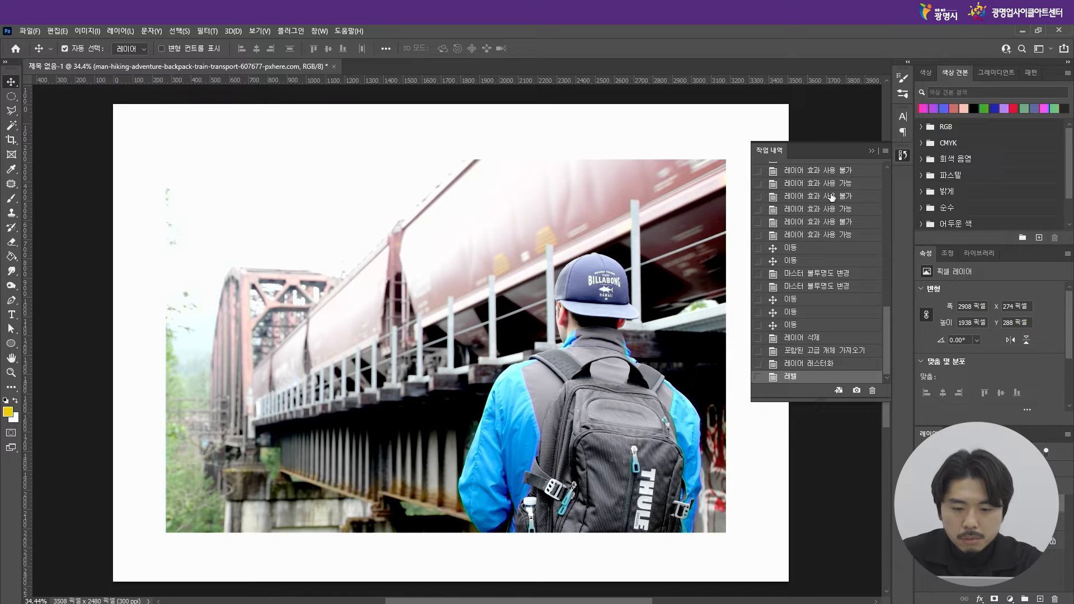
pyautogui.click(827, 365)
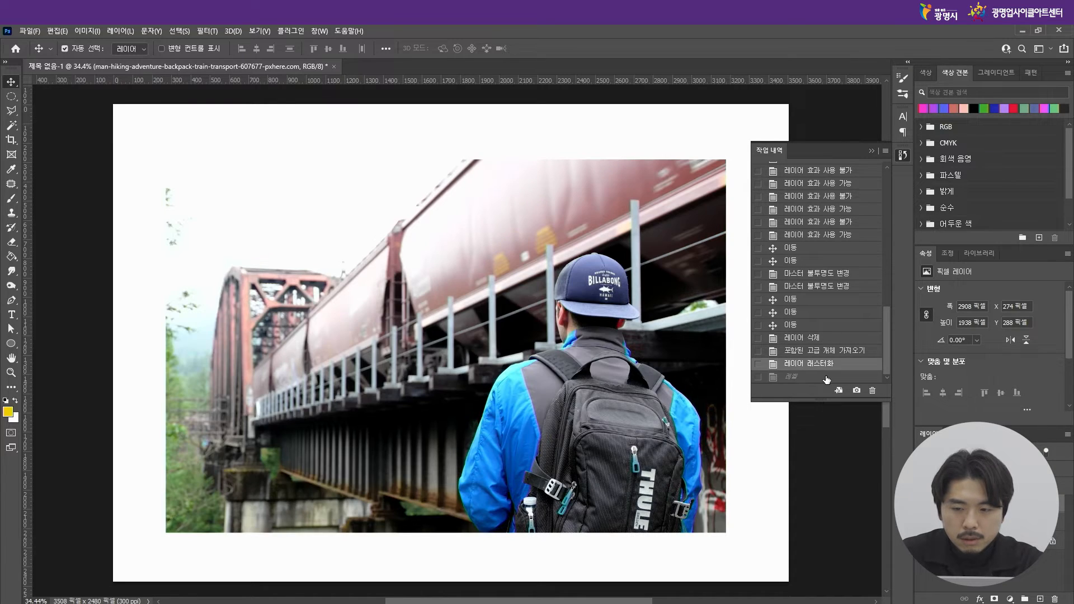
pyautogui.click(827, 376)
pyautogui.click(826, 367)
pyautogui.click(827, 376)
pyautogui.click(826, 367)
pyautogui.click(829, 377)
pyautogui.click(830, 368)
pyautogui.click(831, 376)
pyautogui.click(830, 365)
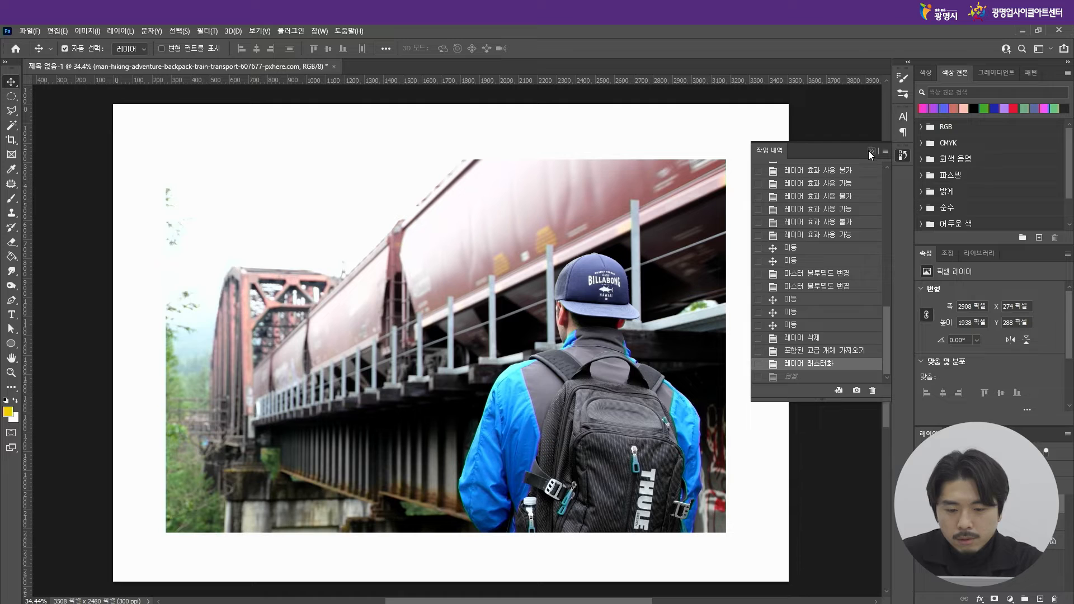
pyautogui.click(870, 151)
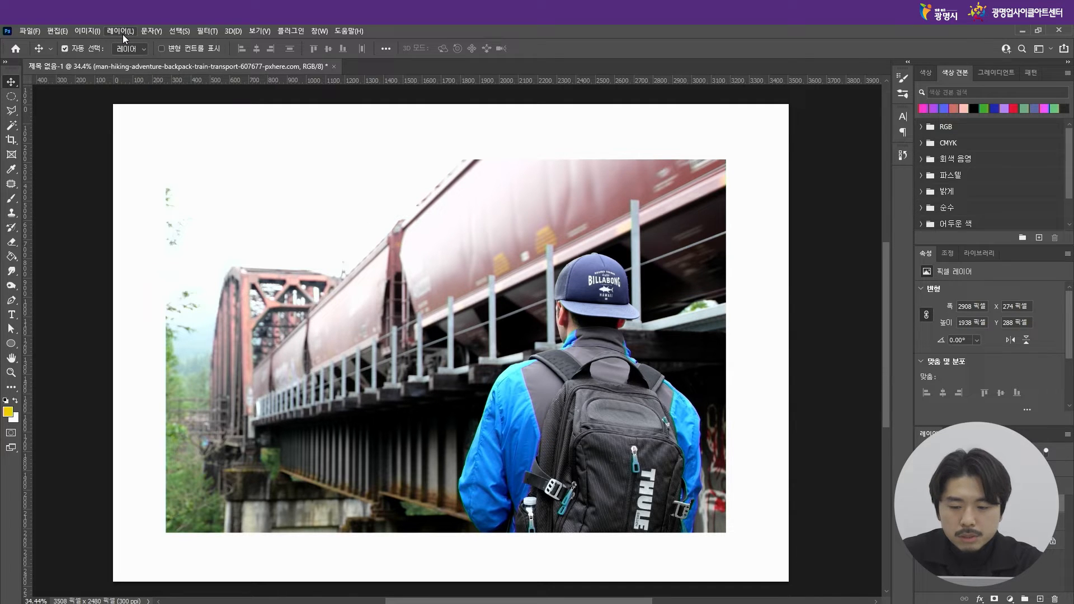
# Step: Start a Hue/Saturation adjustment on the photo, try a hue shift of -2, and set hue back to 0
pyautogui.click(91, 32)
pyautogui.moveTo(121, 66)
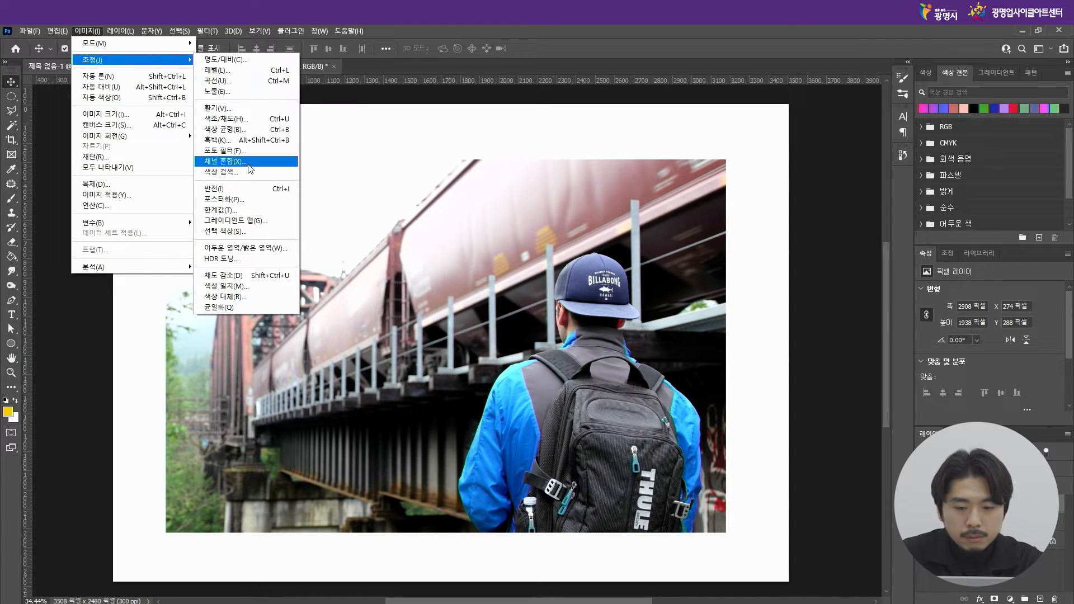
pyautogui.click(242, 119)
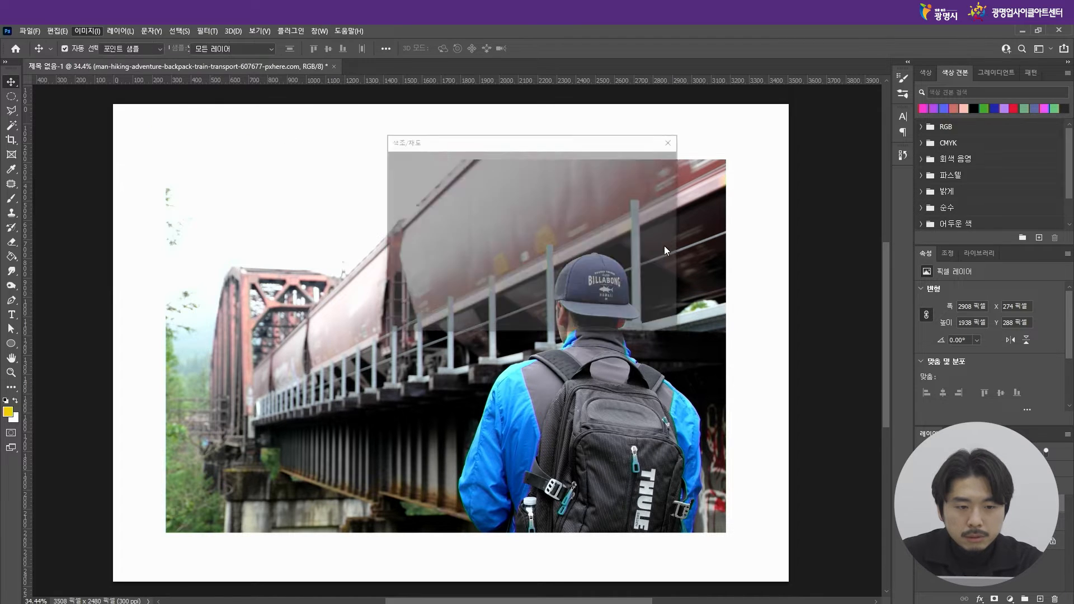
pyautogui.moveTo(576, 147); pyautogui.dragTo(373, 138)
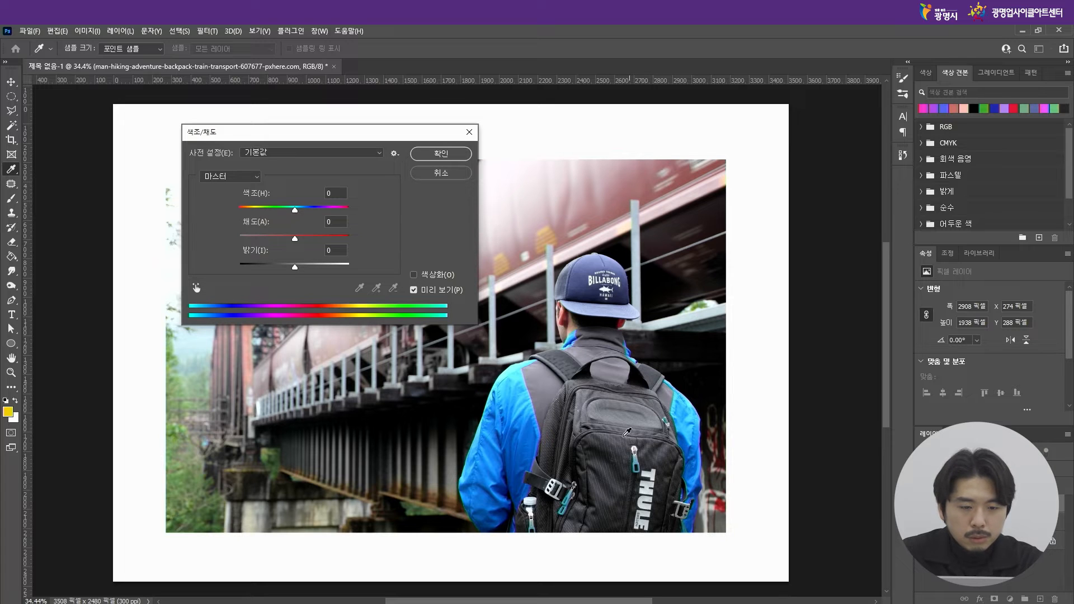
pyautogui.moveTo(294, 209)
pyautogui.mouseDown()
pyautogui.moveTo(271, 210)
pyautogui.moveTo(318, 210)
pyautogui.moveTo(279, 211)
pyautogui.moveTo(294, 211)
pyautogui.mouseUp()
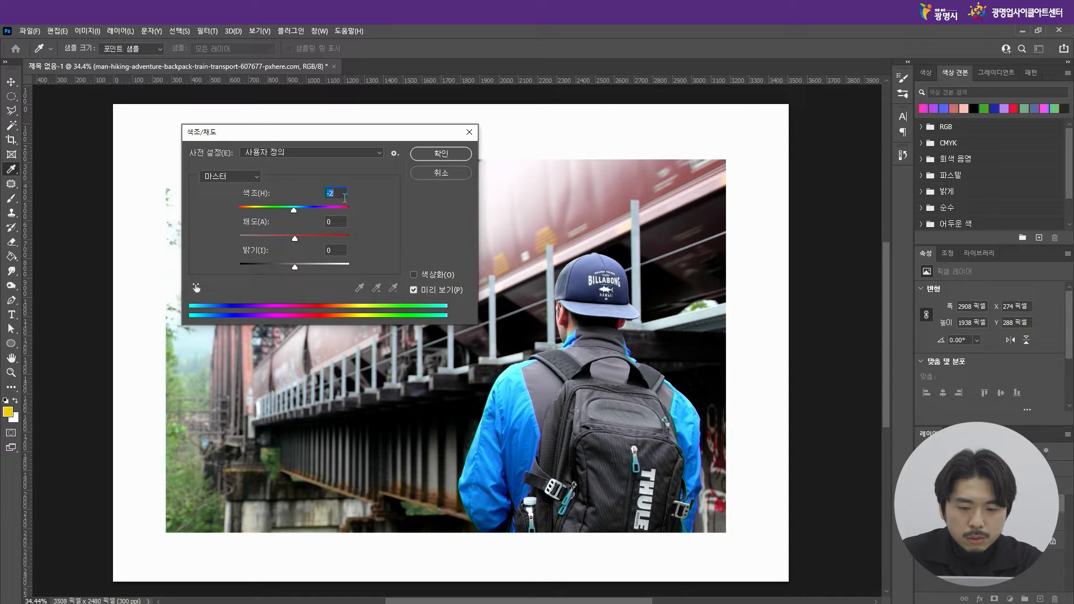
pyautogui.write('0')
pyautogui.moveTo(392, 139); pyautogui.dragTo(383, 136)
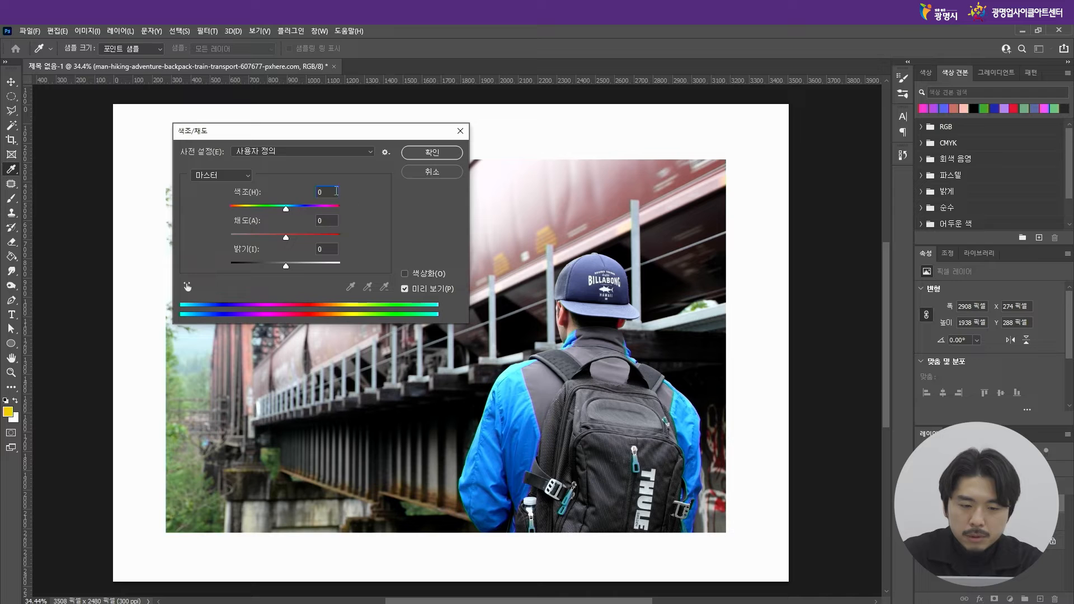
# Step: Try saturation values of -100 and -61 on the photo, and set saturation back to 0
pyautogui.click(284, 236)
pyautogui.moveTo(300, 235); pyautogui.dragTo(222, 240)
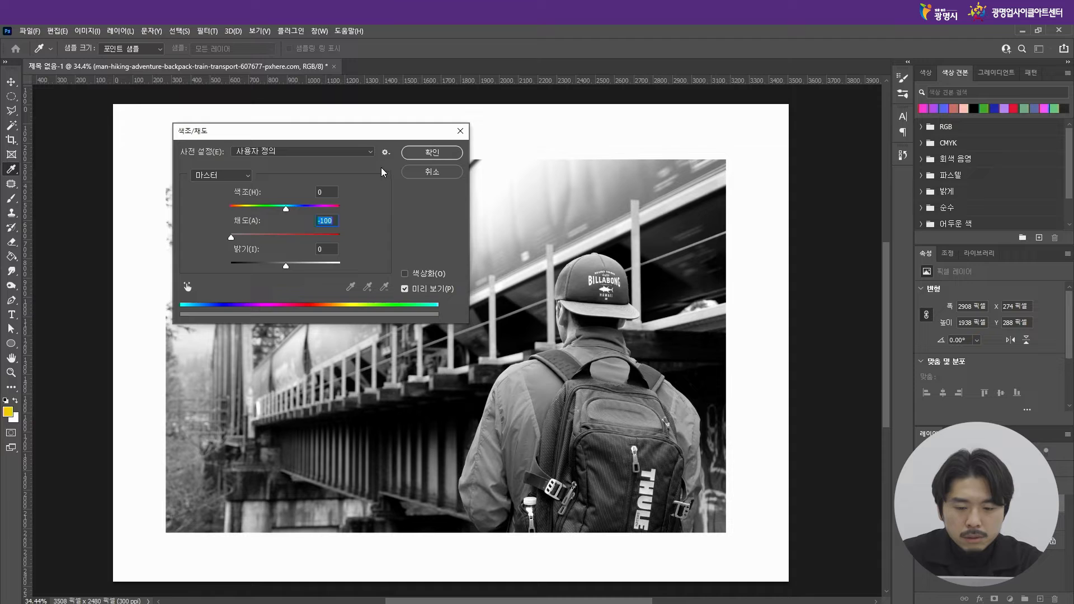
pyautogui.moveTo(367, 139); pyautogui.dragTo(366, 133)
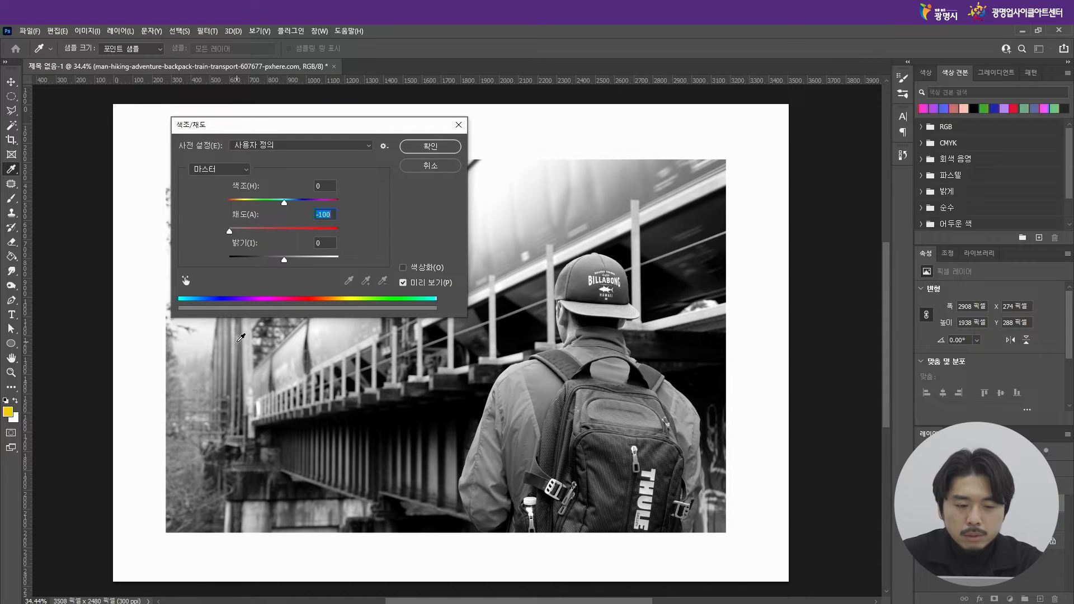
pyautogui.moveTo(229, 230); pyautogui.dragTo(251, 231)
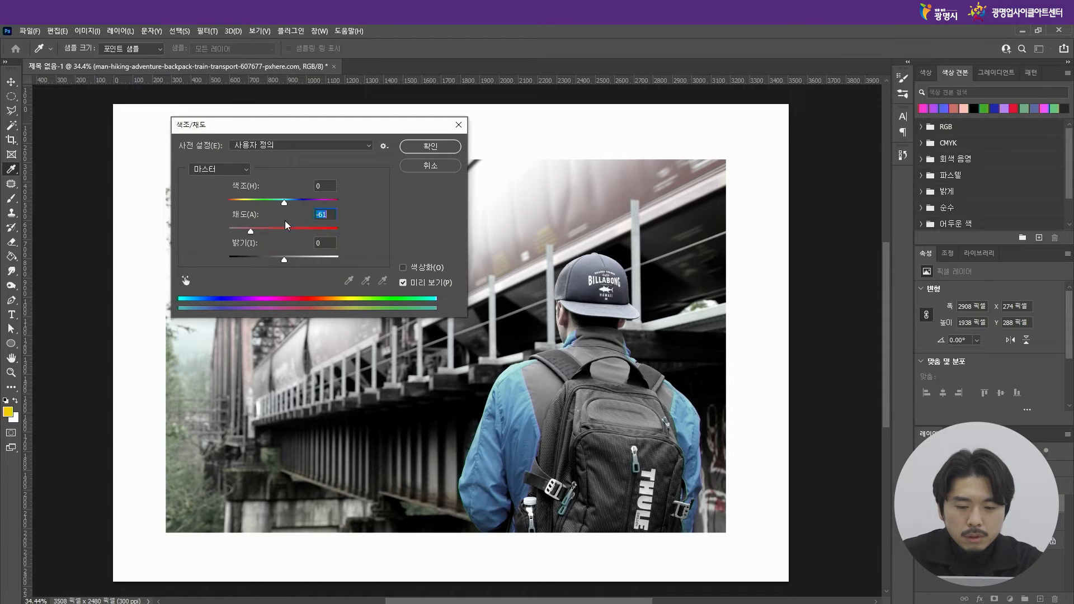
pyautogui.write('0')
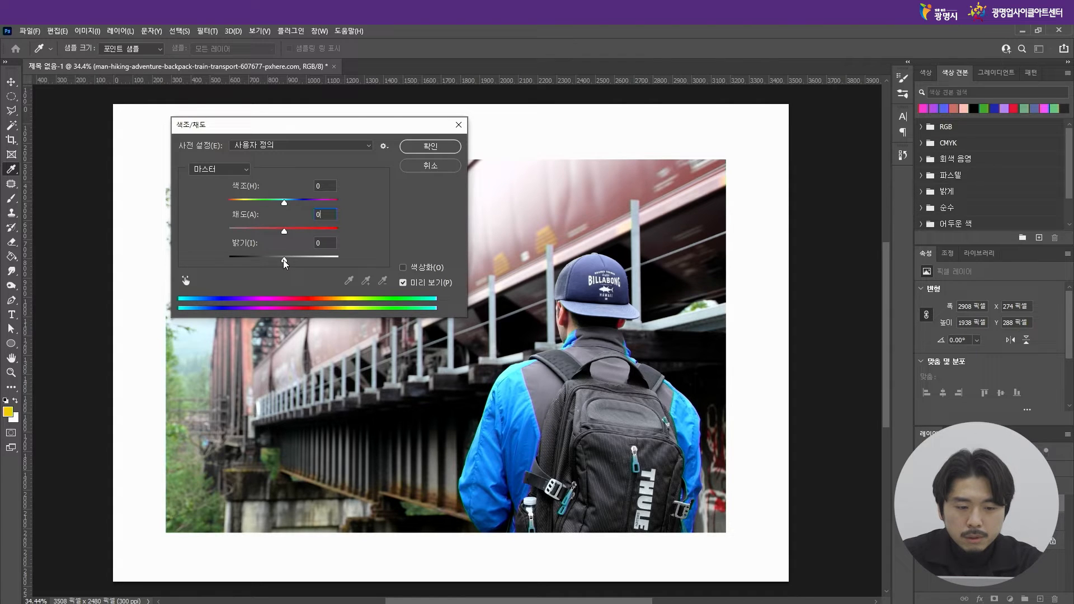
# Step: Try a lightness of -5, set lightness back to 0, and confirm the Hue/Saturation adjustment
pyautogui.moveTo(284, 260)
pyautogui.mouseDown()
pyautogui.moveTo(257, 261)
pyautogui.moveTo(295, 261)
pyautogui.moveTo(247, 264)
pyautogui.moveTo(317, 261)
pyautogui.moveTo(245, 263)
pyautogui.moveTo(326, 261)
pyautogui.moveTo(281, 264)
pyautogui.mouseUp()
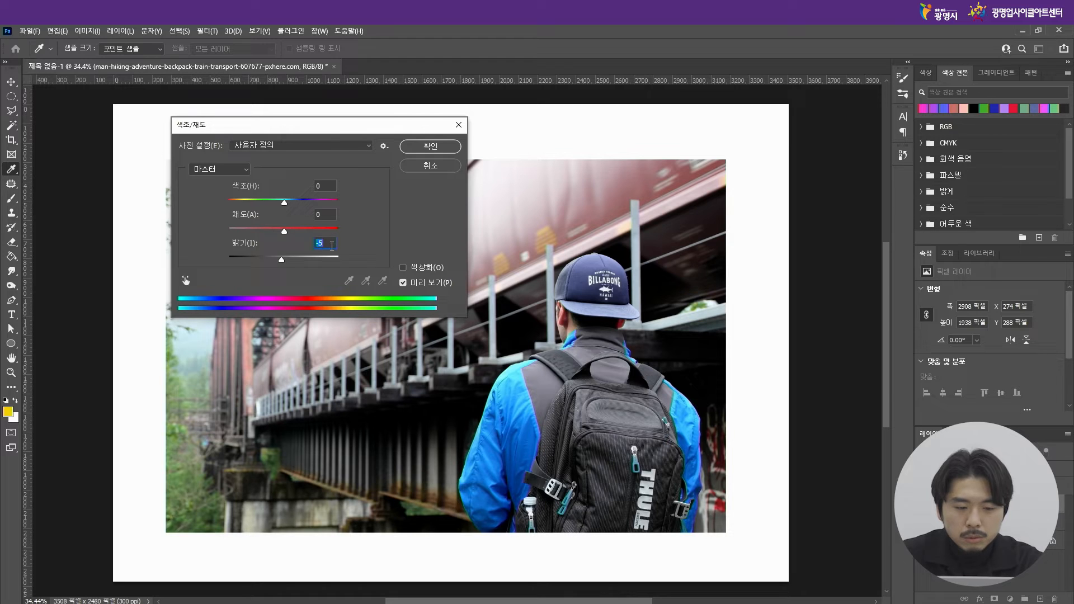
pyautogui.write('0')
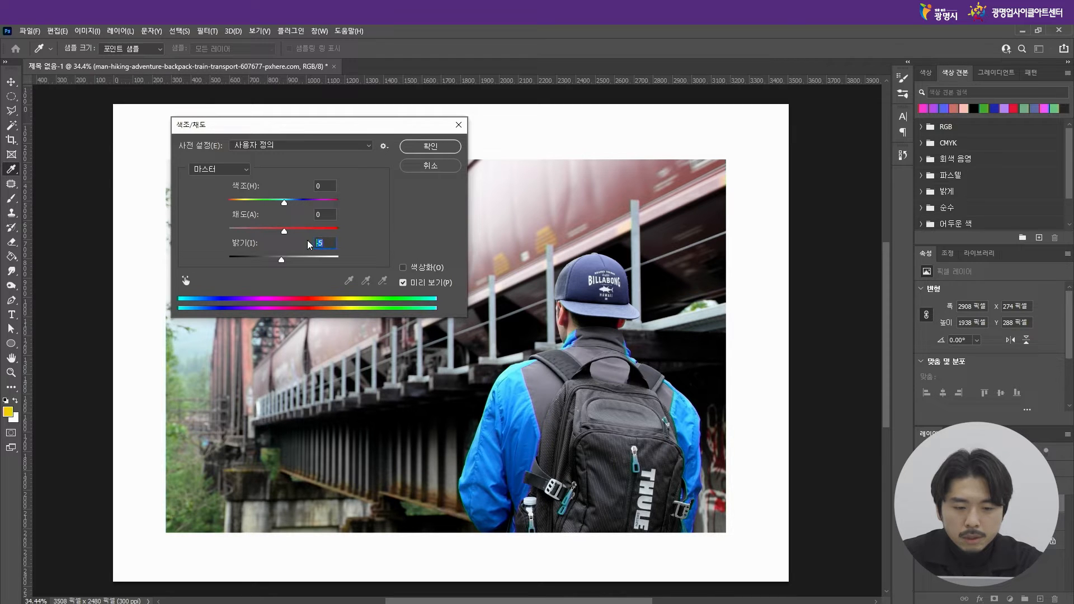
pyautogui.click(446, 147)
# Step: Apply a Color Balance adjustment to the photo's midtones with color levels -22, -14 and -14
pyautogui.click(81, 30)
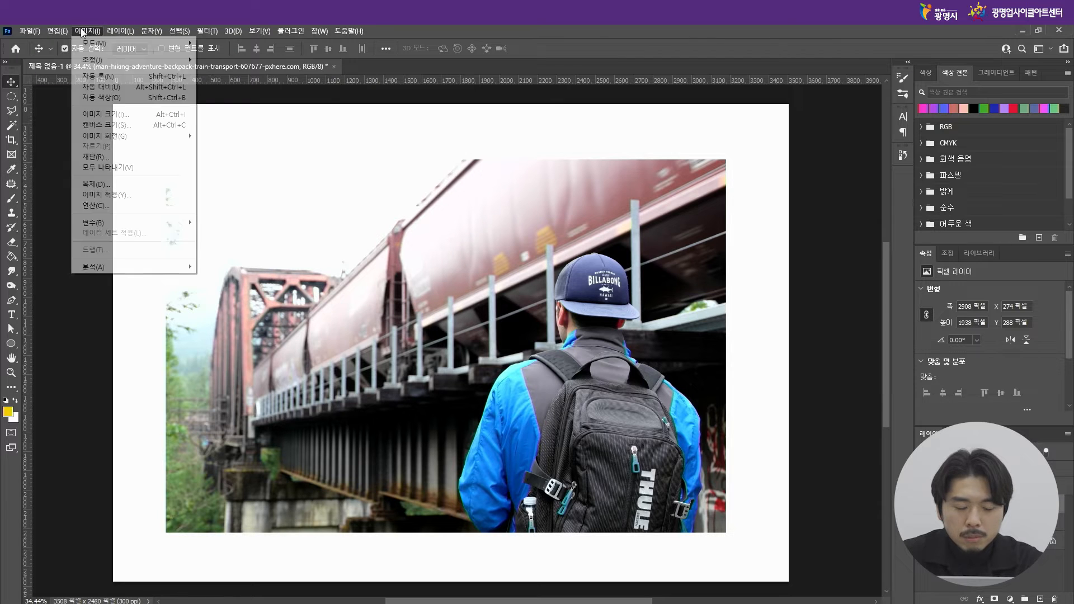
pyautogui.moveTo(172, 61)
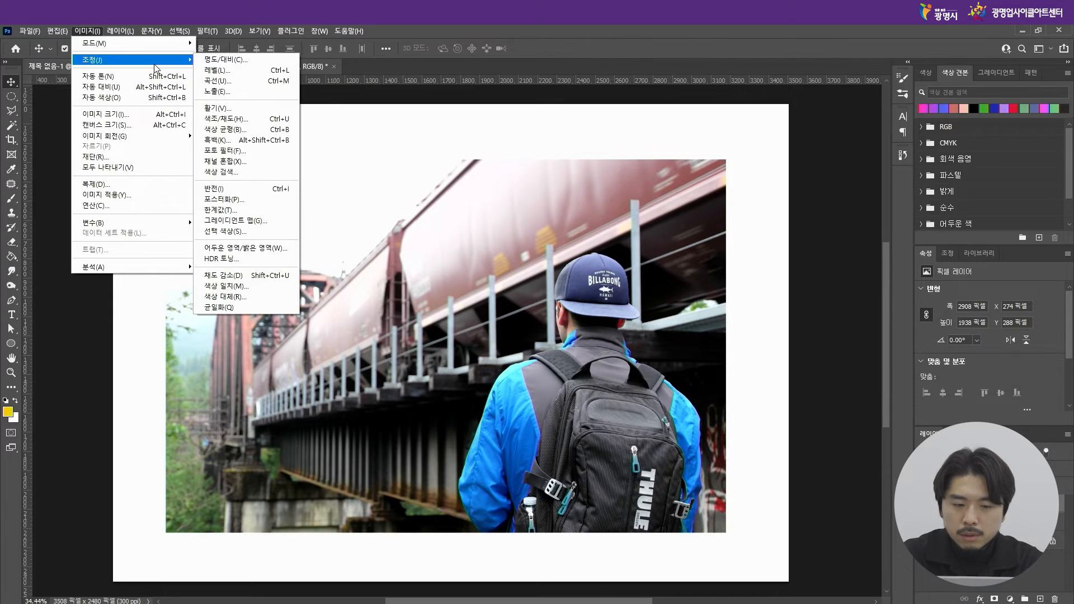
pyautogui.click(253, 132)
pyautogui.moveTo(480, 173)
pyautogui.mouseDown()
pyautogui.moveTo(333, 112)
pyautogui.moveTo(335, 129)
pyautogui.mouseUp()
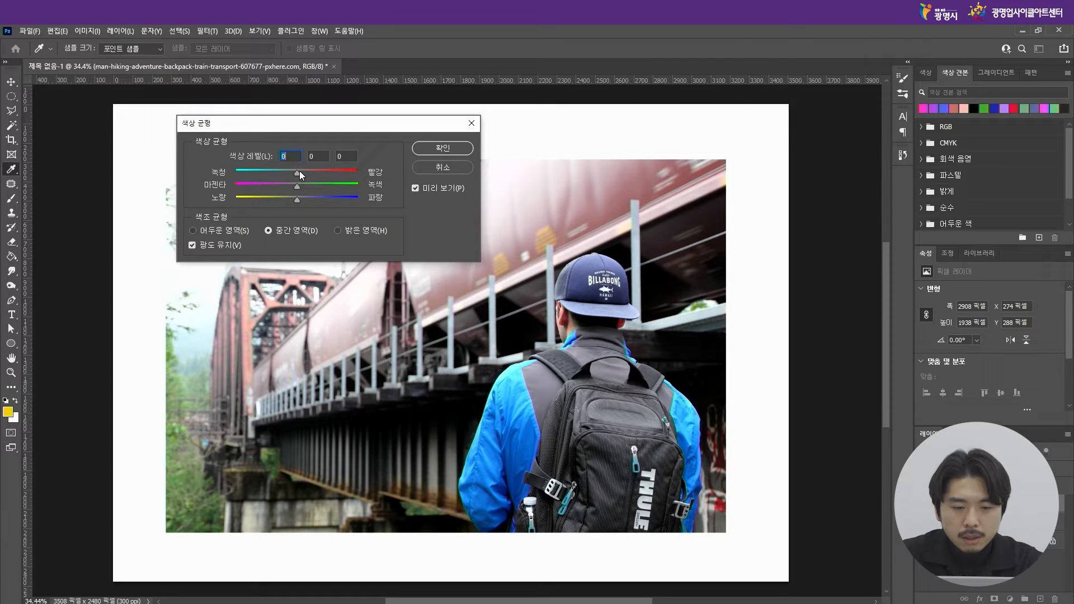
pyautogui.moveTo(286, 173); pyautogui.dragTo(283, 172)
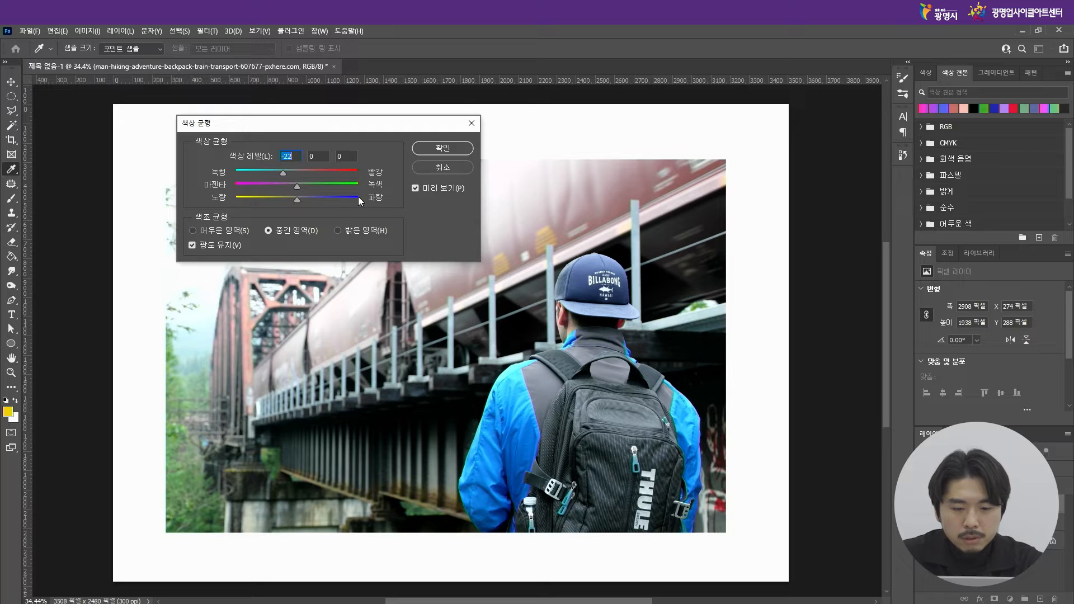
pyautogui.moveTo(297, 200); pyautogui.dragTo(287, 200)
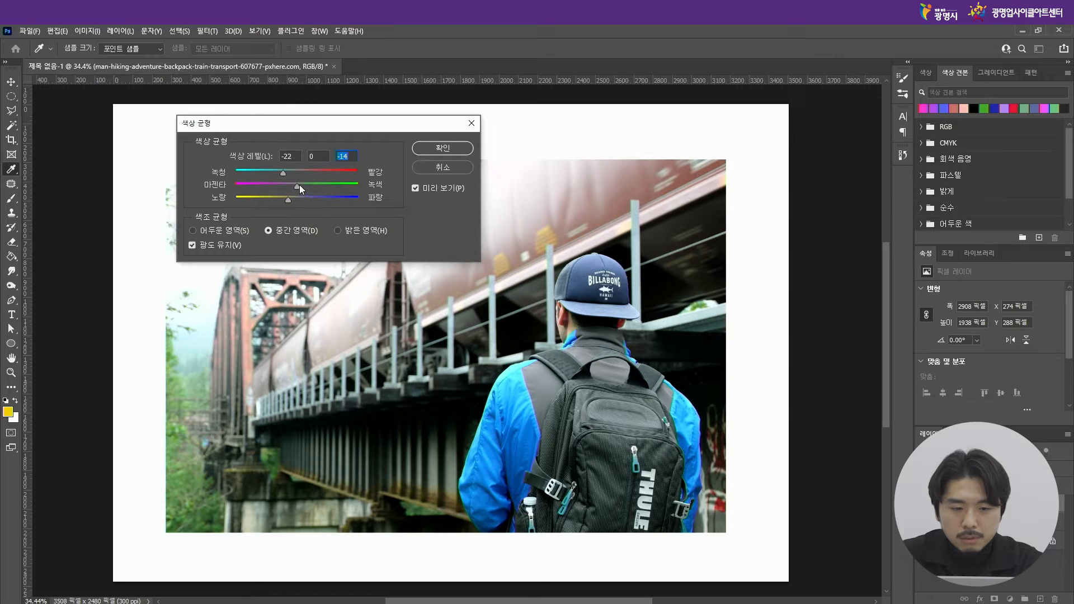
pyautogui.moveTo(293, 186); pyautogui.dragTo(288, 187)
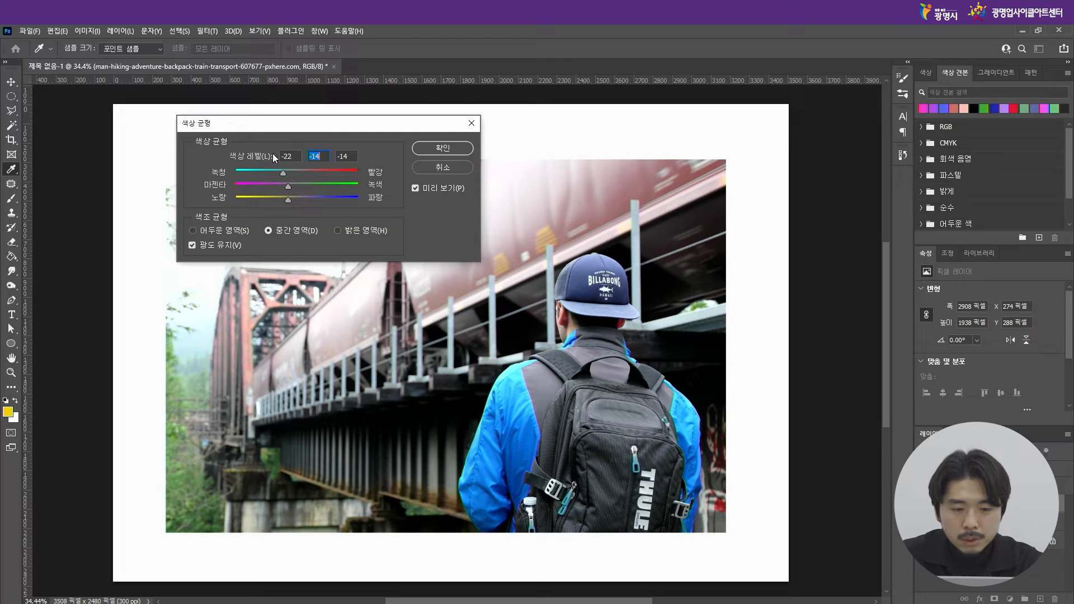
pyautogui.click(451, 149)
pyautogui.press('v')
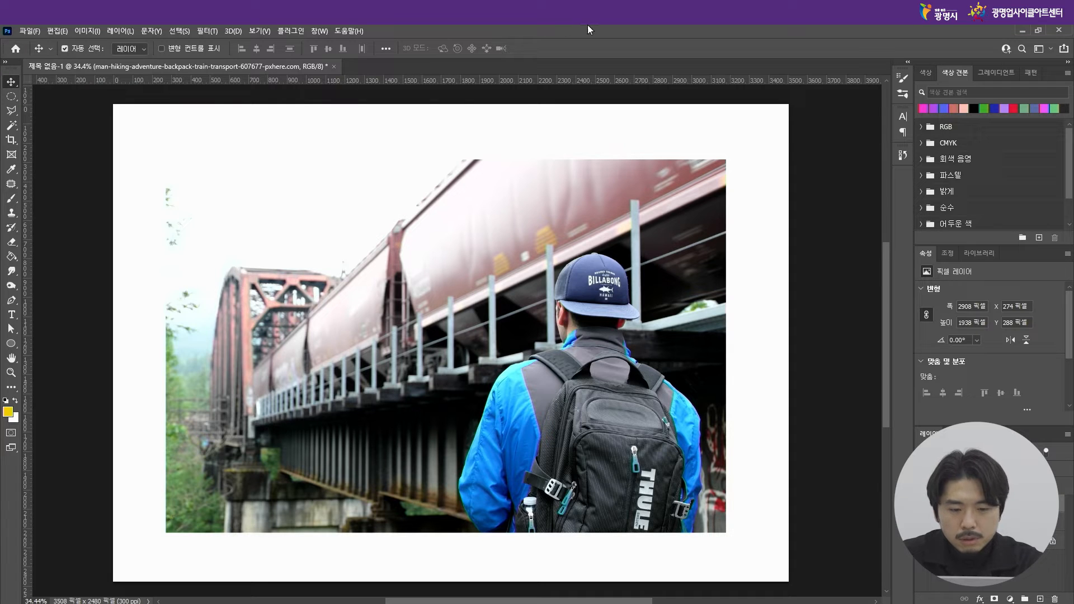
# Step: Select the man's blue cap with the Object Selection tool by framing it in a rectangular region
pyautogui.moveTo(887, 319); pyautogui.dragTo(887, 321)
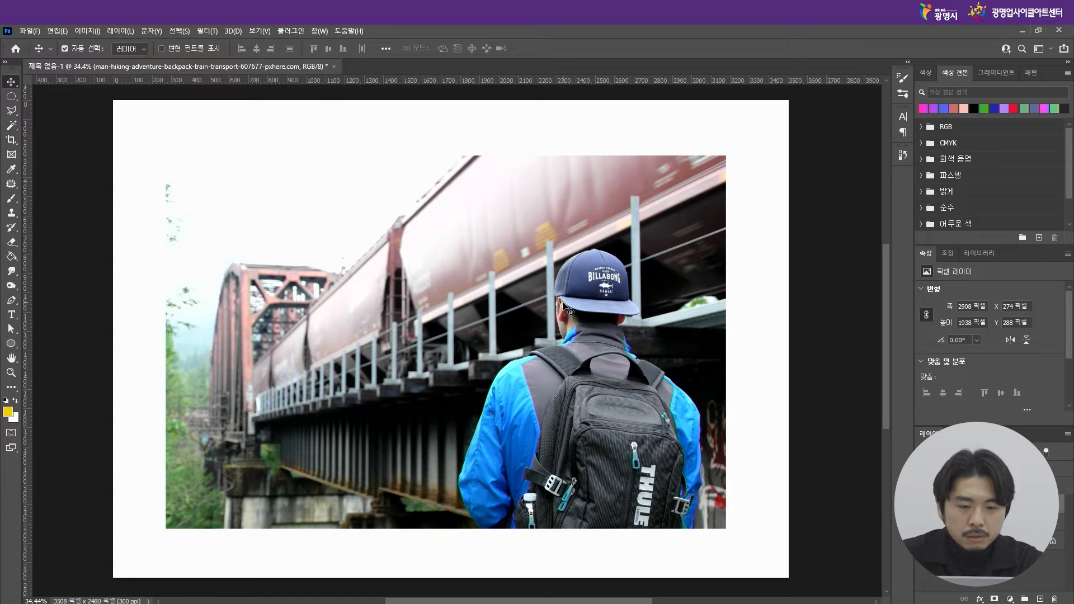
pyautogui.press('alt')
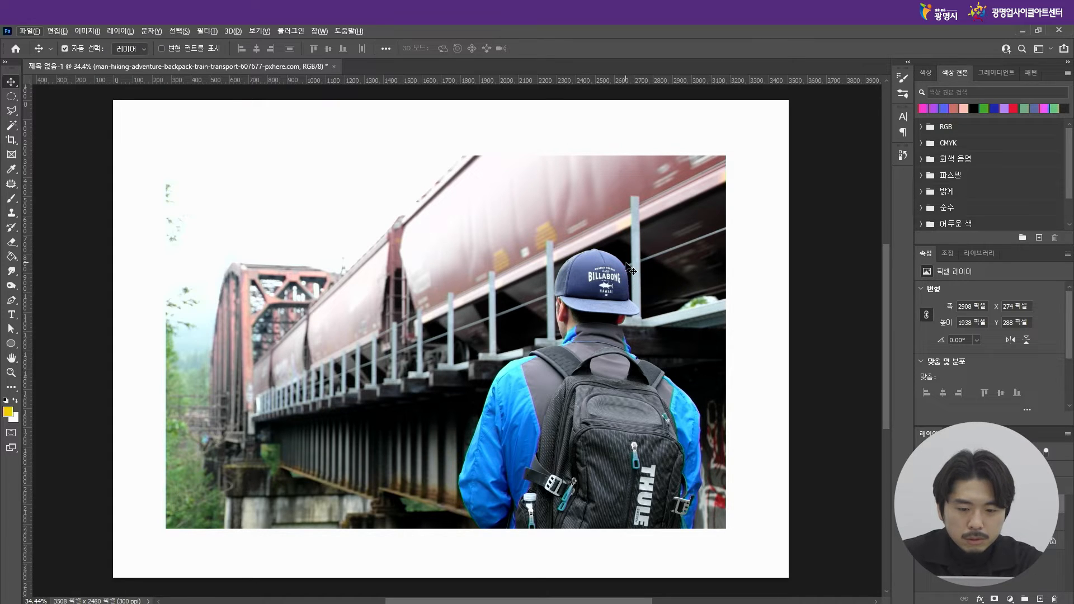
pyautogui.scroll(3, 628, 267)
pyautogui.scroll(4, 620, 322)
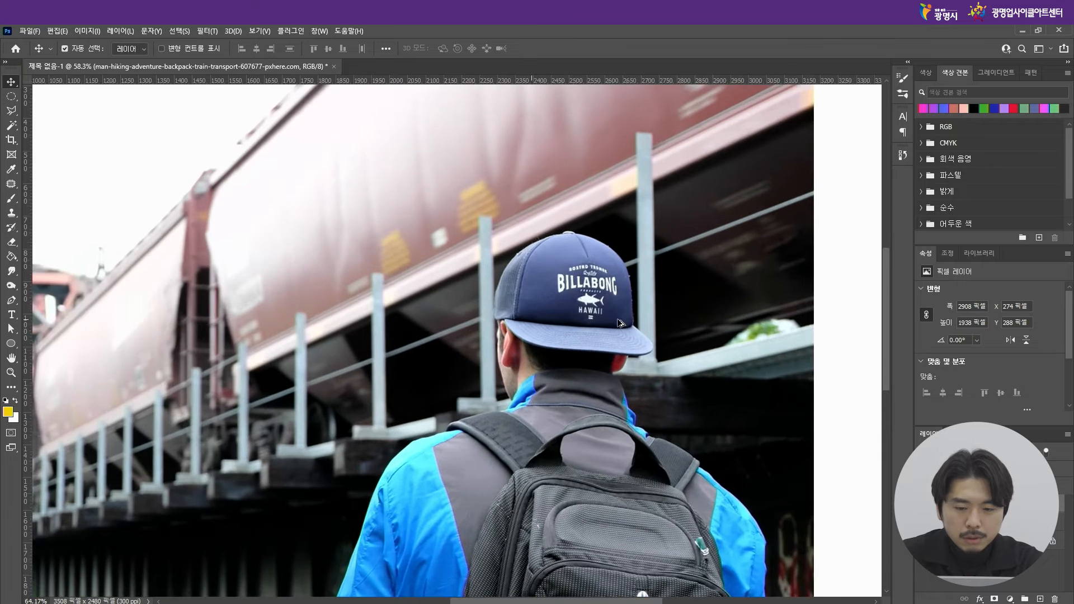
pyautogui.scroll(2, 520, 277)
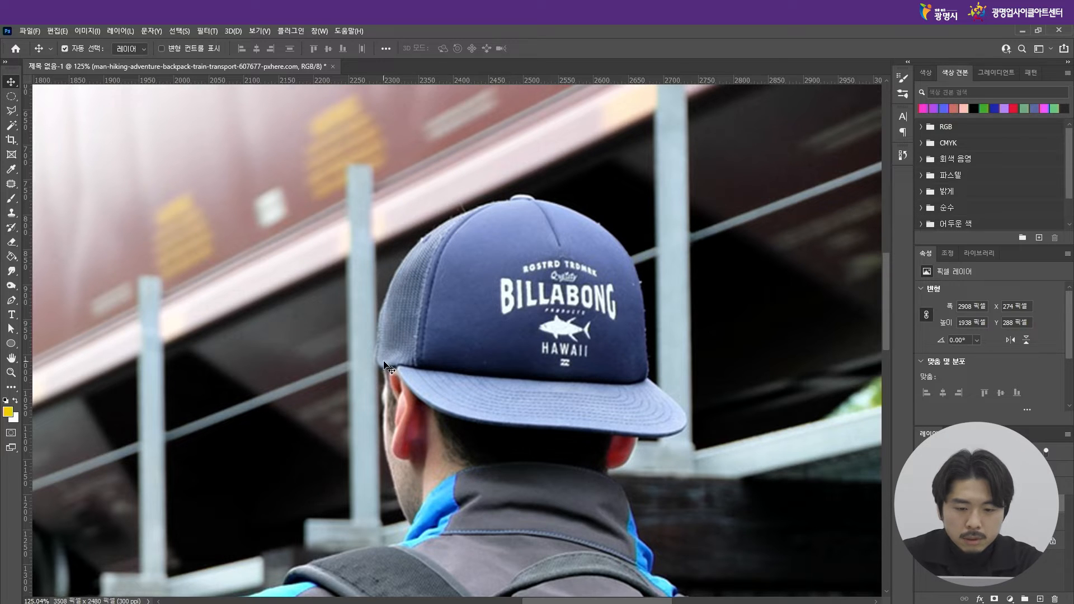
pyautogui.click(15, 126)
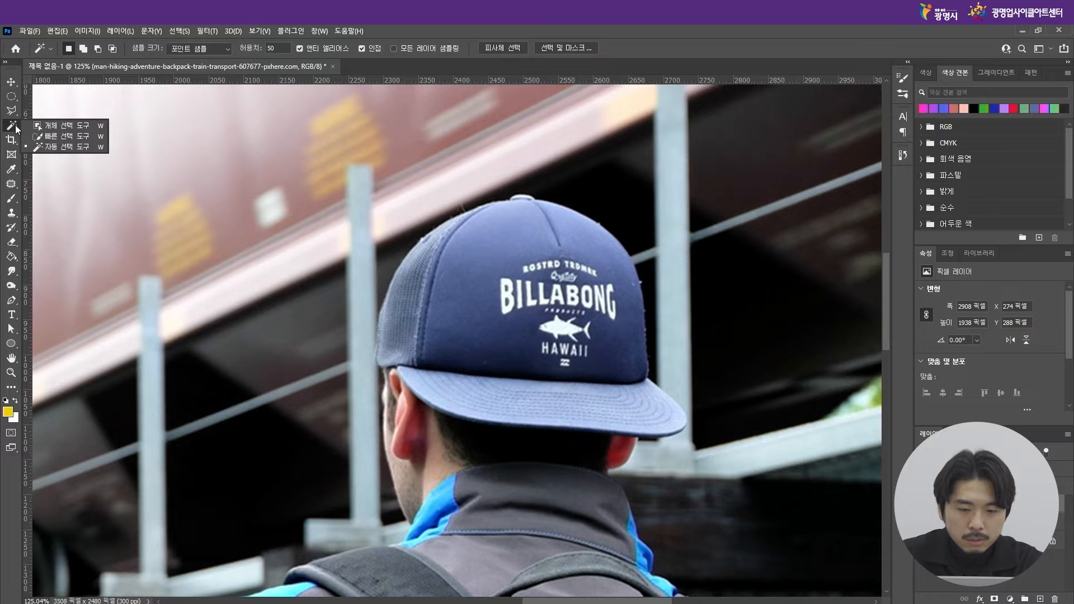
pyautogui.click(54, 126)
pyautogui.moveTo(369, 183); pyautogui.dragTo(701, 443)
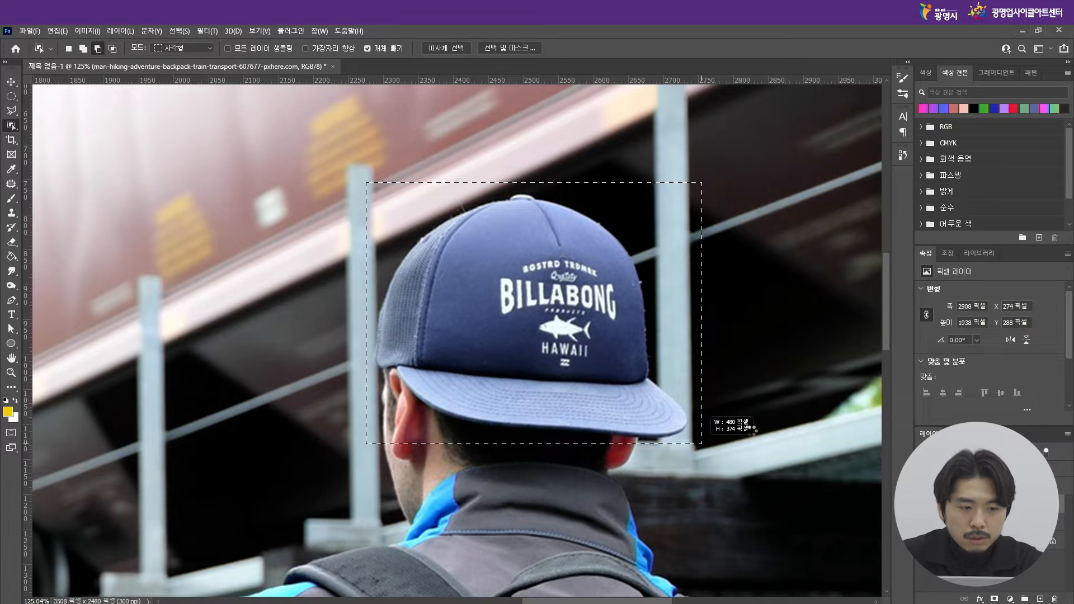
pyautogui.moveTo(743, 435); pyautogui.dragTo(739, 434)
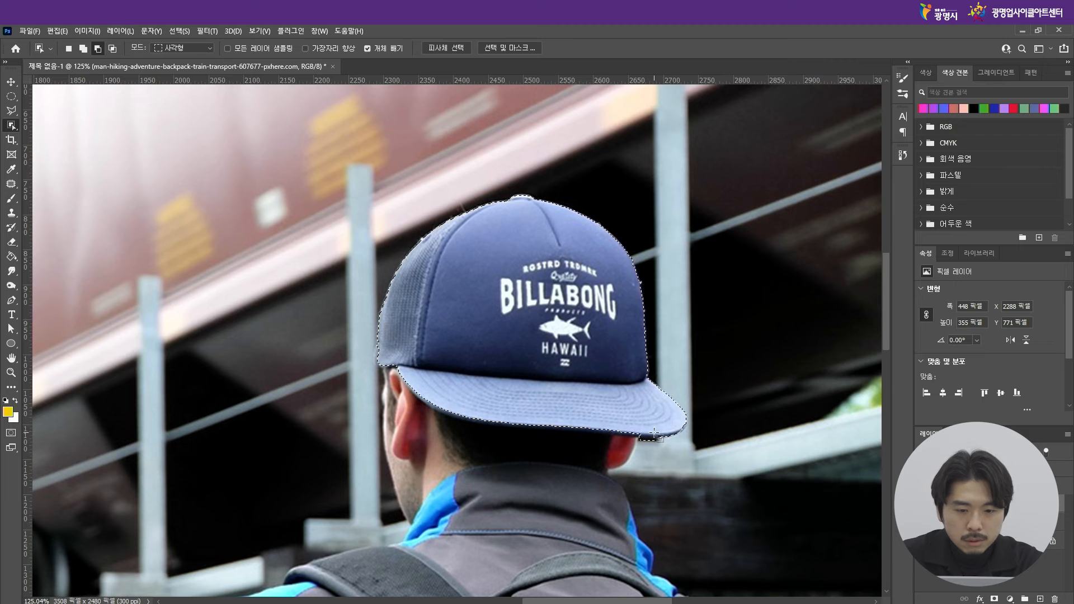
# Step: Examine the selection outline up close around the cap's crown, mesh side and brim for accuracy
pyautogui.scroll(1, 614, 455)
pyautogui.scroll(3, 613, 455)
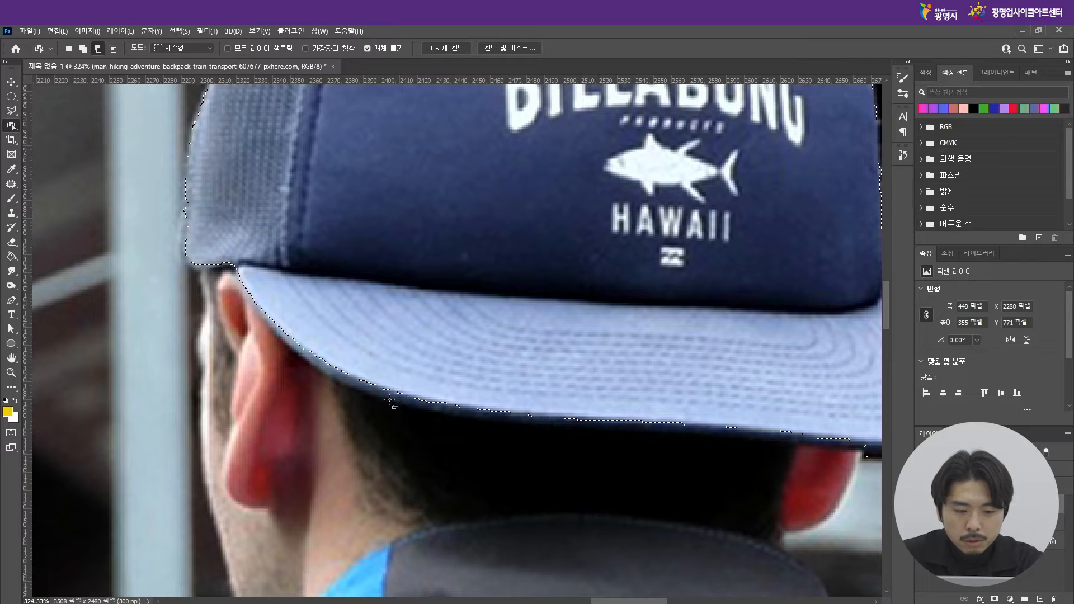
pyautogui.scroll(-5, 289, 383)
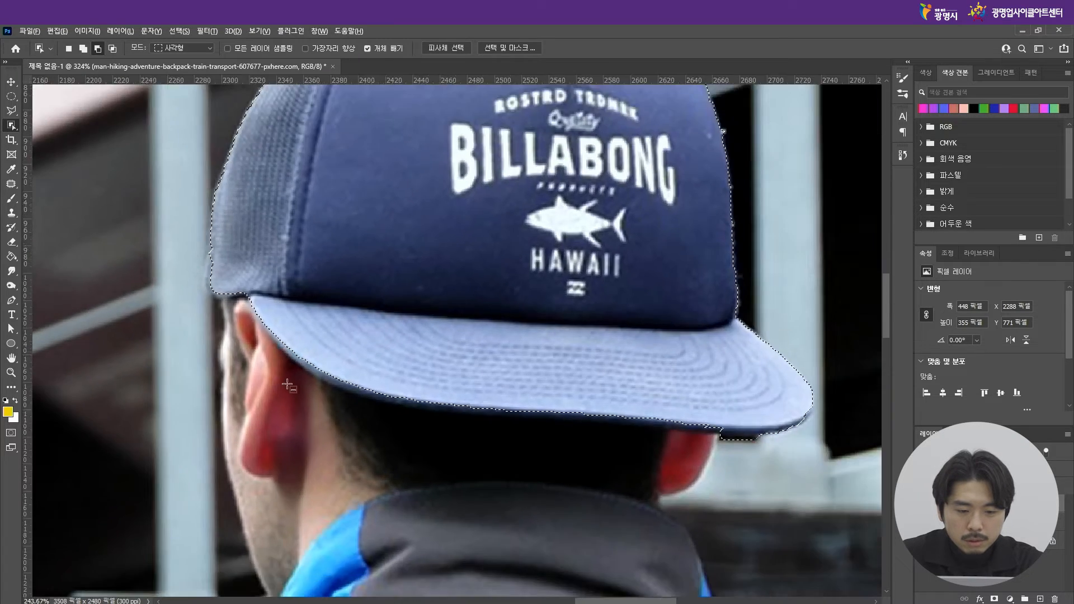
pyautogui.scroll(3, 338, 197)
pyautogui.scroll(-2, 338, 197)
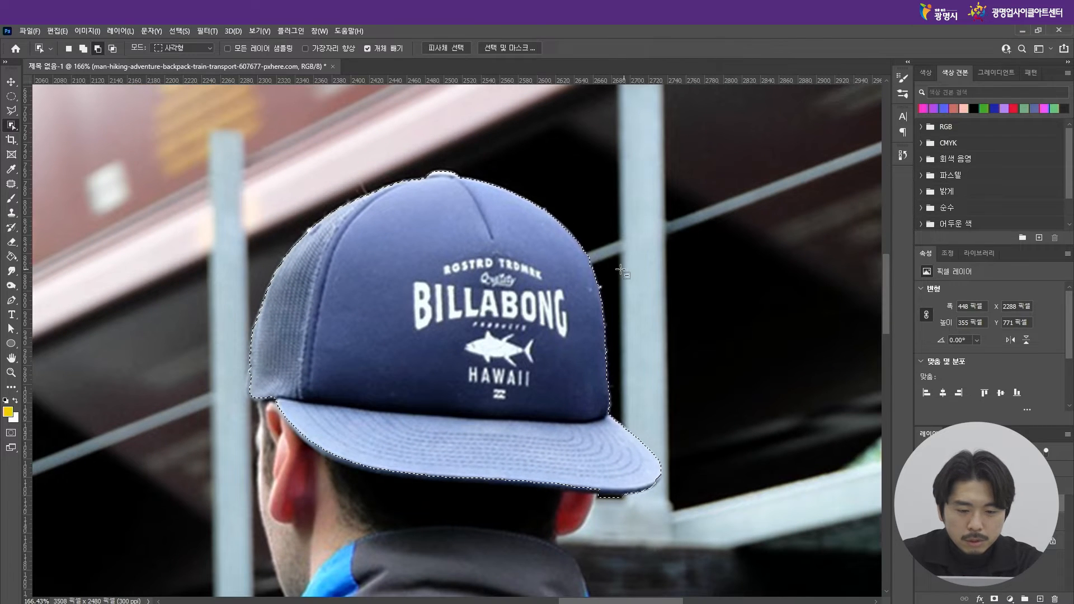
pyautogui.scroll(3, 277, 401)
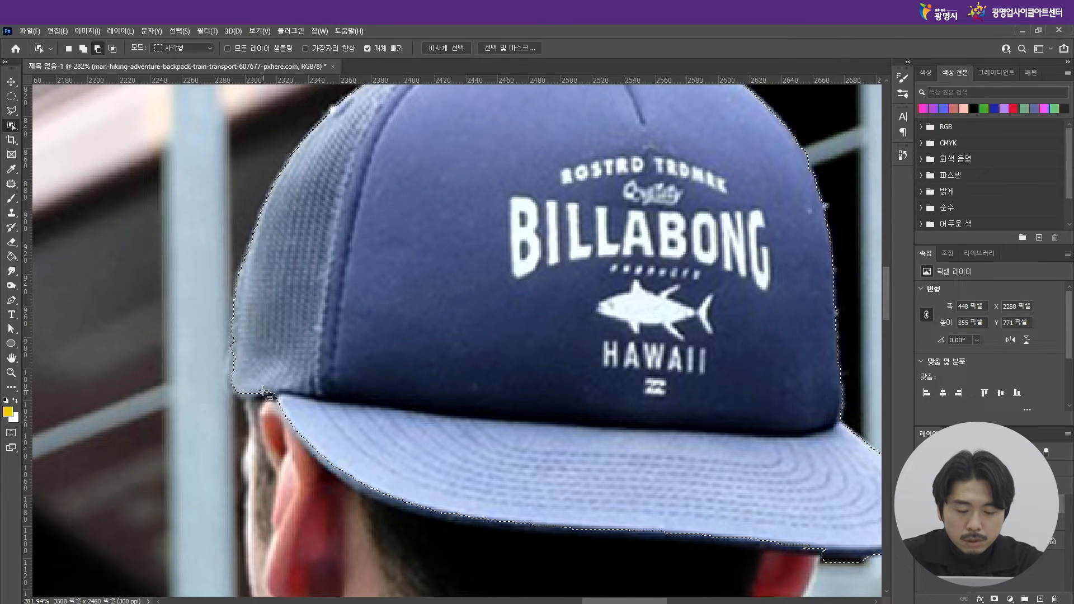
pyautogui.scroll(-5, 244, 414)
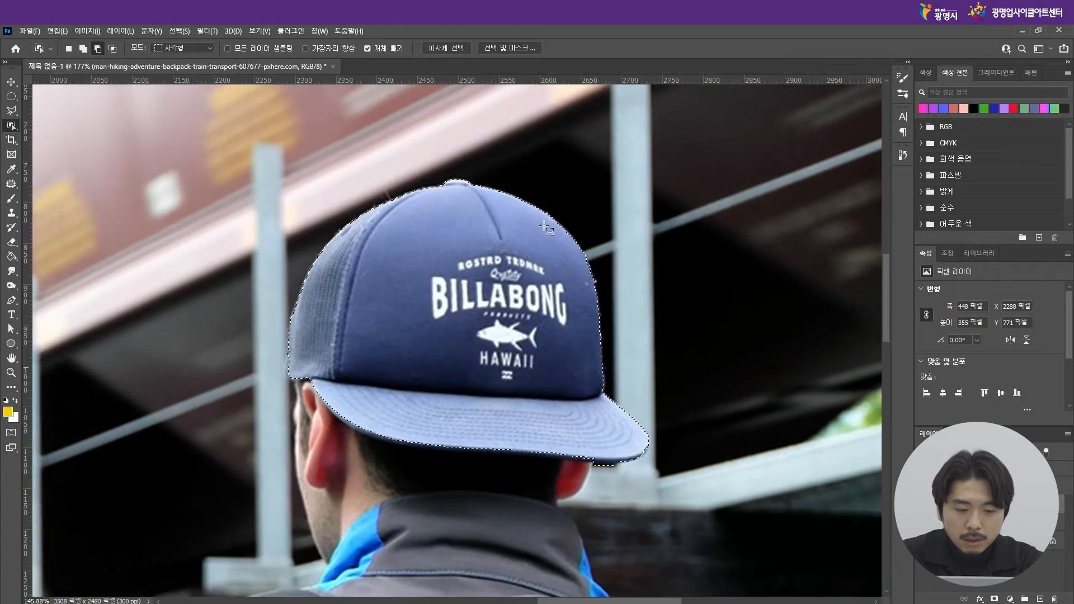
pyautogui.scroll(6, 465, 414)
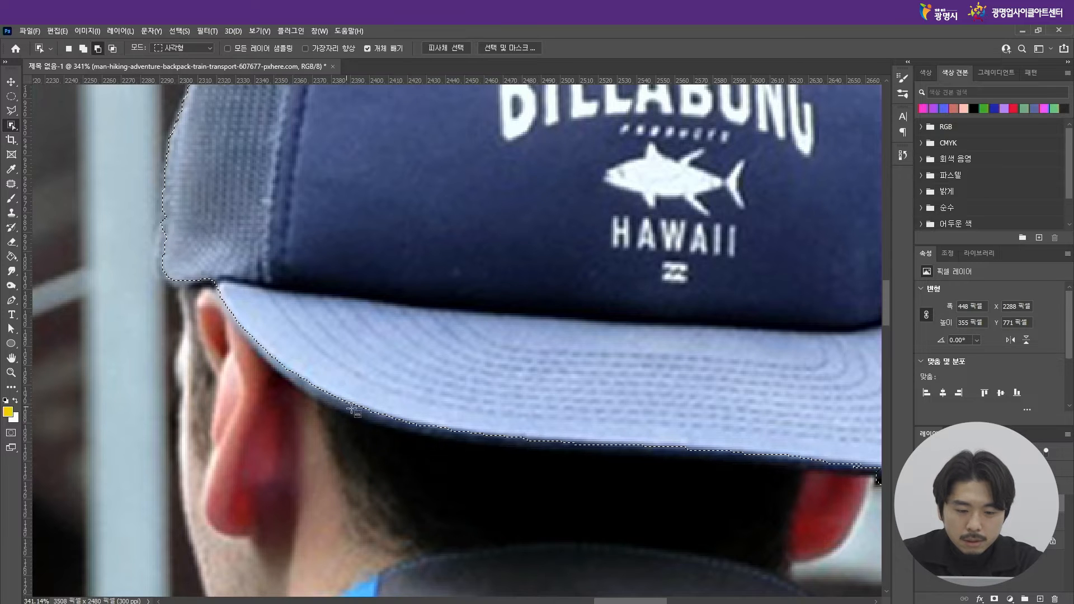
pyautogui.scroll(-3, 437, 468)
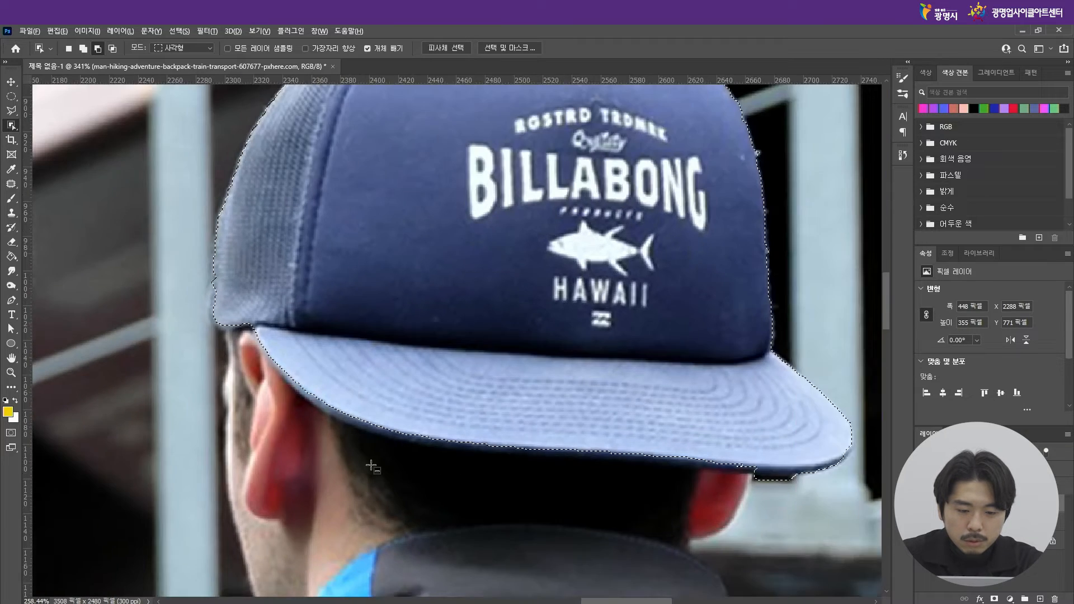
pyautogui.scroll(2, 503, 208)
pyautogui.scroll(-1, 481, 336)
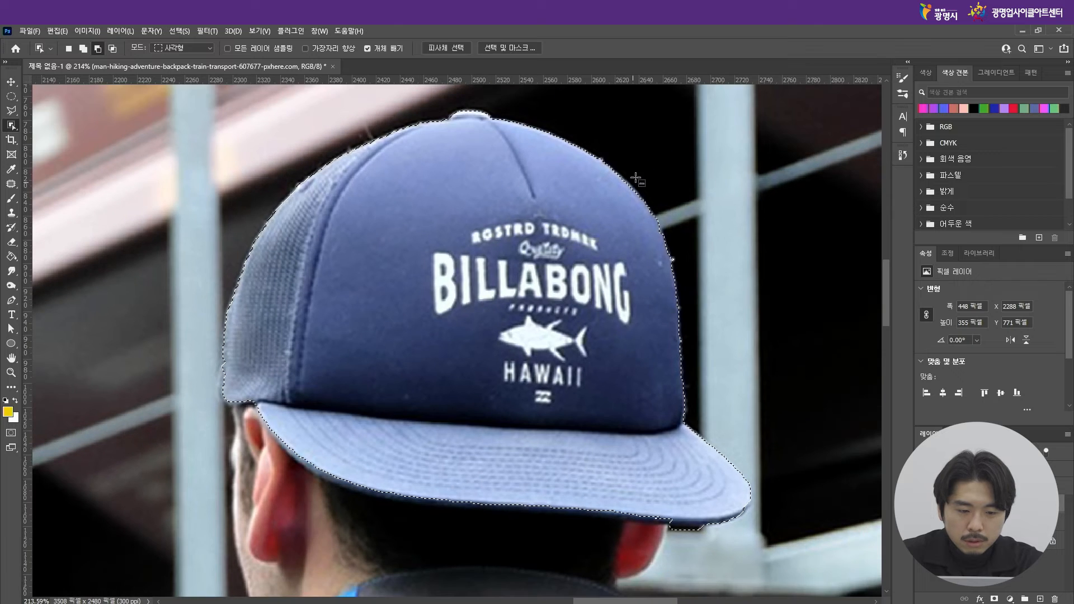
pyautogui.scroll(1, 433, 119)
pyautogui.scroll(-3, 439, 358)
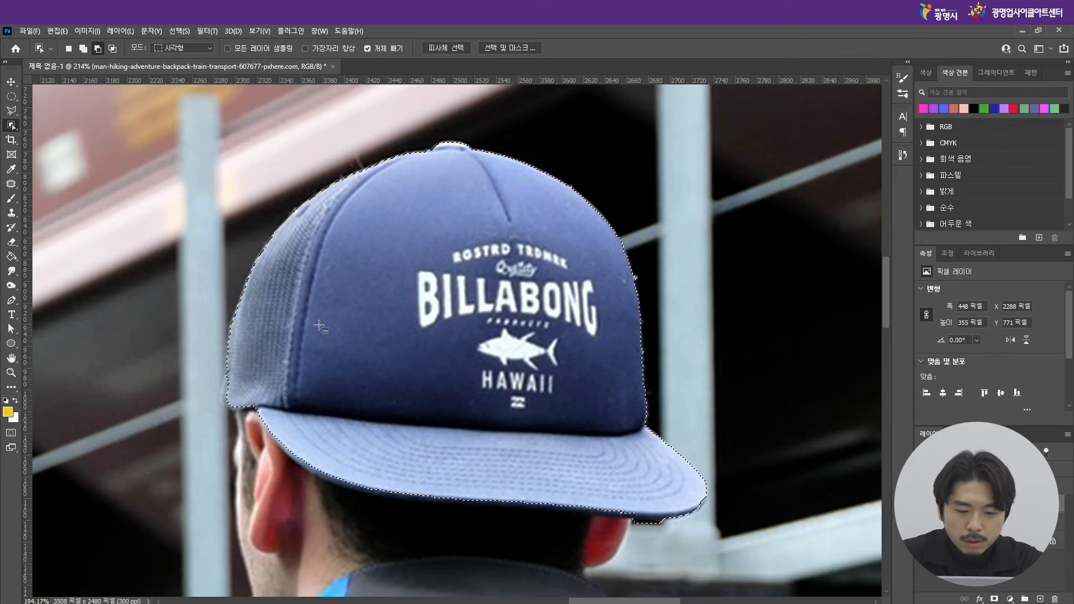
# Step: Switch to the Quick Selection tool in new-selection mode and clear the existing selection around the cap
pyautogui.rightClick(21, 128)
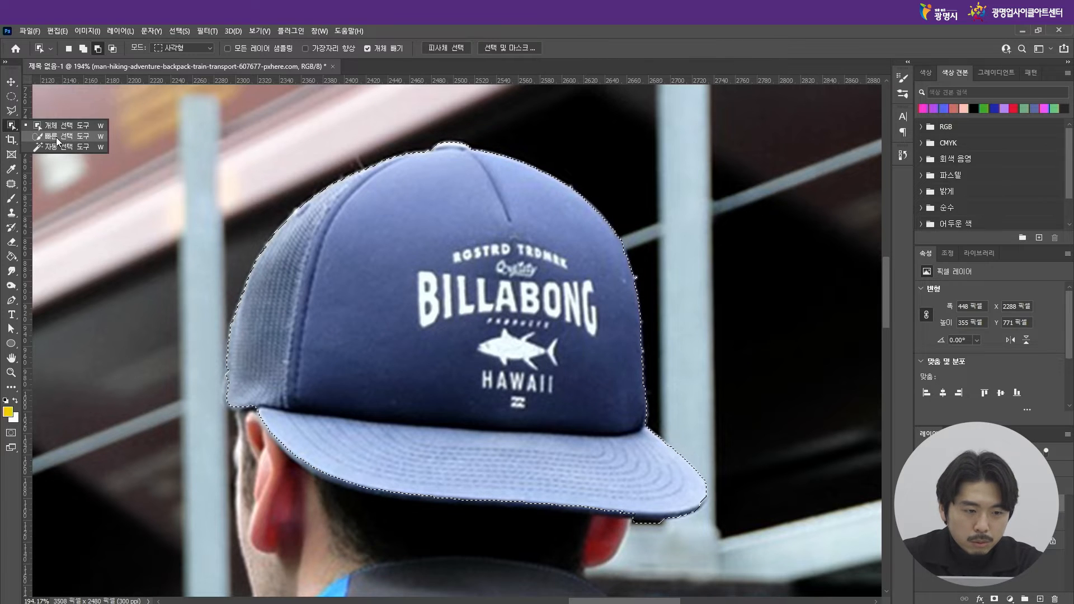
pyautogui.click(56, 136)
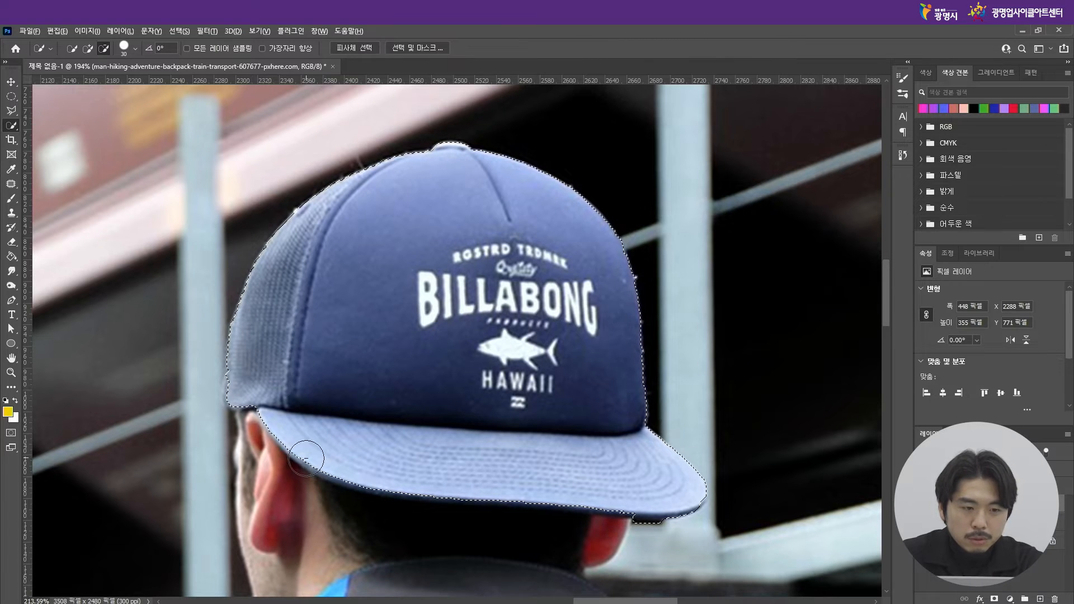
pyautogui.scroll(2, 306, 458)
pyautogui.click(75, 49)
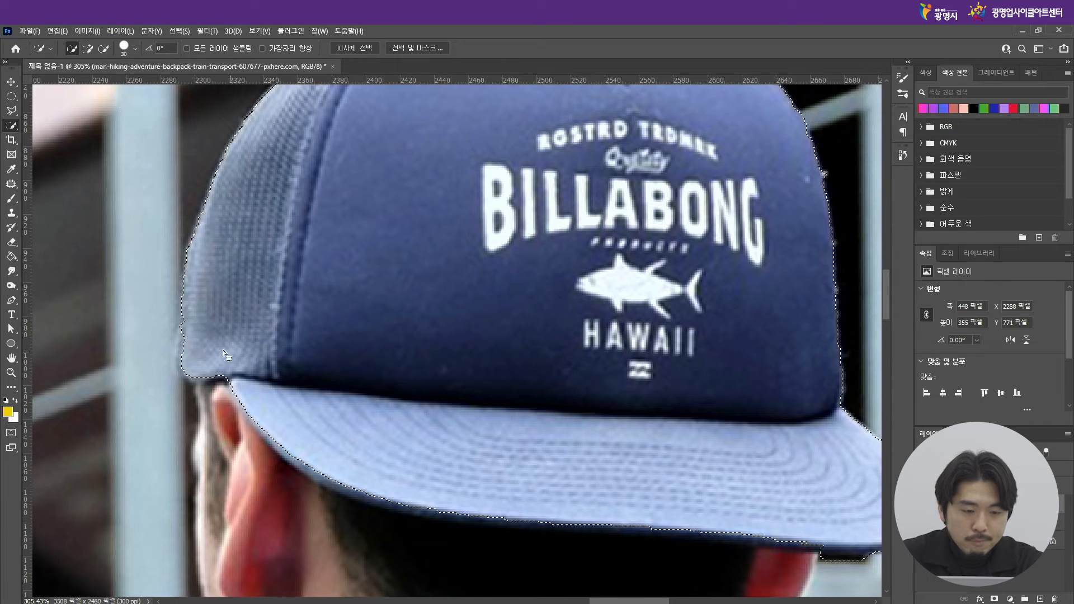
pyautogui.moveTo(233, 310); pyautogui.dragTo(241, 324)
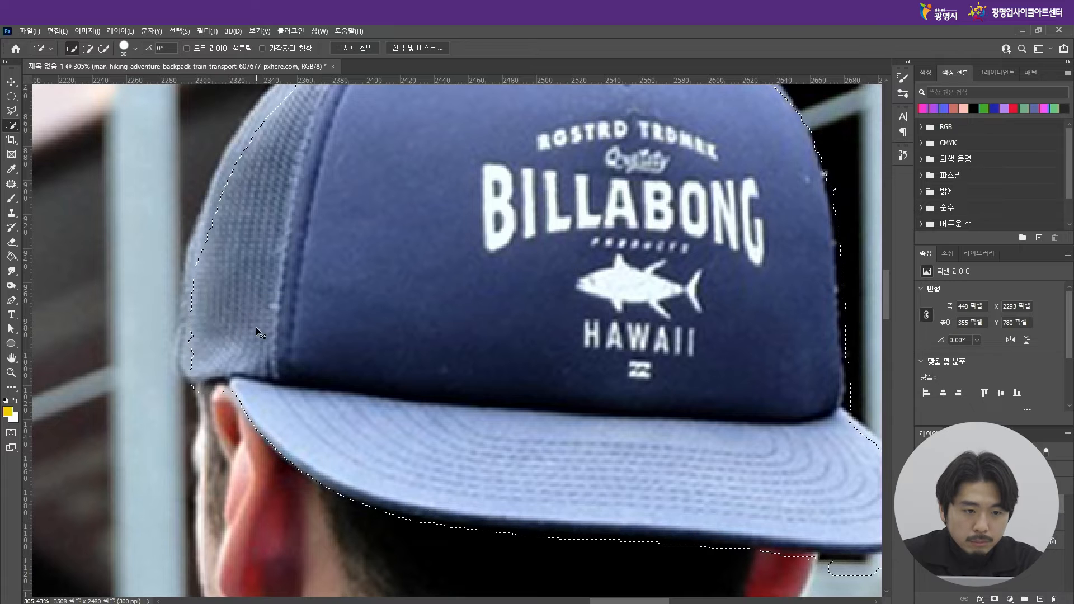
pyautogui.hotkey('ctrl', 'd')
# Step: Select the blue cap with Quick Selection strokes over its crown and brim, adding the lower corner of the mesh side
pyautogui.moveTo(246, 319)
pyautogui.mouseDown()
pyautogui.moveTo(284, 342)
pyautogui.moveTo(353, 420)
pyautogui.mouseUp()
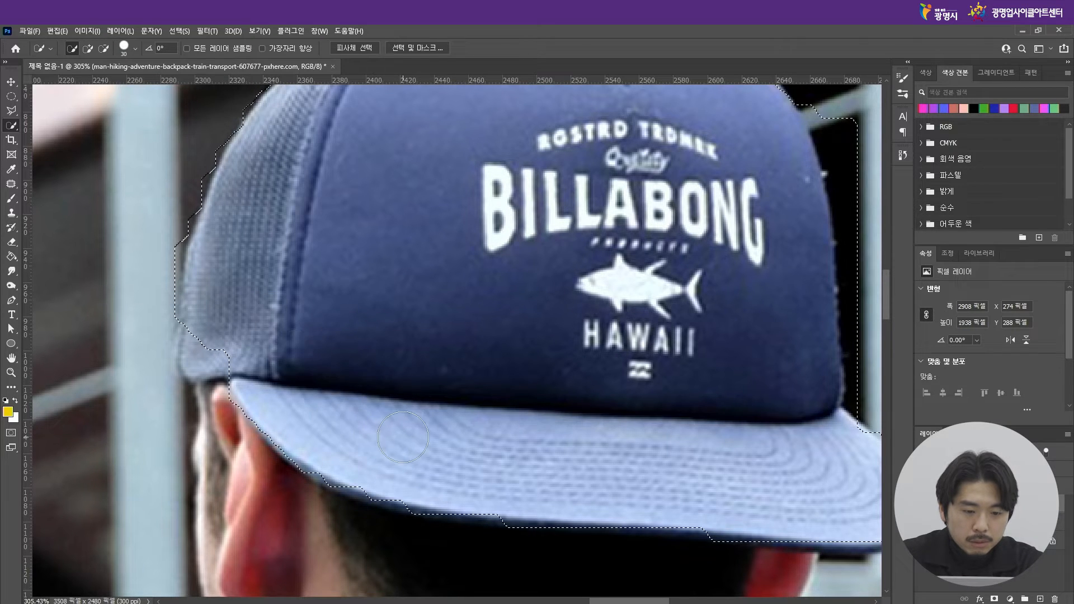
pyautogui.scroll(-2, 339, 403)
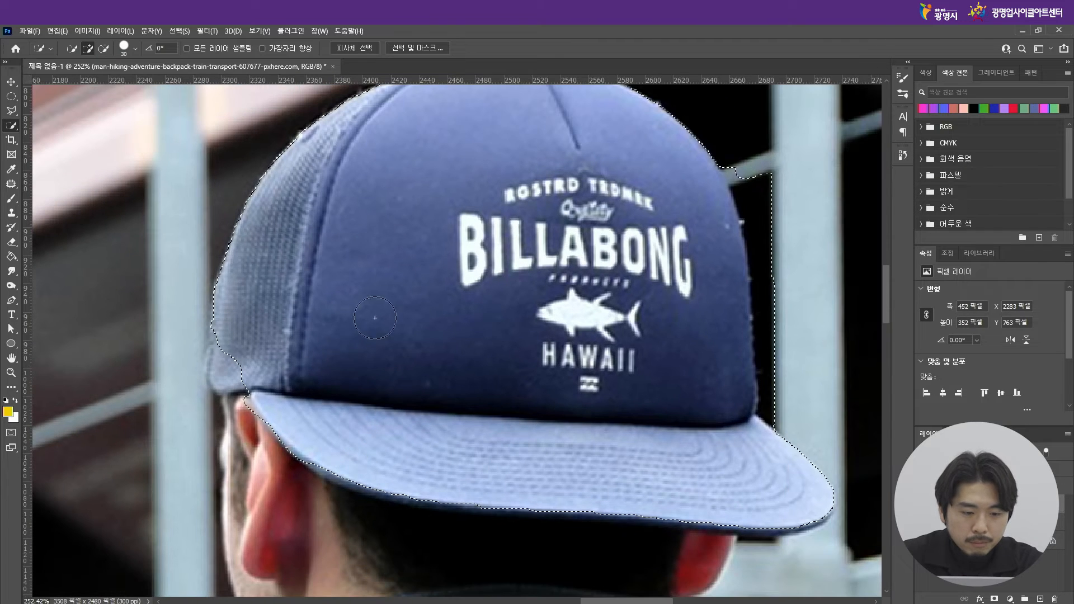
pyautogui.scroll(-1, 329, 400)
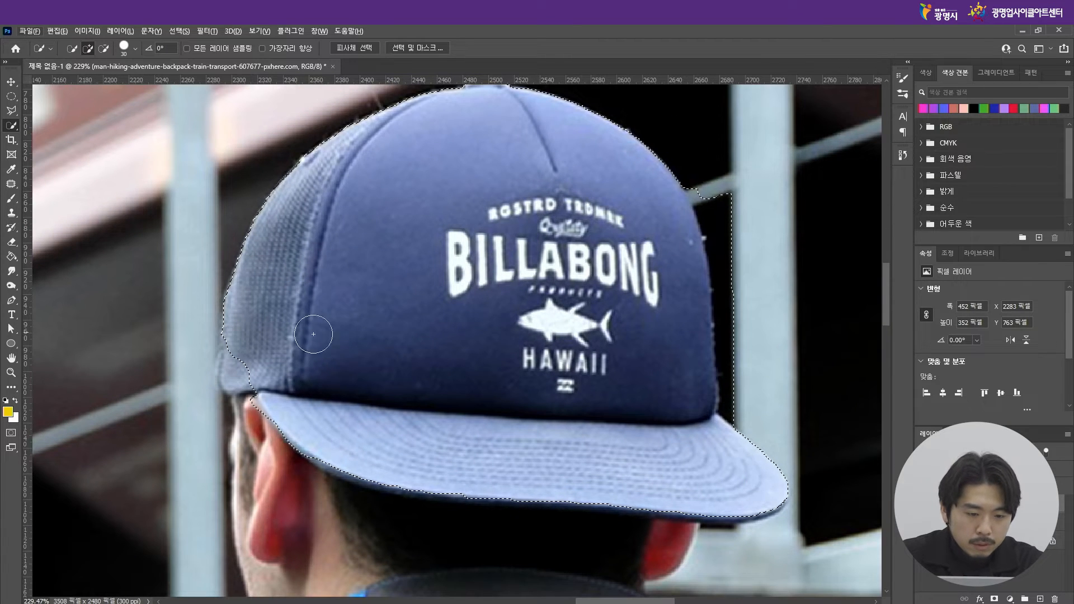
pyautogui.click(249, 360)
pyautogui.moveTo(245, 361)
pyautogui.mouseDown()
pyautogui.moveTo(251, 304)
pyautogui.moveTo(248, 325)
pyautogui.mouseUp()
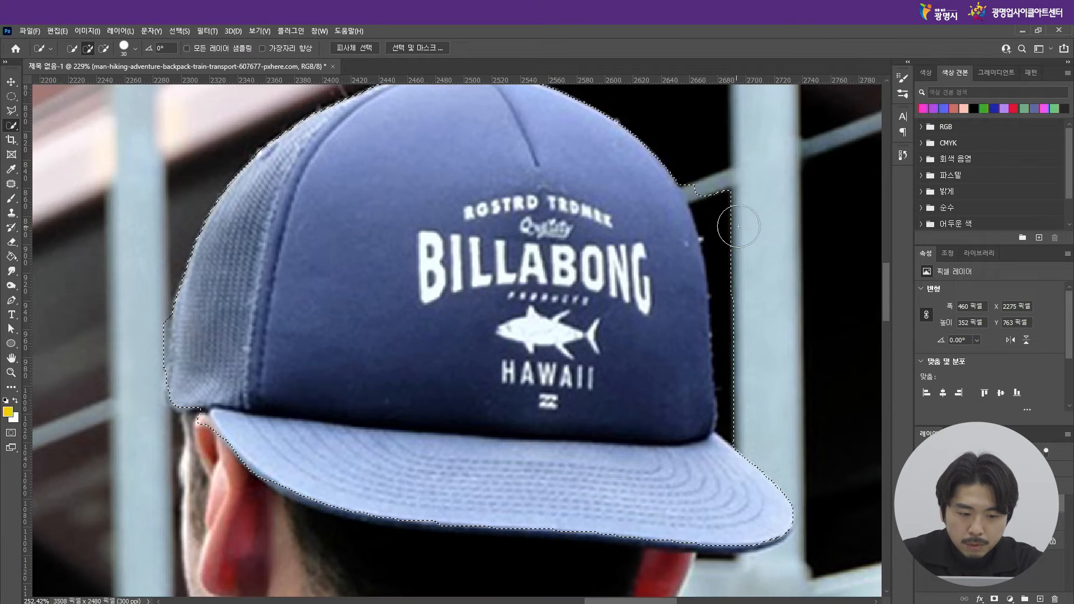
# Step: Subtract the dark background beside the crown and the stray area at the mesh edge from the cap selection
pyautogui.scroll(1, 735, 228)
pyautogui.click(103, 49)
pyautogui.moveTo(725, 173)
pyautogui.mouseDown()
pyautogui.moveTo(752, 371)
pyautogui.moveTo(693, 160)
pyautogui.mouseUp()
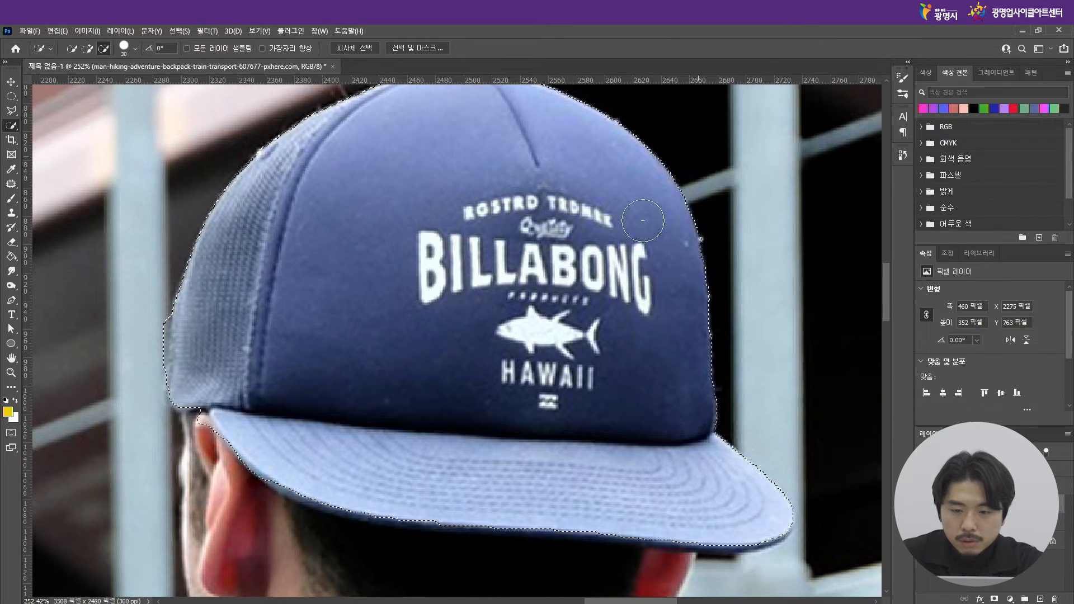
pyautogui.moveTo(142, 304); pyautogui.dragTo(149, 319)
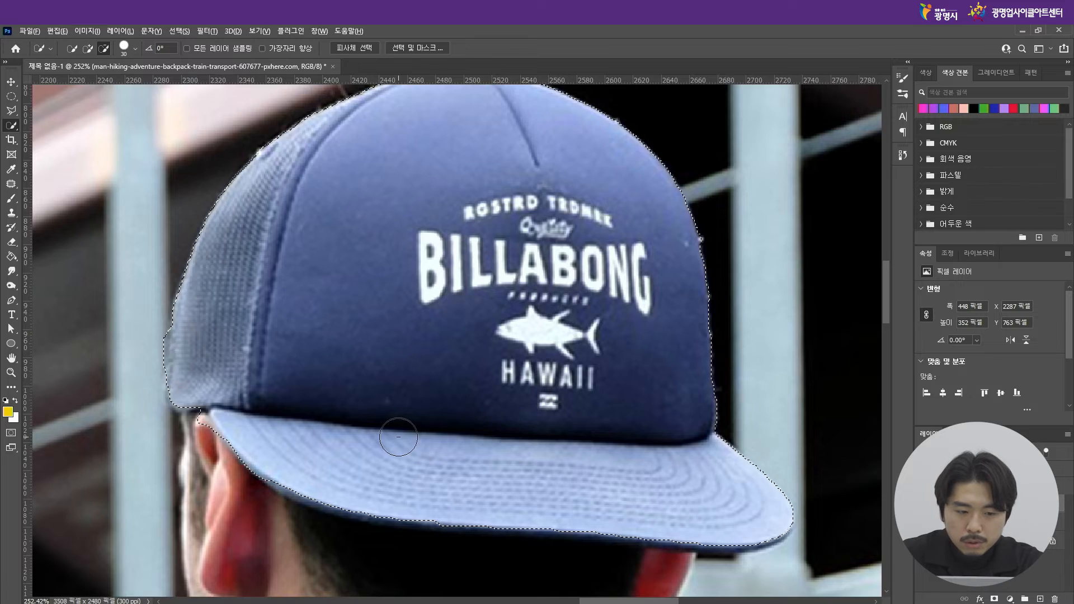
# Step: Recolour the selected cap to burgundy with a Hue/Saturation adjustment using a hue of +115
pyautogui.scroll(-2, 400, 438)
pyautogui.scroll(-5, 602, 346)
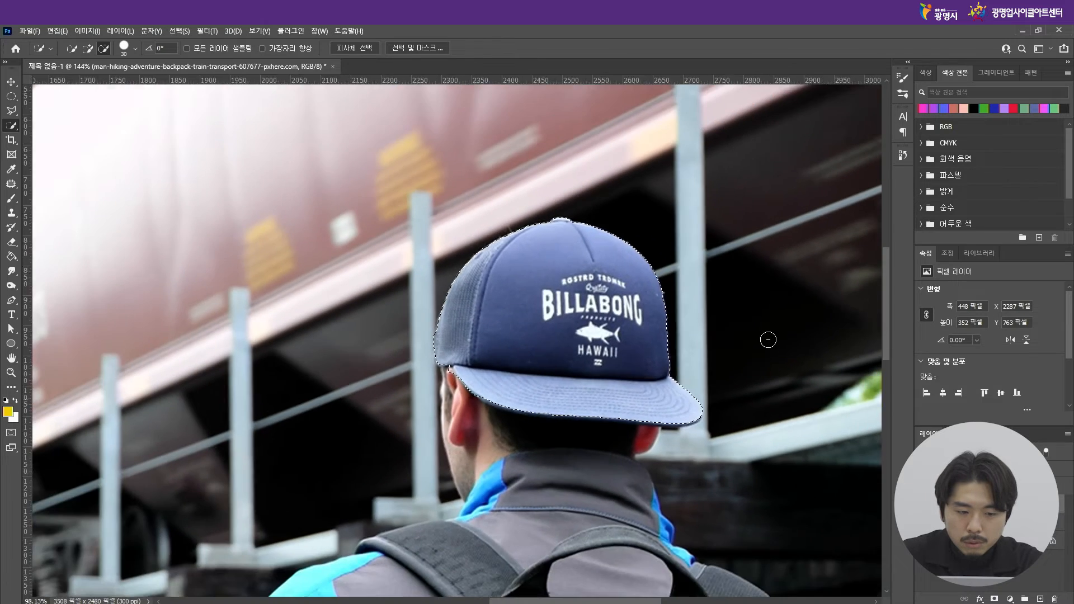
pyautogui.scroll(3, 624, 405)
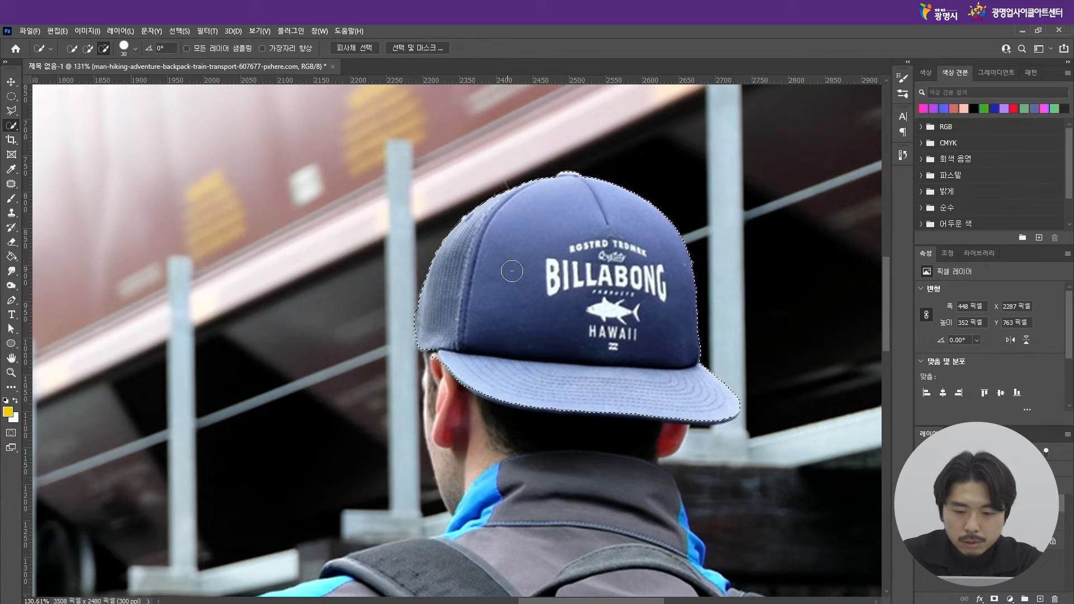
pyautogui.scroll(-3, 646, 331)
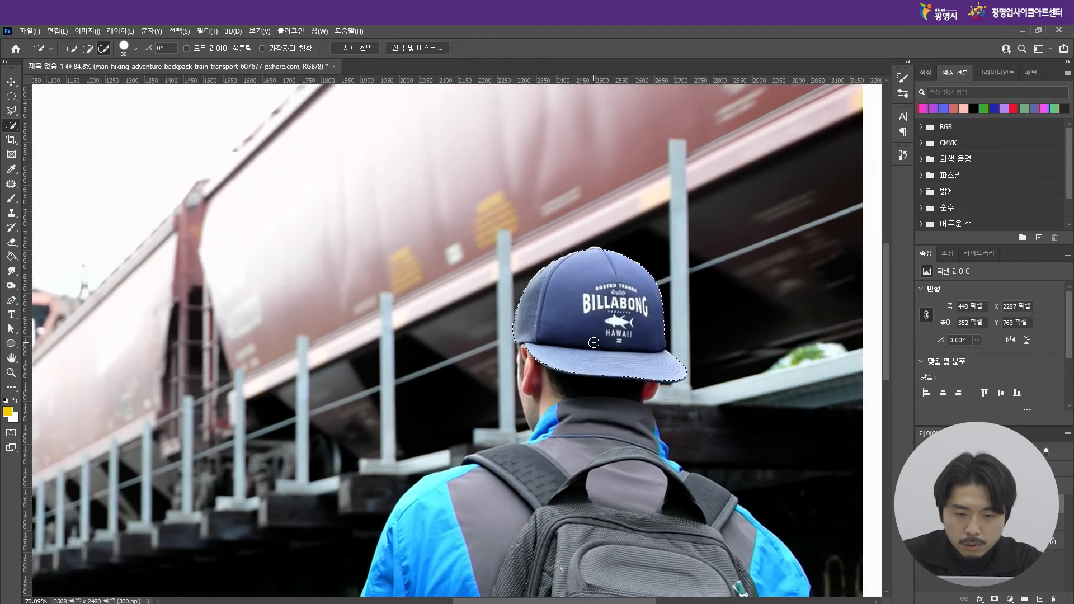
pyautogui.scroll(-2, 595, 341)
pyautogui.scroll(1, 593, 381)
pyautogui.scroll(-1, 593, 414)
pyautogui.scroll(1, 593, 437)
pyautogui.scroll(1, 593, 437)
pyautogui.click(86, 31)
pyautogui.moveTo(123, 60)
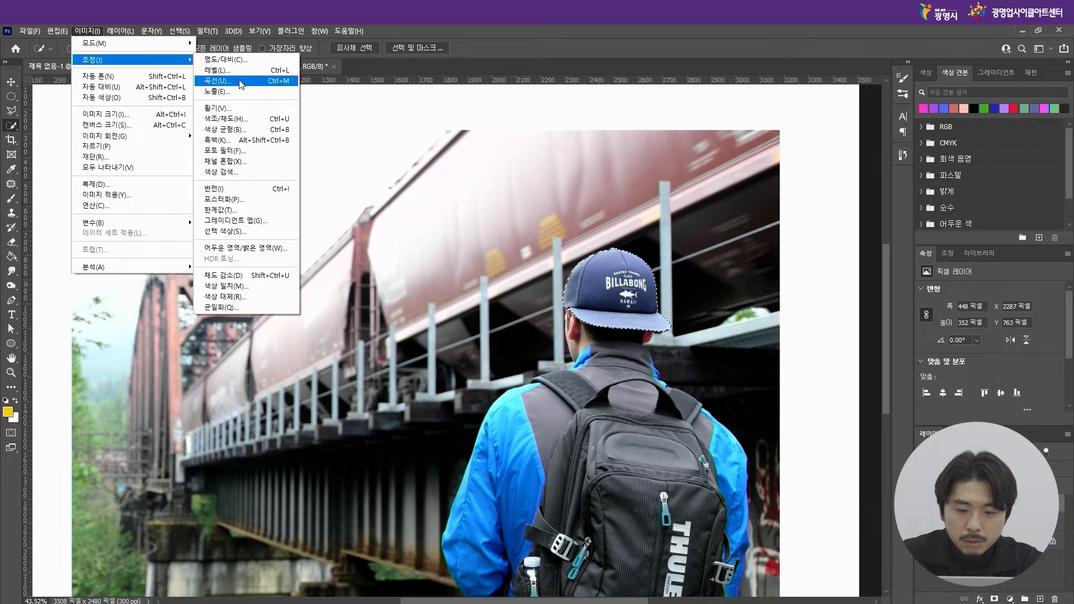
pyautogui.click(245, 119)
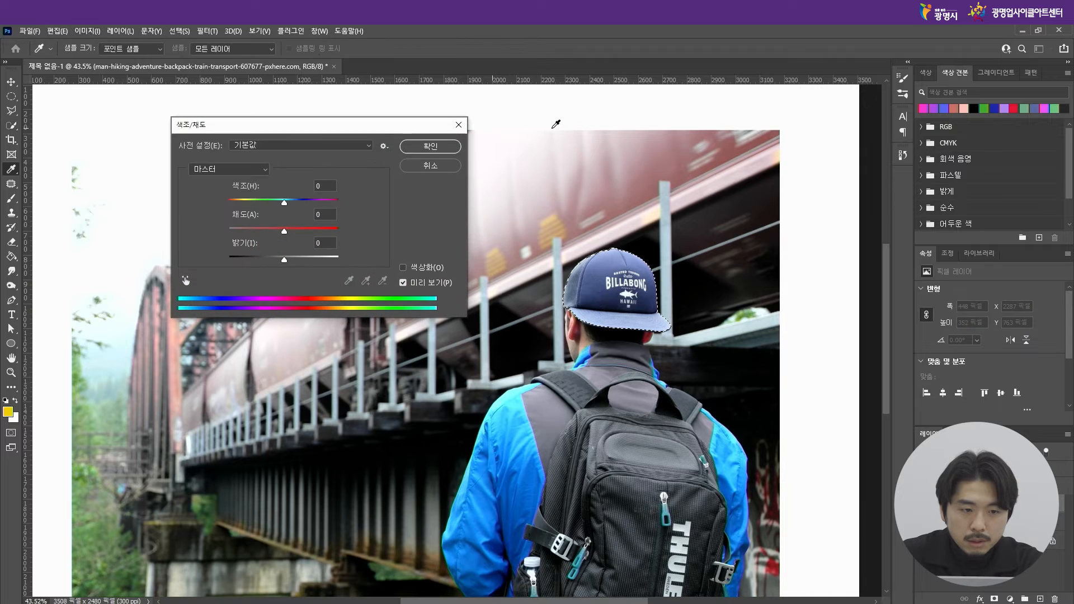
pyautogui.moveTo(283, 203); pyautogui.dragTo(325, 203)
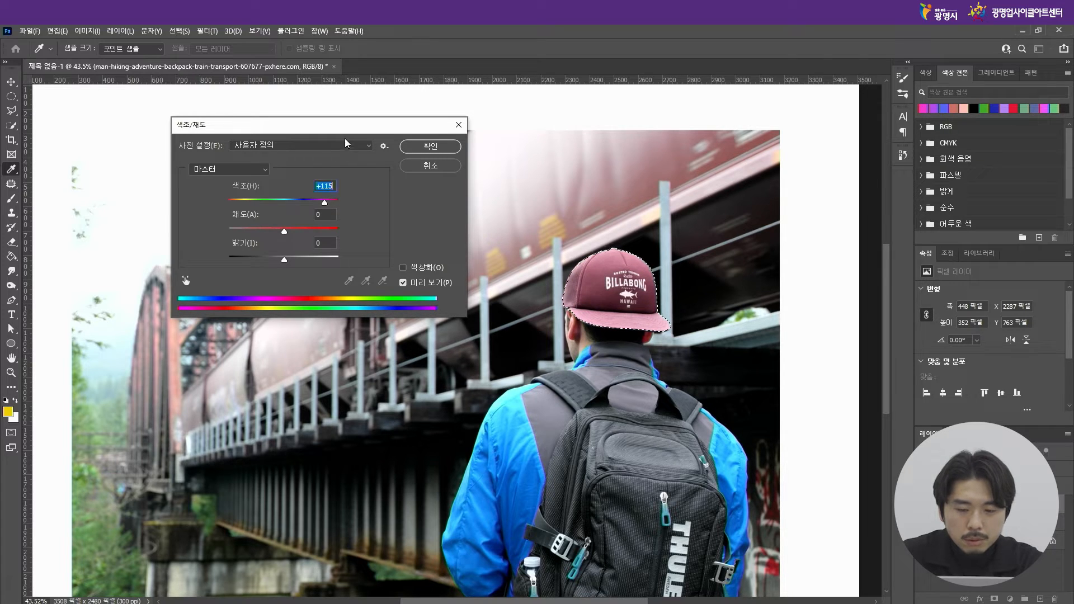
pyautogui.click(382, 145)
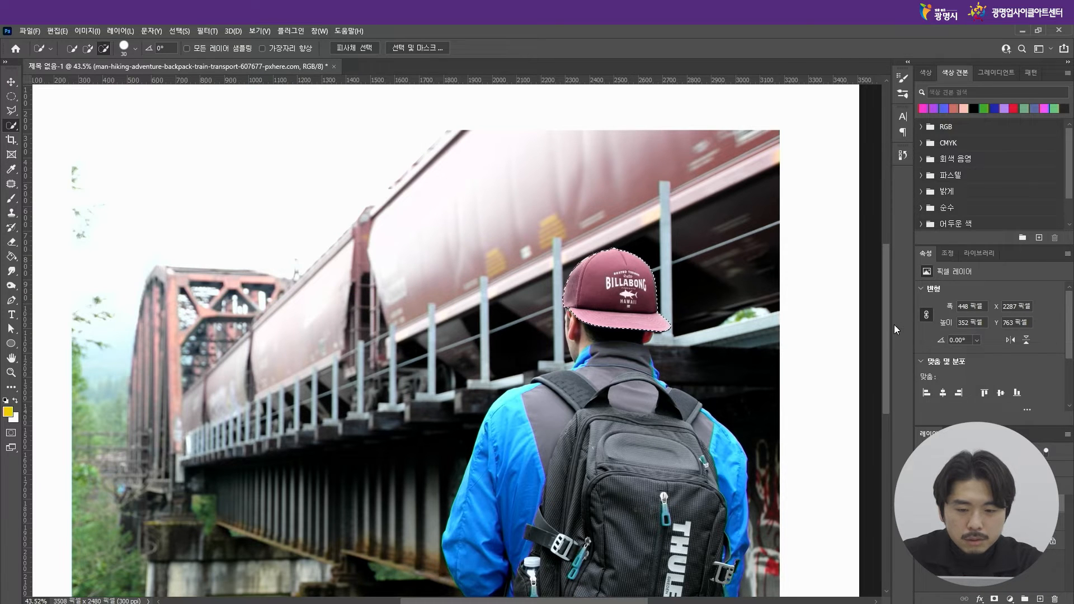
# Step: Clear the selection around the recoloured cap
pyautogui.moveTo(886, 328); pyautogui.dragTo(885, 335)
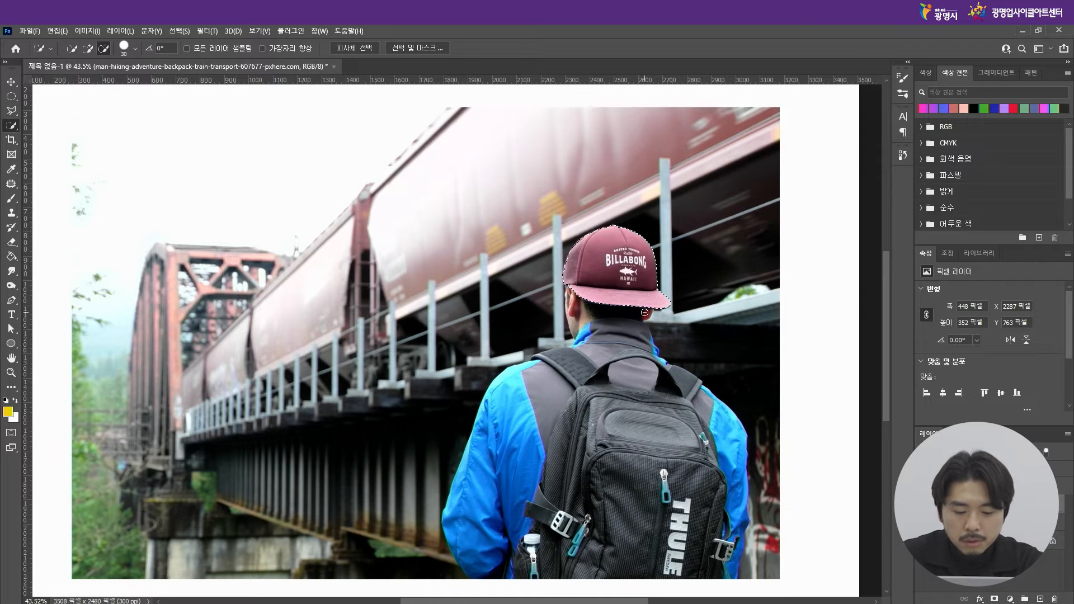
pyautogui.hotkey('ctrl', 'd')
pyautogui.moveTo(884, 314); pyautogui.dragTo(883, 313)
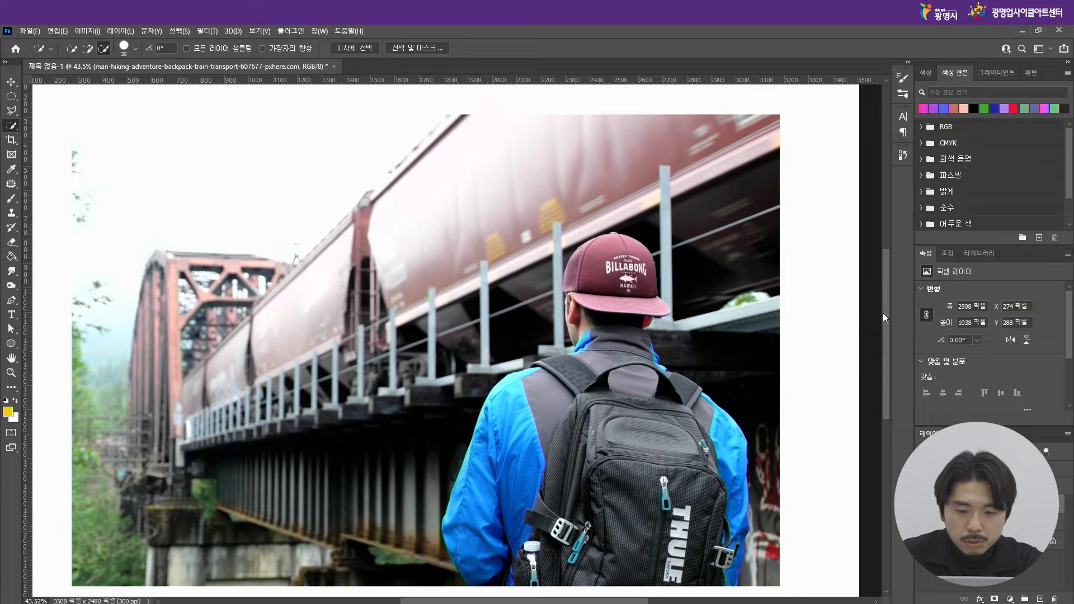
# Step: Compare the cap before and after recolouring by switching between history states, finishing on the latest deselected state
pyautogui.click(903, 155)
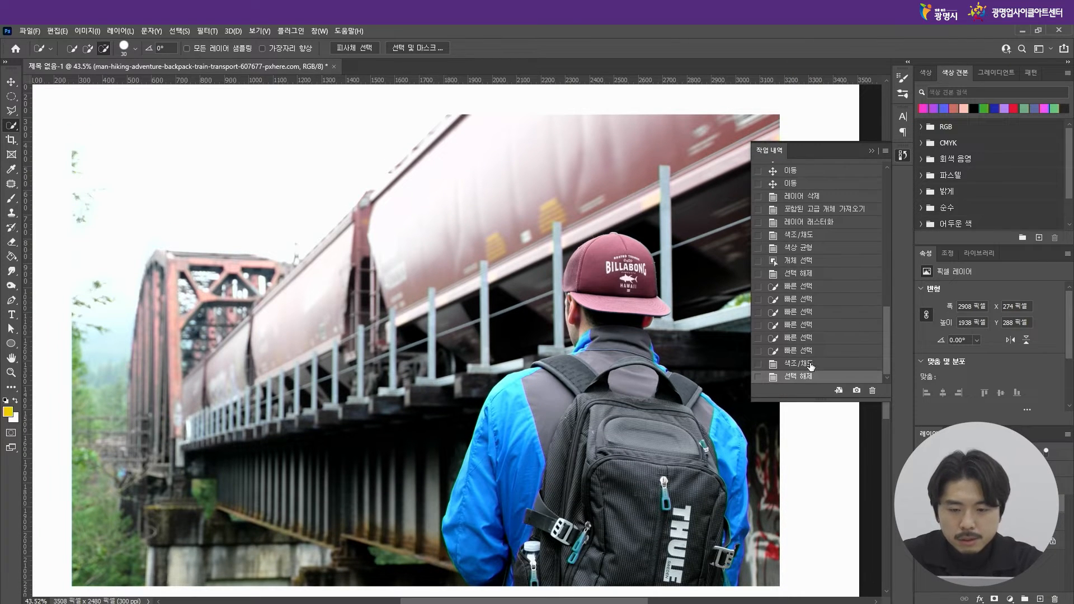
pyautogui.click(811, 365)
pyautogui.click(810, 352)
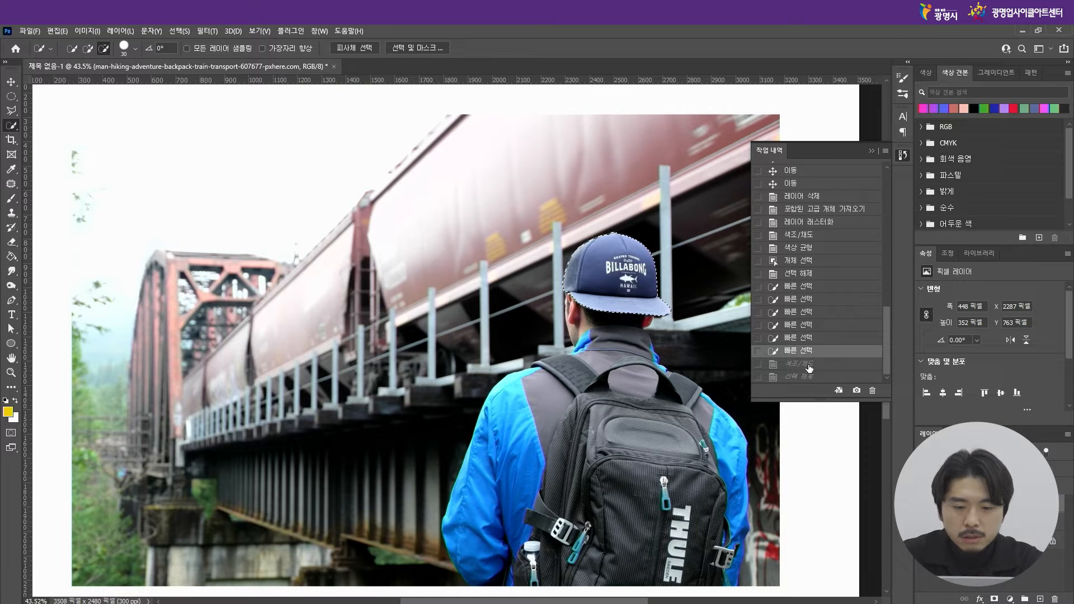
pyautogui.click(812, 377)
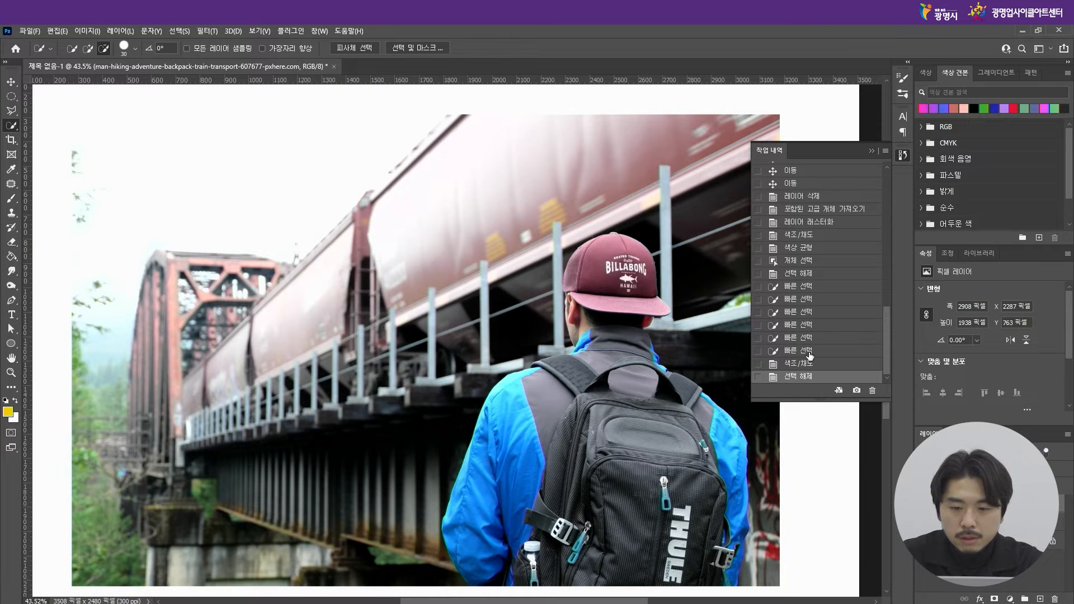
pyautogui.click(810, 352)
pyautogui.click(811, 377)
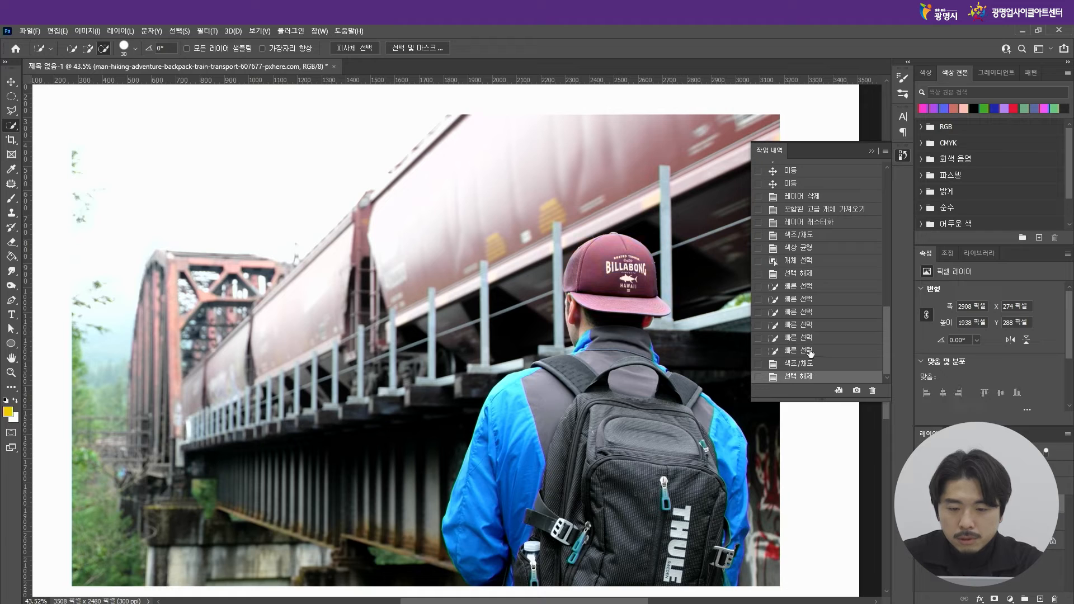
pyautogui.click(809, 343)
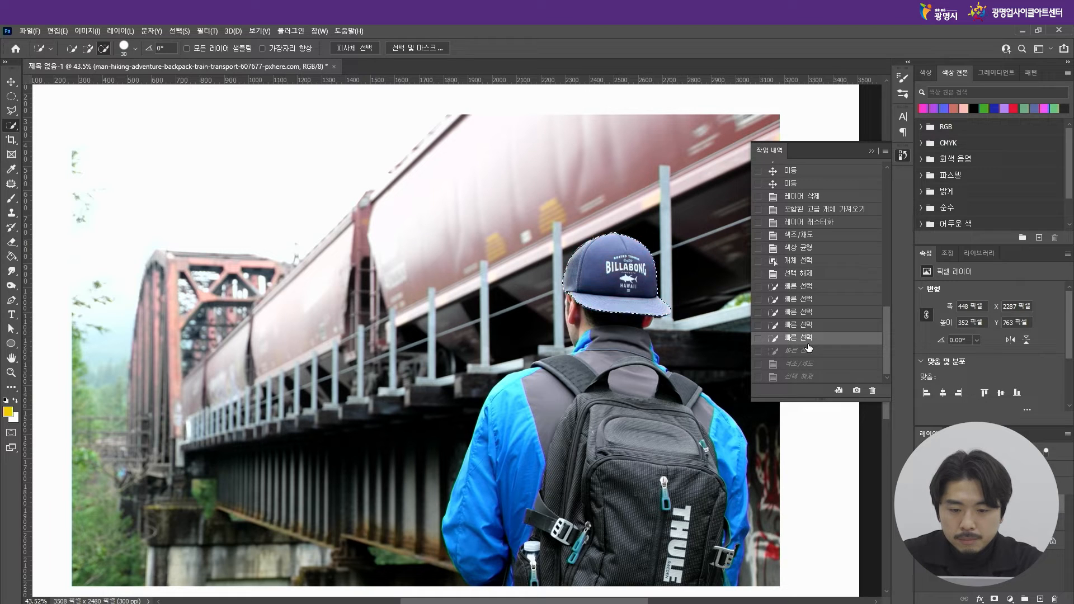
pyautogui.click(816, 377)
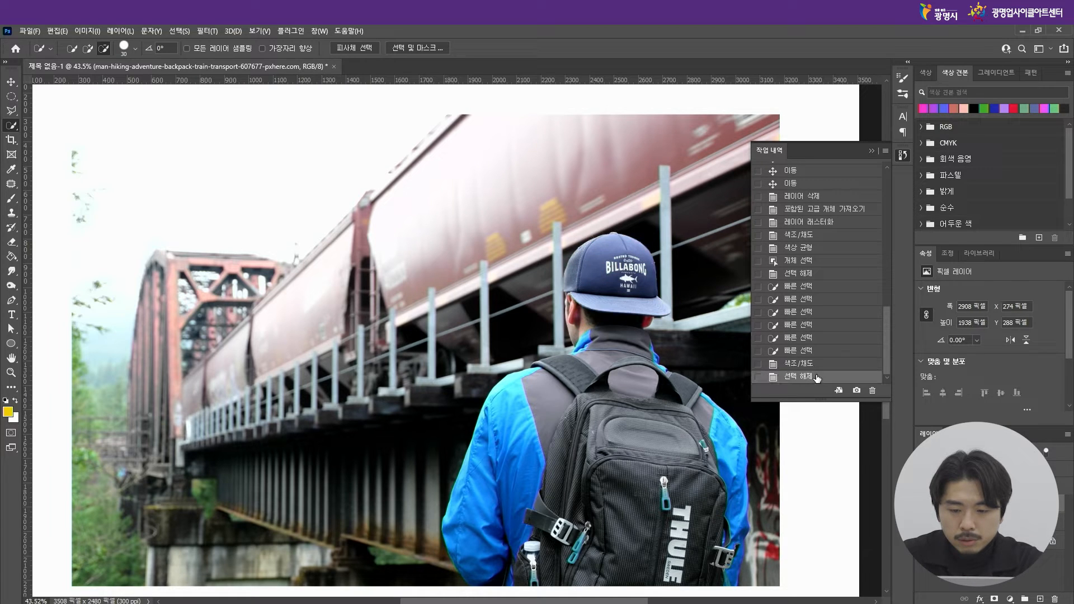
pyautogui.click(871, 151)
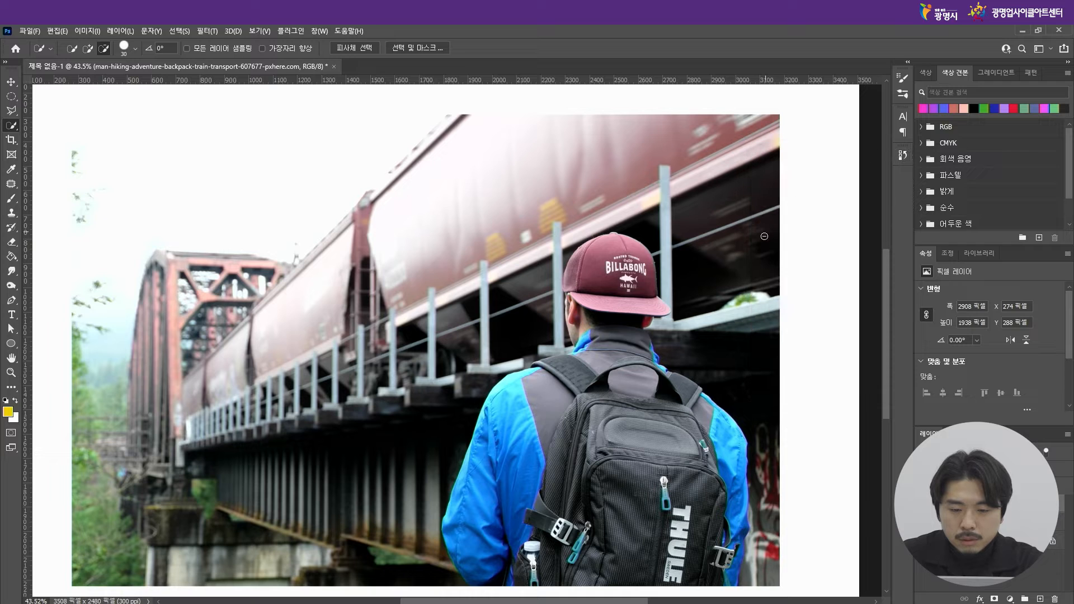
# Step: Examine the recoloured cap within the whole photo and up close
pyautogui.scroll(-2, 756, 245)
pyautogui.scroll(3, 702, 276)
pyautogui.scroll(-1, 703, 278)
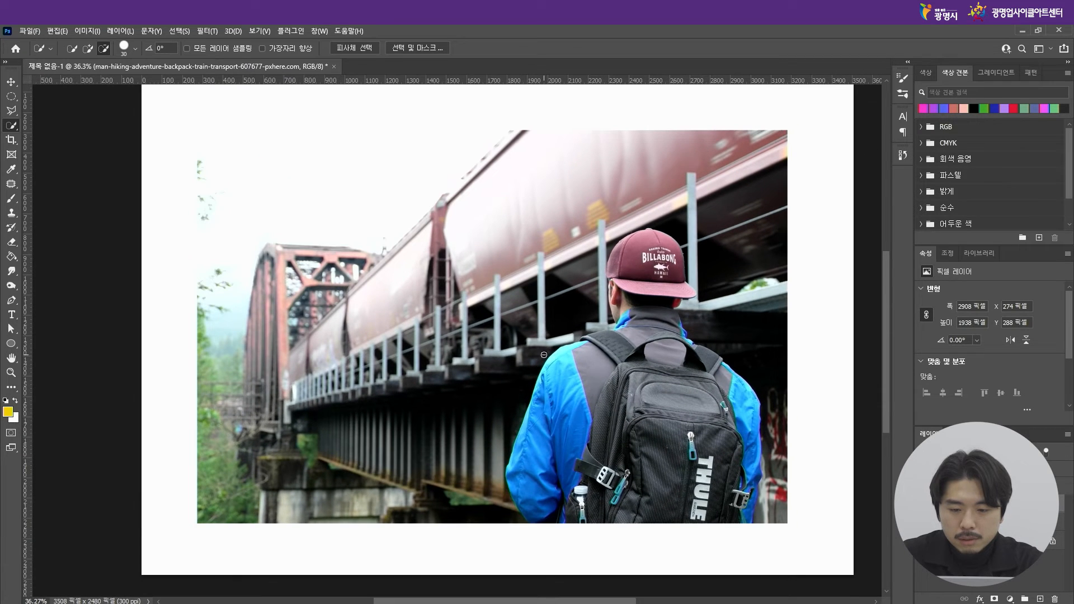
pyautogui.scroll(2, 544, 355)
pyautogui.scroll(1, 540, 364)
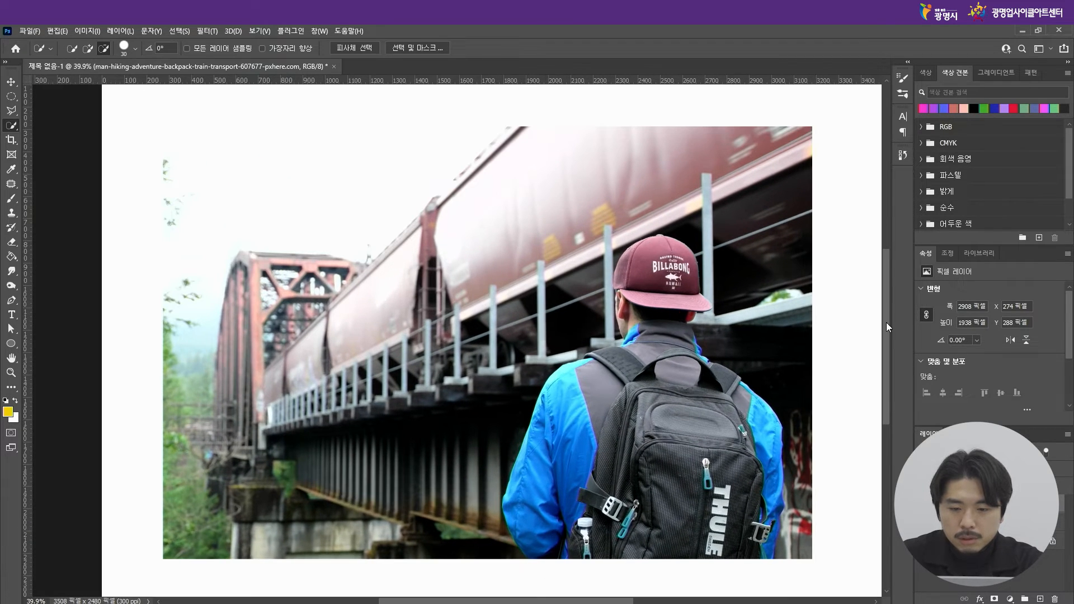
pyautogui.moveTo(887, 324); pyautogui.dragTo(887, 322)
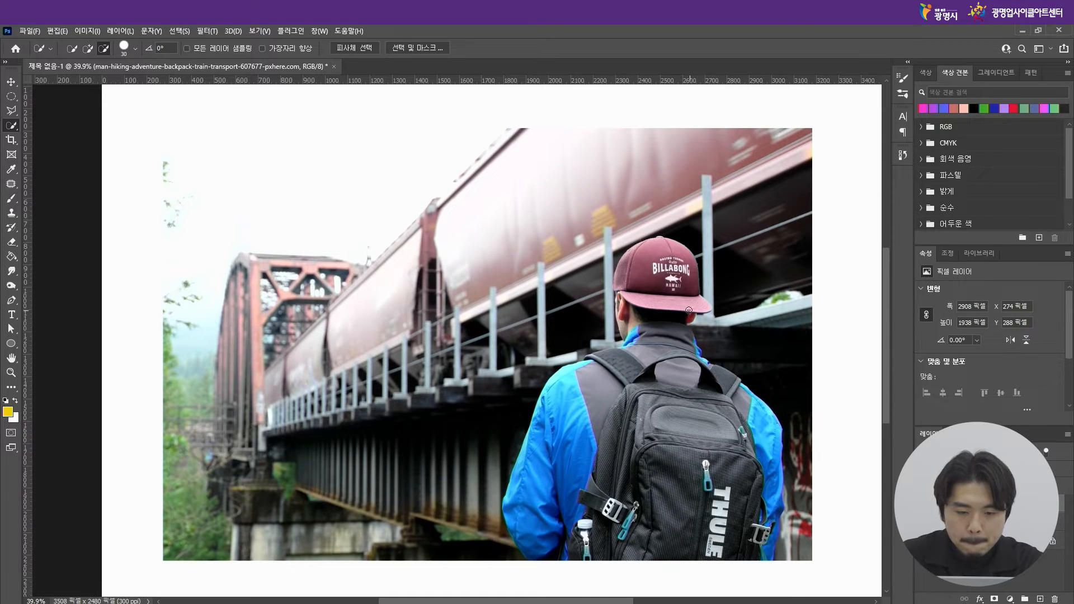
pyautogui.rightClick(15, 125)
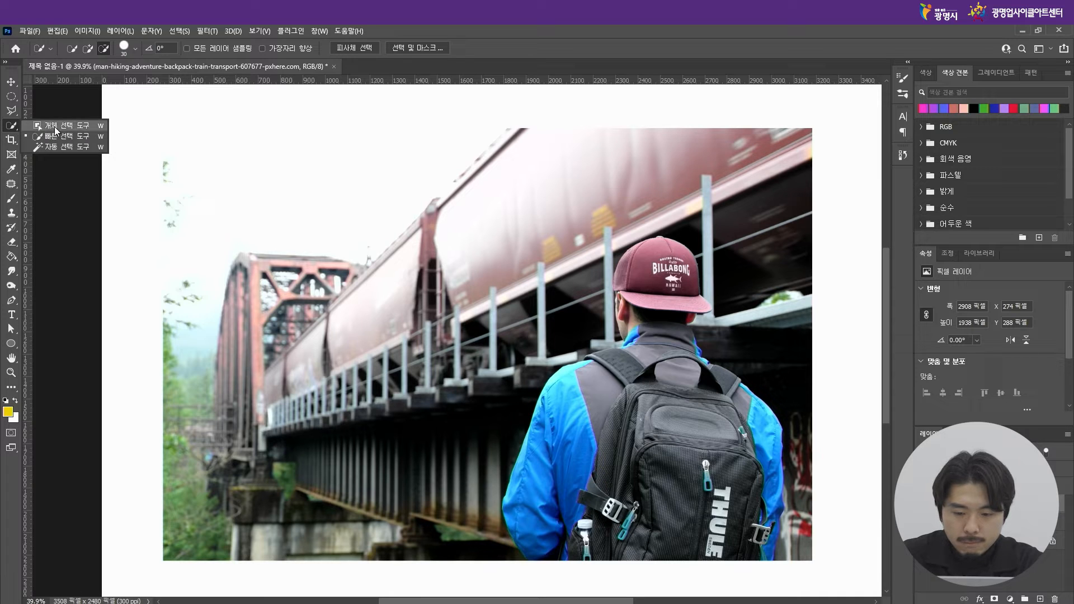
pyautogui.click(17, 123)
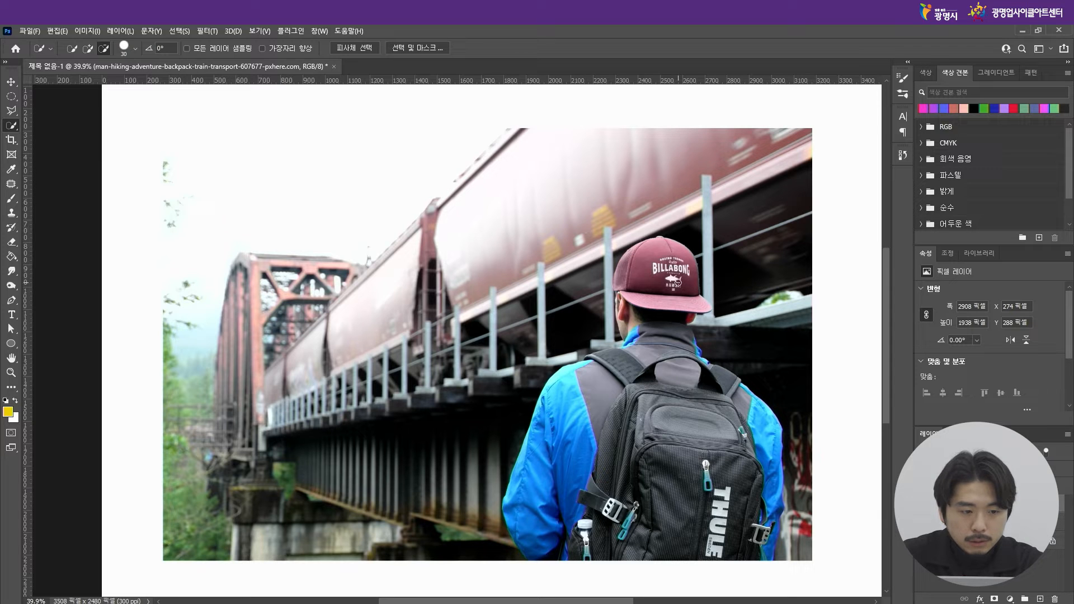
pyautogui.scroll(4, 678, 282)
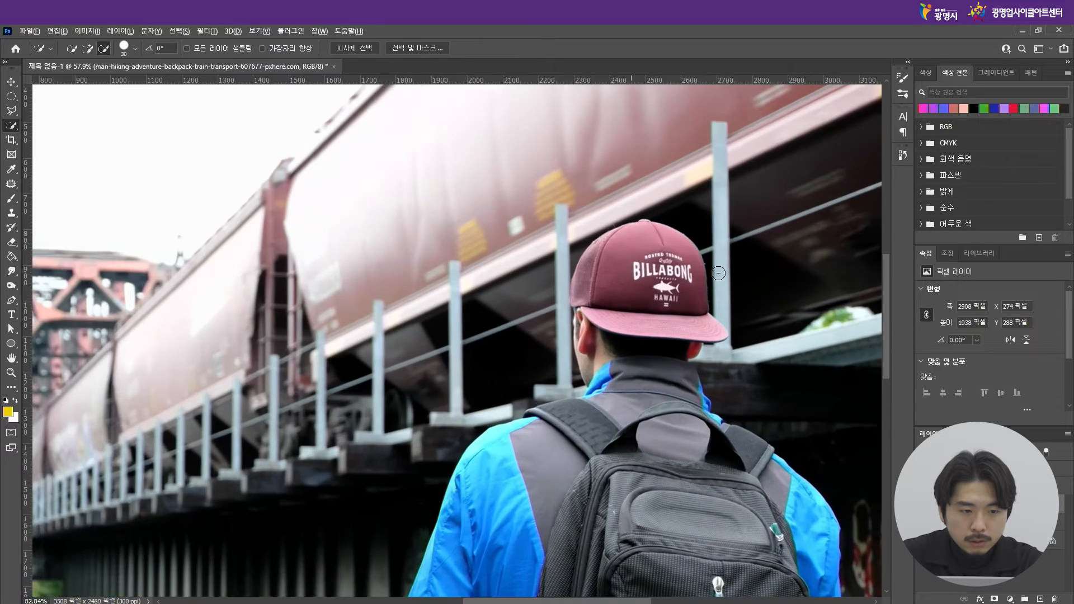
pyautogui.scroll(3, 689, 235)
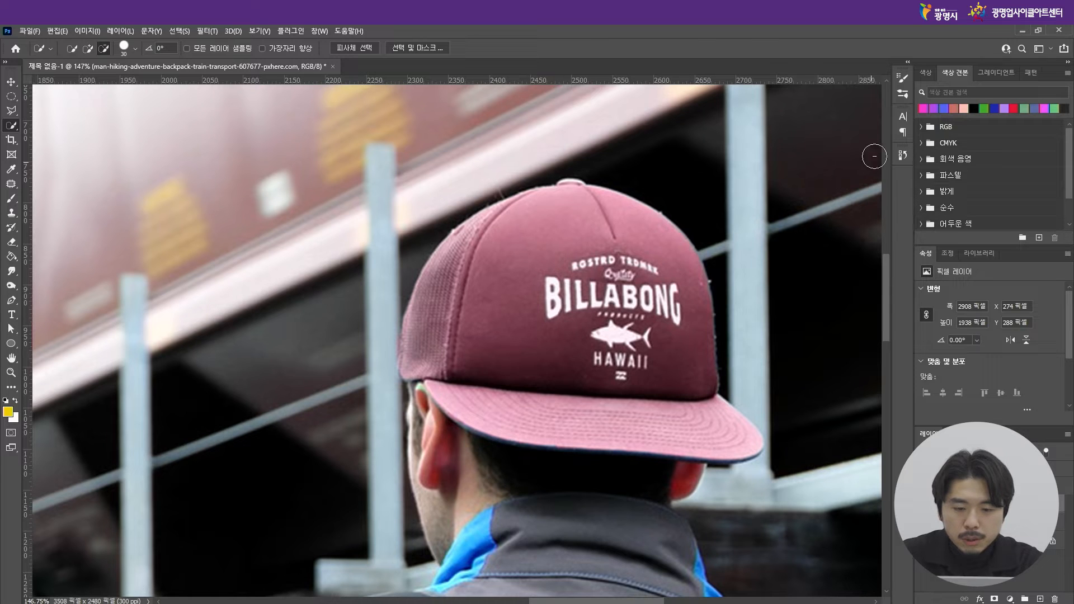
pyautogui.rightClick(11, 125)
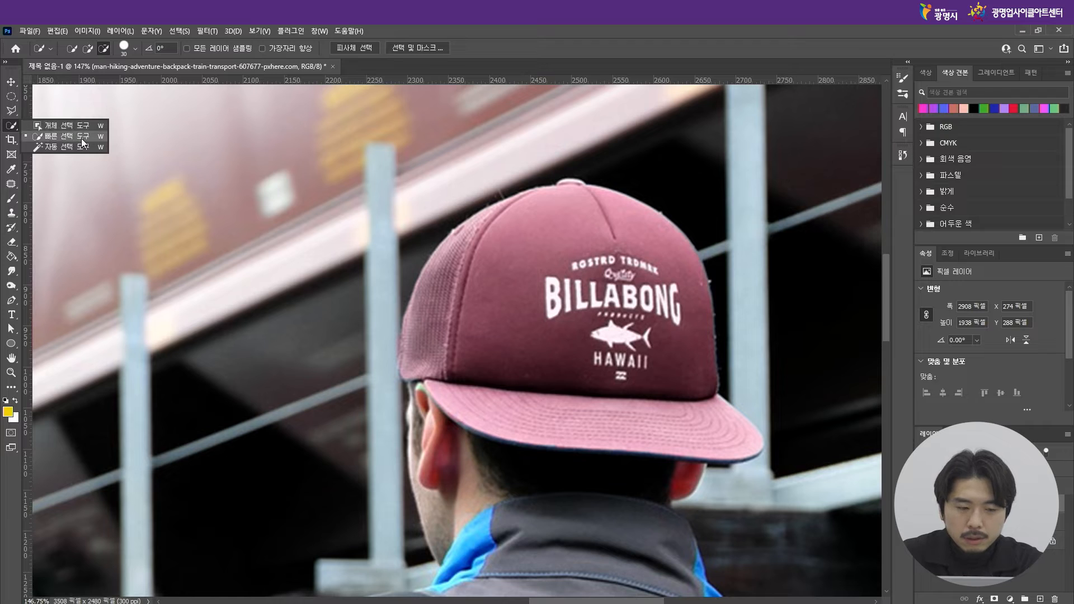
pyautogui.click(81, 139)
pyautogui.rightClick(13, 128)
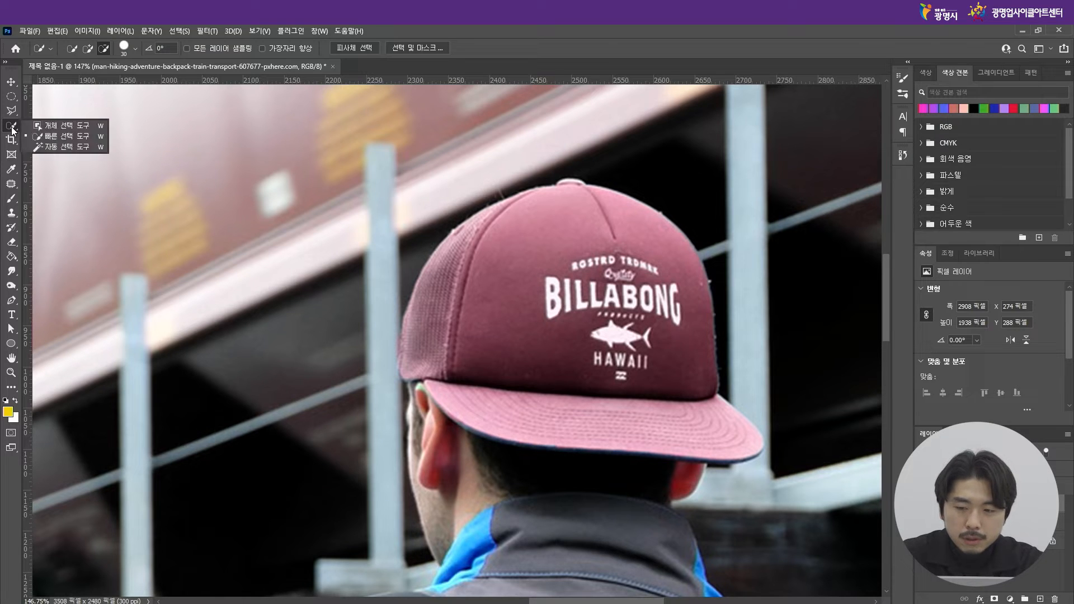
pyautogui.click(12, 127)
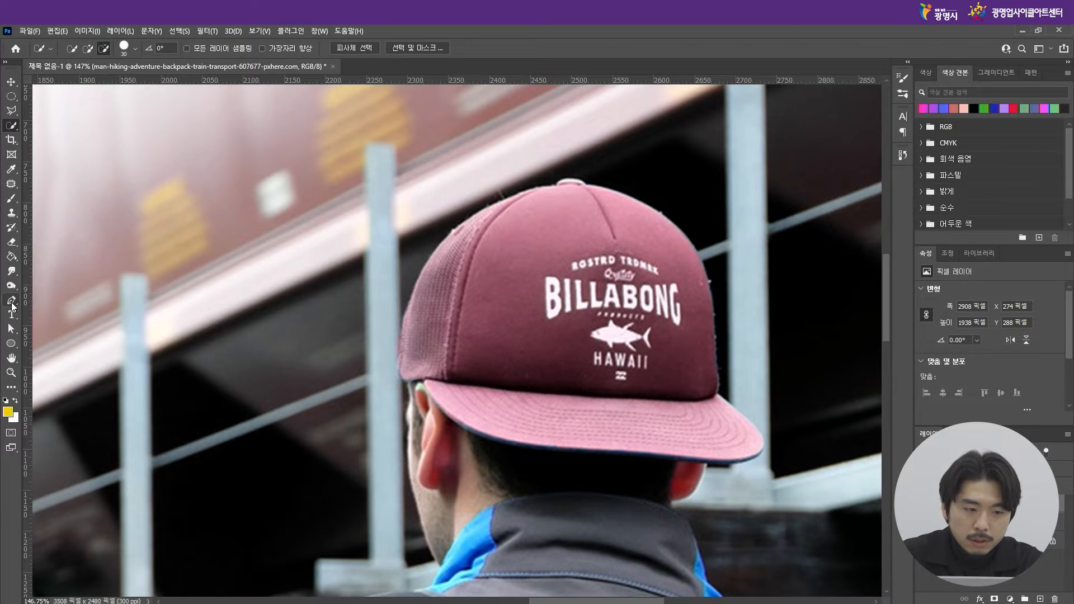
# Step: Start a Pen tool path with an anchor where the jacket's left shoulder meets the backpack strap
pyautogui.click(11, 300)
pyautogui.rightClick(11, 300)
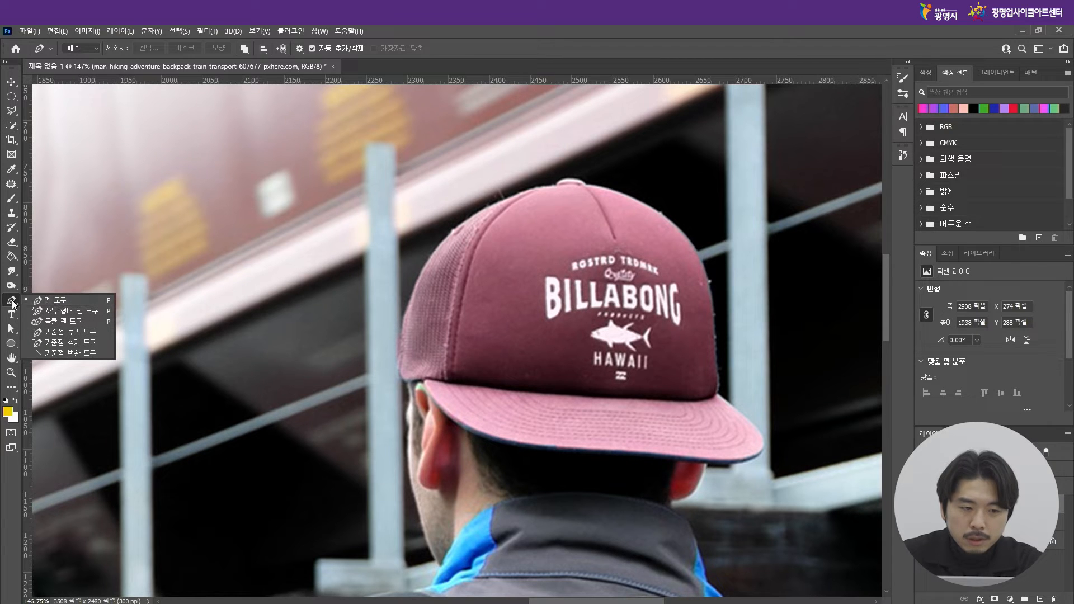
pyautogui.click(65, 300)
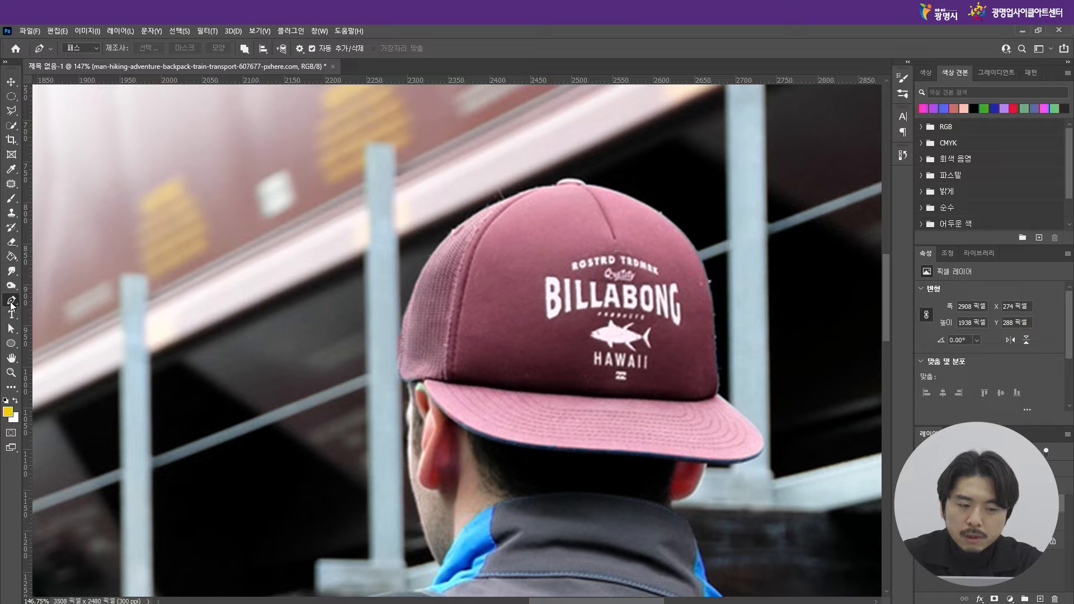
pyautogui.scroll(-3, 555, 159)
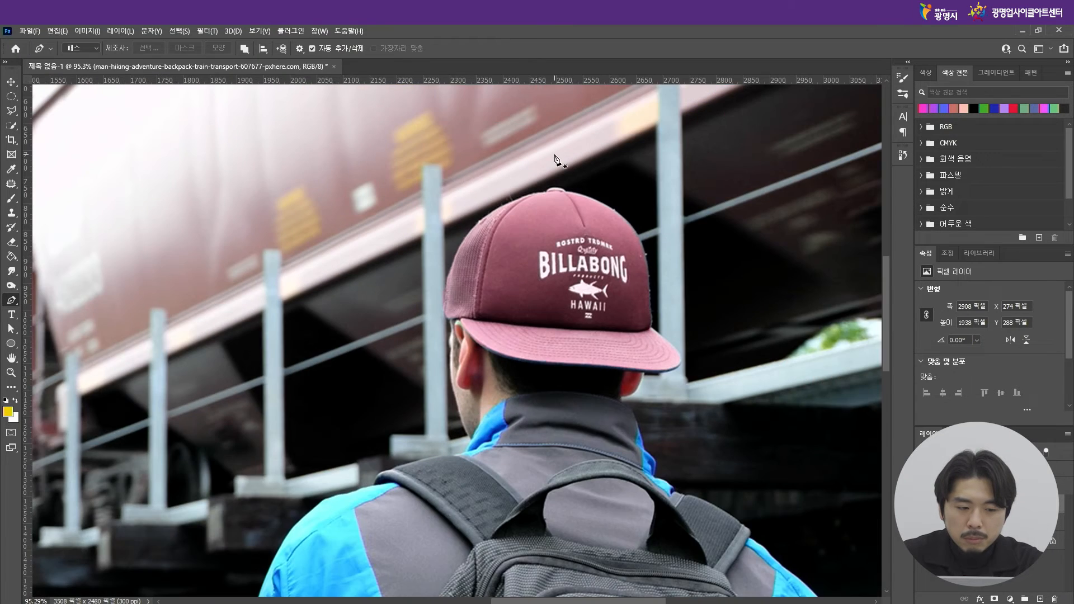
pyautogui.scroll(-3, 556, 159)
pyautogui.scroll(2, 462, 479)
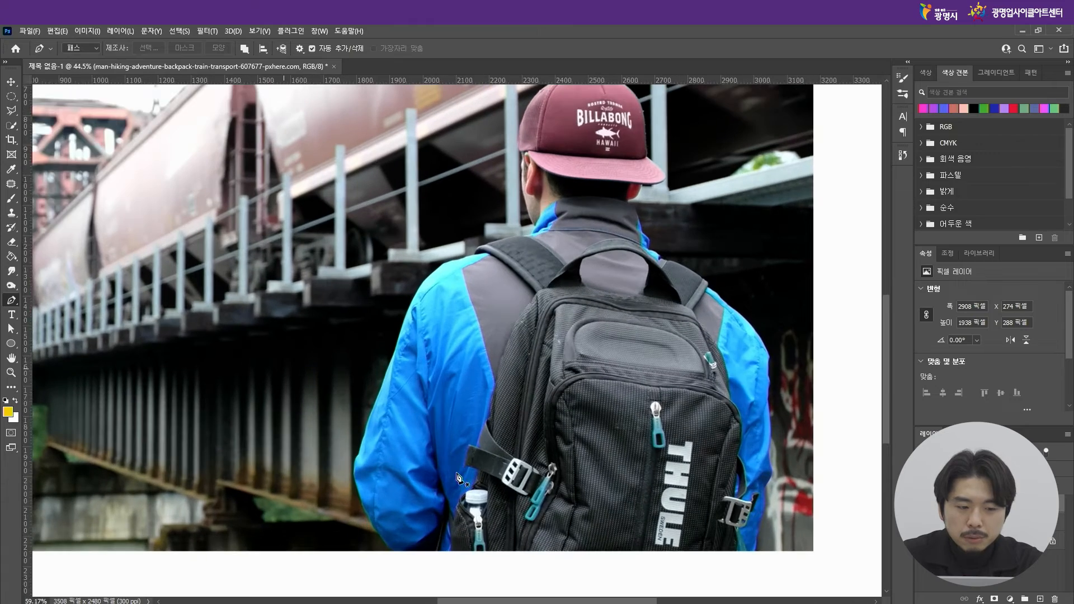
pyautogui.scroll(3, 464, 286)
pyautogui.scroll(3, 595, 173)
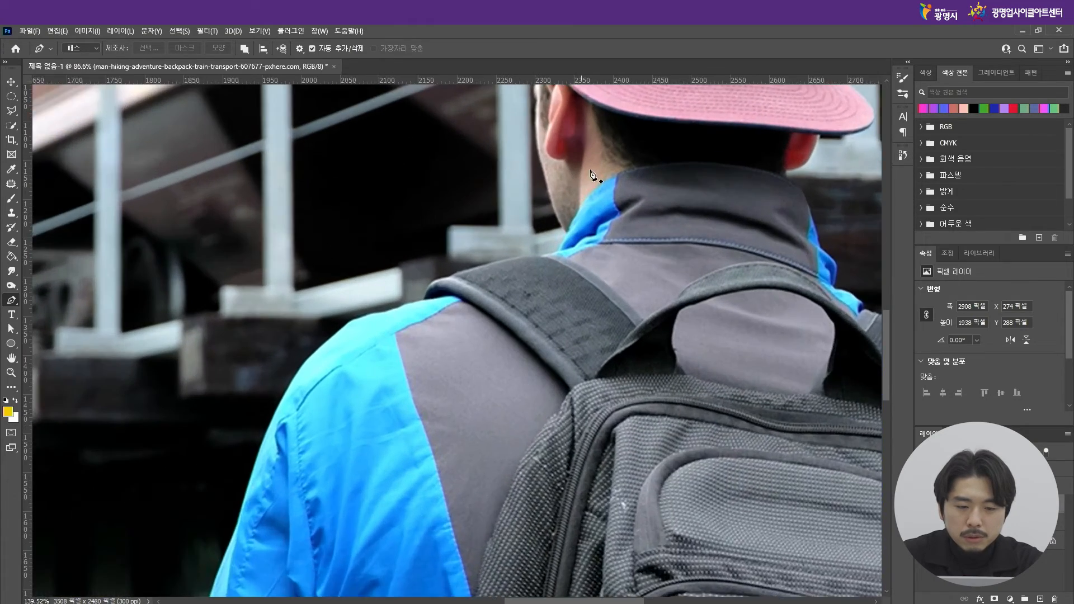
pyautogui.scroll(2, 428, 347)
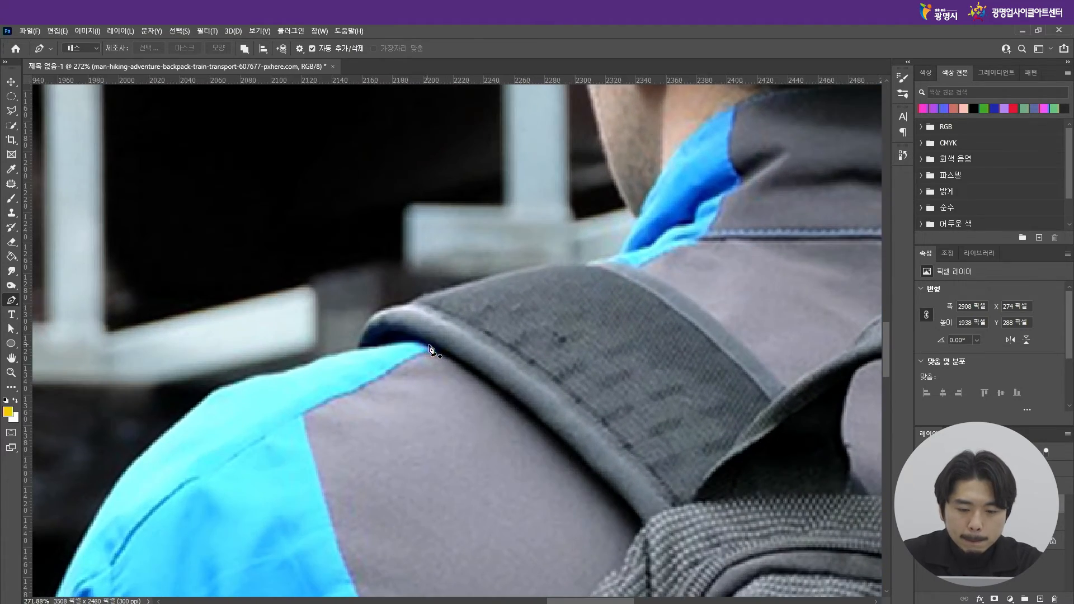
pyautogui.click(434, 350)
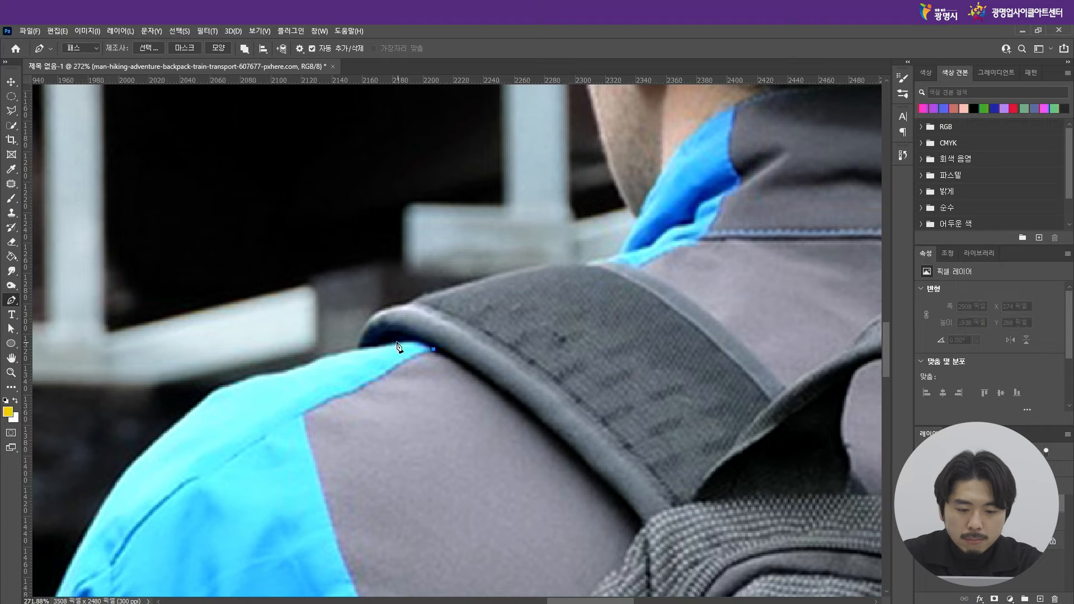
pyautogui.click(396, 347)
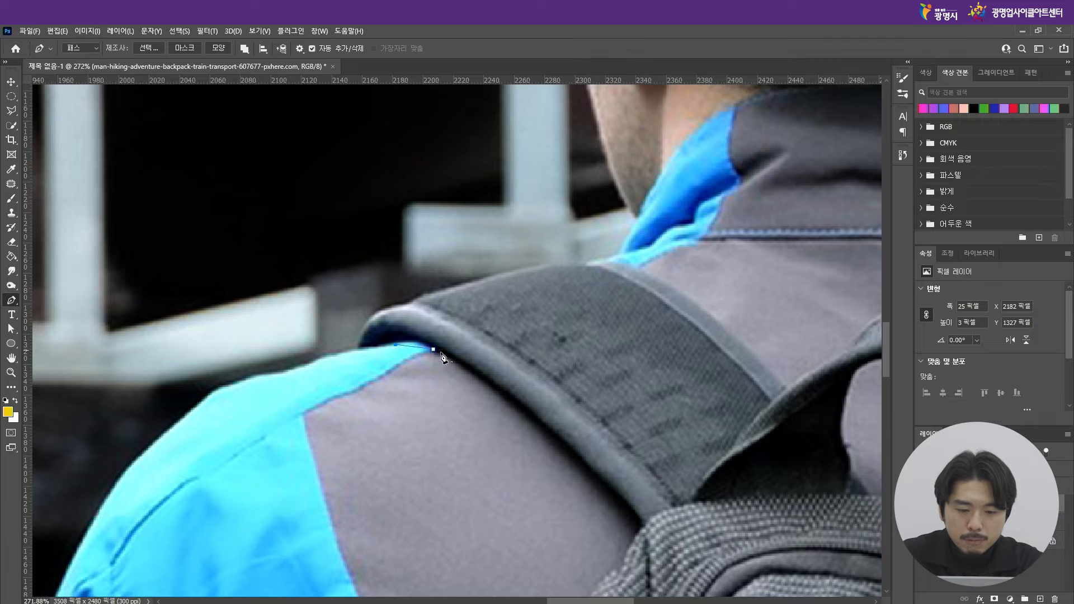
pyautogui.hotkey('ctrl', 'z')
pyautogui.click(215, 234)
pyautogui.click(164, 341)
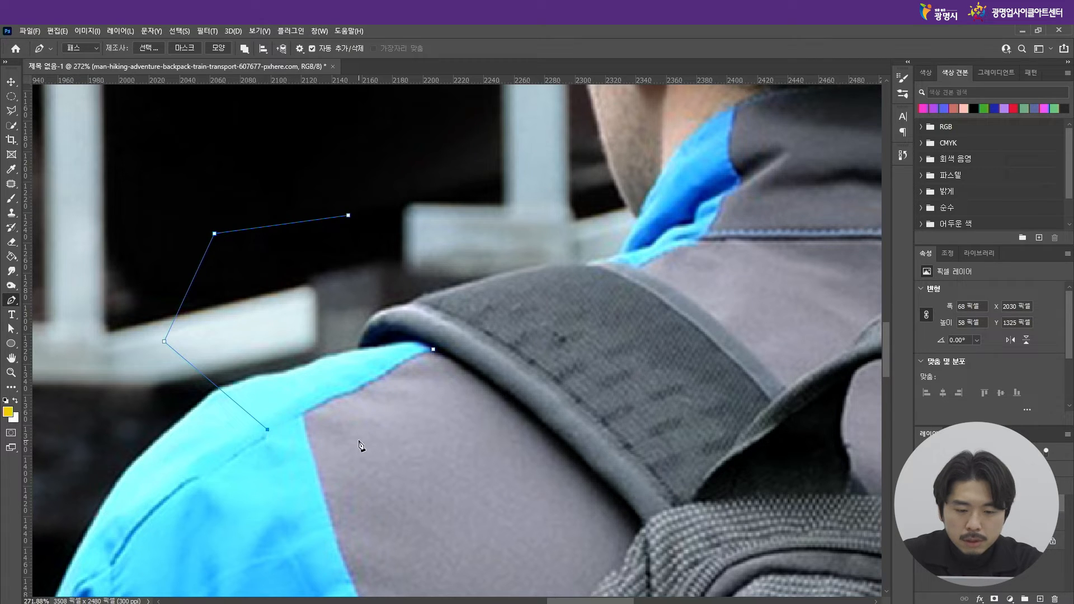
pyautogui.hotkey('ctrl', 'z')
pyautogui.hotkey('ctrl', 'z')
pyautogui.click(395, 345)
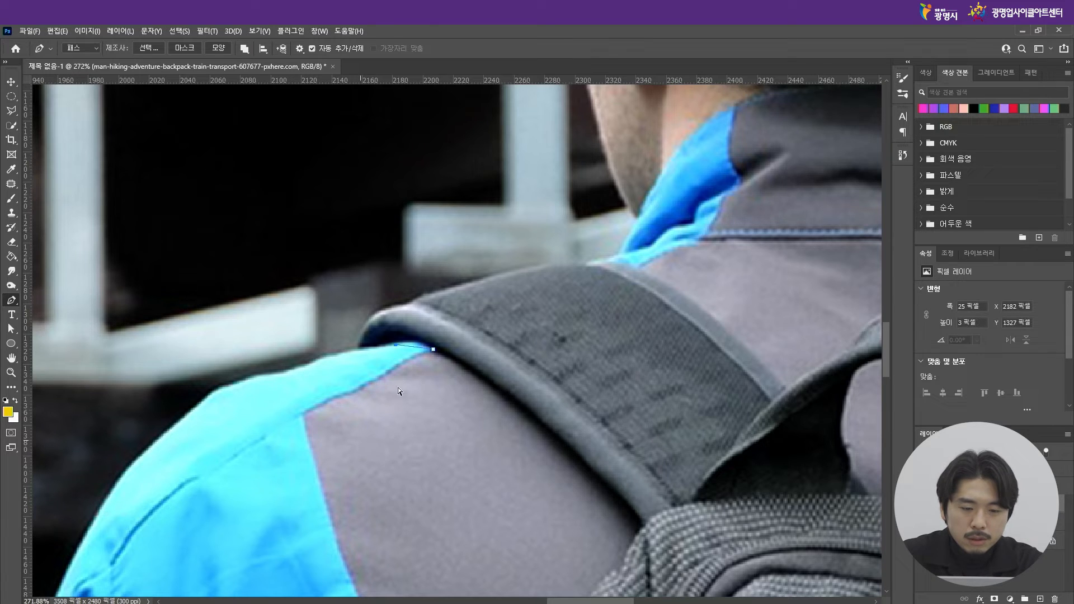
pyautogui.hotkey('ctrl', 'z')
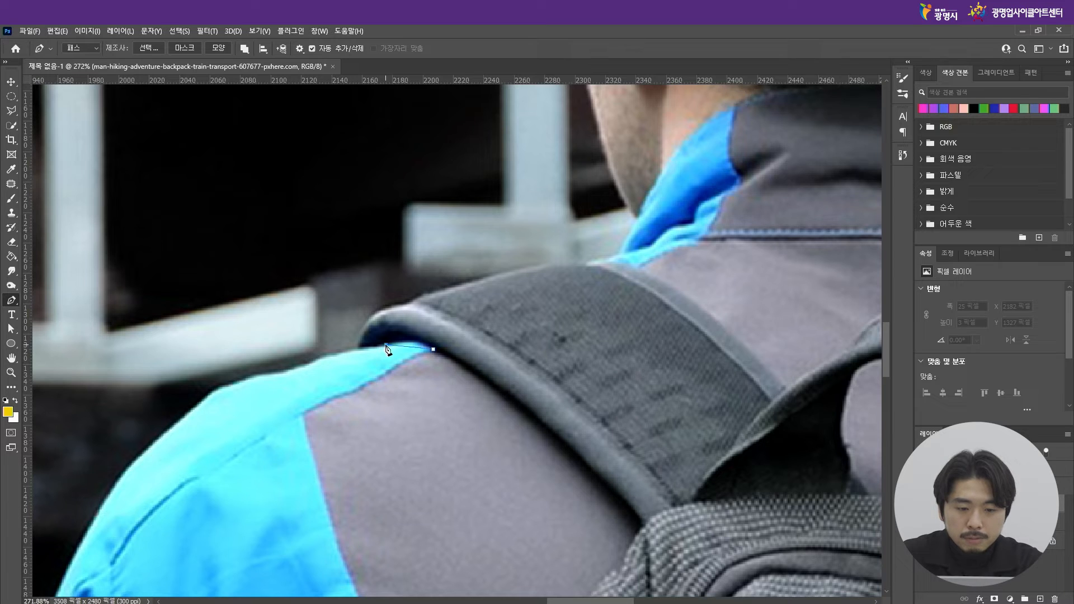
# Step: Trace the left shoulder's outline from the backpack strap down to the upper sleeve with curved path anchors
pyautogui.moveTo(363, 349); pyautogui.dragTo(309, 364)
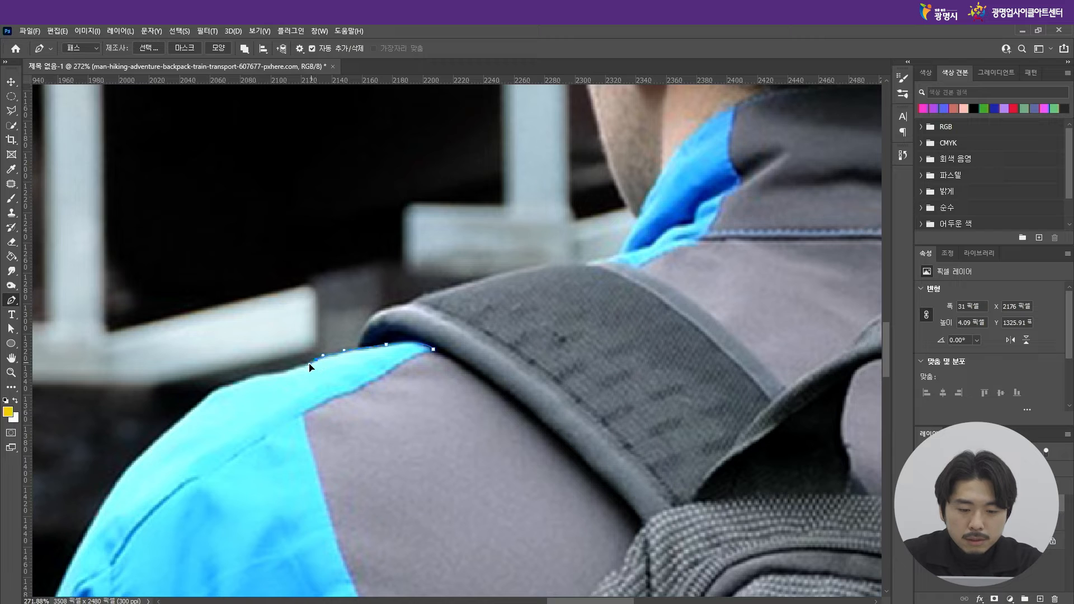
pyautogui.click(309, 364)
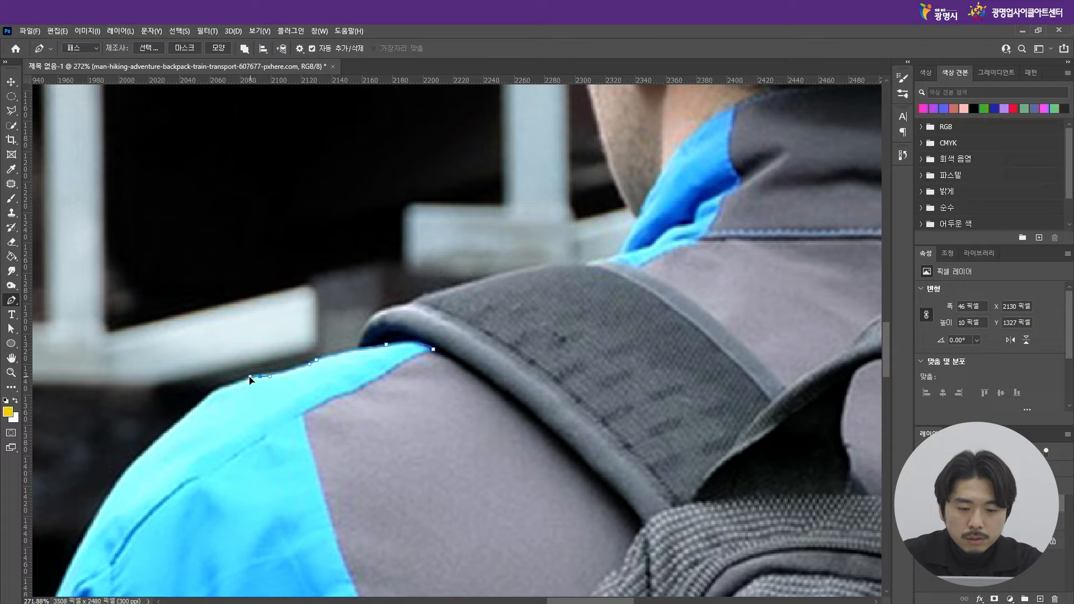
pyautogui.moveTo(188, 417); pyautogui.dragTo(152, 451)
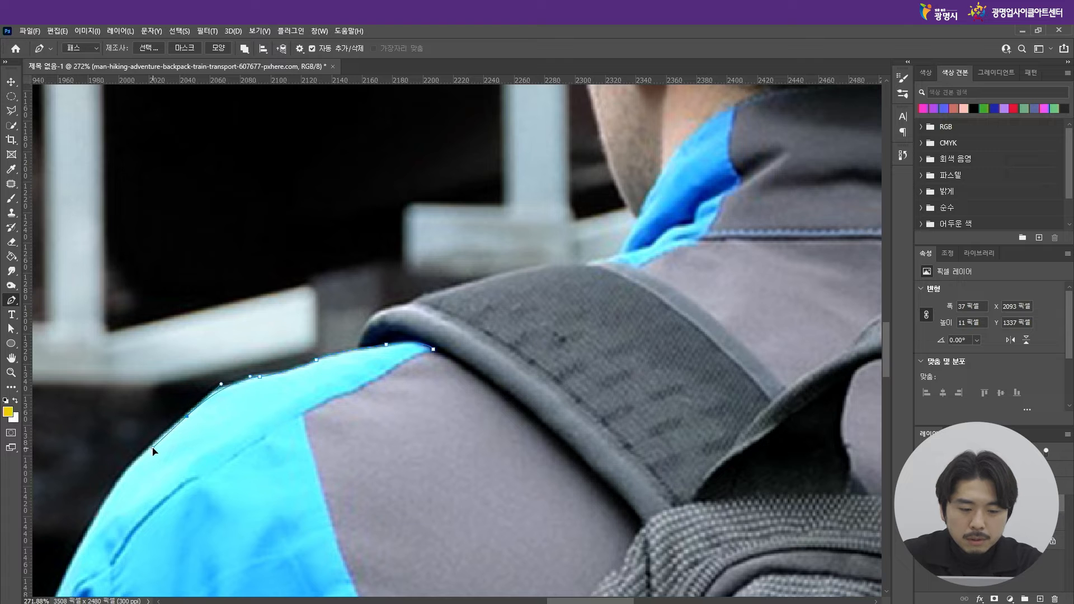
pyautogui.scroll(-2, 410, 252)
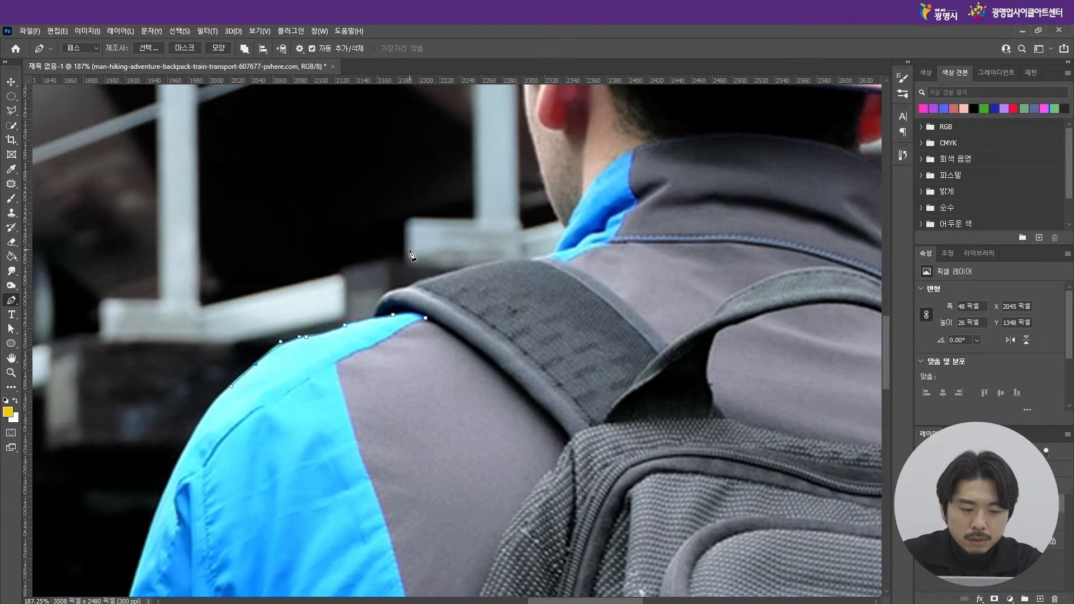
pyautogui.scroll(3, 203, 460)
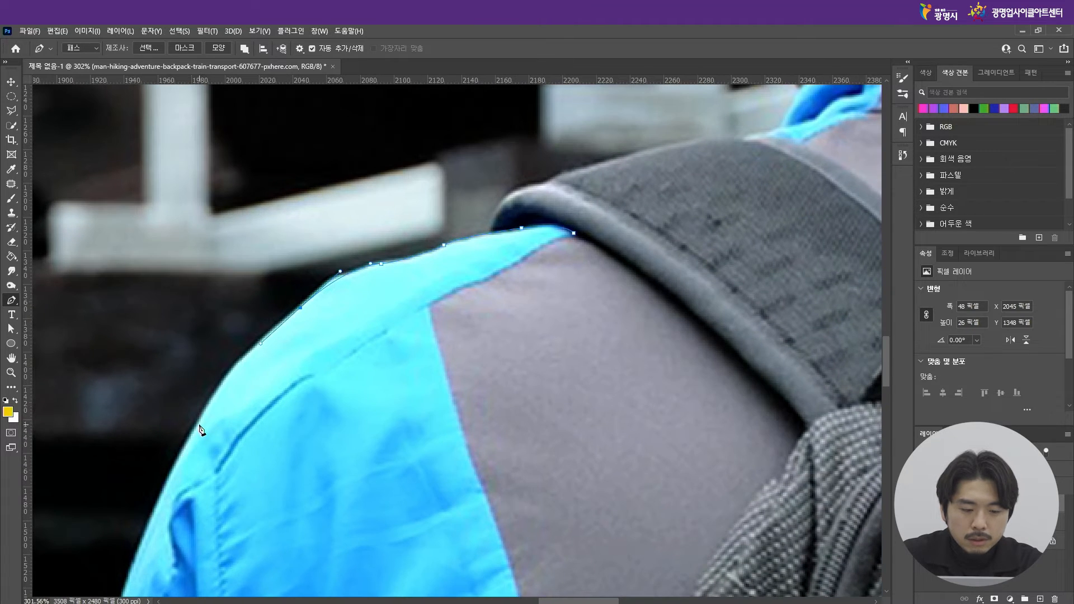
pyautogui.moveTo(199, 425); pyautogui.dragTo(162, 490)
pyautogui.scroll(-5, 391, 182)
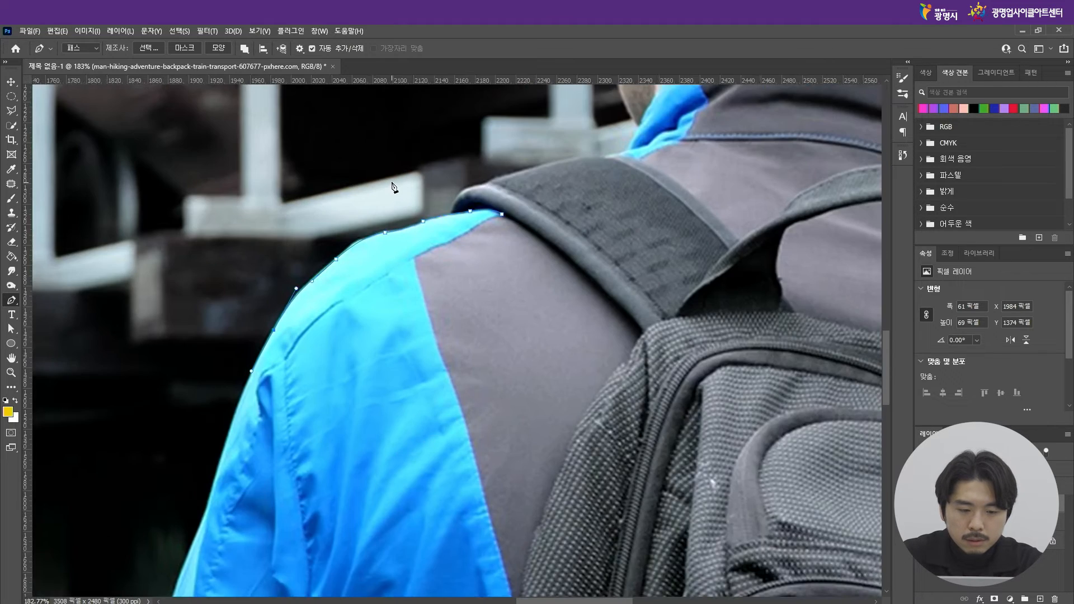
pyautogui.scroll(5, 294, 386)
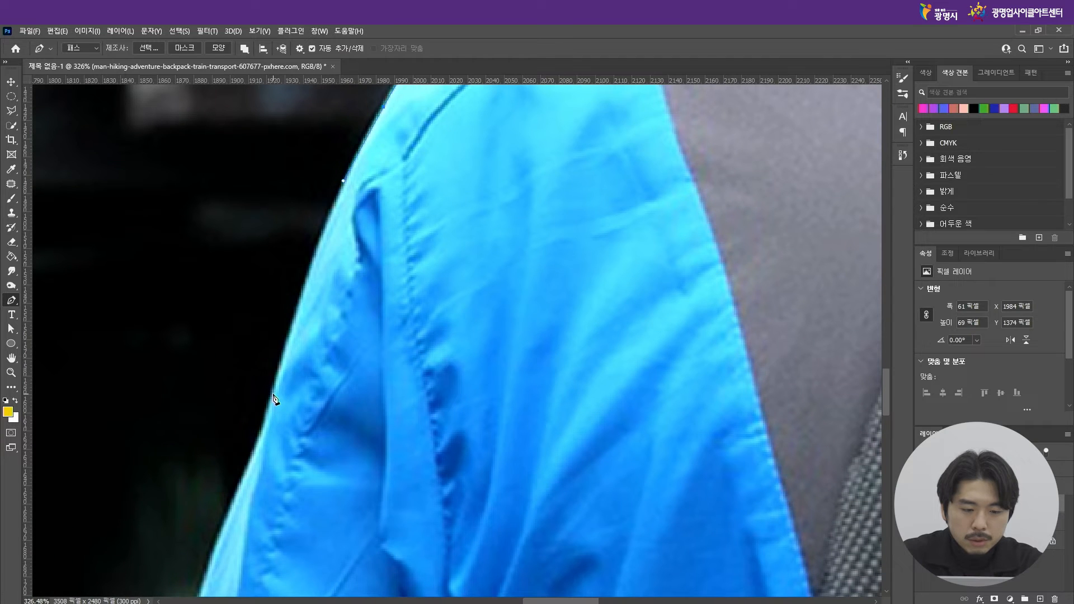
pyautogui.moveTo(274, 395); pyautogui.dragTo(243, 529)
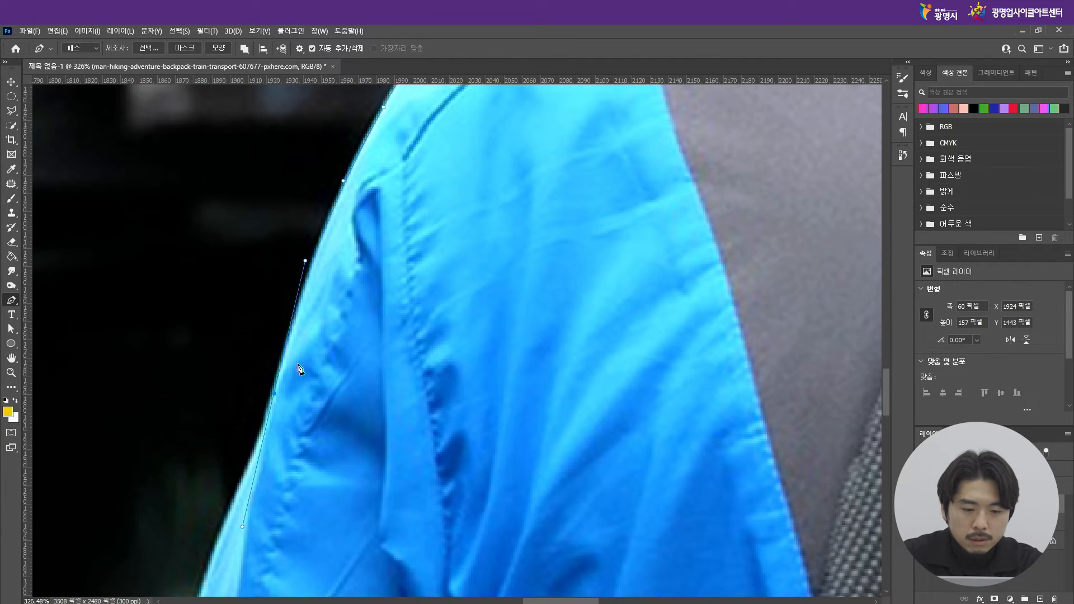
pyautogui.scroll(-4, 275, 439)
pyautogui.scroll(3, 275, 439)
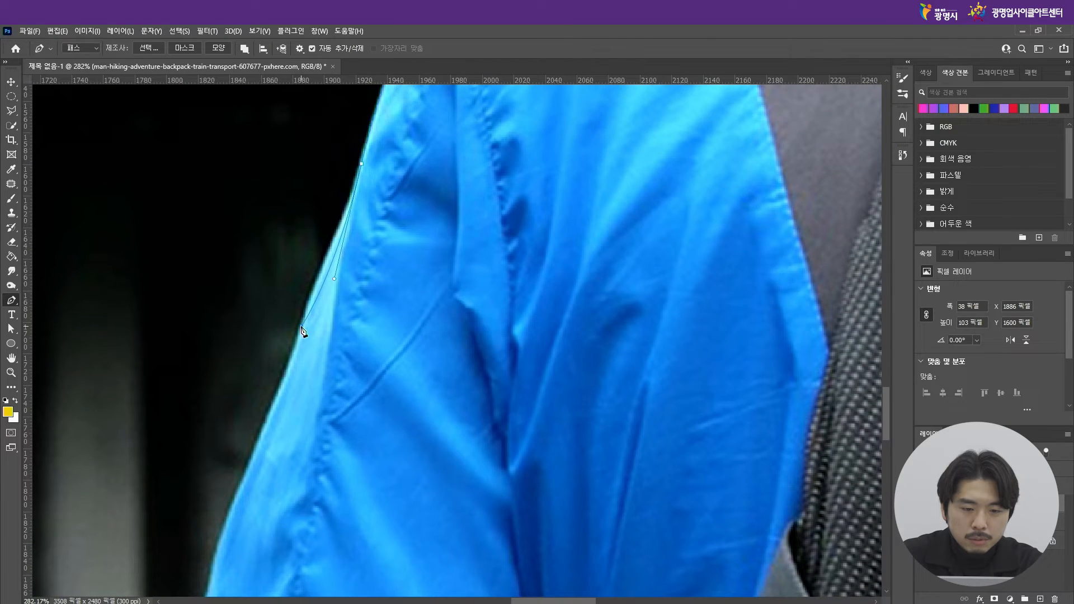
pyautogui.scroll(2, 324, 233)
pyautogui.scroll(2, 350, 185)
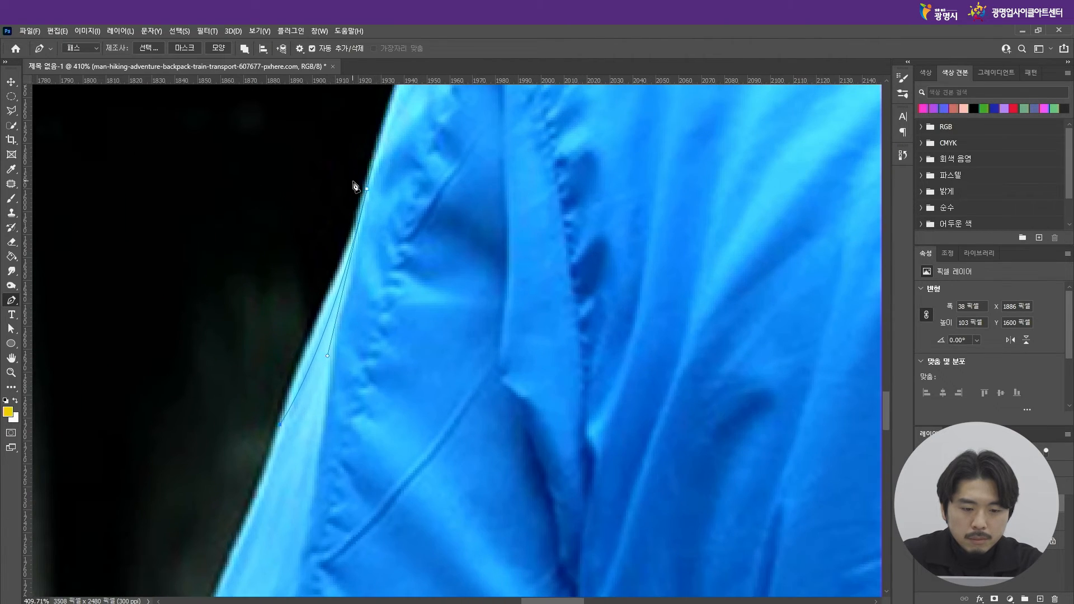
pyautogui.hotkey('ctrl', 'z')
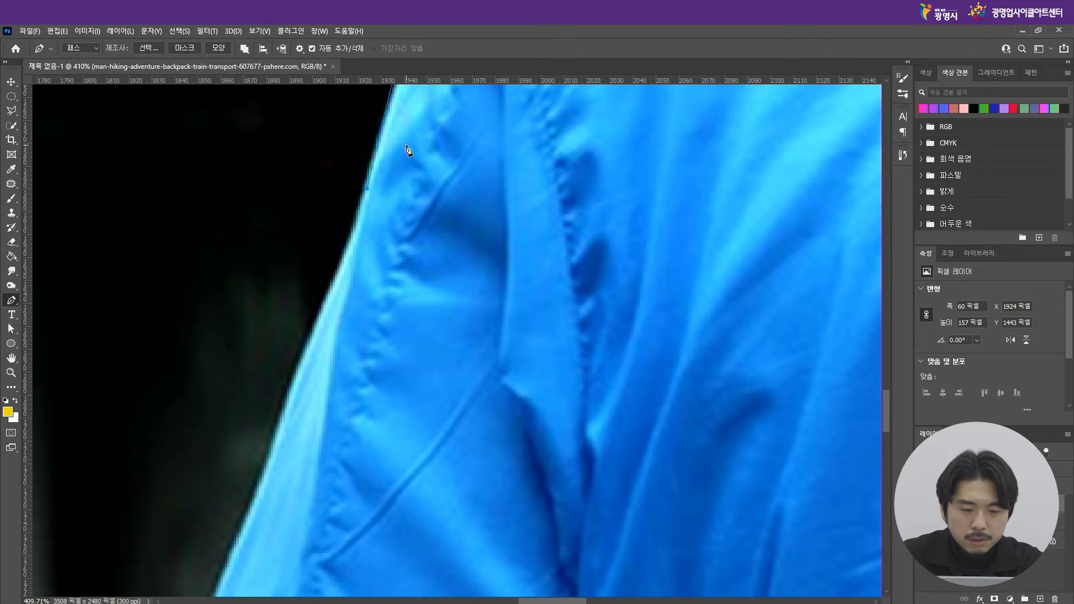
# Step: Extend the path down the outer edge of the left sleeve's upper half, following its curve closely
pyautogui.scroll(-3, 408, 151)
pyautogui.scroll(2, 327, 322)
pyautogui.click(343, 281)
pyautogui.click(329, 322)
pyautogui.scroll(2, 400, 119)
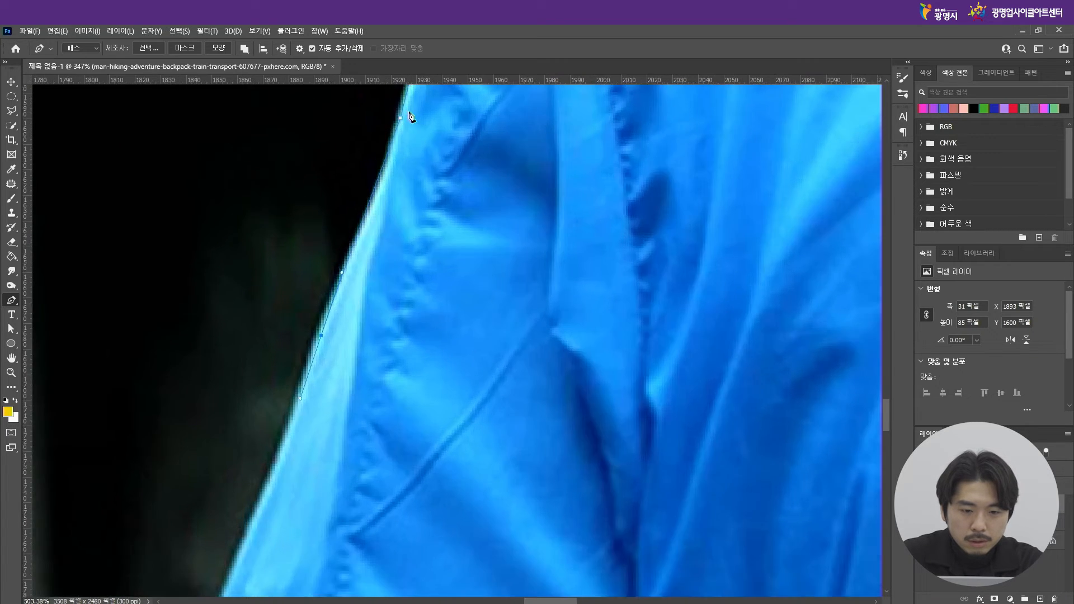
pyautogui.scroll(-2, 324, 349)
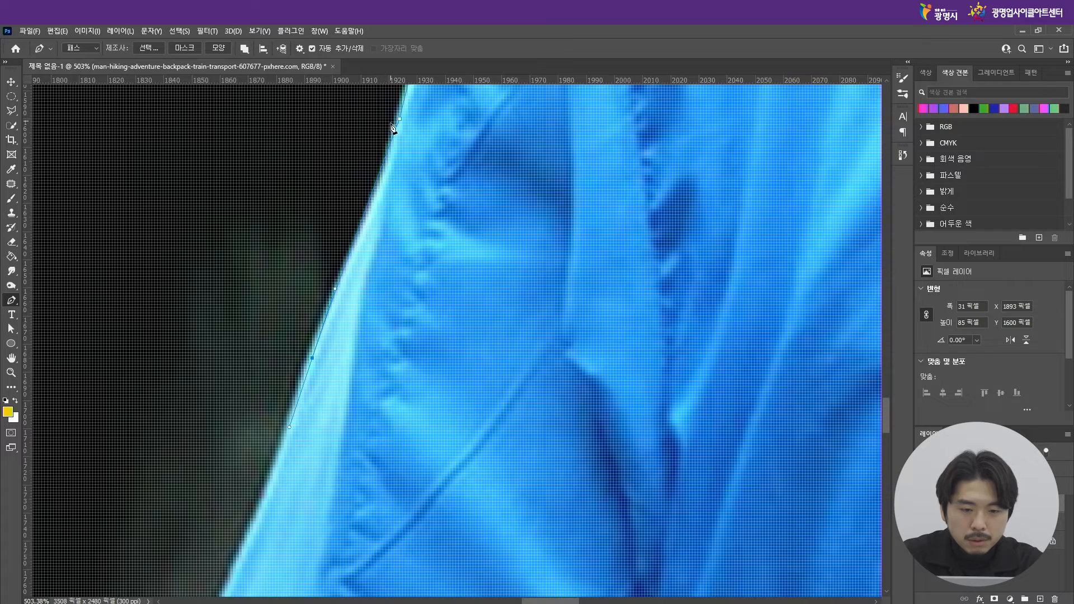
pyautogui.scroll(-1, 321, 334)
pyautogui.scroll(1, 321, 334)
pyautogui.scroll(1, 321, 334)
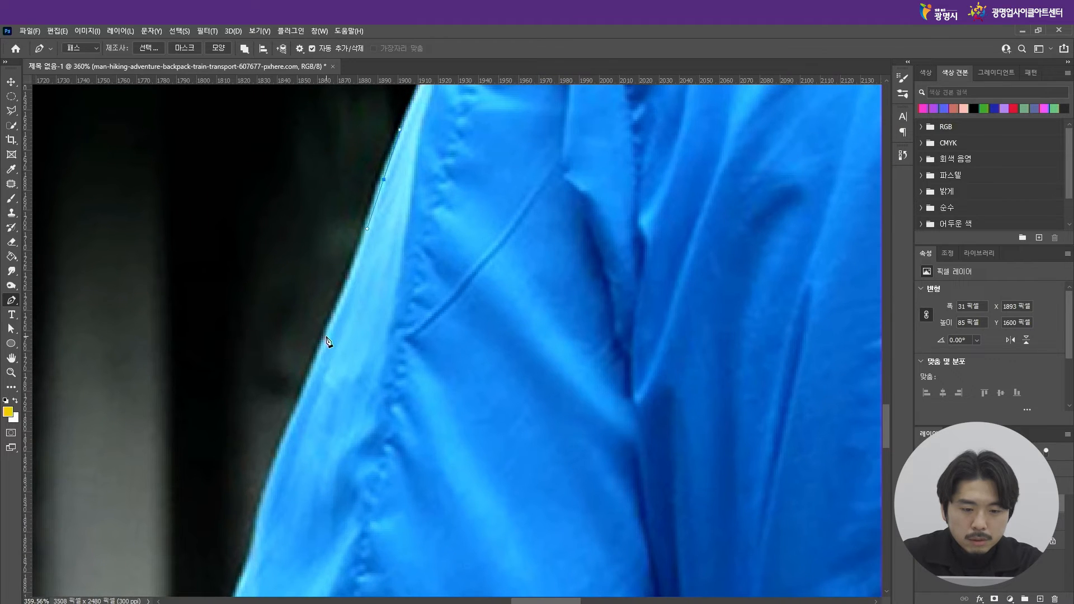
pyautogui.scroll(-2, 311, 492)
pyautogui.scroll(1, 302, 498)
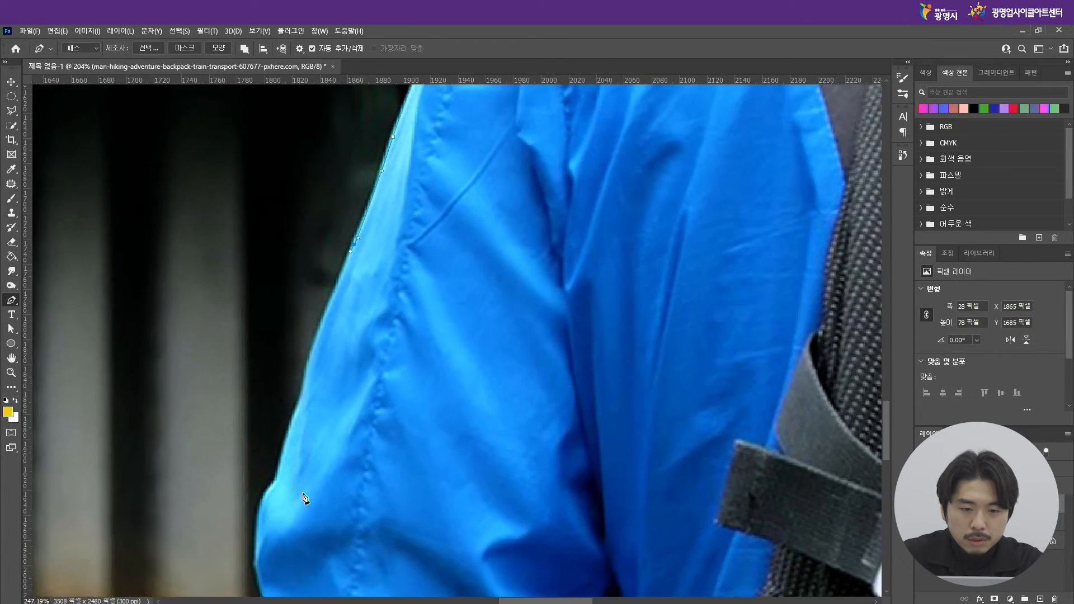
# Step: Continue the path with short curved segments along the left sleeve's edge to just above the elbow bulge
pyautogui.scroll(1, 313, 459)
pyautogui.moveTo(305, 397); pyautogui.dragTo(299, 425)
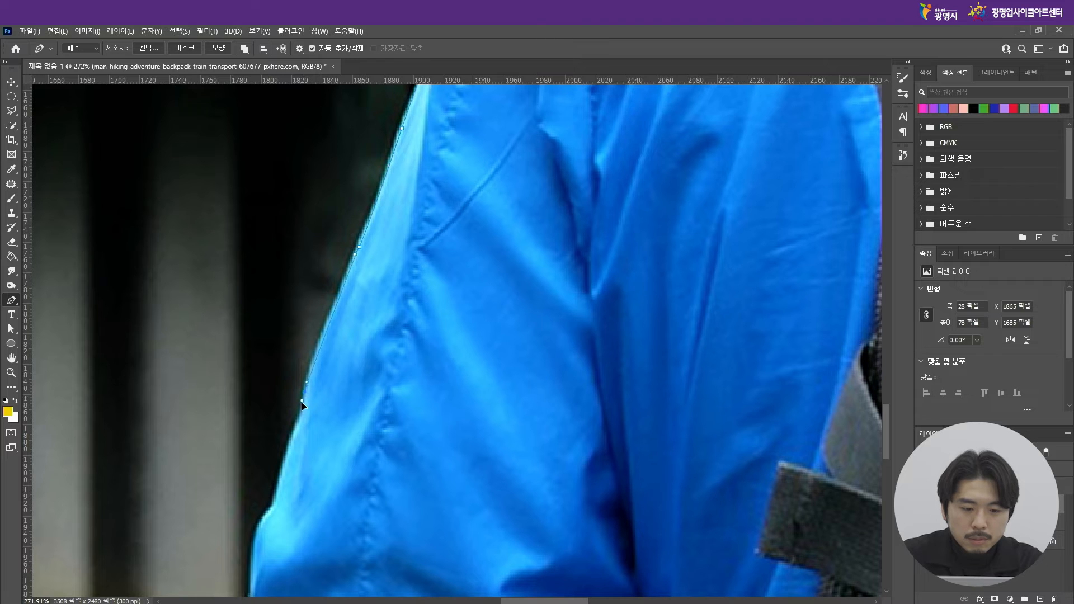
pyautogui.scroll(-1, 379, 269)
pyautogui.scroll(2, 295, 465)
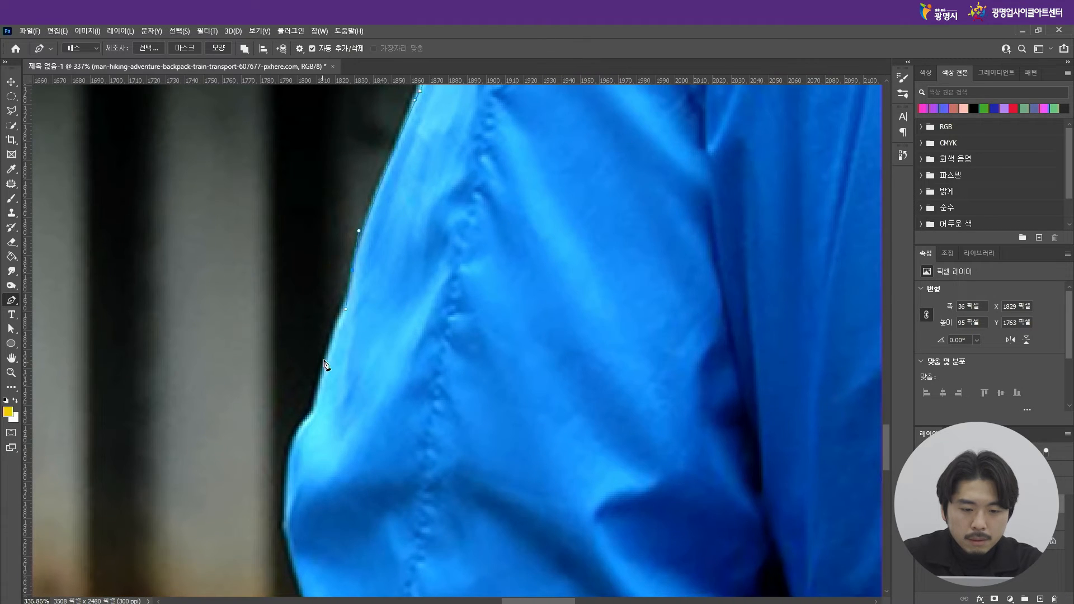
pyautogui.moveTo(335, 330); pyautogui.dragTo(331, 338)
pyautogui.scroll(-1, 321, 396)
pyautogui.scroll(1, 316, 381)
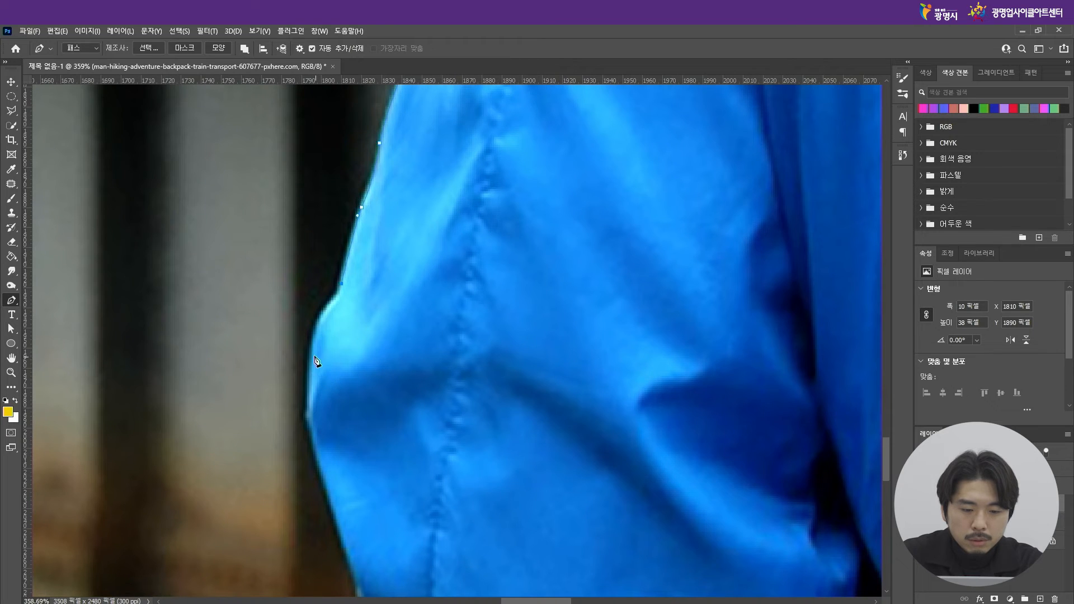
# Step: Continue the jacket path around the left elbow's outward bulge with two short curved segments
pyautogui.moveTo(310, 380); pyautogui.dragTo(310, 385)
pyautogui.moveTo(316, 450); pyautogui.dragTo(320, 475)
pyautogui.scroll(-2, 251, 288)
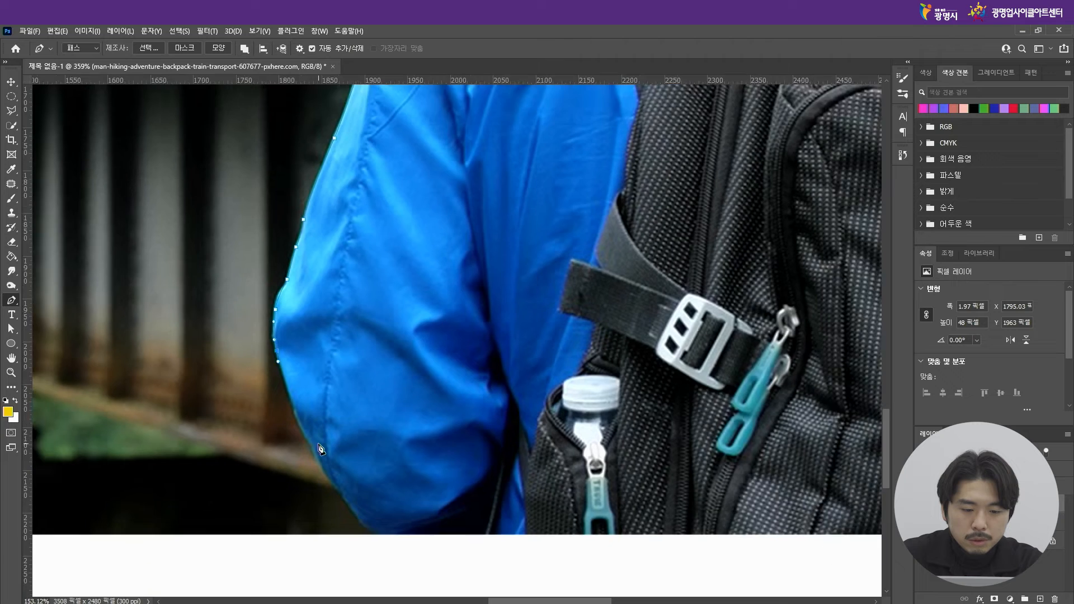
# Step: Extend the path down the left sleeve's lower outer edge from below the elbow to just above the photo's bottom edge
pyautogui.scroll(2, 296, 435)
pyautogui.click(294, 443)
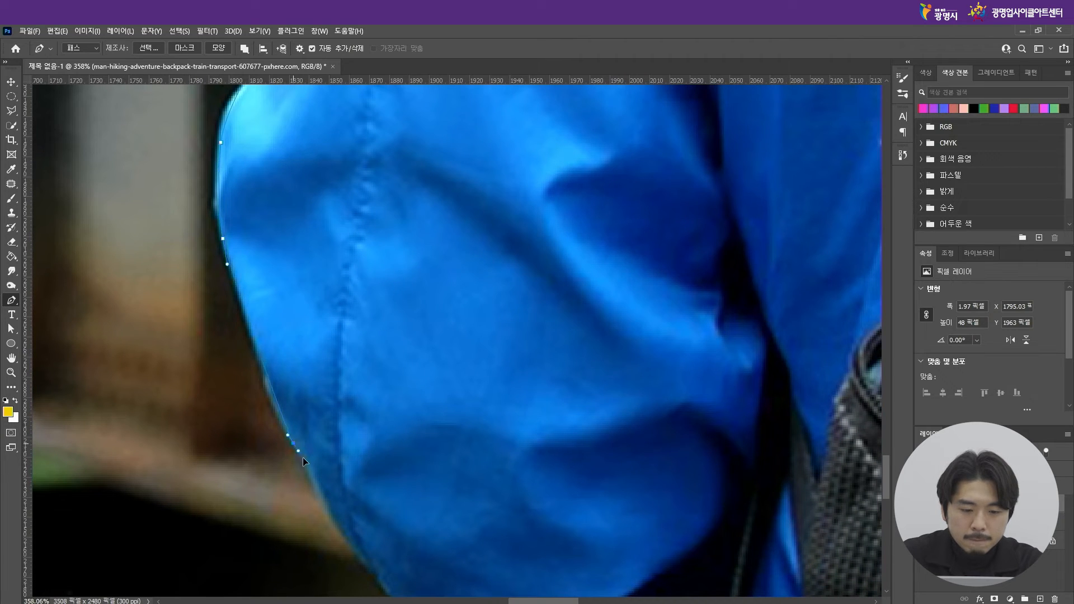
pyautogui.click(316, 489)
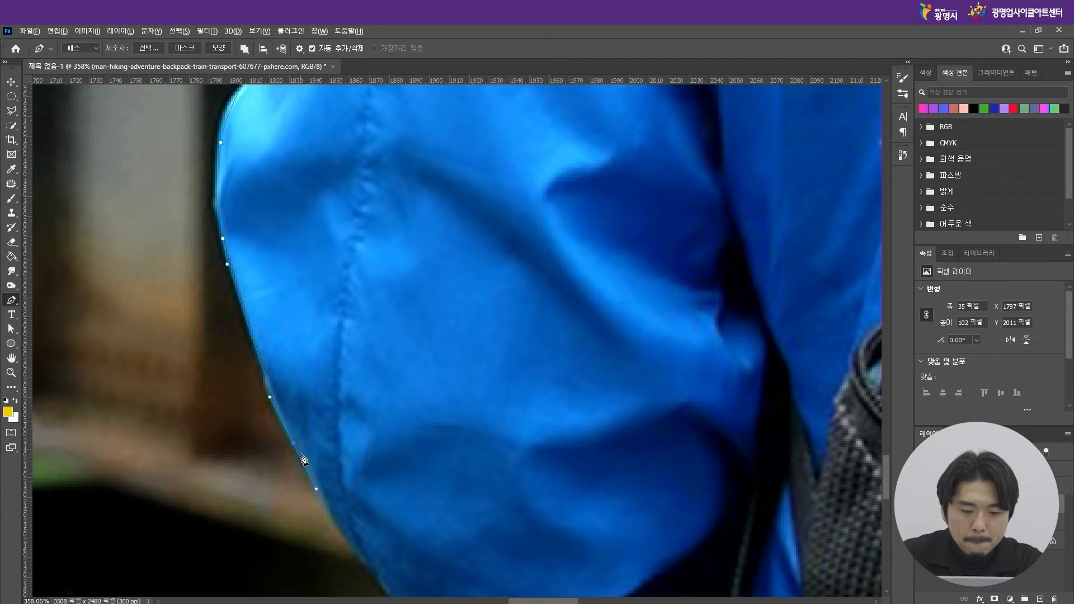
pyautogui.click(333, 524)
pyautogui.scroll(-2, 333, 445)
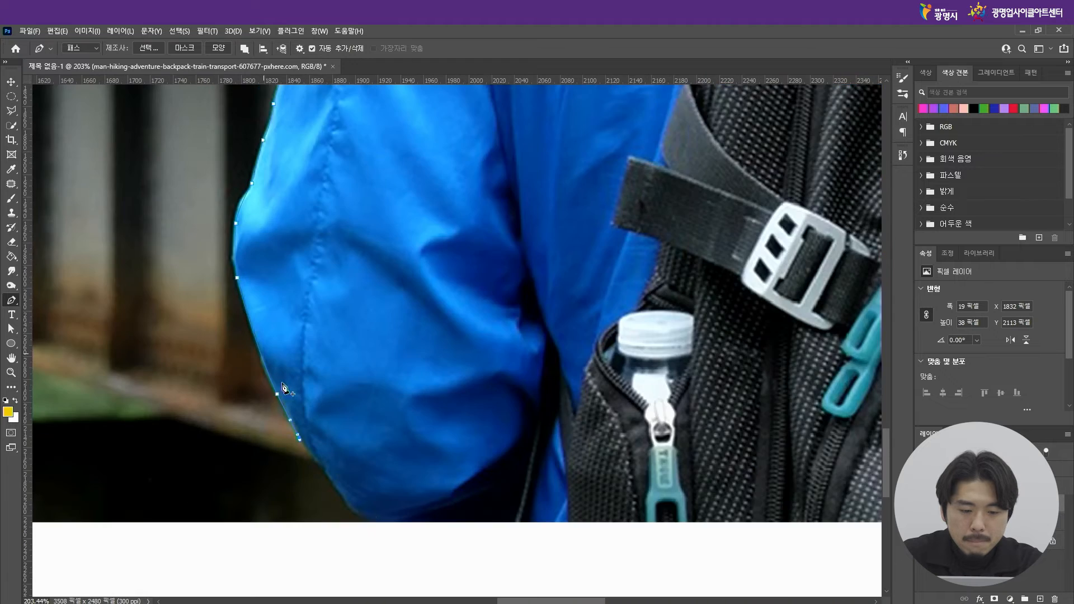
pyautogui.scroll(2, 333, 495)
pyautogui.click(339, 523)
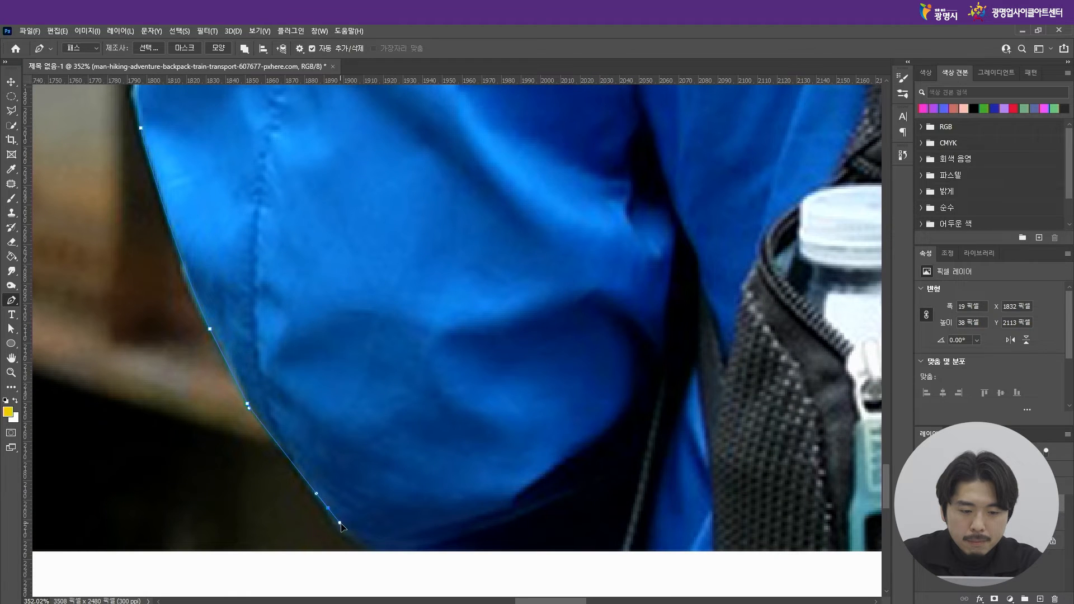
pyautogui.moveTo(417, 548); pyautogui.dragTo(465, 538)
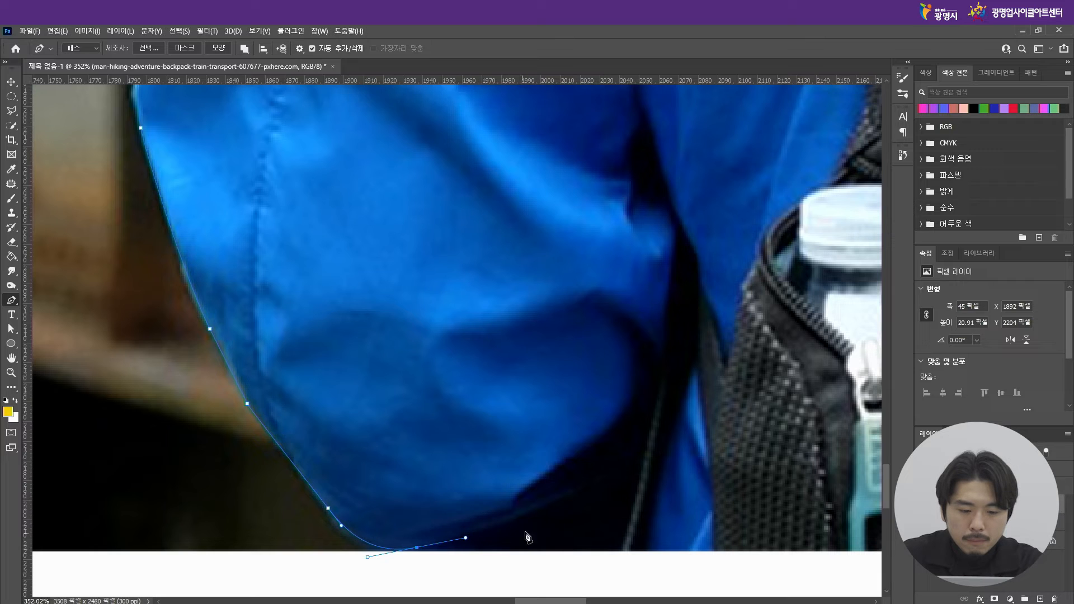
pyautogui.click(584, 492)
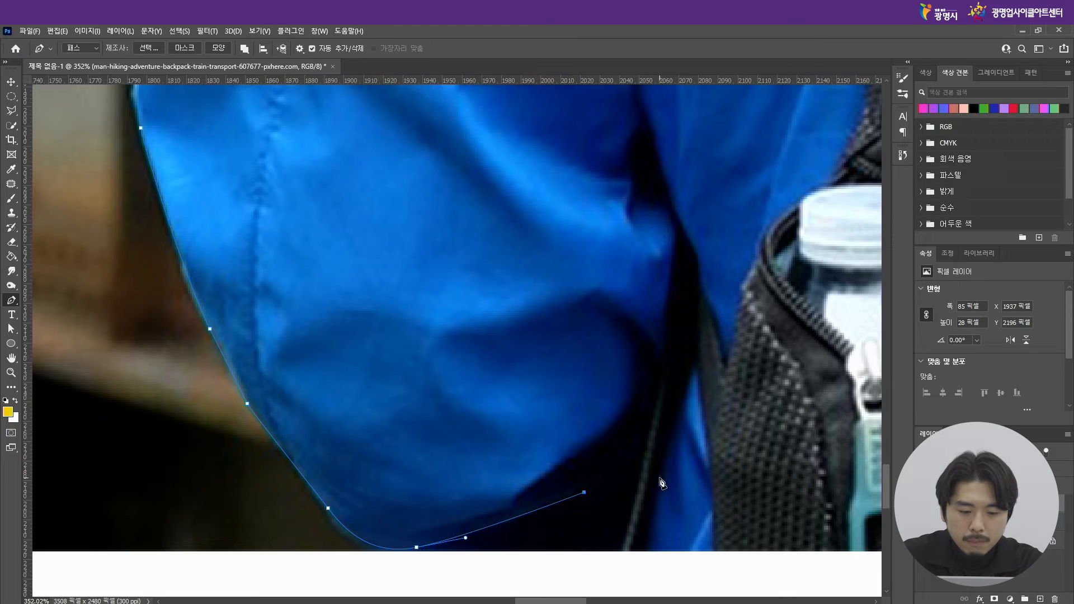
pyautogui.hotkey('ctrl', 'z')
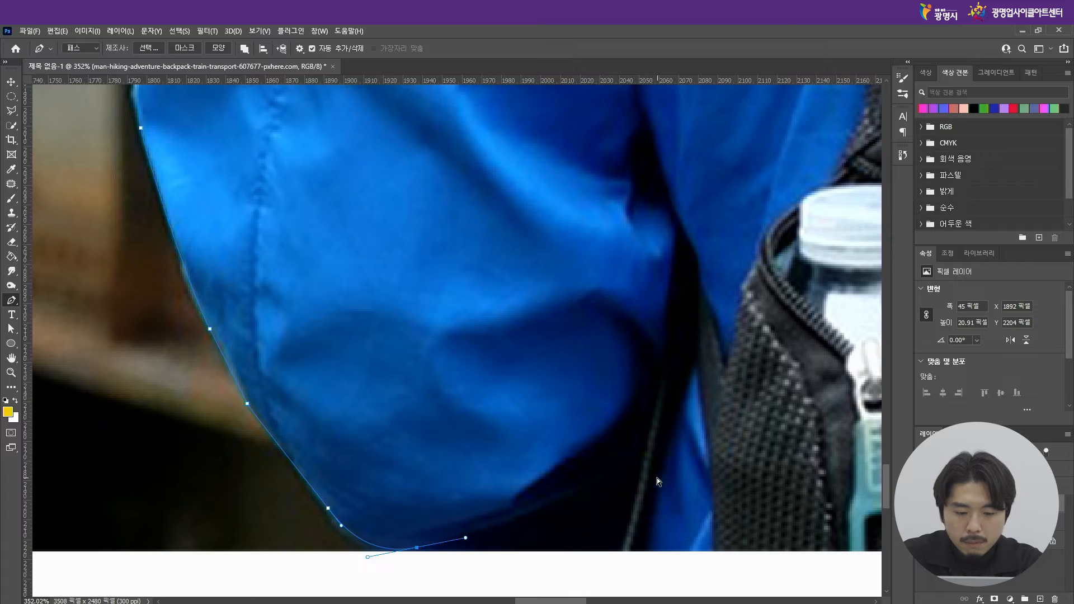
pyautogui.hotkey('ctrl', 'z')
pyautogui.hotkey('ctrl', 'z')
# Step: Carry the path past the photo's bottom edge, along beneath the sleeve, and back up to where the jacket meets the backpack
pyautogui.moveTo(387, 561); pyautogui.dragTo(422, 571)
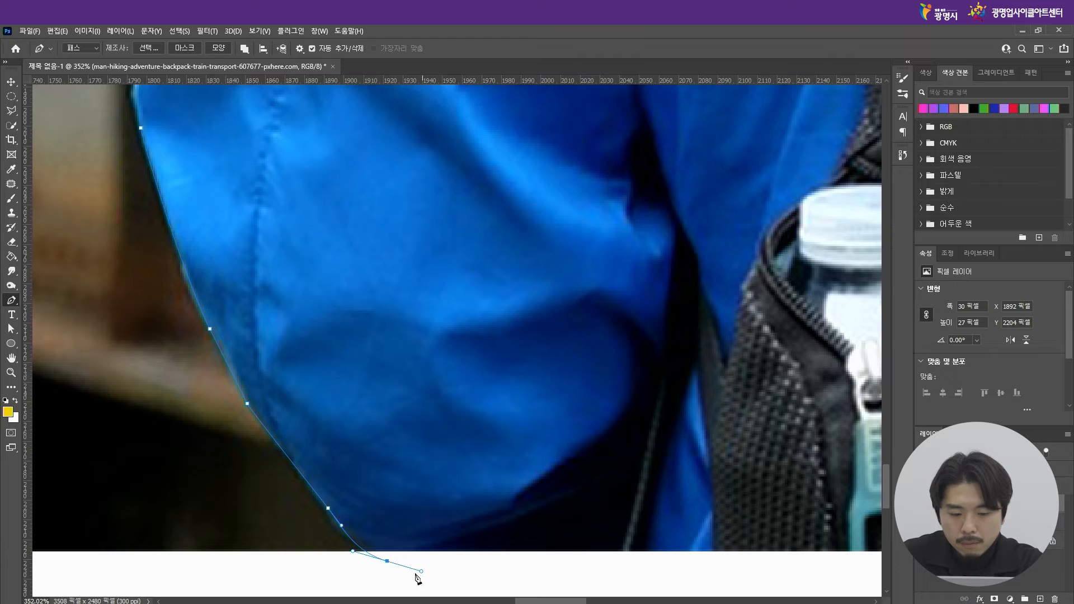
pyautogui.click(647, 571)
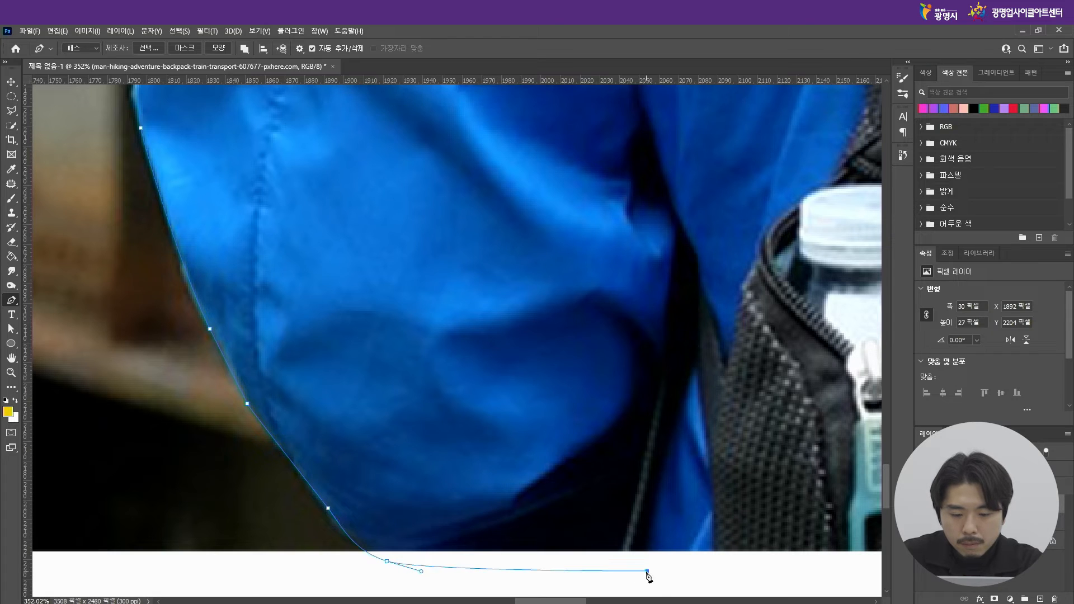
pyautogui.click(717, 564)
pyautogui.click(715, 552)
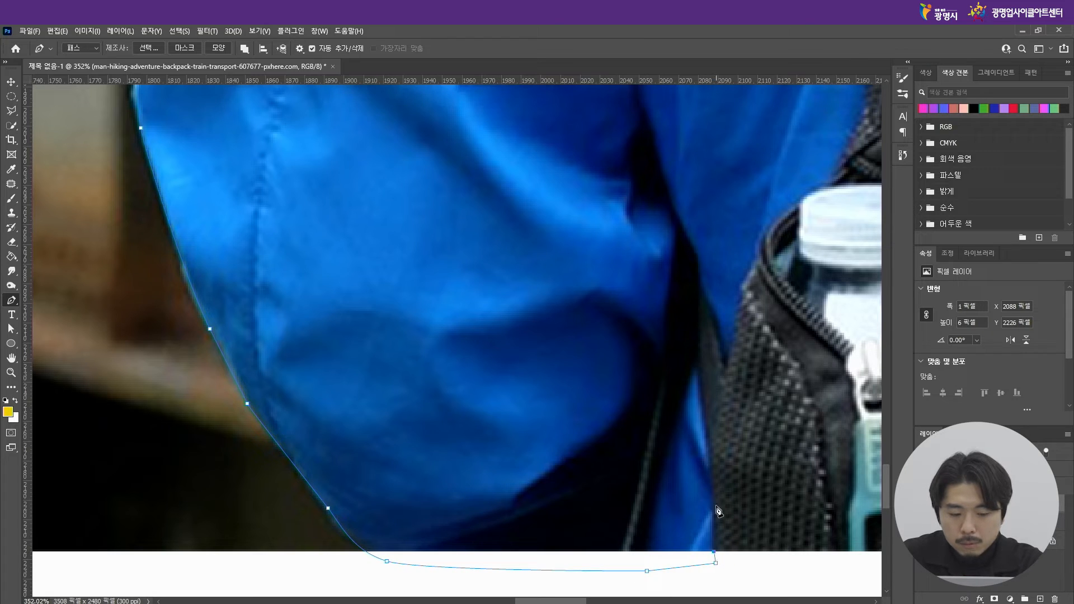
# Step: Trace the jacket's boundary upward along the backpack's side pocket, from the photo's bottom edge to just below the pocket opening
pyautogui.click(714, 455)
pyautogui.click(700, 370)
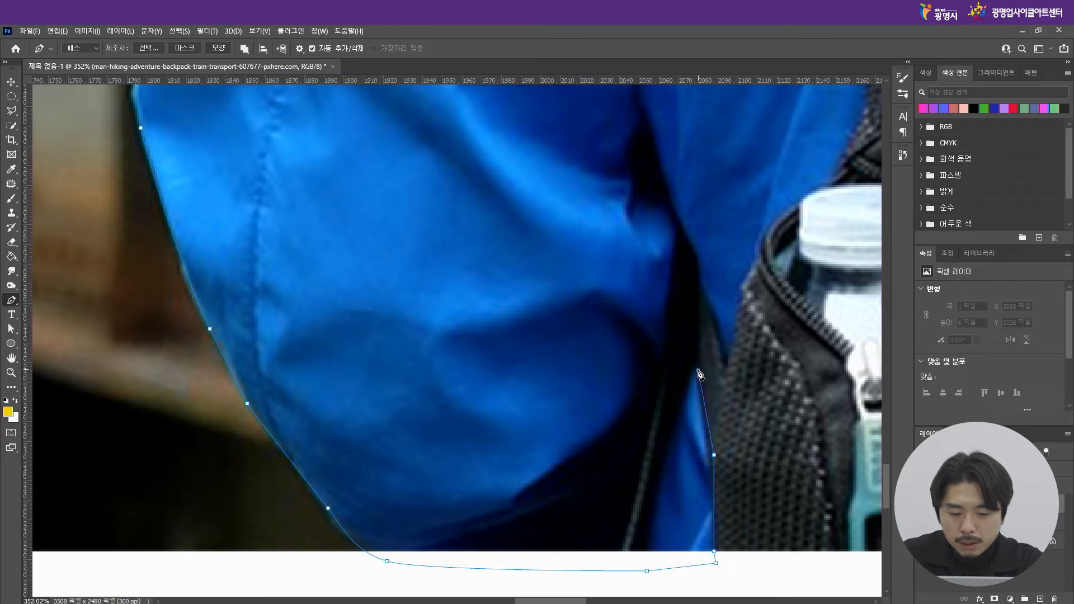
pyautogui.scroll(1, 748, 384)
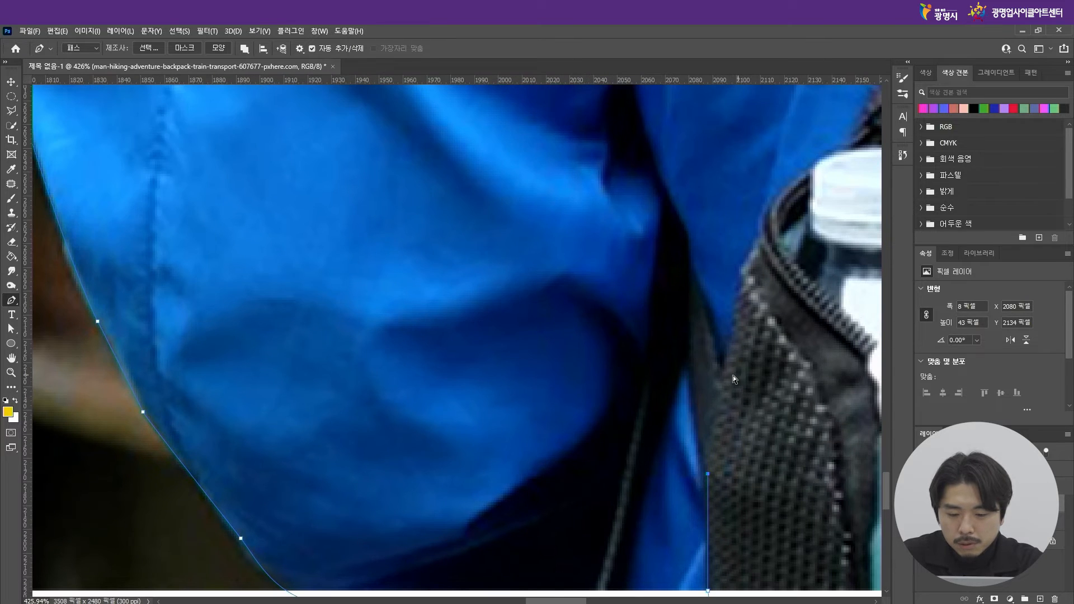
pyautogui.scroll(-3, 583, 570)
pyautogui.scroll(-4, 583, 570)
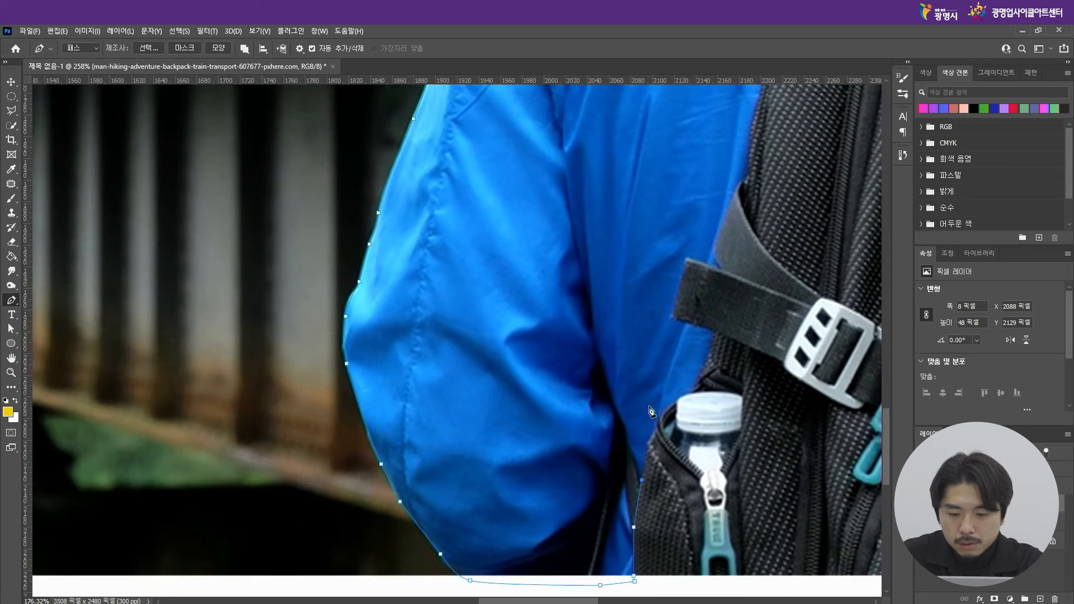
pyautogui.scroll(7, 649, 395)
pyautogui.click(622, 511)
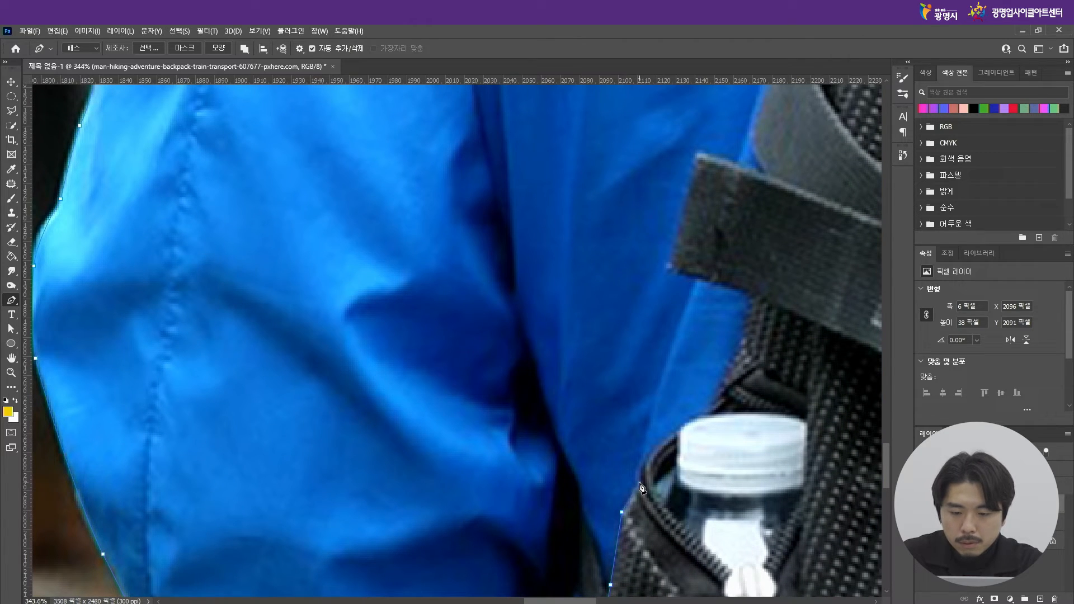
# Step: Continue the path around the bottle pocket's rim and up the backpack's side to the underside of the buckle strap
pyautogui.click(639, 482)
pyautogui.click(652, 456)
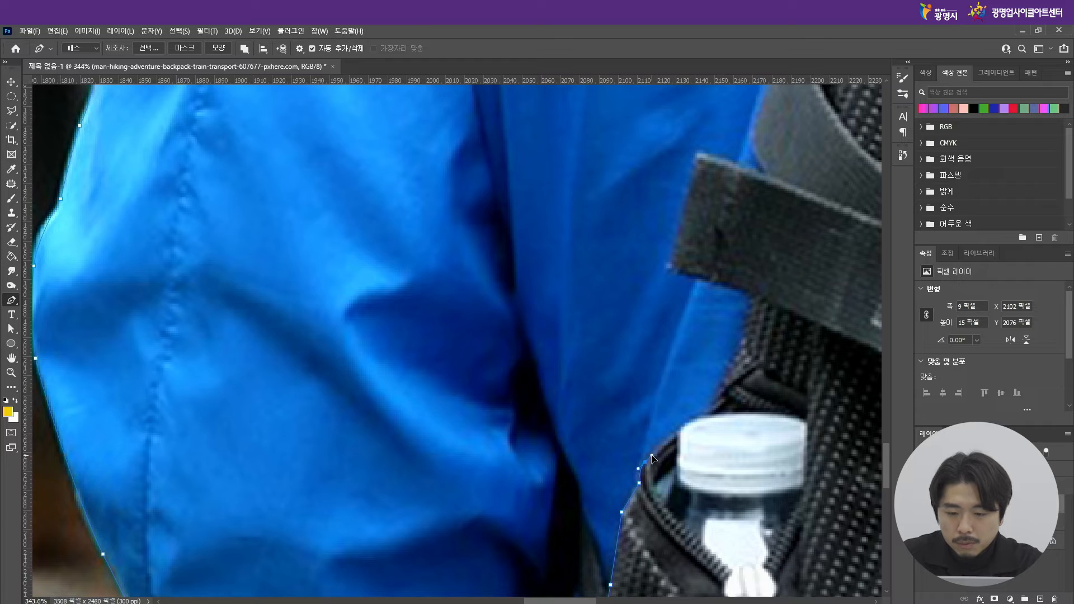
pyautogui.click(715, 402)
pyautogui.click(751, 295)
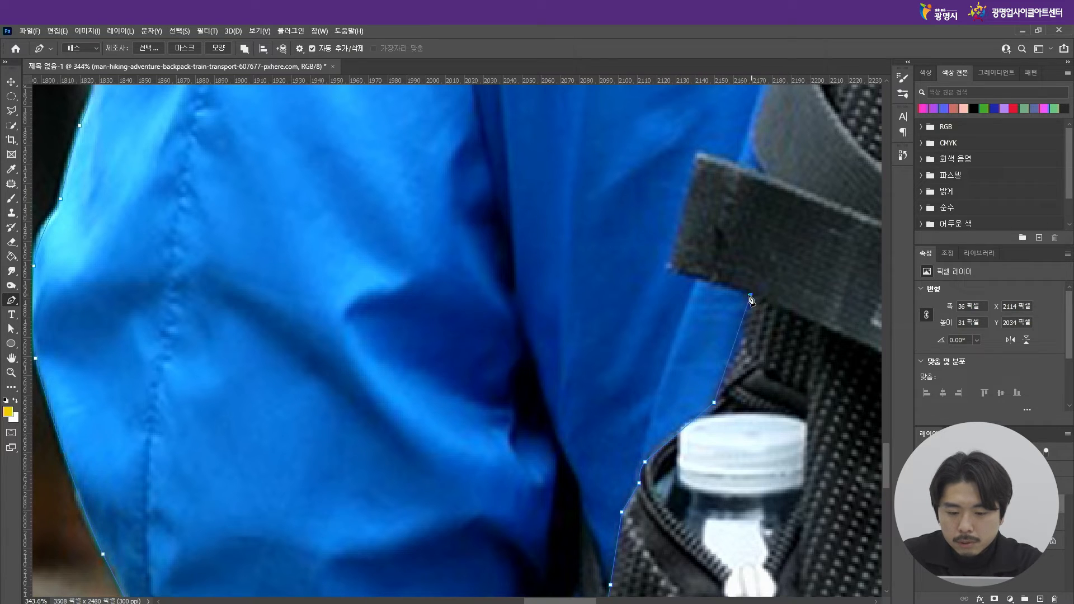
# Step: Route the path around the buckle strap's free end and onto the backpack edge just above it, leaving the strap out
pyautogui.click(671, 273)
pyautogui.click(769, 174)
pyautogui.moveTo(750, 147); pyautogui.dragTo(754, 123)
pyautogui.scroll(-5, 671, 237)
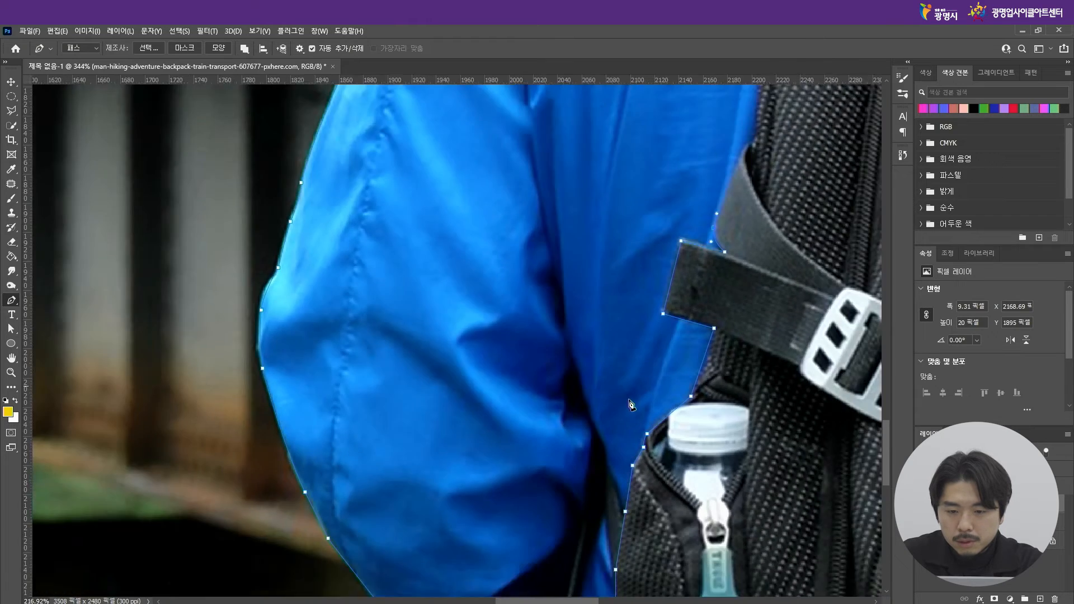
# Step: Extend the pen path up from the backpack strap along the sleeve's edge to the corner where the blue and grey fabric meet
pyautogui.scroll(2, 671, 238)
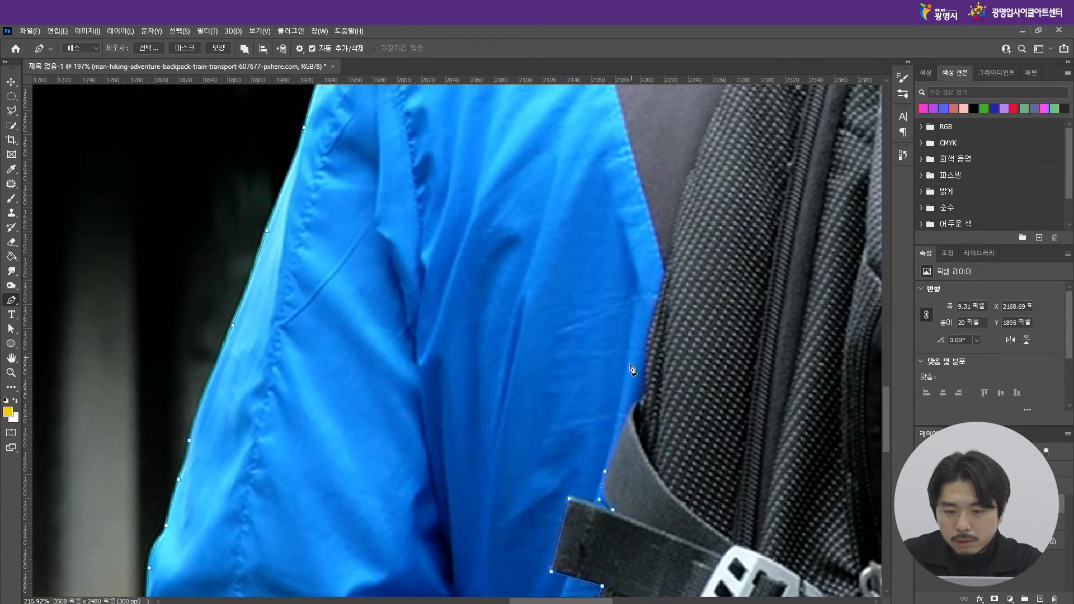
pyautogui.moveTo(631, 410); pyautogui.dragTo(642, 397)
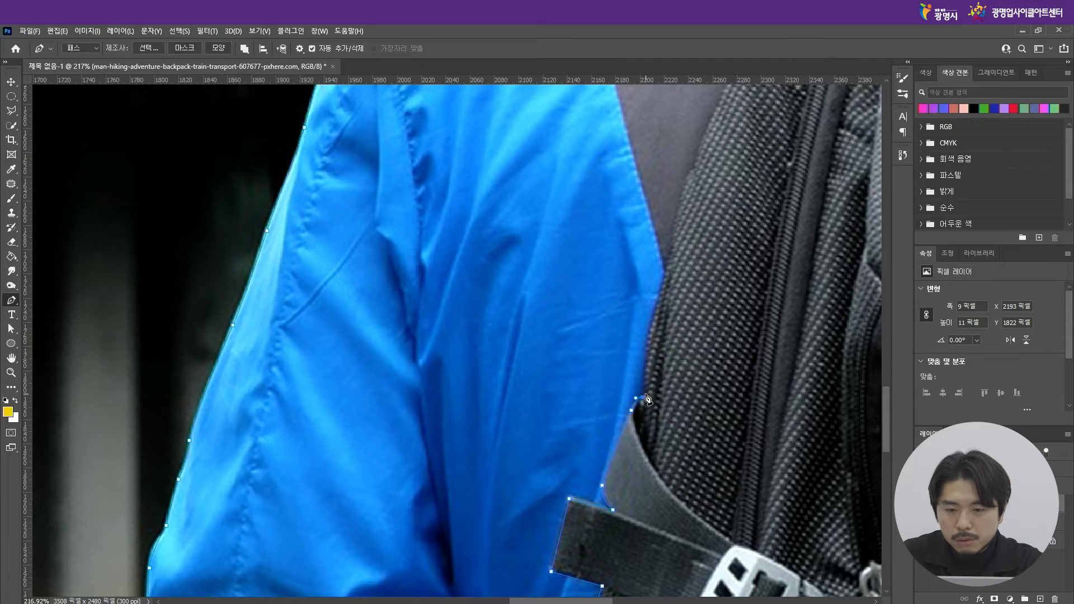
pyautogui.moveTo(665, 274); pyautogui.dragTo(676, 233)
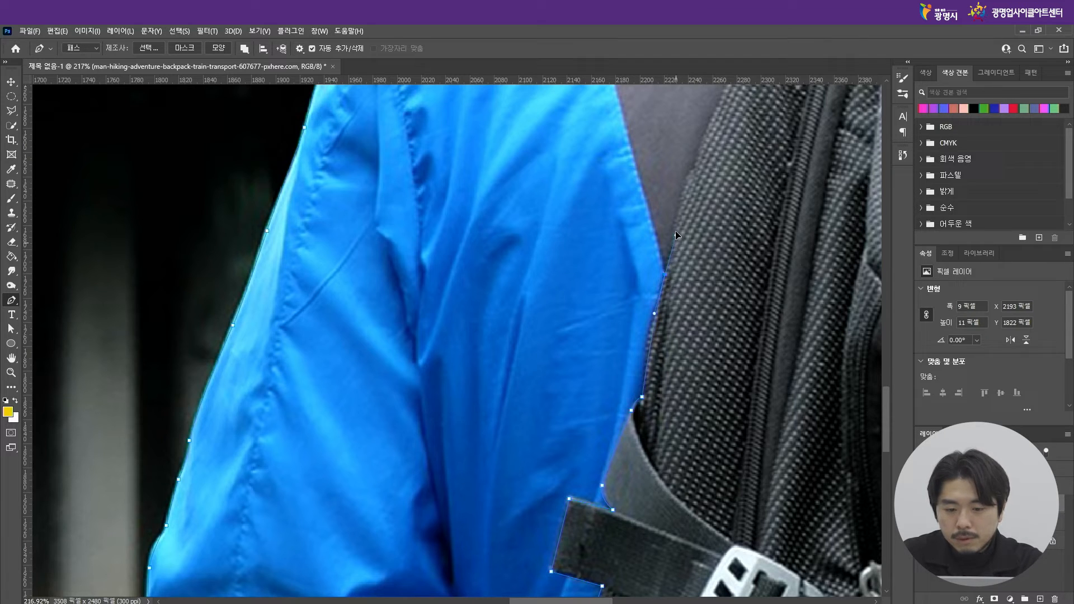
# Step: Continue the path from that corner up the lower part of the seam between the blue sleeve and grey back panel
pyautogui.scroll(-3, 593, 401)
pyautogui.scroll(6, 664, 247)
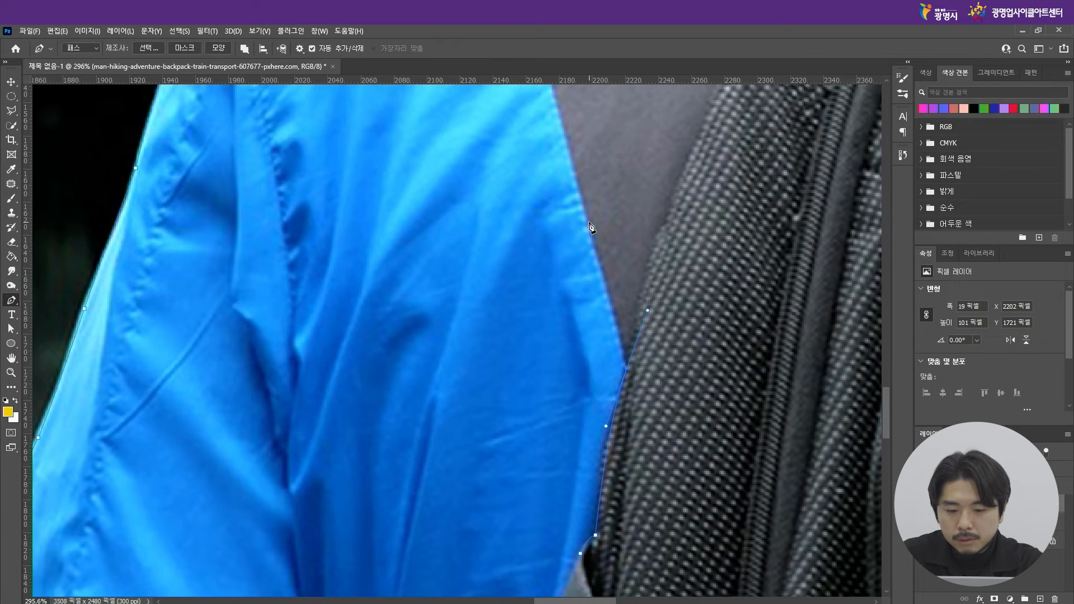
pyautogui.moveTo(583, 209); pyautogui.dragTo(566, 202)
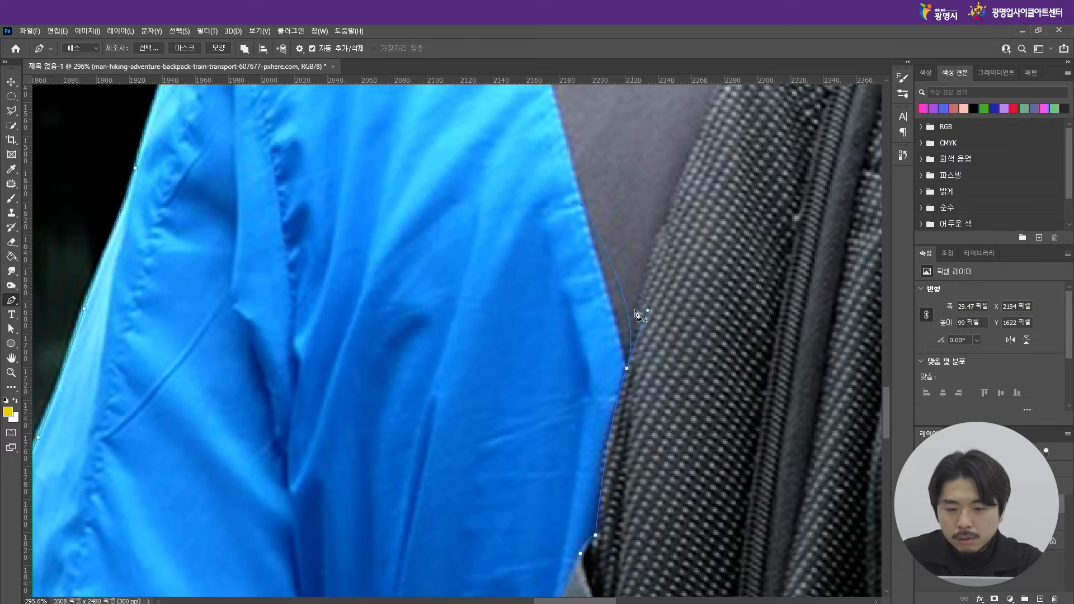
pyautogui.hotkey('ctrl', 'z')
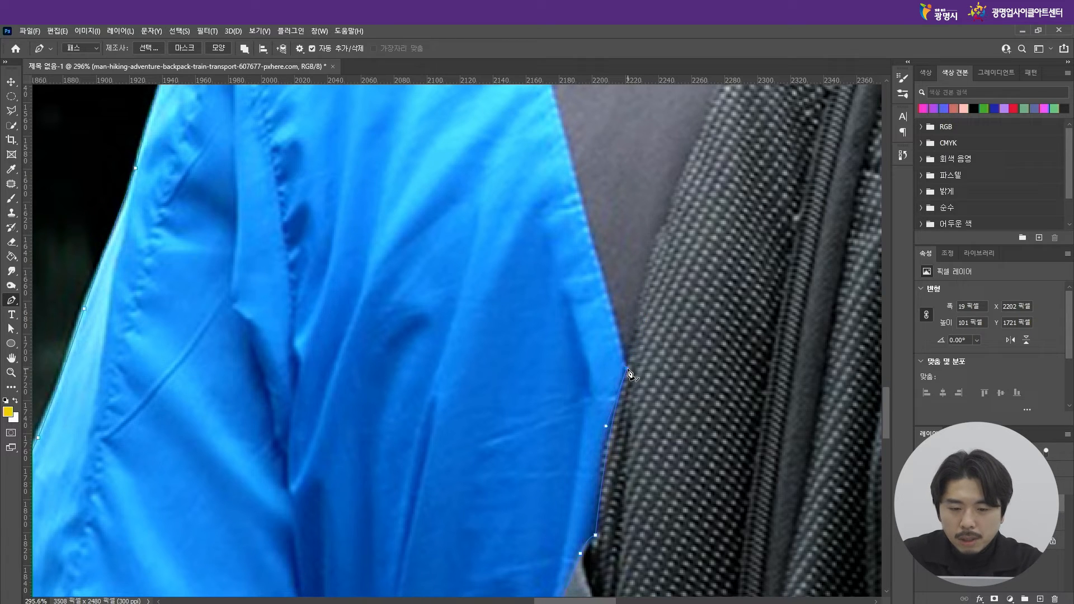
pyautogui.click(577, 184)
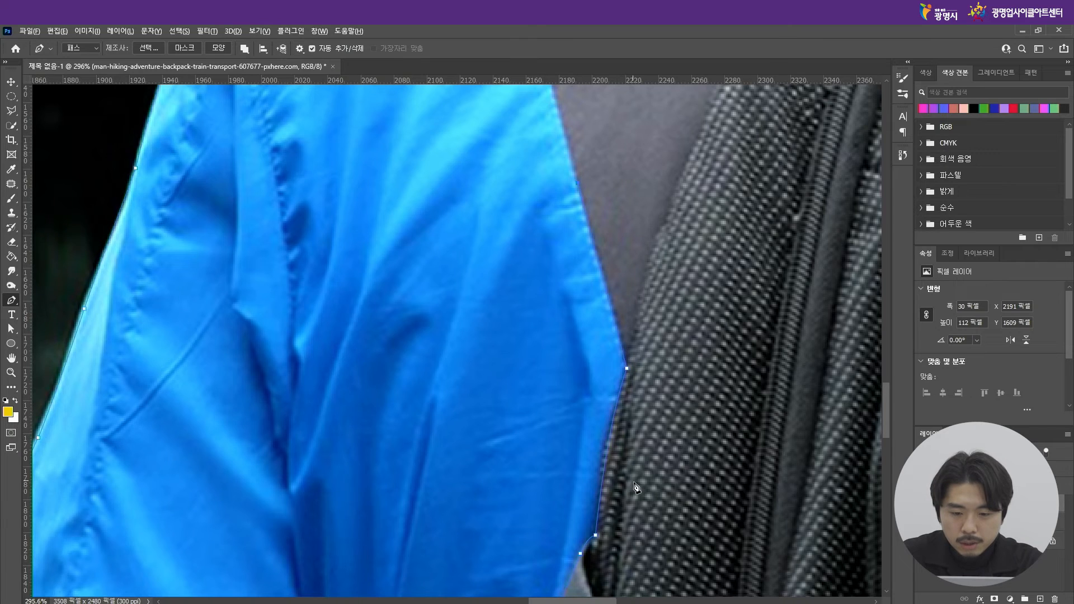
# Step: Trace the rest of the blue-grey seam with curved anchor points up to the grey panel's upper corner near the shoulder
pyautogui.scroll(-5, 634, 483)
pyautogui.scroll(4, 597, 293)
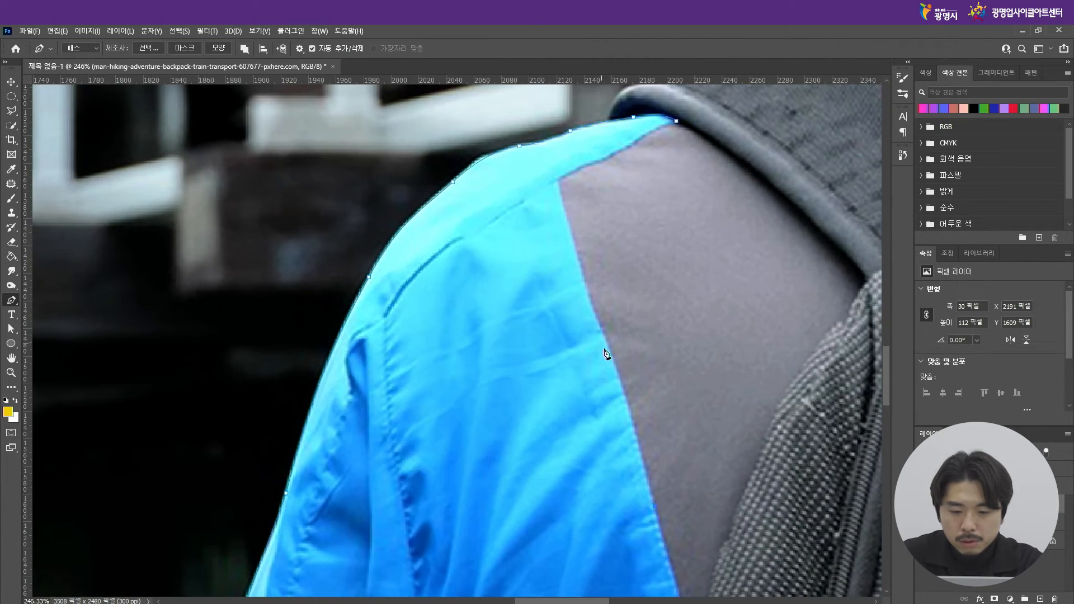
pyautogui.click(628, 409)
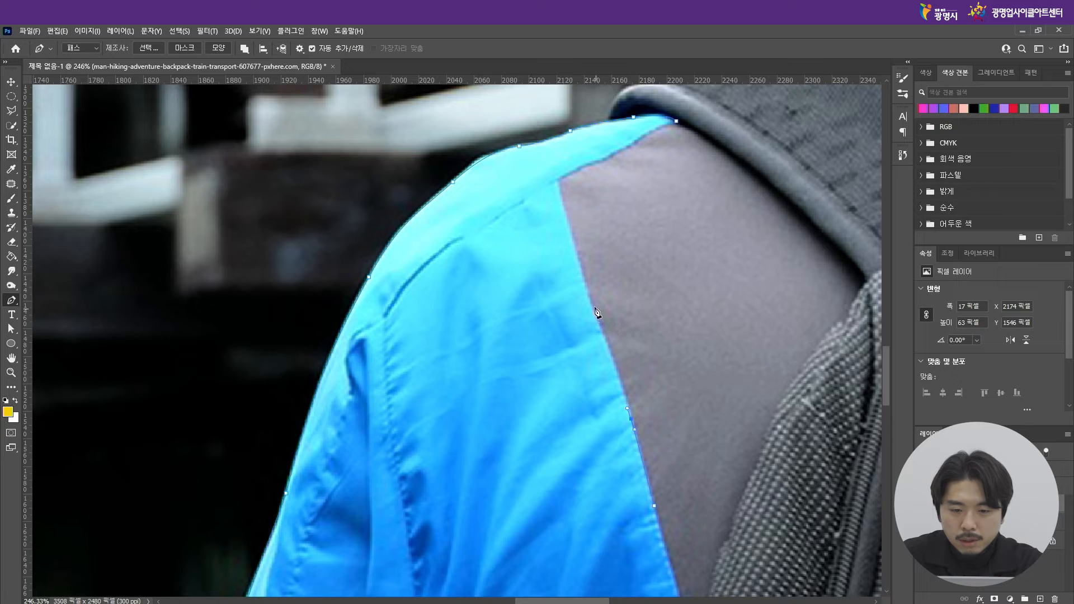
pyautogui.click(579, 268)
pyautogui.moveTo(559, 181); pyautogui.dragTo(555, 160)
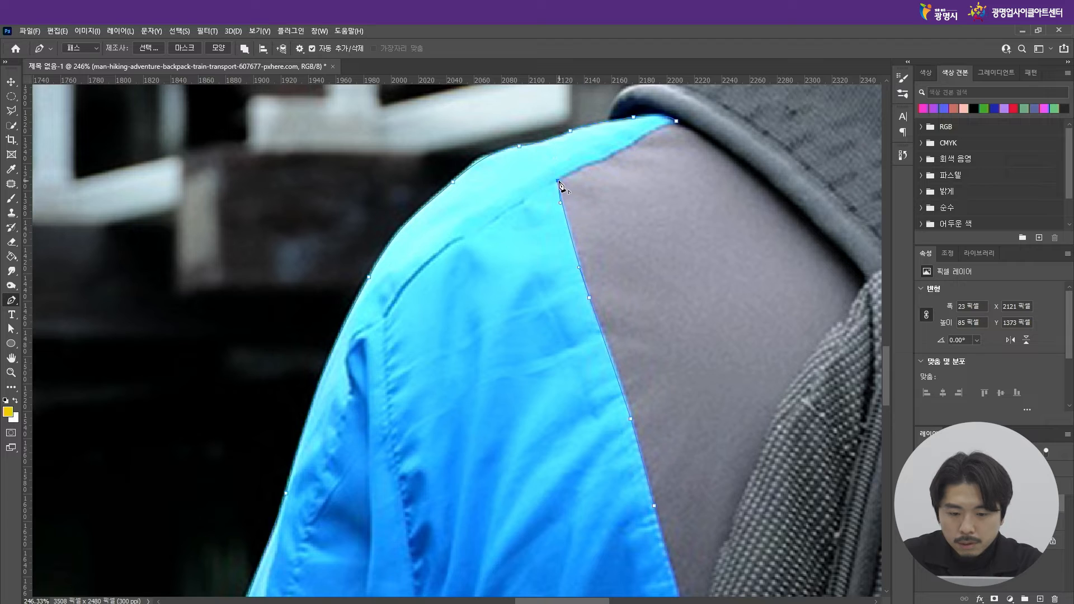
# Step: Follow the shoulder seam with a curved segment and close the sleeve path at its starting anchor beside the backpack strap
pyautogui.click(605, 159)
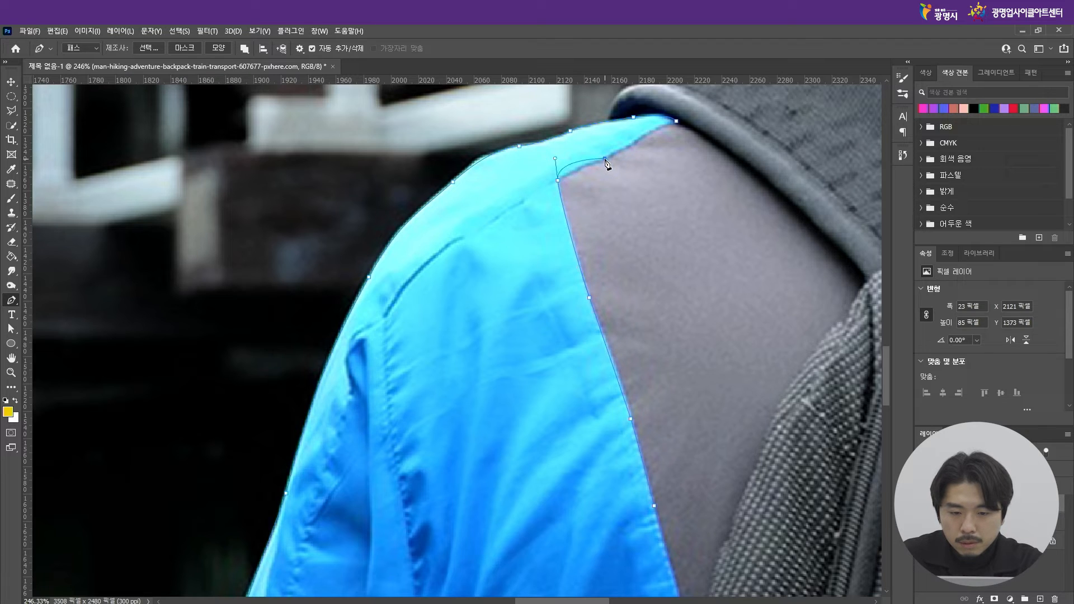
pyautogui.hotkey('ctrl', 'z')
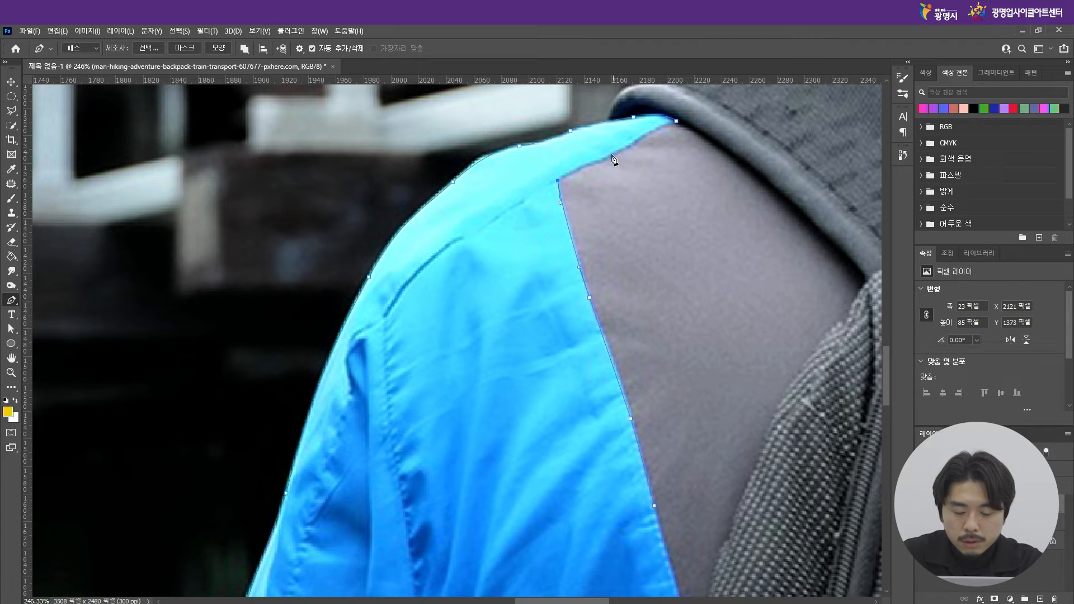
pyautogui.moveTo(599, 162); pyautogui.dragTo(643, 135)
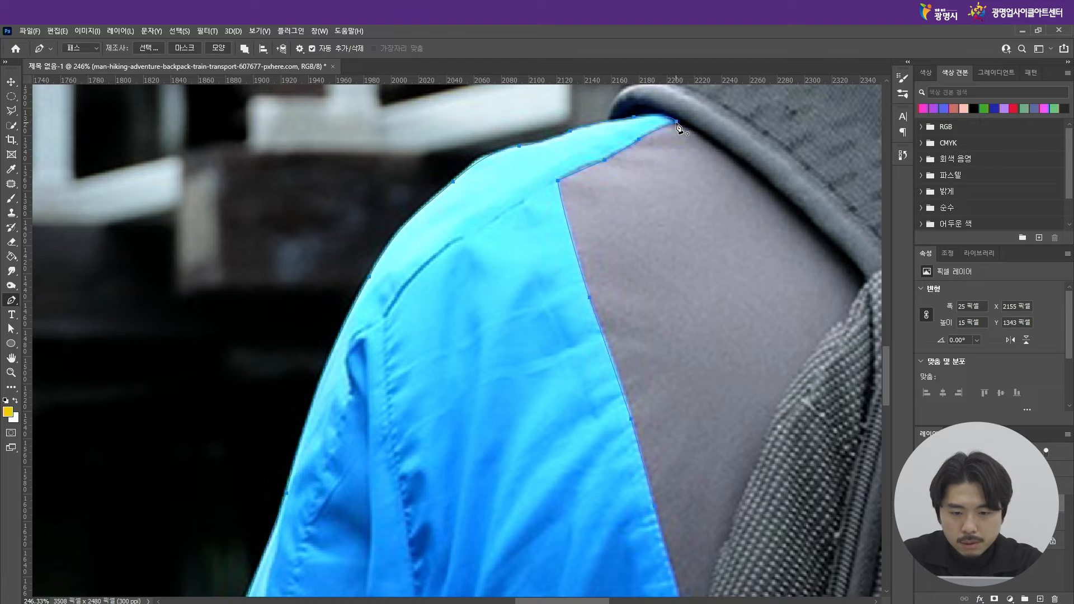
pyautogui.click(676, 122)
pyautogui.scroll(-3, 532, 179)
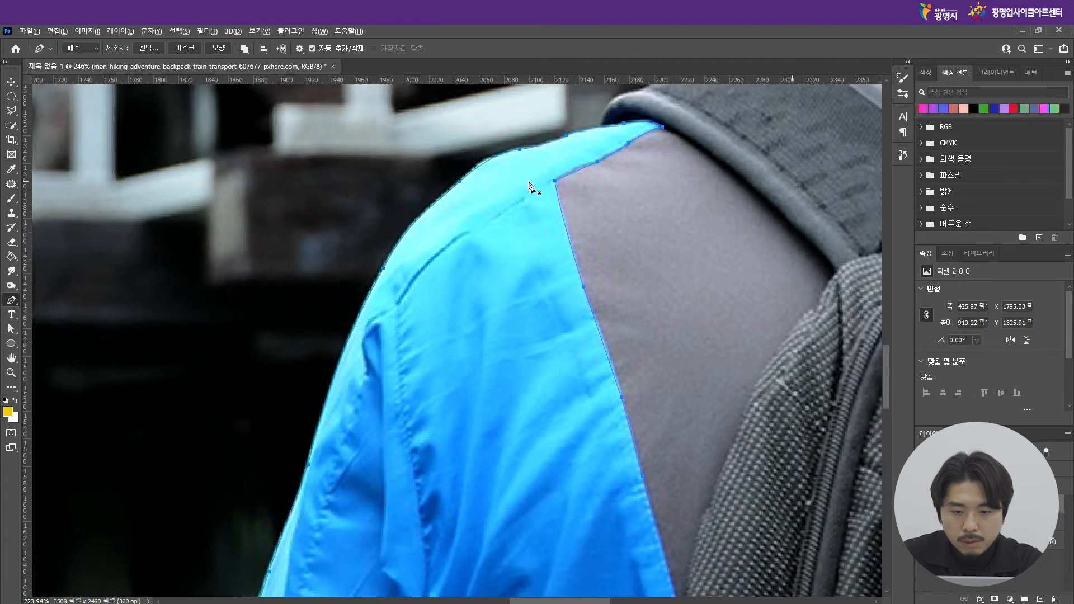
# Step: Convert the closed sleeve path into a new selection with a 0-pixel feather radius and no anti-aliasing
pyautogui.scroll(3, 621, 154)
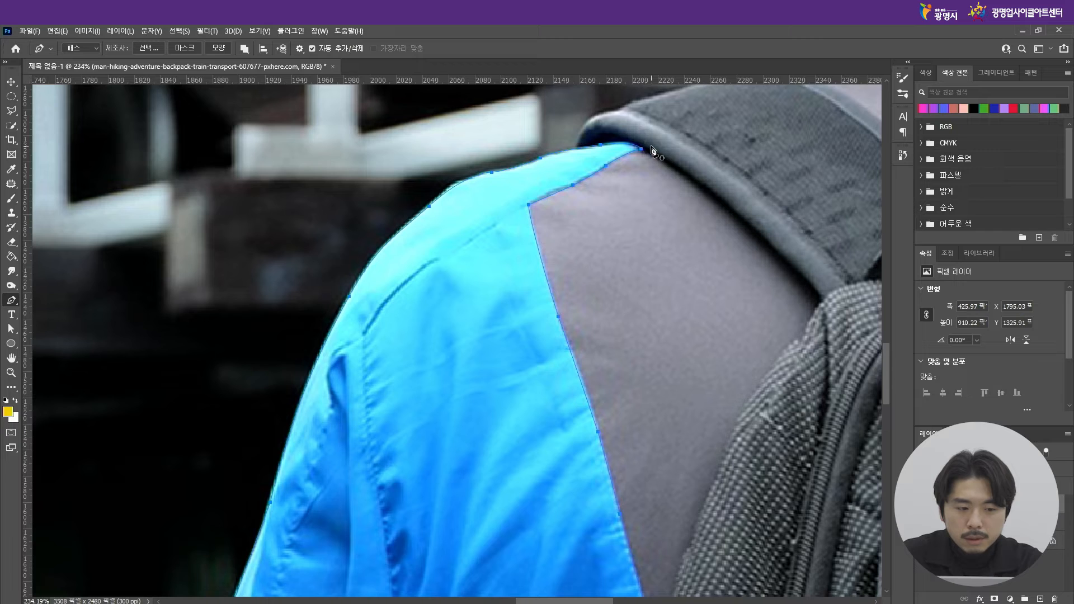
pyautogui.click(148, 49)
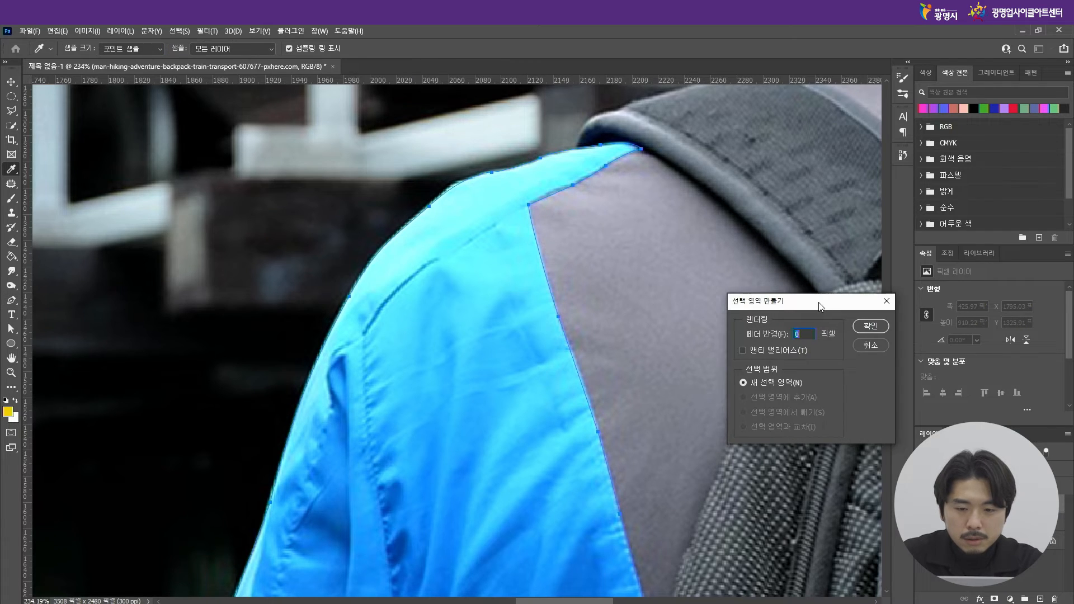
pyautogui.moveTo(821, 307); pyautogui.dragTo(749, 156)
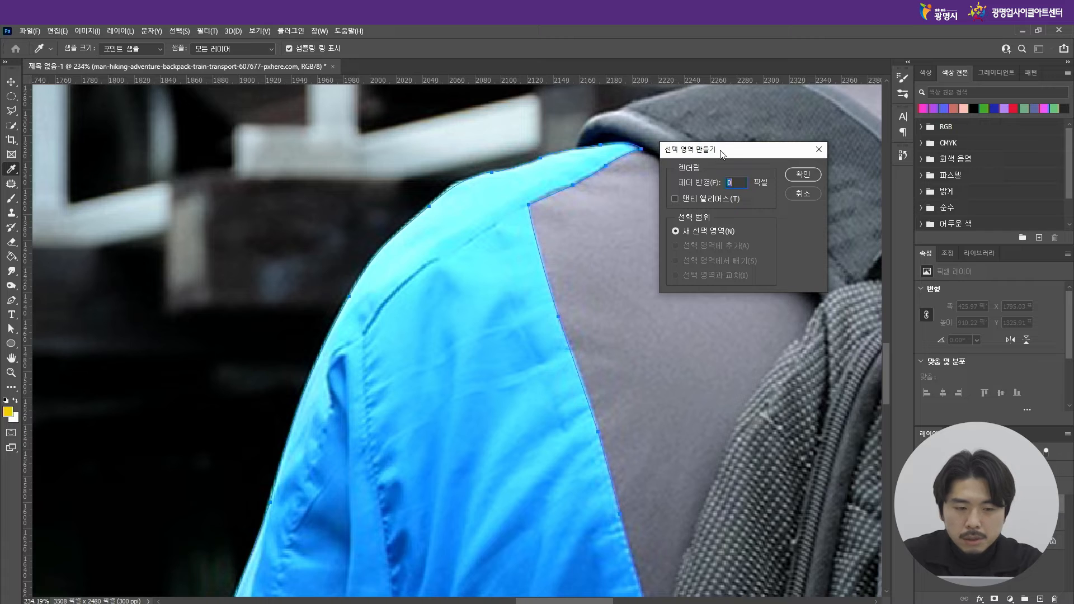
pyautogui.click(812, 178)
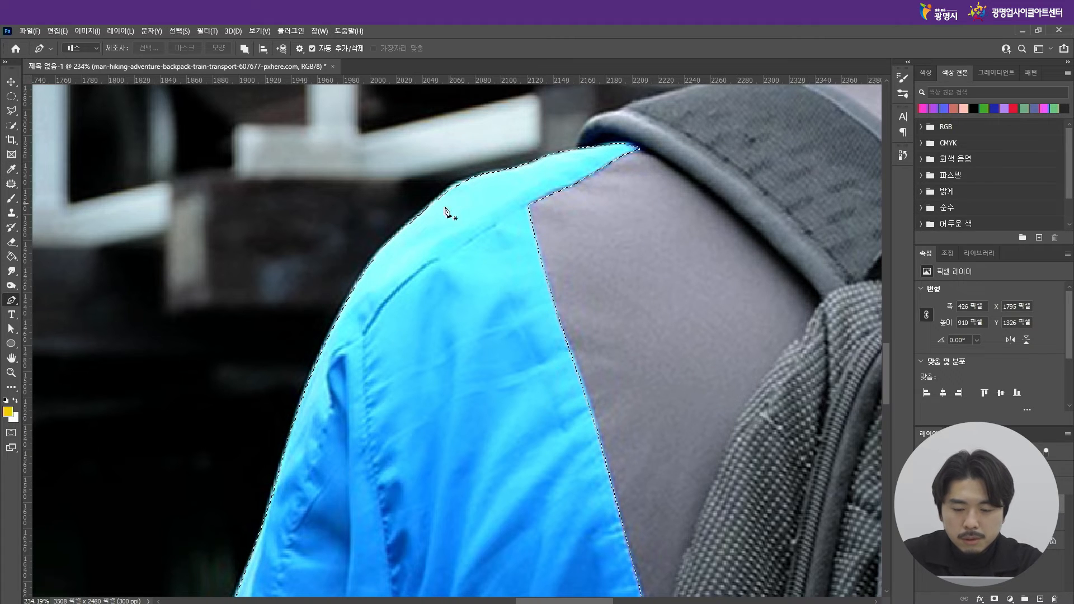
# Step: Recolour the selected sleeve orange using Hue/Saturation with hue -180 and reduced saturation, and clear the selection
pyautogui.scroll(-5, 442, 140)
pyautogui.scroll(-4, 565, 196)
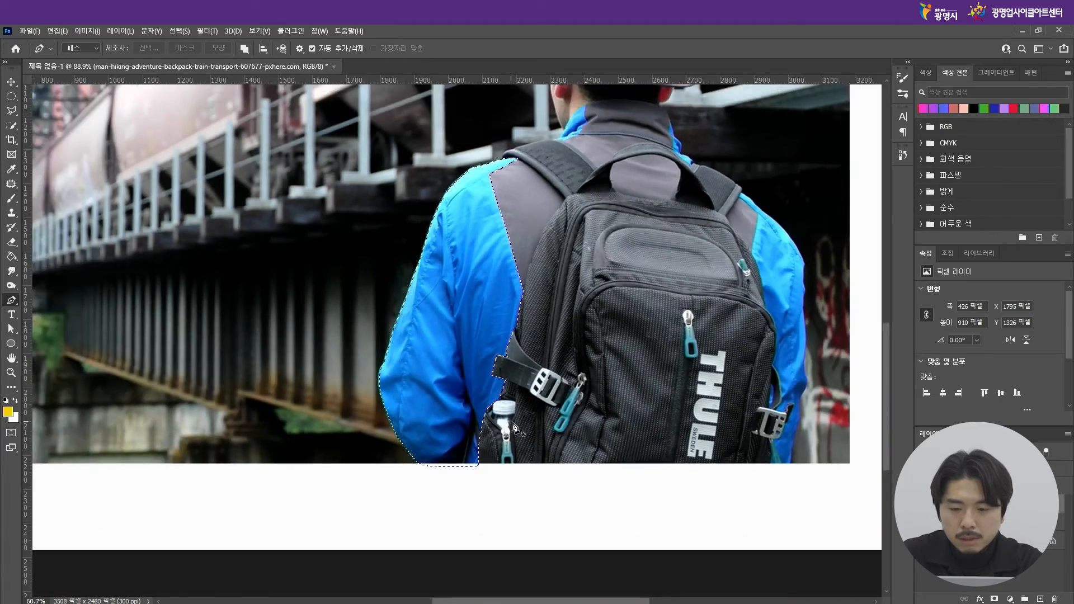
pyautogui.scroll(2, 488, 252)
pyautogui.scroll(-1, 610, 425)
pyautogui.scroll(1, 526, 446)
pyautogui.scroll(-1, 666, 450)
pyautogui.scroll(2, 669, 455)
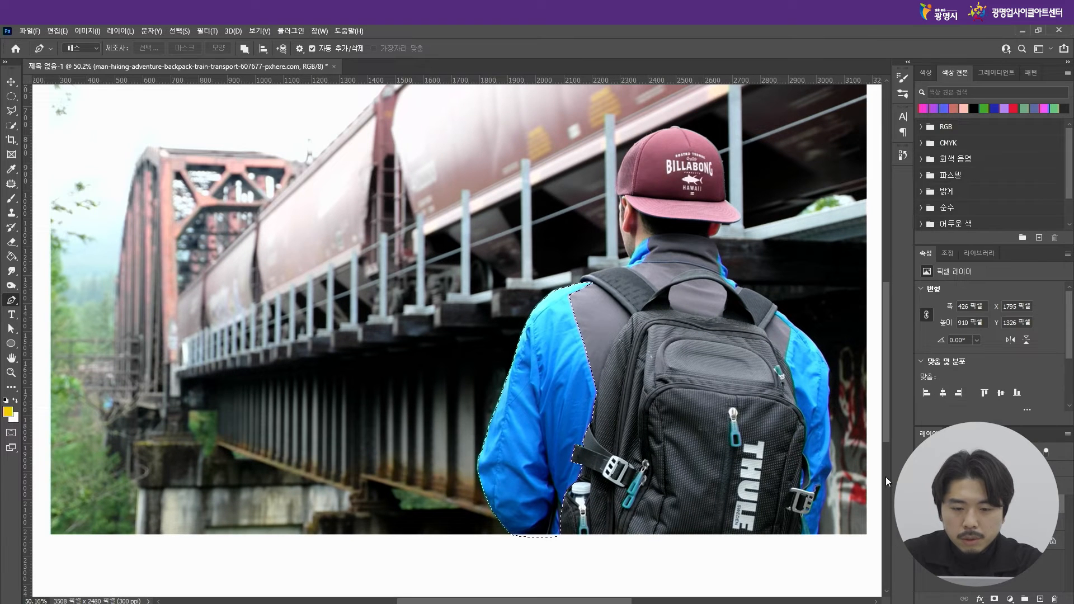
pyautogui.click(92, 31)
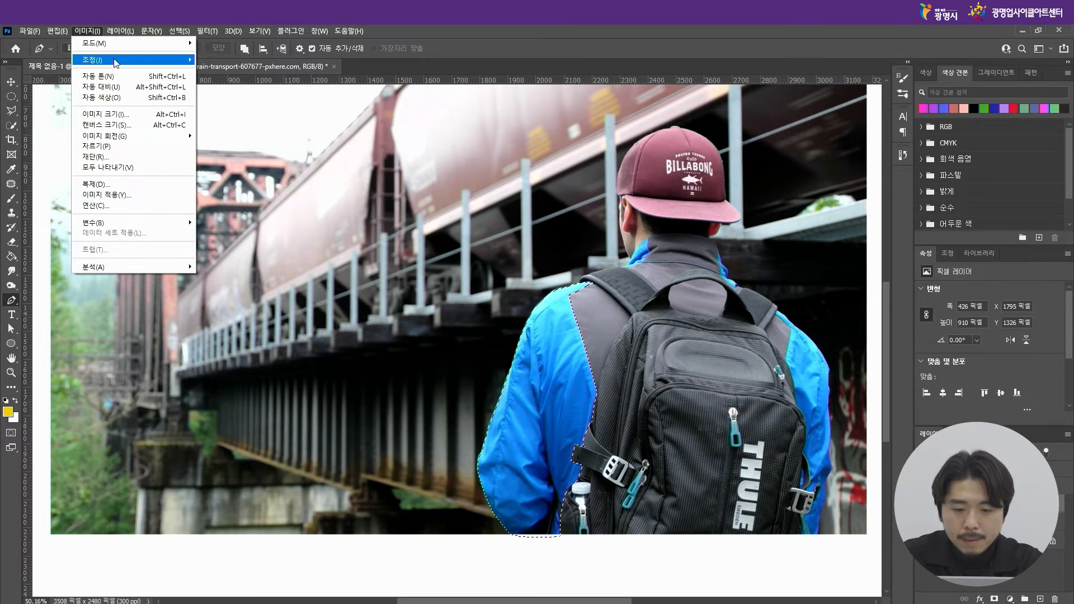
pyautogui.moveTo(137, 61)
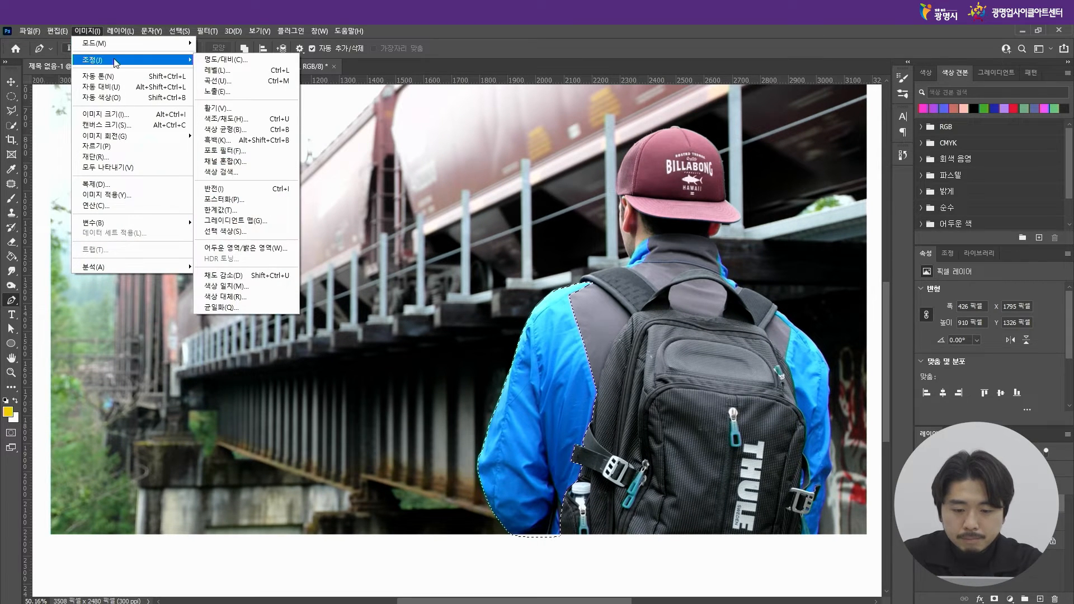
pyautogui.click(255, 122)
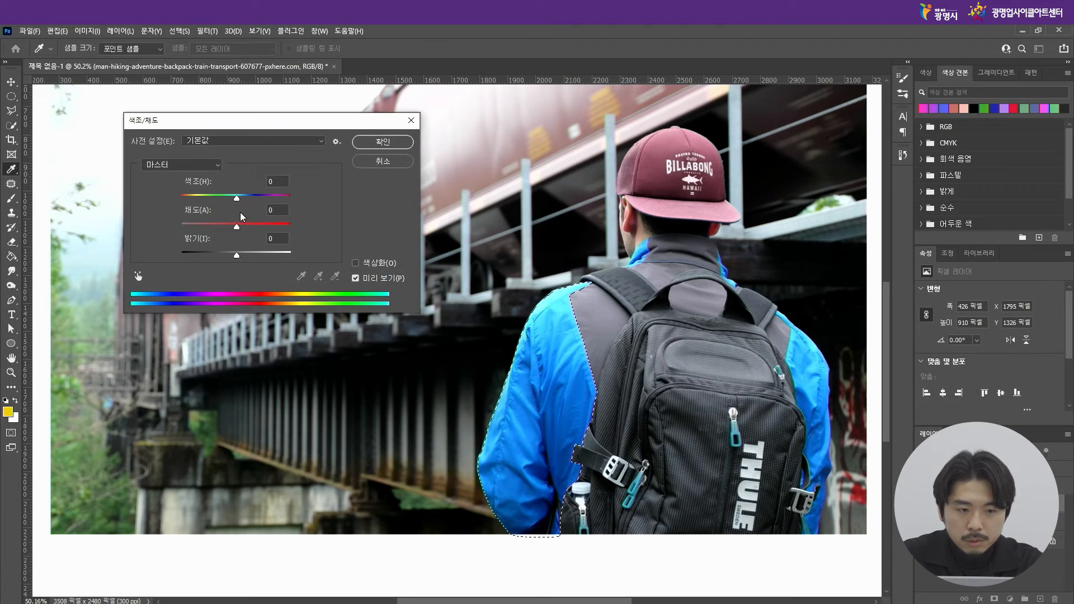
pyautogui.moveTo(237, 200); pyautogui.dragTo(150, 200)
pyautogui.moveTo(237, 229); pyautogui.dragTo(217, 228)
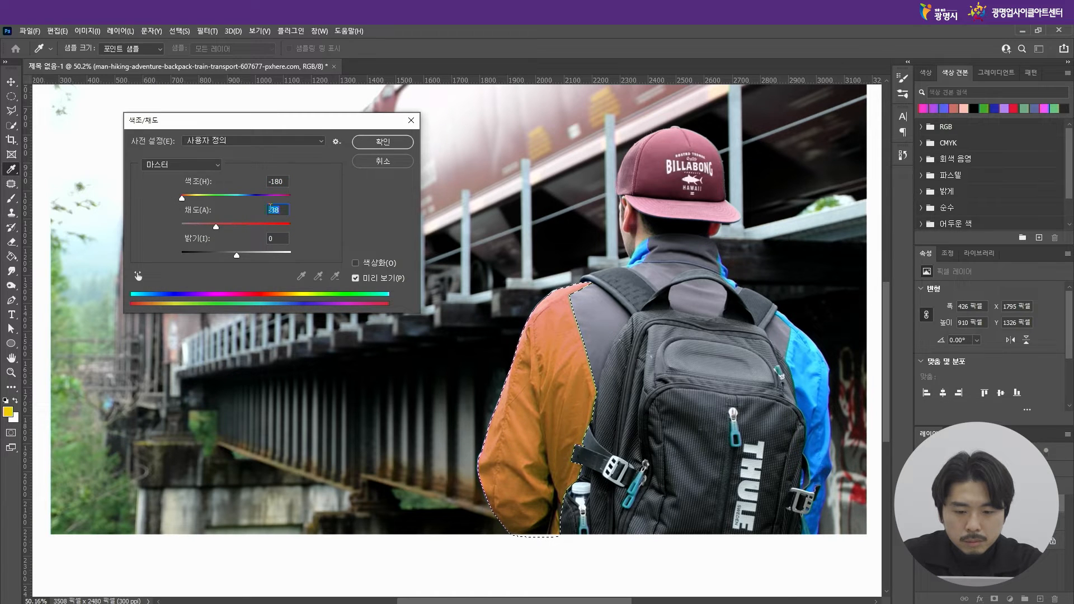
pyautogui.moveTo(217, 226); pyautogui.dragTo(213, 229)
pyautogui.click(399, 142)
pyautogui.press('p')
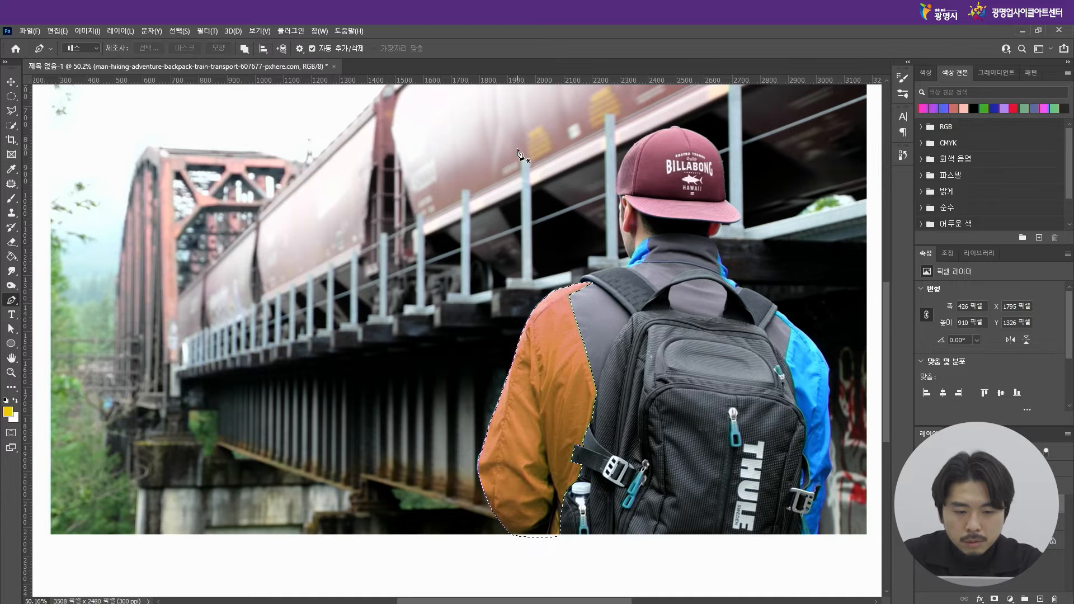
pyautogui.hotkey('ctrl', 'd')
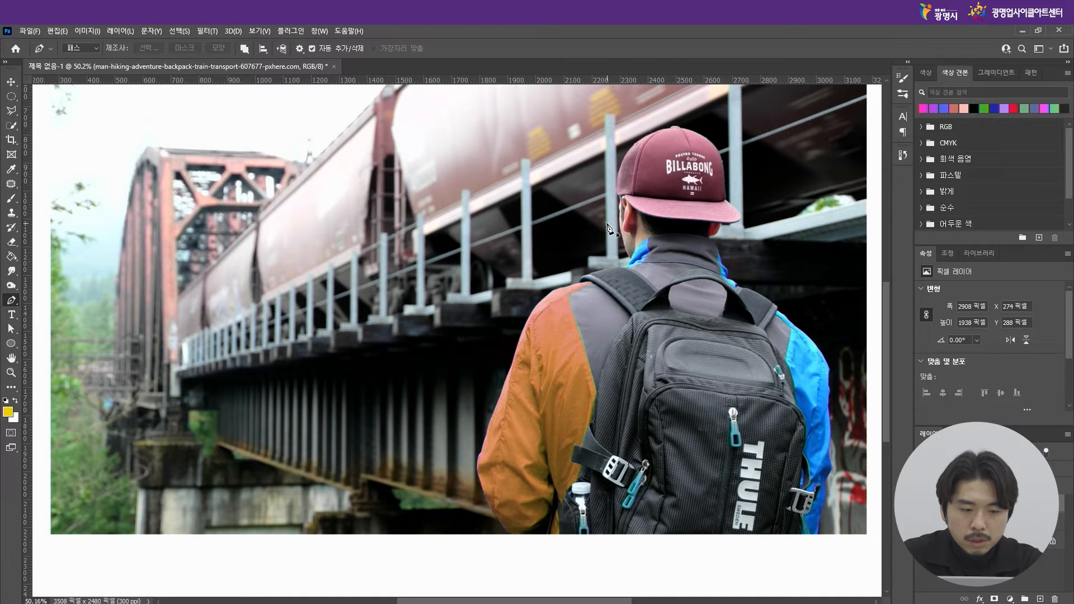
# Step: Examine the recoloured left sleeve against the rest of the jacket and the whole photo at different magnifications
pyautogui.scroll(-1, 667, 344)
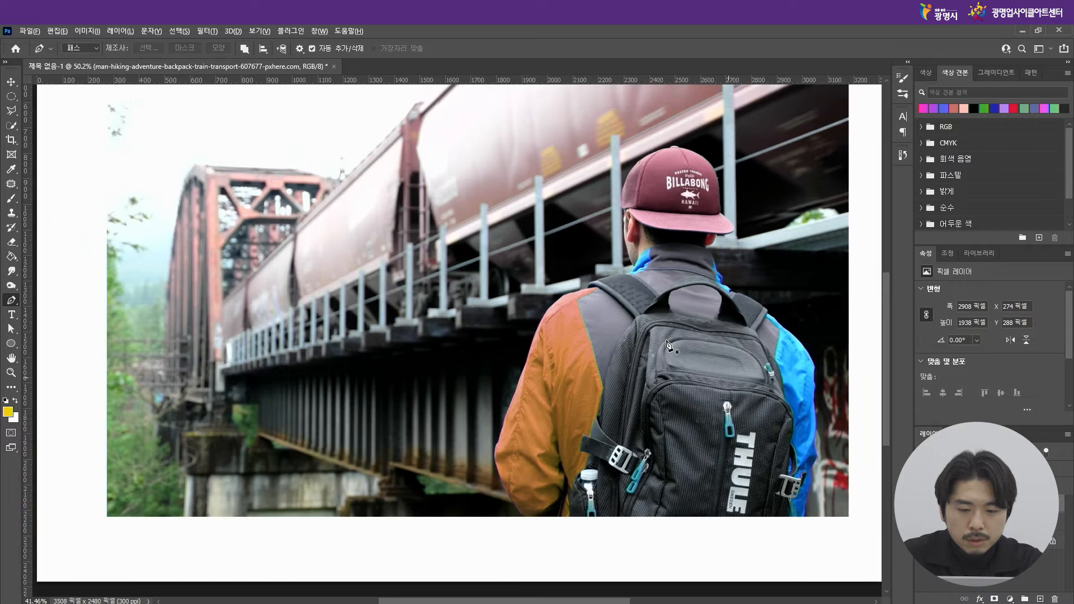
pyautogui.scroll(-1, 667, 344)
pyautogui.scroll(1, 651, 334)
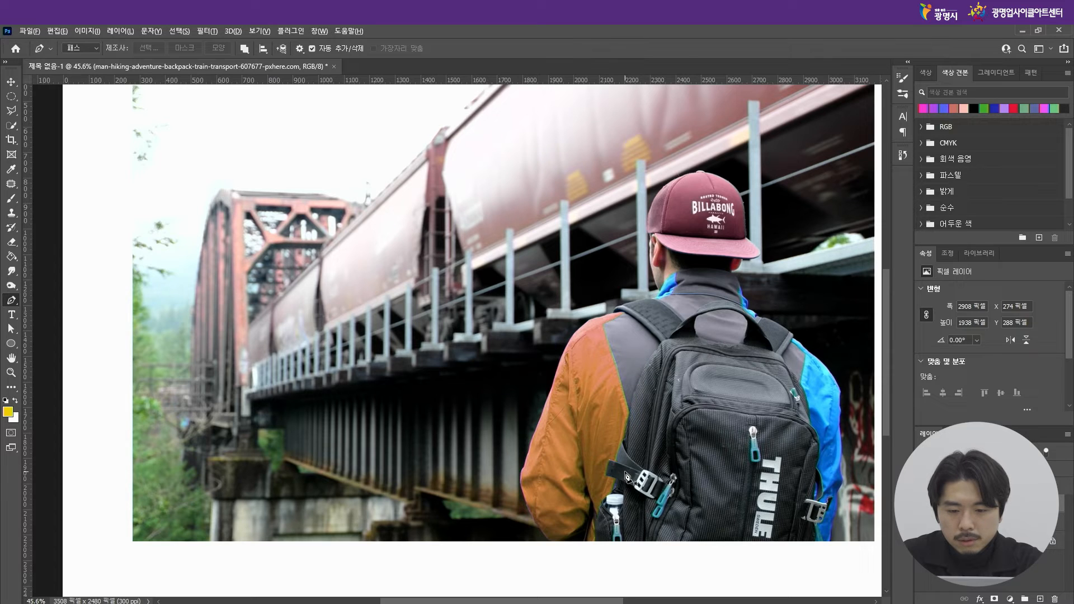
pyautogui.scroll(-1, 627, 479)
pyautogui.scroll(1, 704, 255)
pyautogui.scroll(-1, 553, 204)
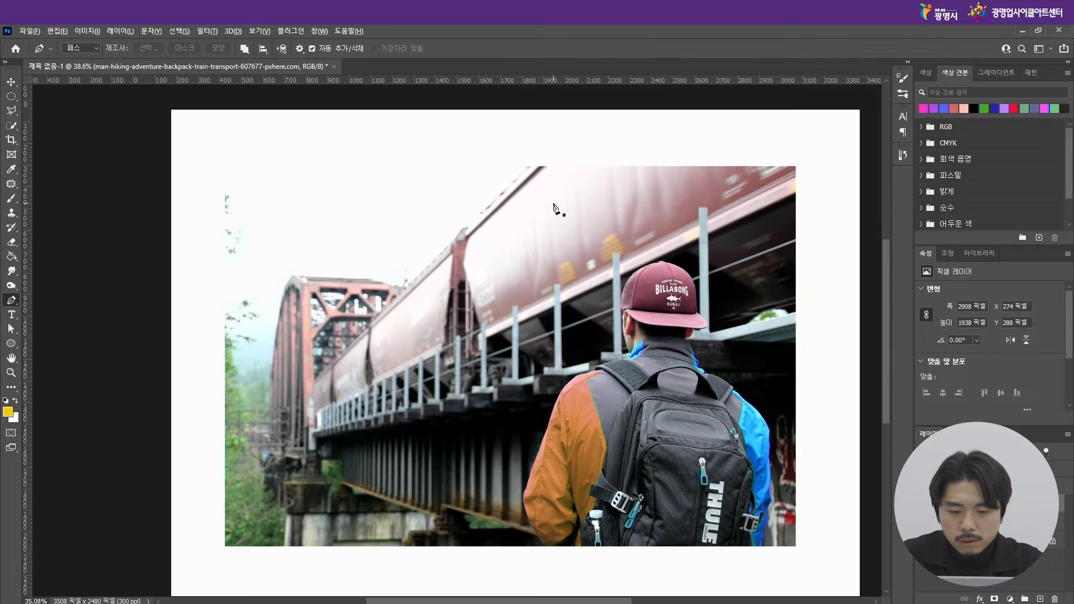
pyautogui.scroll(1, 626, 366)
pyautogui.scroll(-3, 625, 253)
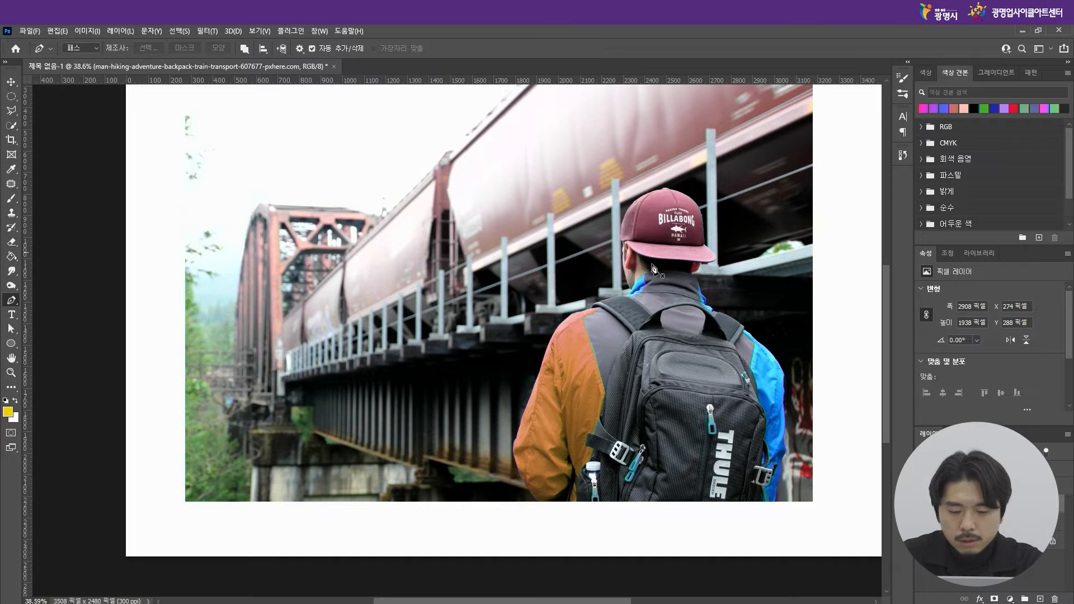
pyautogui.scroll(1, 687, 317)
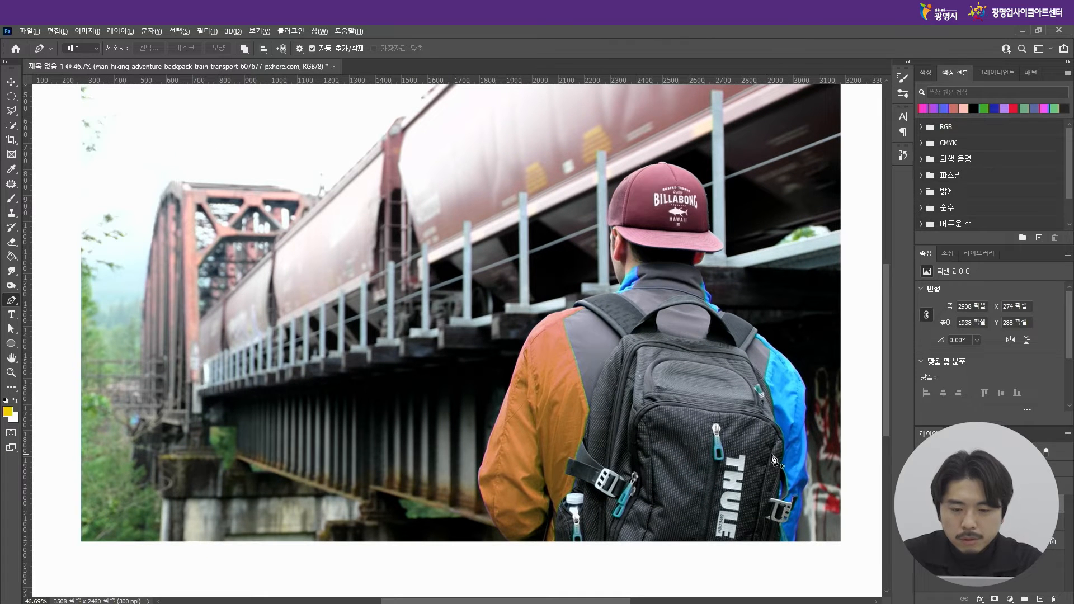
pyautogui.scroll(-1, 772, 458)
pyautogui.moveTo(887, 416); pyautogui.dragTo(887, 402)
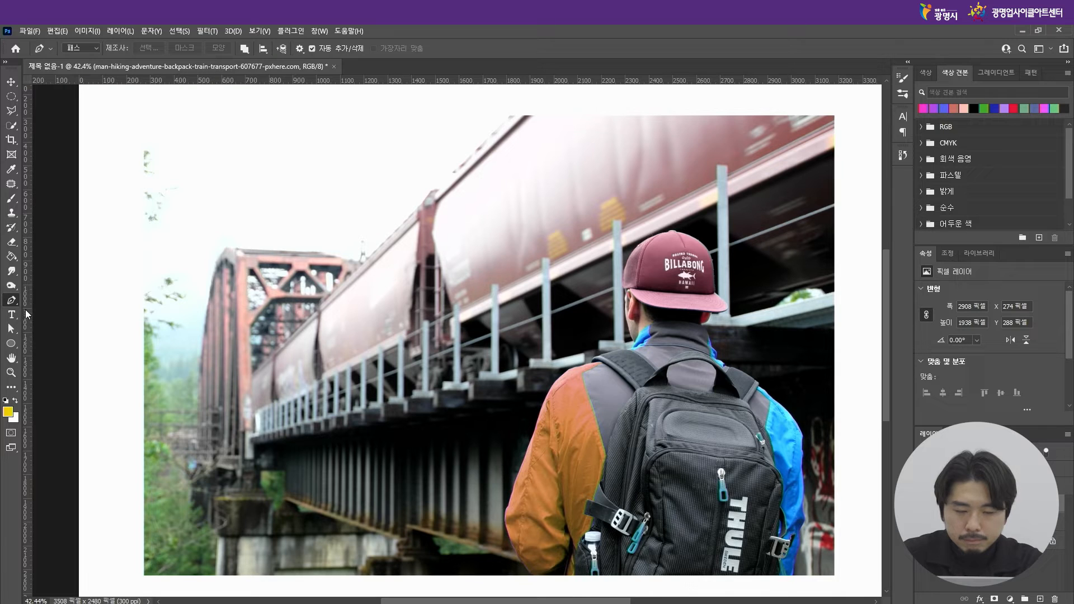
pyautogui.click(11, 84)
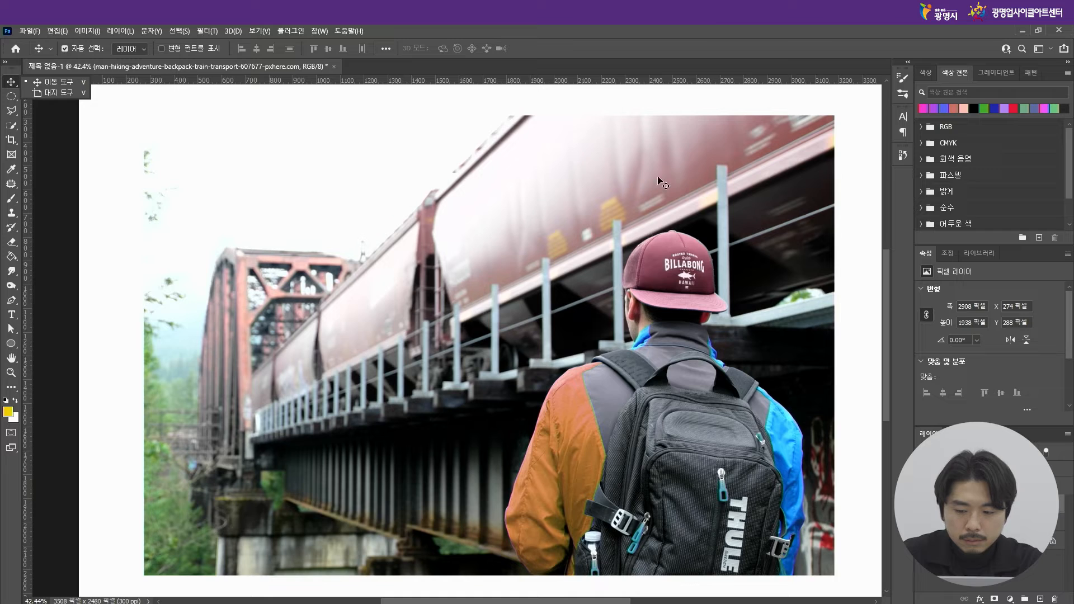
pyautogui.click(712, 25)
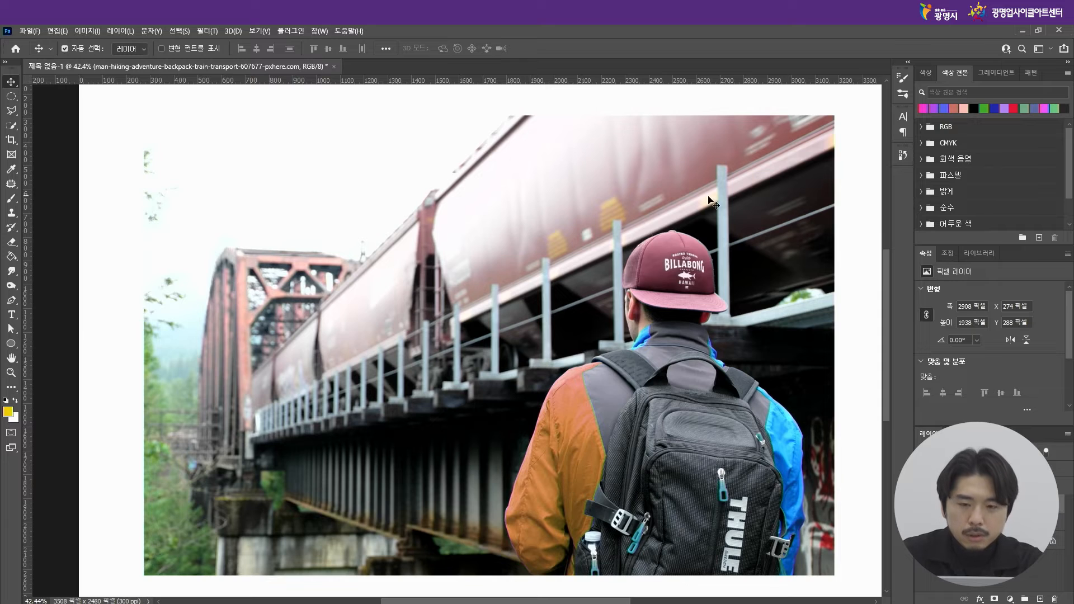
pyautogui.click(13, 102)
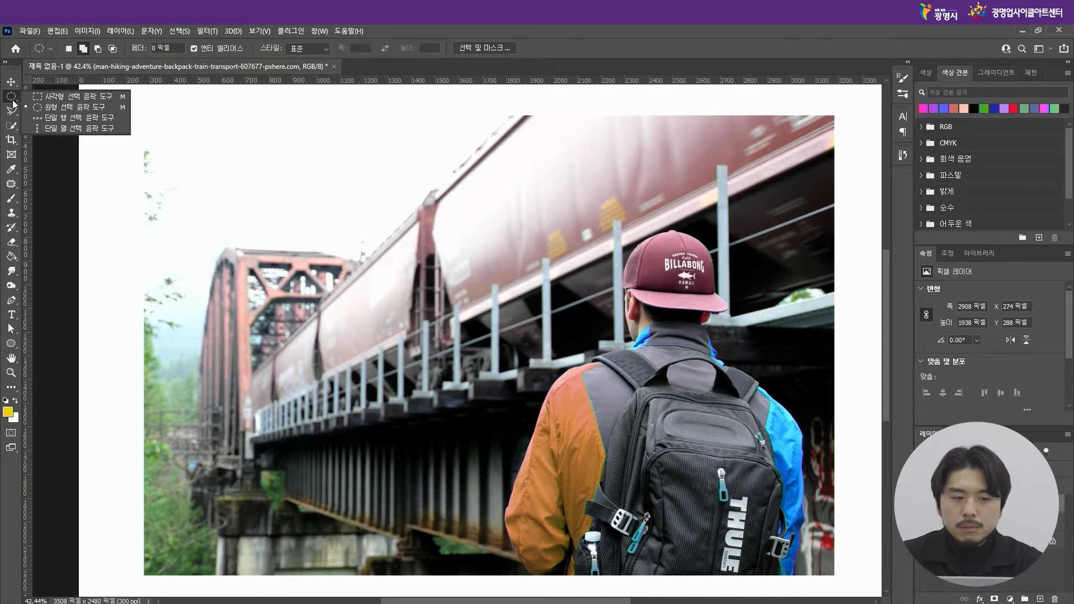
# Step: Mask the hiker photo with a rectangular frame about 1506 by 1703 px around the hiker, redrawing it once
pyautogui.click(16, 157)
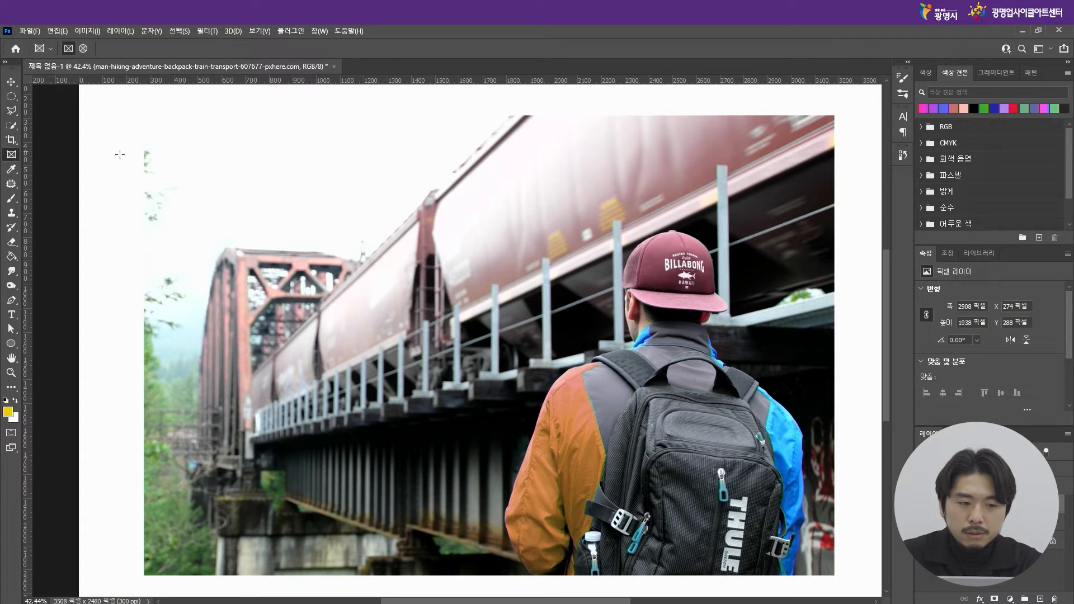
pyautogui.moveTo(442, 189); pyautogui.dragTo(824, 559)
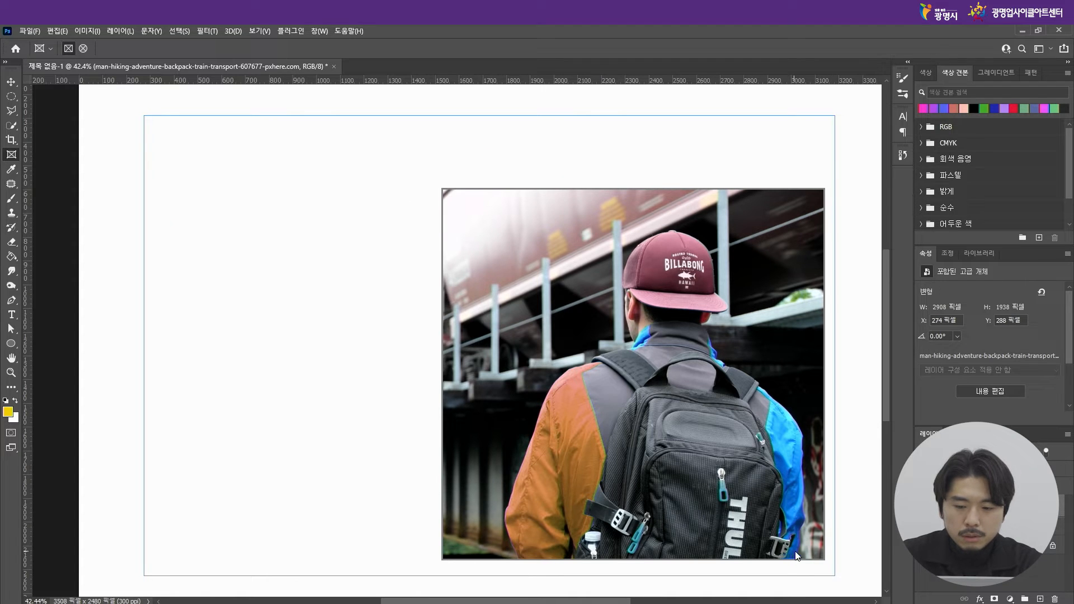
pyautogui.hotkey('ctrl', 'z')
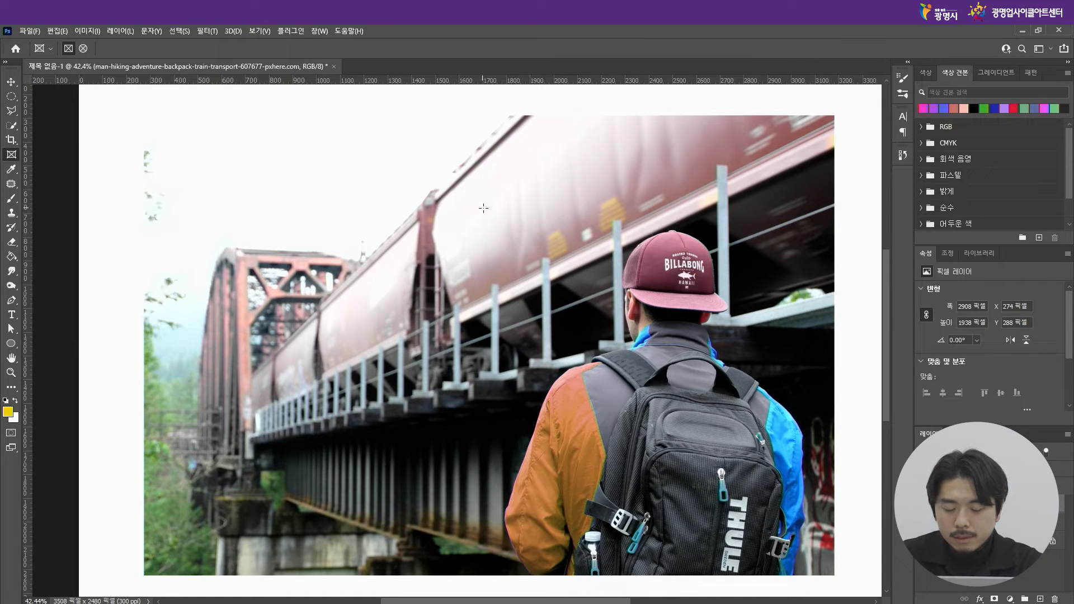
pyautogui.moveTo(472, 166); pyautogui.dragTo(830, 570)
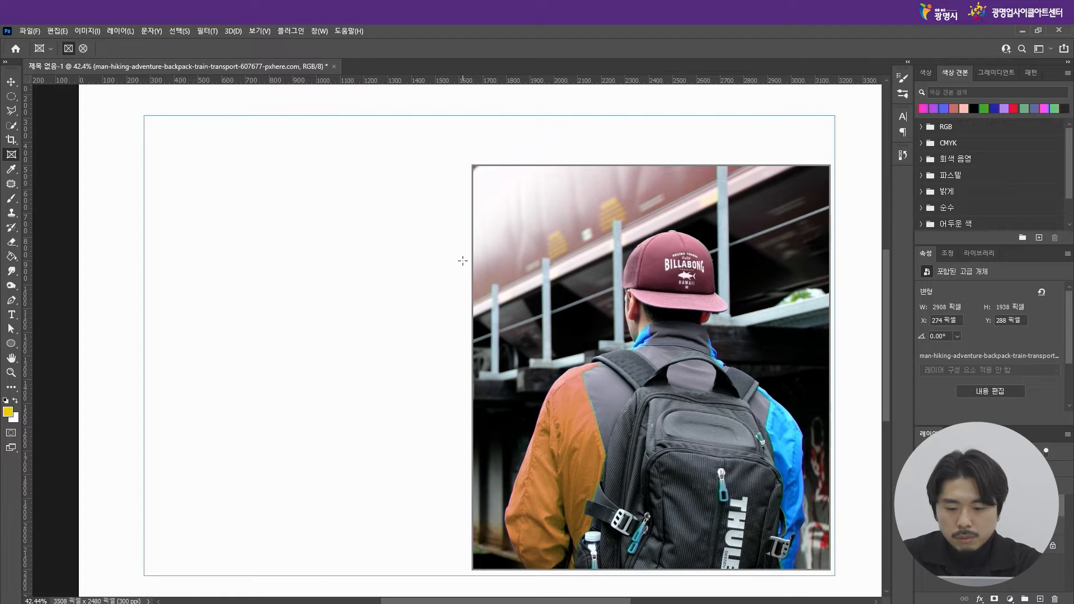
pyautogui.click(11, 82)
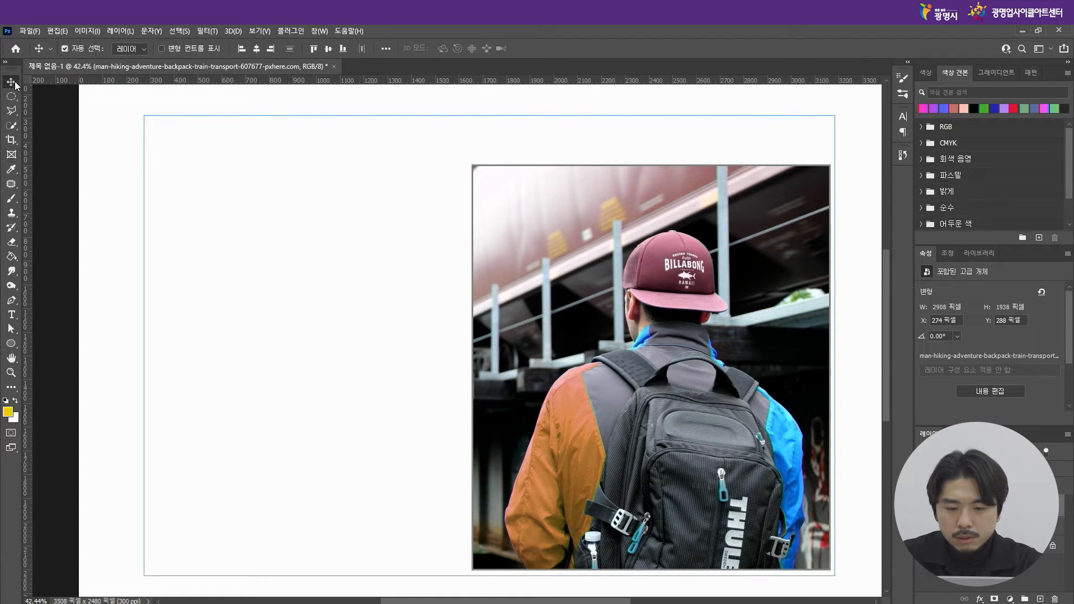
pyautogui.click(866, 246)
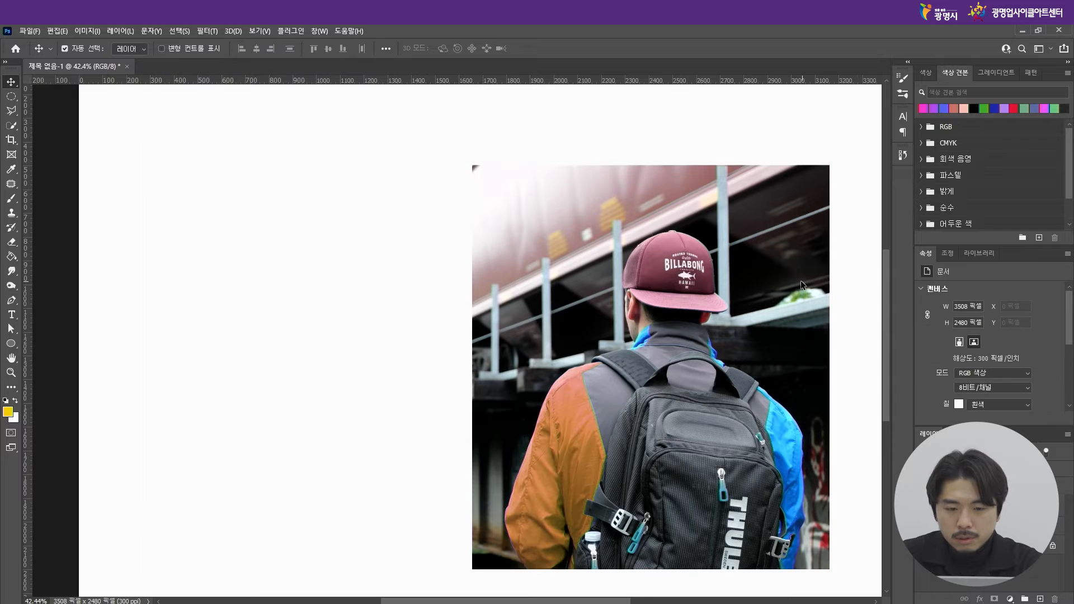
# Step: Move the rectangular frame to the left part of the canvas and reposition the hiker photo inside it
pyautogui.moveTo(718, 272); pyautogui.dragTo(358, 224)
pyautogui.moveTo(657, 270); pyautogui.dragTo(520, 285)
pyautogui.doubleClick(323, 295)
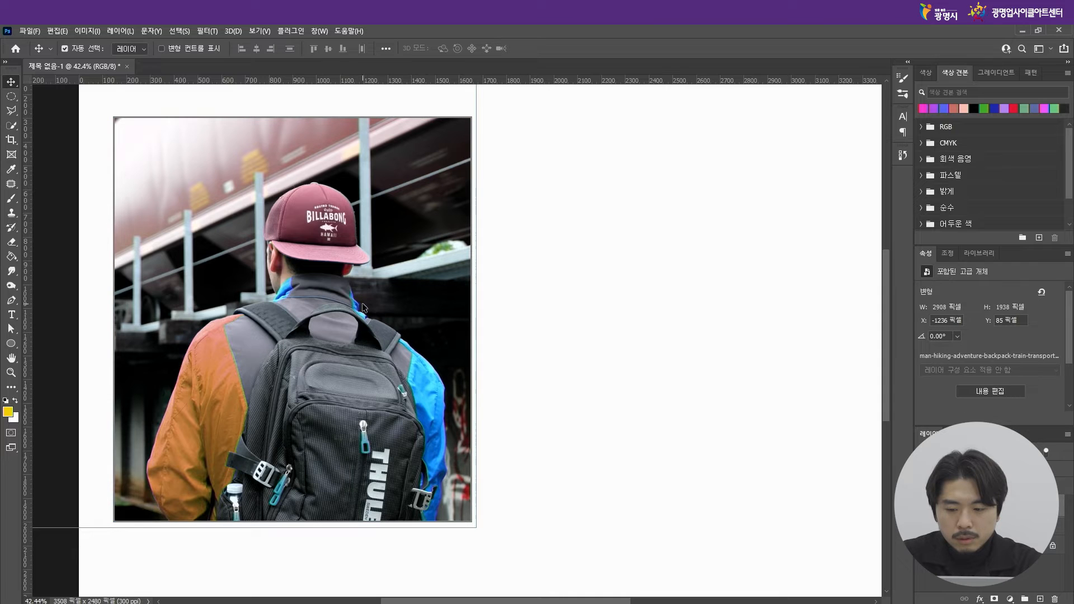
pyautogui.moveTo(354, 322); pyautogui.dragTo(388, 342)
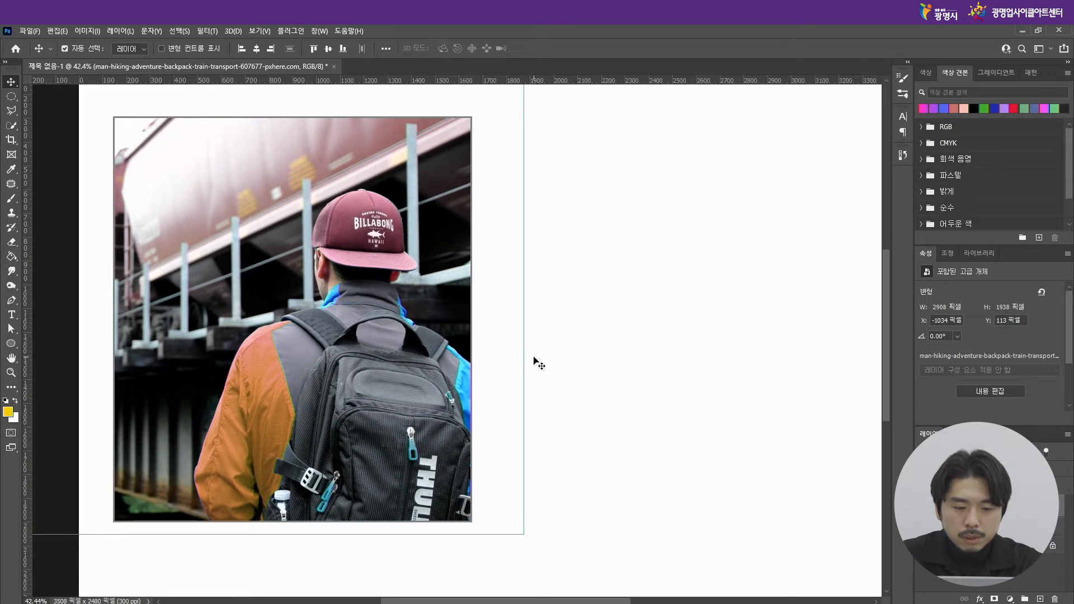
pyautogui.scroll(-2, 536, 367)
pyautogui.scroll(2, 341, 349)
pyautogui.moveTo(410, 394)
pyautogui.mouseDown()
pyautogui.moveTo(390, 386)
pyautogui.moveTo(407, 405)
pyautogui.mouseUp()
pyautogui.scroll(-2, 407, 405)
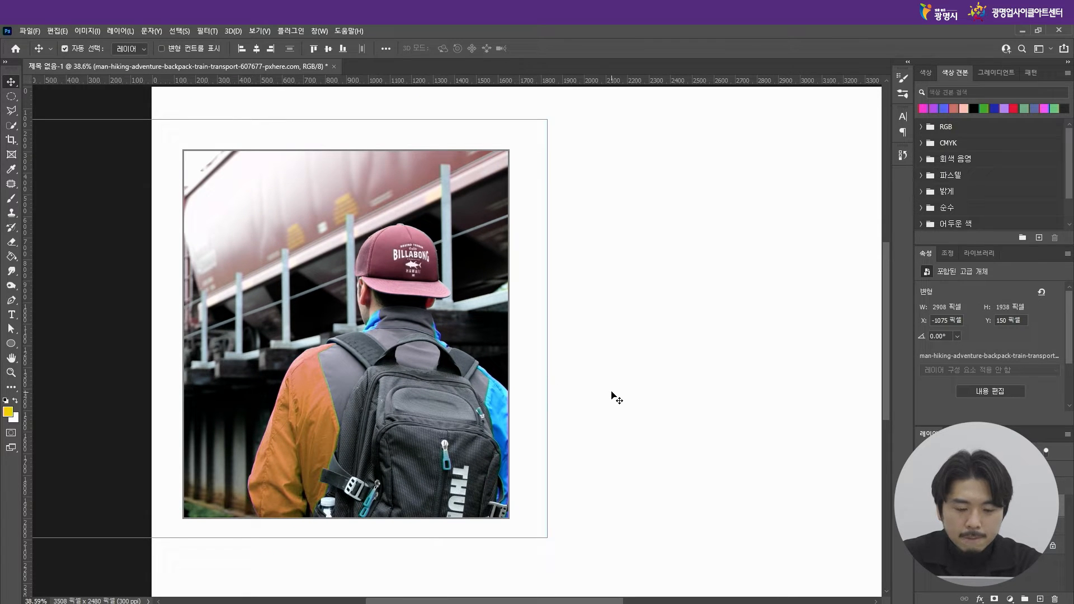
pyautogui.press('Return')
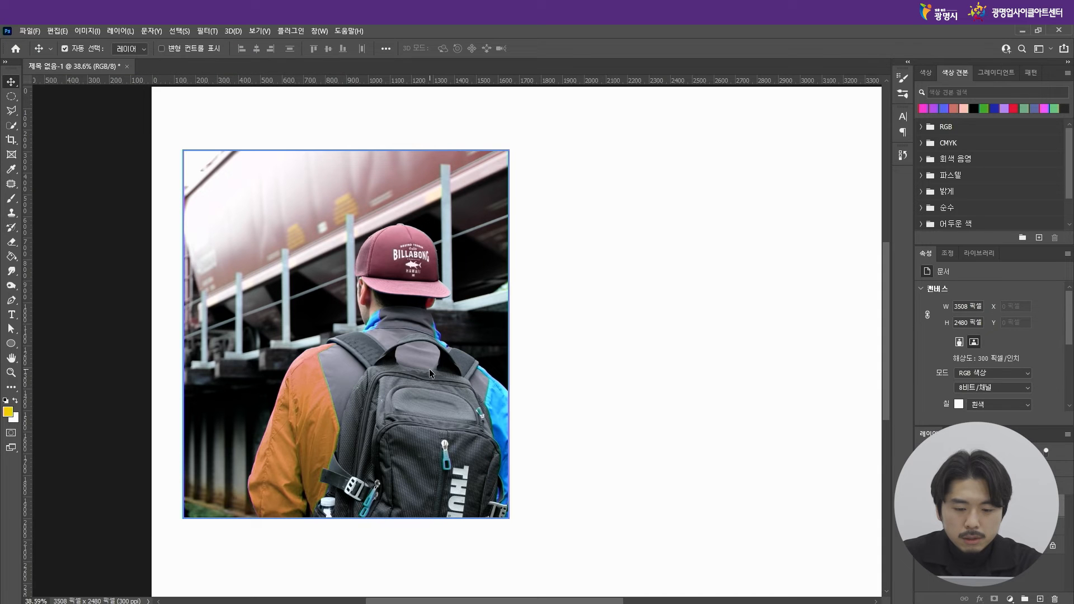
# Step: Undo the photo and frame edits back to the full, unframed hiker photo
pyautogui.hotkey('ctrl', 'z')
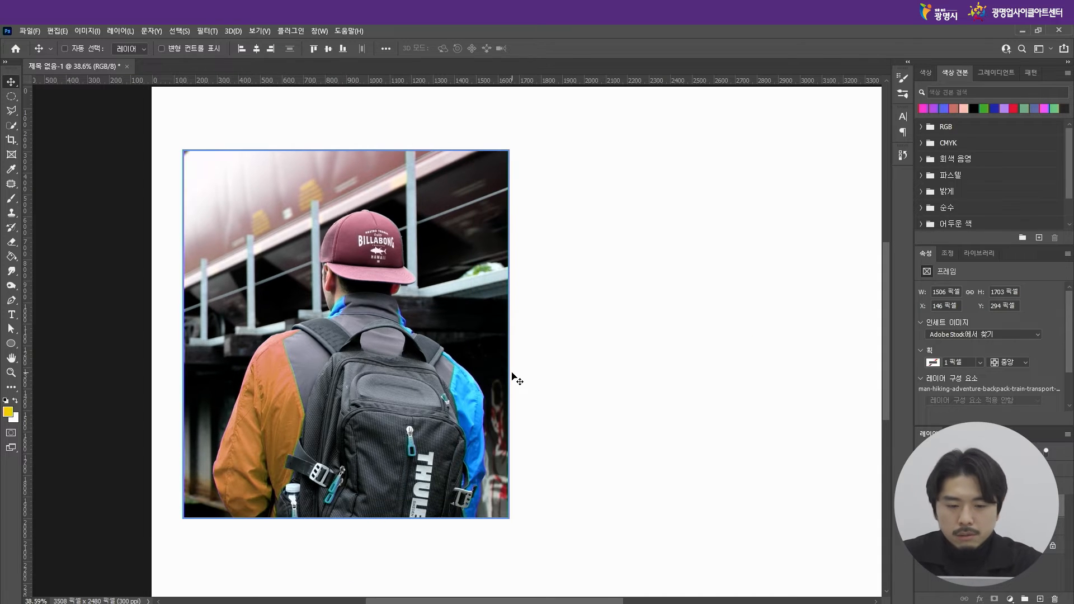
pyautogui.hotkey('ctrl', 'z')
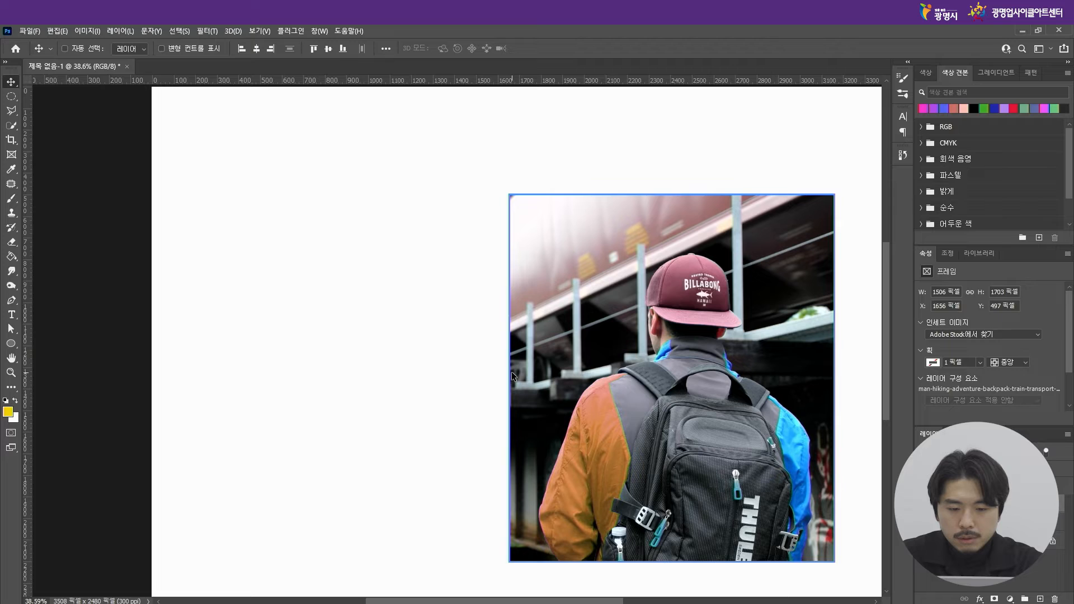
pyautogui.hotkey('ctrl', 'z')
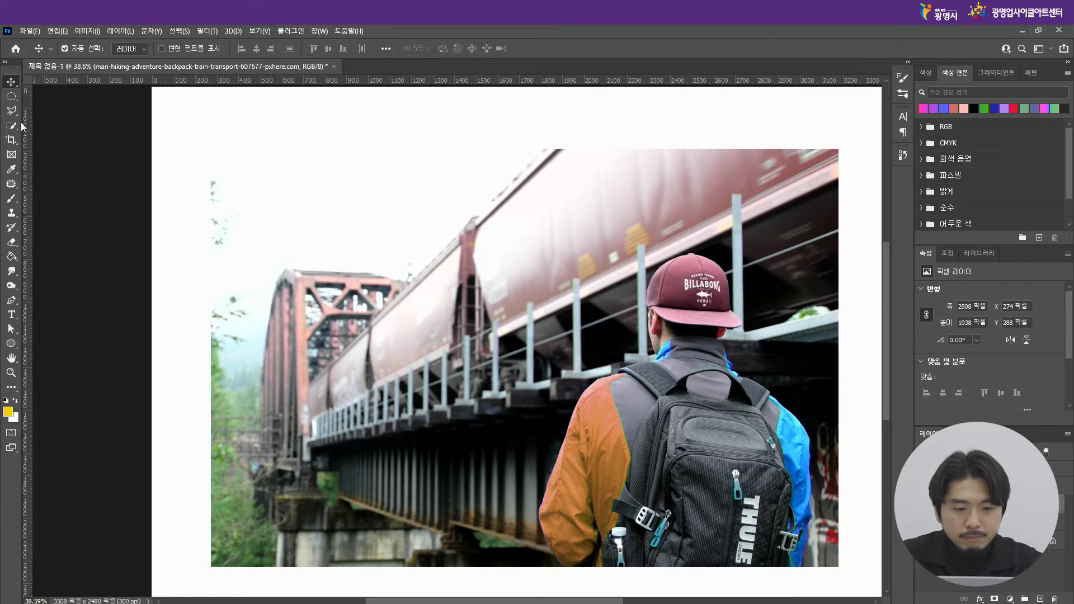
# Step: Mask the hiker with an elliptical frame about 1446 by 1465 px and move it around the canvas
pyautogui.click(12, 155)
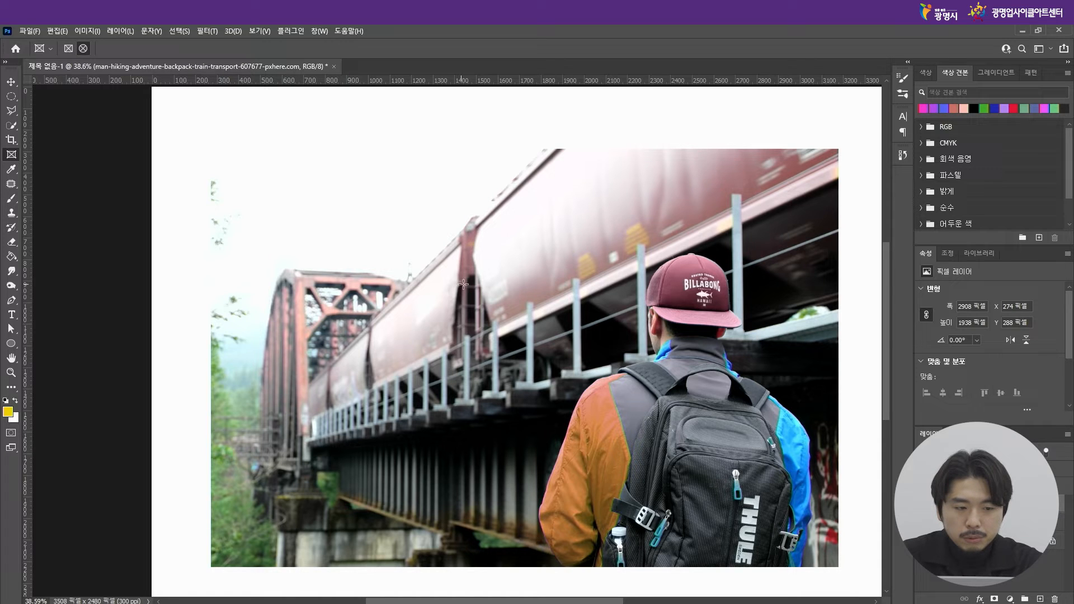
pyautogui.moveTo(504, 224); pyautogui.dragTo(819, 539)
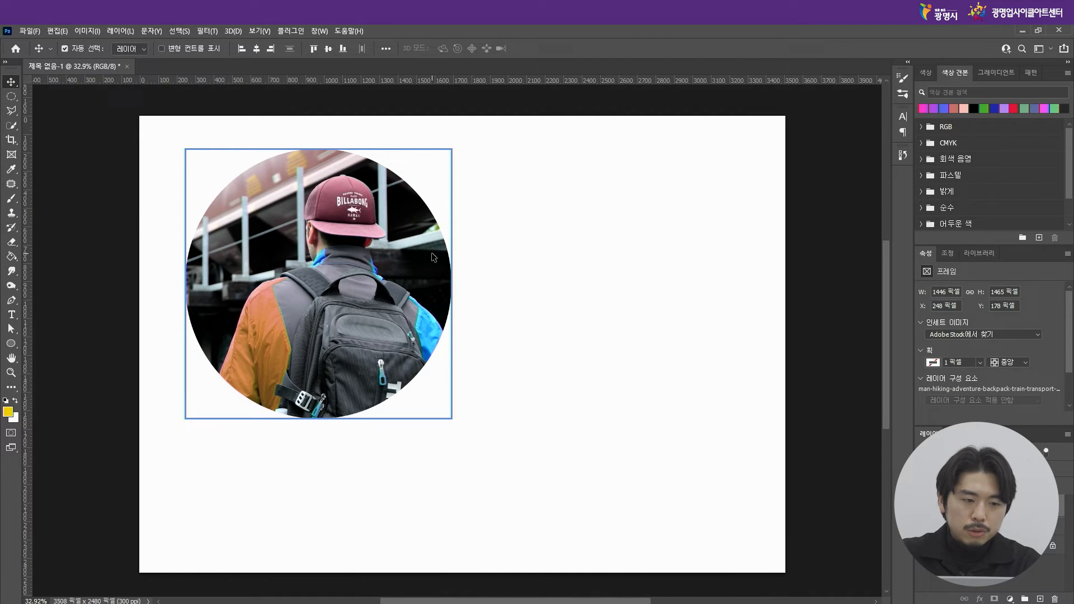
pyautogui.moveTo(254, 191); pyautogui.dragTo(511, 274)
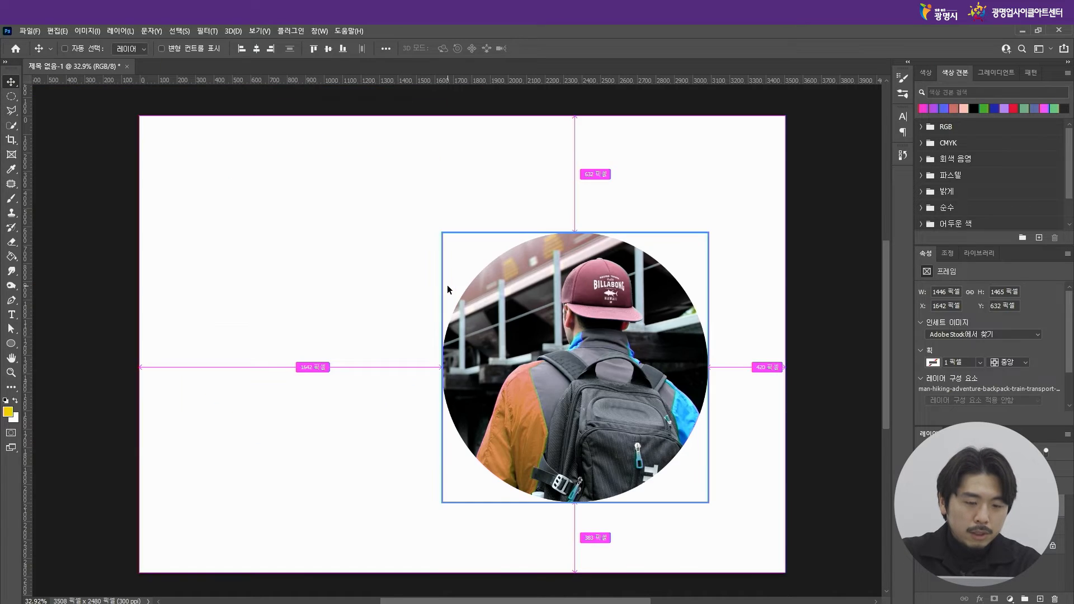
pyautogui.keyDown('ctrl'); pyautogui.click(456, 173); pyautogui.keyUp('ctrl')
pyautogui.moveTo(503, 163); pyautogui.dragTo(587, 292)
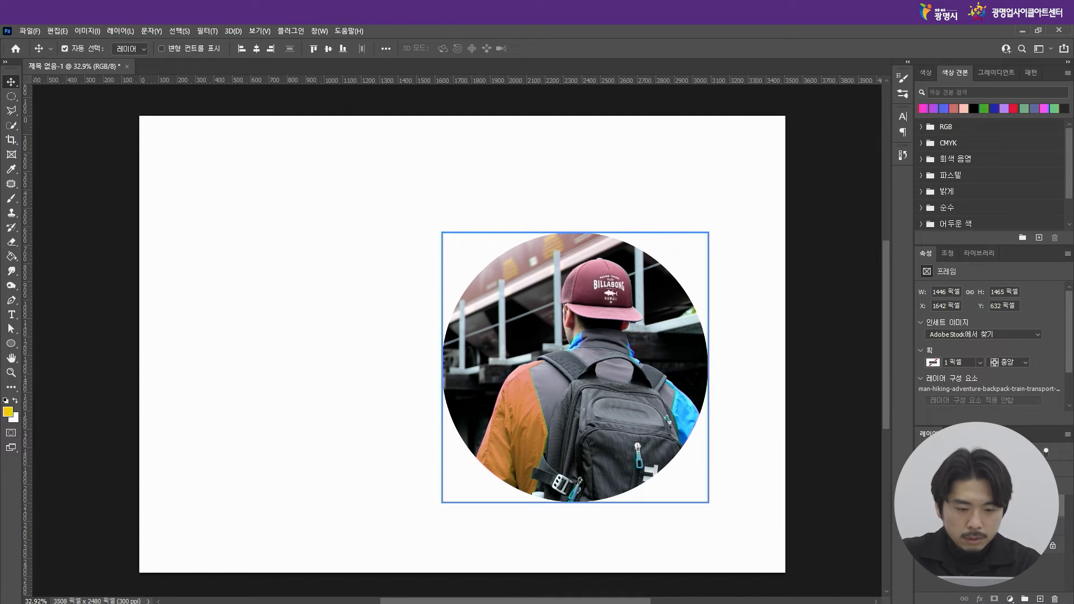
# Step: Delete the framed hiker photo and place the image 3 (1) on the empty canvas
pyautogui.press('Delete')
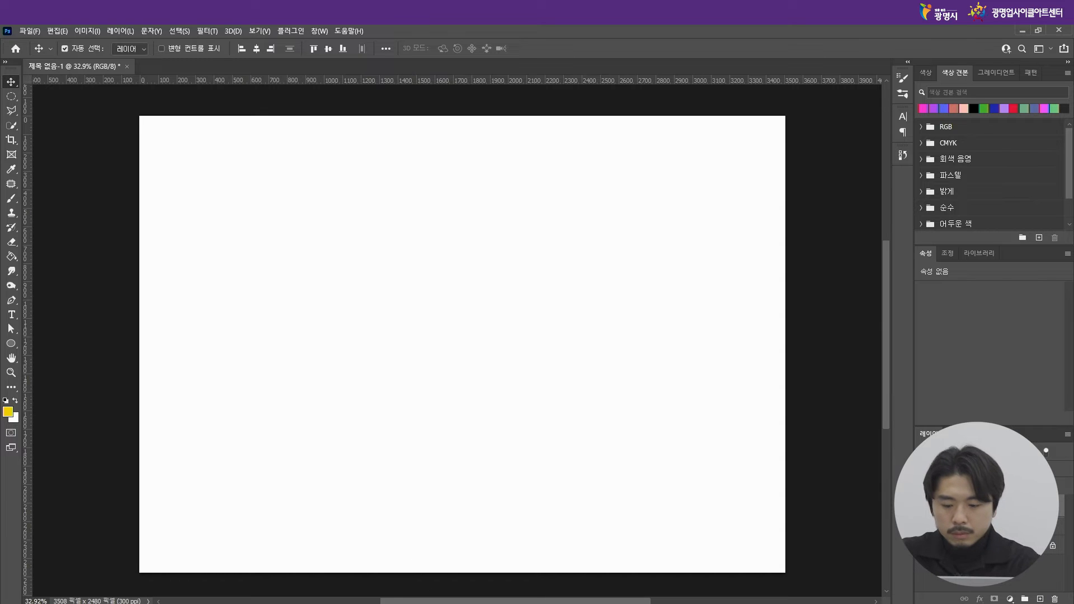
pyautogui.click(271, 576)
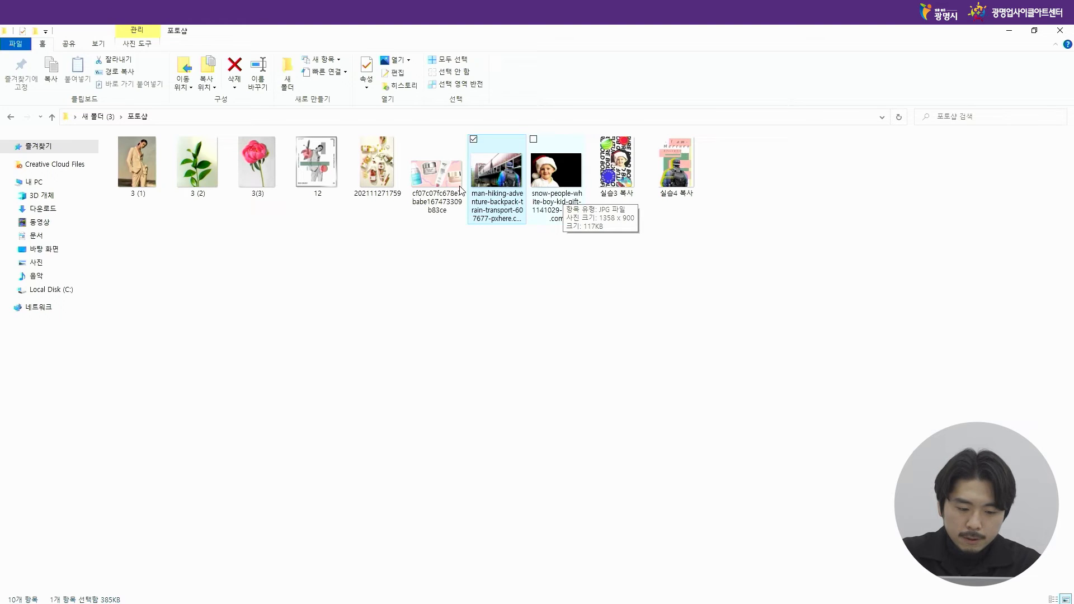
pyautogui.moveTo(137, 165); pyautogui.dragTo(434, 400)
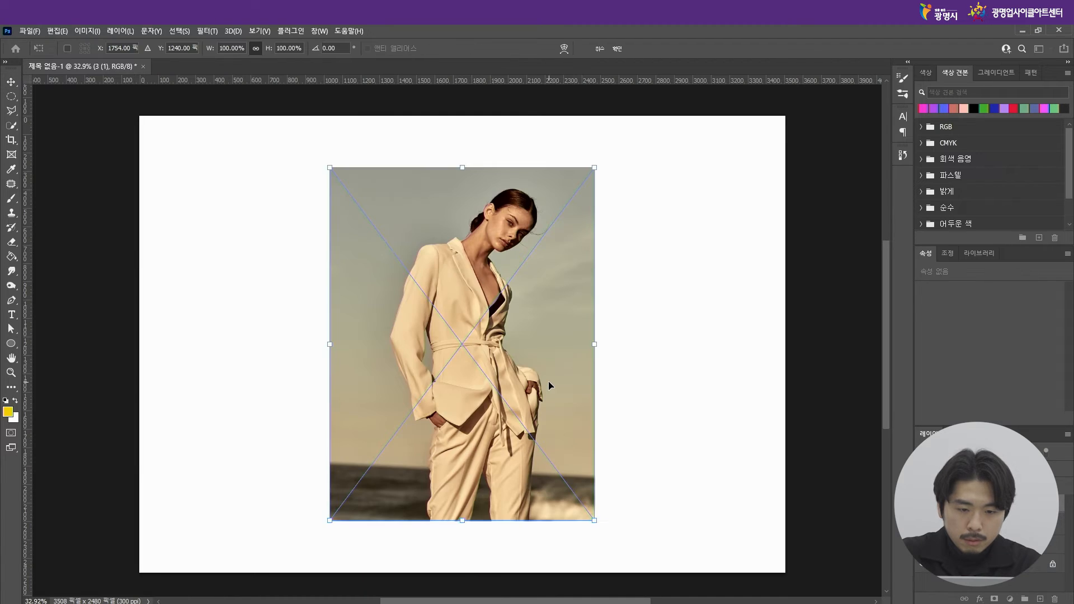
pyautogui.press('Return')
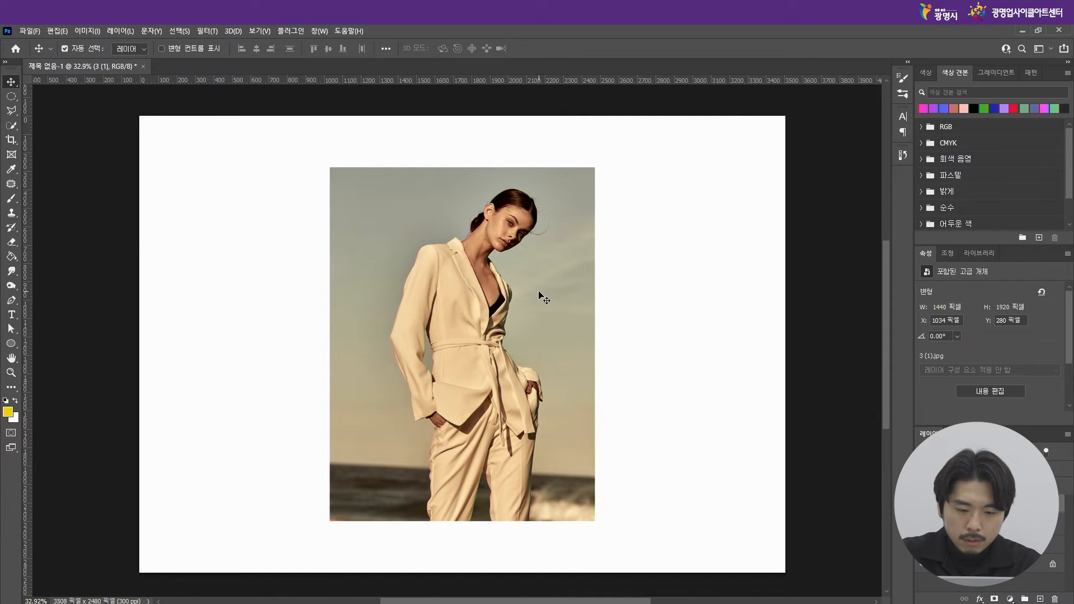
# Step: Enlarge the placed photo of the woman to about 111.82% and shift it slightly left of the canvas centre
pyautogui.moveTo(540, 295); pyautogui.dragTo(513, 315)
pyautogui.hotkey('ctrl', 't')
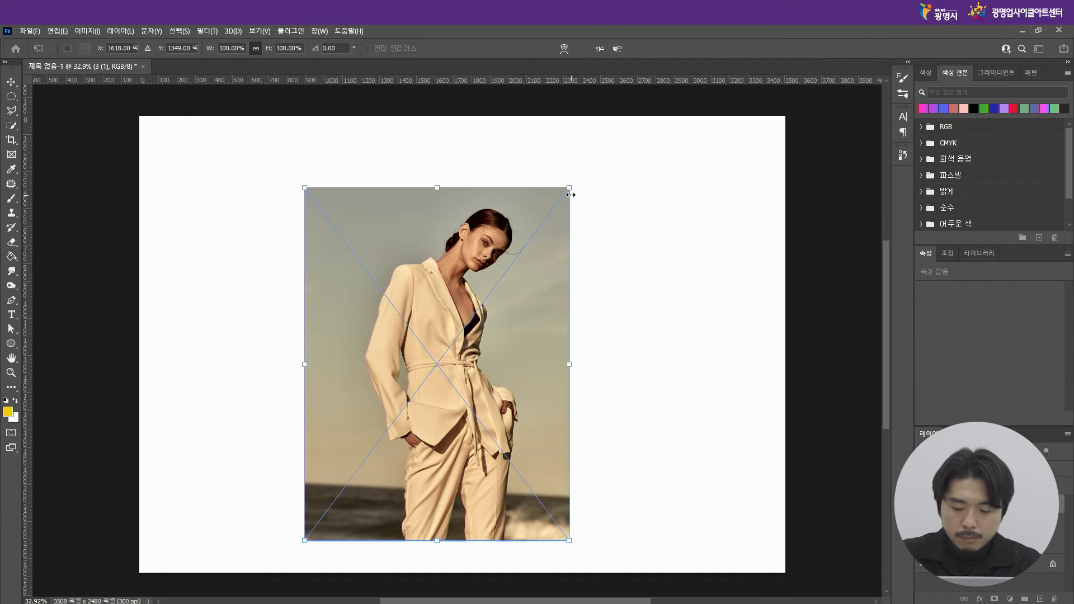
pyautogui.moveTo(567, 192); pyautogui.dragTo(604, 153)
pyautogui.moveTo(496, 348); pyautogui.dragTo(482, 356)
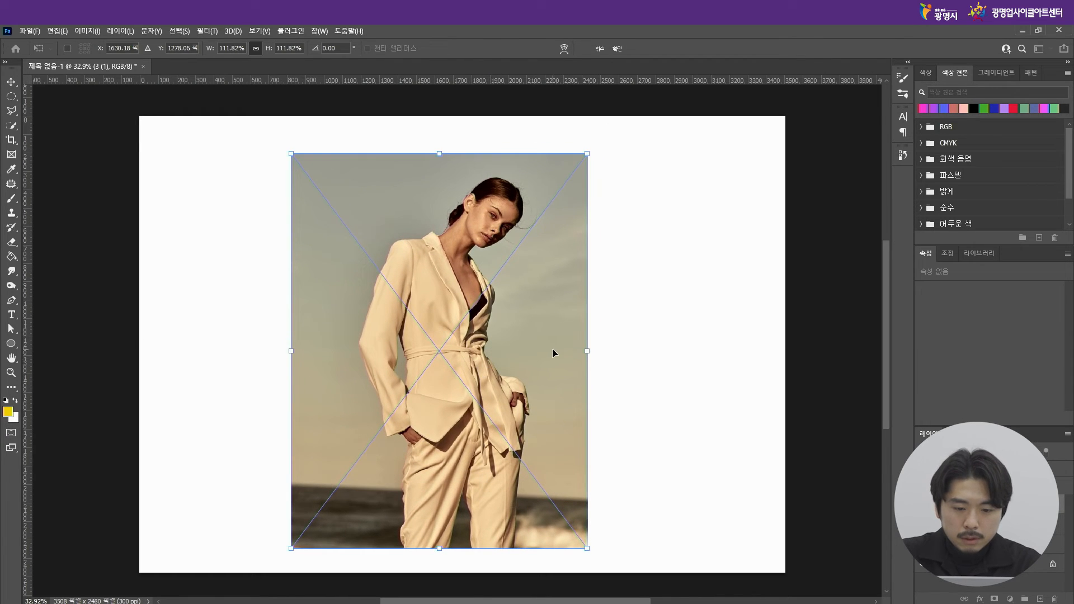
pyautogui.press('Return')
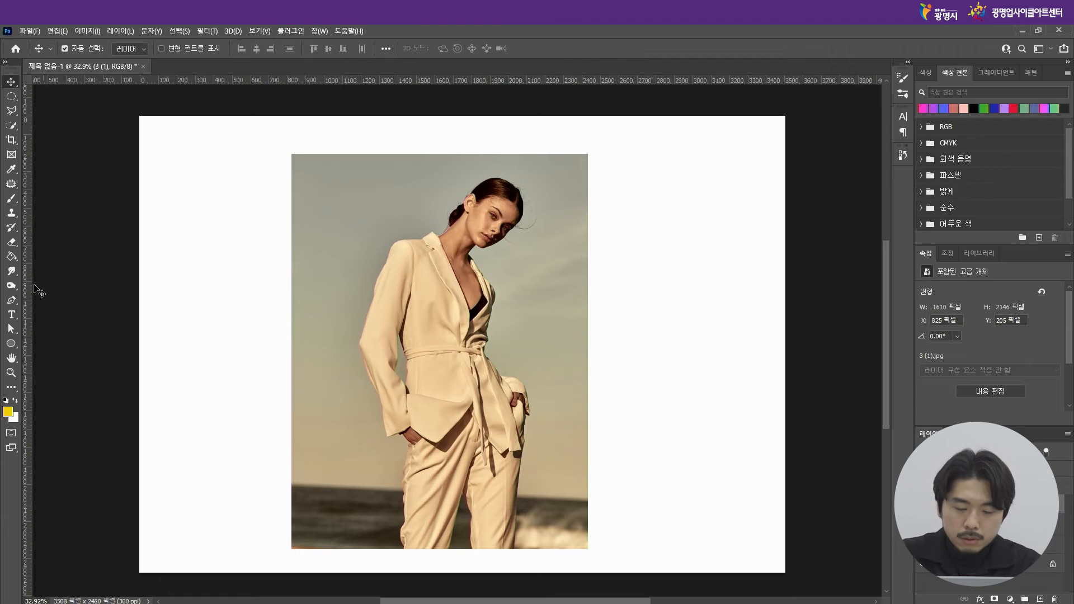
# Step: Try a pink ten-sided polygon about 1178 by 1120 px overlapping the photo's right edge, and undo it
pyautogui.click(13, 344)
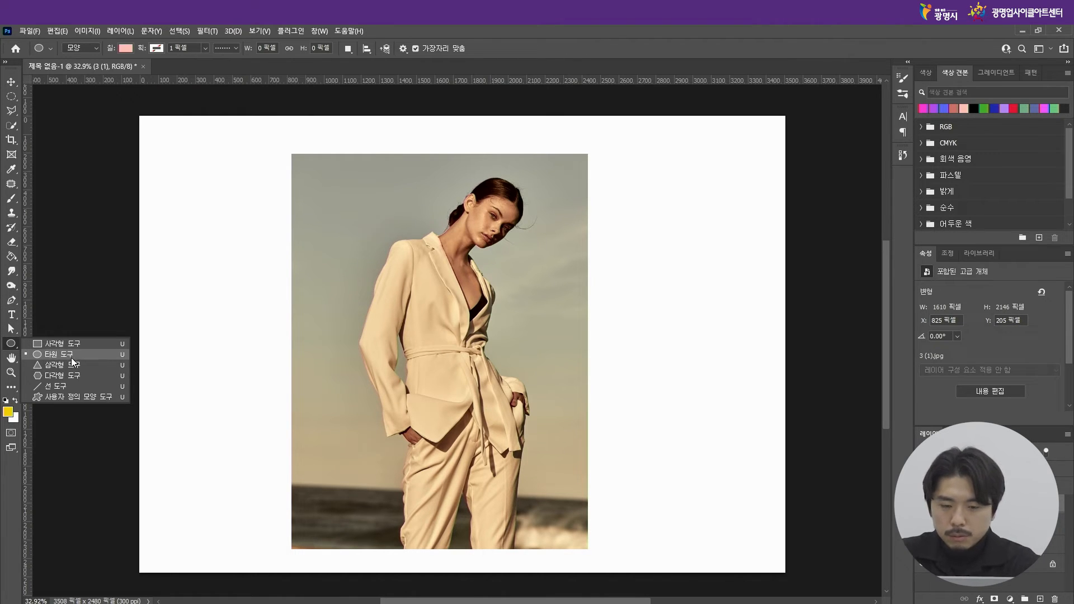
pyautogui.click(76, 373)
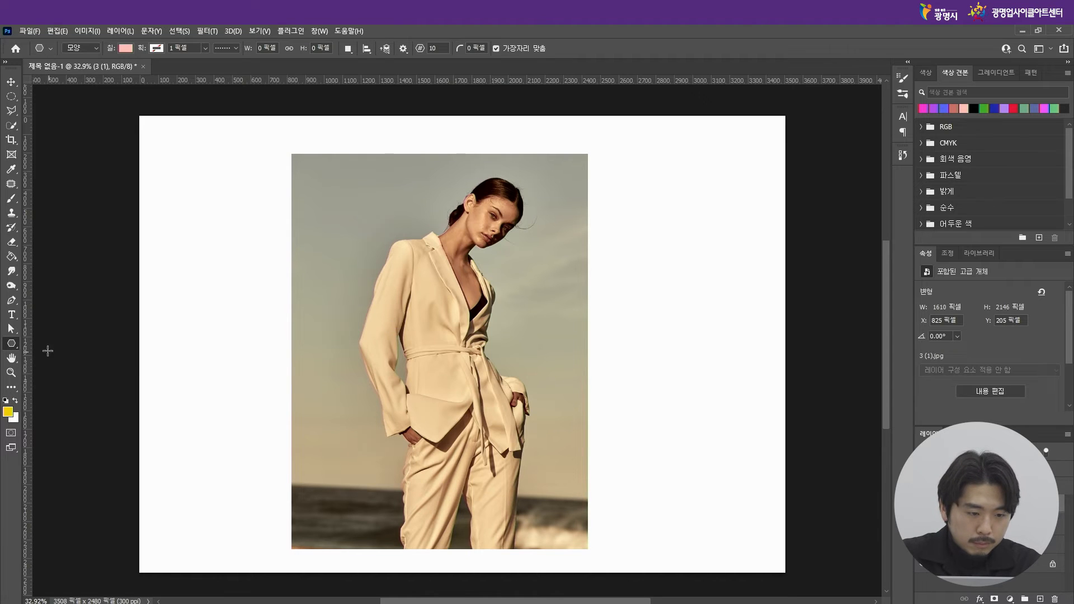
pyautogui.click(16, 348)
pyautogui.click(64, 376)
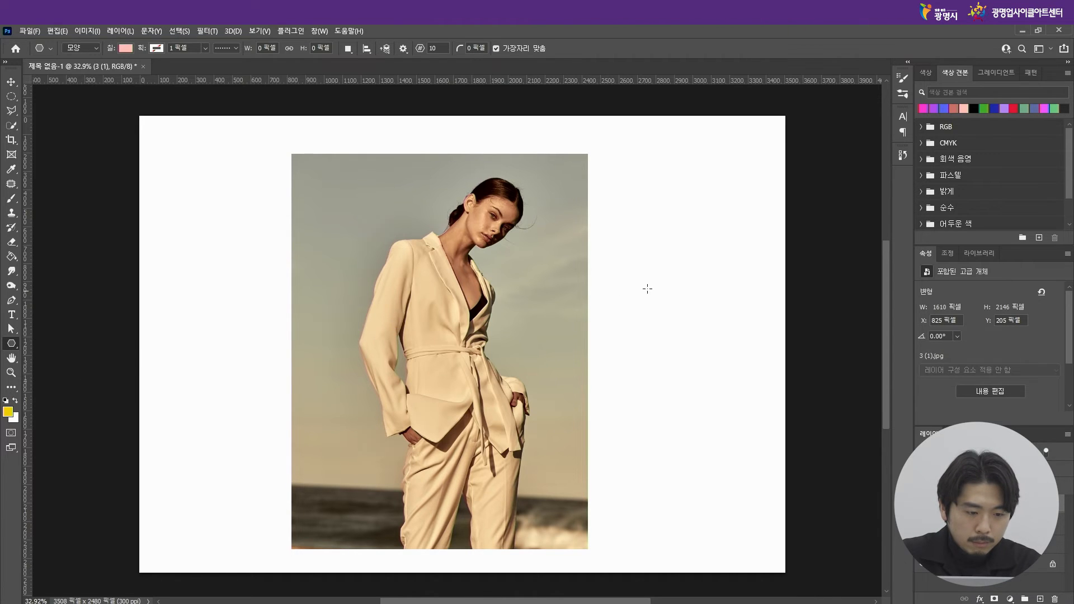
pyautogui.moveTo(701, 200); pyautogui.dragTo(482, 417)
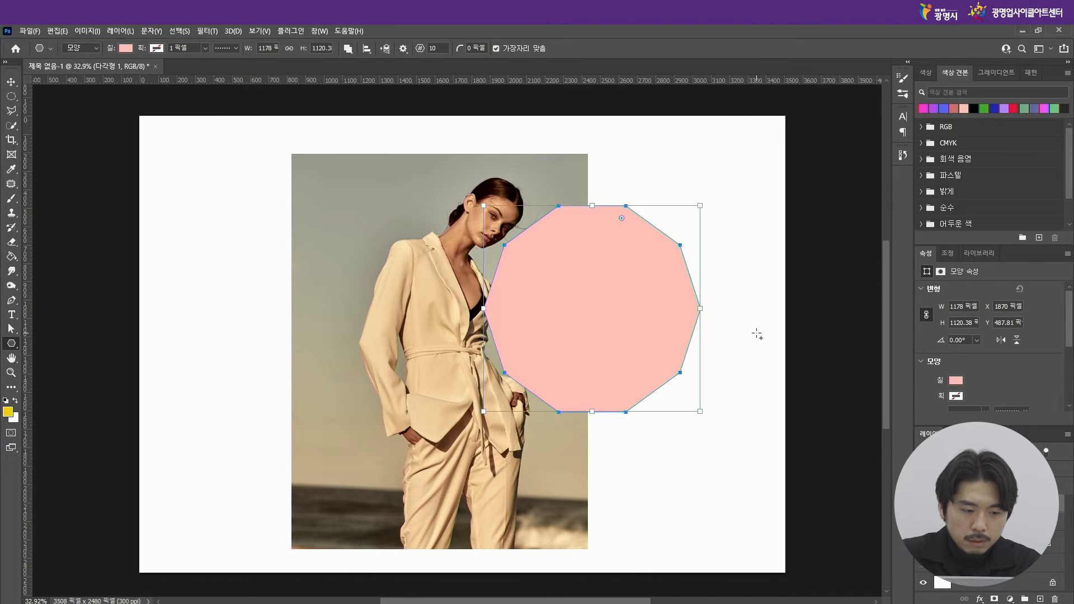
pyautogui.hotkey('ctrl', 'z')
# Step: Set the Polygon tool to 8 sides by creating a 100 by 100 px octagon beside the photo, and undo that shape
pyautogui.click(690, 233)
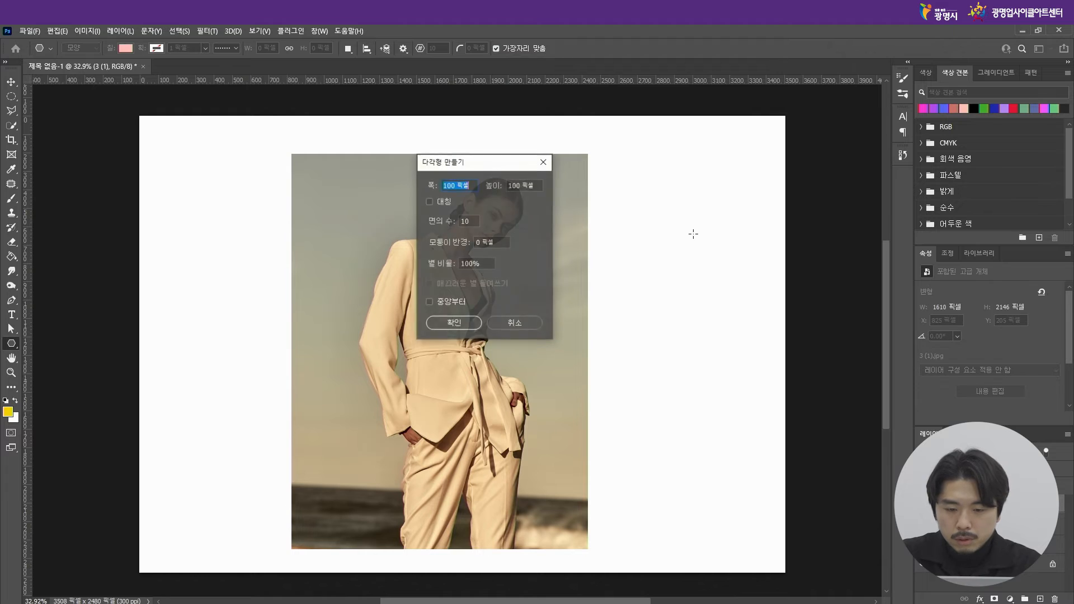
pyautogui.click(472, 222)
pyautogui.write('8')
pyautogui.press('Return')
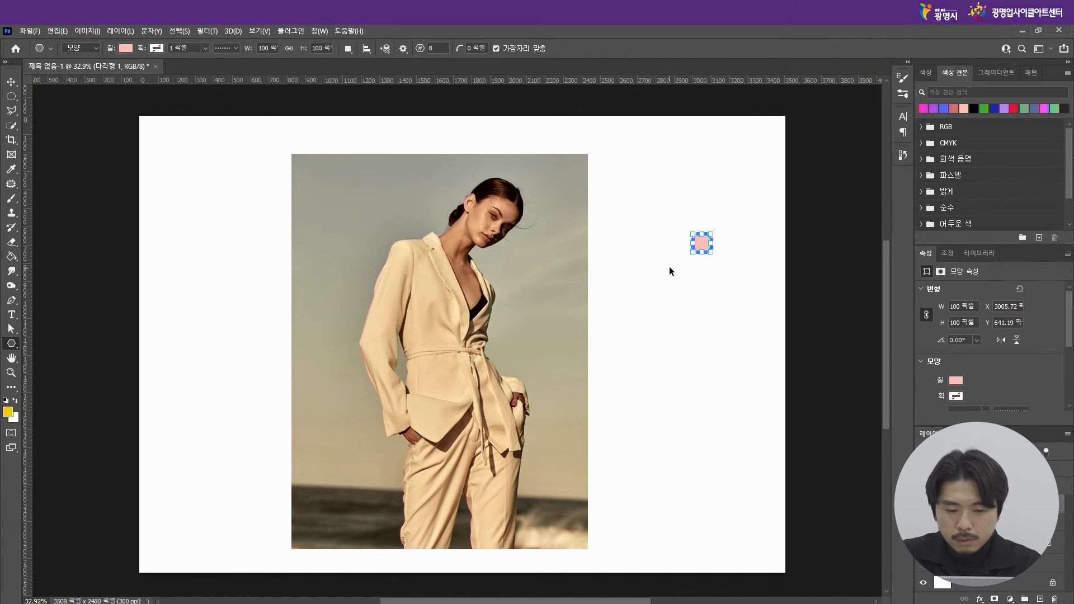
pyautogui.hotkey('ctrl', 'z')
# Step: Draw a pink octagon about 1074 by 1515 px and move it over the woman's head and upper body
pyautogui.moveTo(666, 200); pyautogui.dragTo(467, 480)
pyautogui.click(11, 82)
pyautogui.click(676, 247)
pyautogui.moveTo(604, 351); pyautogui.dragTo(513, 324)
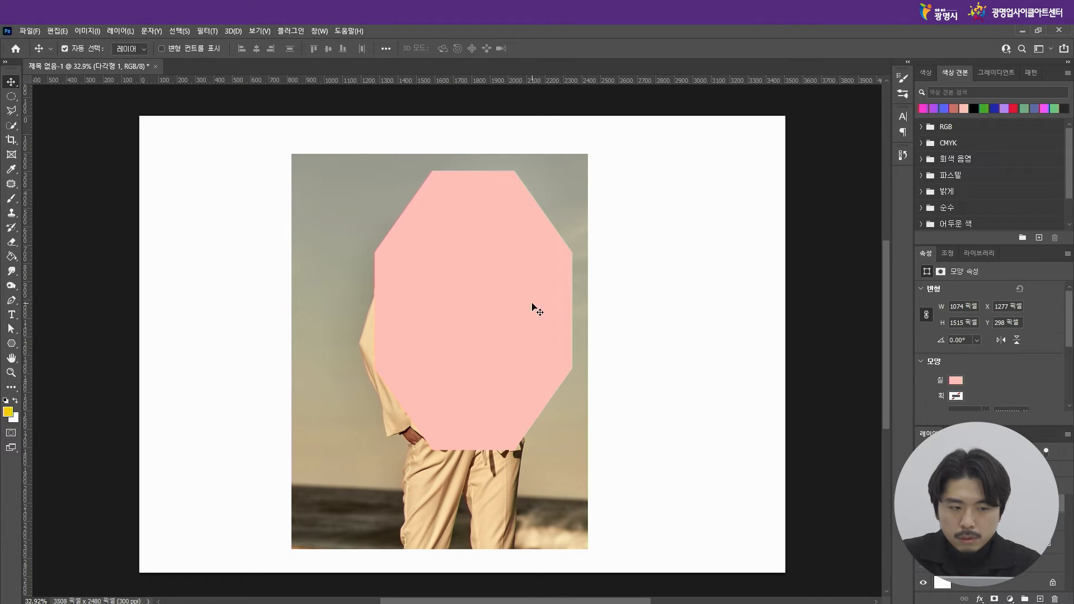
pyautogui.click(686, 300)
pyautogui.click(495, 320)
pyautogui.moveTo(500, 316)
pyautogui.mouseDown()
pyautogui.moveTo(658, 329)
pyautogui.moveTo(648, 338)
pyautogui.moveTo(707, 378)
pyautogui.moveTo(473, 321)
pyautogui.moveTo(502, 313)
pyautogui.mouseUp()
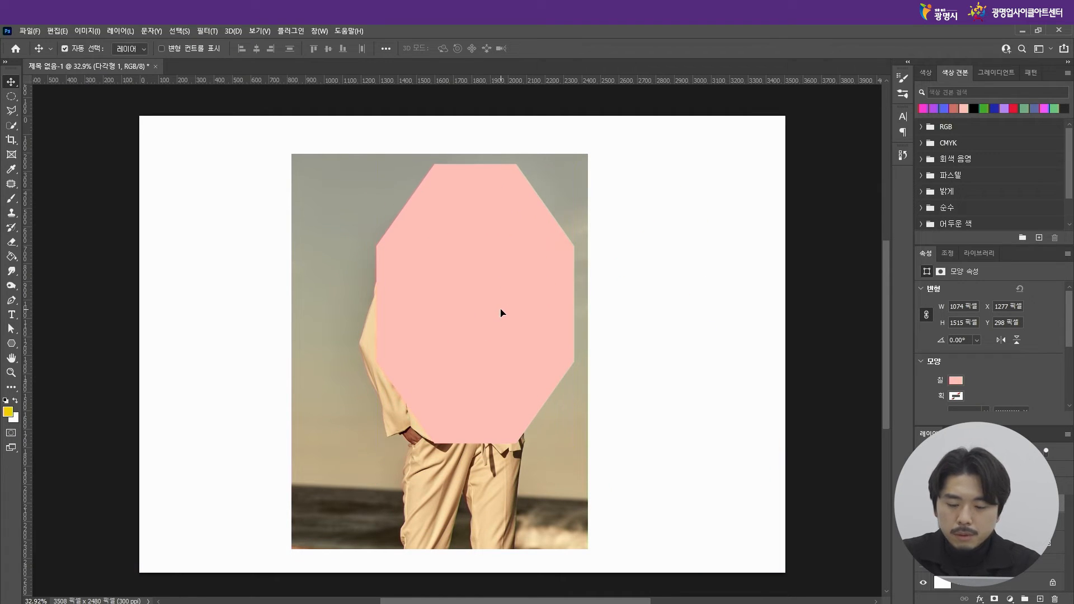
# Step: Move the octagon layer beneath the woman's photo and clip the photo to the octagon with a clipping mask
pyautogui.click(648, 305)
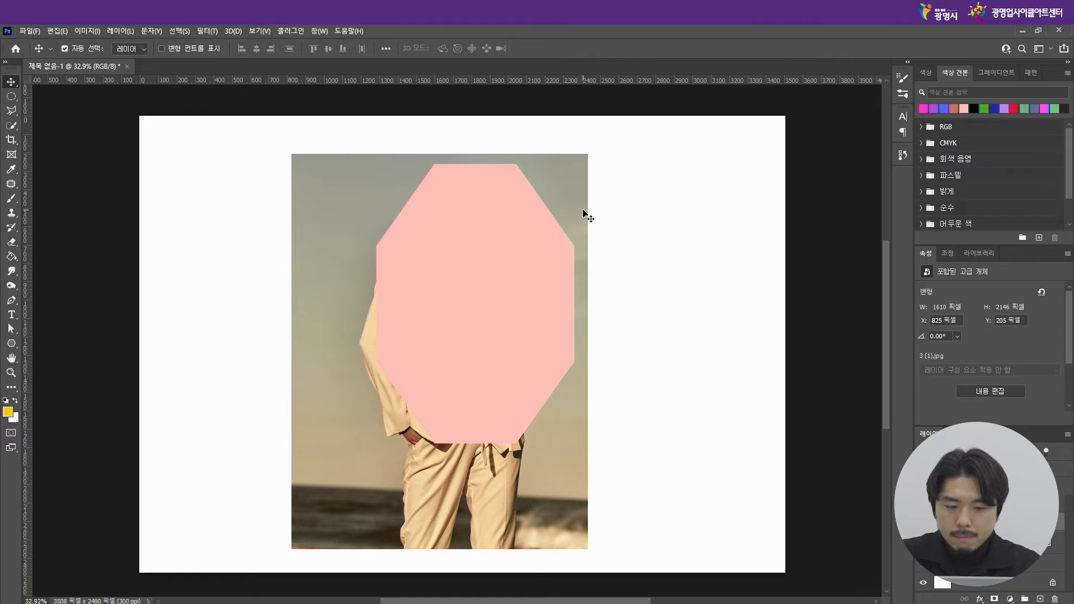
pyautogui.click(532, 283)
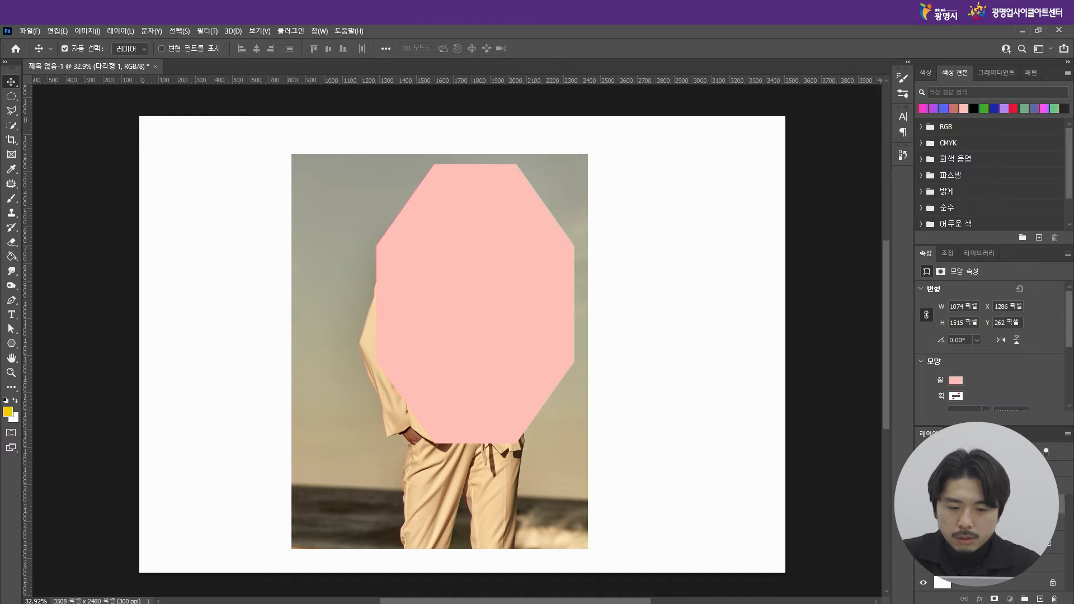
pyautogui.moveTo(979, 504); pyautogui.dragTo(980, 532)
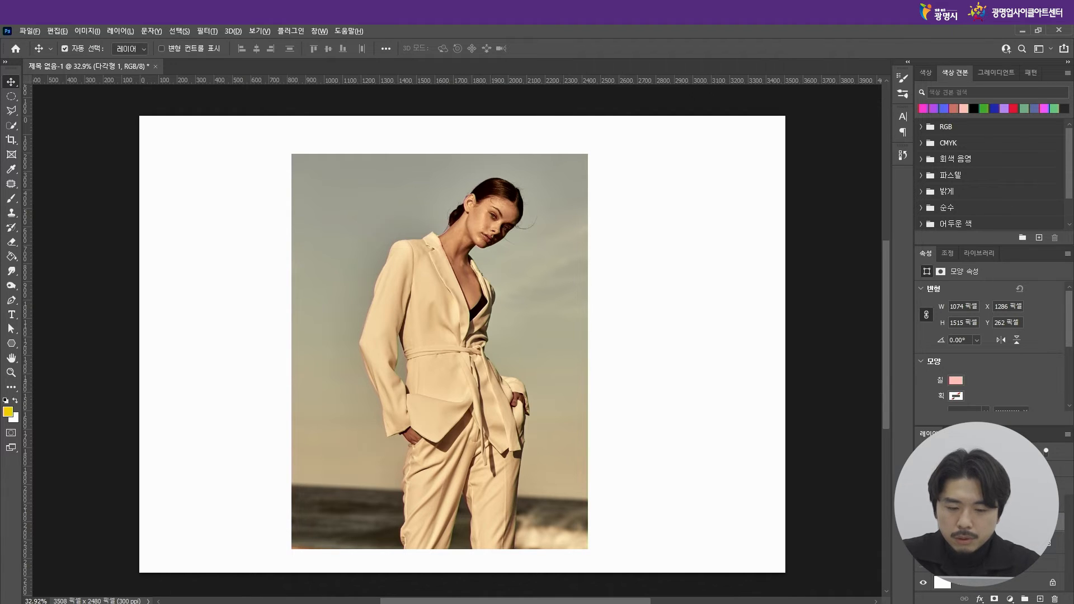
pyautogui.press('alt')
pyautogui.press('alt')
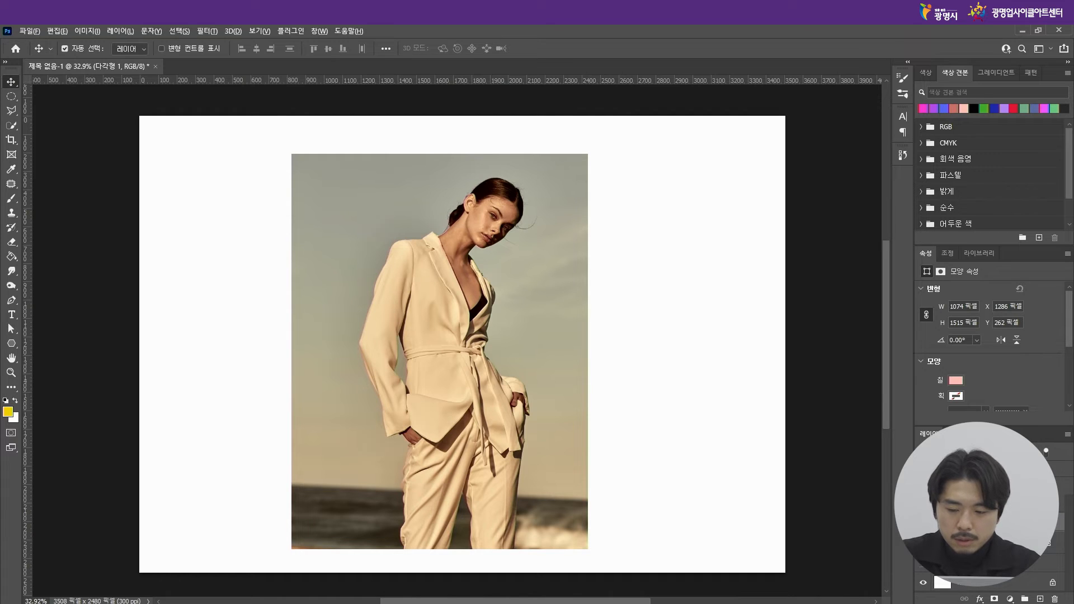
pyautogui.hotkey('ctrl', 'alt', 'g')
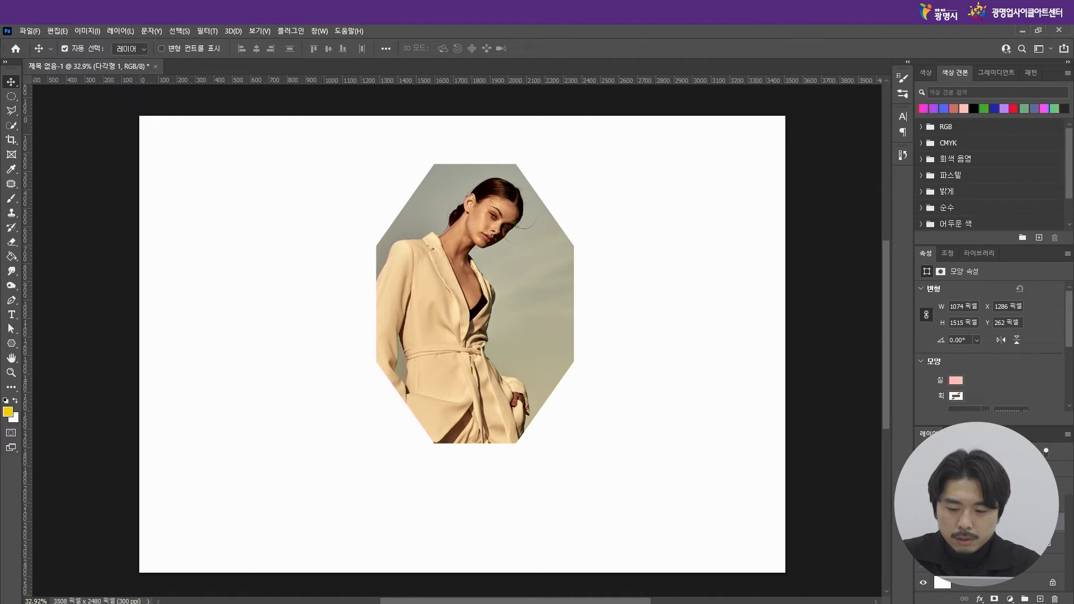
# Step: Select the photo and its octagon together and move them to the upper-left part of the canvas
pyautogui.moveTo(662, 205); pyautogui.dragTo(380, 328)
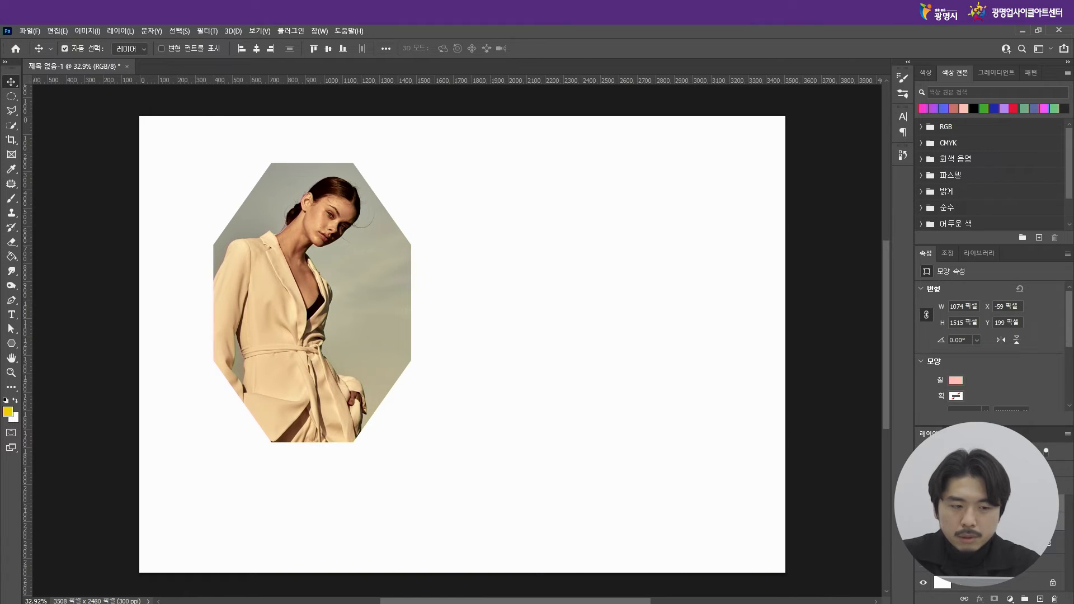
pyautogui.moveTo(372, 294); pyautogui.dragTo(284, 281)
pyautogui.click(589, 245)
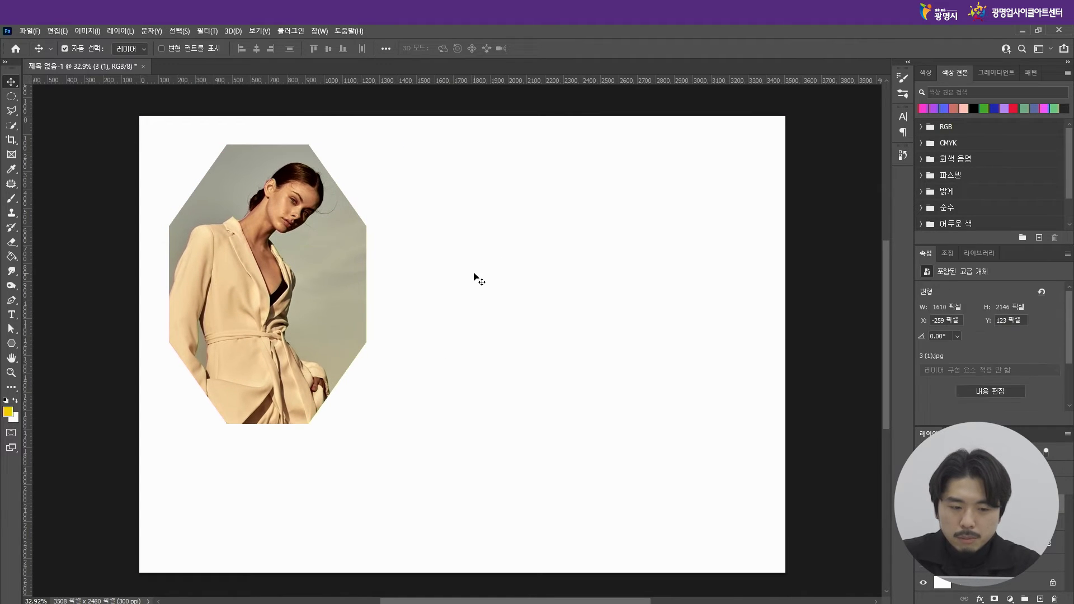
pyautogui.moveTo(473, 190); pyautogui.dragTo(249, 327)
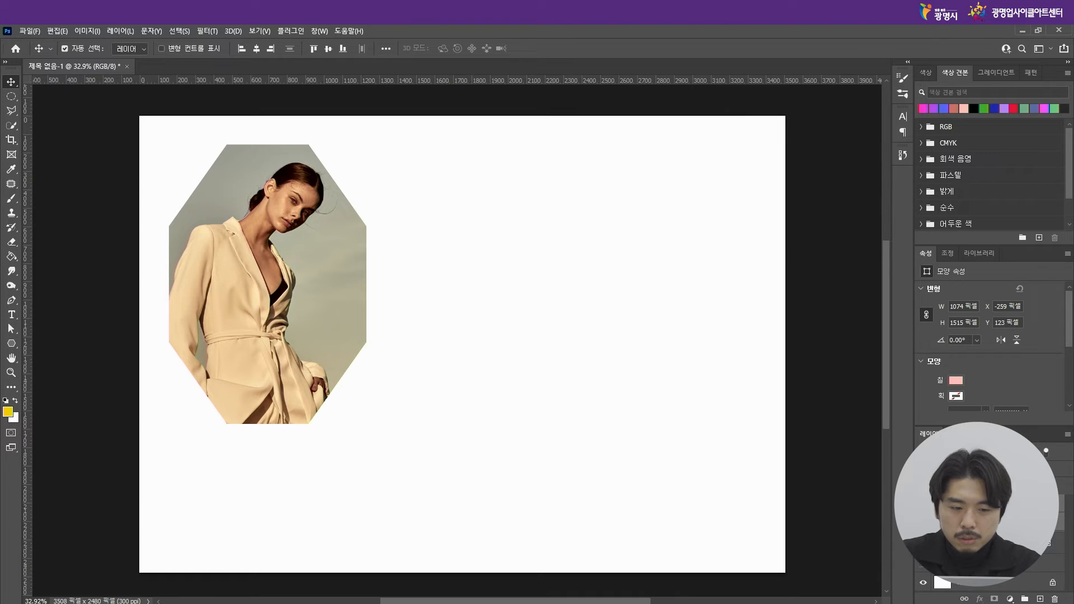
pyautogui.moveTo(308, 320)
pyautogui.mouseDown()
pyautogui.moveTo(630, 316)
pyautogui.moveTo(681, 336)
pyautogui.moveTo(356, 334)
pyautogui.moveTo(325, 316)
pyautogui.mouseUp()
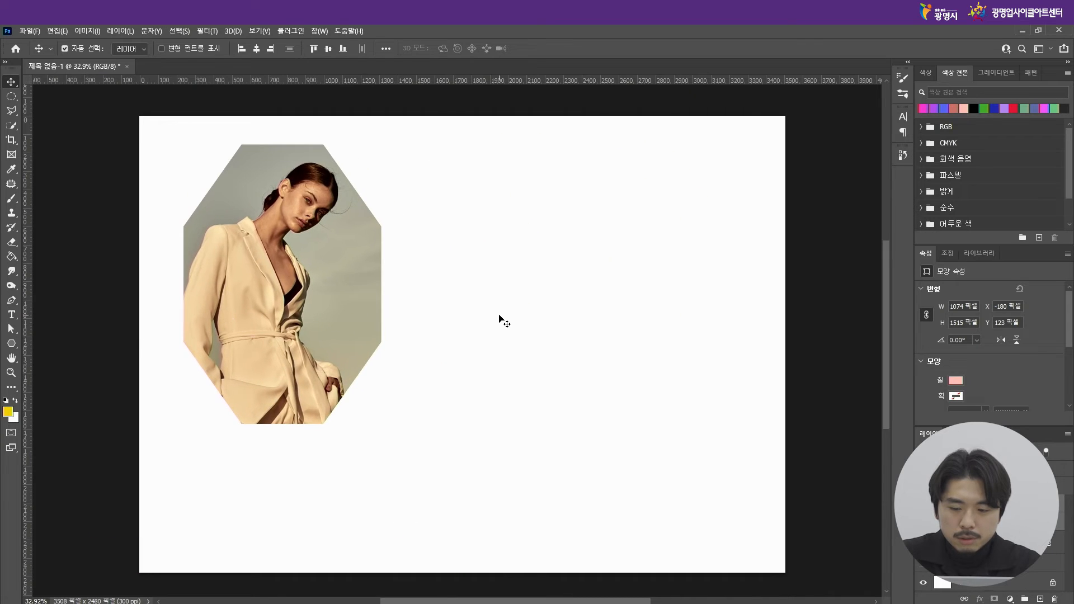
# Step: Scale the clipped portrait down to an octagon about 804 by 1134 px, and enlarge it to about 1203 by 1697 px
pyautogui.hotkey('ctrl', 't')
pyautogui.moveTo(402, 140); pyautogui.dragTo(310, 227)
pyautogui.moveTo(277, 316); pyautogui.dragTo(287, 217)
pyautogui.press('Return')
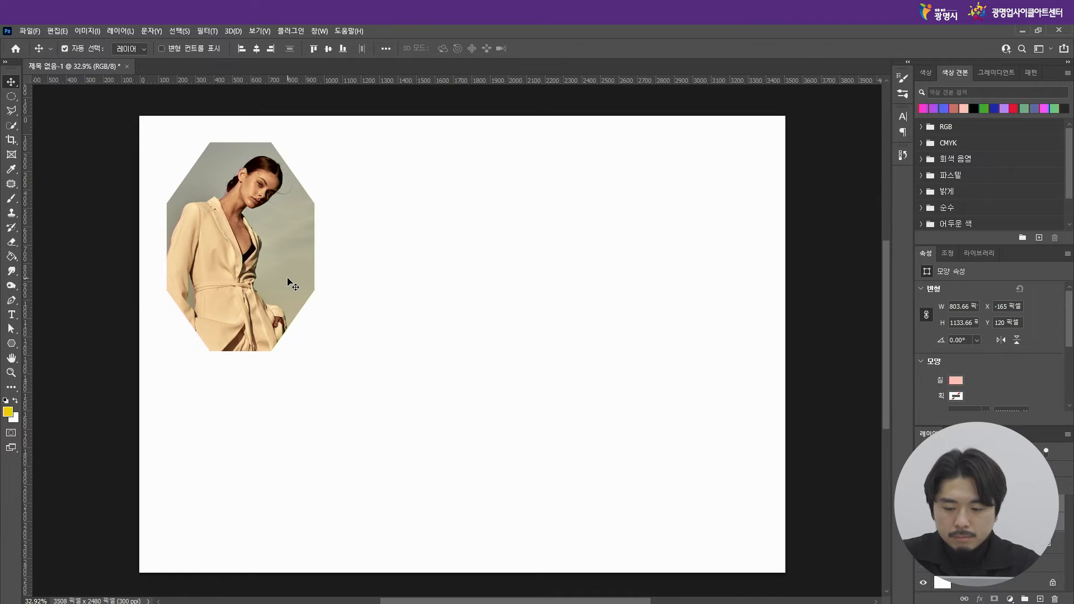
pyautogui.hotkey('ctrl', 't')
pyautogui.moveTo(331, 434); pyautogui.dragTo(440, 570)
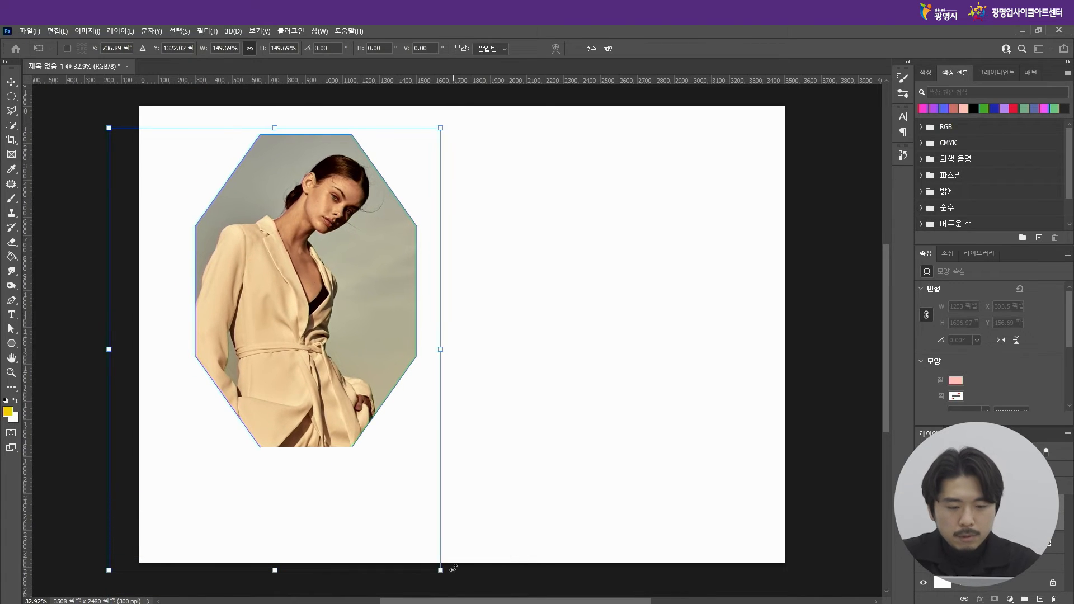
pyautogui.press('Return')
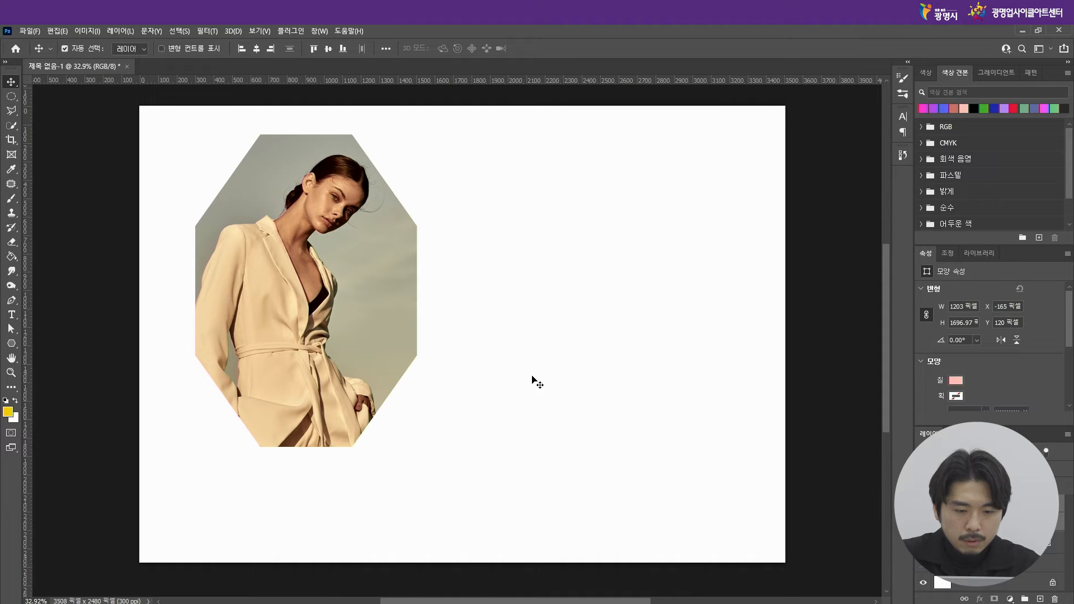
# Step: Delete the clipped portrait and place the snow-people-white-boy-kid-gift photo from the 포토샵 folder in File Explorer onto the Photoshop canvas
pyautogui.press('Delete')
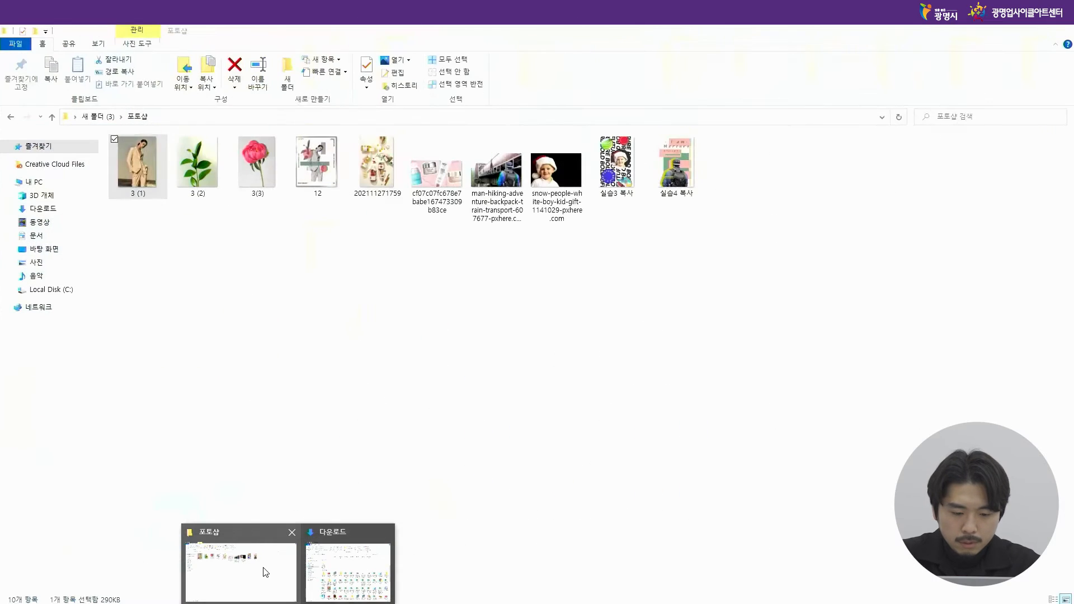
pyautogui.click(264, 571)
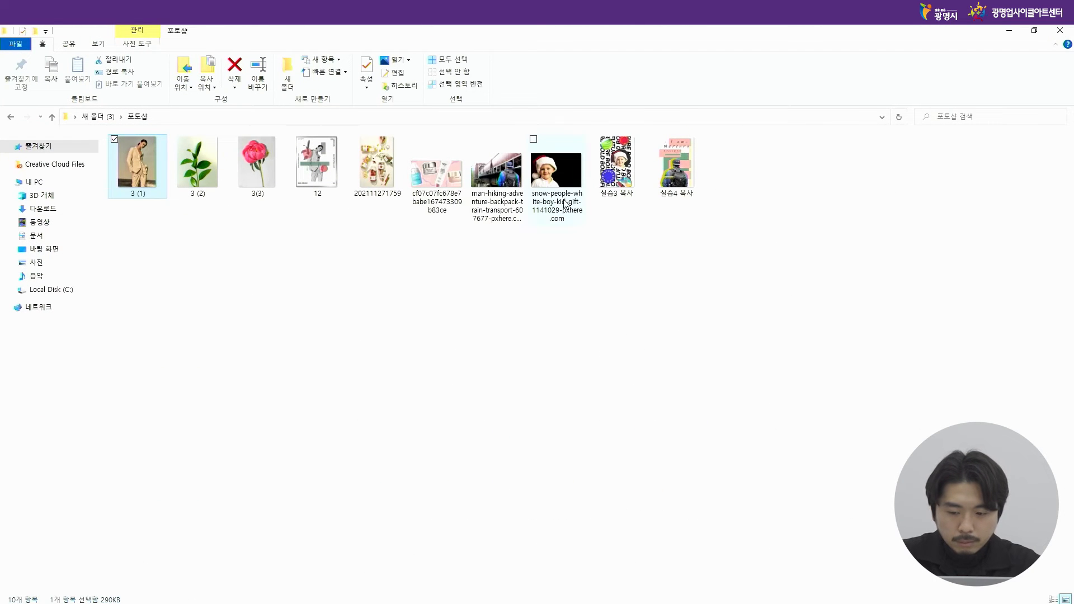
pyautogui.click(560, 173)
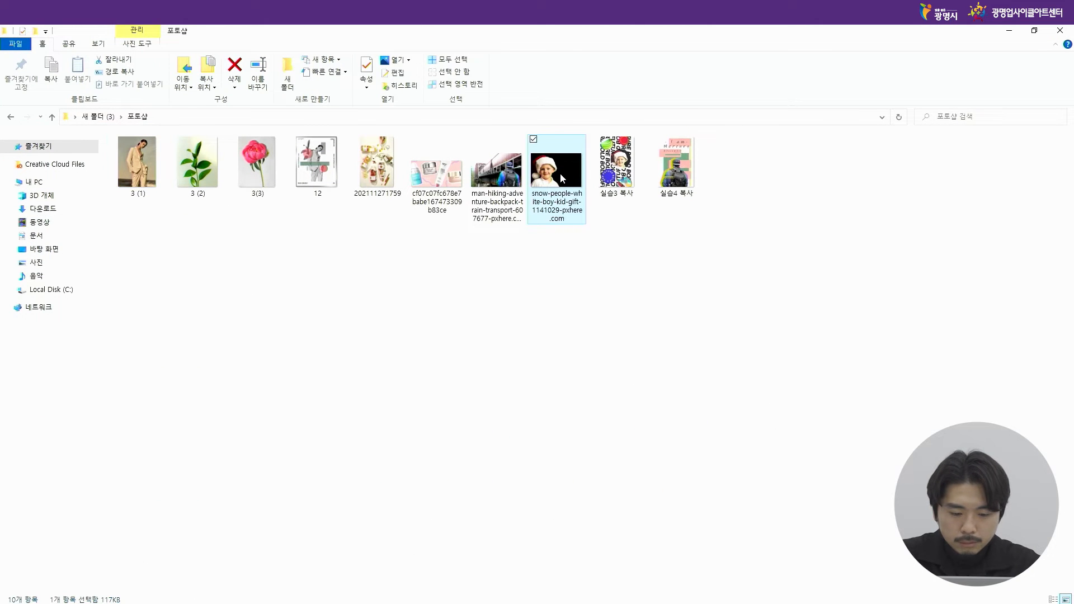
pyautogui.moveTo(559, 173); pyautogui.dragTo(473, 387)
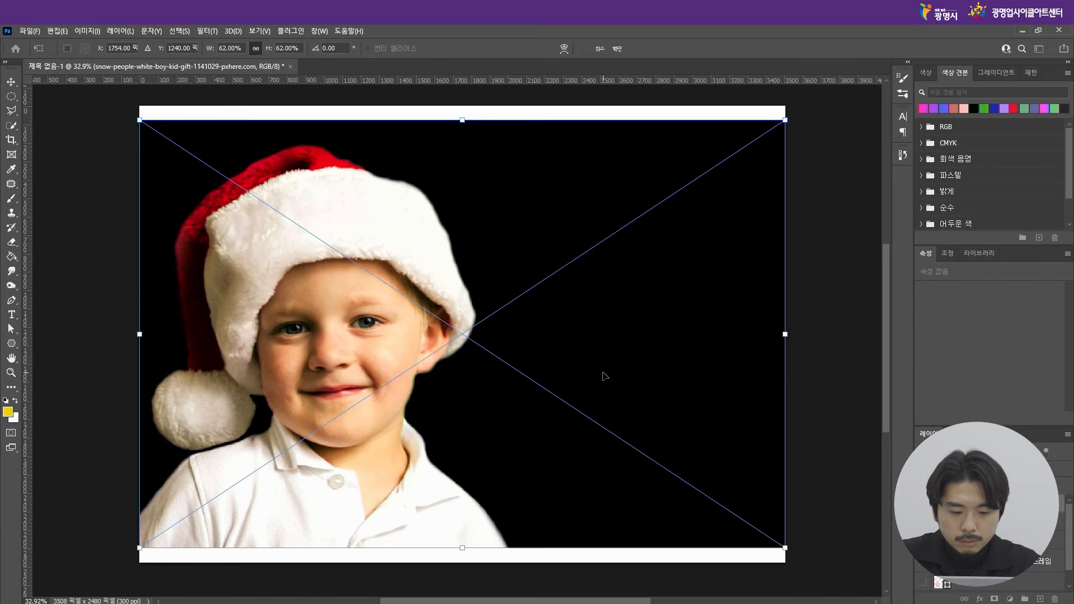
pyautogui.press('Return')
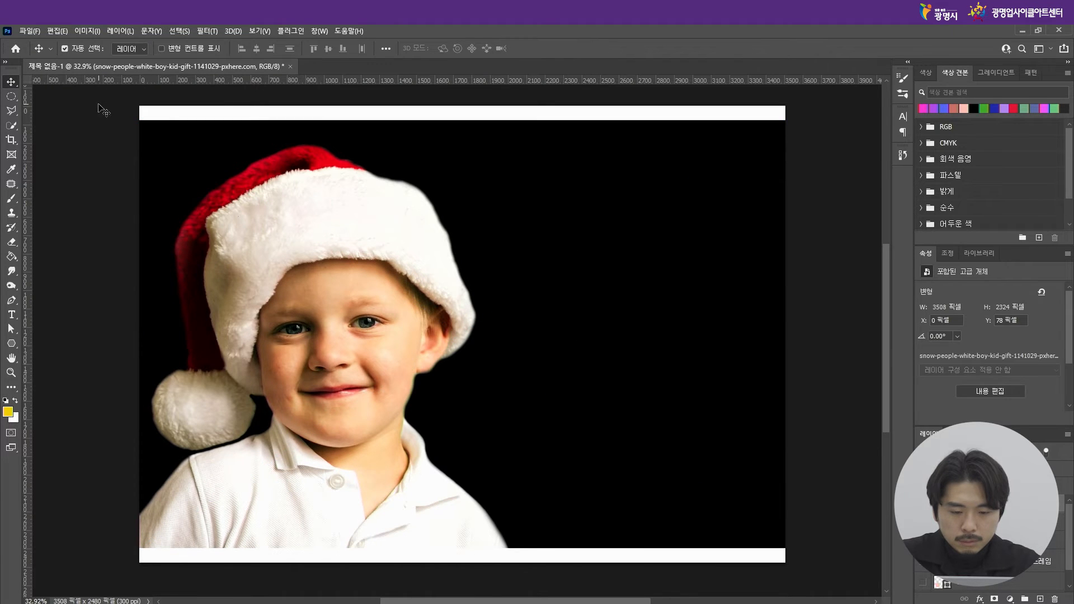
# Step: Start a Pen tool path on the Santa hat's upper-left red edge and curve it down toward the hat's outer bend
pyautogui.click(11, 300)
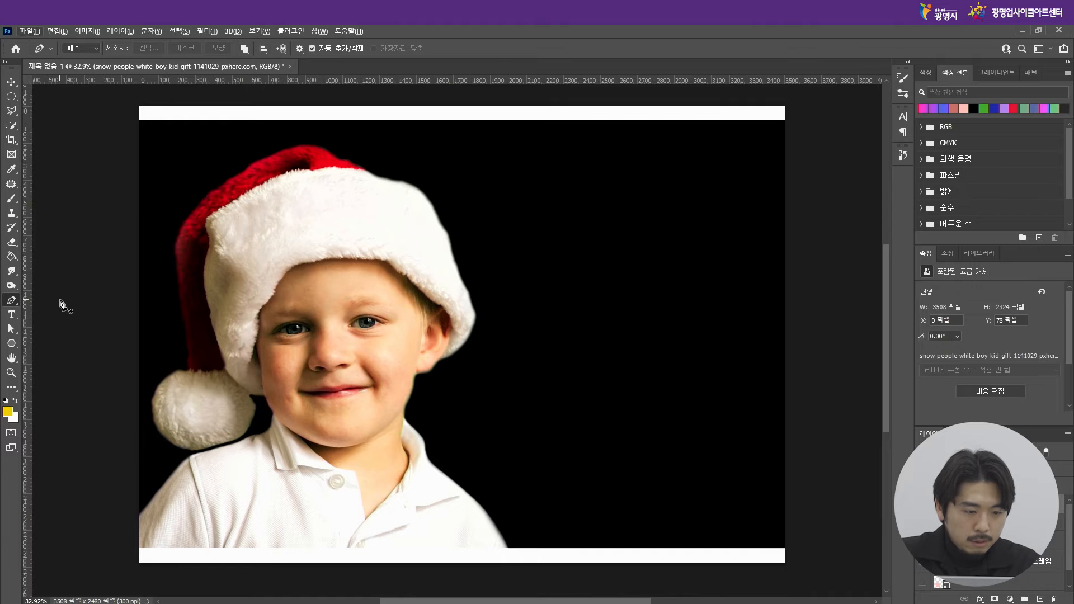
pyautogui.scroll(4, 161, 265)
pyautogui.scroll(-2, 173, 272)
pyautogui.scroll(6, 202, 185)
pyautogui.scroll(-3, 274, 243)
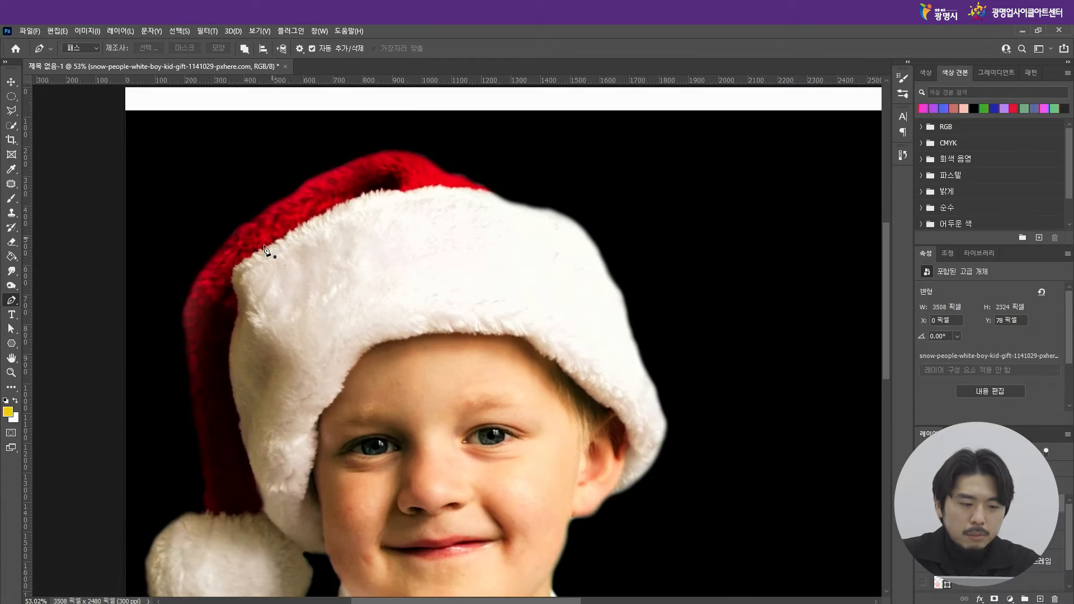
pyautogui.scroll(7, 242, 199)
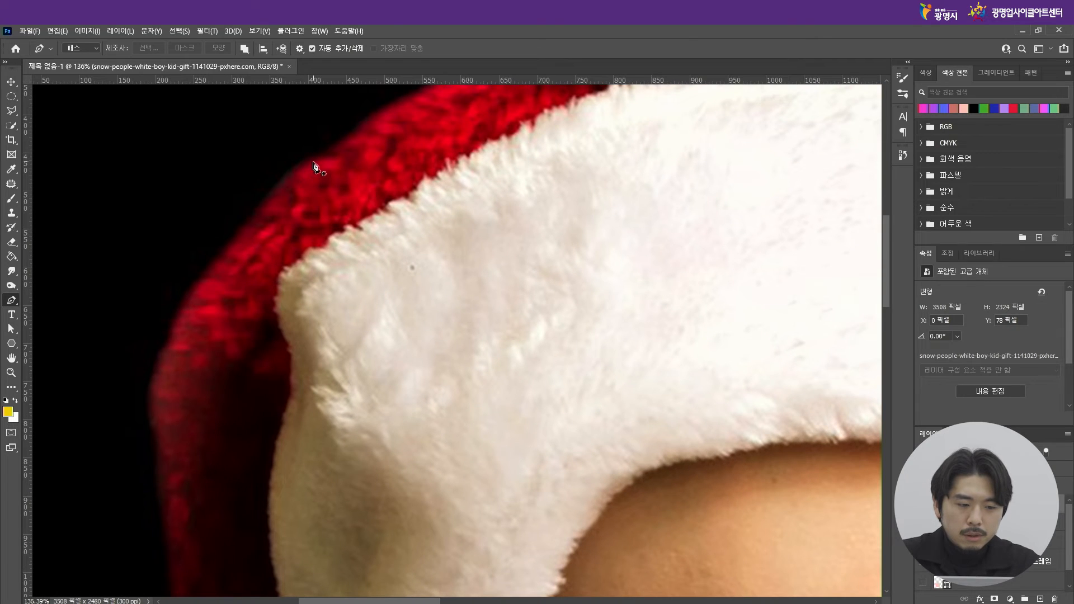
pyautogui.click(313, 162)
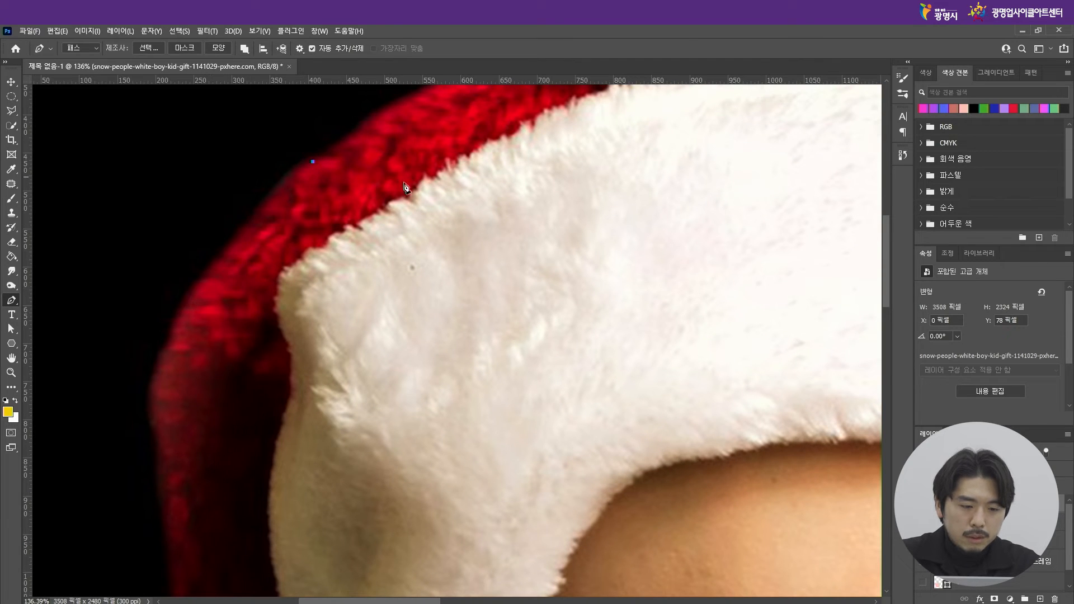
pyautogui.scroll(-3, 388, 182)
pyautogui.scroll(4, 343, 252)
pyautogui.moveTo(309, 221); pyautogui.dragTo(291, 240)
pyautogui.scroll(-3, 387, 126)
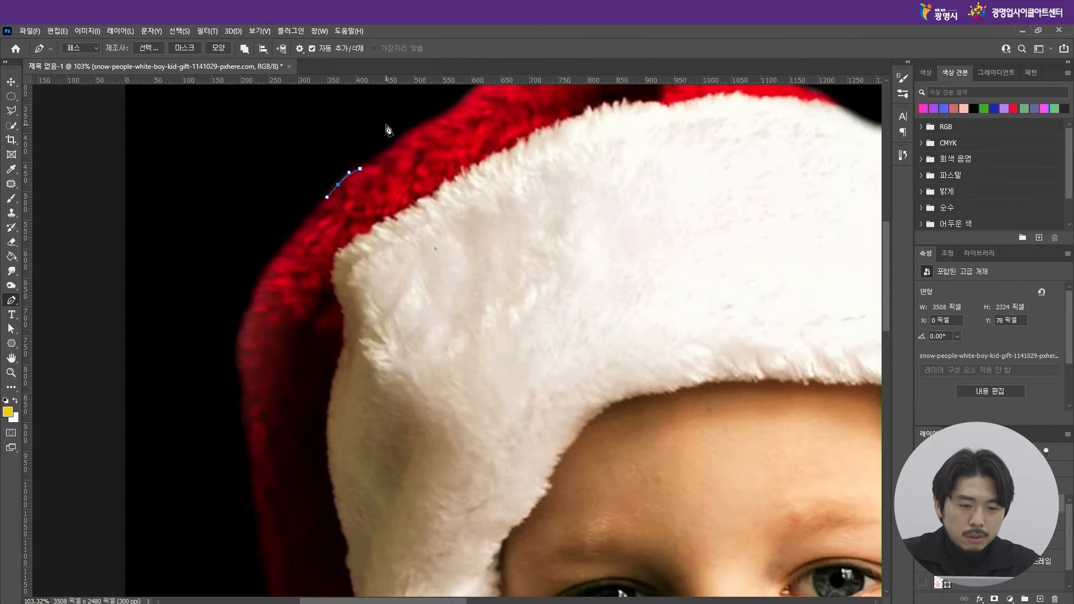
pyautogui.scroll(2, 235, 338)
pyautogui.moveTo(263, 279); pyautogui.dragTo(255, 300)
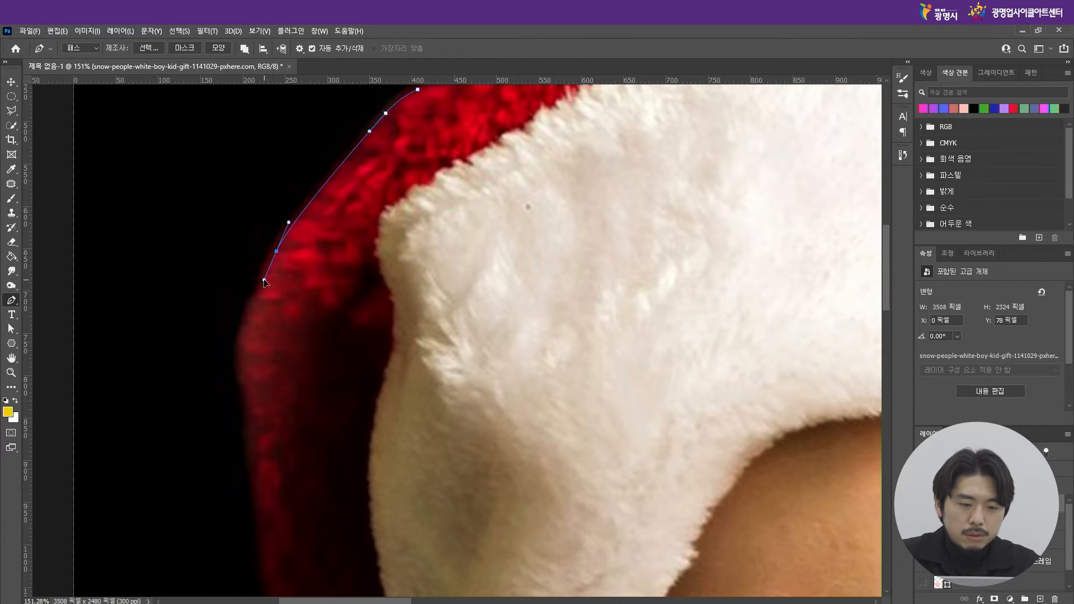
# Step: Continue the path around the hat's bend and down its red outer edge, making a corner point where it meets the pompom
pyautogui.scroll(-3, 267, 256)
pyautogui.scroll(3, 258, 311)
pyautogui.moveTo(265, 274); pyautogui.dragTo(272, 324)
pyautogui.scroll(-3, 224, 165)
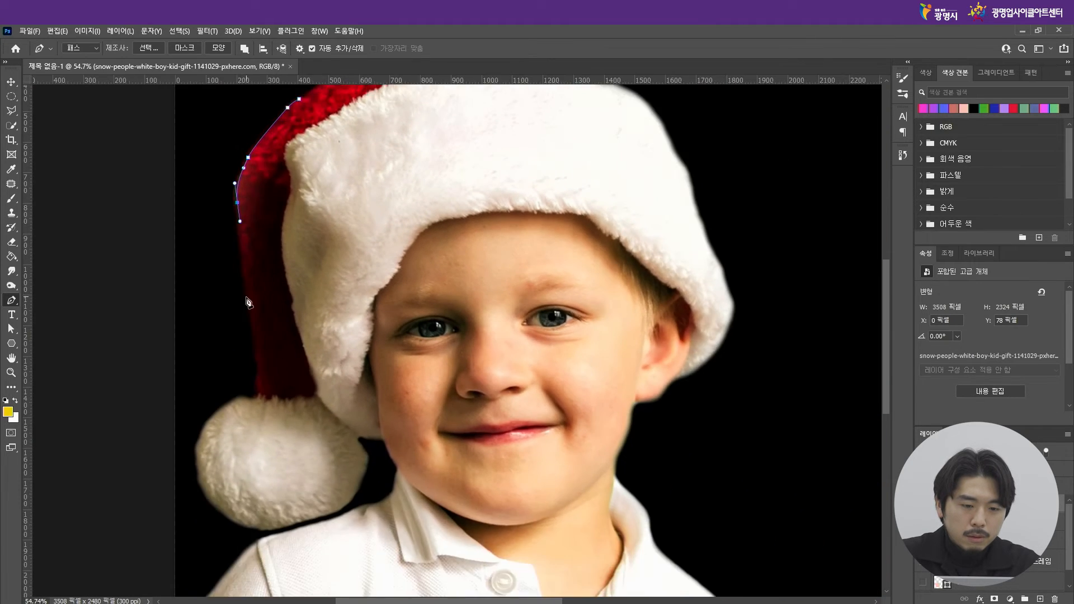
pyautogui.scroll(2, 249, 303)
pyautogui.moveTo(252, 289); pyautogui.dragTo(258, 321)
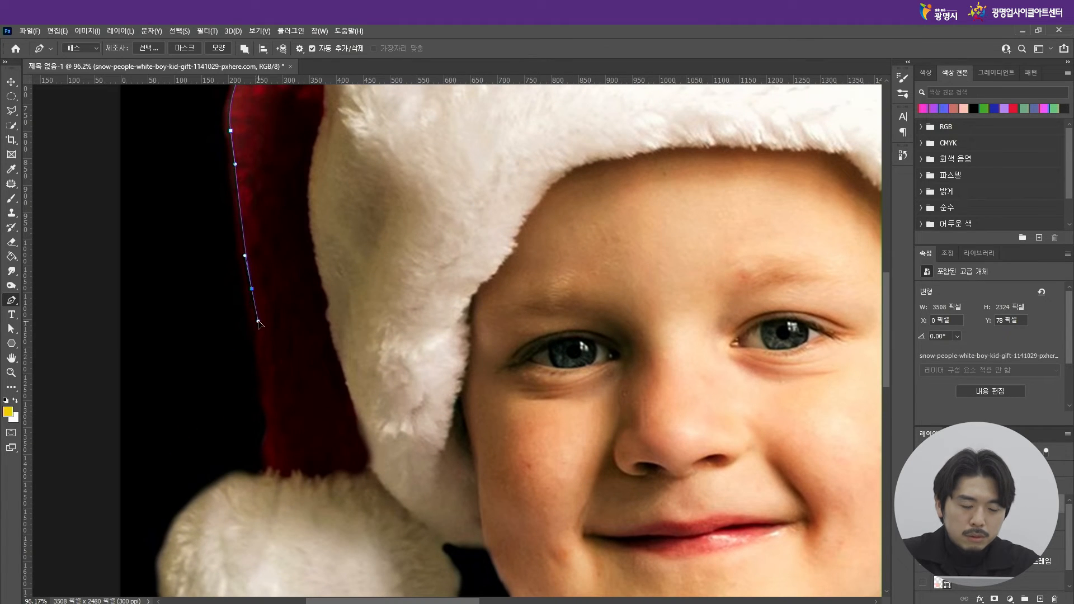
pyautogui.scroll(3, 229, 113)
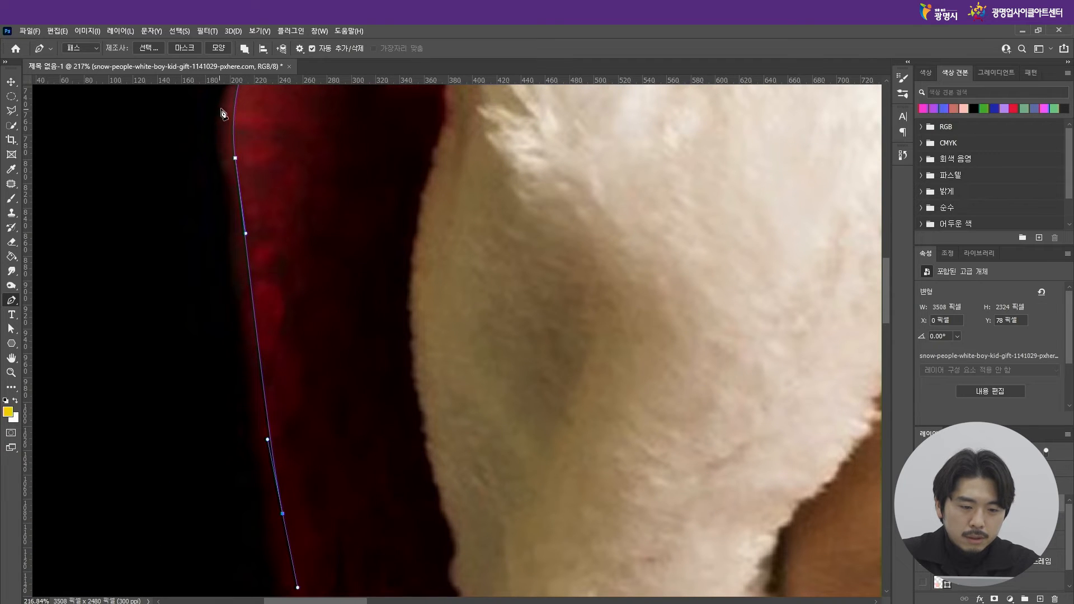
pyautogui.scroll(-4, 259, 135)
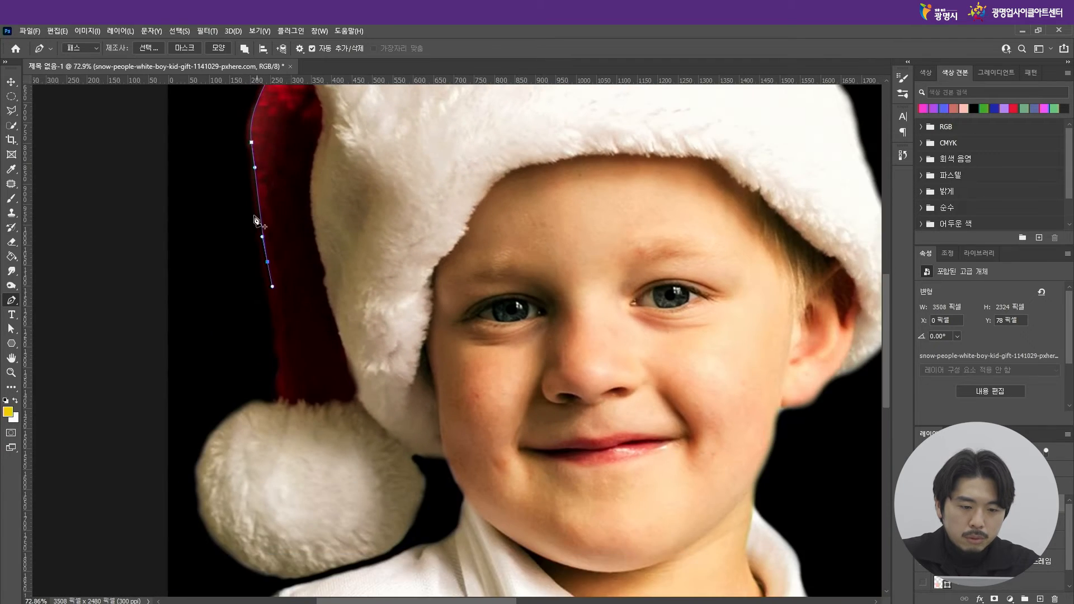
pyautogui.scroll(2, 262, 430)
pyautogui.moveTo(297, 386); pyautogui.dragTo(297, 420)
pyautogui.keyDown('alt'); pyautogui.click(298, 386); pyautogui.keyUp('alt')
# Step: Trace the pompom's outline with curved path segments around its outer side and underside, up to the gap beside the cheek
pyautogui.scroll(-3, 298, 390)
pyautogui.scroll(3, 299, 370)
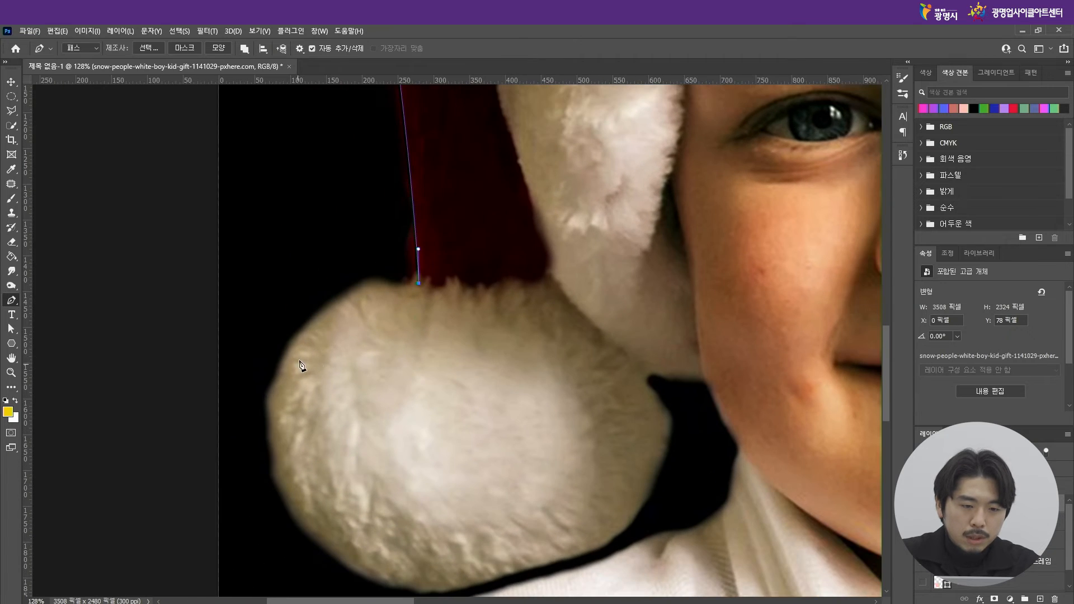
pyautogui.moveTo(314, 330); pyautogui.dragTo(308, 414)
pyautogui.scroll(-2, 280, 386)
pyautogui.scroll(3, 304, 358)
pyautogui.moveTo(384, 496); pyautogui.dragTo(440, 523)
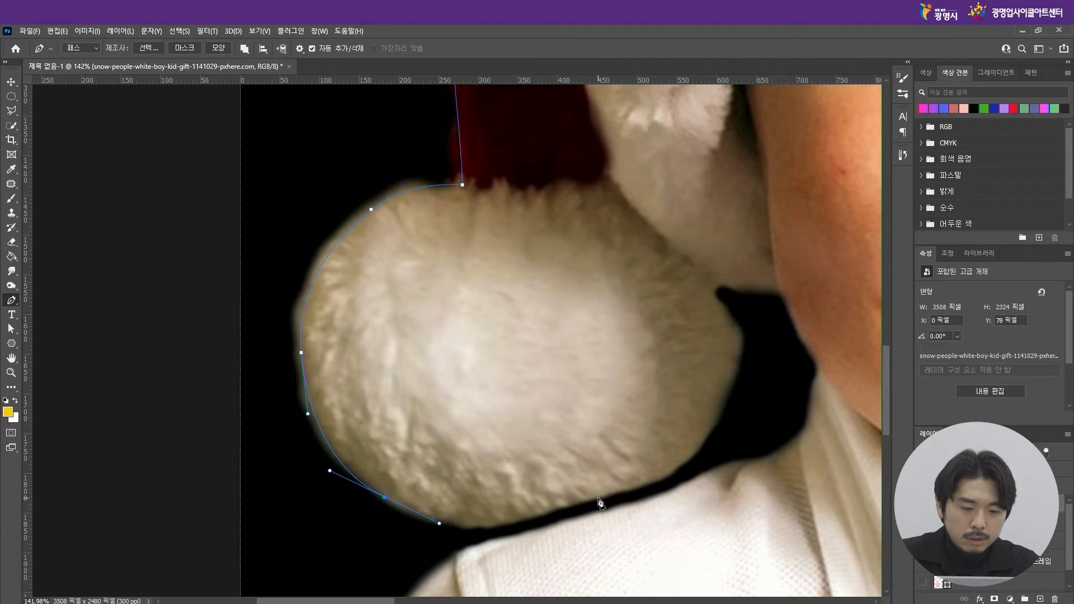
pyautogui.moveTo(600, 497); pyautogui.dragTo(609, 495)
pyautogui.moveTo(674, 479); pyautogui.dragTo(677, 472)
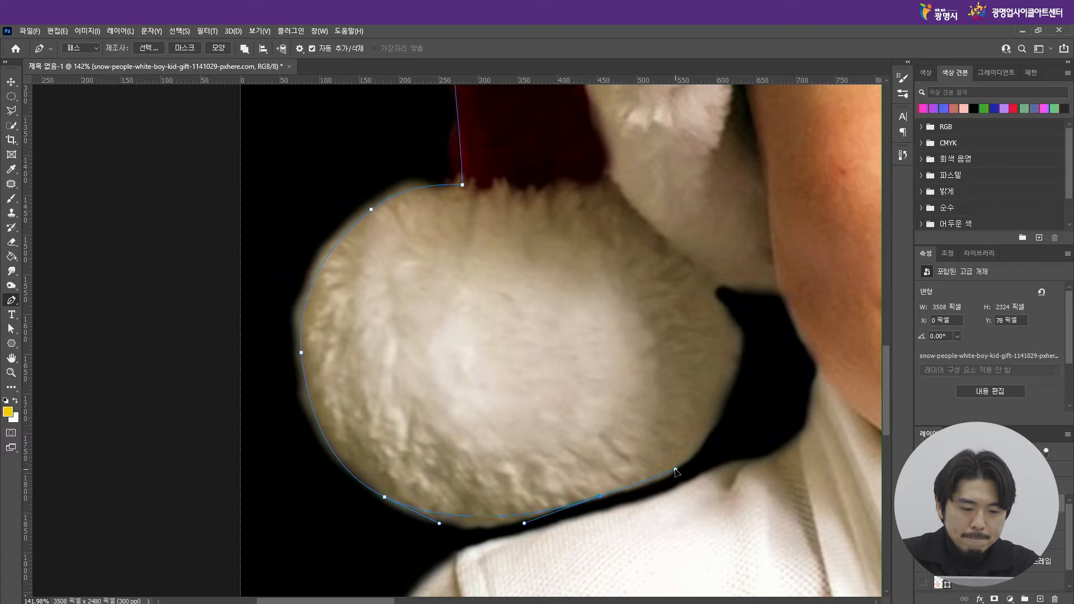
pyautogui.moveTo(732, 386); pyautogui.dragTo(733, 317)
pyautogui.click(710, 288)
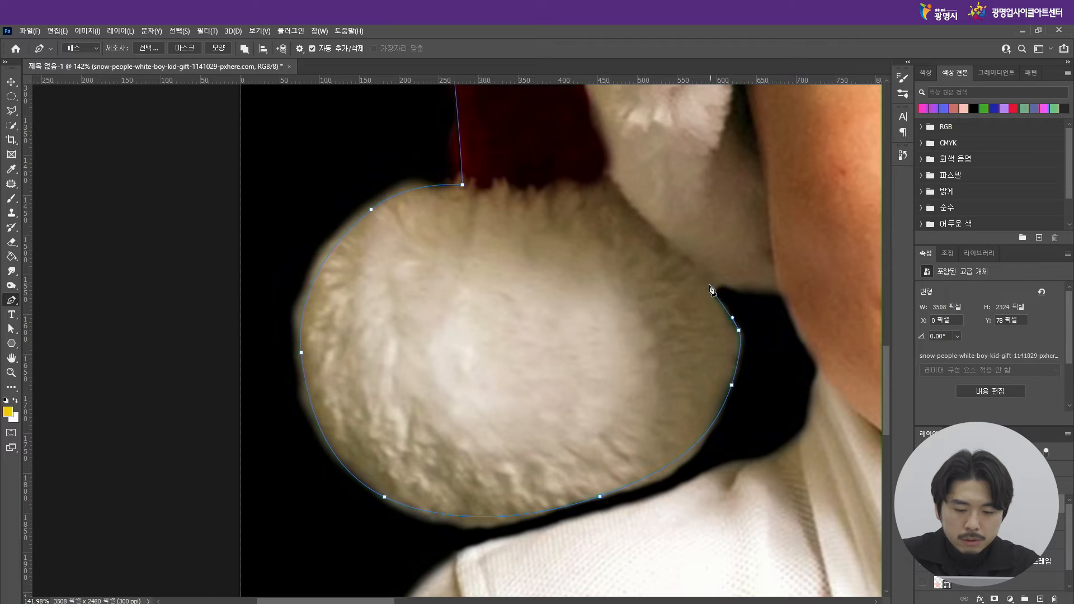
# Step: Extend the path along the hat's lower fur edge, make a corner point at the cheek, and follow the jaw to the shirt collar
pyautogui.click(706, 273)
pyautogui.moveTo(782, 291); pyautogui.dragTo(809, 297)
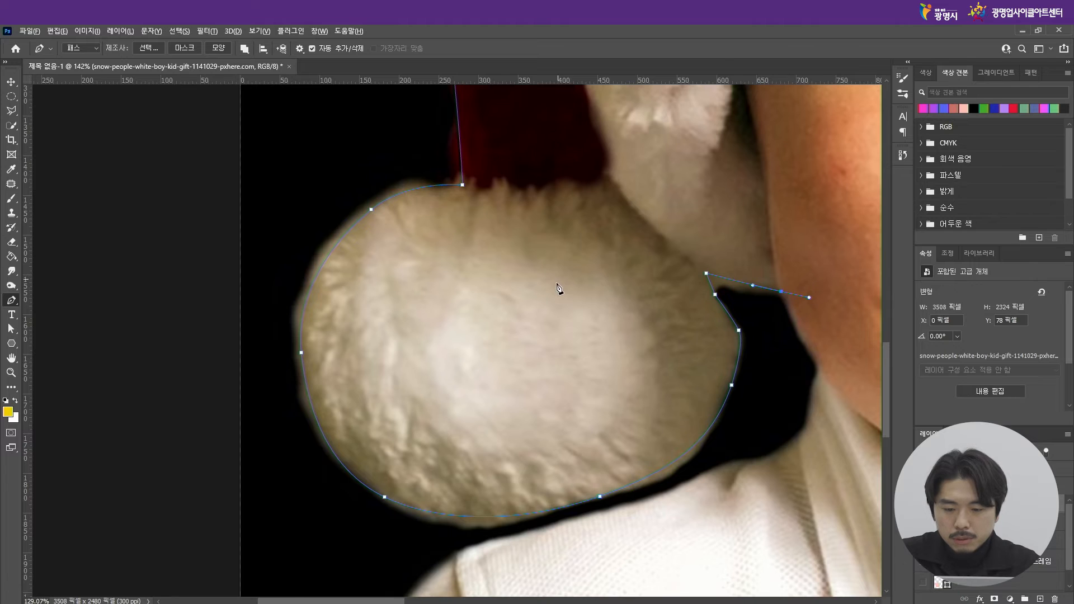
pyautogui.scroll(-5, 559, 290)
pyautogui.scroll(6, 797, 330)
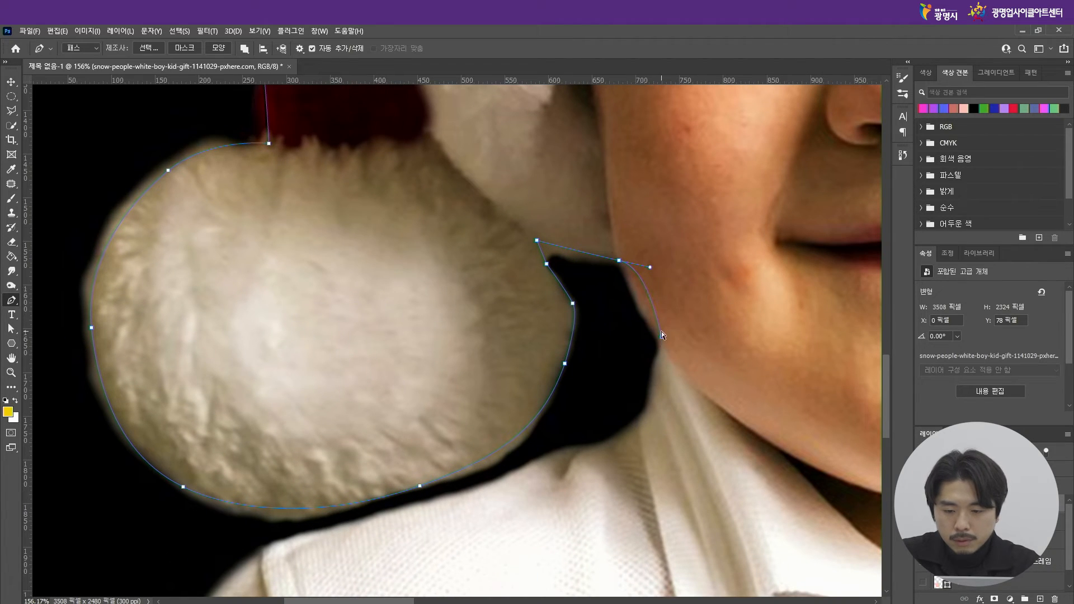
pyautogui.click(620, 261)
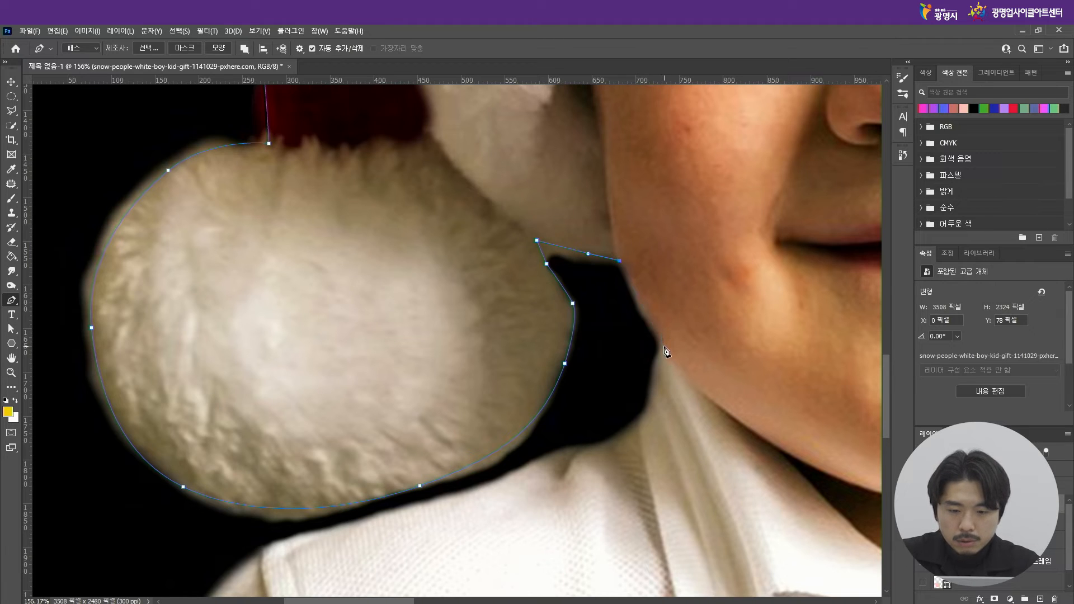
pyautogui.moveTo(653, 334)
pyautogui.mouseDown()
pyautogui.moveTo(676, 360)
pyautogui.moveTo(664, 347)
pyautogui.mouseUp()
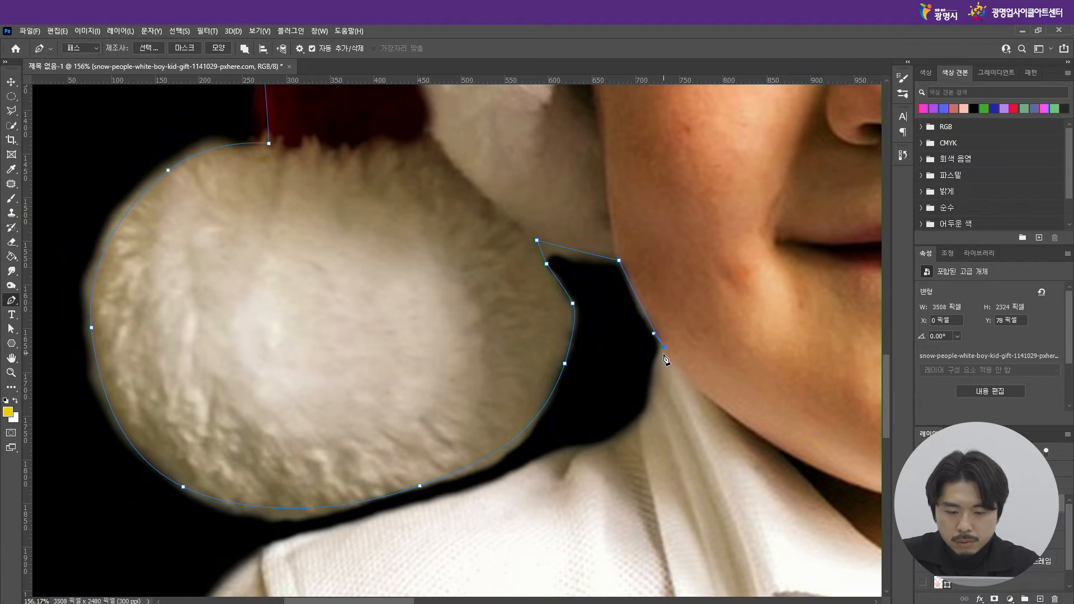
# Step: Continue the Pen path around the shirt collar and along the shoulder's upper edge beneath the pompom to the sleeve seam
pyautogui.moveTo(651, 394); pyautogui.dragTo(624, 435)
pyautogui.moveTo(561, 451); pyautogui.dragTo(552, 457)
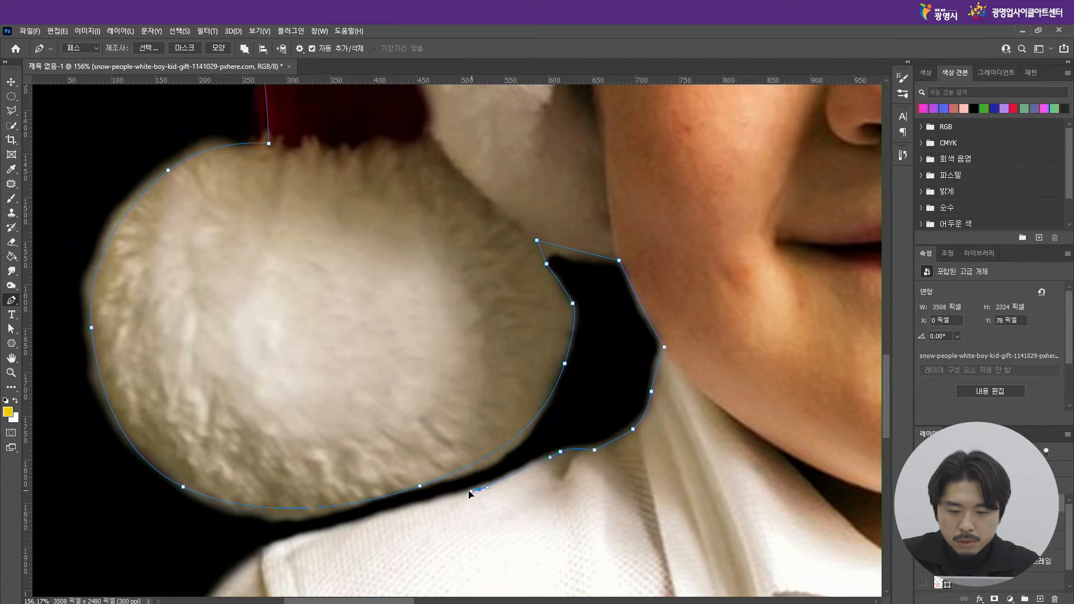
pyautogui.scroll(-5, 599, 358)
pyautogui.scroll(7, 400, 492)
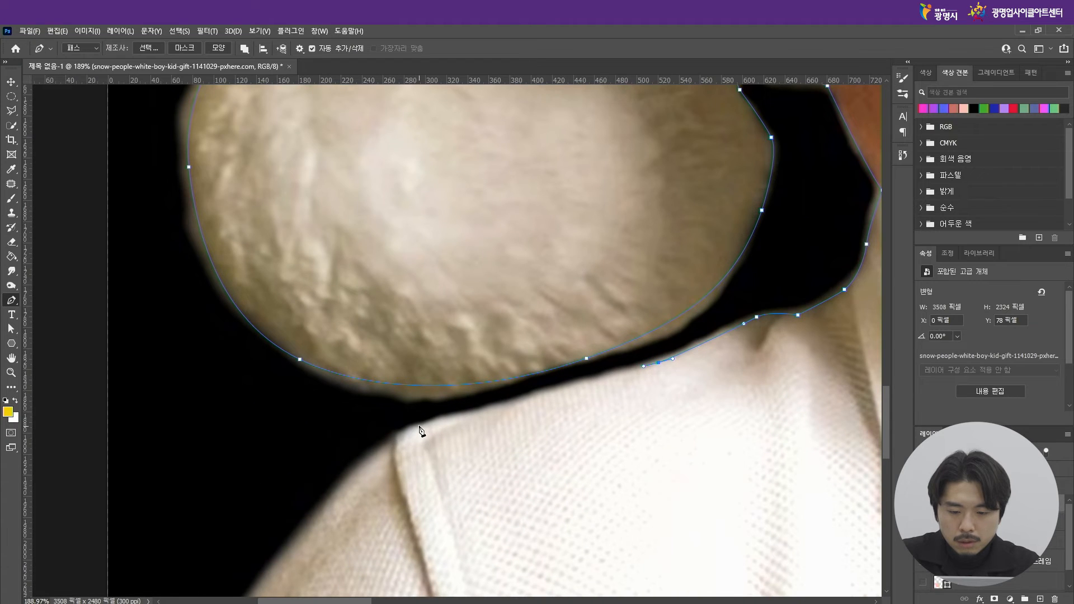
pyautogui.scroll(-4, 458, 372)
pyautogui.scroll(4, 420, 401)
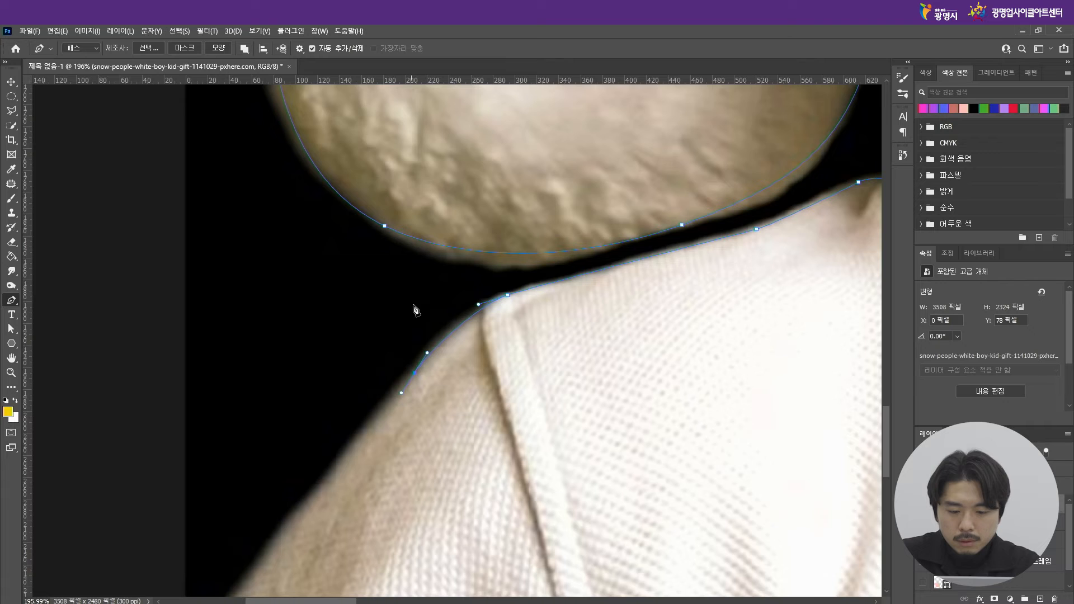
# Step: Trace the sleeve's outer edge down to the photo's side border and extend the path to just below the photo's bottom corner
pyautogui.scroll(-5, 409, 358)
pyautogui.scroll(4, 412, 427)
pyautogui.scroll(2, 384, 381)
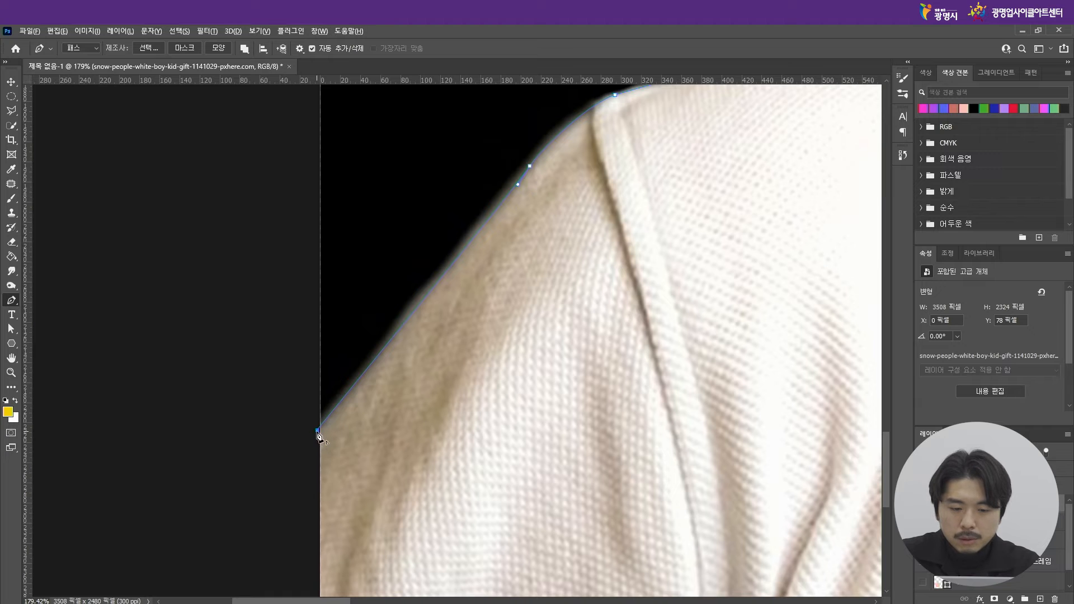
pyautogui.scroll(-4, 303, 353)
pyautogui.scroll(3, 302, 443)
pyautogui.click(297, 447)
pyautogui.scroll(-5, 248, 462)
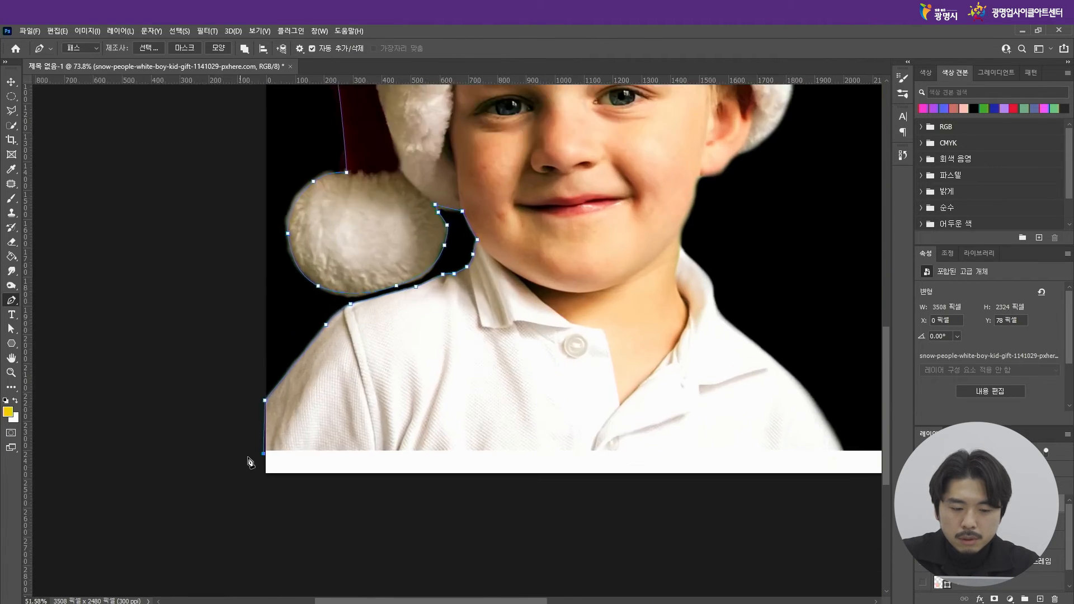
# Step: Run the path straight below the photo's bottom edge to the opposite sleeve and curve it up along the shirt's outer edge
pyautogui.scroll(7, 775, 474)
pyautogui.click(612, 421)
pyautogui.moveTo(554, 320); pyautogui.dragTo(530, 280)
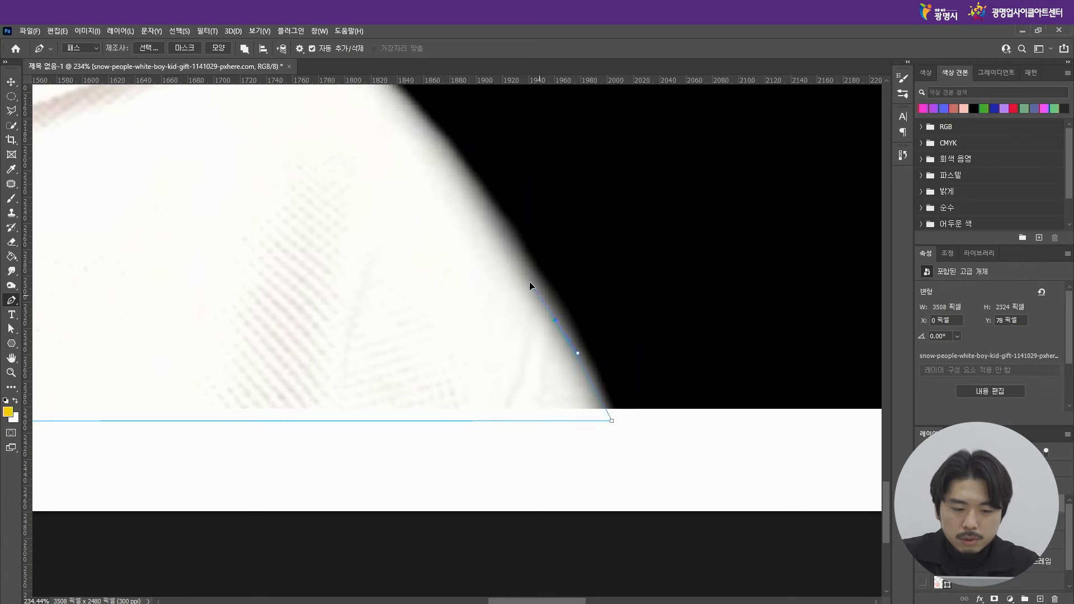
pyautogui.scroll(-3, 632, 481)
pyautogui.scroll(2, 501, 264)
pyautogui.moveTo(485, 308); pyautogui.dragTo(419, 253)
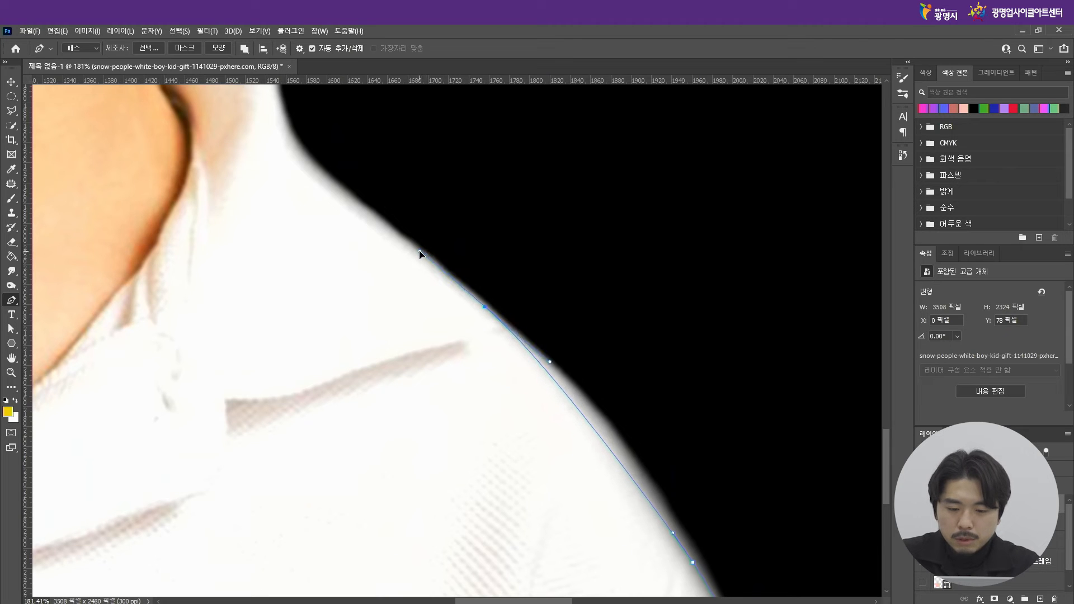
# Step: Extend the path along the shoulder to the collar's base, then curve it around the collar up to the neck
pyautogui.scroll(-2, 430, 231)
pyautogui.scroll(2, 403, 290)
pyautogui.click(404, 287)
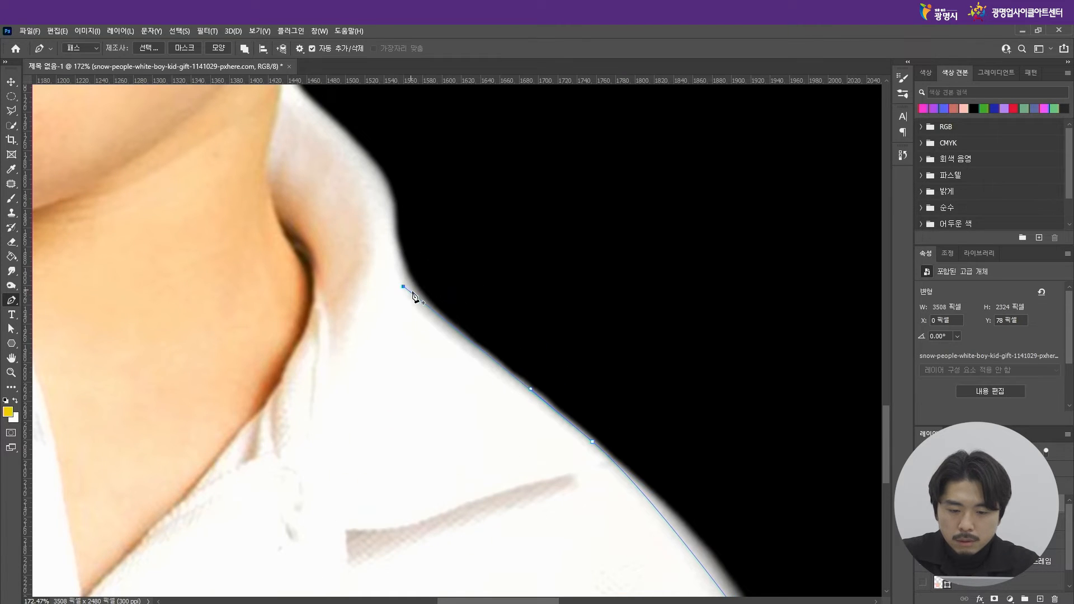
pyautogui.scroll(-2, 484, 379)
pyautogui.scroll(3, 443, 286)
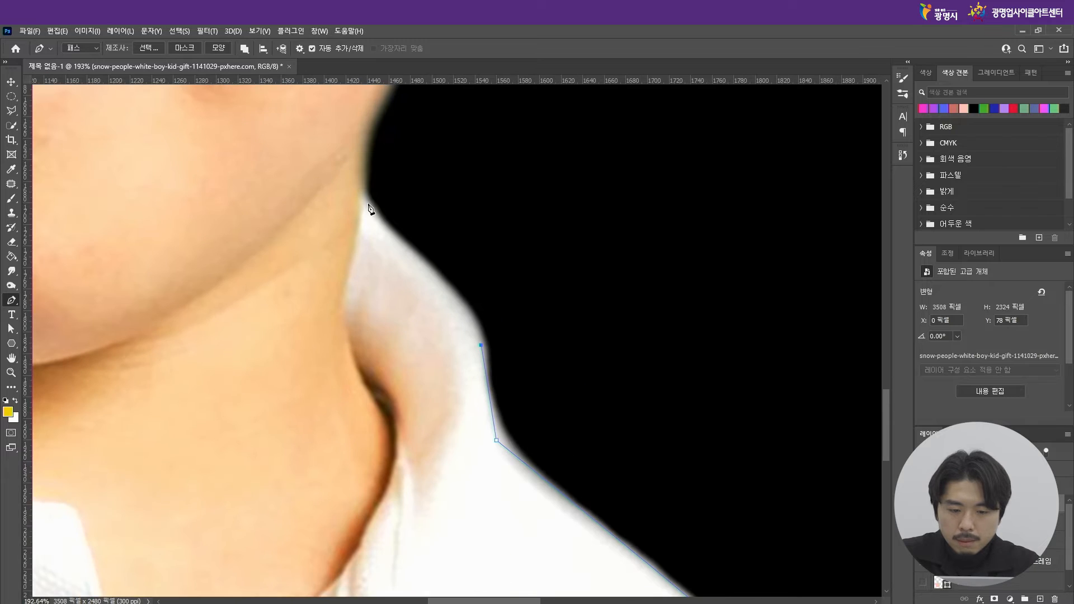
pyautogui.moveTo(443, 283); pyautogui.dragTo(416, 259)
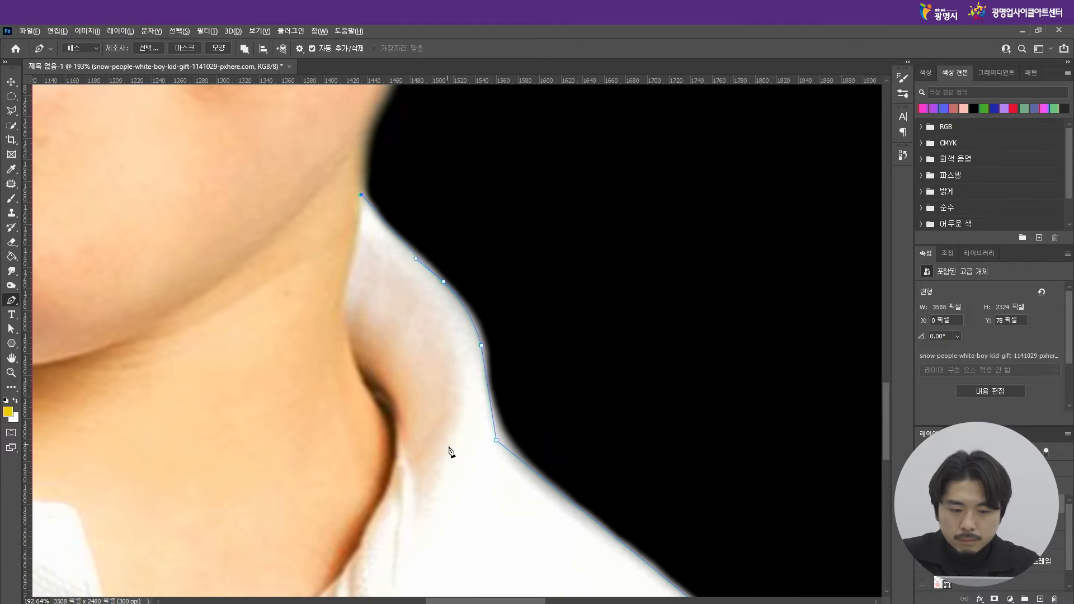
# Step: Trace the neck and cheek edge up to the ear and continue the path along the underside of the earlobe
pyautogui.scroll(-2, 449, 451)
pyautogui.scroll(2, 401, 358)
pyautogui.click(399, 355)
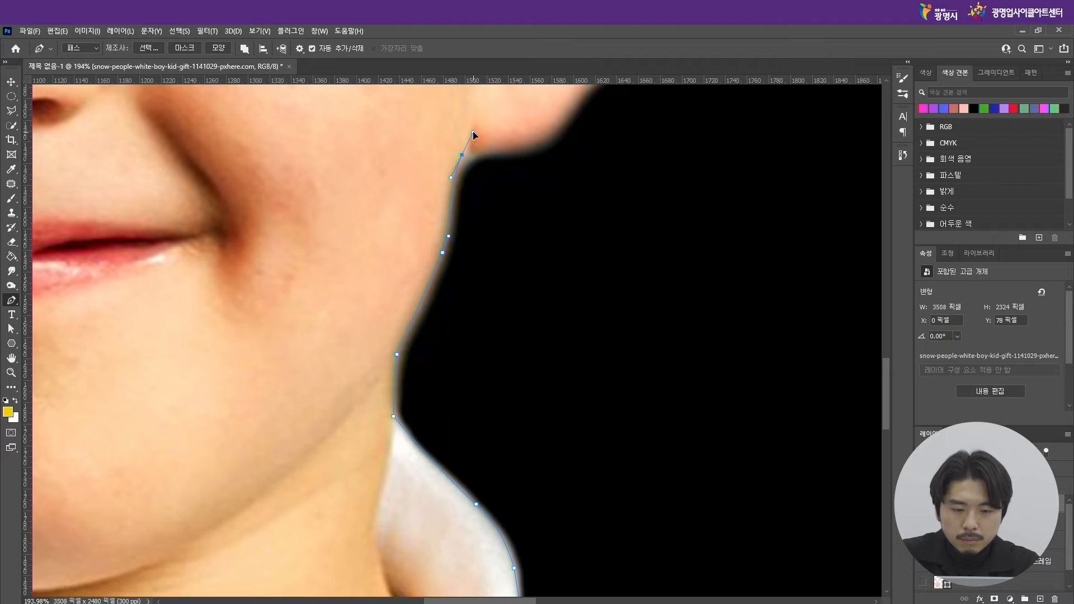
pyautogui.moveTo(527, 150); pyautogui.dragTo(537, 150)
pyautogui.scroll(-5, 423, 359)
pyautogui.scroll(4, 506, 228)
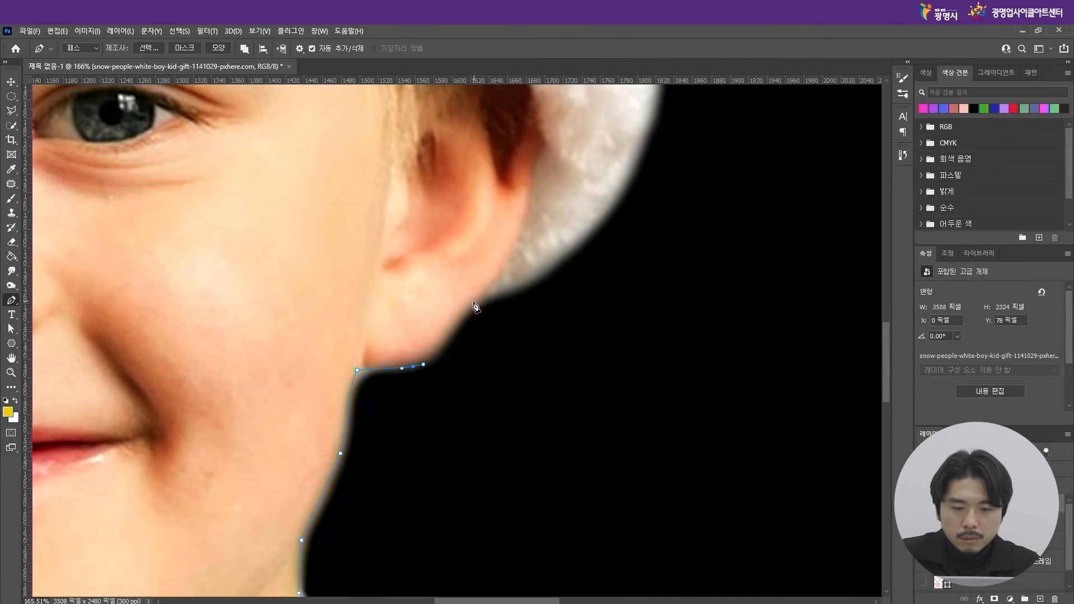
# Step: Follow the hat's fur edge from behind the ear around its outermost bulge with curved path segments
pyautogui.moveTo(589, 233); pyautogui.dragTo(630, 187)
pyautogui.scroll(-4, 499, 419)
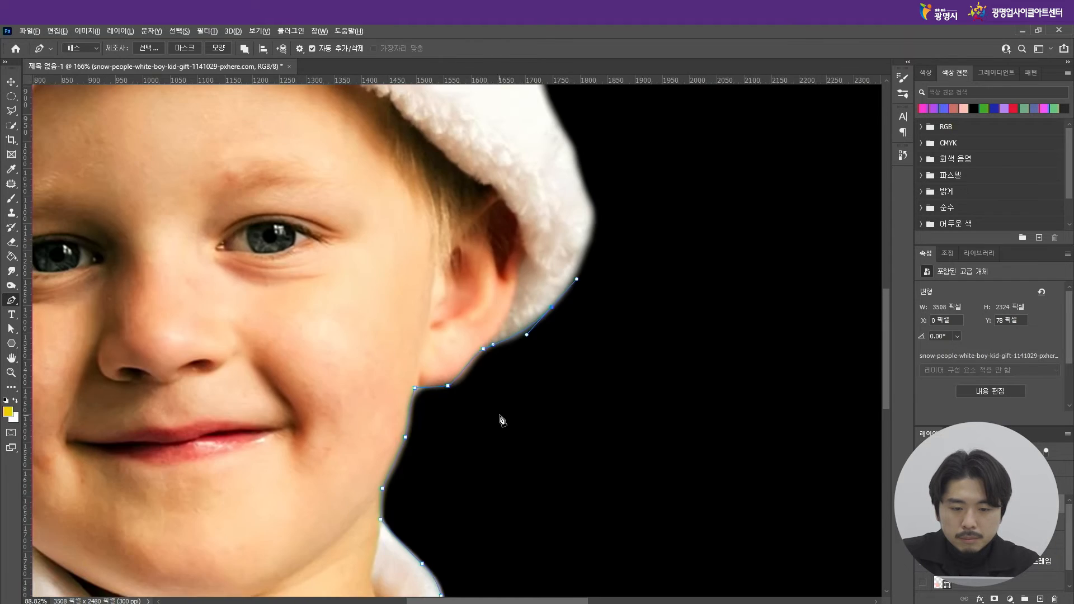
pyautogui.scroll(2, 567, 290)
pyautogui.scroll(2, 567, 289)
pyautogui.moveTo(552, 306); pyautogui.dragTo(542, 283)
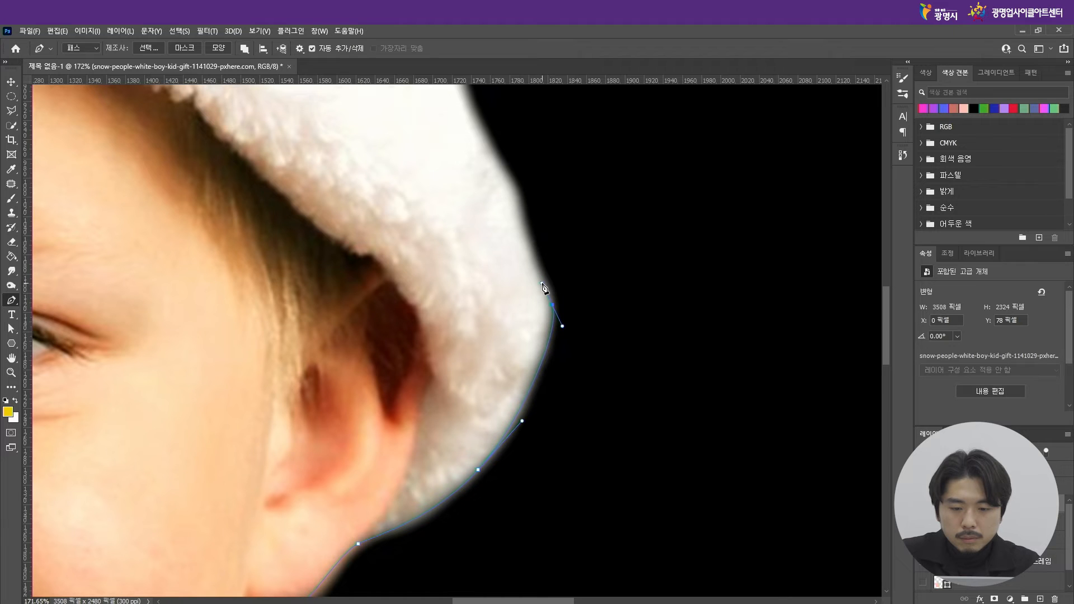
# Step: Continue the path up the outer side of the white fur brim toward the hat's upper bend
pyautogui.scroll(-3, 554, 486)
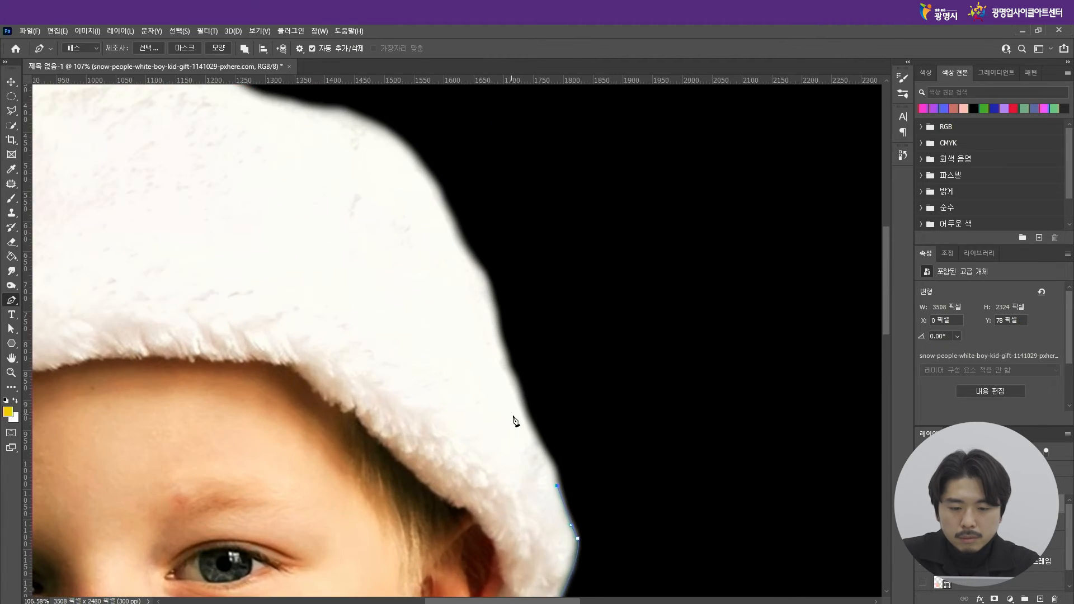
pyautogui.scroll(1, 516, 421)
pyautogui.moveTo(525, 398); pyautogui.dragTo(519, 388)
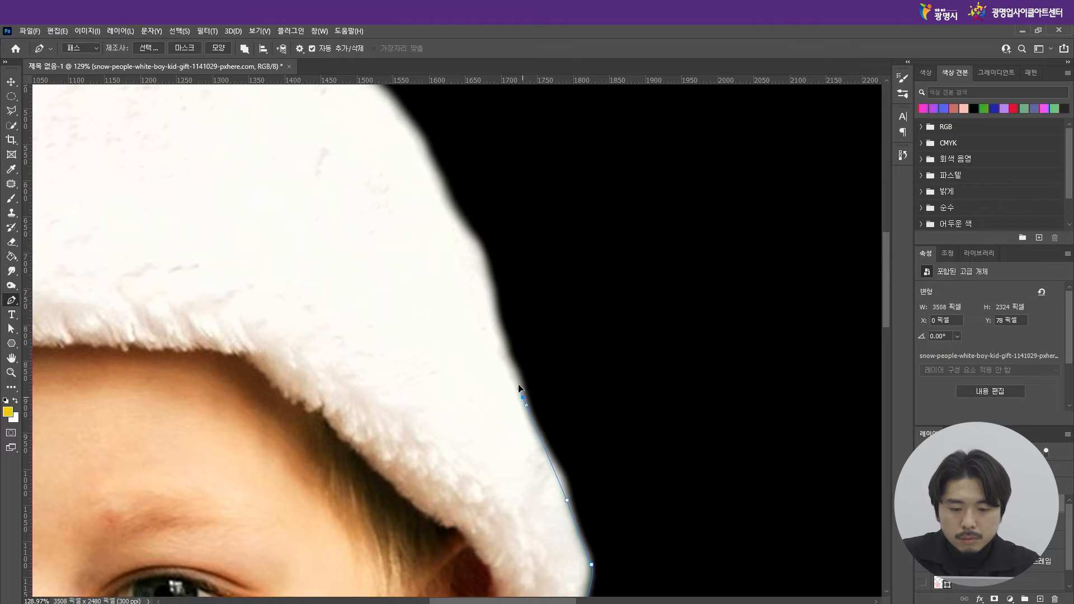
pyautogui.scroll(-1, 506, 364)
pyautogui.scroll(3, 507, 363)
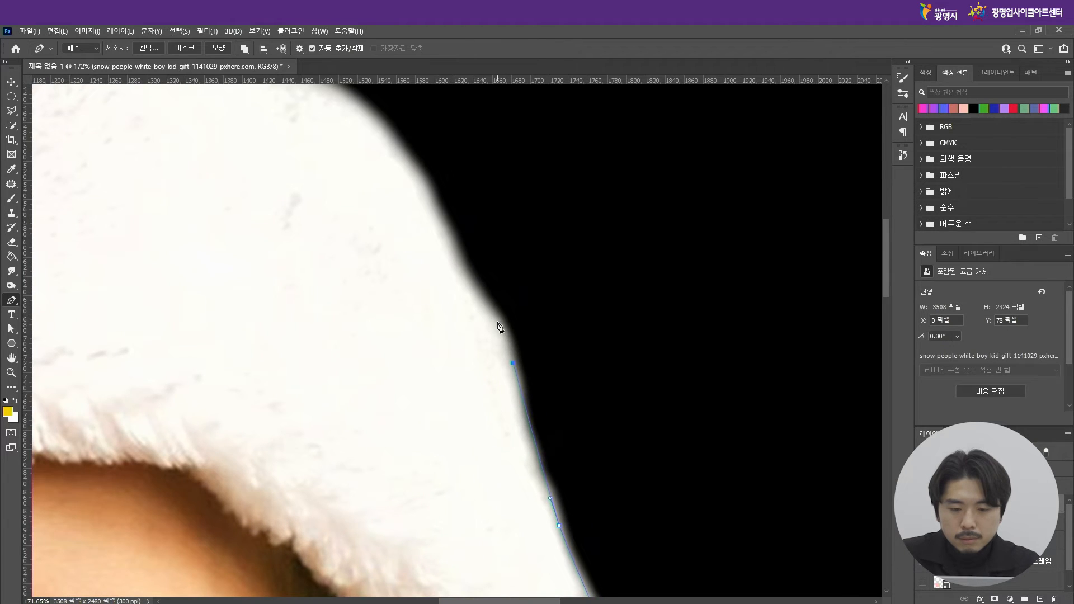
pyautogui.click(454, 247)
# Step: Curve the path over the fur brim's upper bend and along its top to where the red fabric begins
pyautogui.scroll(-2, 480, 321)
pyautogui.scroll(3, 498, 319)
pyautogui.moveTo(512, 311); pyautogui.dragTo(469, 278)
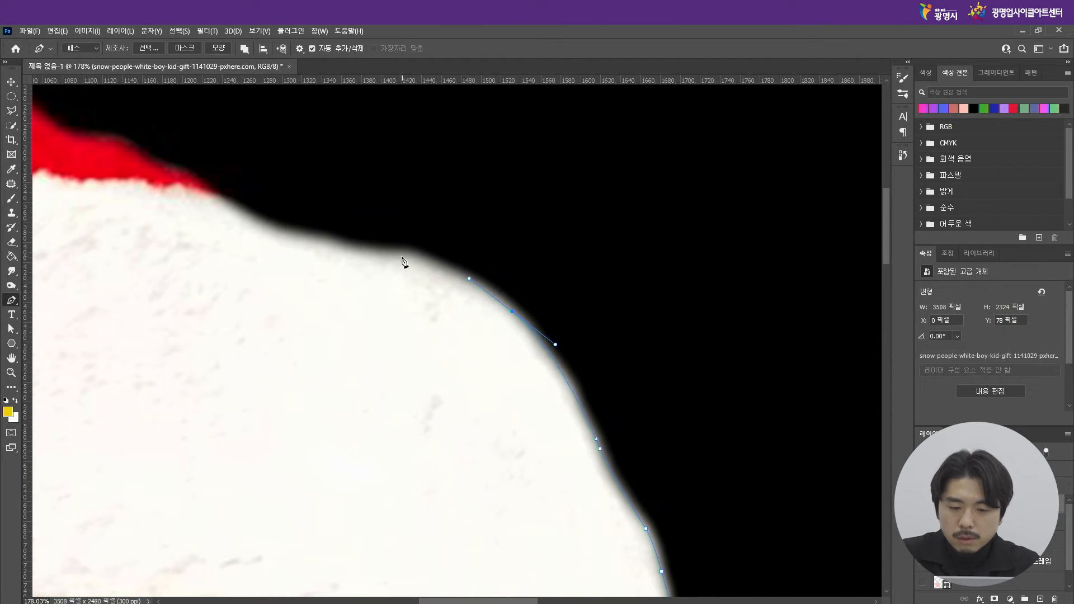
pyautogui.moveTo(396, 255); pyautogui.dragTo(393, 257)
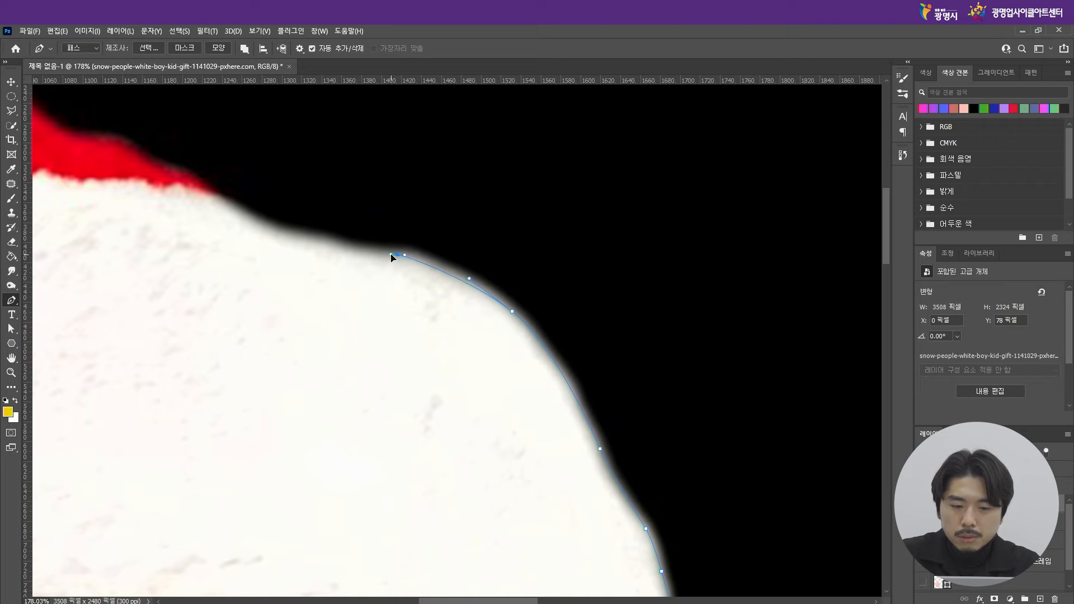
pyautogui.click(206, 188)
# Step: Trace the red fabric's stepped edge above the brim and curve the path over the hat's crown
pyautogui.scroll(-3, 666, 386)
pyautogui.scroll(2, 426, 262)
pyautogui.scroll(2, 425, 261)
pyautogui.moveTo(480, 278); pyautogui.dragTo(438, 273)
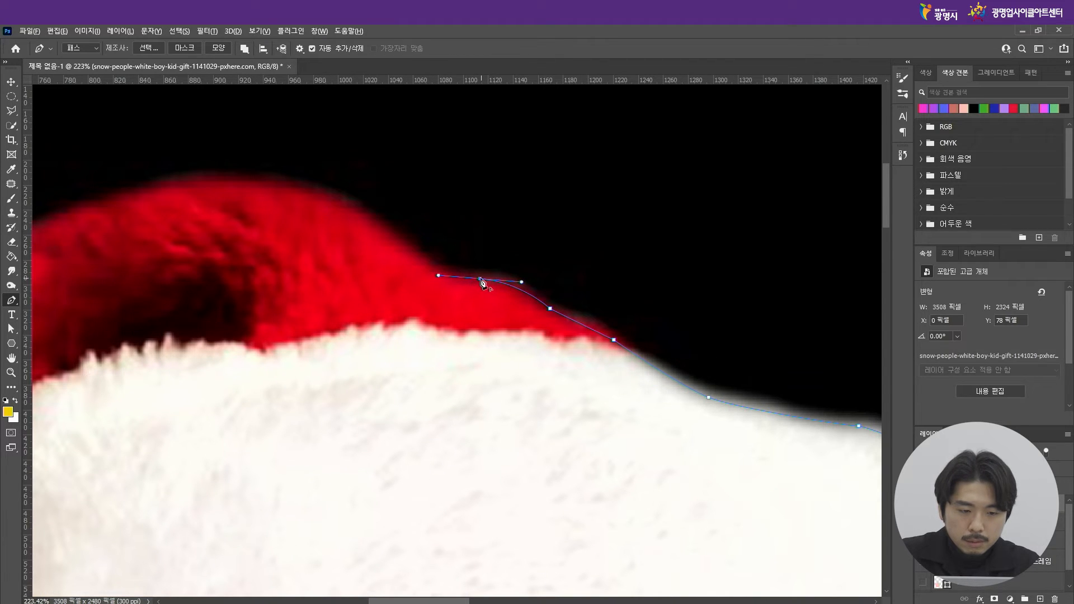
pyautogui.moveTo(426, 265); pyautogui.dragTo(410, 255)
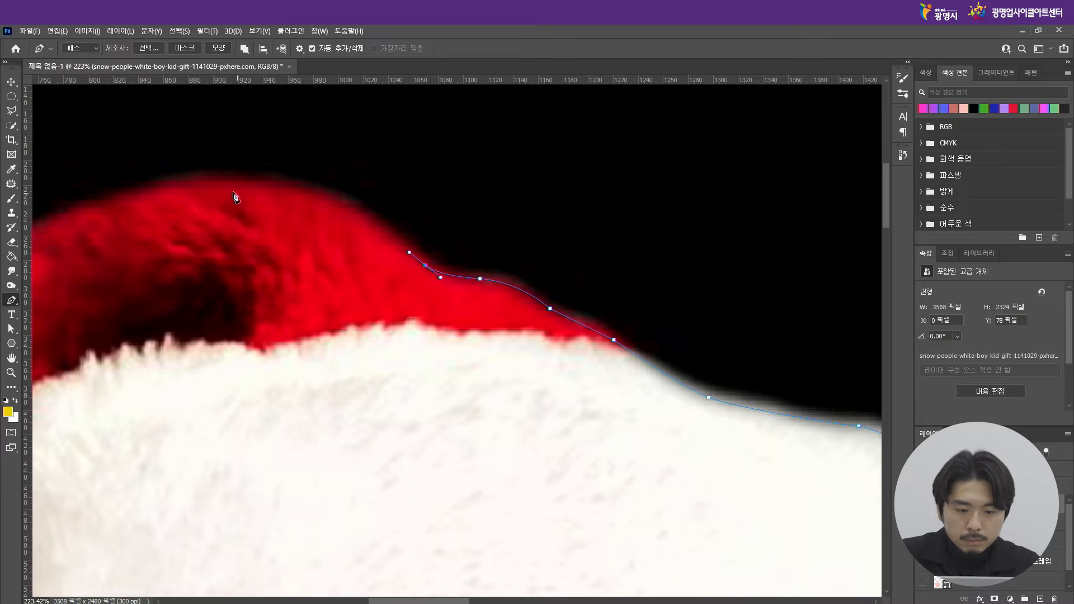
pyautogui.moveTo(188, 182); pyautogui.dragTo(50, 202)
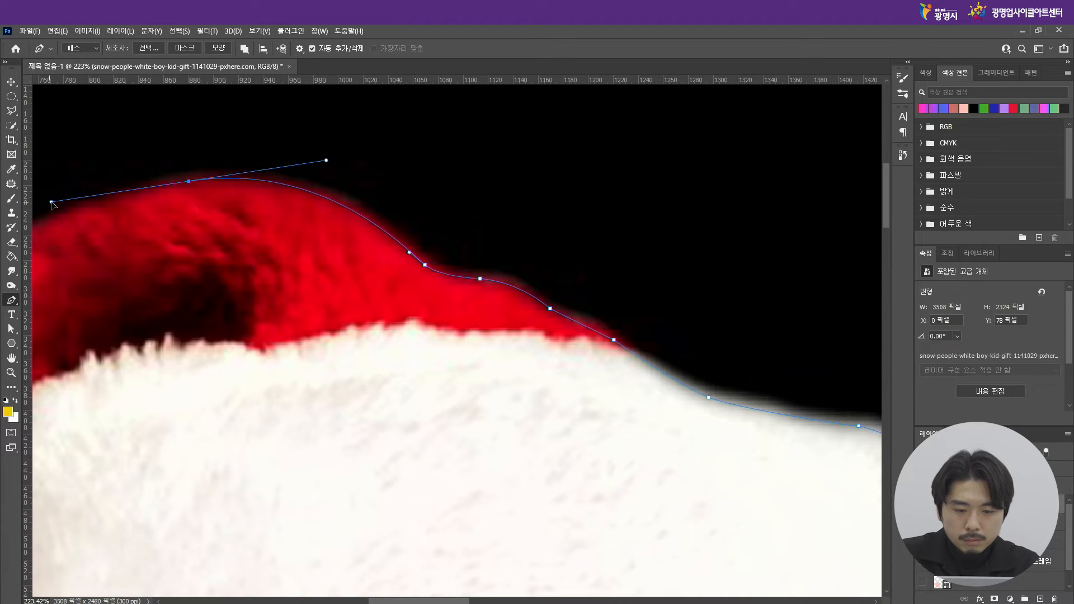
# Step: Follow the hat's red upper edge down from the crown and close the path at its starting anchor point
pyautogui.scroll(-5, 586, 254)
pyautogui.scroll(5, 195, 275)
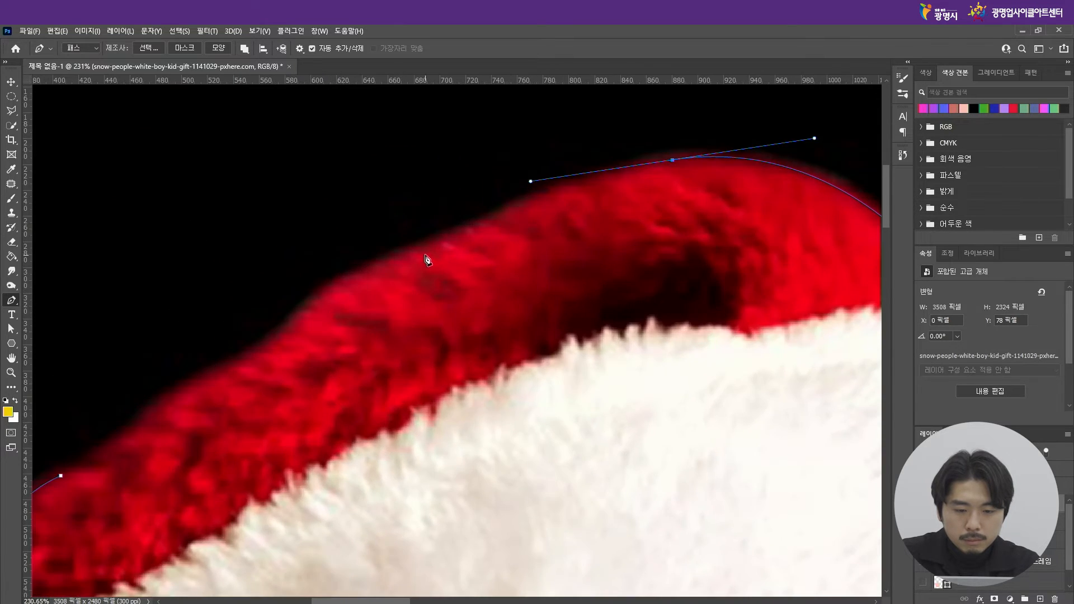
pyautogui.moveTo(421, 250); pyautogui.dragTo(400, 255)
pyautogui.moveTo(326, 292); pyautogui.dragTo(318, 298)
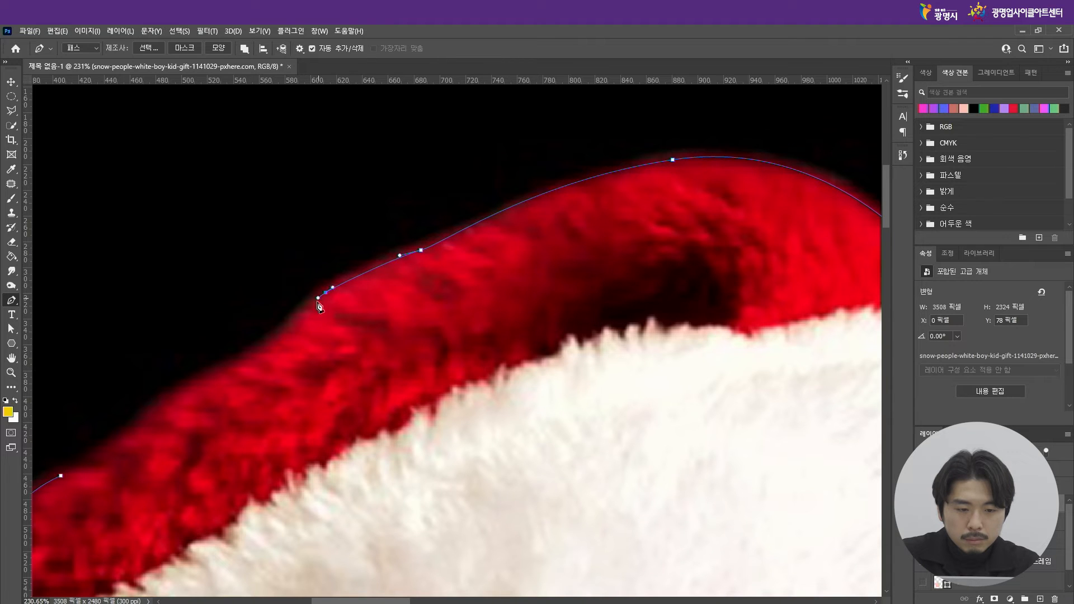
pyautogui.moveTo(261, 349); pyautogui.dragTo(242, 359)
pyautogui.scroll(-4, 473, 207)
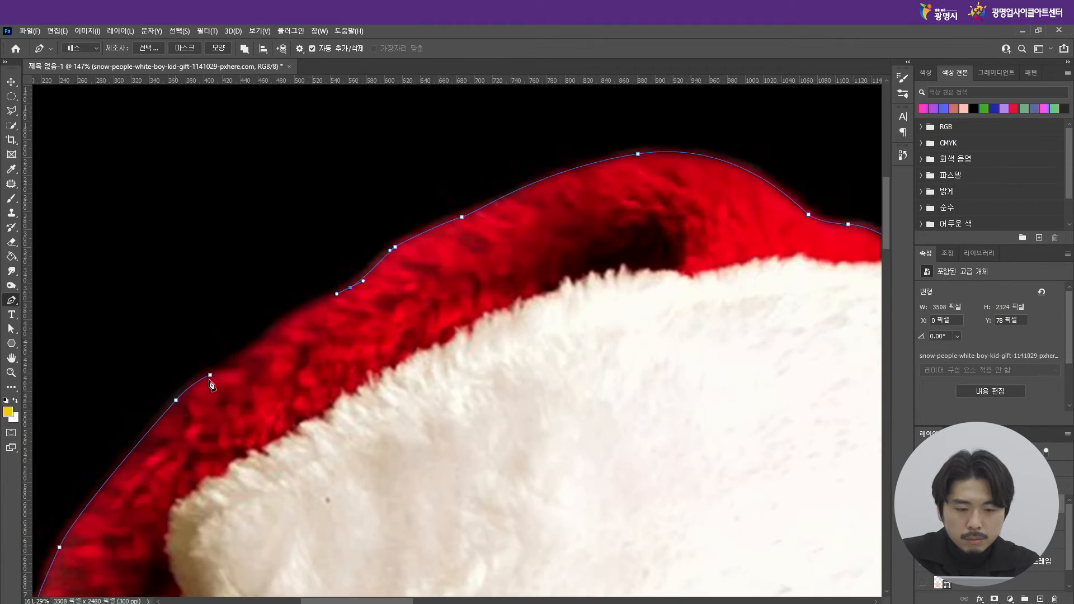
pyautogui.scroll(5, 230, 375)
pyautogui.moveTo(269, 338); pyautogui.dragTo(200, 374)
pyautogui.scroll(-2, 291, 283)
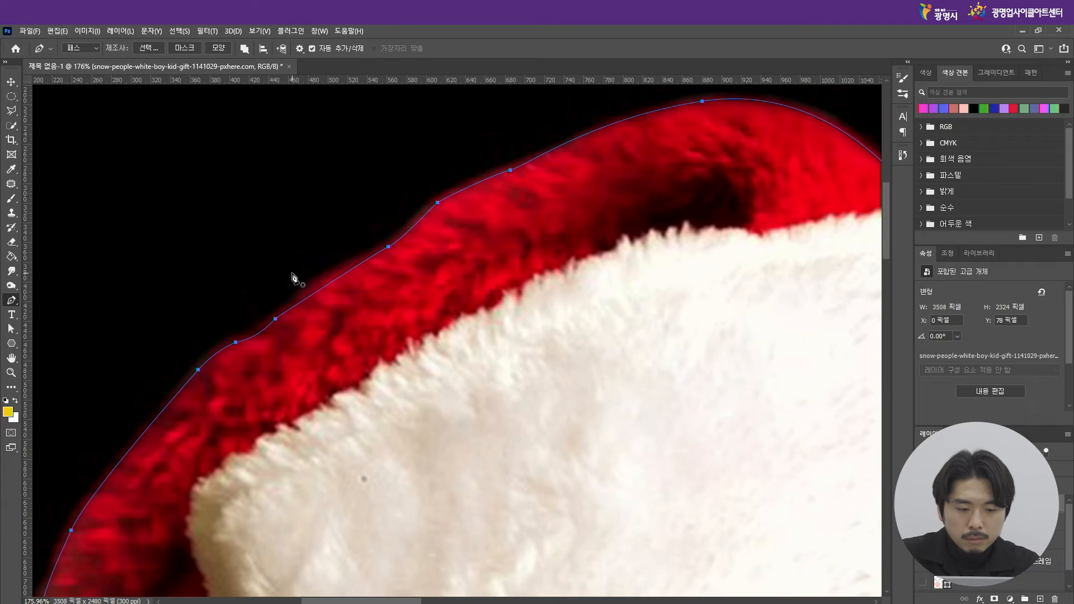
# Step: Try making a new selection from the closed outline path with a 0-pixel feather radius, and undo it
pyautogui.scroll(-6, 240, 343)
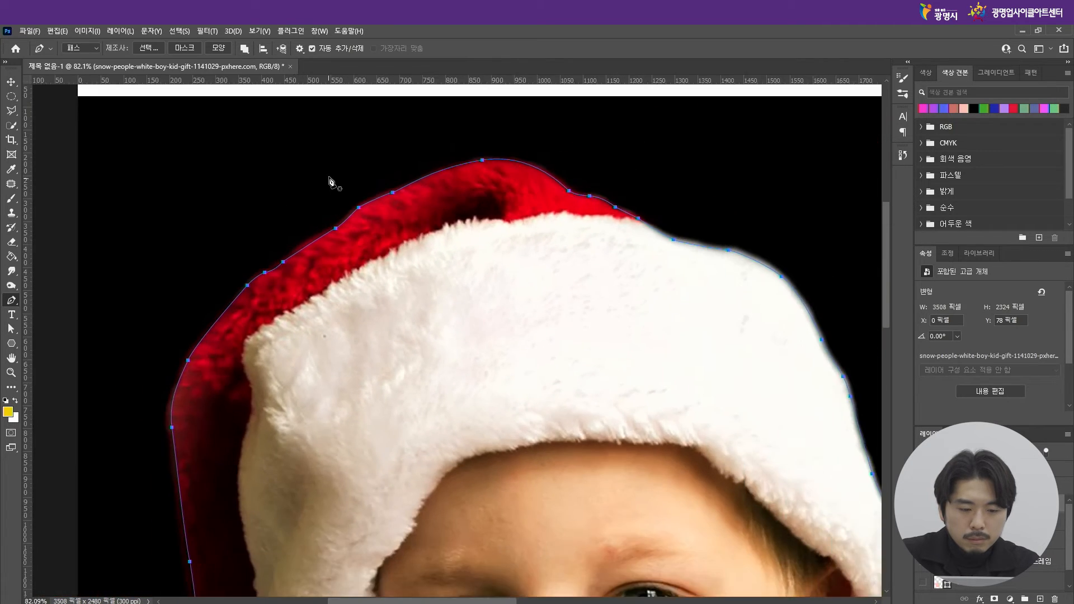
pyautogui.scroll(-3, 456, 161)
pyautogui.scroll(2, 509, 295)
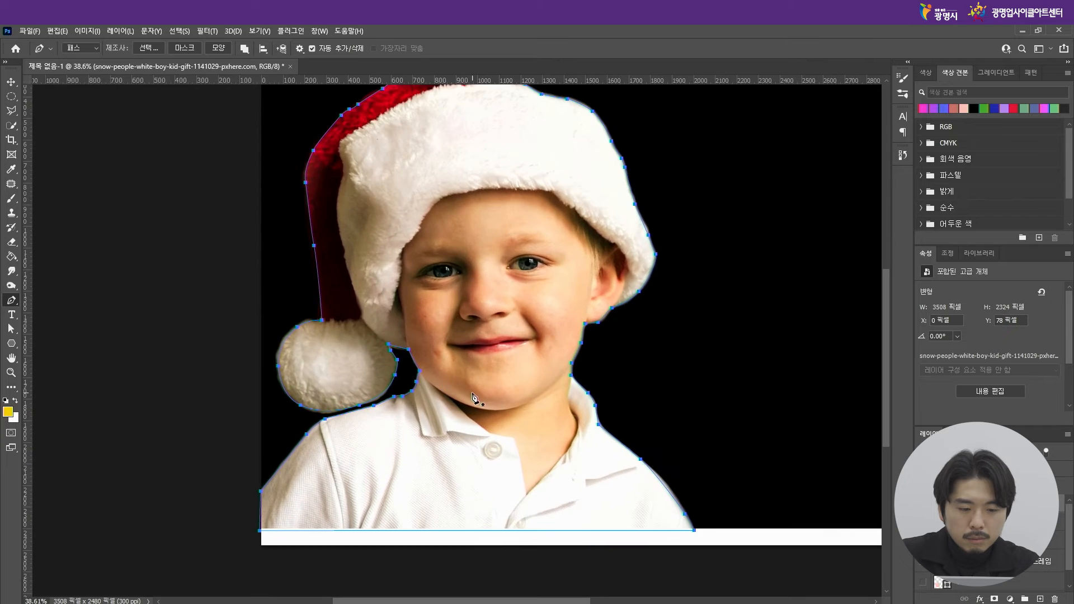
pyautogui.scroll(1, 509, 295)
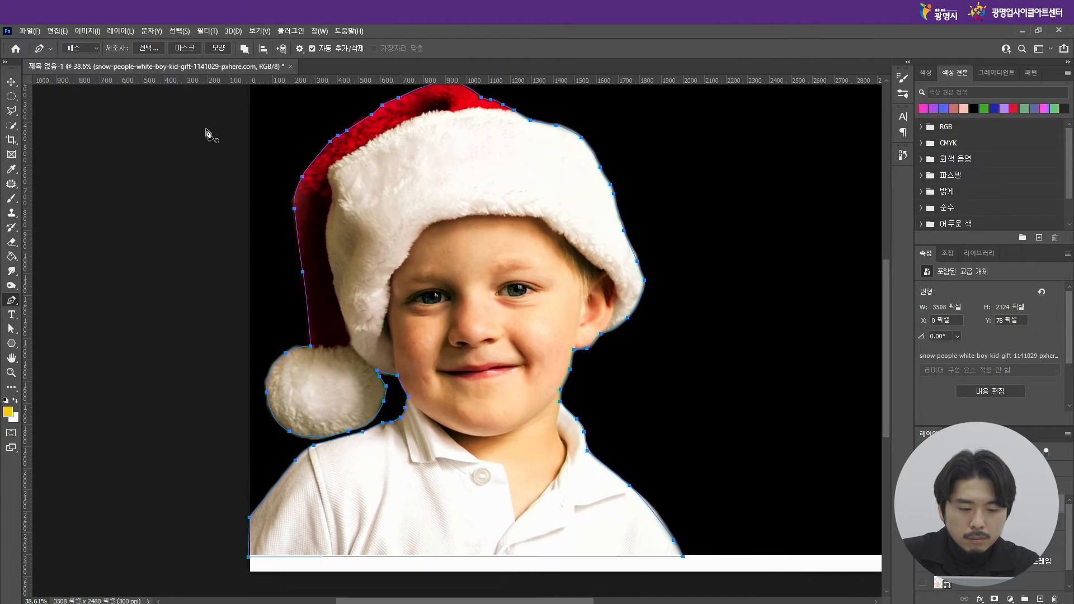
pyautogui.click(146, 48)
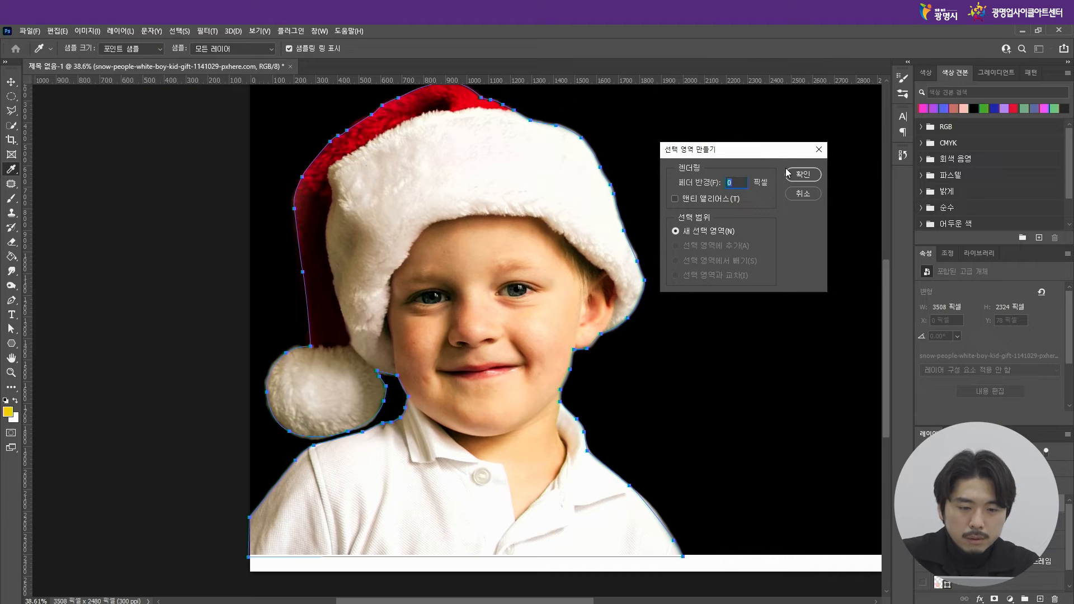
pyautogui.click(803, 174)
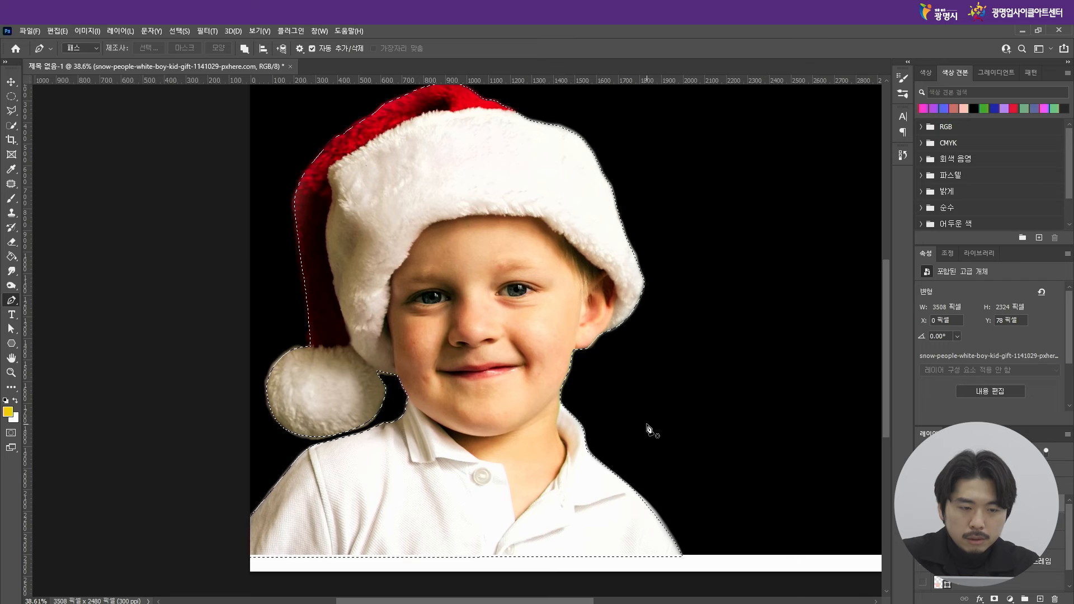
pyautogui.hotkey('ctrl', 'd')
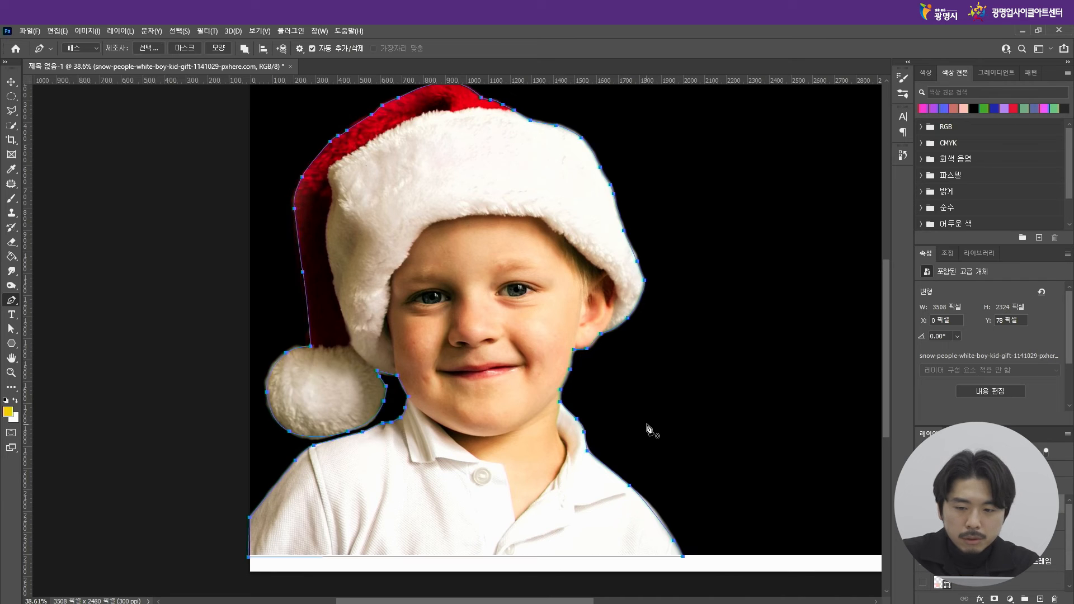
# Step: Convert the closed outline path around the boy into a filled shape layer
pyautogui.click(212, 50)
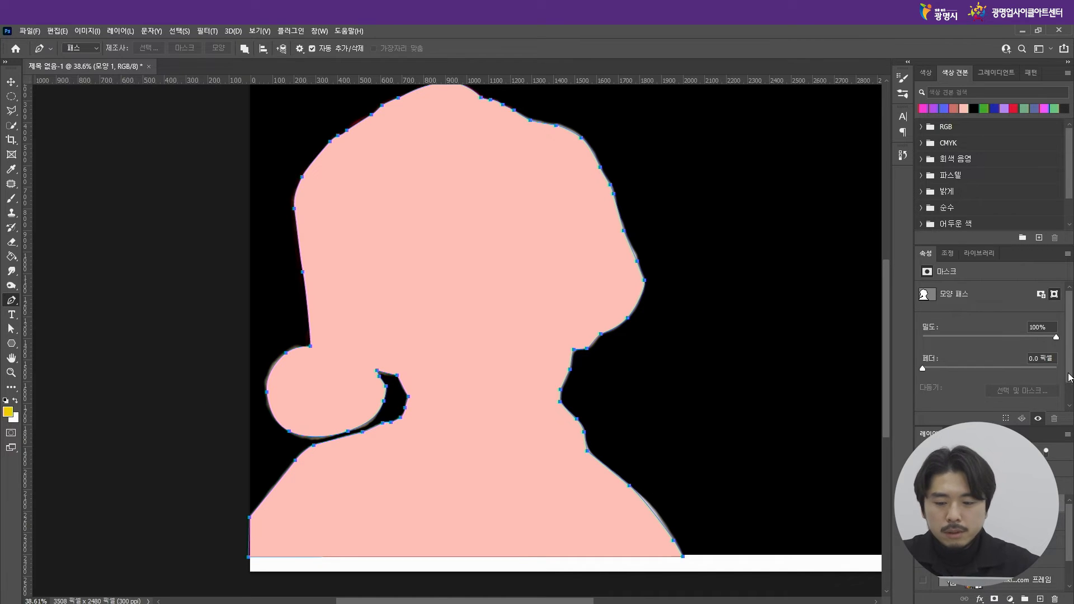
pyautogui.scroll(-1, 1070, 378)
pyautogui.scroll(1, 1071, 331)
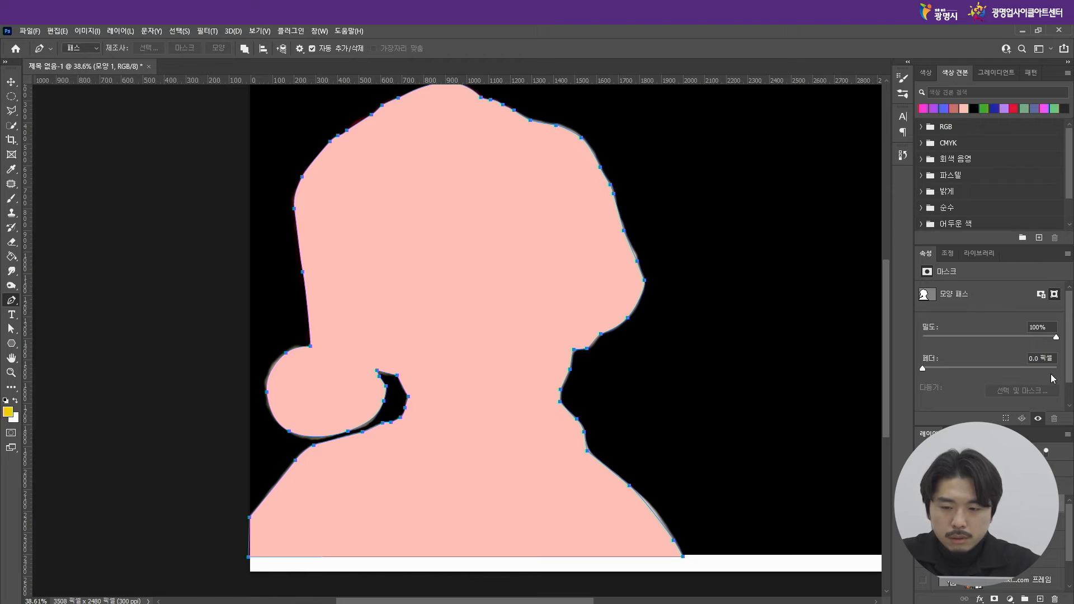
# Step: Recolor the boy-shaped silhouette's fill to a muted rose pink with the color picker
pyautogui.click(17, 347)
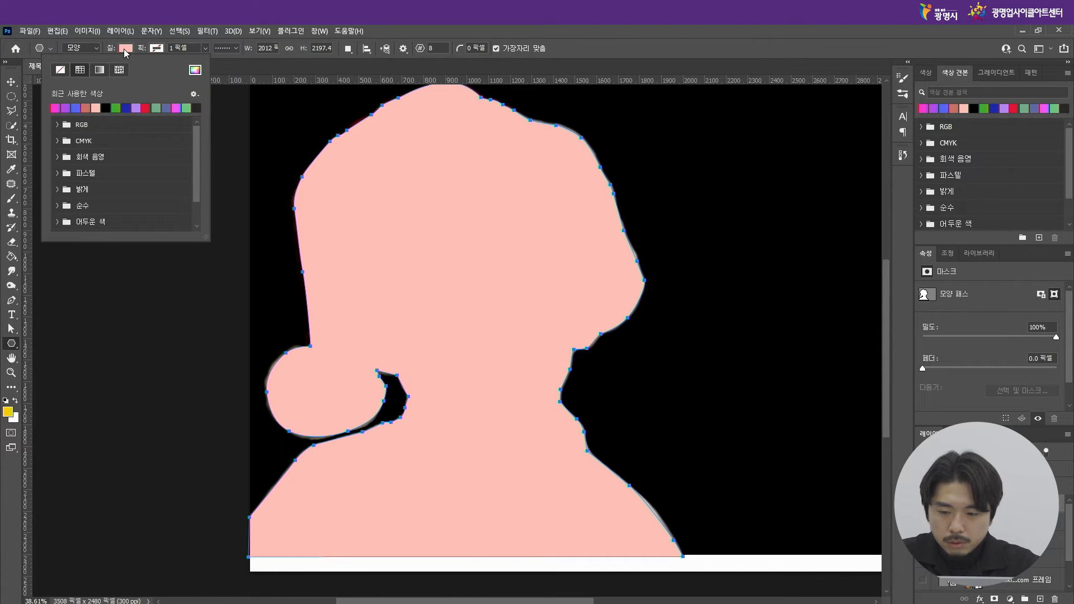
pyautogui.click(58, 107)
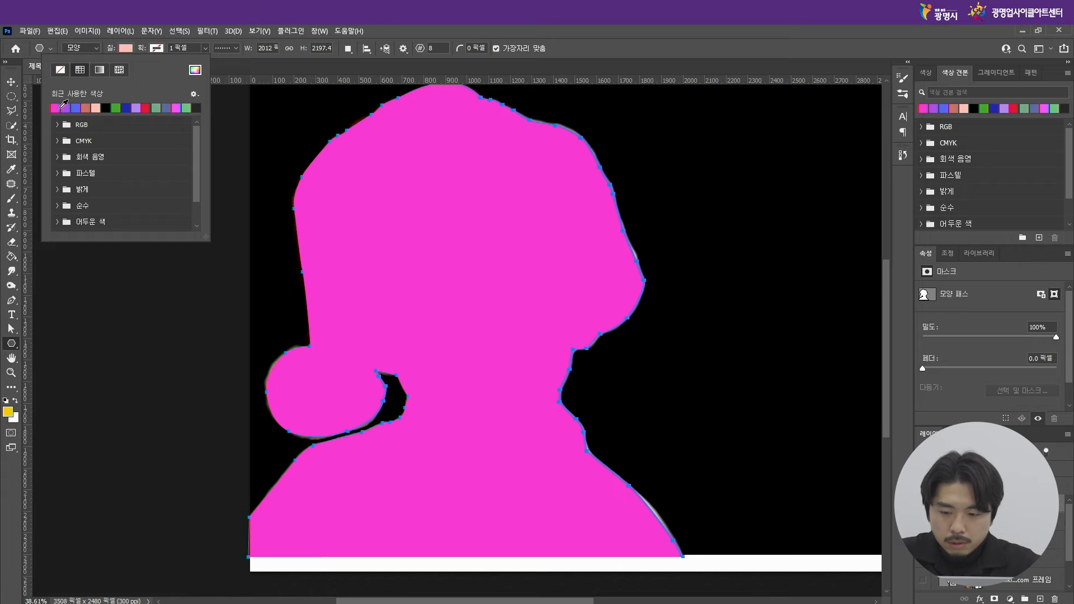
pyautogui.click(146, 107)
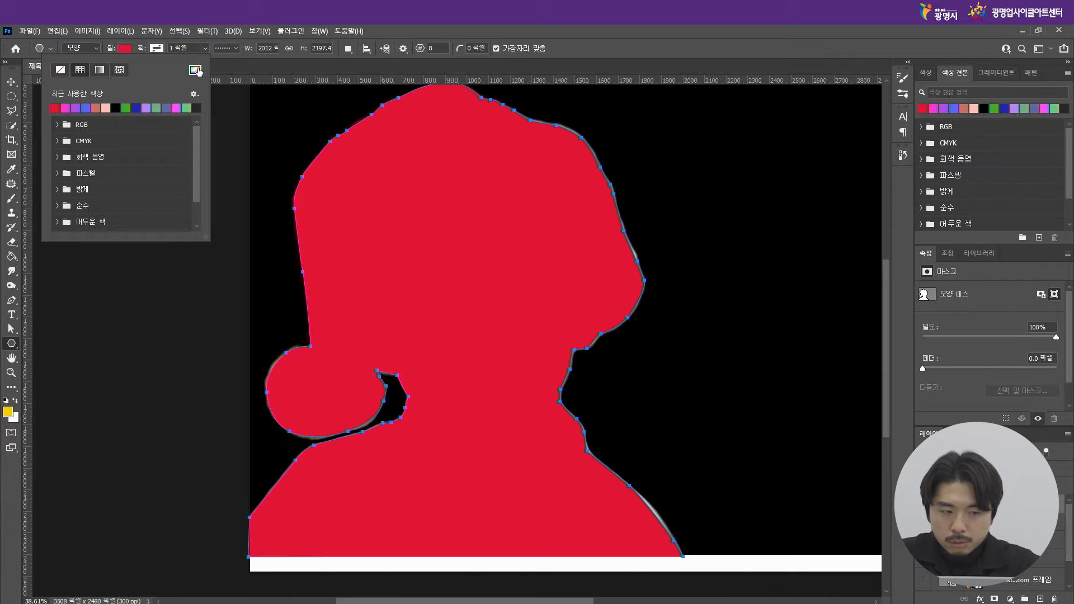
pyautogui.click(195, 69)
pyautogui.moveTo(762, 173); pyautogui.dragTo(753, 161)
pyautogui.click(952, 124)
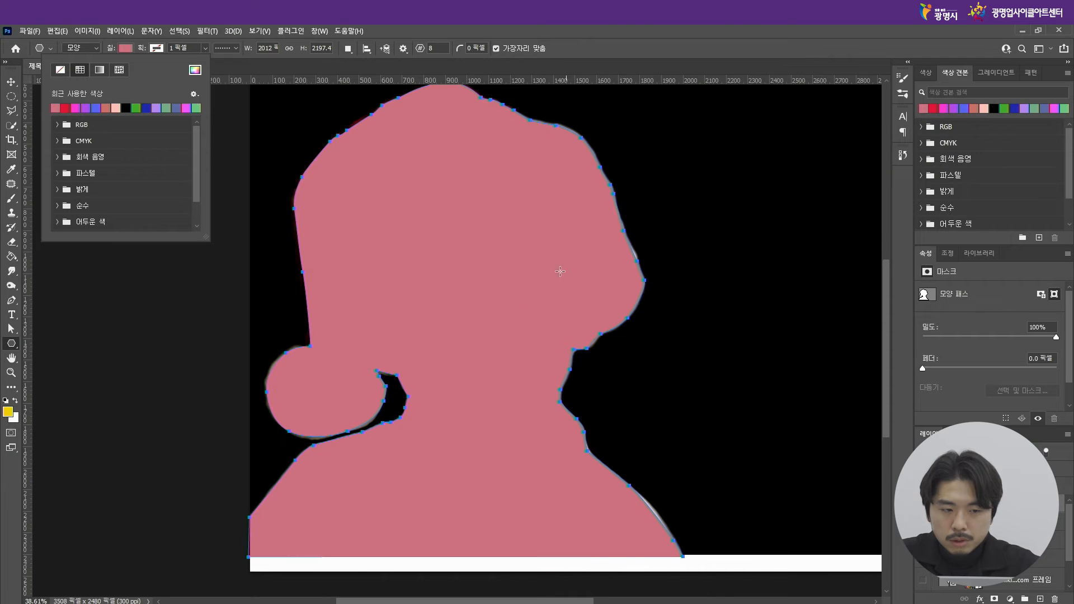
pyautogui.press('Escape')
pyautogui.press('v')
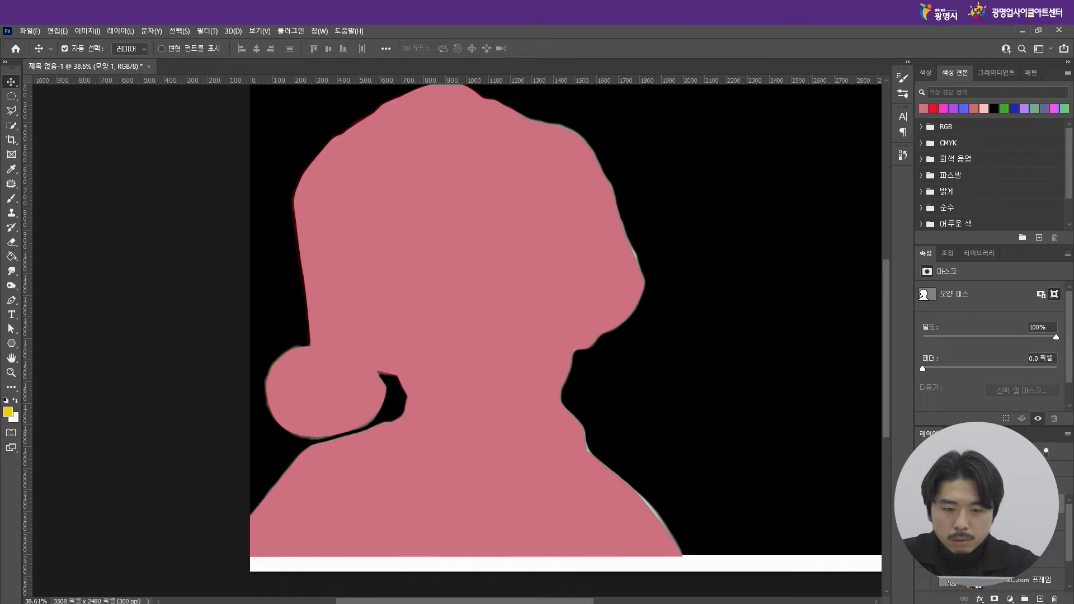
# Step: Toggle the rose-pink silhouette layer's visibility to compare it with the photo, and leave it hidden
pyautogui.hotkey('ctrl', ',')
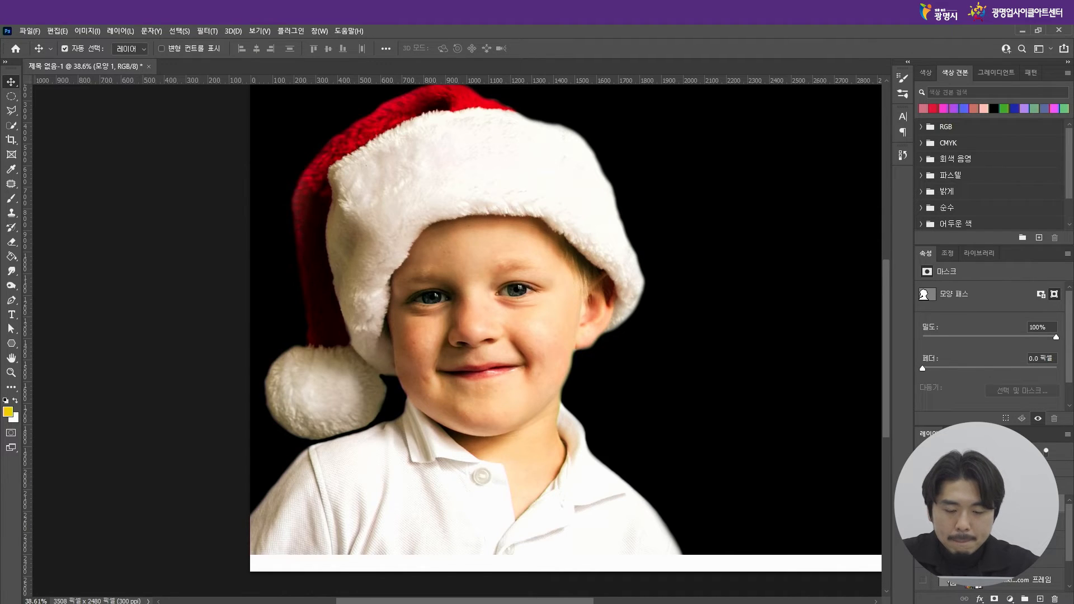
pyautogui.hotkey('ctrl', ',')
pyautogui.hotkey('ctrl', ',')
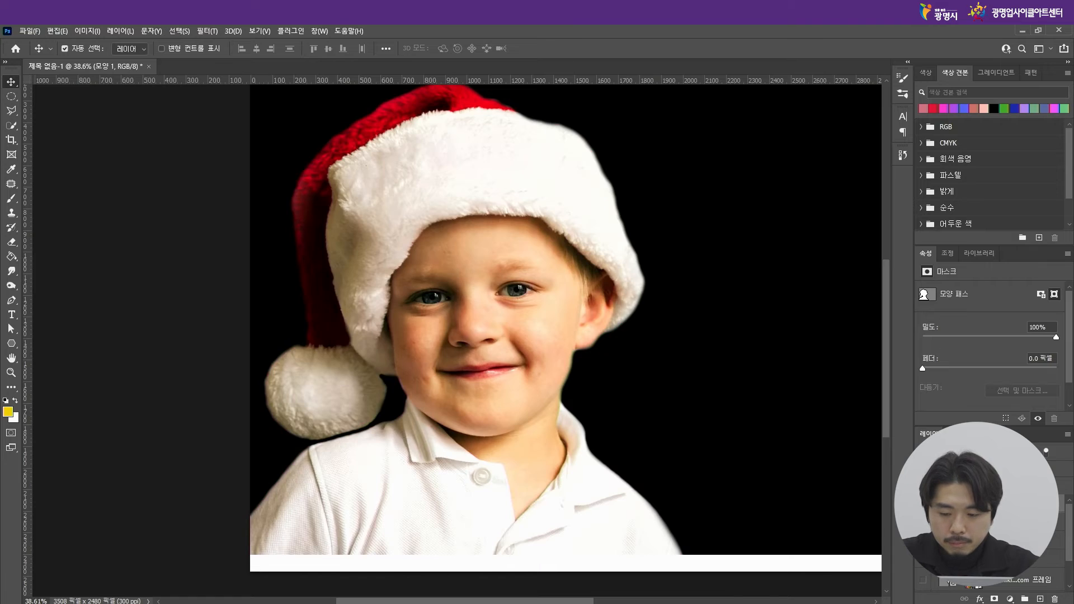
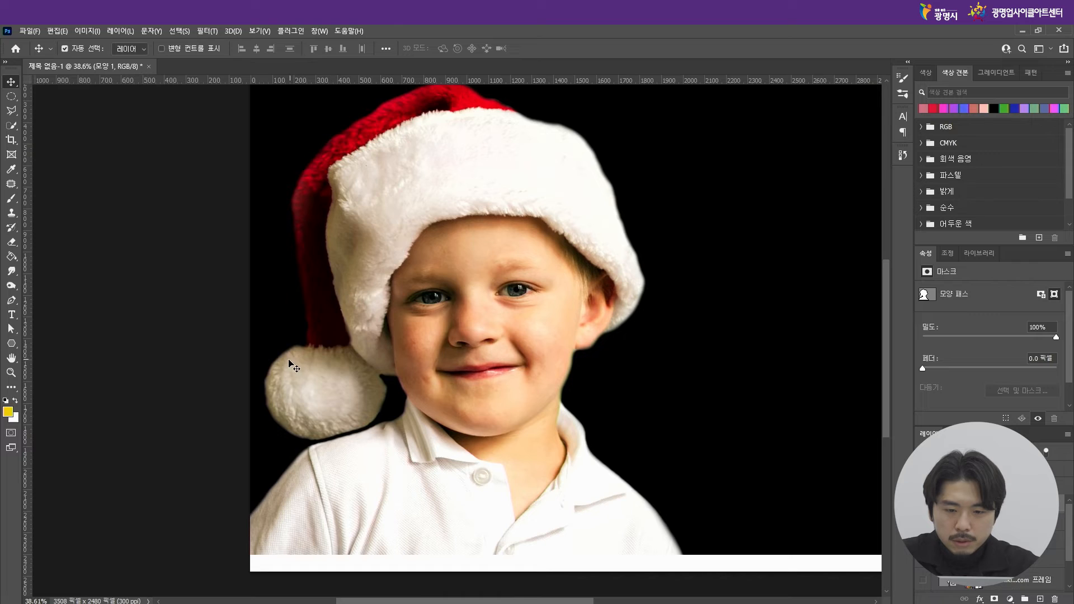
pyautogui.scroll(-1, 290, 363)
pyautogui.scroll(1, 526, 275)
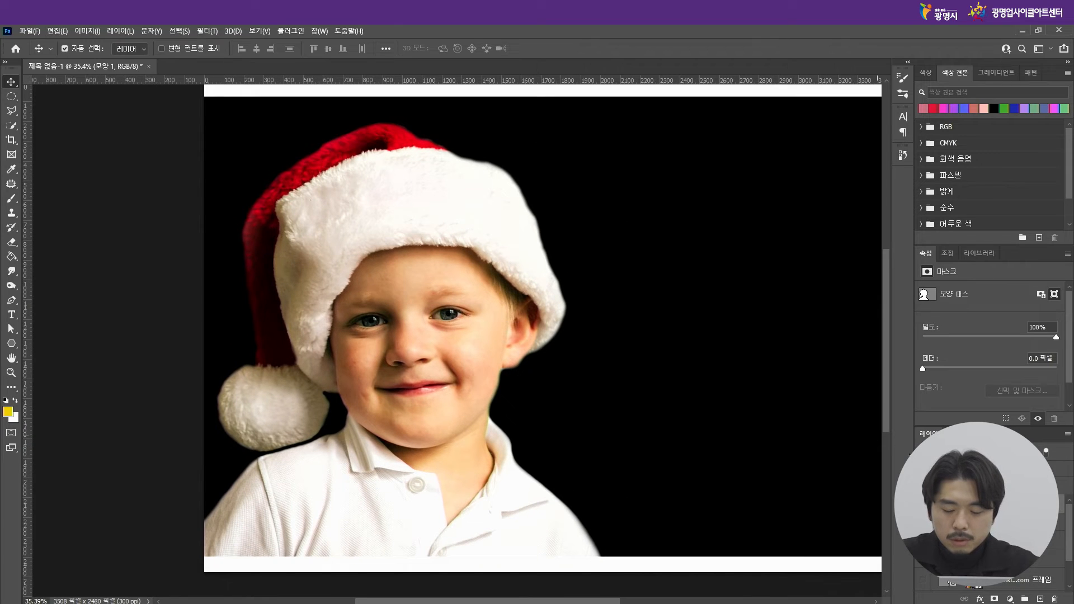
pyautogui.click(923, 503)
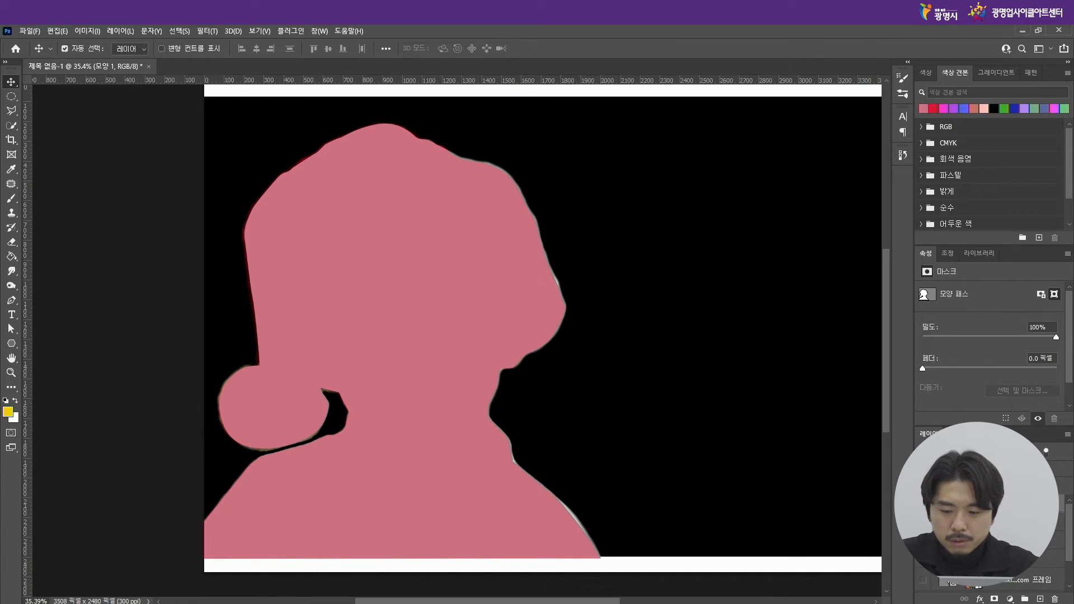
pyautogui.hotkey('ctrl', ',')
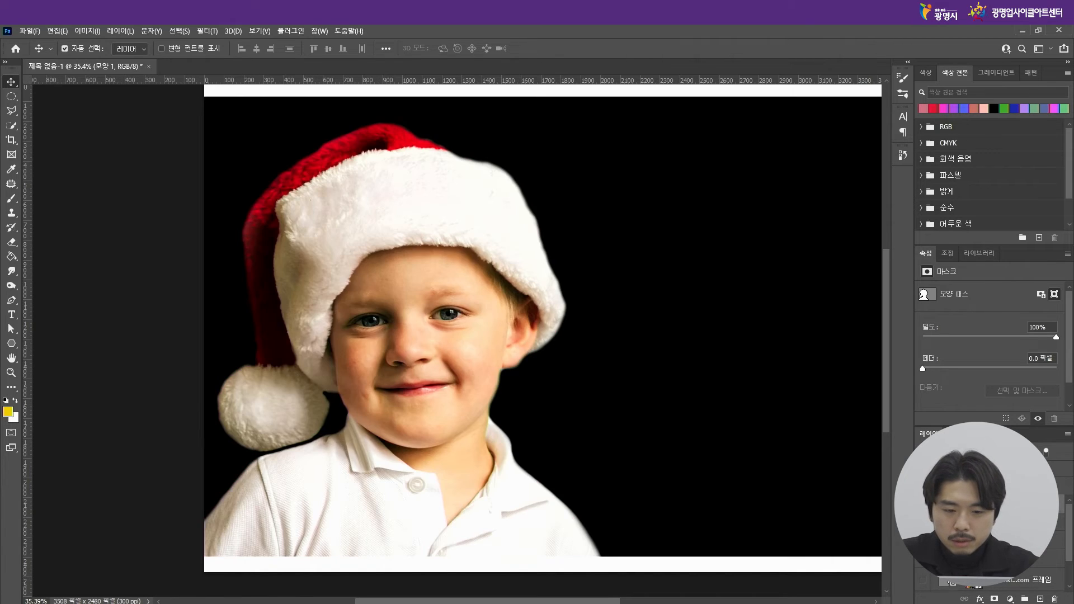
pyautogui.hotkey('ctrl', ',')
pyautogui.hotkey('ctrl', ',')
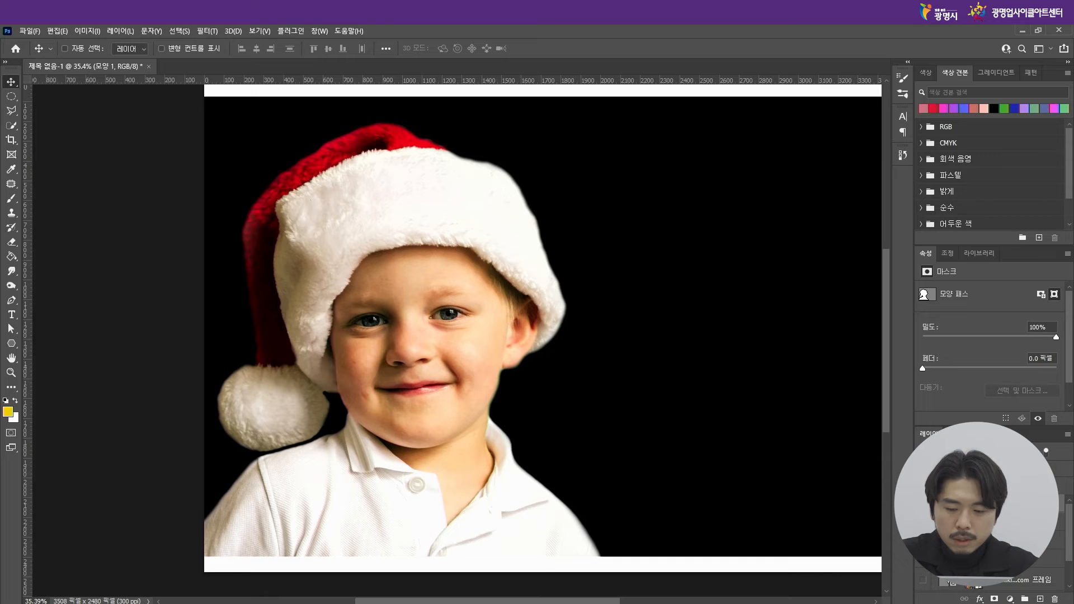
# Step: Copy the boy from the photo layer to a new layer using the silhouette's outline as the selection, and hide the photo
pyautogui.hotkey('ctrl', 'Return')
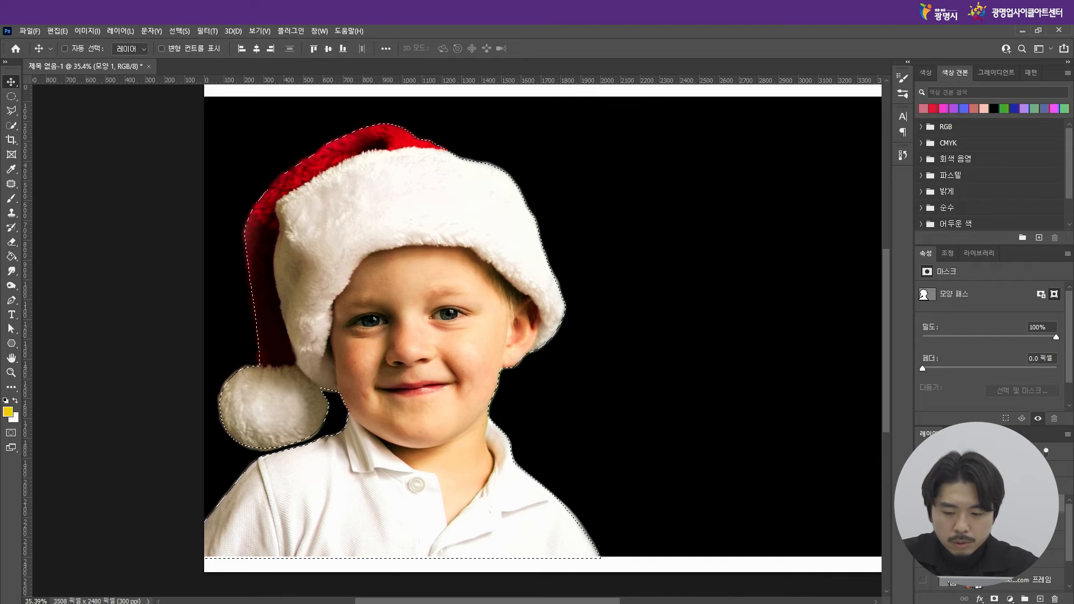
pyautogui.press('ctrl')
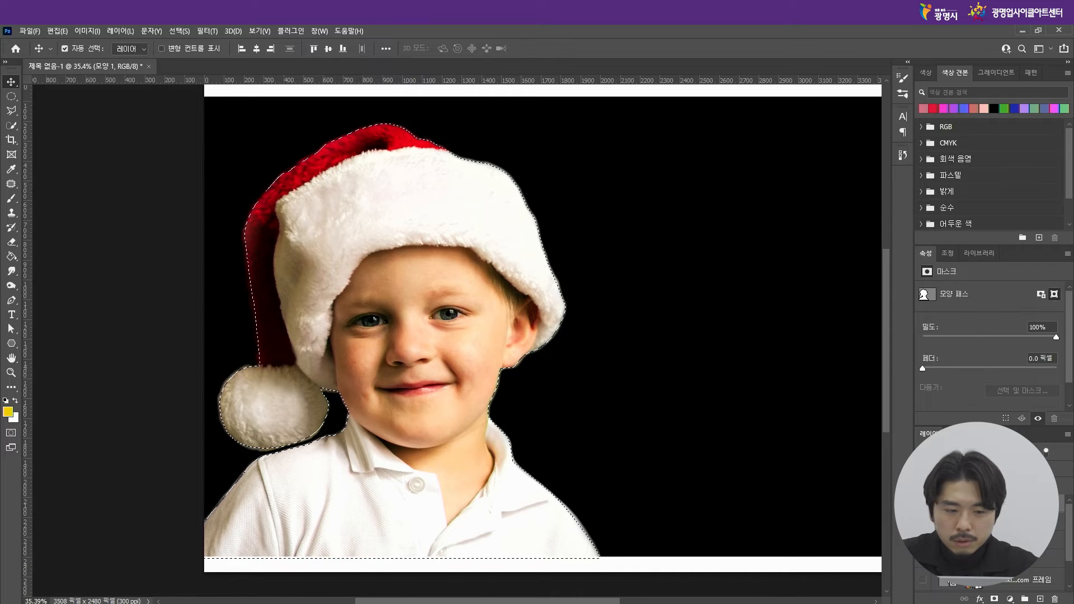
pyautogui.click(990, 521)
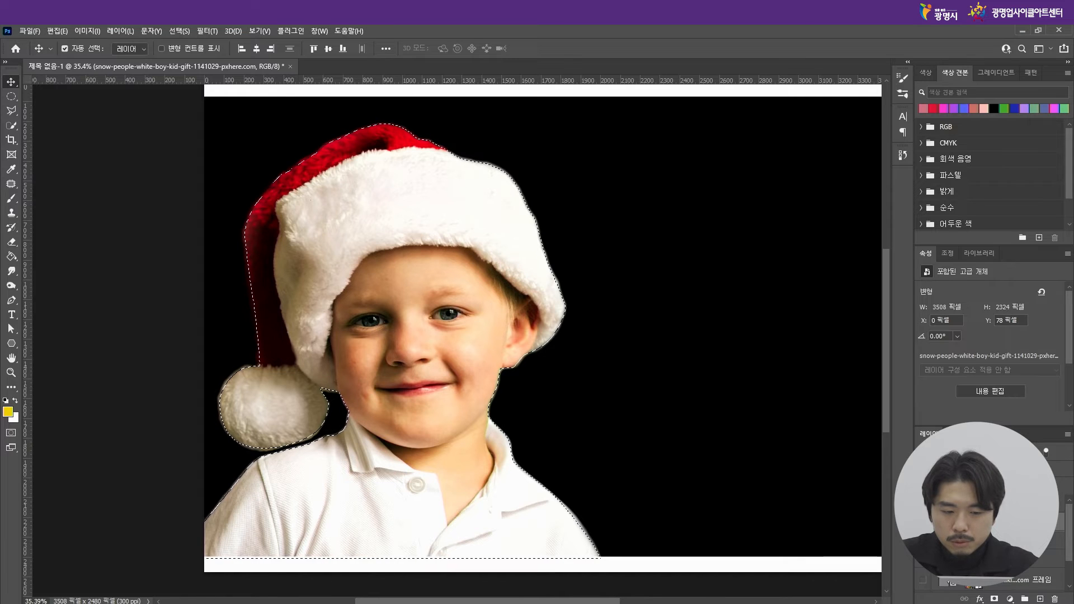
pyautogui.hotkey('ctrl', 'j')
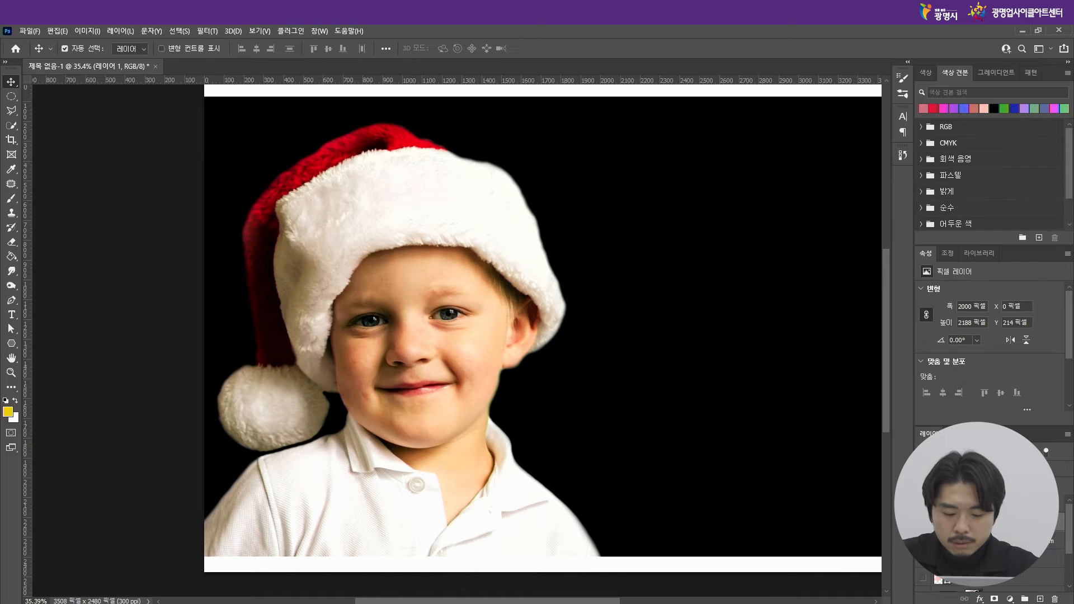
pyautogui.hotkey('ctrl', 'z')
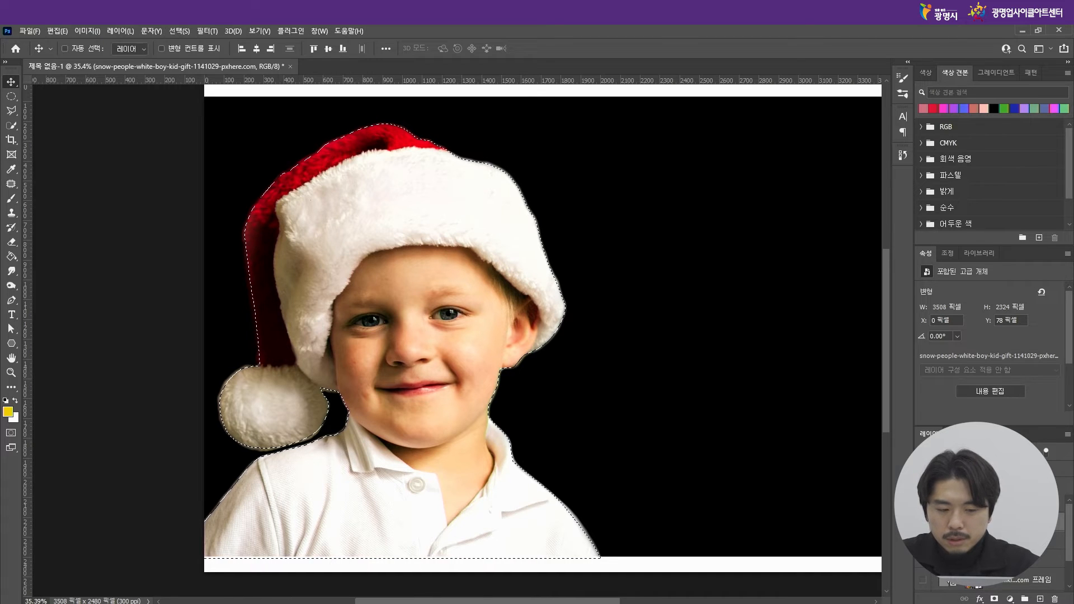
pyautogui.hotkey('ctrl', 'j')
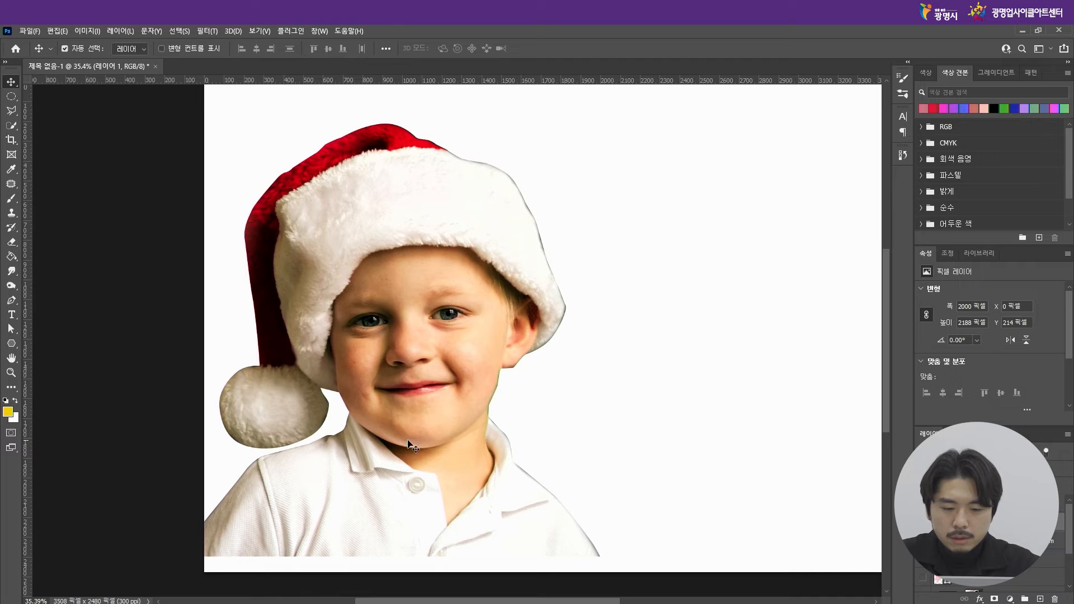
# Step: Move the cutout boy straight down to Y 292 px so the shirt meets the canvas's lower edge, and deselect the layer
pyautogui.scroll(-1, 209, 448)
pyautogui.scroll(1, 543, 353)
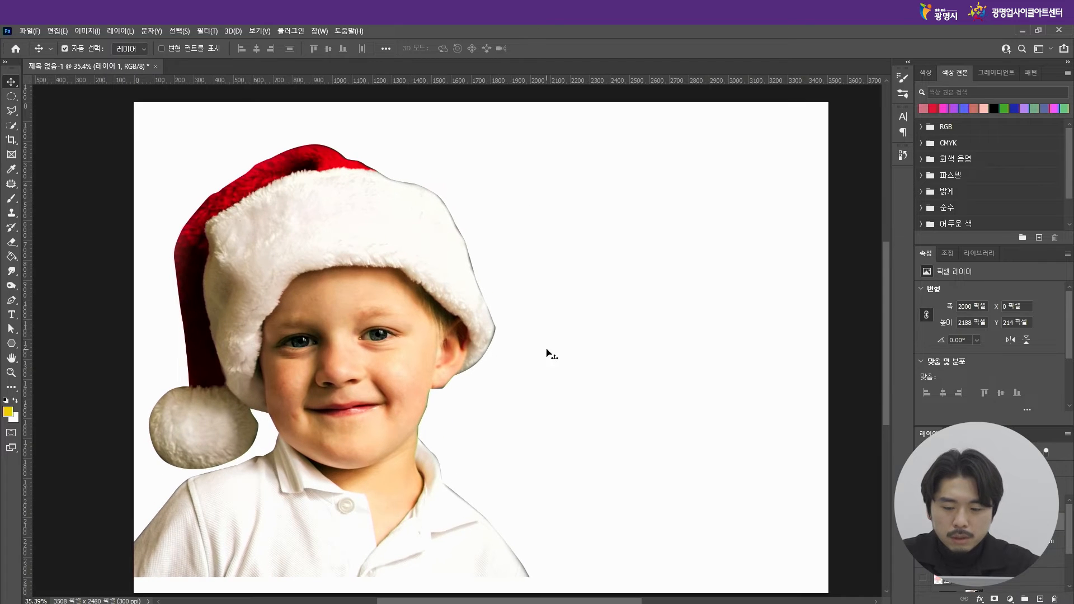
pyautogui.scroll(-1, 546, 353)
pyautogui.scroll(1, 361, 373)
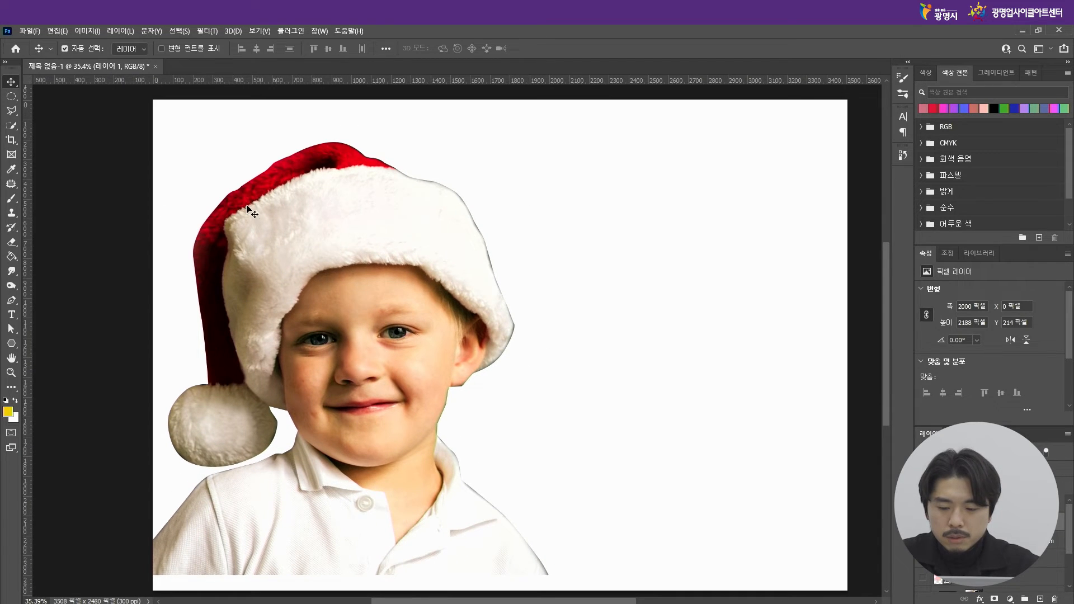
pyautogui.moveTo(321, 280)
pyautogui.mouseDown()
pyautogui.moveTo(350, 274)
pyautogui.moveTo(321, 284)
pyautogui.moveTo(321, 299)
pyautogui.mouseUp()
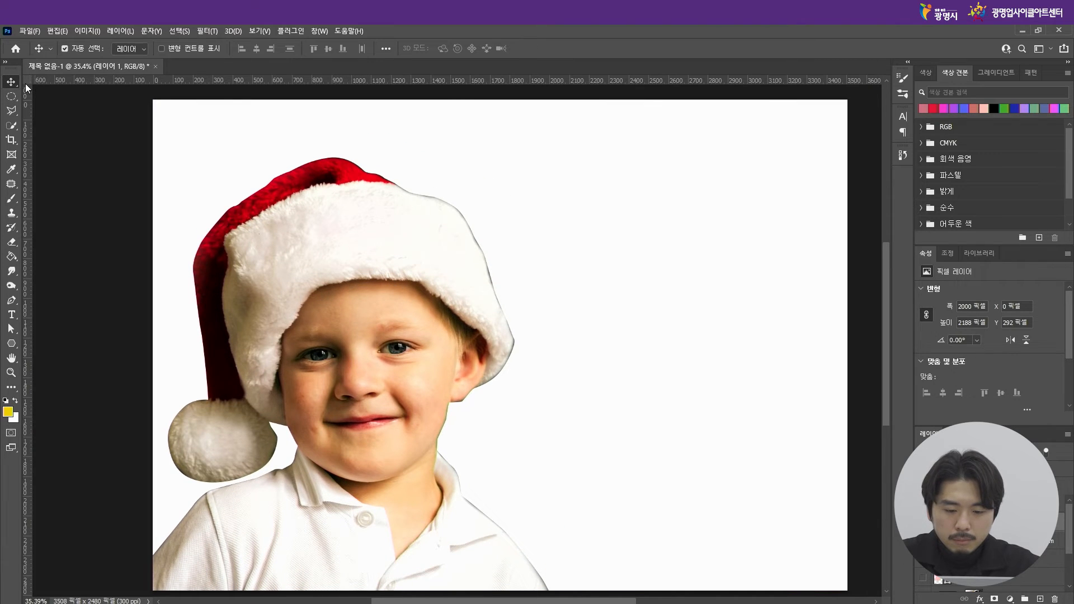
pyautogui.click(551, 195)
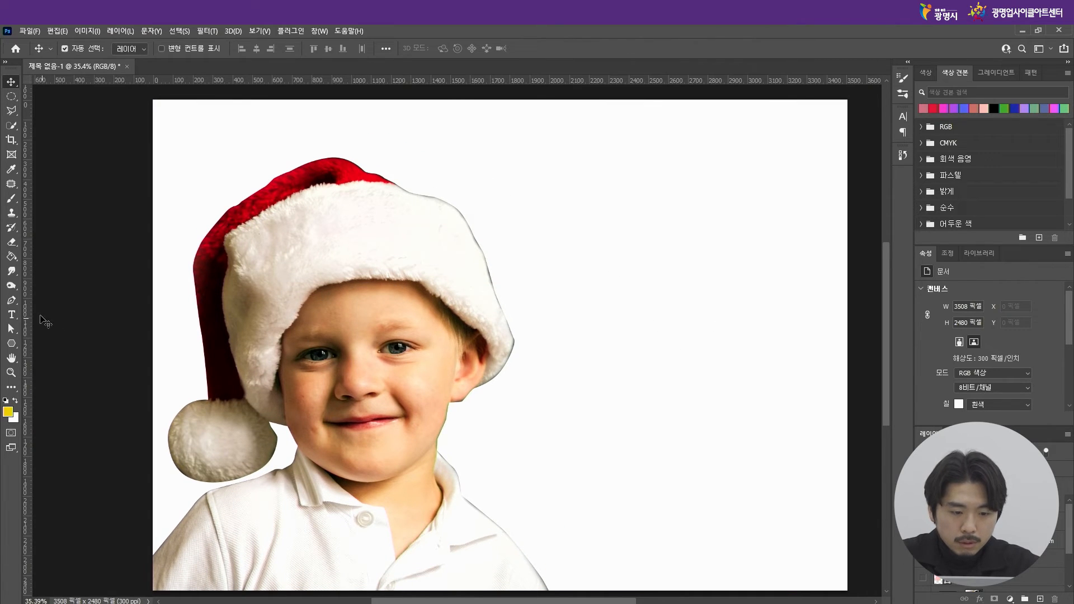
# Step: Draw a rectangle shape of about 3625 × 2591 px that covers the whole canvas
pyautogui.click(12, 346)
pyautogui.click(44, 344)
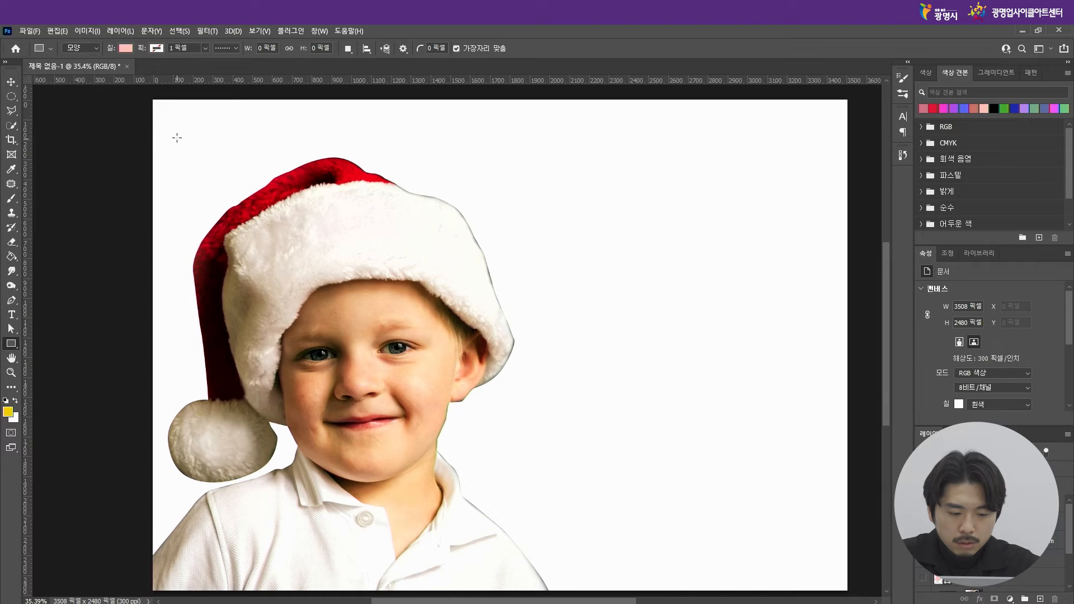
pyautogui.scroll(-2, 177, 139)
pyautogui.moveTo(149, 105); pyautogui.dragTo(743, 529)
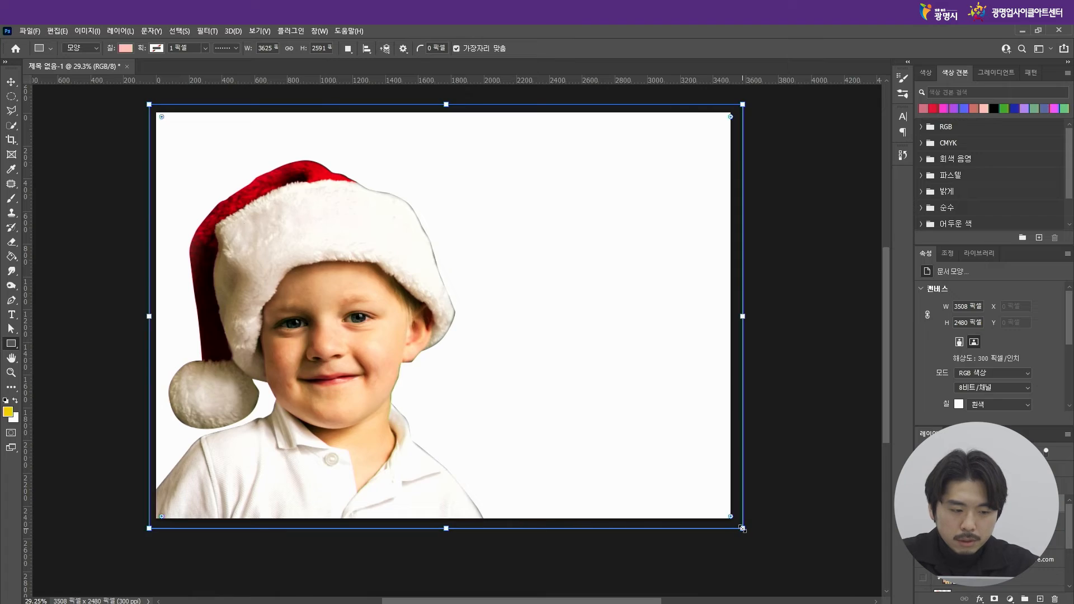
# Step: Change the canvas-covering rectangle's fill to a muted green, #538148
pyautogui.click(957, 381)
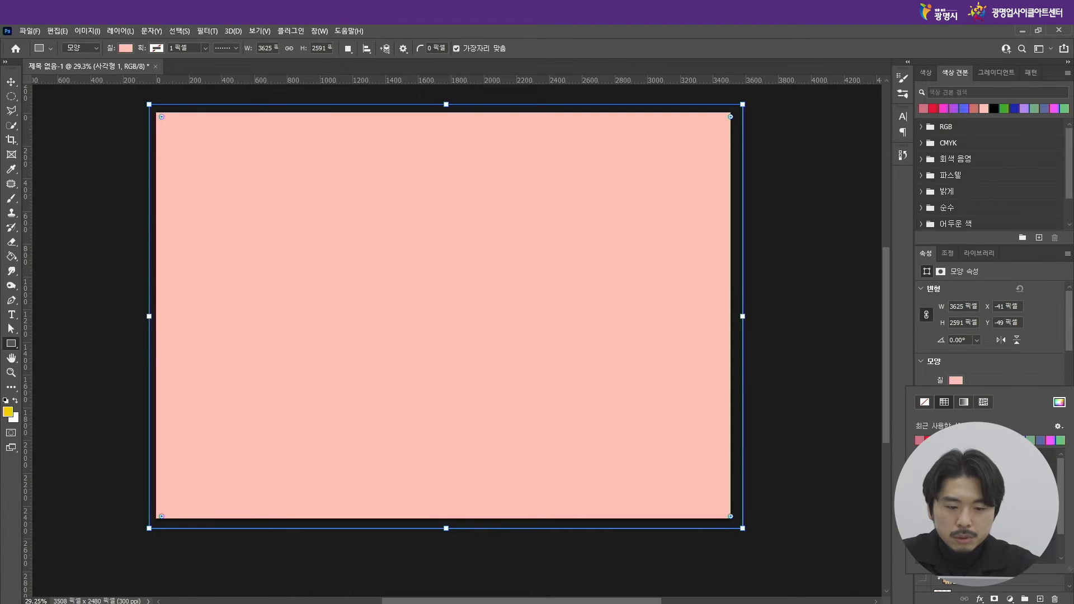
pyautogui.click(1000, 441)
pyautogui.click(955, 382)
pyautogui.click(956, 383)
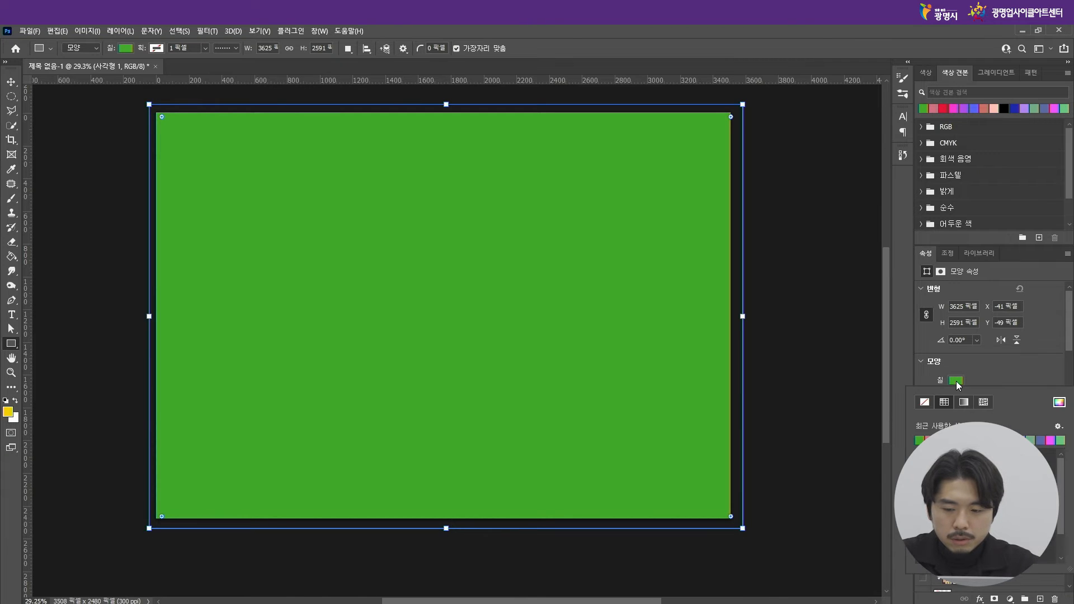
pyautogui.click(1059, 402)
pyautogui.click(756, 201)
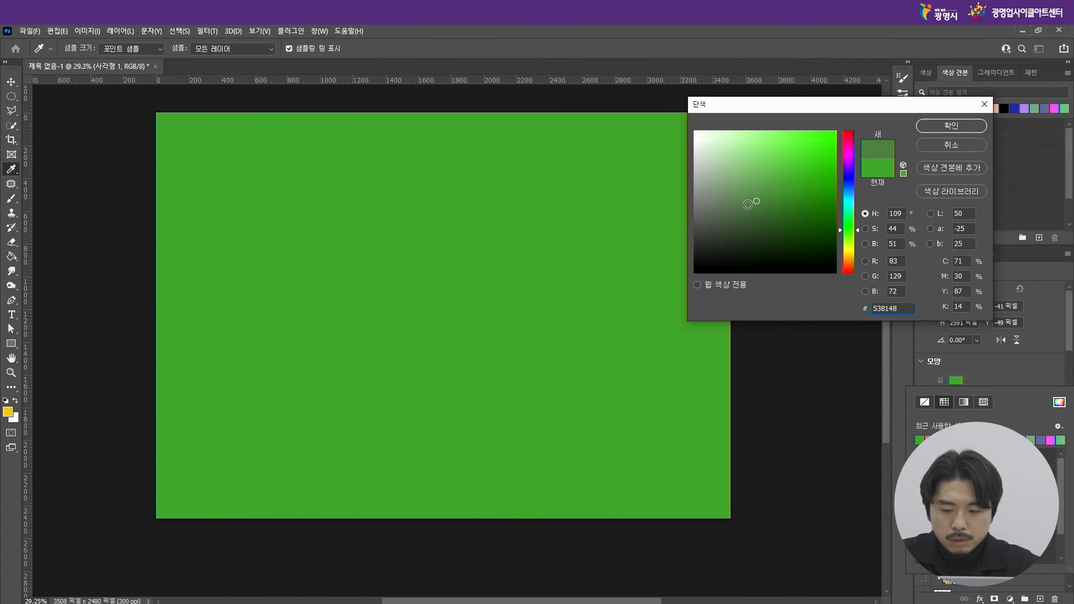
pyautogui.click(950, 125)
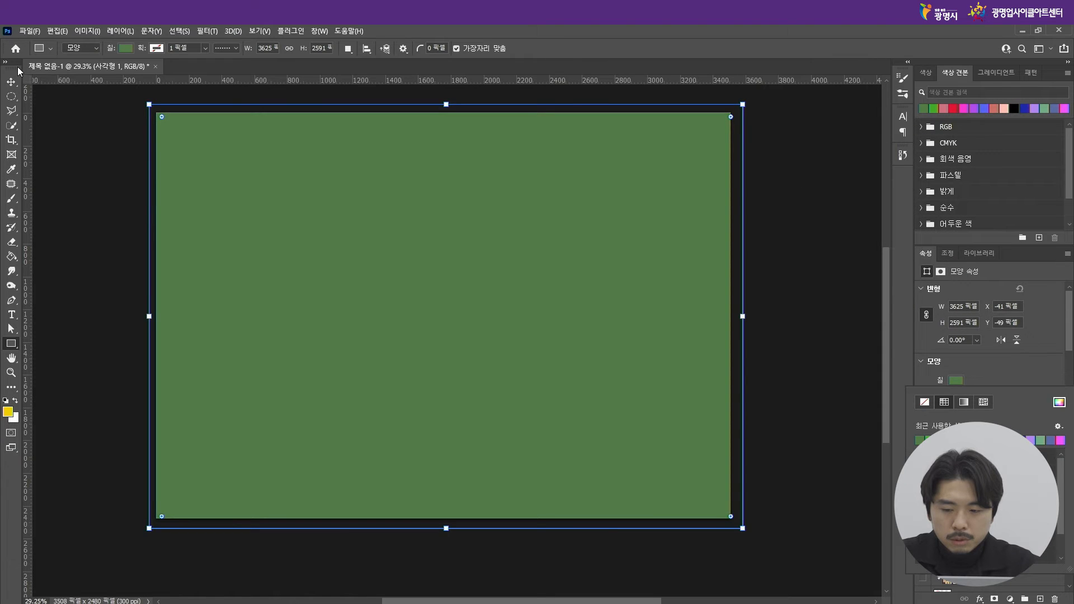
# Step: Stack the green rectangle behind the boy's cutout and show the rose-pink silhouette layer between the two
pyautogui.click(11, 82)
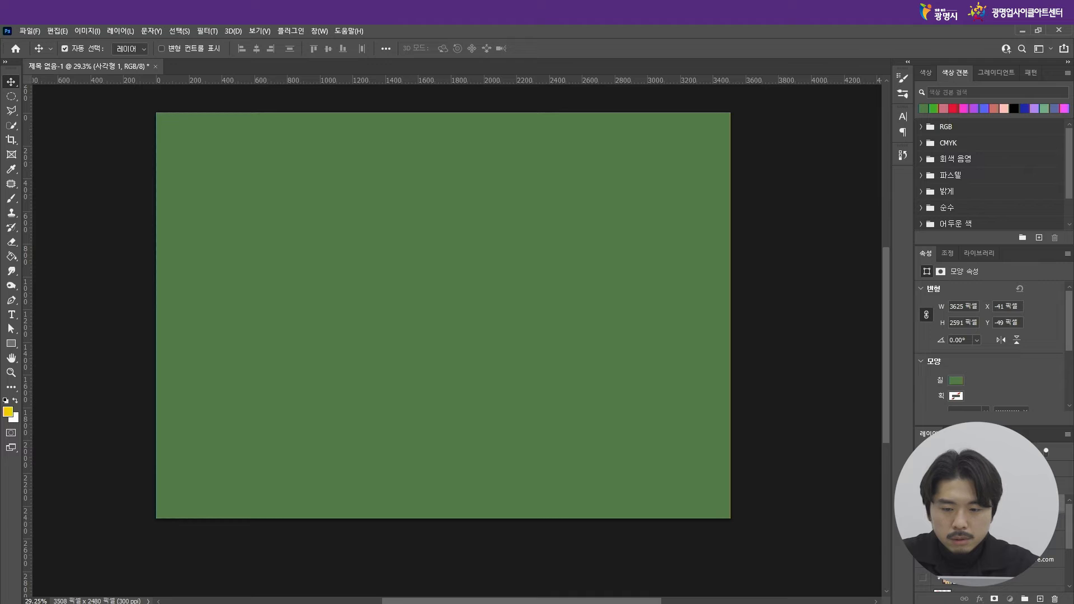
pyautogui.moveTo(996, 503); pyautogui.dragTo(996, 548)
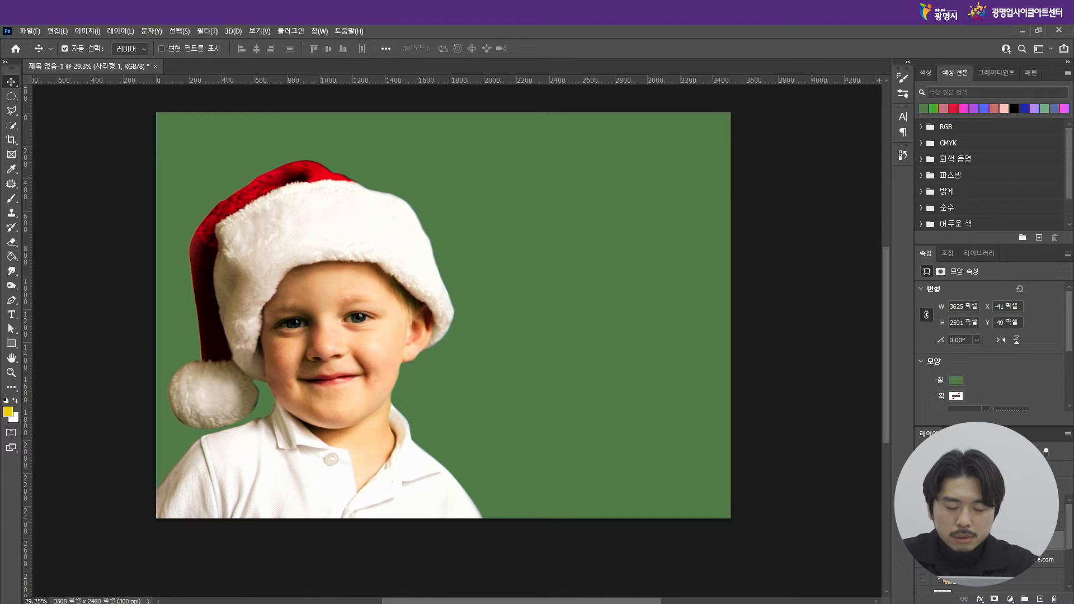
pyautogui.click(996, 503)
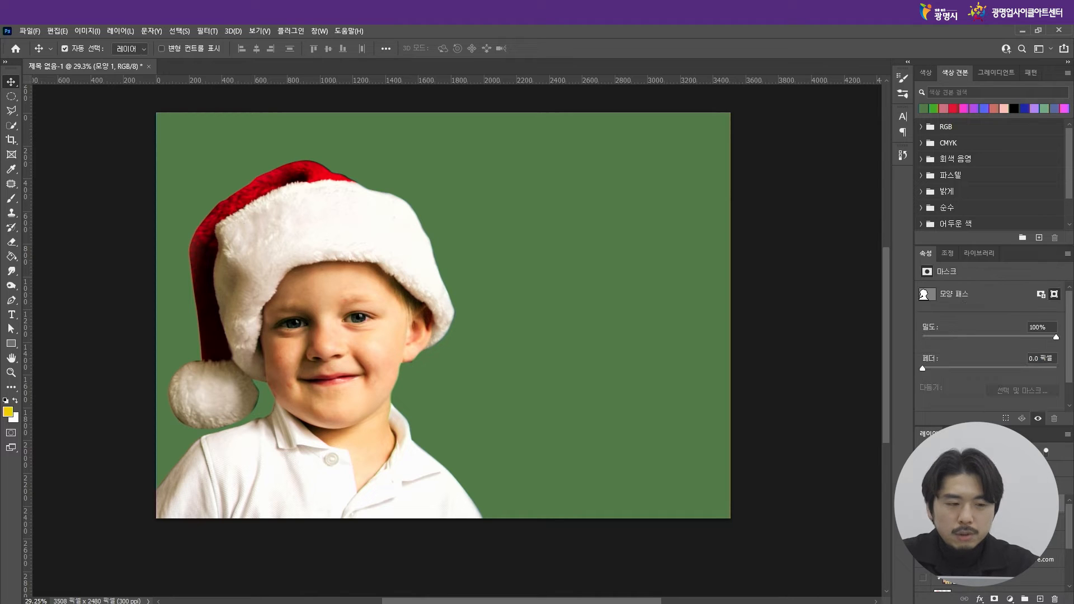
pyautogui.click(923, 503)
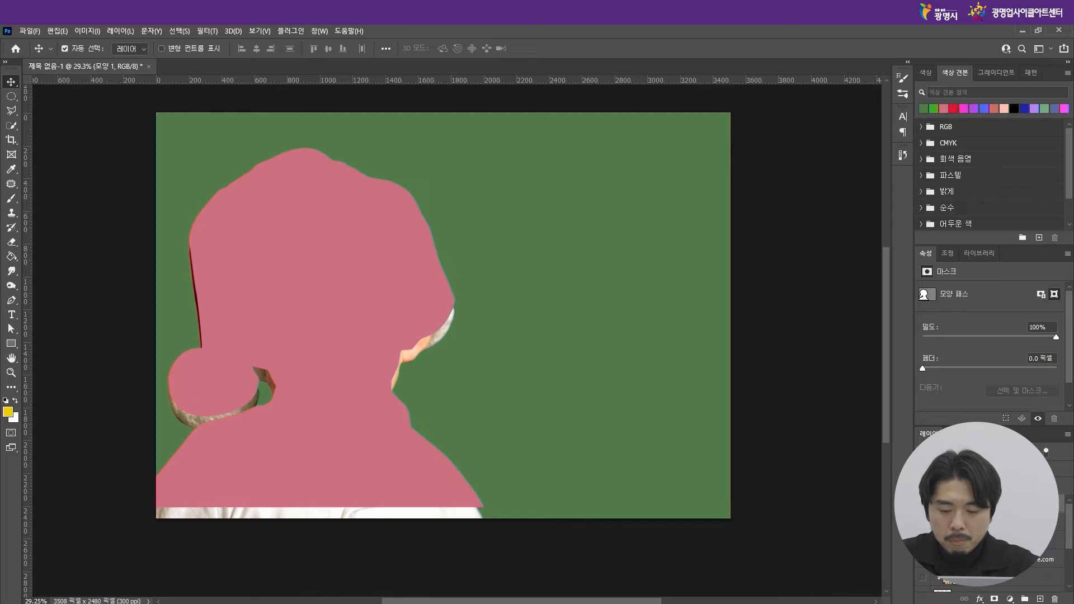
pyautogui.moveTo(996, 509); pyautogui.dragTo(996, 538)
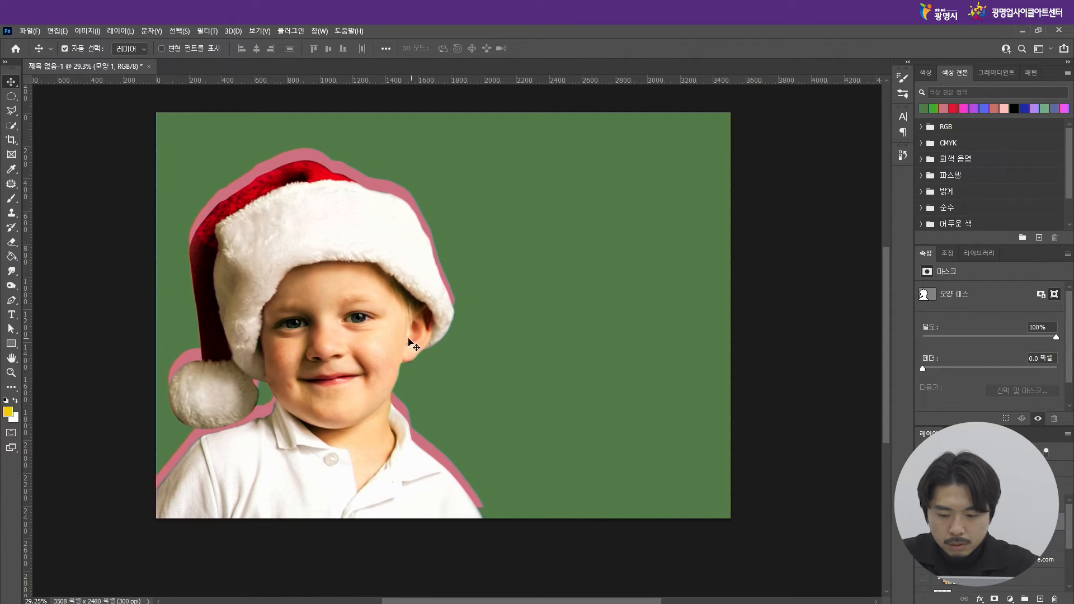
# Step: Offset the cutout boy rightward and downward from the pink silhouette to X 60 px, Y 340 px
pyautogui.moveTo(385, 307); pyautogui.dragTo(397, 308)
pyautogui.moveTo(255, 182); pyautogui.dragTo(255, 194)
pyautogui.moveTo(375, 336)
pyautogui.mouseDown()
pyautogui.moveTo(389, 337)
pyautogui.moveTo(374, 337)
pyautogui.mouseUp()
pyautogui.press('Down')
pyautogui.press('Down')
pyautogui.press('Down')
pyautogui.press('Down')
pyautogui.press('Down')
pyautogui.press('Down')
pyautogui.press('Down')
pyautogui.press('Down')
pyautogui.press('Down')
pyautogui.press('Down')
pyautogui.press('Down')
pyautogui.press('Down')
pyautogui.press('Down')
pyautogui.press('Down')
pyautogui.press('Down')
pyautogui.press('Down')
pyautogui.press('Down')
pyautogui.press('Down')
pyautogui.press('Down')
pyautogui.press('Down')
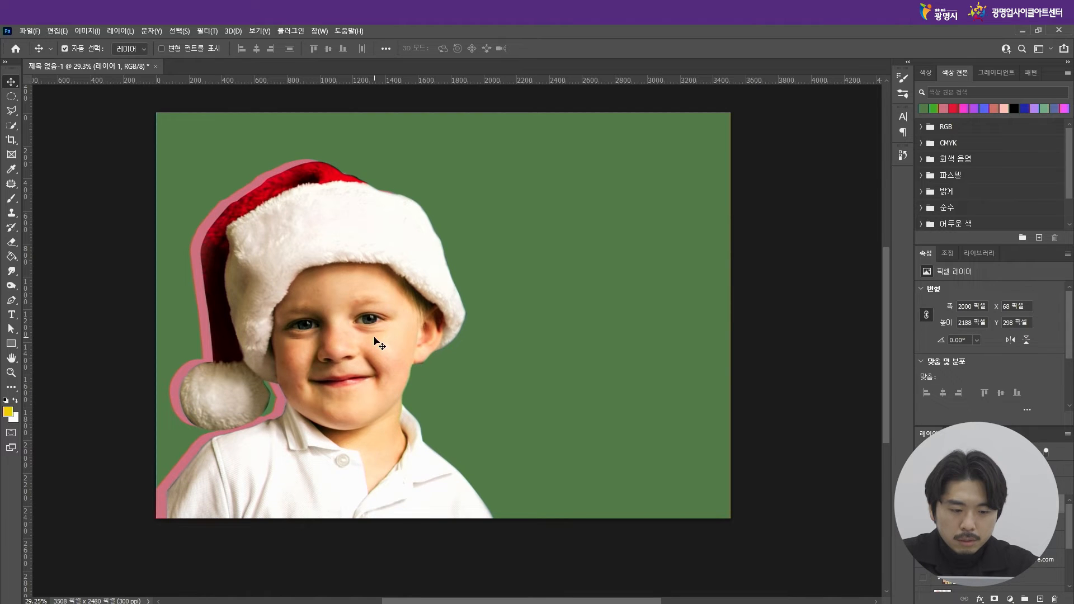
pyautogui.press('Down')
pyautogui.press('Down')
pyautogui.press('Down')
pyautogui.press('Left')
pyautogui.press('Left')
pyautogui.press('Left')
pyautogui.press('Left')
pyautogui.press('Left')
pyautogui.press('Left')
pyautogui.press('Left')
pyautogui.press('Left')
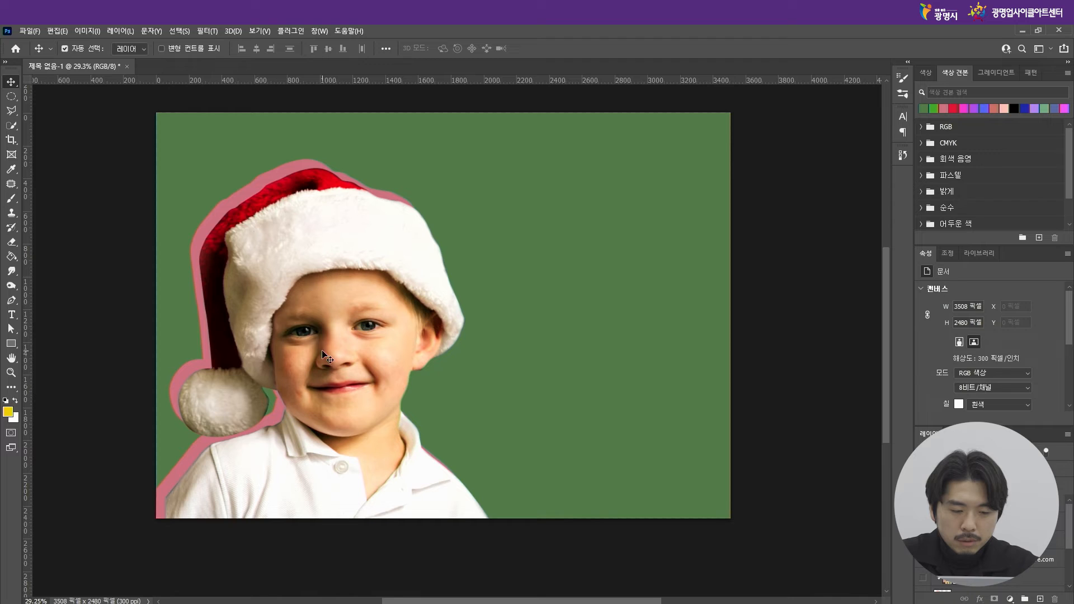
pyautogui.moveTo(352, 345); pyautogui.dragTo(553, 345)
pyautogui.hotkey('ctrl', 'z')
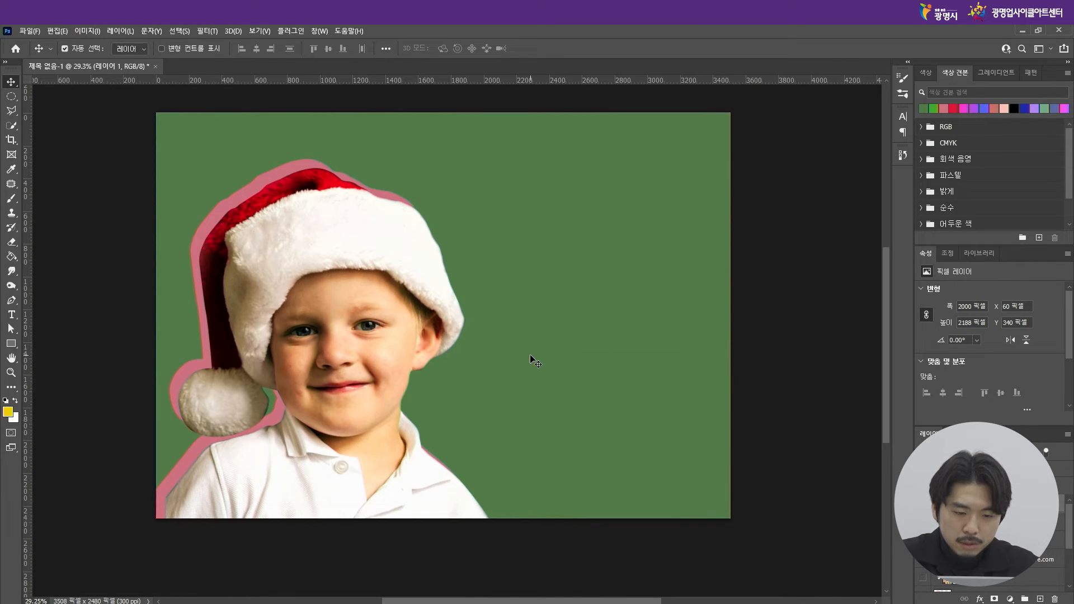
# Step: Fine-tune the cutout boy's offset from the pink silhouette to X 86 px, Y 336 px
pyautogui.hotkey('shift', 'Up')
pyautogui.hotkey('shift', 'Up')
pyautogui.hotkey('shift', 'Down')
pyautogui.press('Down')
pyautogui.press('Down')
pyautogui.press('Left')
pyautogui.hotkey('shift', 'Left')
pyautogui.hotkey('shift', 'Left')
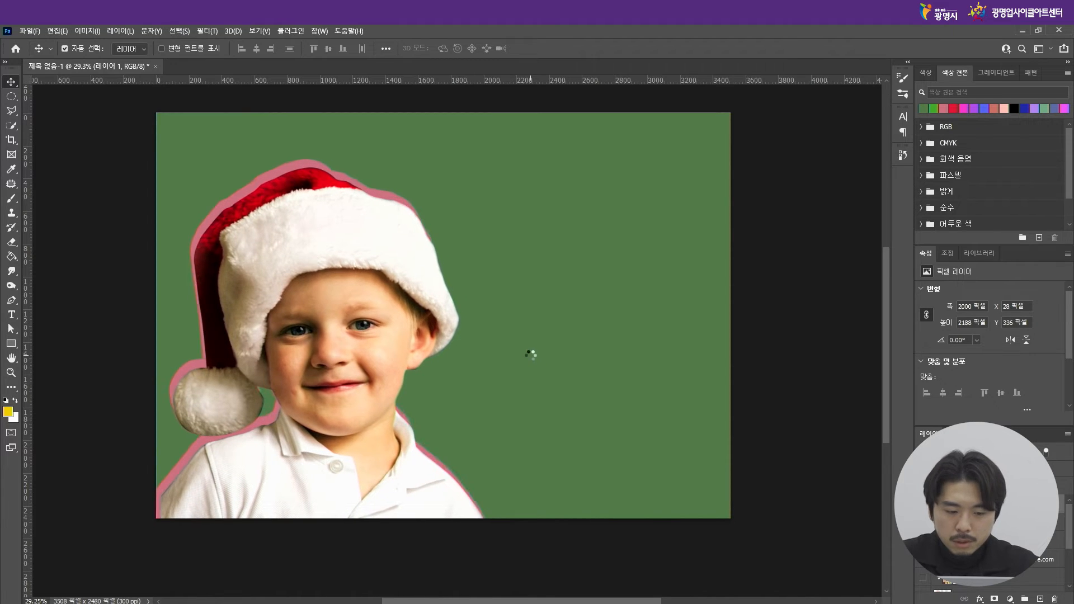
pyautogui.press('Left')
pyautogui.press('Left')
pyautogui.press('Left')
pyautogui.hotkey('shift', 'Left')
pyautogui.hotkey('shift', 'Left')
pyautogui.hotkey('shift', 'Left')
pyautogui.press('Left')
pyautogui.press('Left')
pyautogui.press('Left')
pyautogui.hotkey('shift', 'Right')
pyautogui.hotkey('shift', 'Right')
pyautogui.hotkey('shift', 'Right')
pyautogui.hotkey('shift', 'Right')
pyautogui.hotkey('shift', 'Right')
pyautogui.hotkey('shift', 'Right')
pyautogui.hotkey('shift', 'Right')
pyautogui.hotkey('shift', 'Right')
pyautogui.hotkey('shift', 'Right')
pyautogui.hotkey('shift', 'Right')
pyautogui.hotkey('shift', 'Right')
pyautogui.hotkey('shift', 'Right')
pyautogui.hotkey('shift', 'Right')
pyautogui.hotkey('shift', 'Right')
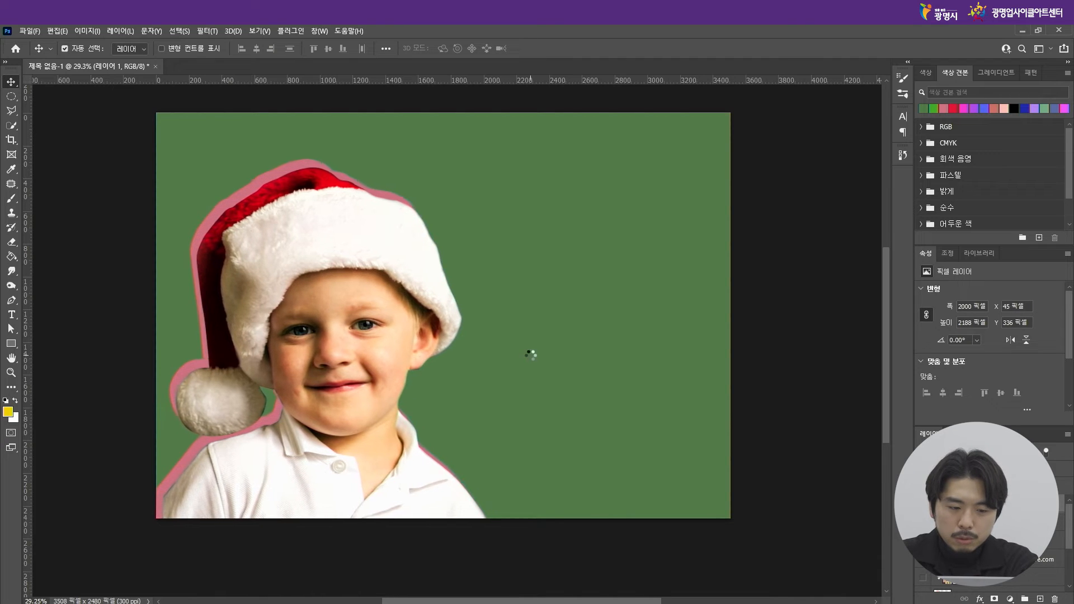
pyautogui.press('Right')
pyautogui.press('Right')
pyautogui.press('Right')
pyautogui.press('Right')
pyautogui.press('Right')
pyautogui.press('Right')
pyautogui.press('Right')
pyautogui.hotkey('shift', 'Left')
pyautogui.press('Left')
pyautogui.press('Left')
pyautogui.press('Left')
pyautogui.press('Left')
pyautogui.press('Left')
pyautogui.press('Left')
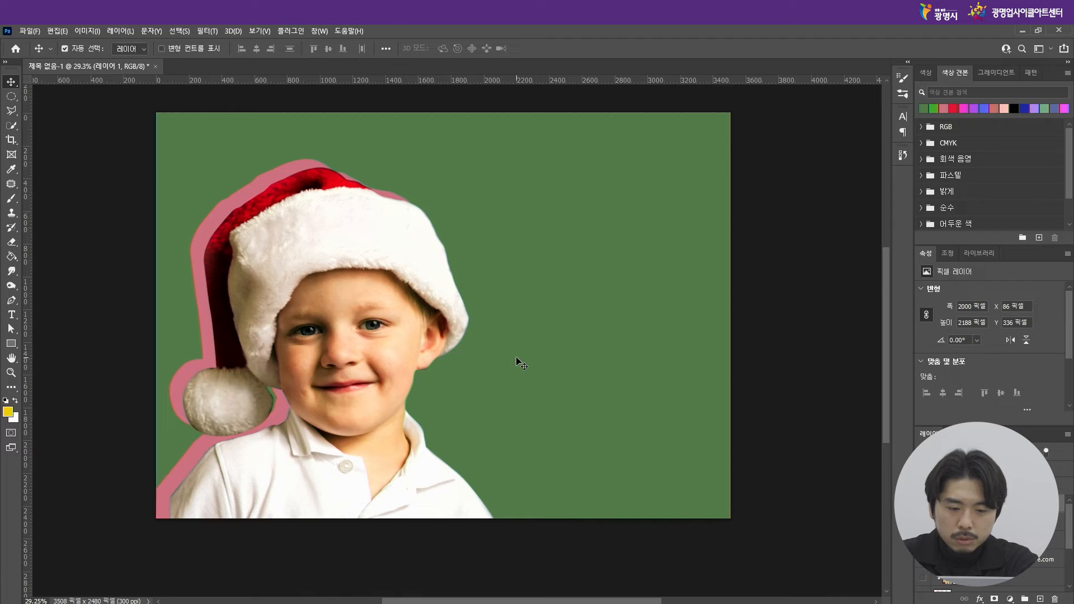
# Step: Draw a closed Pen path of about 363 × 217 px extending the sleeve's diagonal edge past the canvas corner, and make it a selection with 0 px feather
pyautogui.press('alt')
pyautogui.press('alt')
pyautogui.scroll(2, 172, 528)
pyautogui.scroll(-3, 173, 526)
pyautogui.scroll(3, 276, 468)
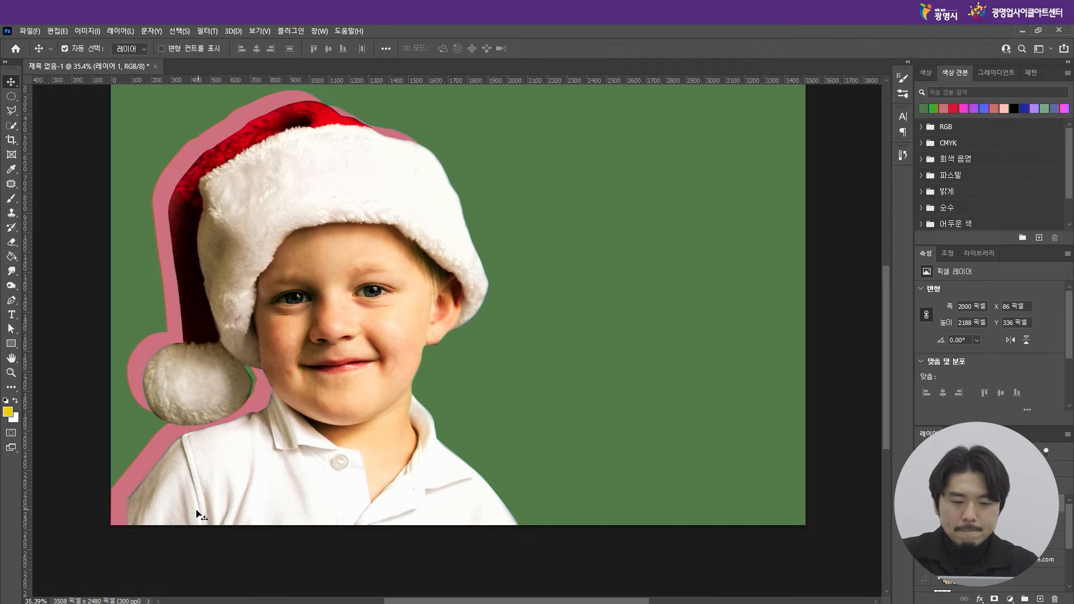
pyautogui.scroll(2, 136, 540)
pyautogui.scroll(5, 143, 531)
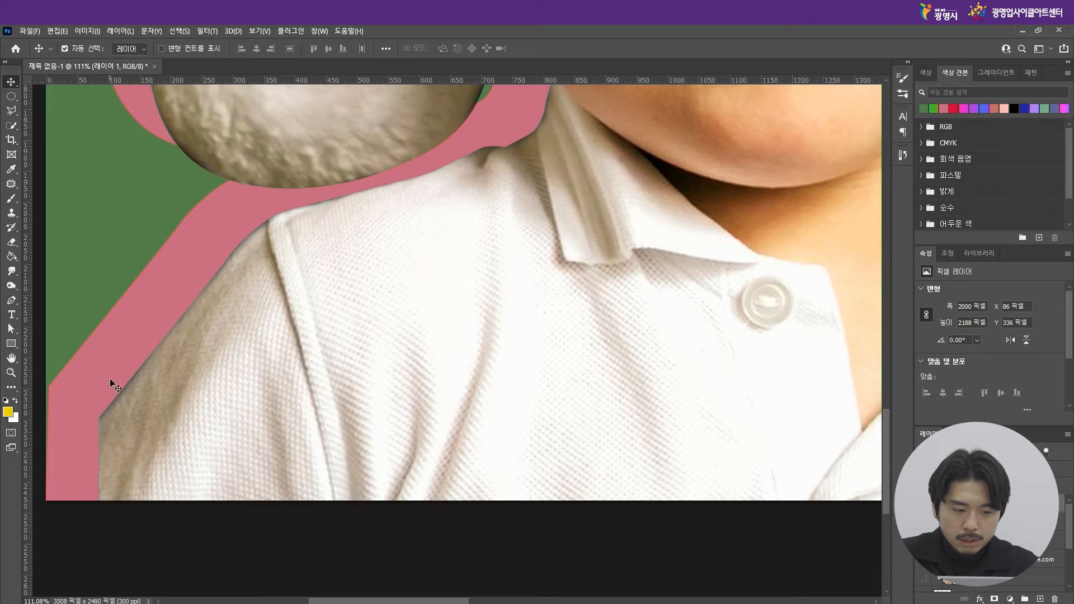
pyautogui.click(11, 300)
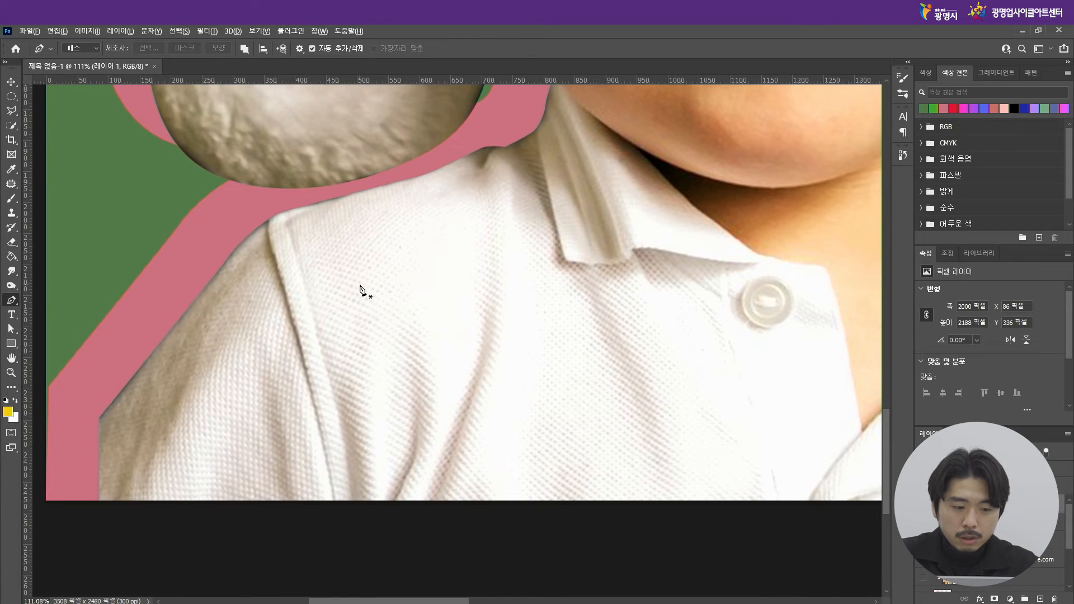
pyautogui.scroll(-4, 361, 290)
pyautogui.scroll(6, 126, 466)
pyautogui.scroll(1, 230, 365)
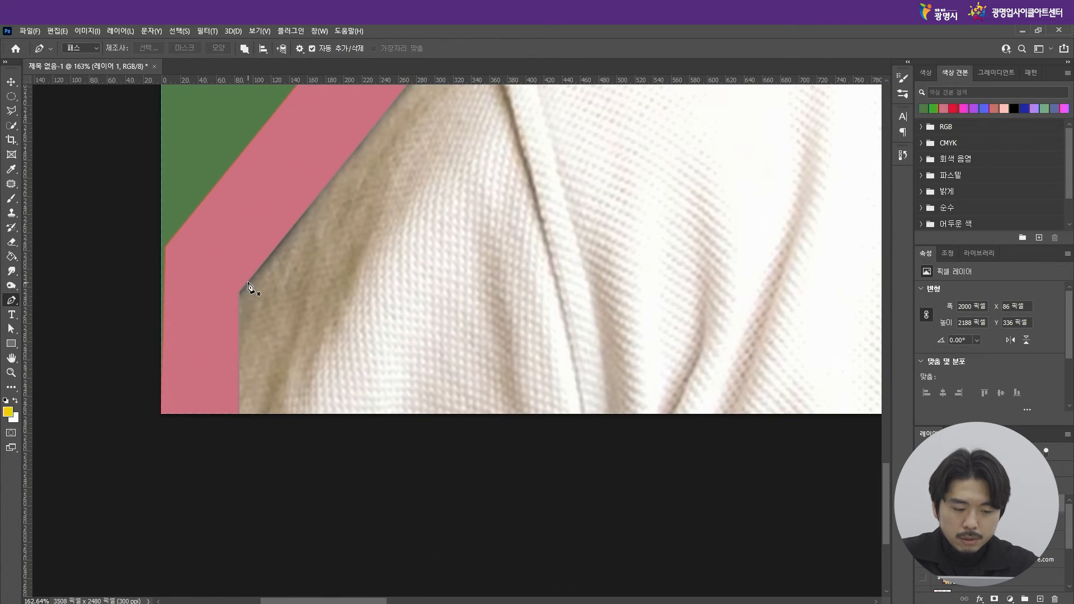
pyautogui.click(250, 277)
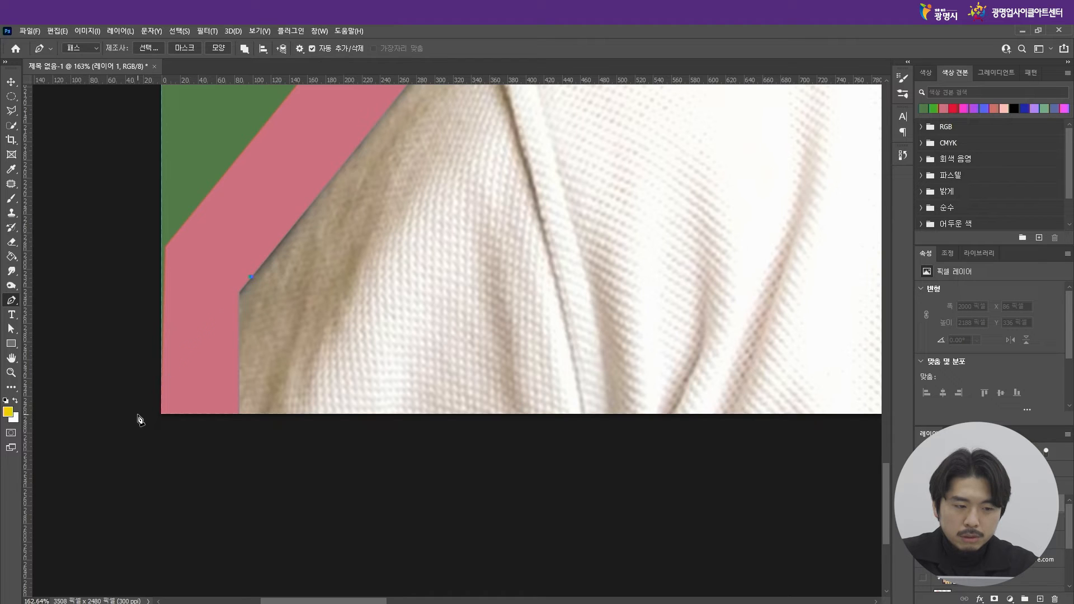
pyautogui.moveTo(137, 426); pyautogui.dragTo(127, 437)
pyautogui.click(160, 455)
pyautogui.click(248, 454)
pyautogui.click(324, 444)
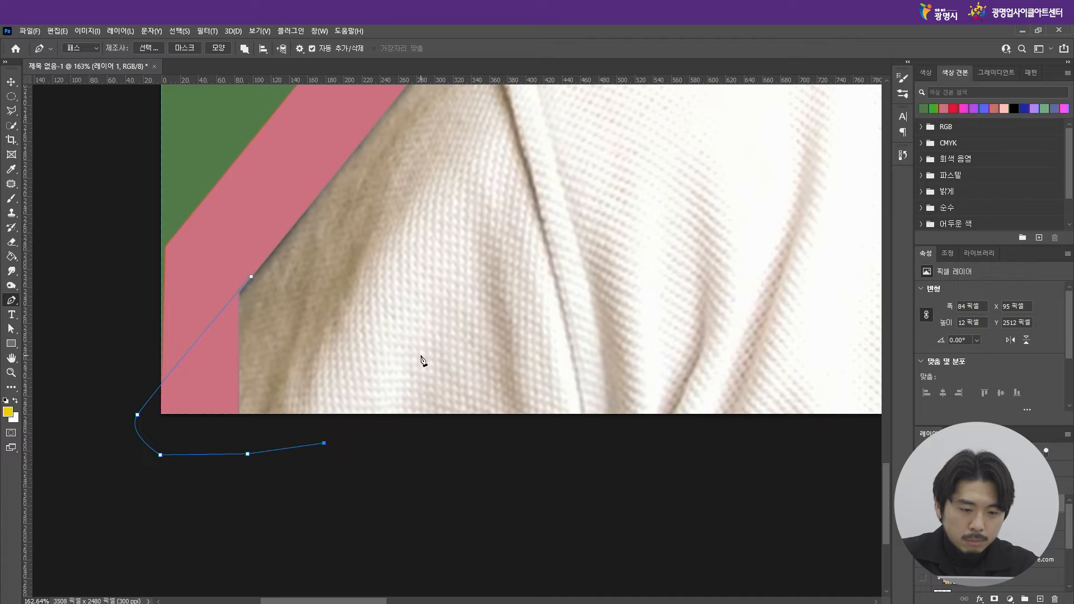
pyautogui.click(465, 344)
pyautogui.click(402, 257)
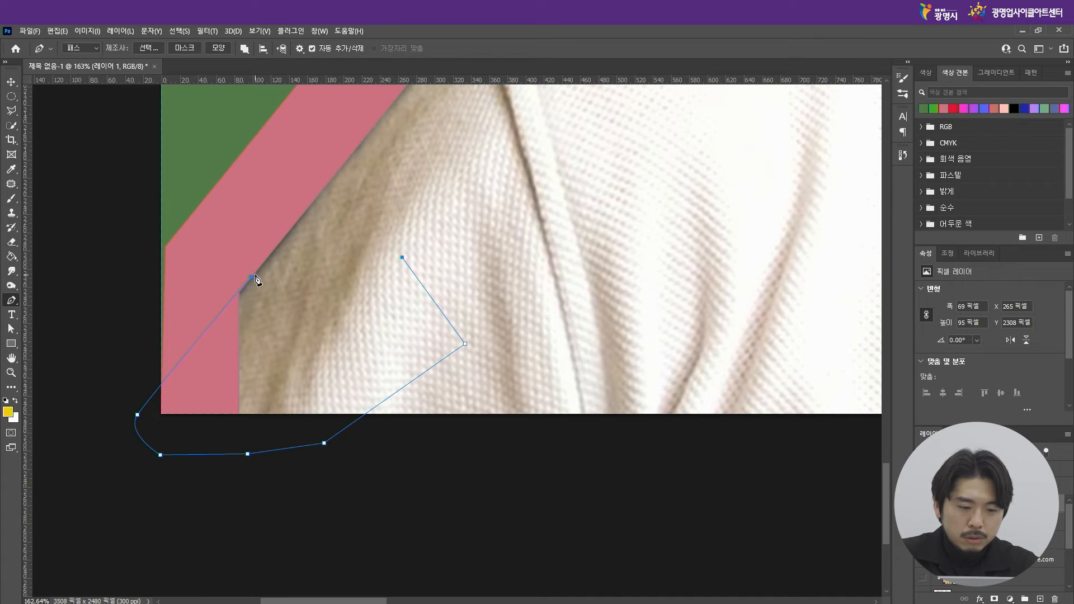
pyautogui.click(252, 277)
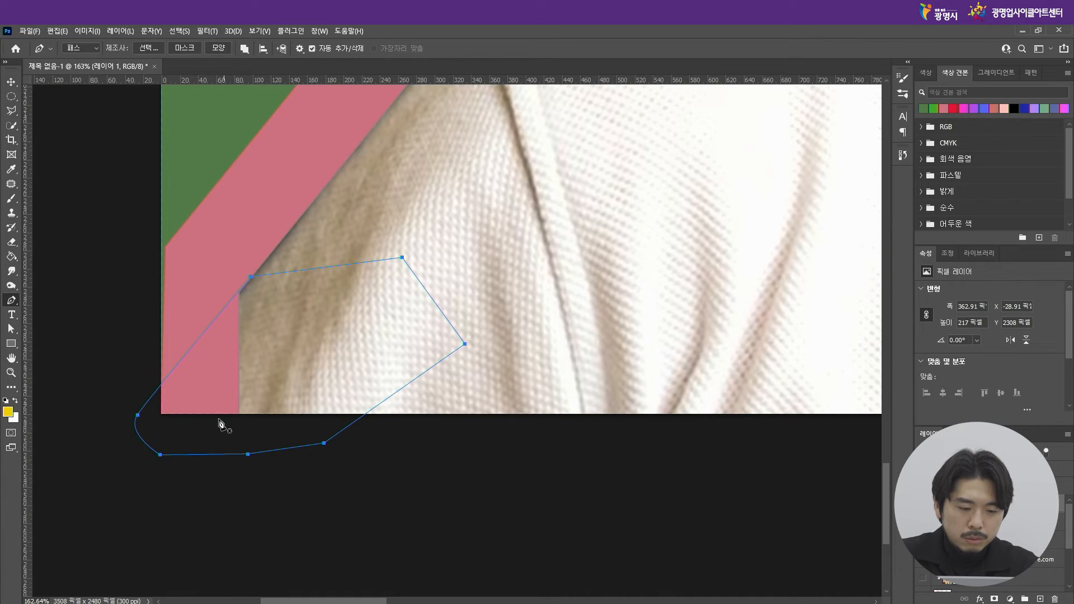
pyautogui.click(147, 47)
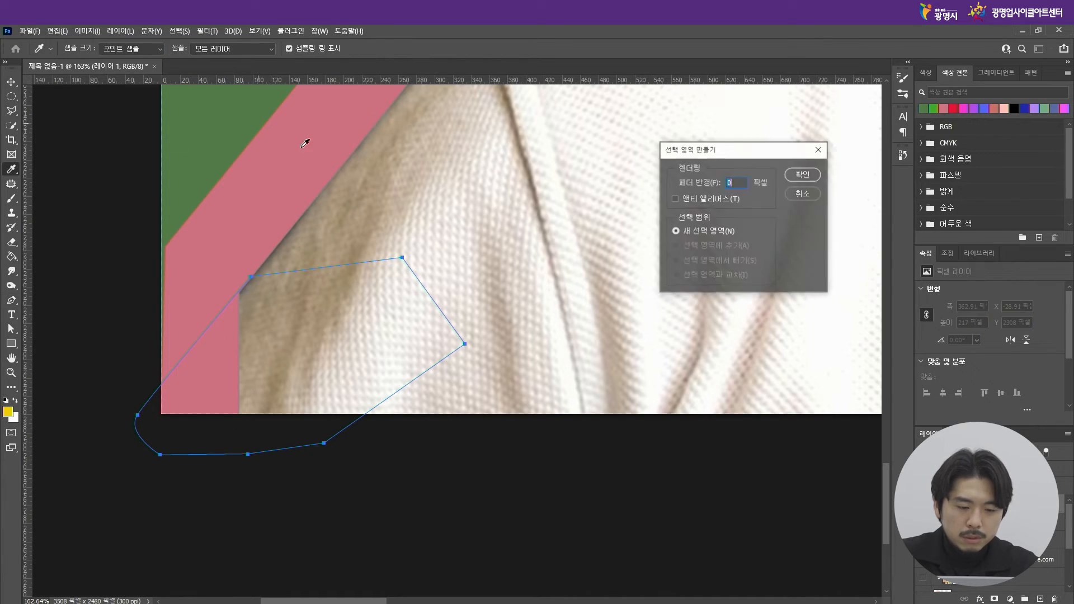
pyautogui.click(814, 178)
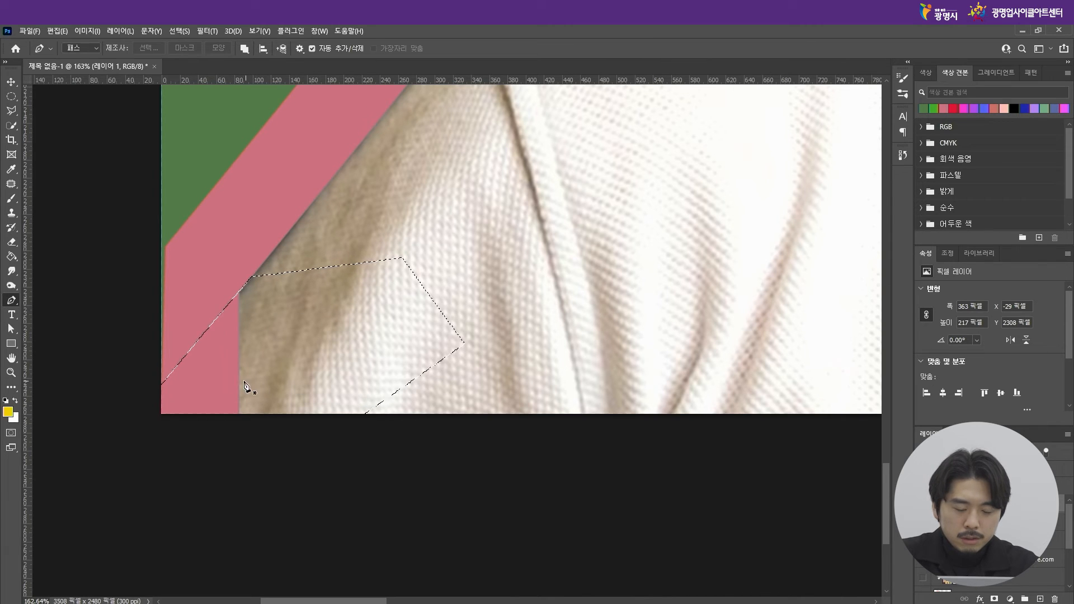
# Step: Smudge the shirt fabric at 59% strength, enlarging the brush to 150 px, to fill the selected missing sleeve corner, and clear the selection
pyautogui.click(11, 273)
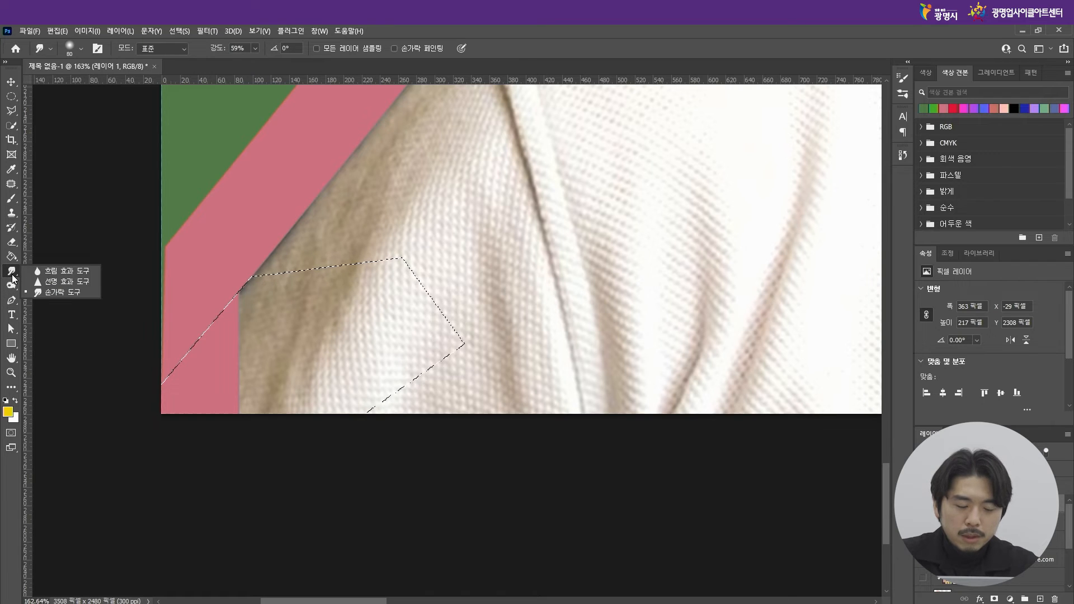
pyautogui.click(45, 292)
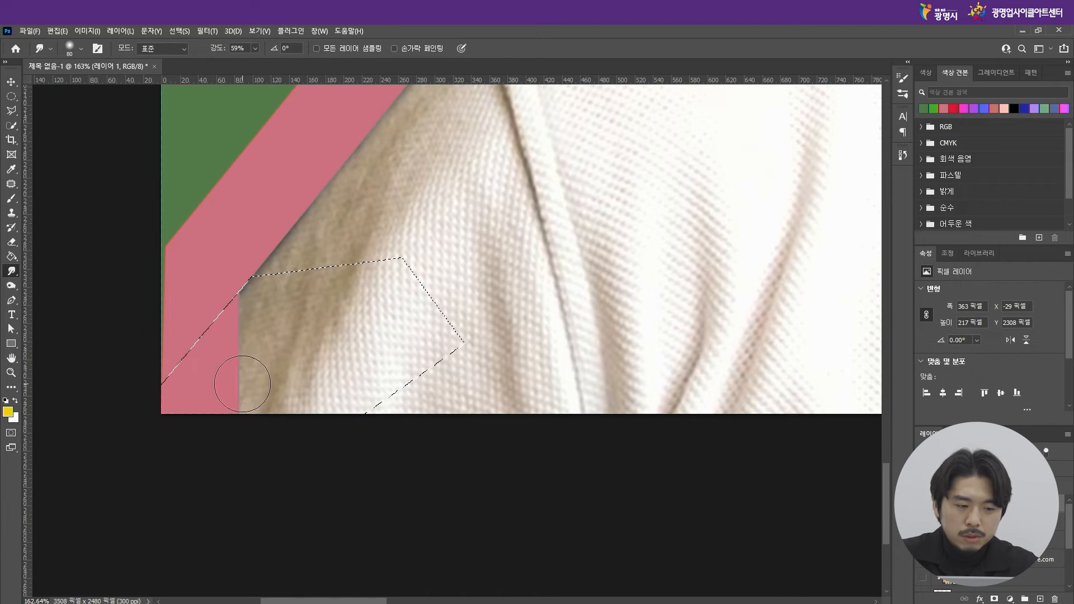
pyautogui.moveTo(242, 395)
pyautogui.mouseDown()
pyautogui.moveTo(236, 344)
pyautogui.moveTo(224, 347)
pyautogui.moveTo(243, 313)
pyautogui.moveTo(217, 317)
pyautogui.moveTo(222, 387)
pyautogui.mouseUp()
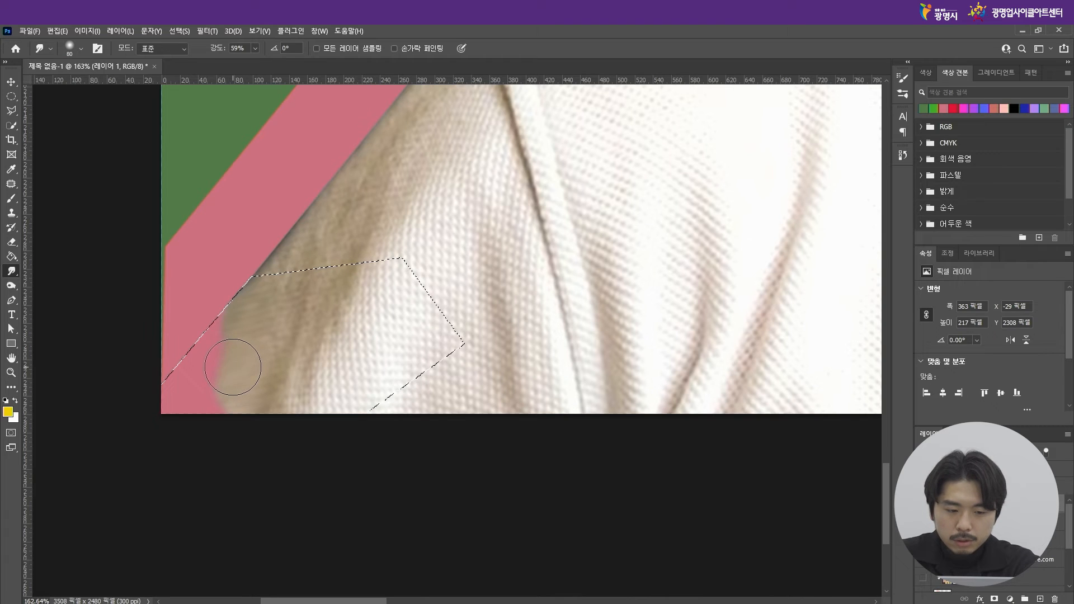
pyautogui.press(']')
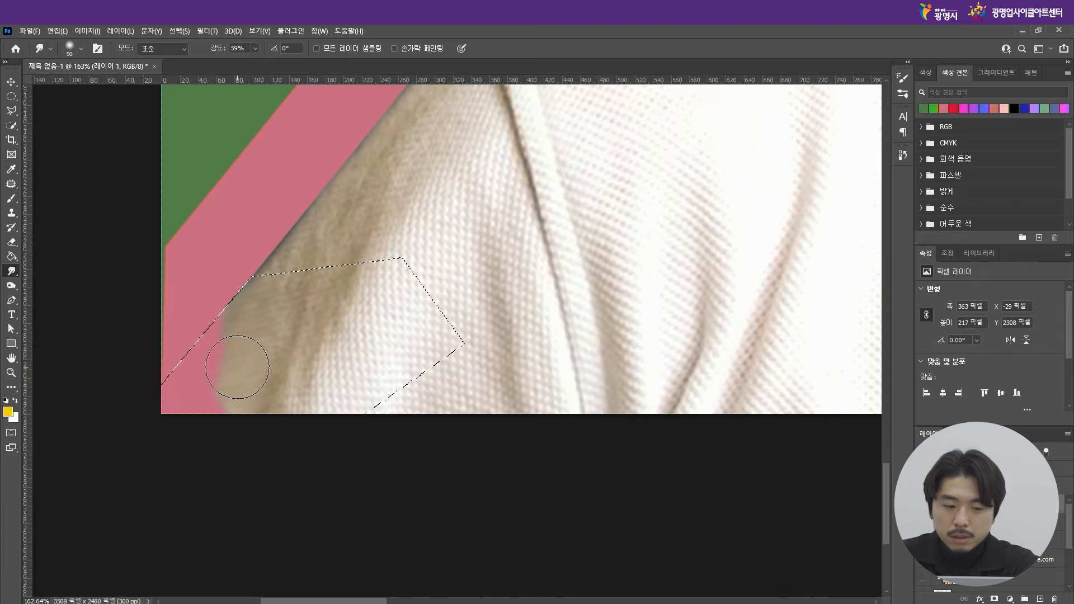
pyautogui.press('[')
pyautogui.press(']')
pyautogui.press(']')
pyautogui.press(']')
pyautogui.press(']')
pyautogui.press(']')
pyautogui.press(']')
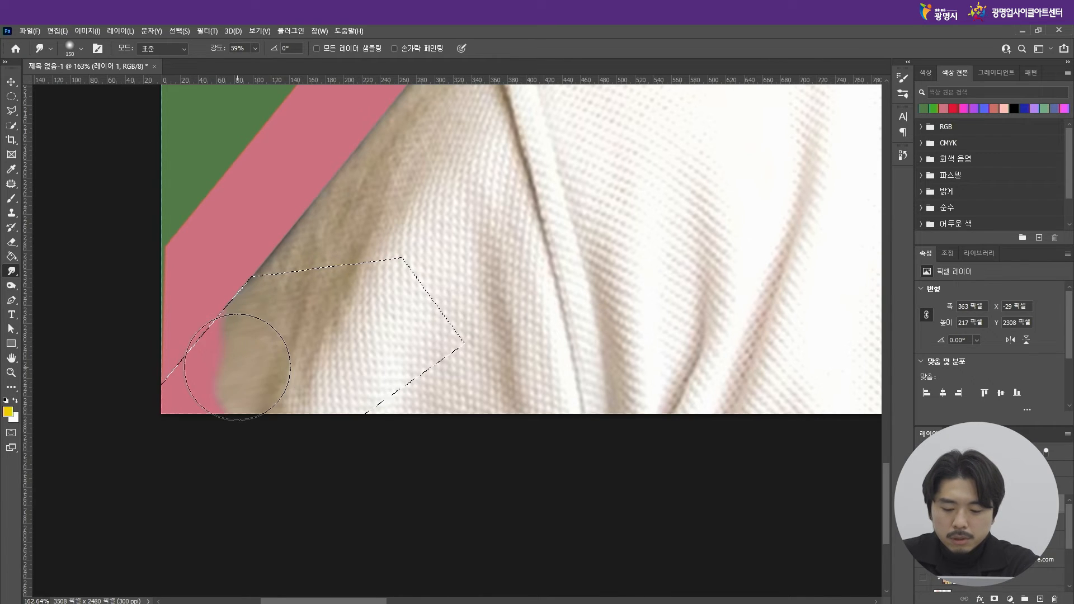
pyautogui.press('[')
pyautogui.press('[')
pyautogui.press('[')
pyautogui.press('[')
pyautogui.press(']')
pyautogui.press(']')
pyautogui.press(']')
pyautogui.press(']')
pyautogui.moveTo(237, 367)
pyautogui.mouseDown()
pyautogui.moveTo(210, 356)
pyautogui.moveTo(243, 402)
pyautogui.moveTo(179, 411)
pyautogui.moveTo(217, 415)
pyautogui.moveTo(175, 435)
pyautogui.moveTo(188, 369)
pyautogui.moveTo(152, 371)
pyautogui.moveTo(238, 318)
pyautogui.moveTo(227, 318)
pyautogui.moveTo(288, 401)
pyautogui.moveTo(283, 410)
pyautogui.moveTo(316, 367)
pyautogui.moveTo(314, 349)
pyautogui.moveTo(278, 316)
pyautogui.moveTo(227, 299)
pyautogui.moveTo(343, 349)
pyautogui.mouseUp()
pyautogui.hotkey('ctrl', 'd')
# Step: Examine the filled sleeve corner both within the whole composition and close up
pyautogui.scroll(-6, 240, 427)
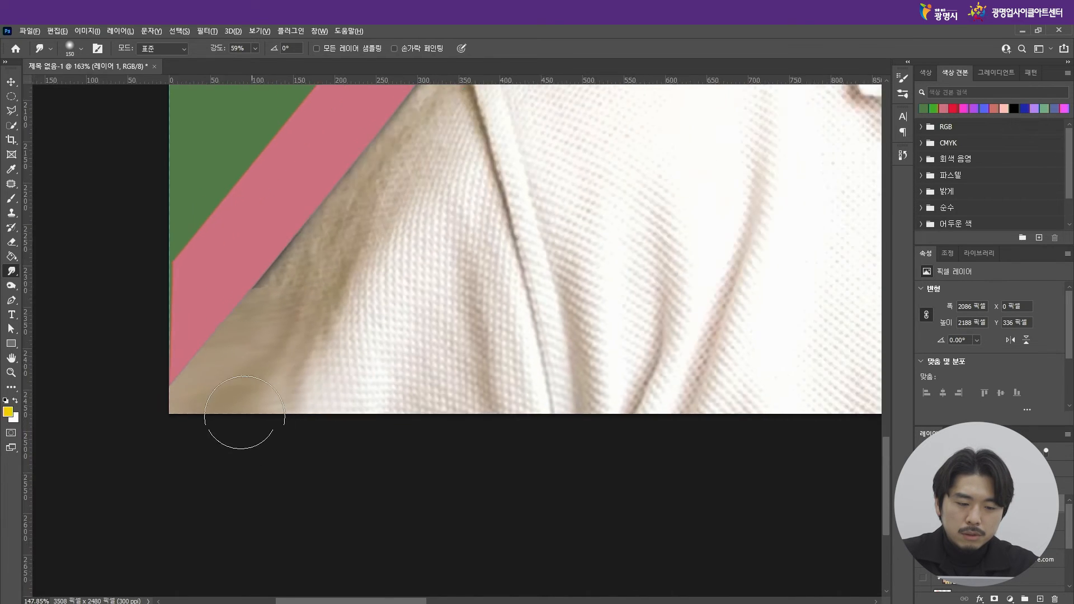
pyautogui.scroll(-4, 167, 437)
pyautogui.scroll(4, 167, 439)
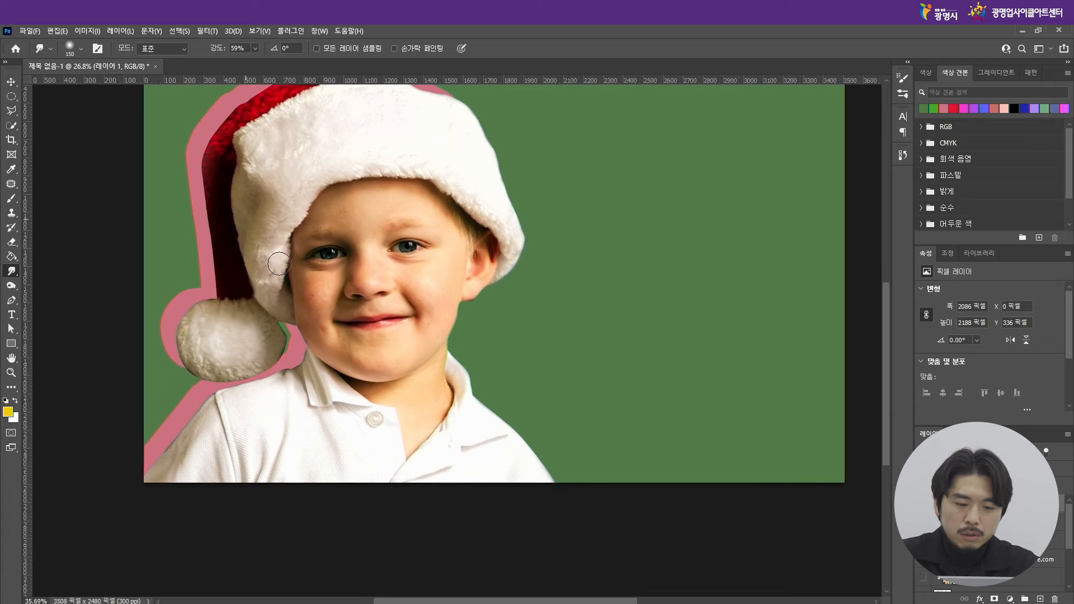
pyautogui.scroll(4, 120, 472)
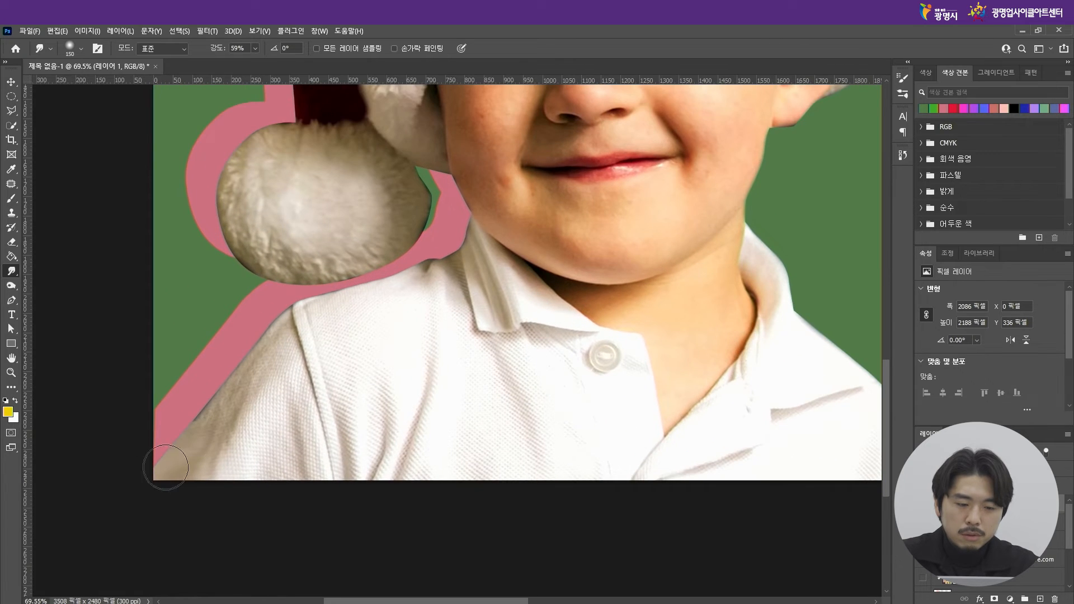
pyautogui.scroll(-2, 144, 473)
pyautogui.scroll(2, 190, 483)
pyautogui.scroll(3, 190, 483)
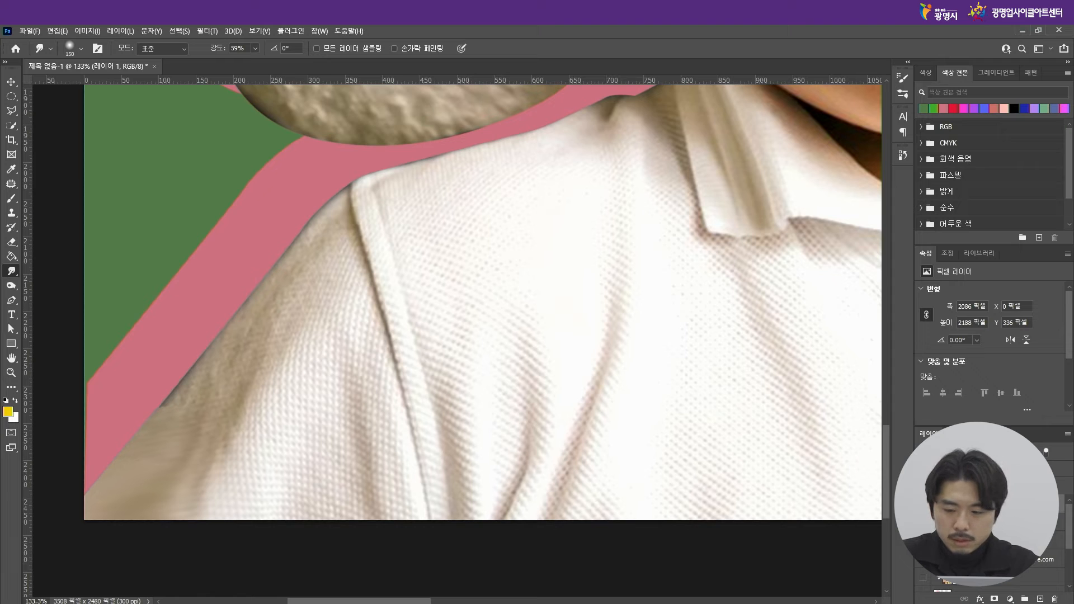
# Step: Load the cutout boy's outline as a selection and examine the edges of the shirt, ear and hat
pyautogui.keyDown('ctrl'); pyautogui.click(947, 503); pyautogui.keyUp('ctrl')
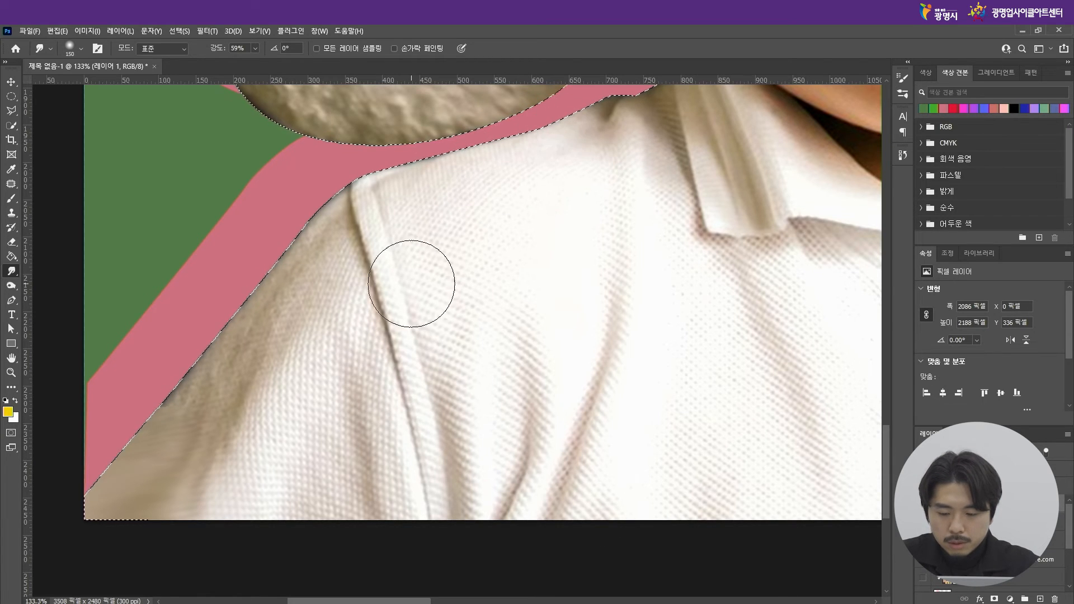
pyautogui.scroll(-5, 252, 453)
pyautogui.scroll(5, 257, 427)
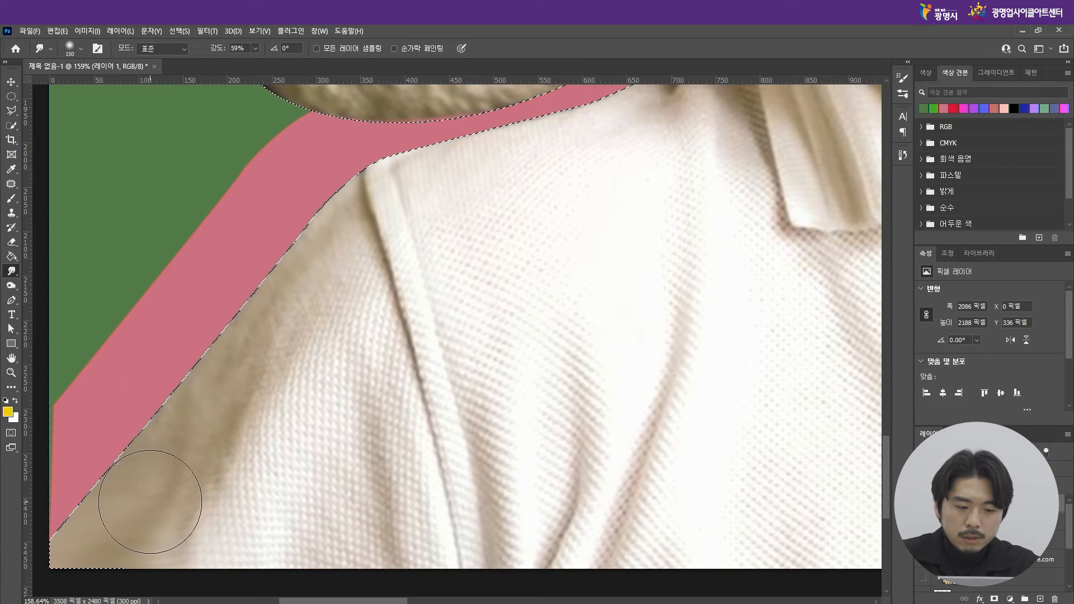
pyautogui.scroll(-14, 120, 482)
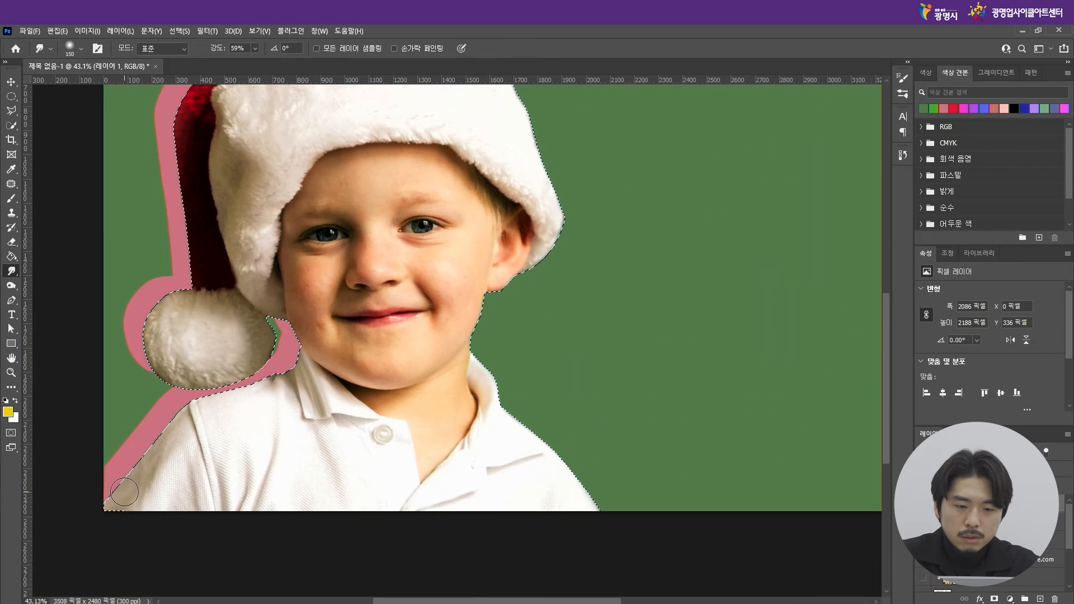
pyautogui.scroll(4, 316, 282)
pyautogui.scroll(4, 532, 238)
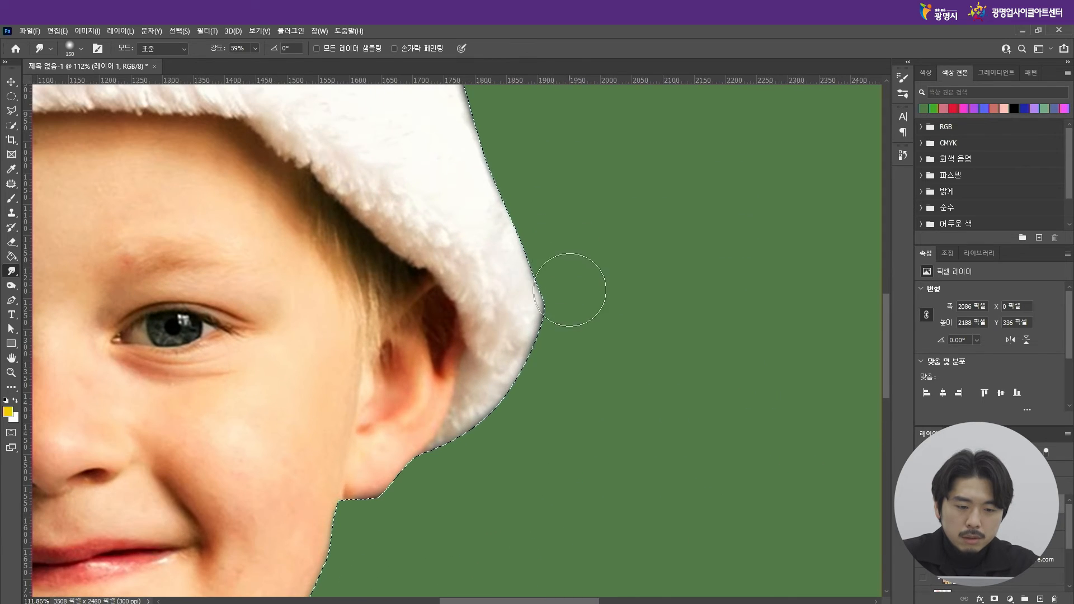
pyautogui.scroll(5, 591, 334)
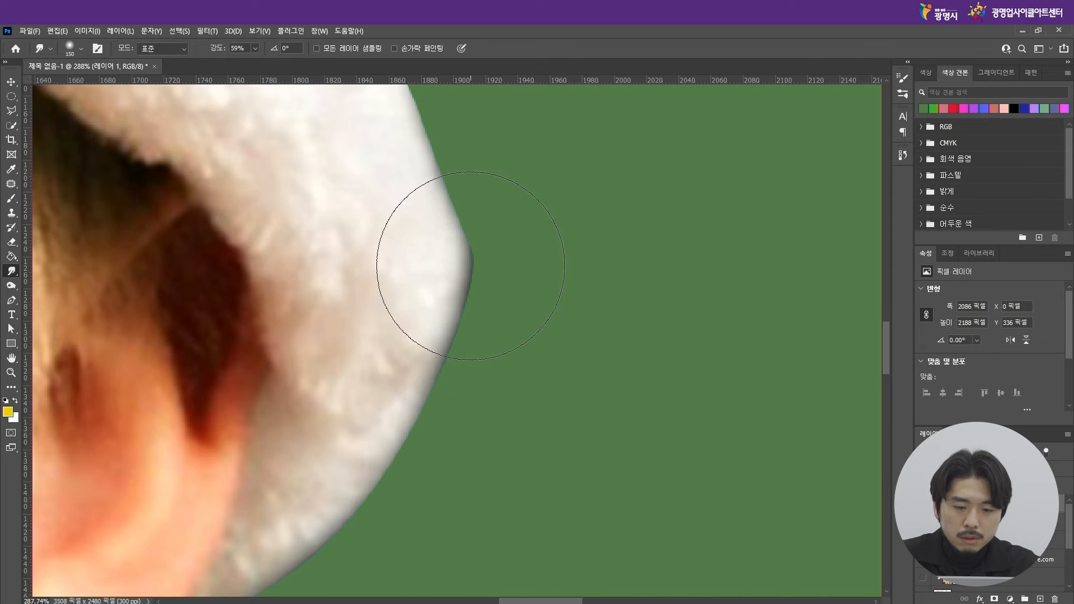
pyautogui.scroll(-2, 586, 368)
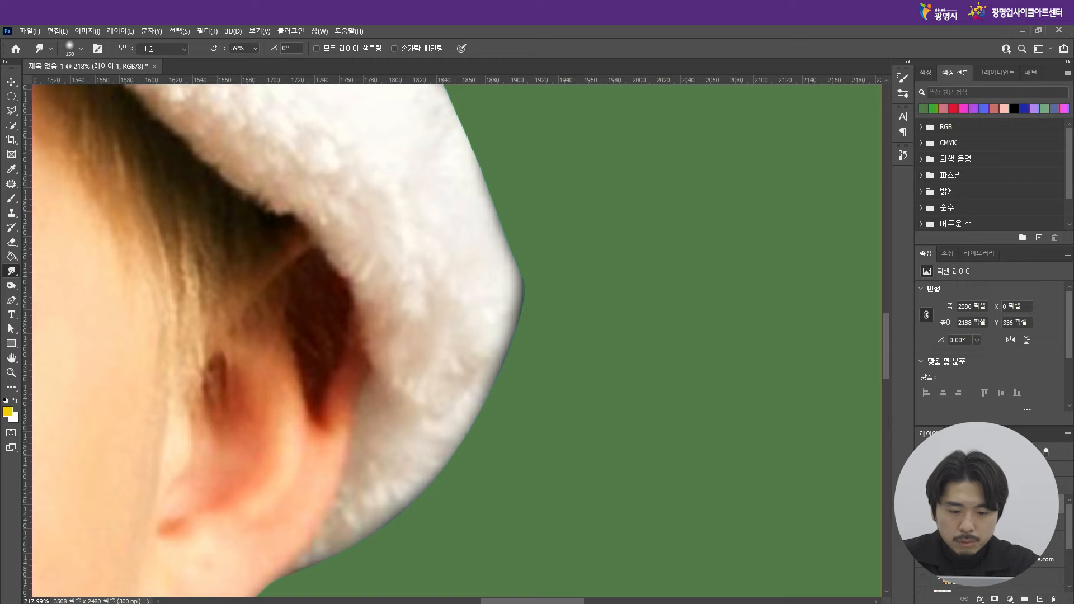
pyautogui.keyDown('ctrl'); pyautogui.click(943, 504); pyautogui.keyUp('ctrl')
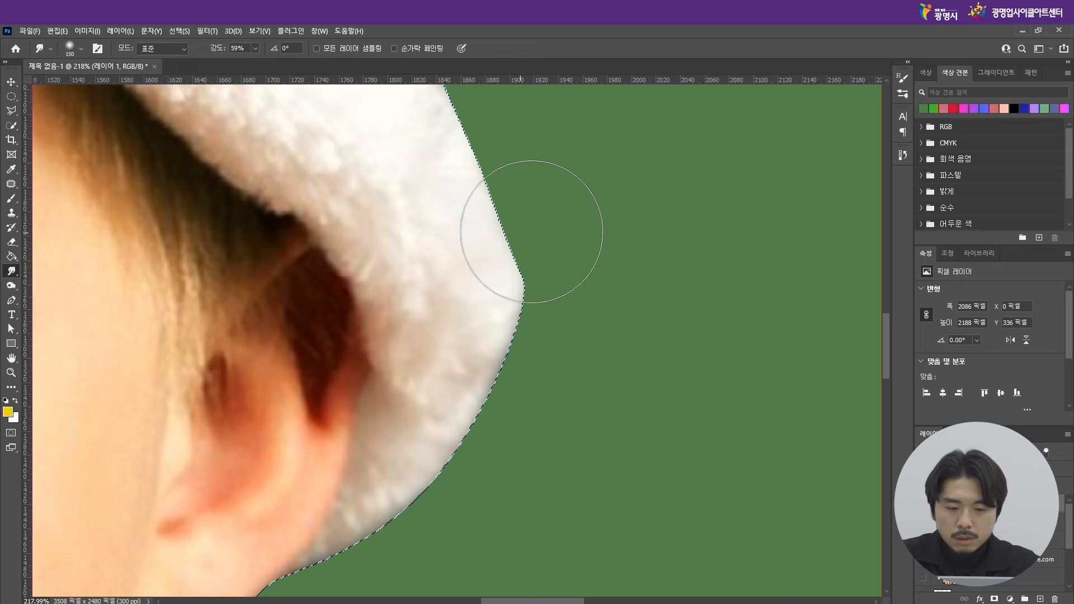
pyautogui.scroll(-5, 569, 329)
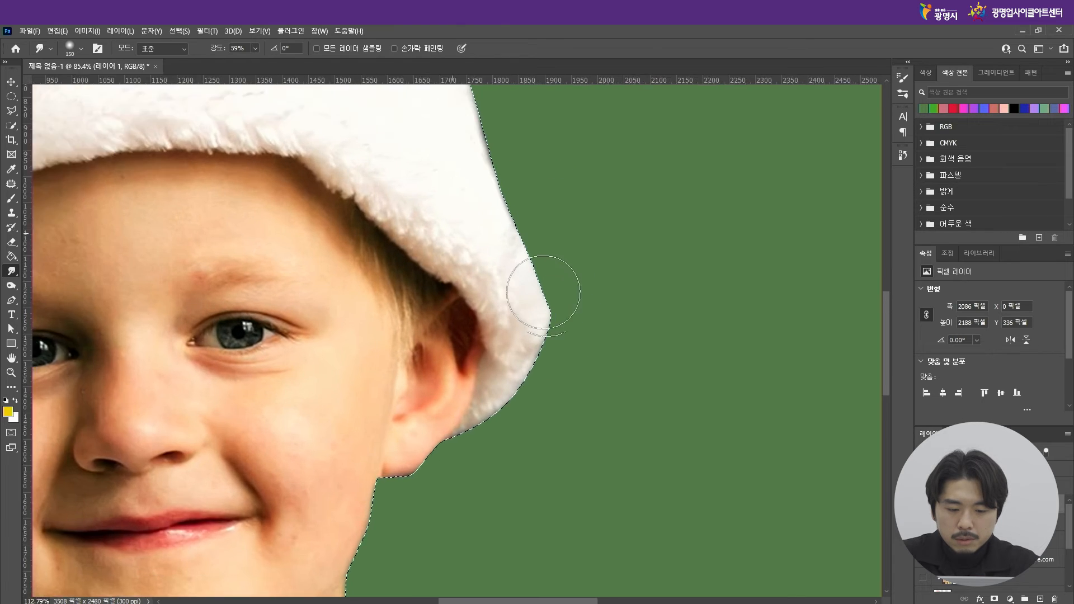
pyautogui.scroll(2, 543, 292)
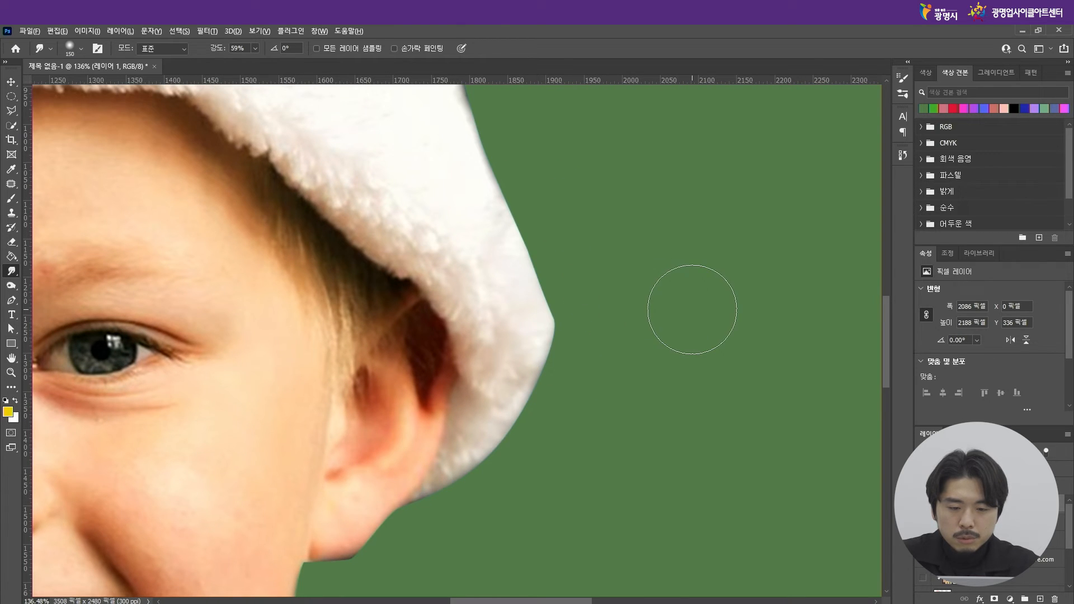
pyautogui.scroll(-3, 720, 348)
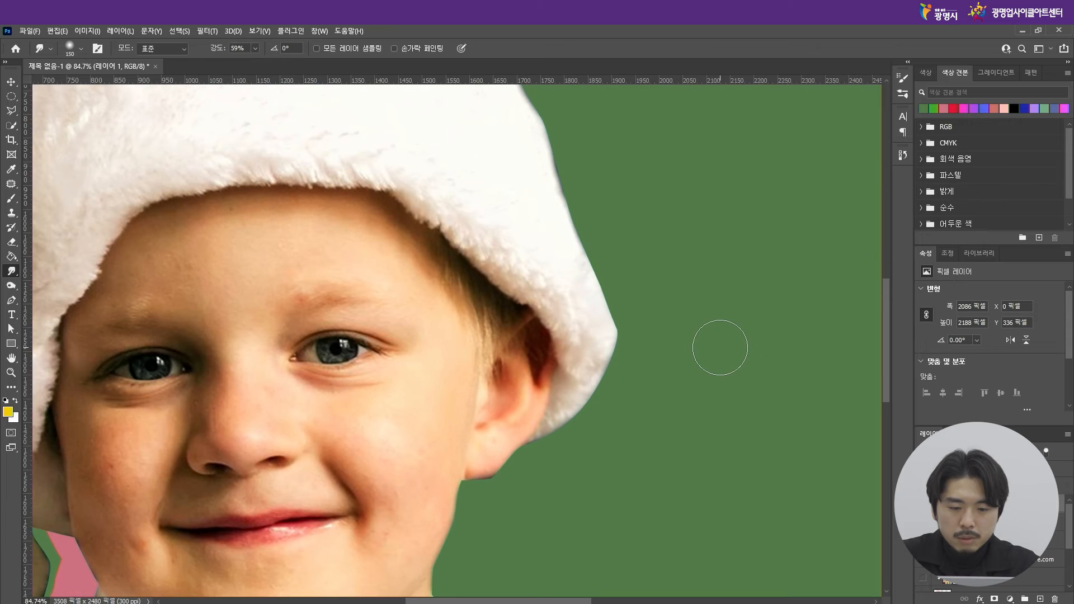
pyautogui.scroll(-4, 631, 377)
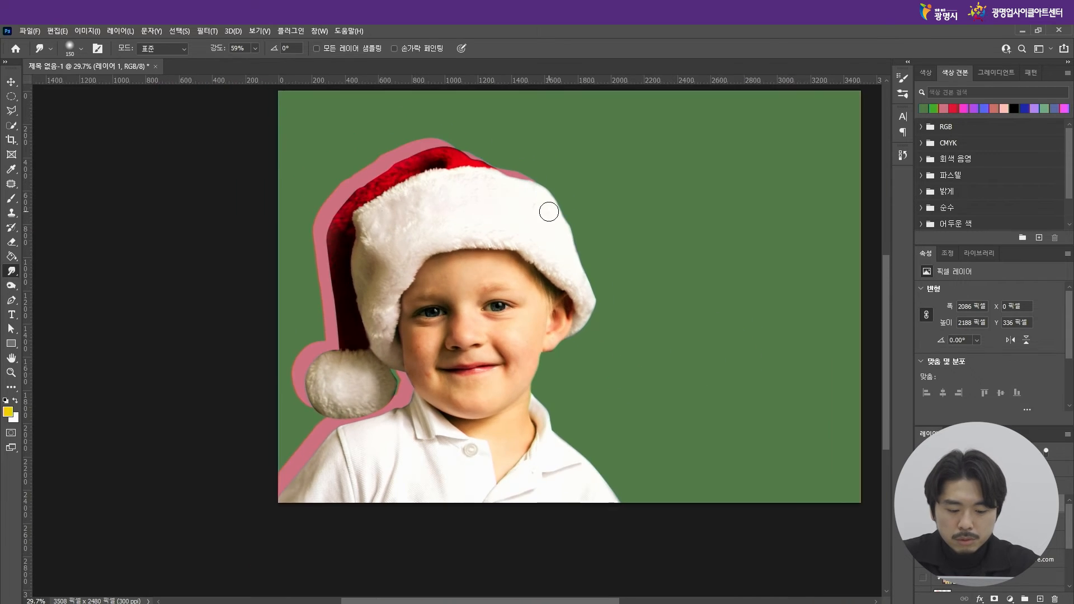
pyautogui.scroll(2, 635, 257)
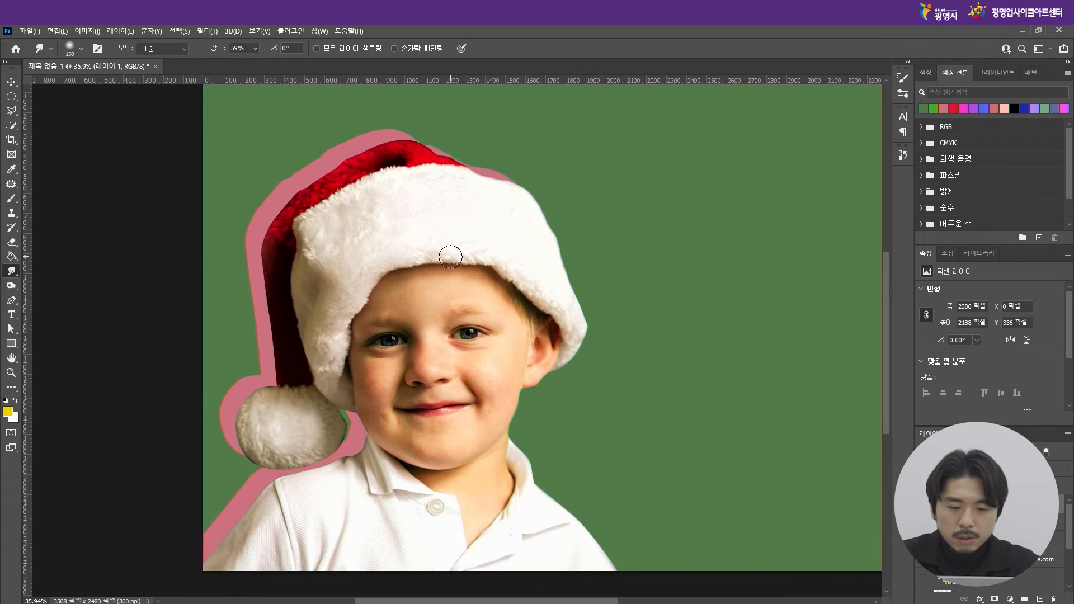
pyautogui.click(12, 82)
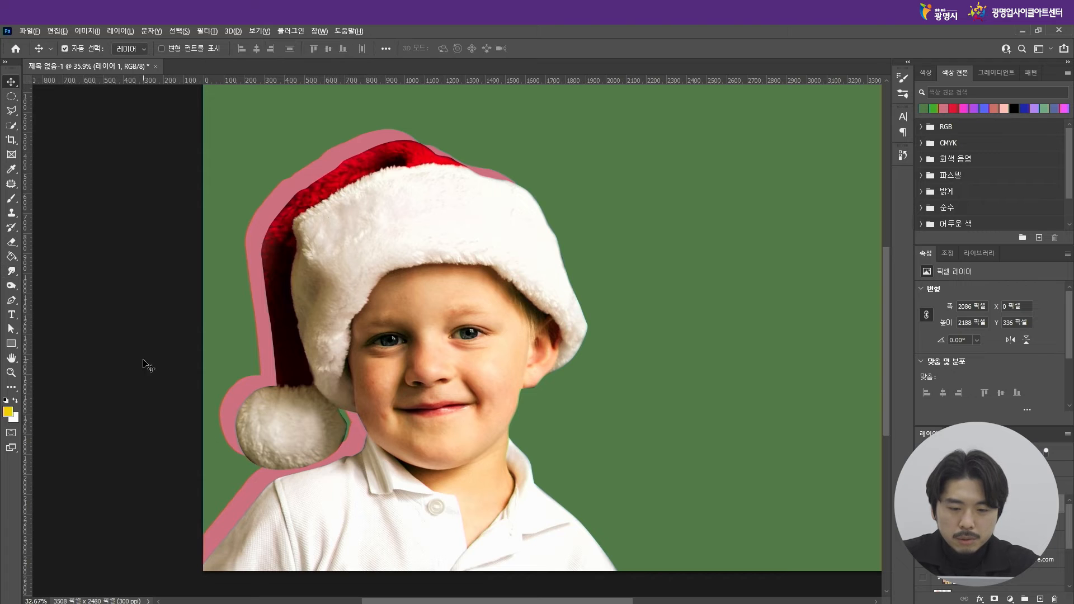
pyautogui.hotkey('ctrl', '0')
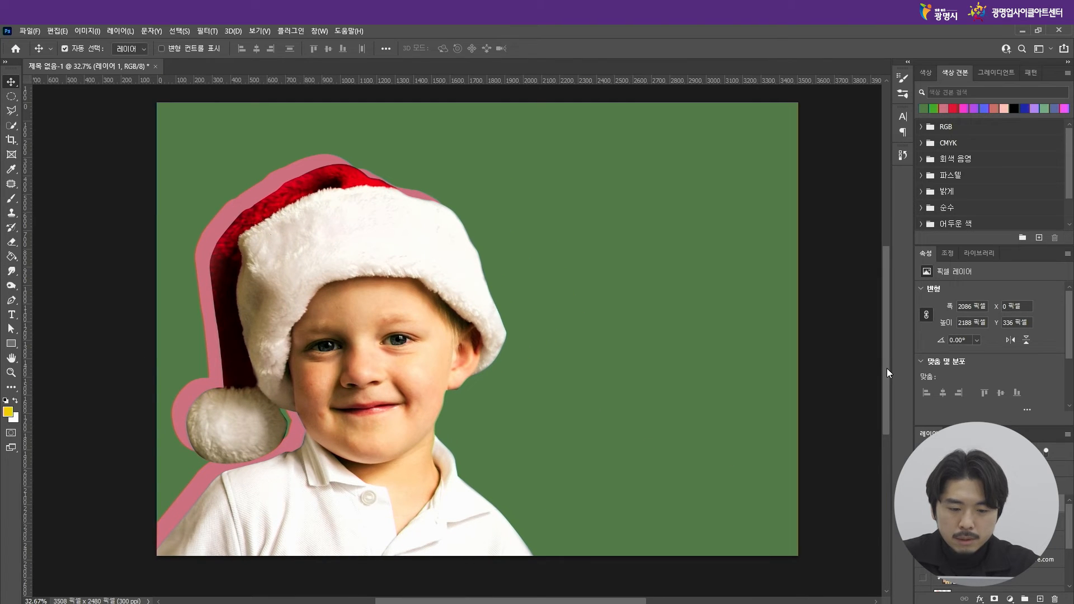
pyautogui.moveTo(887, 368); pyautogui.dragTo(886, 364)
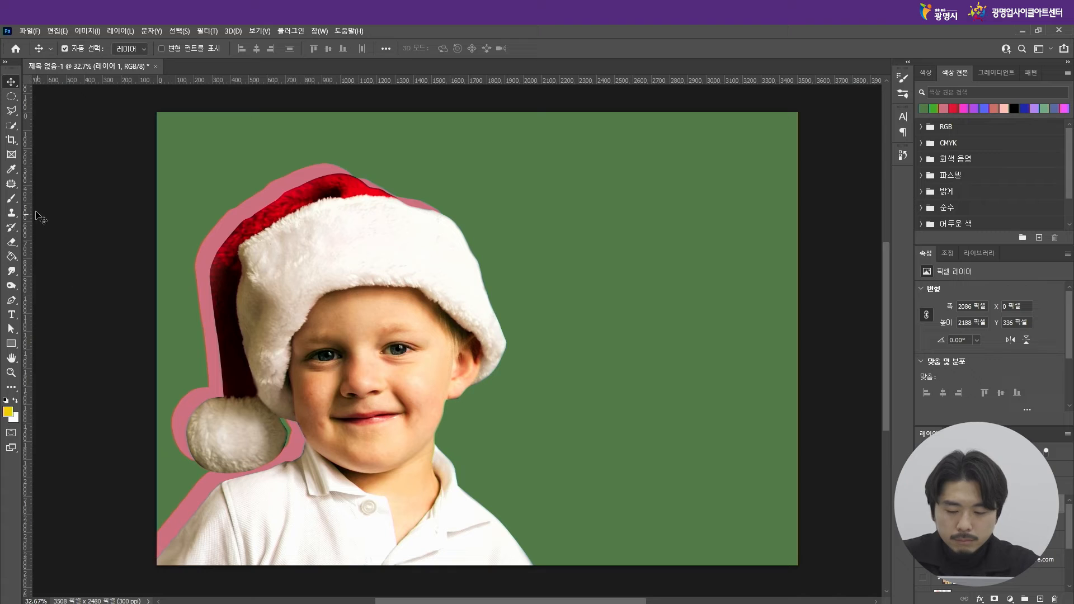
pyautogui.click(12, 99)
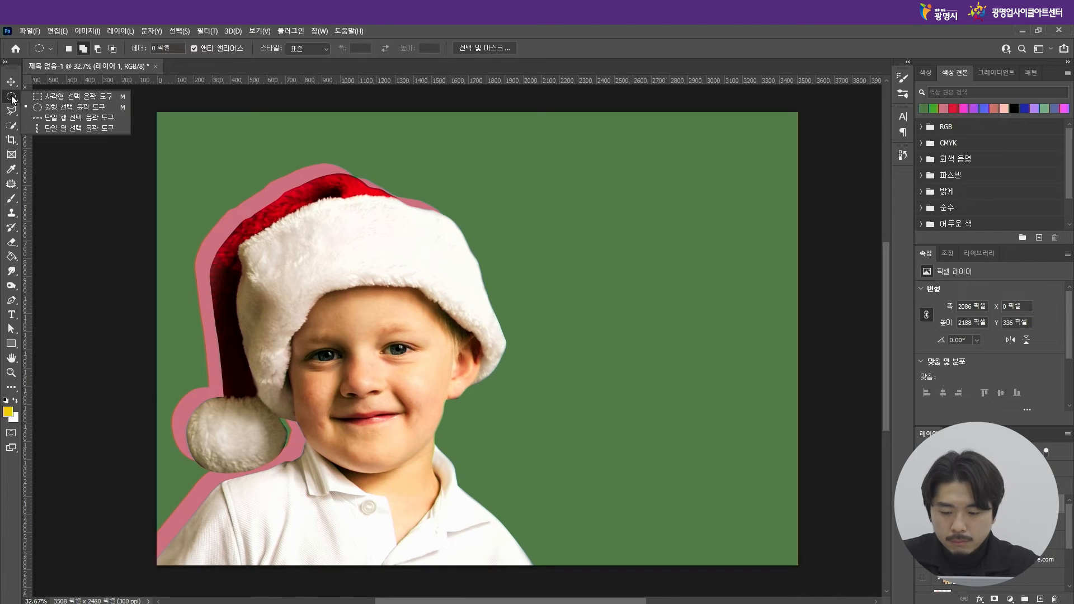
pyautogui.click(12, 82)
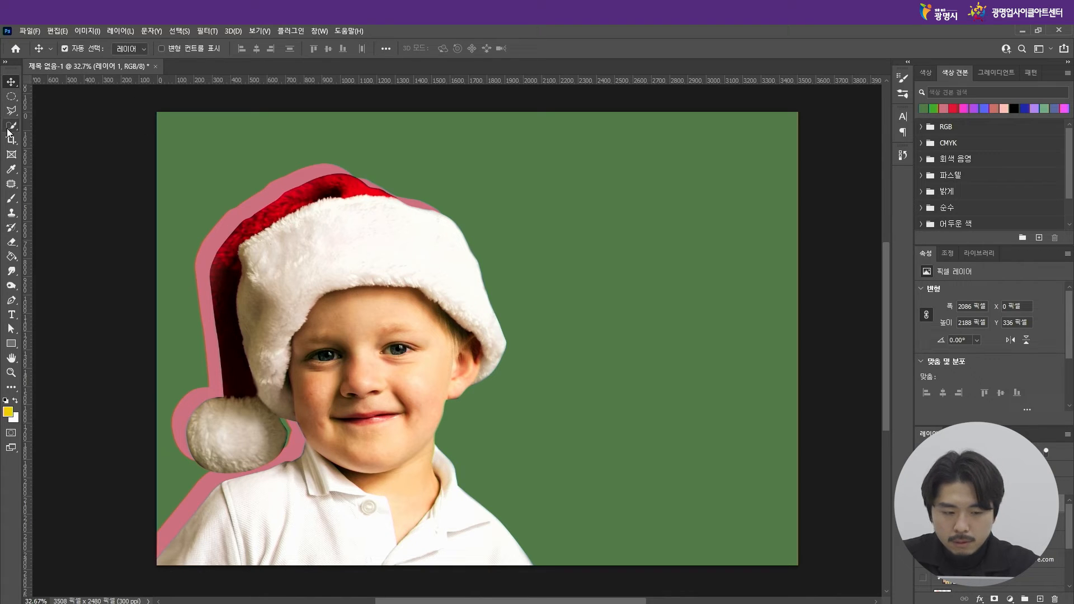
pyautogui.click(12, 83)
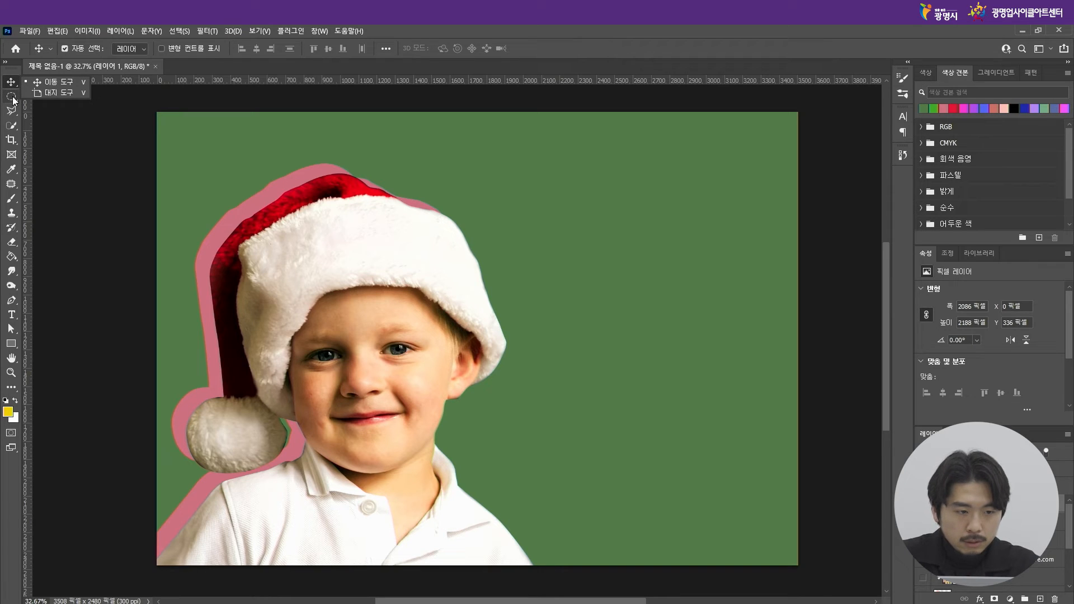
# Step: Draw a rectangular marquee selection of about 1224 × 787 px over the hat's white brim and the green background beside it, and clear it
pyautogui.click(11, 98)
pyautogui.click(67, 96)
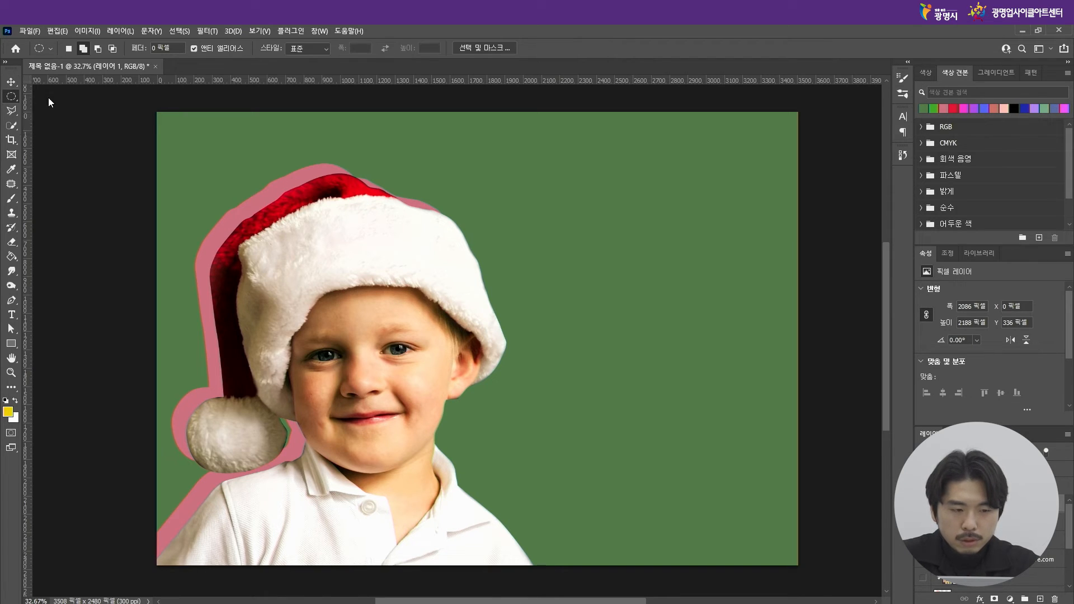
pyautogui.moveTo(359, 155); pyautogui.dragTo(584, 299)
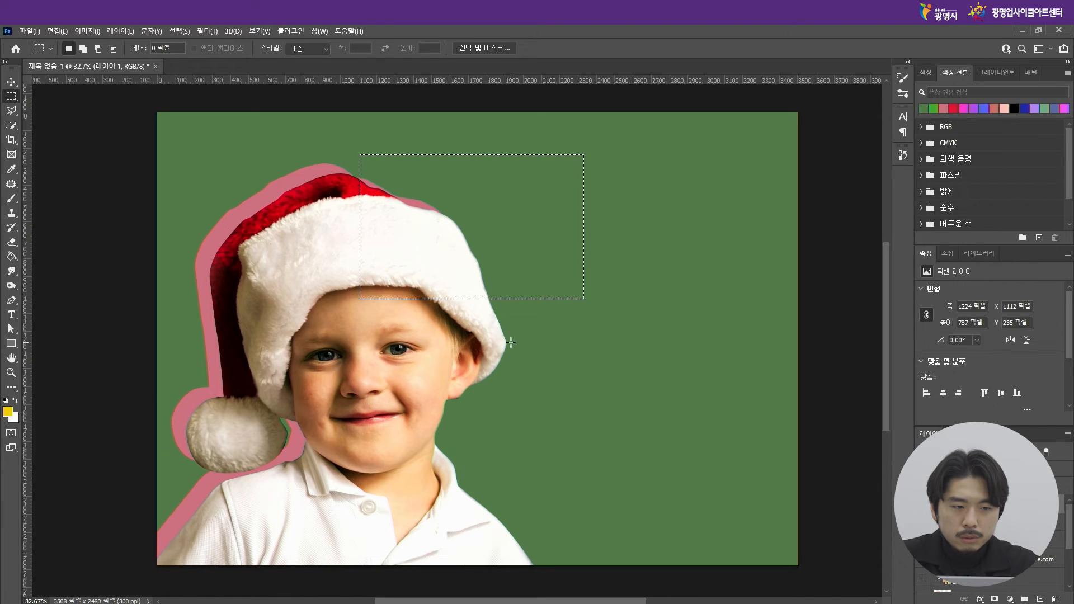
pyautogui.hotkey('ctrl', 'd')
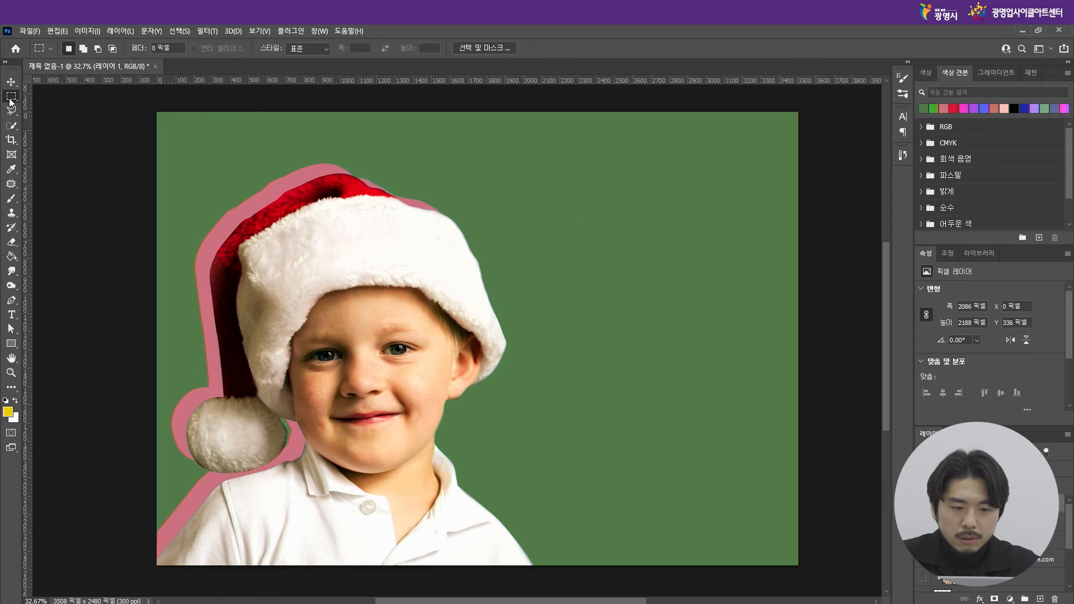
# Step: Draw an elliptical marquee selection over the hat brim and the adjoining green background, and clear it
pyautogui.hotkey('shift', 'm')
pyautogui.moveTo(370, 181); pyautogui.dragTo(556, 329)
pyautogui.click(612, 350)
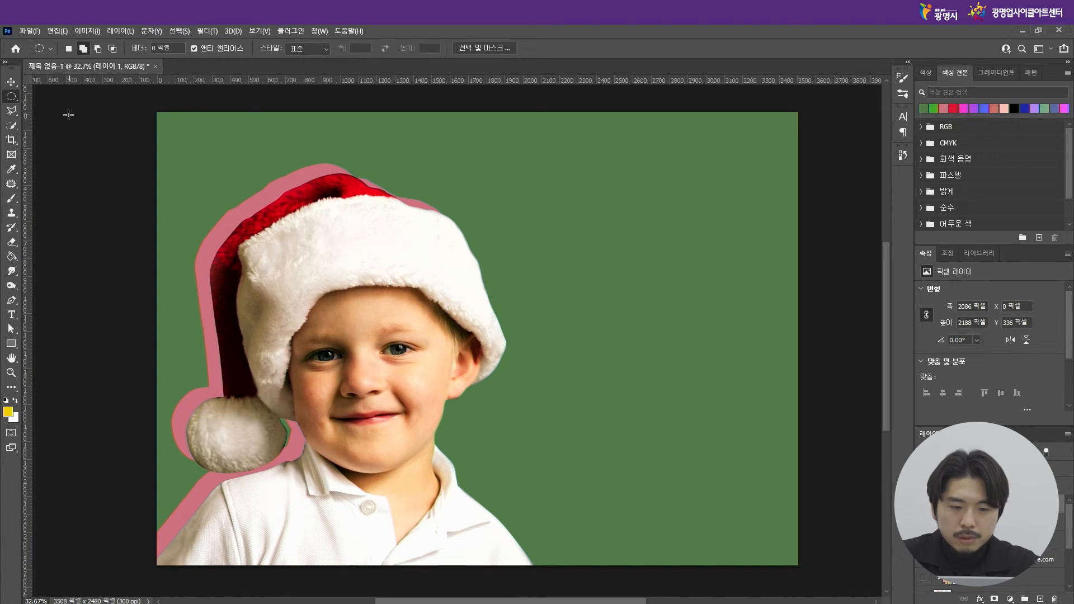
# Step: Trace the boy's face and ear freehand with the Lasso tool, about 1067 × 1003 px, and clear the selection
pyautogui.click(14, 113)
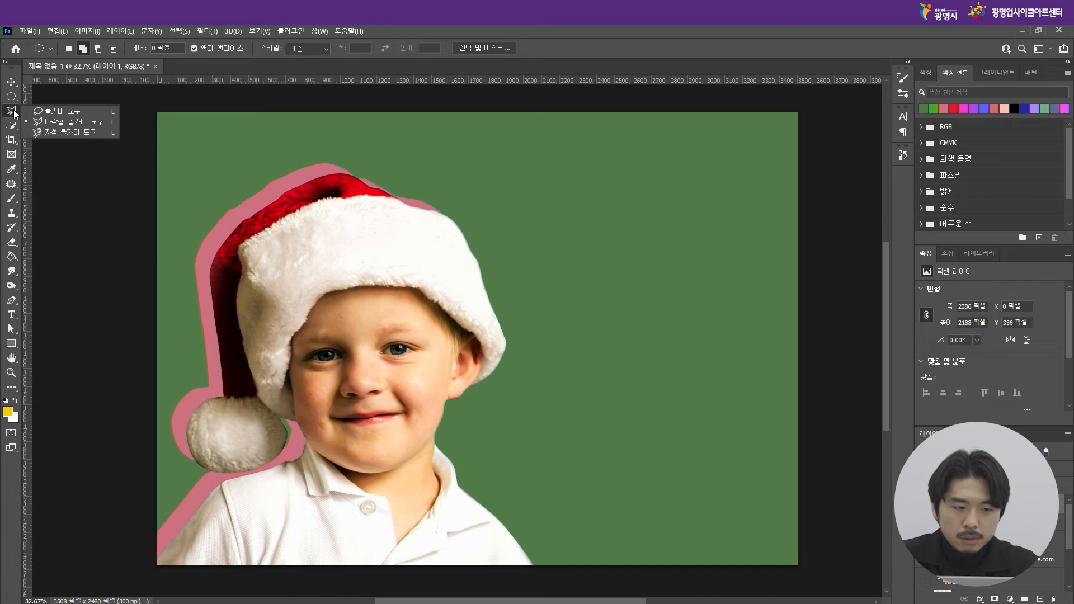
pyautogui.click(60, 115)
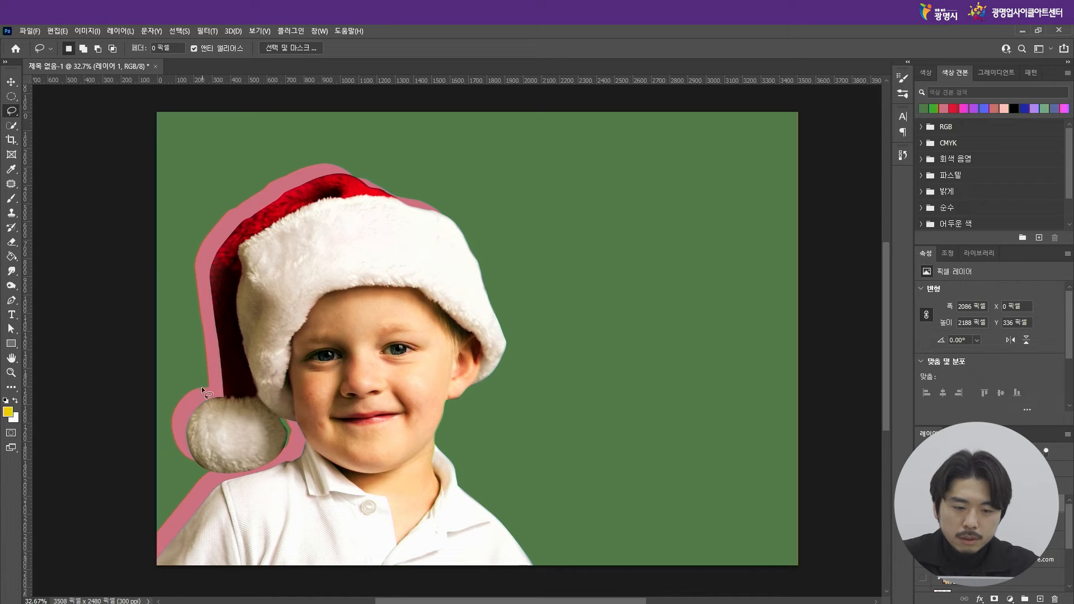
pyautogui.scroll(5, 359, 427)
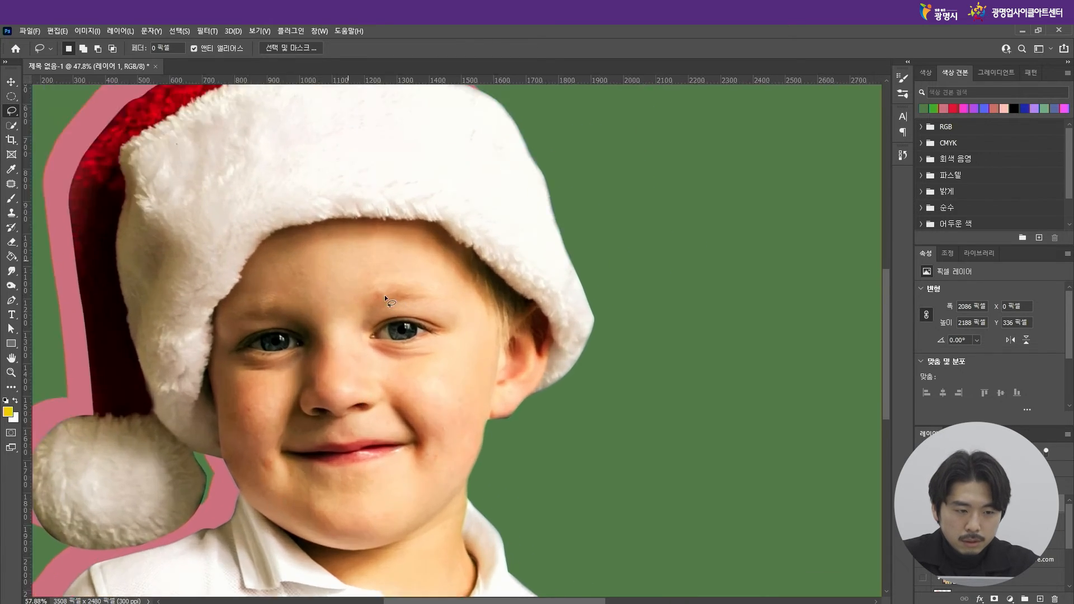
pyautogui.scroll(1, 335, 358)
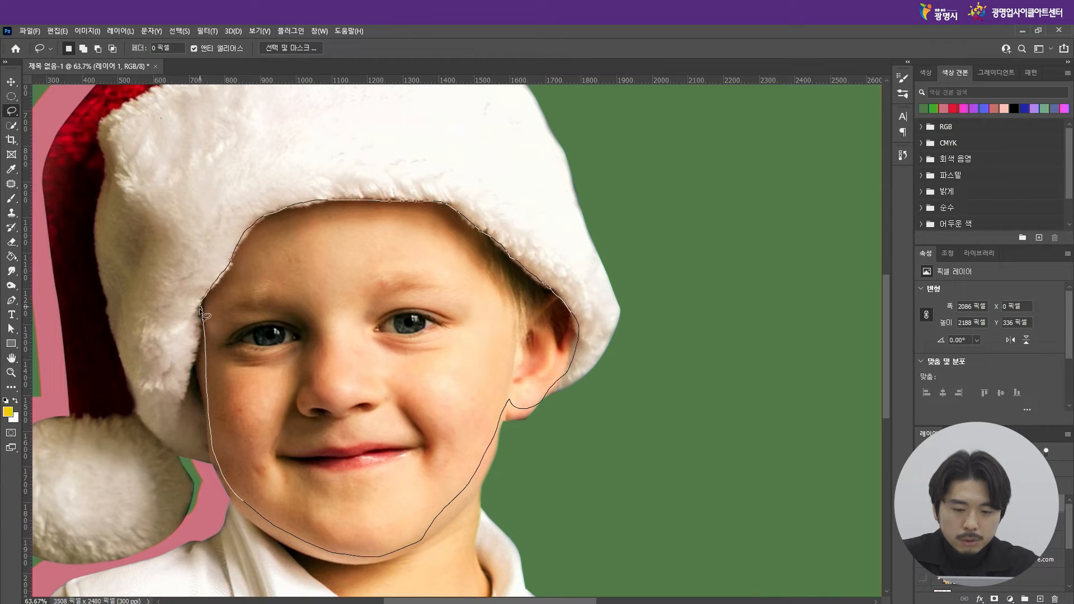
pyautogui.moveTo(207, 320); pyautogui.dragTo(206, 319)
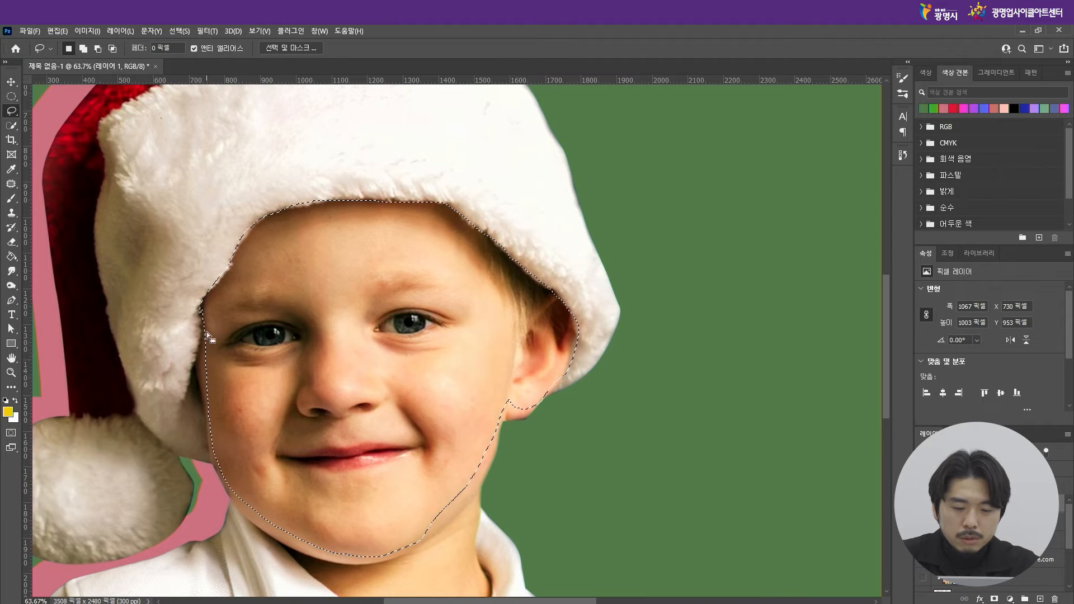
pyautogui.hotkey('ctrl', 'd')
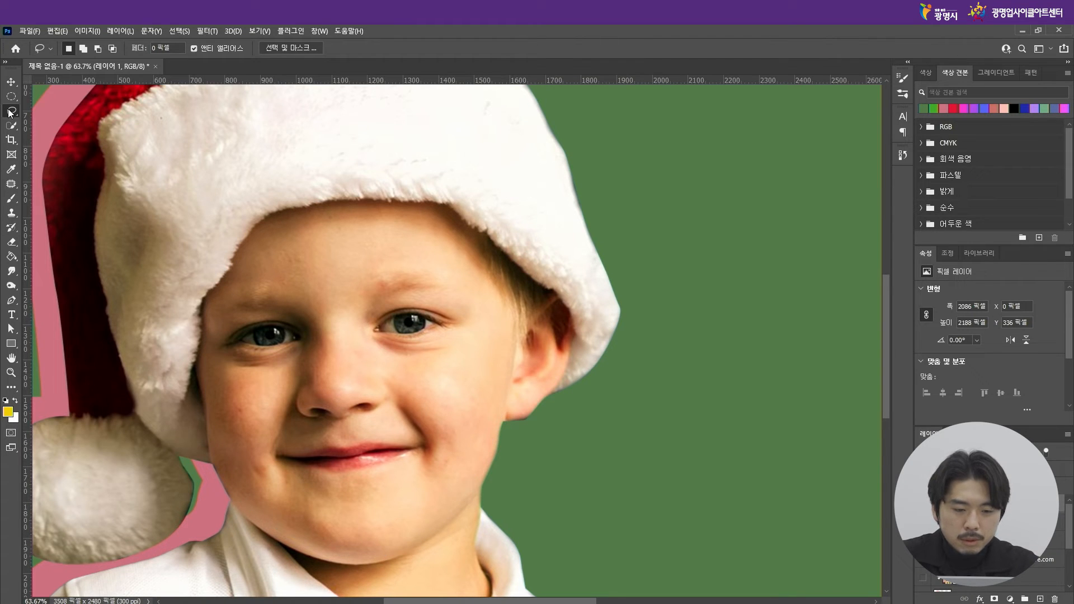
# Step: Outline the boy's face with straight Polygonal Lasso segments, about 962 × 1070 px, and clear the selection
pyautogui.rightClick(10, 113)
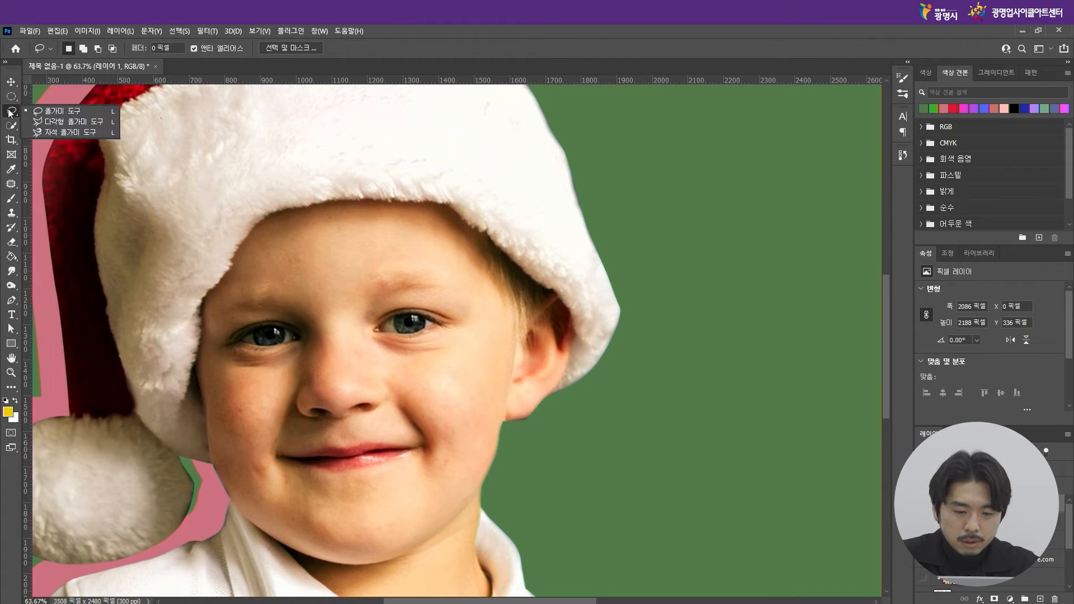
pyautogui.click(65, 123)
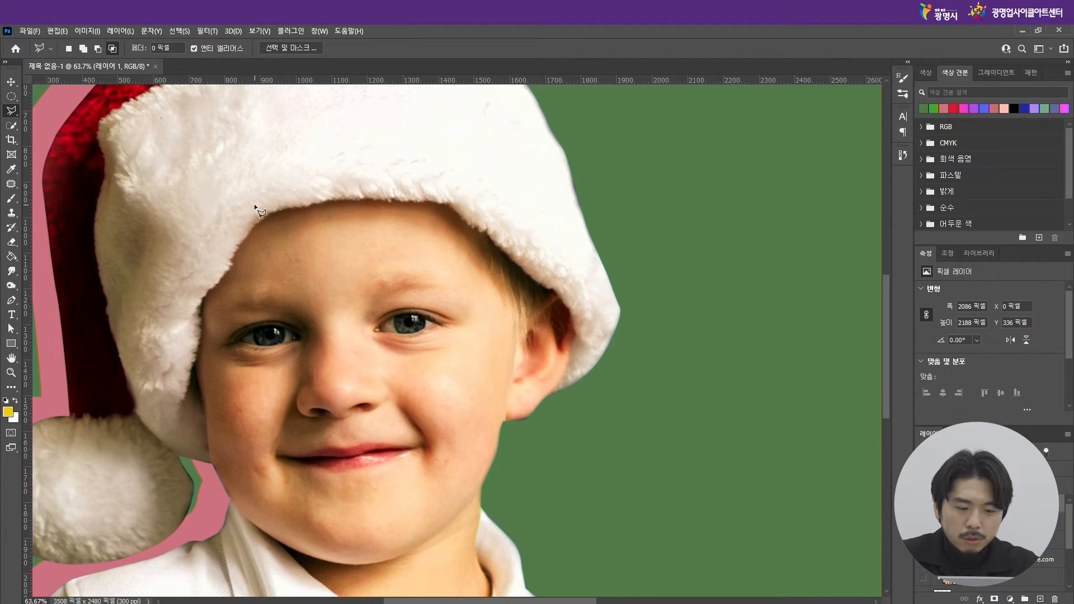
pyautogui.click(187, 349)
pyautogui.click(211, 476)
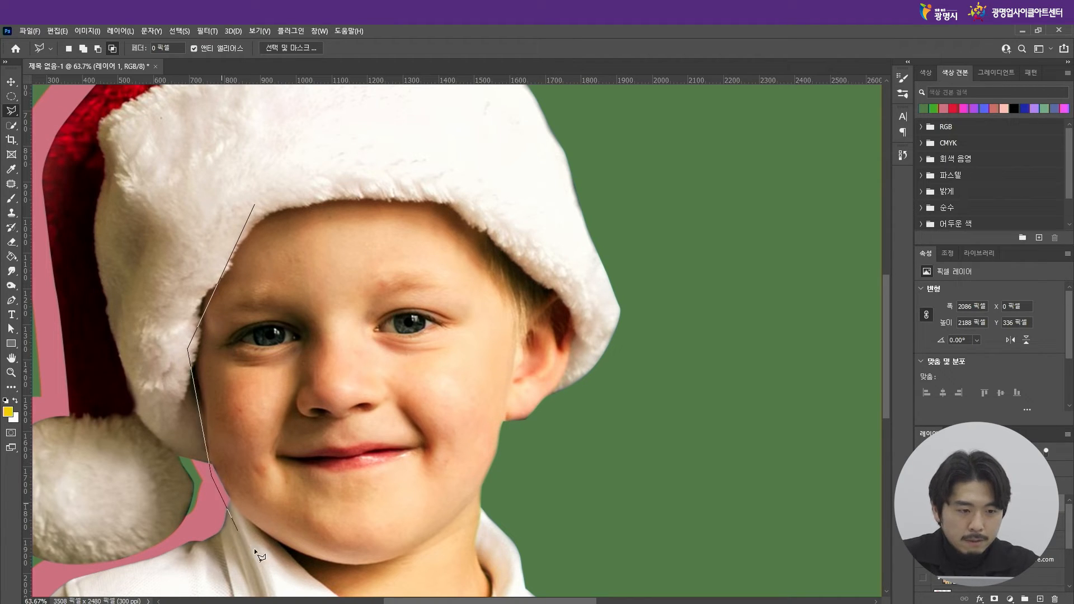
pyautogui.click(364, 574)
pyautogui.click(466, 534)
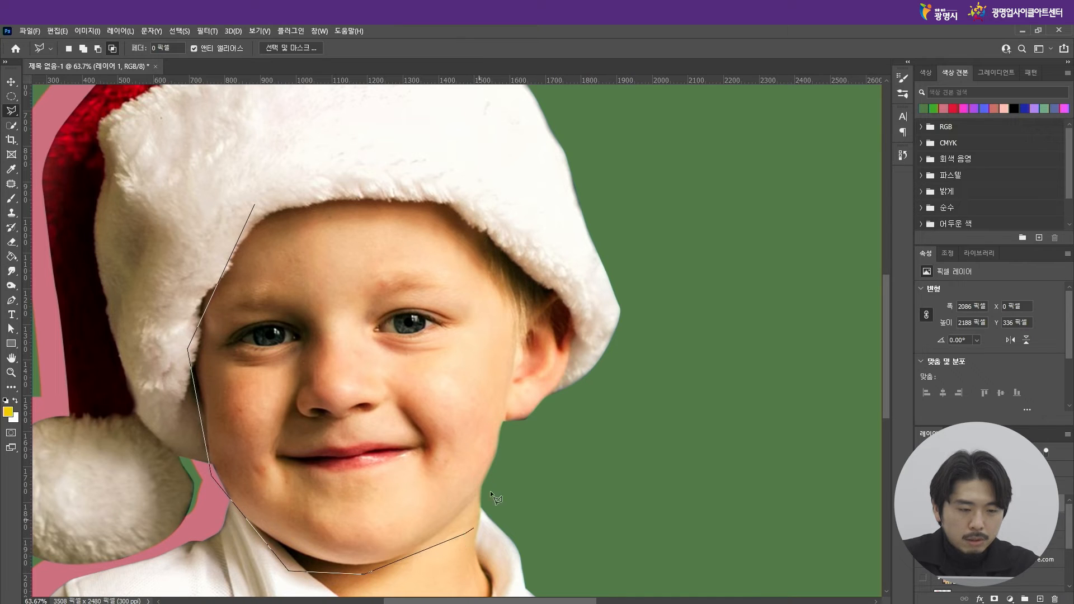
pyautogui.click(513, 417)
pyautogui.click(446, 194)
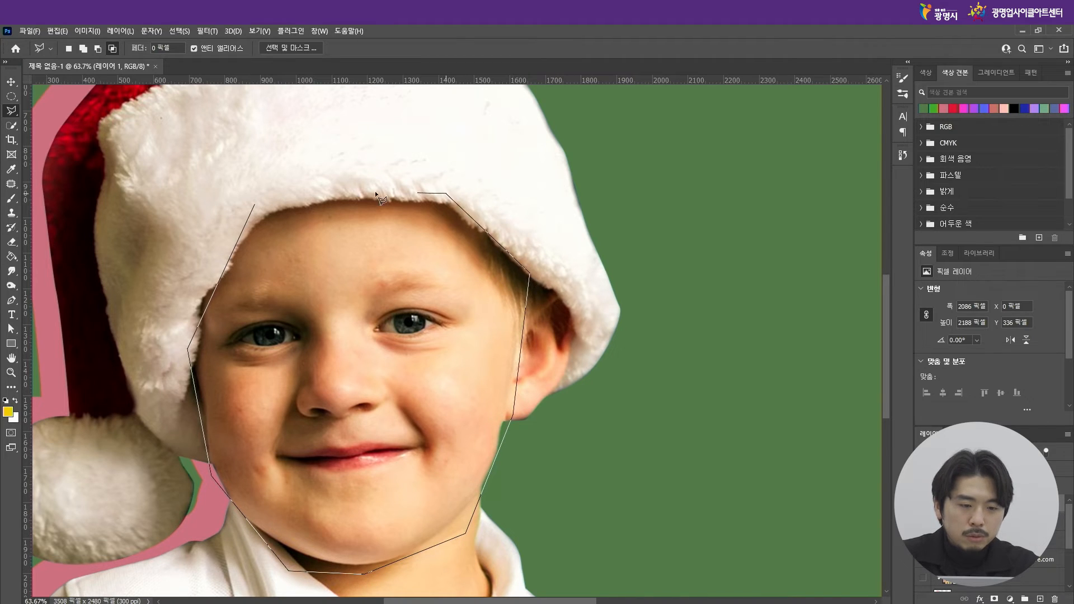
pyautogui.click(255, 206)
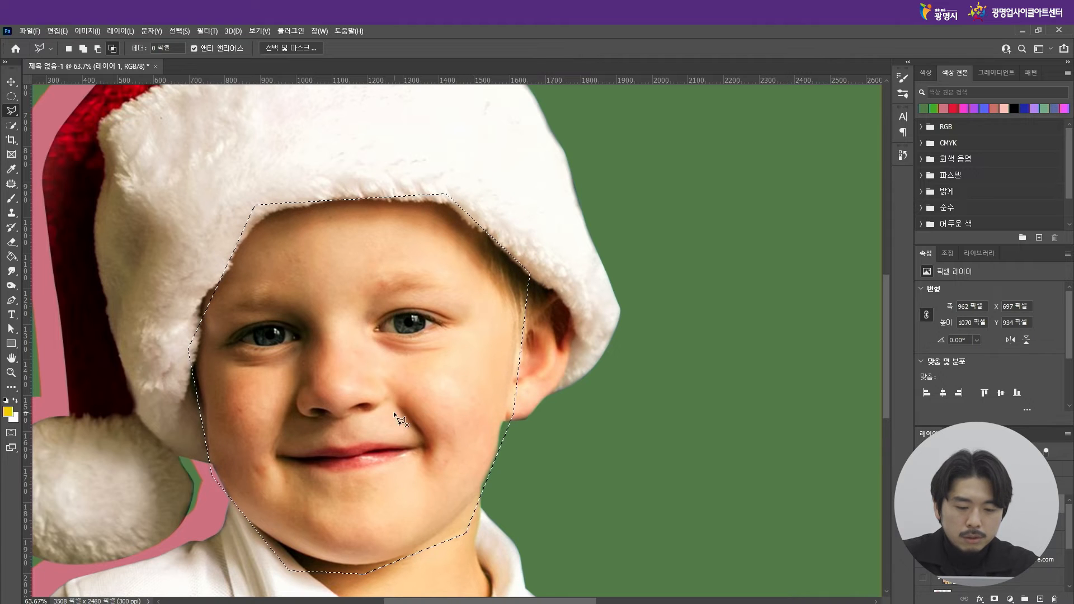
pyautogui.hotkey('ctrl', 'd')
# Step: Trace the face and ear along the hat brim and jawline with the Magnetic Lasso, closing a selection of about 1096 × 1030 px
pyautogui.rightClick(10, 114)
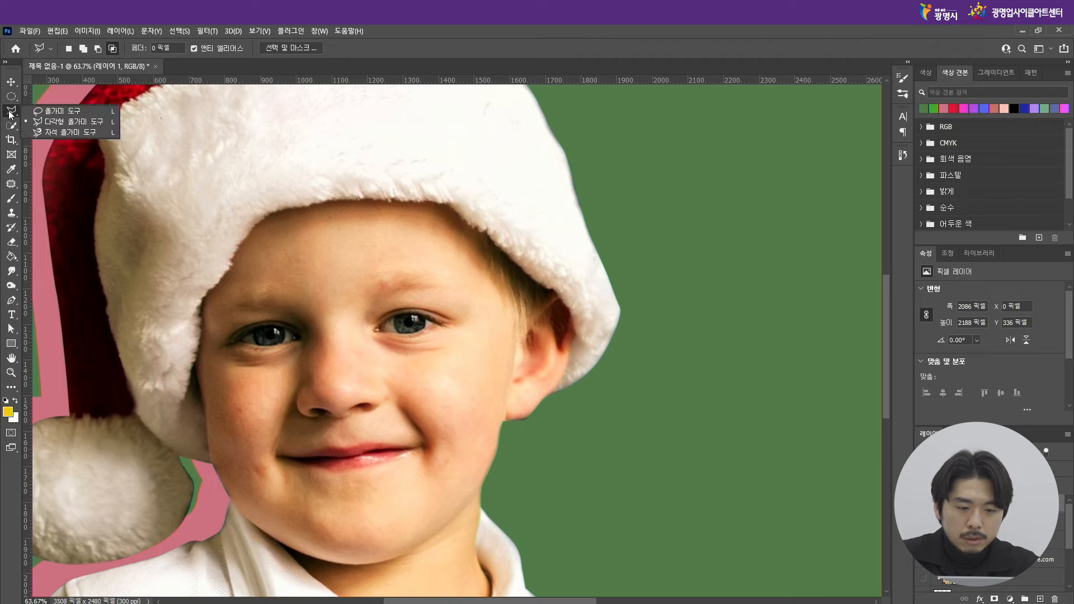
pyautogui.click(62, 133)
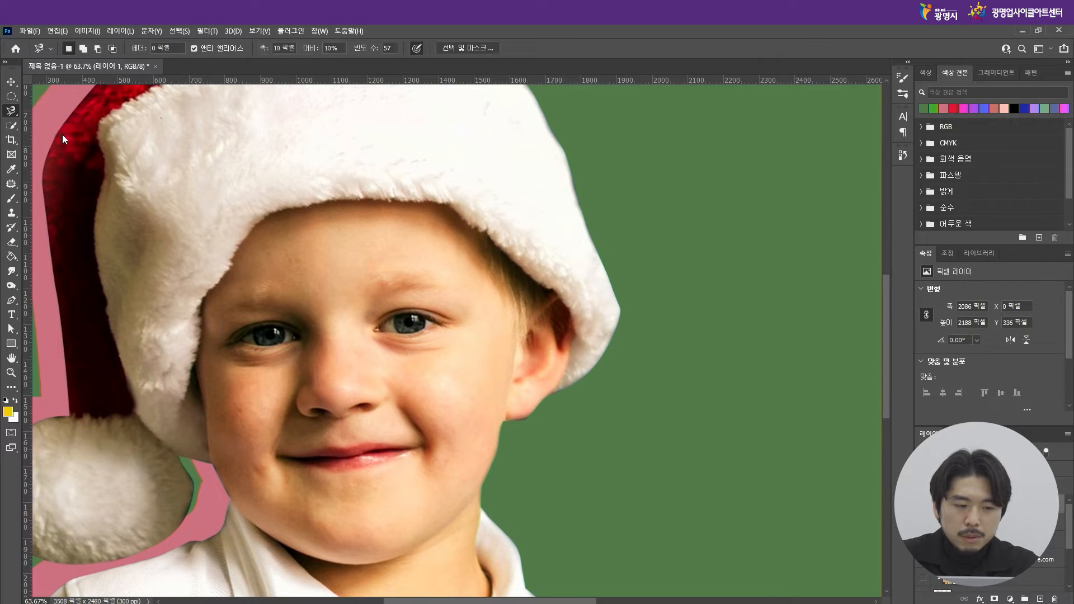
pyautogui.click(269, 211)
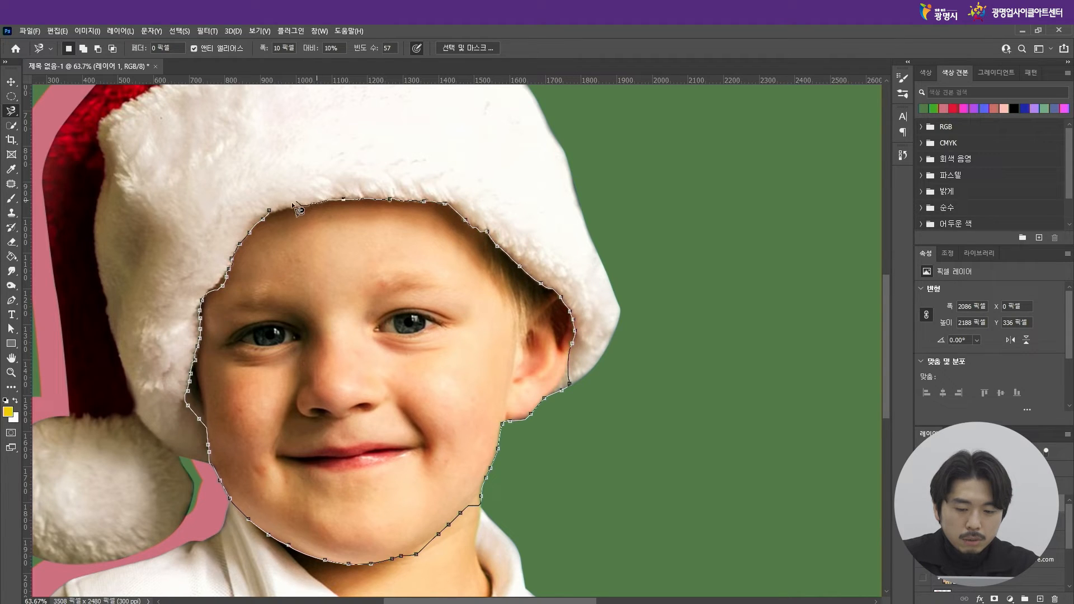
pyautogui.click(269, 210)
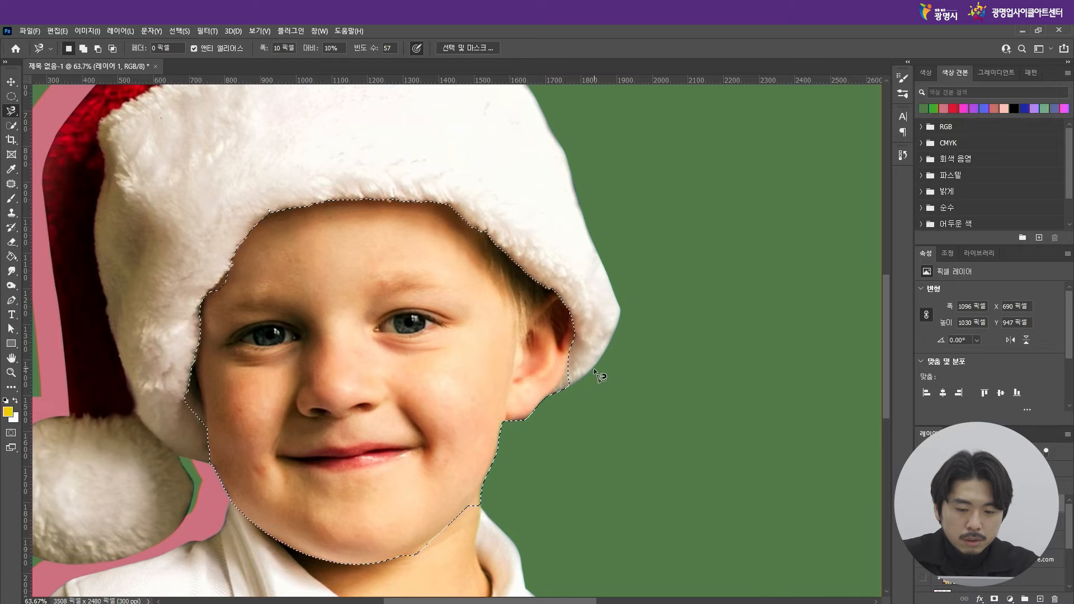
# Step: Examine how closely the magnetic selection follows the ear and hat brim, and clear the selection
pyautogui.scroll(5, 590, 381)
pyautogui.scroll(2, 569, 386)
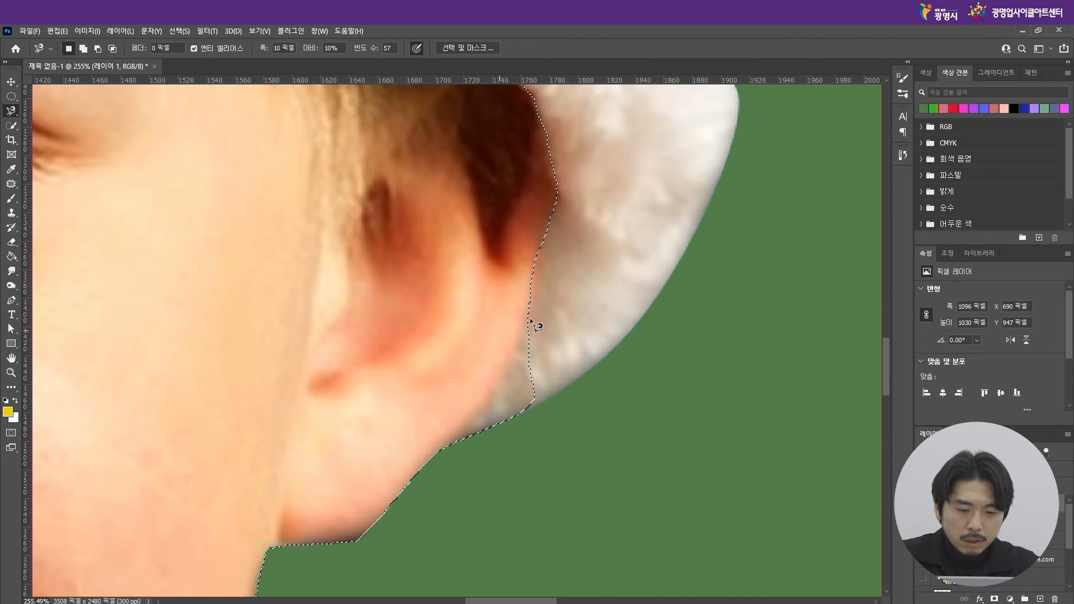
pyautogui.scroll(-4, 579, 412)
pyautogui.scroll(-4, 579, 412)
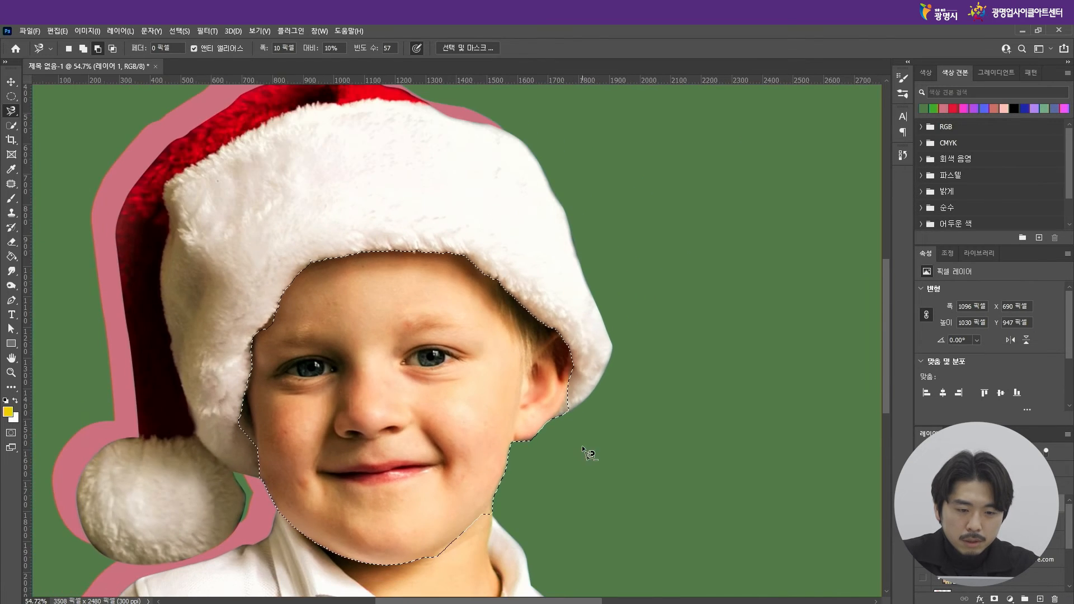
pyautogui.scroll(4, 582, 428)
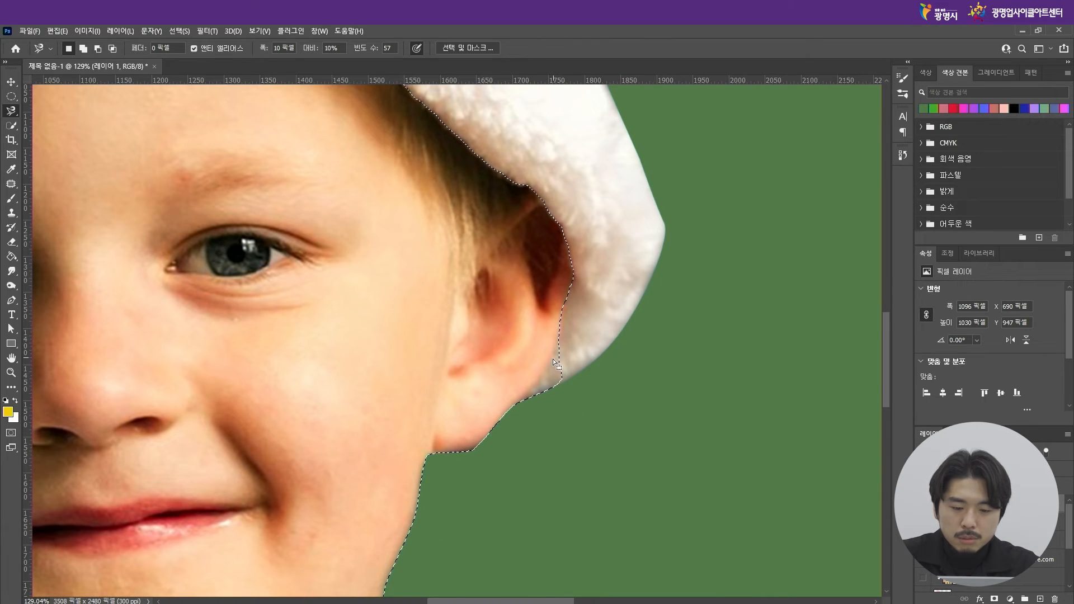
pyautogui.scroll(-5, 562, 341)
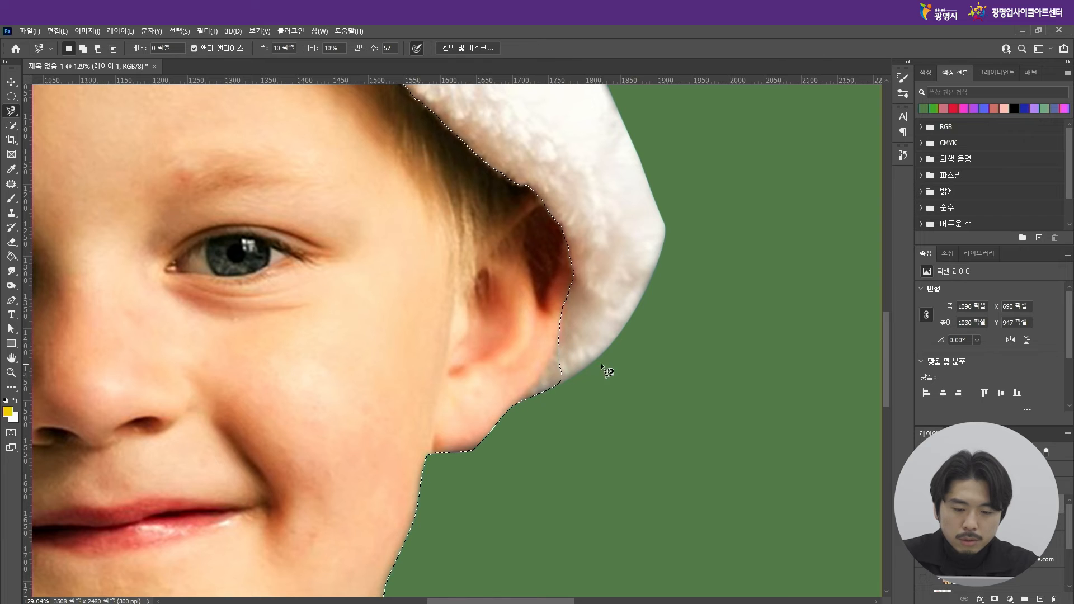
pyautogui.scroll(1, 530, 404)
pyautogui.hotkey('ctrl', 'd')
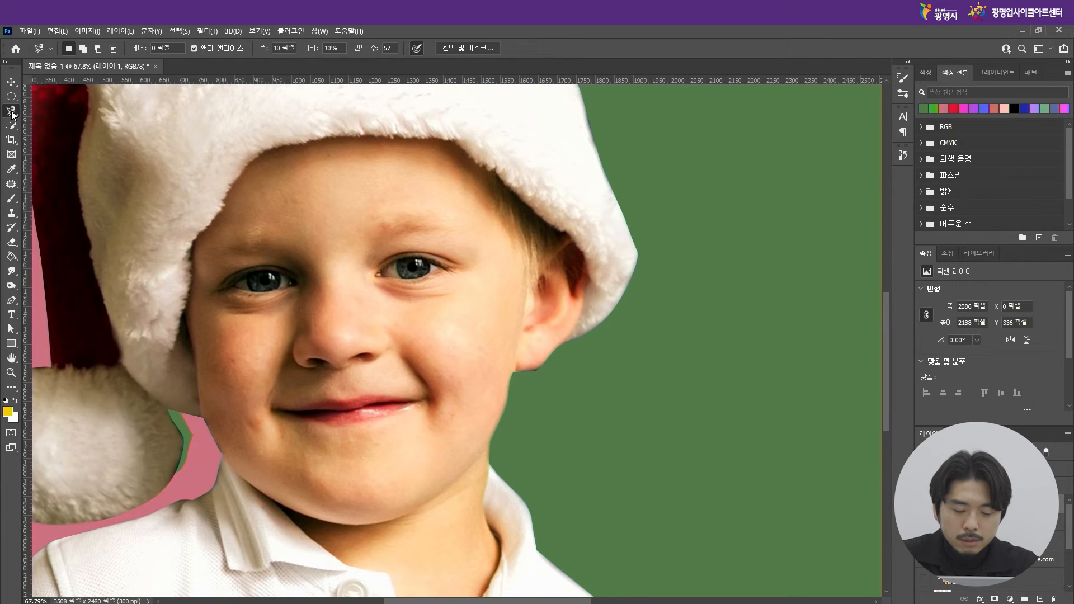
pyautogui.rightClick(13, 112)
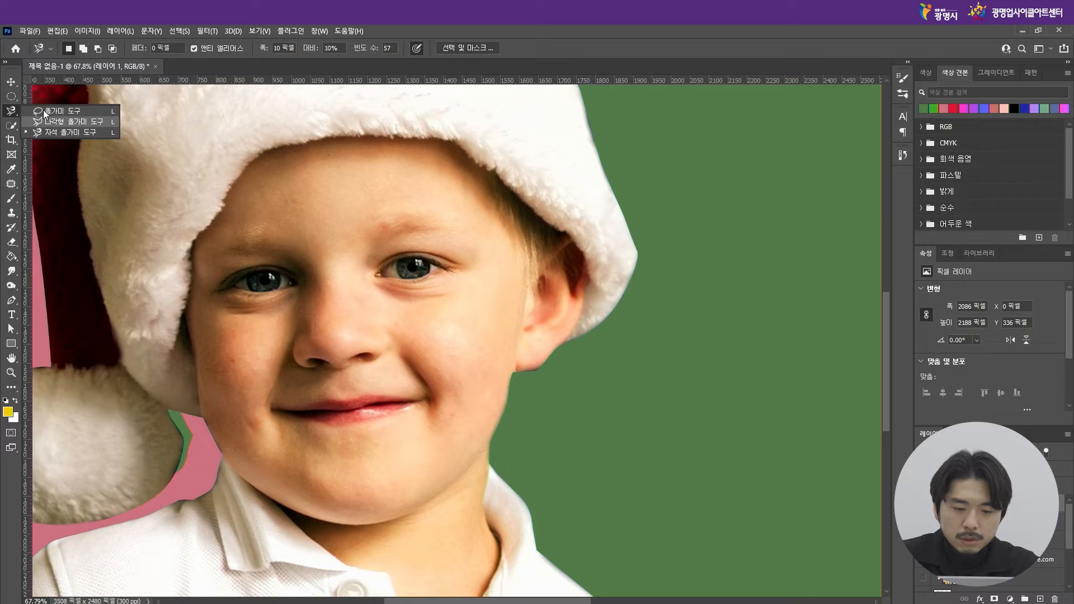
pyautogui.click(13, 111)
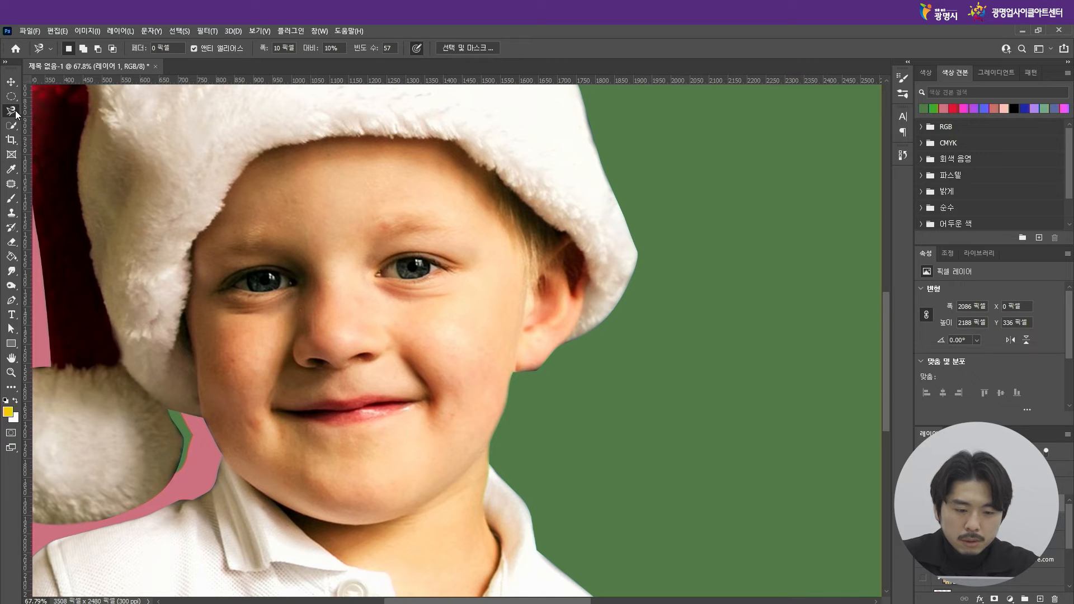
# Step: Crop the canvas with the Crop tool to about 3191 × 2378 px, trimming green background from its right and upper edges
pyautogui.click(12, 140)
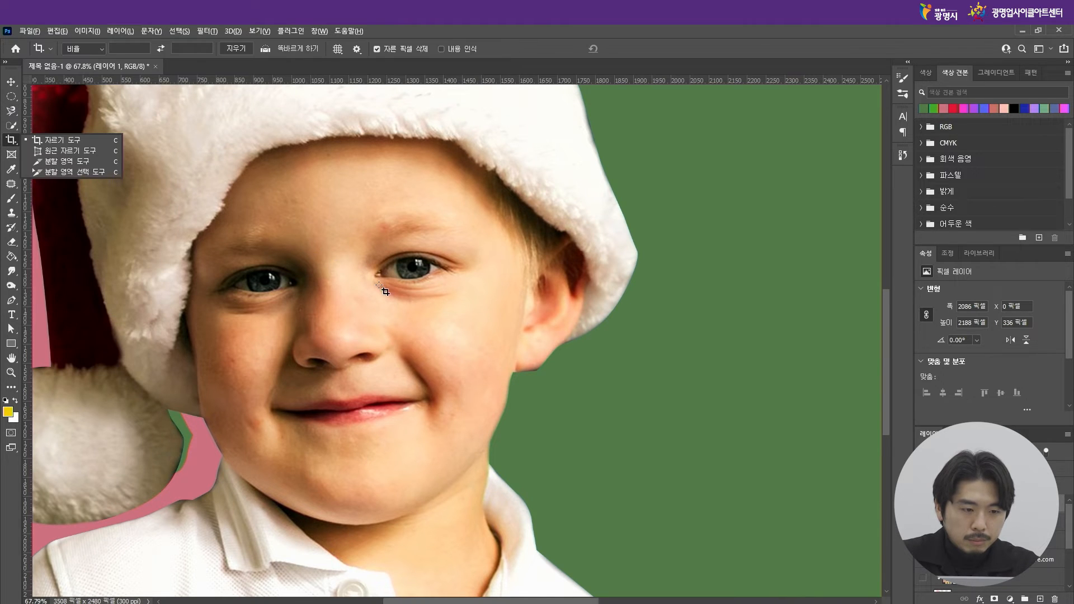
pyautogui.scroll(-5, 330, 254)
pyautogui.scroll(1, 437, 192)
pyautogui.scroll(-1, 442, 240)
pyautogui.scroll(1, 436, 241)
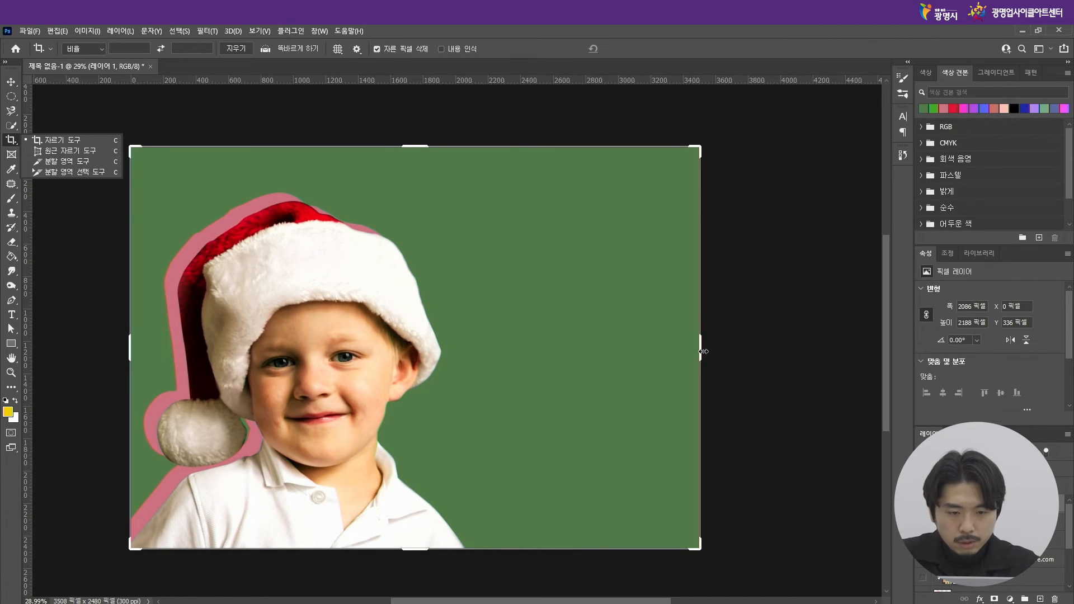
pyautogui.moveTo(704, 352); pyautogui.dragTo(619, 352)
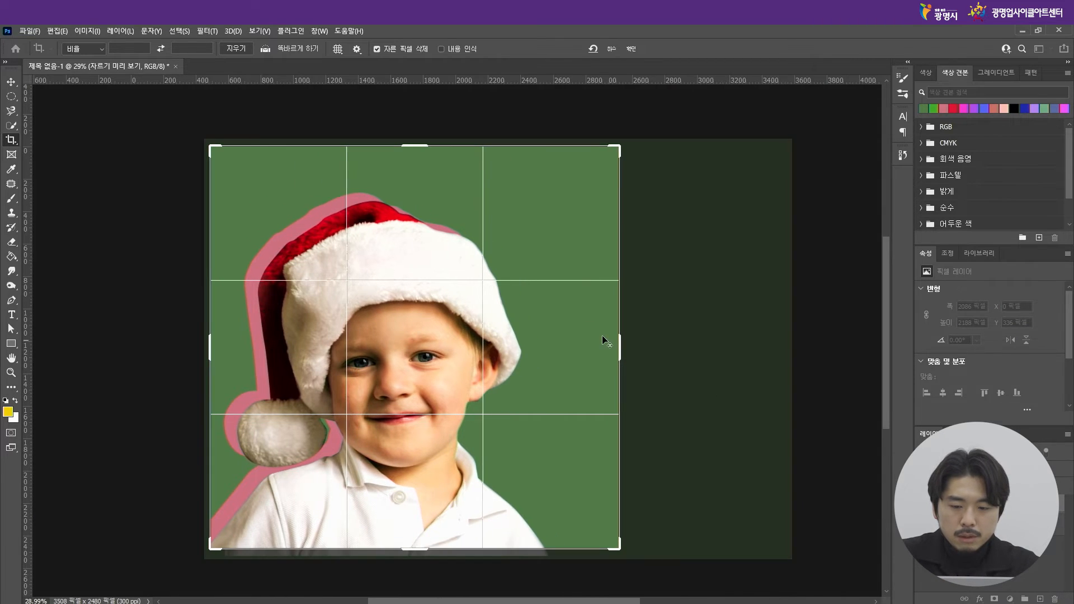
pyautogui.moveTo(607, 183); pyautogui.dragTo(651, 194)
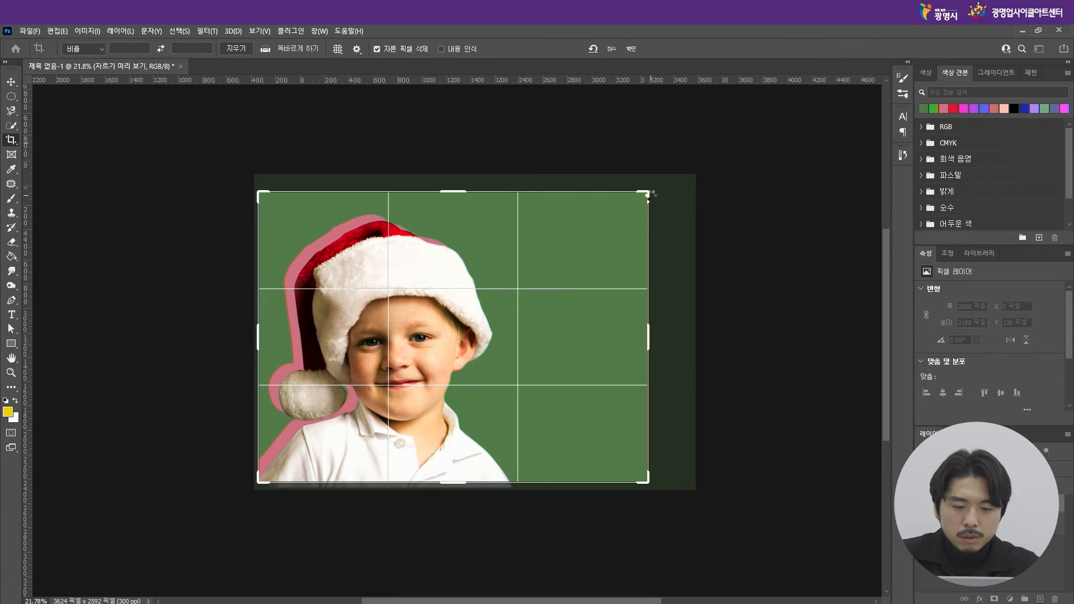
pyautogui.press('Return')
pyautogui.scroll(2, 380, 417)
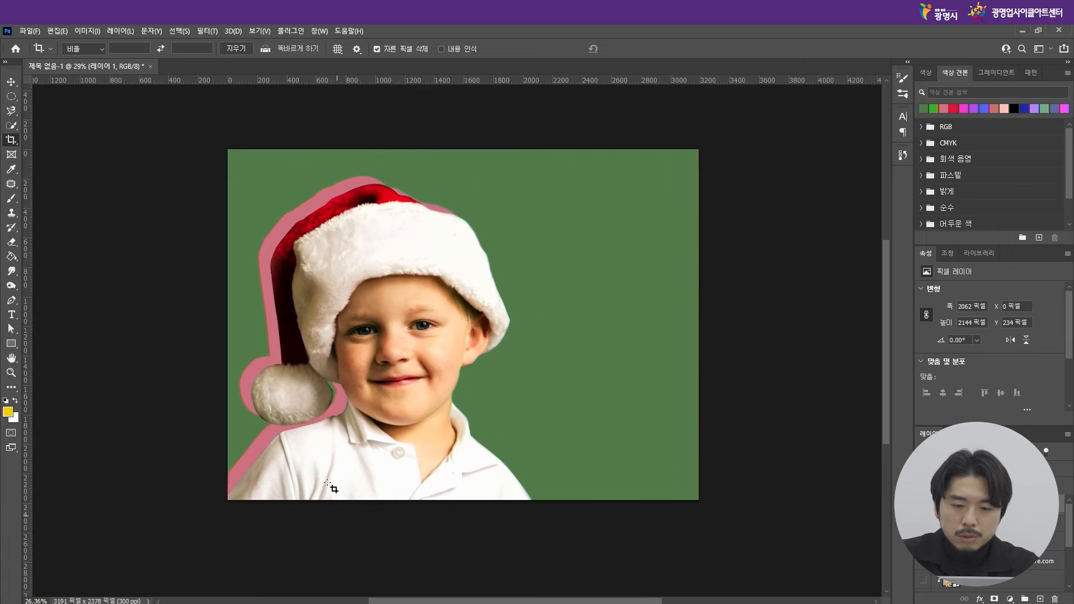
pyautogui.scroll(1, 433, 281)
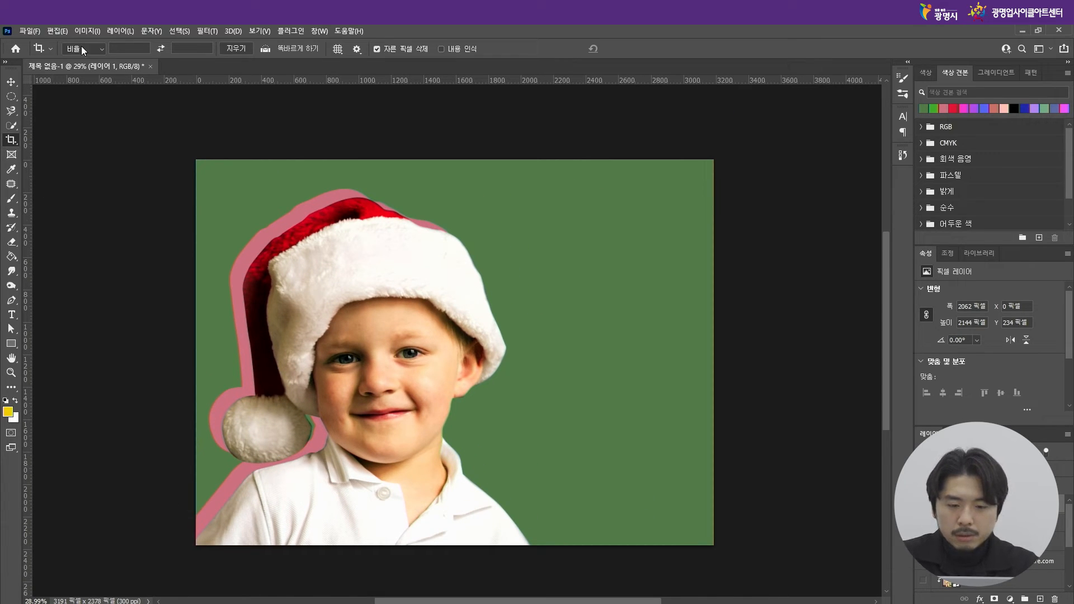
# Step: Preview the crop frame at the 1:1 (square), 4:5 and 16:9 ratio presets
pyautogui.click(100, 51)
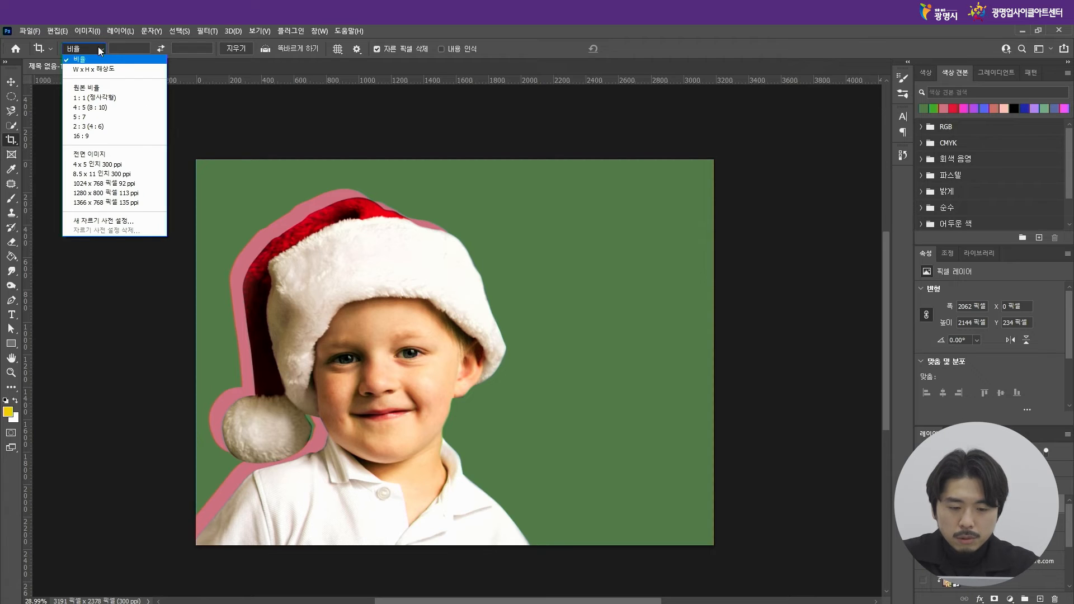
pyautogui.click(103, 99)
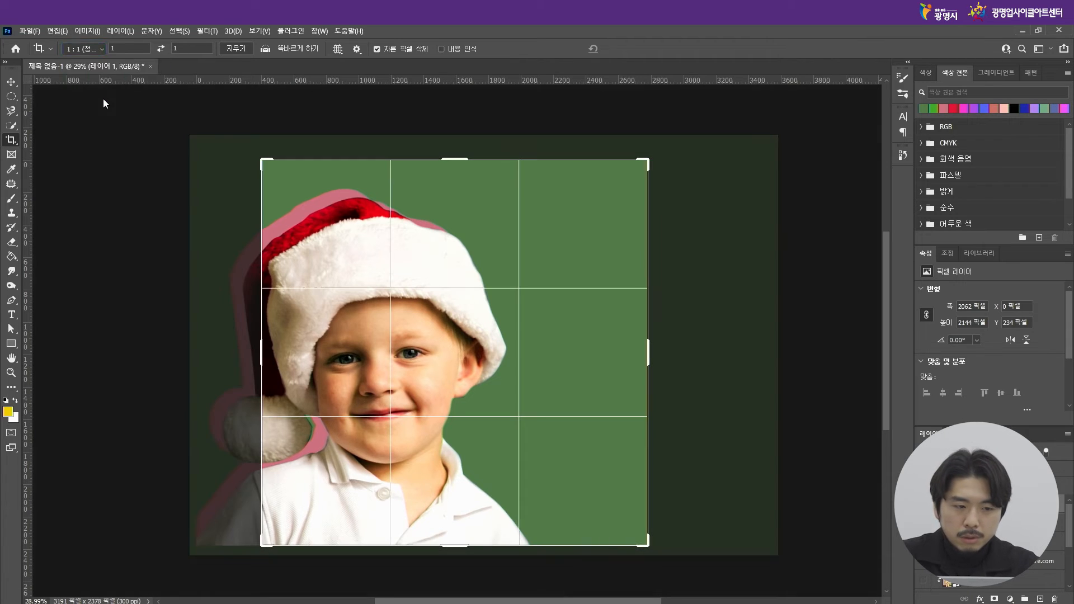
pyautogui.click(99, 49)
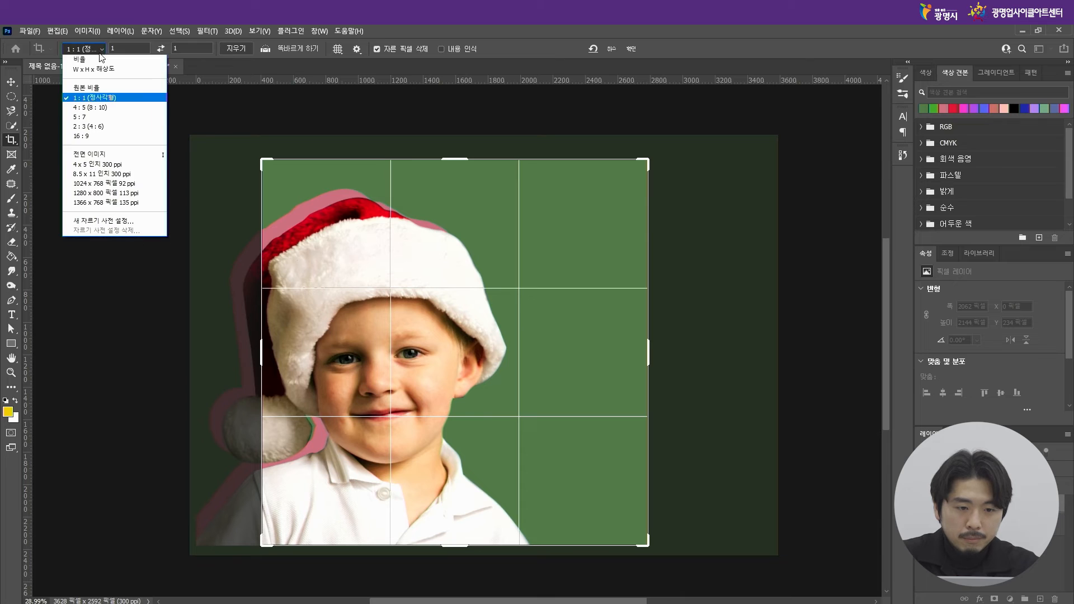
pyautogui.click(98, 110)
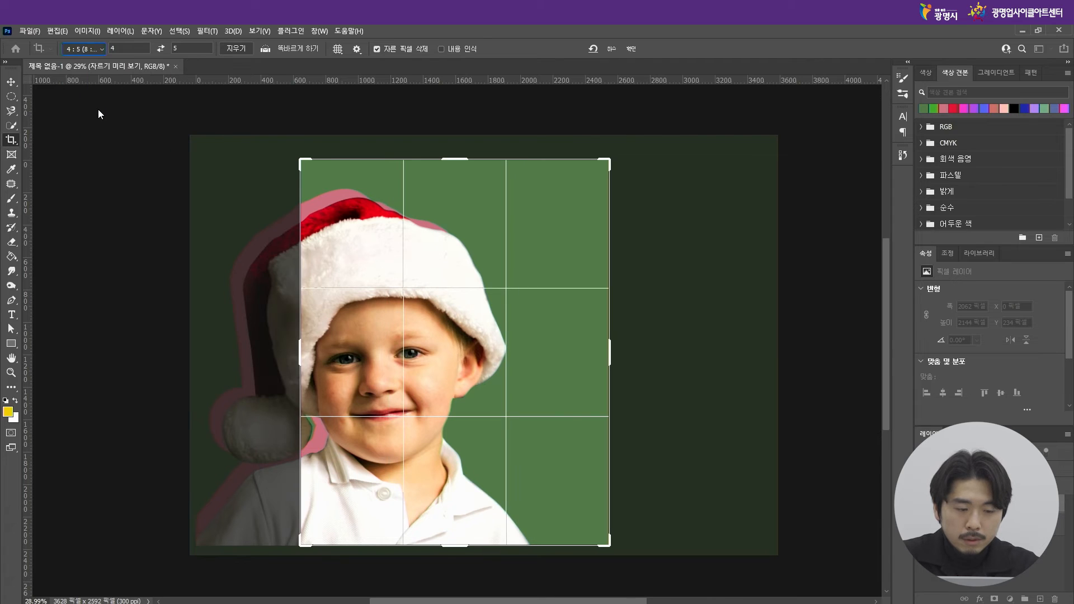
pyautogui.click(97, 49)
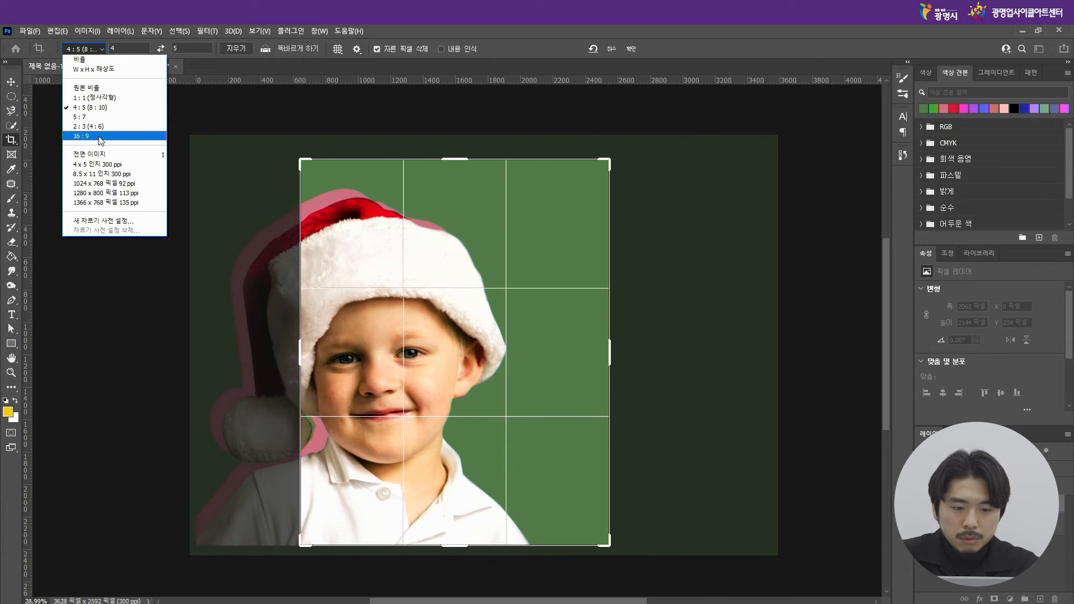
pyautogui.click(100, 137)
pyautogui.click(101, 49)
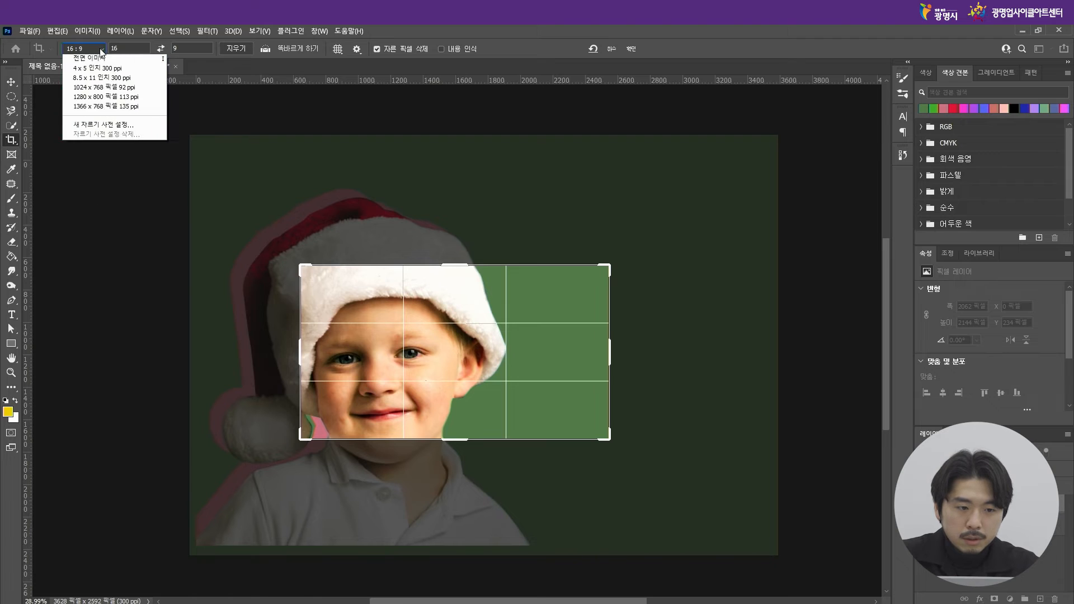
# Step: Undo the crop ratio changes, leave the crop without trimming the canvas, and switch to the Move tool
pyautogui.click(246, 25)
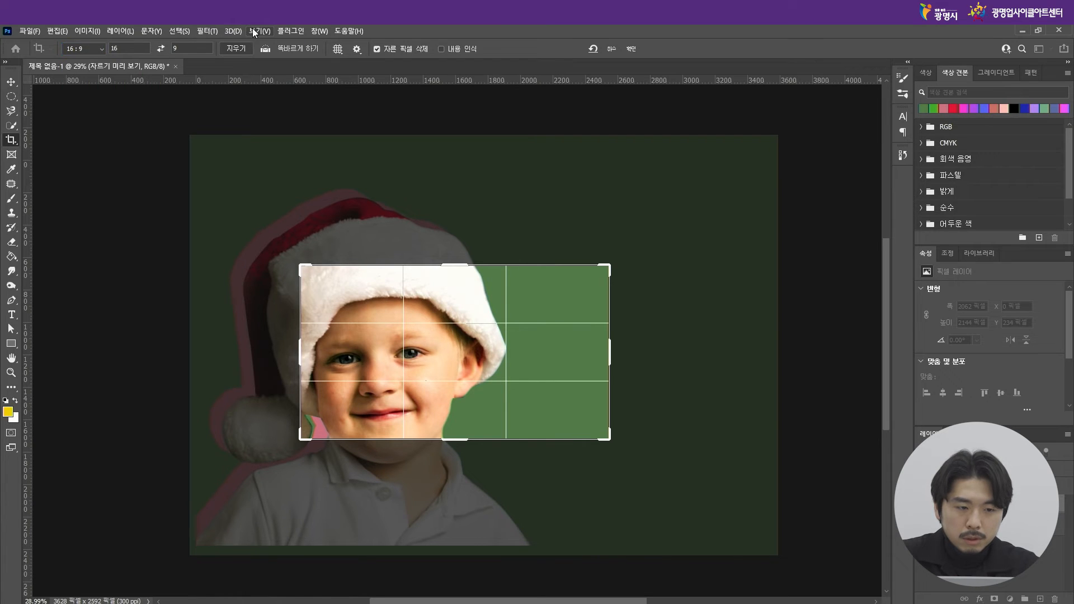
pyautogui.hotkey('ctrl', 'z')
pyautogui.hotkey('ctrl', 'z')
pyautogui.hotkey('ctrl', 'z')
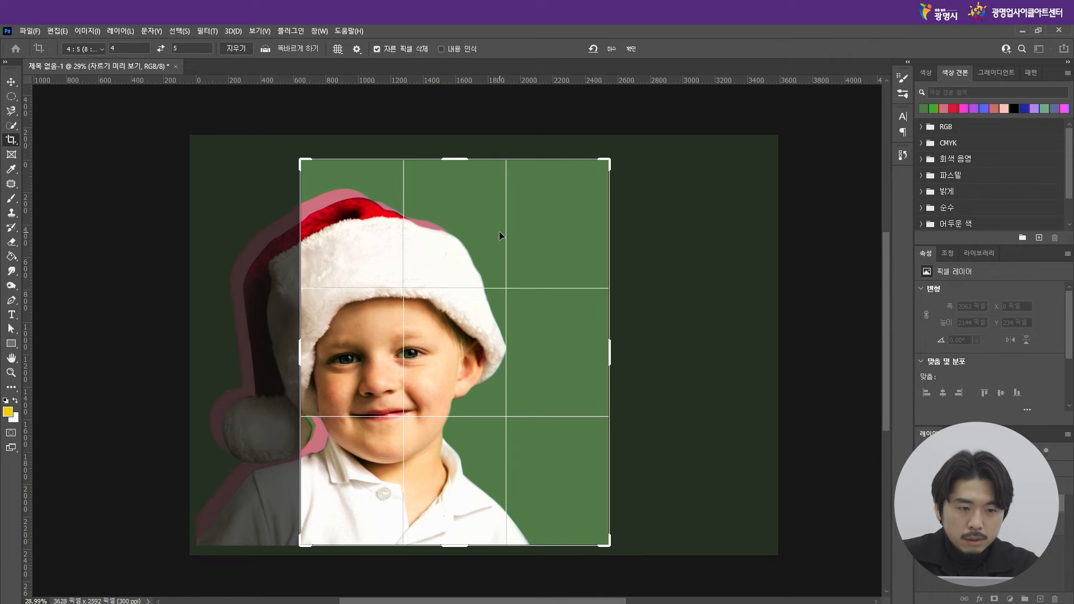
pyautogui.press('Return')
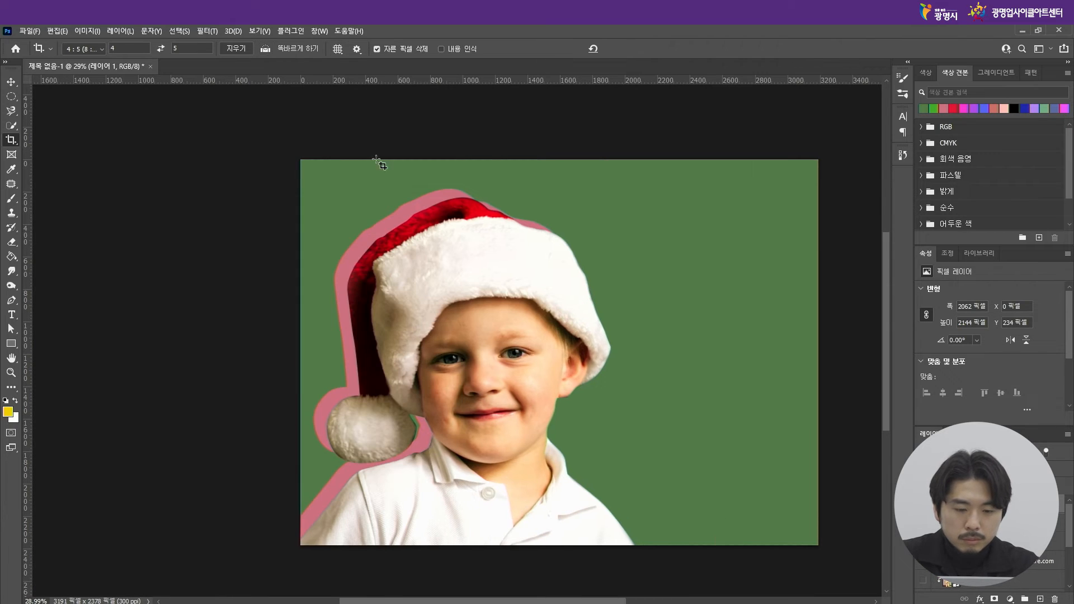
pyautogui.click(12, 84)
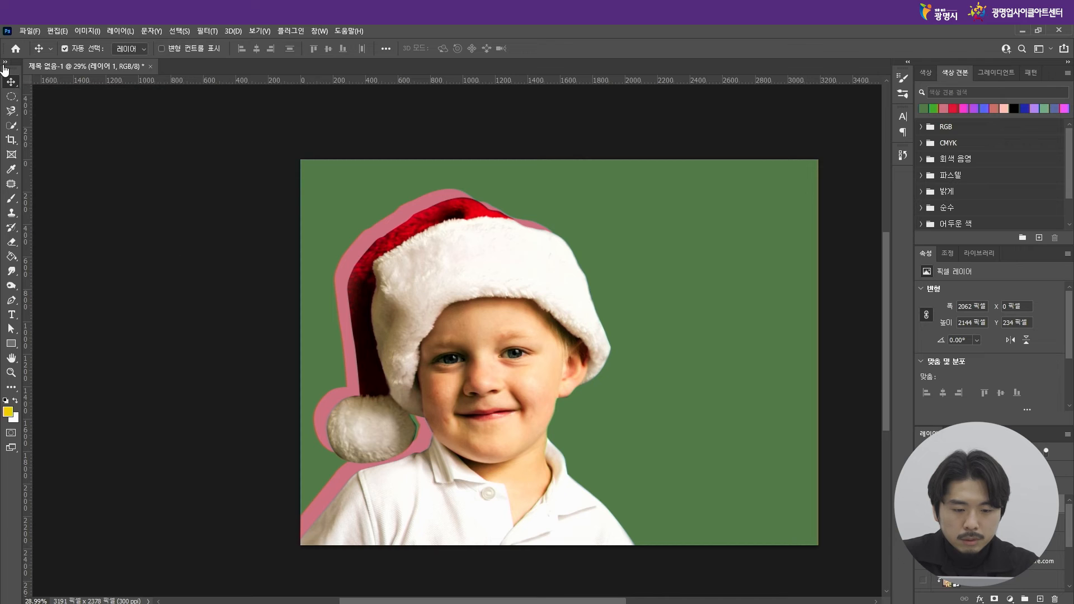
pyautogui.scroll(-1, 187, 330)
pyautogui.scroll(3, 394, 369)
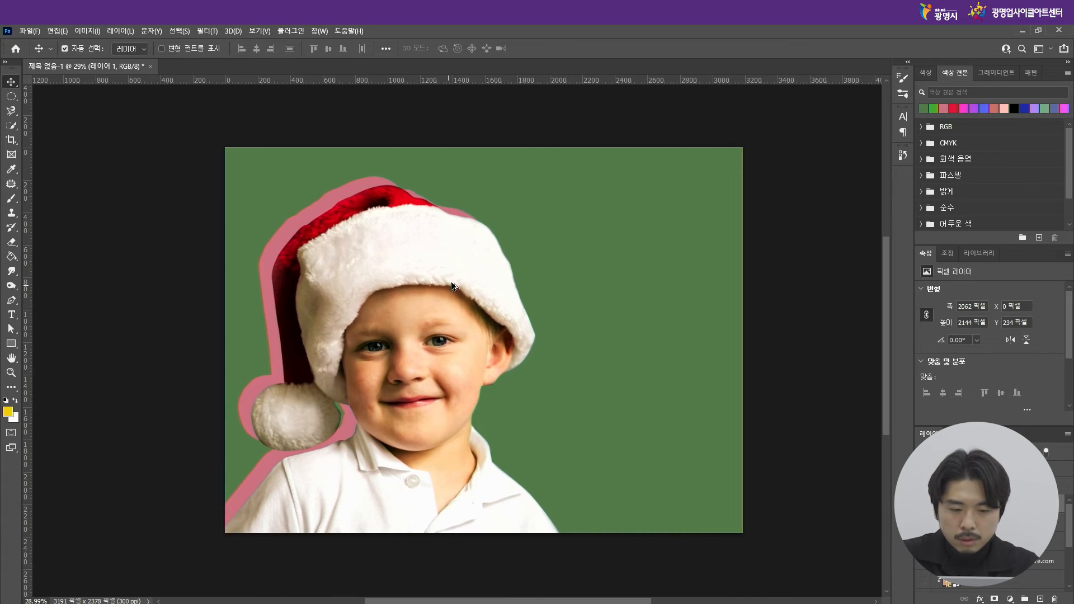
pyautogui.scroll(-1, 408, 328)
pyautogui.scroll(1, 419, 318)
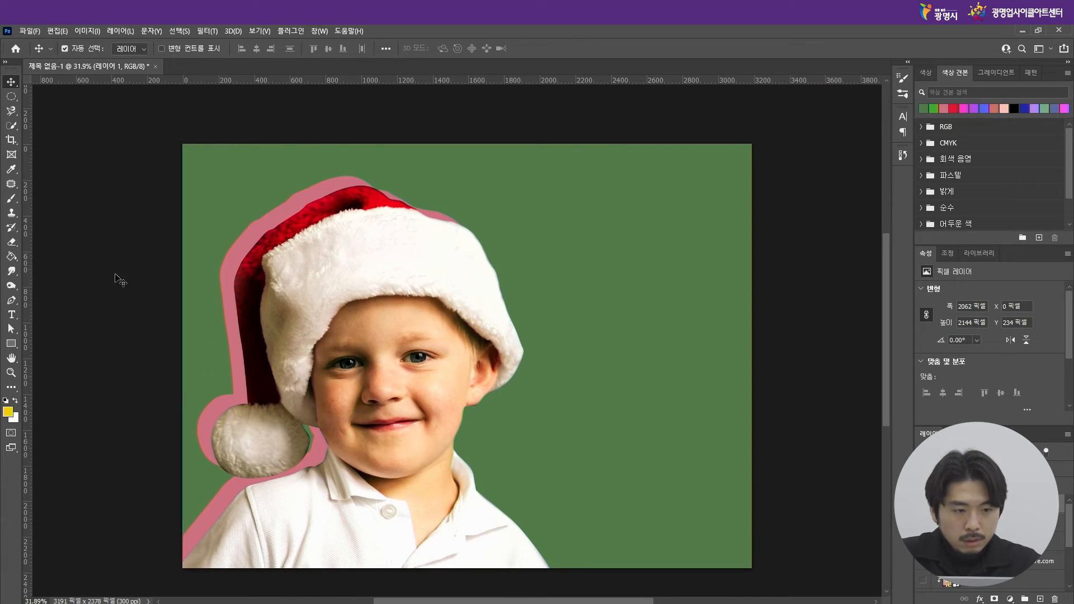
# Step: Patch the red spot on the boy's left-hand cheek with nearby clean skin, using a Patch tool selection of about 56 × 57 px
pyautogui.click(12, 188)
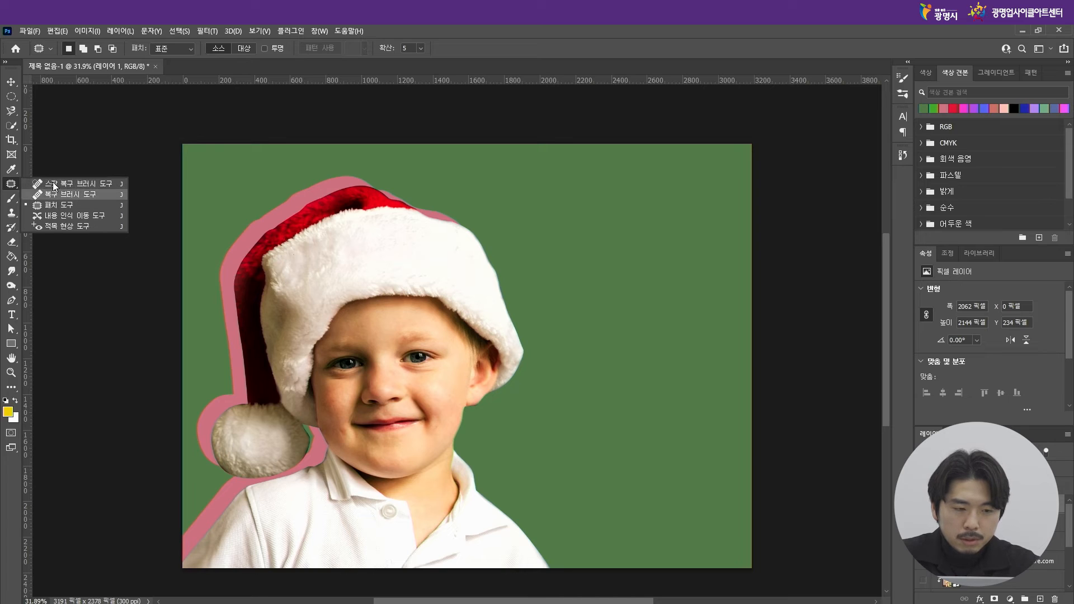
pyautogui.click(60, 205)
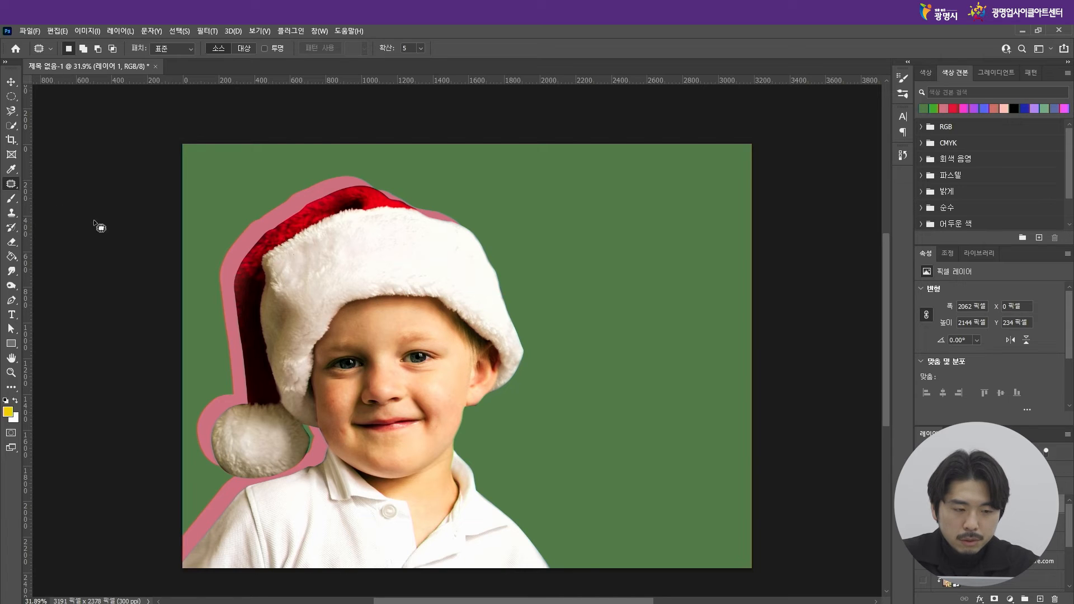
pyautogui.scroll(5, 400, 394)
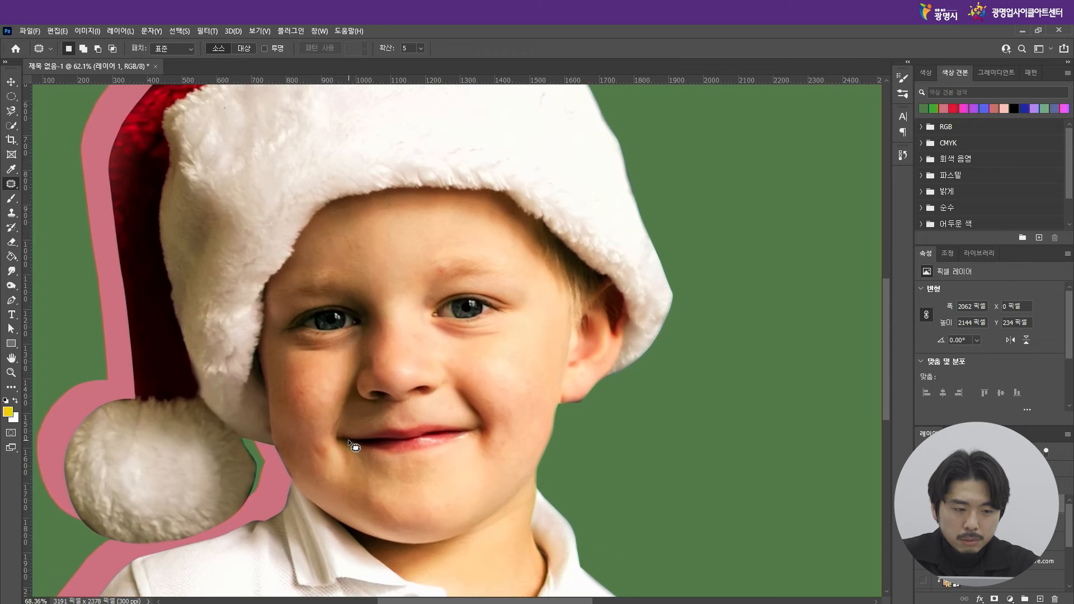
pyautogui.scroll(3, 330, 461)
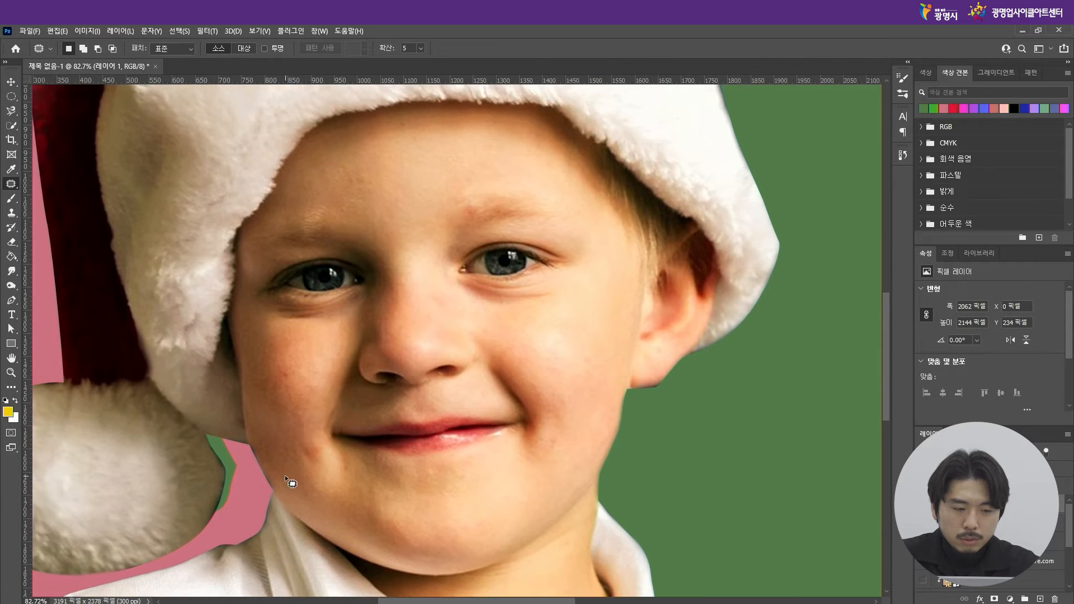
pyautogui.scroll(-1, 304, 445)
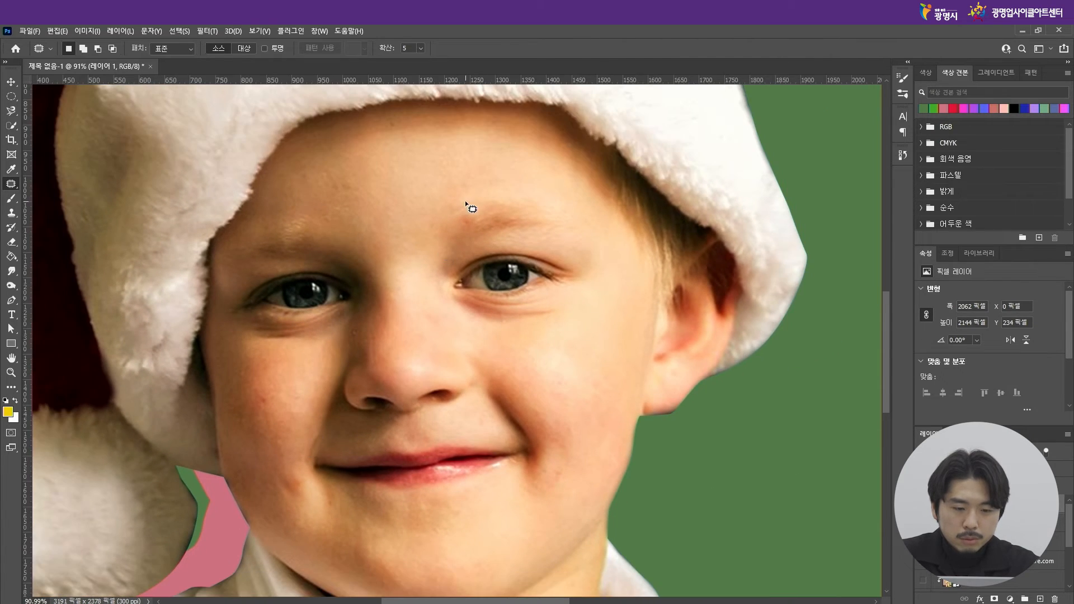
pyautogui.scroll(1, 465, 200)
pyautogui.scroll(-1, 387, 280)
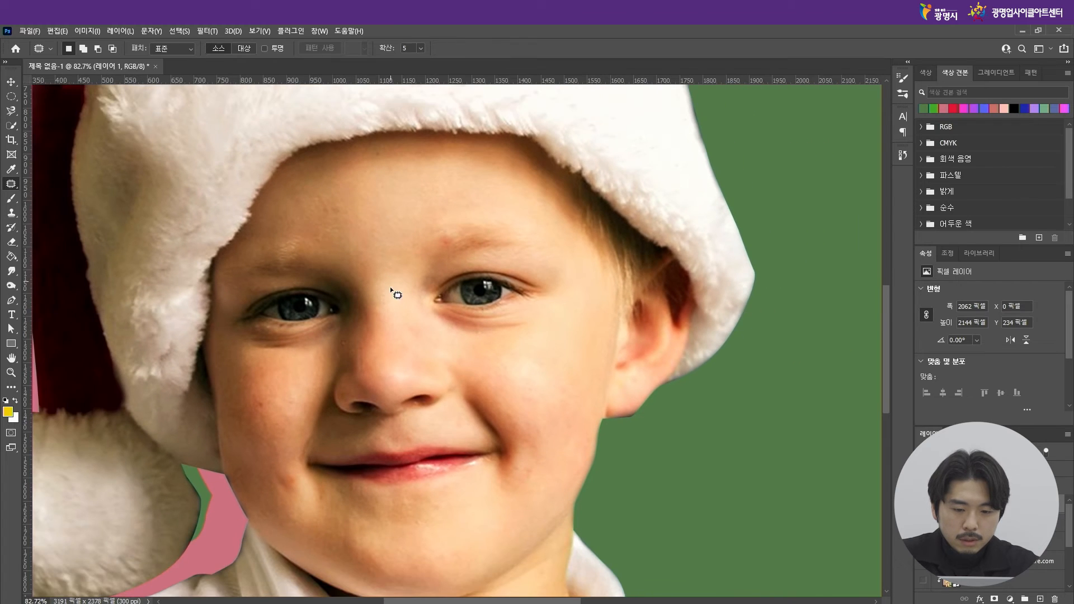
pyautogui.scroll(1, 289, 438)
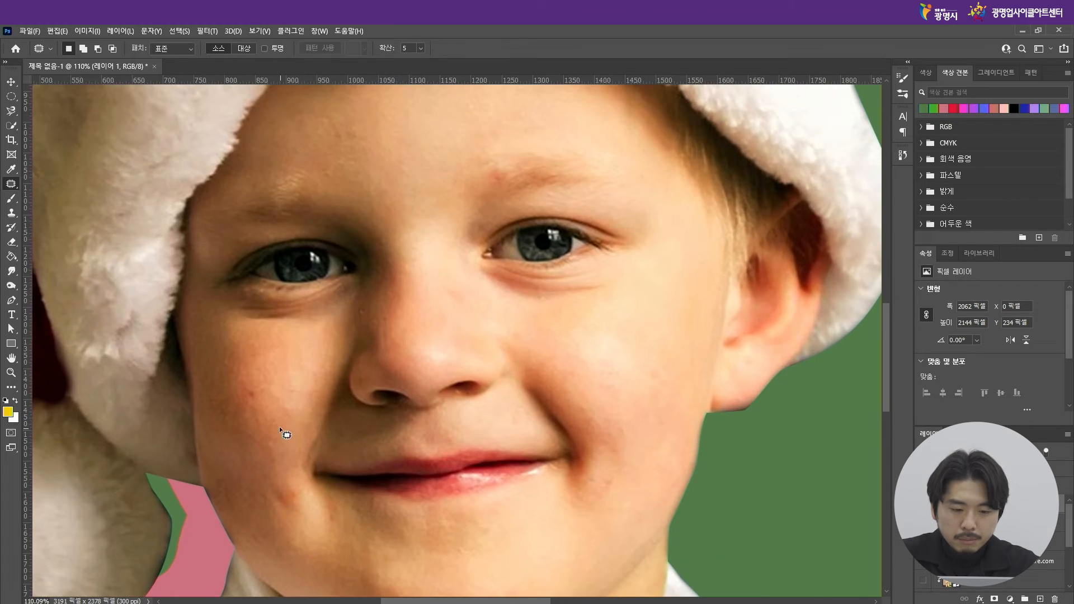
pyautogui.moveTo(256, 381)
pyautogui.mouseDown()
pyautogui.moveTo(268, 412)
pyautogui.moveTo(255, 415)
pyautogui.mouseUp()
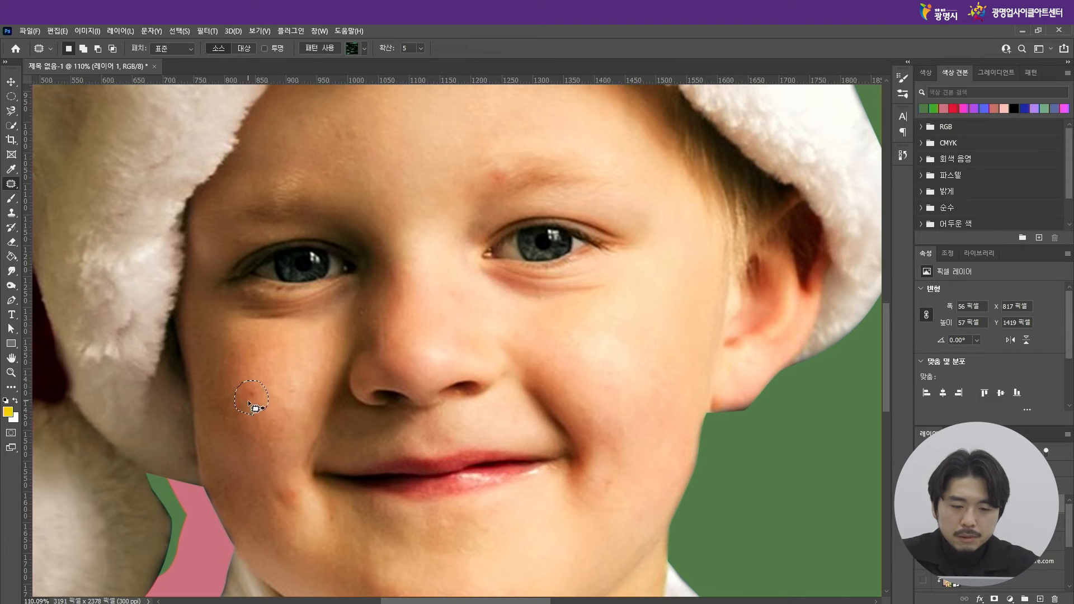
pyautogui.moveTo(255, 383); pyautogui.dragTo(291, 361)
pyautogui.hotkey('ctrl', 'd')
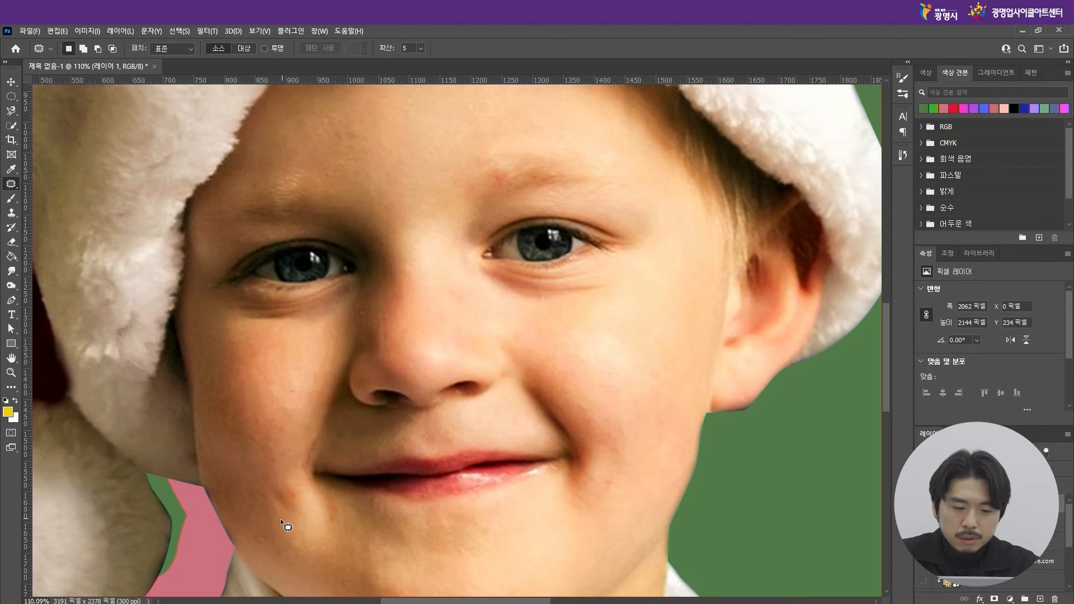
# Step: Patch the blemish on the cheek beside the mouth corner and an area of about 35 × 44 px below the mouth corner
pyautogui.scroll(-3, 271, 367)
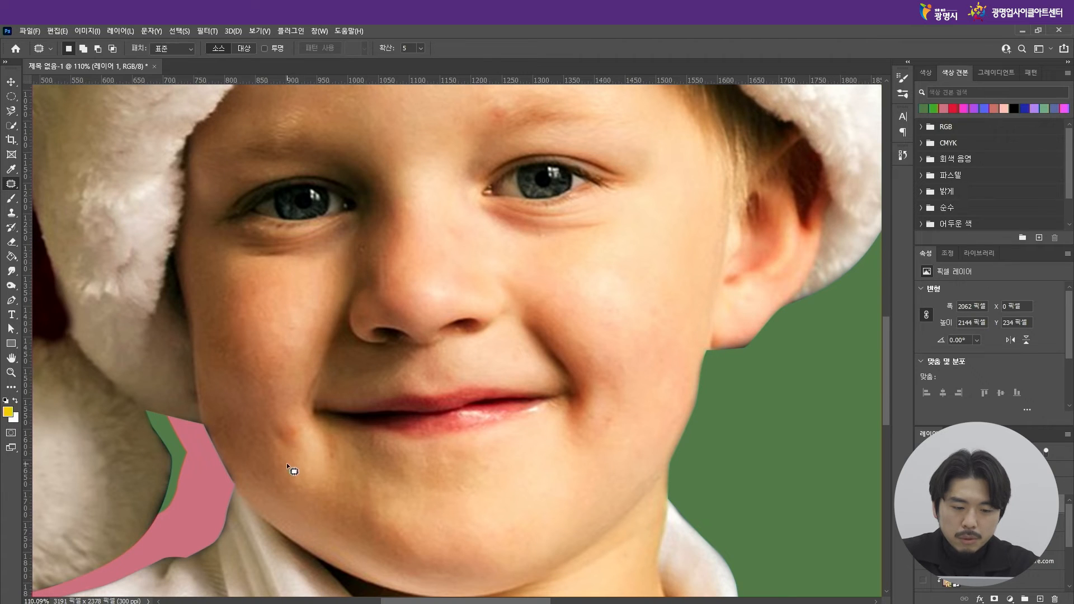
pyautogui.moveTo(267, 441)
pyautogui.mouseDown()
pyautogui.moveTo(271, 421)
pyautogui.moveTo(311, 432)
pyautogui.moveTo(283, 466)
pyautogui.moveTo(290, 451)
pyautogui.moveTo(271, 447)
pyautogui.moveTo(250, 413)
pyautogui.moveTo(252, 363)
pyautogui.mouseUp()
pyautogui.hotkey('ctrl', 'd')
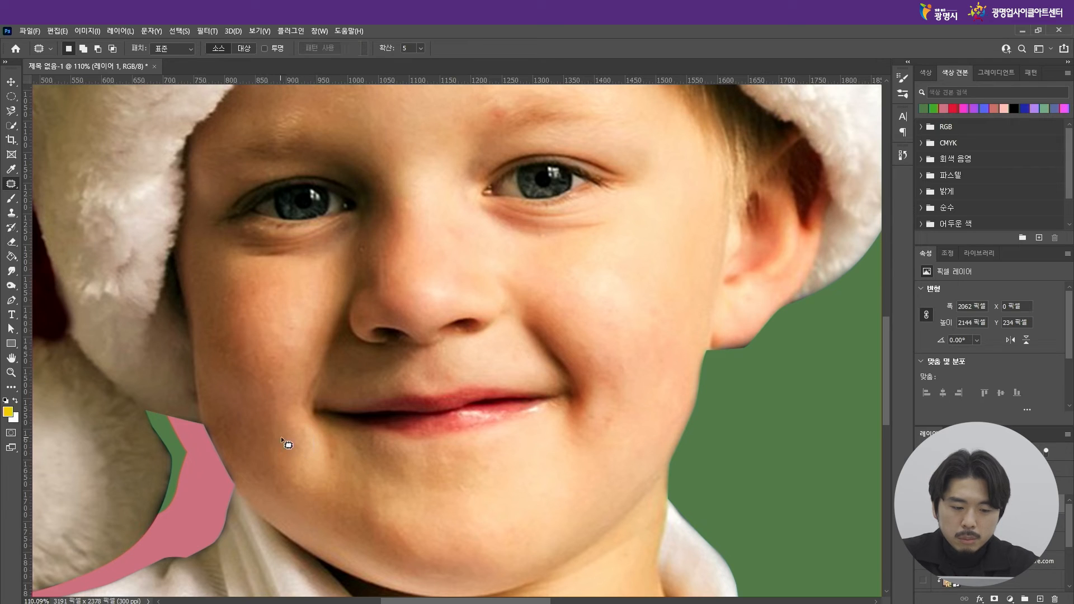
pyautogui.moveTo(343, 466)
pyautogui.mouseDown()
pyautogui.moveTo(313, 466)
pyautogui.moveTo(305, 477)
pyautogui.moveTo(320, 491)
pyautogui.mouseUp()
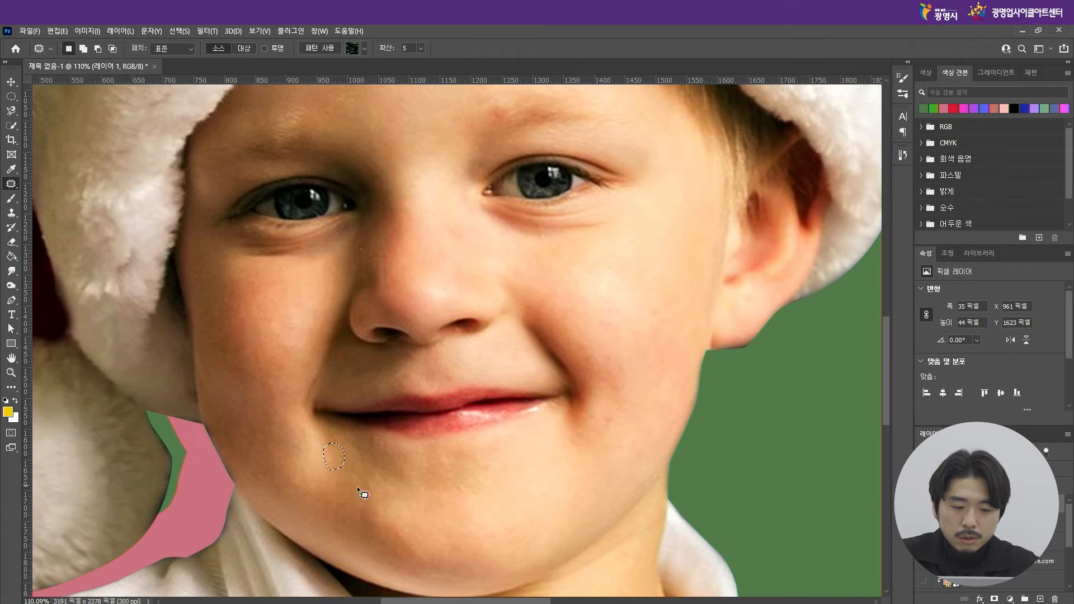
pyautogui.hotkey('ctrl', 'd')
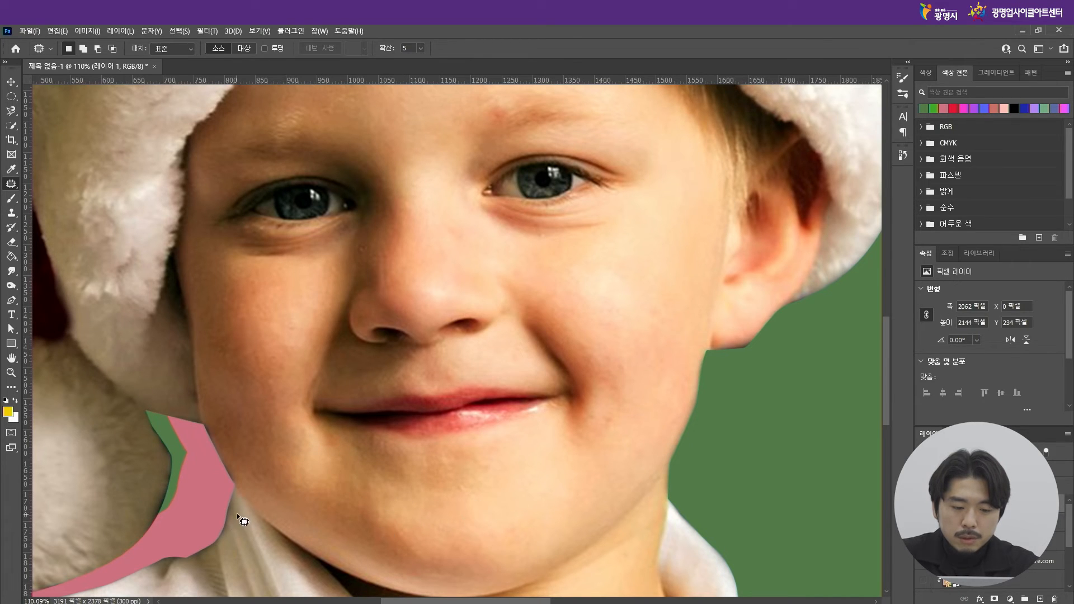
# Step: Patch the red spot at the inner end of the right-hand eyebrow with adjacent skin, and clear the selection
pyautogui.scroll(-3, 275, 515)
pyautogui.scroll(3, 371, 184)
pyautogui.scroll(3, 511, 182)
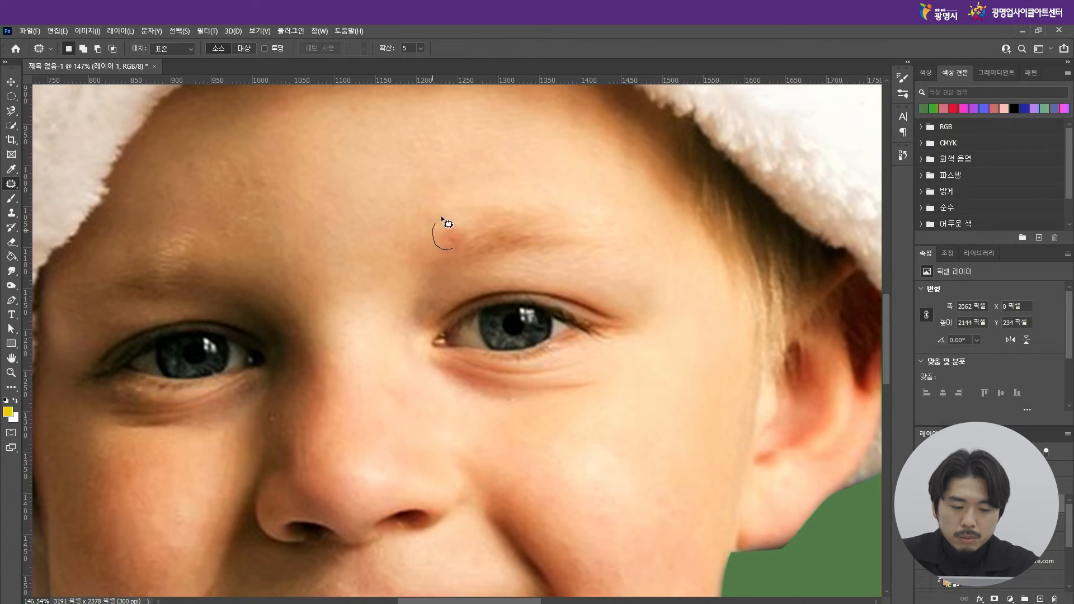
pyautogui.moveTo(475, 226)
pyautogui.mouseDown()
pyautogui.moveTo(465, 246)
pyautogui.moveTo(451, 248)
pyautogui.moveTo(516, 226)
pyautogui.mouseUp()
pyautogui.hotkey('ctrl', 'd')
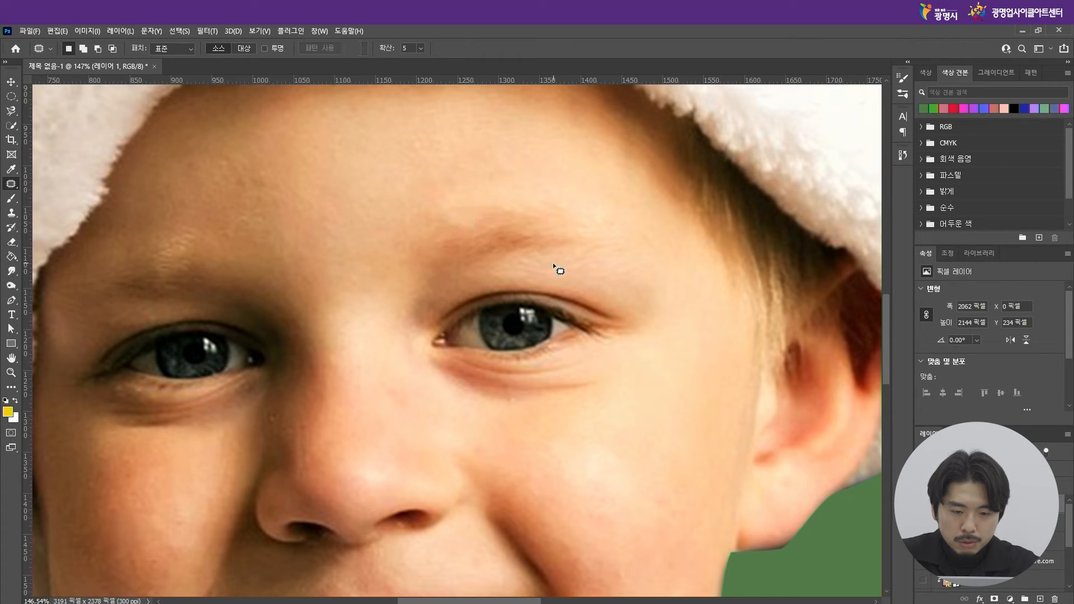
pyautogui.scroll(-5, 411, 195)
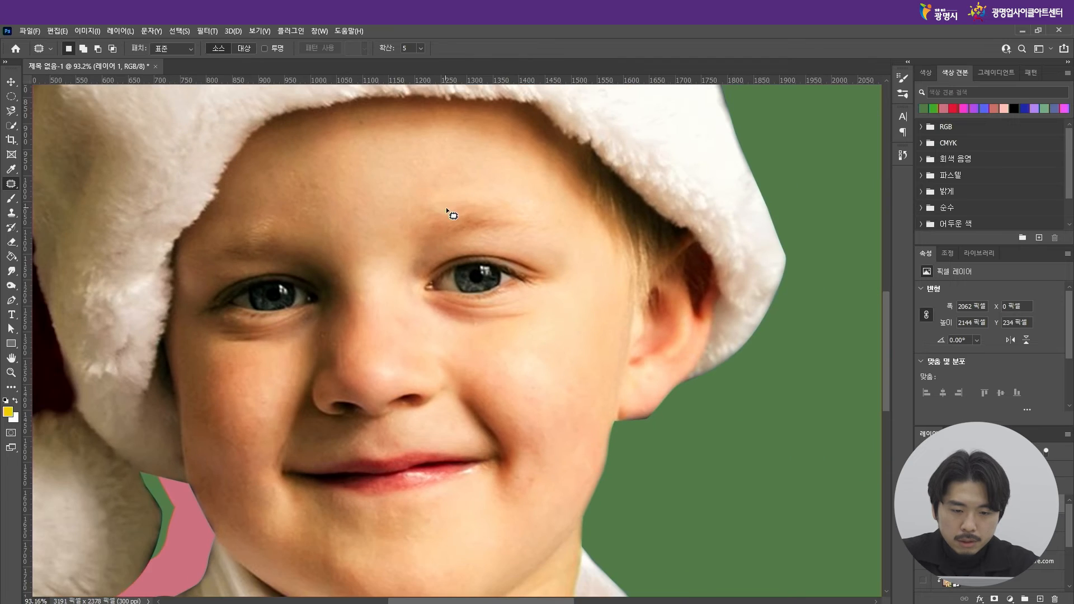
pyautogui.scroll(2, 381, 288)
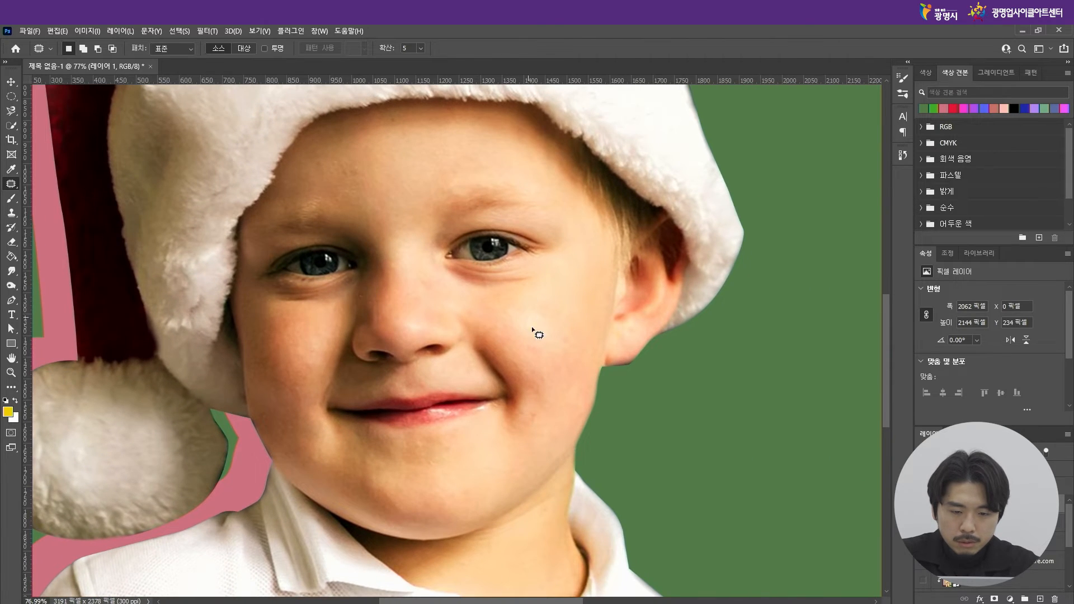
# Step: Patch small areas of the right-hand cheek and of the left-hand cheek below the eye with nearby skin, clearing the selection
pyautogui.scroll(2, 552, 378)
pyautogui.moveTo(586, 347)
pyautogui.mouseDown()
pyautogui.moveTo(592, 338)
pyautogui.moveTo(551, 302)
pyautogui.moveTo(575, 311)
pyautogui.mouseUp()
pyautogui.hotkey('ctrl', 'd')
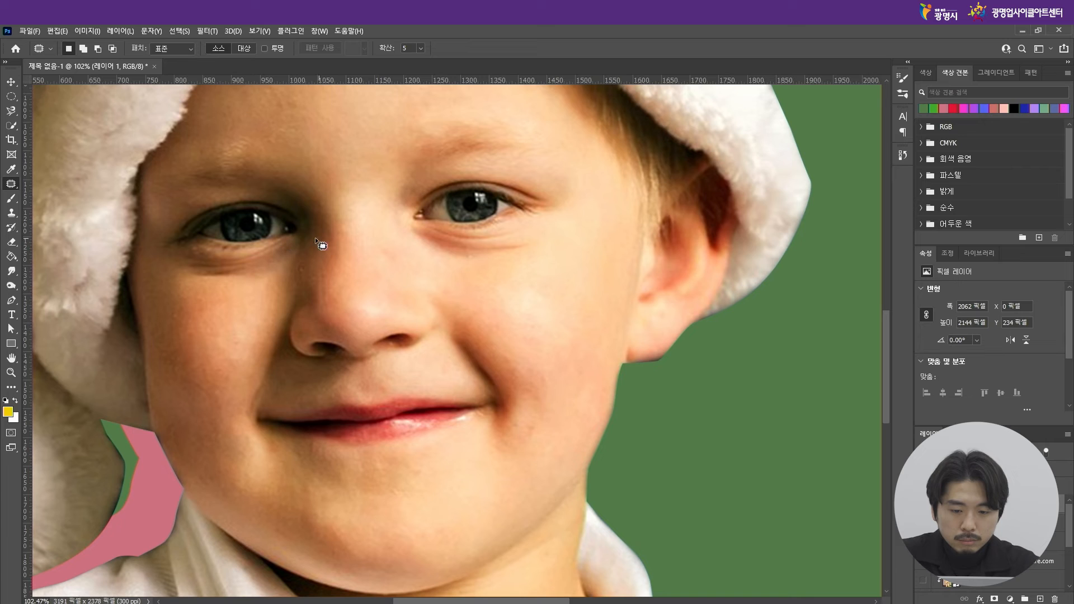
pyautogui.moveTo(226, 291)
pyautogui.mouseDown()
pyautogui.moveTo(241, 307)
pyautogui.moveTo(216, 312)
pyautogui.moveTo(246, 334)
pyautogui.mouseUp()
# Step: Examine the retouched skin on the boy's face up close and within the whole composition
pyautogui.scroll(-3, 528, 337)
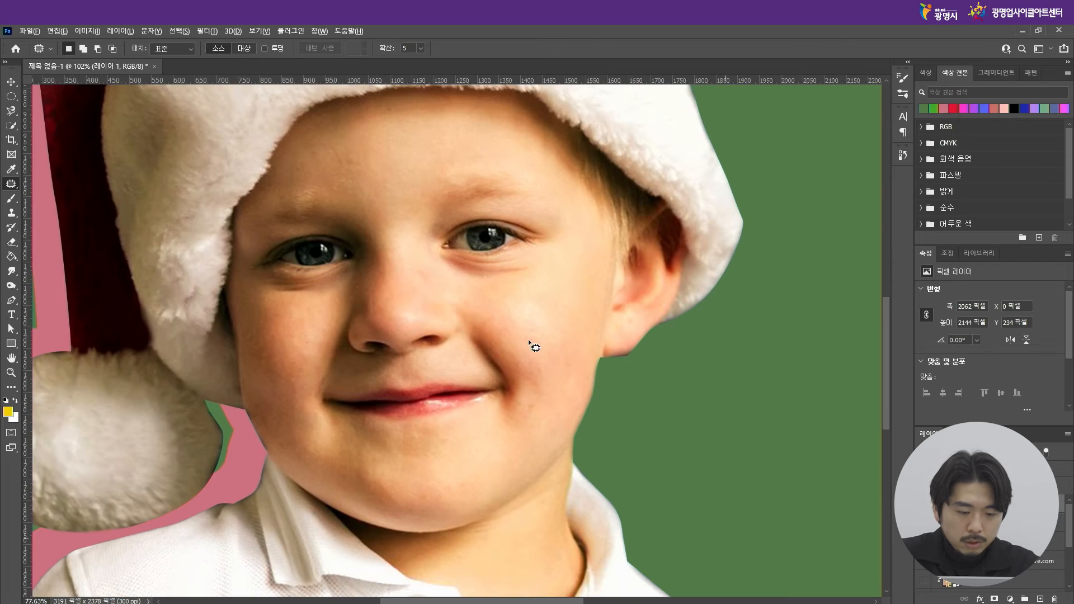
pyautogui.scroll(2, 287, 338)
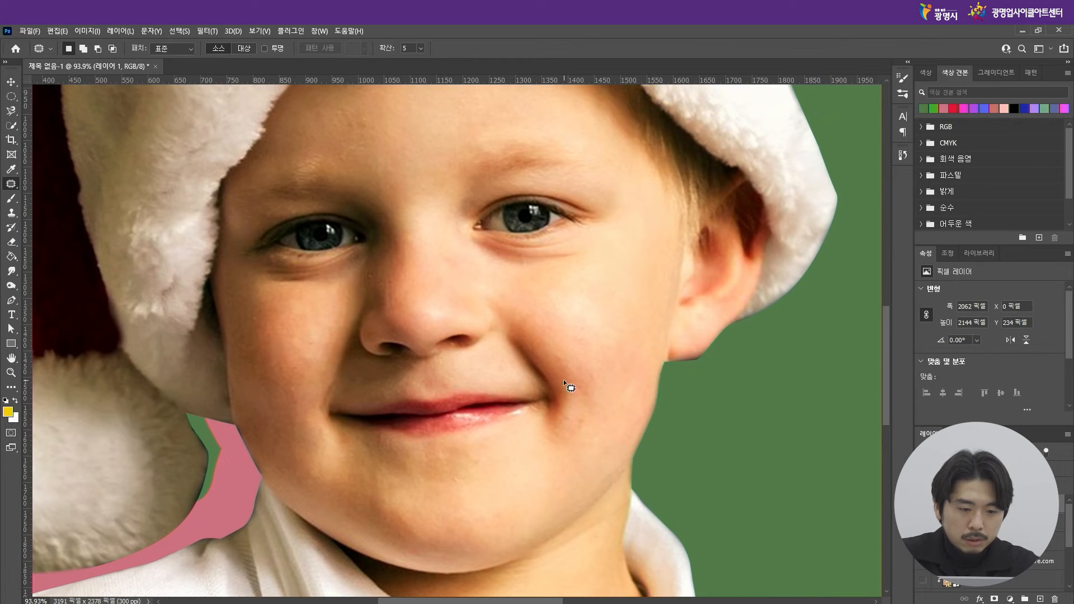
pyautogui.scroll(-3, 569, 379)
pyautogui.scroll(1, 525, 317)
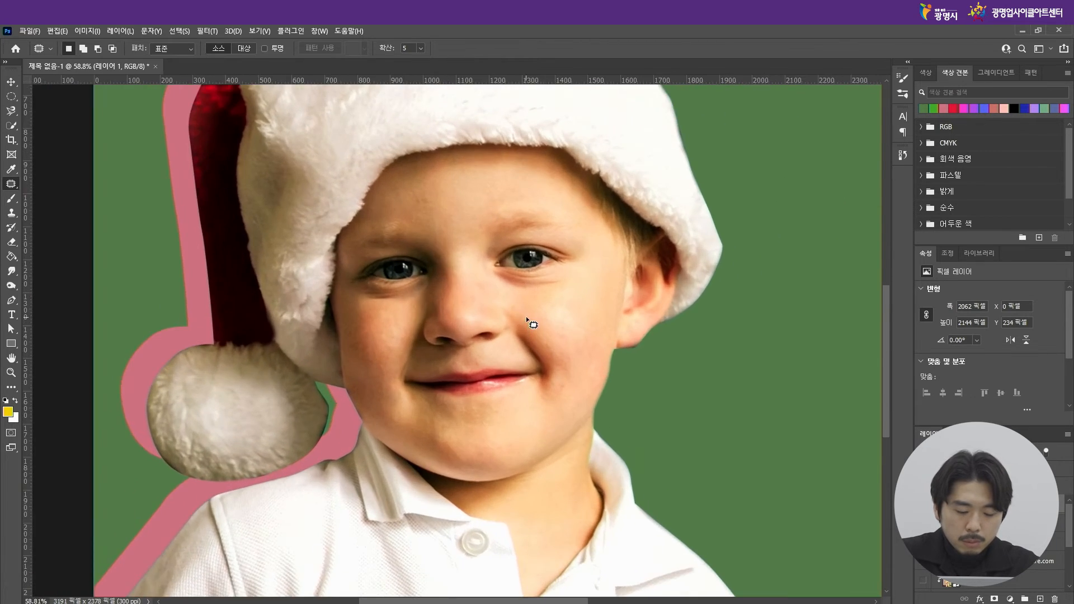
pyautogui.scroll(-1, 418, 418)
pyautogui.scroll(2, 595, 250)
pyautogui.scroll(-6, 322, 363)
pyautogui.scroll(-3, 348, 351)
pyautogui.scroll(3, 465, 329)
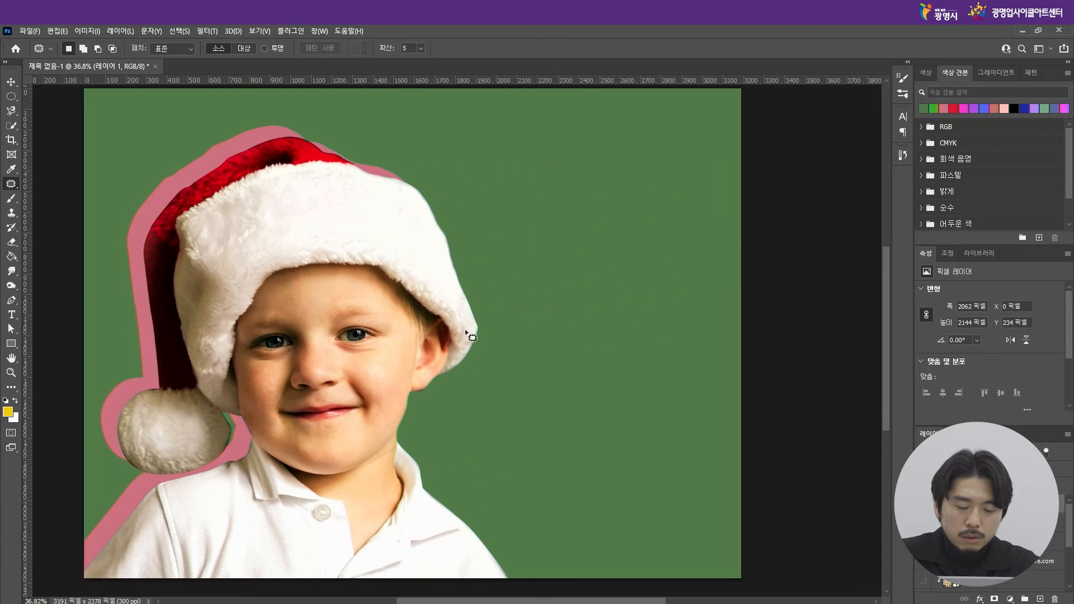
# Step: Open the Liquify filter on the boy's layer and move its window clear of the screen edge
pyautogui.click(205, 32)
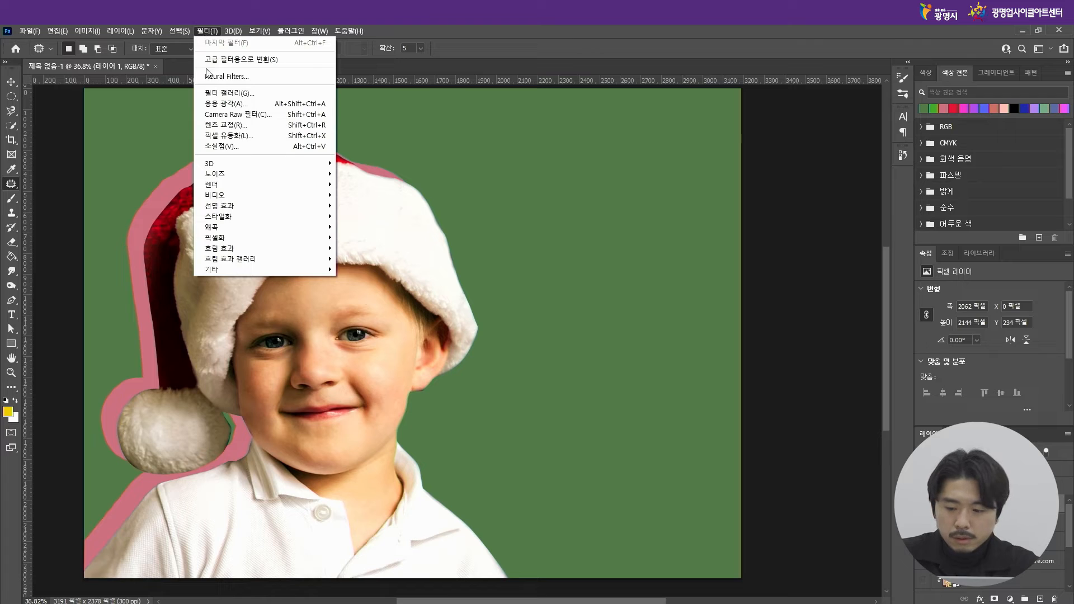
pyautogui.click(243, 139)
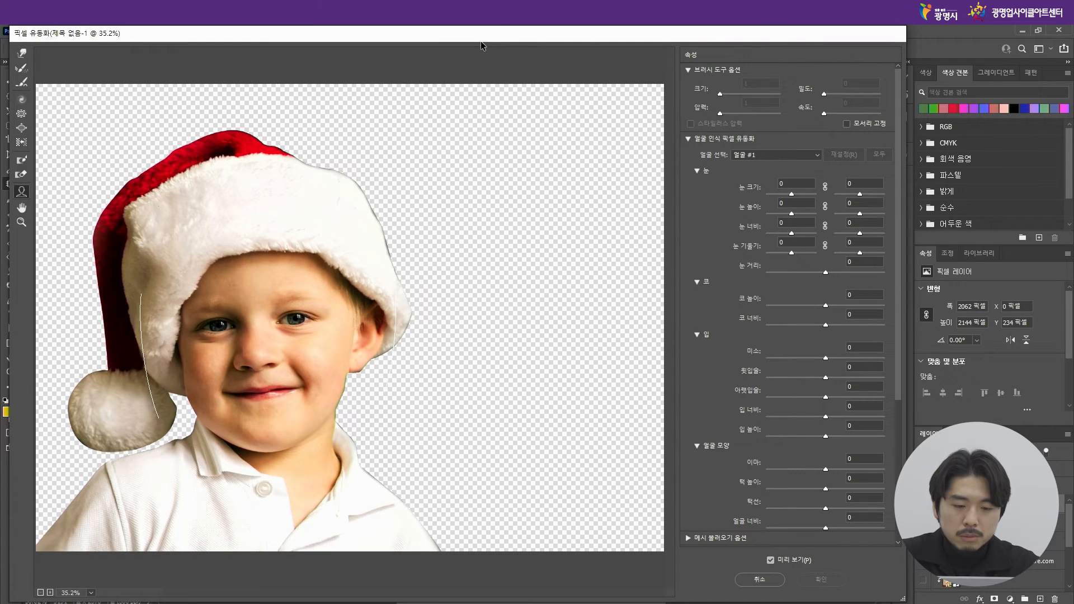
pyautogui.moveTo(481, 42); pyautogui.dragTo(569, 42)
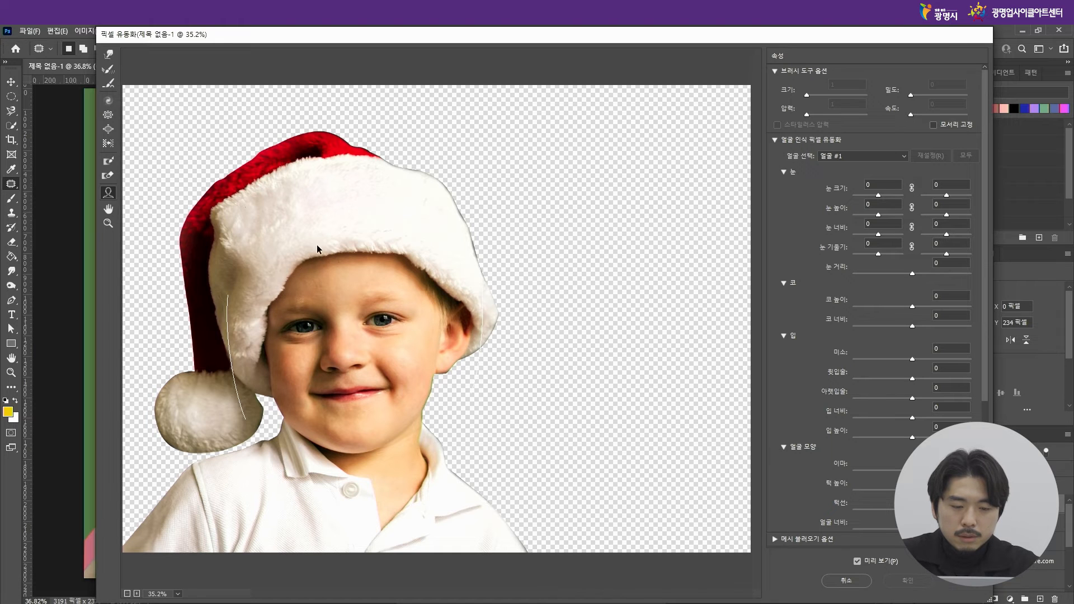
# Step: Reshape the eyes with the Face tool: right eye size -1 and width 4, left eye height -4 and width -35
pyautogui.scroll(4, 296, 273)
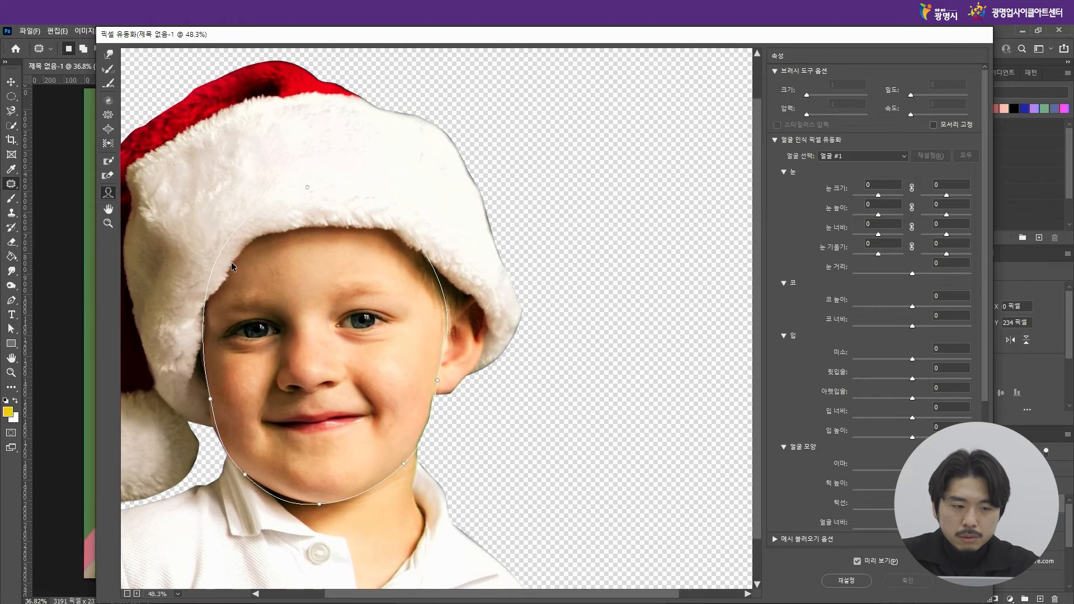
pyautogui.scroll(2, 232, 263)
pyautogui.moveTo(564, 597); pyautogui.dragTo(515, 593)
pyautogui.moveTo(756, 257); pyautogui.dragTo(755, 265)
pyautogui.moveTo(512, 592); pyautogui.dragTo(502, 594)
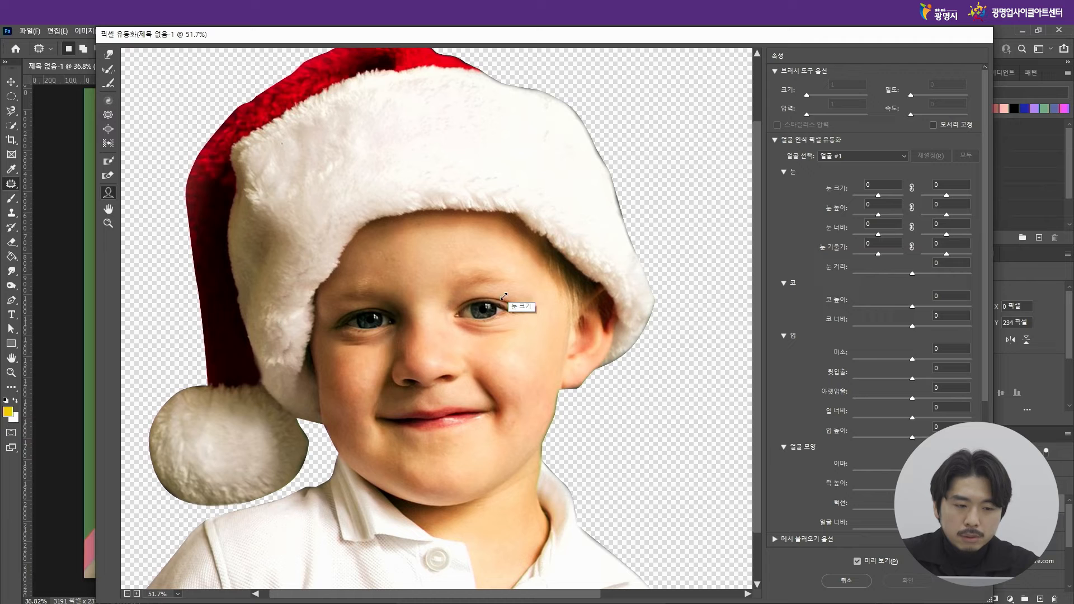
pyautogui.moveTo(503, 296); pyautogui.dragTo(501, 299)
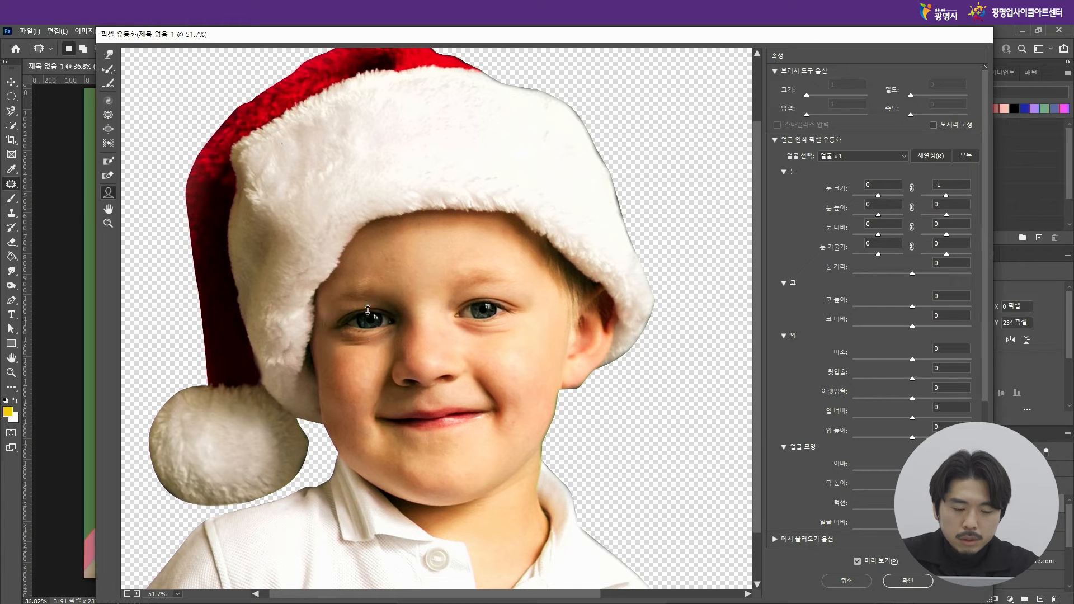
pyautogui.moveTo(371, 311); pyautogui.dragTo(370, 317)
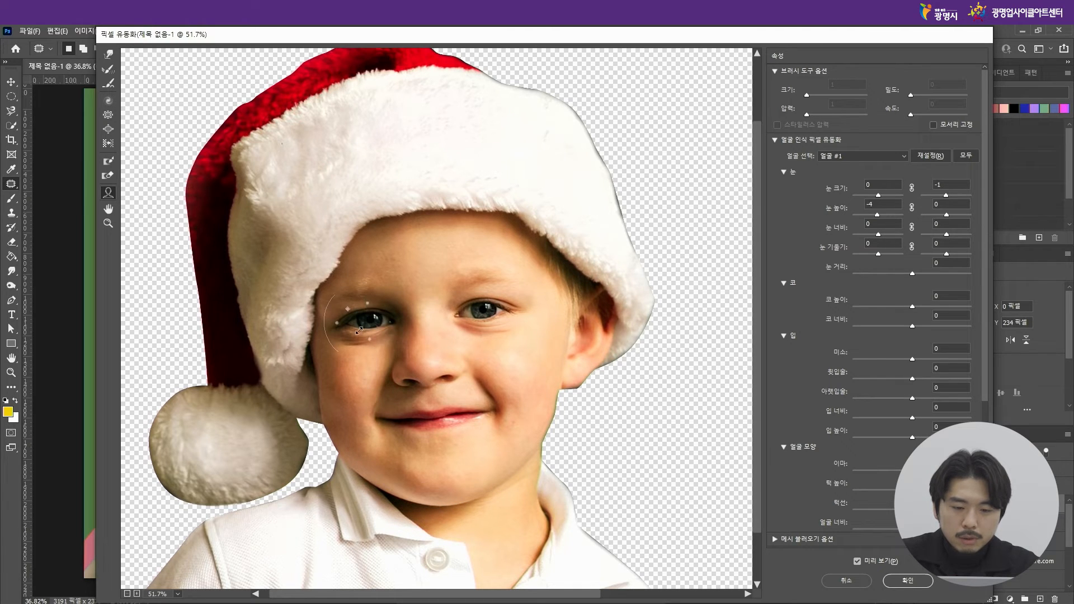
pyautogui.moveTo(349, 323); pyautogui.dragTo(349, 324)
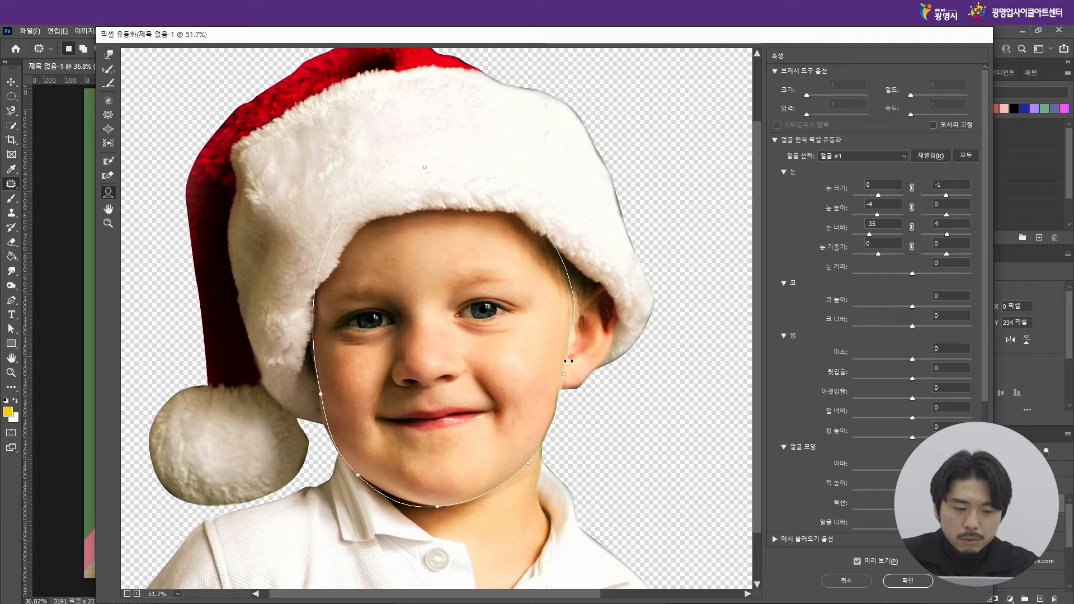
# Step: Reshape the boy's face with the Face tool by narrowing its width, setting nose height to -62 and raising the forehead
pyautogui.moveTo(568, 375); pyautogui.dragTo(560, 375)
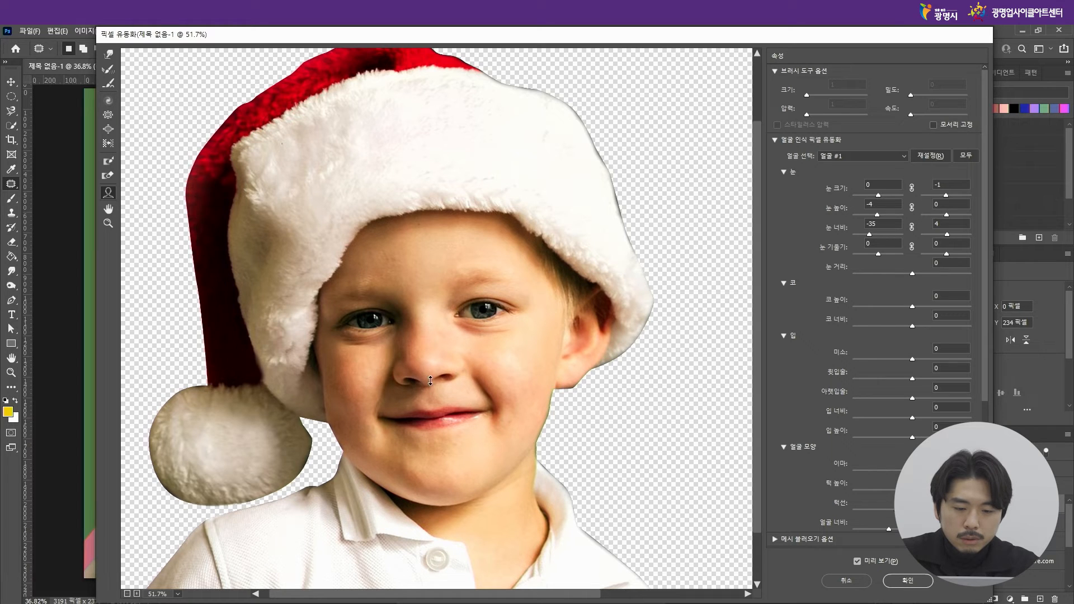
pyautogui.moveTo(430, 384); pyautogui.dragTo(429, 395)
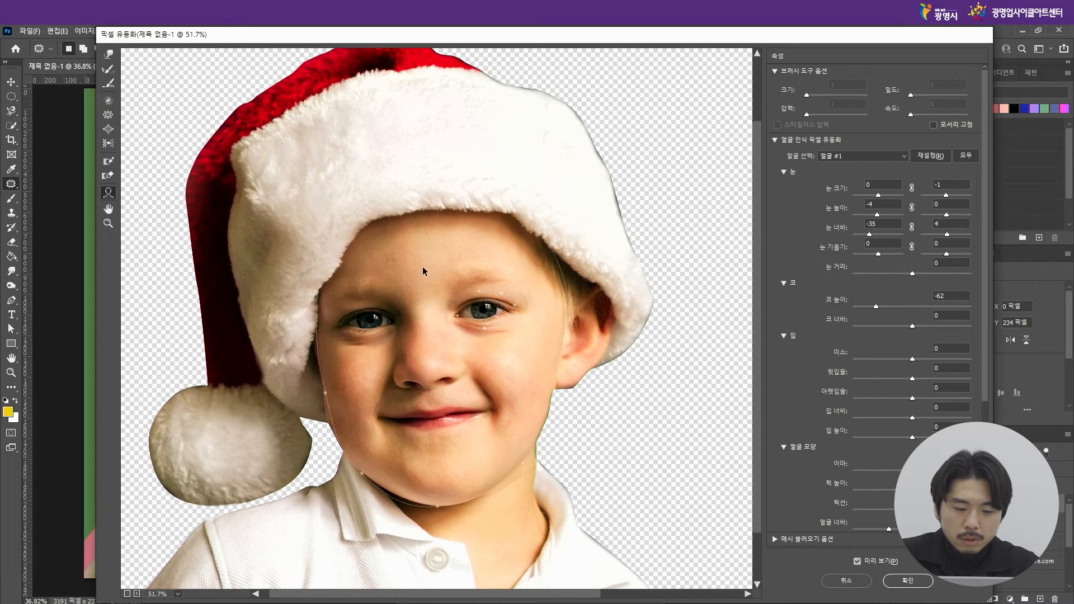
pyautogui.moveTo(430, 173); pyautogui.dragTo(426, 140)
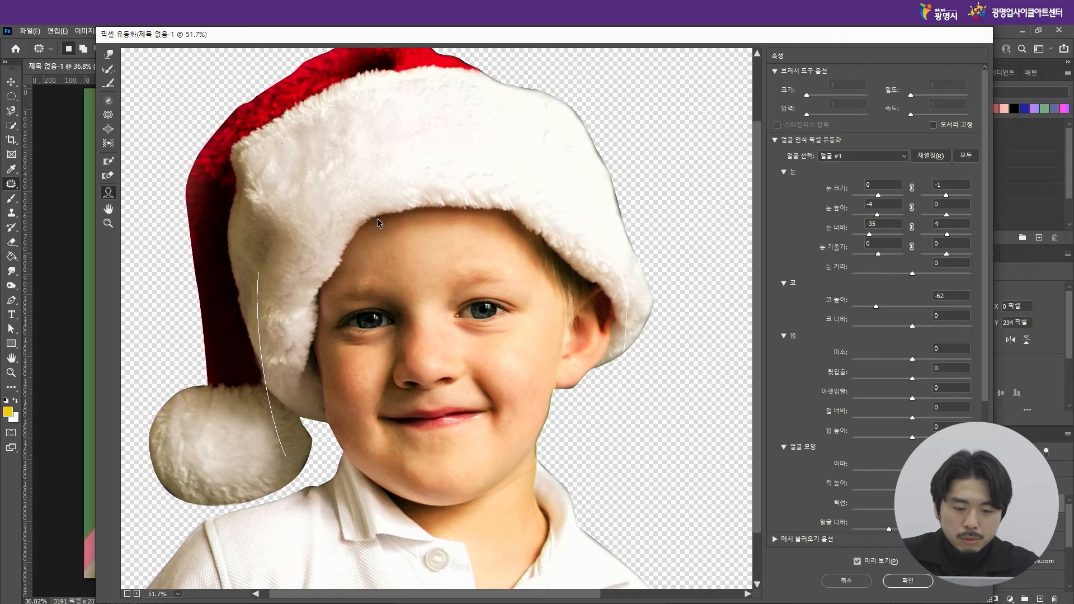
# Step: Push the jaw edge below the right-hand ear slightly inward using the Forward Warp tool with a brush size of 150
pyautogui.click(110, 56)
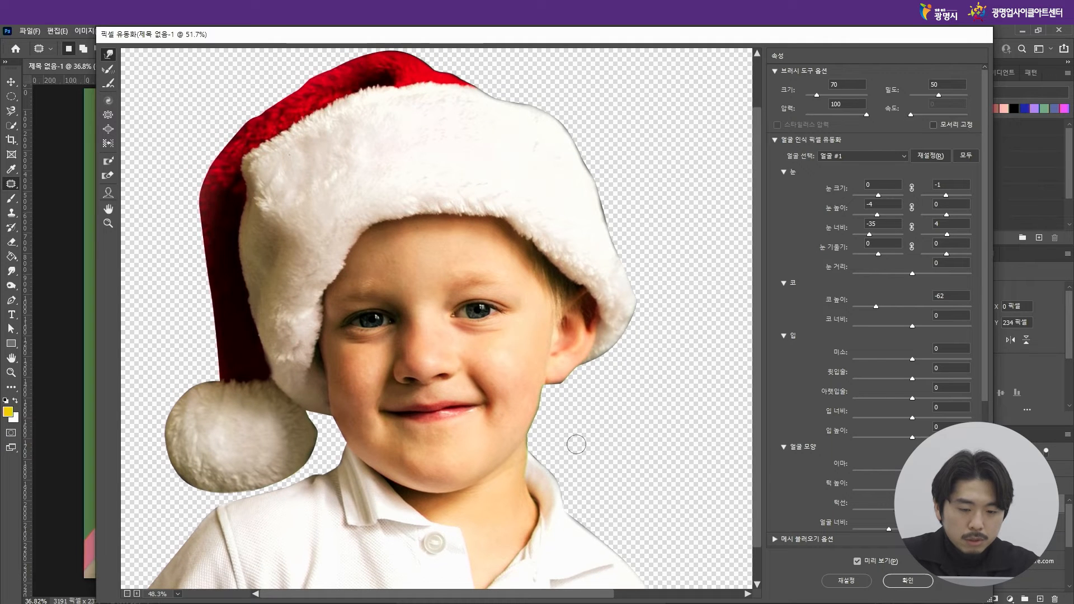
pyautogui.scroll(2, 576, 443)
pyautogui.scroll(3, 597, 476)
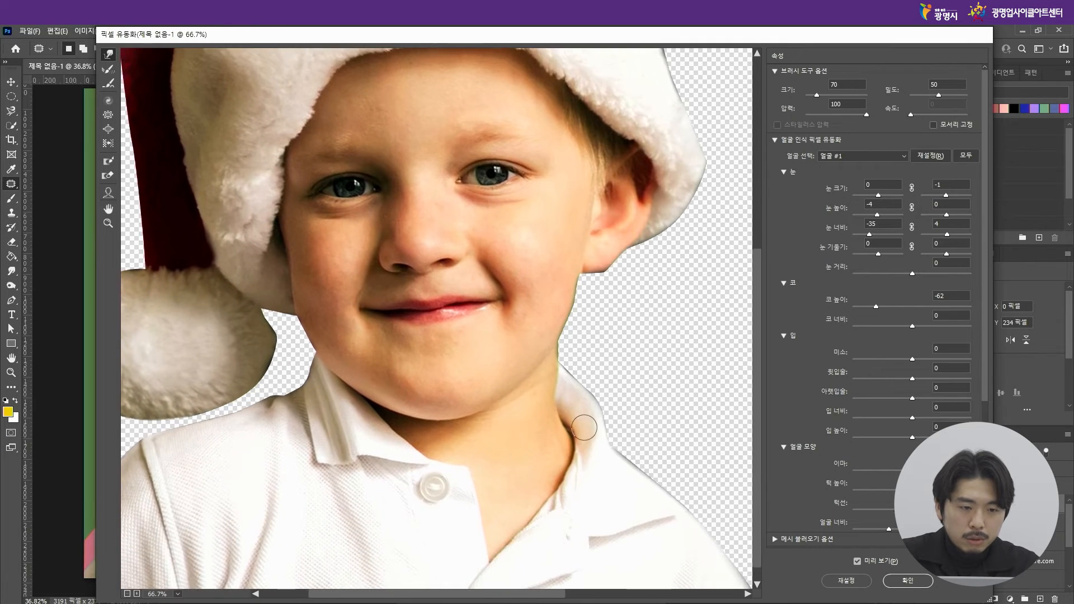
pyautogui.scroll(1, 621, 389)
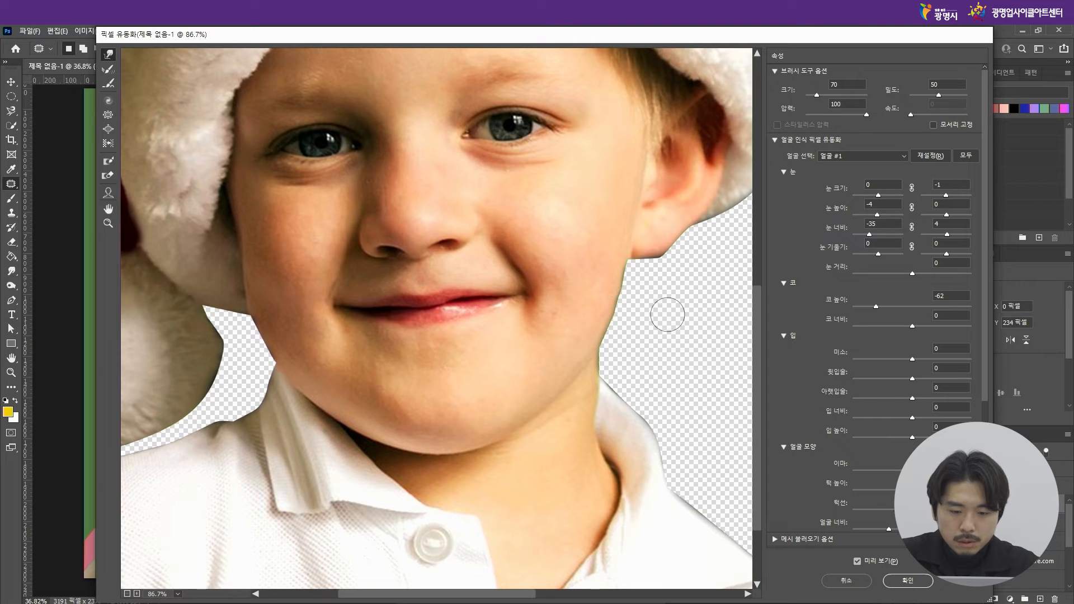
pyautogui.moveTo(627, 304); pyautogui.dragTo(611, 300)
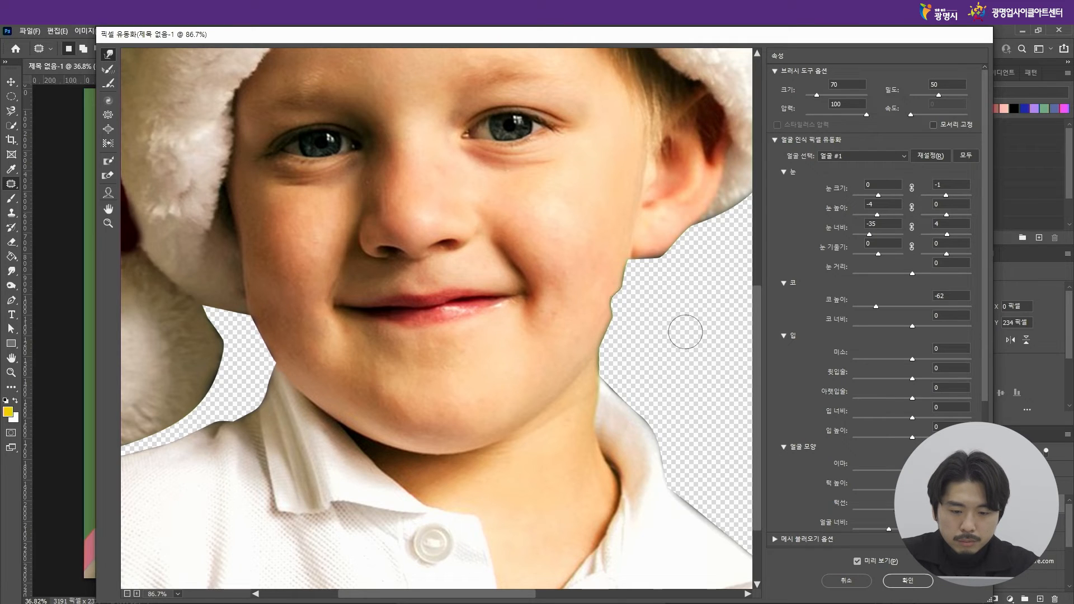
pyautogui.press(']')
pyautogui.press(']')
pyautogui.press(']')
pyautogui.press(']')
pyautogui.press(']')
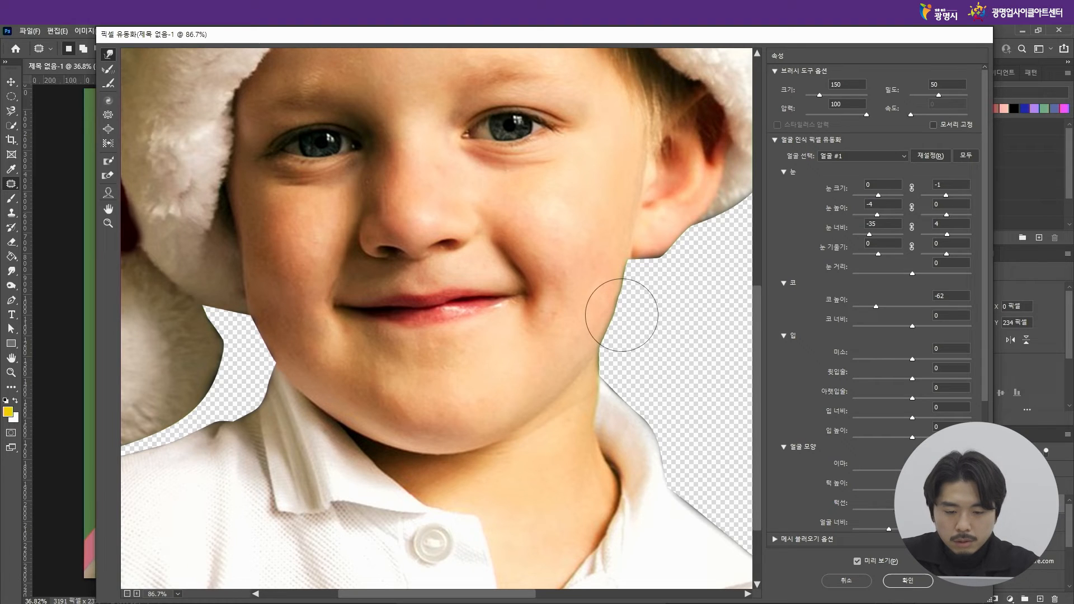
pyautogui.moveTo(622, 315); pyautogui.dragTo(618, 313)
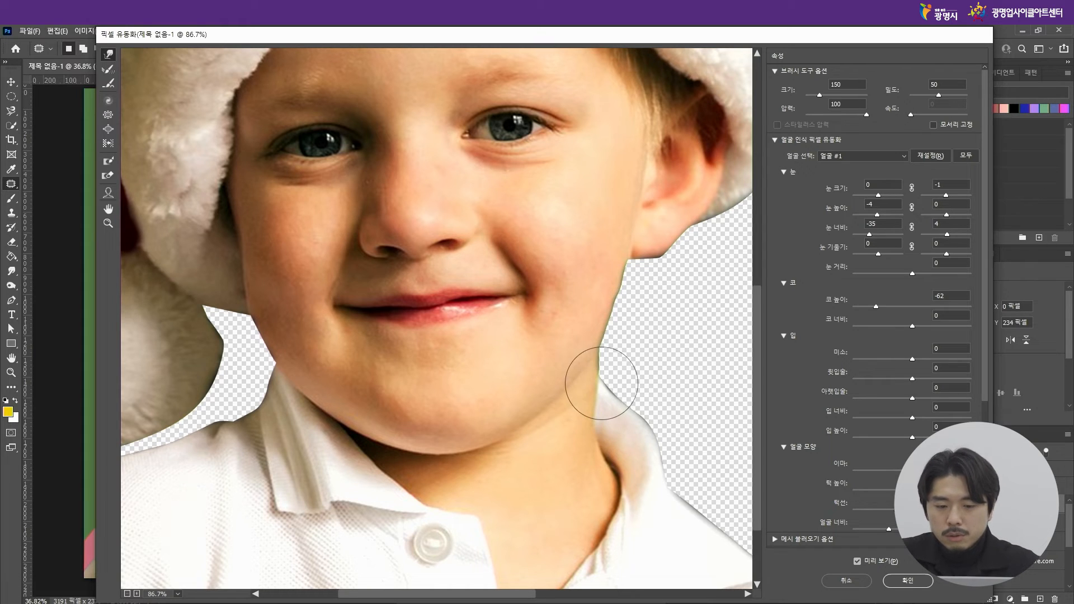
# Step: Try Forward Warp brush sizes of 90, 125 and 100 over the neck and the left-hand jaw edge
pyautogui.press('[')
pyautogui.press('[')
pyautogui.press('[')
pyautogui.press('[')
pyautogui.press('[')
pyautogui.press('[')
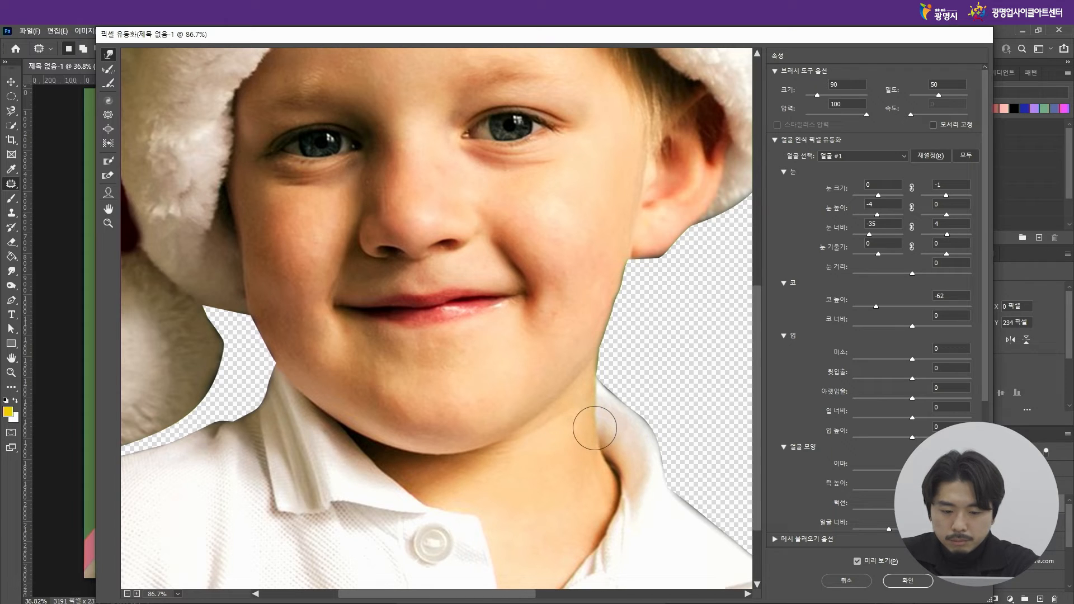
pyautogui.press('[')
pyautogui.press(']')
pyautogui.press(']')
pyautogui.press(']')
pyautogui.press(']')
pyautogui.press(']')
pyautogui.press(']')
pyautogui.press(']')
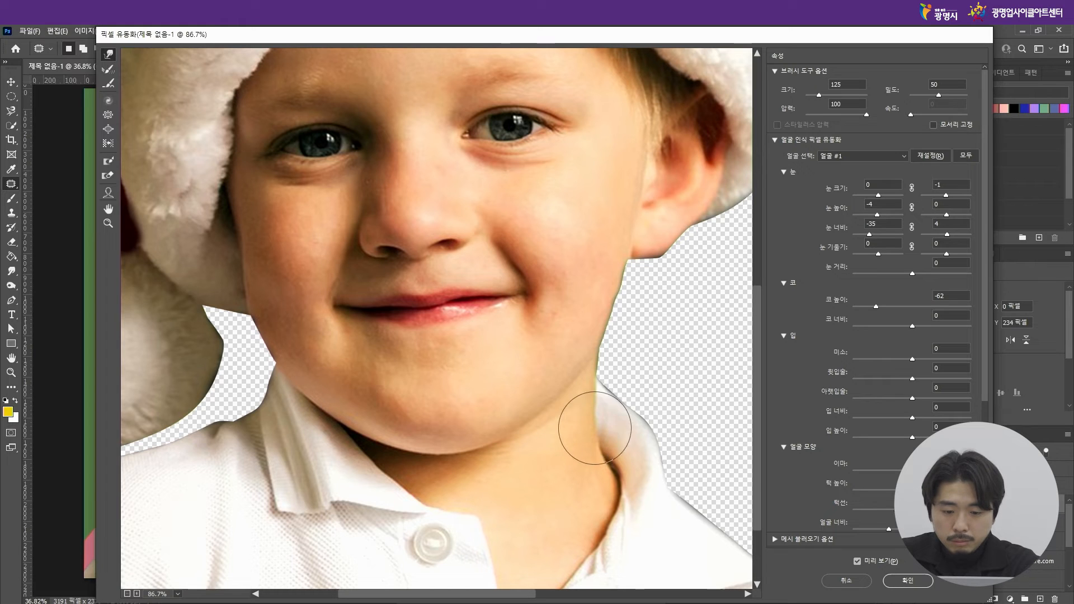
pyautogui.press('[')
pyautogui.press('[')
pyautogui.press('[')
pyautogui.press('[')
pyautogui.press('[')
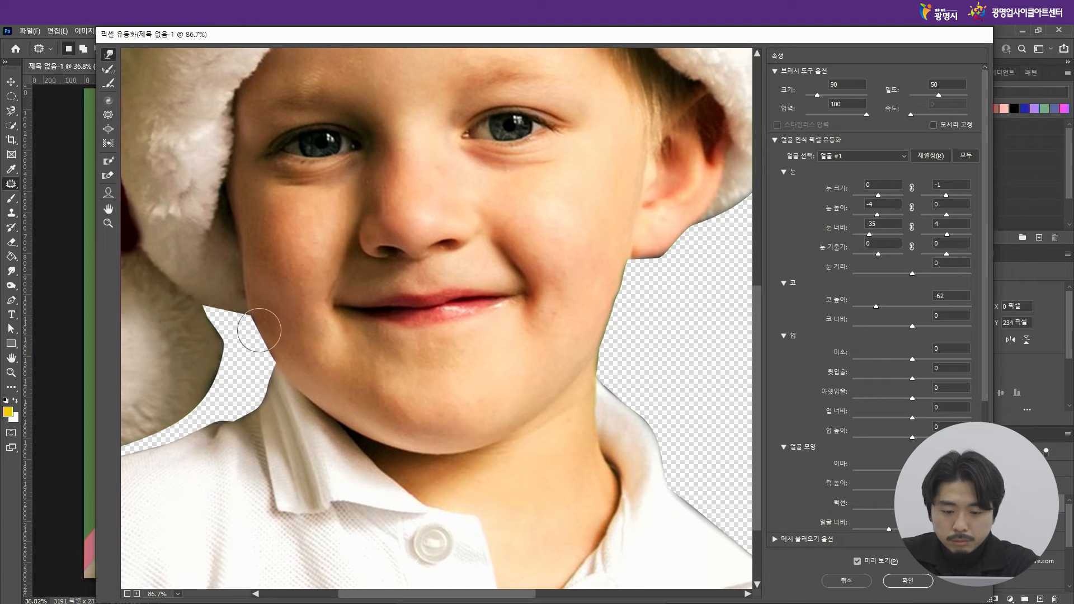
pyautogui.press('[')
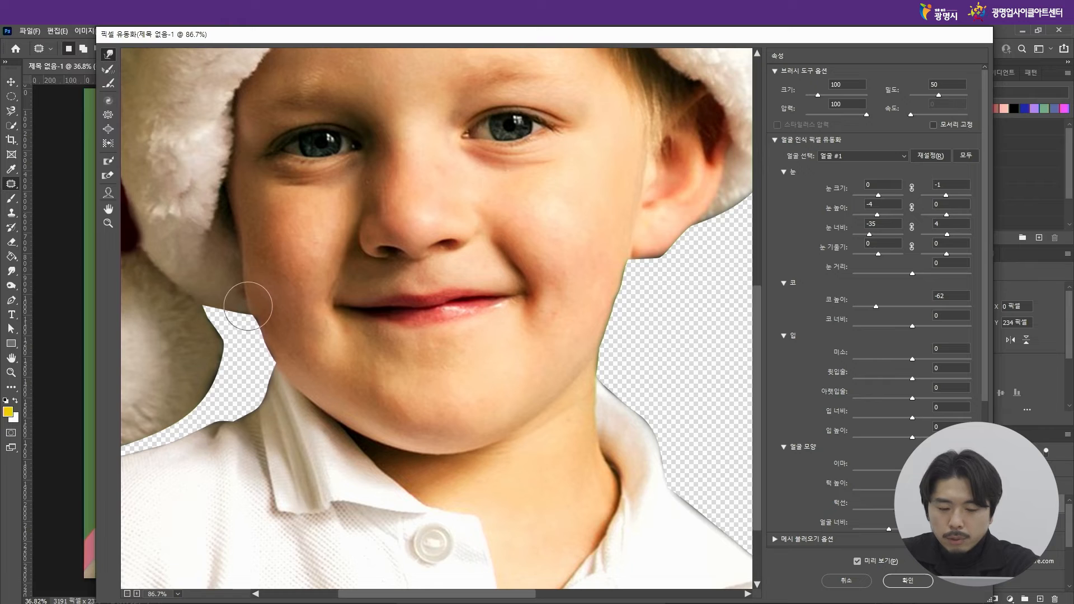
pyautogui.press(']')
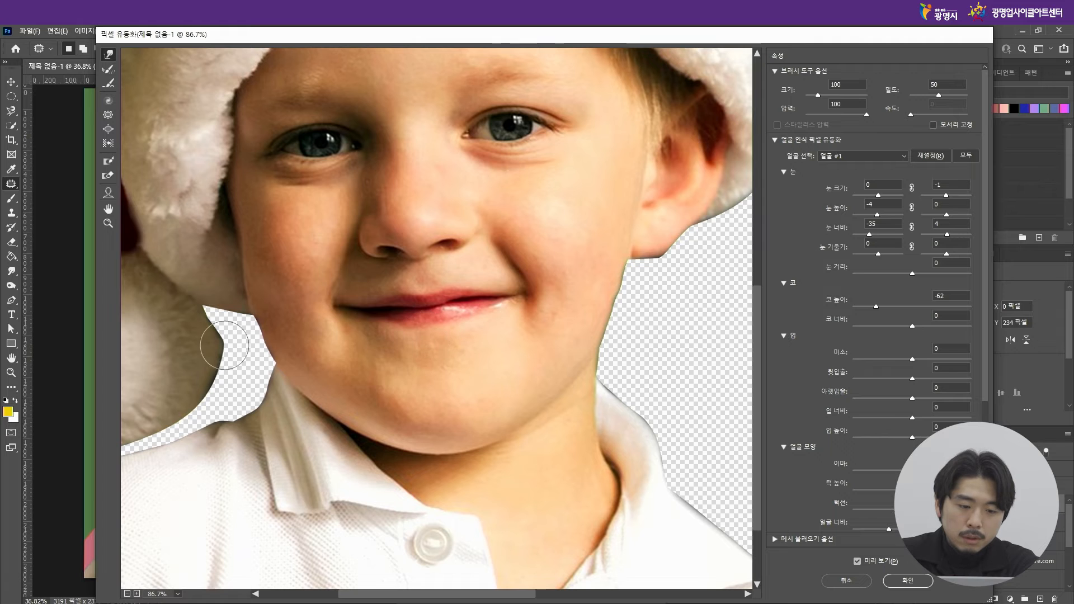
# Step: Set the Forward Warp brush size to 200 and push the outer edge of the hat's pom-pom inward
pyautogui.scroll(-3, 489, 317)
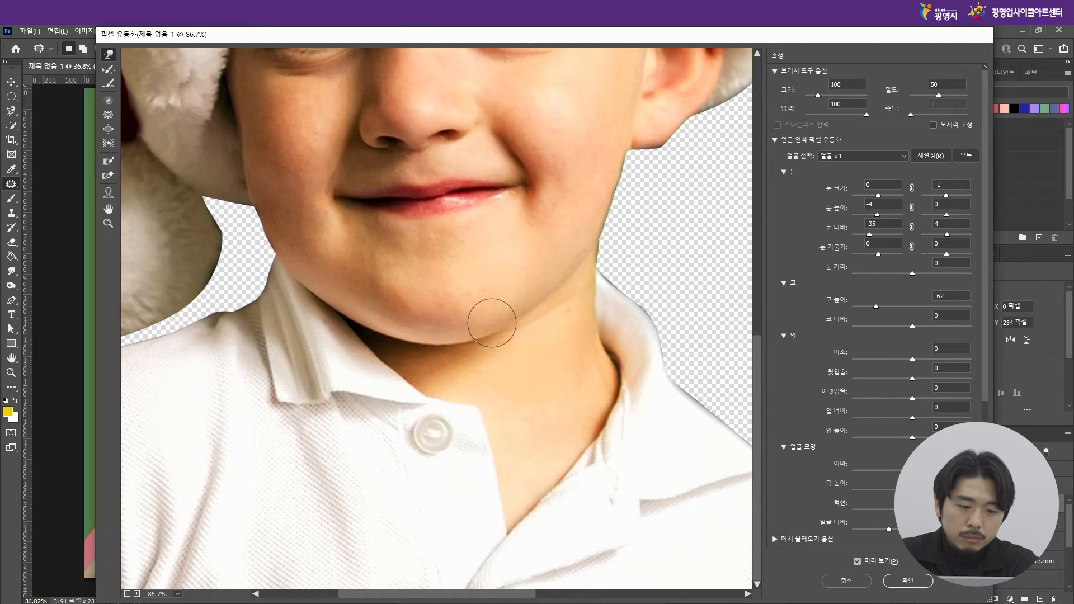
pyautogui.scroll(-8, 611, 351)
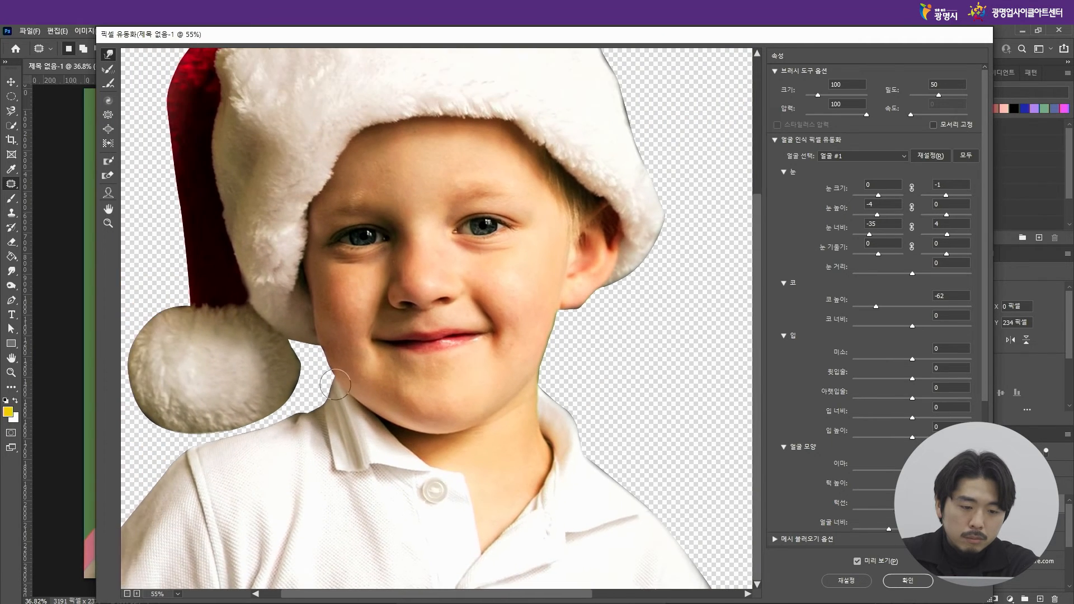
pyautogui.scroll(5, 208, 370)
pyautogui.scroll(-2, 208, 371)
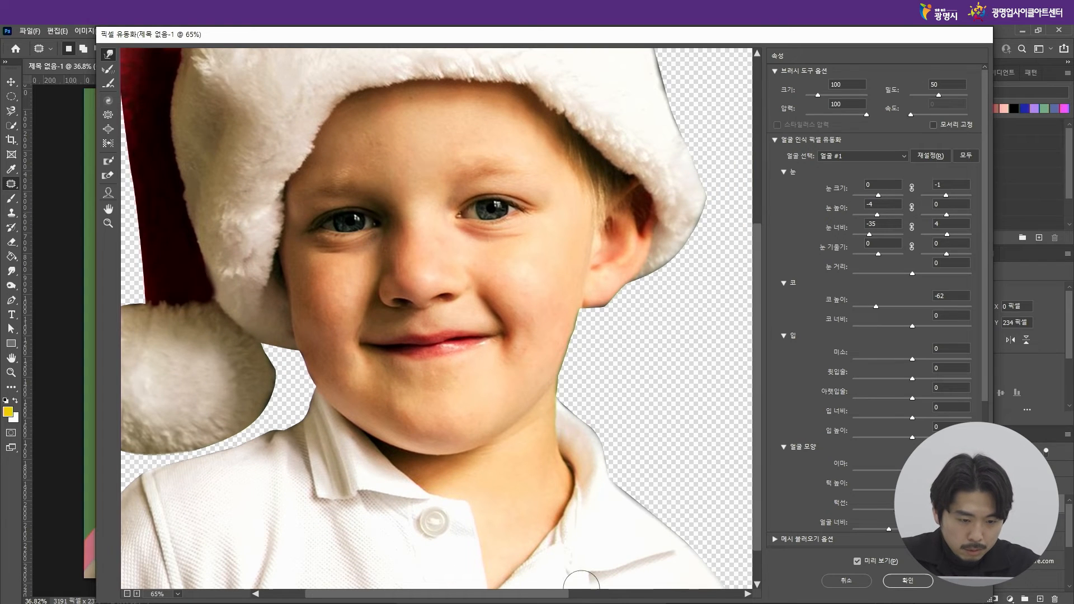
pyautogui.moveTo(557, 593); pyautogui.dragTo(512, 593)
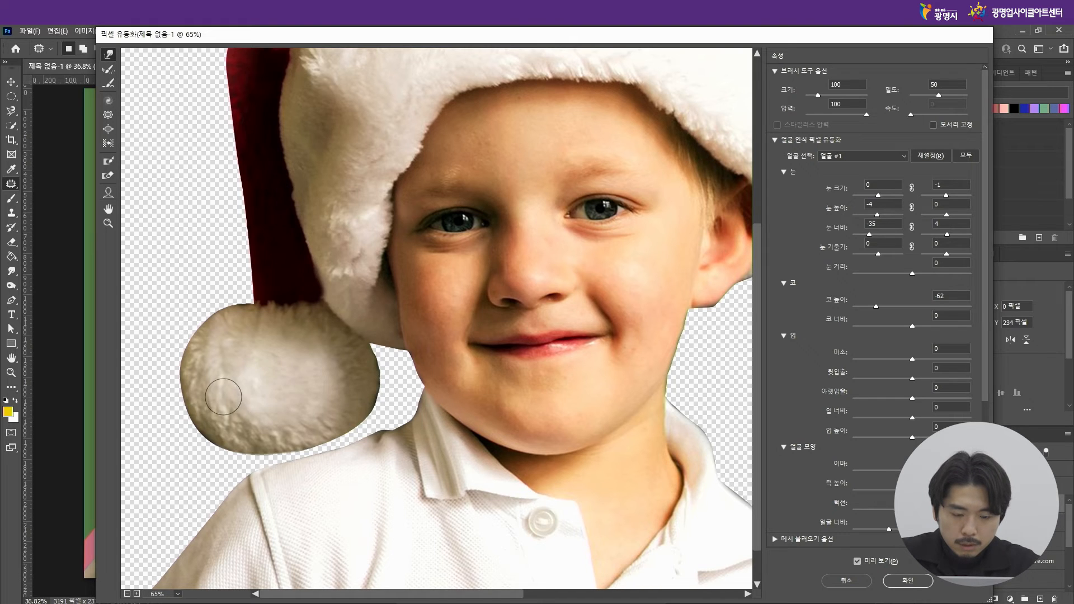
pyautogui.press(']')
pyautogui.press(']')
pyautogui.press(']')
pyautogui.press(']')
pyautogui.press(']')
pyautogui.press(']')
pyautogui.press(']')
pyautogui.press(']')
pyautogui.press(']')
pyautogui.press(']')
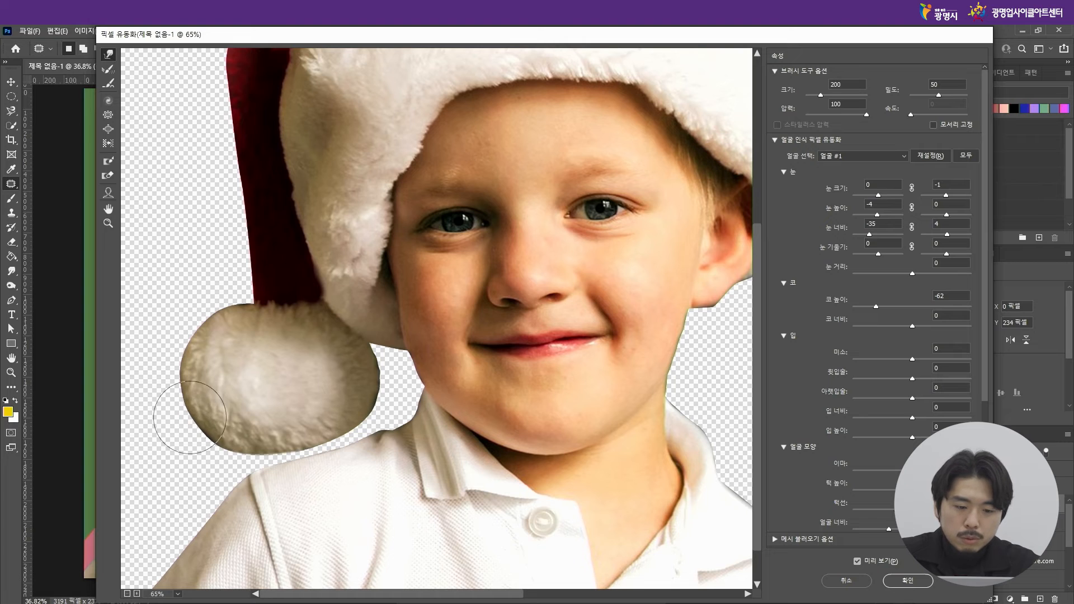
pyautogui.moveTo(182, 393)
pyautogui.mouseDown()
pyautogui.moveTo(179, 360)
pyautogui.moveTo(203, 307)
pyautogui.moveTo(172, 372)
pyautogui.moveTo(184, 374)
pyautogui.moveTo(185, 417)
pyautogui.moveTo(195, 422)
pyautogui.mouseUp()
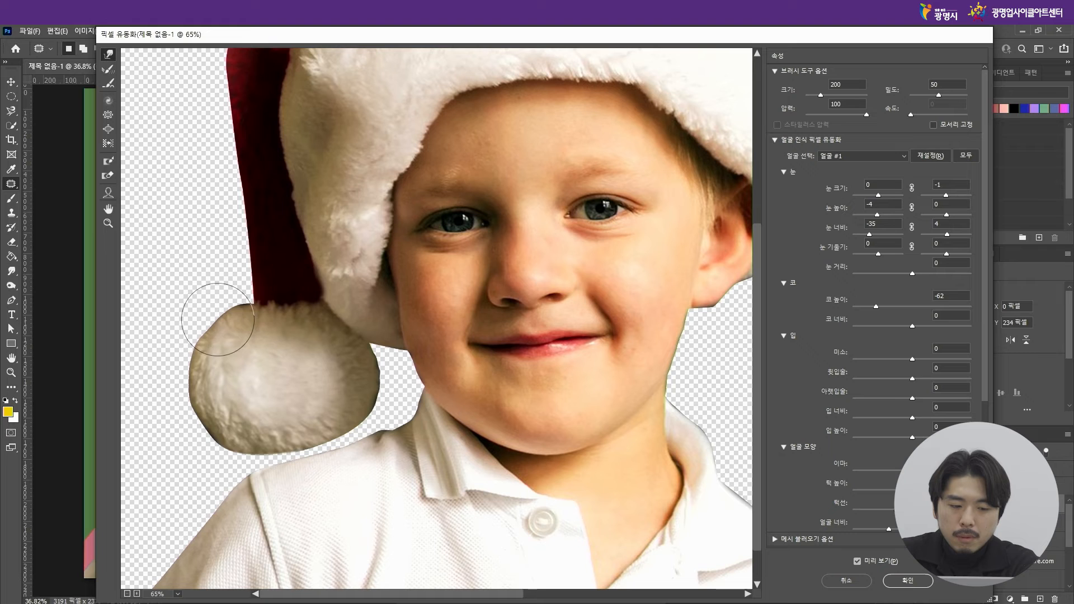
pyautogui.scroll(-3, 437, 350)
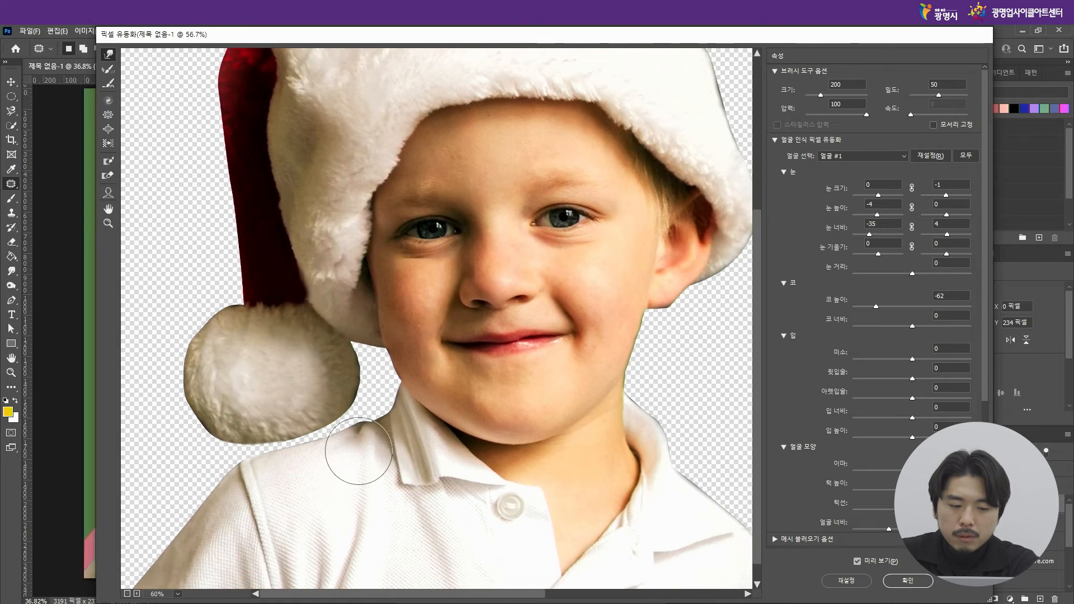
pyautogui.scroll(-3, 349, 456)
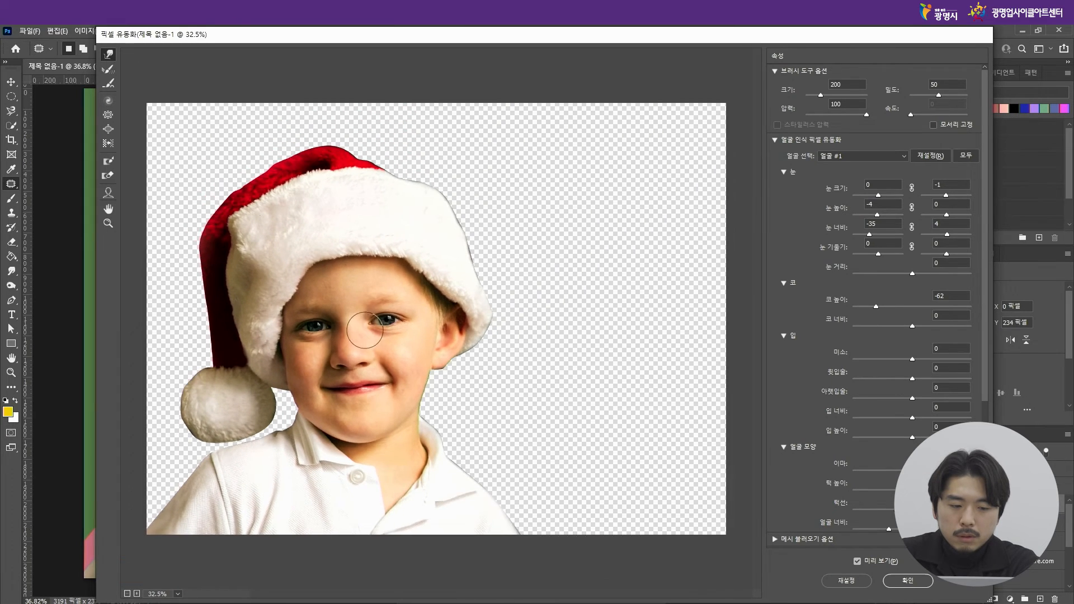
# Step: Apply the Liquify changes to the boy and compare the image before and after the filter through its history states
pyautogui.click(922, 581)
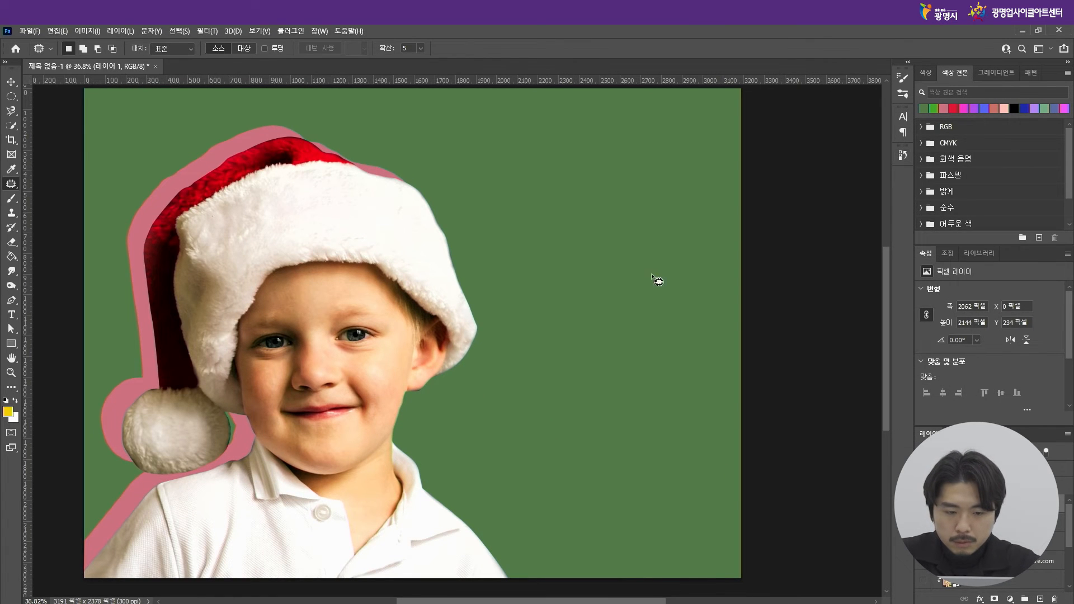
pyautogui.click(903, 155)
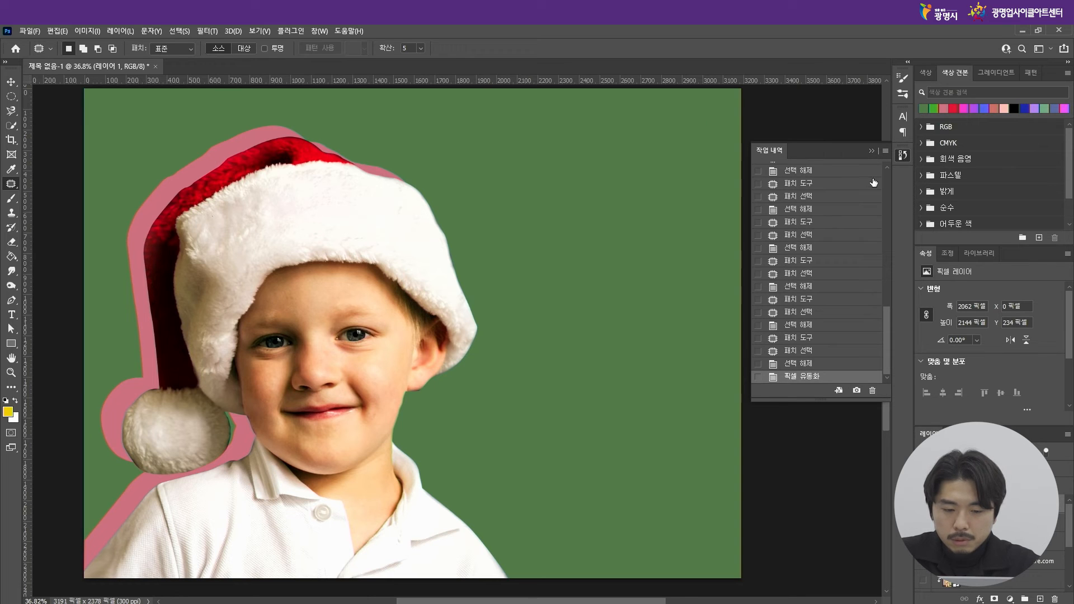
pyautogui.click(806, 363)
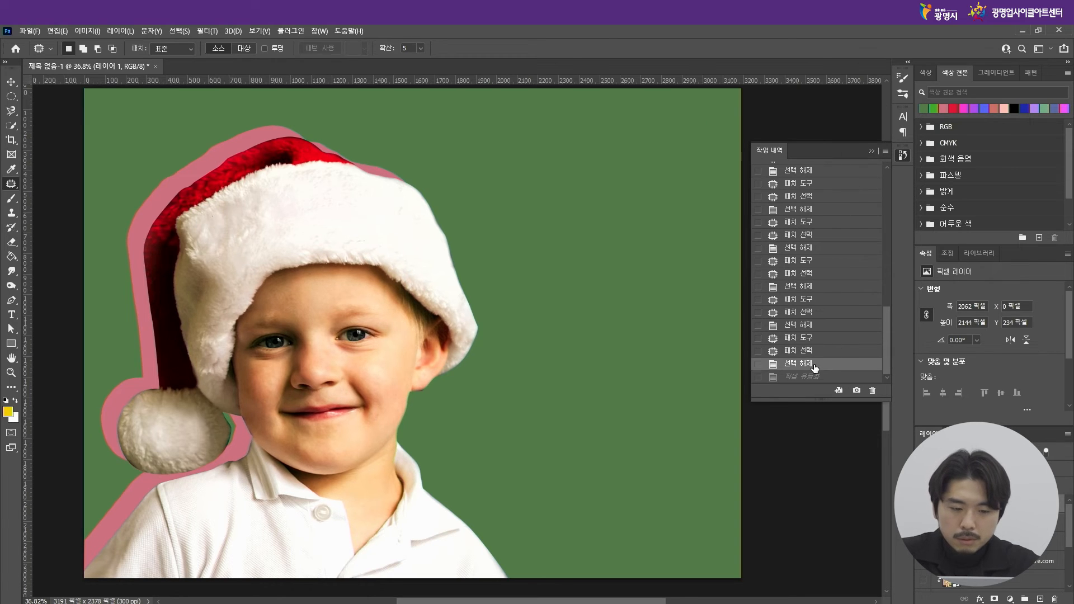
pyautogui.click(806, 351)
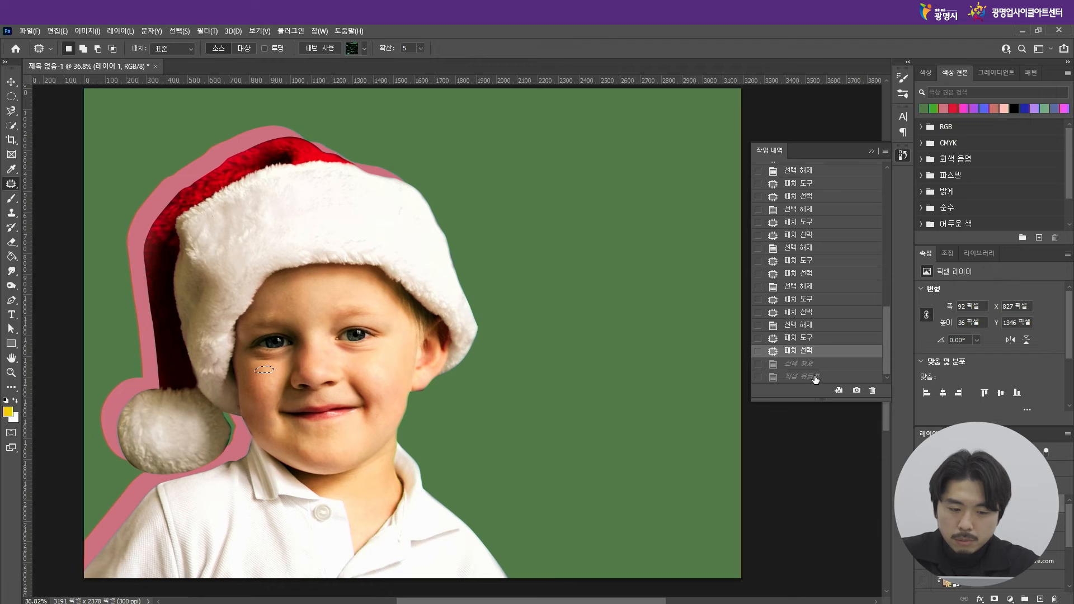
pyautogui.click(822, 376)
pyautogui.click(816, 364)
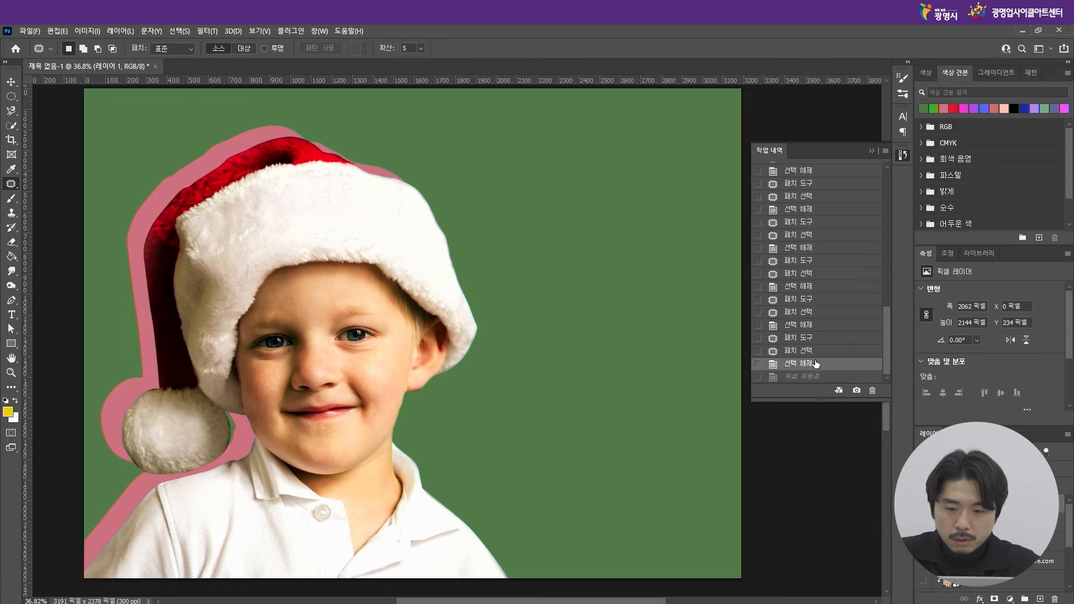
pyautogui.click(816, 377)
pyautogui.click(815, 368)
pyautogui.click(817, 378)
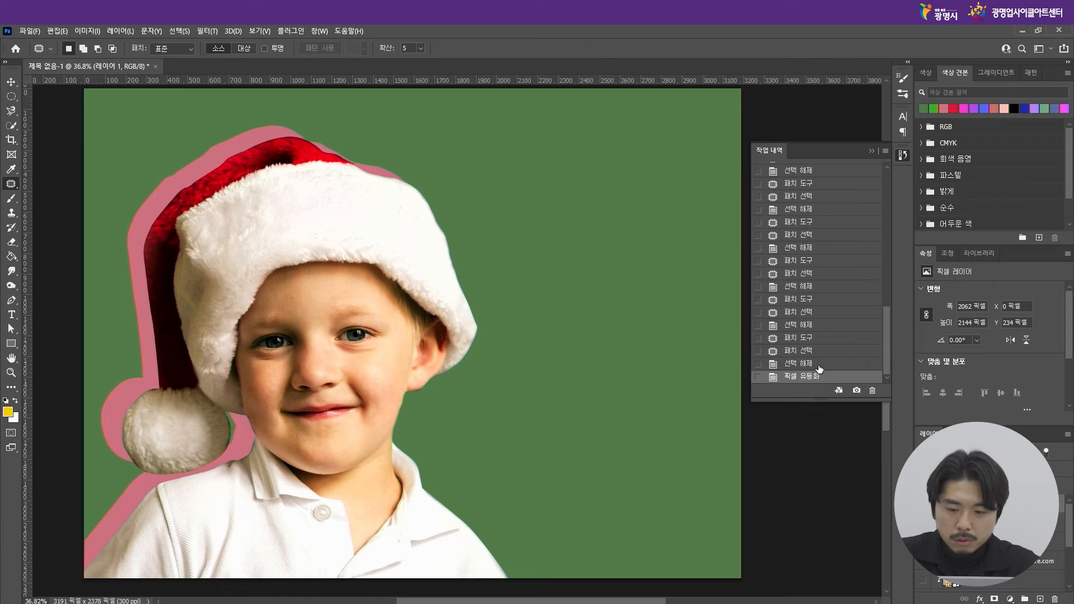
pyautogui.click(817, 365)
pyautogui.click(819, 376)
pyautogui.click(872, 152)
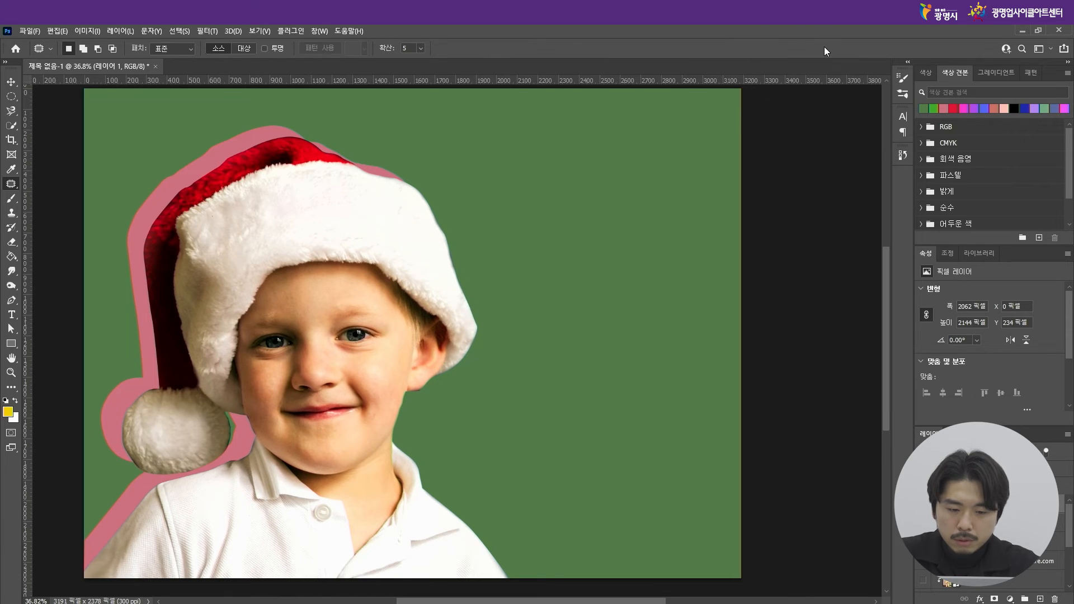
pyautogui.scroll(-4, 732, 244)
pyautogui.scroll(5, 498, 275)
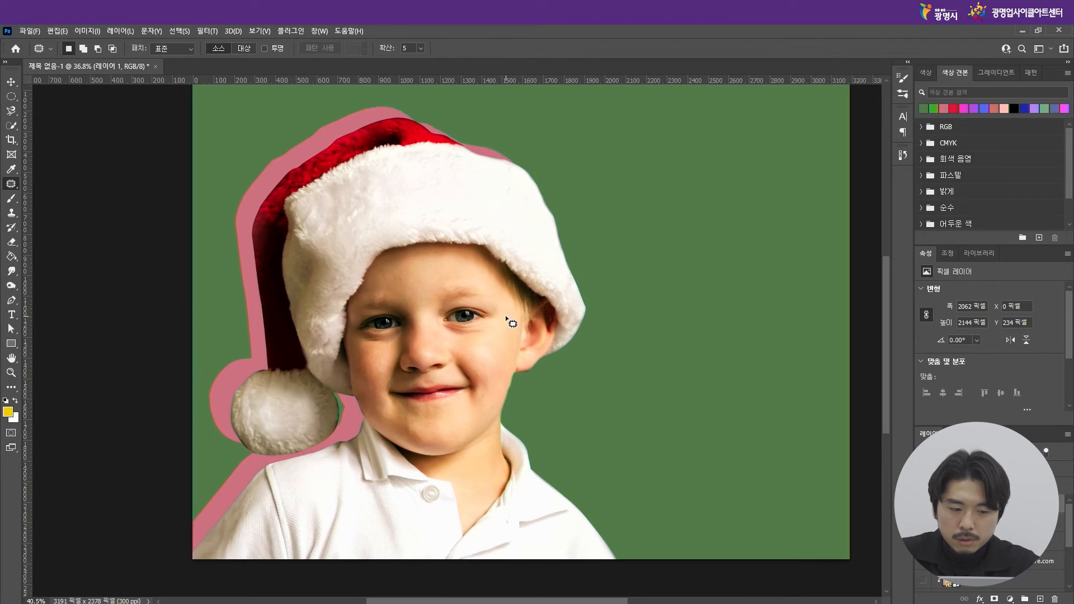
pyautogui.scroll(-1, 703, 263)
pyautogui.scroll(1, 704, 263)
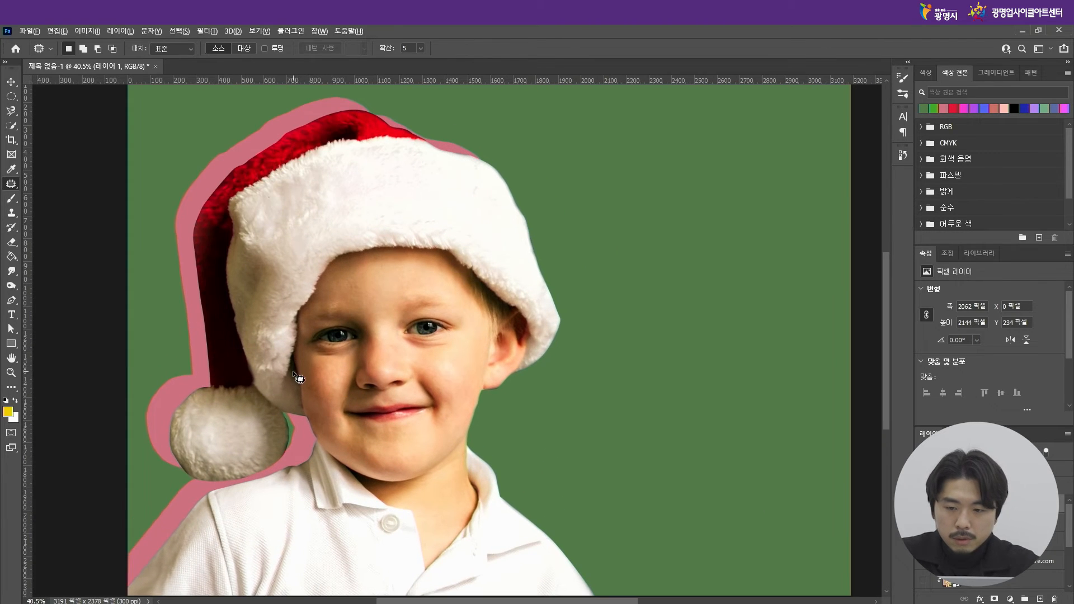
pyautogui.scroll(-1, 294, 370)
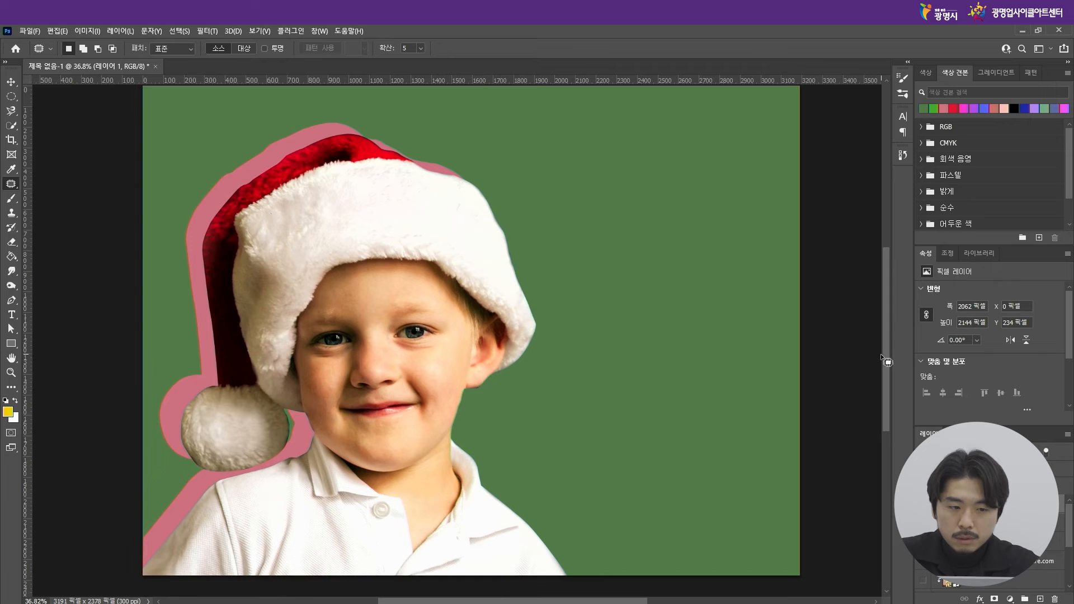
pyautogui.moveTo(885, 363); pyautogui.dragTo(885, 358)
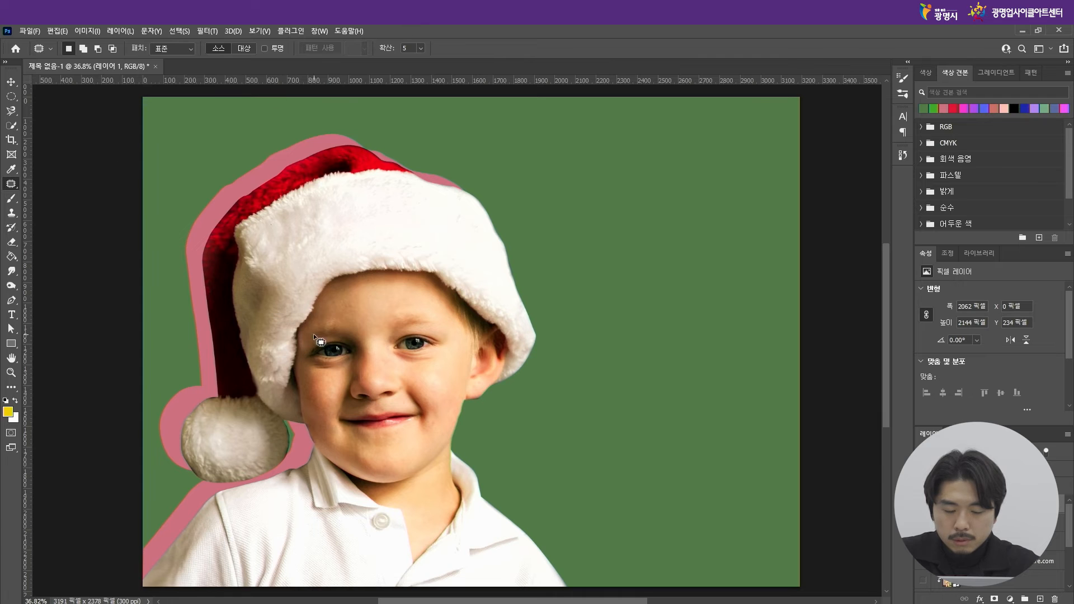
# Step: Clone the shirt's existing button onto the placket just below it using the Clone Stamp tool
pyautogui.scroll(2, 431, 425)
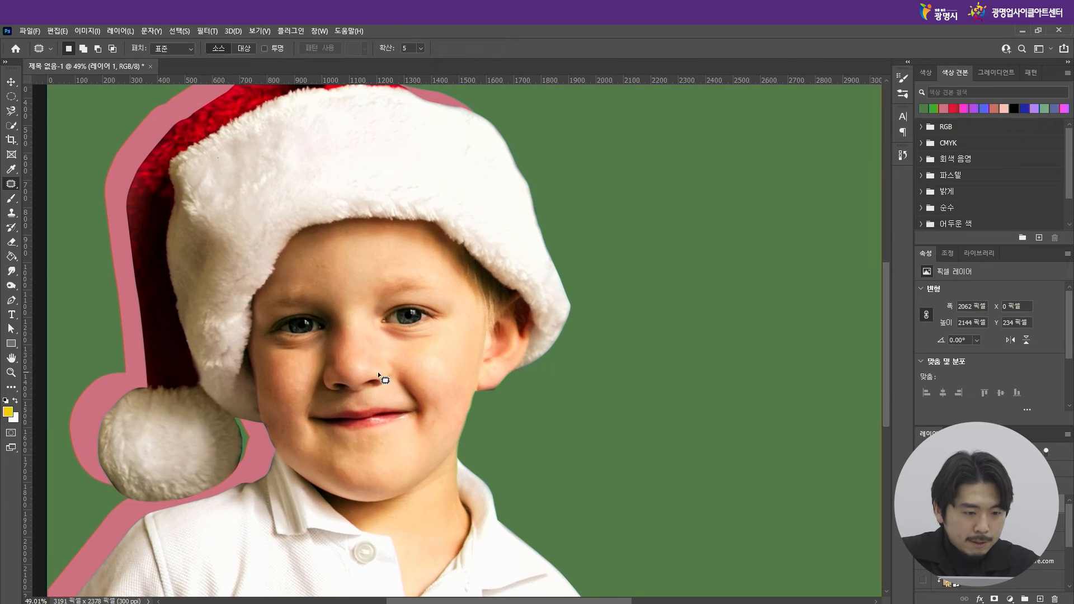
pyautogui.scroll(2, 338, 327)
pyautogui.scroll(-4, 345, 307)
pyautogui.scroll(5, 350, 544)
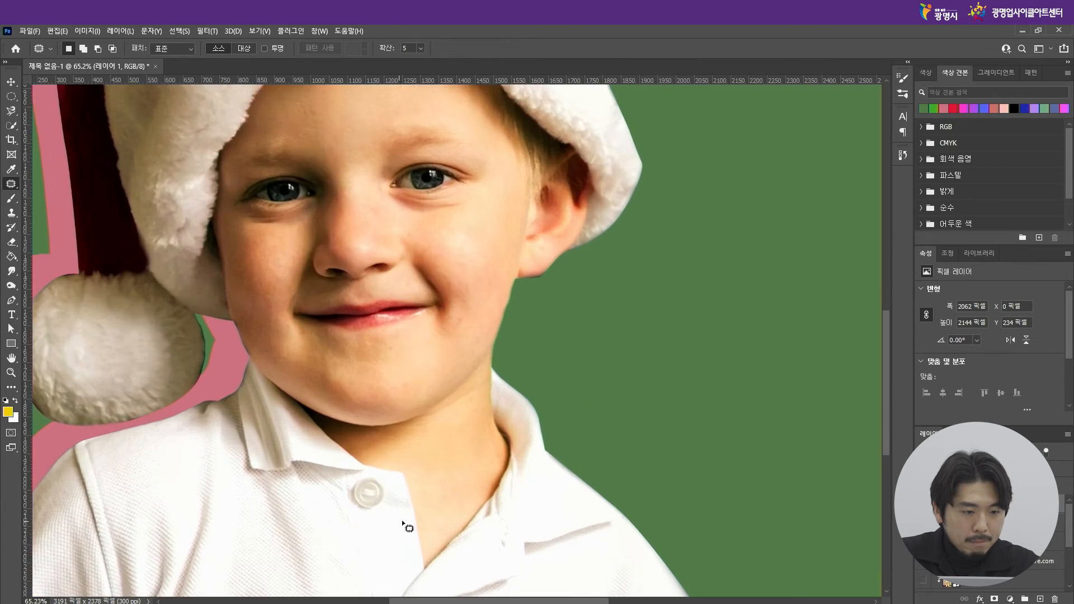
pyautogui.scroll(2, 404, 525)
pyautogui.scroll(-1, 384, 528)
pyautogui.scroll(3, 364, 460)
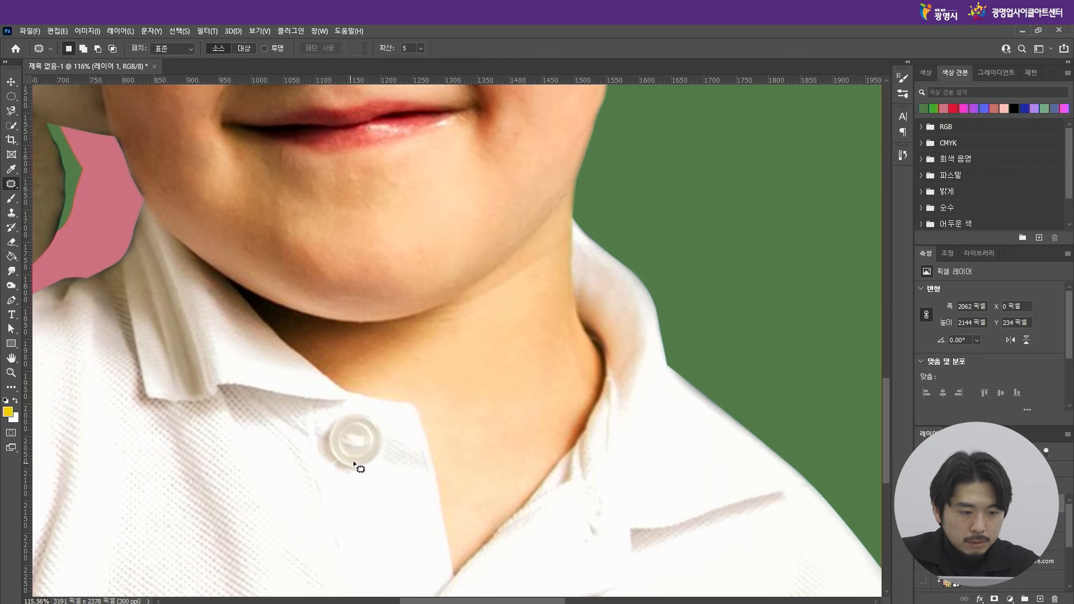
pyautogui.click(16, 213)
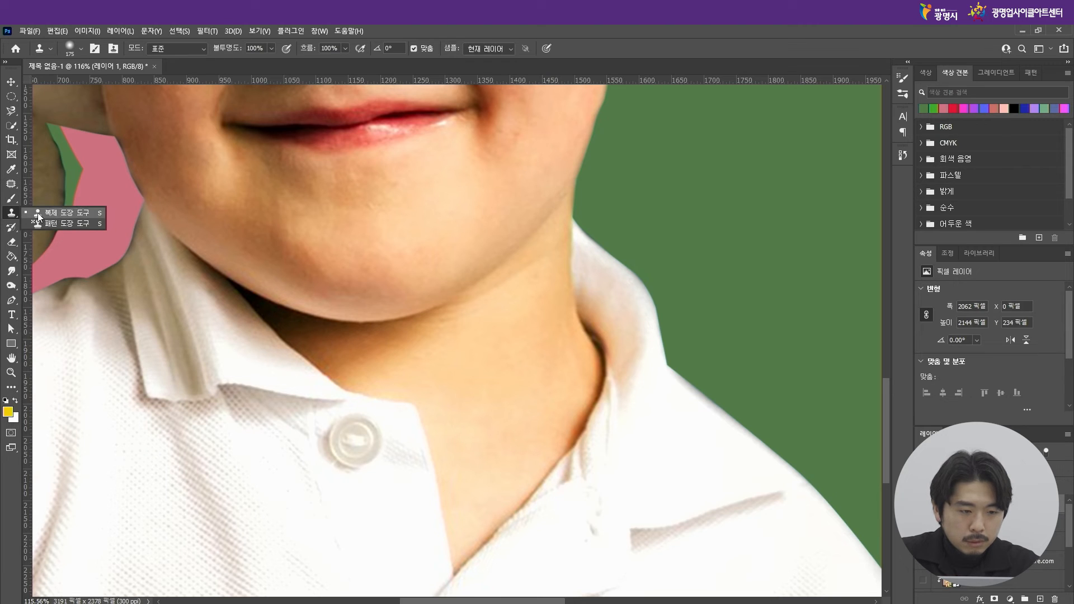
pyautogui.click(15, 218)
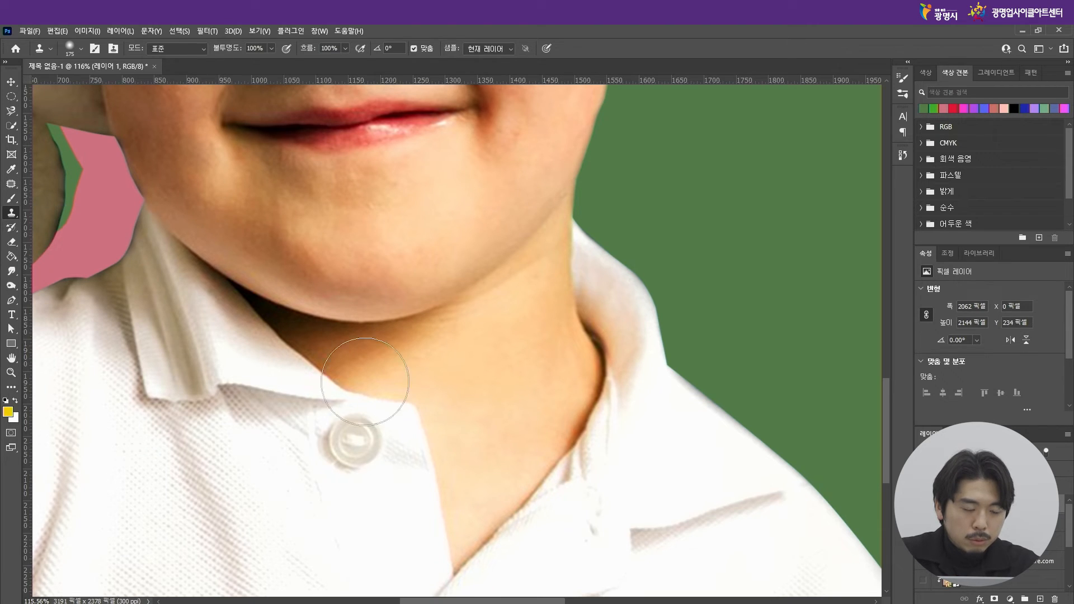
pyautogui.keyDown('alt'); pyautogui.click(477, 379); pyautogui.keyUp('alt')
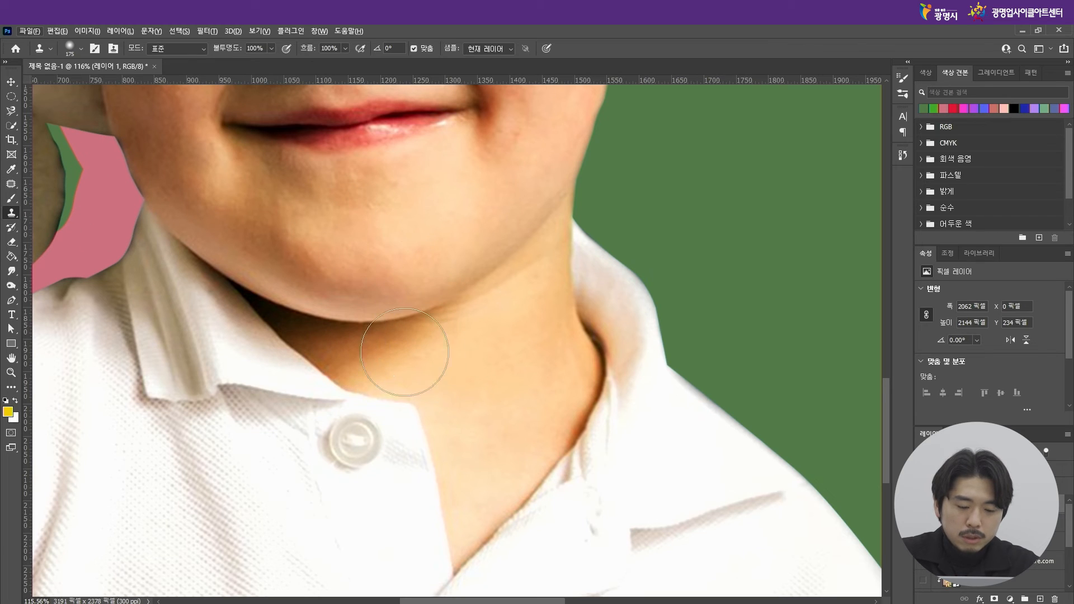
pyautogui.keyDown('alt'); pyautogui.click(353, 443); pyautogui.keyUp('alt')
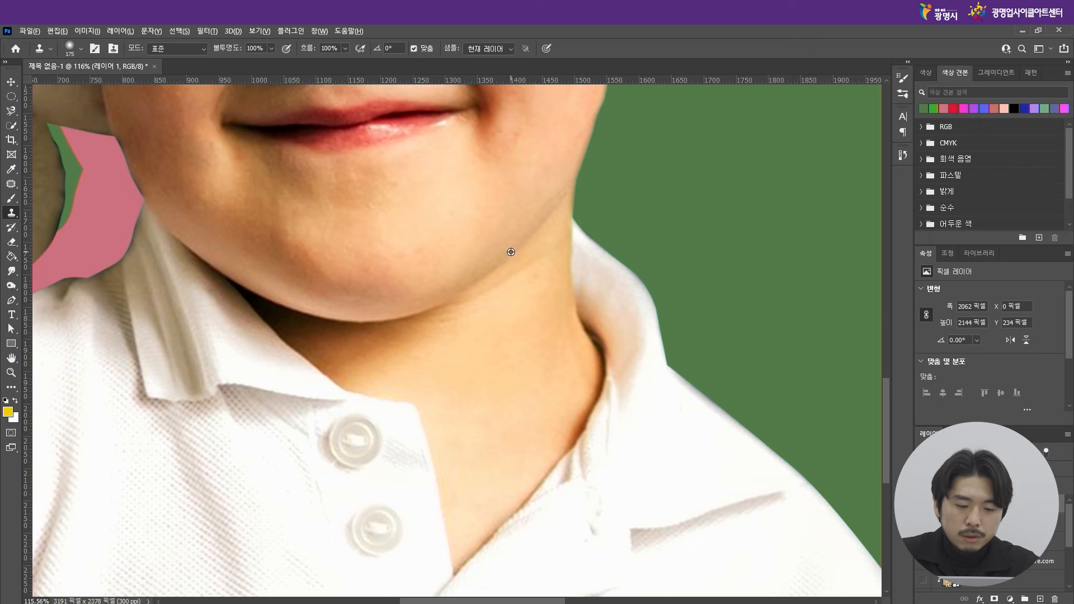
# Step: Try cloning neck skin over the shirt's upper button with the Clone Stamp tool
pyautogui.scroll(-4, 511, 252)
pyautogui.scroll(5, 431, 485)
pyautogui.moveTo(414, 376)
pyautogui.mouseDown()
pyautogui.moveTo(441, 347)
pyautogui.moveTo(379, 324)
pyautogui.mouseUp()
pyautogui.hotkey('ctrl', 'z')
pyautogui.hotkey('ctrl', 'z')
pyautogui.scroll(-3, 664, 399)
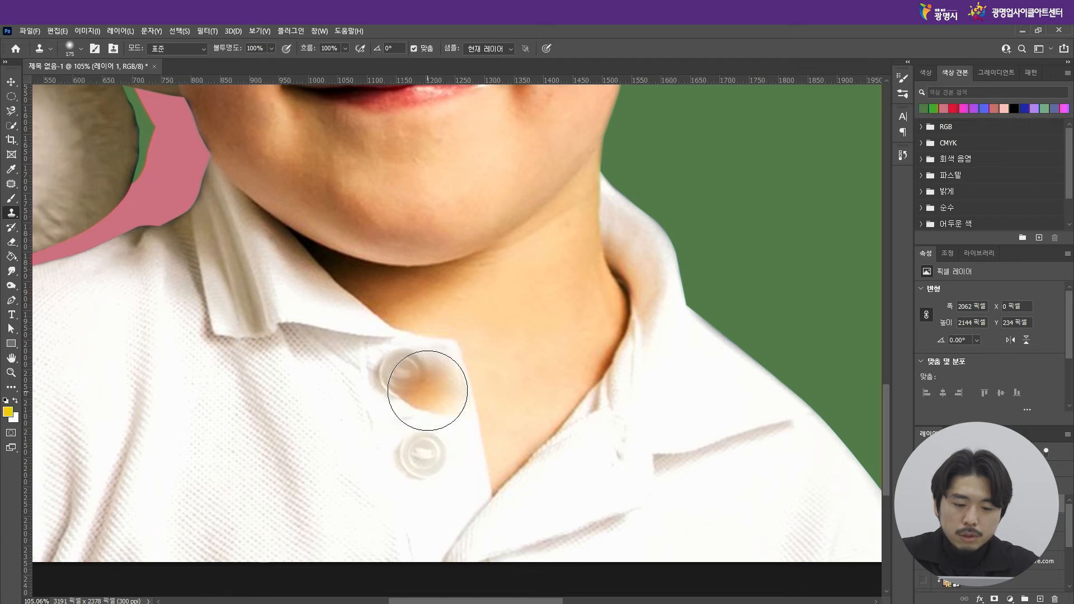
pyautogui.click(435, 371)
pyautogui.hotkey('ctrl', 'z')
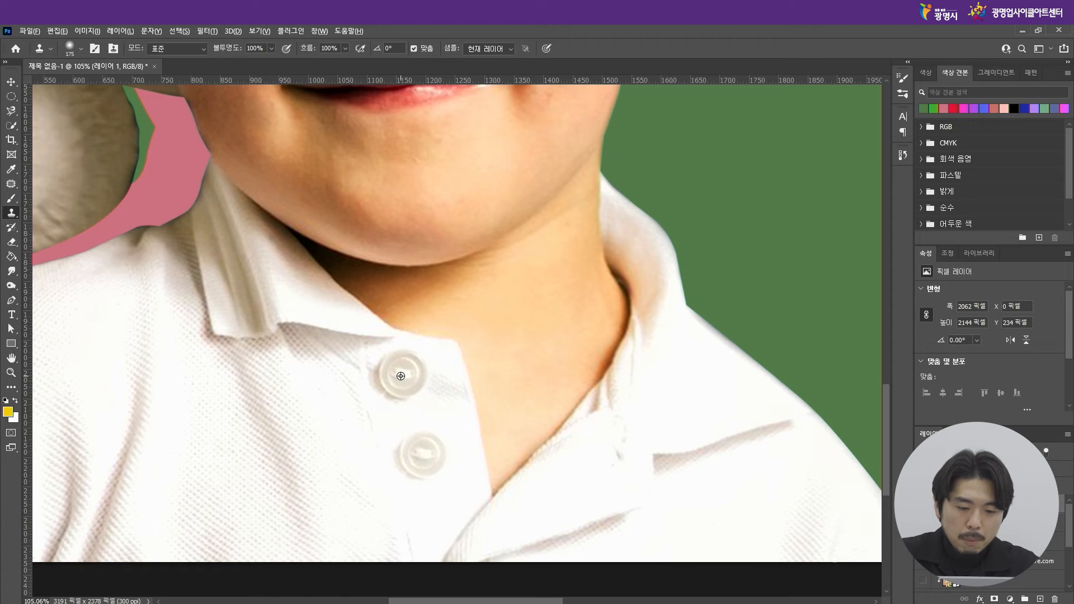
# Step: Sample the upper shirt button and clone it onto the opposite side of the open placket
pyautogui.keyDown('alt'); pyautogui.click(401, 376); pyautogui.keyUp('alt')
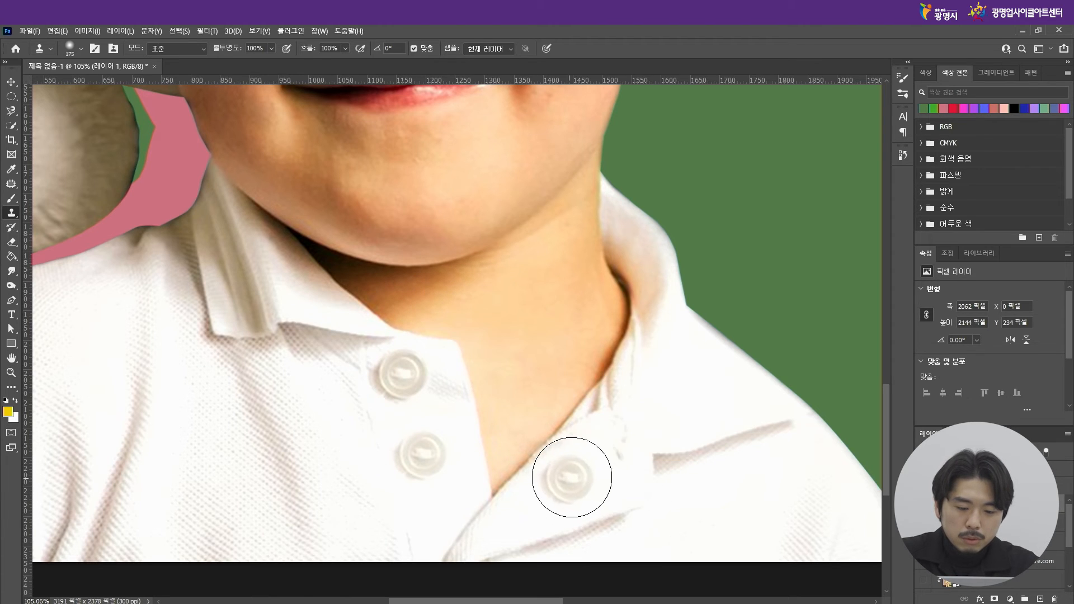
pyautogui.click(583, 487)
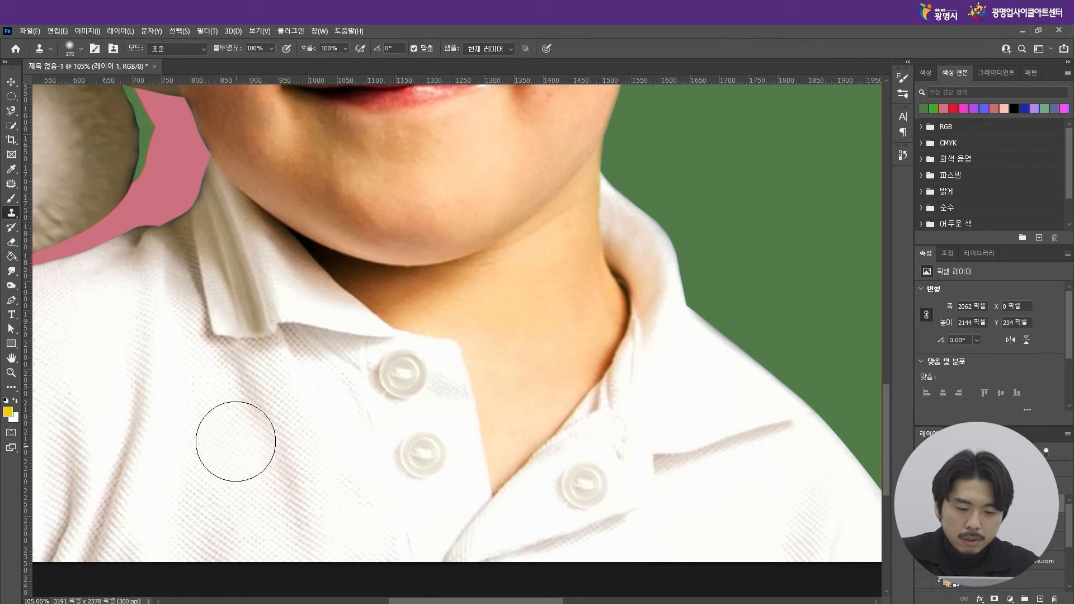
pyautogui.scroll(3, 585, 523)
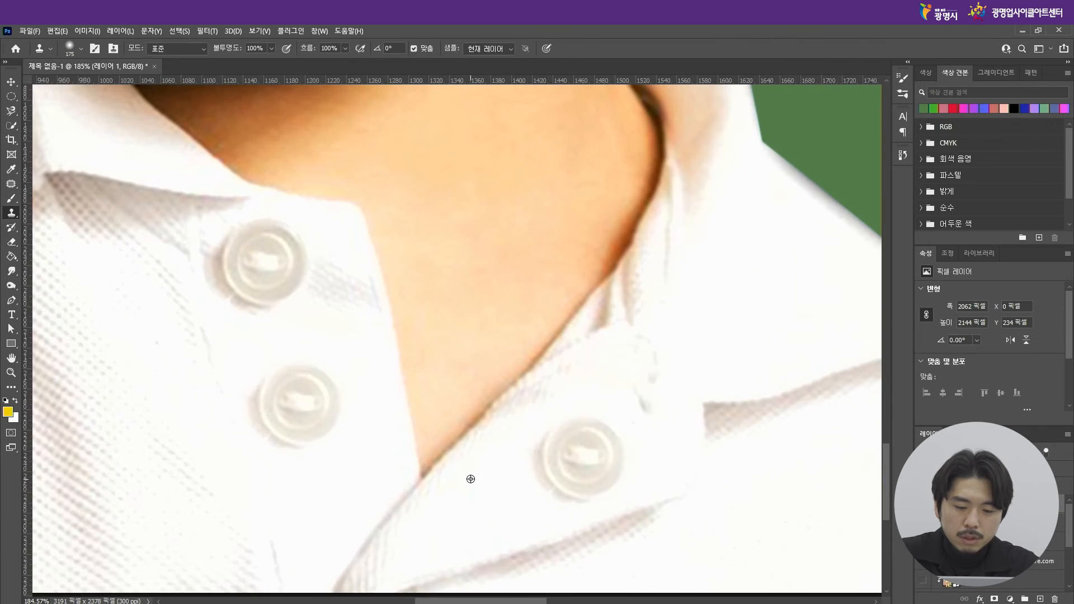
pyautogui.scroll(-5, 470, 479)
pyautogui.scroll(2, 425, 452)
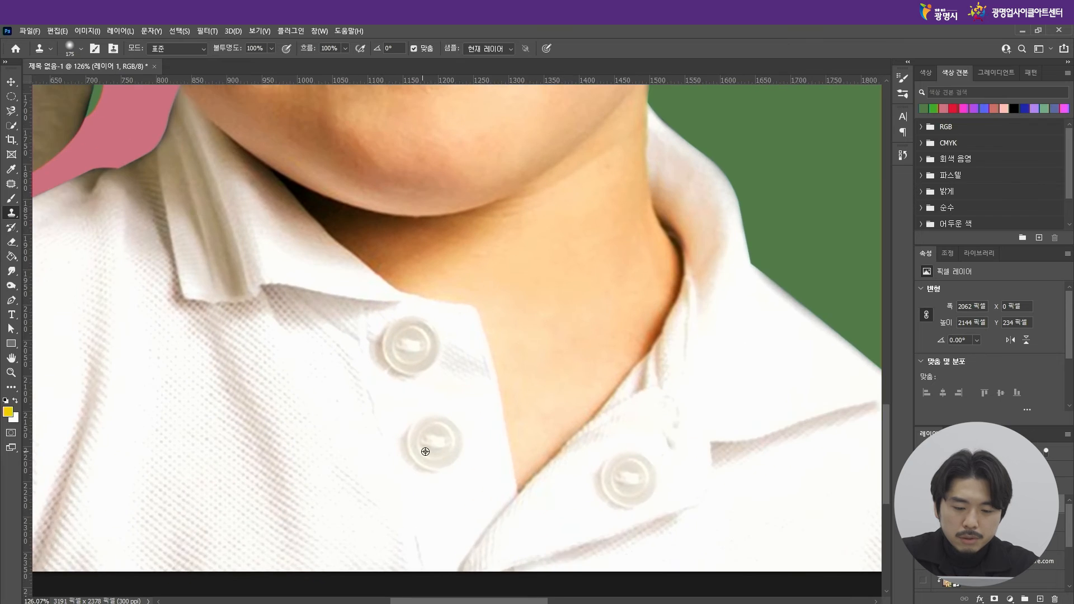
pyautogui.scroll(2, 425, 452)
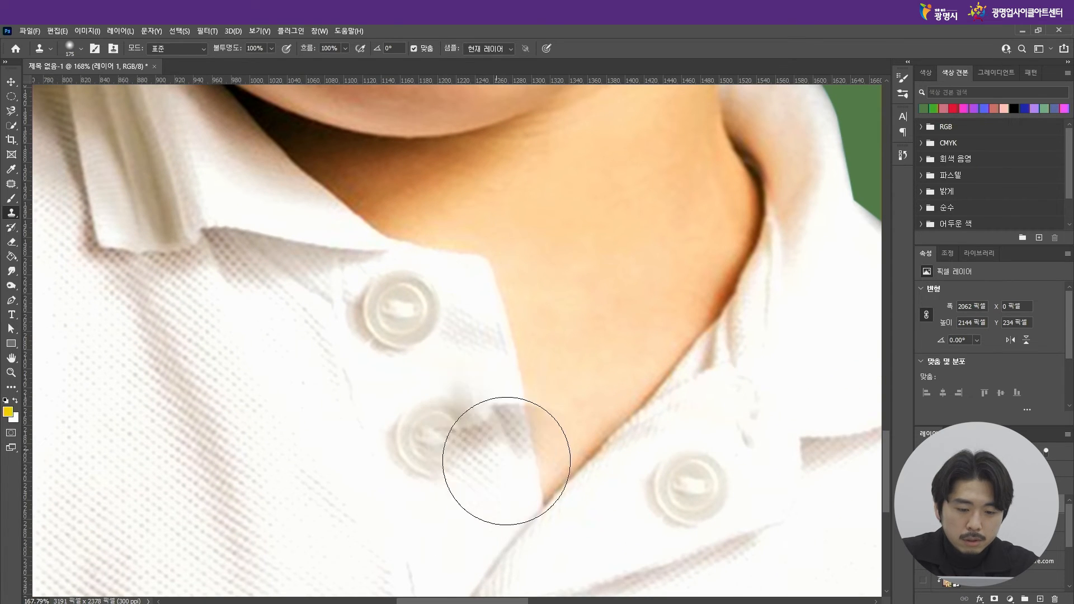
# Step: Smooth the fabric just below the second button with the Patch tool, using nearby clean cloth as the source
pyautogui.click(11, 184)
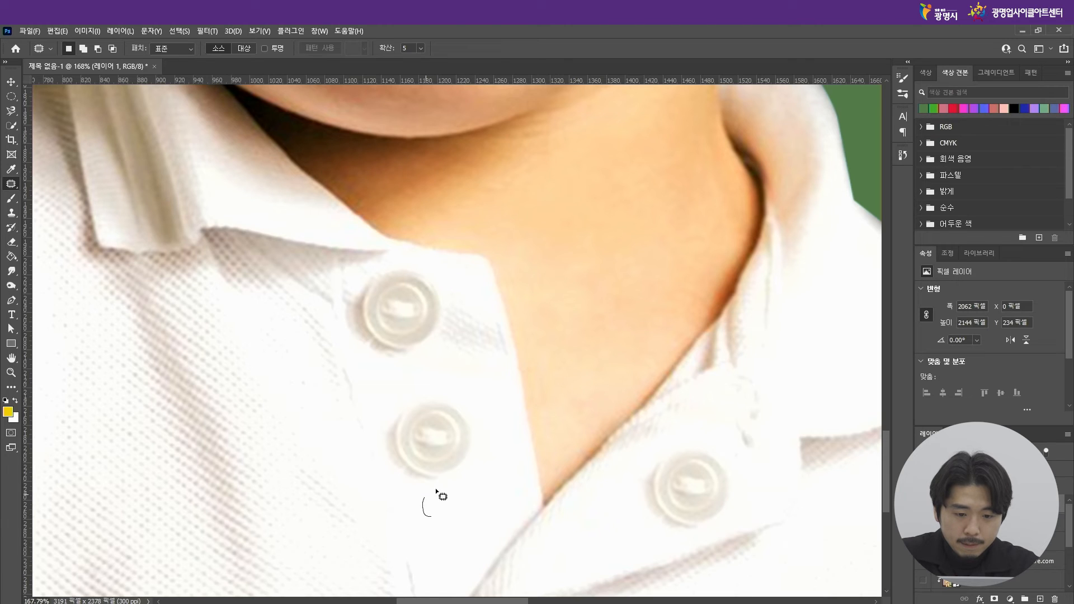
pyautogui.moveTo(460, 529)
pyautogui.mouseDown()
pyautogui.moveTo(424, 513)
pyautogui.moveTo(392, 549)
pyautogui.moveTo(473, 561)
pyautogui.mouseUp()
pyautogui.hotkey('ctrl', 'd')
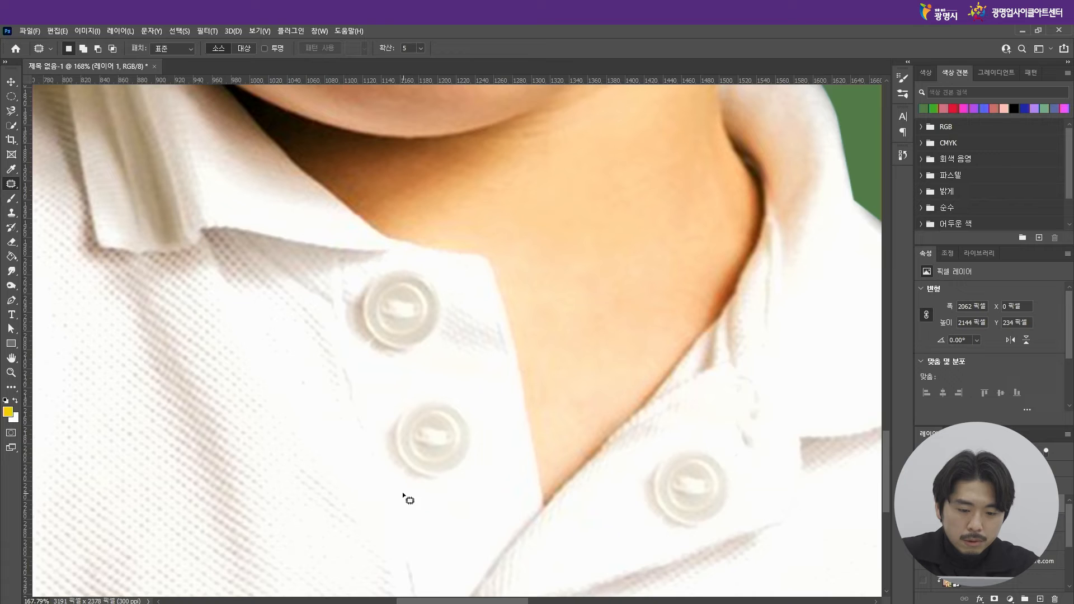
pyautogui.moveTo(404, 489); pyautogui.dragTo(405, 490)
pyautogui.moveTo(405, 490); pyautogui.dragTo(430, 514)
pyautogui.hotkey('ctrl', 'd')
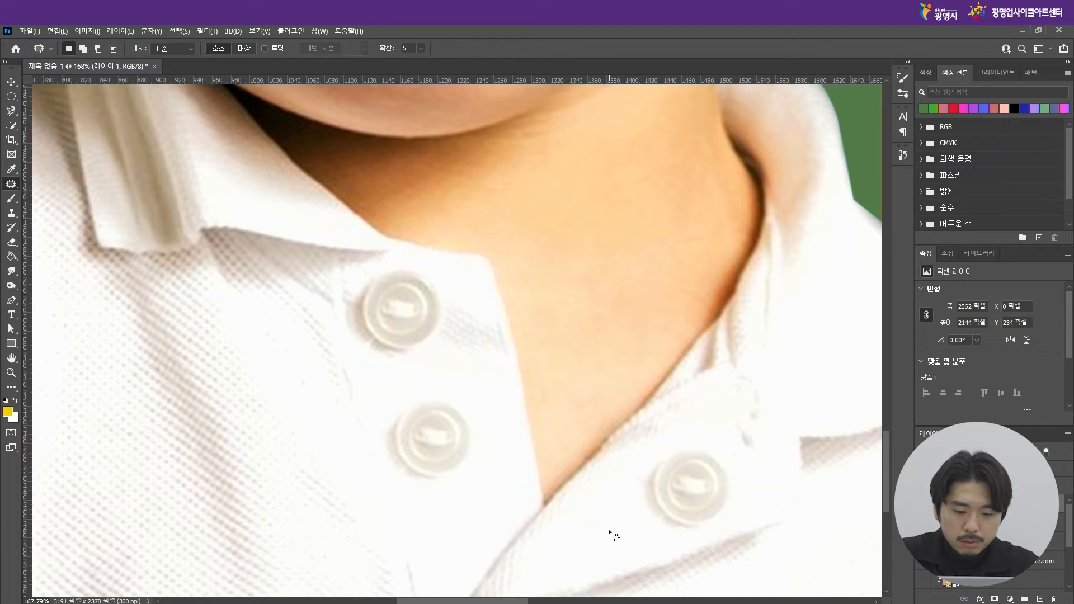
# Step: Patch the fabric below the third button and the crease above it with clean shirt cloth, clearing each selection
pyautogui.moveTo(641, 545); pyautogui.dragTo(620, 515)
pyautogui.hotkey('ctrl', 'd')
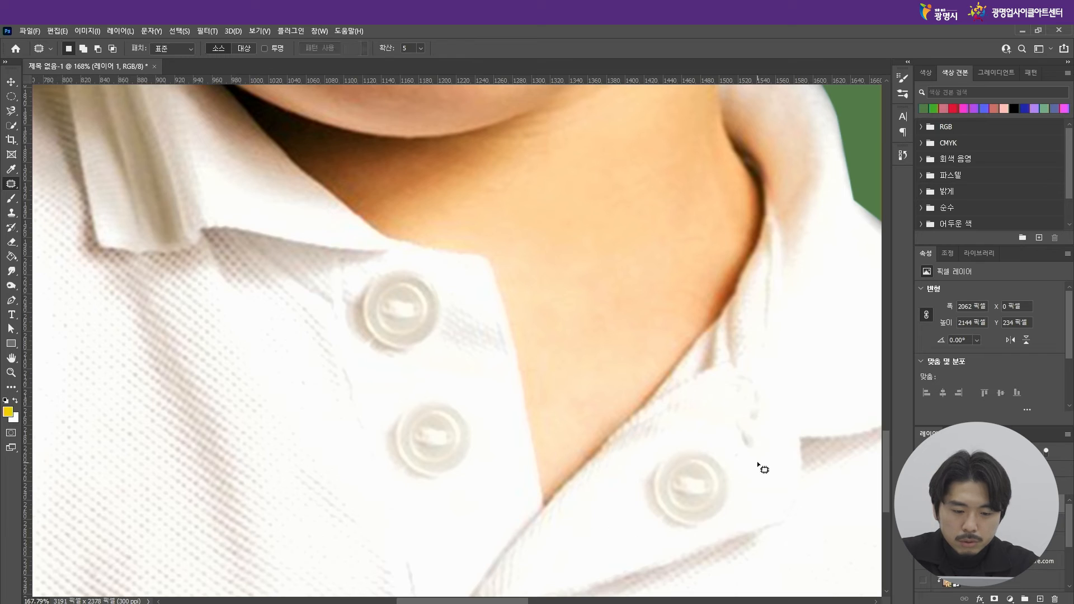
pyautogui.moveTo(750, 466); pyautogui.dragTo(726, 422)
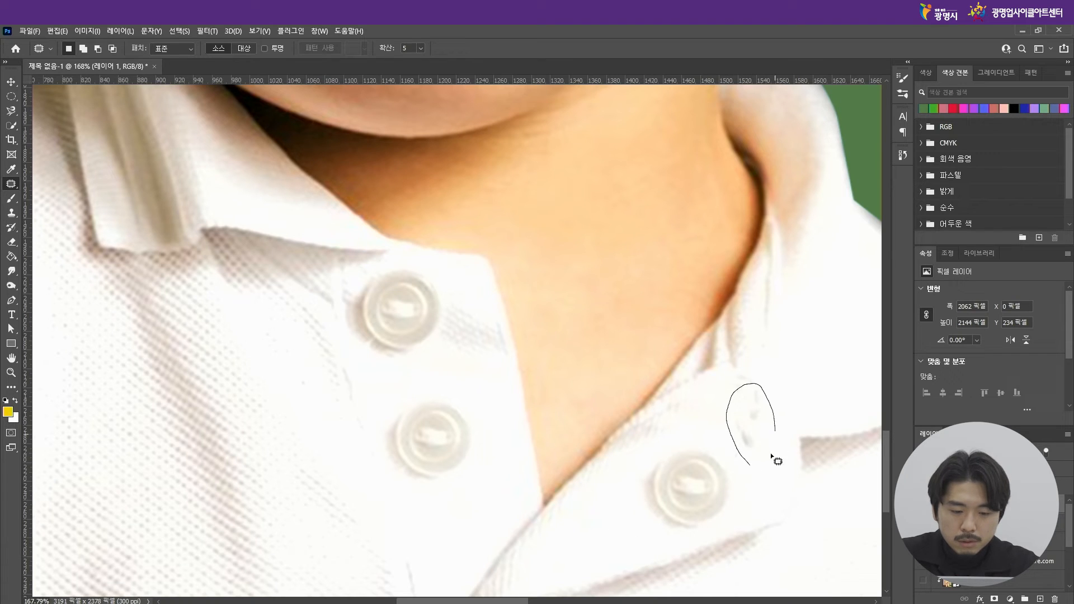
pyautogui.moveTo(756, 457); pyautogui.dragTo(499, 511)
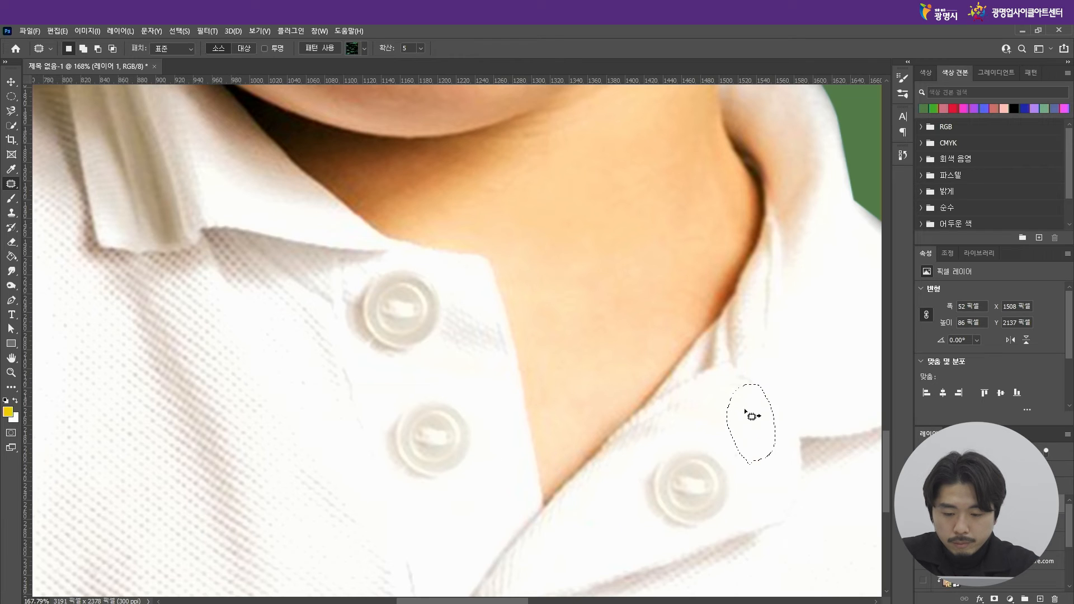
pyautogui.hotkey('ctrl', 'd')
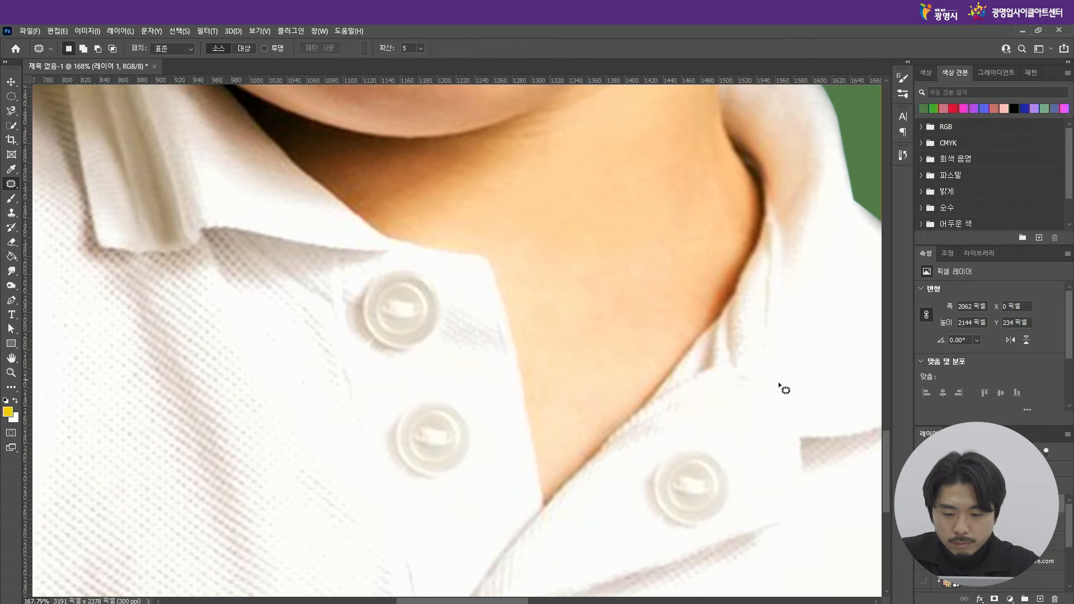
pyautogui.scroll(-4, 750, 476)
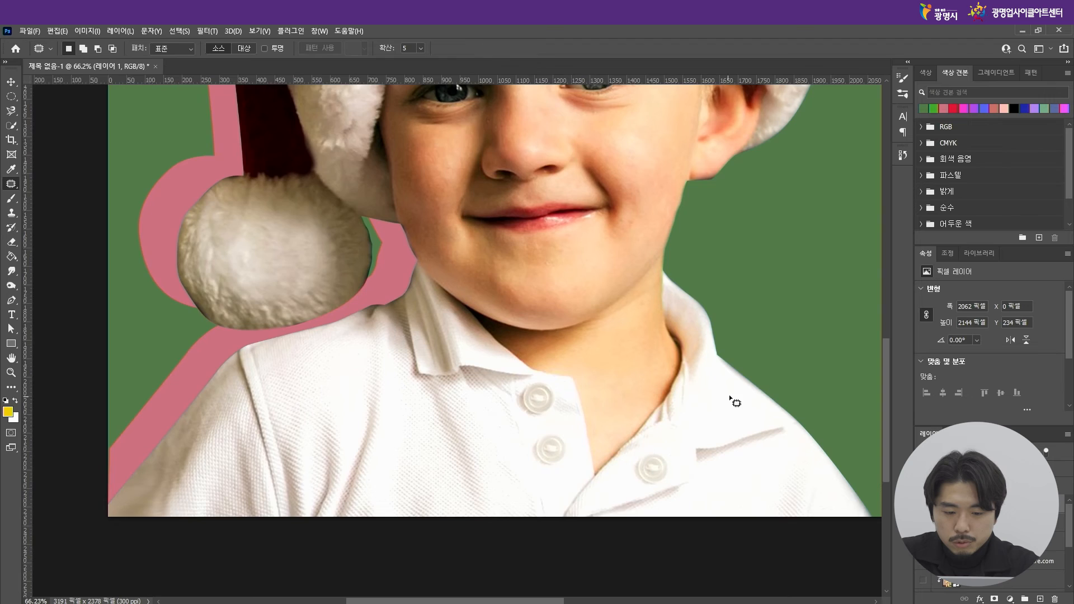
pyautogui.scroll(4, 727, 403)
pyautogui.scroll(-5, 654, 517)
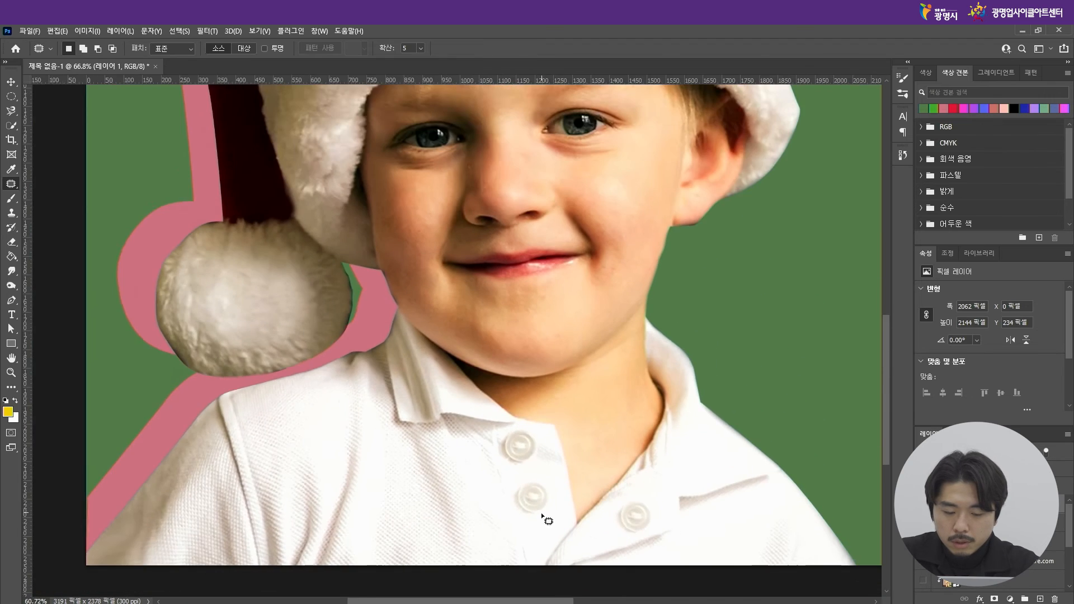
pyautogui.scroll(1, 610, 492)
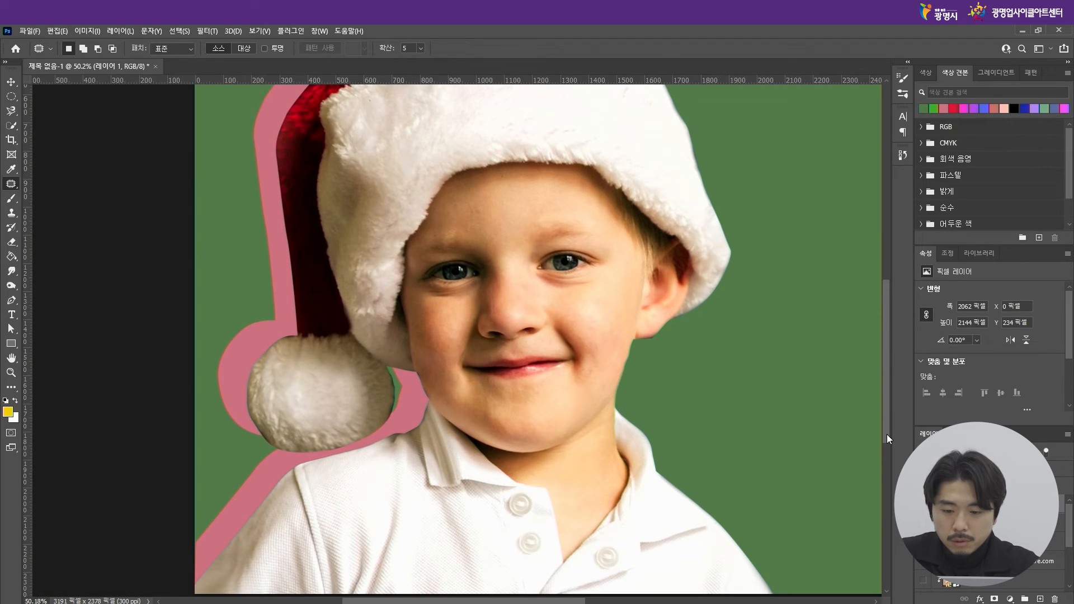
pyautogui.moveTo(887, 435)
pyautogui.mouseDown()
pyautogui.moveTo(887, 446)
pyautogui.moveTo(879, 387)
pyautogui.moveTo(885, 428)
pyautogui.mouseUp()
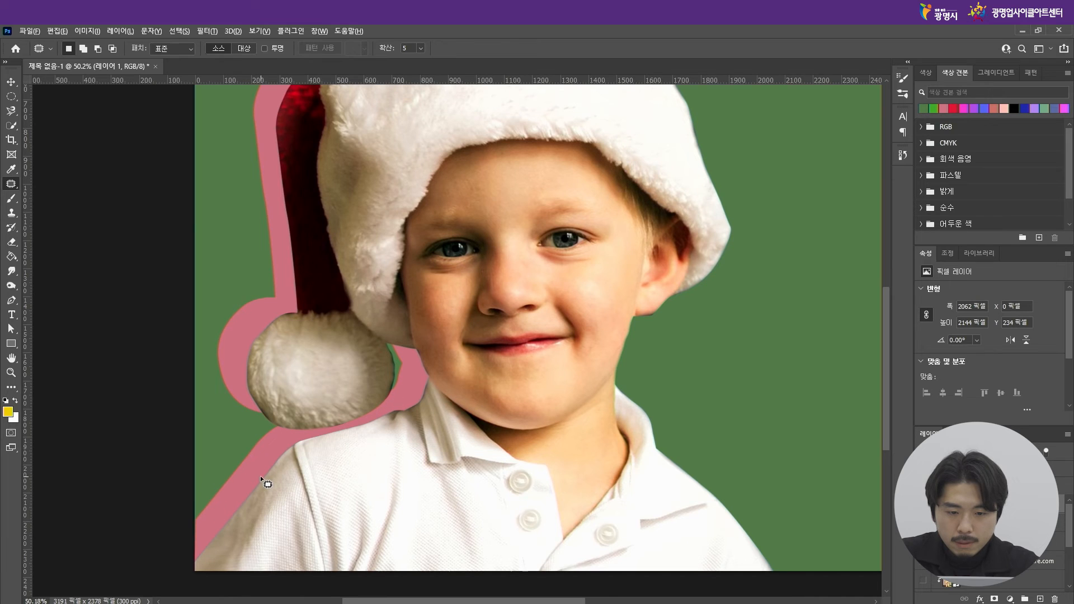
pyautogui.scroll(-2, 260, 478)
pyautogui.scroll(2, 603, 419)
pyautogui.scroll(-2, 405, 497)
pyautogui.scroll(1, 442, 470)
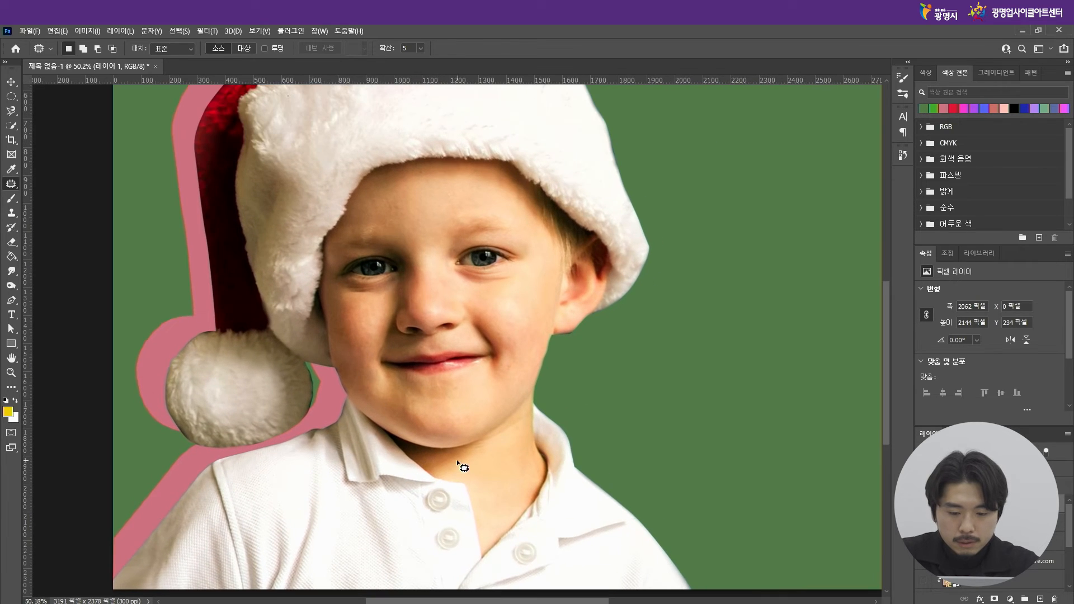
# Step: Erase part of the Santa hat brim's outer edge beside the boy's ear using the standard Eraser tool with a 175 px brush
pyautogui.click(11, 247)
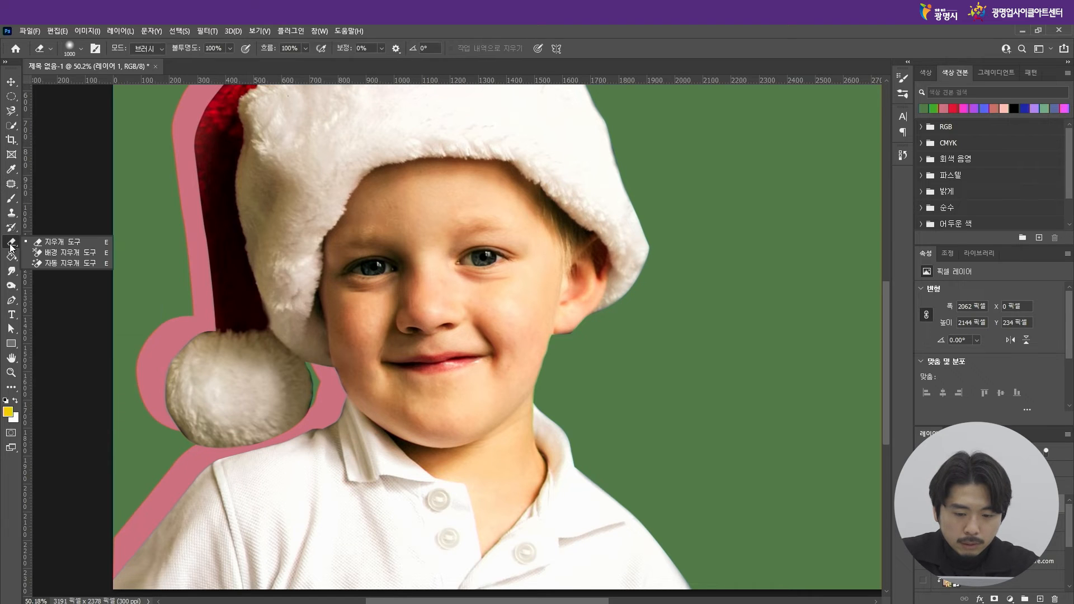
pyautogui.click(42, 242)
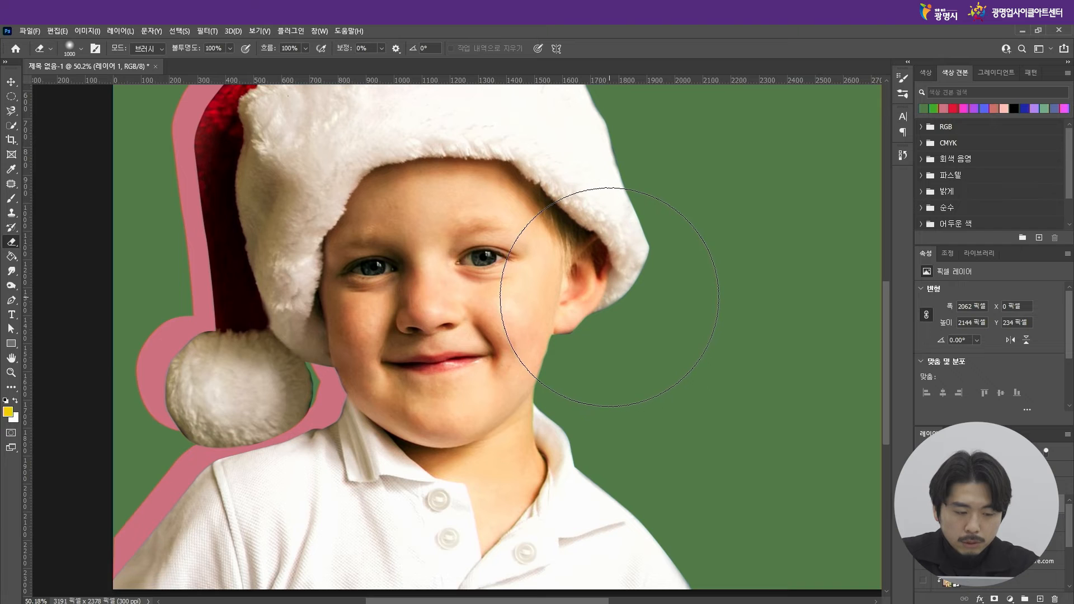
pyautogui.press('[')
pyautogui.press('[')
pyautogui.press('[')
pyautogui.press('[')
pyautogui.press('[')
pyautogui.press('[')
pyautogui.press('[')
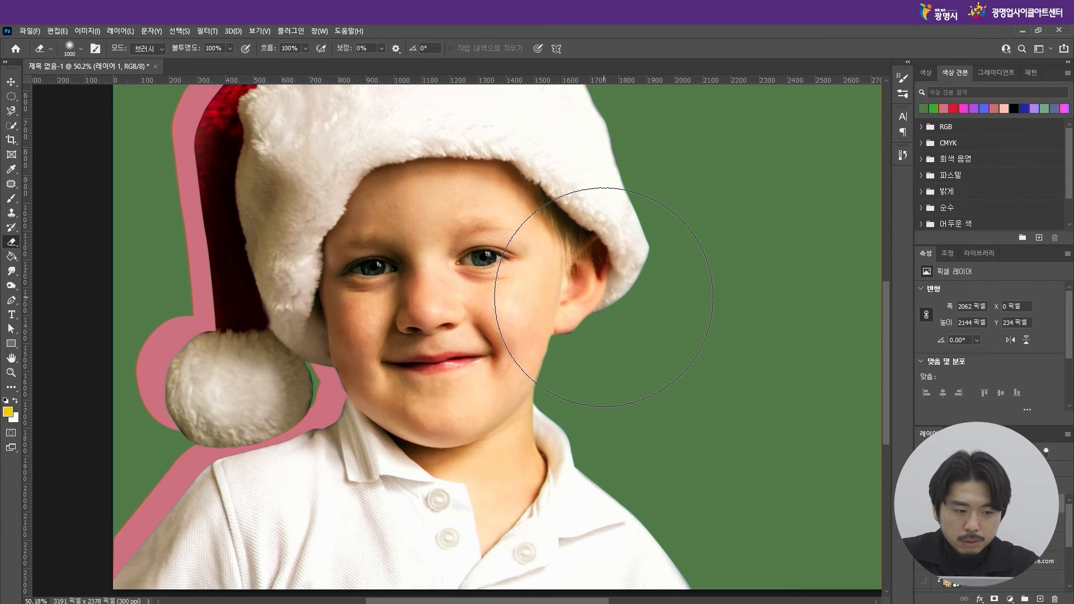
pyautogui.press('[')
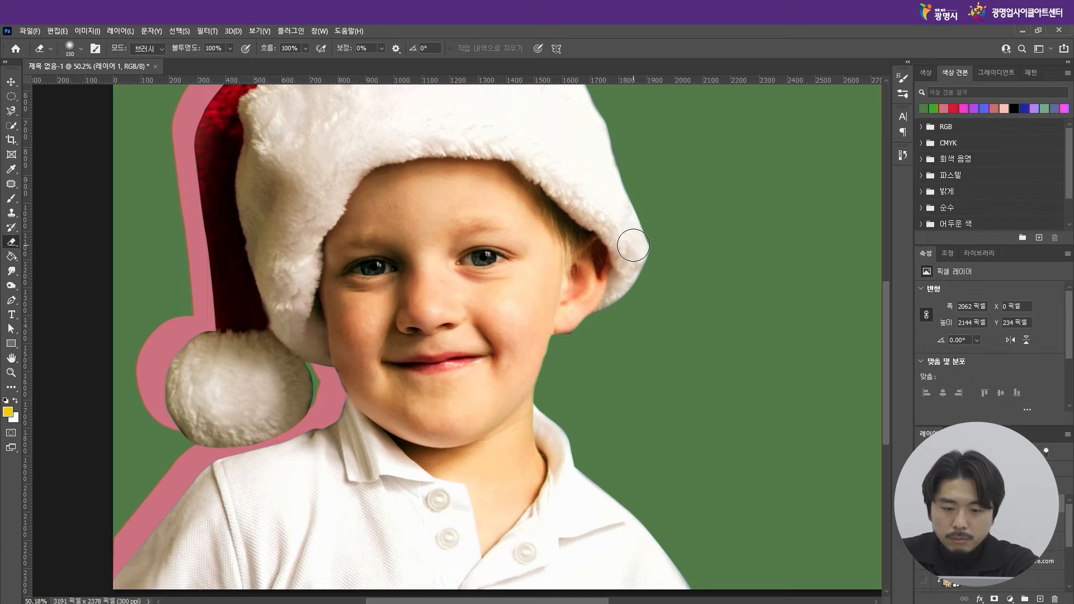
pyautogui.scroll(5, 659, 240)
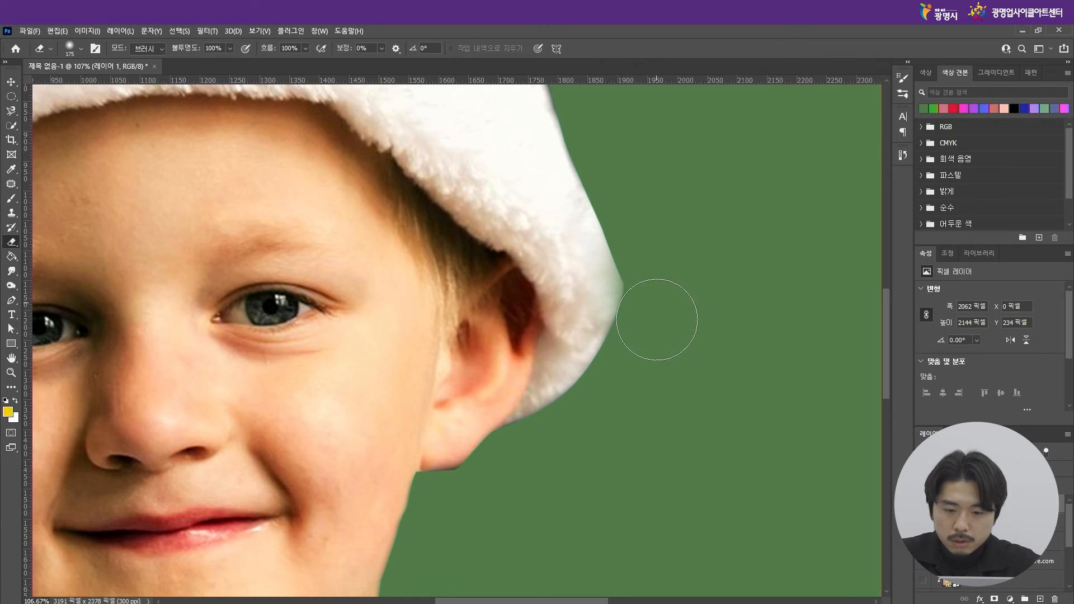
pyautogui.click(641, 298)
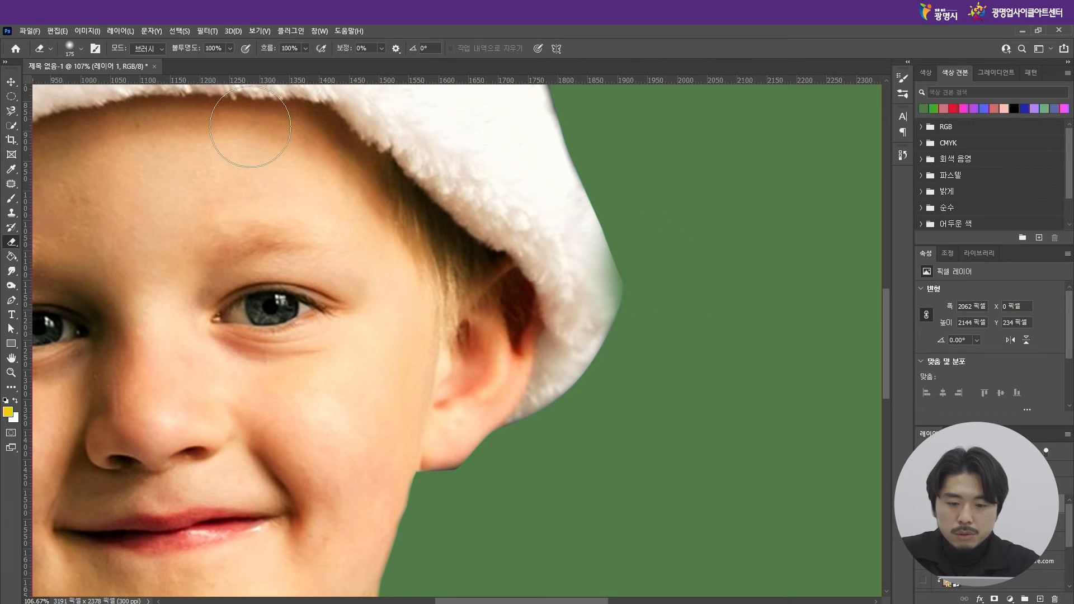
# Step: Switch the eraser to the hard round brush (선명한 원) and trim the hat's outer edge beside the ear
pyautogui.click(81, 48)
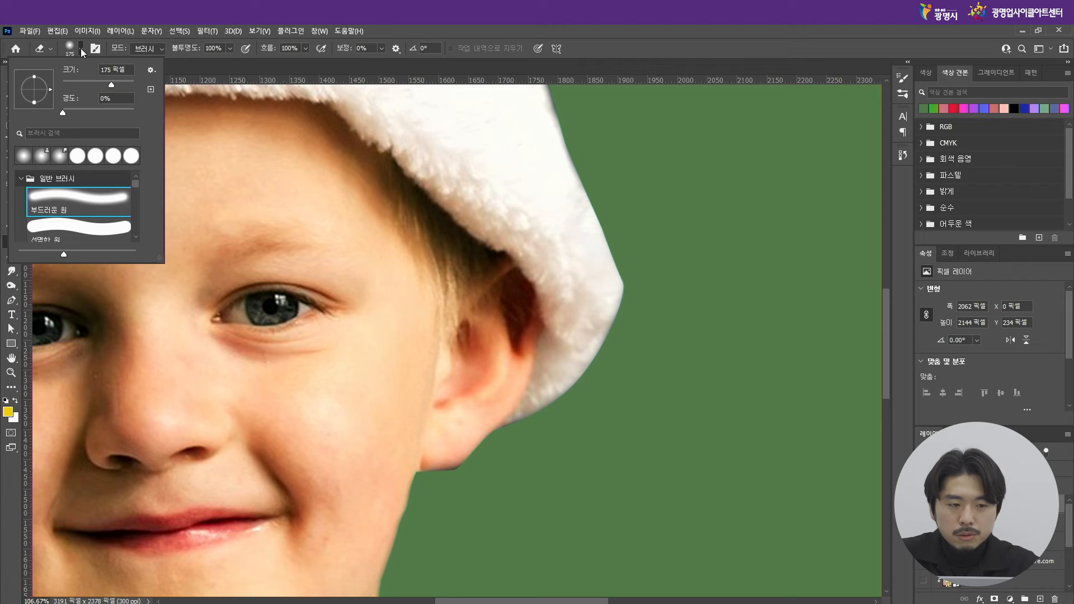
pyautogui.click(63, 229)
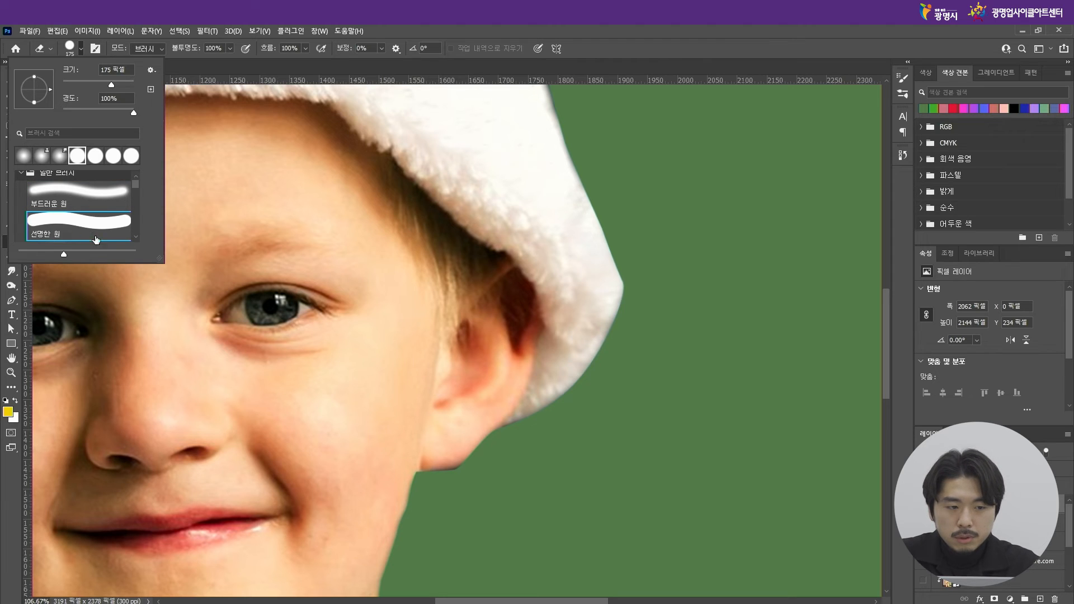
pyautogui.click(675, 285)
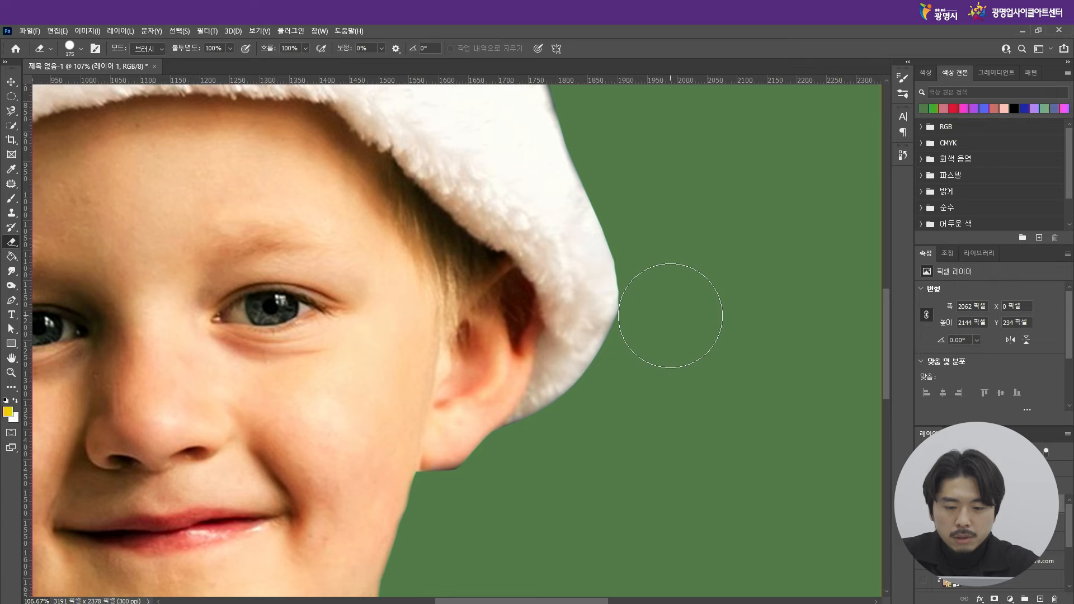
# Step: Reduce the eraser size to 92 px and trim the white hat brim's outer edge further
pyautogui.click(81, 49)
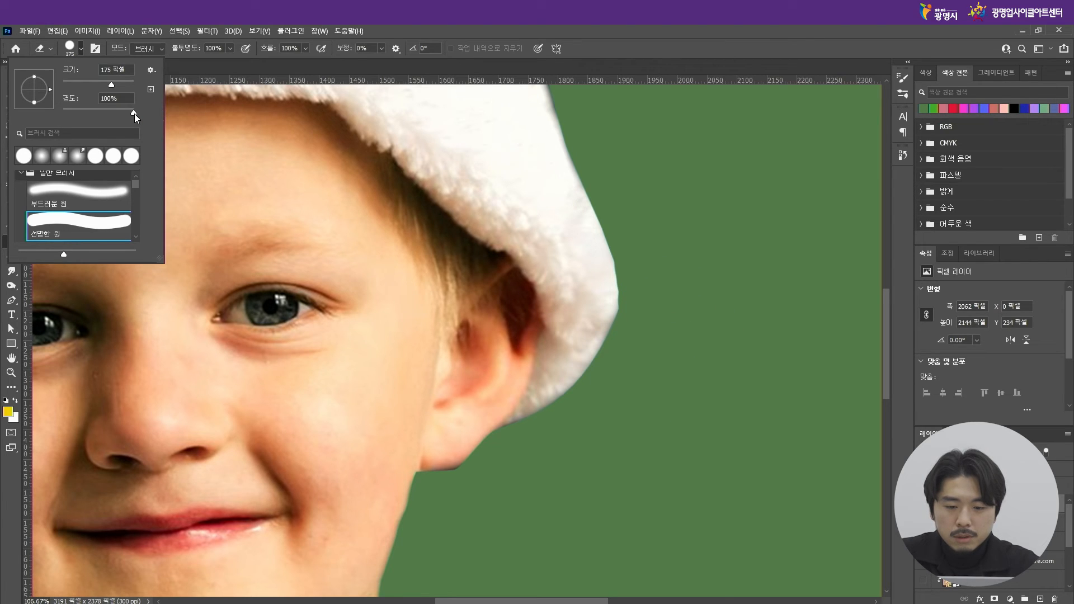
pyautogui.click(109, 96)
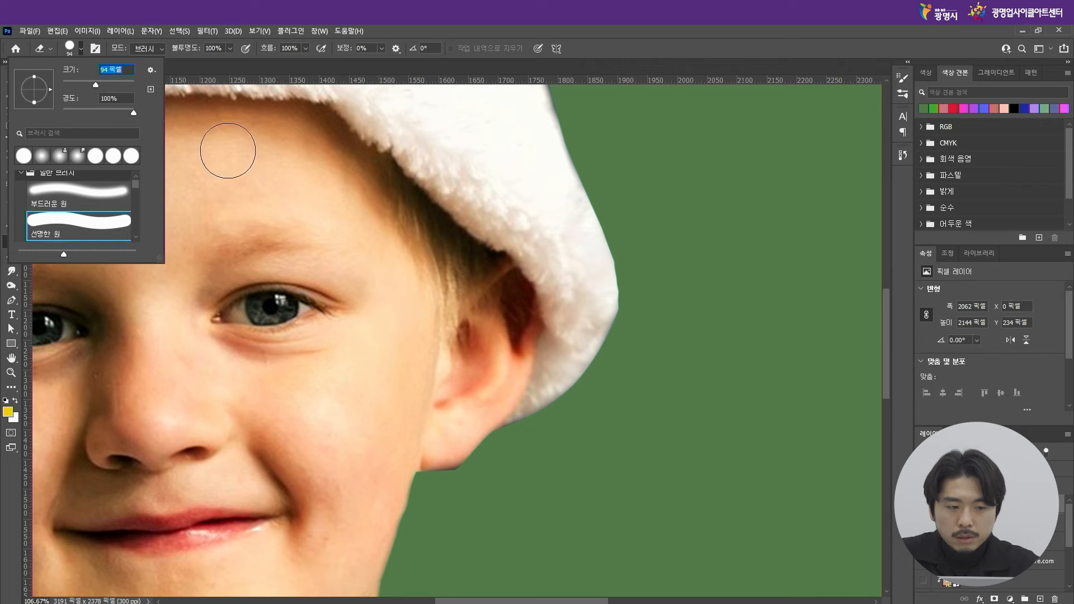
pyautogui.moveTo(112, 87); pyautogui.dragTo(117, 85)
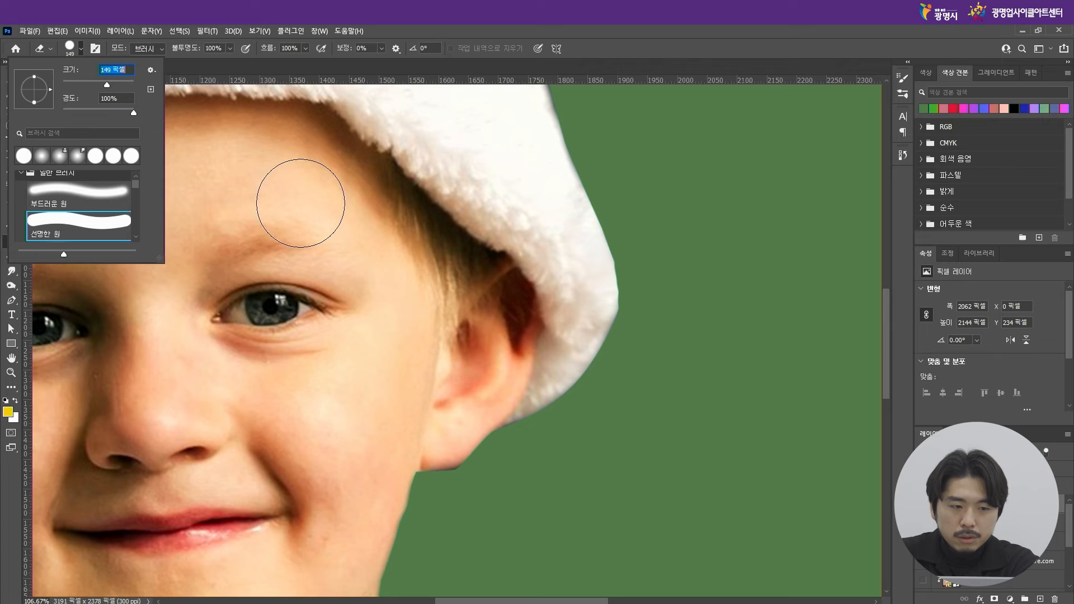
pyautogui.moveTo(100, 86); pyautogui.dragTo(96, 85)
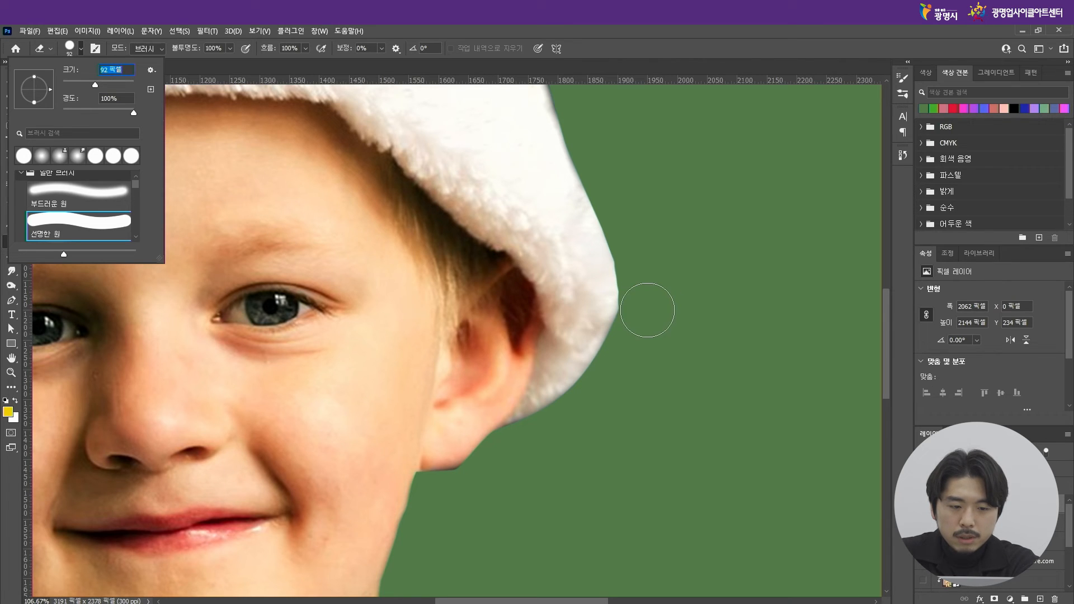
pyautogui.press('Return')
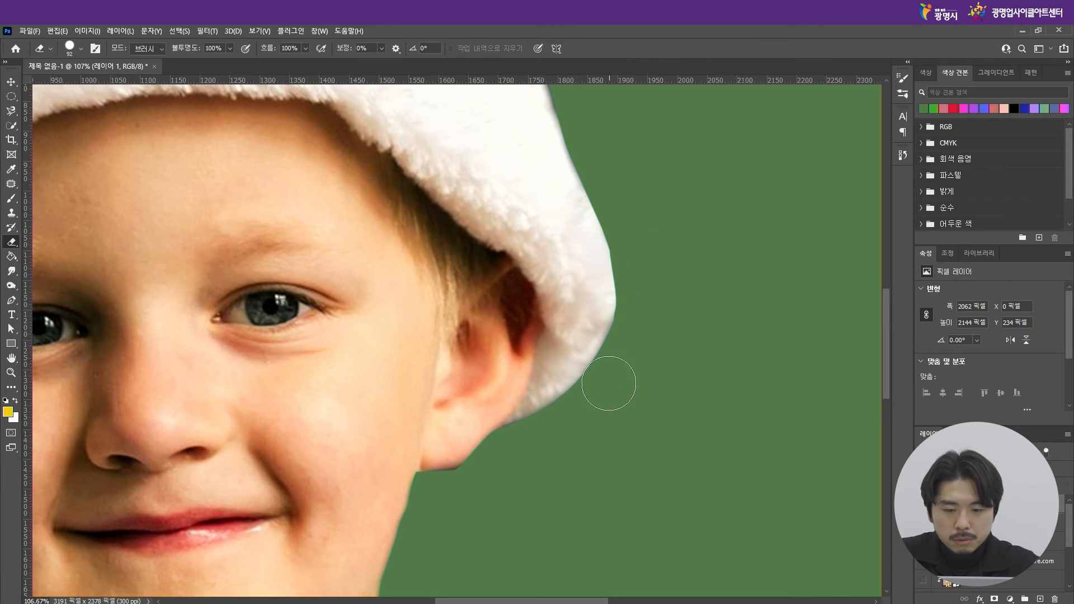
# Step: Examine the cut-out edges around the hat and the boy, close up and in the whole composition
pyautogui.scroll(-5, 594, 360)
pyautogui.scroll(6, 594, 360)
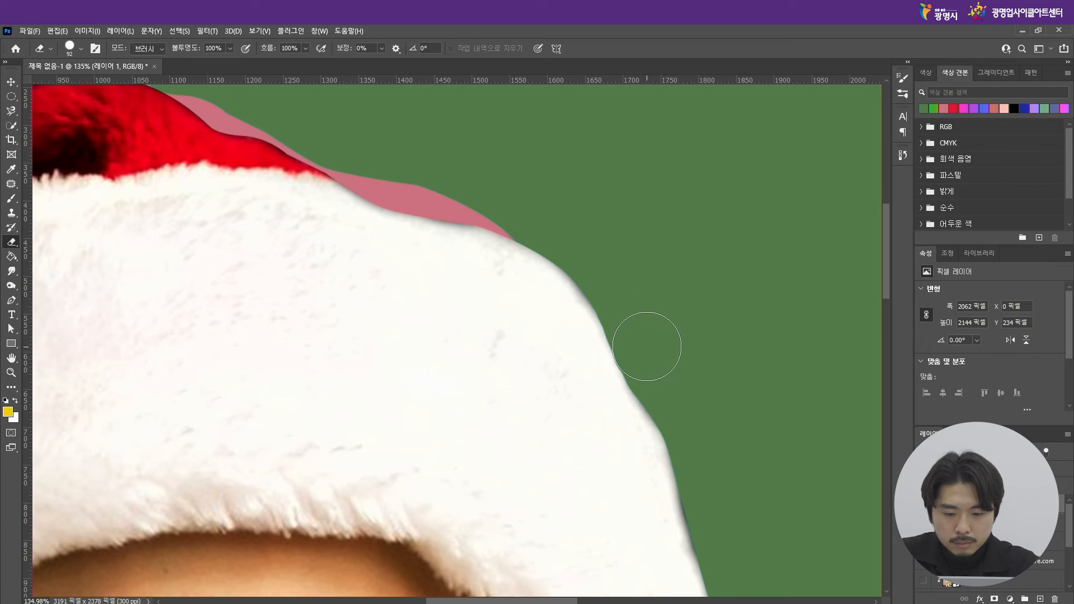
pyautogui.scroll(-5, 609, 290)
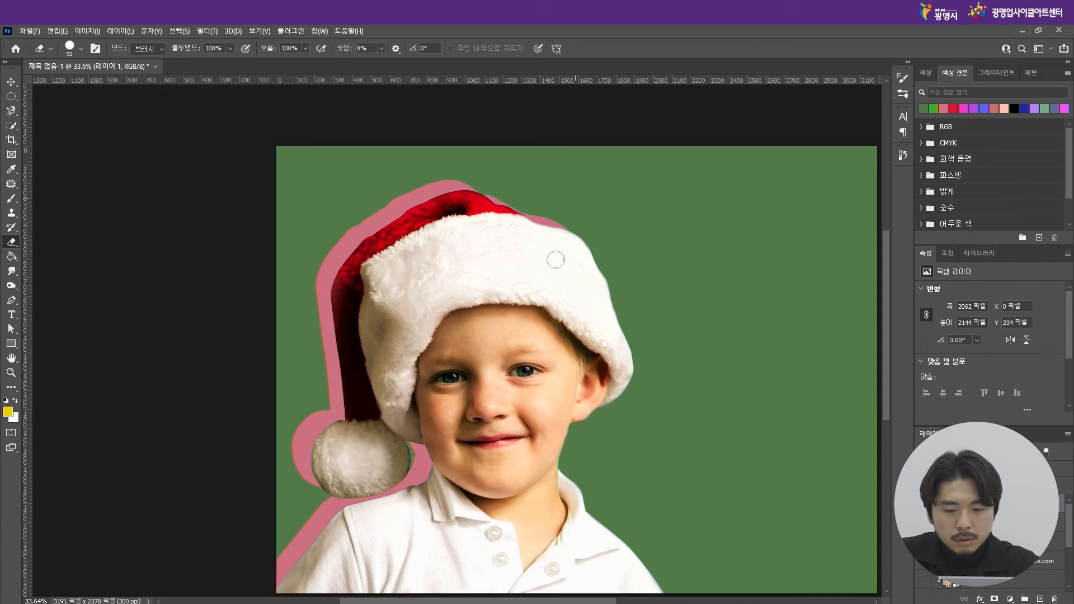
pyautogui.scroll(3, 554, 256)
pyautogui.scroll(-1, 316, 329)
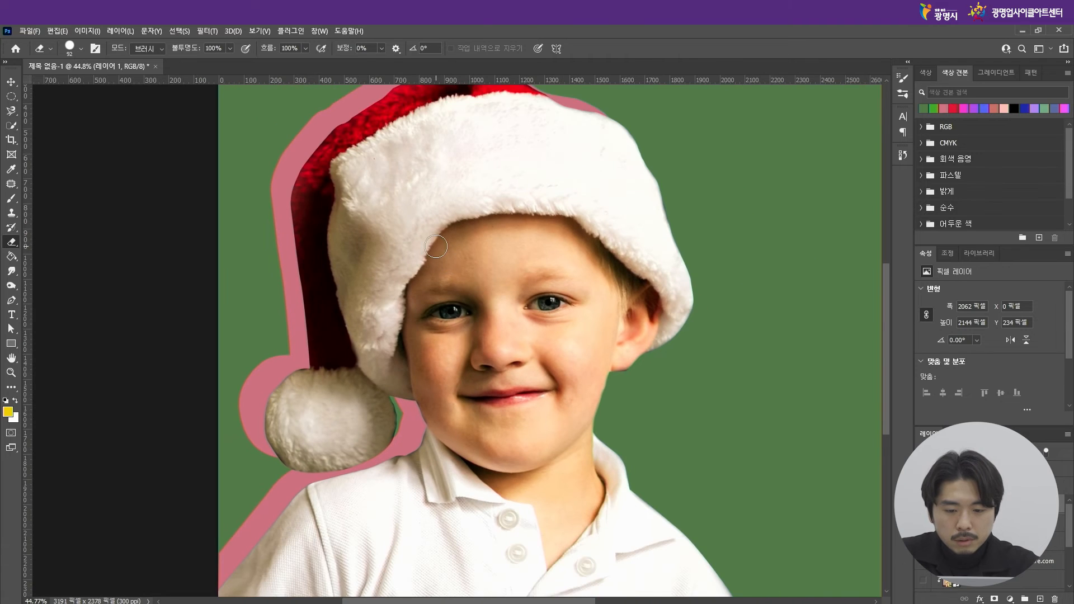
pyautogui.scroll(2, 436, 246)
pyautogui.click(81, 50)
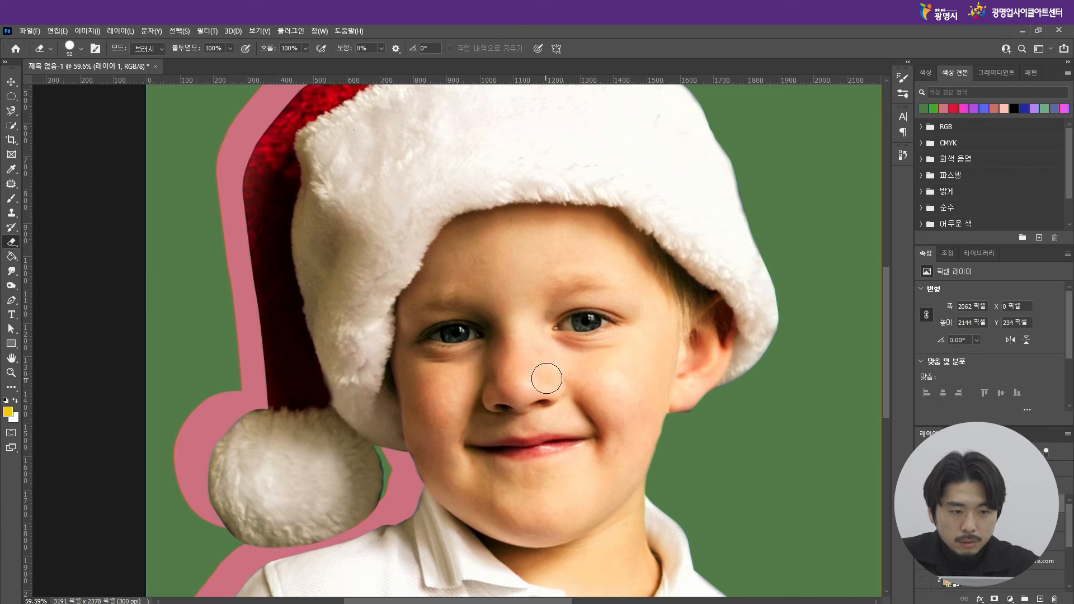
pyautogui.scroll(-1, 441, 338)
pyautogui.scroll(-3, 441, 338)
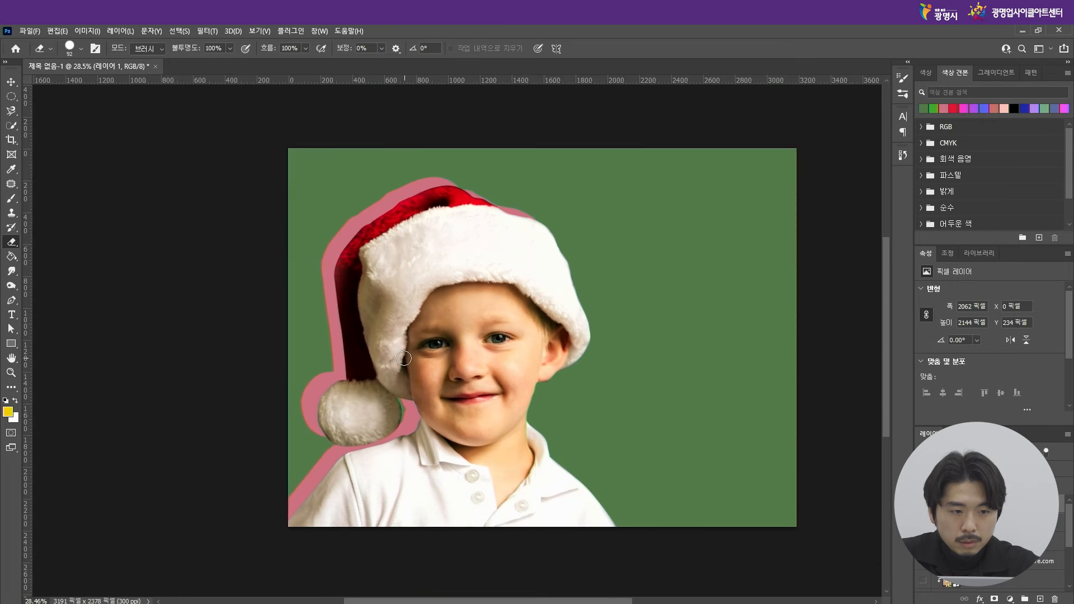
pyautogui.scroll(2, 599, 338)
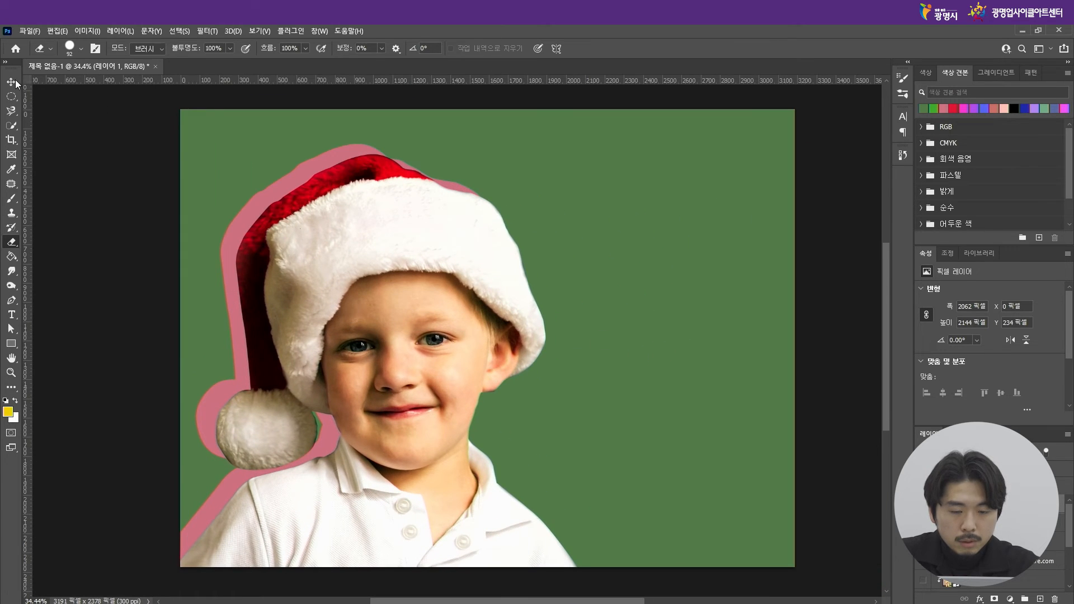
# Step: Switch to the Move tool and create a new A4 portrait document, 210 x 297 mm, 300 ppi, RGB, with artboards enabled
pyautogui.click(11, 82)
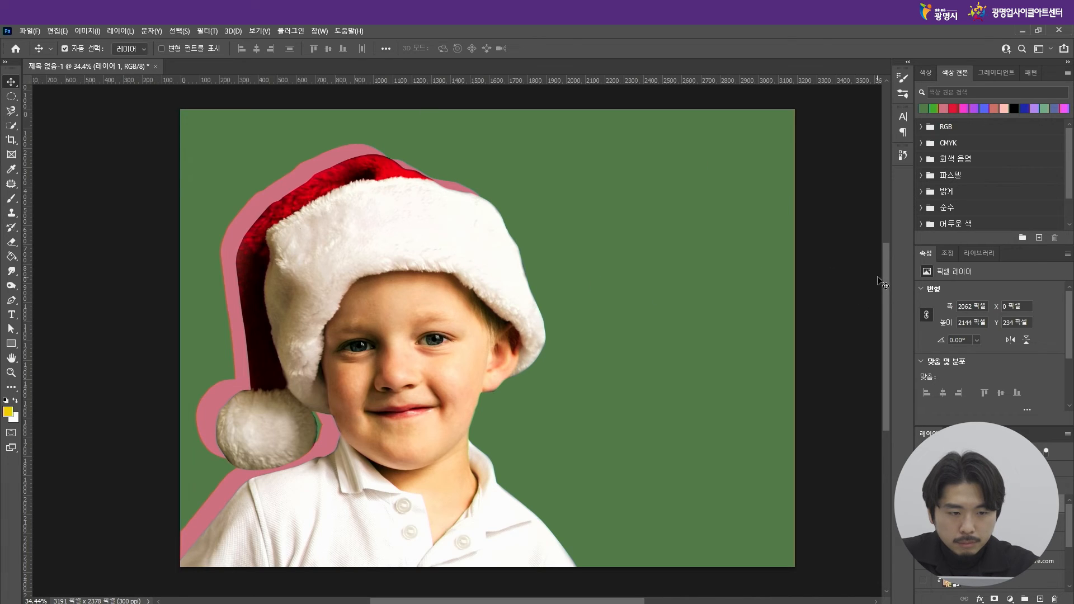
pyautogui.moveTo(887, 283)
pyautogui.mouseDown()
pyautogui.moveTo(887, 296)
pyautogui.moveTo(886, 285)
pyautogui.mouseUp()
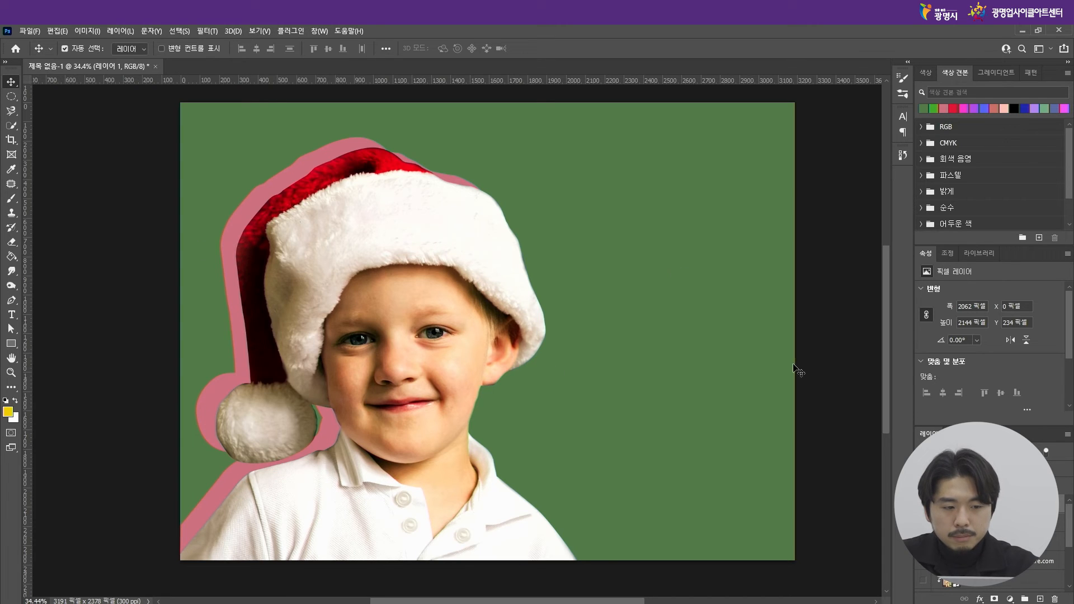
pyautogui.click(29, 30)
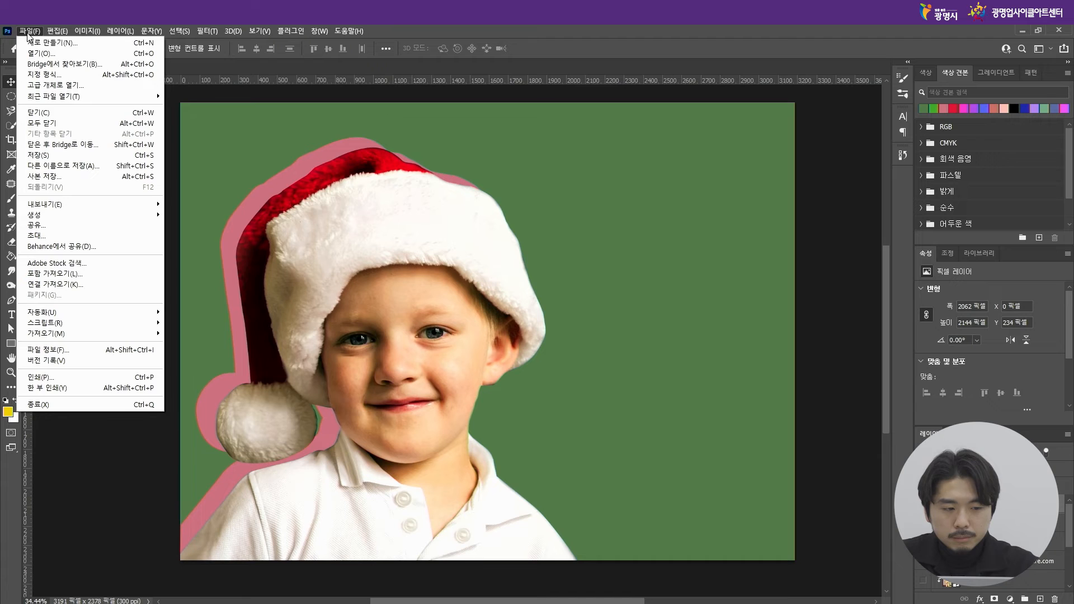
pyautogui.click(53, 47)
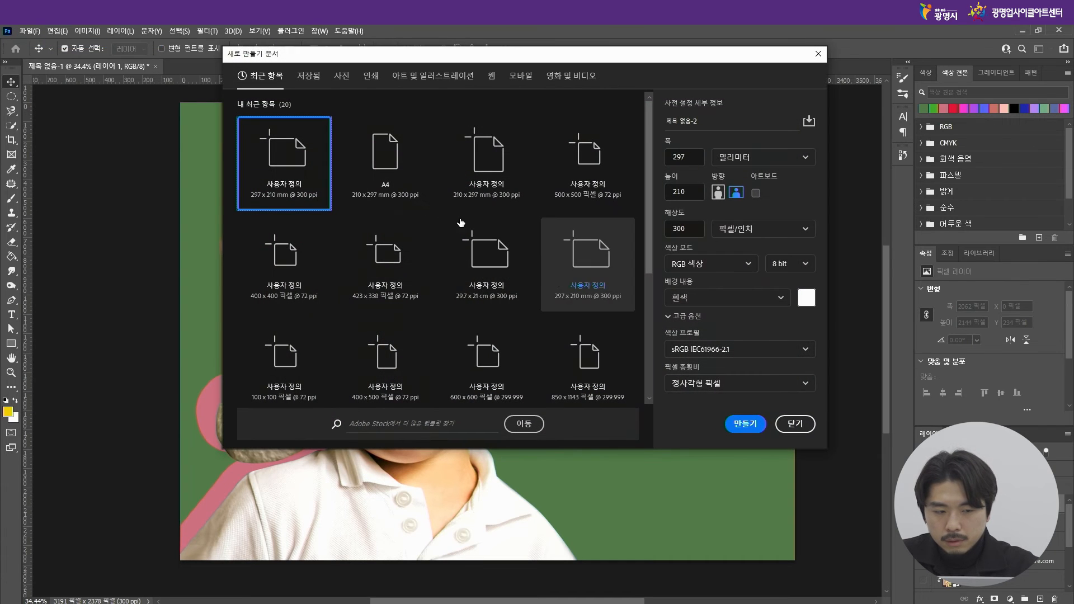
pyautogui.click(394, 180)
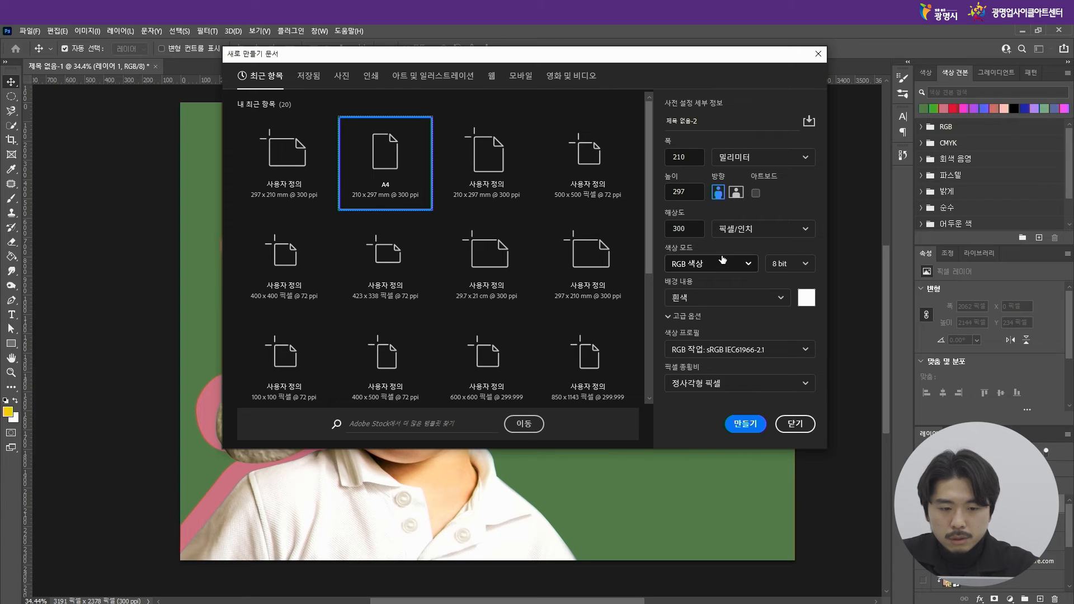
pyautogui.click(695, 232)
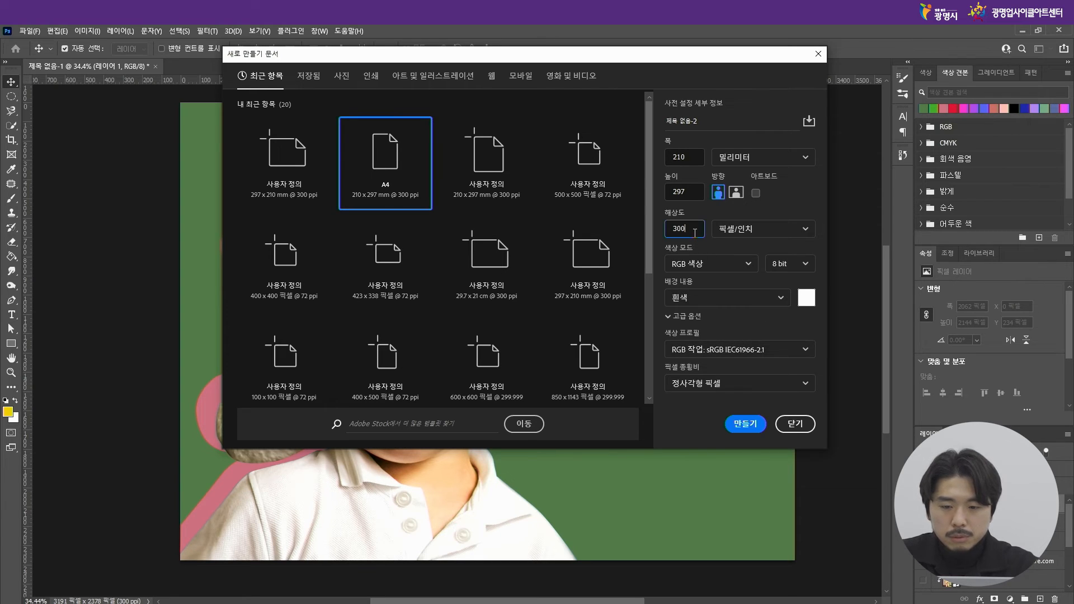
pyautogui.click(740, 265)
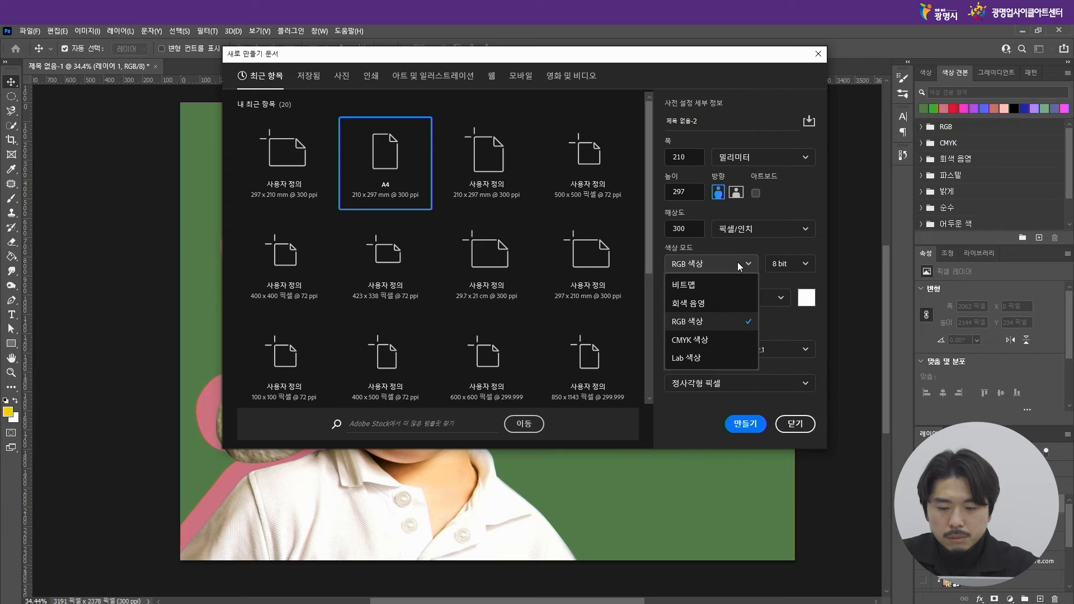
pyautogui.click(740, 265)
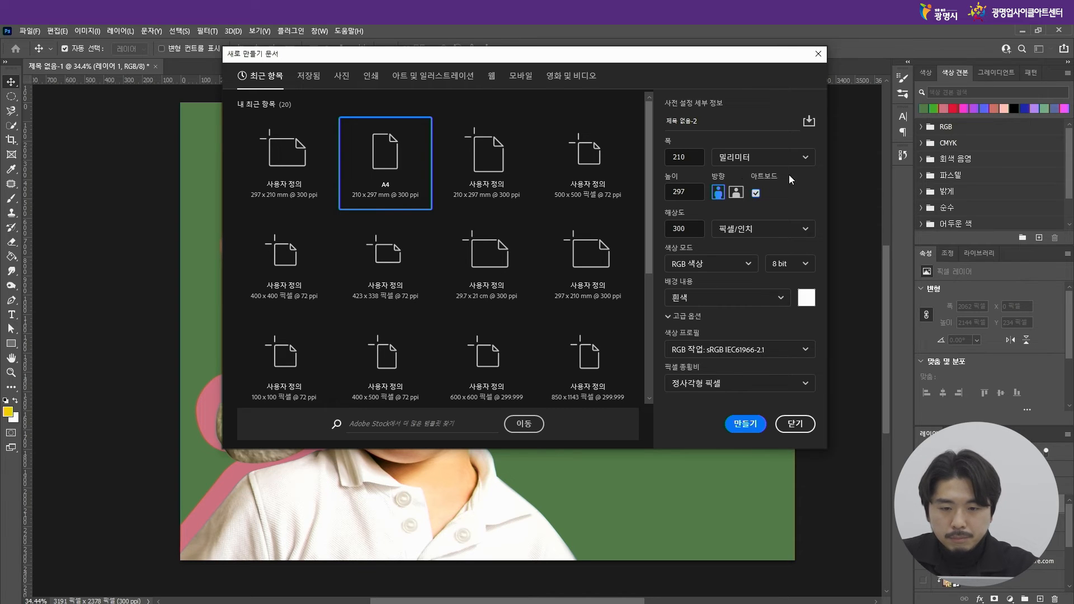
pyautogui.click(746, 423)
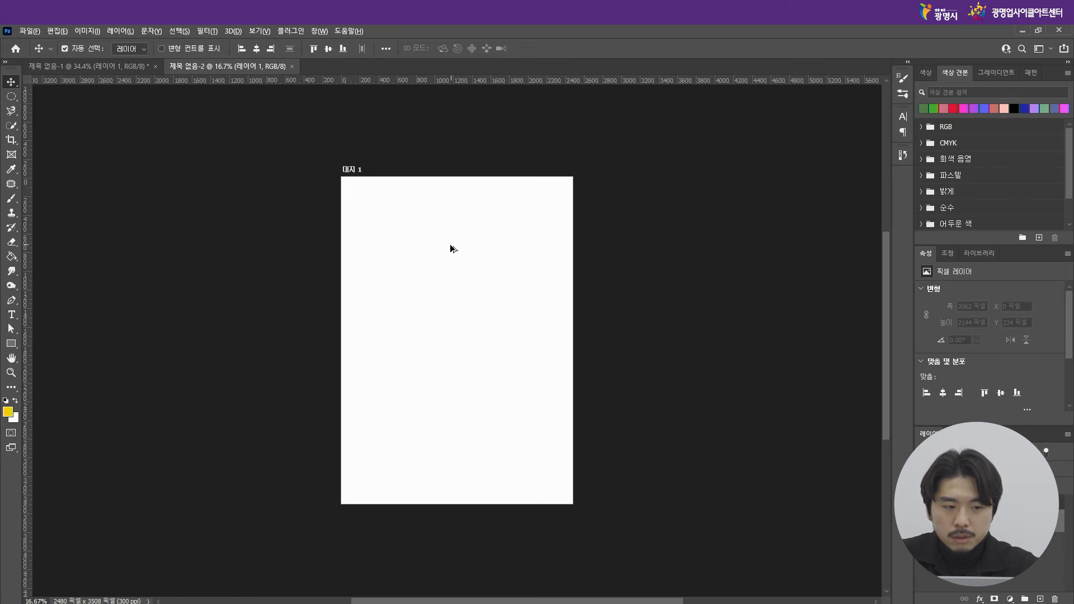
# Step: Duplicate the blank artboard, place the copy to the right of the original, and deselect it
pyautogui.moveTo(451, 241); pyautogui.dragTo(730, 275)
pyautogui.scroll(-1, 213, 470)
pyautogui.scroll(2, 469, 466)
pyautogui.scroll(1, 541, 379)
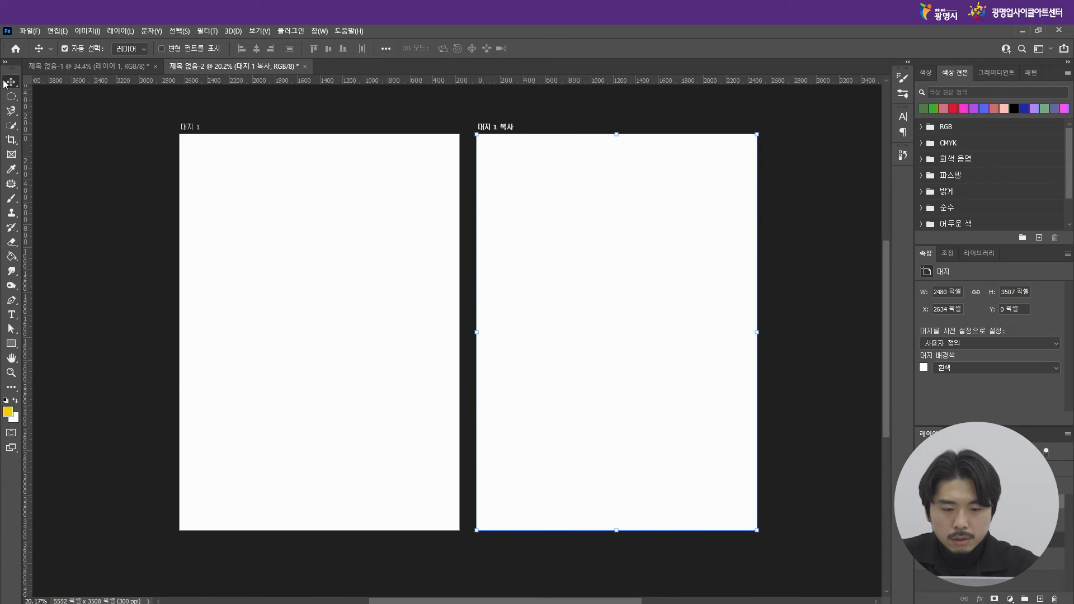
pyautogui.click(588, 117)
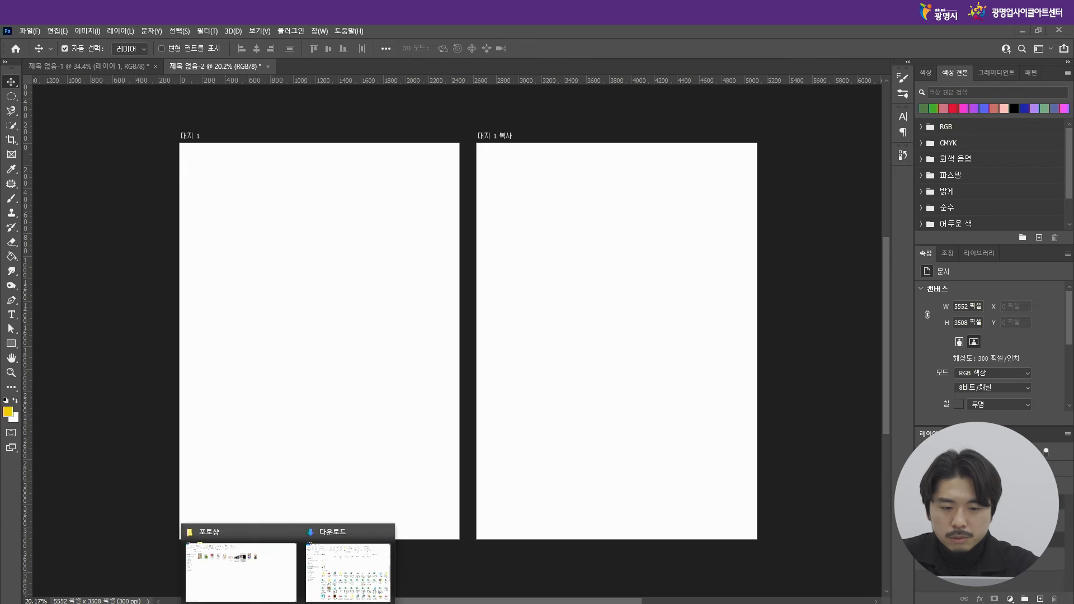
# Step: Place the reference poster image 12 from the 포토샵 folder, centred on the original artboard
pyautogui.moveTo(269, 584)
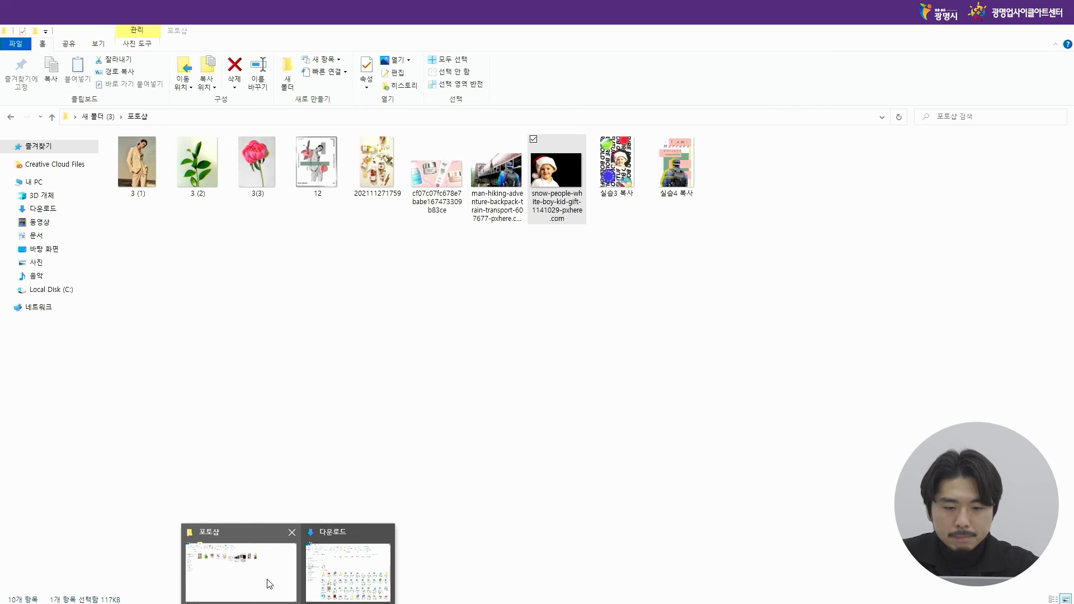
pyautogui.click(269, 583)
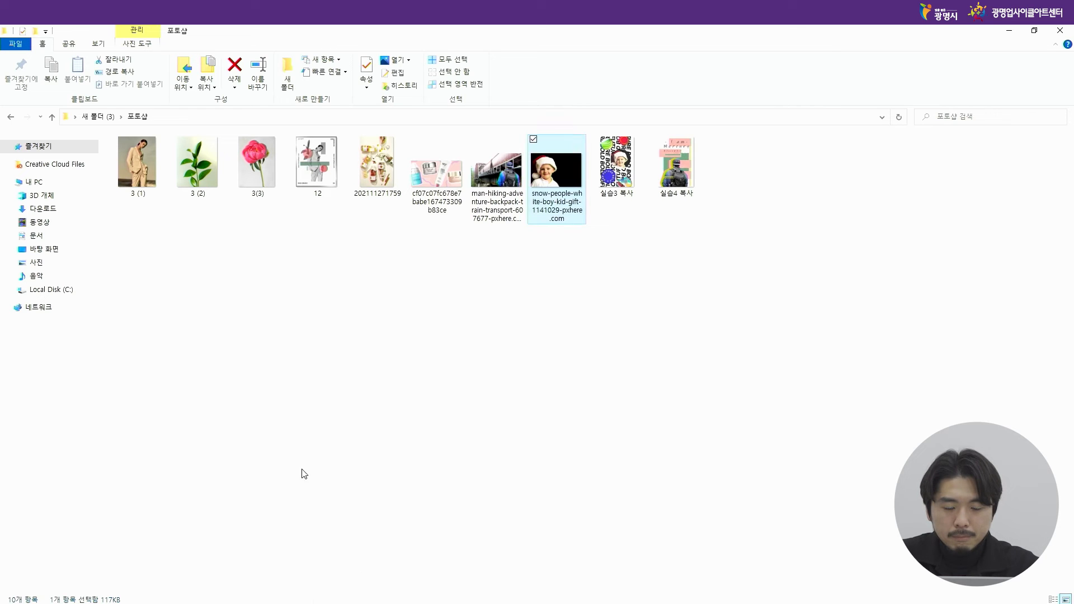
pyautogui.click(322, 182)
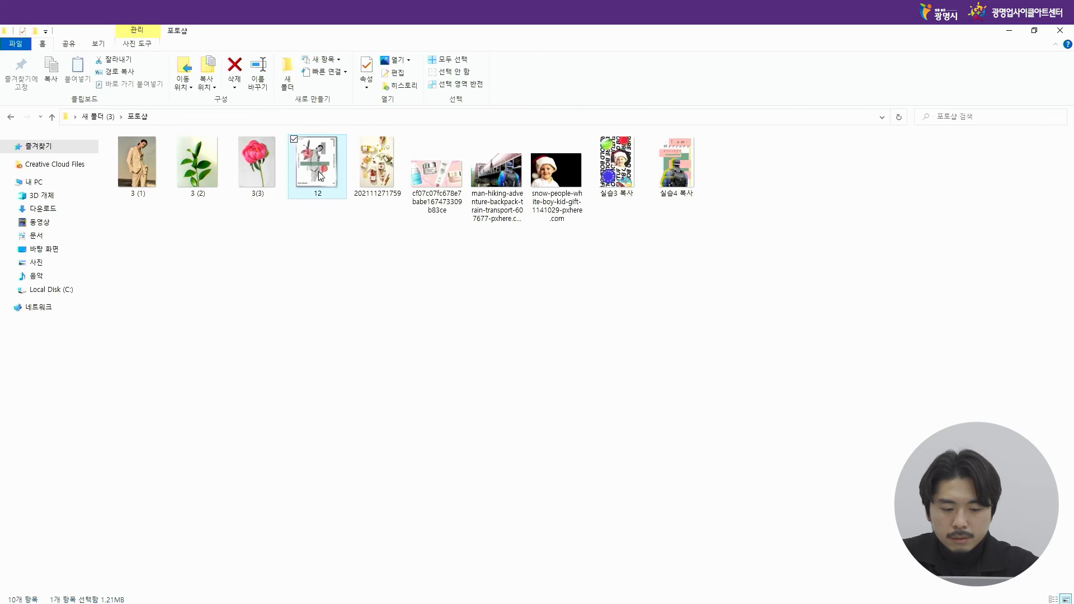
pyautogui.moveTo(317, 170); pyautogui.dragTo(312, 403)
pyautogui.moveTo(466, 339); pyautogui.dragTo(309, 331)
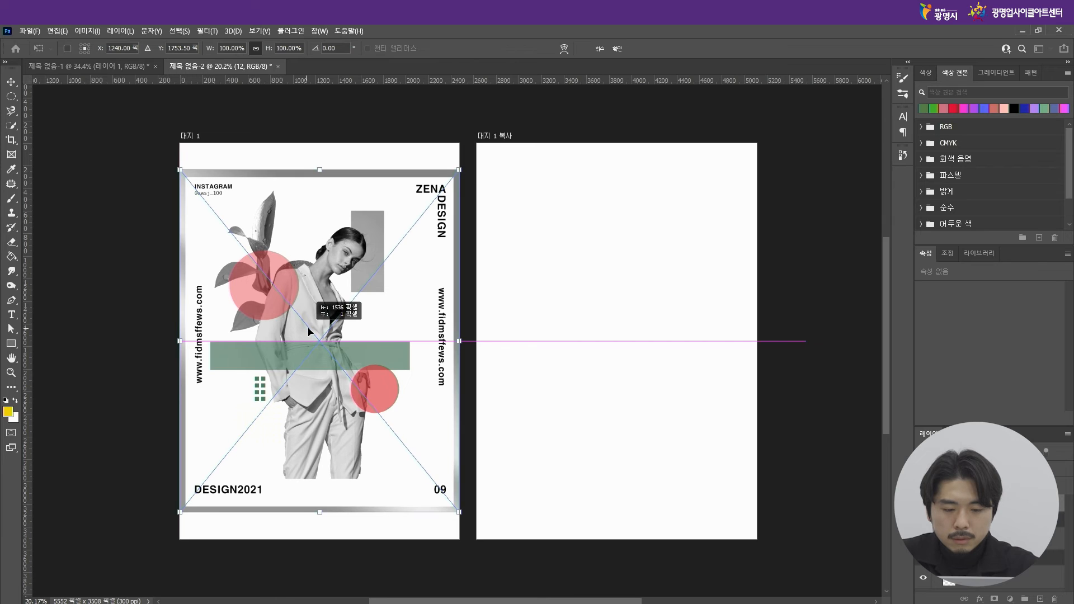
pyautogui.moveTo(309, 332); pyautogui.dragTo(310, 332)
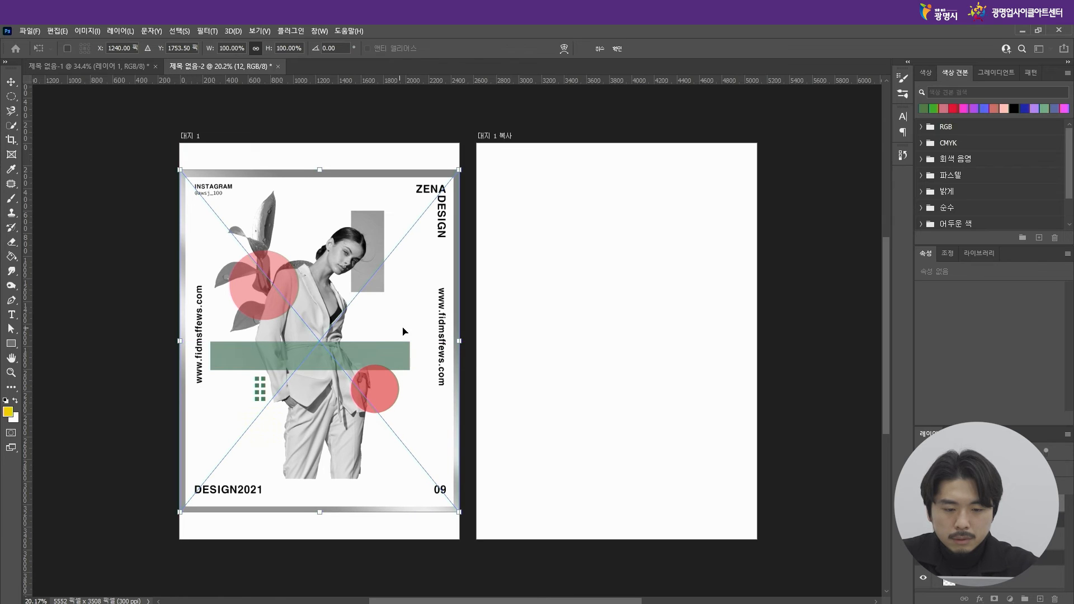
pyautogui.press('Return')
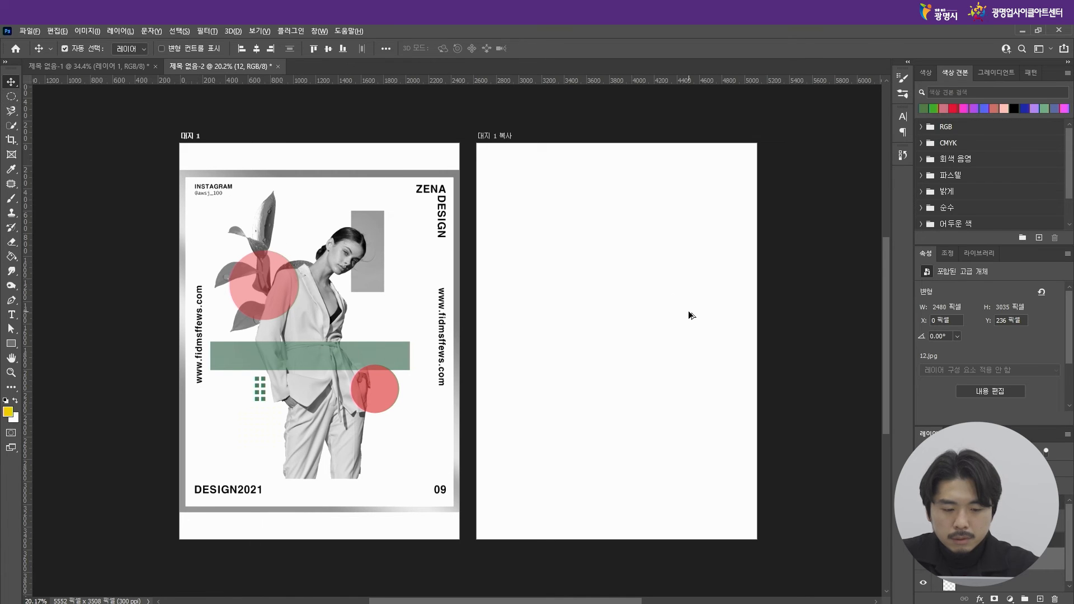
# Step: Place the photo 3 (1) from the 포토샵 folder and move it to the middle of the copied artboard
pyautogui.scroll(1, 571, 204)
pyautogui.scroll(-1, 546, 271)
pyautogui.scroll(1, 530, 297)
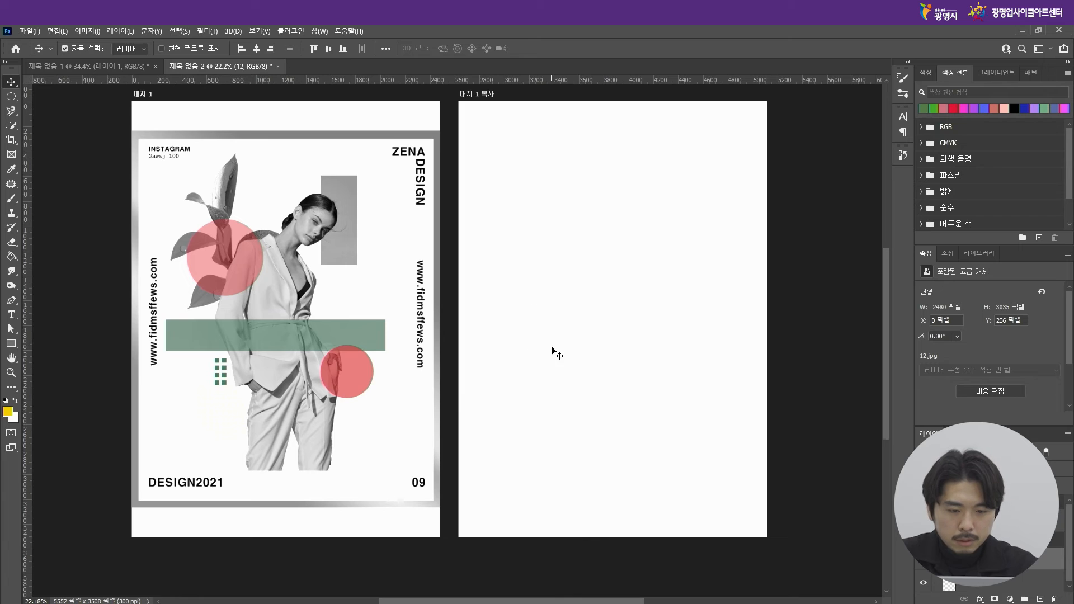
pyautogui.scroll(1, 551, 350)
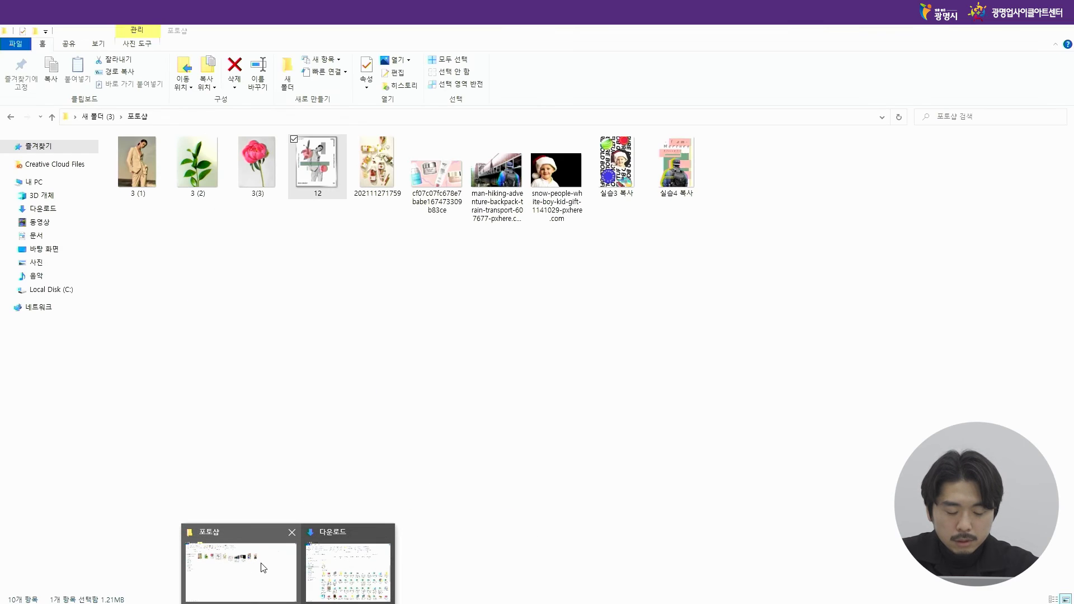
pyautogui.click(263, 568)
pyautogui.moveTo(131, 176); pyautogui.dragTo(582, 361)
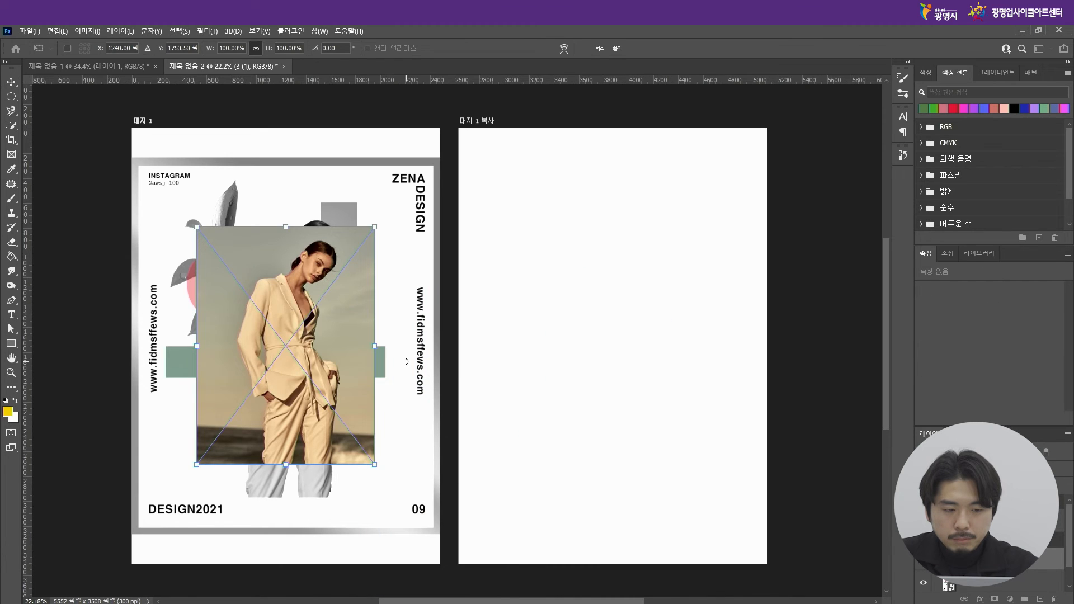
pyautogui.press('Return')
pyautogui.moveTo(317, 366); pyautogui.dragTo(644, 367)
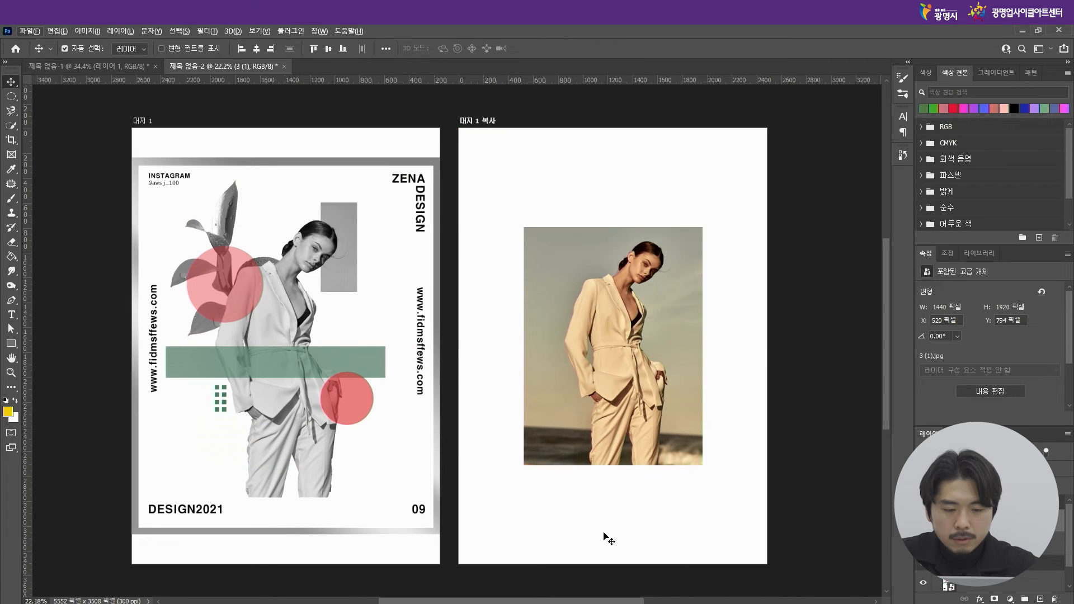
# Step: Scale the model photo proportionally about its centre to about 152% on the copied artboard
pyautogui.moveTo(887, 406); pyautogui.dragTo(887, 407)
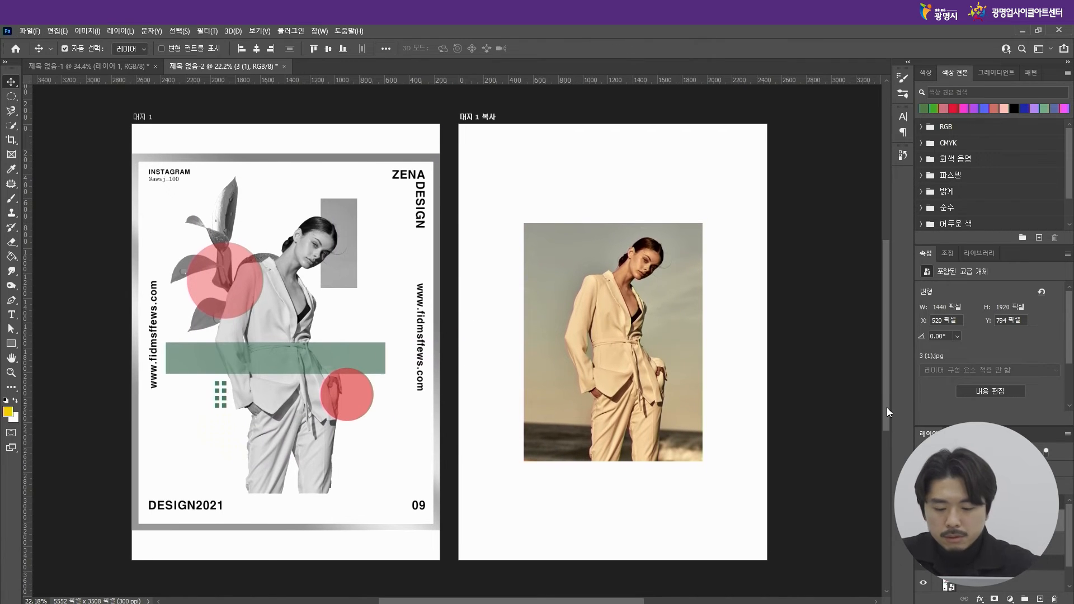
pyautogui.moveTo(634, 602); pyautogui.dragTo(640, 602)
pyautogui.press('ctrl')
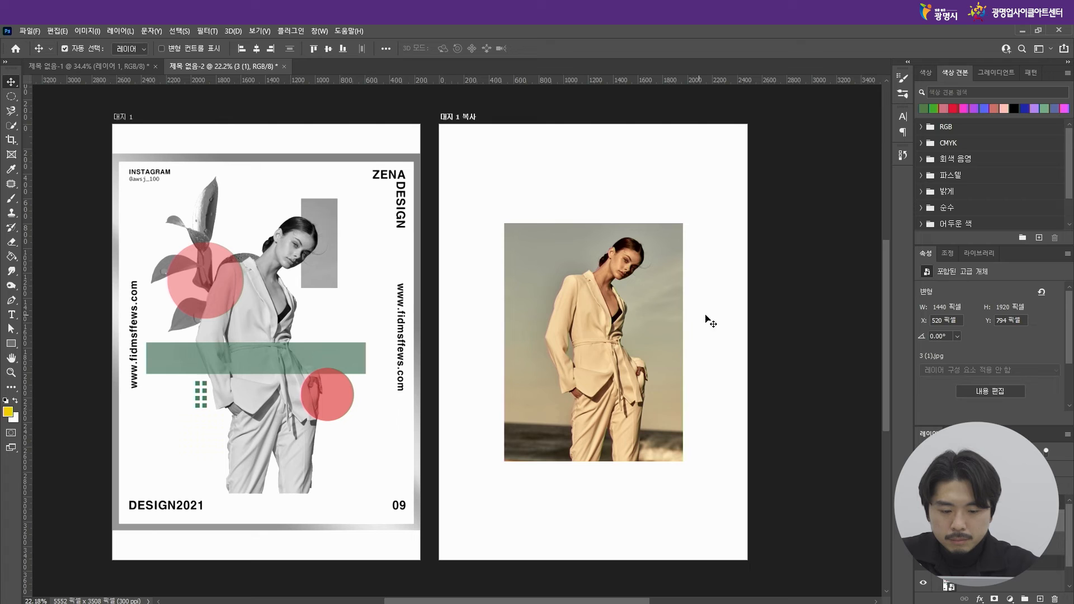
pyautogui.hotkey('ctrl', 't')
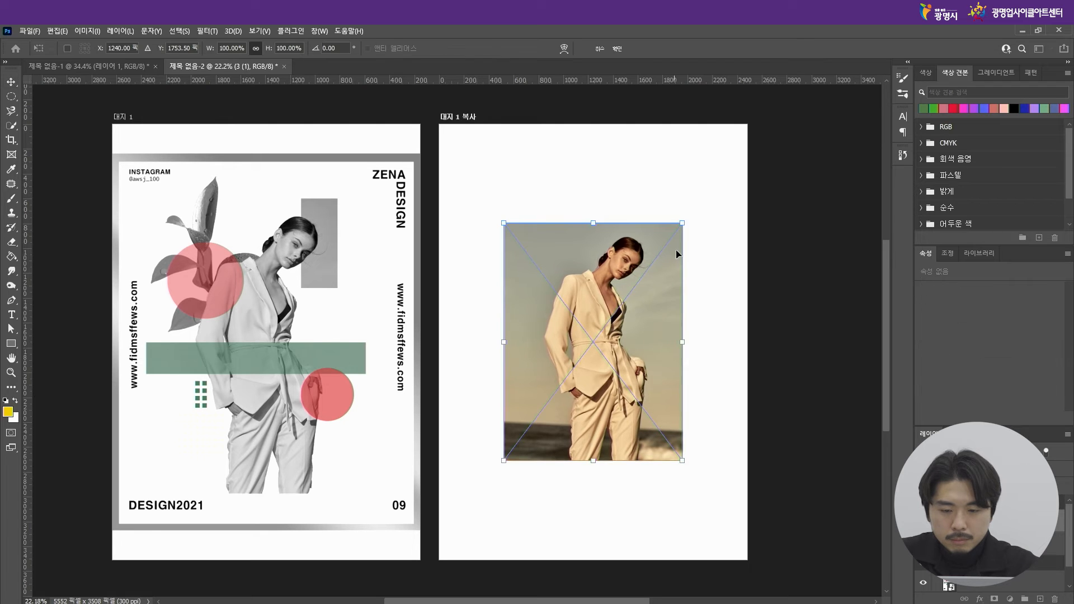
pyautogui.moveTo(687, 221); pyautogui.dragTo(735, 161)
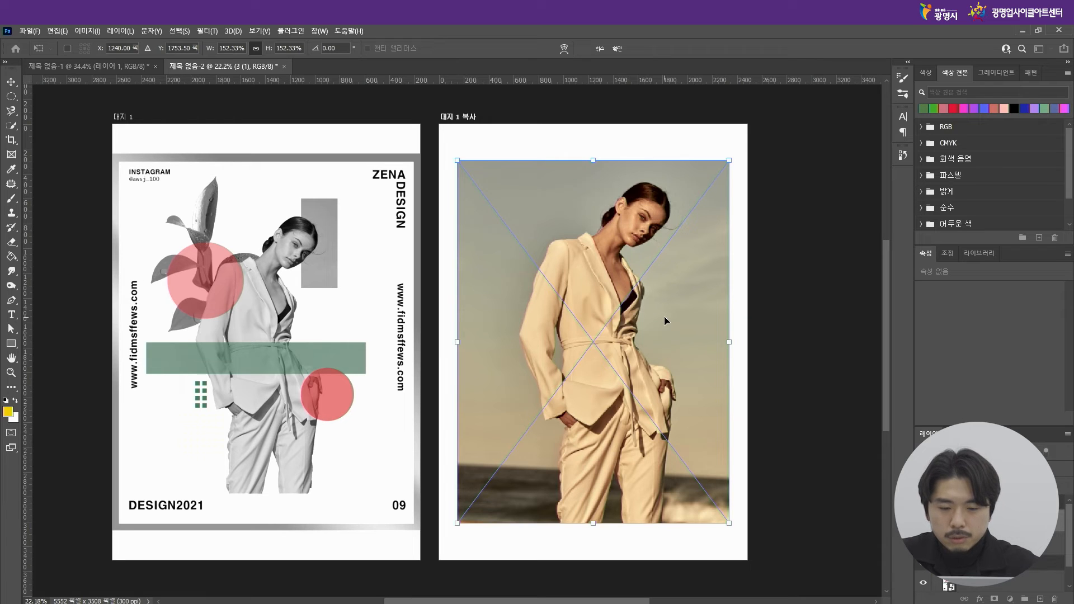
pyautogui.press('Return')
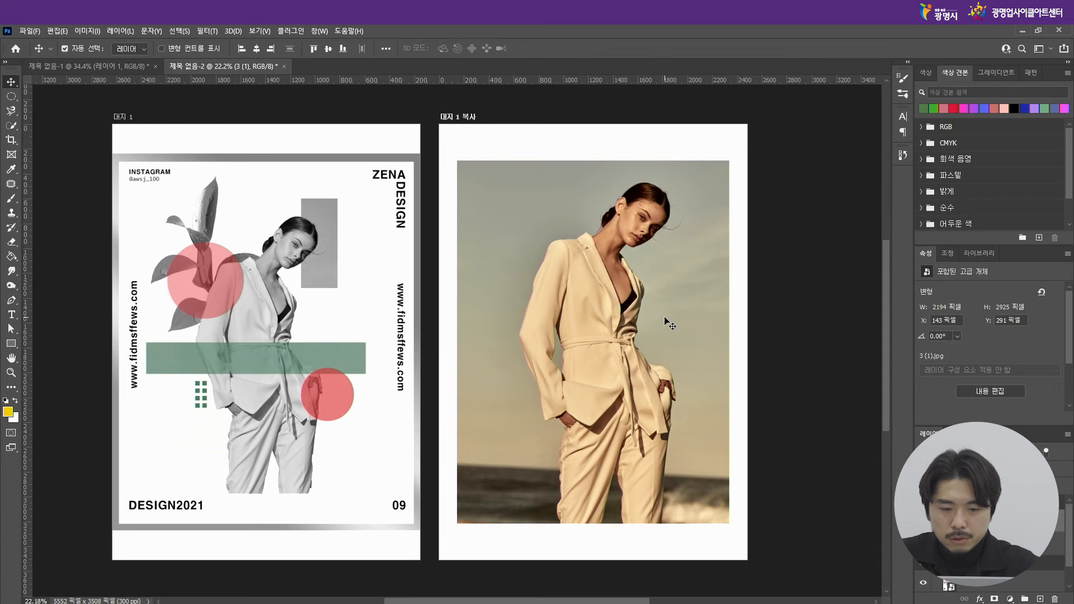
pyautogui.hotkey('ctrl', 't')
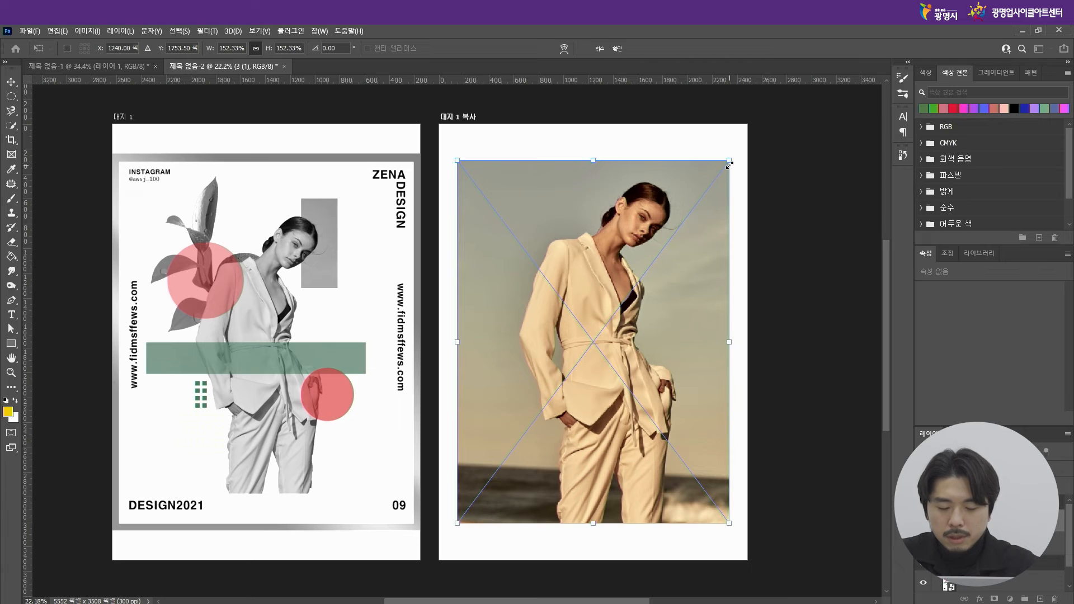
pyautogui.press('Return')
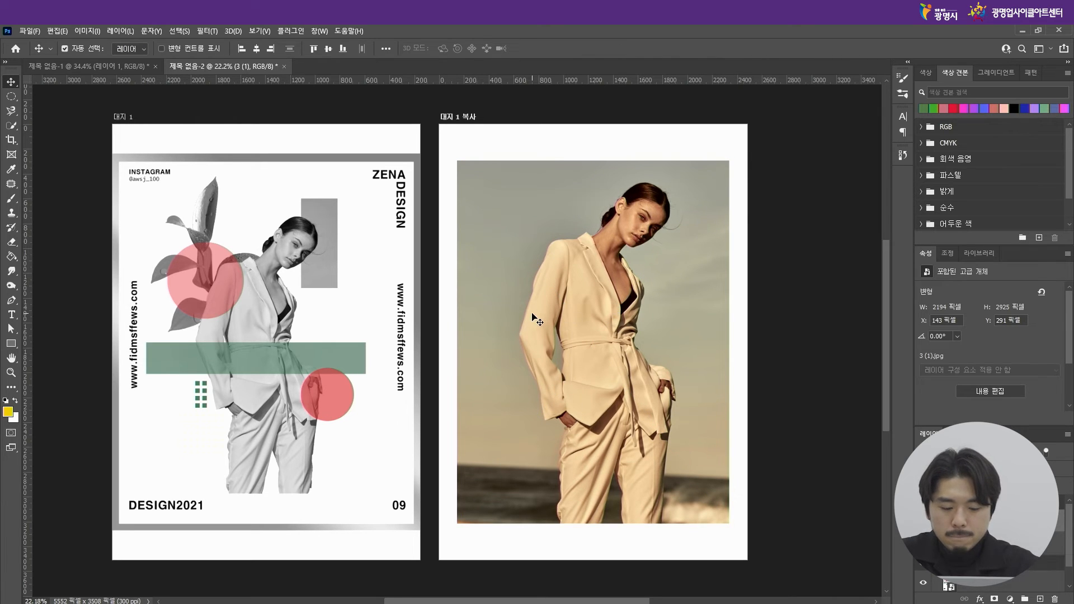
# Step: Select the model with the Object Selection tool and copy her to a new layer, leaving only the cut-out visible on the copied artboard
pyautogui.scroll(1, 629, 381)
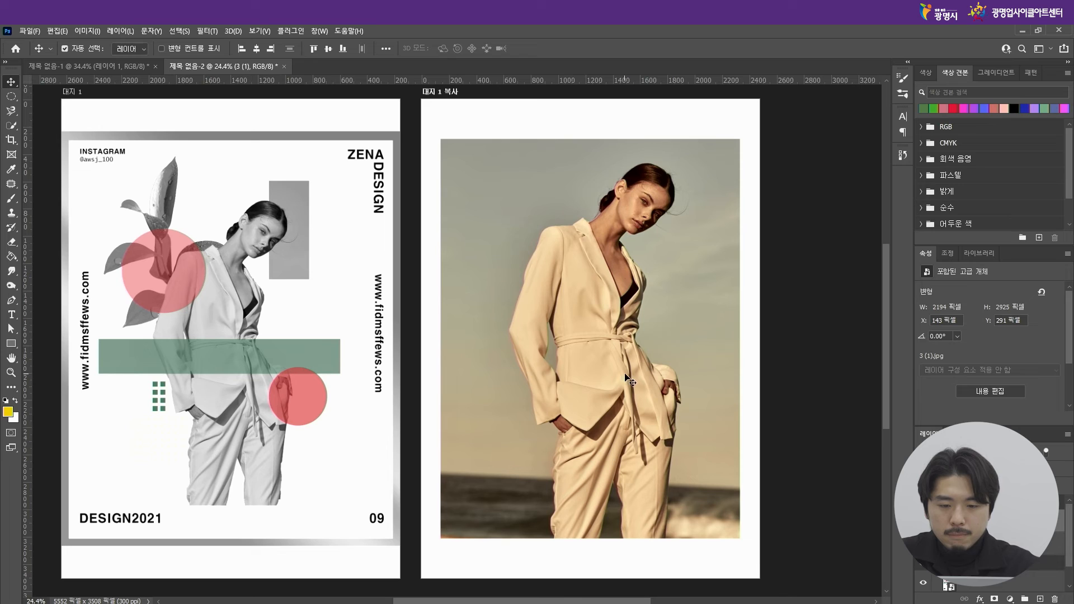
pyautogui.click(17, 128)
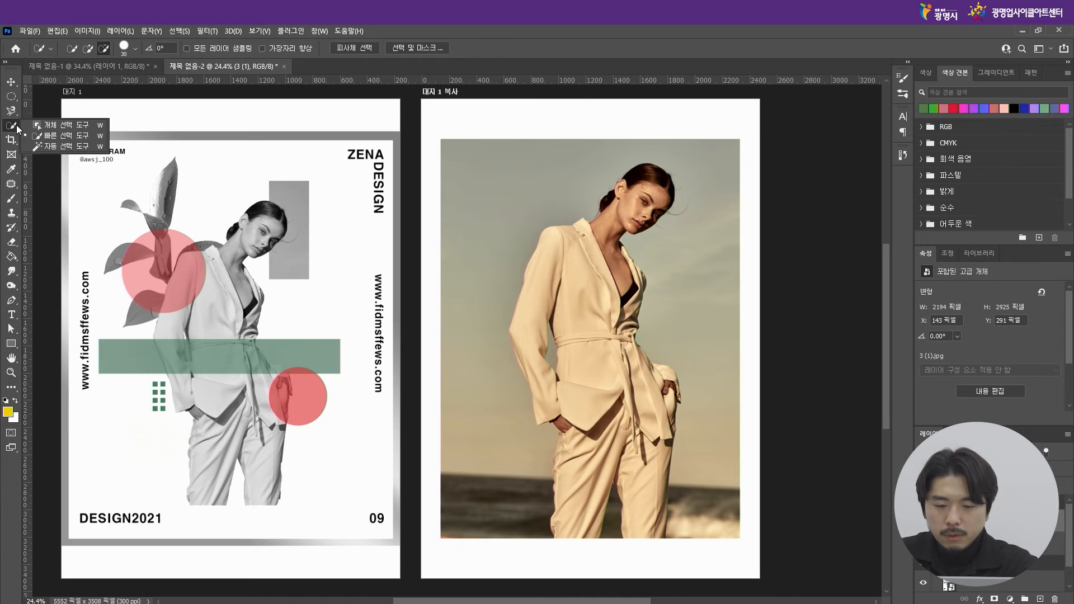
pyautogui.click(66, 126)
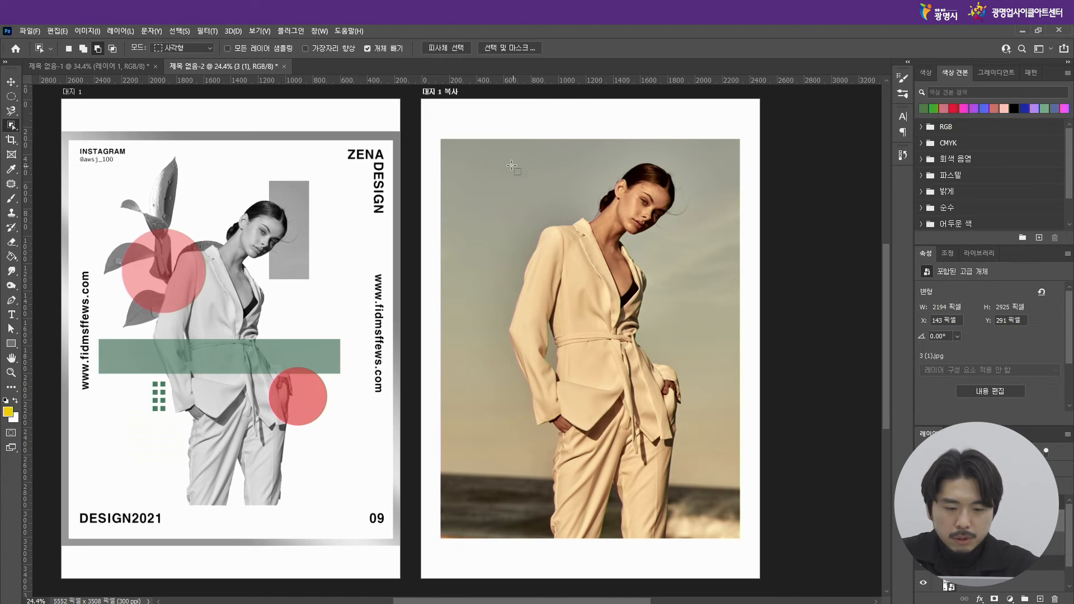
pyautogui.moveTo(508, 156); pyautogui.dragTo(692, 552)
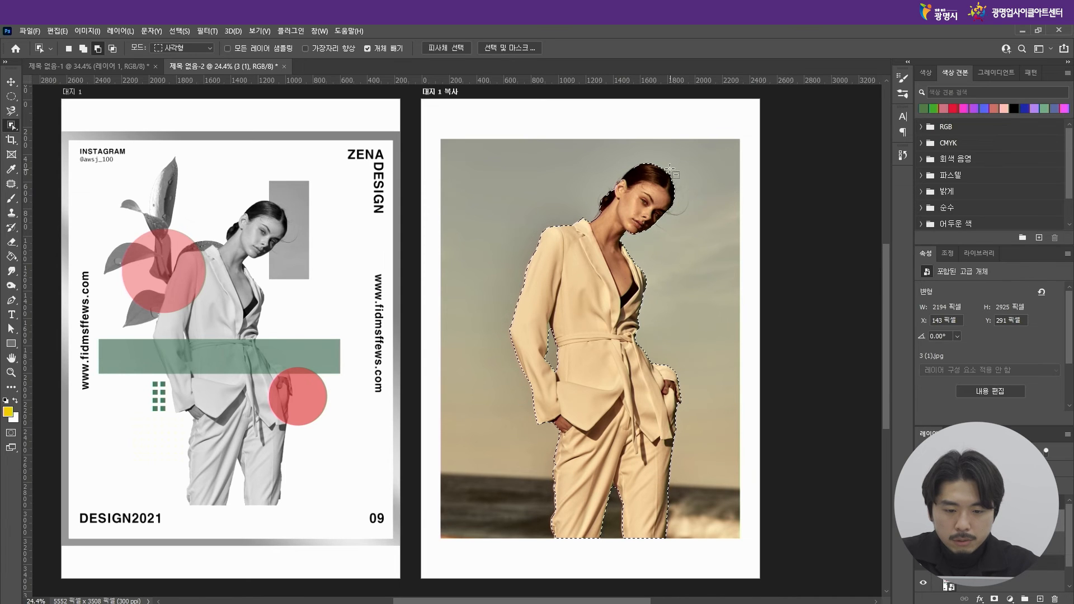
pyautogui.scroll(6, 663, 164)
pyautogui.scroll(-7, 542, 246)
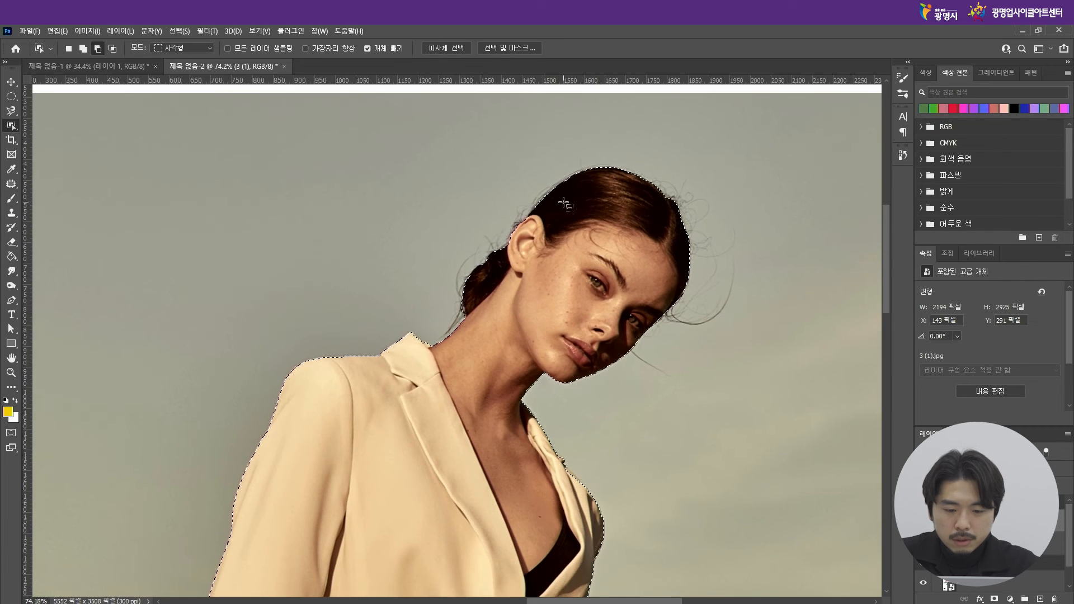
pyautogui.scroll(1, 535, 185)
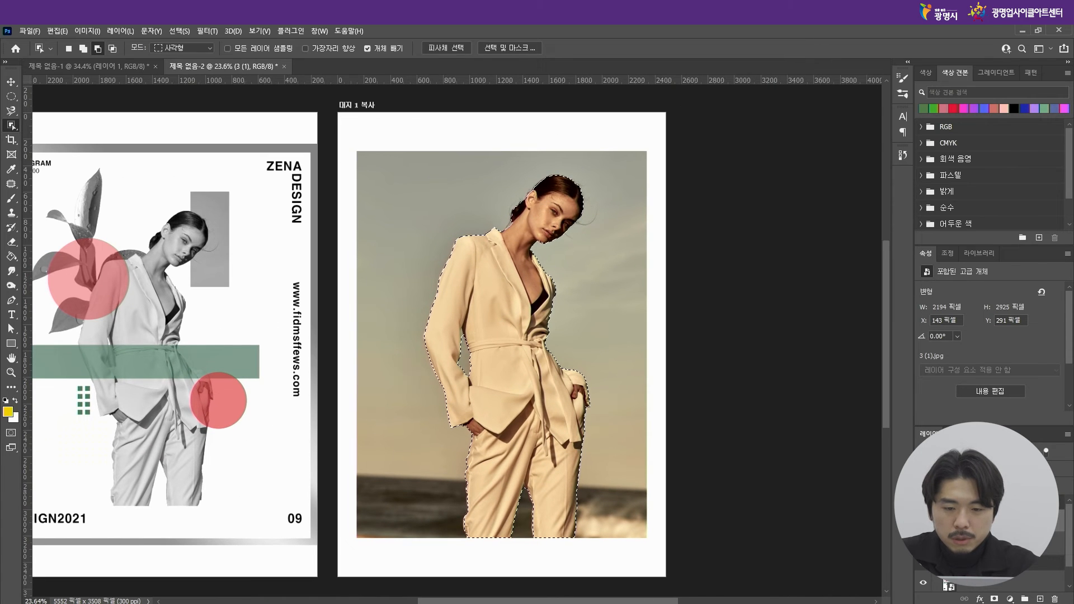
pyautogui.hotkey('ctrl', 'j')
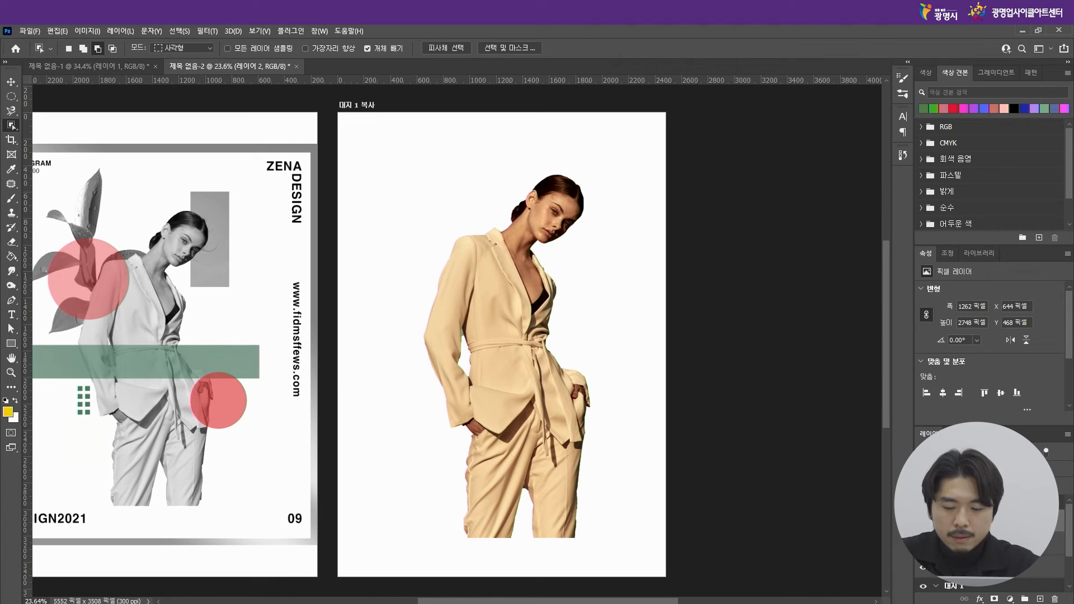
# Step: Turn the model cut-out black and white with Hue/Saturation, using saturation -100 and lightness +9
pyautogui.click(84, 31)
pyautogui.moveTo(109, 63)
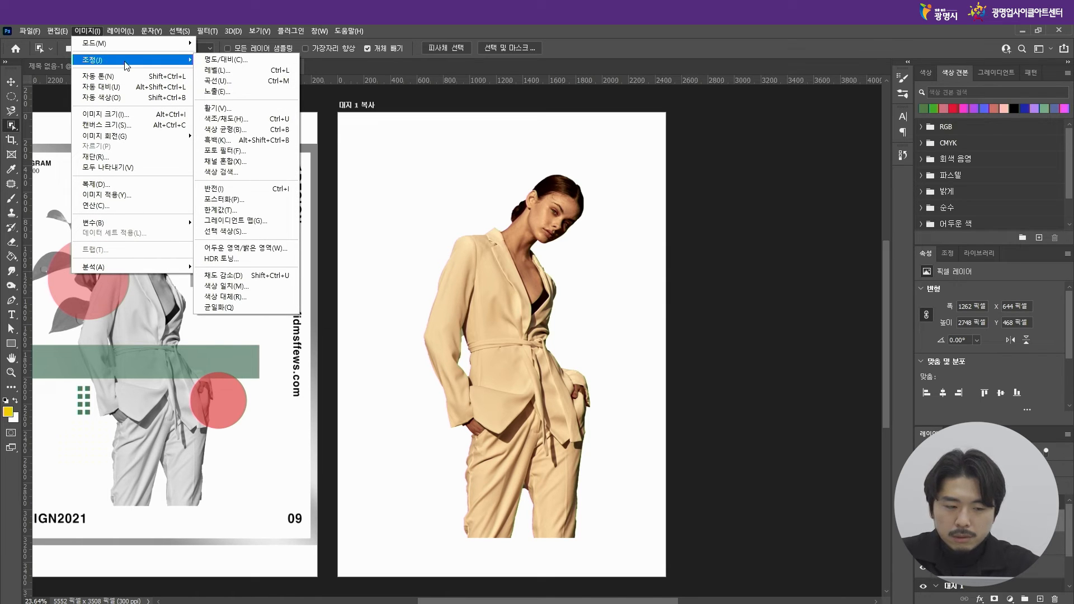
pyautogui.click(245, 119)
pyautogui.moveTo(283, 123); pyautogui.dragTo(778, 146)
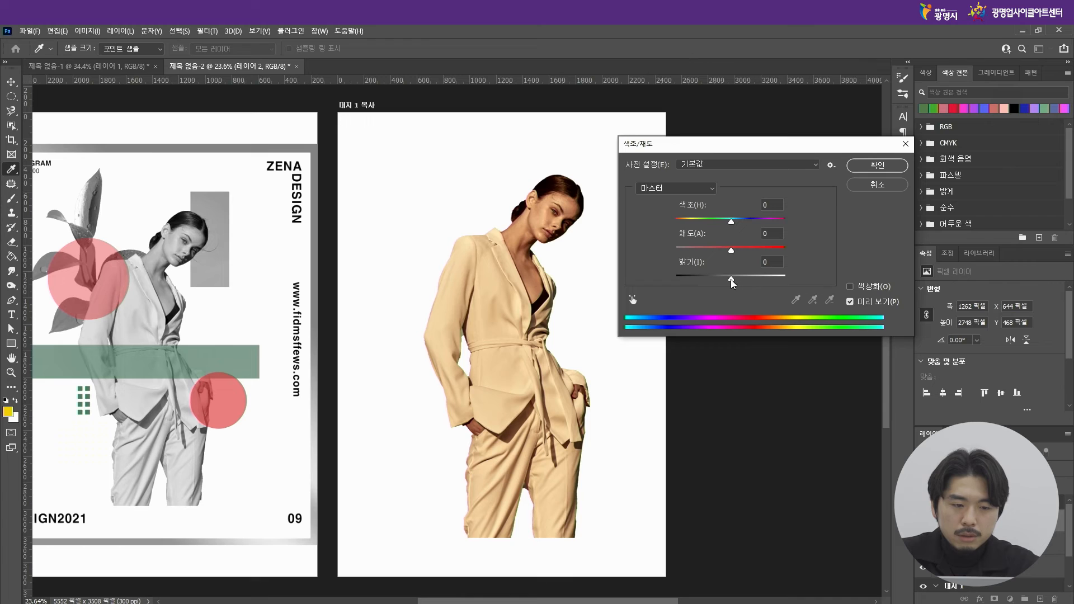
pyautogui.moveTo(730, 281); pyautogui.dragTo(664, 252)
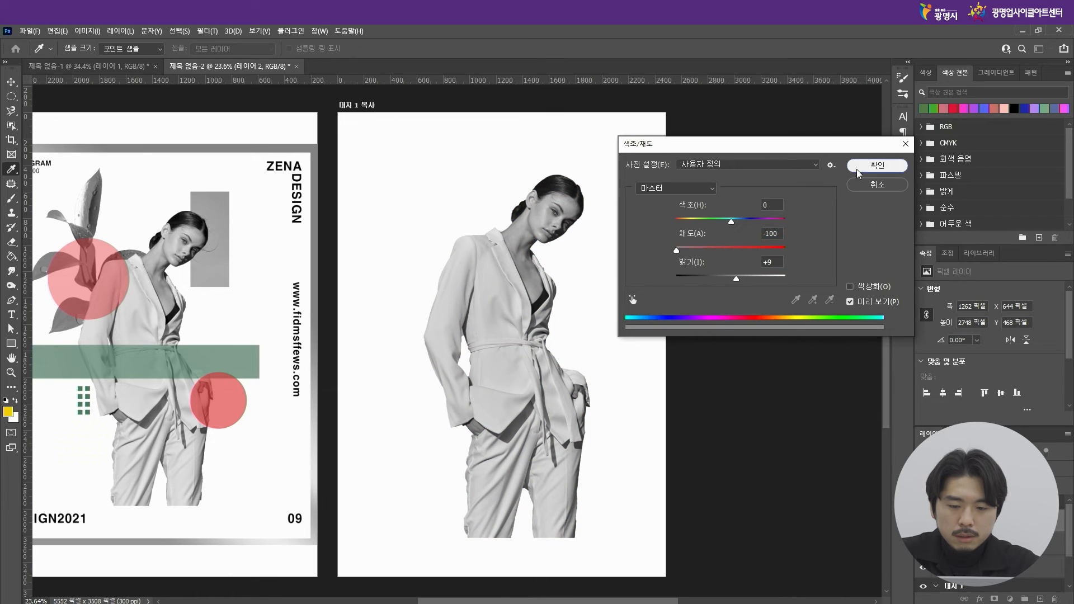
pyautogui.click(867, 165)
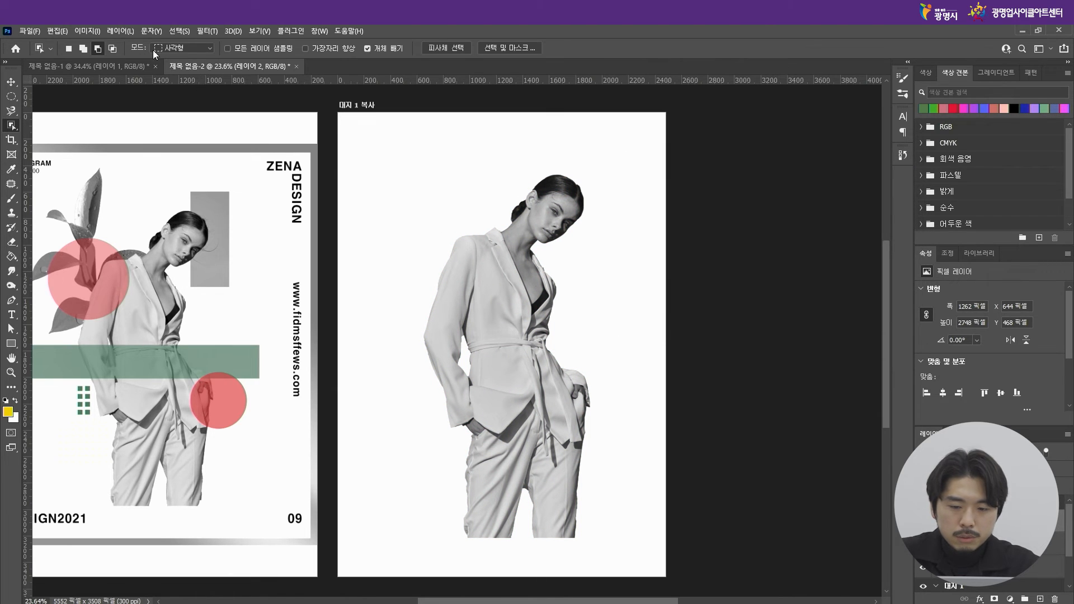
# Step: Brighten the model cut-out with Levels, setting the midtone input to 1.36 and keeping the white point at 255
pyautogui.click(88, 31)
pyautogui.moveTo(101, 61)
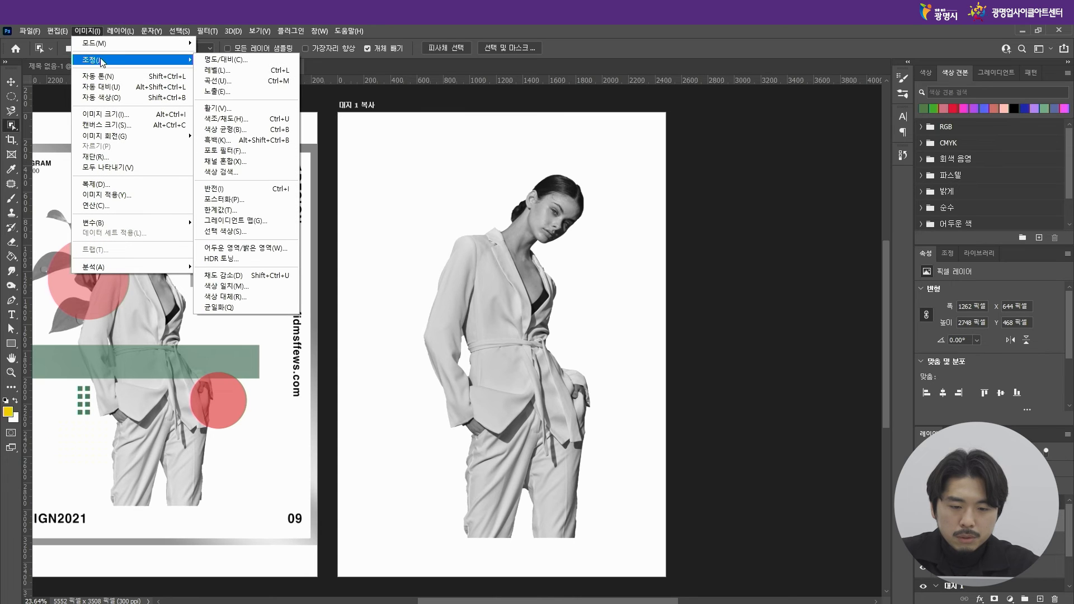
pyautogui.click(227, 73)
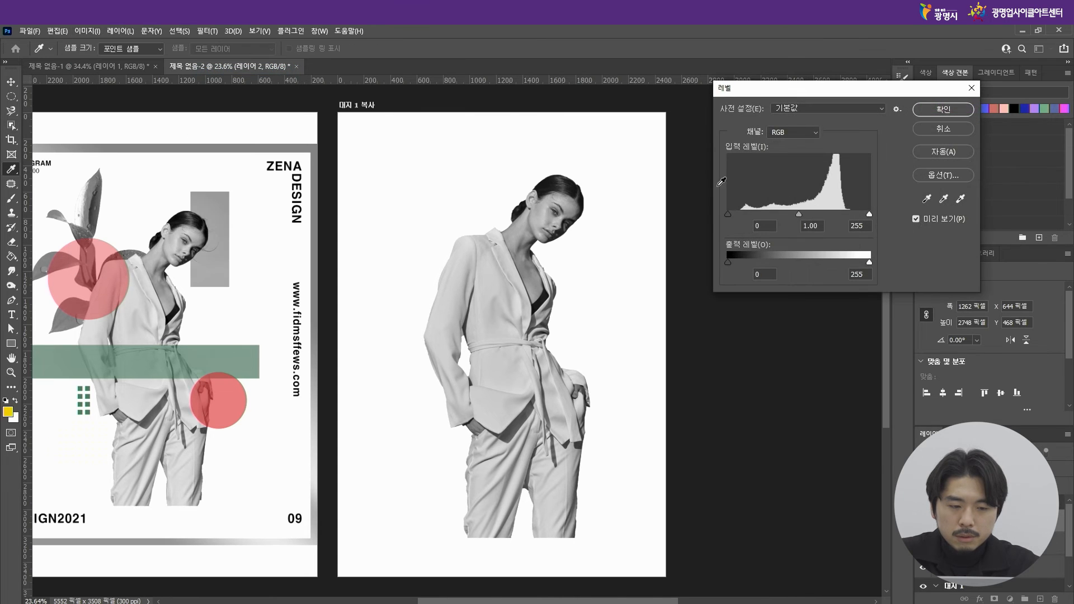
pyautogui.moveTo(800, 213); pyautogui.dragTo(787, 215)
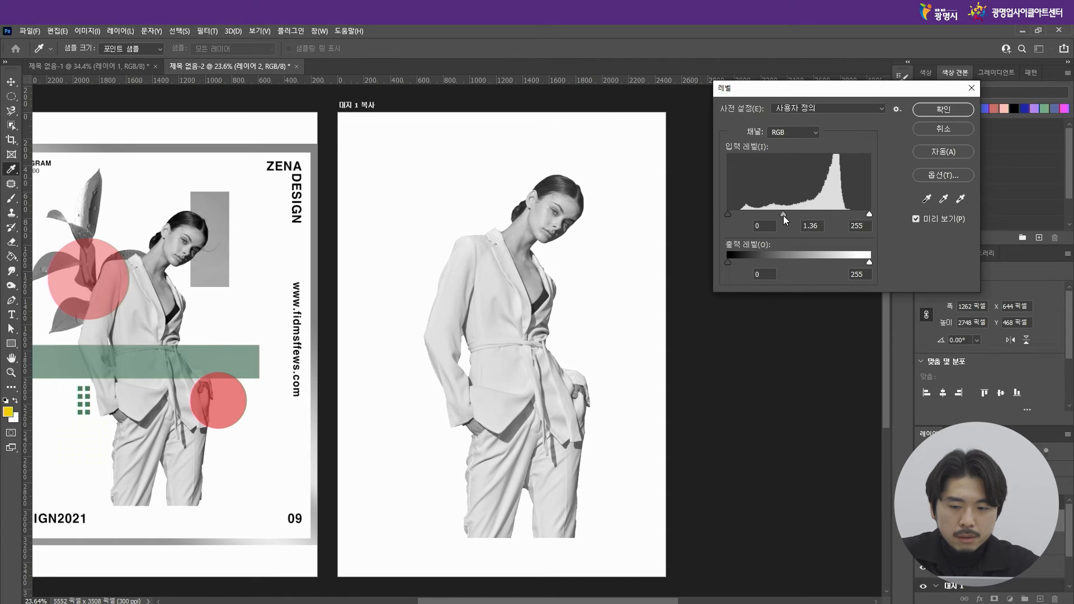
pyautogui.moveTo(868, 214); pyautogui.dragTo(860, 216)
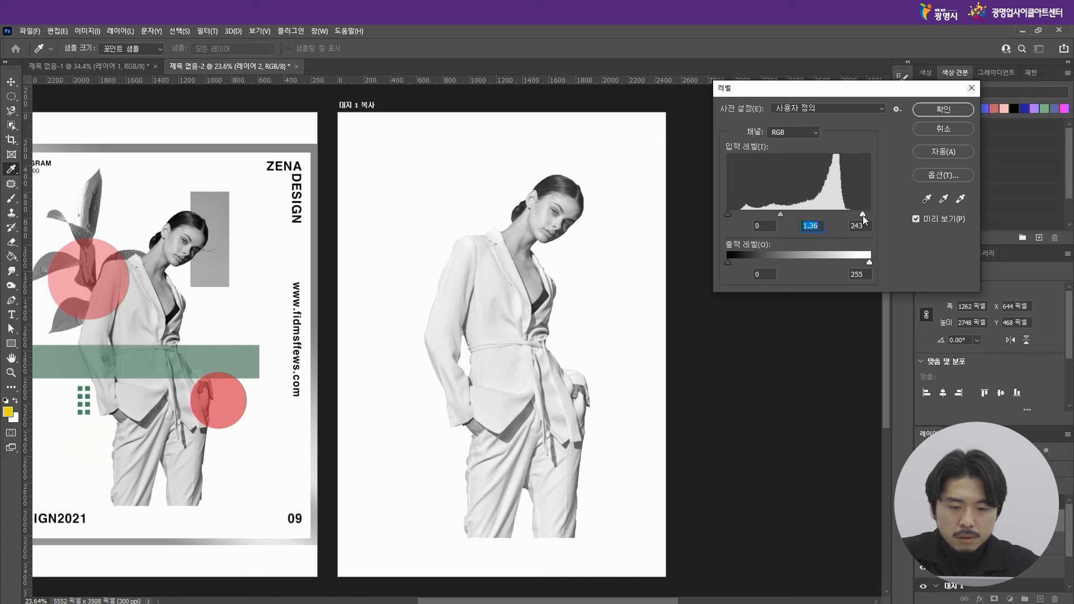
pyautogui.moveTo(864, 216); pyautogui.dragTo(874, 217)
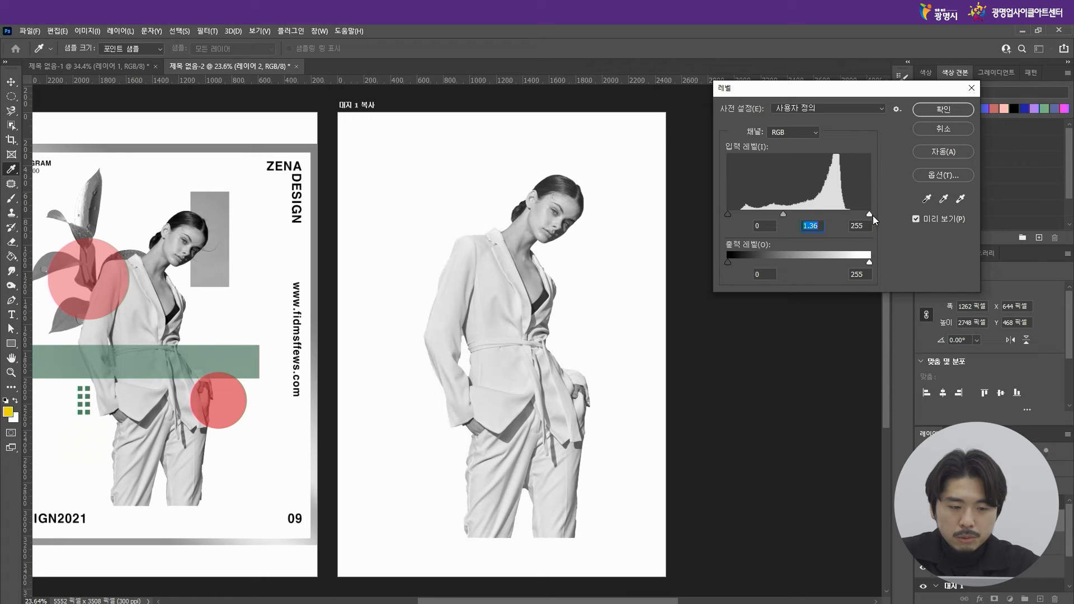
pyautogui.click(942, 110)
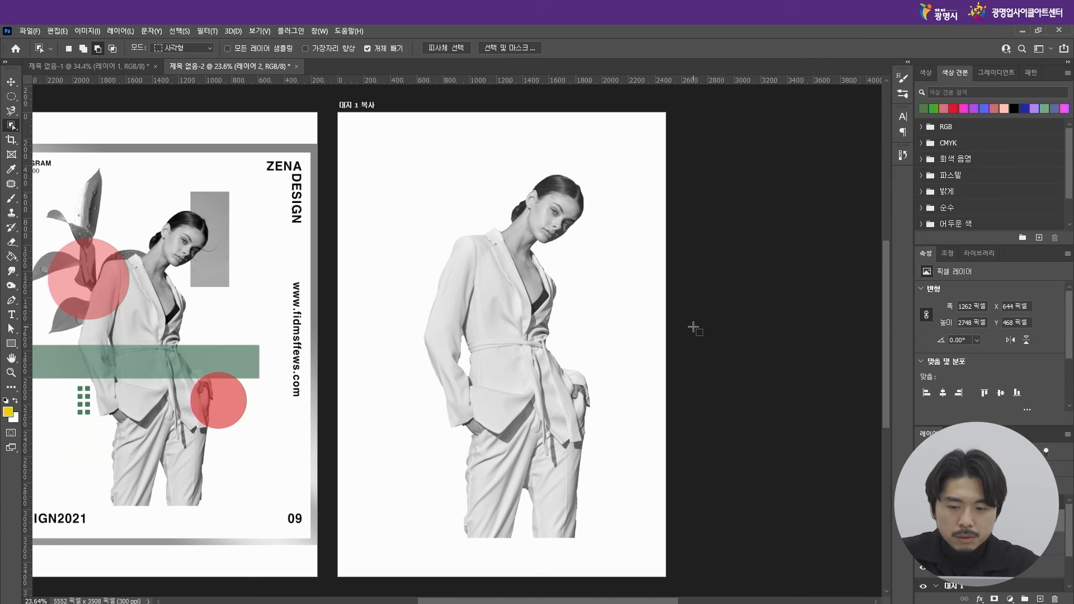
# Step: Scale the model cut-out to about 82% and move it so its size and height match the model in the reference poster
pyautogui.hscroll(-2, 697, 330)
pyautogui.hscroll(-2, 412, 372)
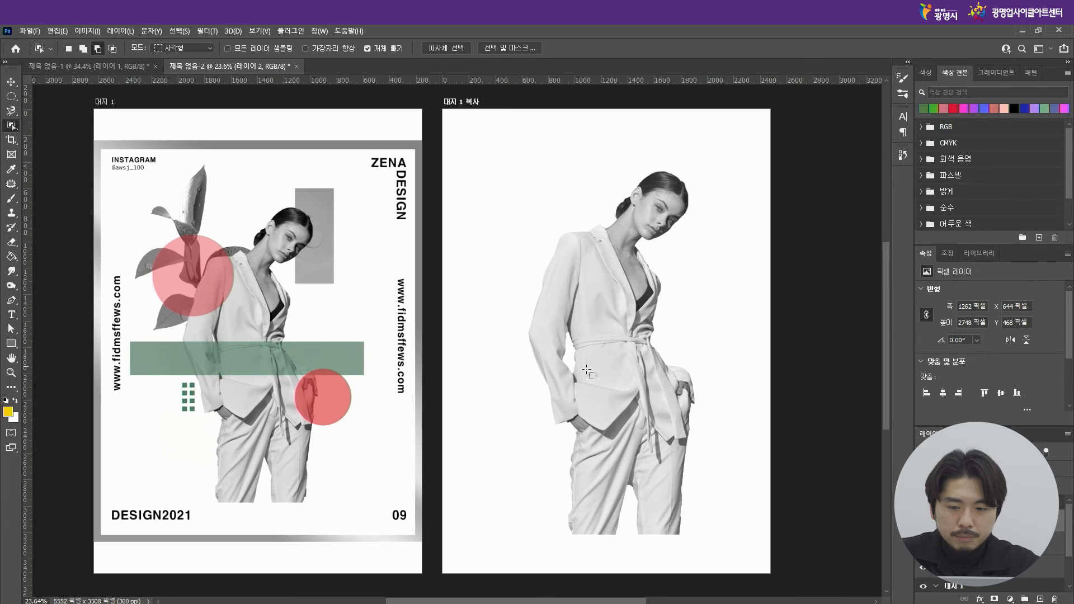
pyautogui.hotkey('ctrl', 't')
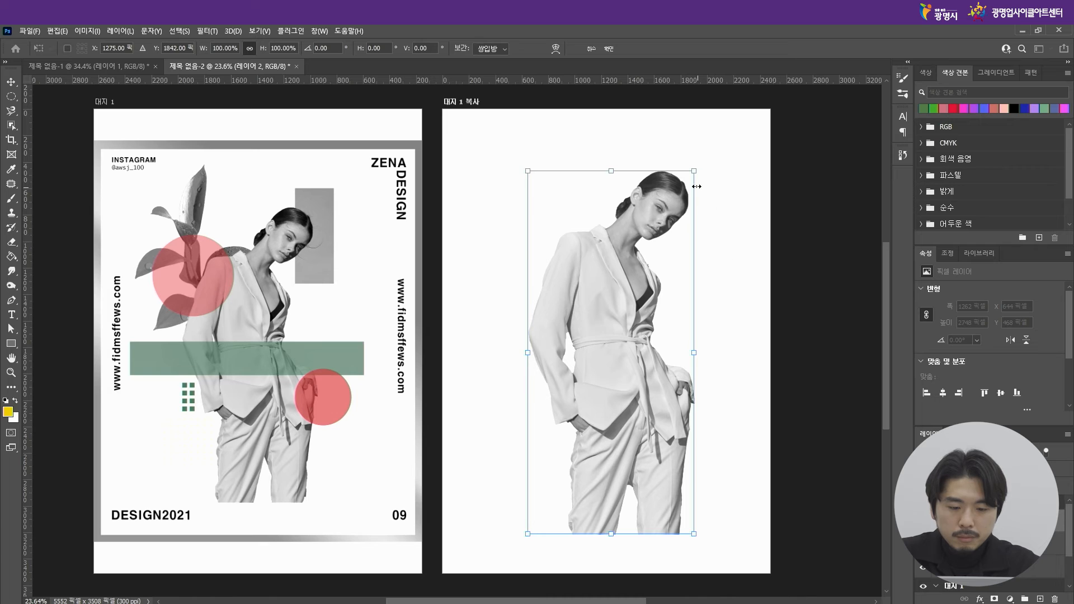
pyautogui.moveTo(697, 174); pyautogui.dragTo(666, 235)
pyautogui.moveTo(607, 319); pyautogui.dragTo(623, 287)
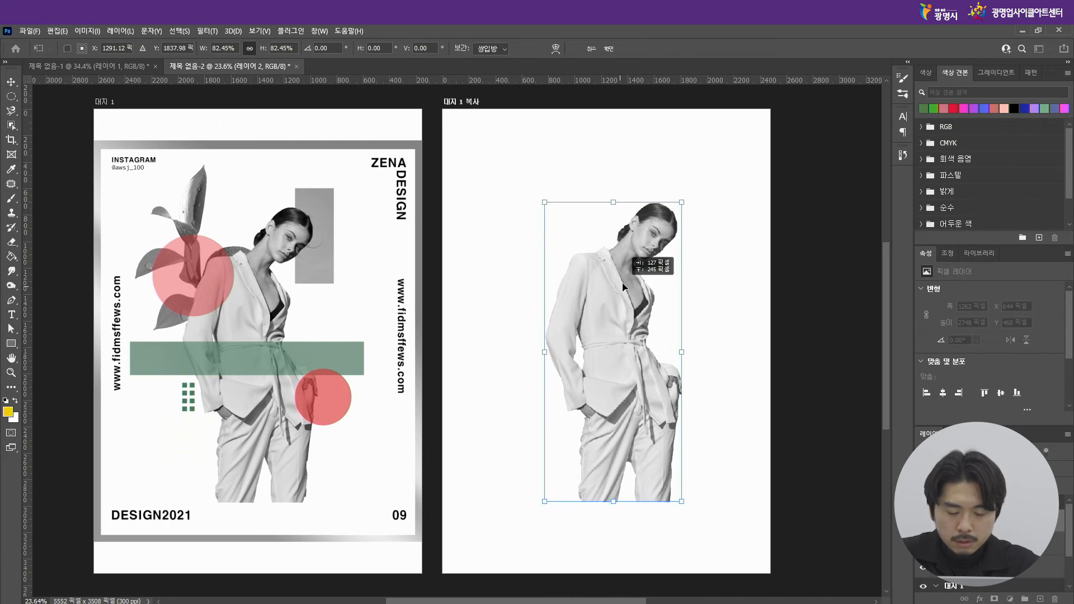
pyautogui.press('Return')
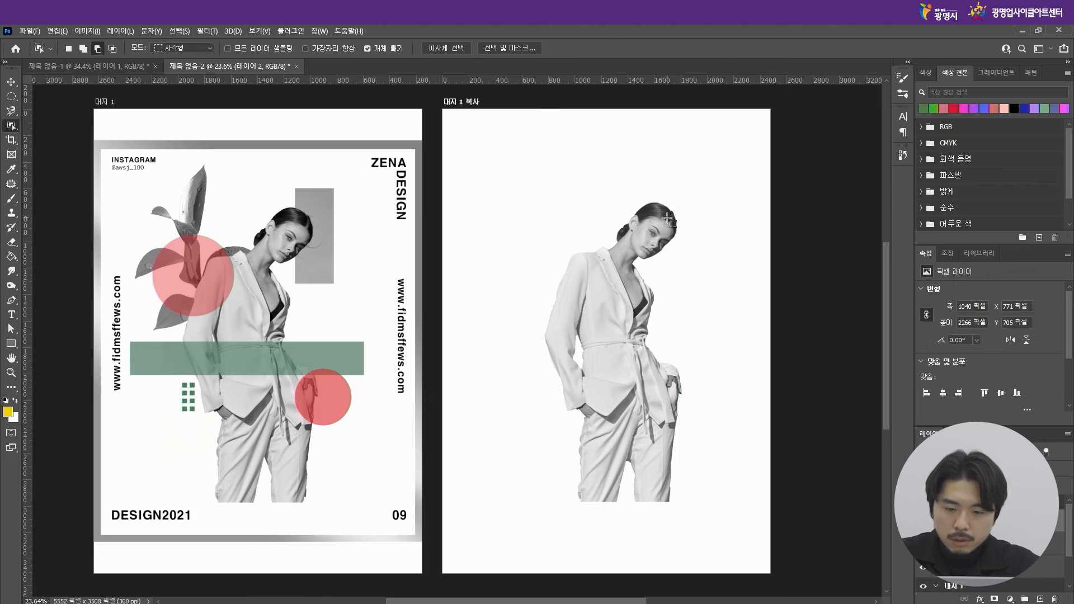
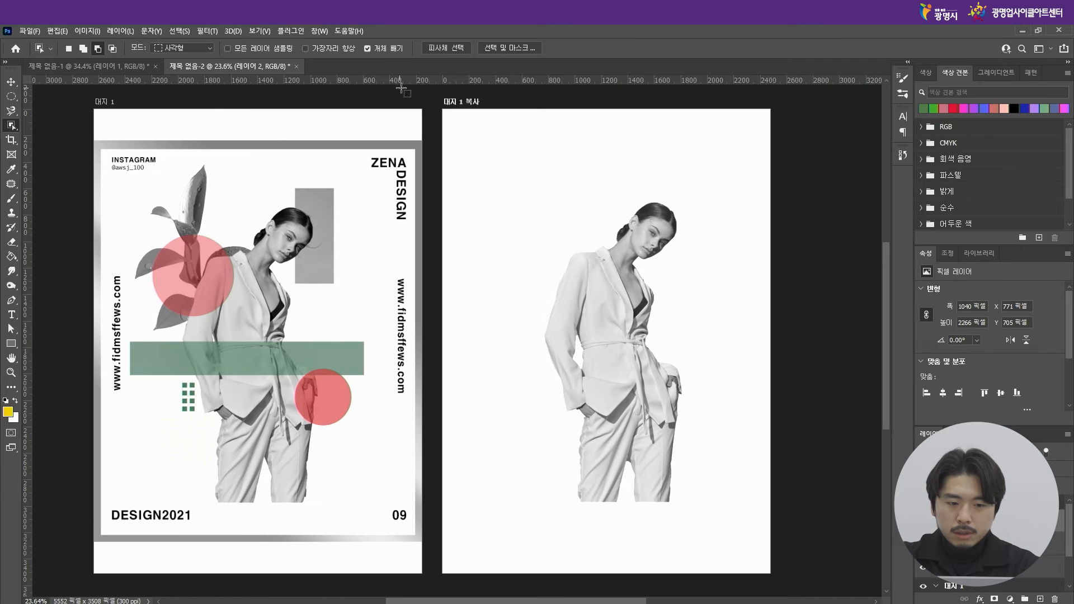
# Step: Add a horizontal guide level with the model's forehead and a vertical guide through the left part of the reference poster
pyautogui.moveTo(519, 79); pyautogui.dragTo(521, 202)
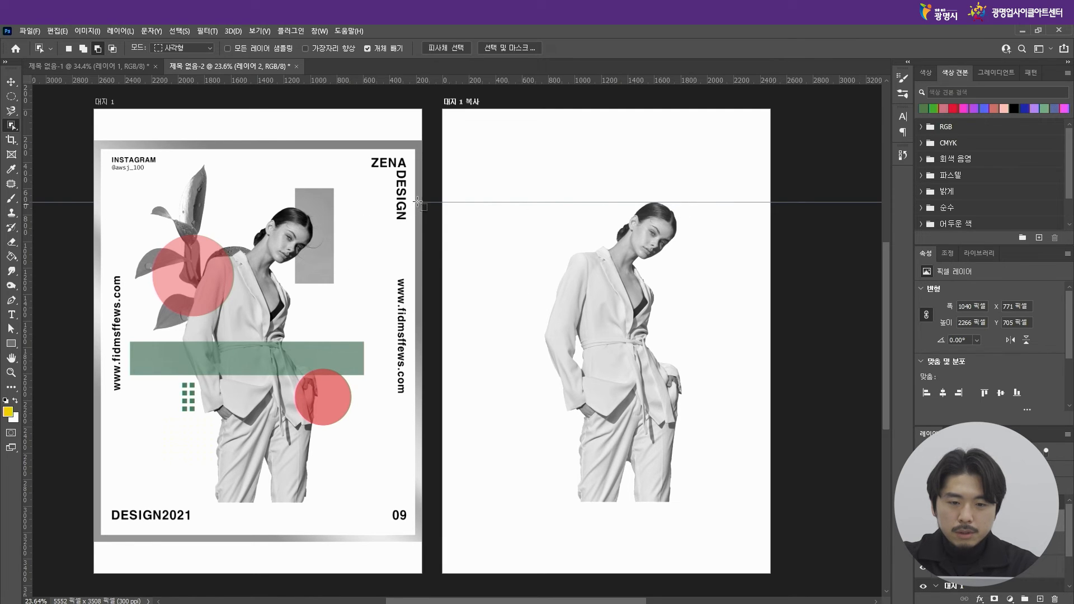
pyautogui.click(11, 81)
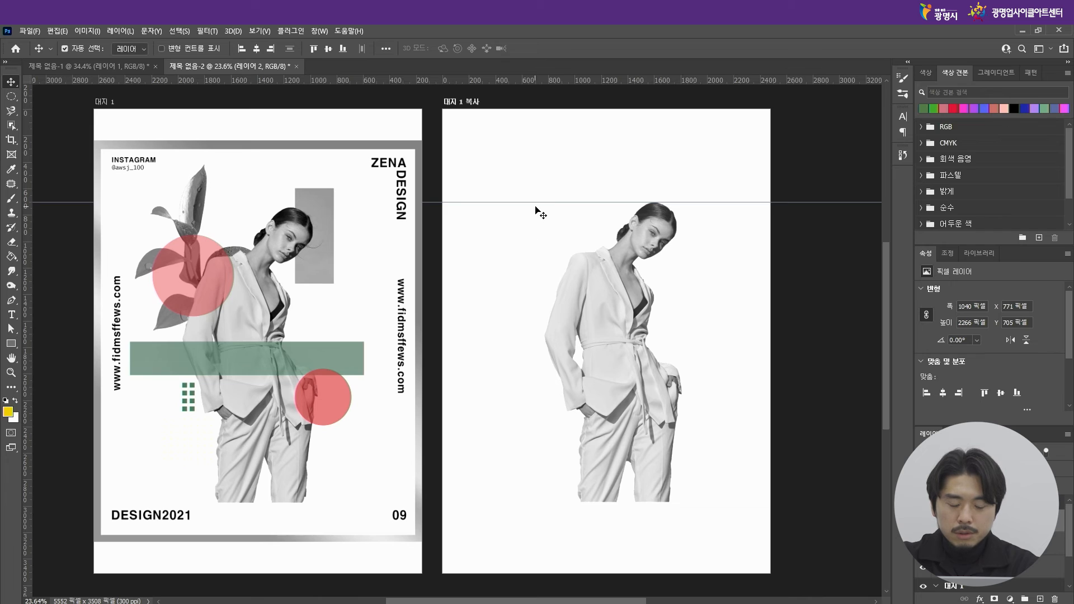
pyautogui.moveTo(537, 202); pyautogui.dragTo(539, 224)
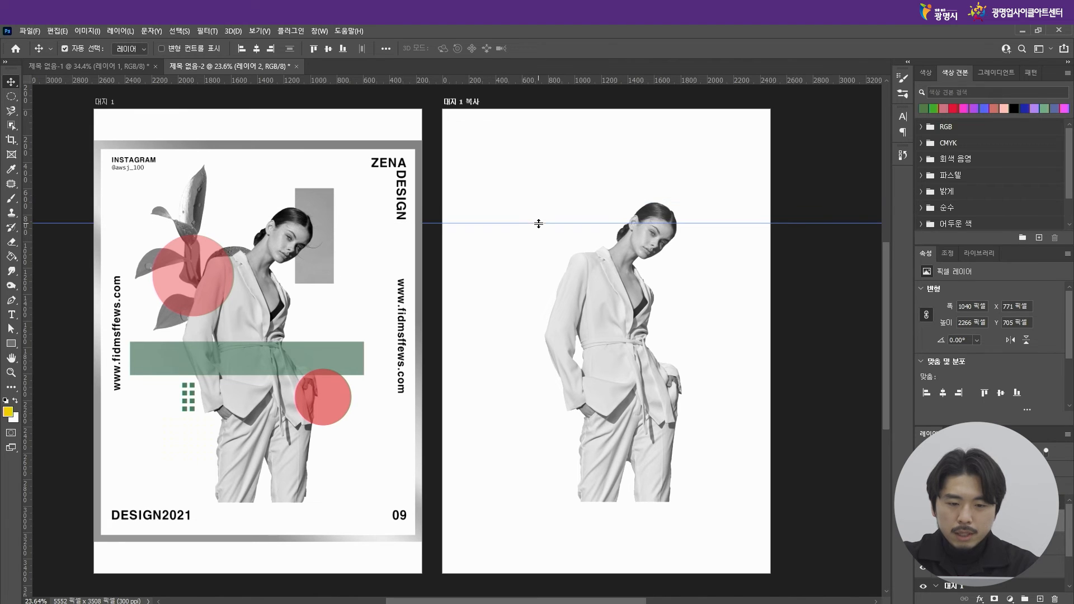
pyautogui.moveTo(28, 260); pyautogui.dragTo(171, 260)
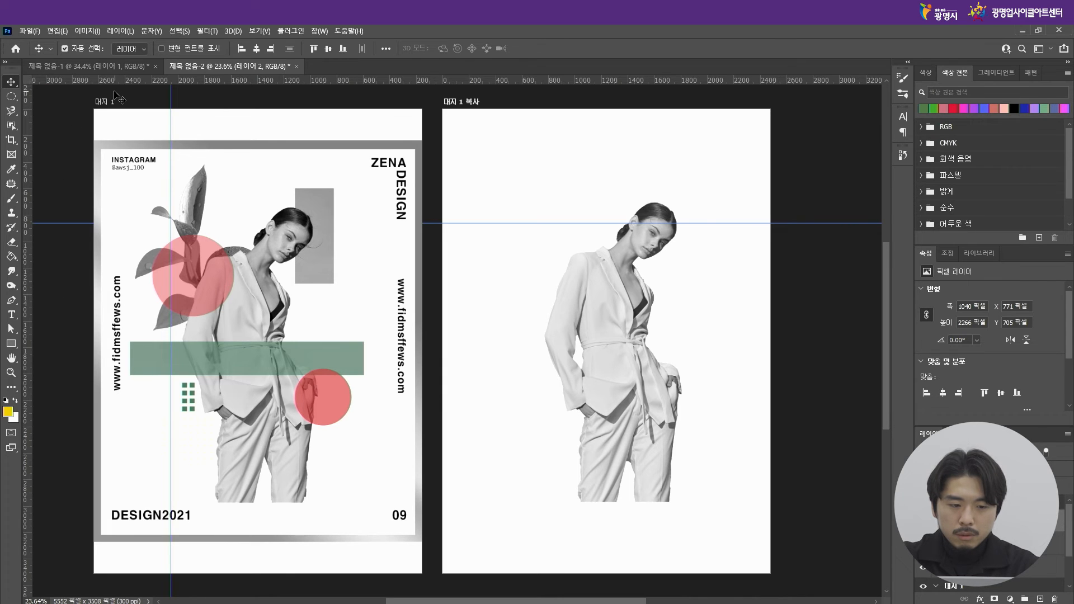
# Step: Toggle the rulers off and back on
pyautogui.hotkey('ctrl', 'r')
pyautogui.hotkey('ctrl', 'r')
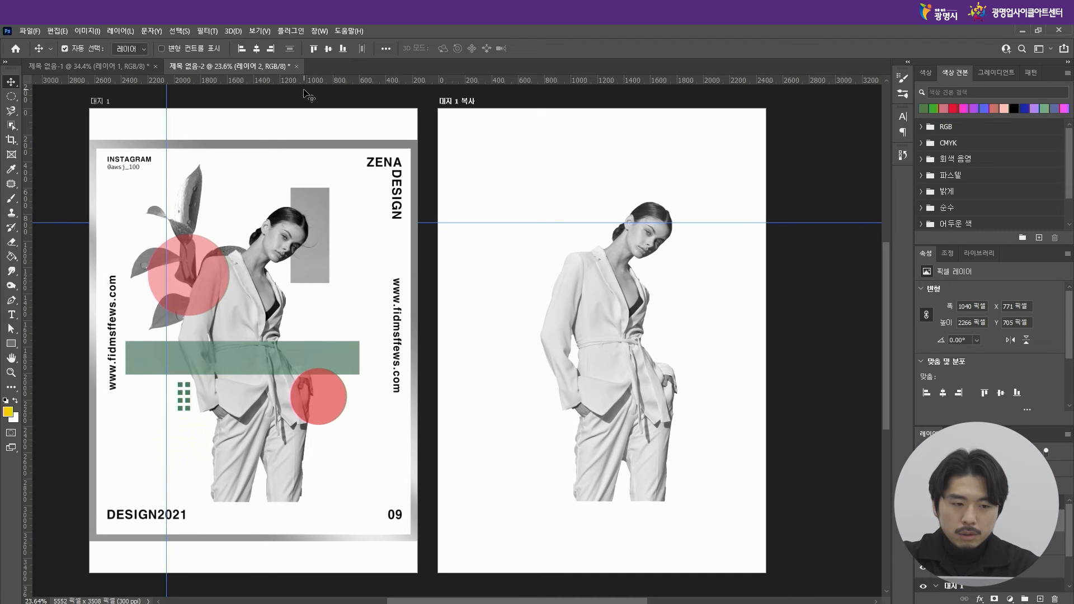
pyautogui.hotkey('ctrl', 'r')
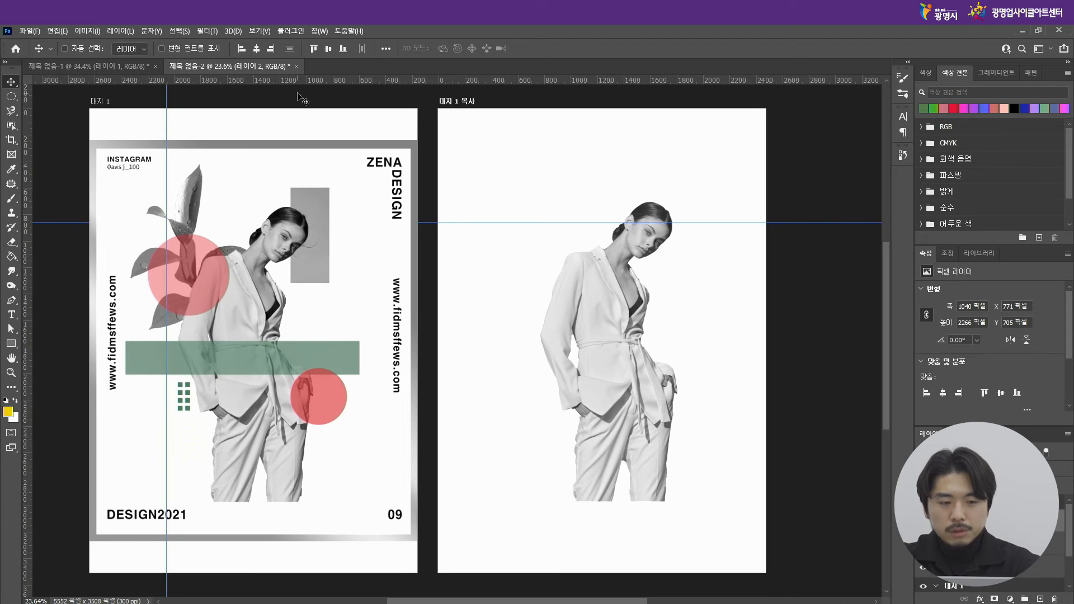
# Step: Replace the old guides with two horizontal guides, one at the top of the reference model's head and one at her figure's lower edge
pyautogui.hotkey('ctrl', 'r')
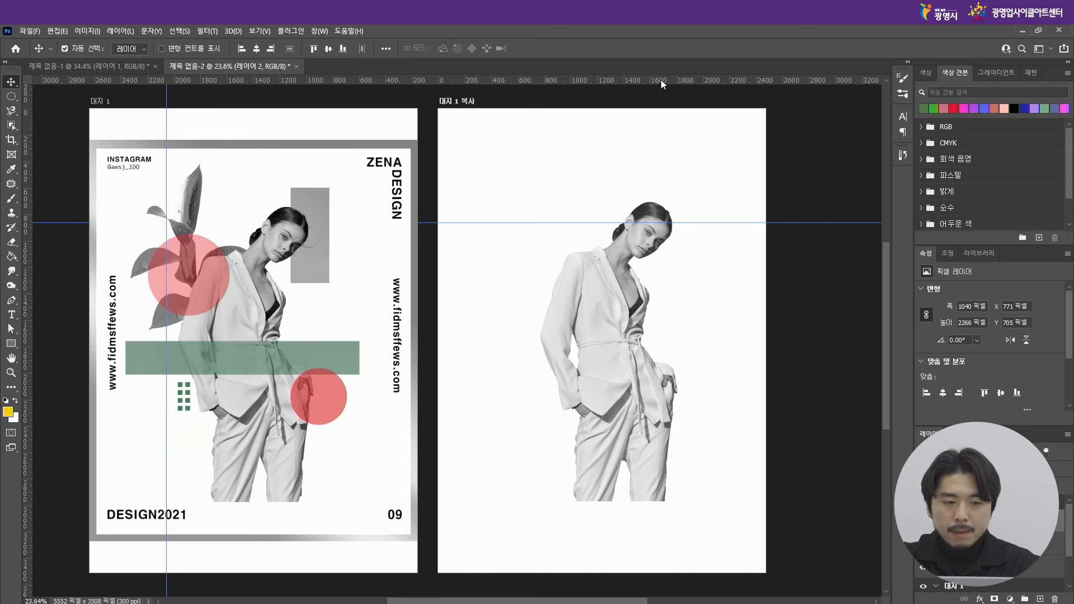
pyautogui.moveTo(582, 81); pyautogui.dragTo(622, 208)
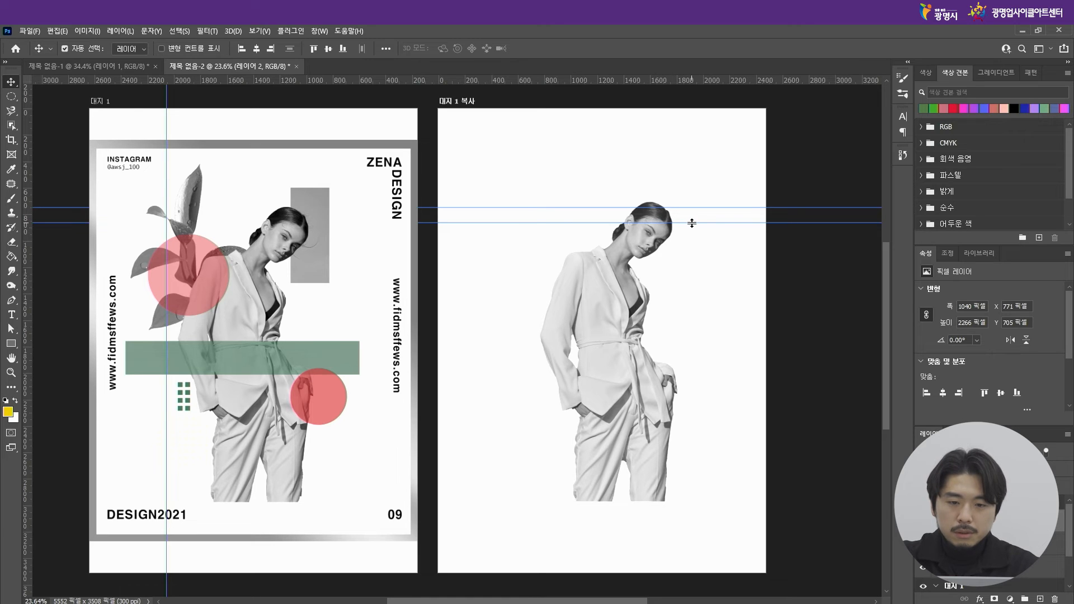
pyautogui.moveTo(692, 224); pyautogui.dragTo(699, 79)
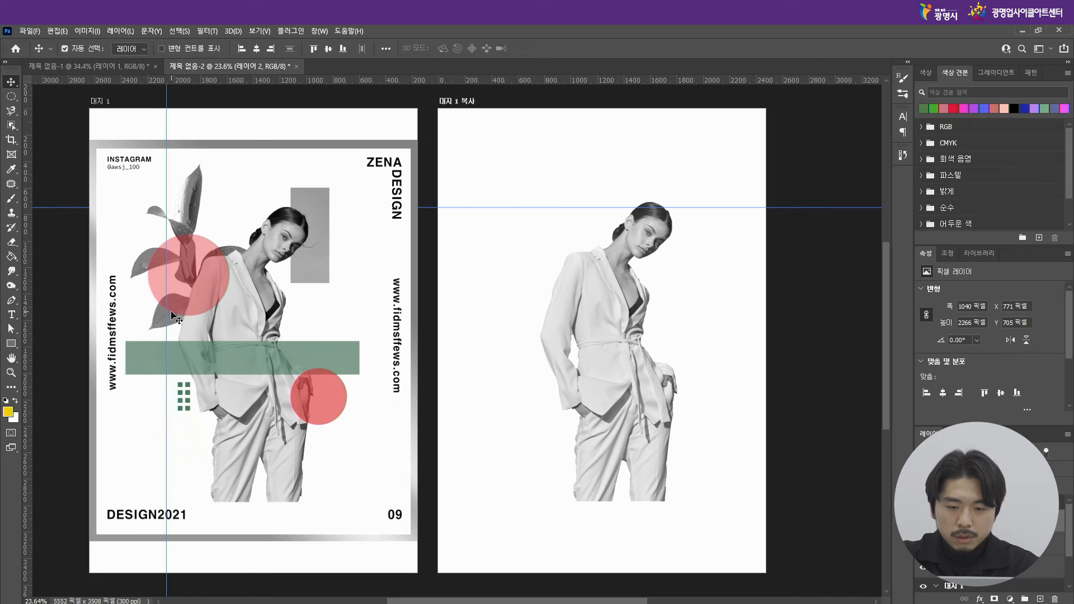
pyautogui.moveTo(166, 313); pyautogui.dragTo(27, 305)
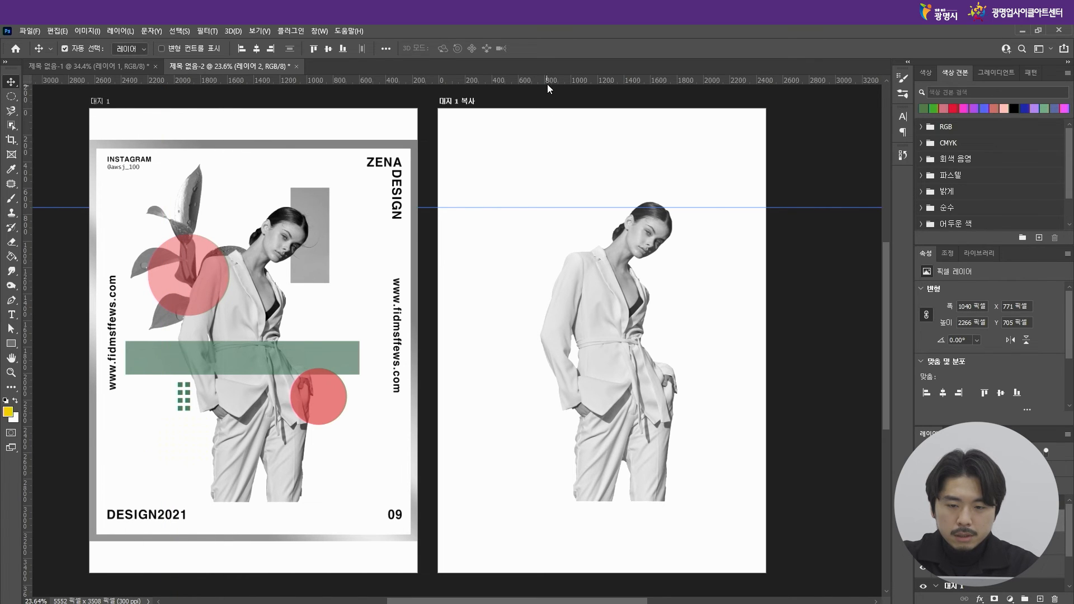
pyautogui.moveTo(549, 80); pyautogui.dragTo(323, 507)
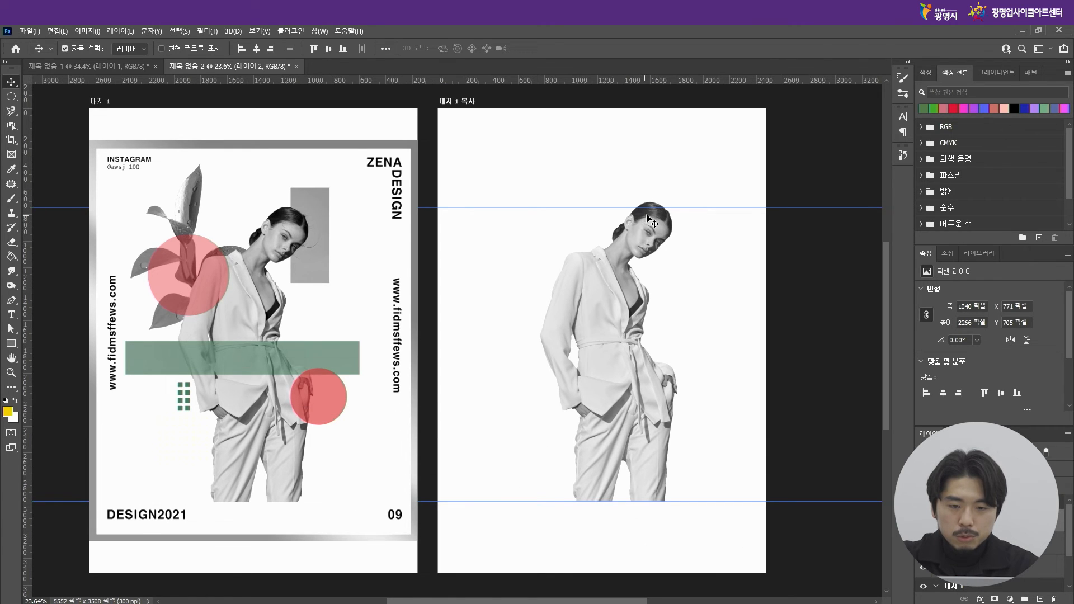
# Step: Scale the model cut-out to about 98.14% so its height fits between the two horizontal guides
pyautogui.hotkey('ctrl', 't')
pyautogui.moveTo(677, 203); pyautogui.dragTo(671, 208)
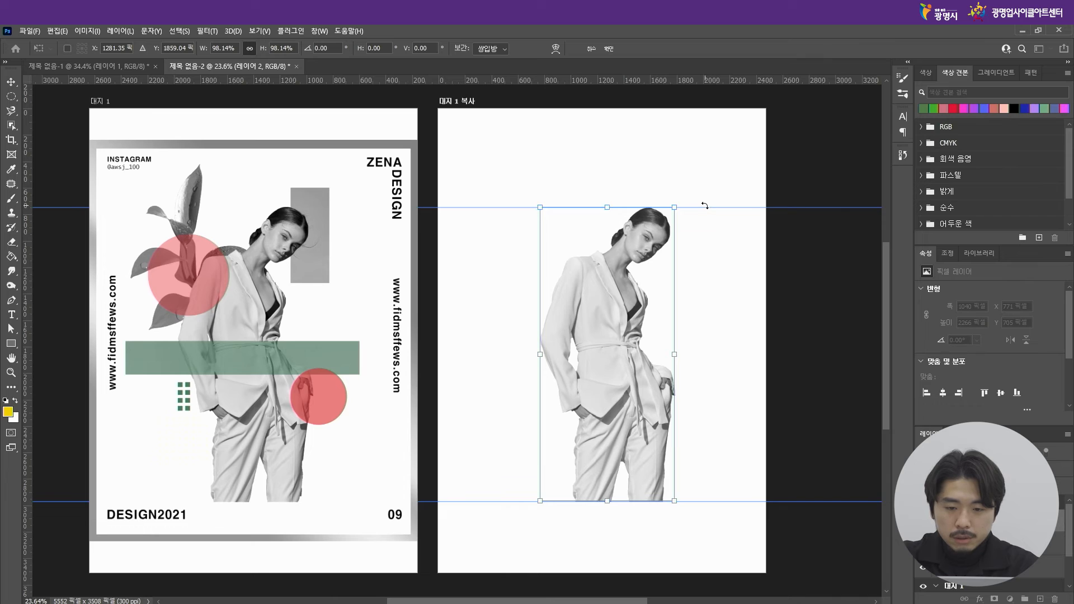
pyautogui.press('Return')
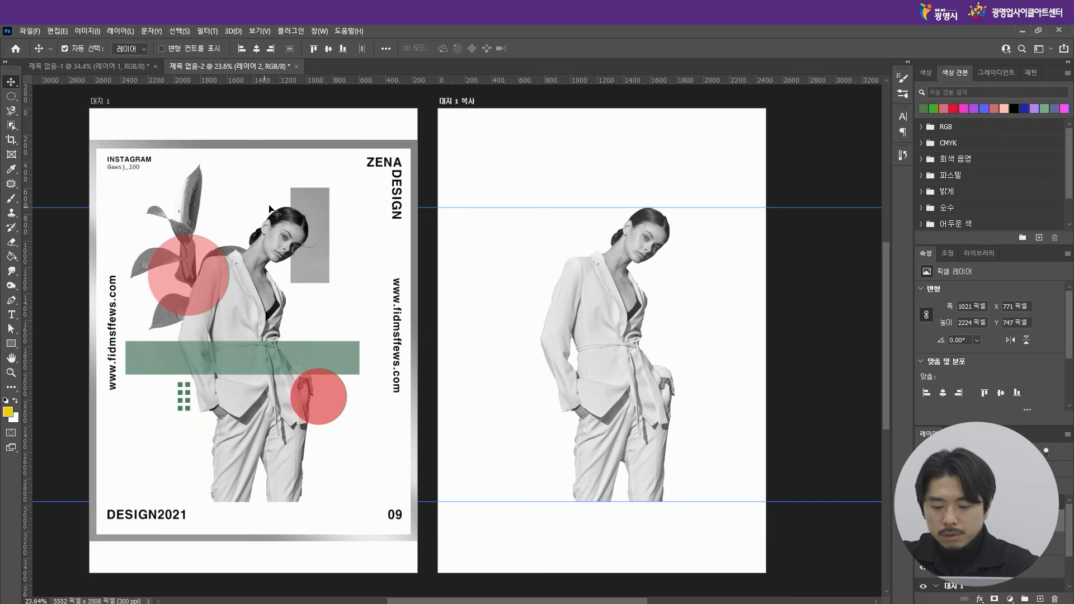
# Step: Reselect the model cut-out on the second artboard and hide the guides and other extras
pyautogui.click(808, 170)
pyautogui.moveTo(804, 146); pyautogui.dragTo(840, 475)
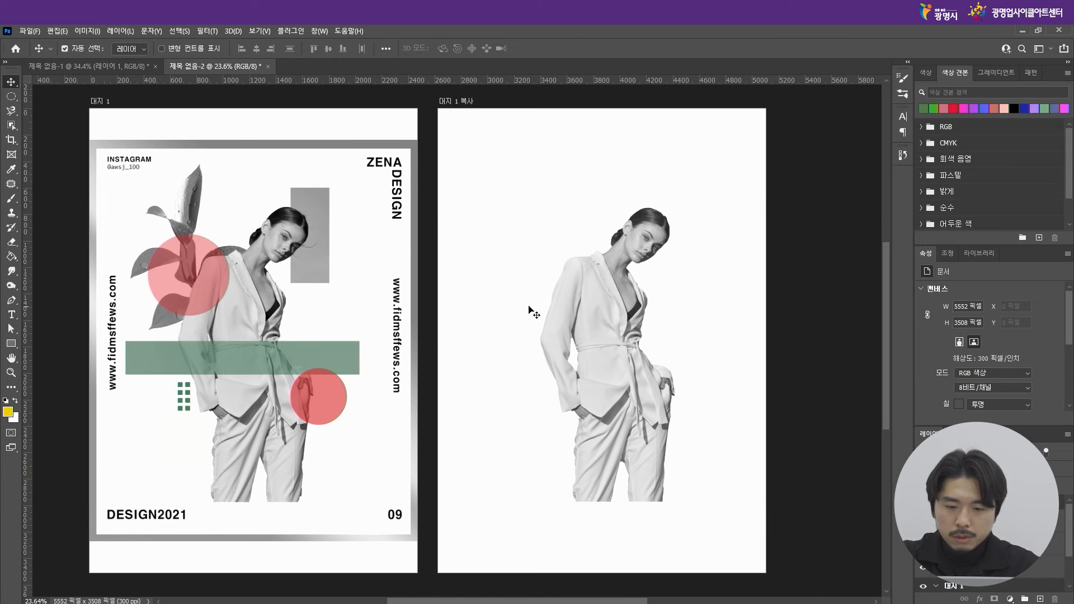
pyautogui.scroll(-2, 602, 280)
pyautogui.scroll(2, 552, 306)
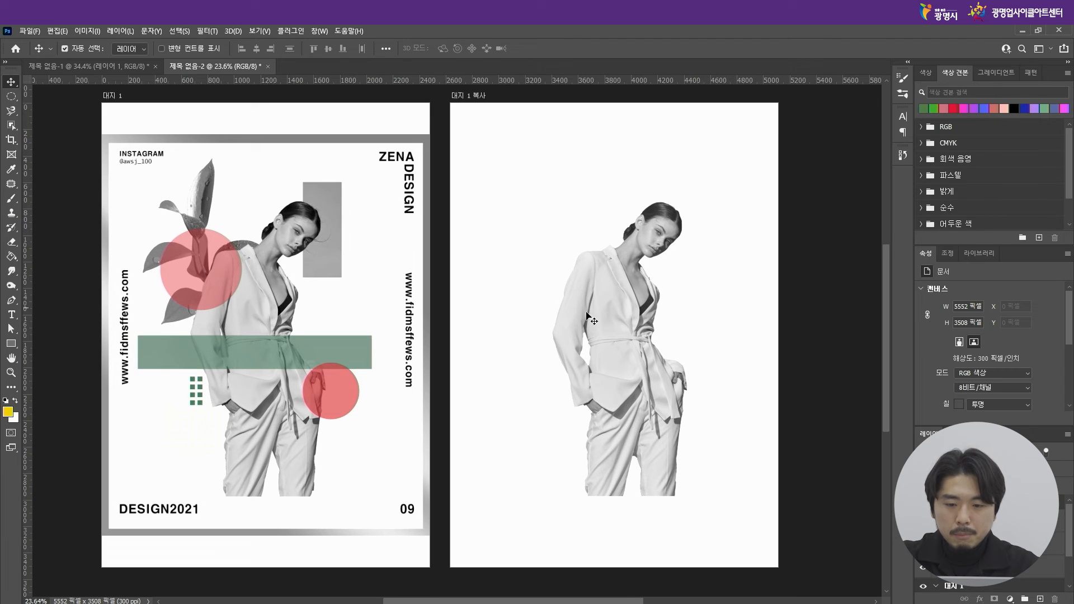
pyautogui.click(638, 347)
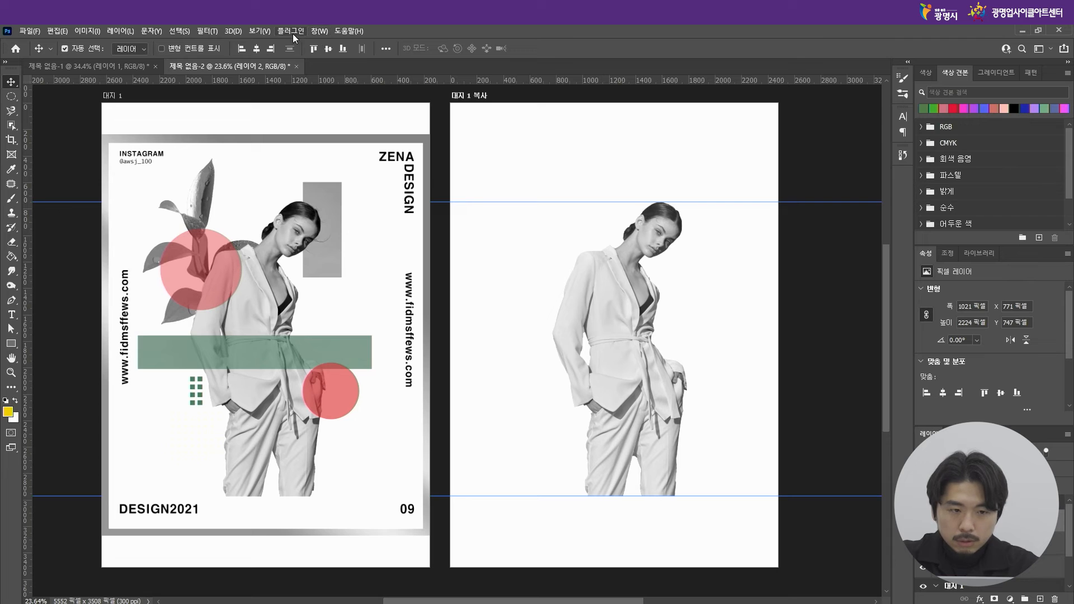
pyautogui.click(266, 31)
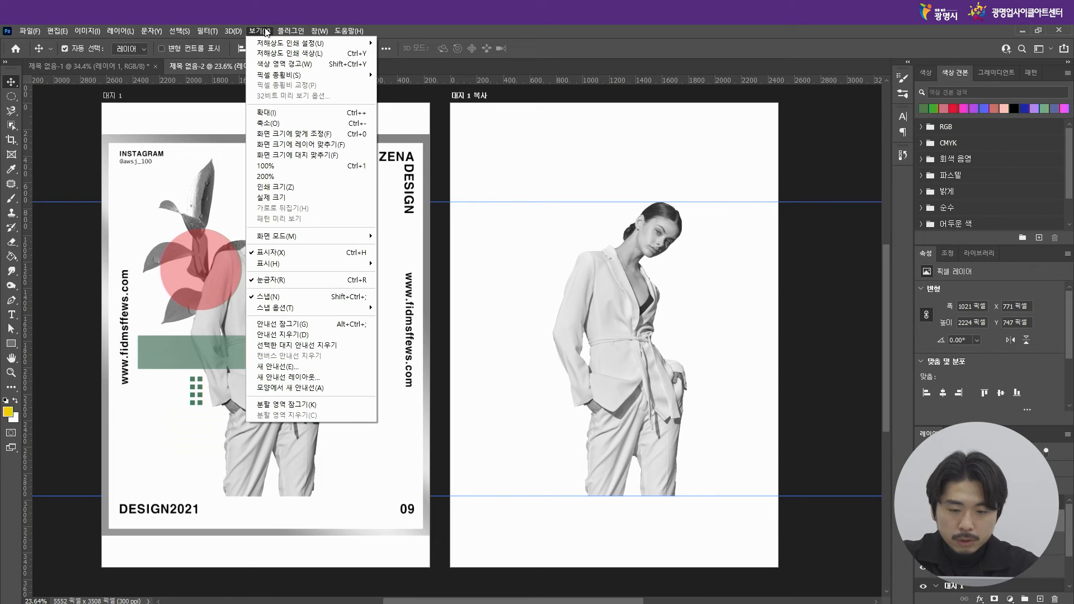
pyautogui.click(283, 254)
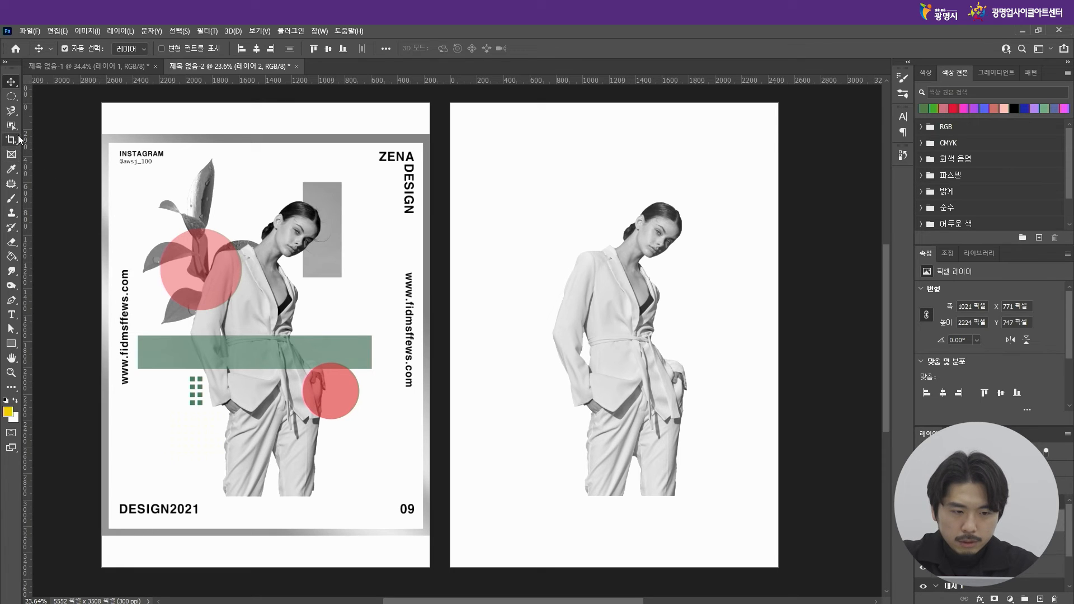
# Step: Draw a rectangle about 2291 by 2925 px around the model on the second artboard as the poster's frame
pyautogui.click(11, 343)
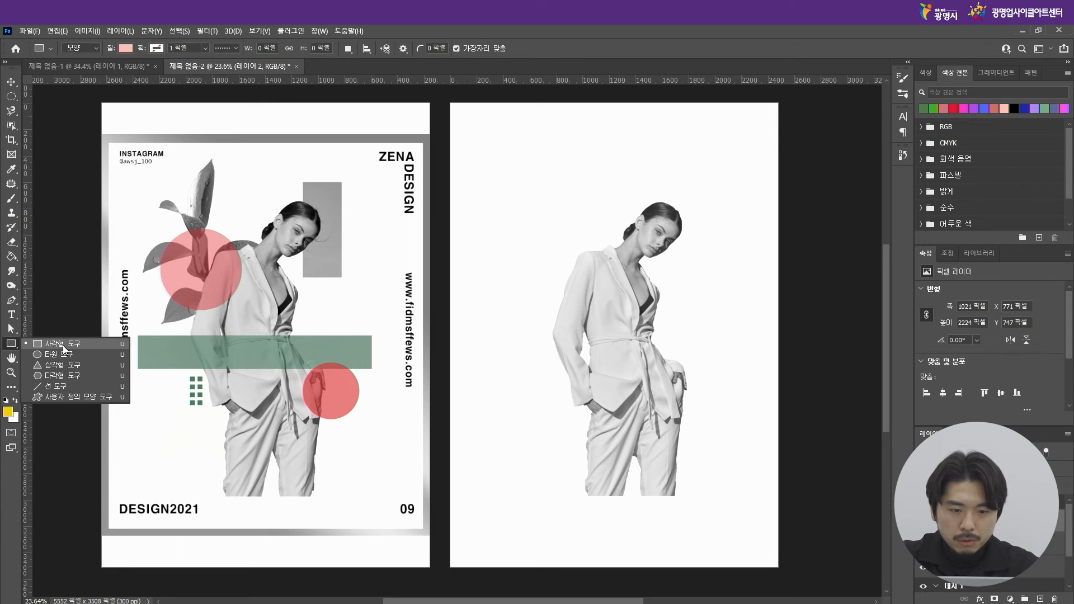
pyautogui.click(62, 344)
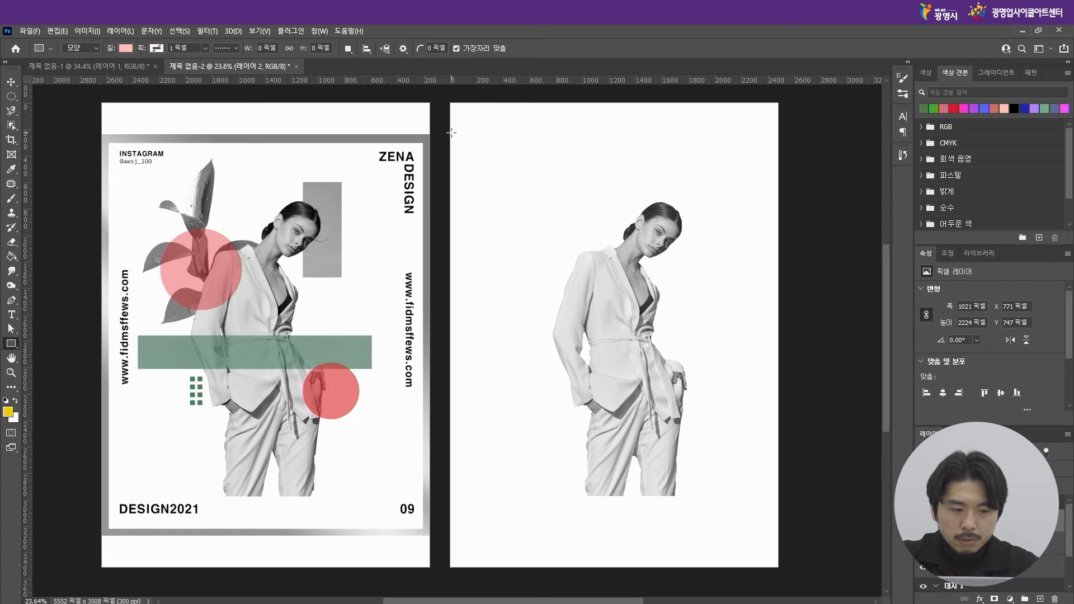
pyautogui.moveTo(462, 139); pyautogui.dragTo(765, 526)
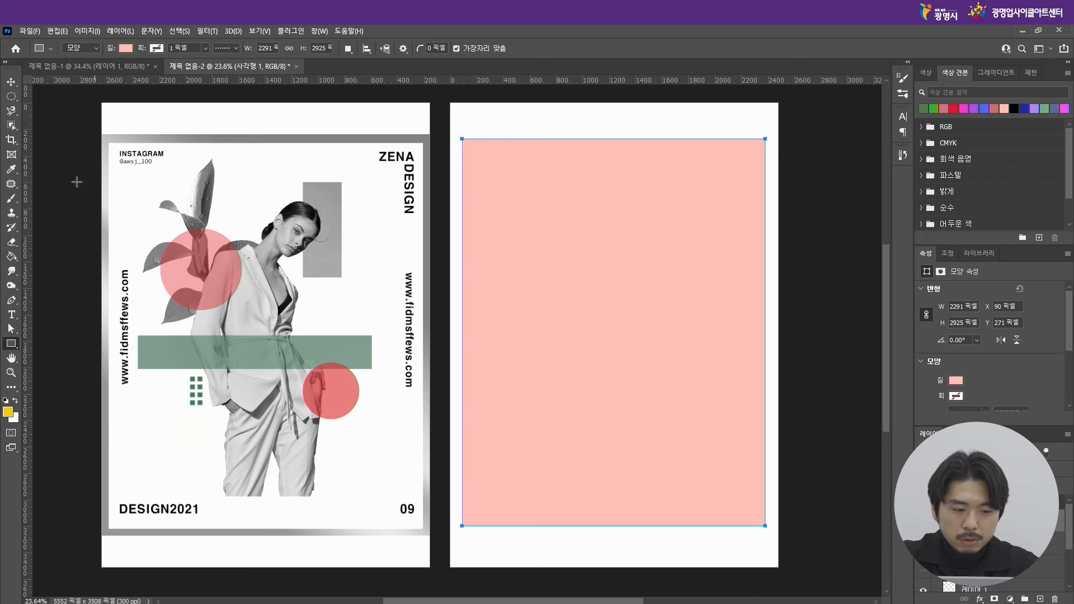
# Step: Remove the rectangle's fill and give its stroke a linear black-to-white gradient
pyautogui.click(125, 49)
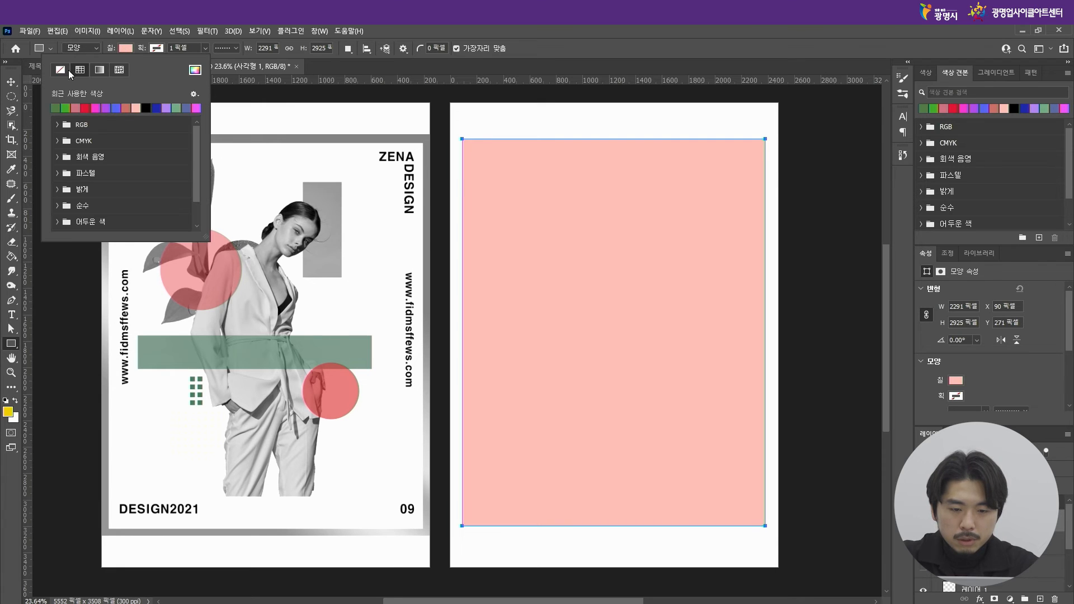
pyautogui.click(60, 70)
pyautogui.click(159, 48)
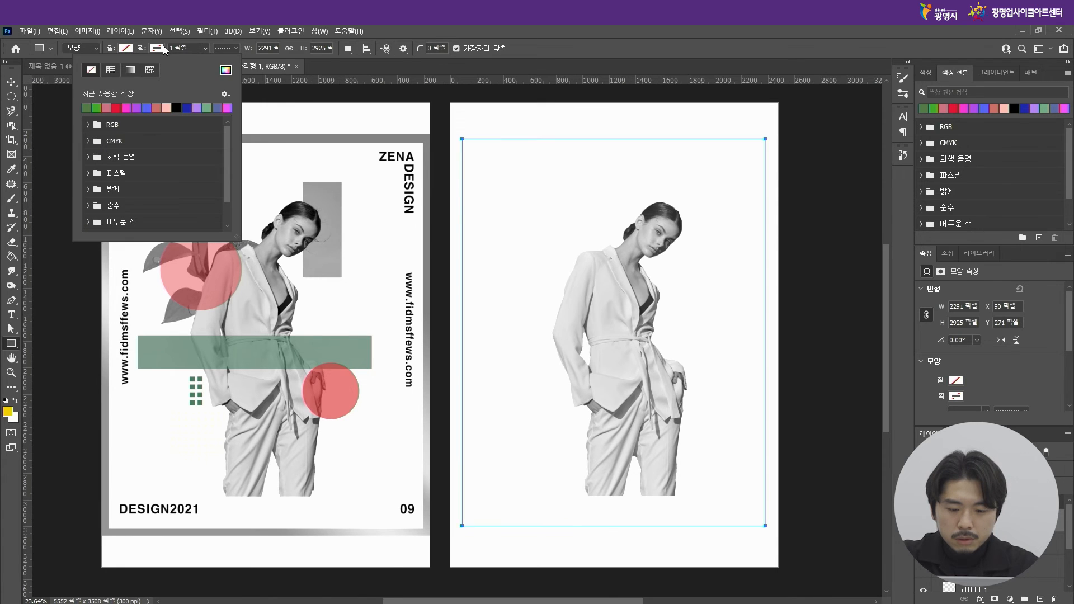
pyautogui.click(130, 70)
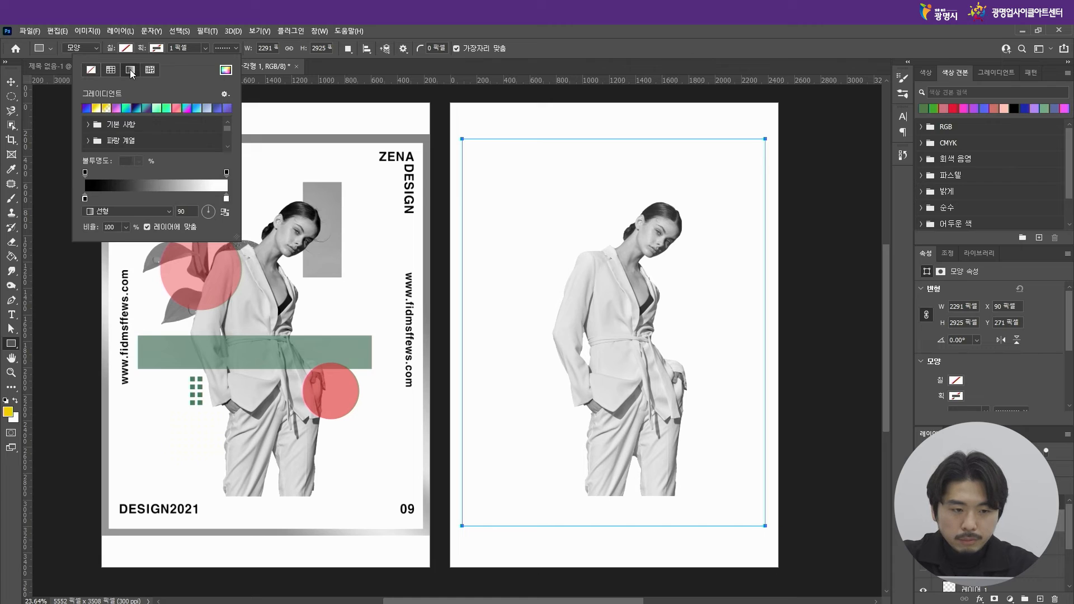
# Step: Change the rectangle's stroke to a solid line and thicken it to about 56.53 px
pyautogui.click(202, 48)
pyautogui.click(238, 49)
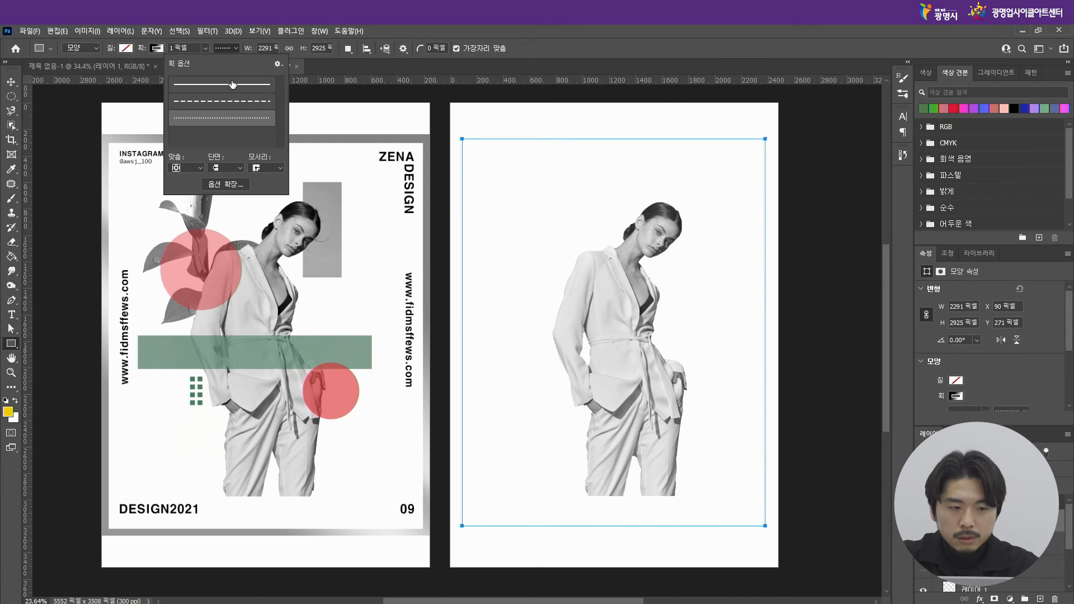
pyautogui.click(232, 85)
pyautogui.click(204, 48)
pyautogui.click(205, 48)
pyautogui.moveTo(207, 62); pyautogui.dragTo(216, 62)
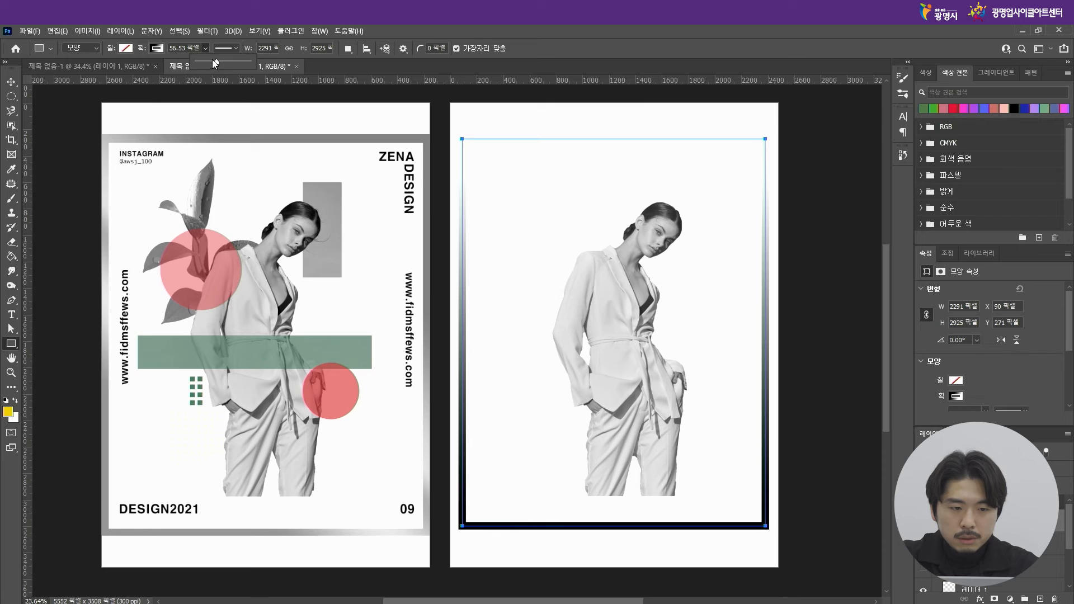
# Step: Apply the dark-blue-to-cyan gradient preset to the frame's stroke and recolour its dark-blue stop mid grey
pyautogui.click(158, 50)
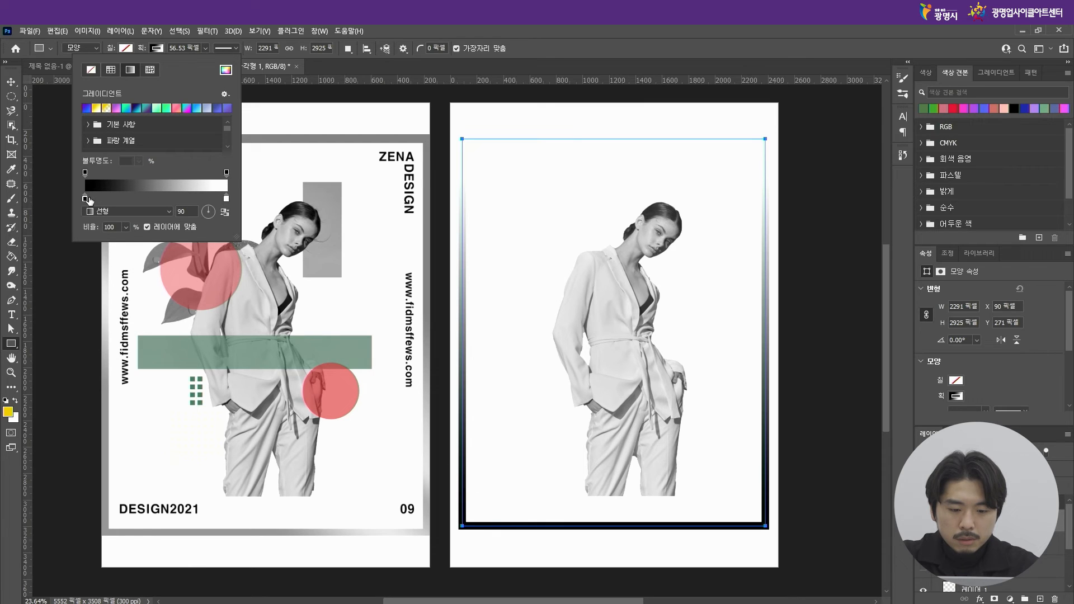
pyautogui.click(205, 108)
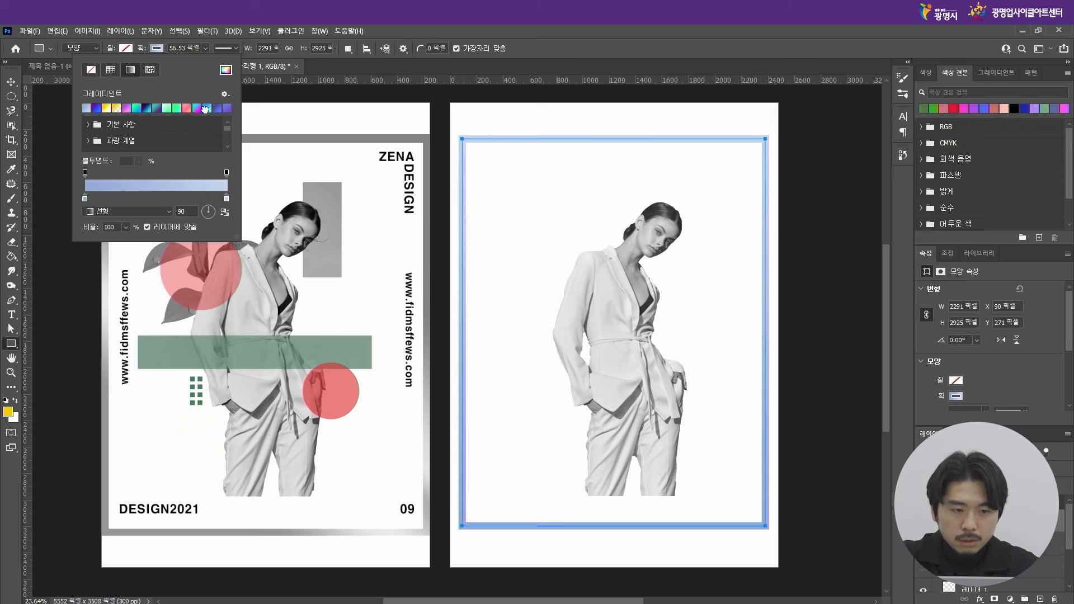
pyautogui.click(184, 109)
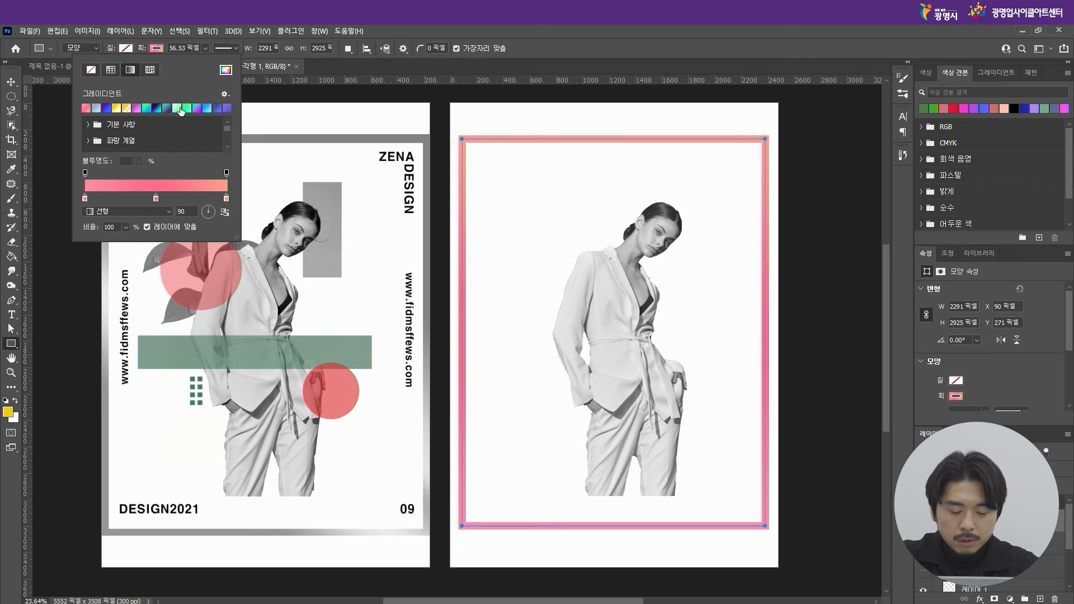
pyautogui.click(158, 108)
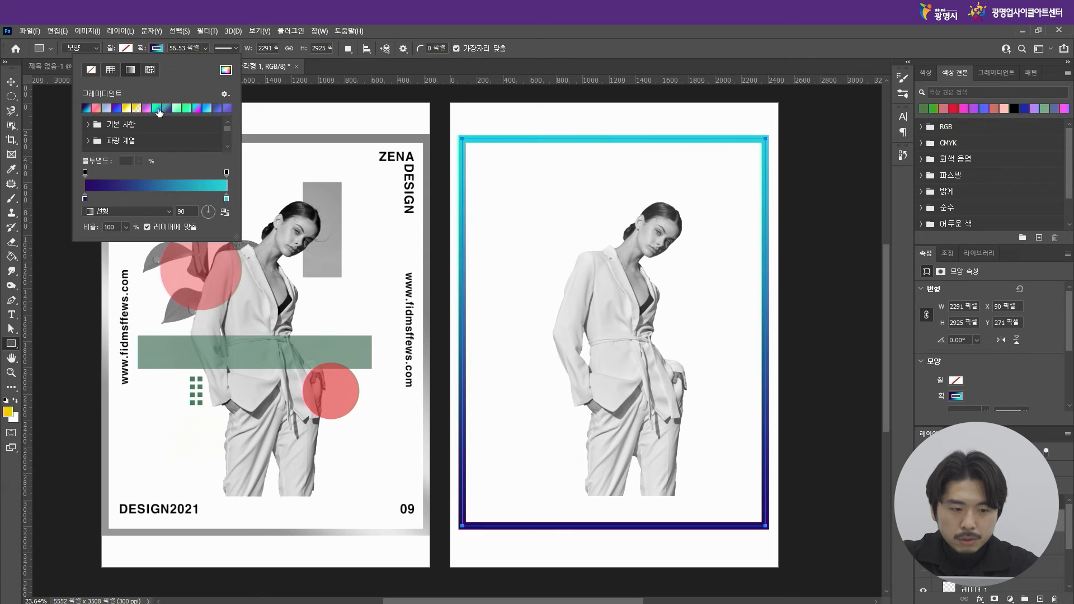
pyautogui.doubleClick(85, 199)
pyautogui.moveTo(719, 193)
pyautogui.mouseDown()
pyautogui.moveTo(711, 207)
pyautogui.moveTo(675, 212)
pyautogui.mouseUp()
pyautogui.click(951, 126)
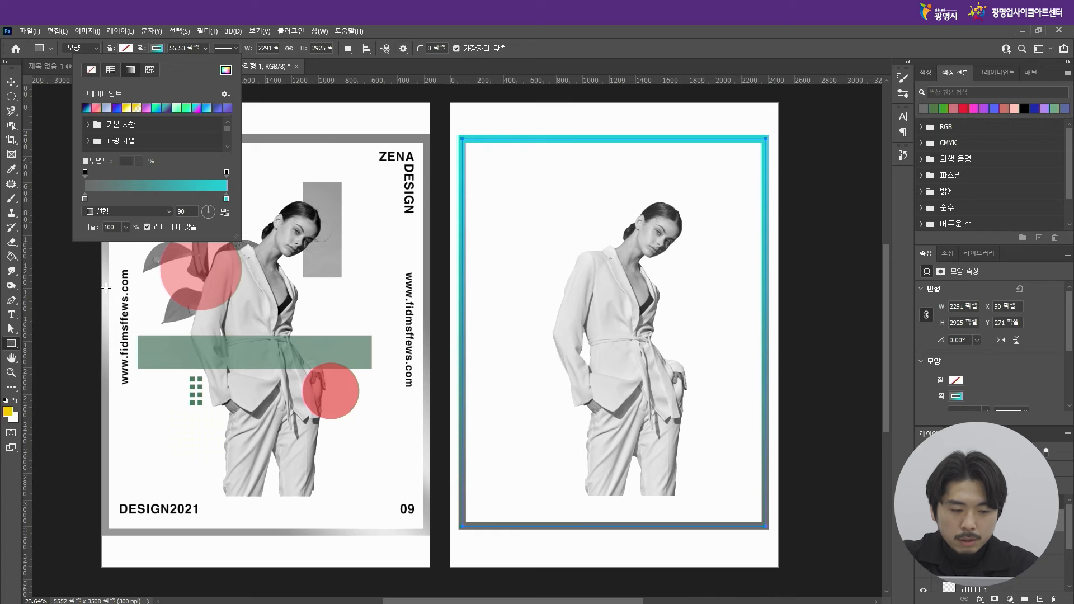
# Step: Add a white stop near the middle of the stroke gradient and recolour its cyan end stop grey
pyautogui.click(160, 199)
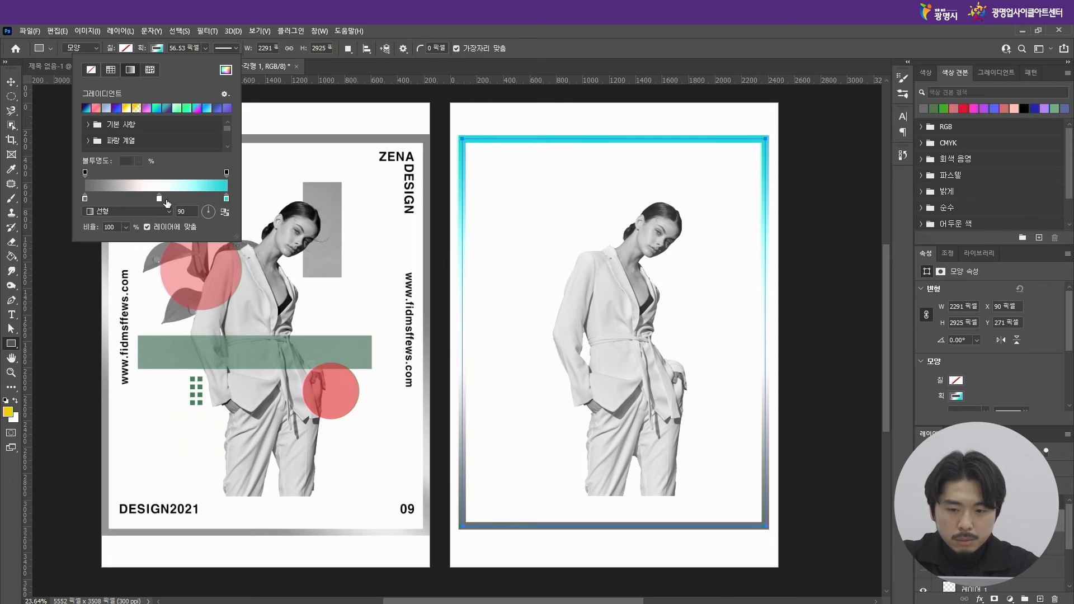
pyautogui.doubleClick(227, 198)
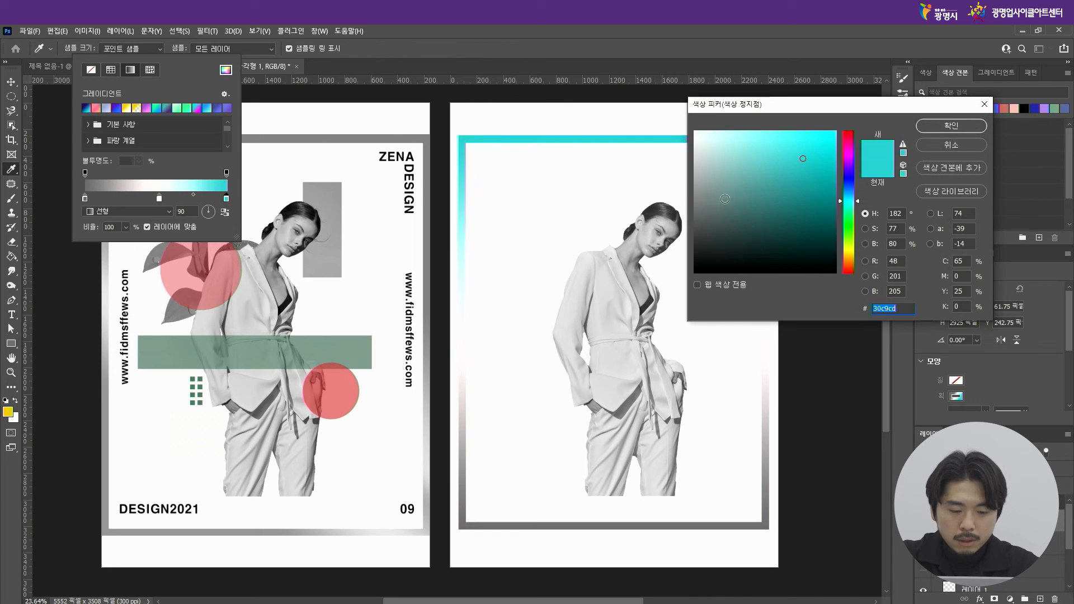
pyautogui.click(692, 194)
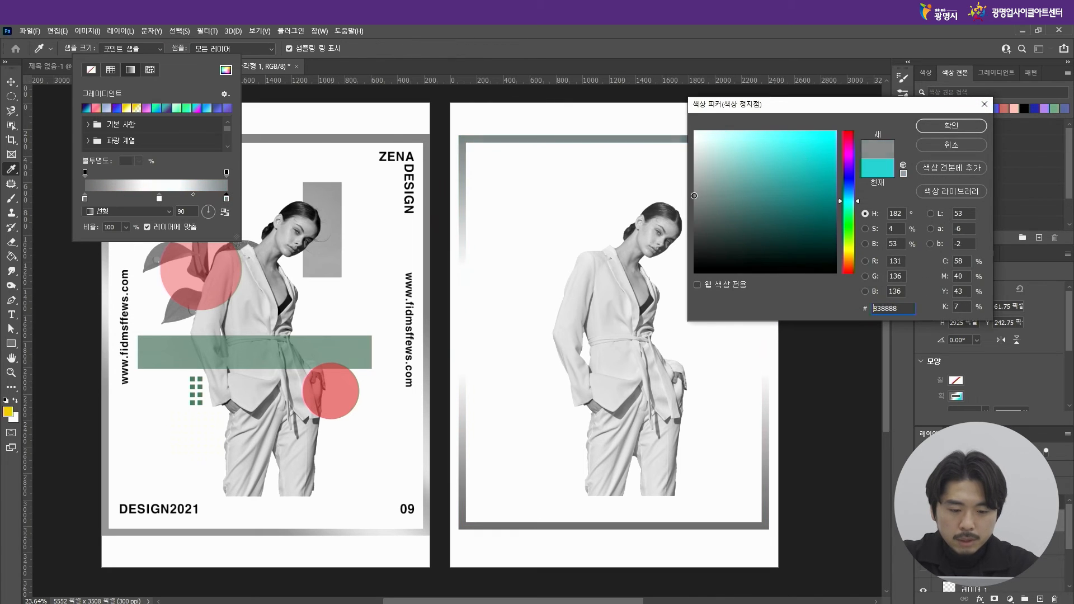
pyautogui.click(951, 130)
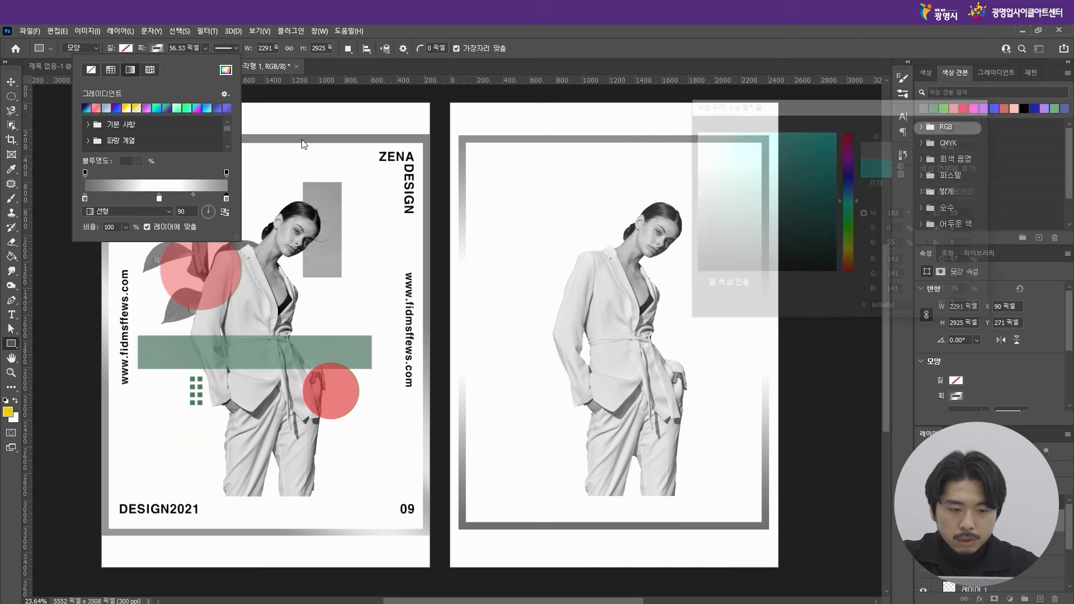
# Step: Shift the white stop and the second grey stop toward the gradient's start, and add a light grey stop near its end
pyautogui.moveTo(159, 199); pyautogui.dragTo(128, 198)
pyautogui.moveTo(226, 199); pyautogui.dragTo(177, 199)
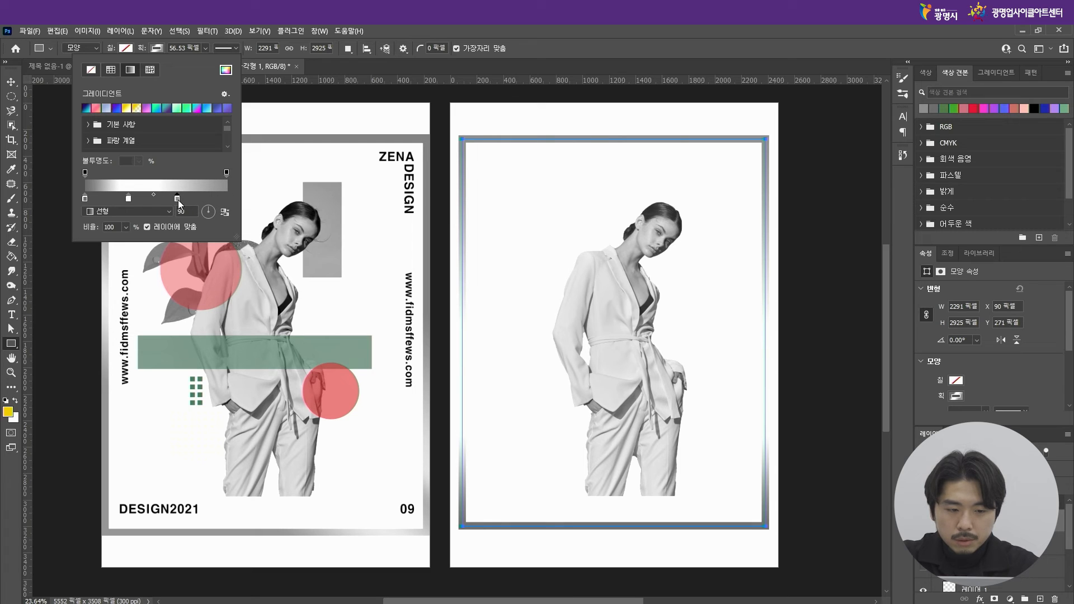
pyautogui.click(217, 199)
pyautogui.moveTo(217, 199); pyautogui.dragTo(211, 200)
pyautogui.doubleClick(211, 199)
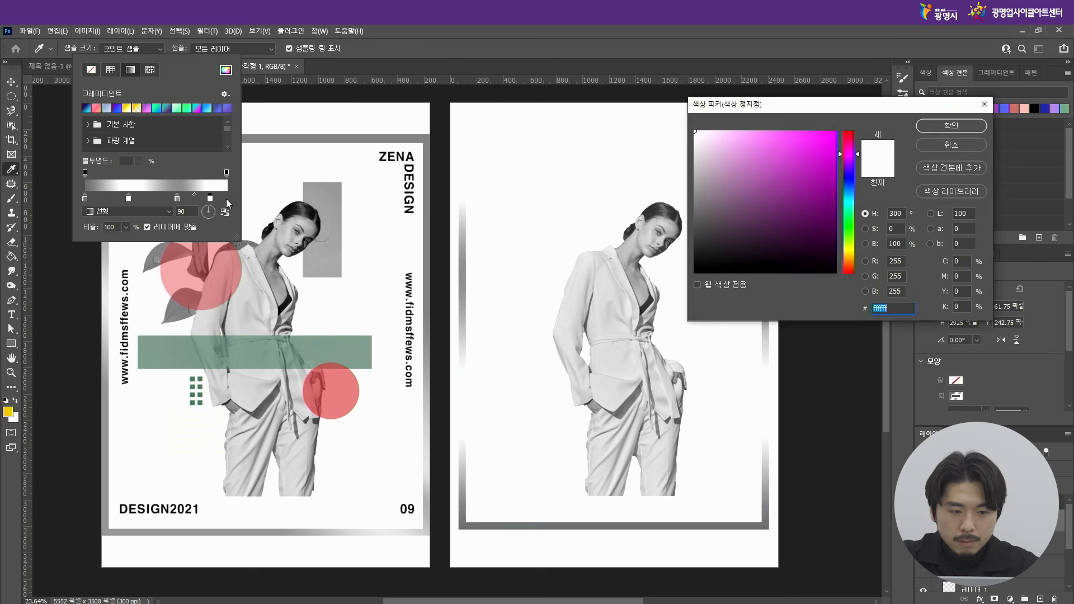
pyautogui.moveTo(722, 207)
pyautogui.mouseDown()
pyautogui.moveTo(687, 217)
pyautogui.moveTo(691, 172)
pyautogui.mouseUp()
pyautogui.click(945, 128)
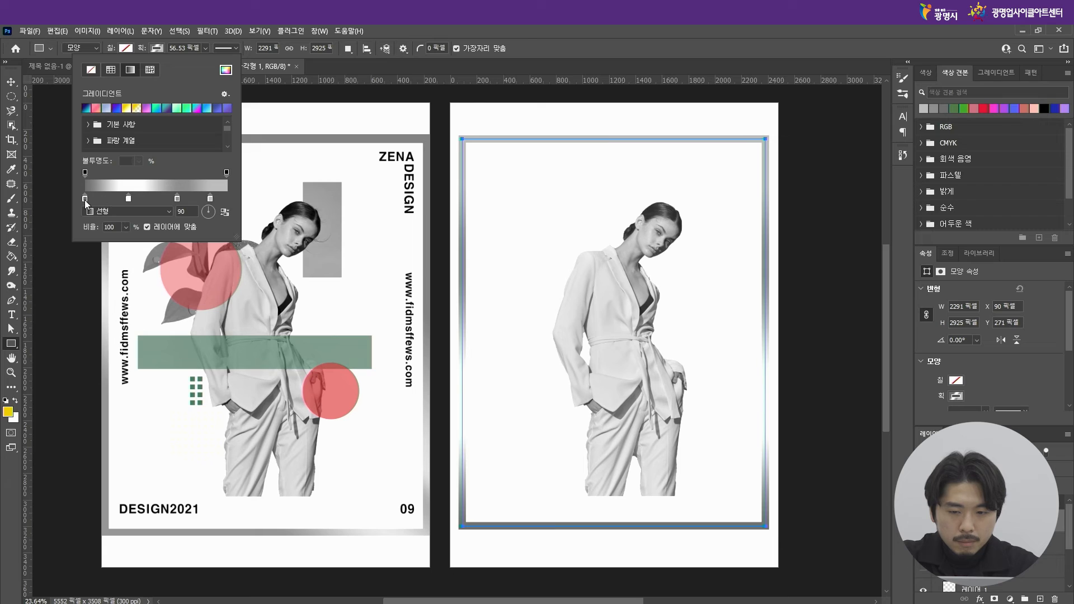
# Step: Set the angle of the frame's stroke gradient to 25 degrees
pyautogui.click(178, 199)
pyautogui.click(633, 47)
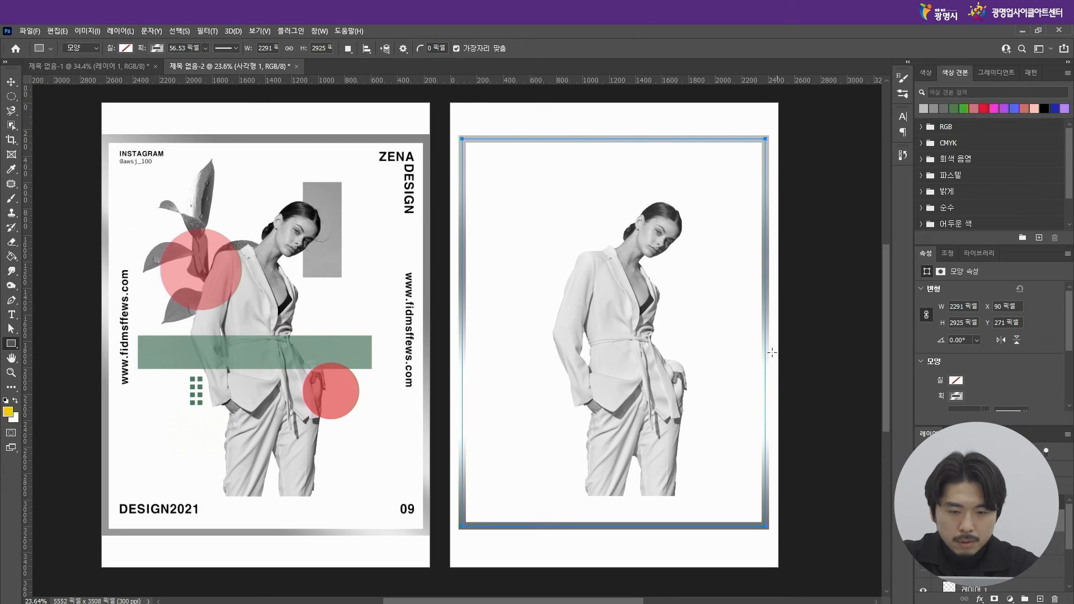
pyautogui.click(157, 48)
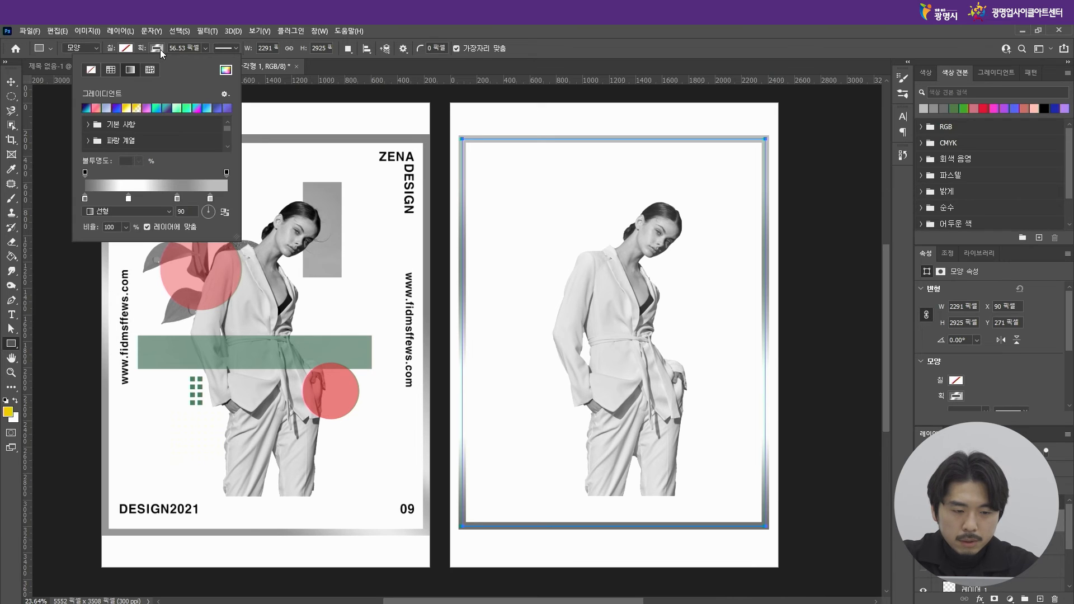
pyautogui.click(212, 210)
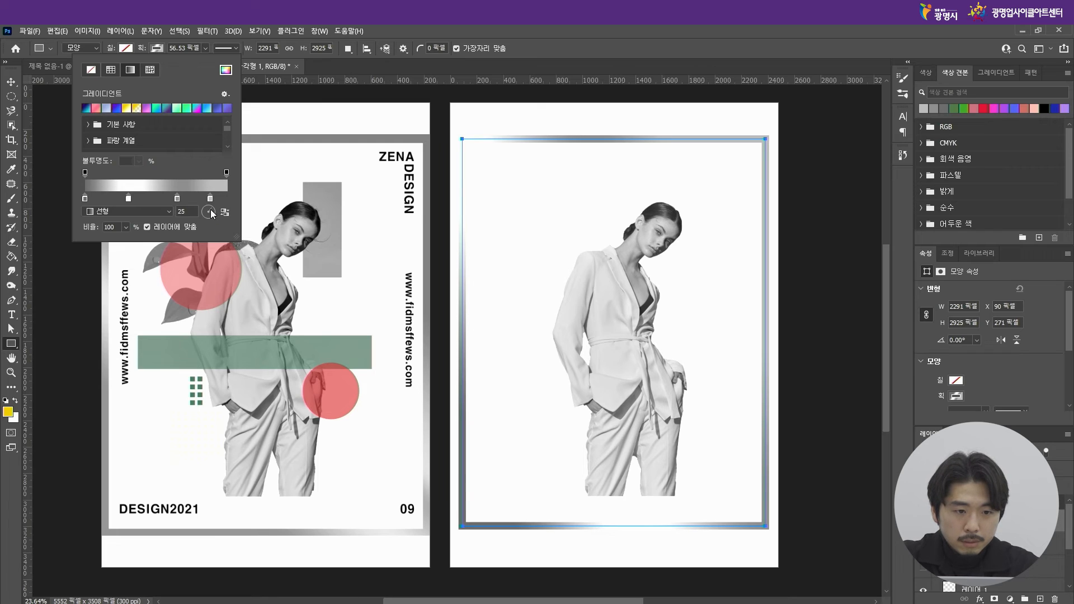
# Step: Set the frame's stroke gradient angle to 52 degrees and recolour its white stop to #e6e6e6
pyautogui.click(210, 210)
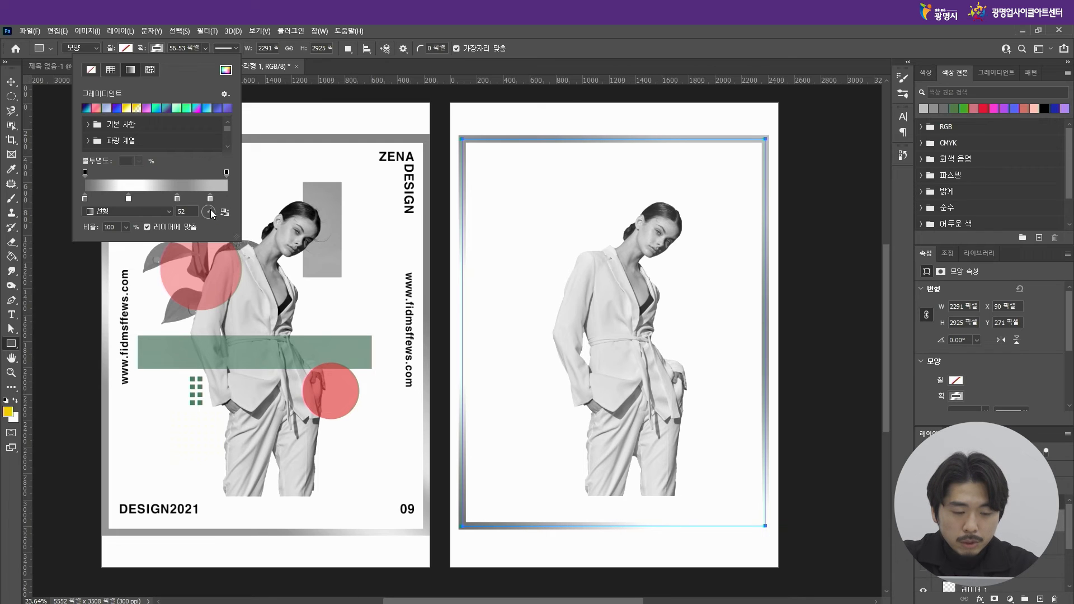
pyautogui.doubleClick(129, 198)
pyautogui.write('e6e6e6')
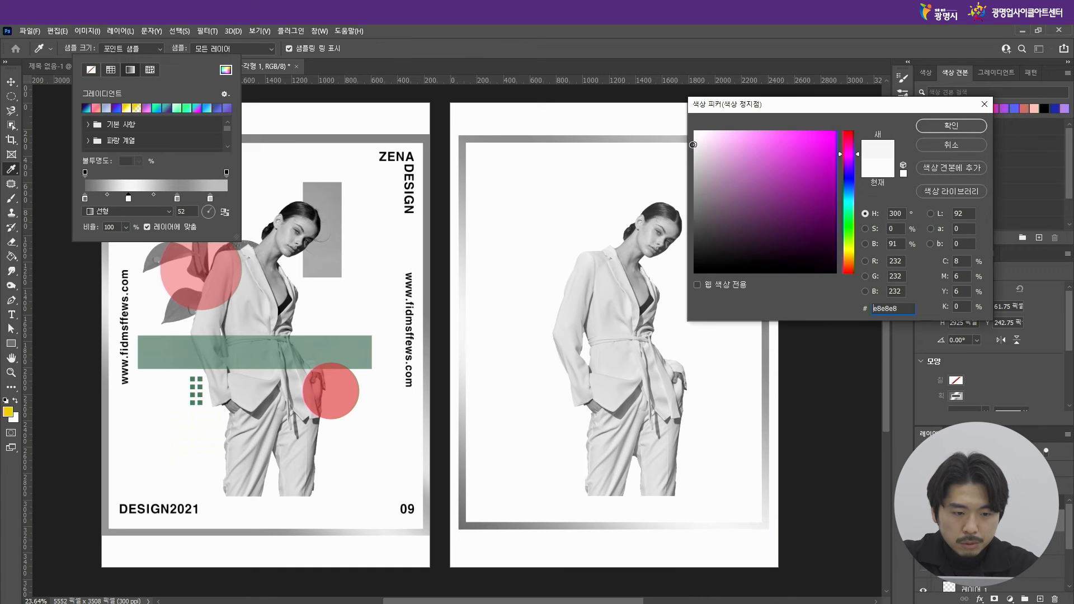
pyautogui.click(963, 131)
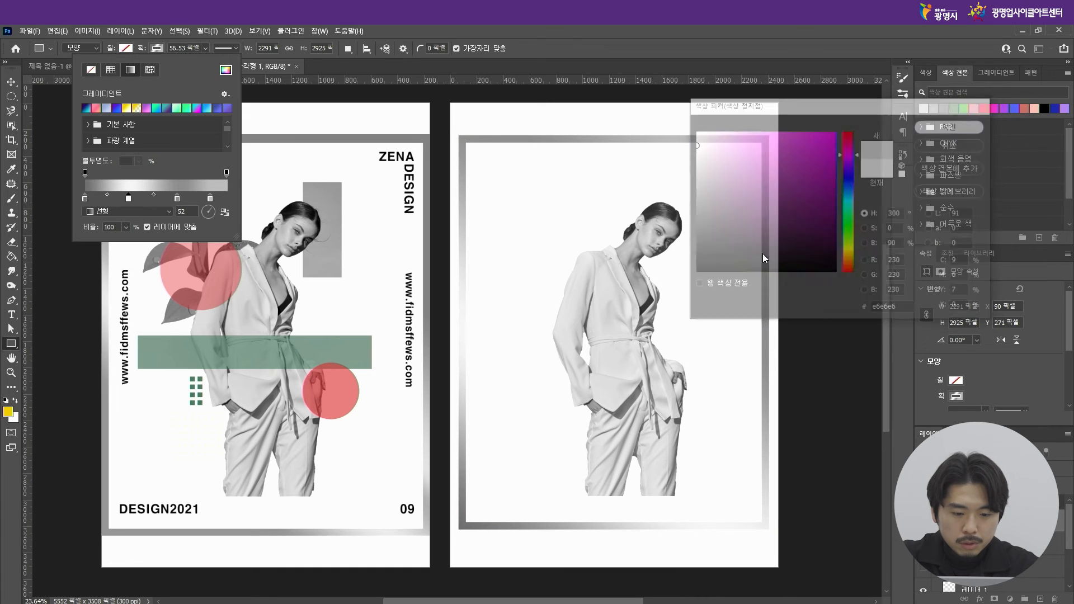
pyautogui.click(554, 27)
# Step: Shift the gradient frame slightly down and to the right on the second artboard with the Move tool
pyautogui.click(12, 81)
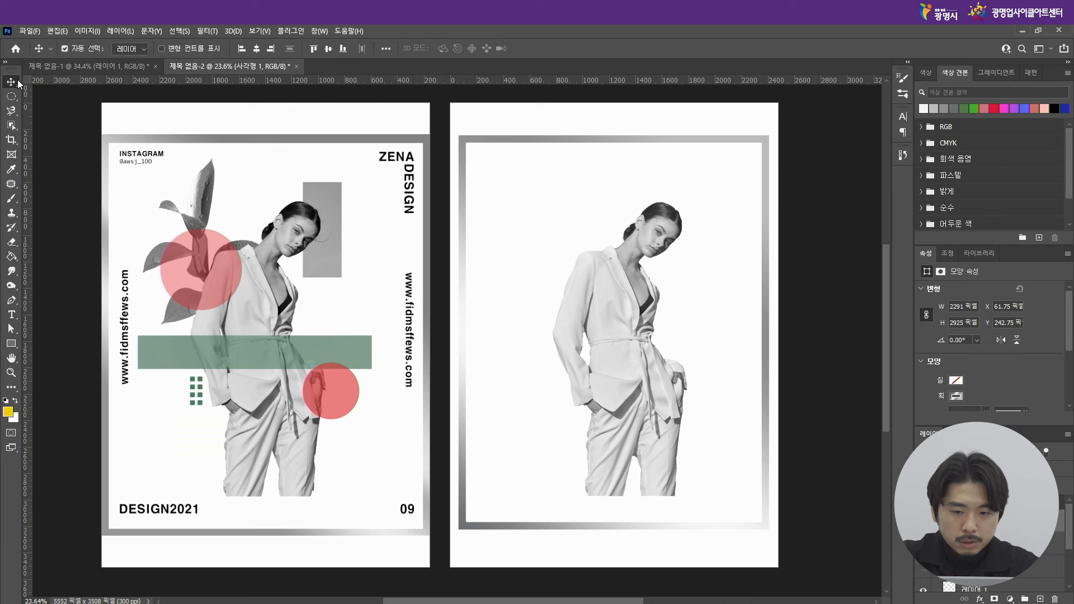
pyautogui.click(845, 158)
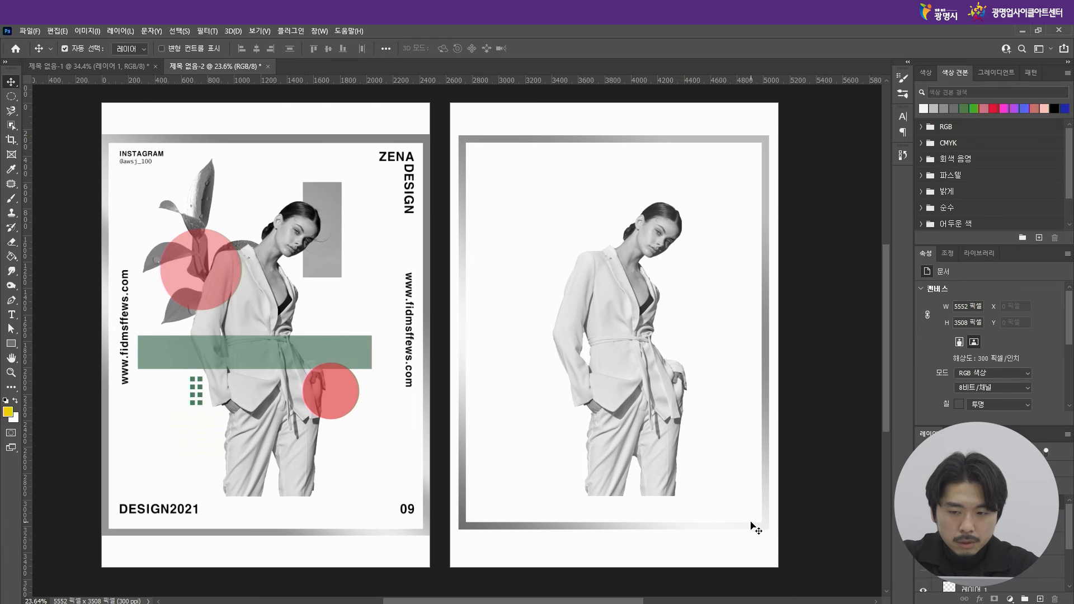
pyautogui.moveTo(752, 524); pyautogui.dragTo(753, 526)
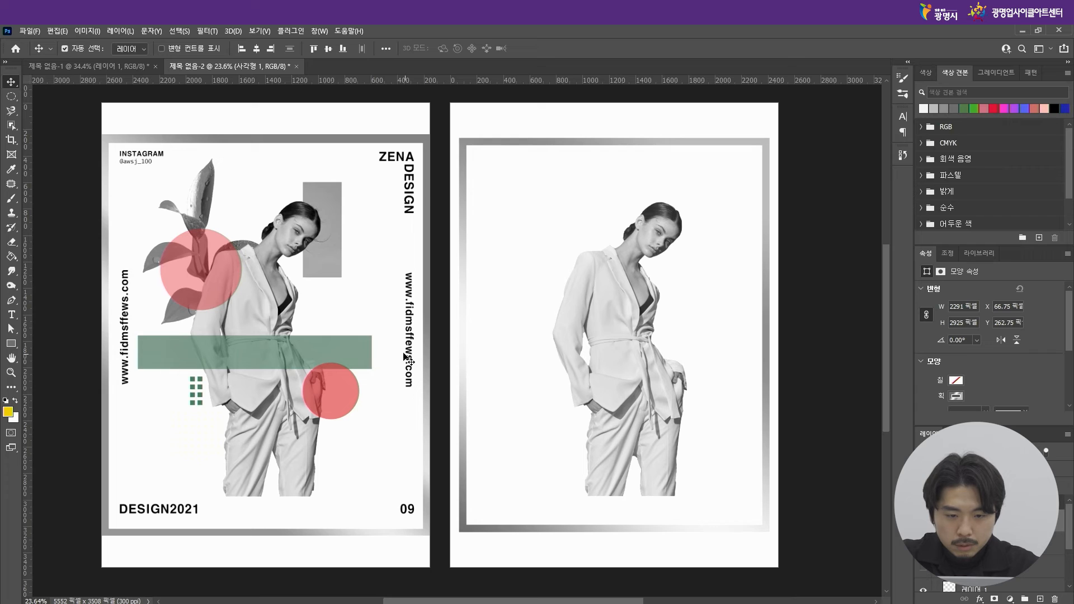
# Step: Draw a horizontal rectangle about 1873 by 262 px across the model's waist on the second artboard
pyautogui.click(11, 343)
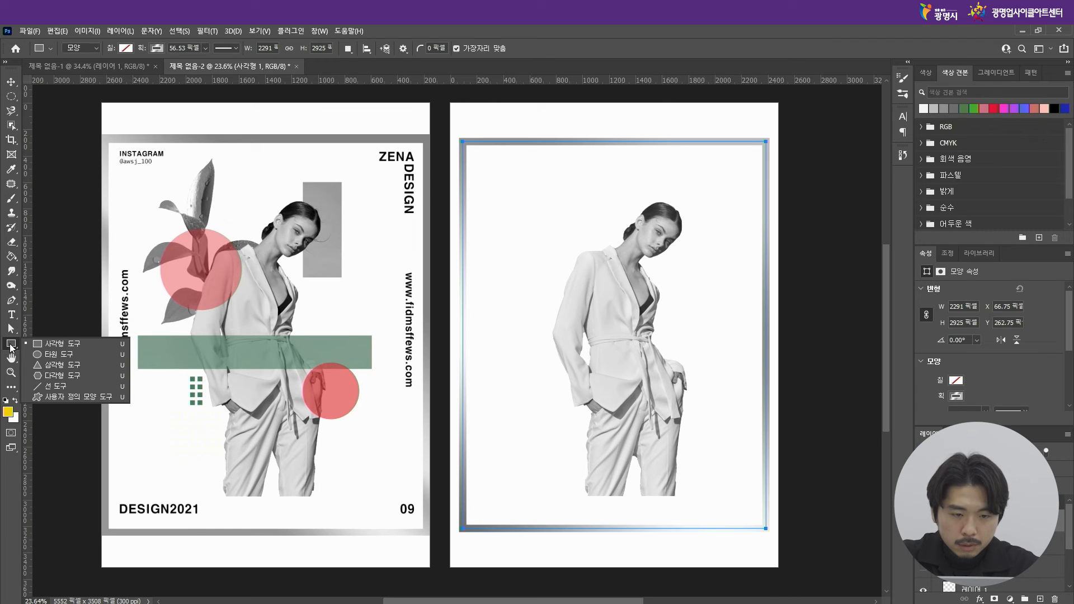
pyautogui.click(56, 347)
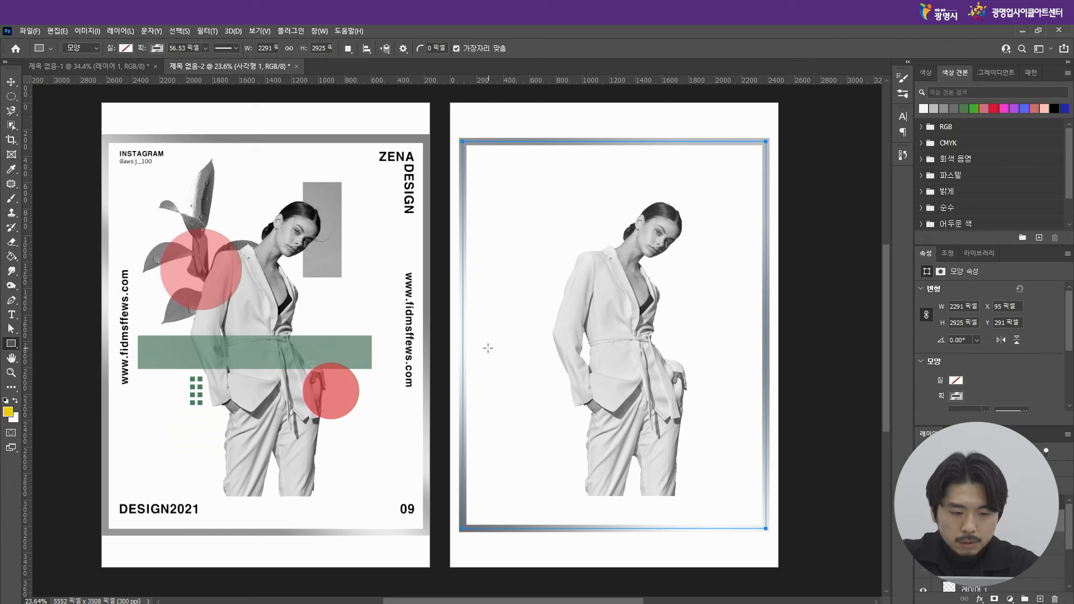
pyautogui.moveTo(487, 338)
pyautogui.mouseDown()
pyautogui.moveTo(624, 367)
pyautogui.moveTo(735, 372)
pyautogui.mouseUp()
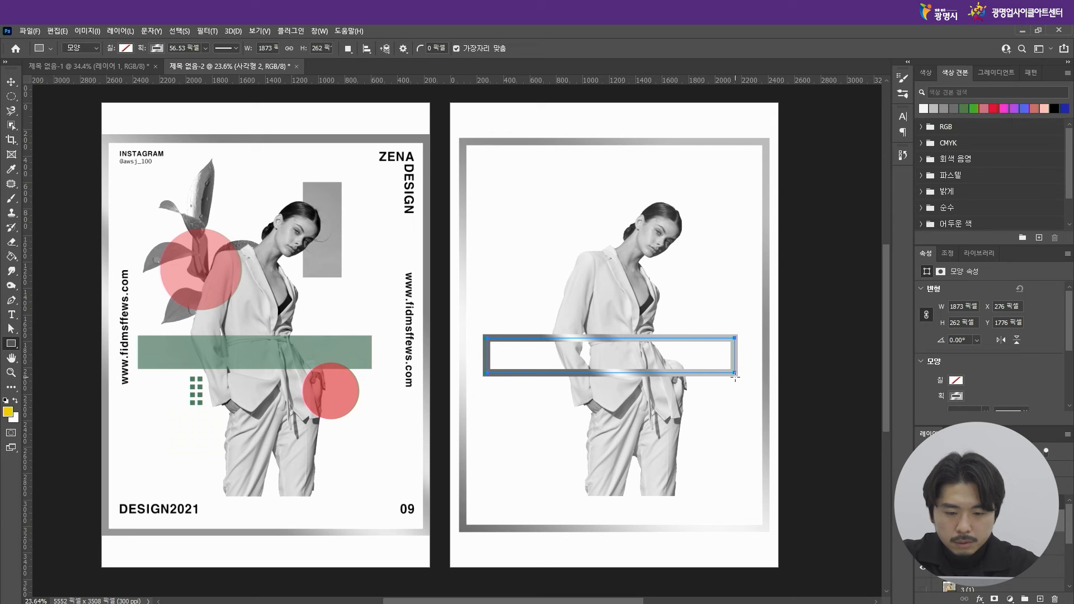
# Step: Give the waist rectangle a solid pale pink fill and remove its stroke
pyautogui.click(126, 48)
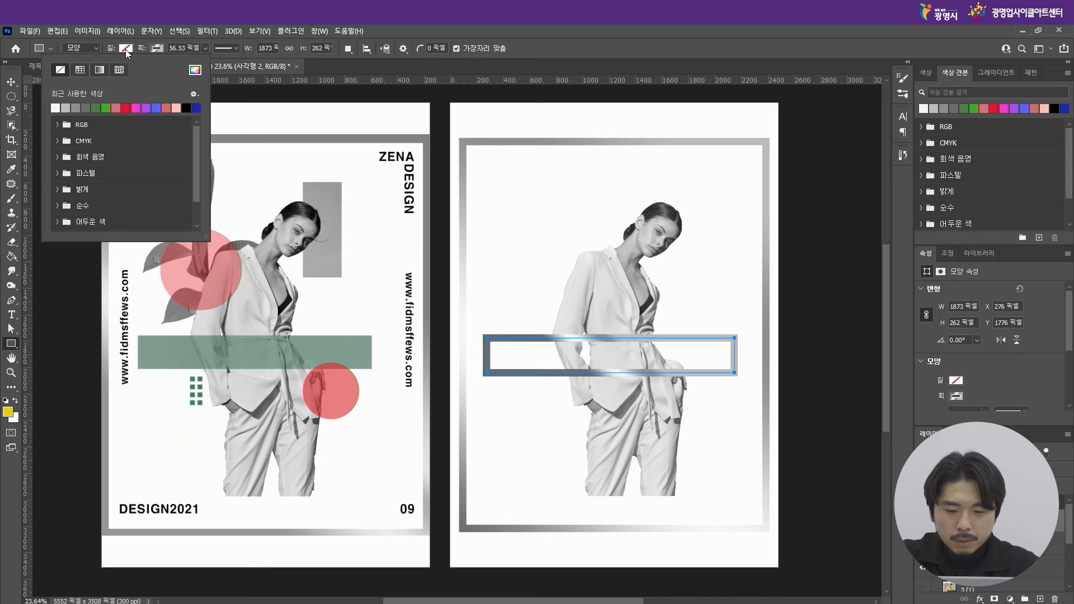
pyautogui.click(79, 72)
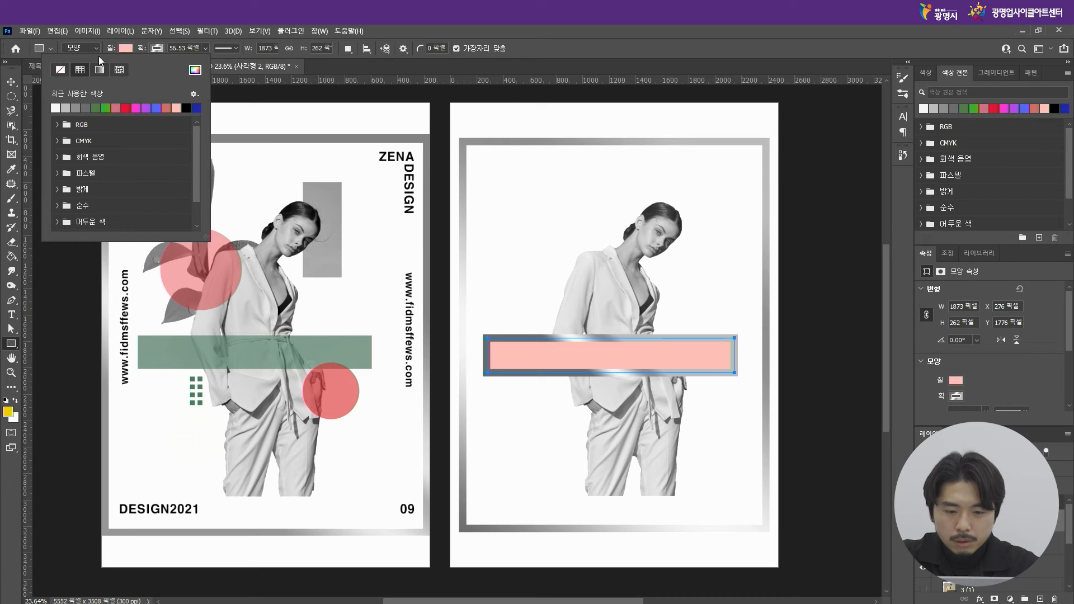
pyautogui.click(159, 48)
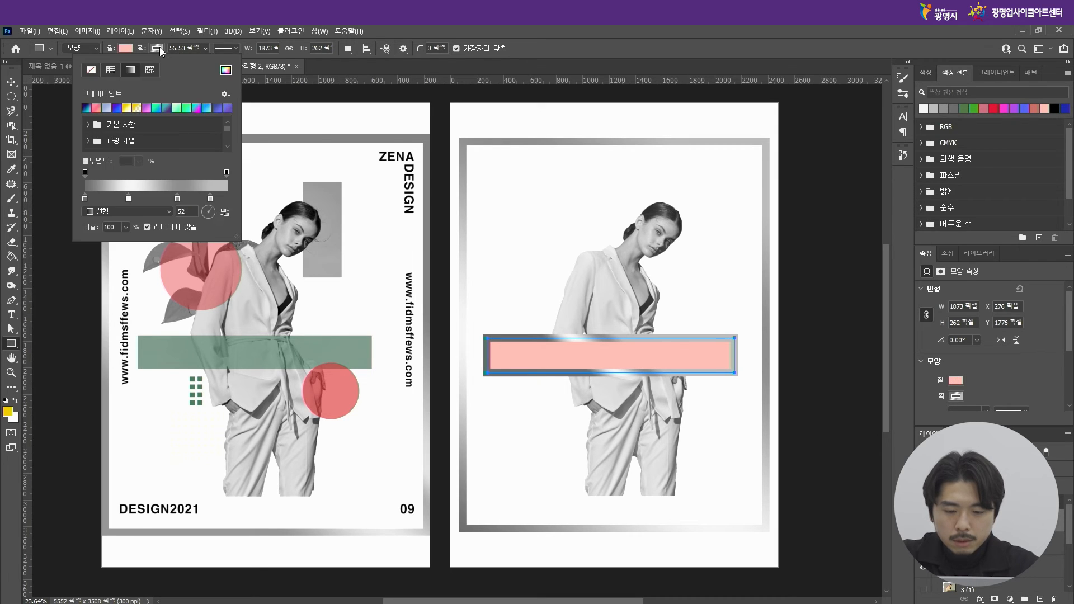
pyautogui.click(92, 70)
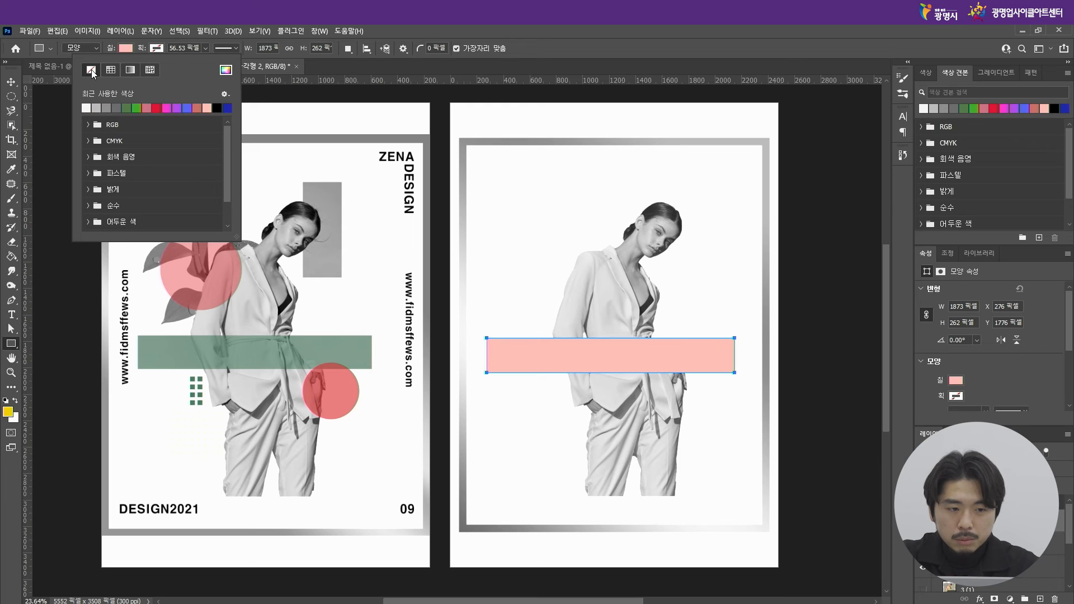
pyautogui.click(455, 25)
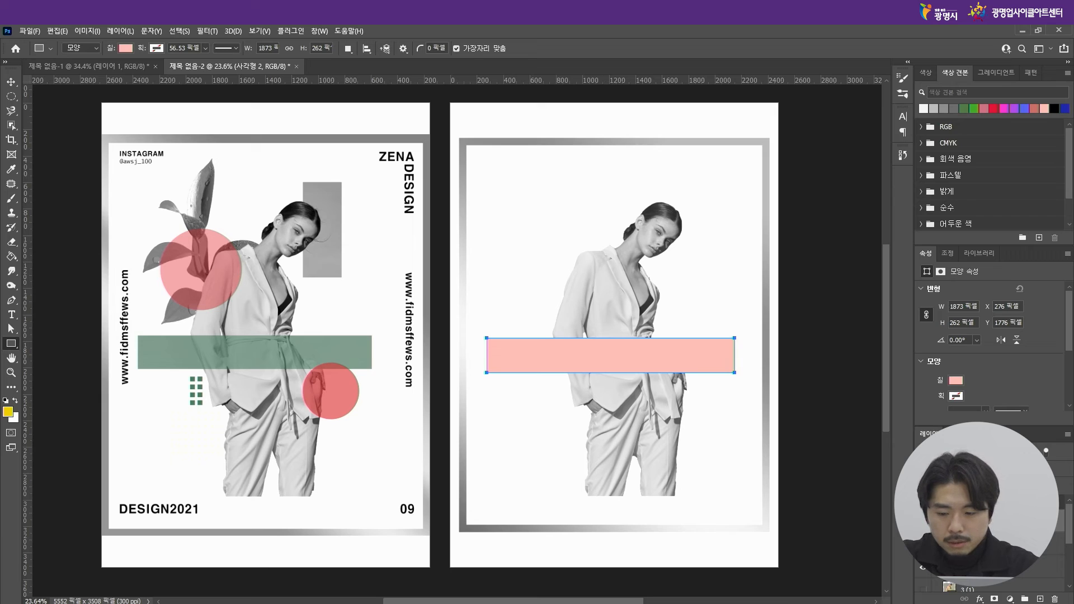
# Step: Lower the pink bar's opacity to 50% and shrink the bar to about 1717 by 257 px
pyautogui.press('5')
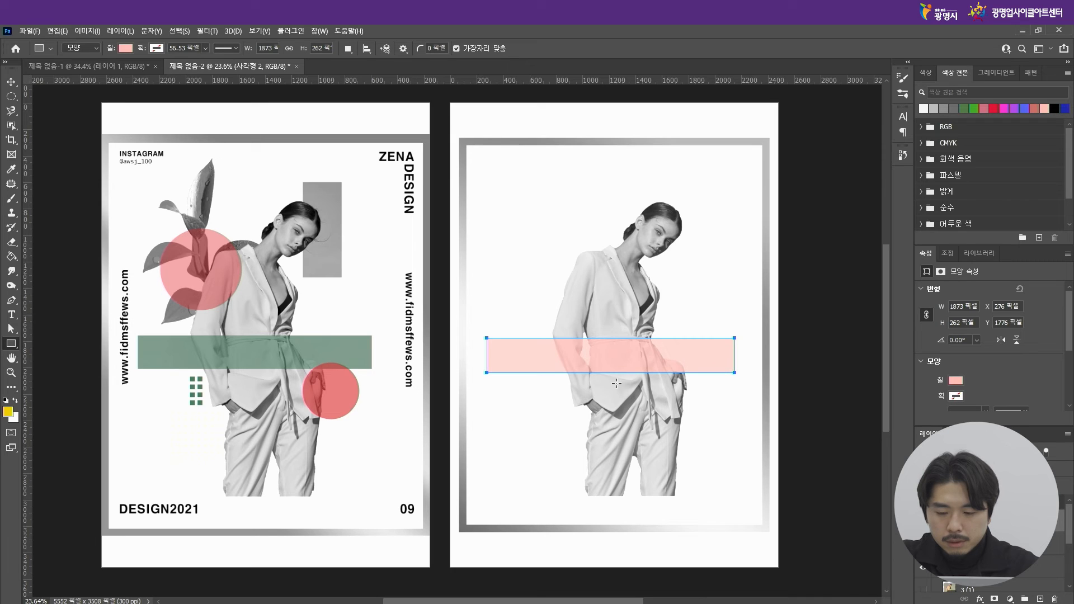
pyautogui.press('v')
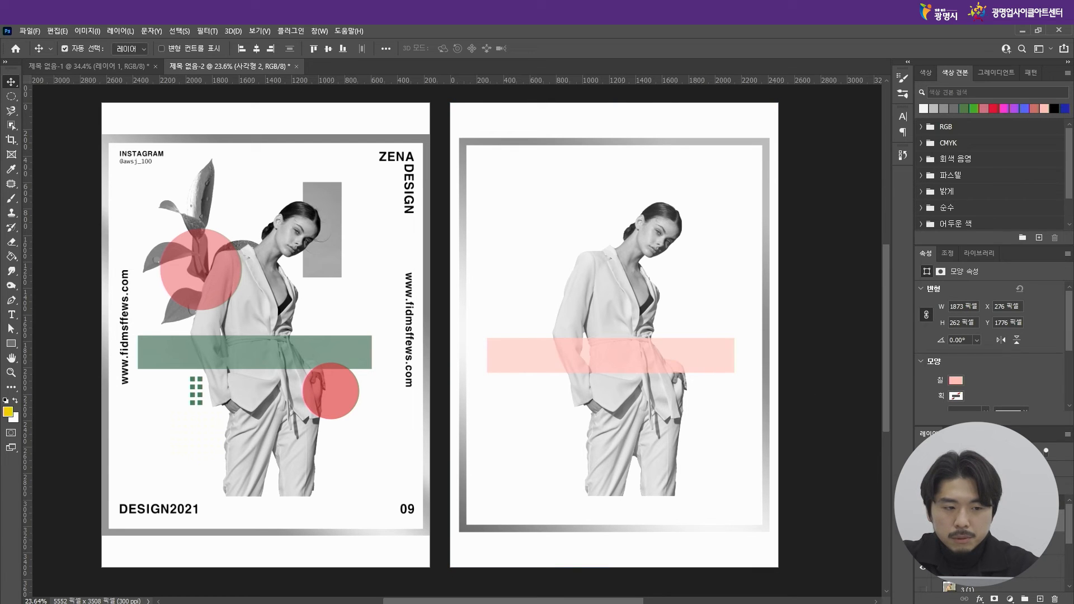
pyautogui.hotkey('ctrl', 't')
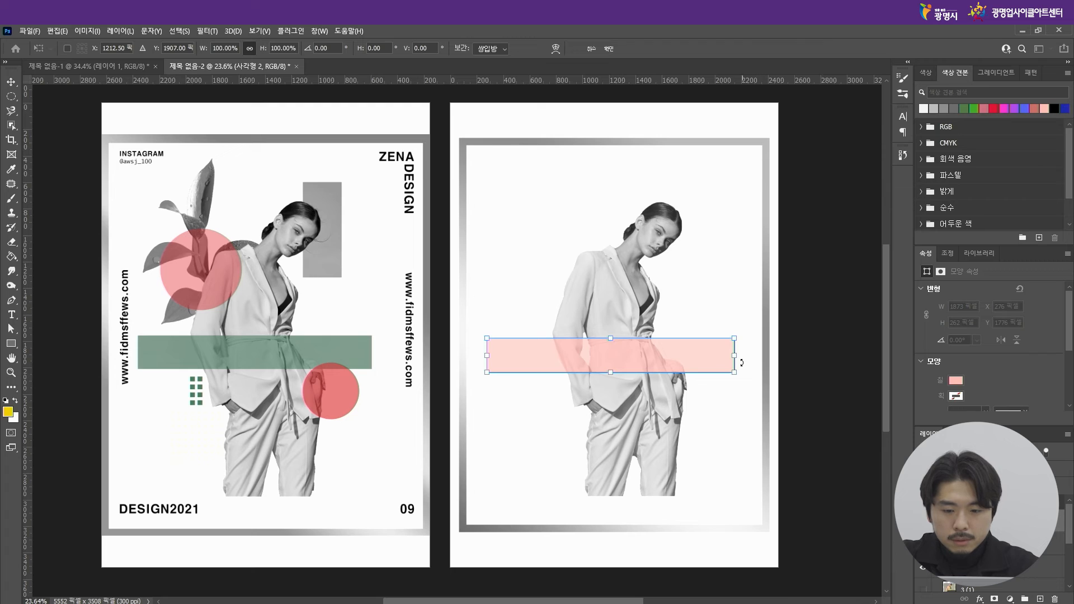
pyautogui.moveTo(736, 357); pyautogui.dragTo(715, 348)
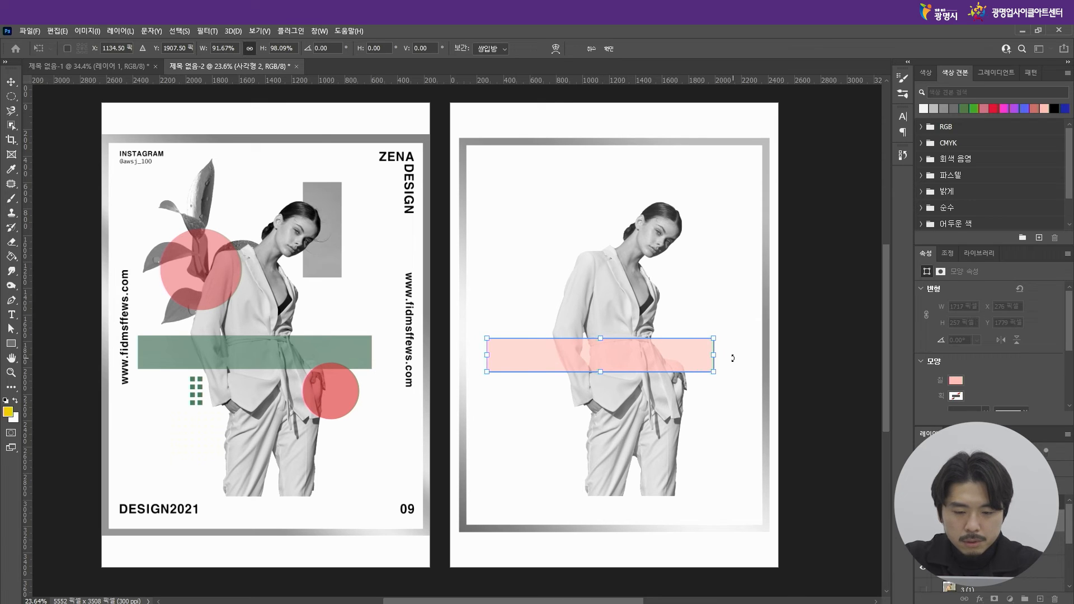
pyautogui.press('Return')
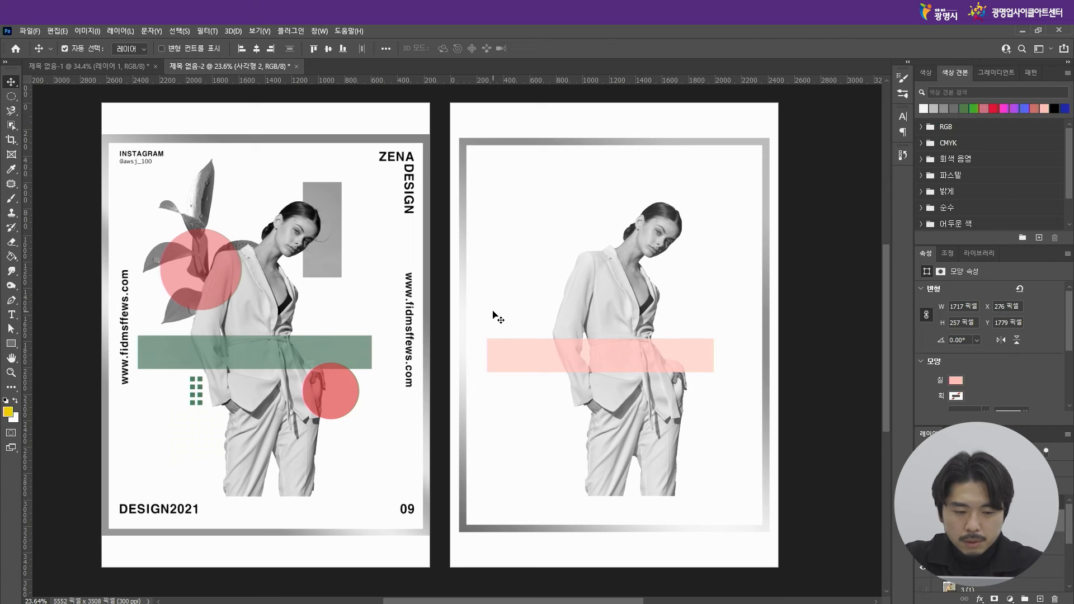
# Step: Draw an upright rectangle about 330 by 698 px beside the model's face on the second artboard
pyautogui.click(15, 347)
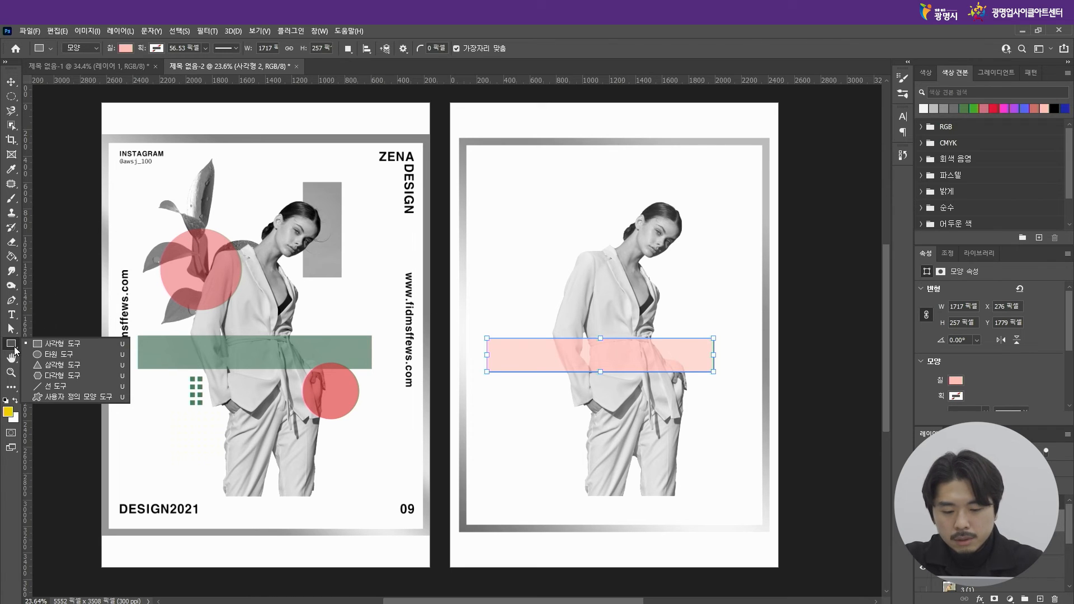
pyautogui.click(59, 347)
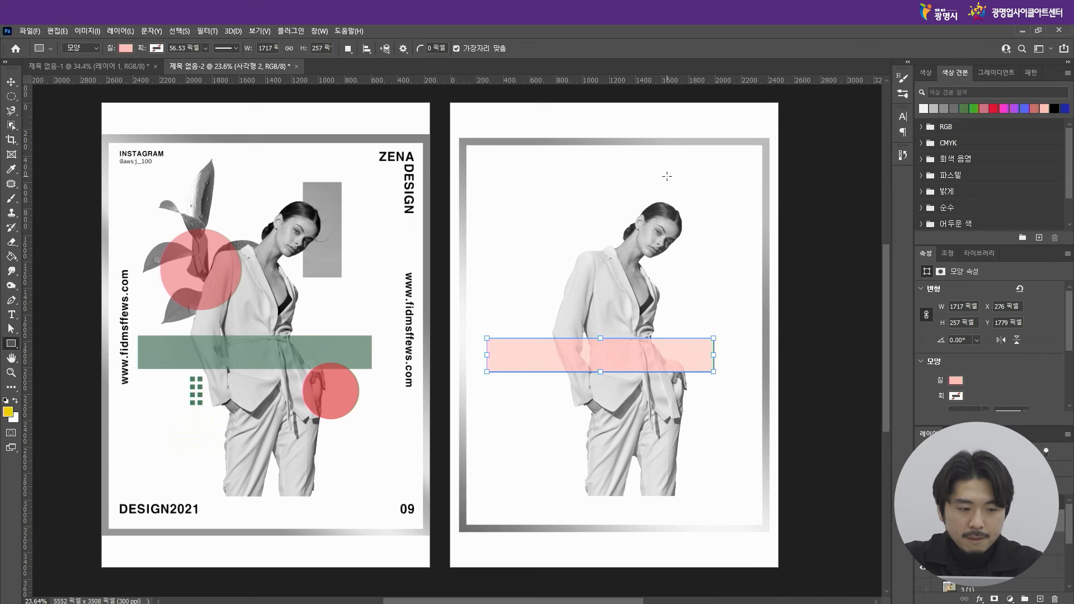
pyautogui.moveTo(664, 174); pyautogui.dragTo(706, 266)
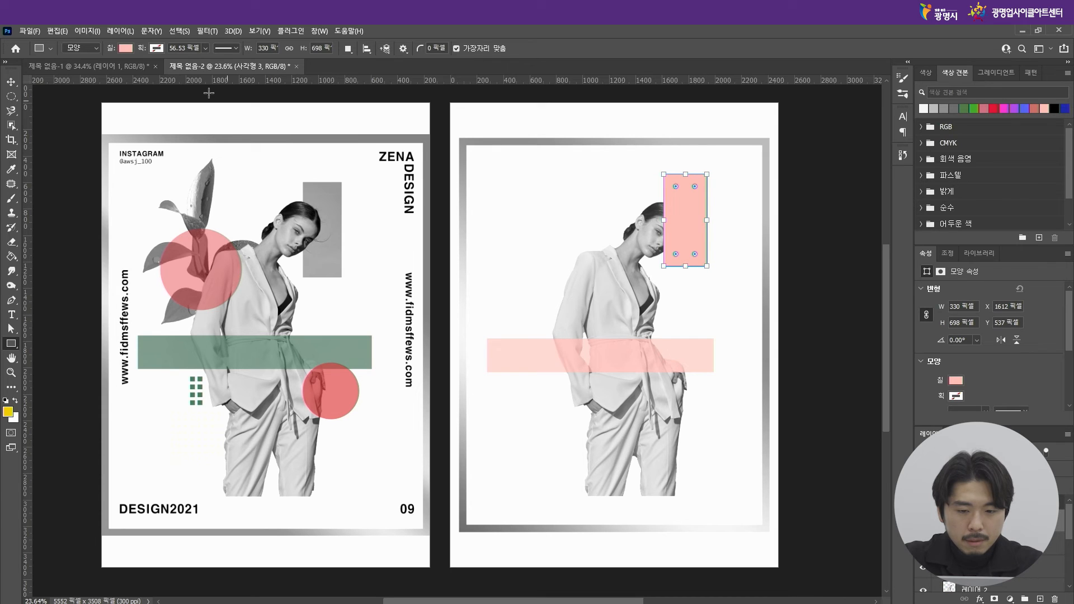
# Step: Fill the upright rectangle with grey #a0a0a0 sampled from the matching rectangle on the reference poster
pyautogui.click(126, 48)
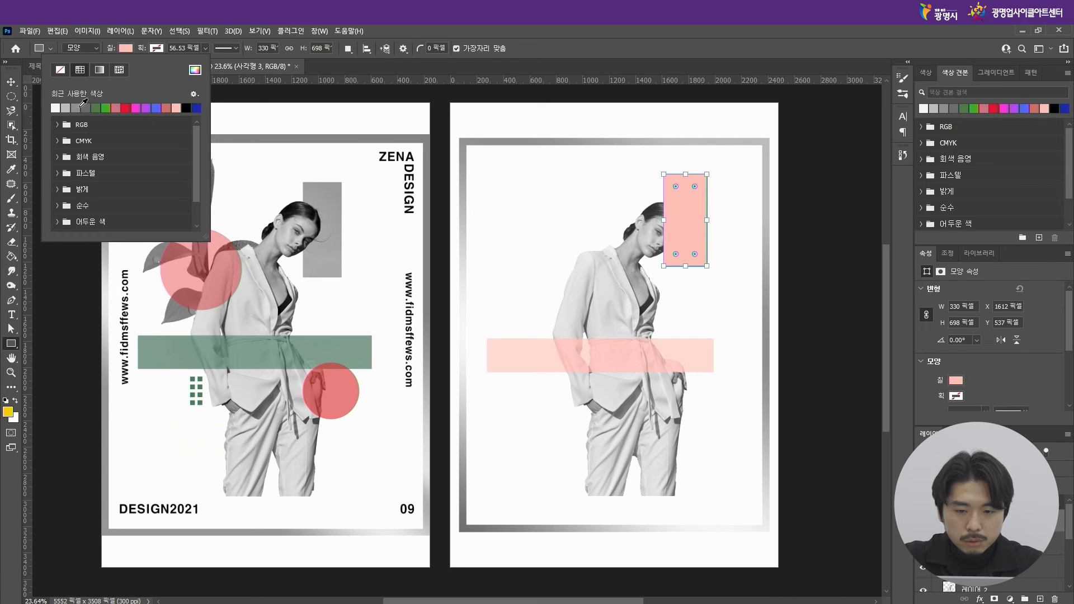
pyautogui.click(83, 106)
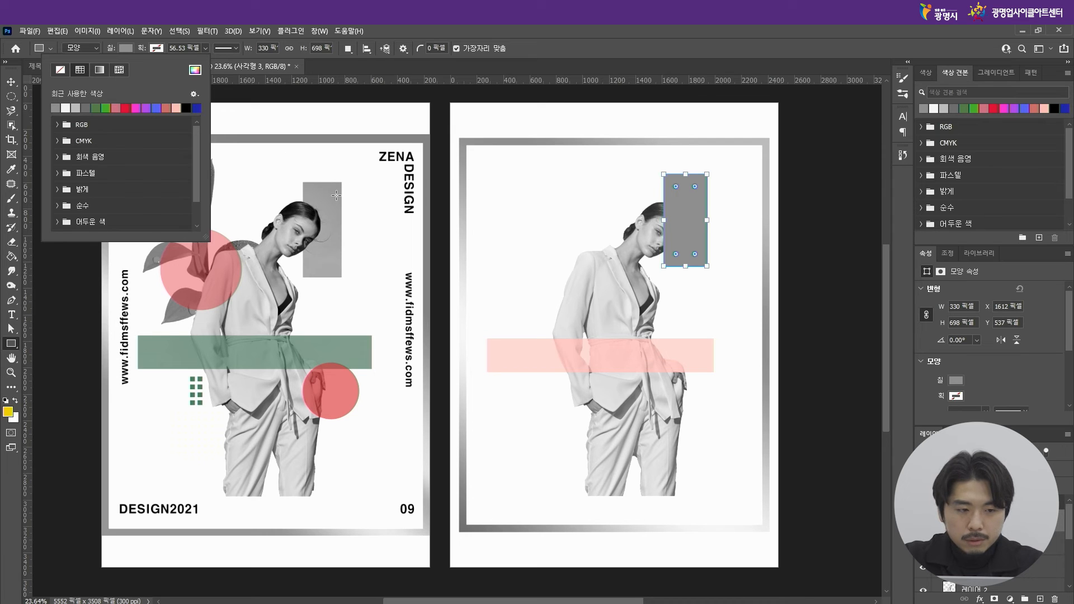
pyautogui.click(195, 69)
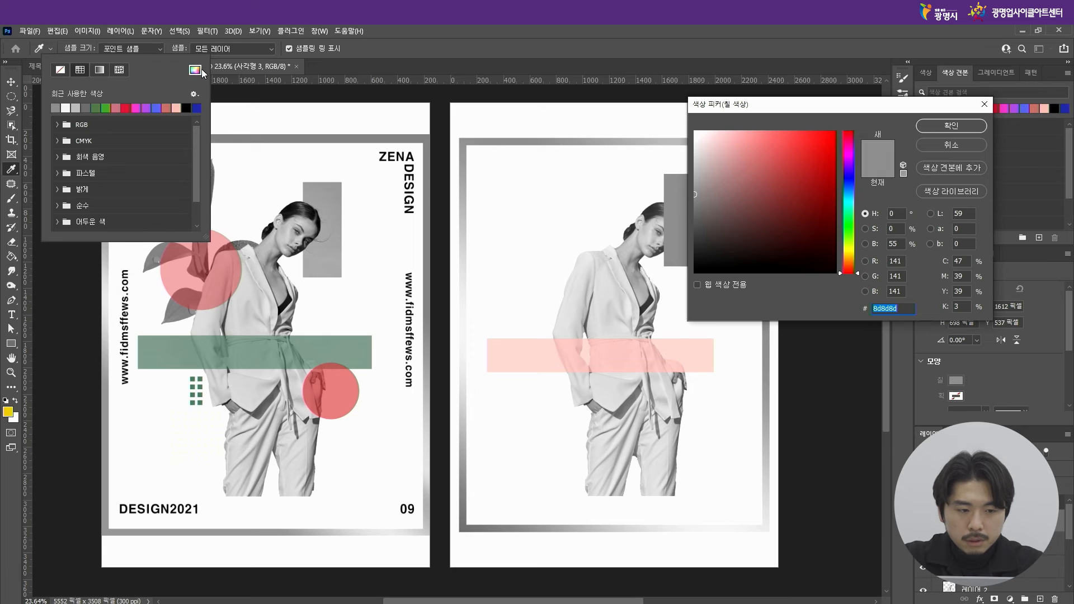
pyautogui.click(332, 197)
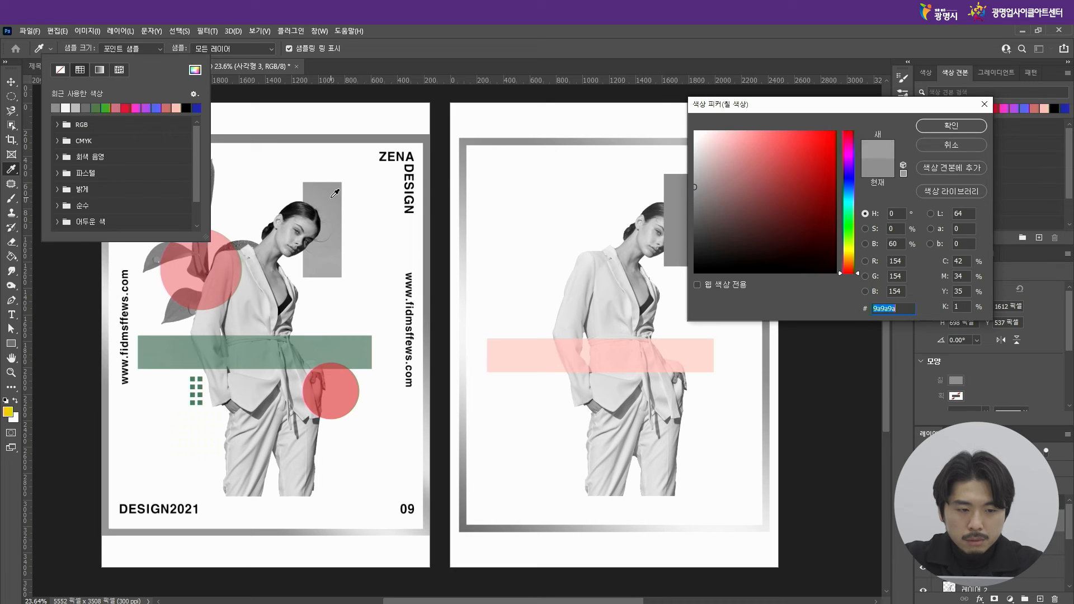
pyautogui.click(336, 339)
pyautogui.click(323, 198)
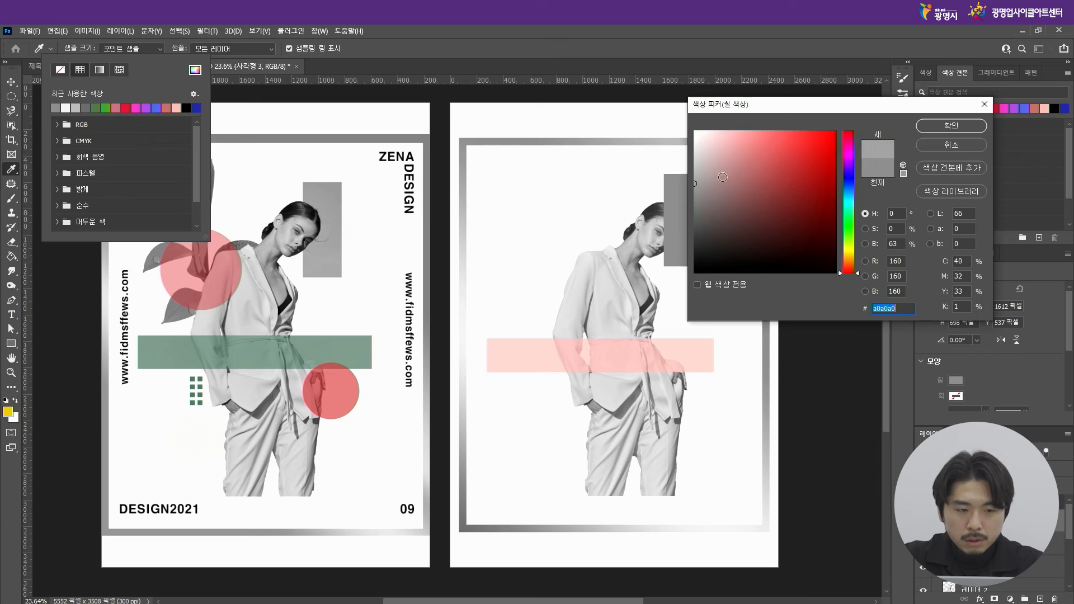
pyautogui.click(951, 125)
pyautogui.click(690, 27)
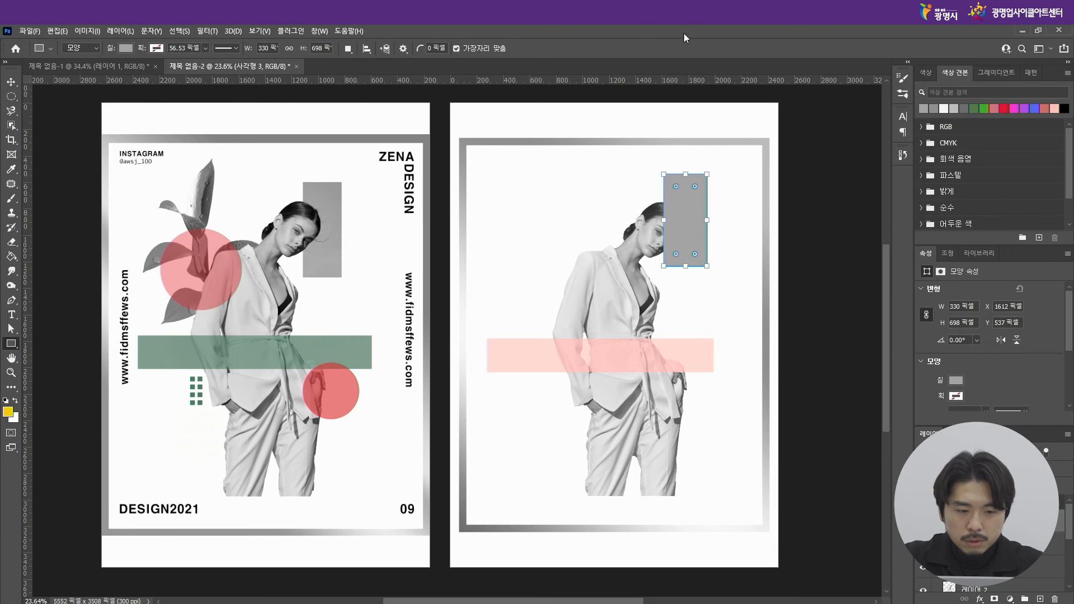
# Step: Move the grey rectangle's layer below the model cut-out so it sits behind her head
pyautogui.click(12, 82)
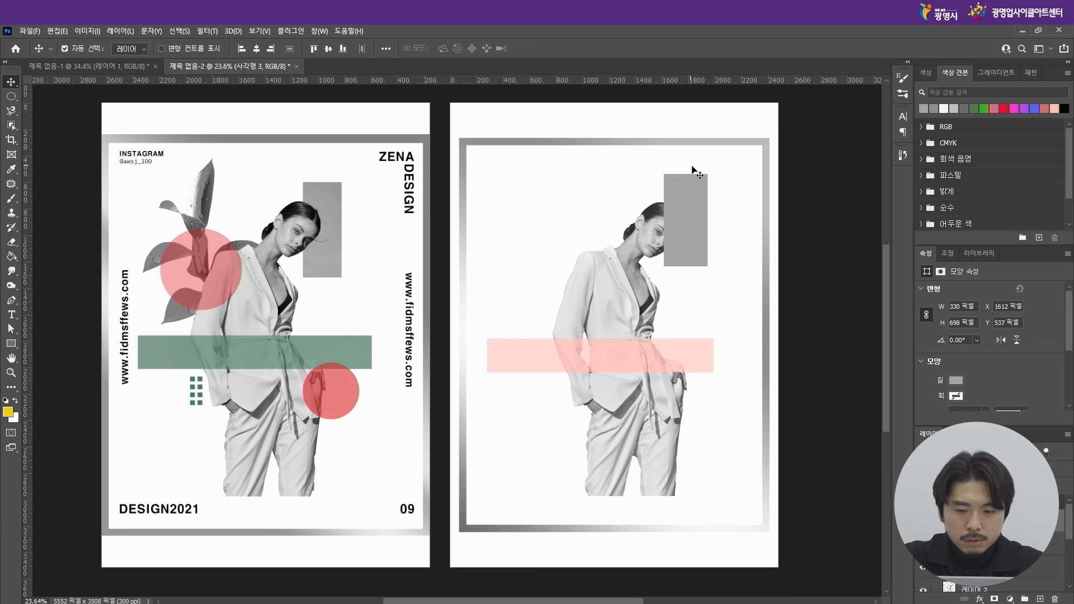
pyautogui.click(722, 190)
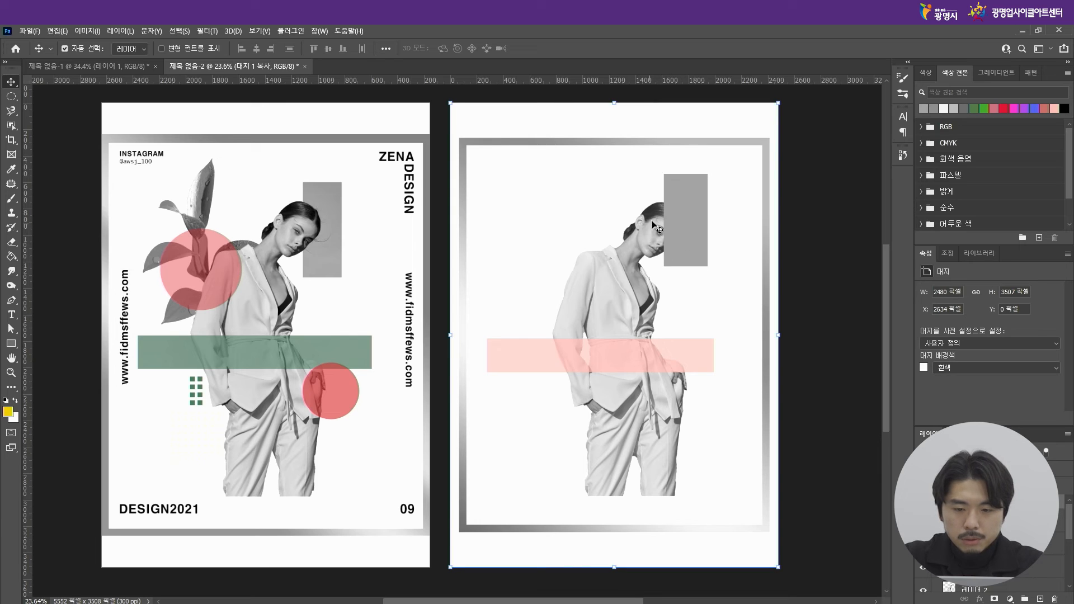
pyautogui.click(693, 236)
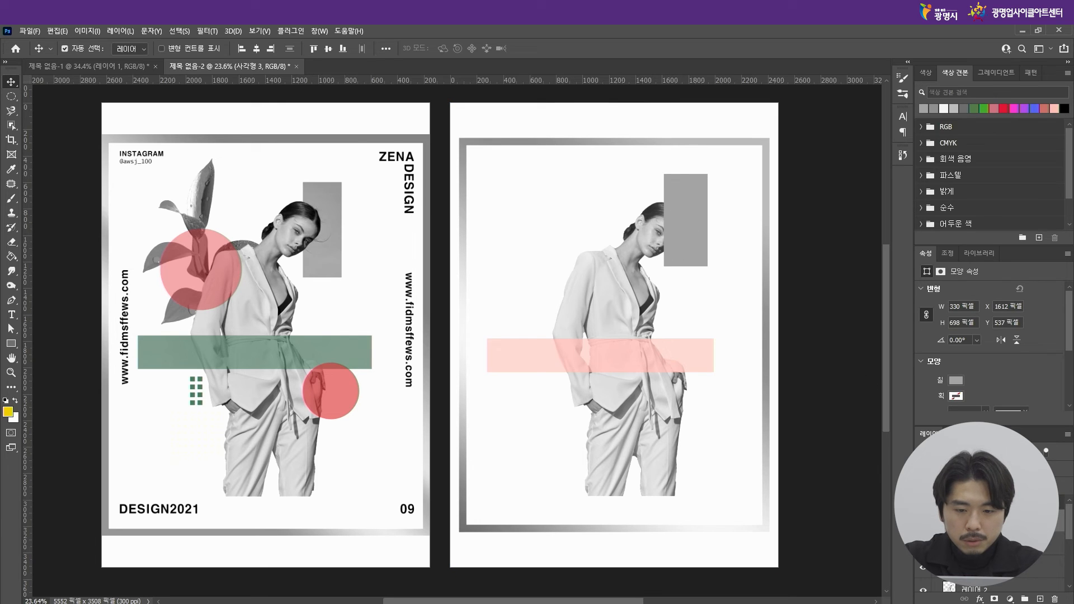
pyautogui.moveTo(1035, 519); pyautogui.dragTo(1035, 568)
pyautogui.moveTo(1039, 595); pyautogui.dragTo(1039, 531)
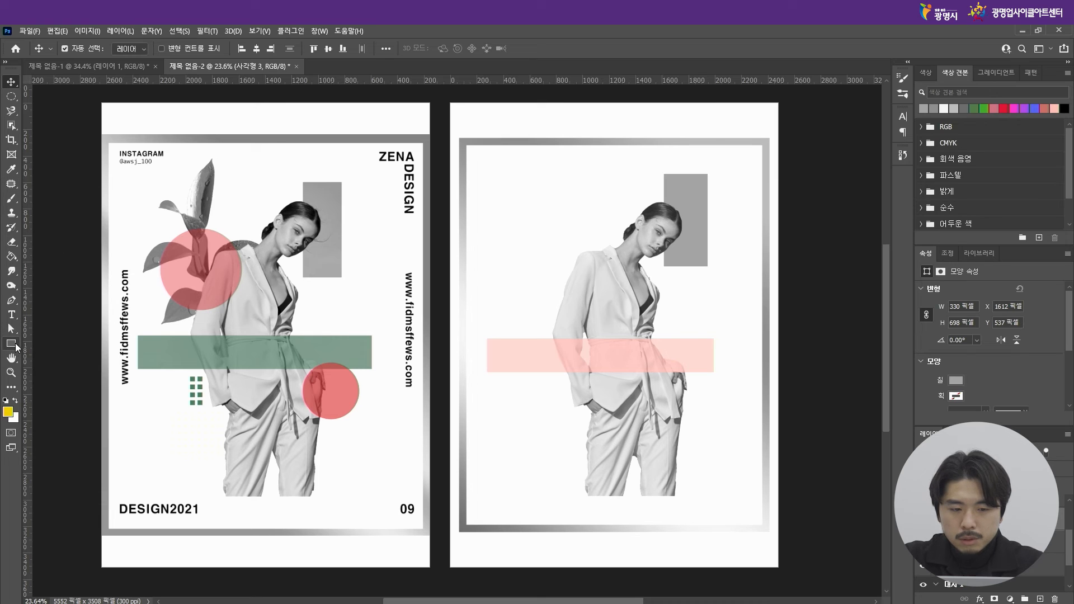
# Step: Draw a circle about 634 px in diameter behind the model's shoulder with the Ellipse tool
pyautogui.click(16, 345)
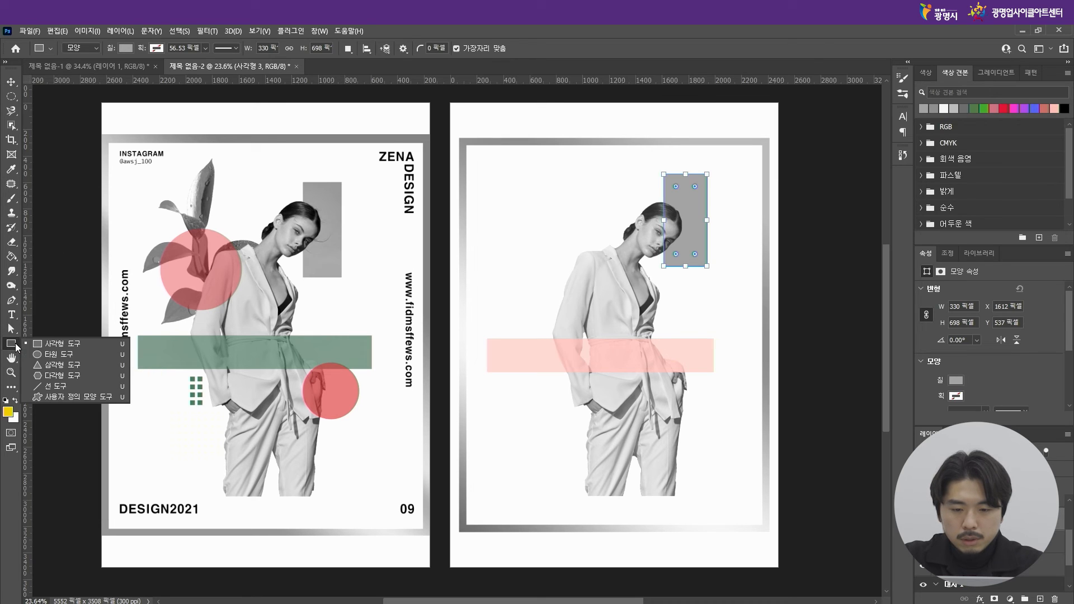
pyautogui.click(53, 358)
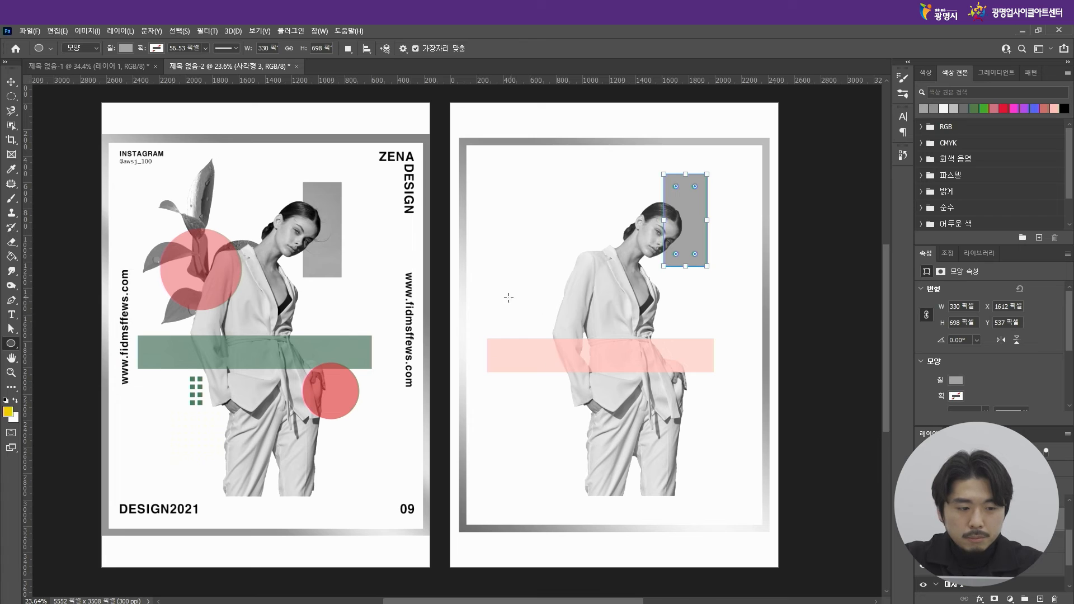
pyautogui.moveTo(532, 210)
pyautogui.mouseDown()
pyautogui.moveTo(624, 293)
pyautogui.moveTo(615, 294)
pyautogui.mouseUp()
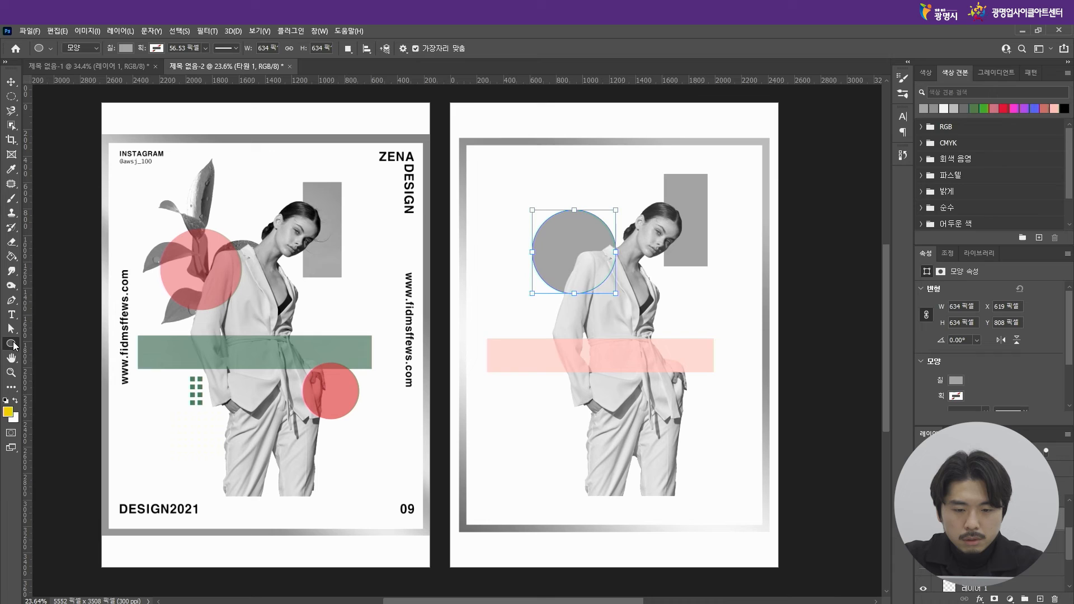
# Step: Fill the circle at the model's shoulder with muted green #60795a
pyautogui.click(126, 49)
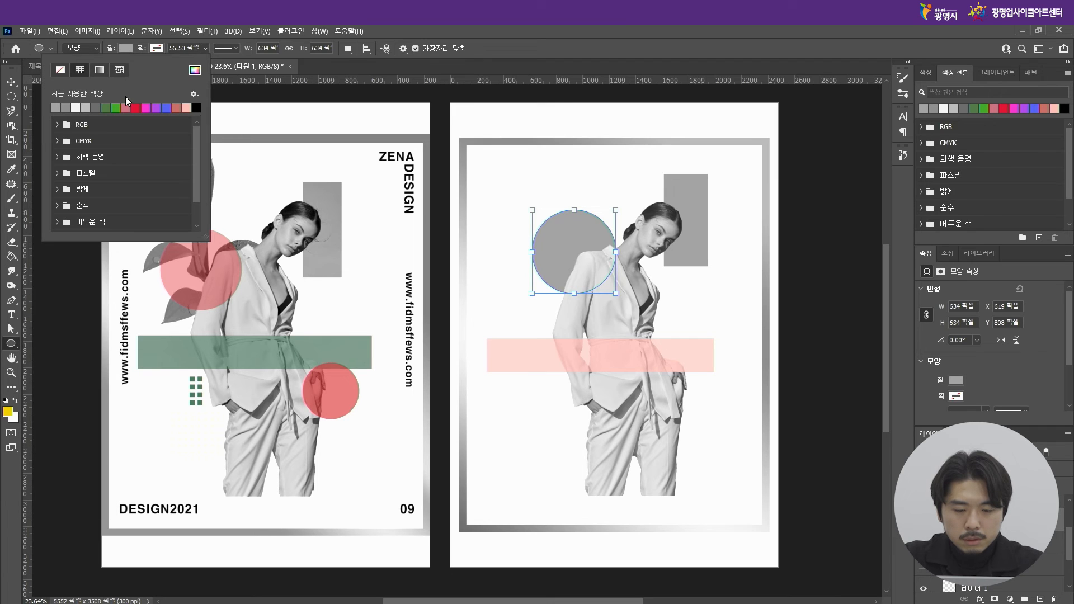
pyautogui.click(105, 107)
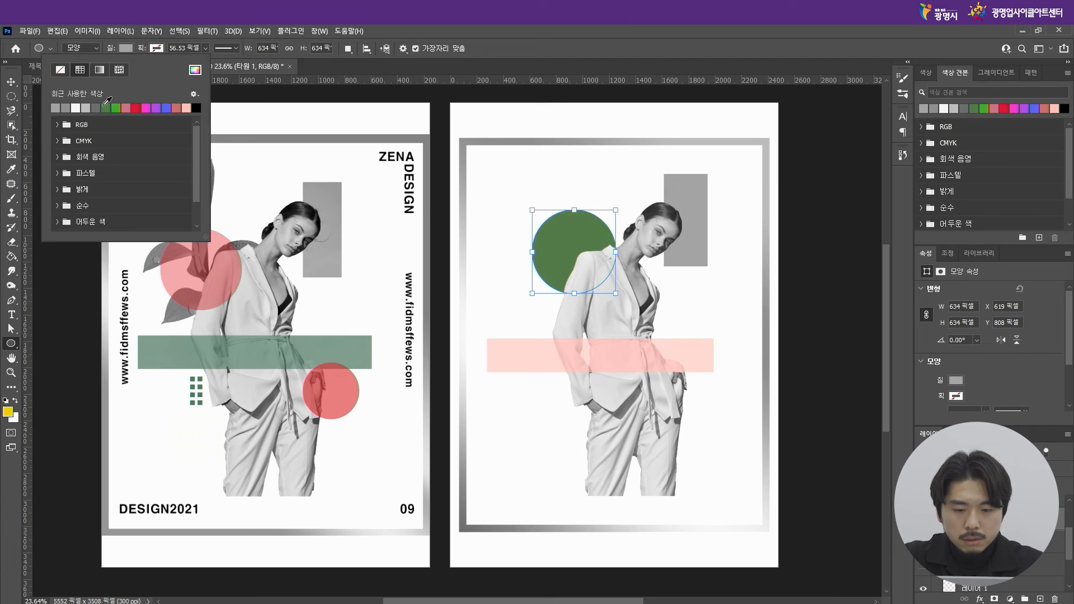
pyautogui.click(193, 71)
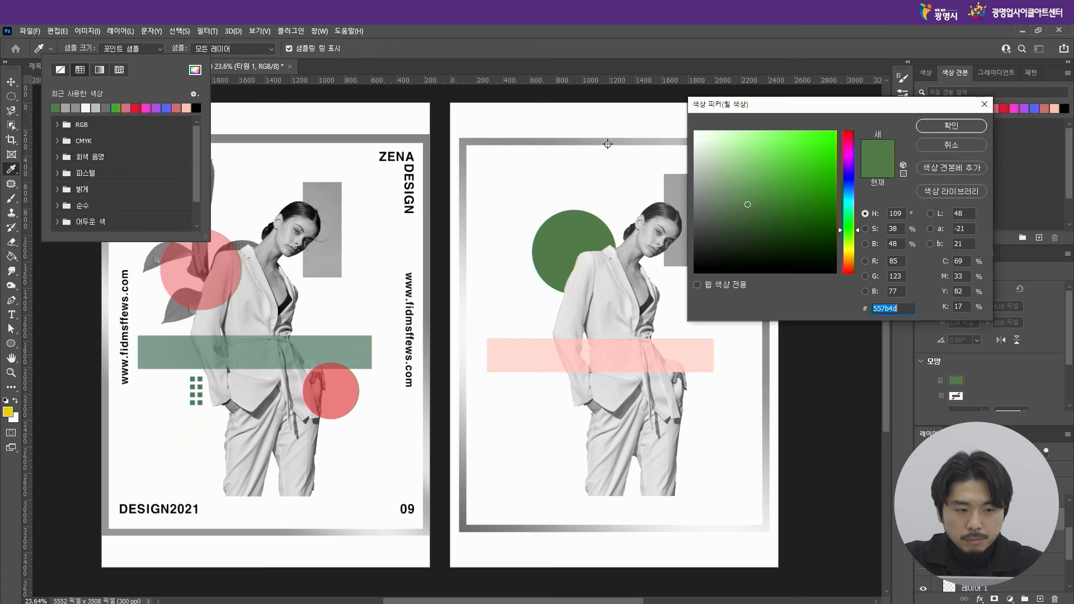
pyautogui.moveTo(748, 205); pyautogui.dragTo(730, 206)
pyautogui.click(926, 129)
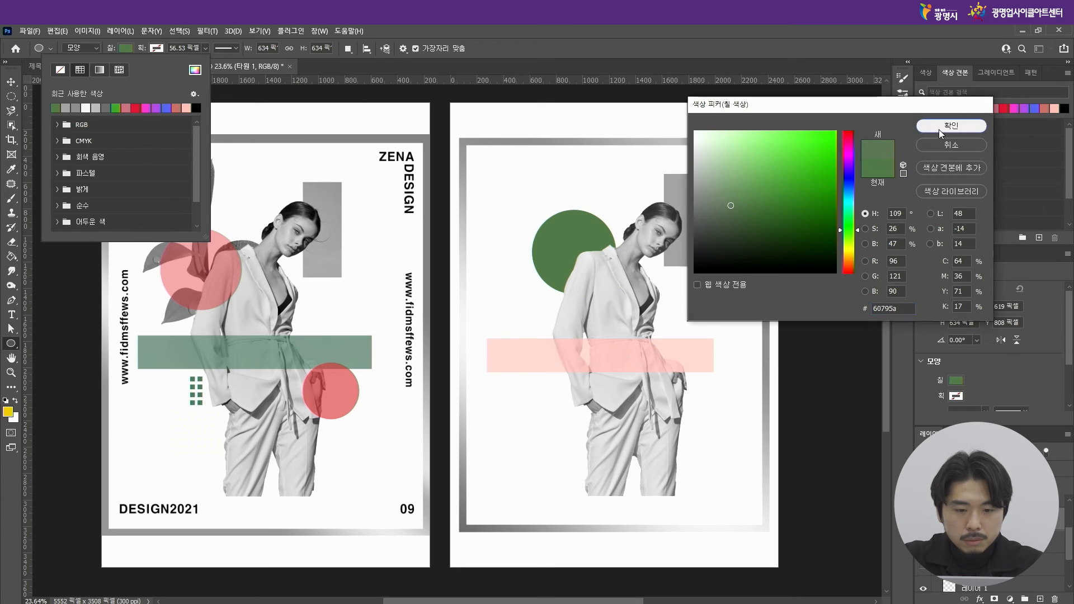
pyautogui.click(1006, 390)
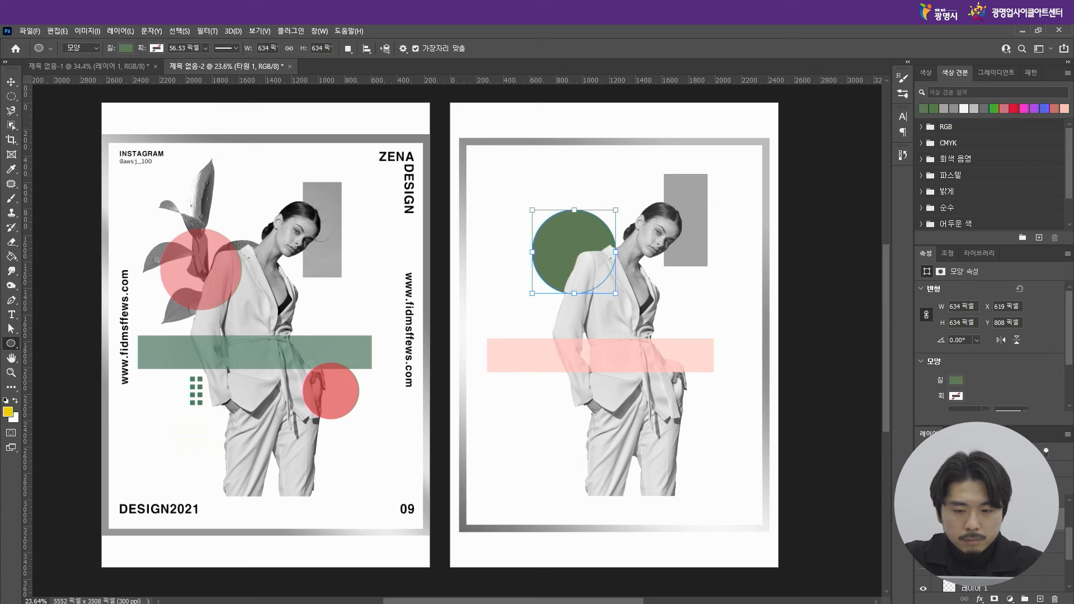
# Step: Bring the green circle's layer above the model cut-out and set its opacity to 60%
pyautogui.scroll(1, 990, 543)
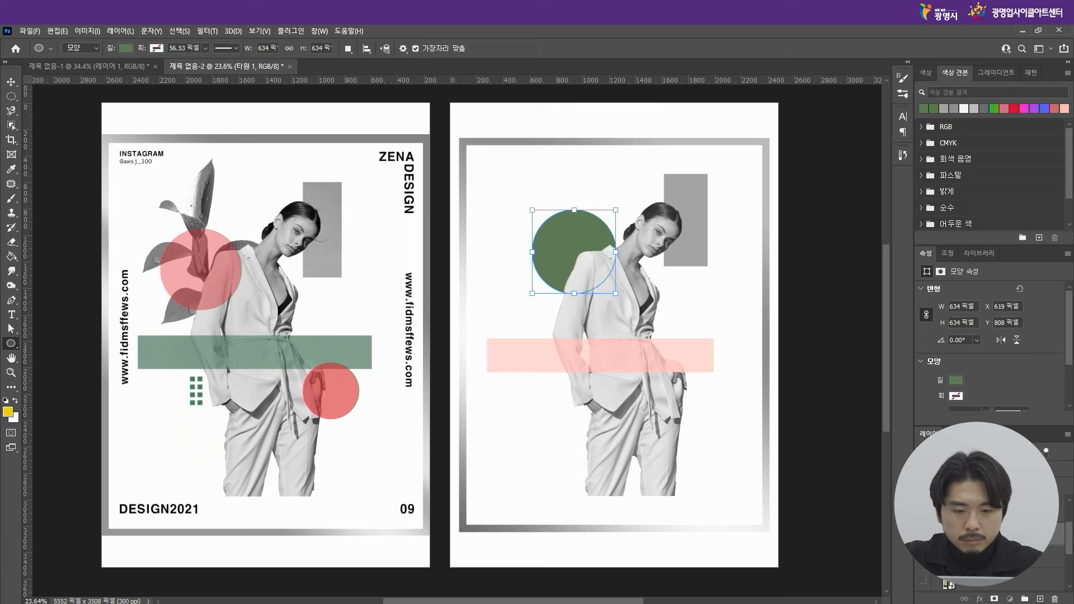
pyautogui.hotkey('ctrl', ']')
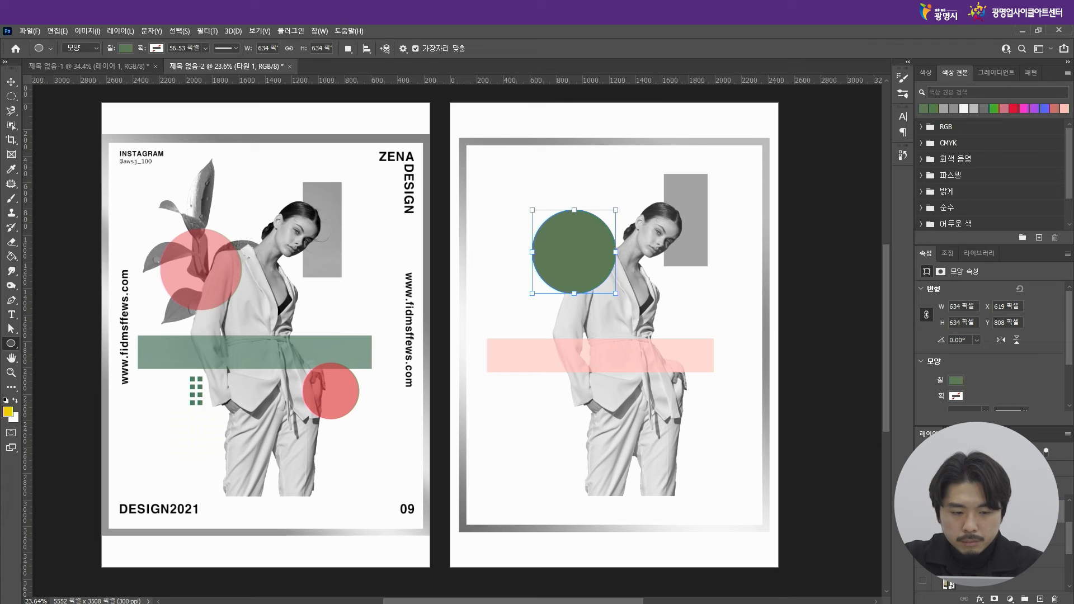
pyautogui.press('6')
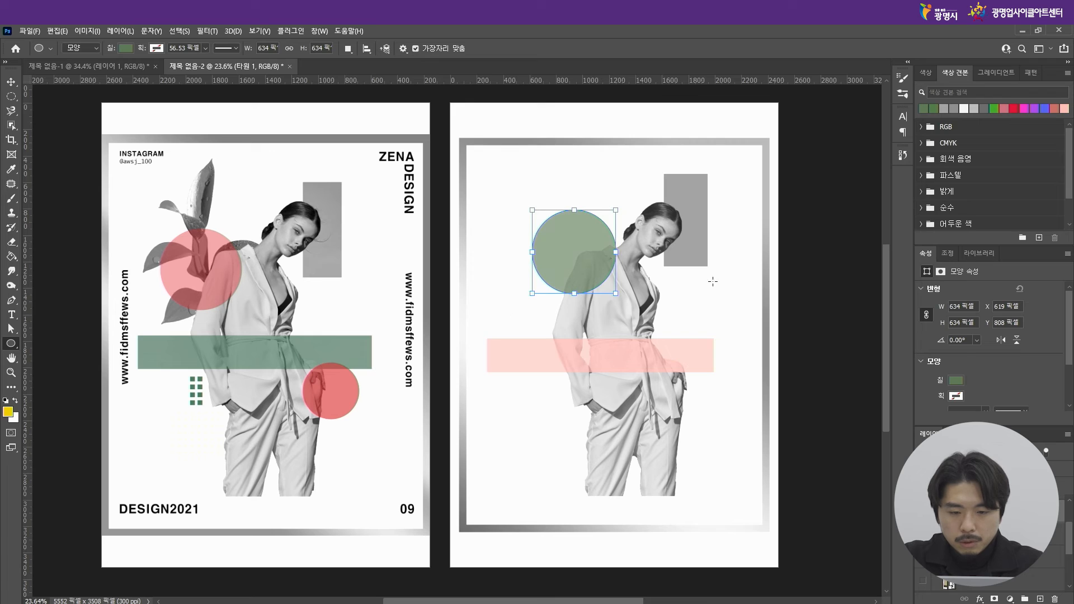
pyautogui.click(10, 82)
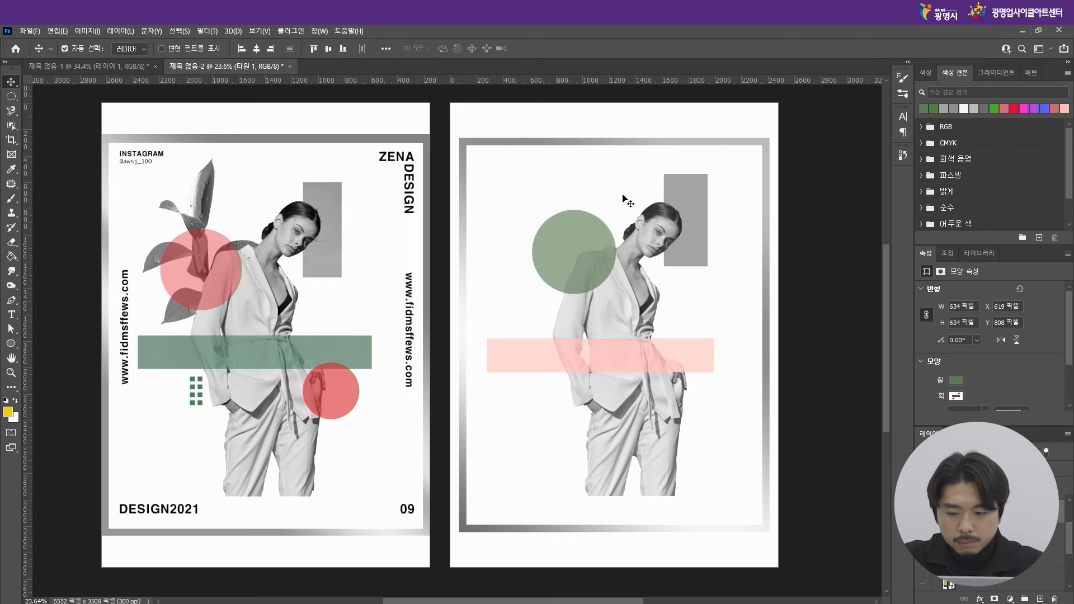
pyautogui.click(810, 248)
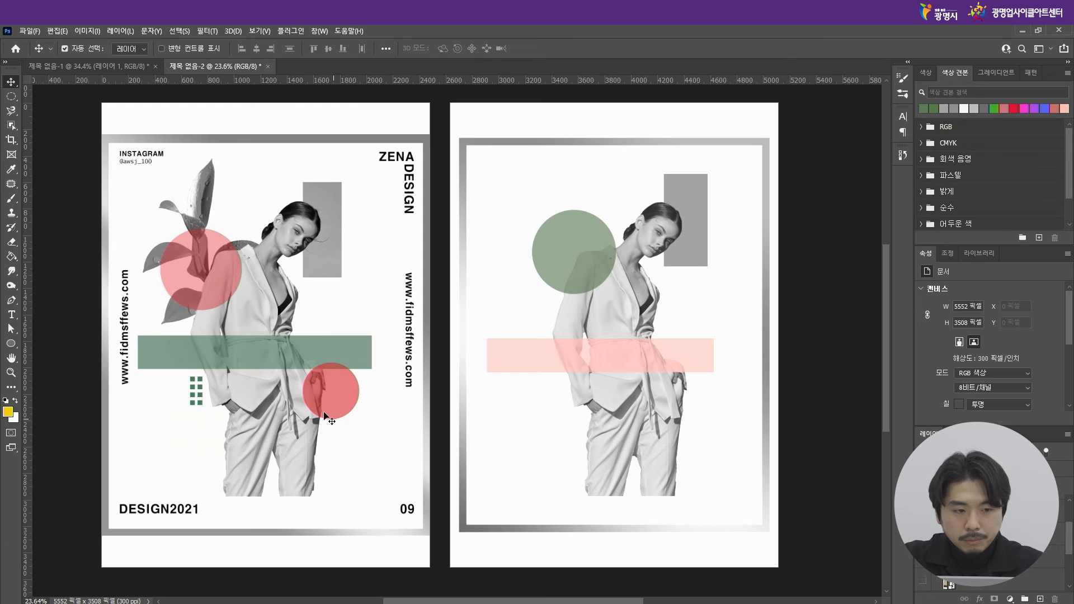
# Step: Duplicate the translucent green circle and place the copy over the model's hand below the pink bar
pyautogui.click(585, 240)
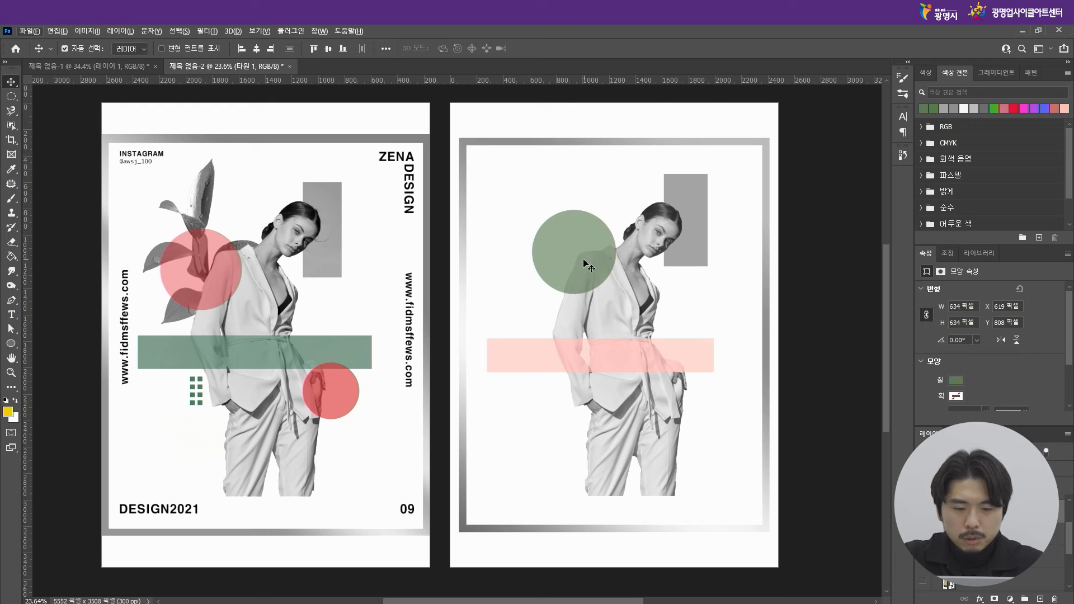
pyautogui.moveTo(576, 236); pyautogui.dragTo(674, 391)
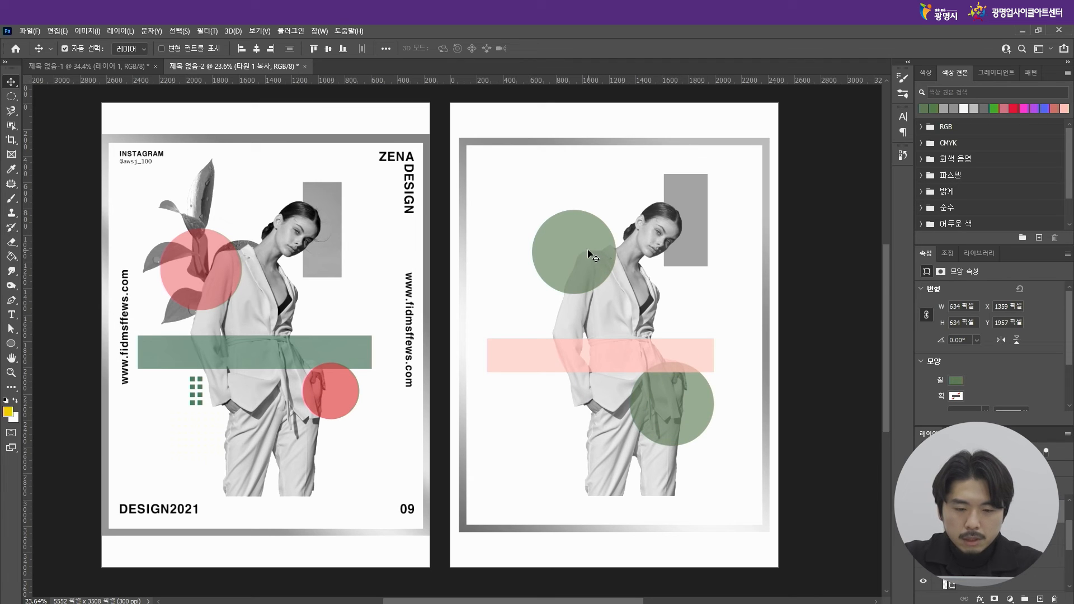
pyautogui.moveTo(586, 249); pyautogui.dragTo(668, 251)
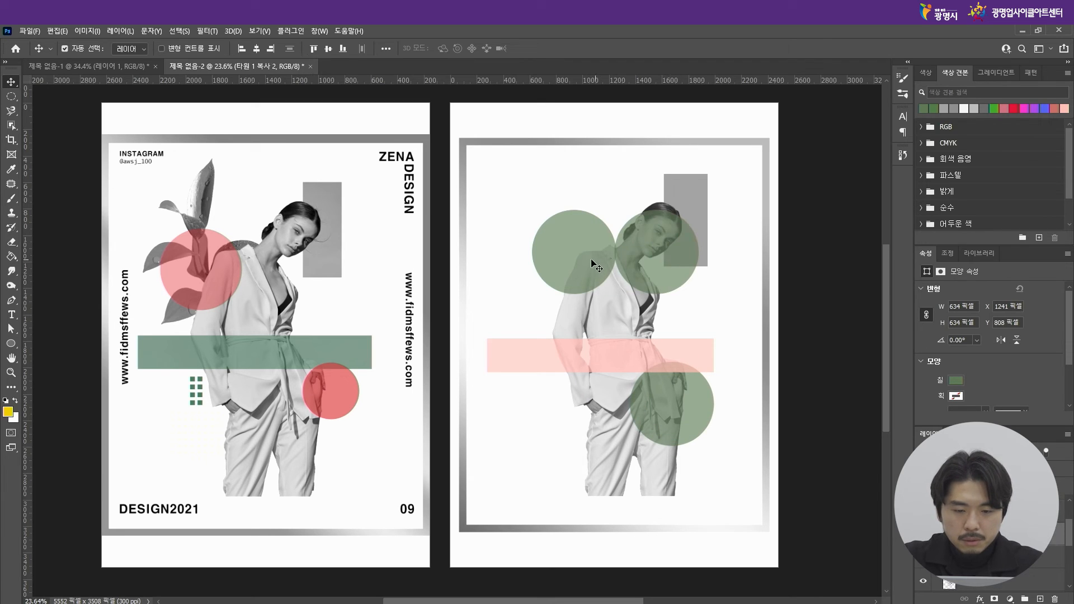
pyautogui.hotkey('ctrl', 'z')
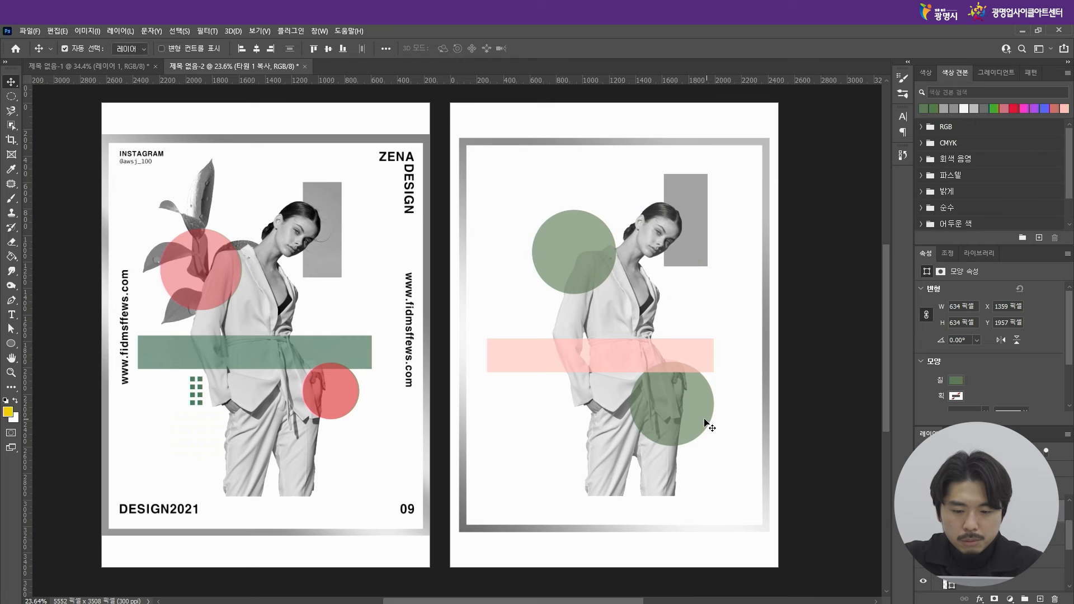
pyautogui.moveTo(696, 411); pyautogui.dragTo(708, 422)
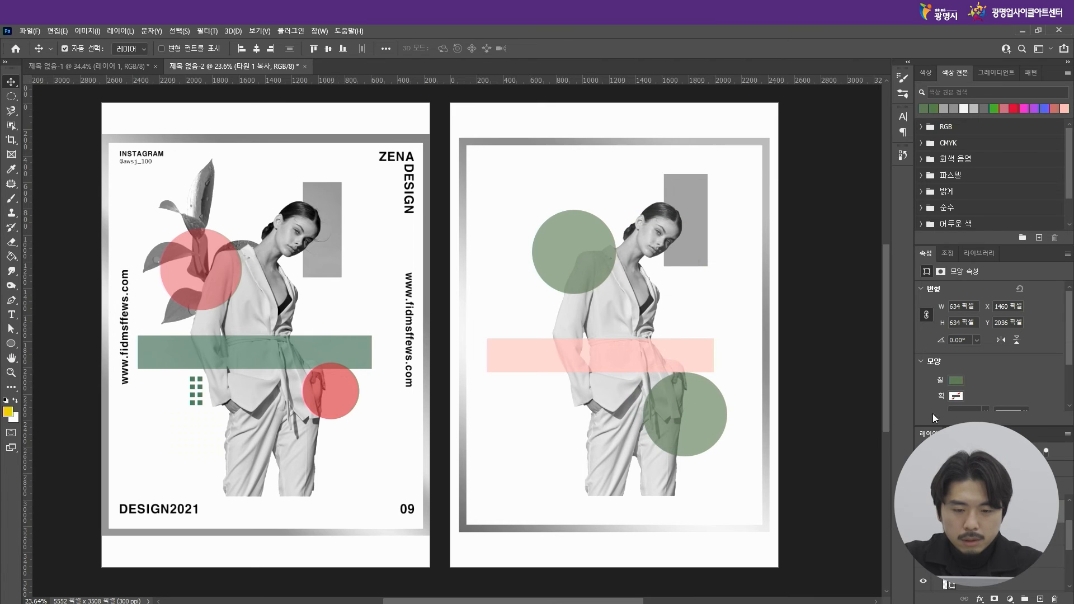
# Step: Fill the duplicated circle by the model's hand with muted red #ab5160
pyautogui.click(957, 381)
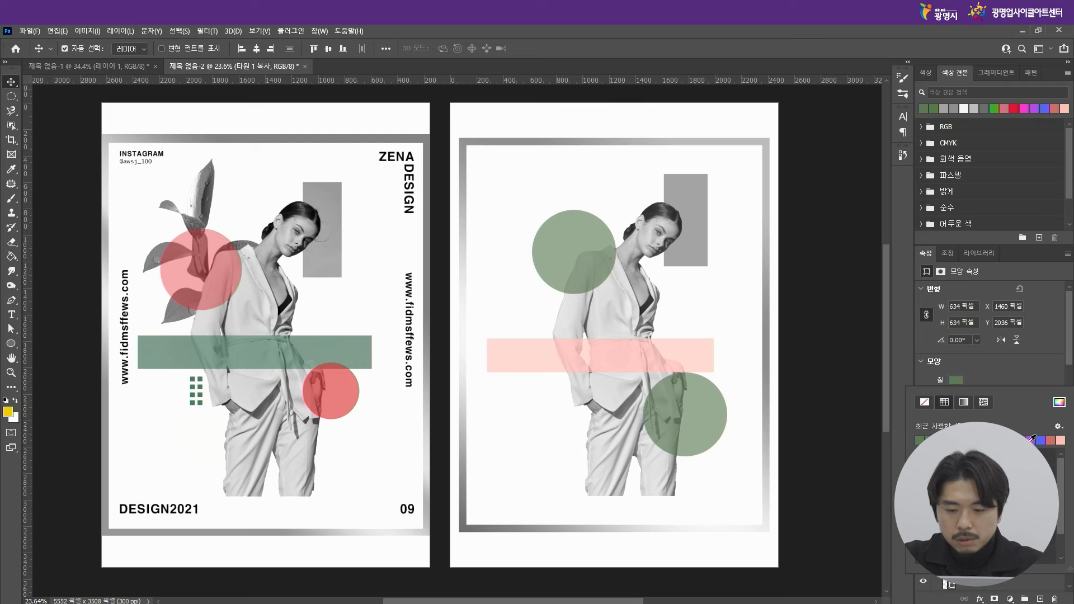
pyautogui.click(1010, 440)
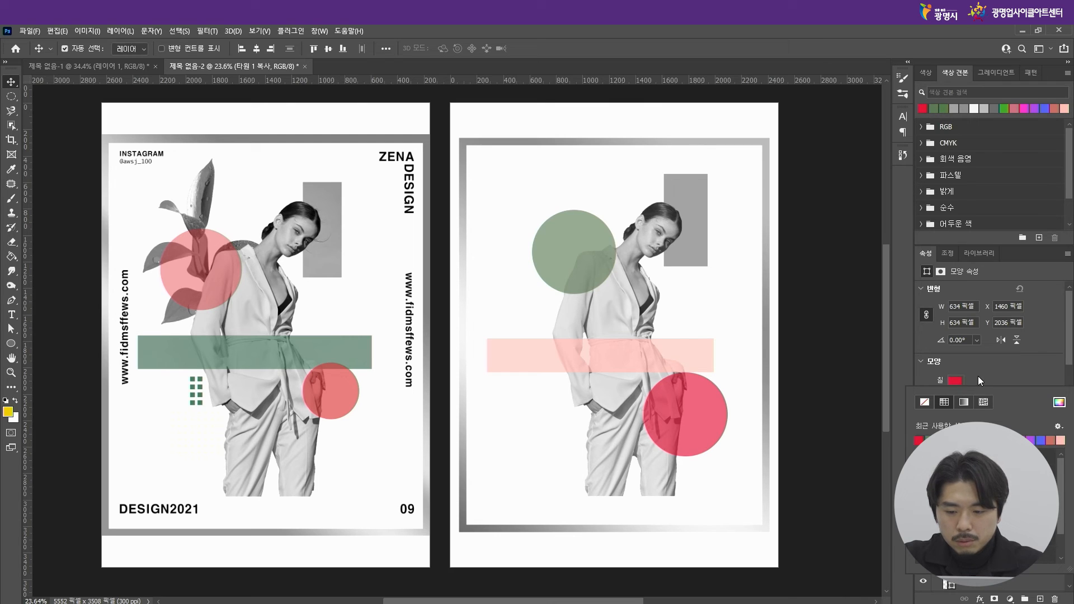
pyautogui.click(1059, 403)
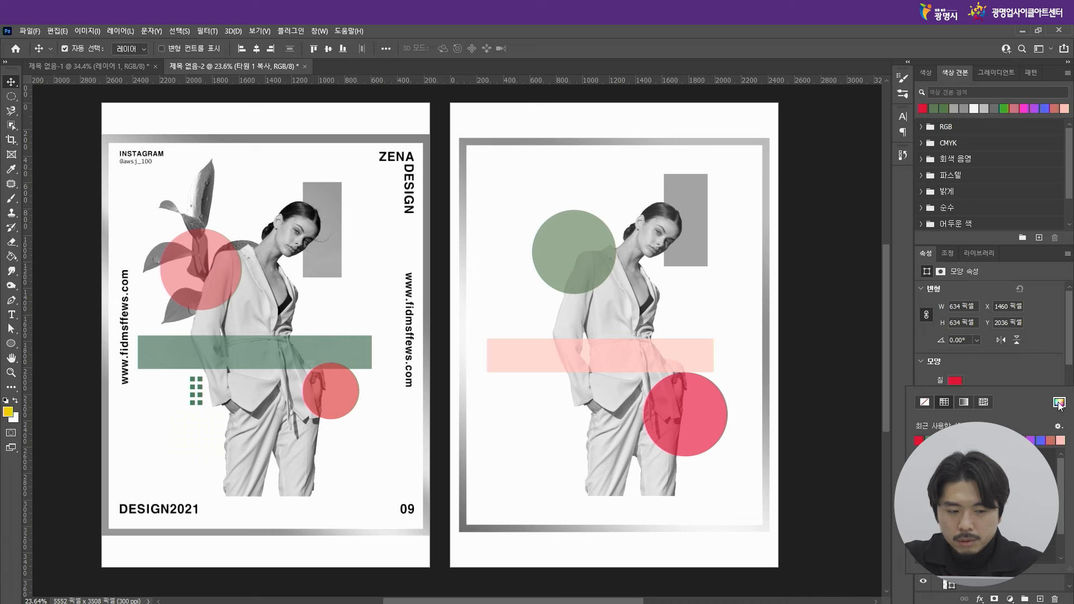
pyautogui.moveTo(789, 185); pyautogui.dragTo(769, 178)
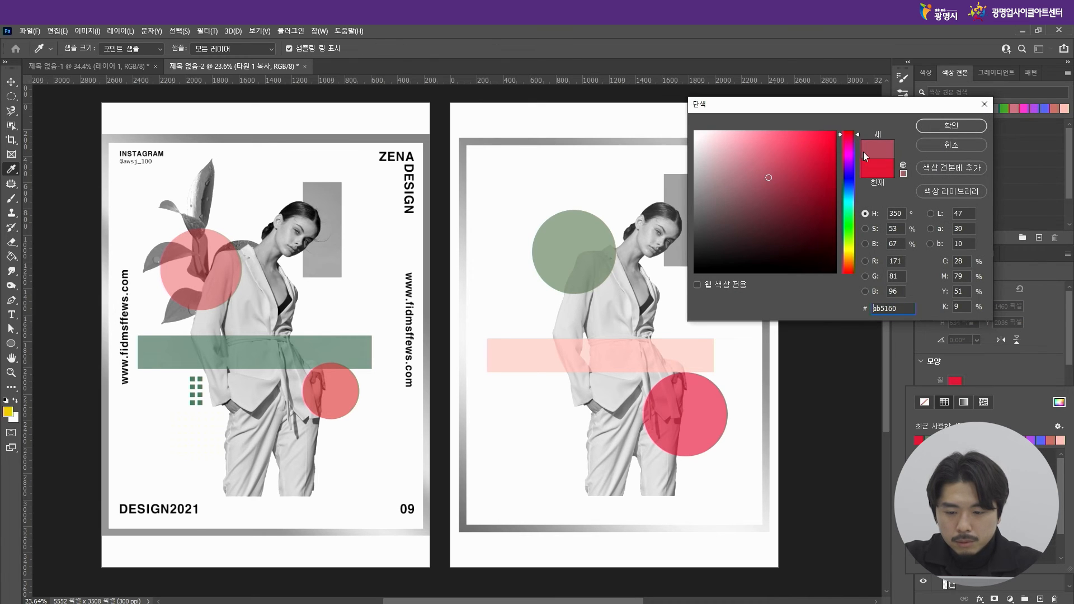
pyautogui.click(951, 127)
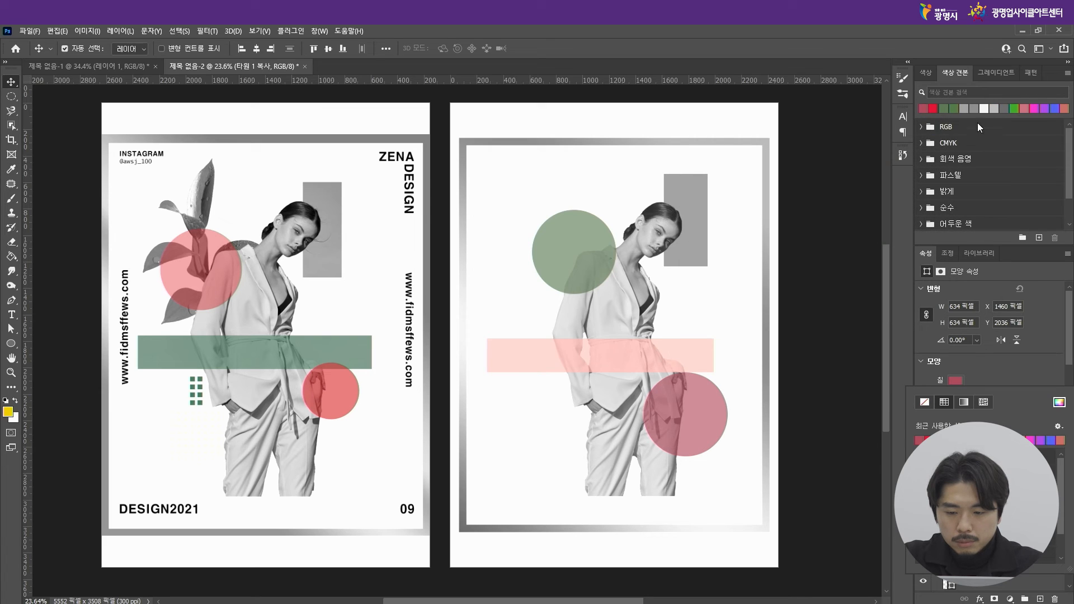
pyautogui.click(948, 26)
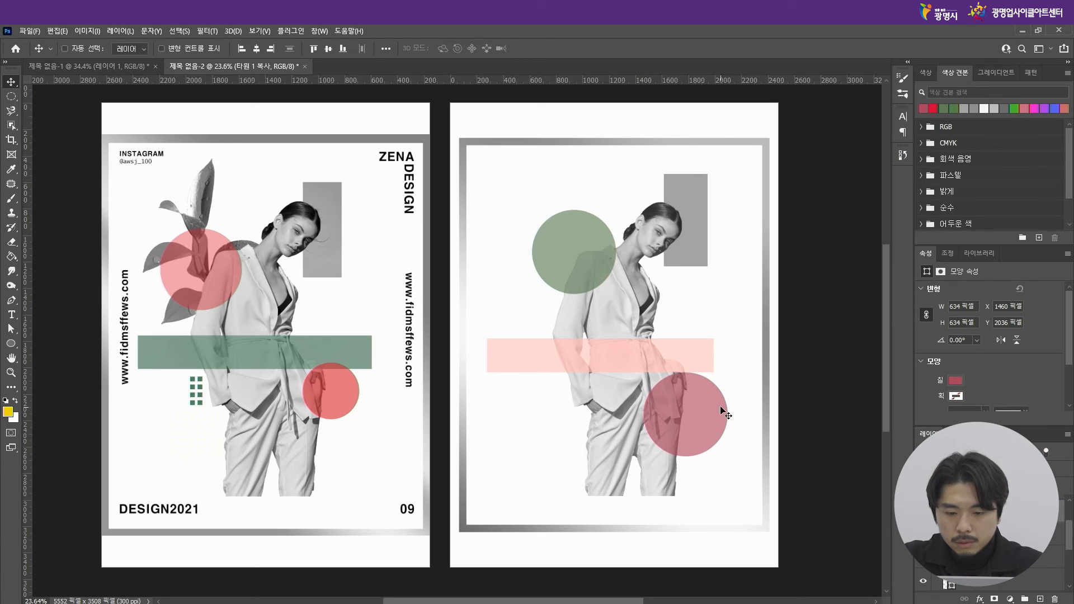
# Step: Scale the red circle down to about 437 px in diameter and move it up over the model's hand
pyautogui.hotkey('ctrl', 't')
pyautogui.moveTo(730, 376); pyautogui.dragTo(708, 371)
pyautogui.moveTo(690, 408); pyautogui.dragTo(689, 396)
pyautogui.press('Return')
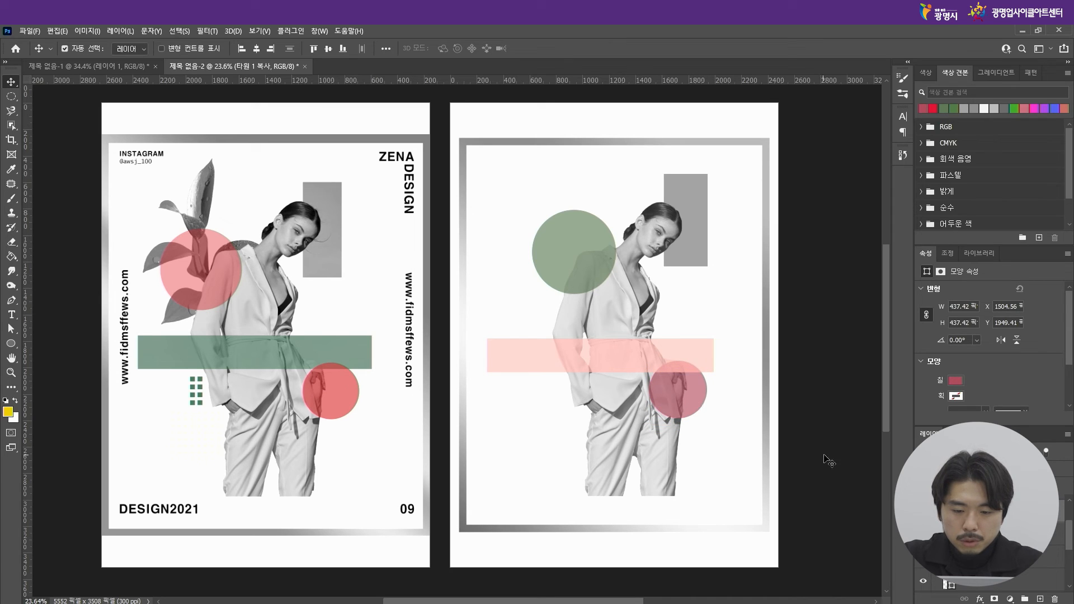
pyautogui.scroll(1, 990, 532)
pyautogui.scroll(1, 990, 531)
pyautogui.scroll(-1, 990, 532)
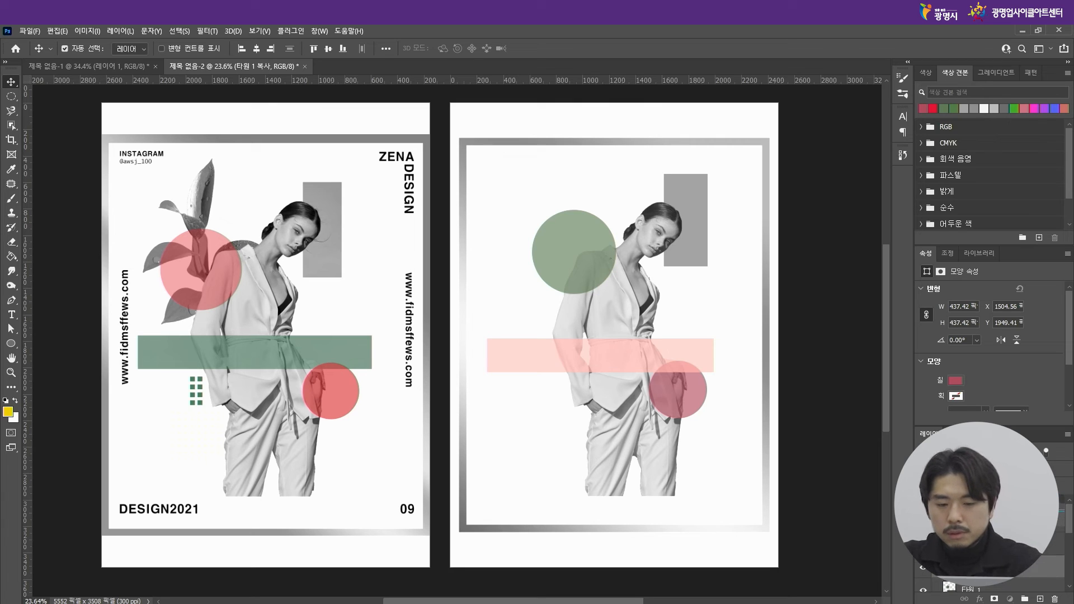
pyautogui.scroll(1, 991, 531)
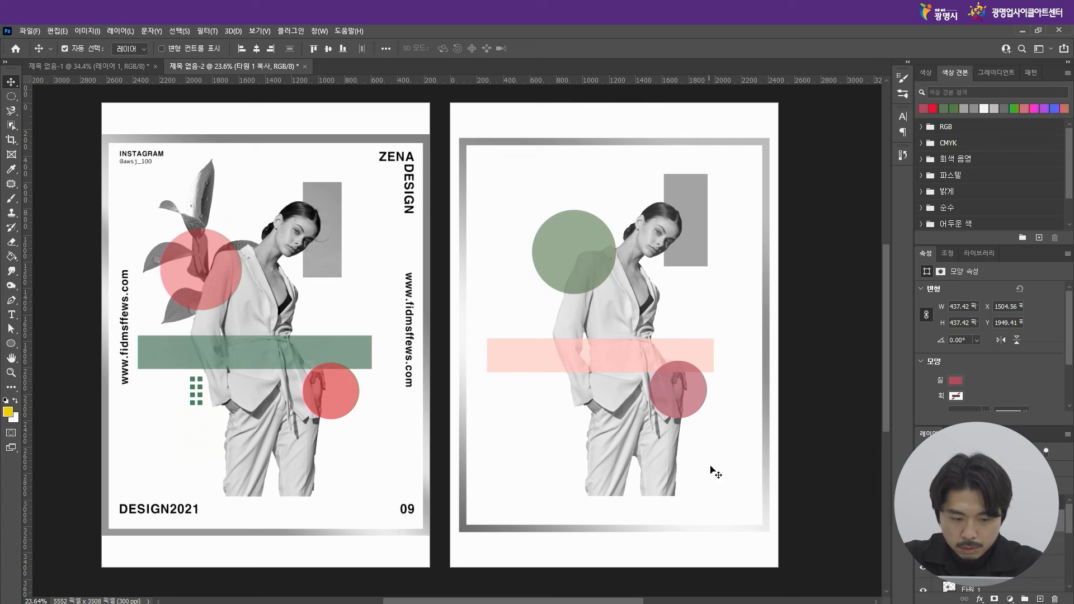
# Step: Draw a small square about 74 px wide under the pink bar, beside the model's sleeve, with the Rectangle tool
pyautogui.click(744, 452)
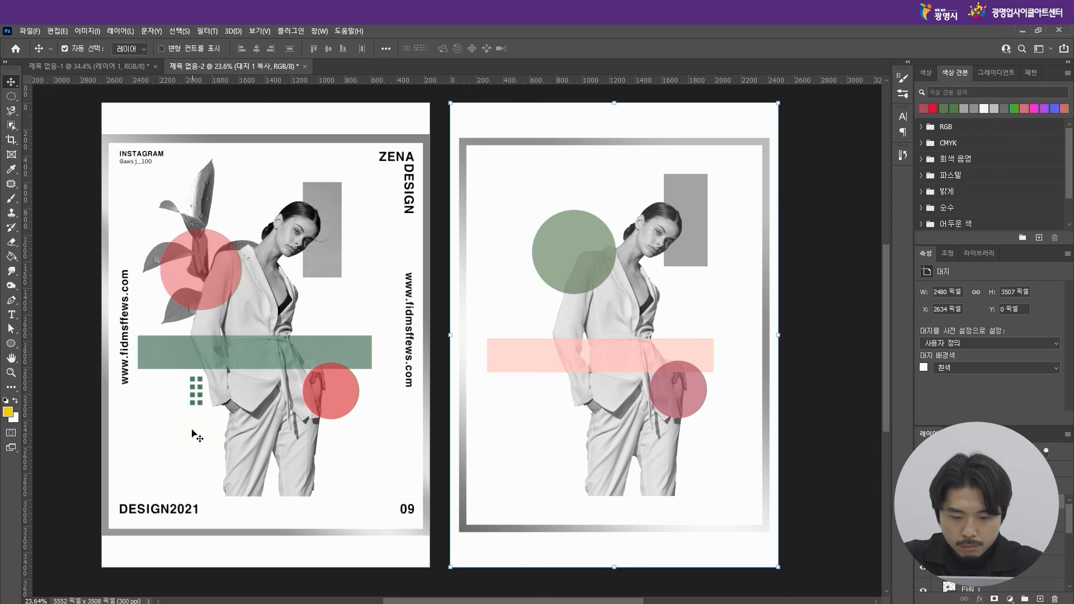
pyautogui.scroll(5, 552, 398)
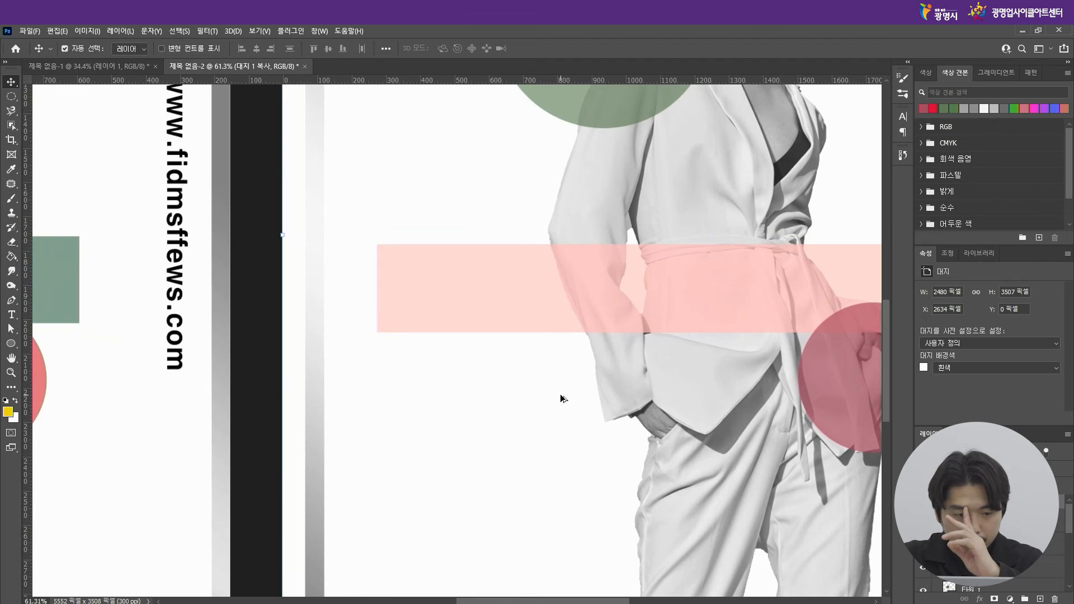
pyautogui.rightClick(11, 343)
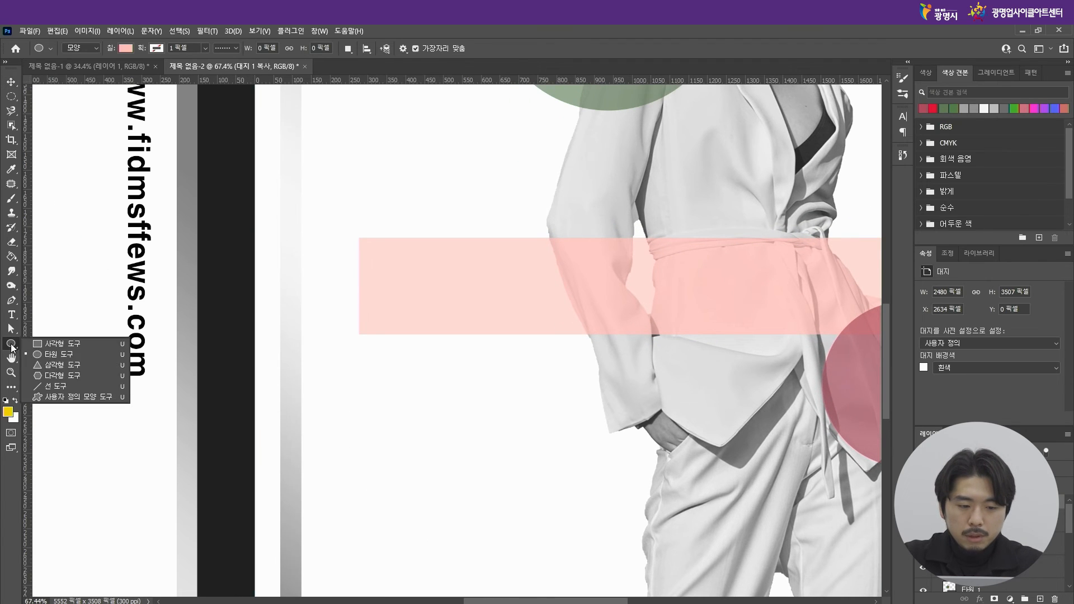
pyautogui.click(53, 342)
pyautogui.moveTo(490, 356); pyautogui.dragTo(519, 389)
pyautogui.scroll(2, 552, 396)
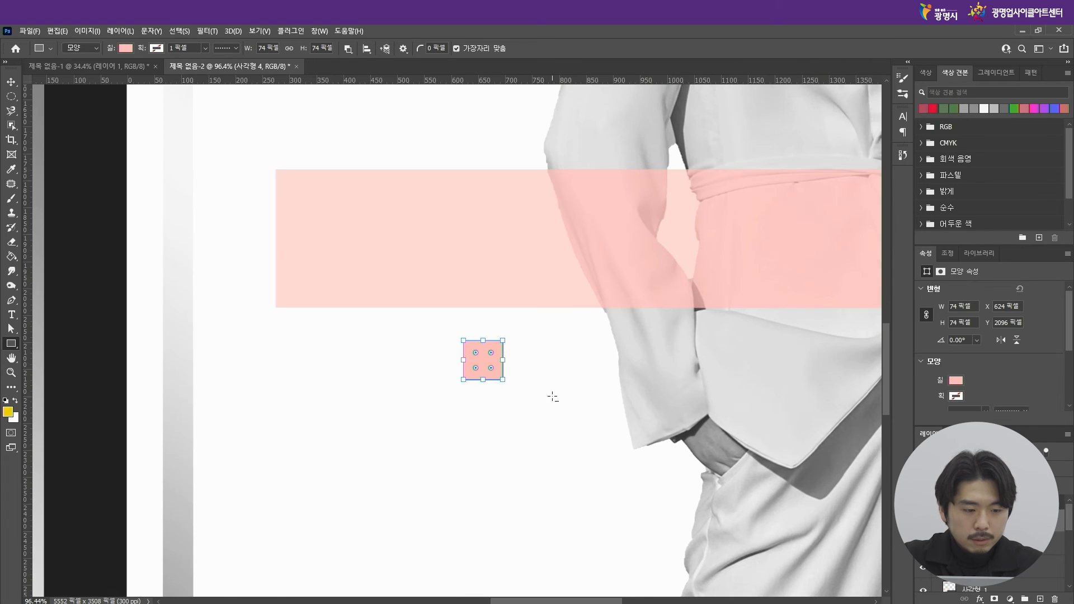
# Step: Fill the small square below the pink bar with muted blue #606592
pyautogui.click(124, 49)
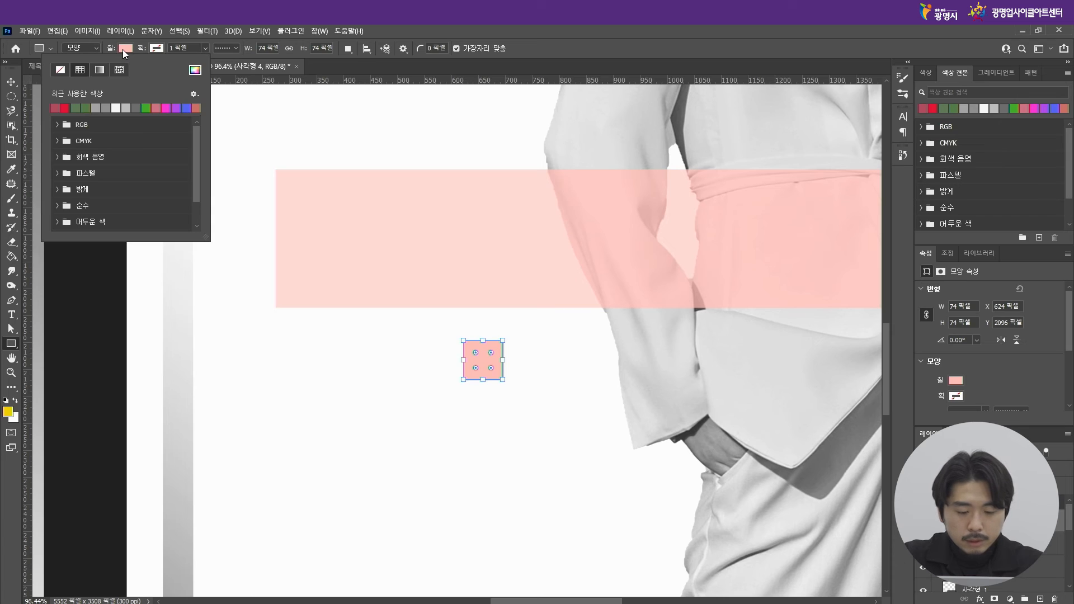
pyautogui.scroll(-1, 562, 347)
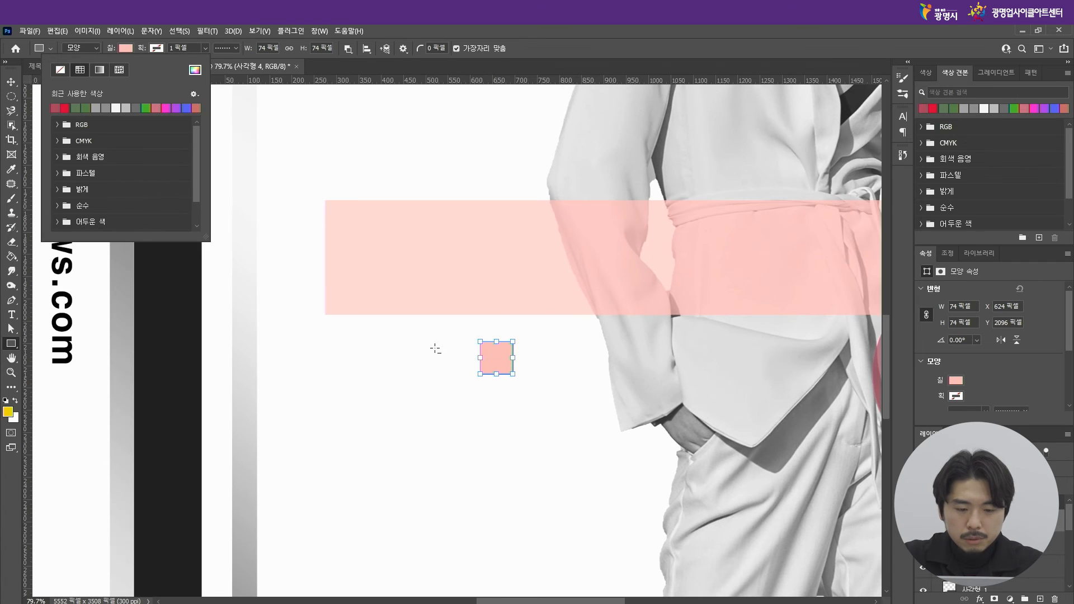
pyautogui.click(956, 380)
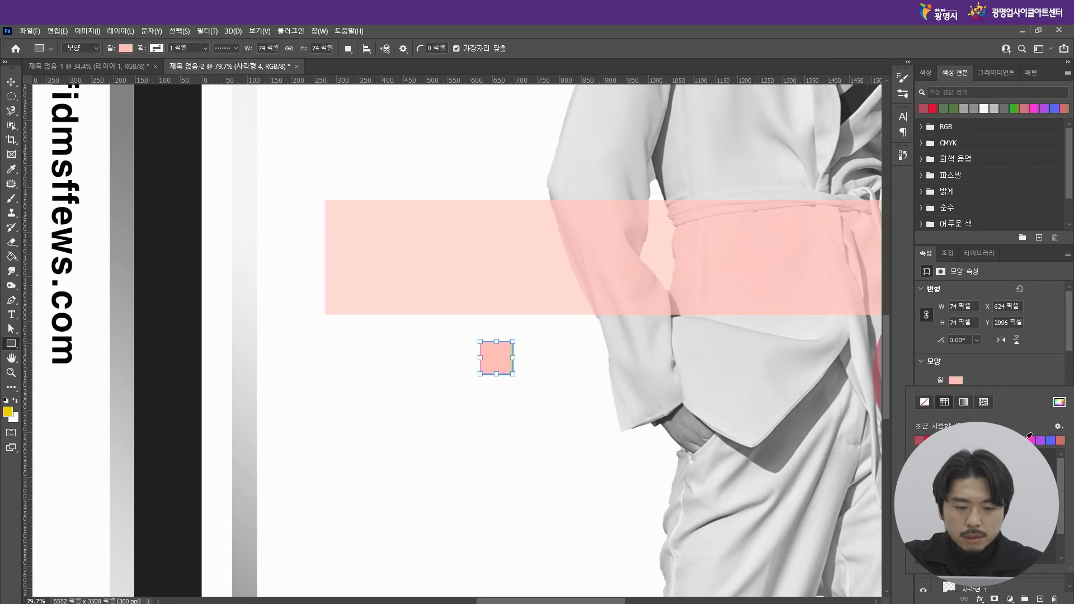
pyautogui.click(1052, 441)
pyautogui.click(957, 381)
pyautogui.click(956, 381)
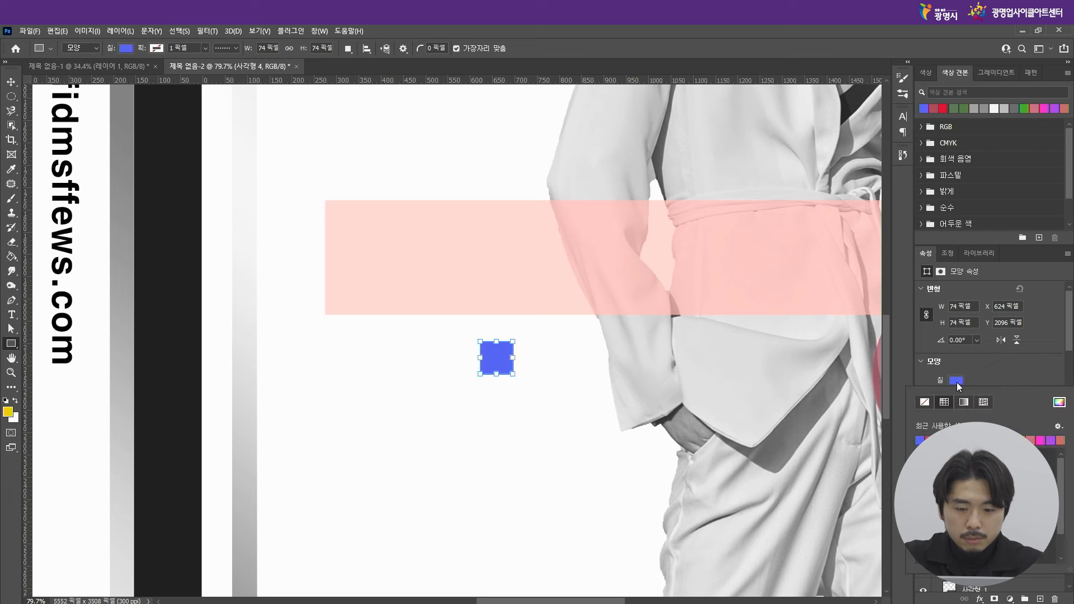
pyautogui.click(1059, 403)
pyautogui.moveTo(736, 204); pyautogui.dragTo(743, 192)
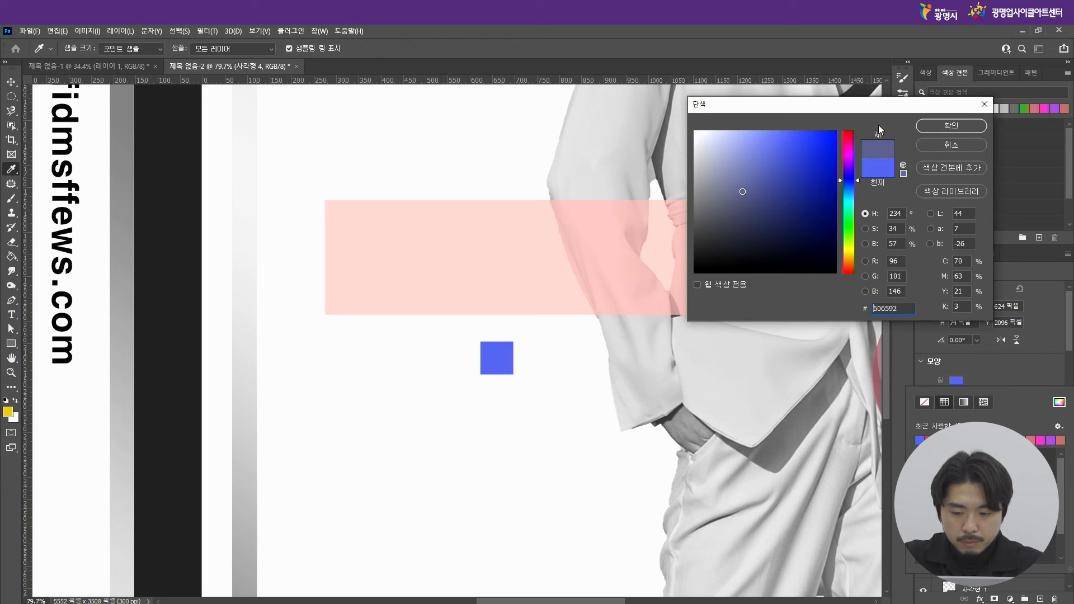
pyautogui.click(951, 125)
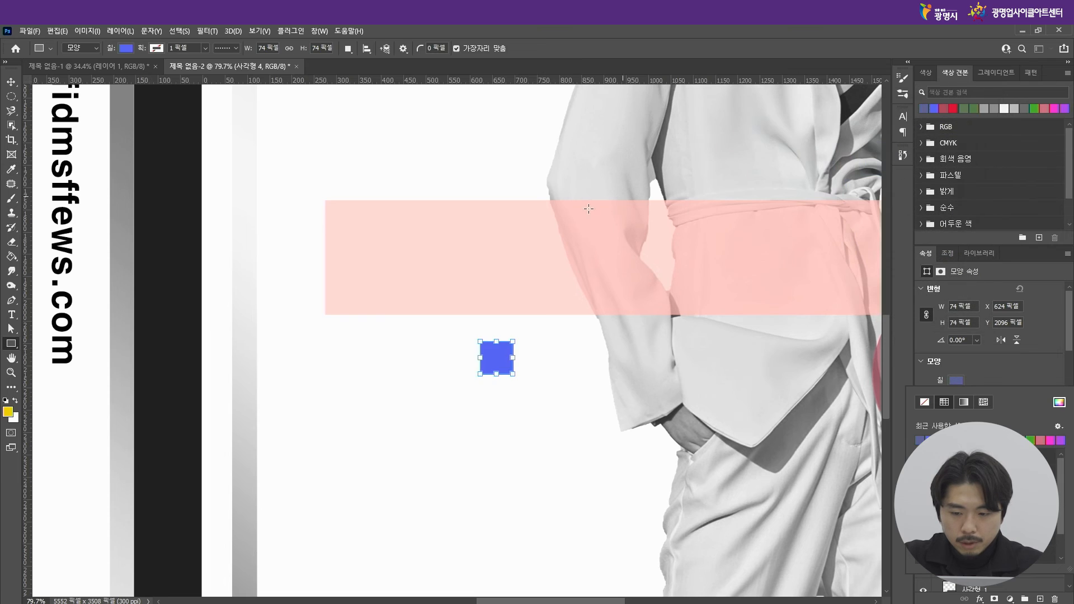
pyautogui.click(12, 82)
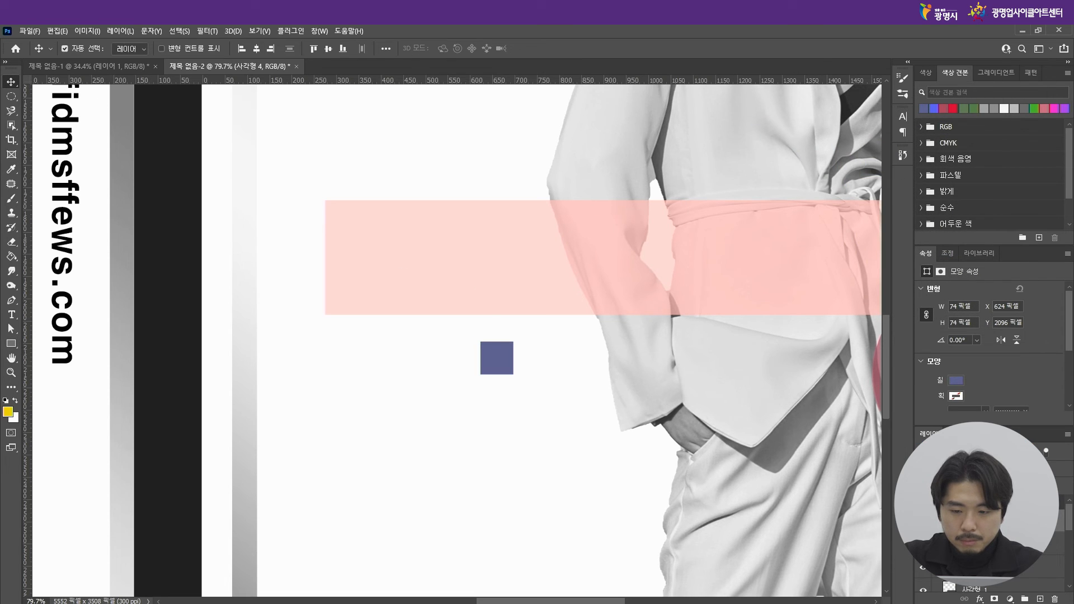
# Step: Set the small blue square's opacity to 50% and duplicate it horizontally, leaving a narrow gap beside the original
pyautogui.press('5')
pyautogui.scroll(1, 632, 371)
pyautogui.moveTo(474, 355); pyautogui.dragTo(527, 360)
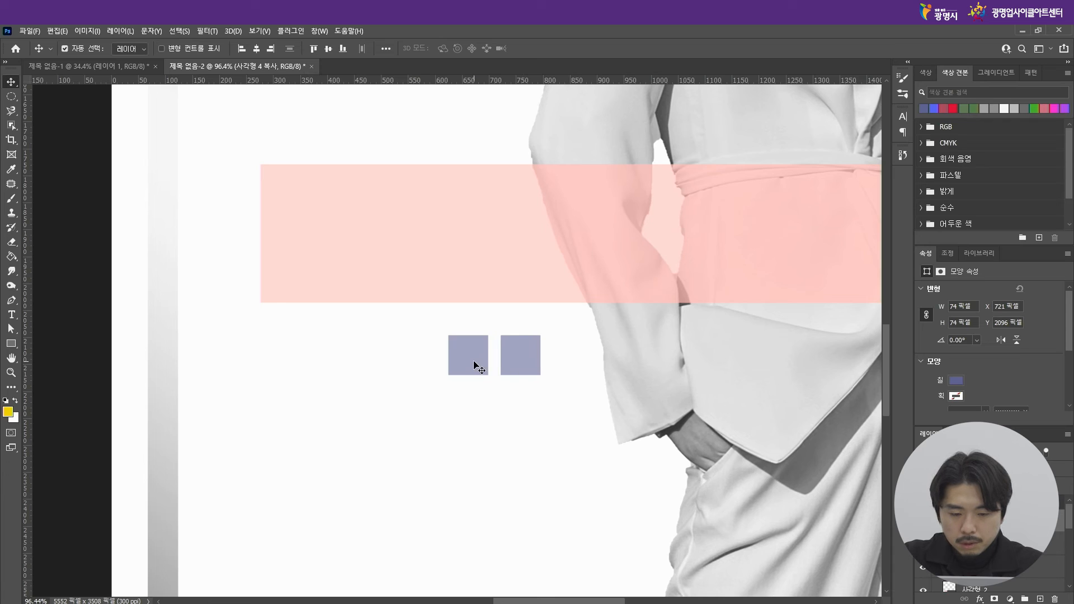
# Step: Duplicate the pair of squares downward three times to build a two-by-four grid about 171 × 362 px with even gaps
pyautogui.click(475, 366)
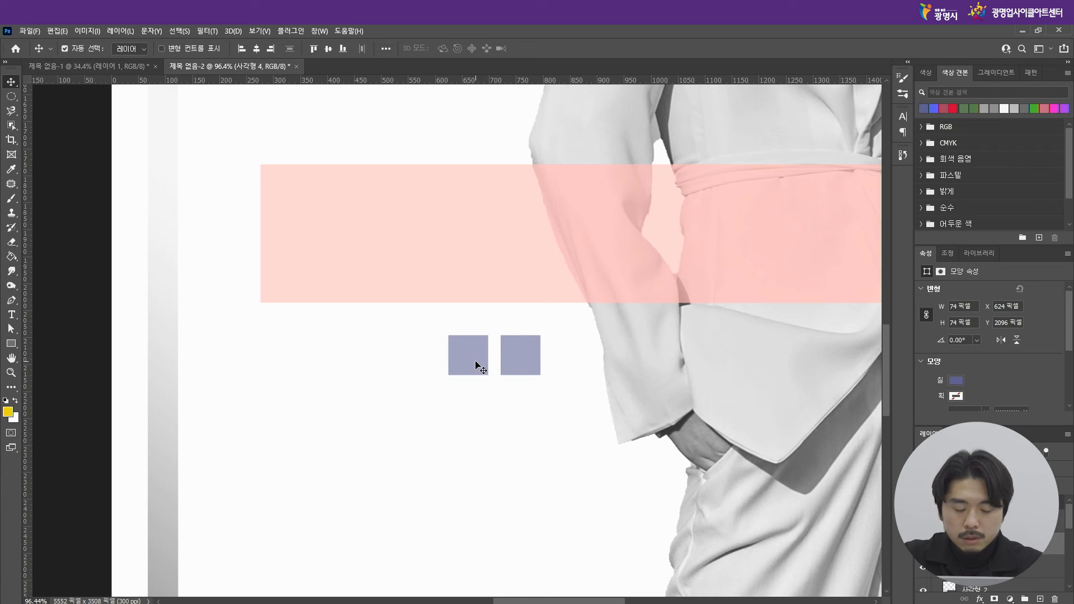
pyautogui.keyDown('shift'); pyautogui.click(524, 365); pyautogui.keyUp('shift')
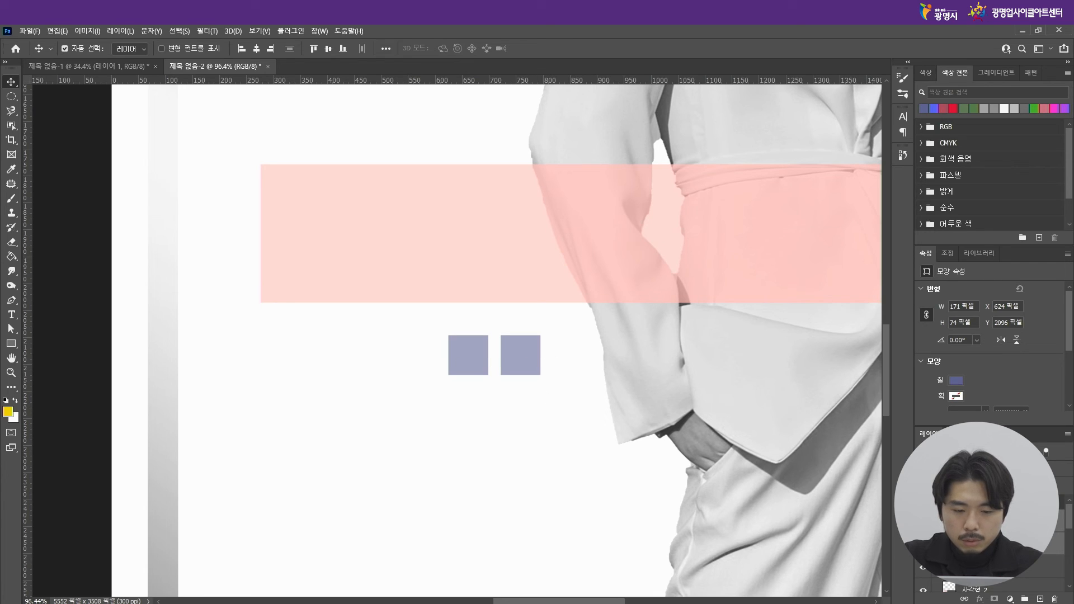
pyautogui.moveTo(528, 363); pyautogui.dragTo(527, 458)
pyautogui.scroll(-5, 409, 273)
pyautogui.scroll(5, 487, 420)
pyautogui.moveTo(461, 339); pyautogui.dragTo(459, 391)
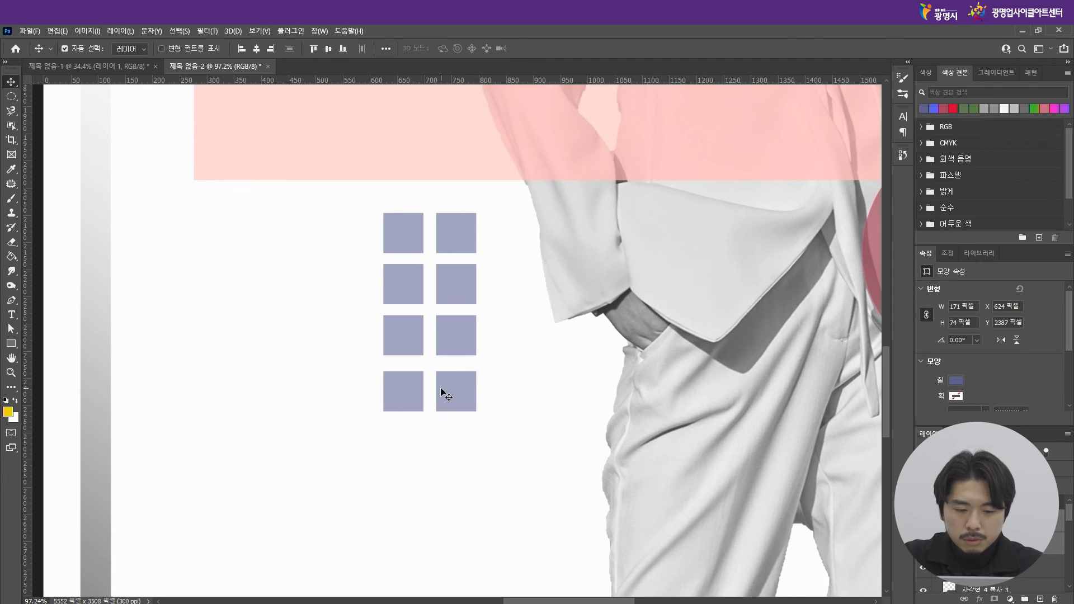
pyautogui.press('Up')
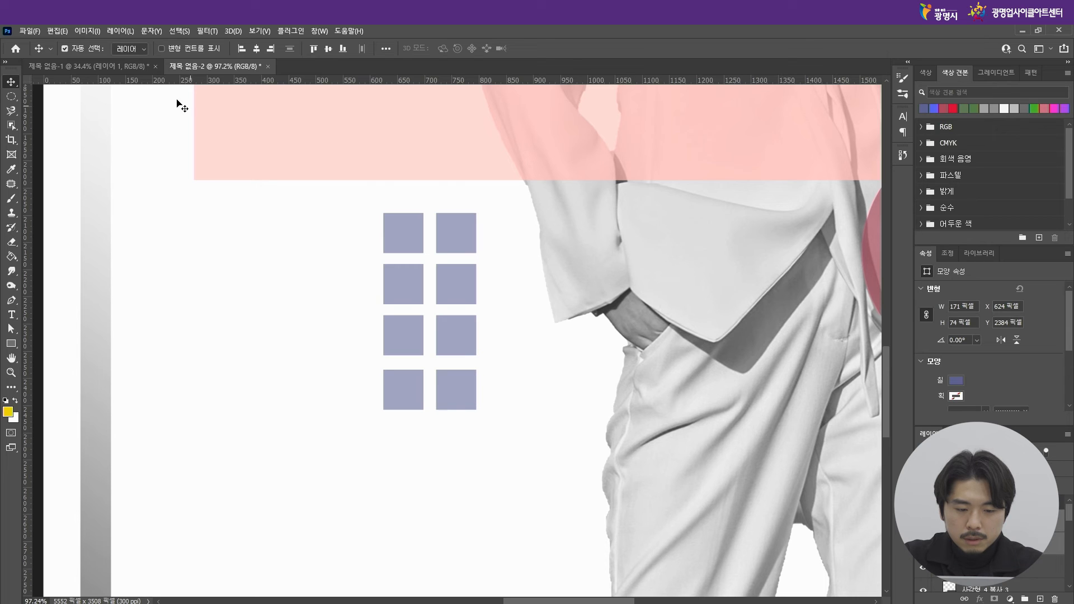
pyautogui.scroll(-6, 445, 347)
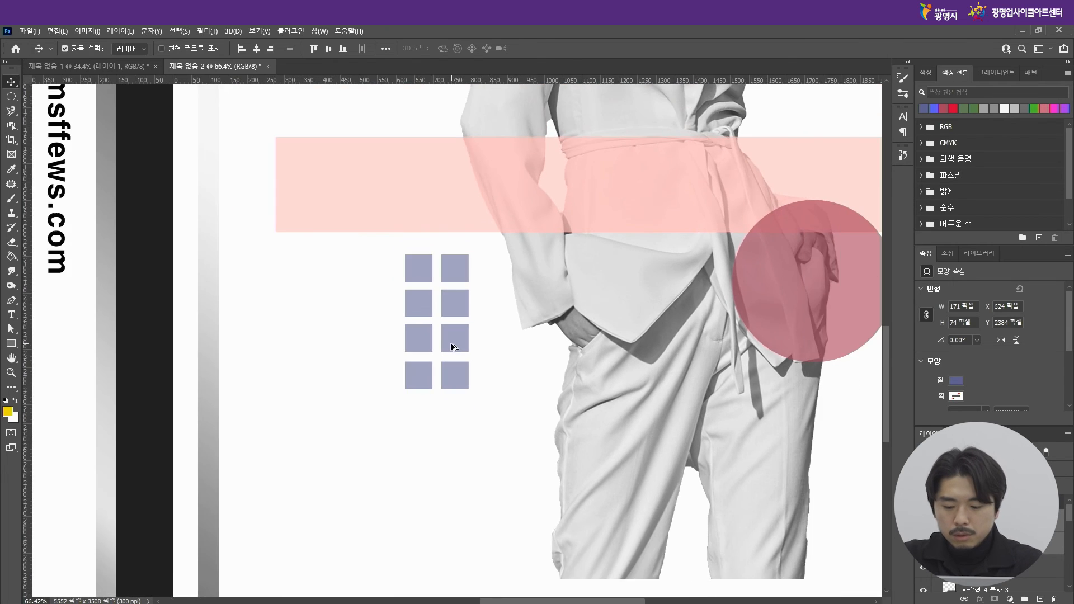
pyautogui.scroll(3, 536, 353)
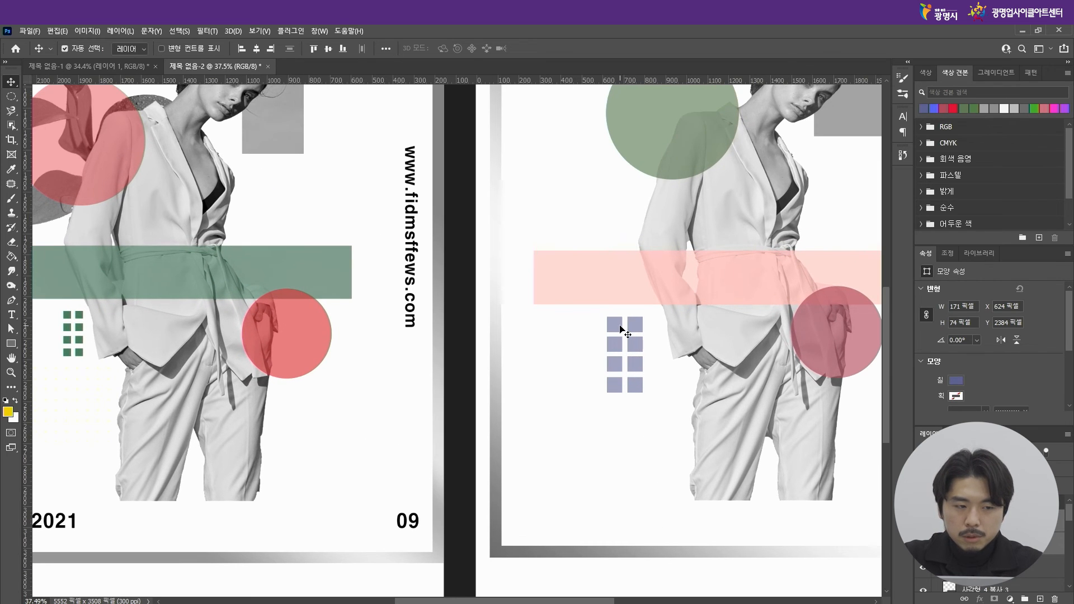
pyautogui.moveTo(582, 425); pyautogui.dragTo(635, 330)
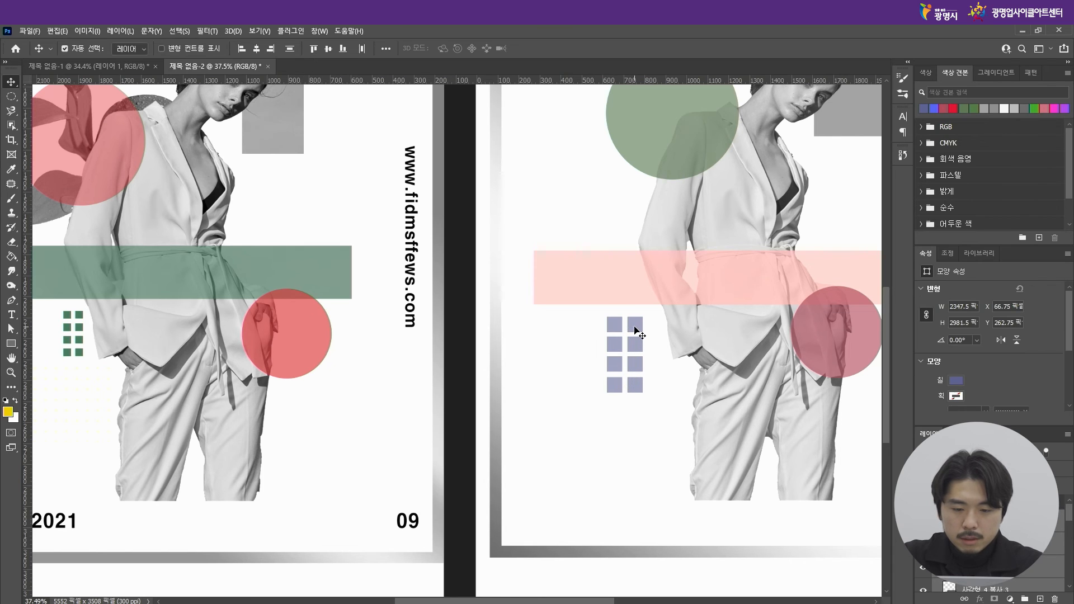
pyautogui.hotkey('ctrl', 't')
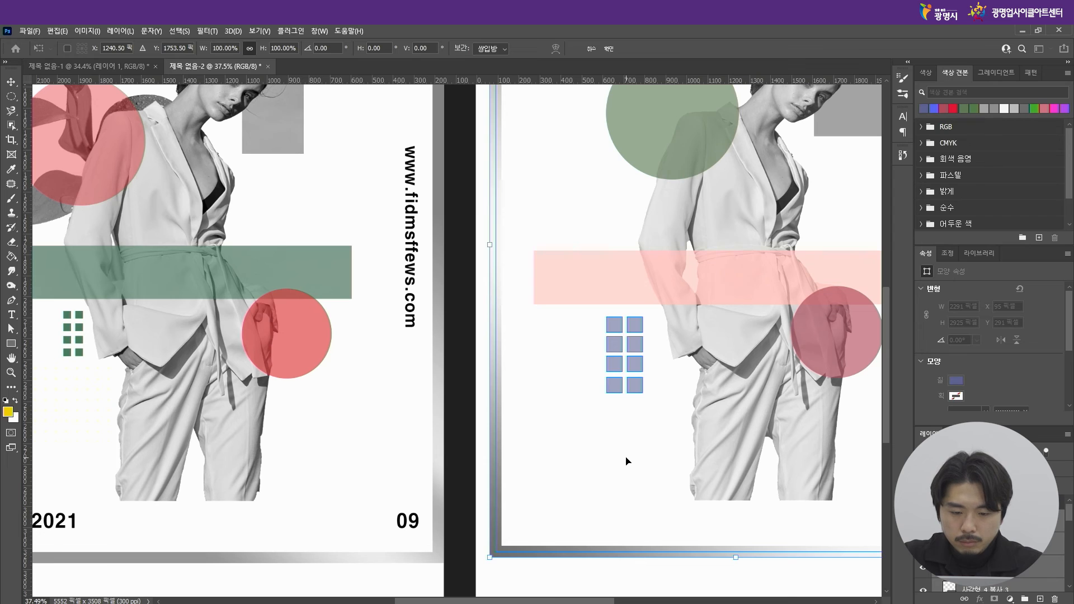
pyautogui.press('Return')
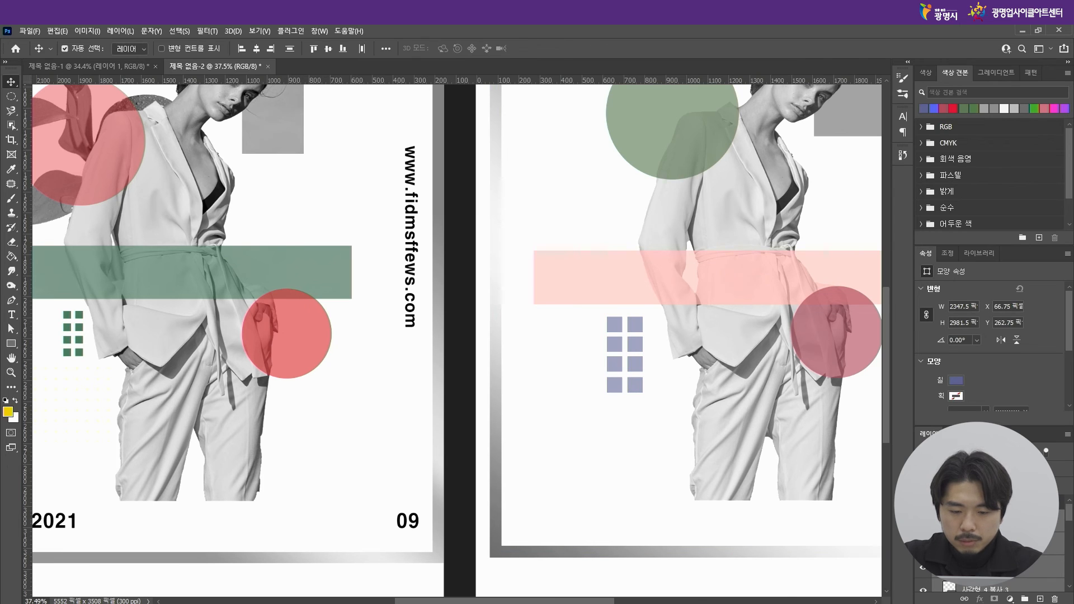
pyautogui.scroll(-2, 991, 537)
pyautogui.scroll(2, 990, 538)
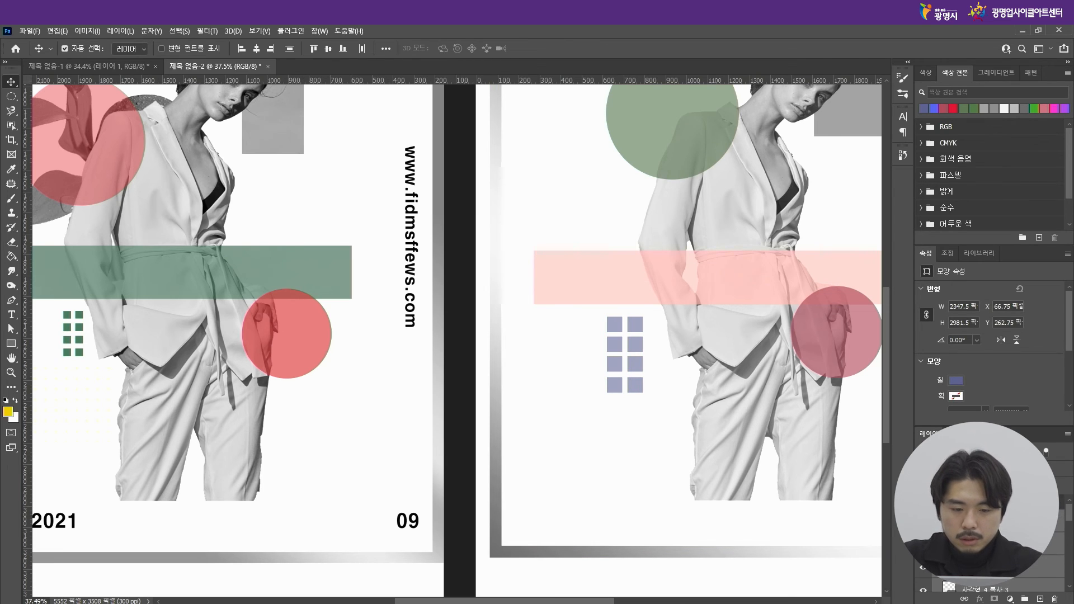
# Step: Select all eight small blue squares and scale the grid down to about 99 × 209 px beside the model's sleeve
pyautogui.click(618, 328)
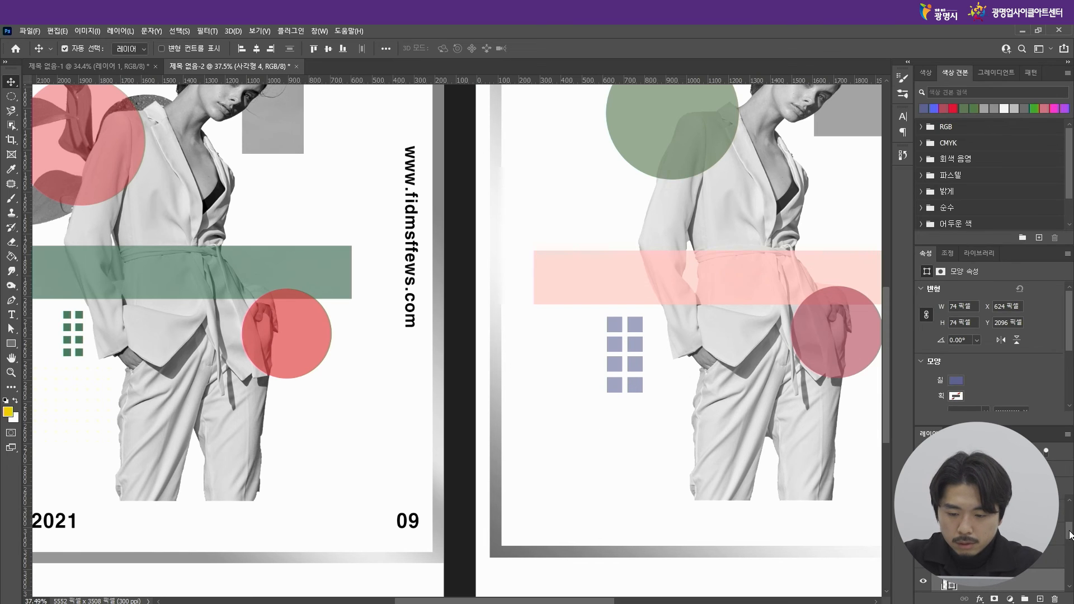
pyautogui.moveTo(1071, 536); pyautogui.dragTo(1071, 529)
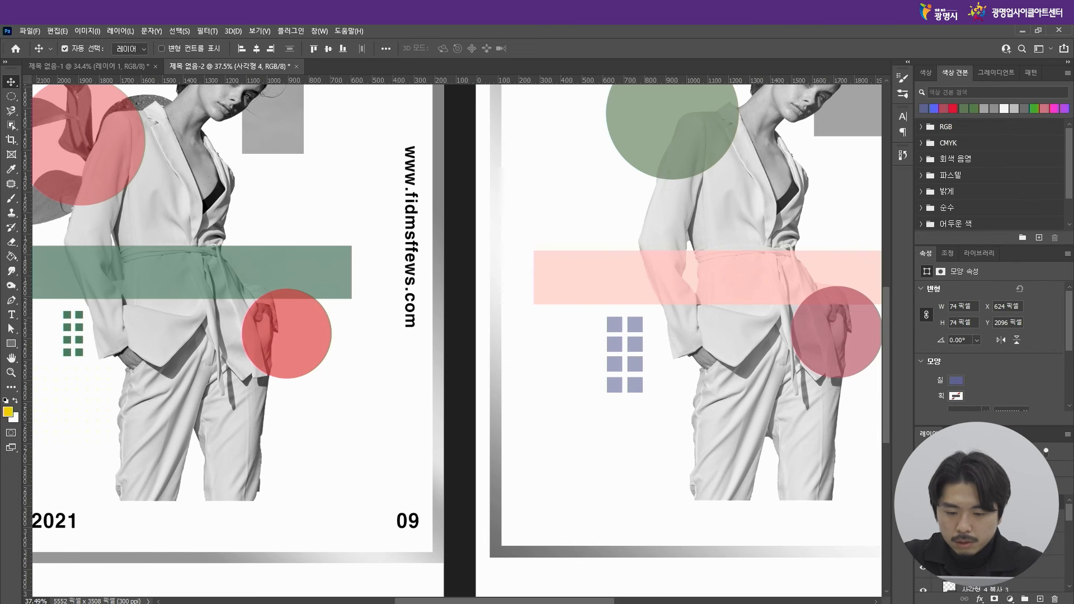
pyautogui.keyDown('shift'); pyautogui.click(996, 520); pyautogui.keyUp('shift')
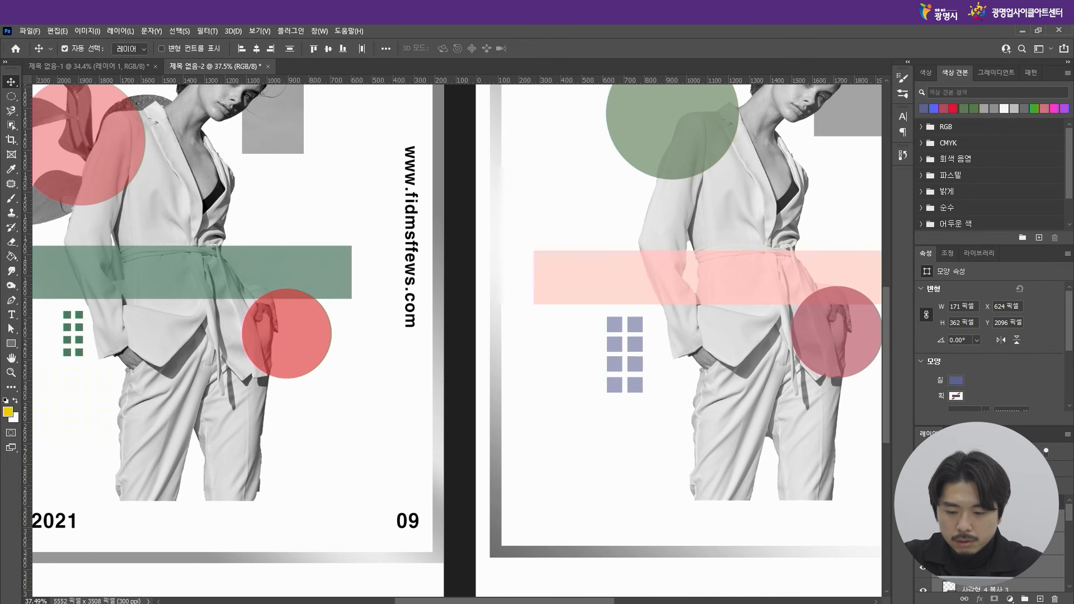
pyautogui.hotkey('ctrl', 't')
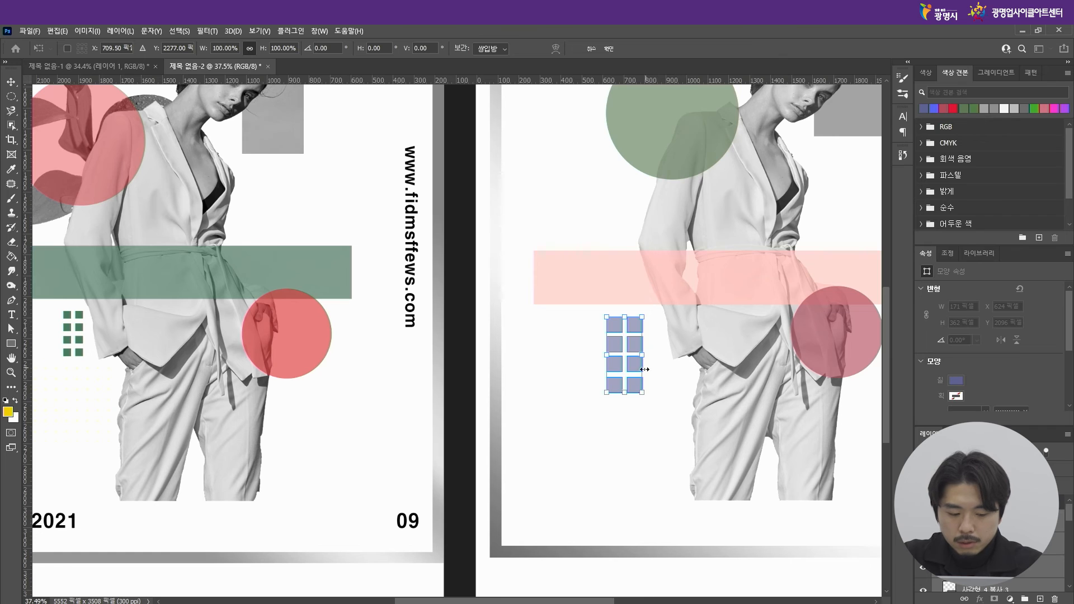
pyautogui.moveTo(609, 392); pyautogui.dragTo(644, 347)
pyautogui.press('Return')
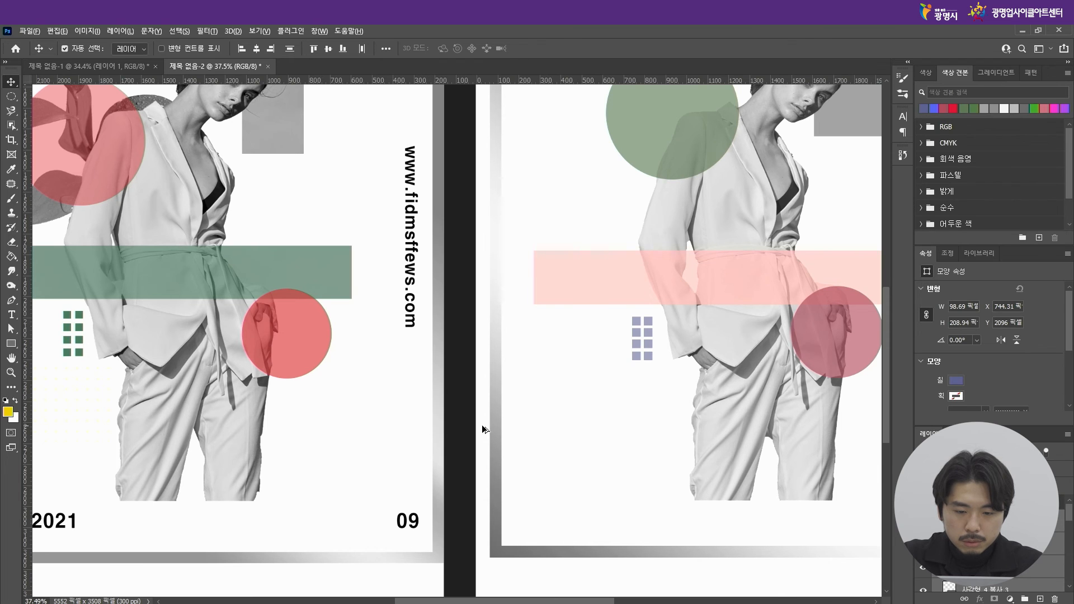
# Step: Place the green plant photo 3 (2) from the image folder onto the second artboard at its default size
pyautogui.scroll(-4, 486, 429)
pyautogui.scroll(2, 609, 288)
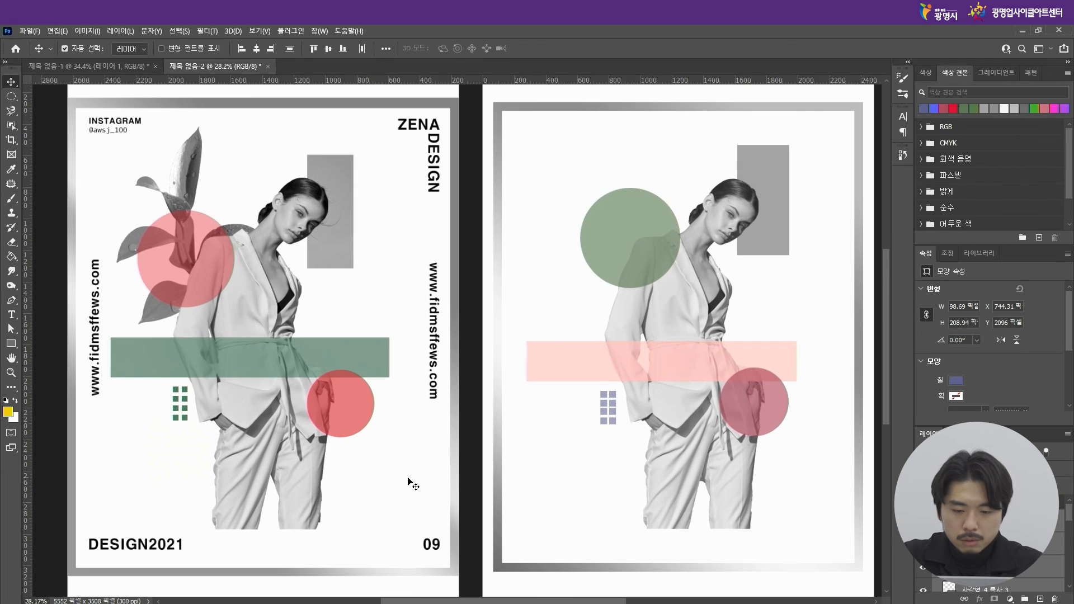
pyautogui.scroll(-1, 589, 498)
pyautogui.scroll(1, 517, 369)
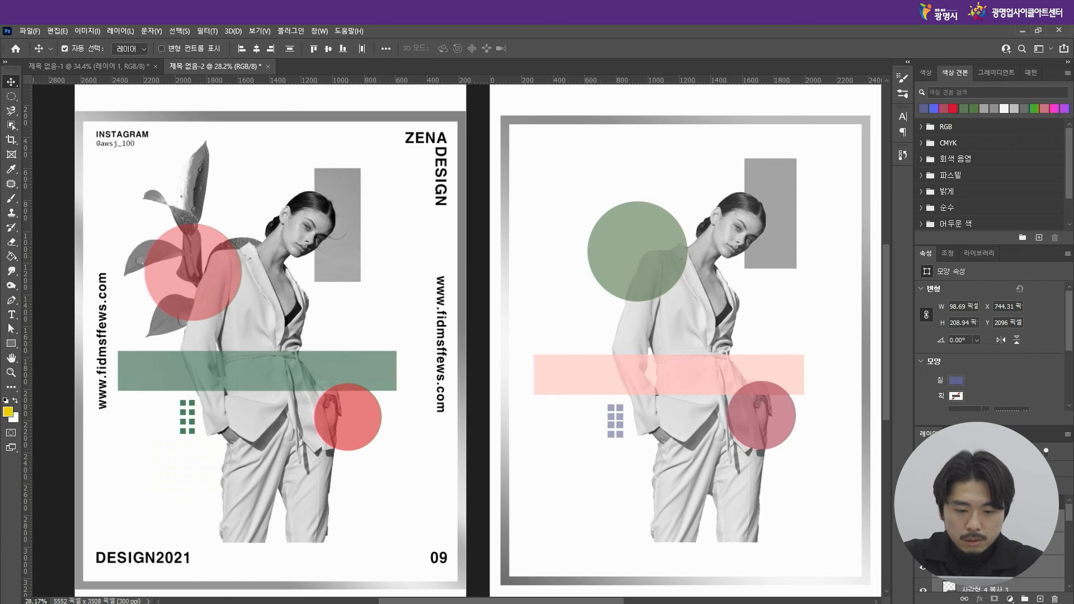
pyautogui.click(268, 570)
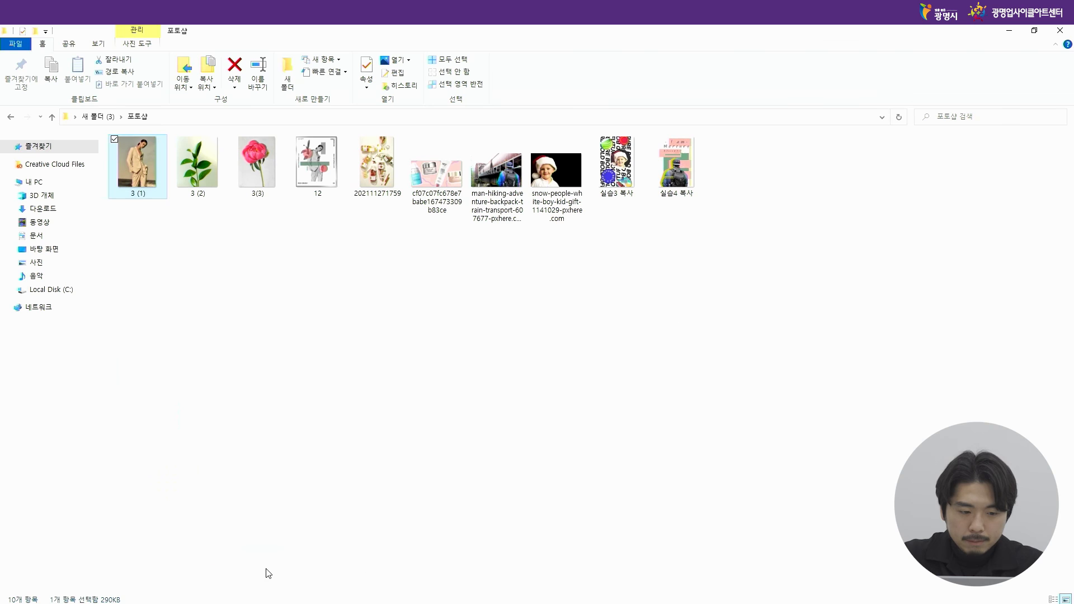
pyautogui.moveTo(215, 184); pyautogui.dragTo(613, 351)
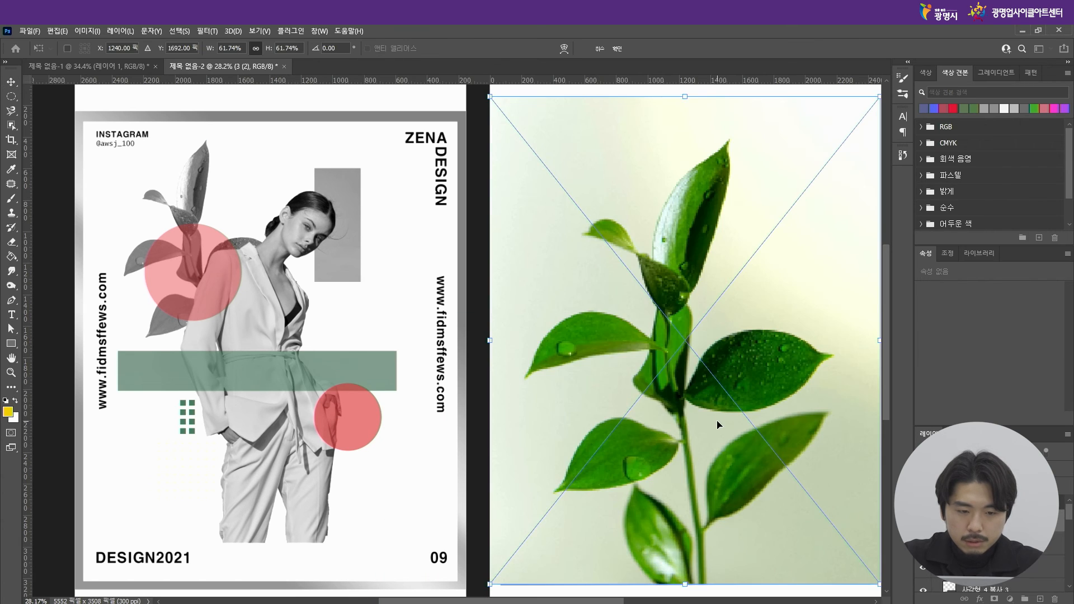
pyautogui.press('Return')
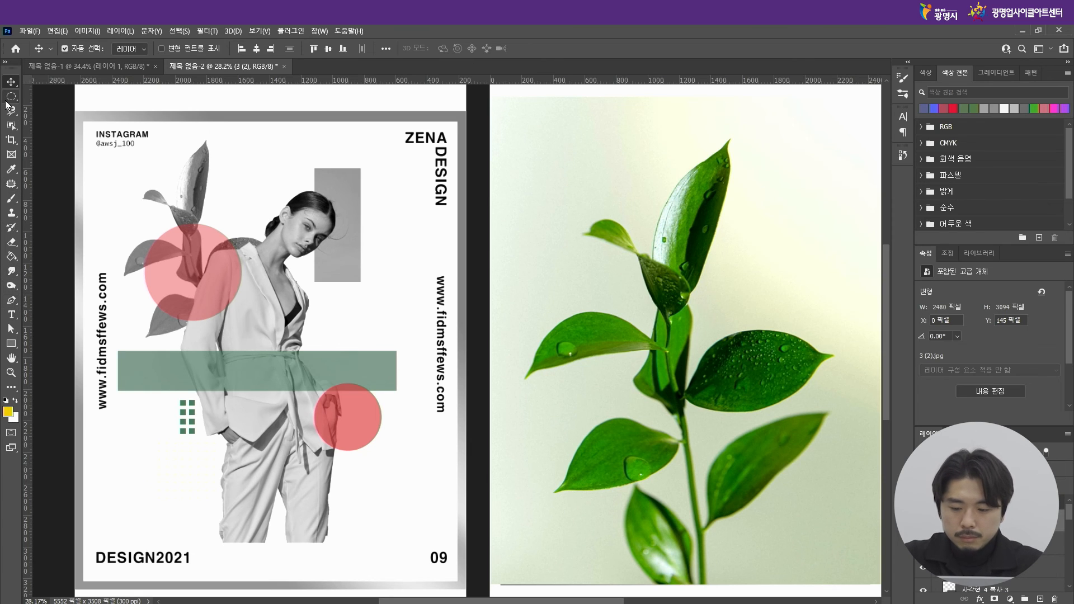
# Step: Select the whole plant in the placed photo with the Object Selection tool
pyautogui.moveTo(13, 130); pyautogui.dragTo(52, 125)
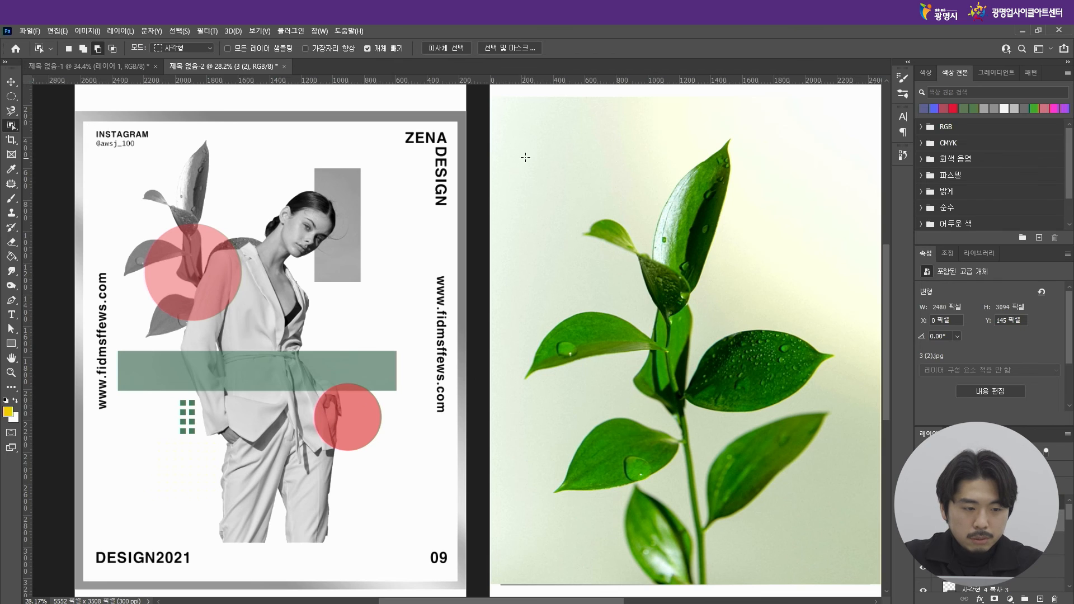
pyautogui.moveTo(522, 123); pyautogui.dragTo(856, 592)
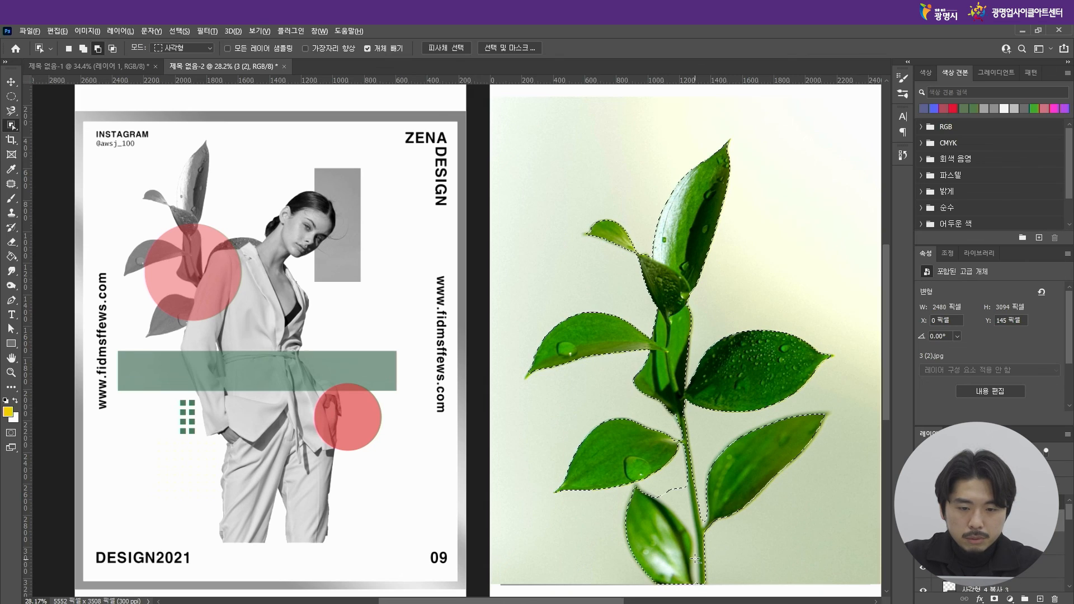
# Step: Examine the selection outline around the plant's leaves and stem for background included by mistake
pyautogui.scroll(3, 686, 513)
pyautogui.scroll(3, 594, 304)
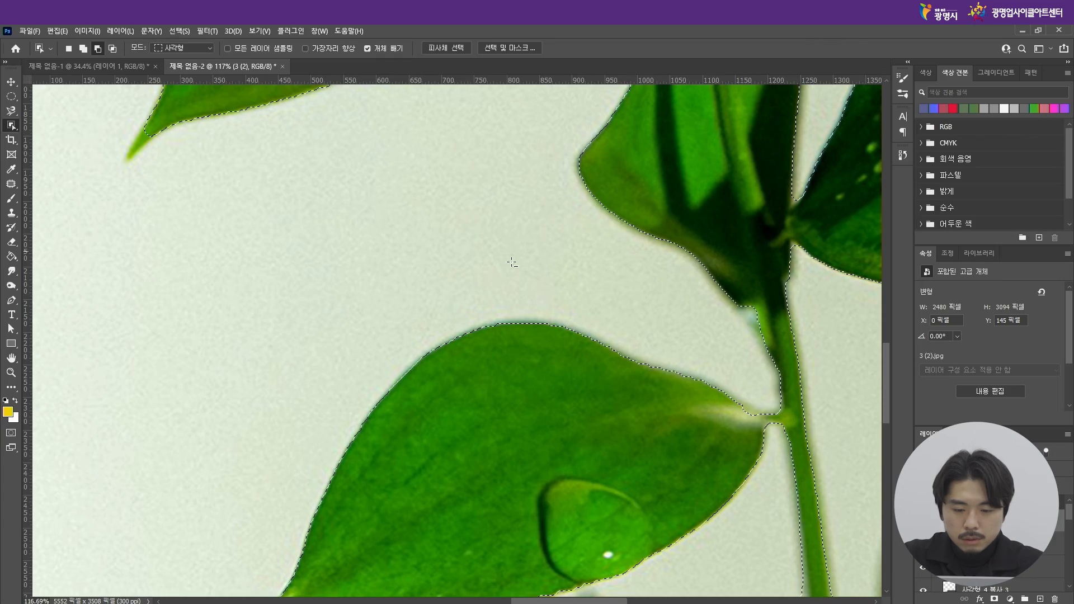
pyautogui.scroll(-2, 480, 347)
pyautogui.scroll(-2, 479, 346)
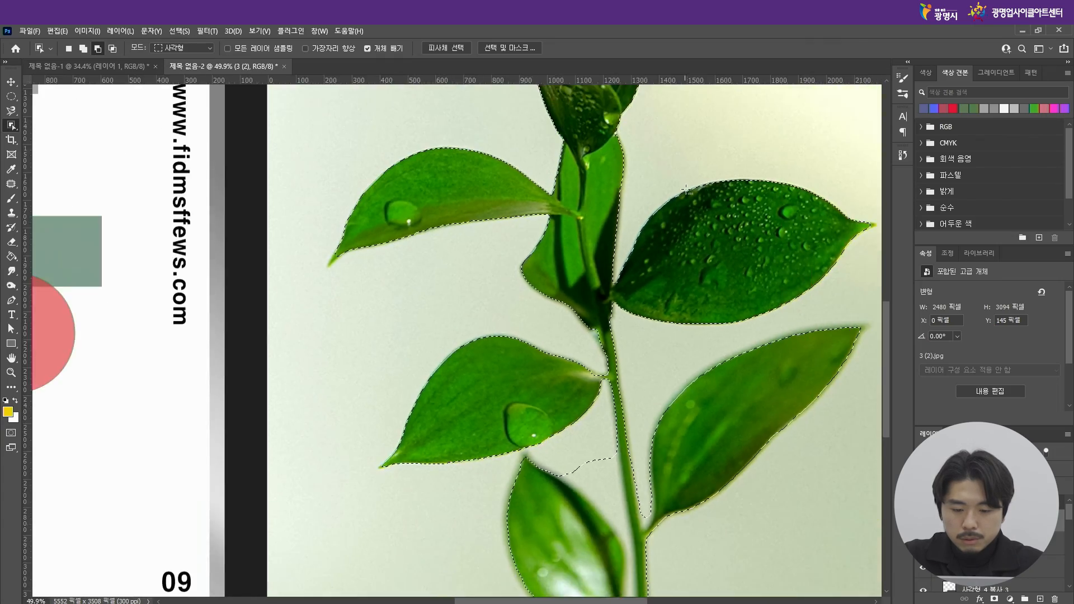
pyautogui.scroll(2, 686, 178)
pyautogui.scroll(-4, 606, 263)
pyautogui.scroll(3, 573, 302)
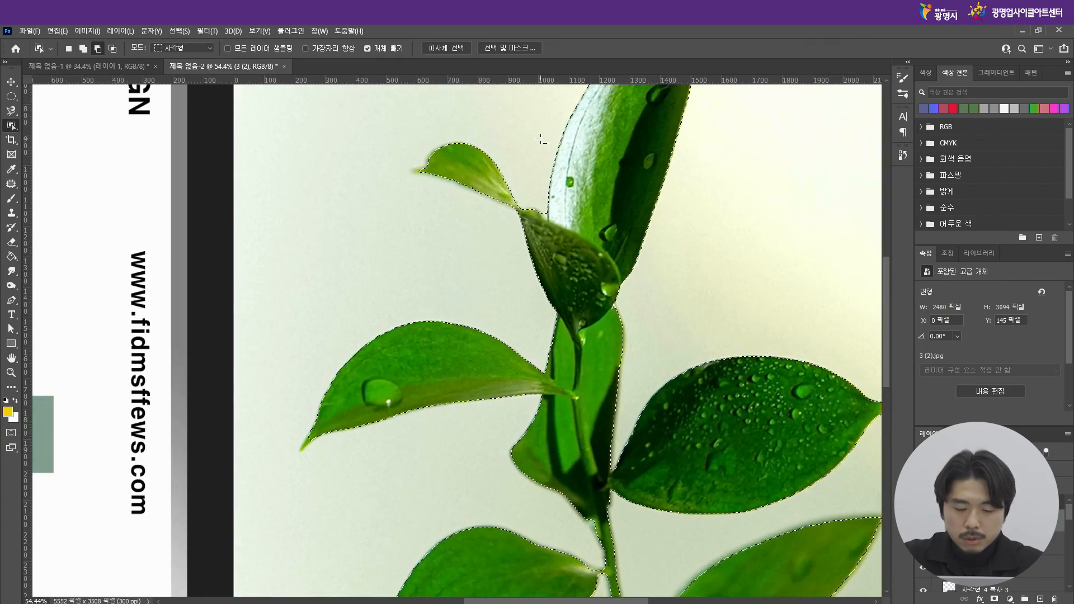
pyautogui.scroll(-1, 560, 291)
pyautogui.scroll(1, 539, 271)
pyautogui.scroll(-3, 539, 270)
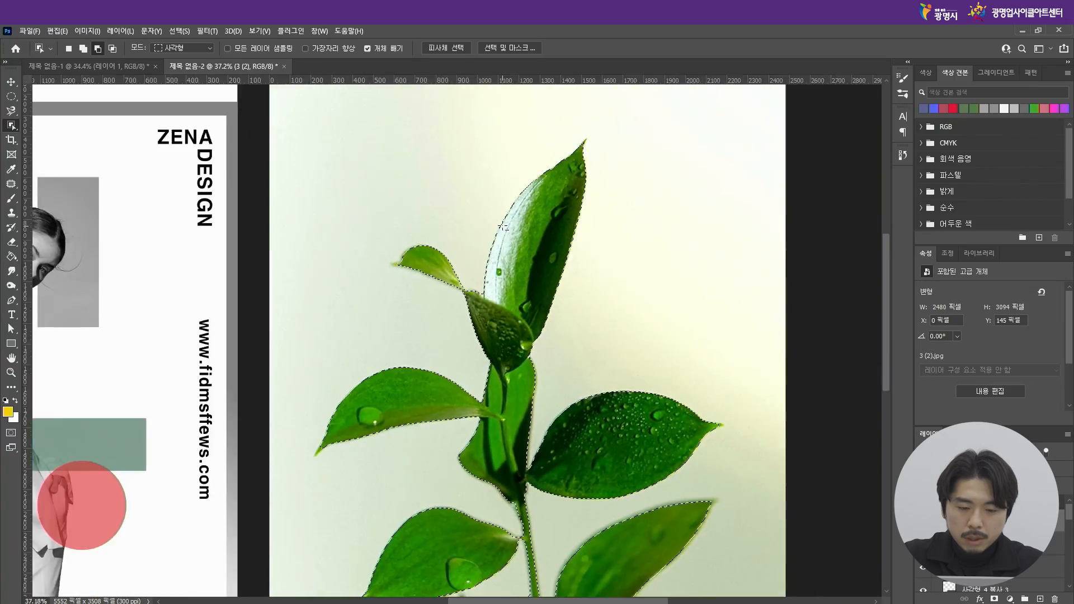
pyautogui.scroll(3, 467, 282)
pyautogui.scroll(-3, 467, 281)
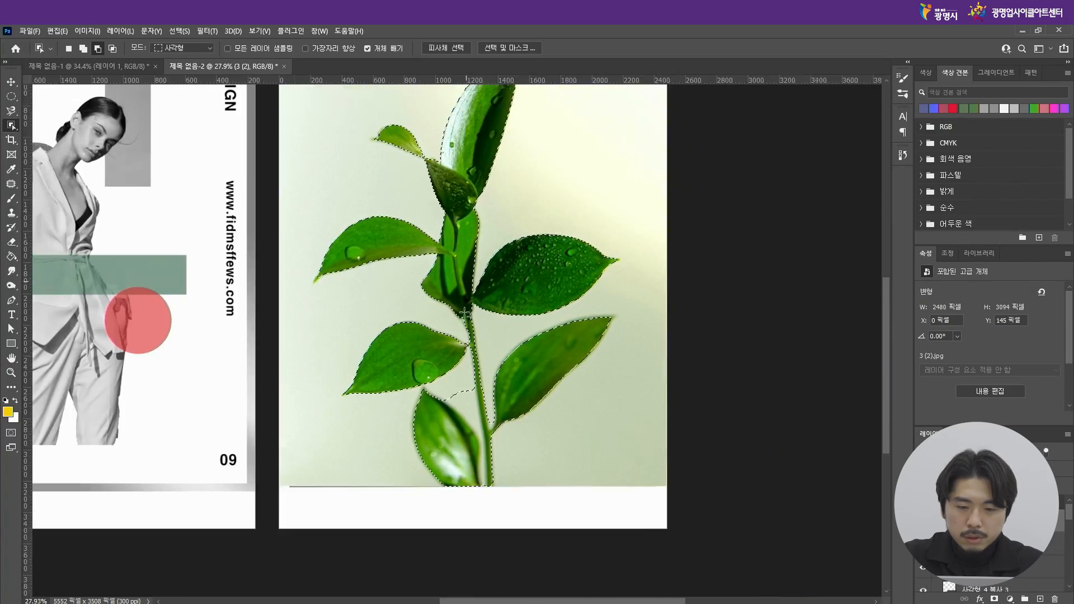
pyautogui.scroll(4, 464, 355)
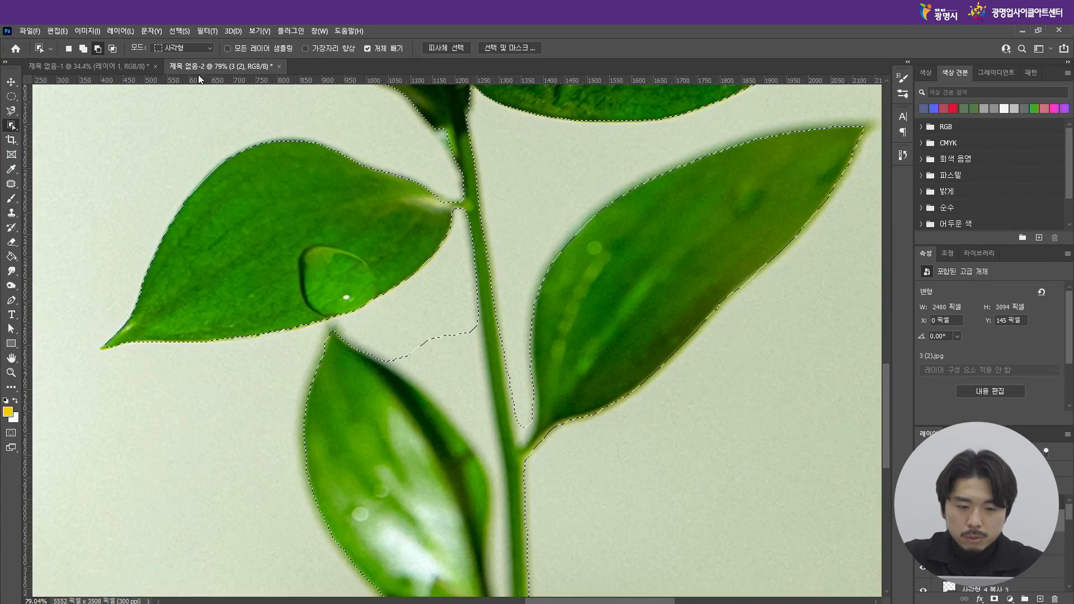
# Step: Subtract the background gaps between the lower leaves and the stem from the plant selection with the Quick Selection tool
pyautogui.click(12, 127)
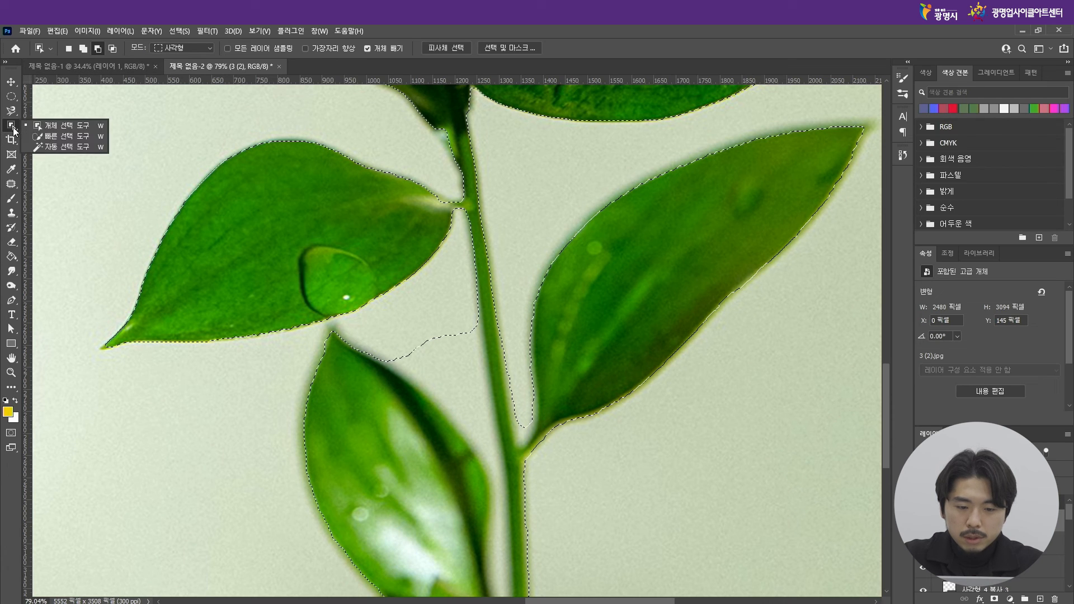
pyautogui.click(68, 137)
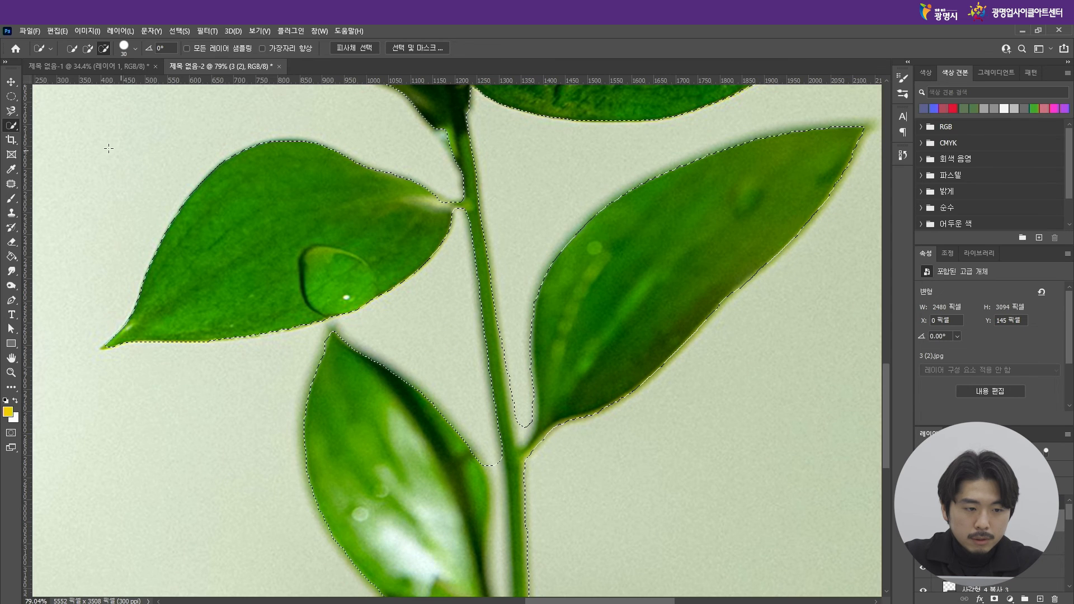
pyautogui.rightClick(9, 128)
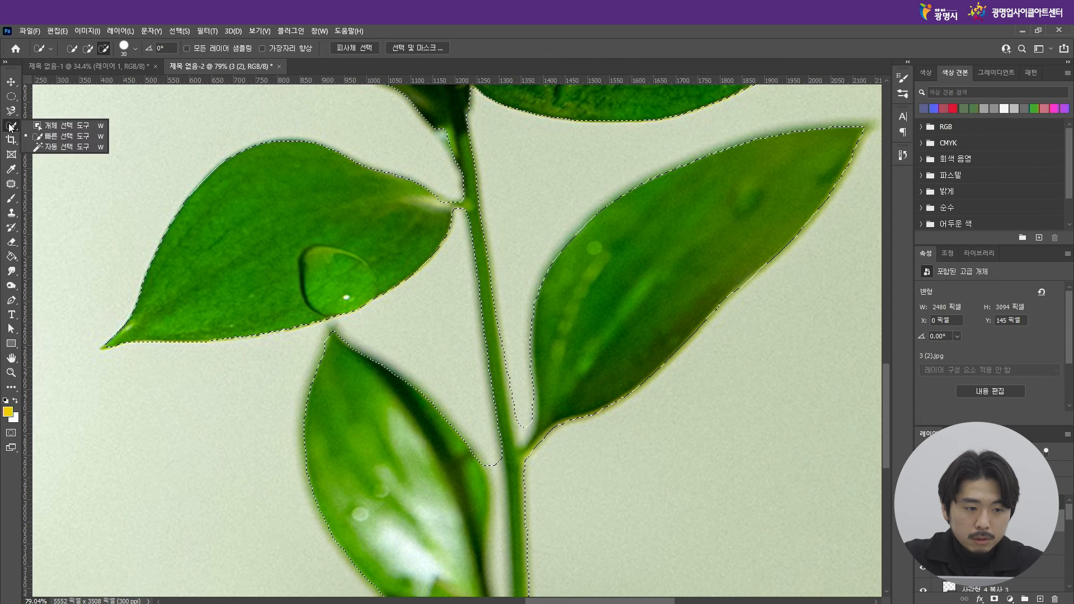
pyautogui.click(63, 142)
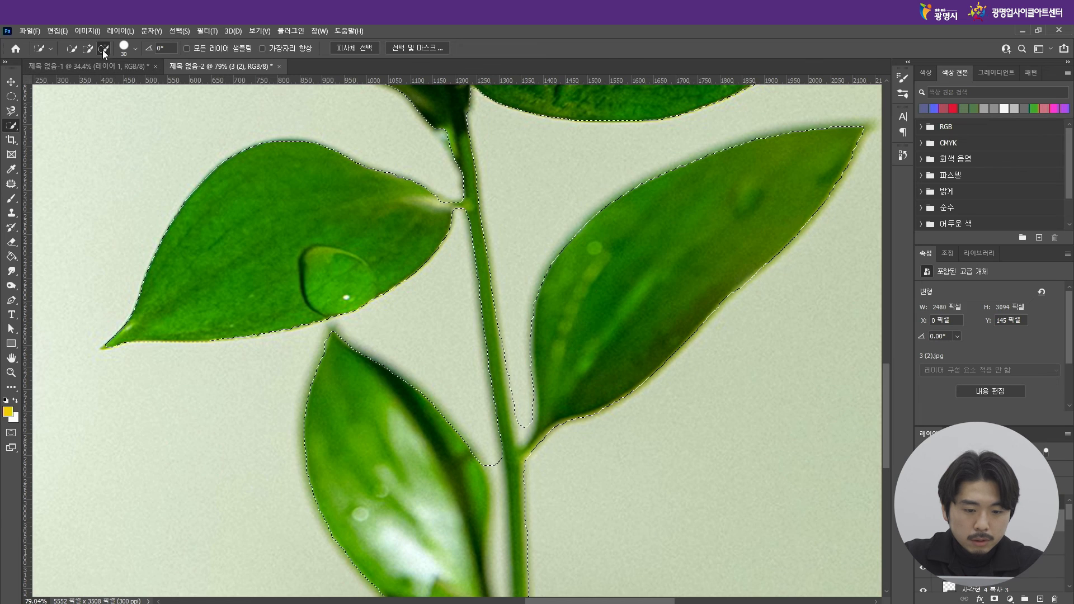
pyautogui.scroll(-3, 251, 194)
pyautogui.scroll(4, 412, 348)
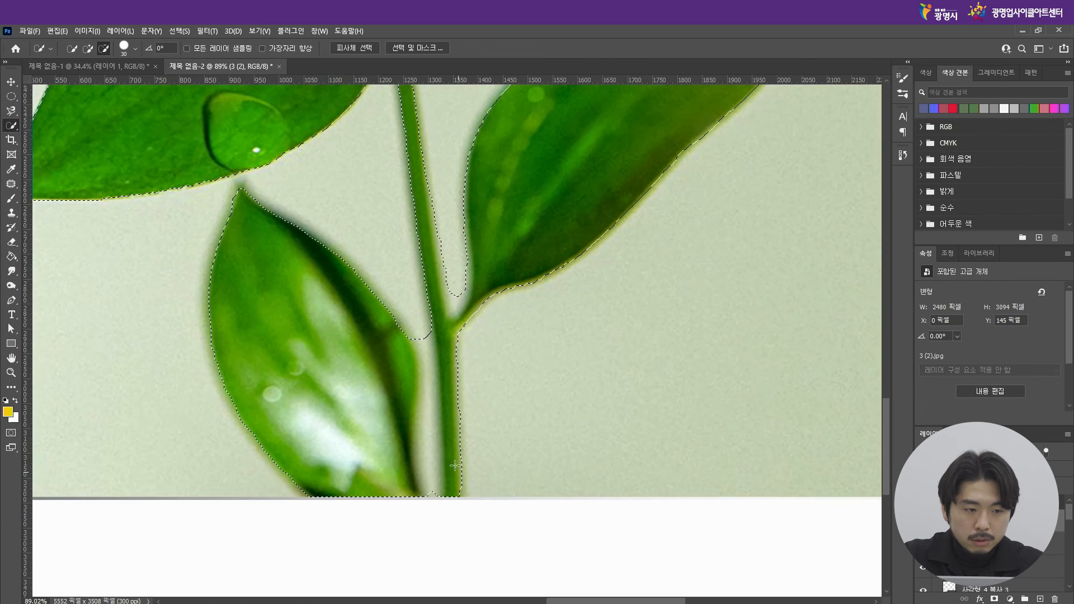
pyautogui.moveTo(411, 348)
pyautogui.mouseDown()
pyautogui.moveTo(423, 329)
pyautogui.moveTo(426, 394)
pyautogui.mouseUp()
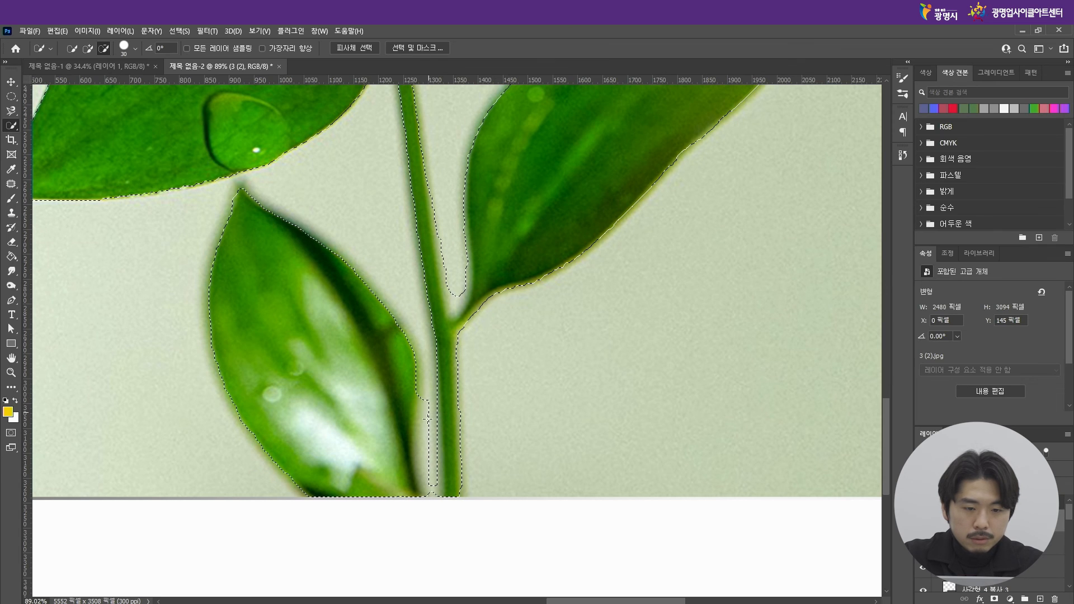
pyautogui.moveTo(424, 443); pyautogui.dragTo(423, 472)
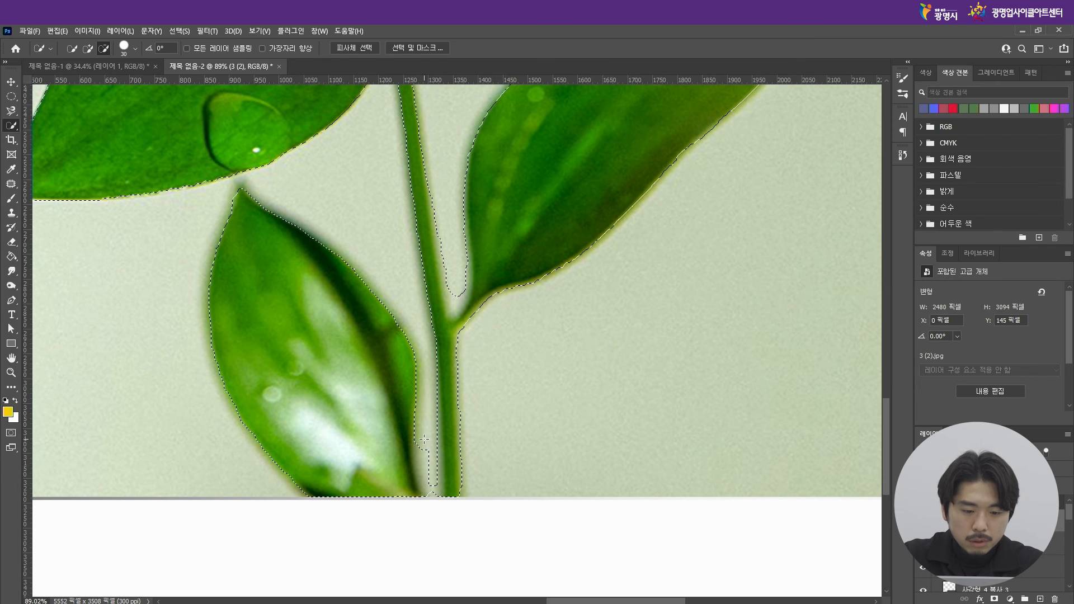
# Step: Copy the selected plant onto its own layer without the photo background
pyautogui.scroll(-3, 560, 552)
pyautogui.scroll(-3, 535, 556)
pyautogui.scroll(-2, 536, 558)
pyautogui.scroll(4, 550, 201)
pyautogui.scroll(-4, 519, 195)
pyautogui.scroll(3, 547, 492)
pyautogui.scroll(-1, 505, 374)
pyautogui.scroll(2, 485, 360)
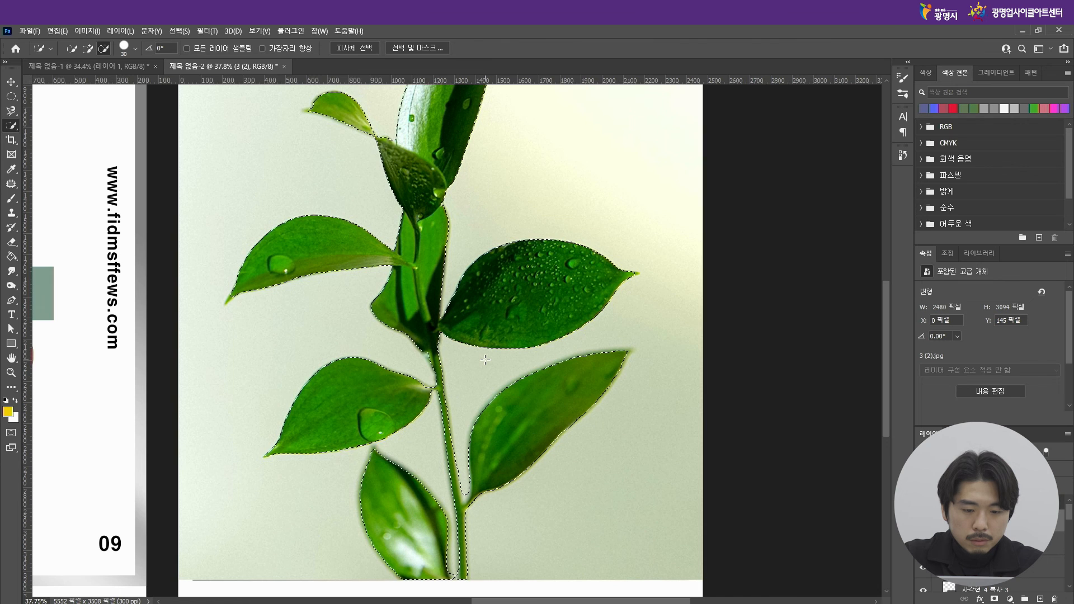
pyautogui.scroll(-2, 490, 397)
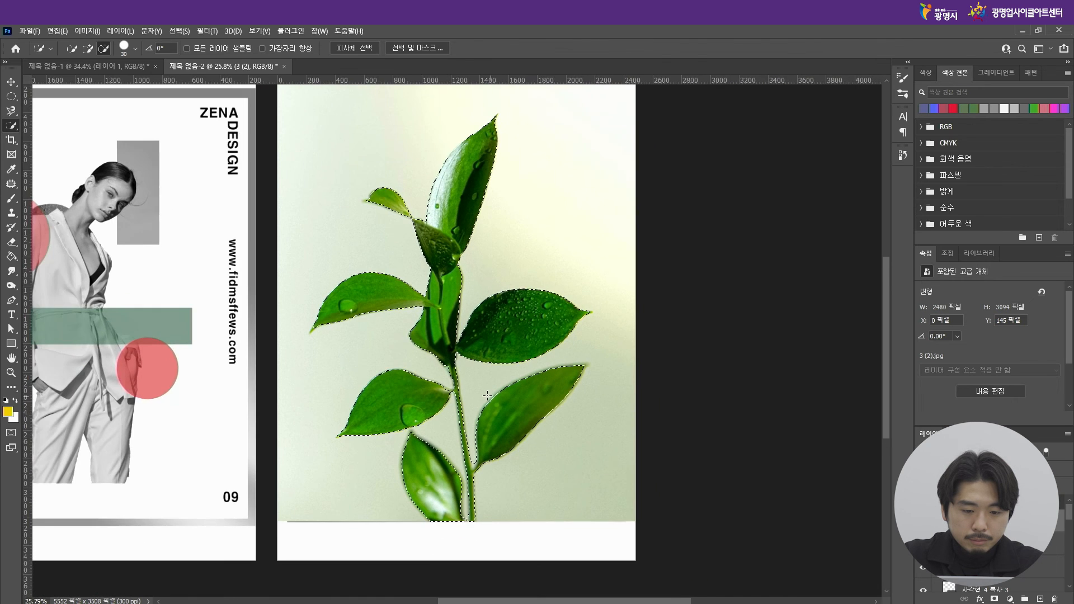
pyautogui.scroll(1, 490, 396)
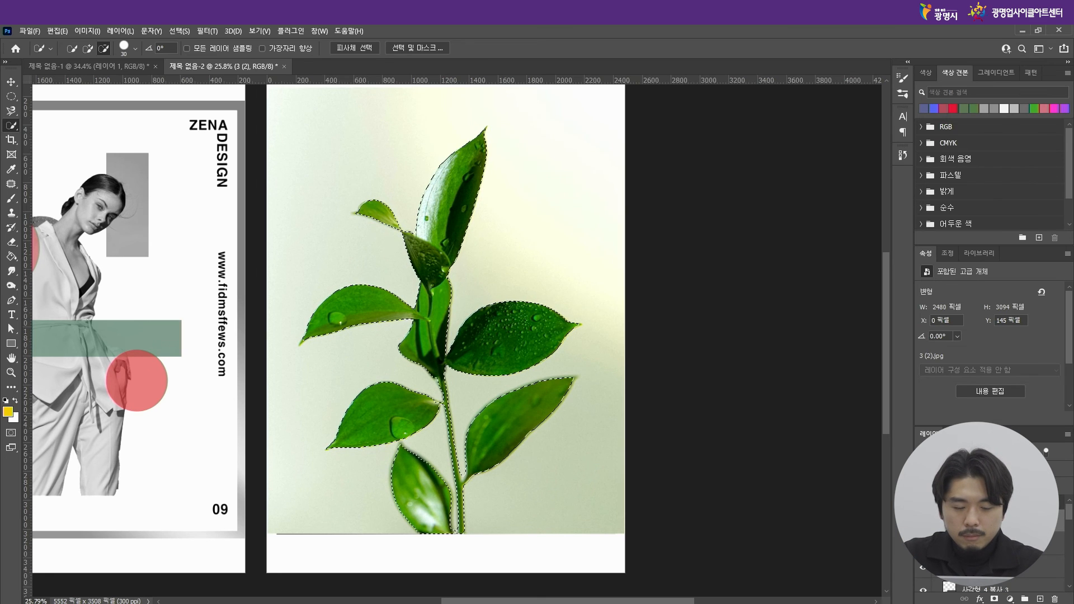
pyautogui.hotkey('ctrl', 'j')
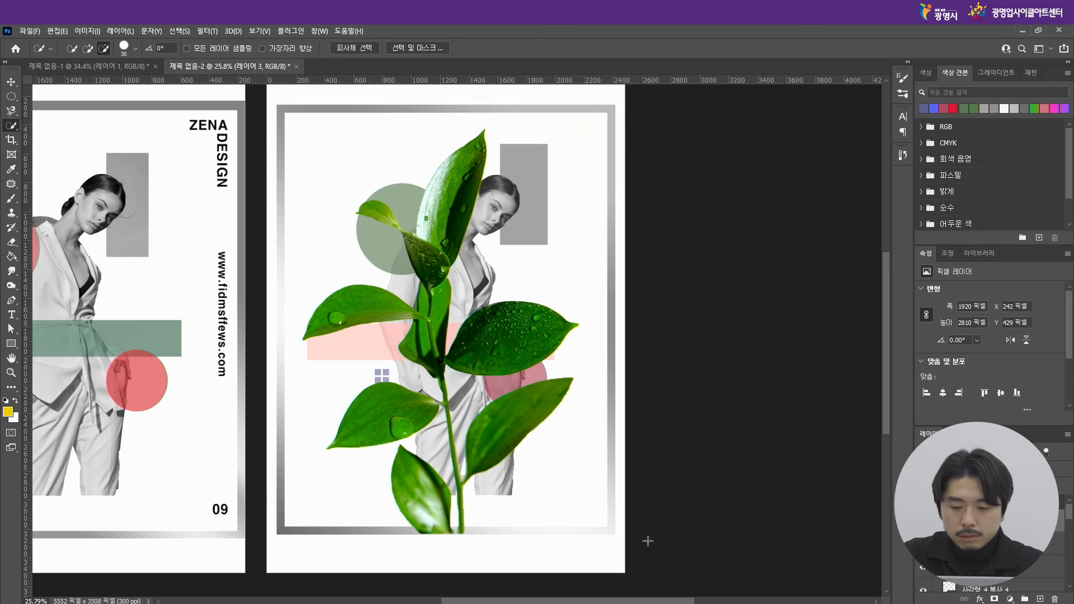
# Step: Scale the plant cut-out down to about 56% and rotate it about 15° counterclockwise
pyautogui.click(11, 82)
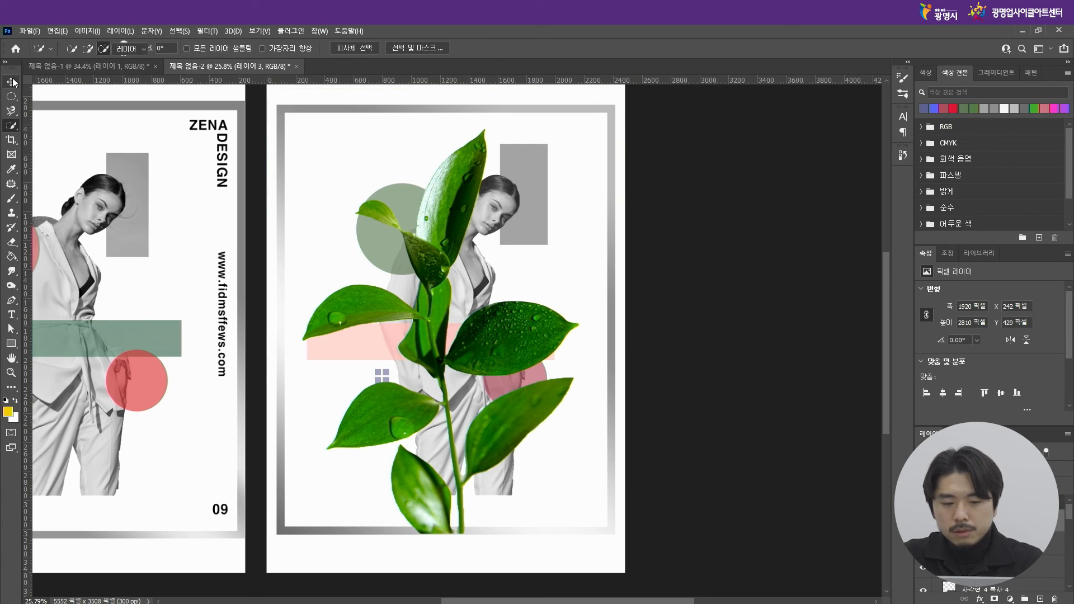
pyautogui.moveTo(527, 328)
pyautogui.mouseDown()
pyautogui.moveTo(535, 303)
pyautogui.moveTo(530, 322)
pyautogui.mouseUp()
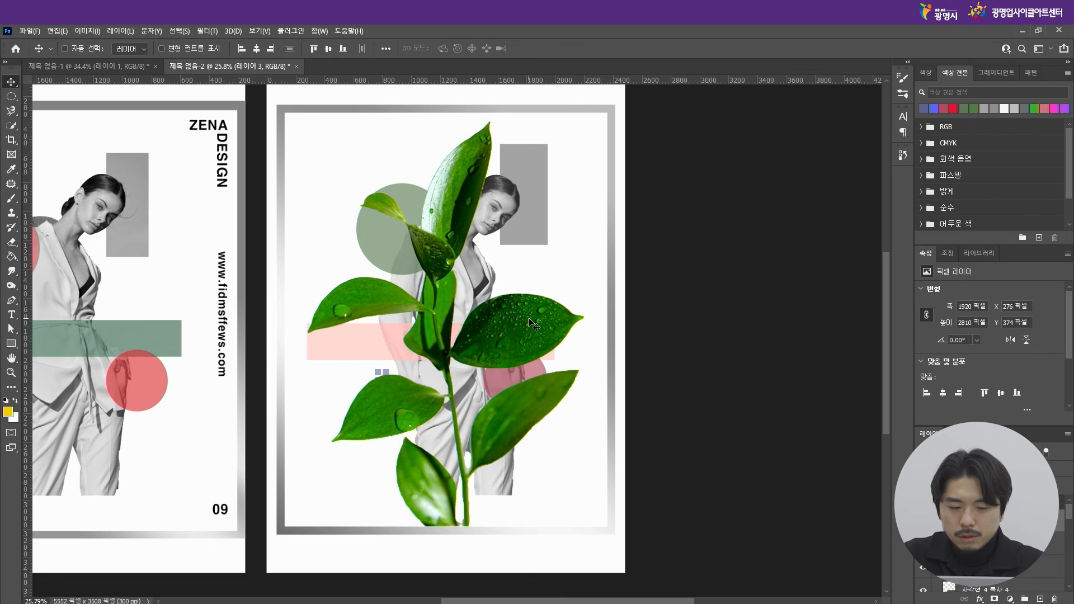
pyautogui.hotkey('ctrl', 't')
pyautogui.moveTo(586, 122); pyautogui.dragTo(513, 228)
pyautogui.scroll(-2, 747, 273)
pyautogui.scroll(5, 459, 240)
pyautogui.scroll(-4, 560, 285)
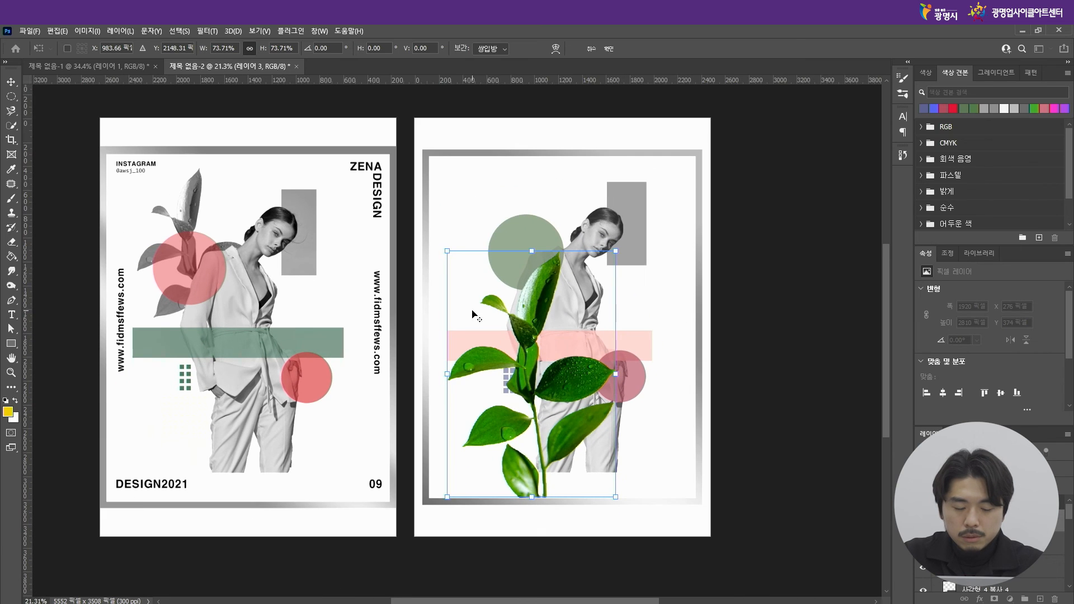
pyautogui.moveTo(539, 289); pyautogui.dragTo(529, 220)
pyautogui.moveTo(615, 178); pyautogui.dragTo(548, 253)
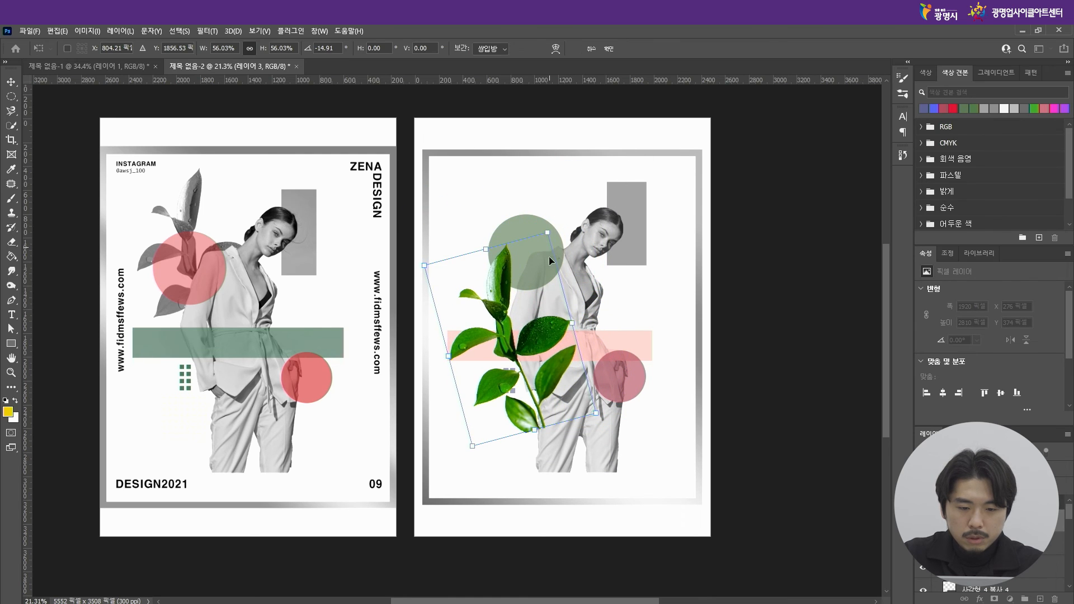
# Step: Move the plant up over the green circle beside the model and reduce it to about 930 × 1392 px
pyautogui.moveTo(548, 341); pyautogui.dragTo(545, 255)
pyautogui.moveTo(547, 149); pyautogui.dragTo(537, 175)
pyautogui.moveTo(542, 232); pyautogui.dragTo(543, 247)
pyautogui.press('Return')
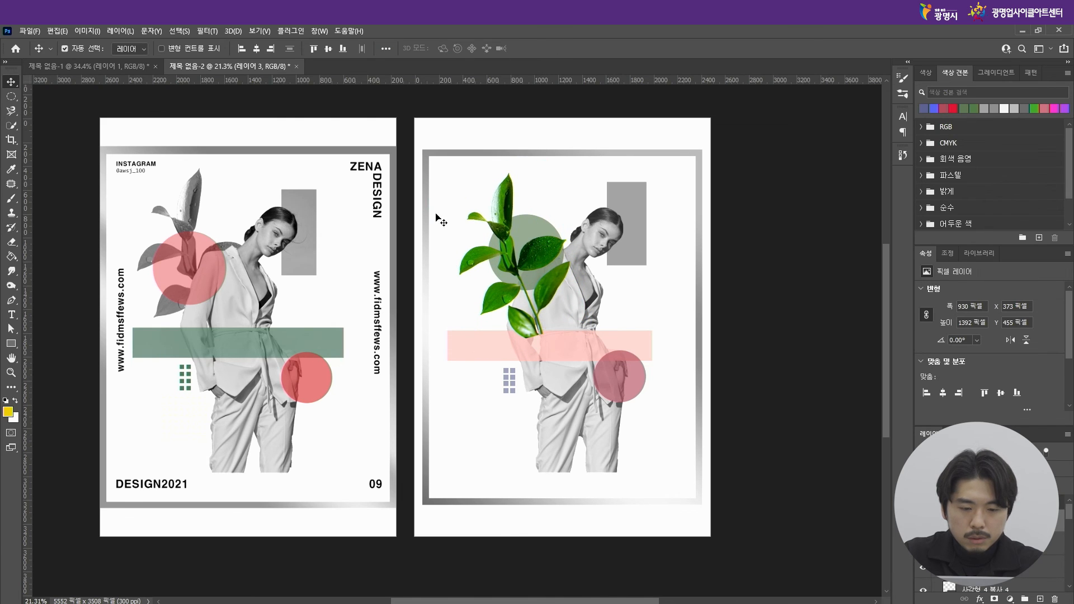
# Step: Turn the plant cut-out grey with a Hue/Saturation adjustment, setting the saturation to -100
pyautogui.click(91, 31)
pyautogui.moveTo(117, 61)
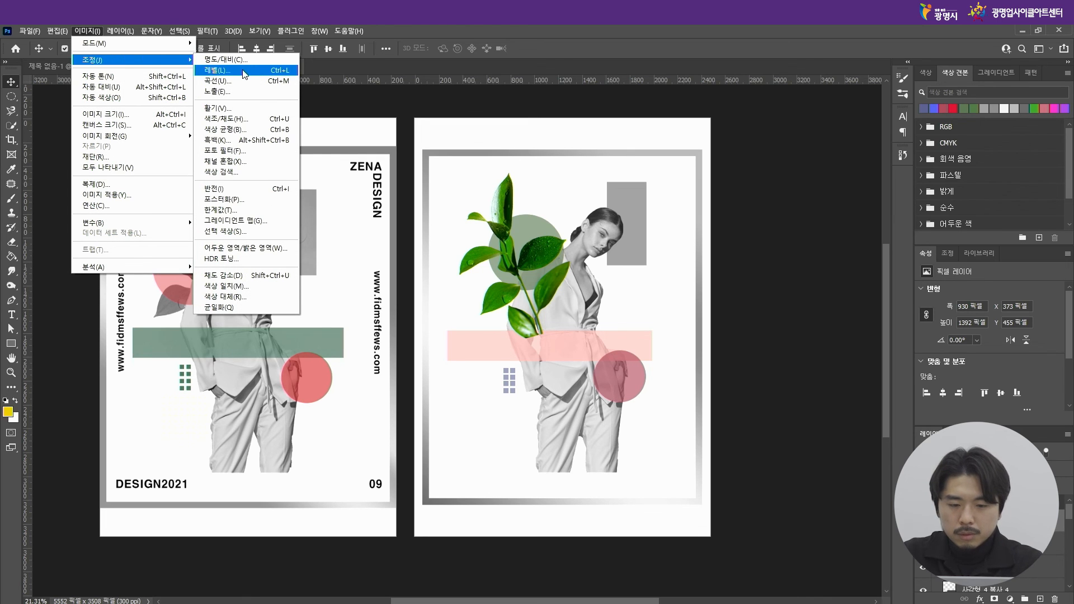
pyautogui.click(242, 120)
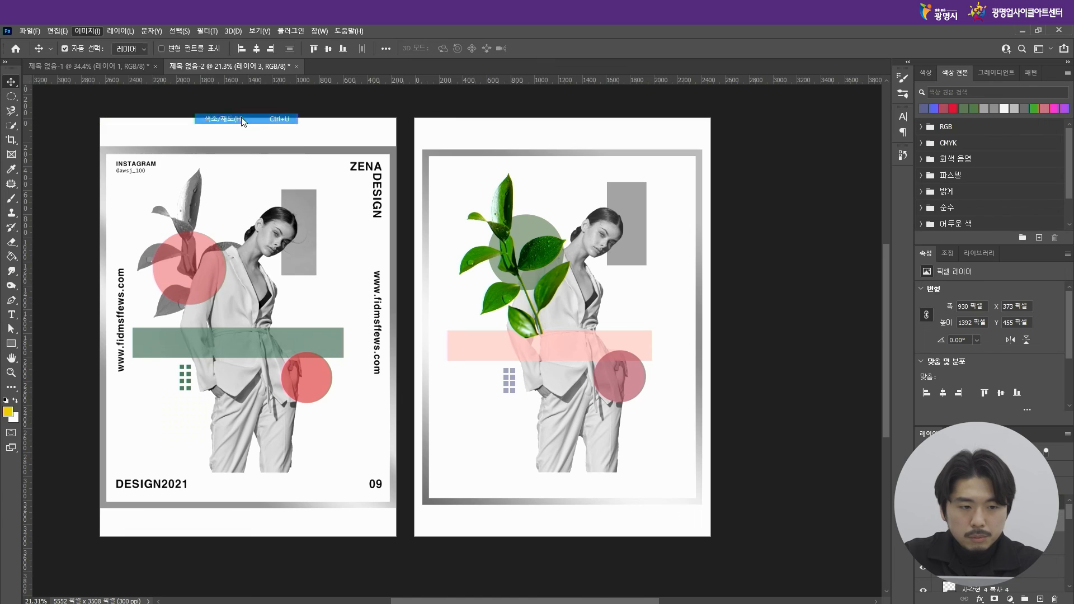
pyautogui.moveTo(731, 251); pyautogui.dragTo(665, 253)
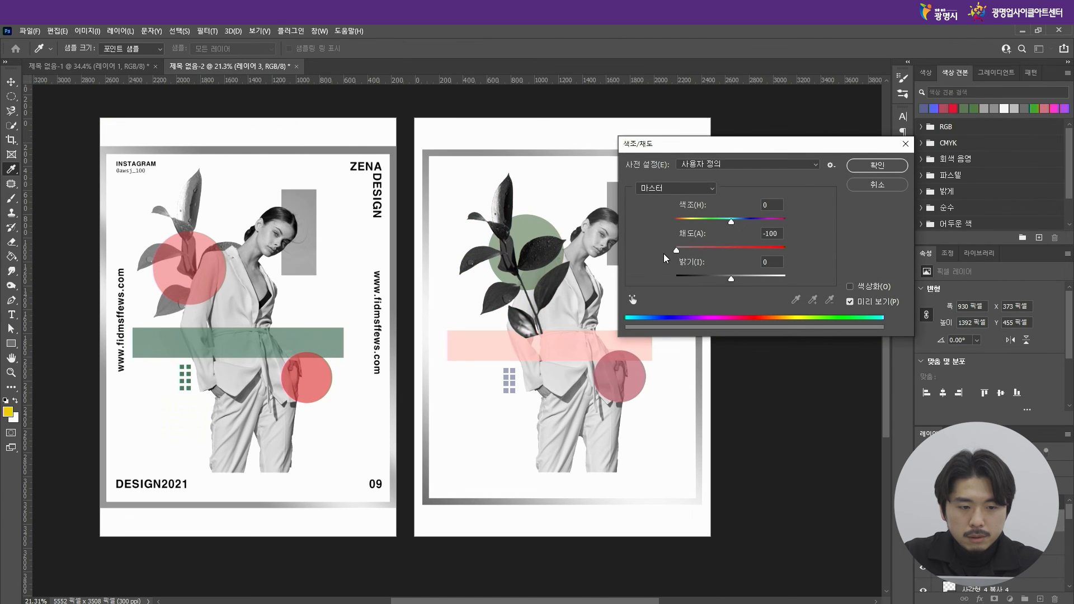
pyautogui.moveTo(731, 281)
pyautogui.mouseDown()
pyautogui.moveTo(754, 280)
pyautogui.moveTo(741, 281)
pyautogui.mouseUp()
pyautogui.click(879, 165)
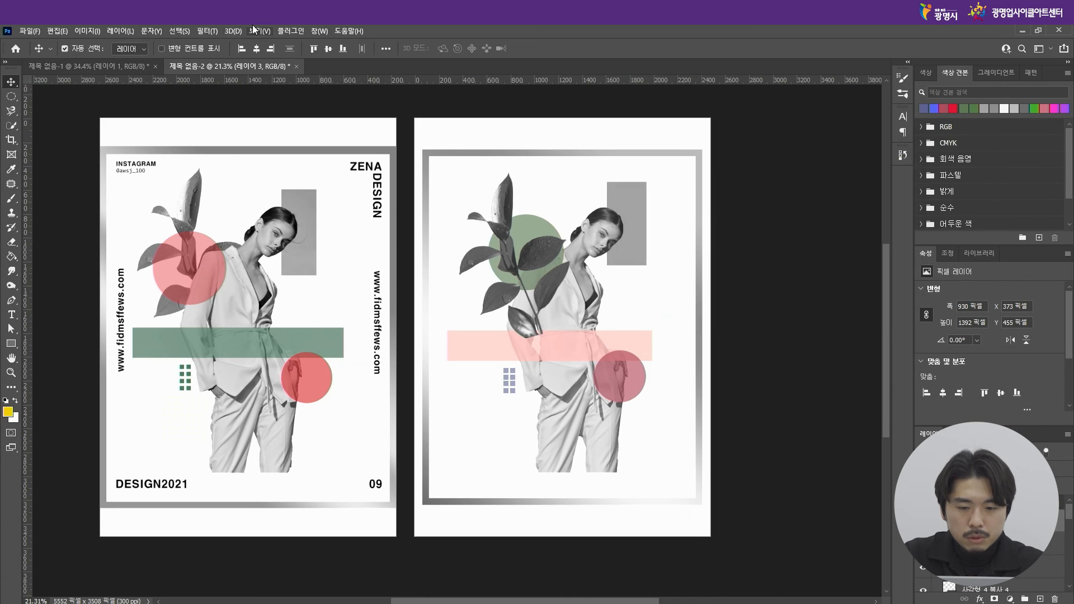
# Step: Brighten the plant with Levels midtones at 1.63 and move its layer behind the model and the green circle
pyautogui.click(87, 31)
pyautogui.moveTo(95, 60)
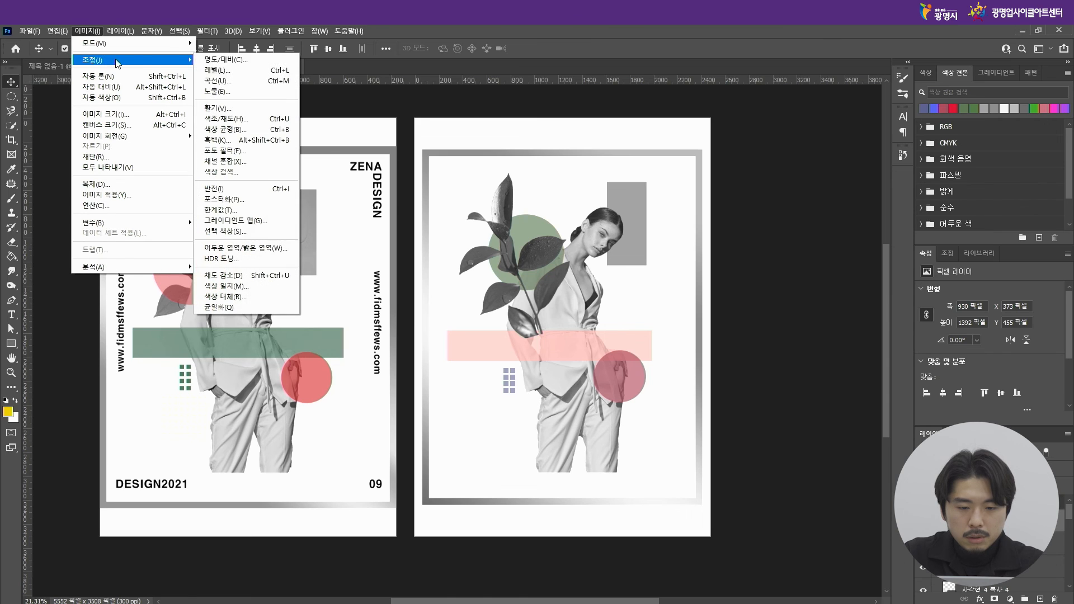
pyautogui.click(245, 78)
pyautogui.moveTo(802, 217); pyautogui.dragTo(774, 216)
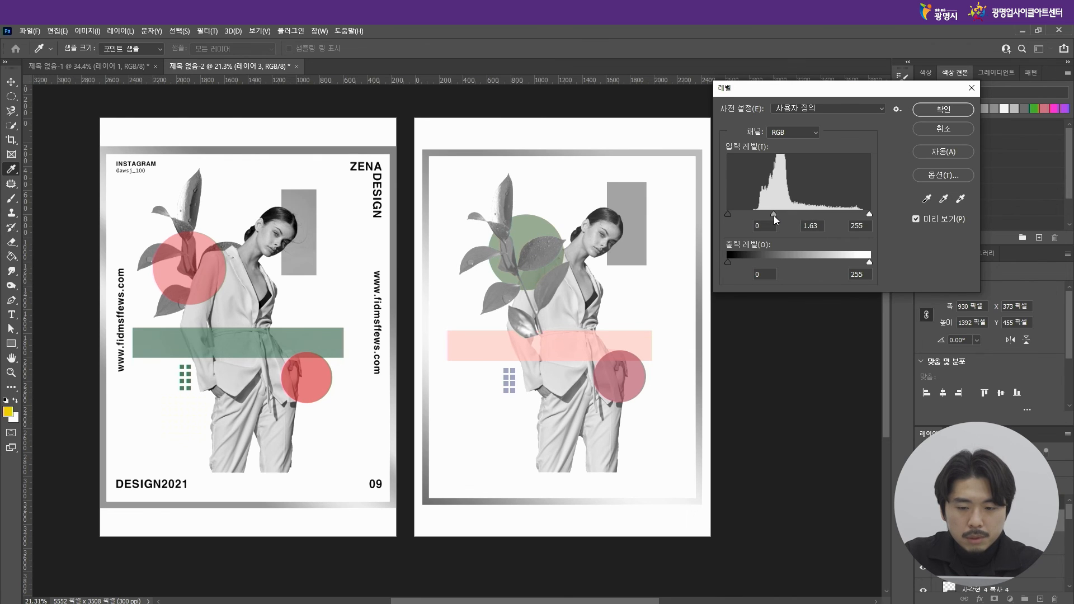
pyautogui.click(938, 112)
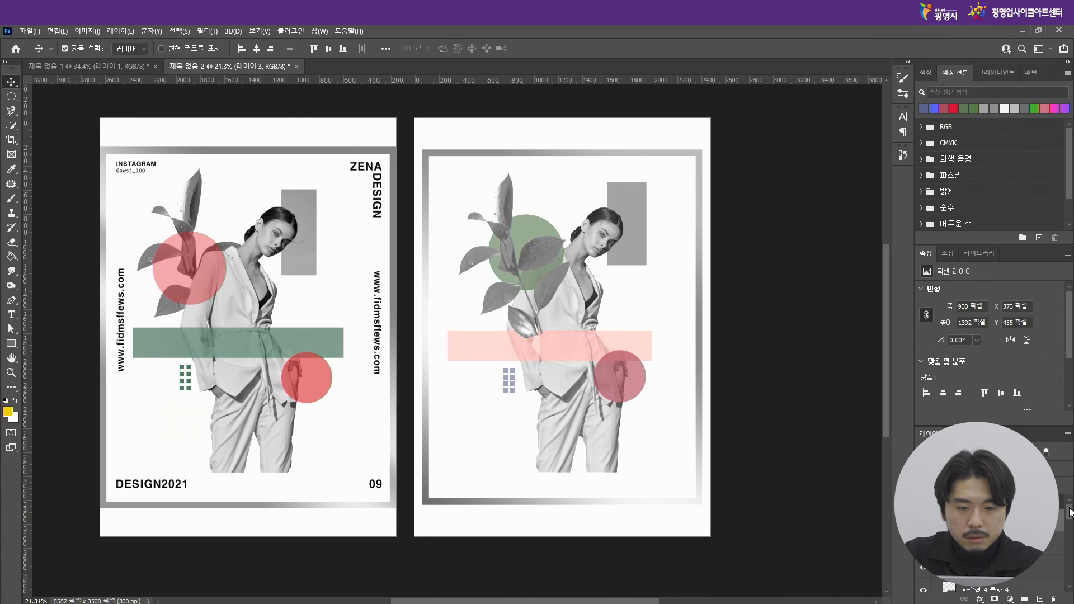
pyautogui.moveTo(1006, 522)
pyautogui.mouseDown()
pyautogui.moveTo(1006, 596)
pyautogui.moveTo(1016, 526)
pyautogui.mouseUp()
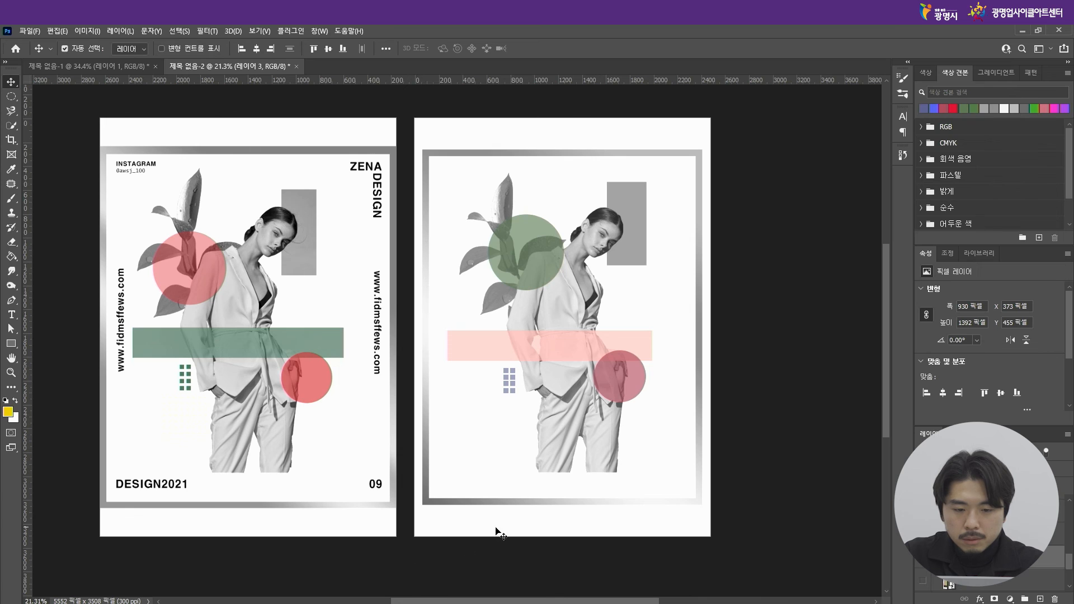
# Step: Place the pink peony photo 3(3) from the image folder onto the second artboard at 100% and bring it to the front
pyautogui.moveTo(288, 603)
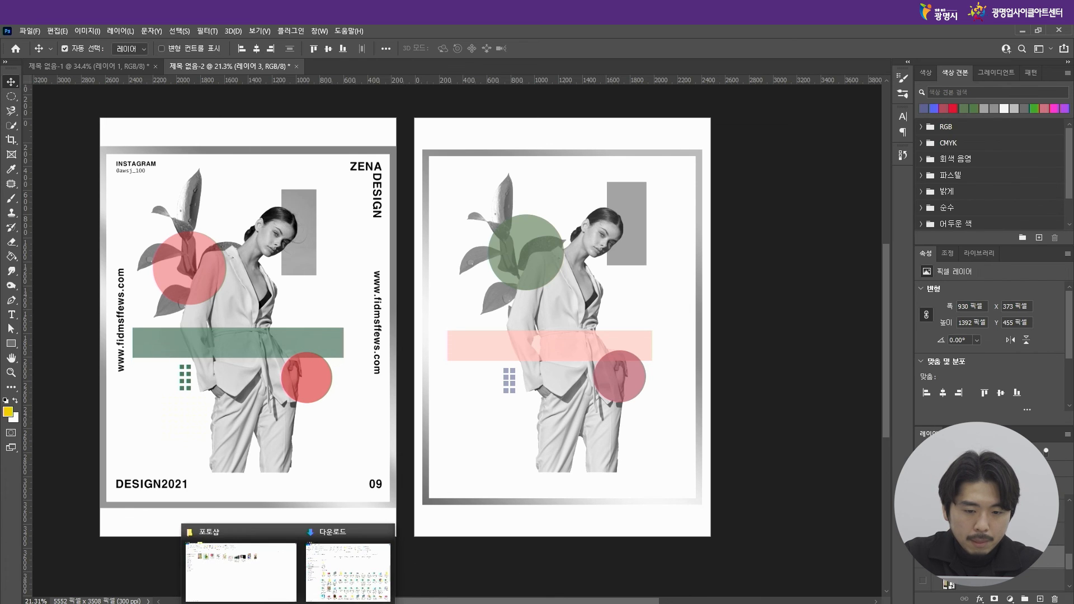
pyautogui.click(275, 558)
pyautogui.doubleClick(260, 169)
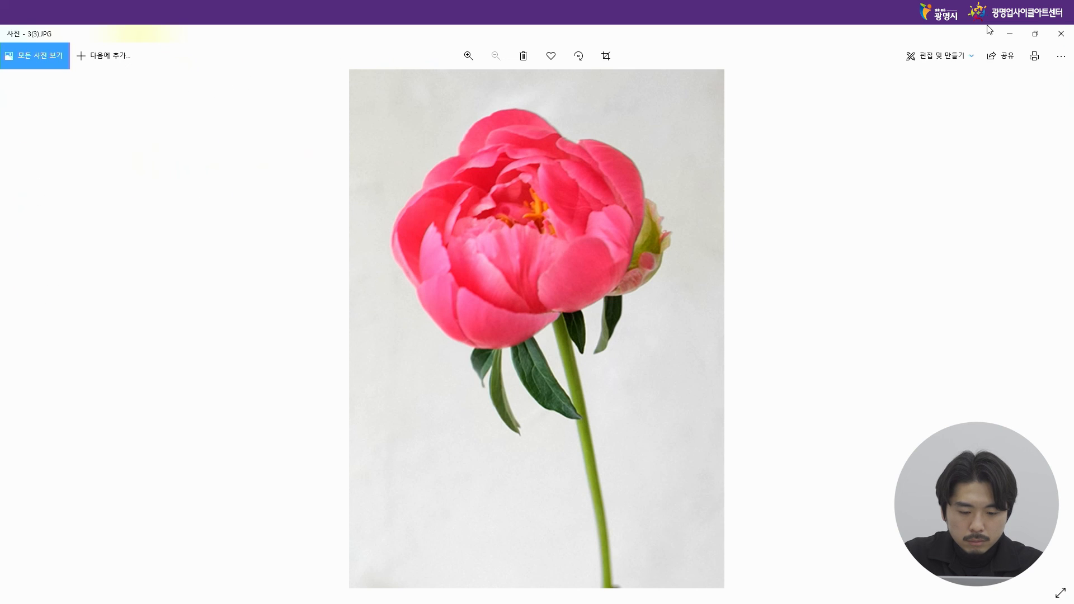
pyautogui.click(1061, 34)
pyautogui.moveTo(283, 163); pyautogui.dragTo(551, 384)
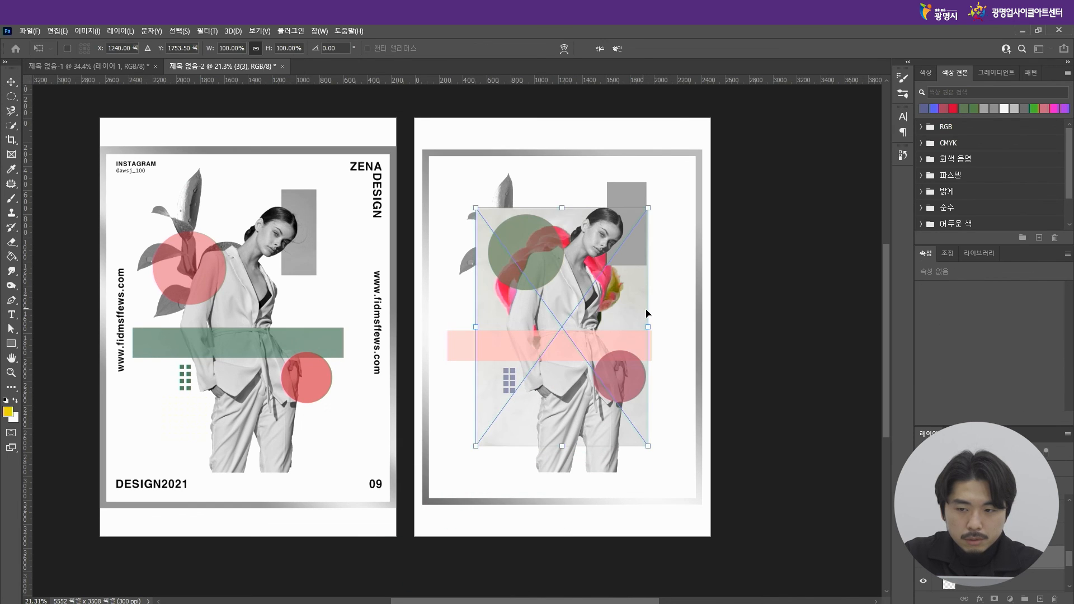
pyautogui.press('Return')
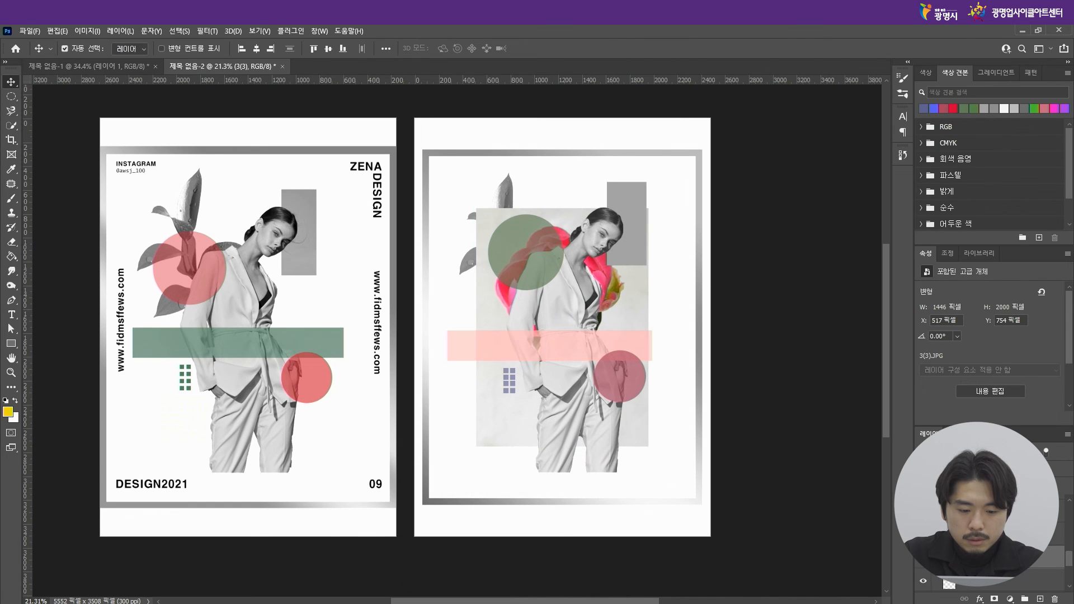
pyautogui.moveTo(985, 557); pyautogui.dragTo(985, 509)
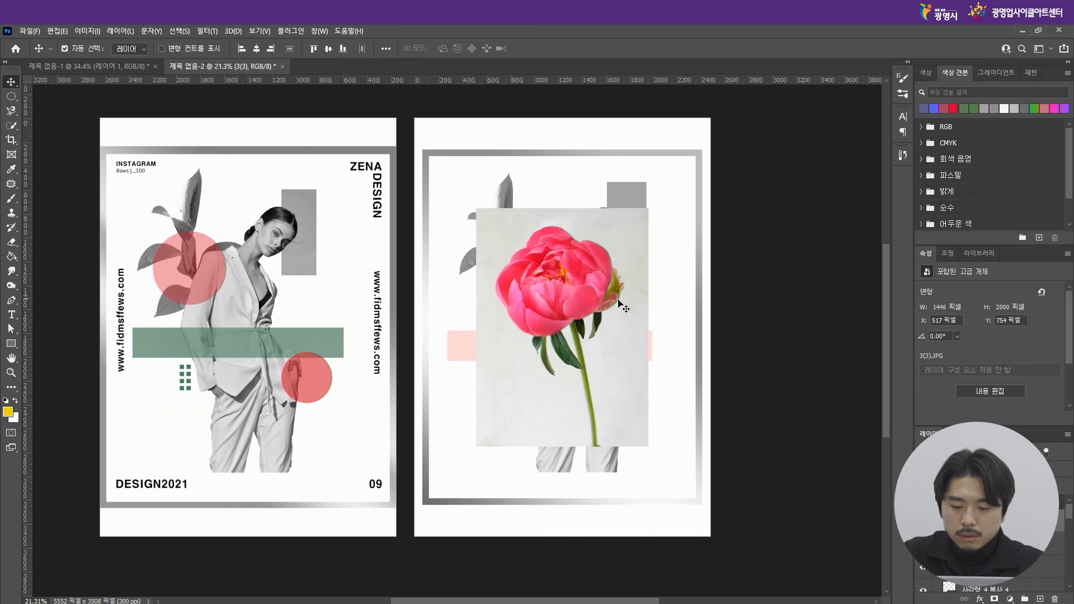
# Step: Select the peony bloom, leaves and stem in the placed photo with the Object Selection tool
pyautogui.scroll(2, 627, 344)
pyautogui.scroll(1, 555, 270)
pyautogui.scroll(-1, 580, 251)
pyautogui.scroll(1, 643, 209)
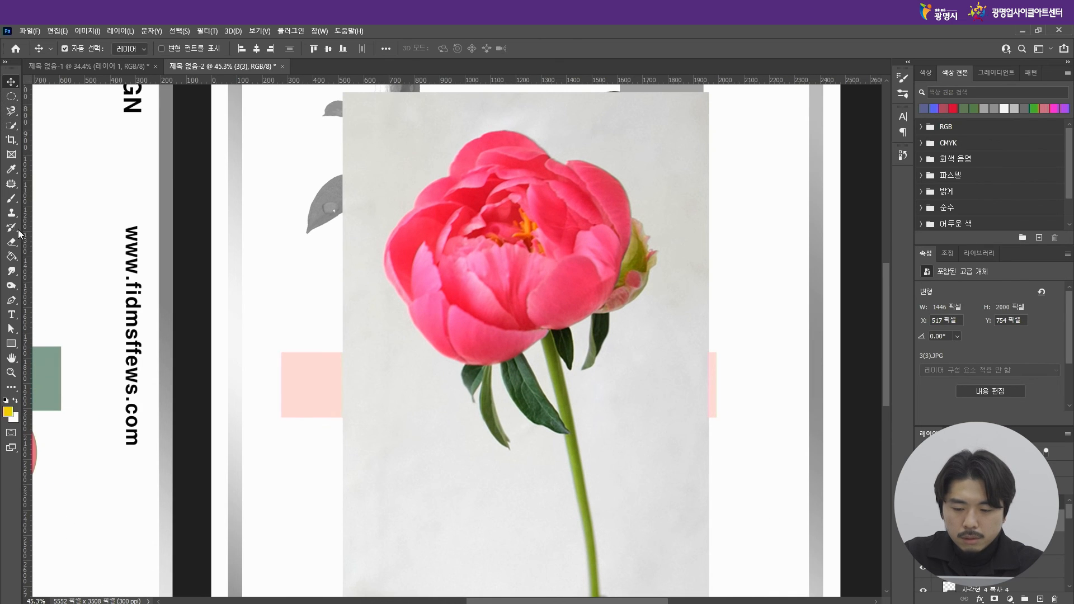
pyautogui.click(15, 126)
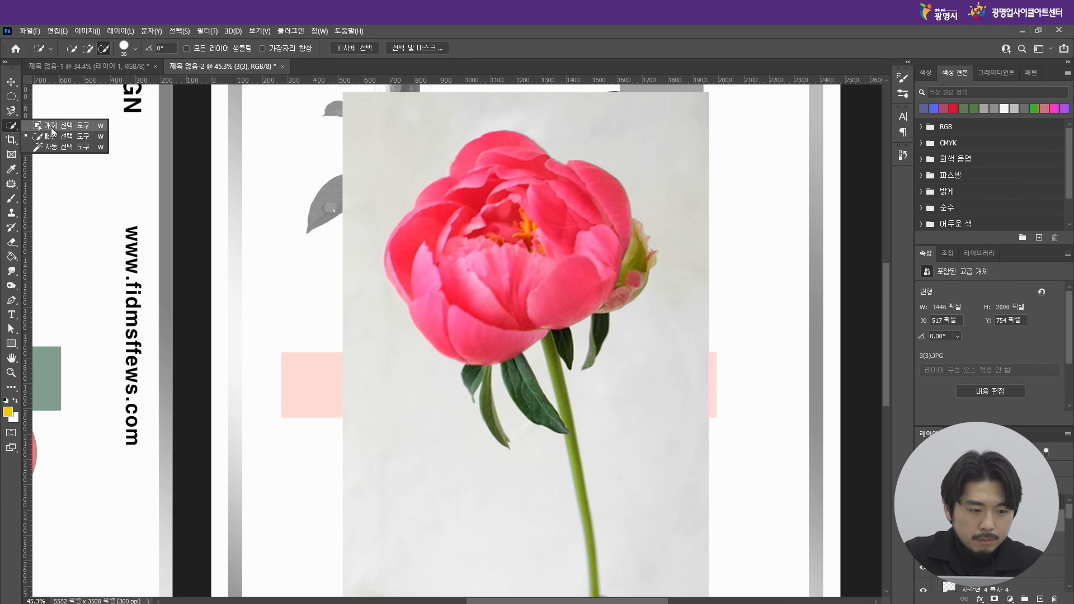
pyautogui.click(52, 128)
pyautogui.scroll(-1, 423, 165)
pyautogui.moveTo(387, 127); pyautogui.dragTo(614, 529)
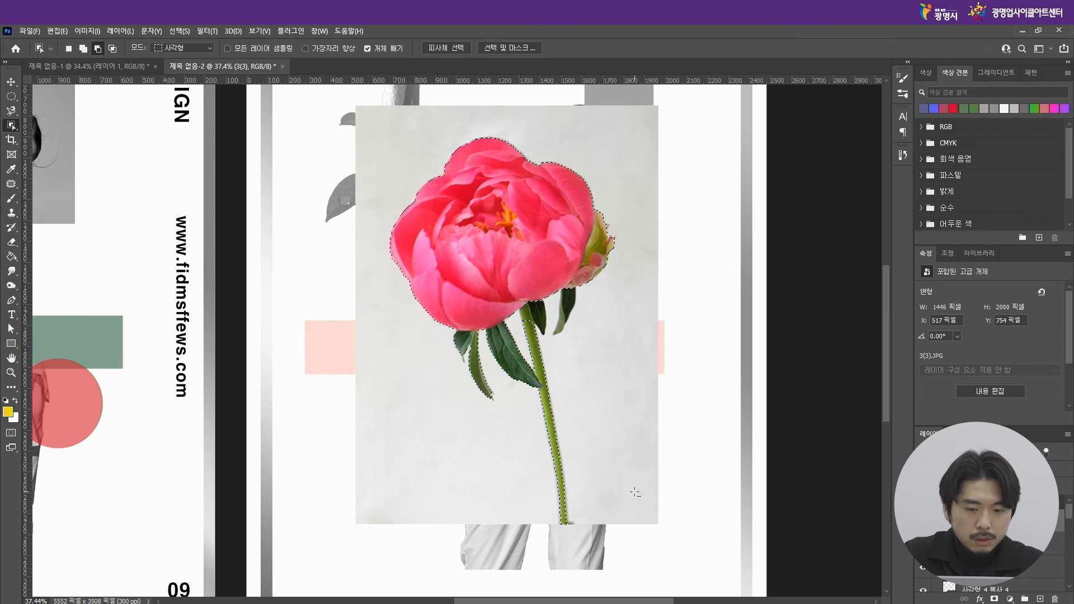
# Step: Check the selection around the peony's leaves and stem and copy the selected flower onto its own layer
pyautogui.scroll(2, 546, 354)
pyautogui.scroll(3, 547, 354)
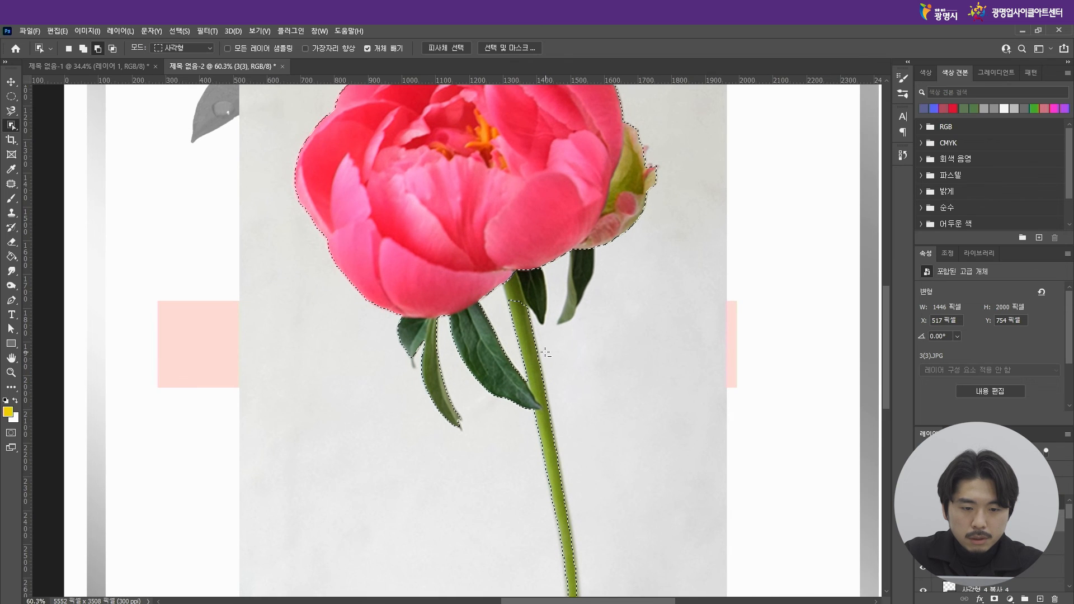
pyautogui.scroll(-5, 508, 379)
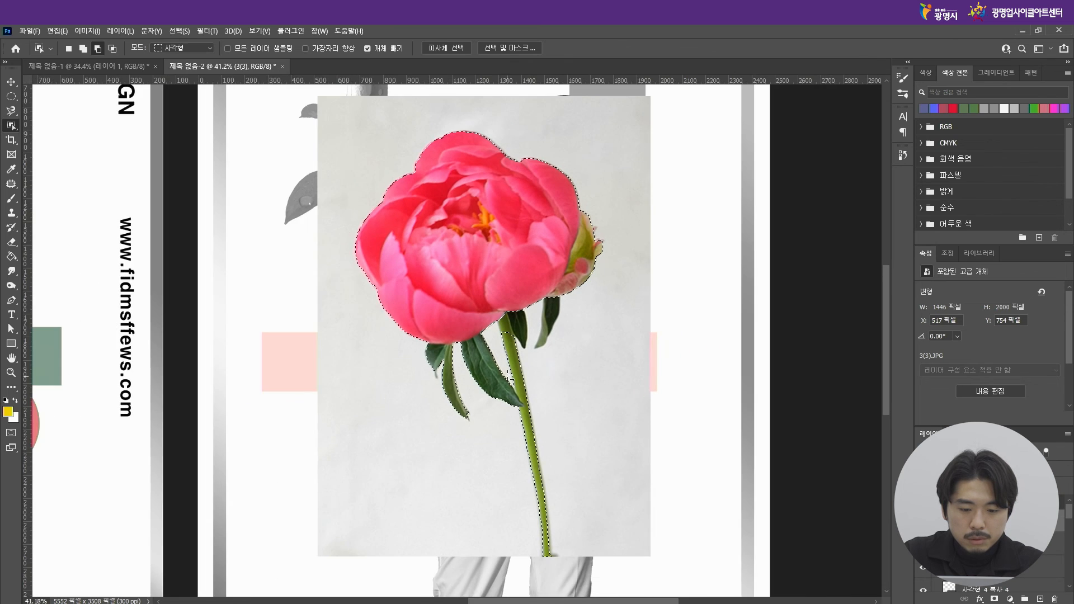
pyautogui.hotkey('ctrl', 'j')
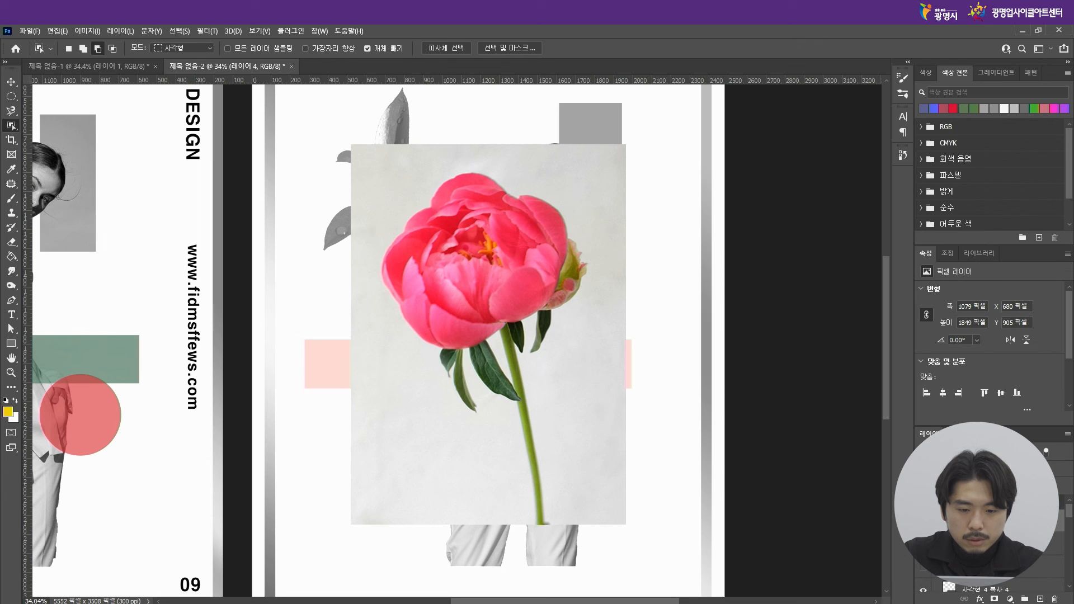
# Step: Hide the original peony photo layer on the second artboard, leaving only the cut-out flower showing
pyautogui.click(923, 544)
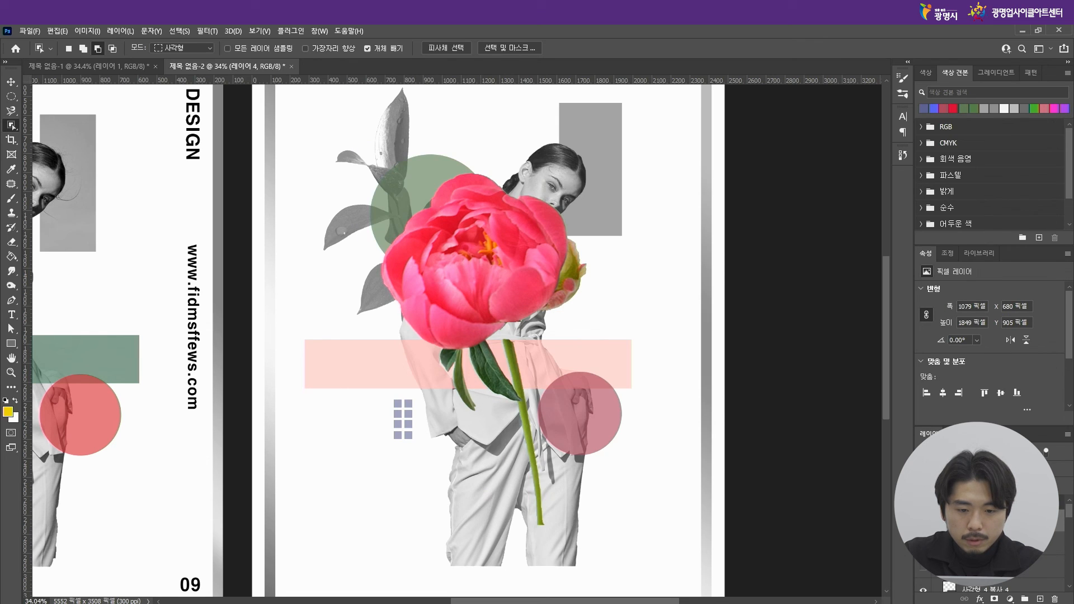
pyautogui.click(924, 543)
pyautogui.click(923, 543)
pyautogui.click(923, 544)
pyautogui.click(924, 543)
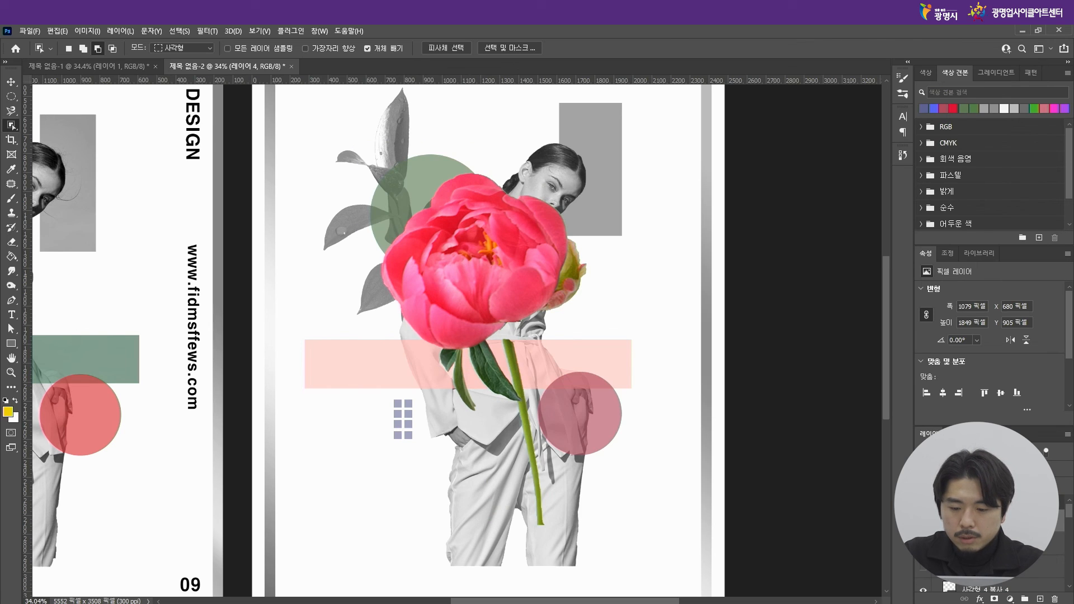
pyautogui.click(924, 543)
pyautogui.click(923, 543)
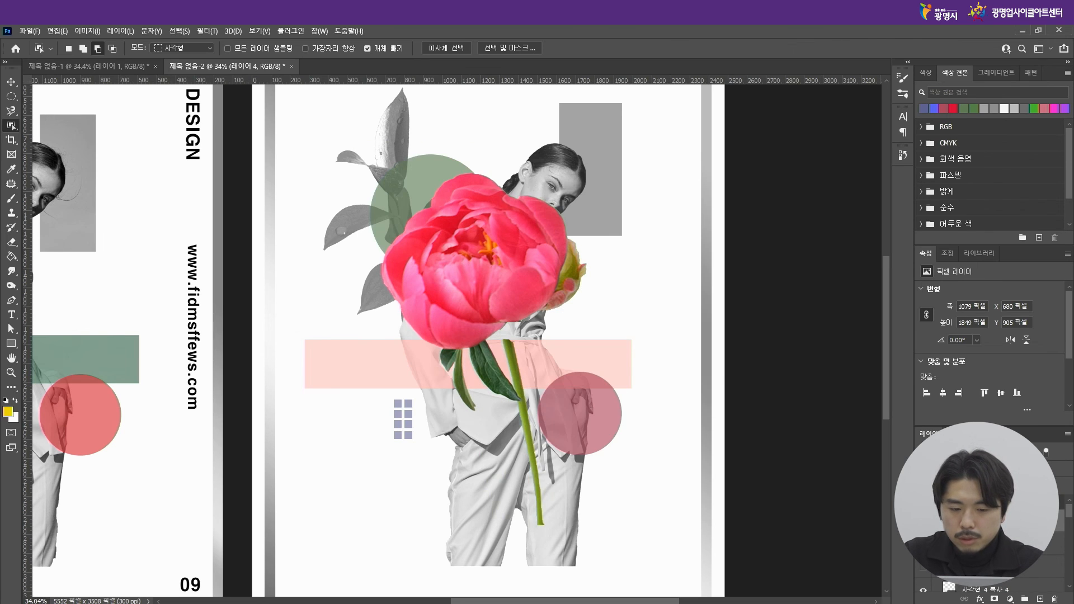
pyautogui.click(923, 543)
pyautogui.click(923, 543)
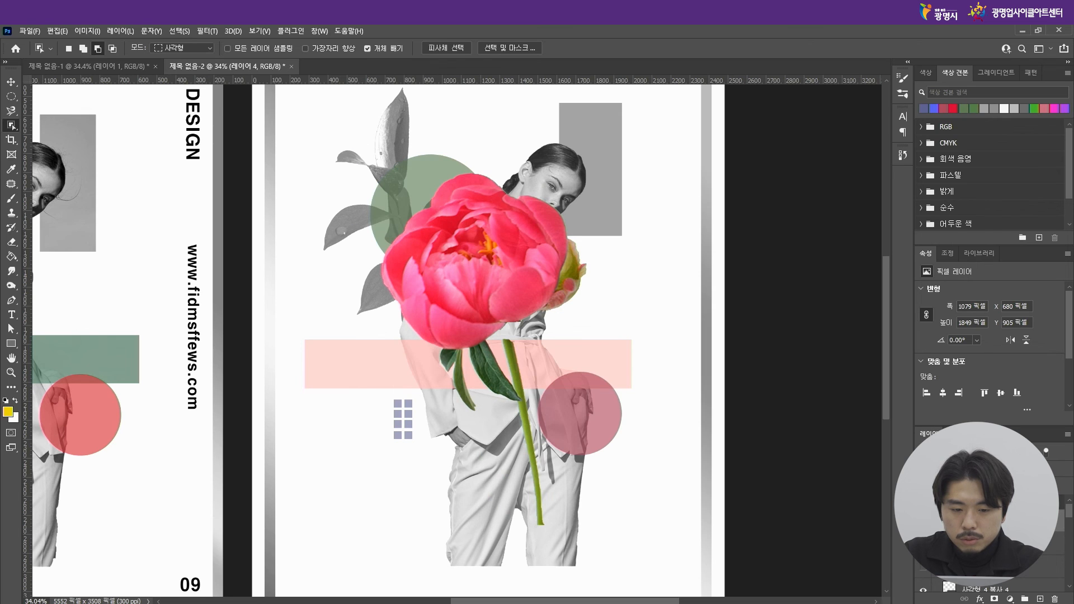
# Step: Move the peony cut-out up and away from the model's face, over the plant and the green circle
pyautogui.scroll(-4, 507, 366)
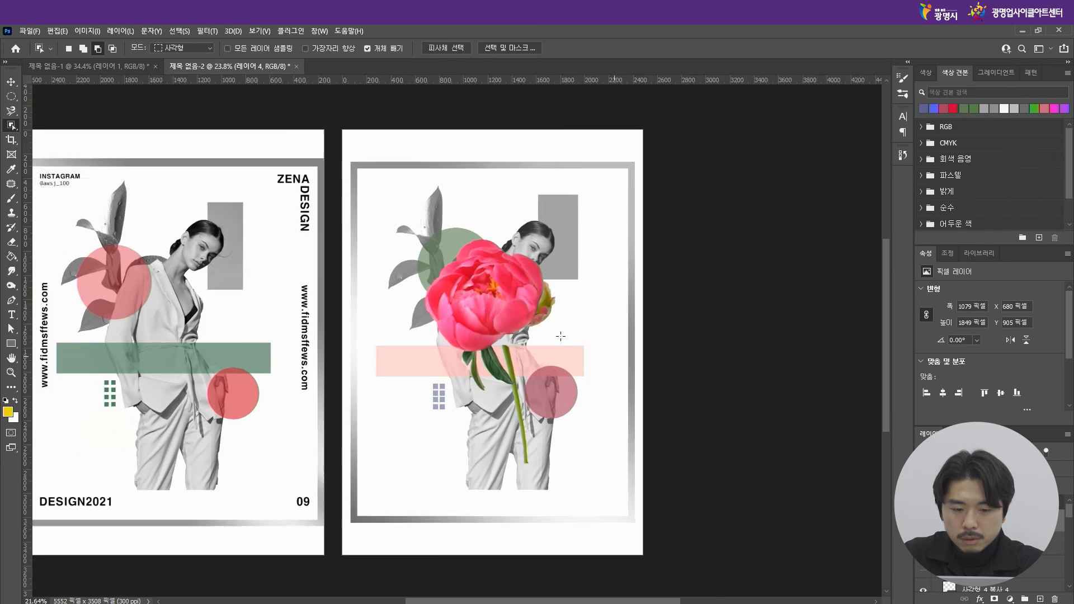
pyautogui.scroll(1, 413, 254)
pyautogui.click(10, 82)
pyautogui.moveTo(550, 316); pyautogui.dragTo(508, 271)
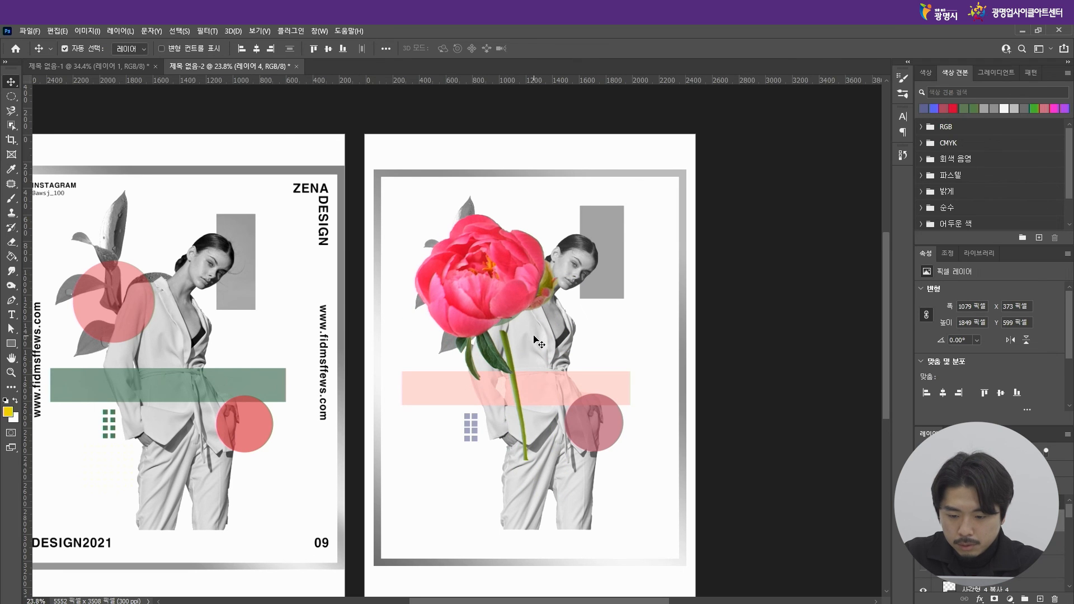
pyautogui.scroll(3, 536, 341)
pyautogui.moveTo(487, 284); pyautogui.dragTo(493, 276)
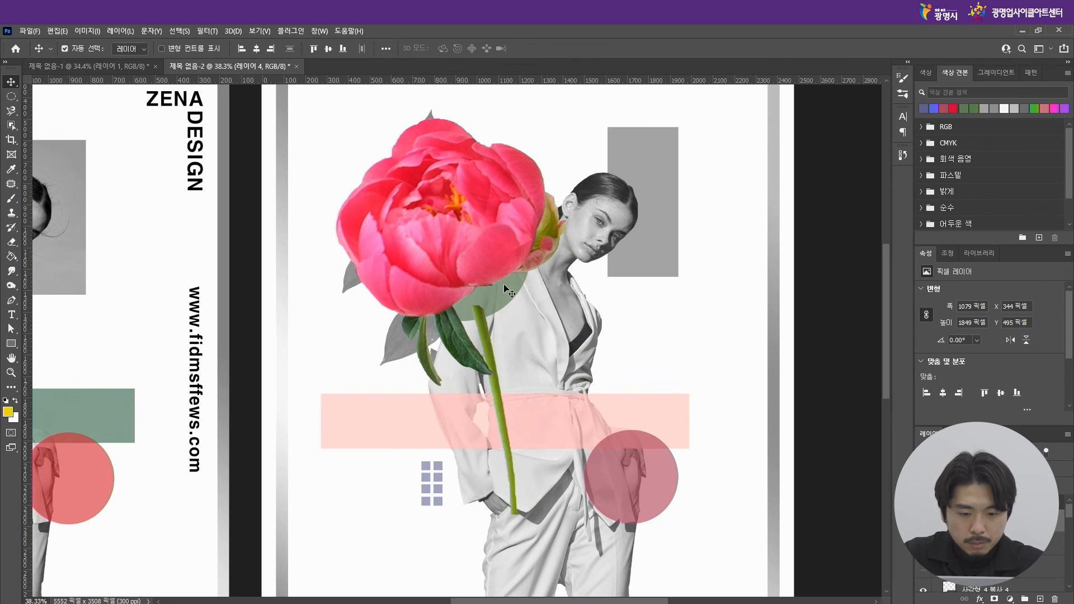
# Step: Activate the Pen tool for tracing the gap between the peony's bloom and stem
pyautogui.scroll(4, 494, 256)
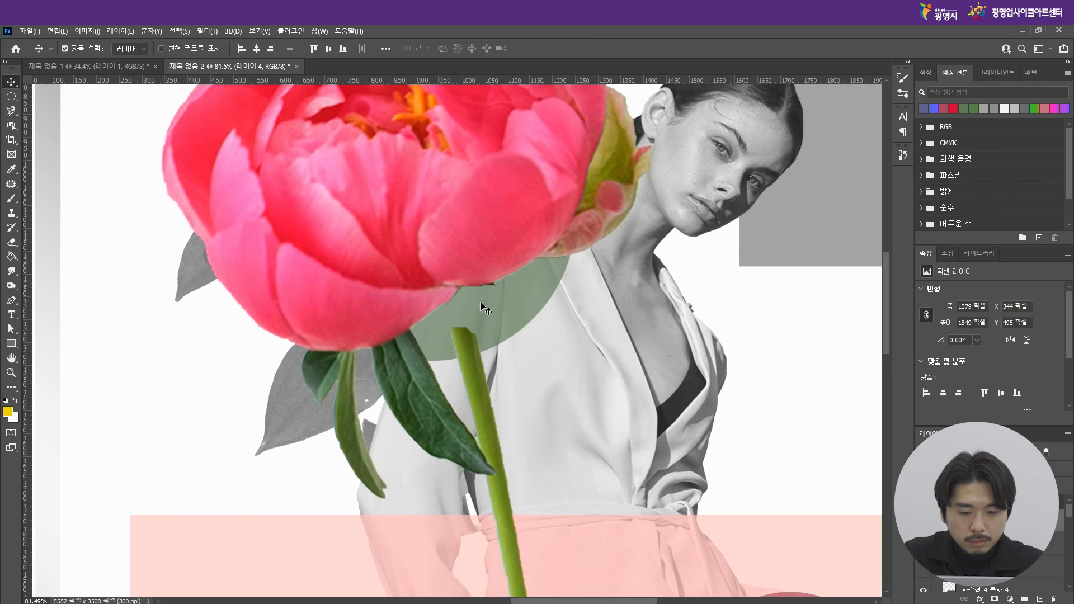
pyautogui.scroll(3, 473, 260)
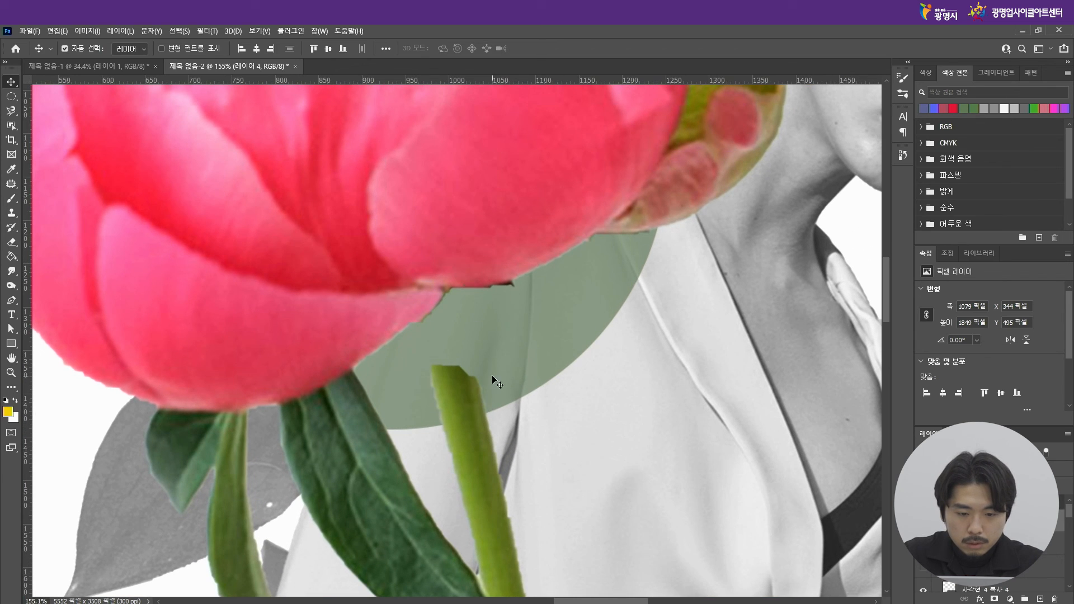
pyautogui.click(11, 300)
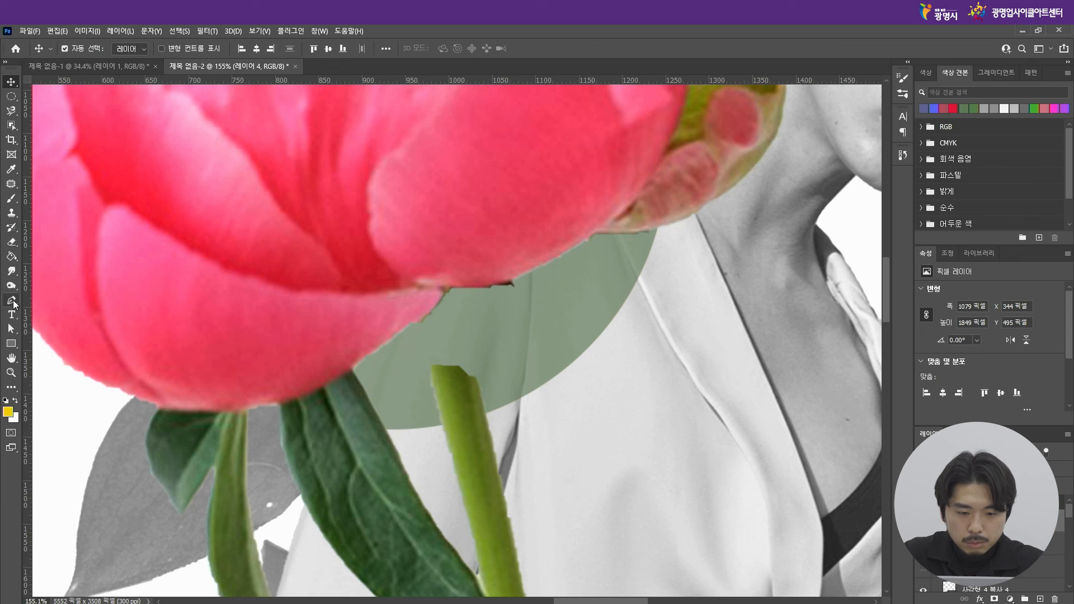
pyautogui.click(435, 399)
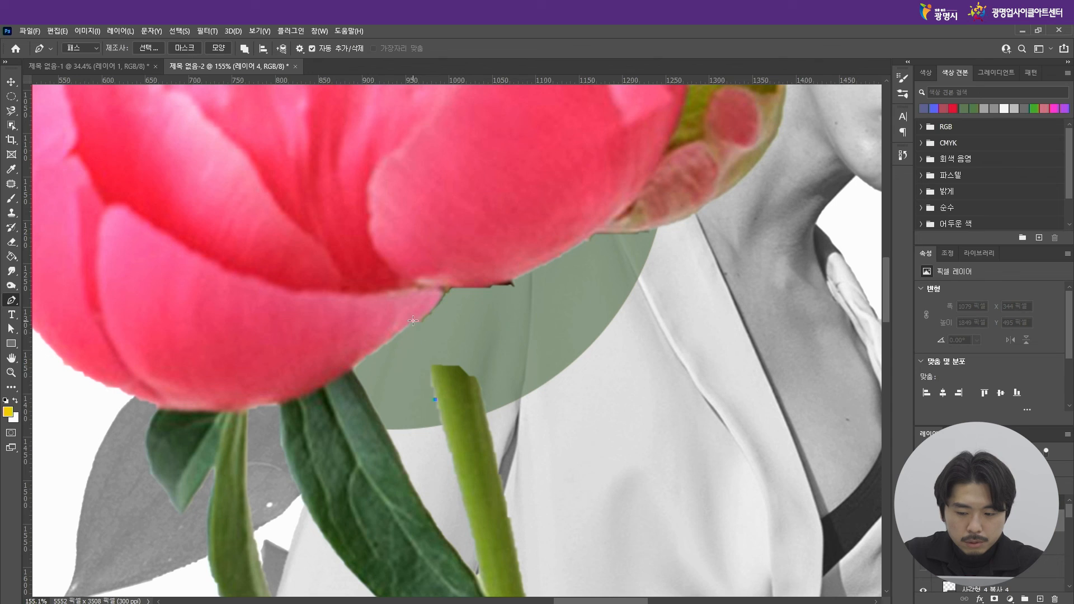
pyautogui.moveTo(401, 285); pyautogui.dragTo(401, 285)
pyautogui.click(426, 226)
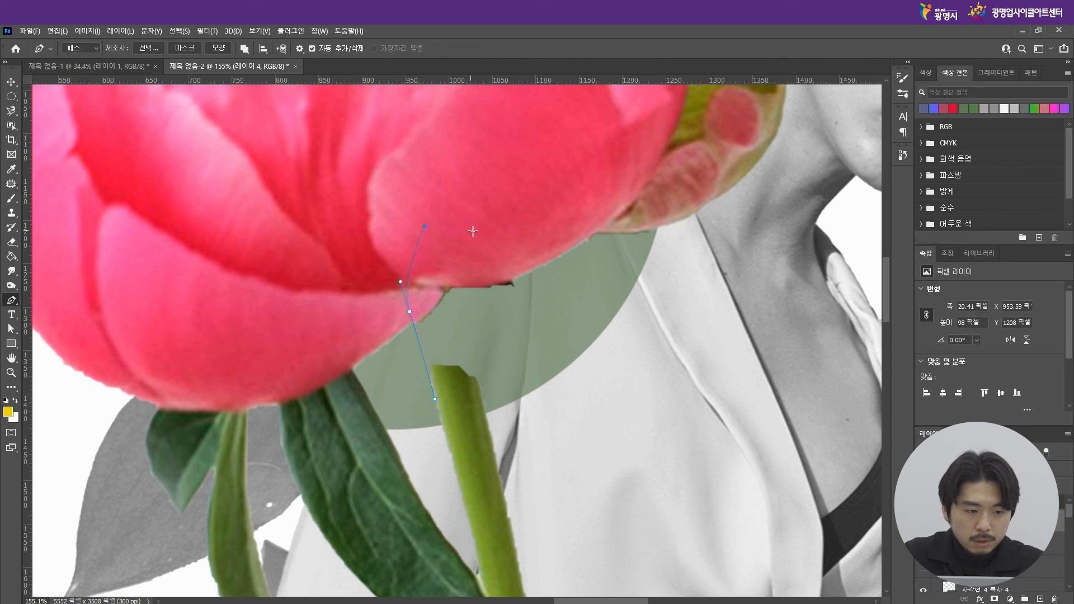
pyautogui.hotkey('ctrl', 'z')
pyautogui.hotkey('ctrl', 'z')
pyautogui.hotkey('ctrl', 'z')
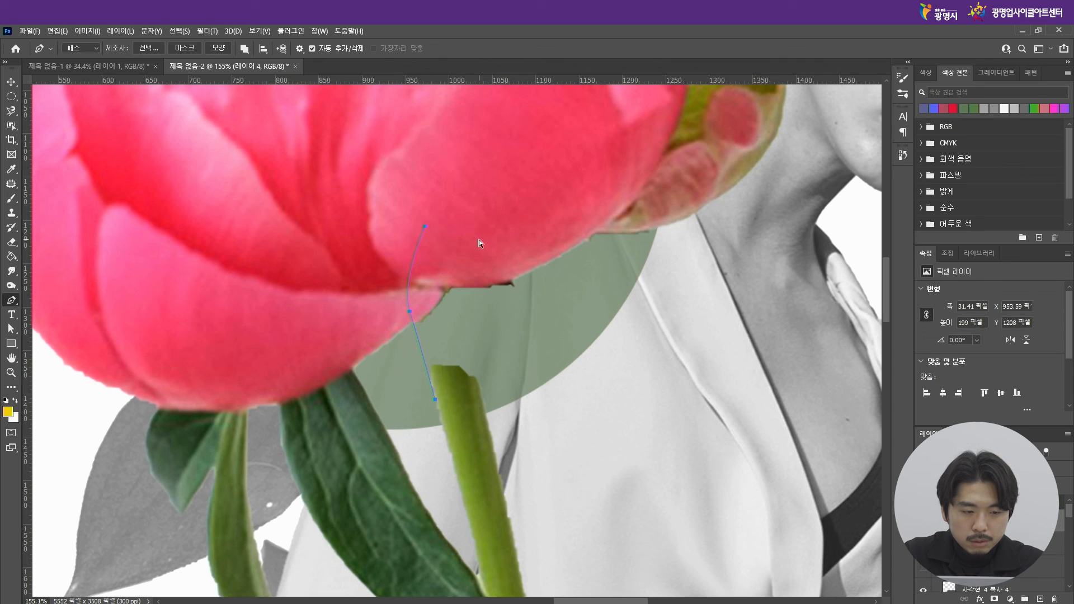
# Step: Trace a closed Pen path around the missing stem section below the bloom and convert it to a selection with a 0-pixel feather
pyautogui.click(435, 402)
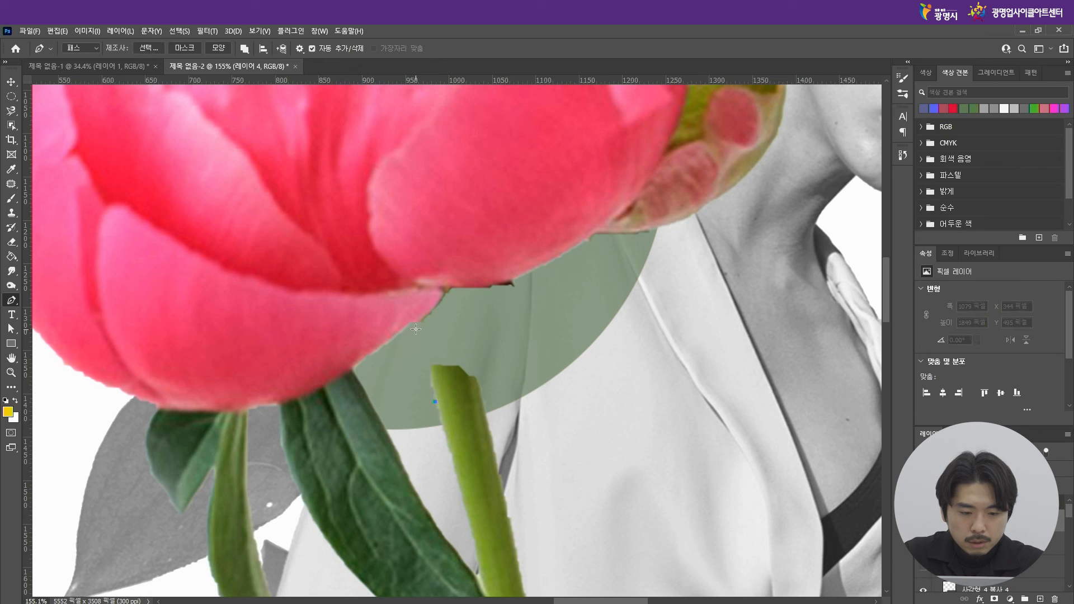
pyautogui.click(412, 324)
pyautogui.moveTo(452, 272); pyautogui.dragTo(453, 271)
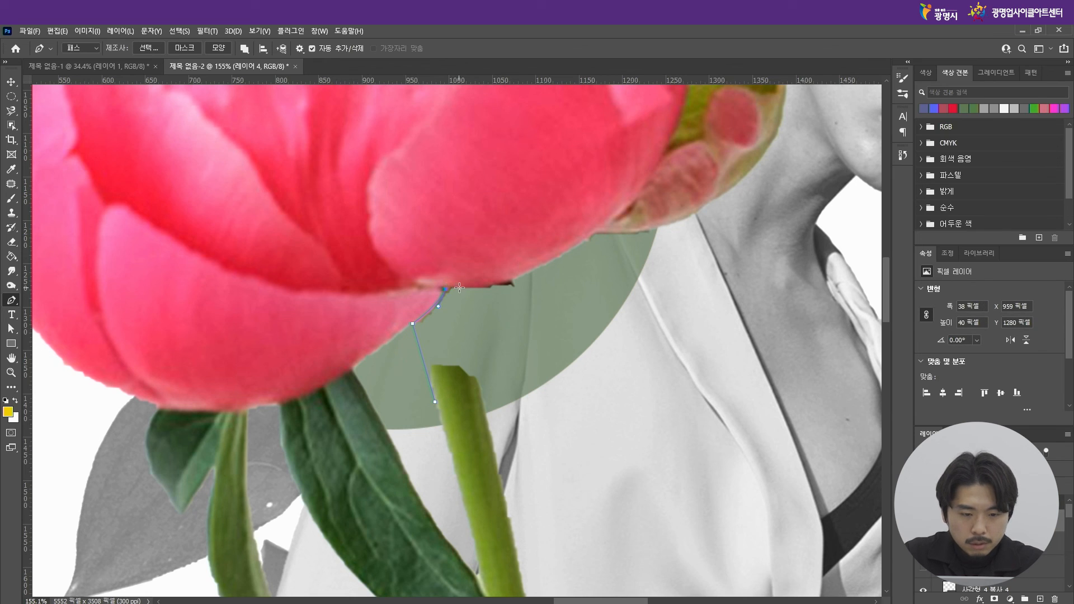
pyautogui.click(462, 287)
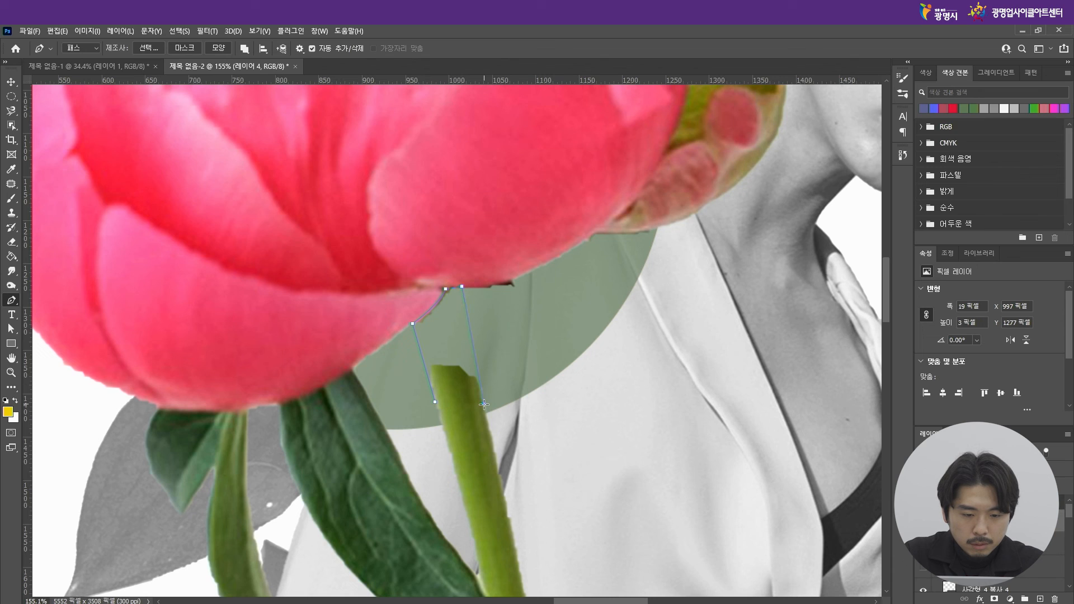
pyautogui.click(496, 457)
pyautogui.click(494, 484)
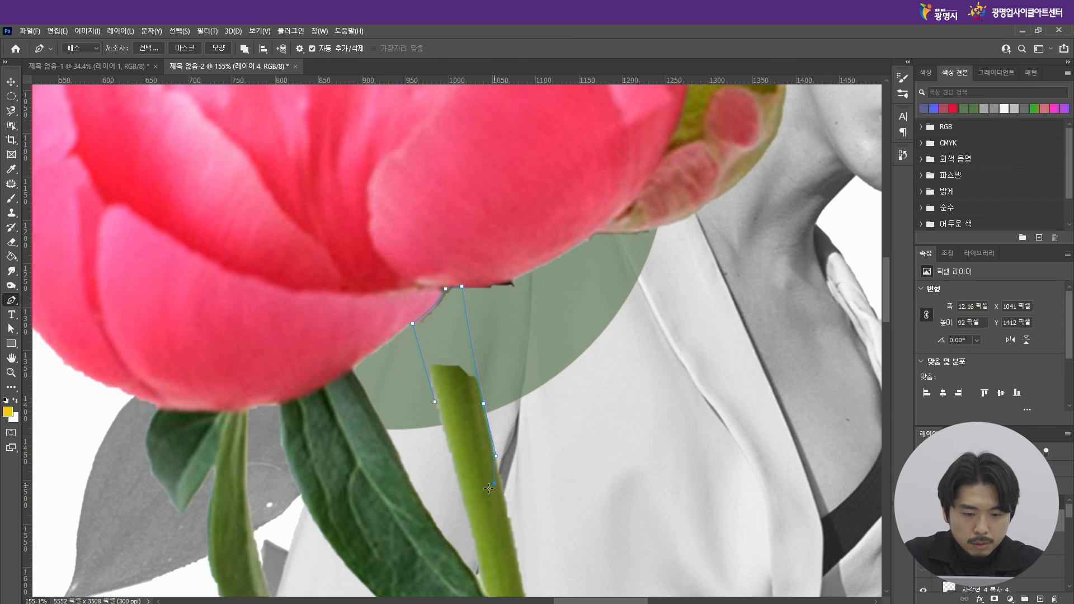
pyautogui.click(442, 427)
pyautogui.click(436, 403)
pyautogui.click(147, 49)
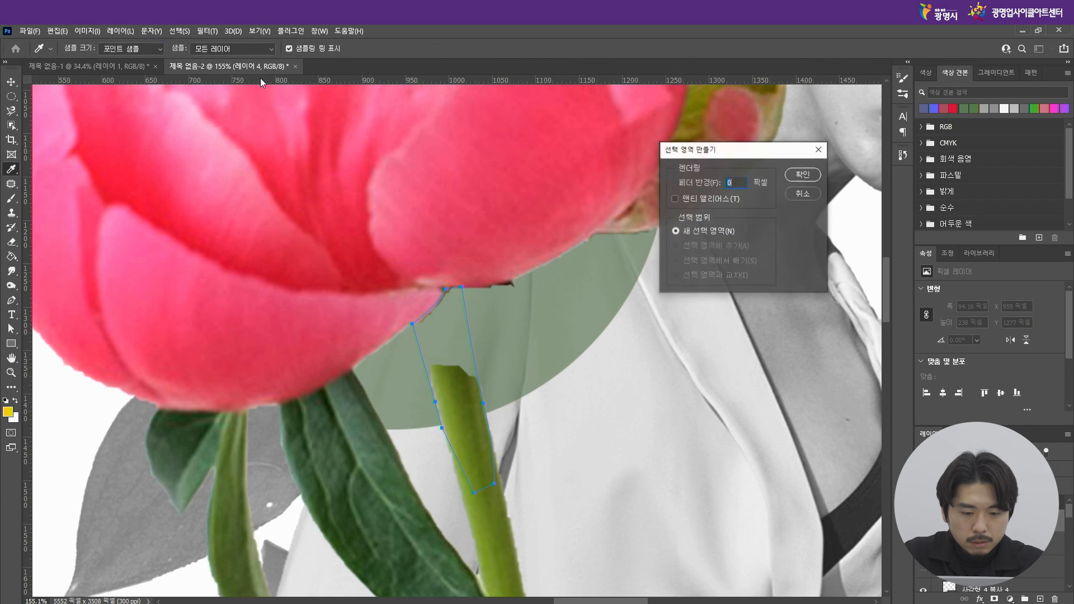
pyautogui.click(804, 176)
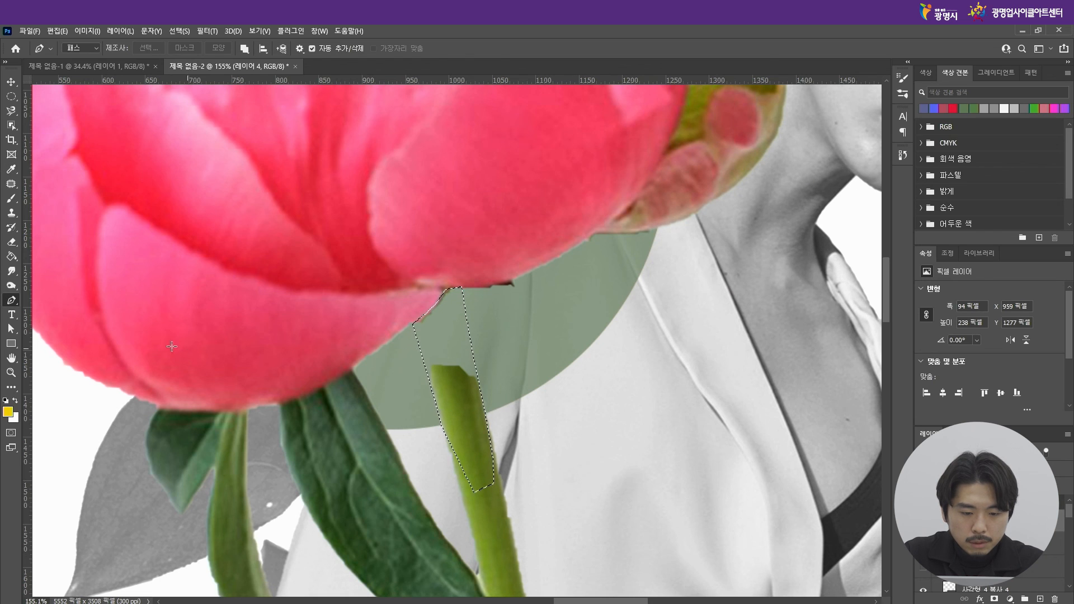
# Step: Extend the green stem up to the bloom inside the selection with the Smudge tool at size 100 and 59% strength, and deselect
pyautogui.click(13, 271)
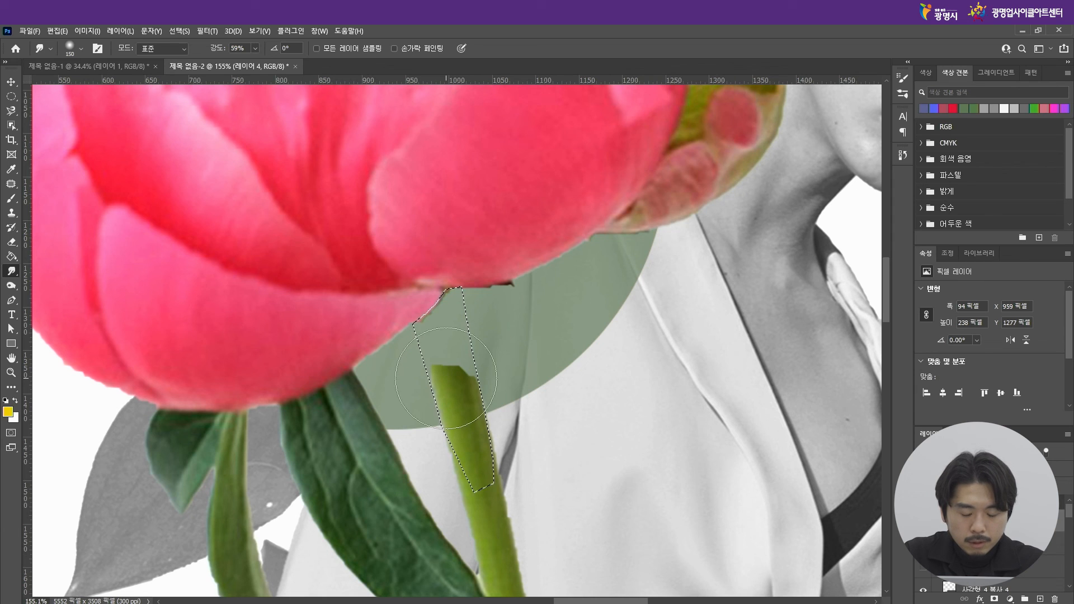
pyautogui.press('[')
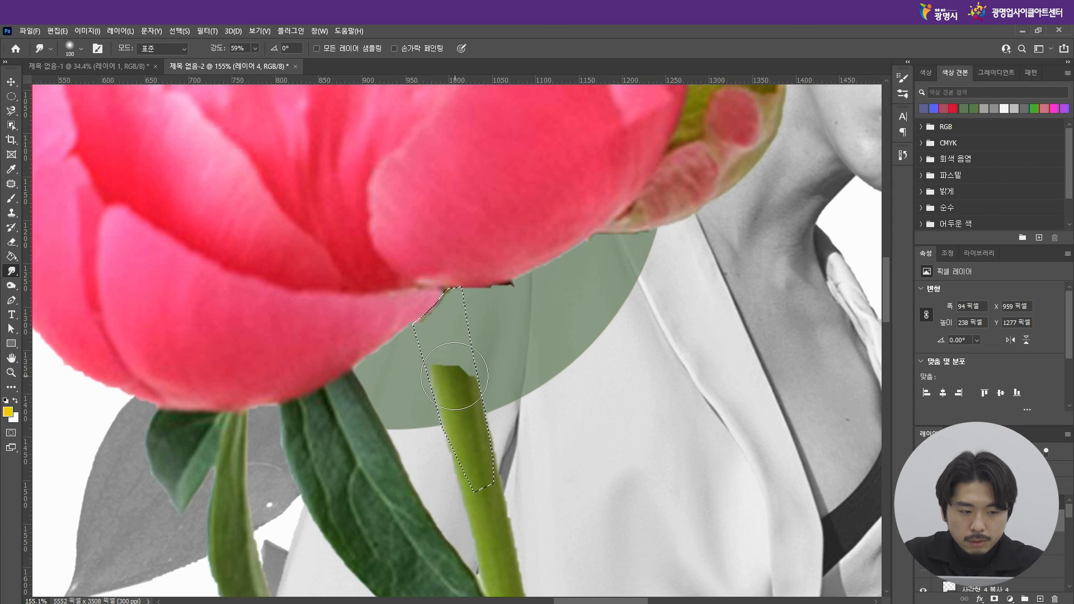
pyautogui.moveTo(448, 356)
pyautogui.mouseDown()
pyautogui.moveTo(442, 269)
pyautogui.moveTo(456, 256)
pyautogui.mouseUp()
pyautogui.moveTo(479, 348); pyautogui.dragTo(466, 257)
pyautogui.moveTo(438, 374)
pyautogui.mouseDown()
pyautogui.moveTo(415, 300)
pyautogui.moveTo(442, 327)
pyautogui.moveTo(467, 241)
pyautogui.mouseUp()
pyautogui.moveTo(491, 396); pyautogui.dragTo(463, 252)
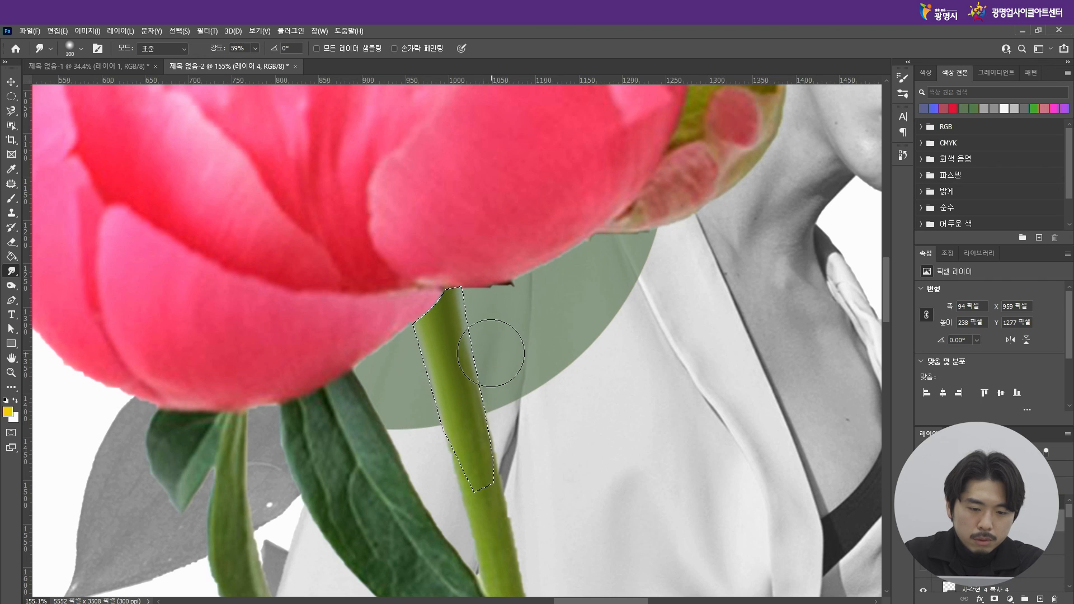
pyautogui.moveTo(490, 353); pyautogui.dragTo(471, 302)
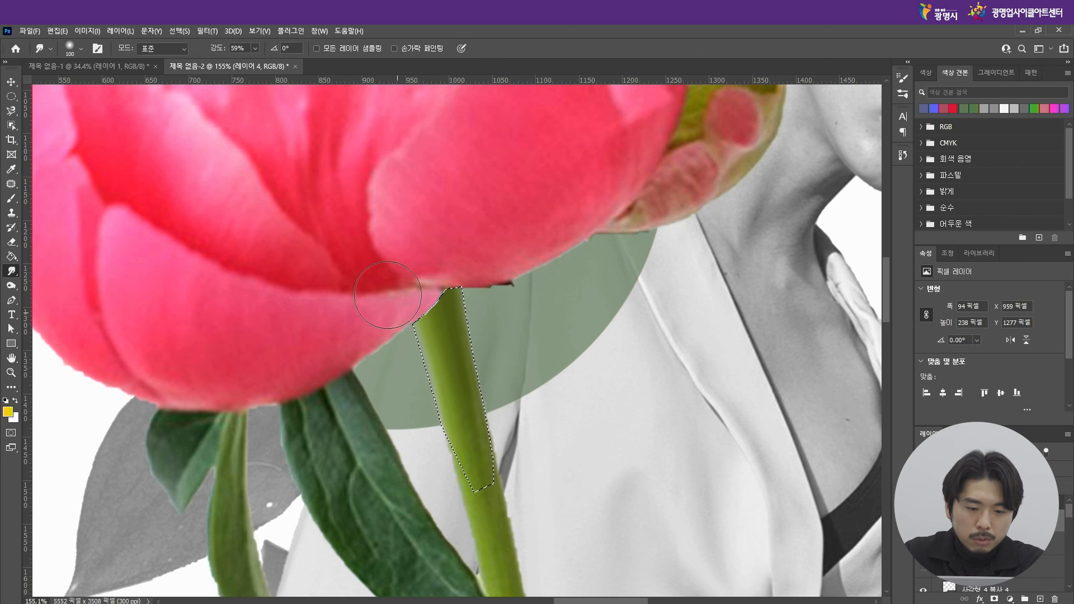
pyautogui.hotkey('ctrl', 'd')
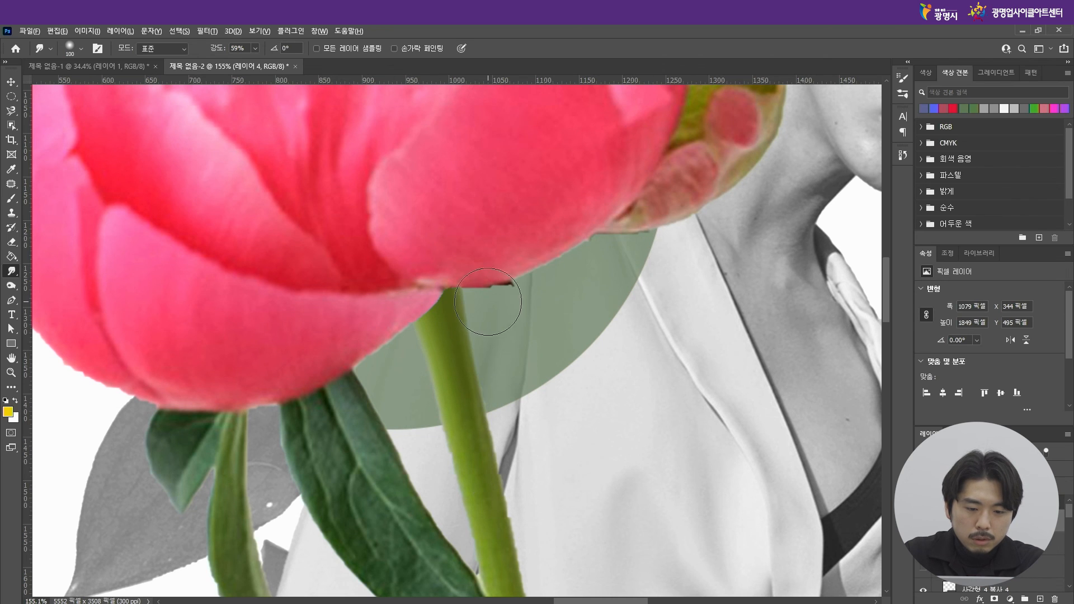
# Step: Scale the peony cut-out to 56.19%, tilt it counter-clockwise and place it beside the model's arm, below the green circle
pyautogui.scroll(-6, 488, 302)
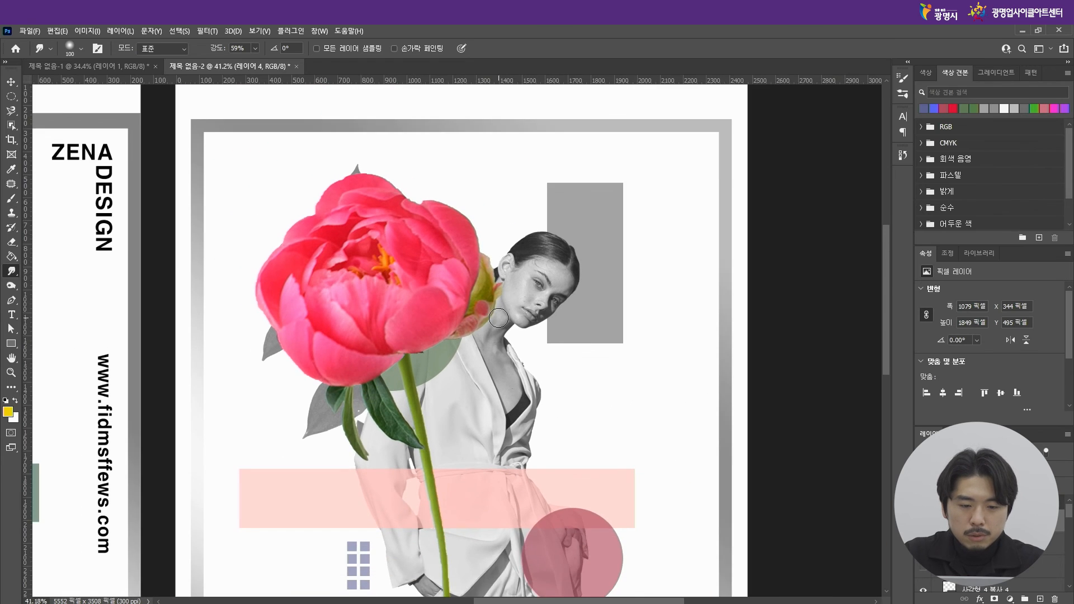
pyautogui.scroll(1, 498, 318)
pyautogui.press('v')
pyautogui.moveTo(391, 305)
pyautogui.mouseDown()
pyautogui.moveTo(341, 268)
pyautogui.moveTo(352, 266)
pyautogui.mouseUp()
pyautogui.hotkey('ctrl', 't')
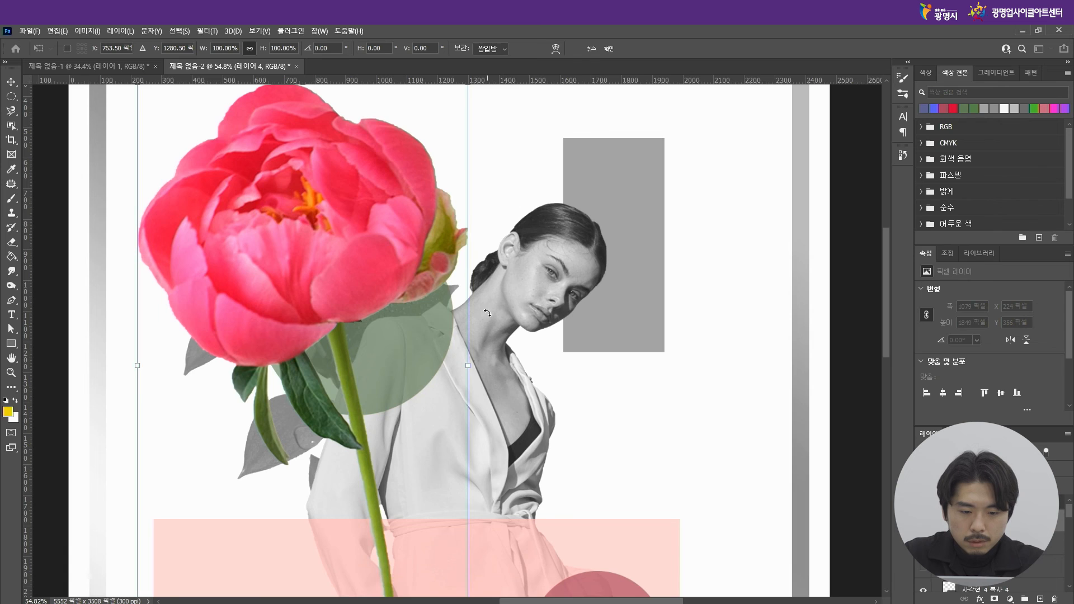
pyautogui.scroll(-2, 487, 247)
pyautogui.moveTo(475, 205); pyautogui.dragTo(393, 384)
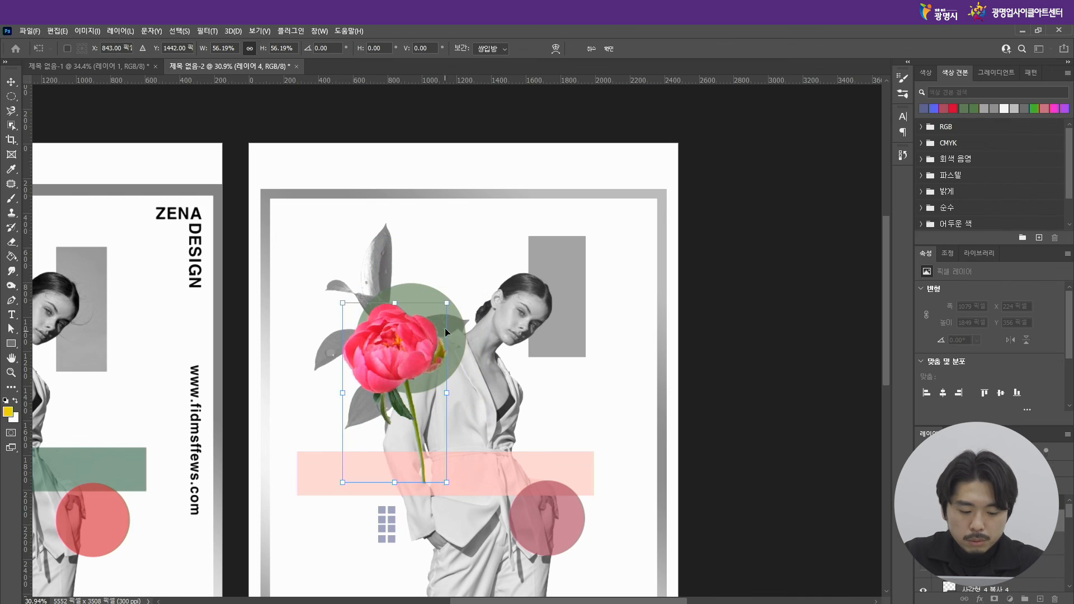
pyautogui.moveTo(459, 297); pyautogui.dragTo(395, 278)
pyautogui.moveTo(378, 361); pyautogui.dragTo(358, 402)
pyautogui.press('Return')
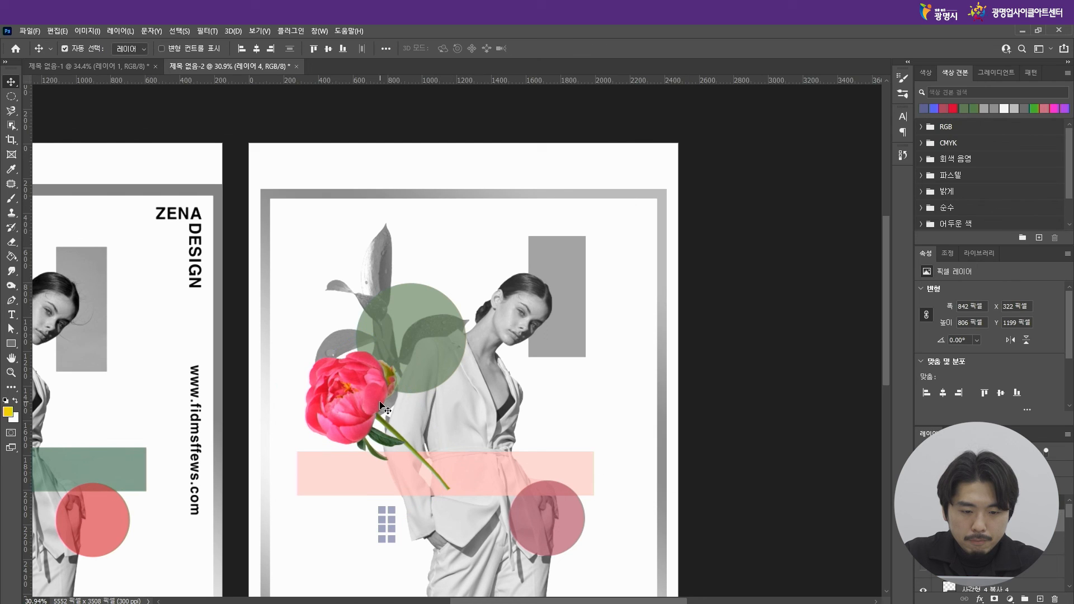
# Step: Move the peony layer down the layer stack, behind the grey plant and the model
pyautogui.scroll(-1, 1005, 529)
pyautogui.scroll(1, 1006, 529)
pyautogui.moveTo(1005, 530)
pyautogui.mouseDown()
pyautogui.moveTo(1006, 603)
pyautogui.moveTo(994, 603)
pyautogui.moveTo(995, 563)
pyautogui.moveTo(1004, 594)
pyautogui.moveTo(1001, 527)
pyautogui.mouseUp()
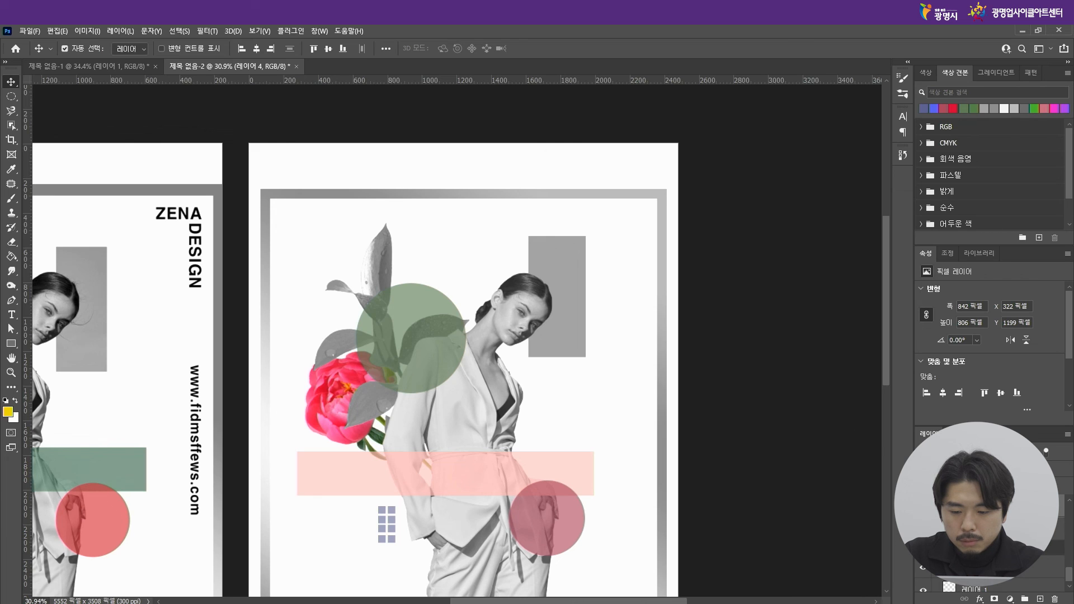
# Step: Recolour the peony to a muted blue with Hue/Saturation, setting hue to -132 and strongly lowering the saturation
pyautogui.click(88, 32)
pyautogui.moveTo(115, 64)
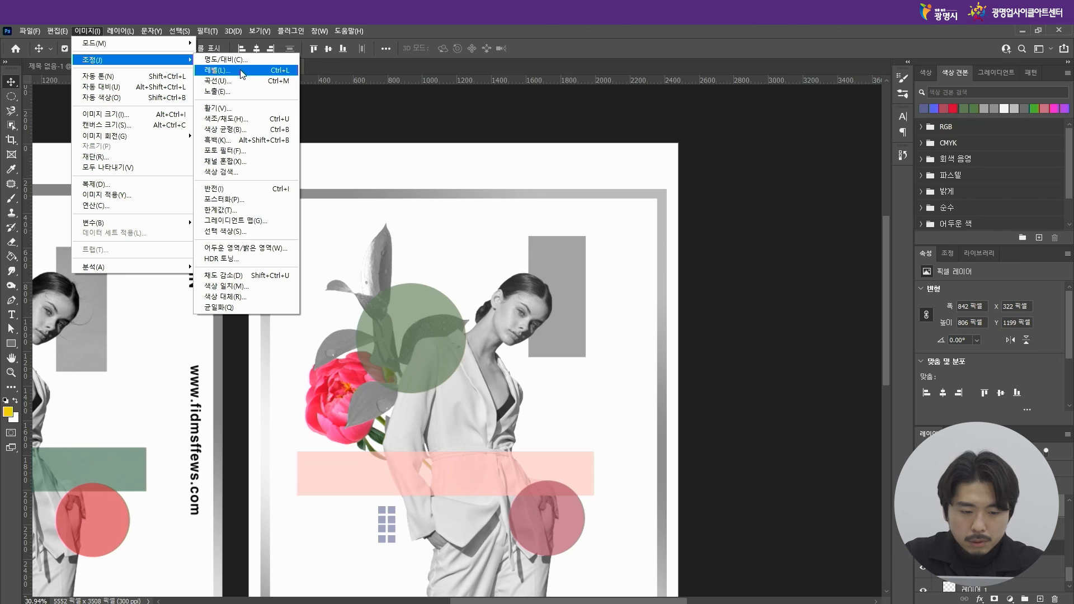
pyautogui.click(252, 119)
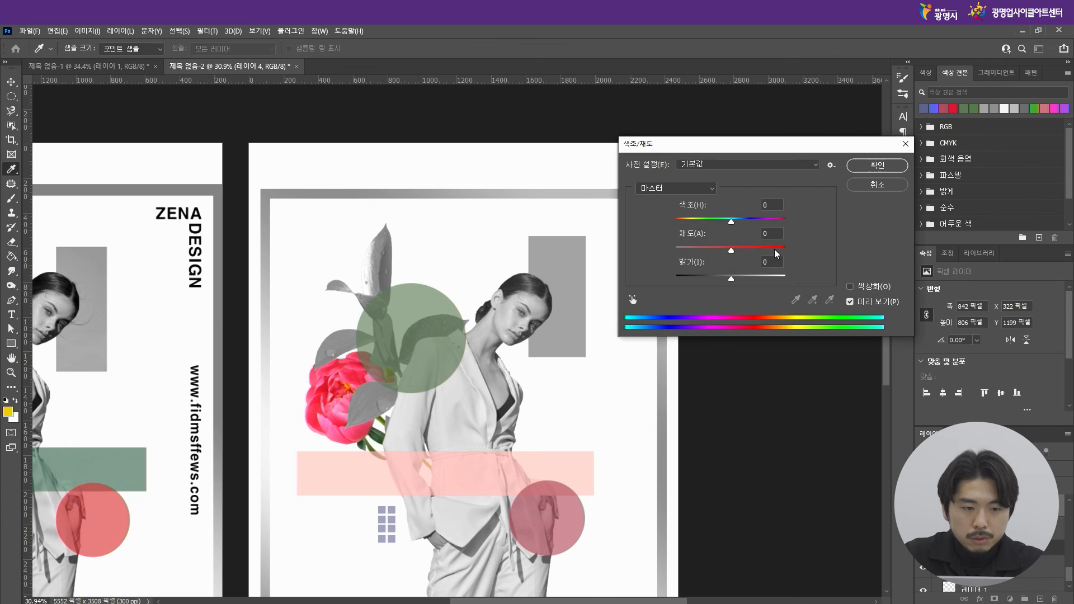
pyautogui.moveTo(729, 250); pyautogui.dragTo(687, 226)
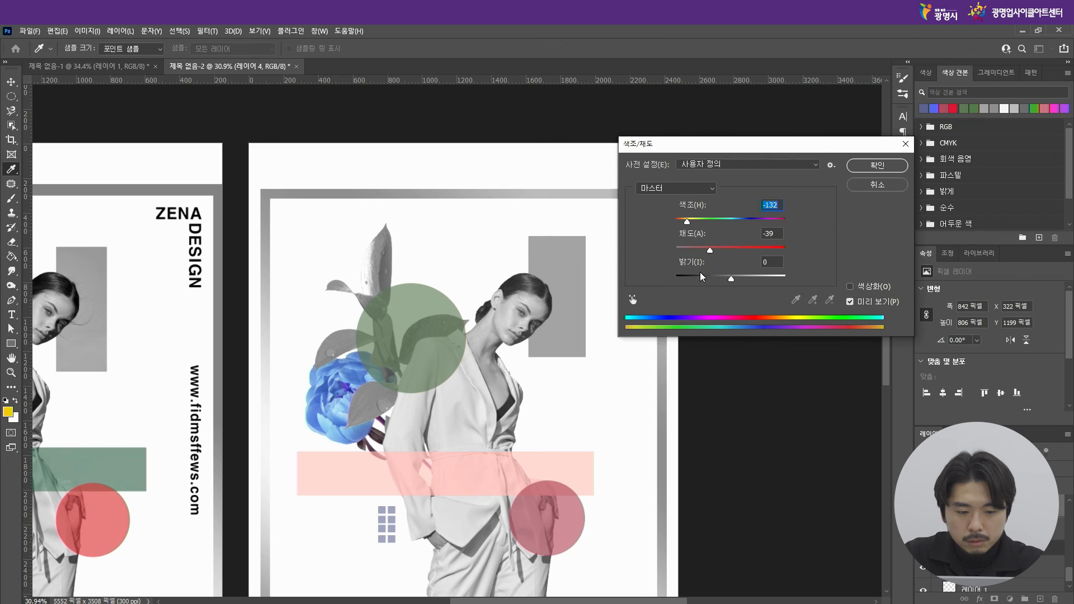
pyautogui.moveTo(708, 251); pyautogui.dragTo(695, 251)
pyautogui.click(881, 167)
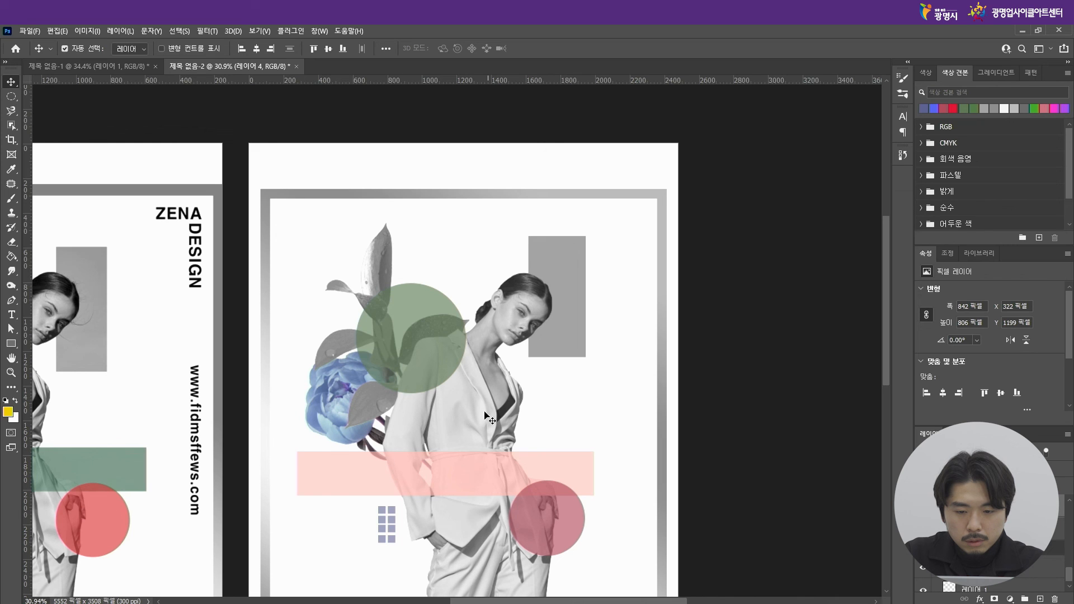
pyautogui.scroll(-4, 685, 356)
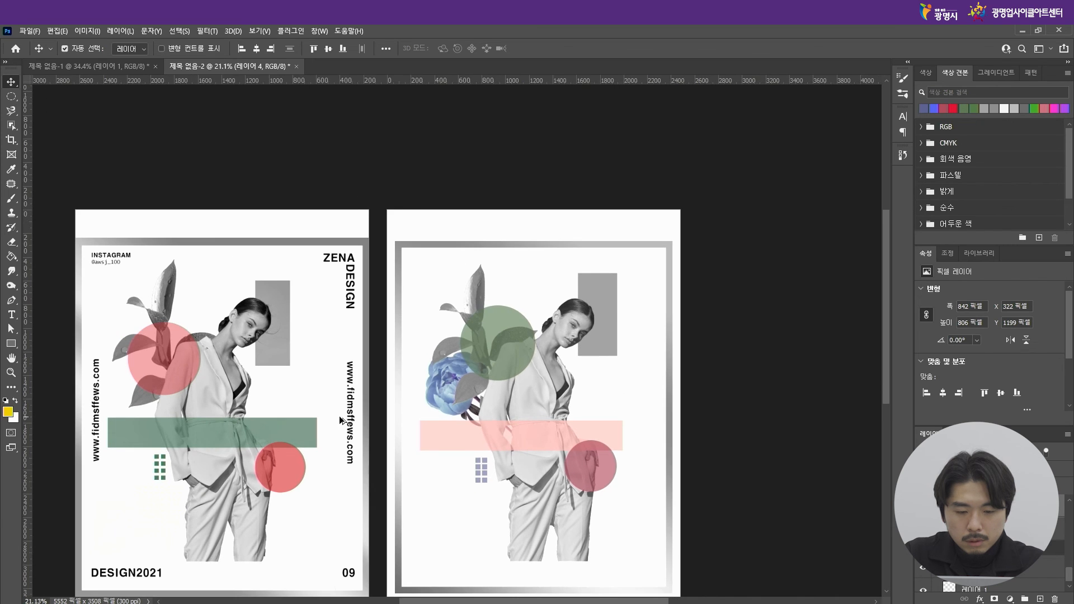
pyautogui.scroll(2, 229, 413)
pyautogui.scroll(-2, 606, 240)
pyautogui.scroll(2, 506, 413)
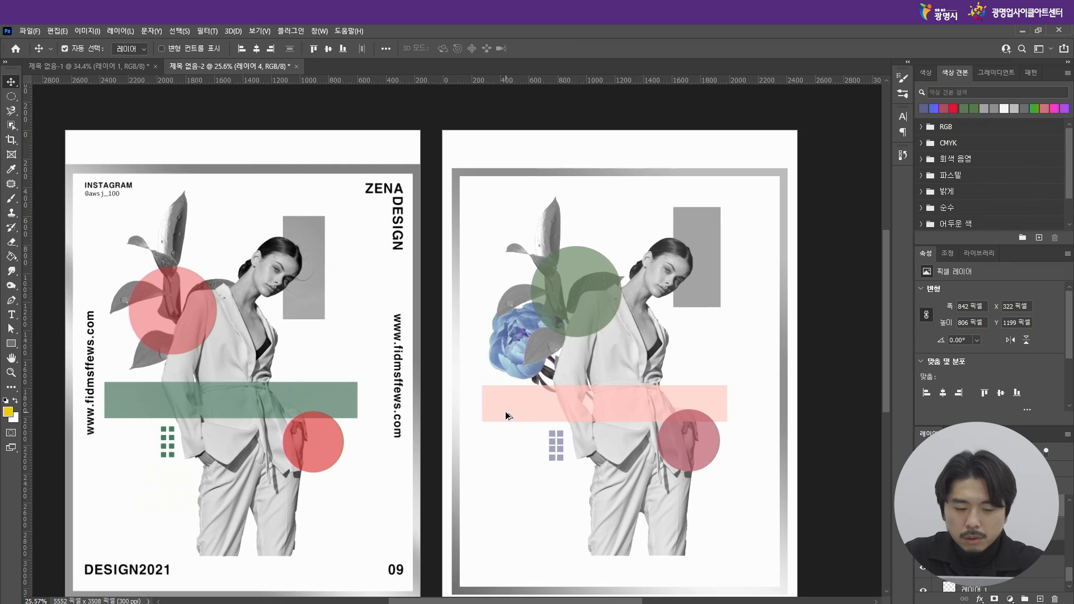
# Step: Add the horizontal text "ZENA" to the second poster and place it just inside the frame's upper-right corner
pyautogui.scroll(-2, 466, 341)
pyautogui.scroll(2, 470, 446)
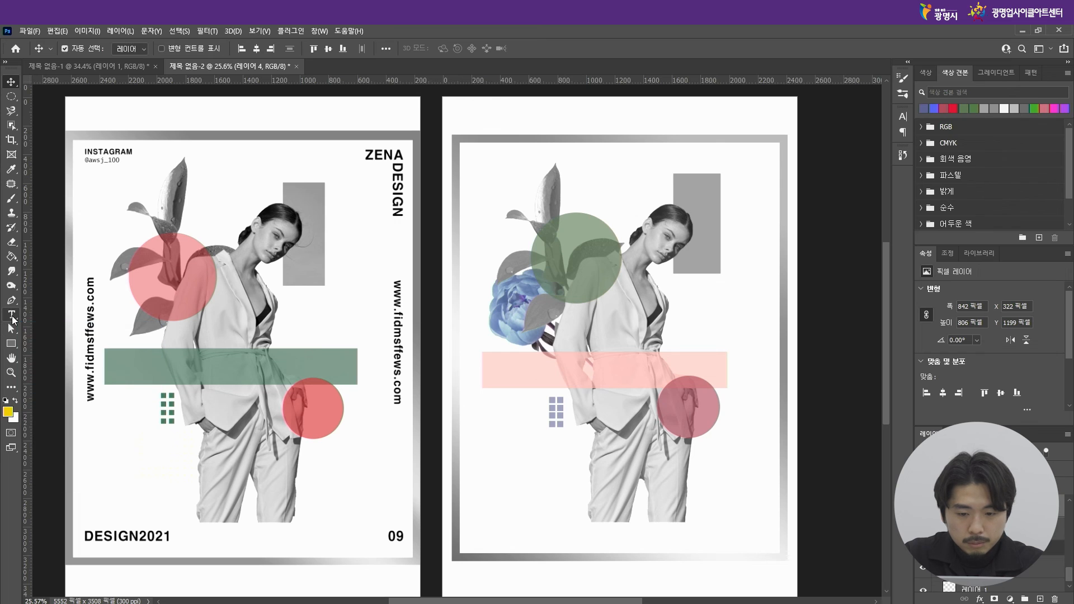
pyautogui.click(11, 315)
pyautogui.scroll(1, 754, 122)
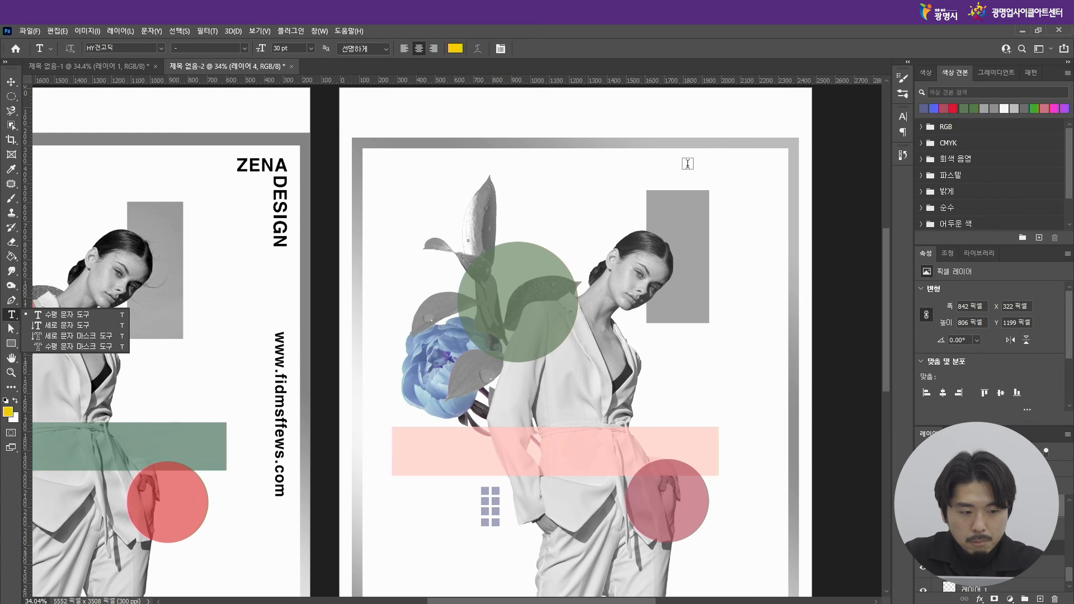
pyautogui.click(687, 162)
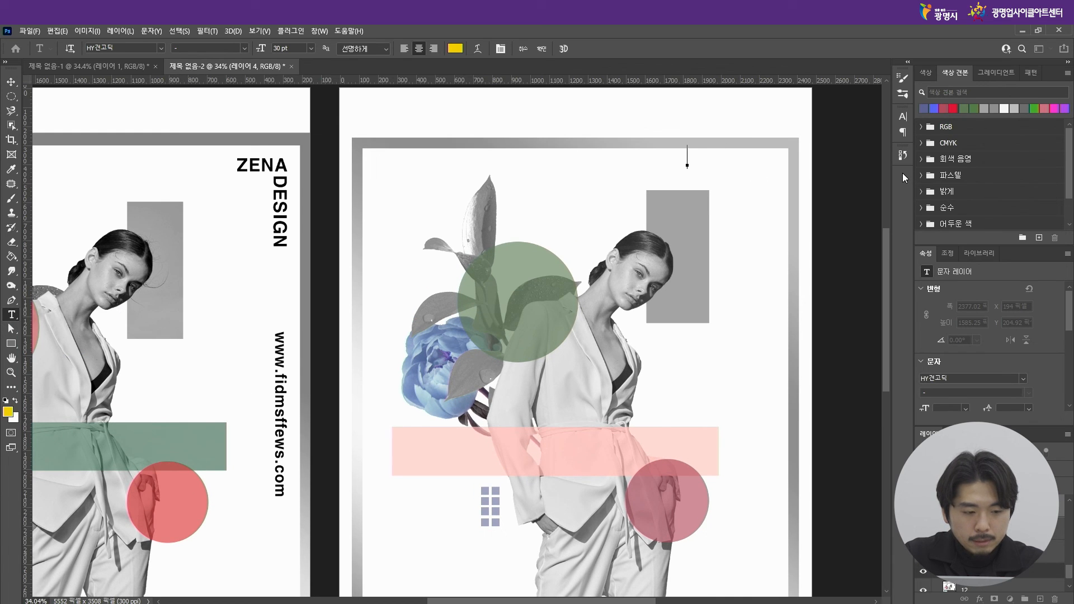
pyautogui.write('ㅋ')
pyautogui.press('BackSpace')
pyautogui.write('Z')
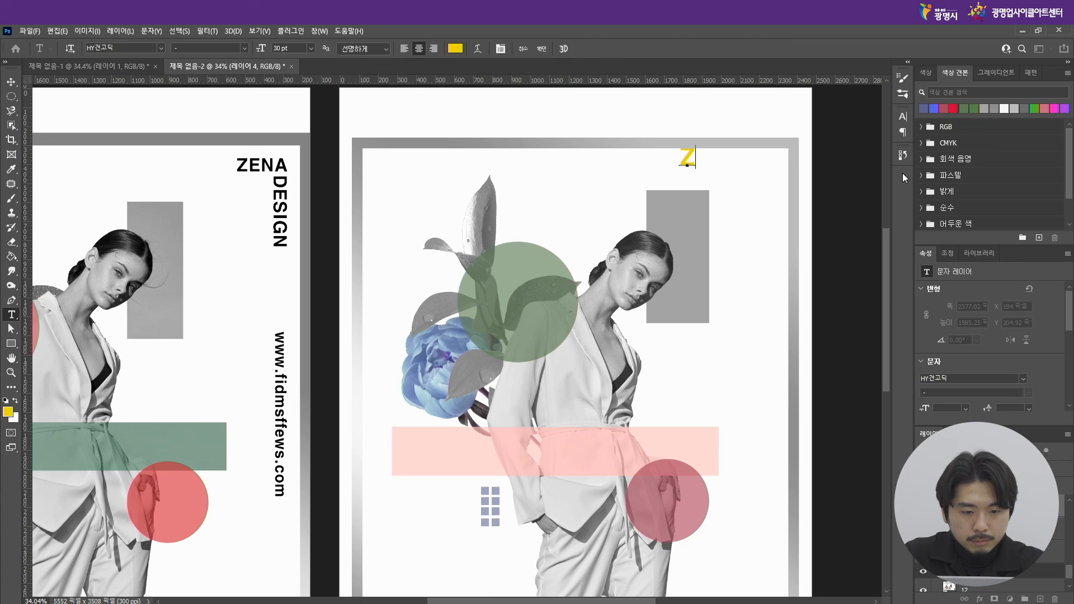
pyautogui.write('EN')
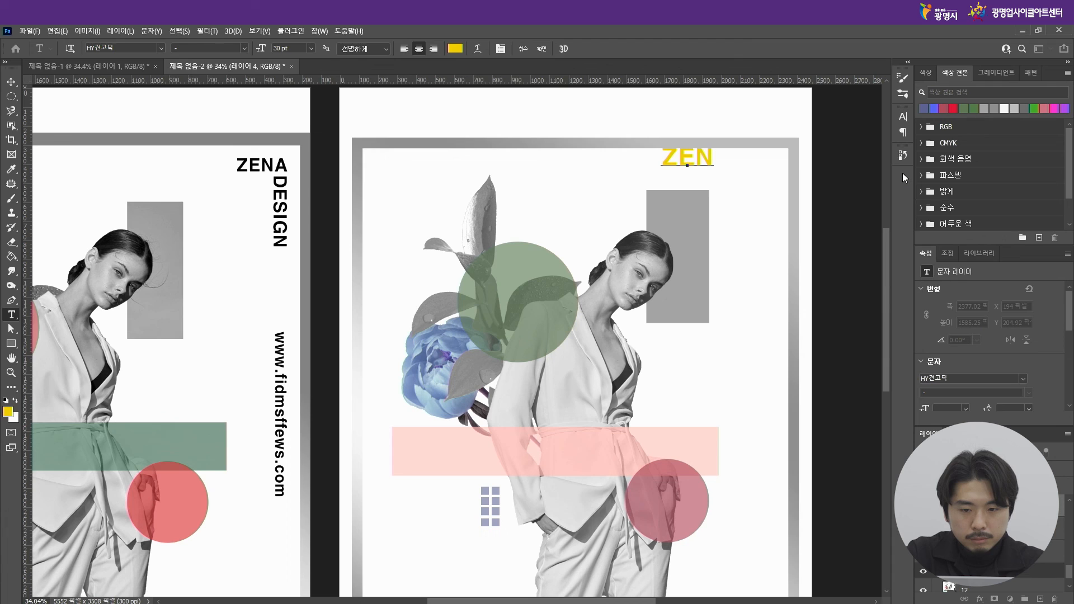
pyautogui.write('A')
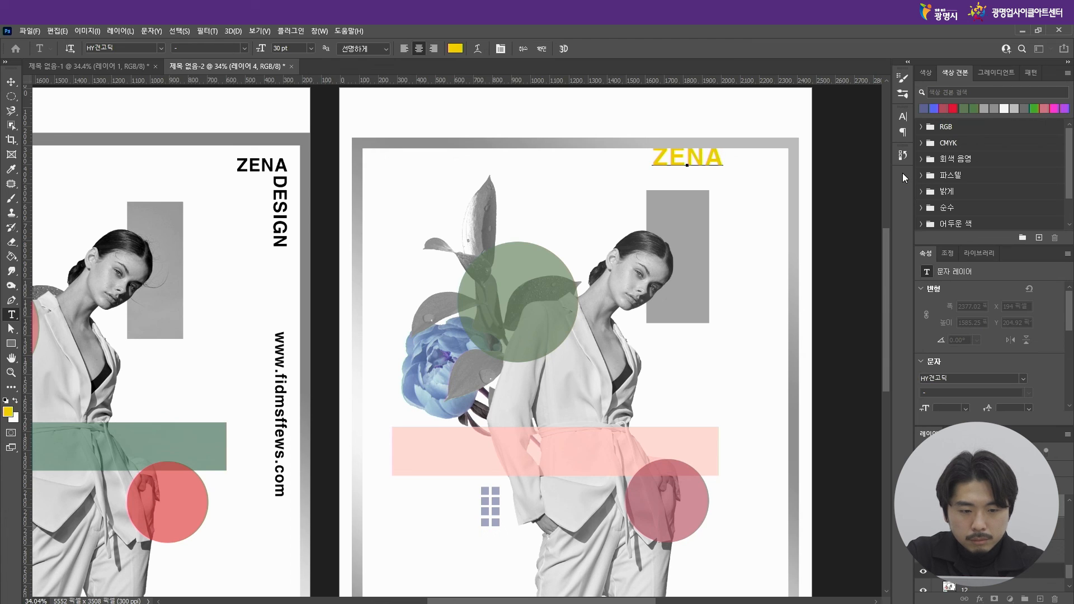
pyautogui.click(20, 80)
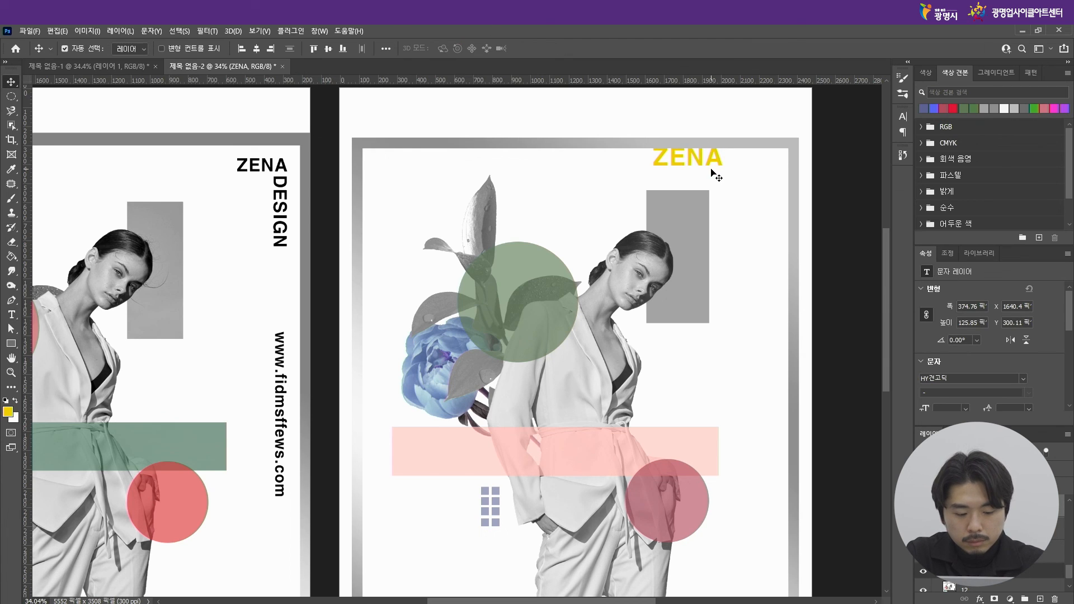
pyautogui.moveTo(711, 167); pyautogui.dragTo(765, 173)
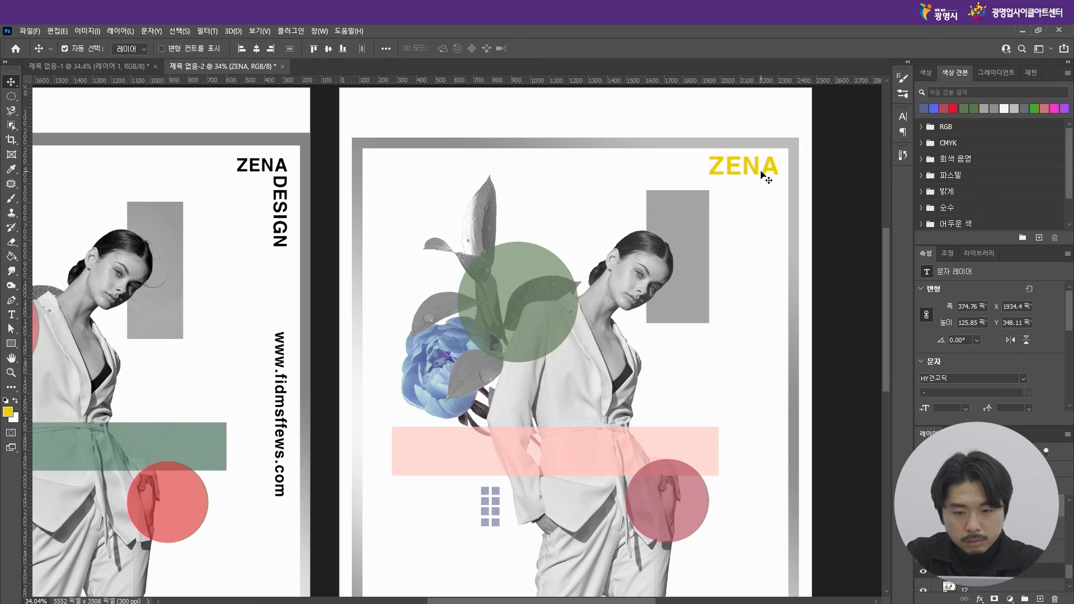
# Step: Recolour the ZENA text to dark grey #303030
pyautogui.click(12, 316)
pyautogui.click(454, 51)
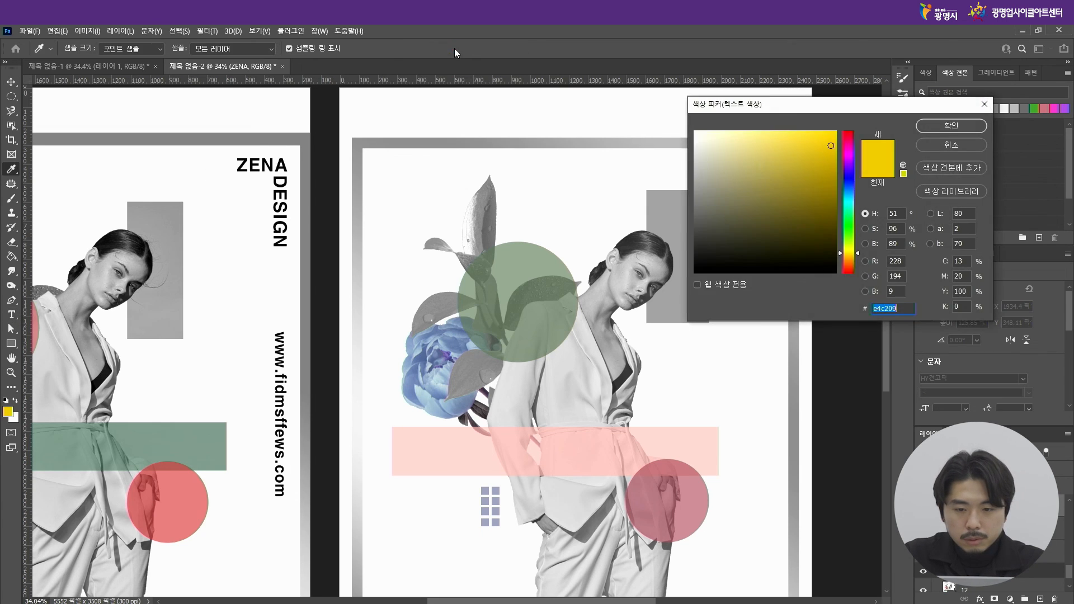
pyautogui.moveTo(763, 168); pyautogui.dragTo(693, 246)
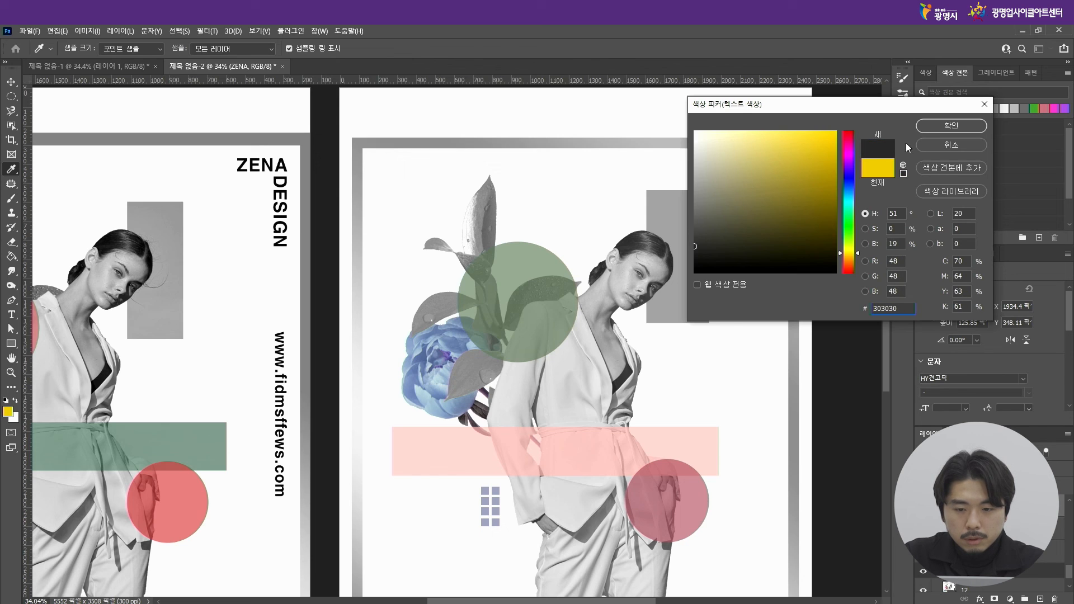
pyautogui.click(951, 125)
# Step: Duplicate the ZENA text straight below the original and change the copy's wording to "DESIGN"
pyautogui.click(23, 84)
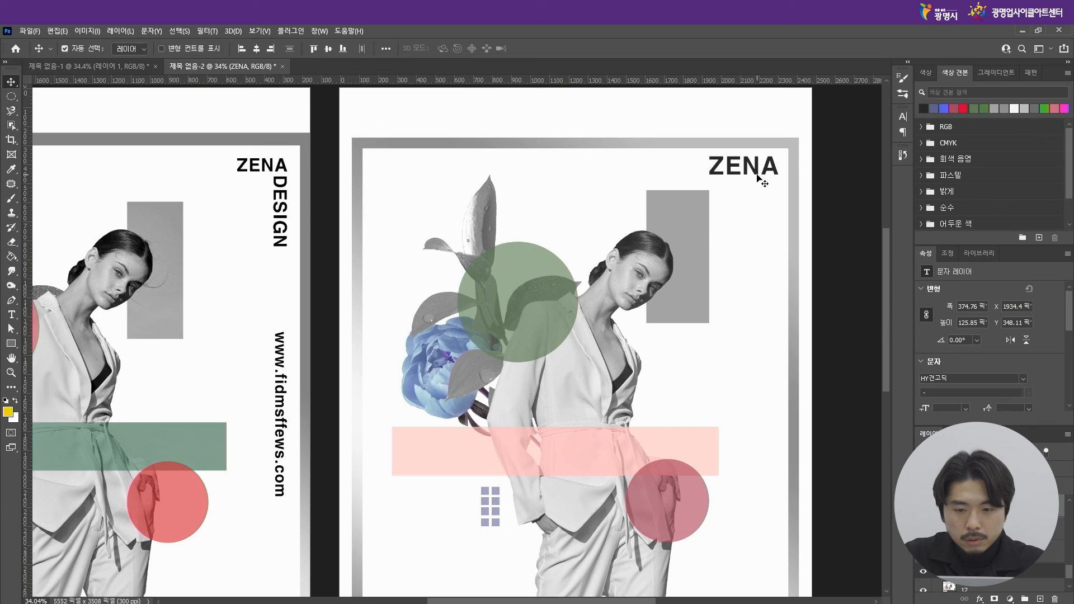
pyautogui.moveTo(756, 173); pyautogui.dragTo(756, 213)
pyautogui.click(10, 315)
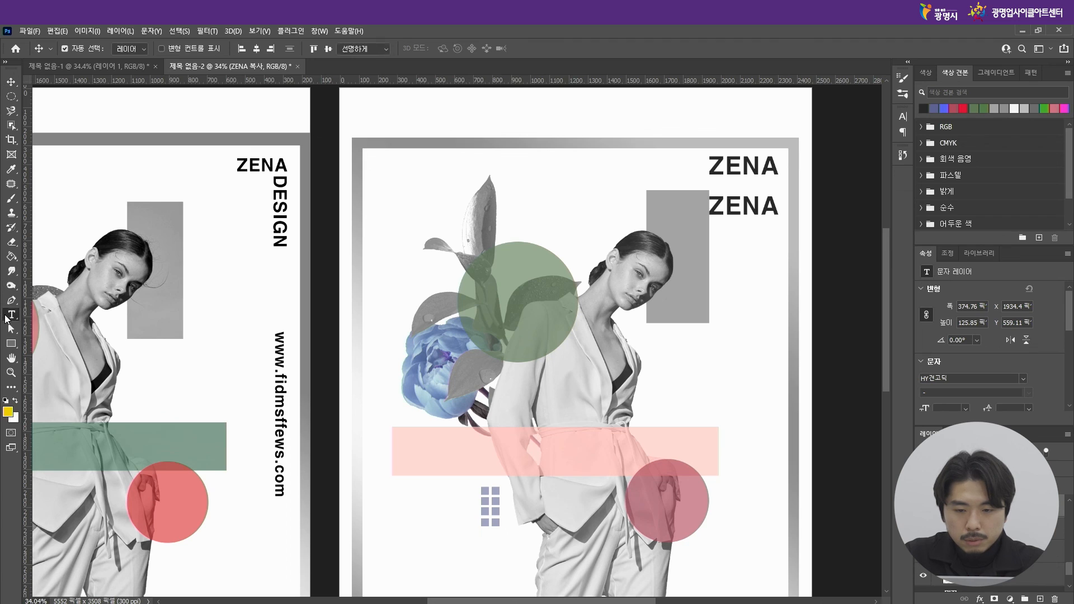
pyautogui.moveTo(709, 207); pyautogui.dragTo(792, 217)
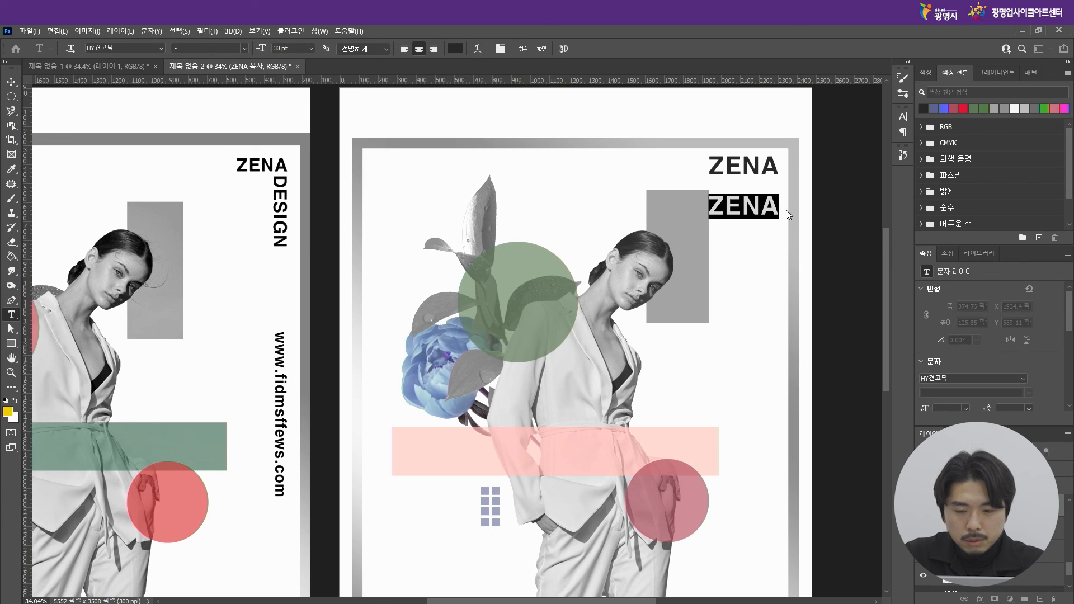
pyautogui.write('D')
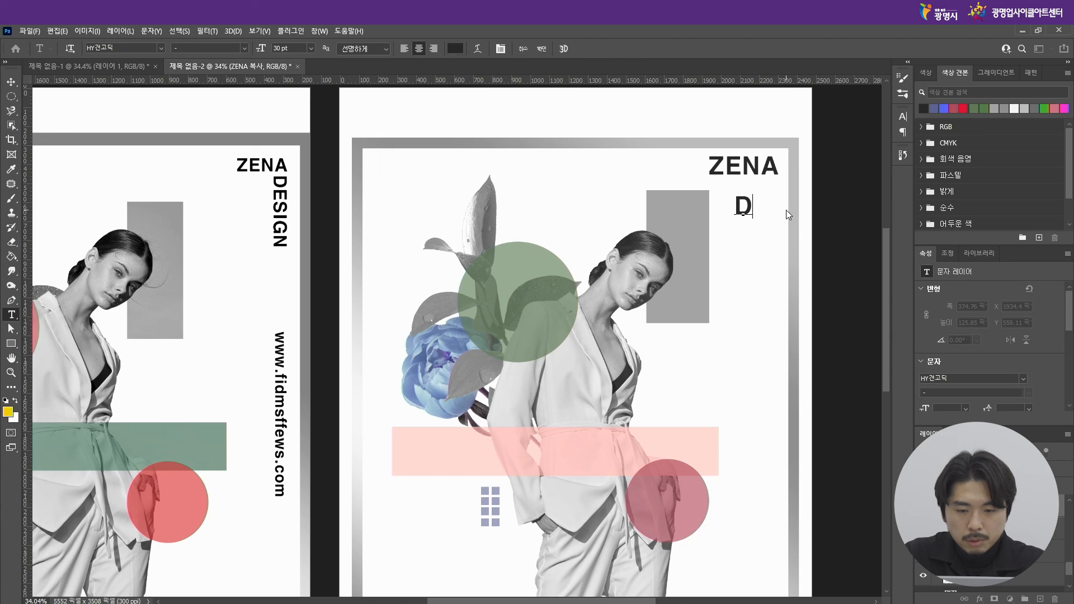
pyautogui.write('ESIGN')
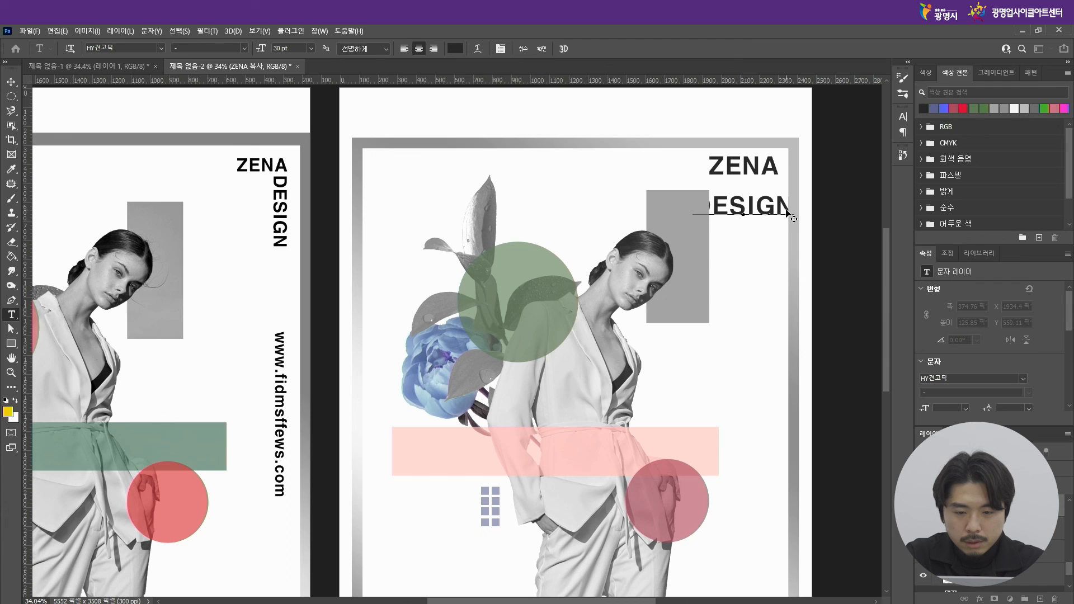
pyautogui.press('ctrl')
pyautogui.press('ctrl')
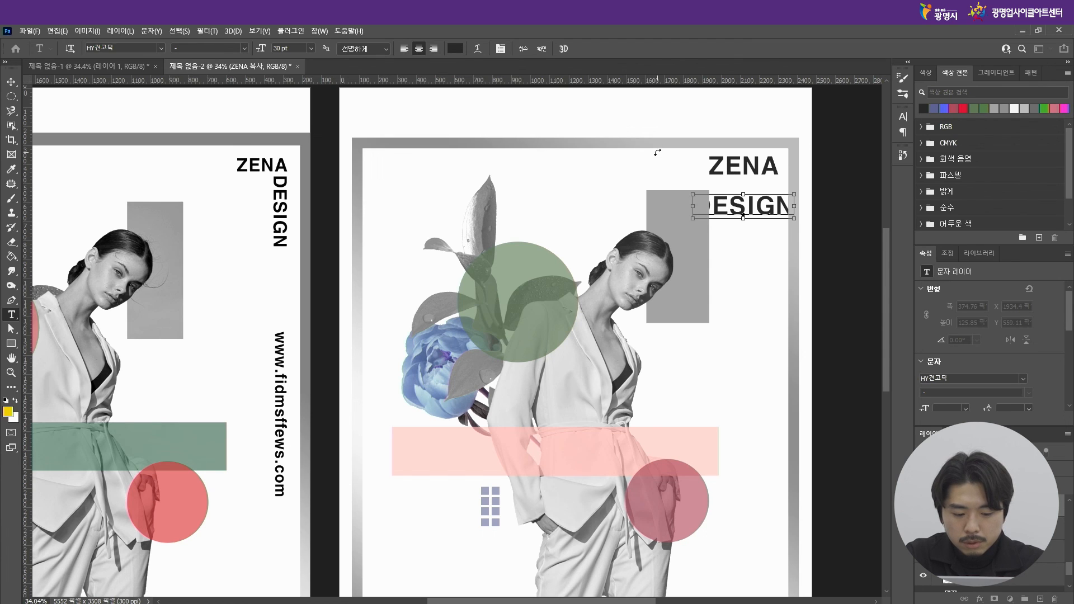
pyautogui.hotkey('ctrl', 't')
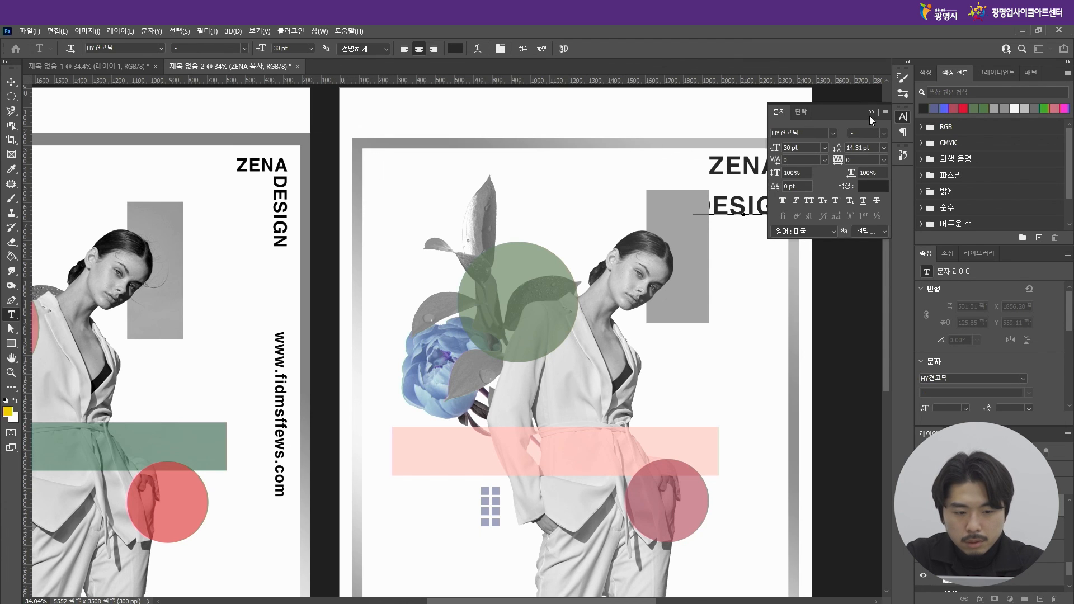
pyautogui.click(871, 112)
pyautogui.click(11, 81)
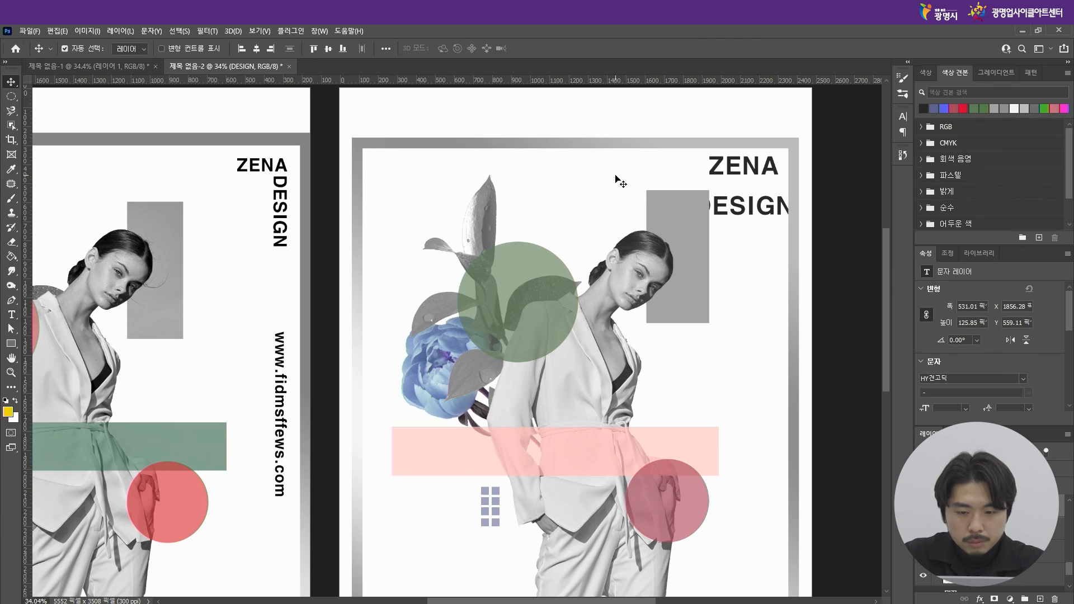
# Step: Rotate the DESIGN text 90° clockwise and position it directly beneath the final A of ZENA
pyautogui.hotkey('ctrl', 't')
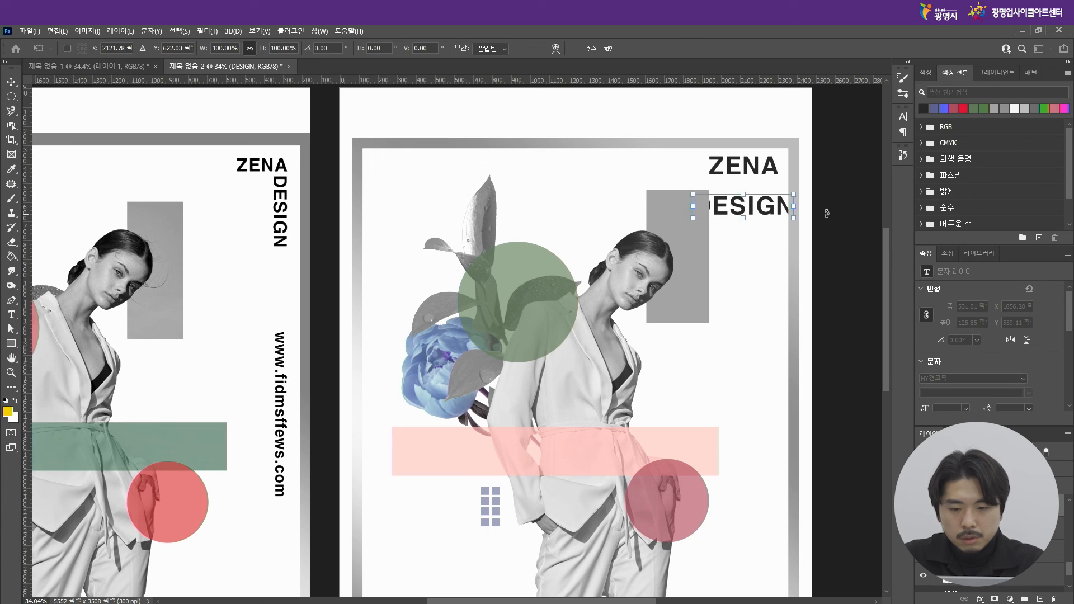
pyautogui.moveTo(809, 195); pyautogui.dragTo(748, 275)
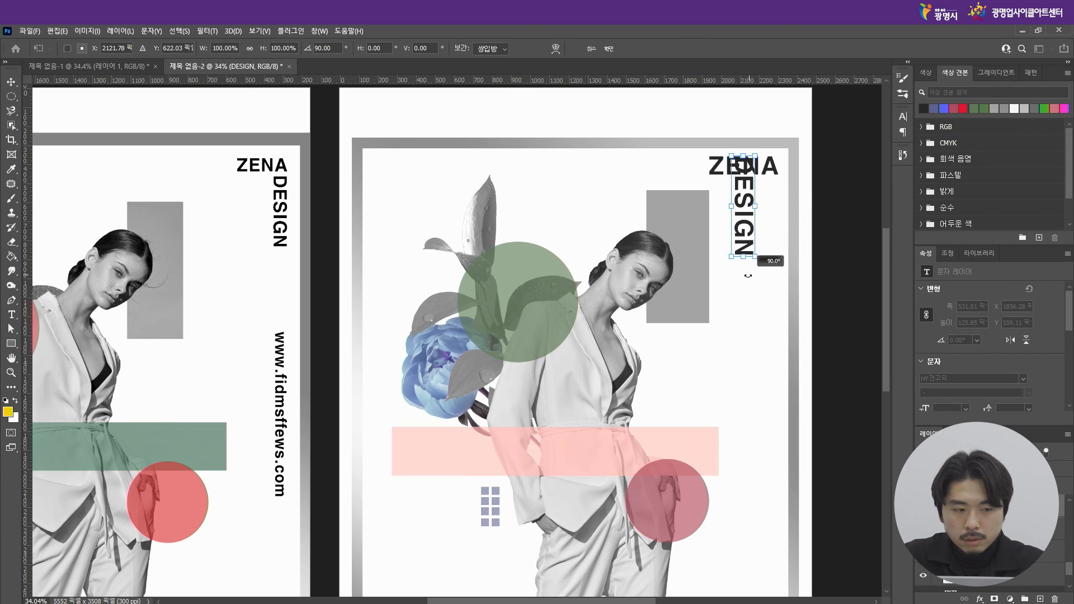
pyautogui.moveTo(742, 203); pyautogui.dragTo(771, 234)
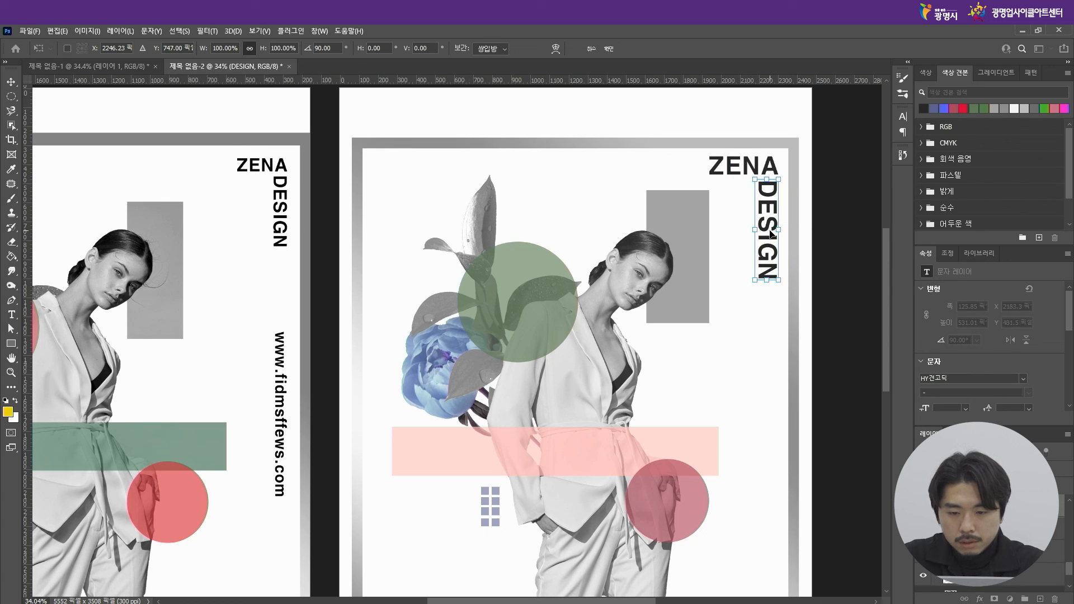
pyautogui.press('Right')
pyautogui.press('Up')
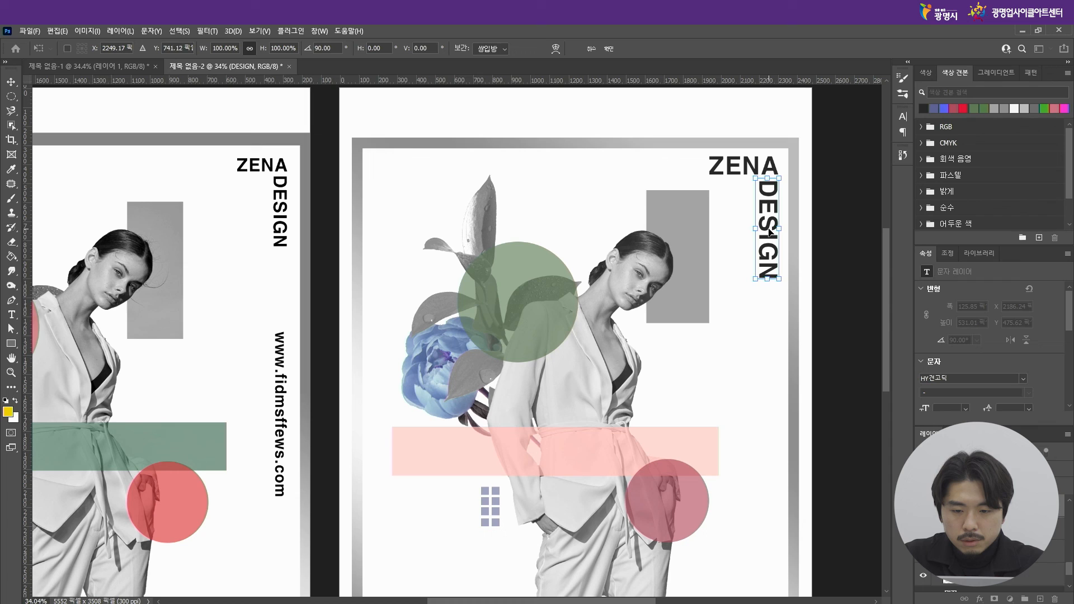
pyautogui.press('Up')
pyautogui.press('Up')
pyautogui.press('Up')
pyautogui.press('Up')
pyautogui.press('Return')
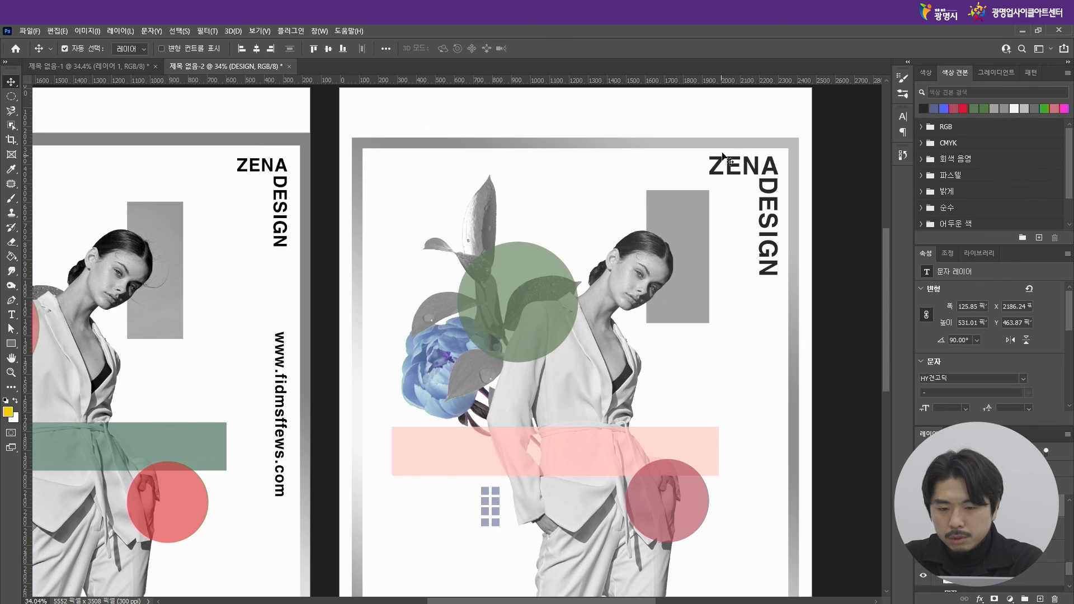
# Step: Scale the ZENA and DESIGN texts together to 78.34%, keeping them in the frame's upper-right corner
pyautogui.click(772, 170)
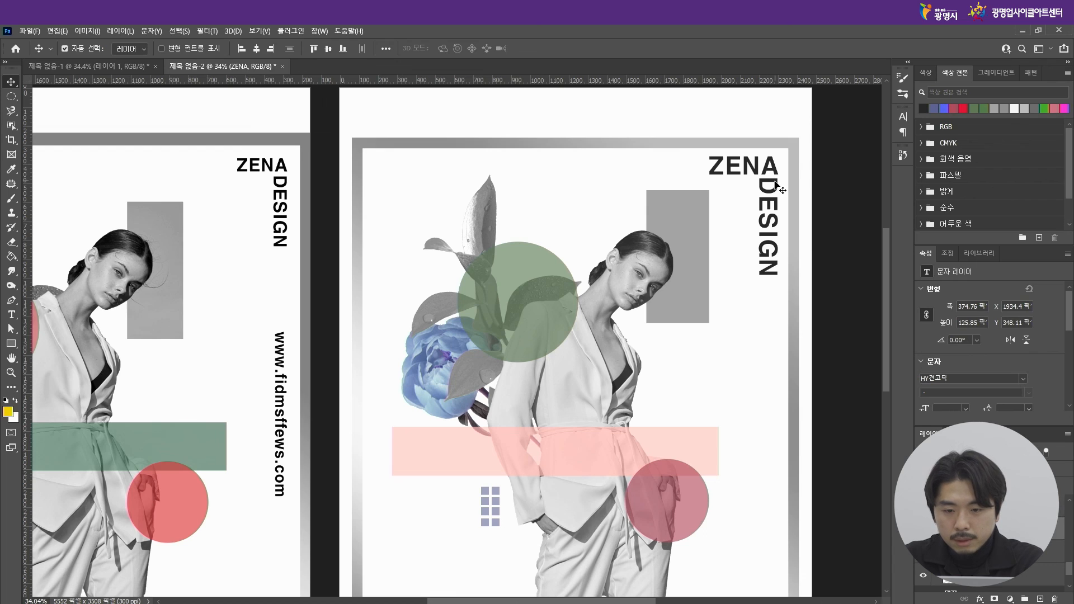
pyautogui.keyDown('shift'); pyautogui.click(776, 184); pyautogui.keyUp('shift')
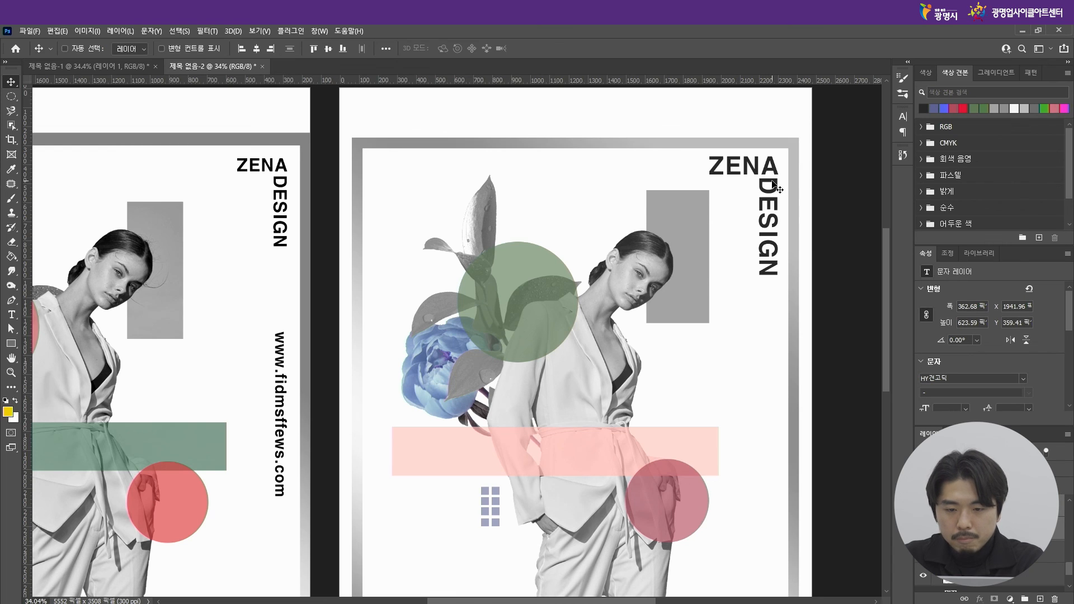
pyautogui.hotkey('ctrl', 't')
pyautogui.moveTo(711, 275); pyautogui.dragTo(734, 251)
pyautogui.press('Down')
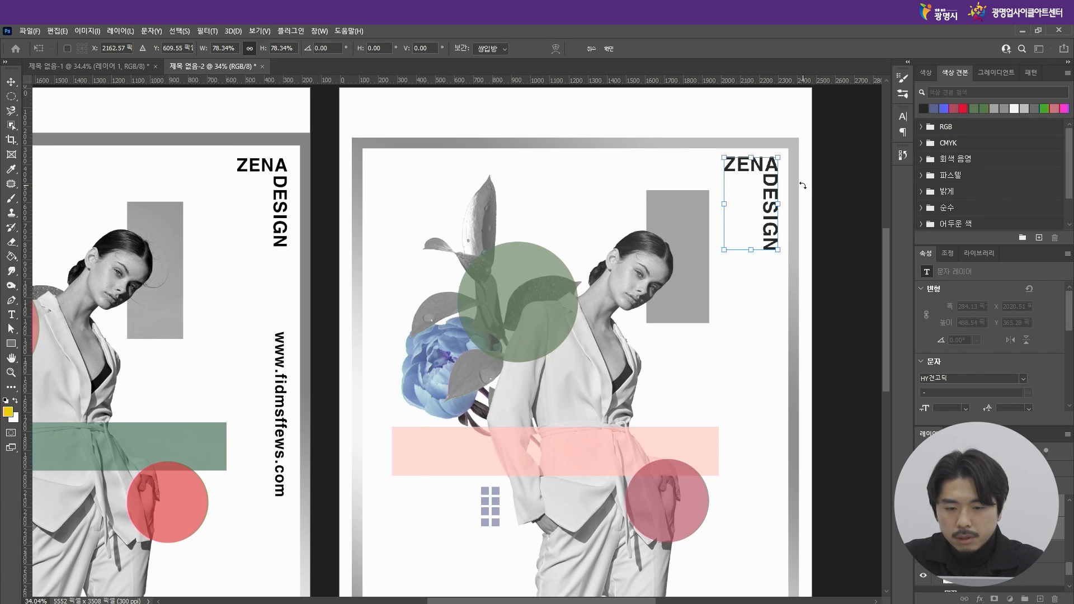
pyautogui.press('Return')
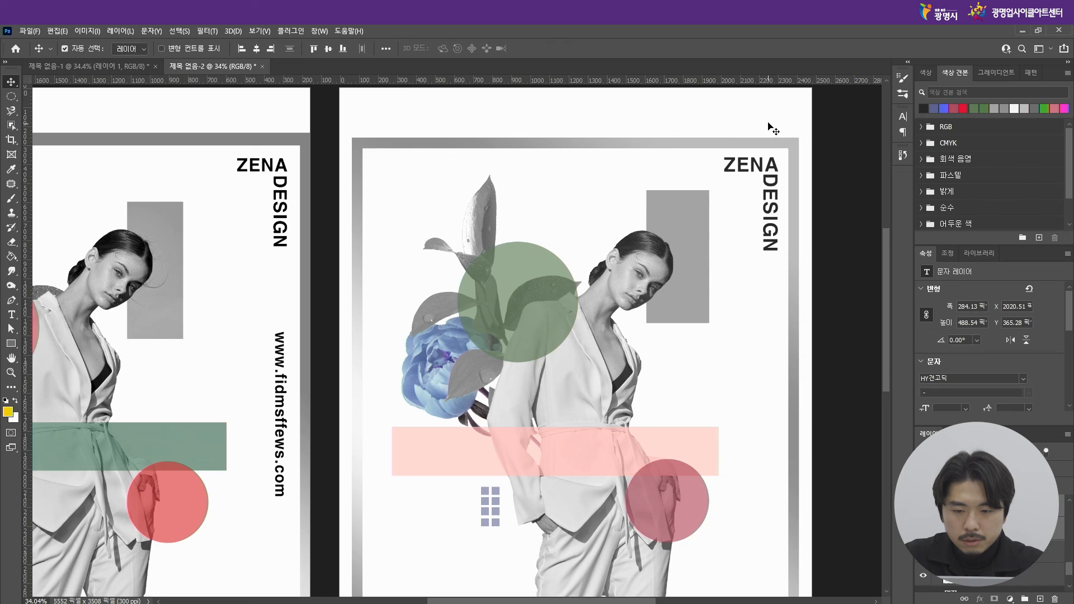
# Step: Add the horizontal text "DESIGN 2022" near the lower-left corner of the second poster
pyautogui.scroll(-4, 769, 126)
pyautogui.scroll(2, 626, 378)
pyautogui.scroll(-1, 699, 403)
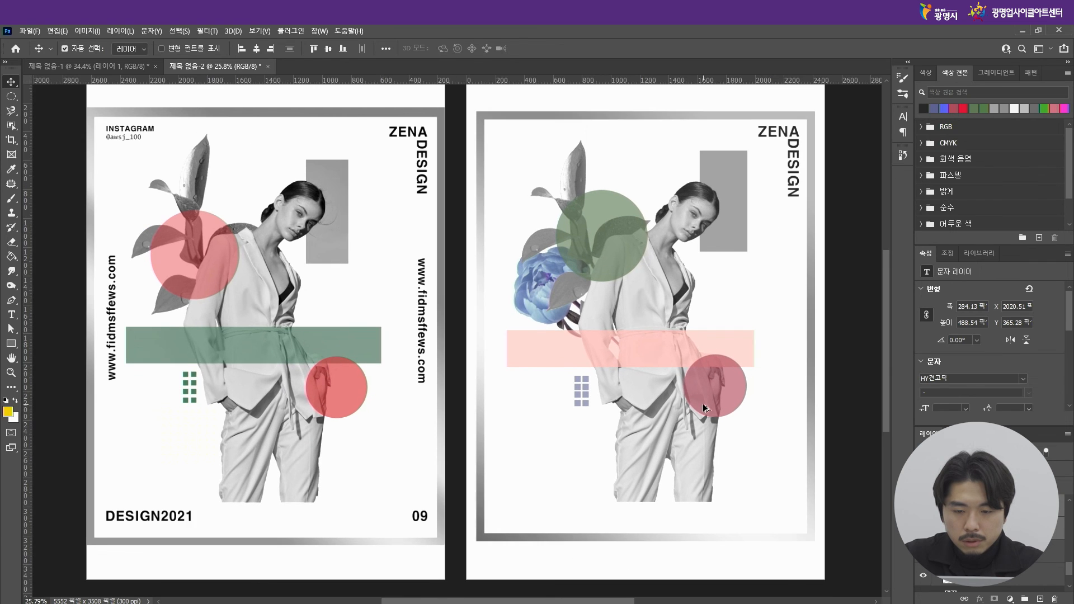
pyautogui.scroll(1, 609, 305)
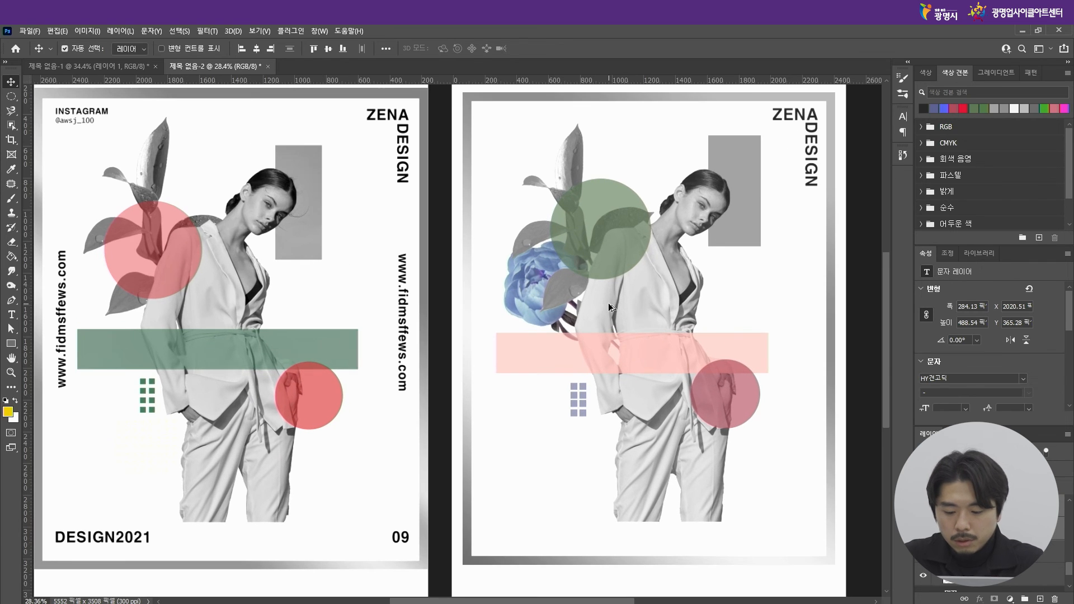
pyautogui.click(11, 315)
pyautogui.click(496, 536)
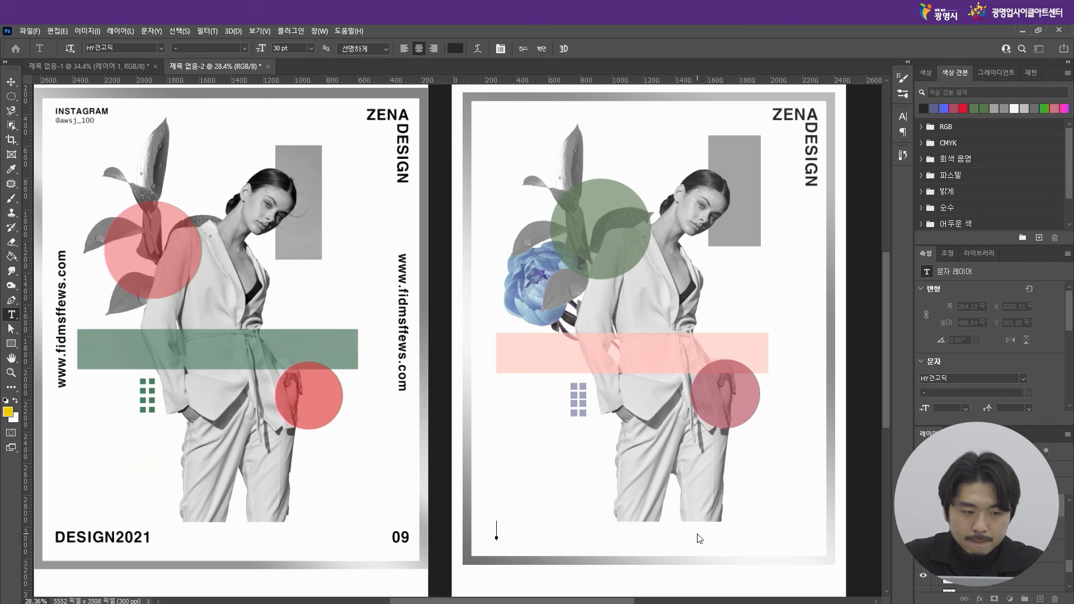
pyautogui.write('DE')
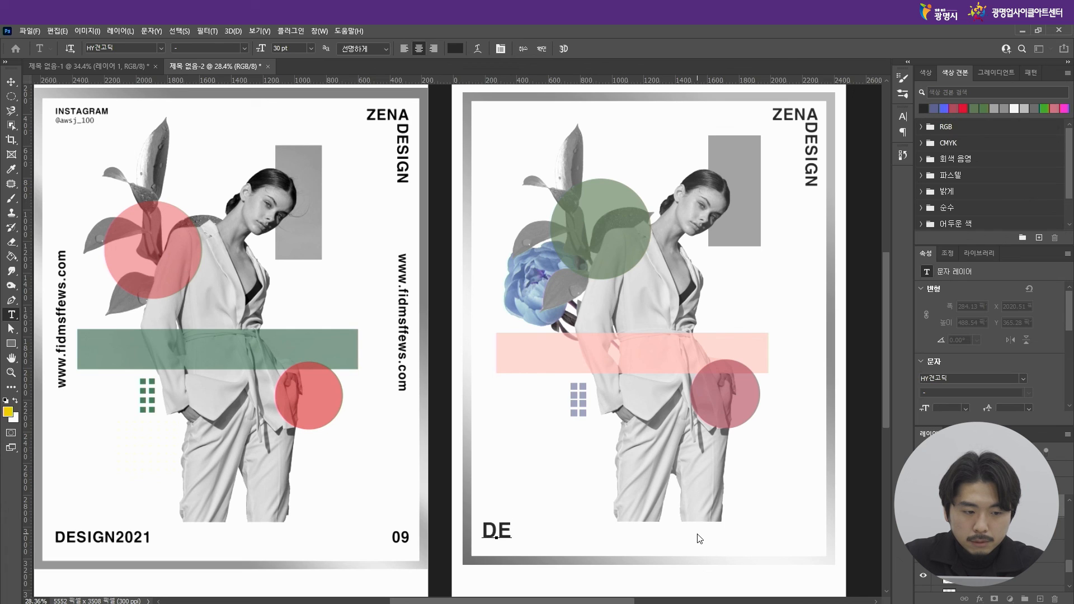
pyautogui.write('SIGN ')
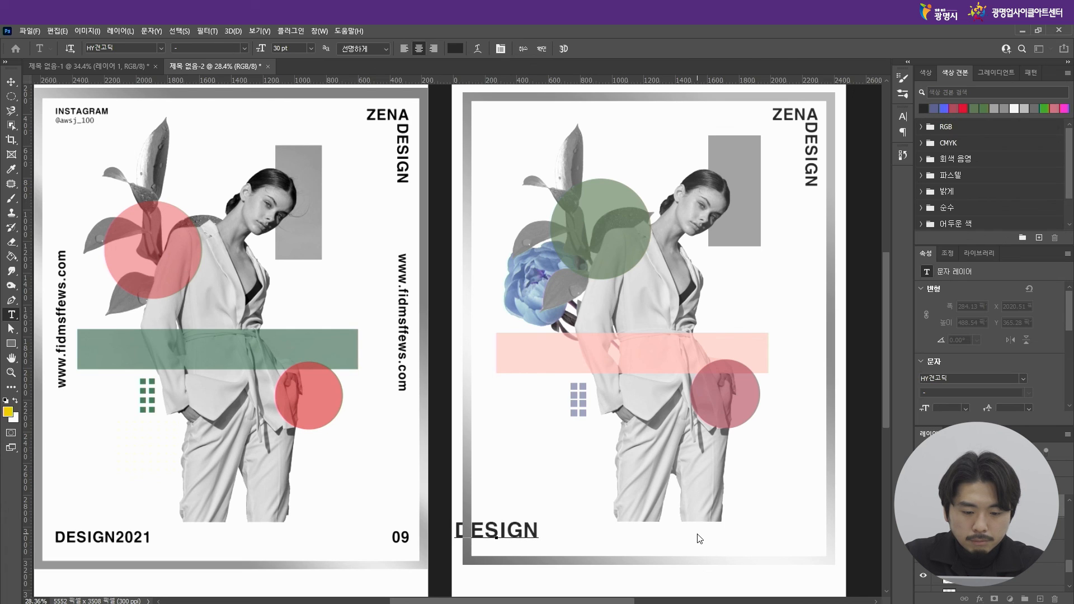
pyautogui.write('@)')
pyautogui.press('BackSpace')
pyautogui.press('BackSpace')
pyautogui.press('BackSpace')
pyautogui.write('20')
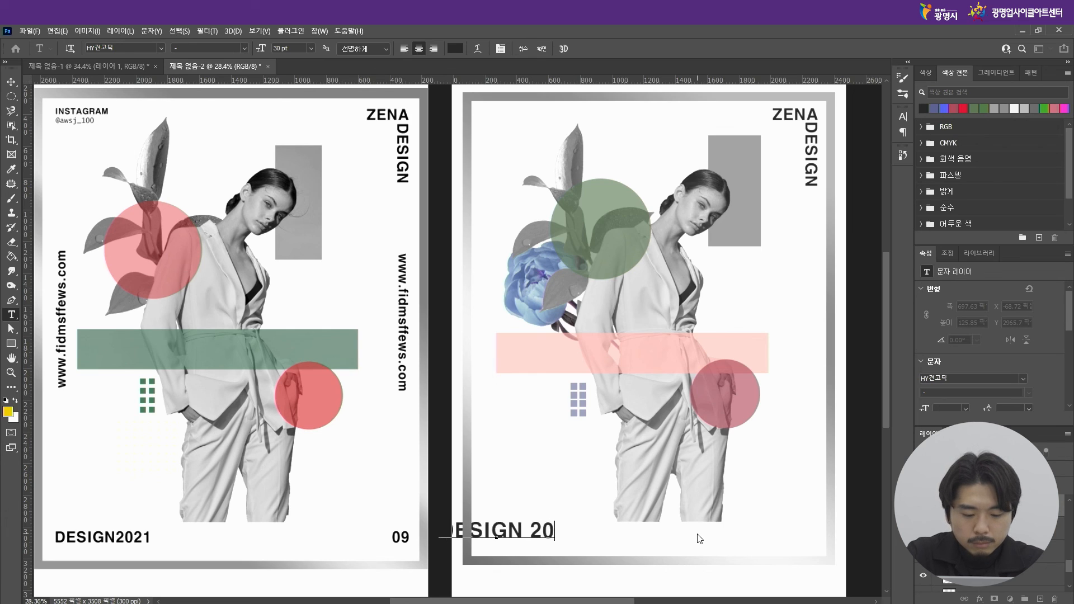
pyautogui.write('22')
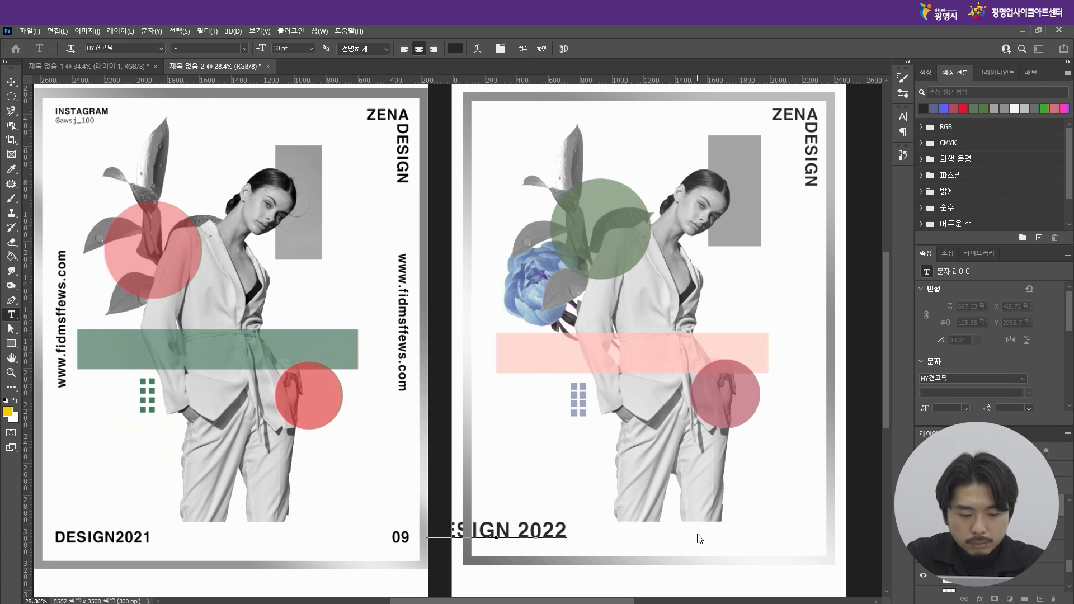
pyautogui.click(11, 82)
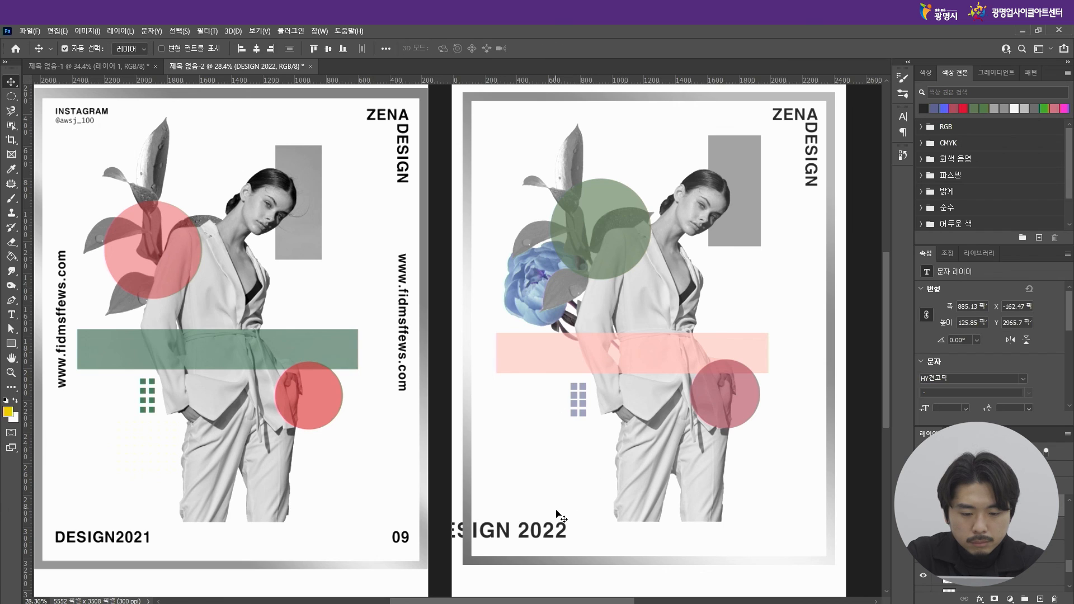
# Step: Scale the "DESIGN 2022" text to 71% and position it inside the frame's lower-left corner of the second poster
pyautogui.moveTo(561, 531); pyautogui.dragTo(614, 532)
pyautogui.hotkey('ctrl', 't')
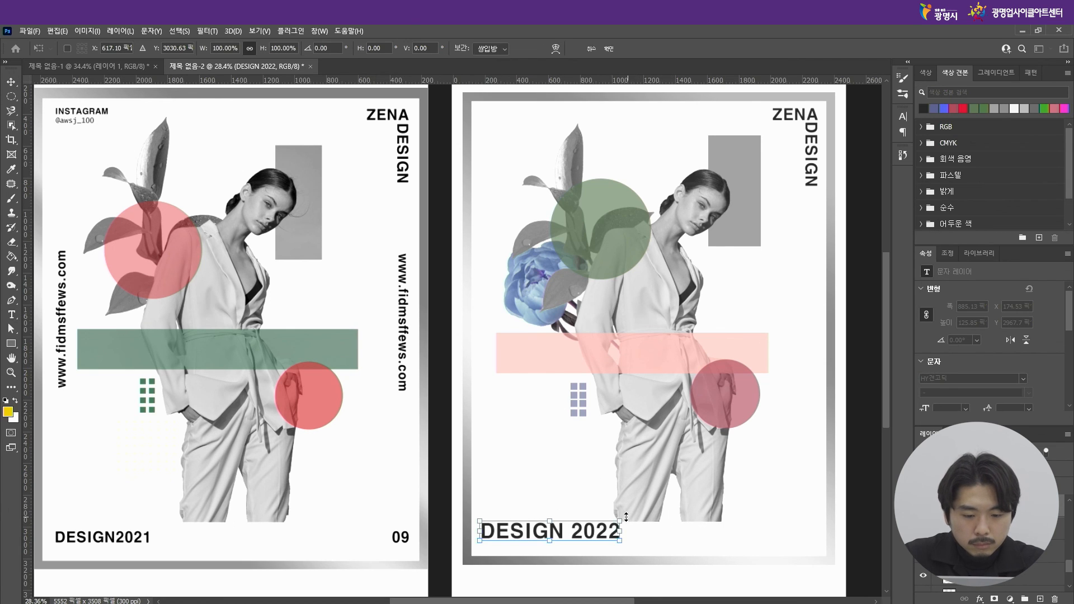
pyautogui.moveTo(621, 517); pyautogui.dragTo(582, 524)
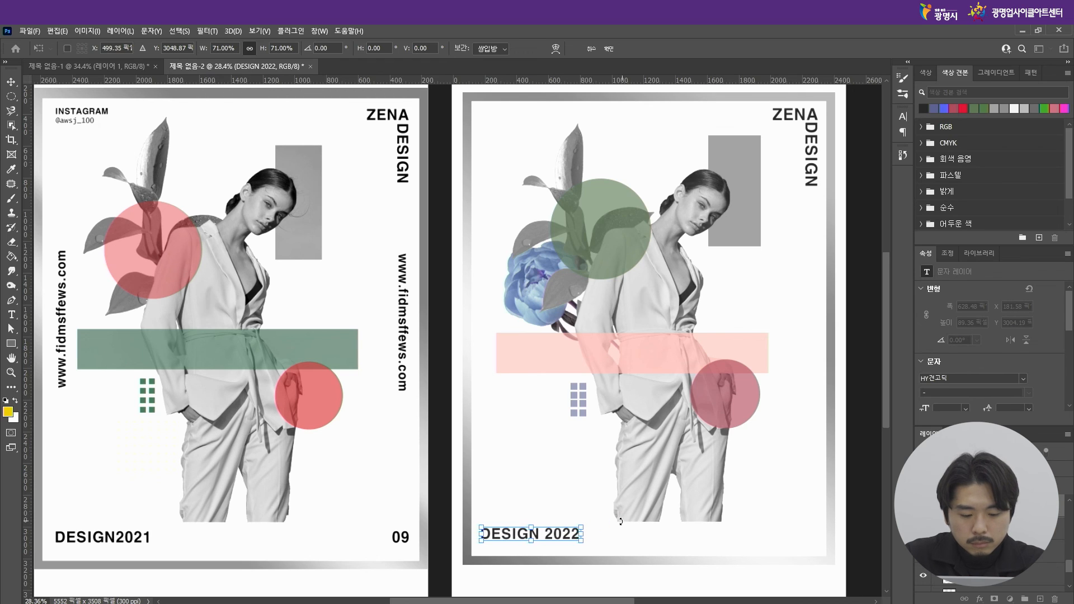
pyautogui.press('Right')
pyautogui.press('Right')
pyautogui.press('Right')
pyautogui.press('Right')
pyautogui.press('Right')
pyautogui.press('Right')
pyautogui.press('Right')
pyautogui.press('Right')
pyautogui.press('Right')
pyautogui.press('Down')
pyautogui.press('Down')
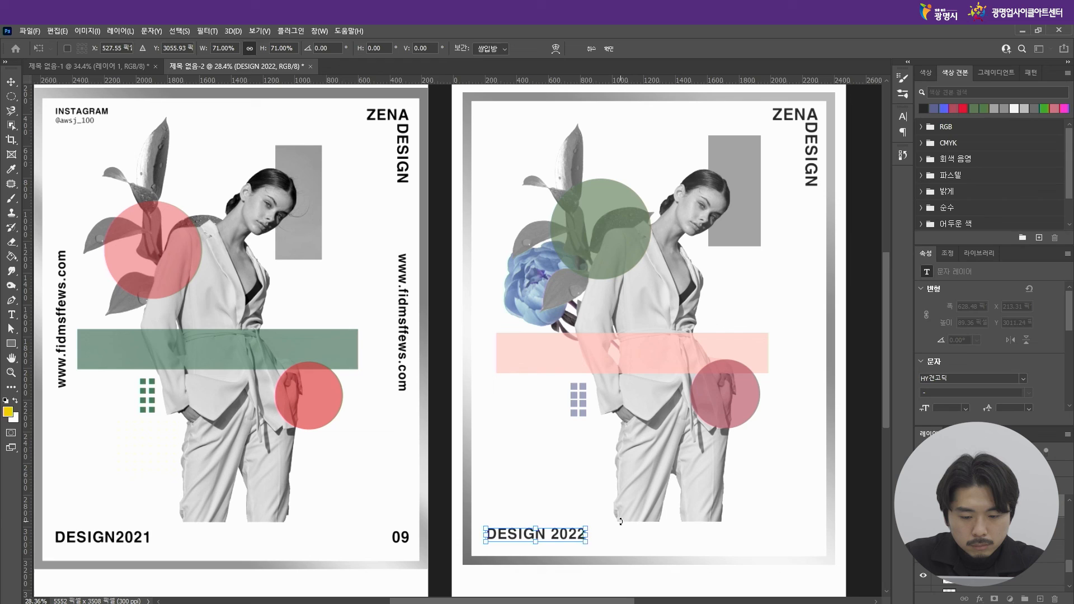
pyautogui.press('Return')
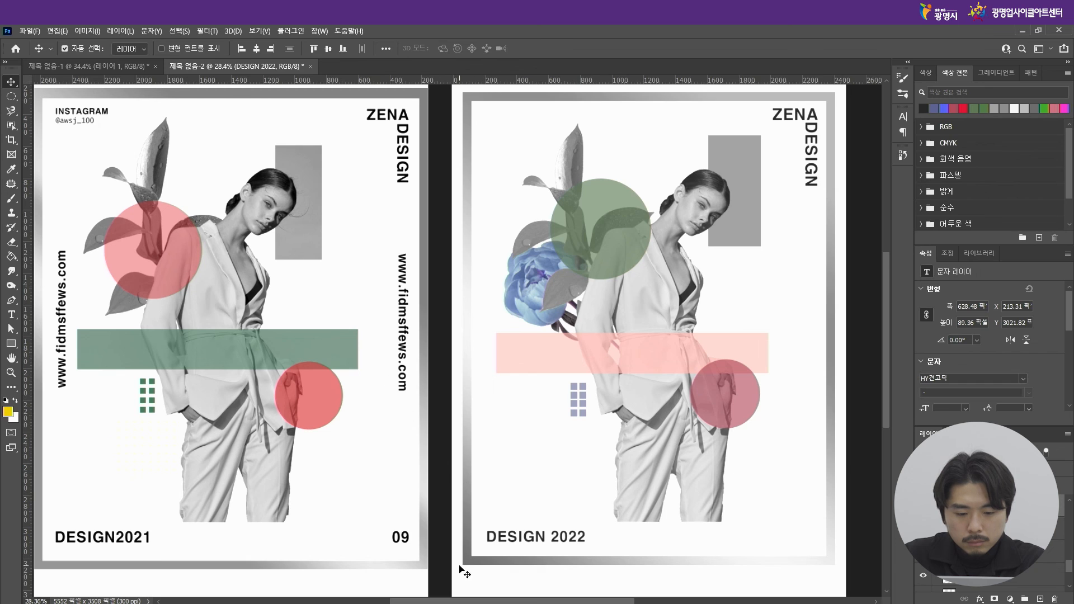
# Step: Delete the first artboard with the reference poster so that only the recreated poster's artboard is kept
pyautogui.scroll(-2, 546, 561)
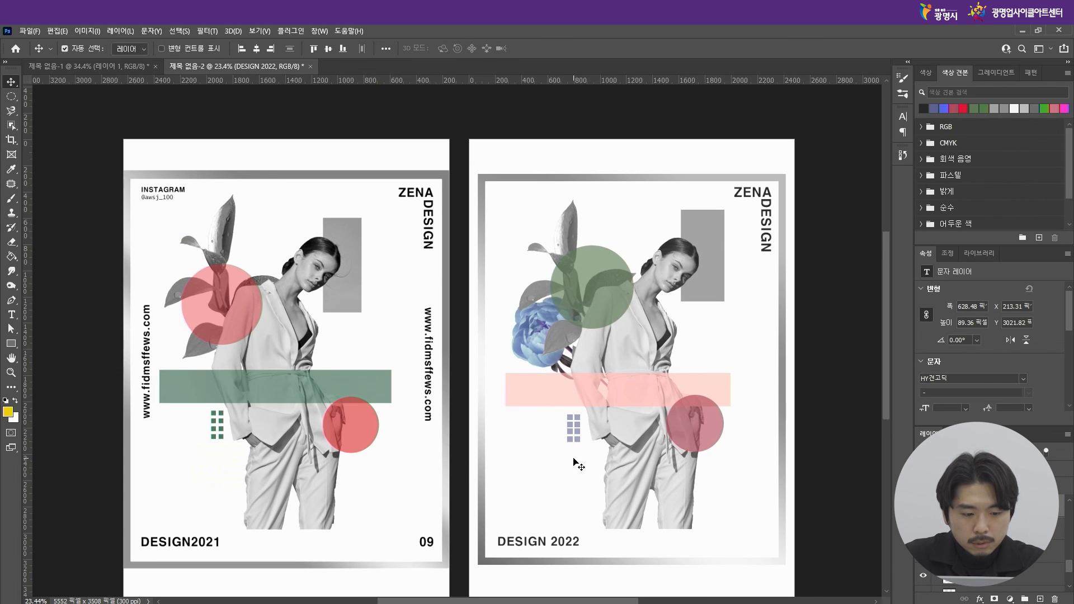
pyautogui.scroll(2, 550, 445)
pyautogui.scroll(-2, 632, 262)
pyautogui.scroll(1, 557, 328)
pyautogui.scroll(-2, 504, 384)
pyautogui.scroll(1, 584, 319)
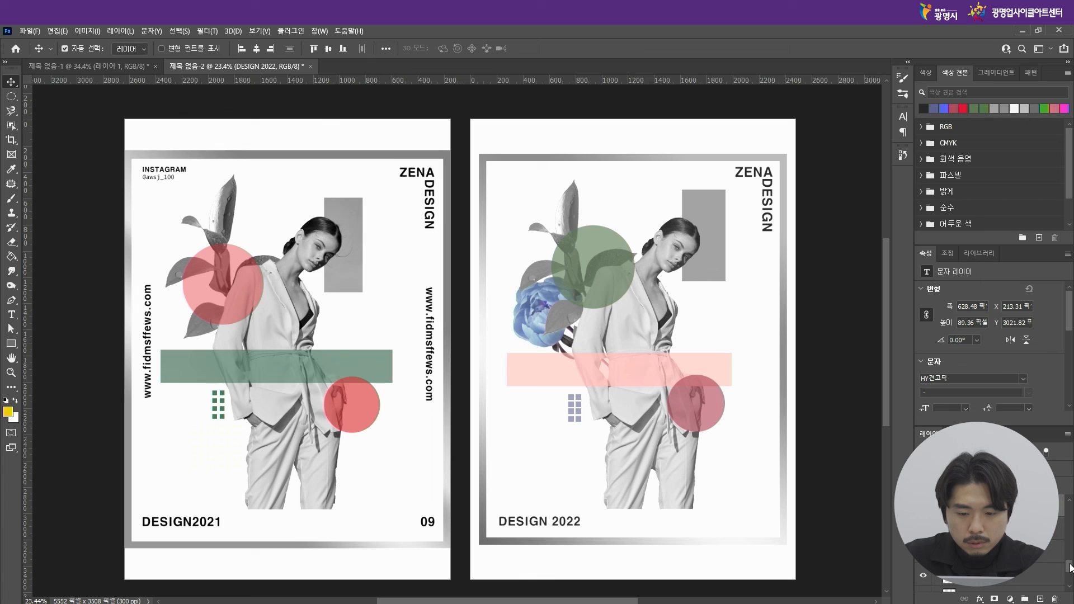
pyautogui.moveTo(1070, 569); pyautogui.dragTo(1067, 583)
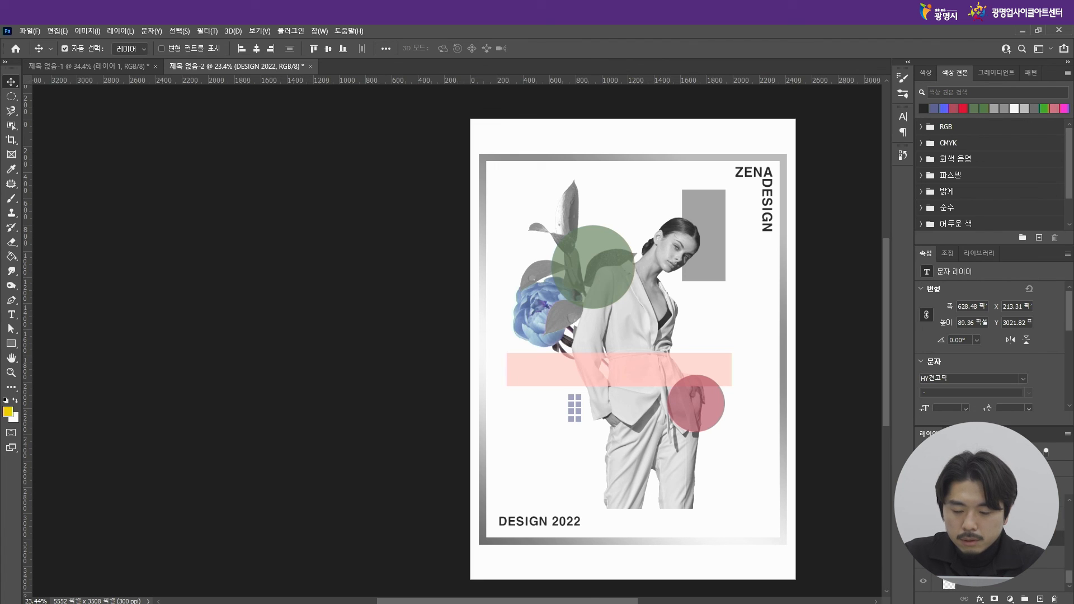
pyautogui.scroll(-3, 352, 413)
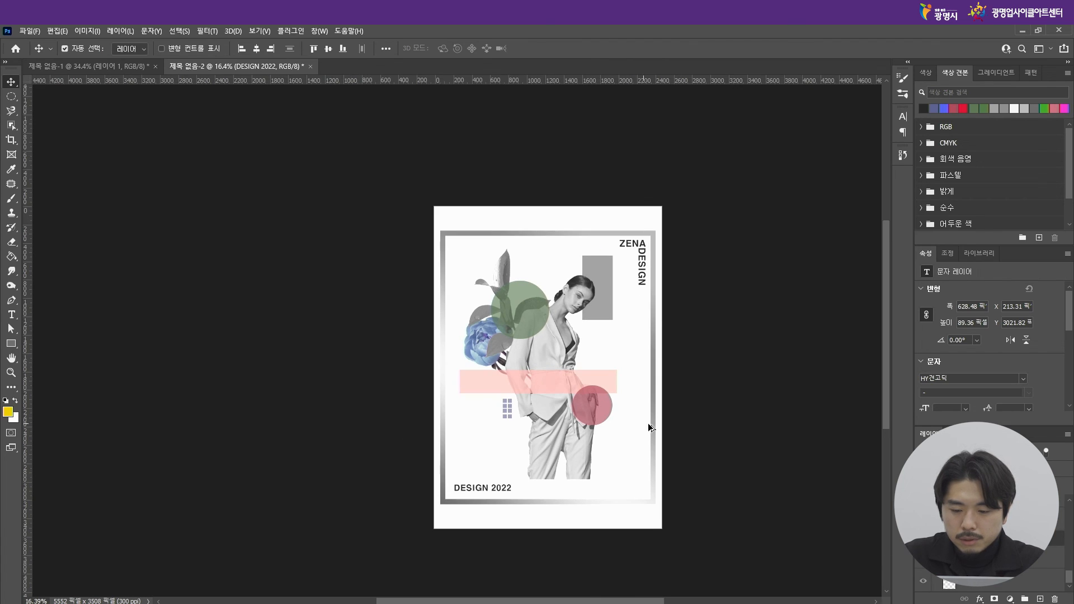
pyautogui.scroll(2, 724, 446)
pyautogui.click(1056, 538)
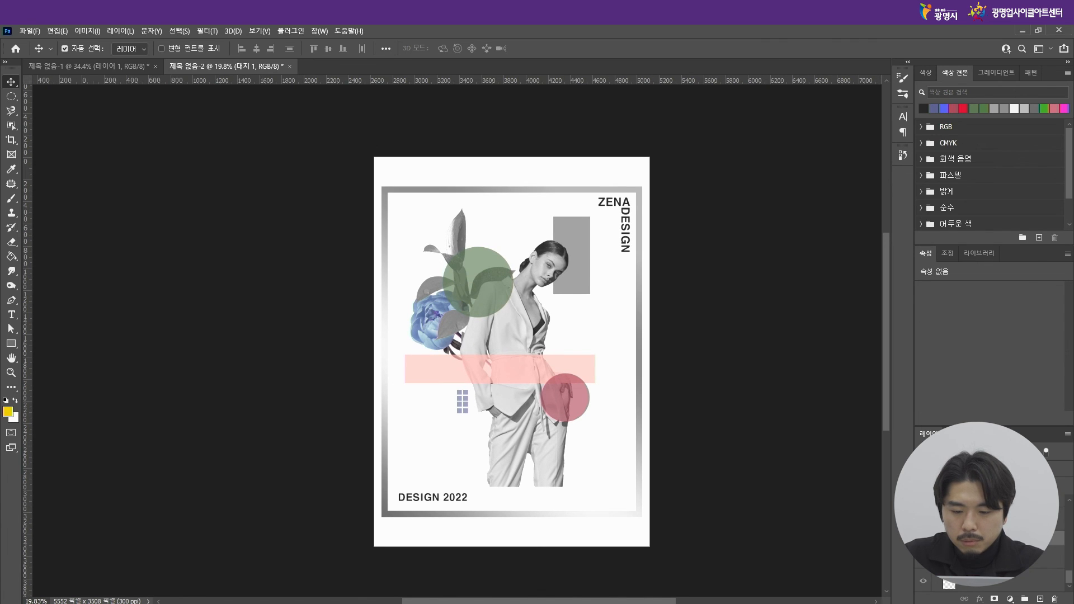
pyautogui.moveTo(1056, 538); pyautogui.dragTo(1054, 598)
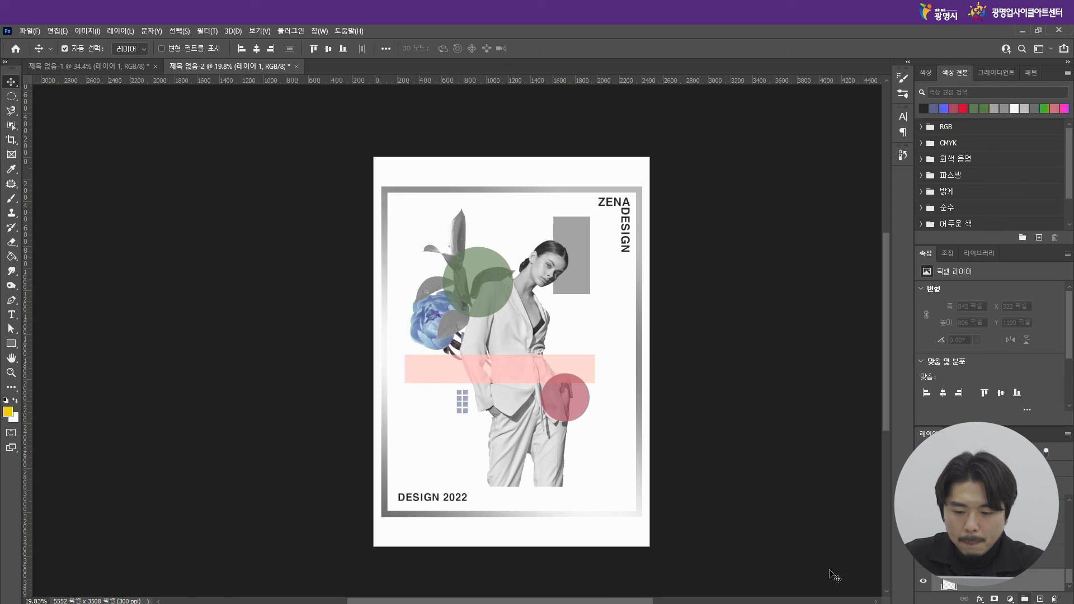
pyautogui.scroll(1, 693, 520)
pyautogui.scroll(2, 599, 499)
pyautogui.scroll(-3, 600, 498)
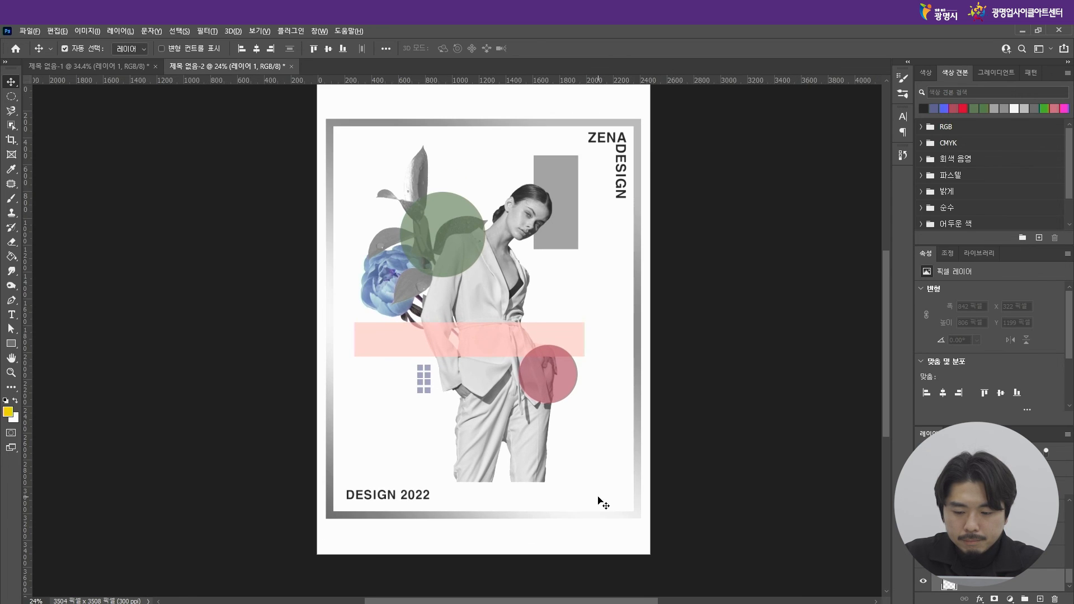
pyautogui.scroll(1, 561, 357)
pyautogui.scroll(-1, 652, 406)
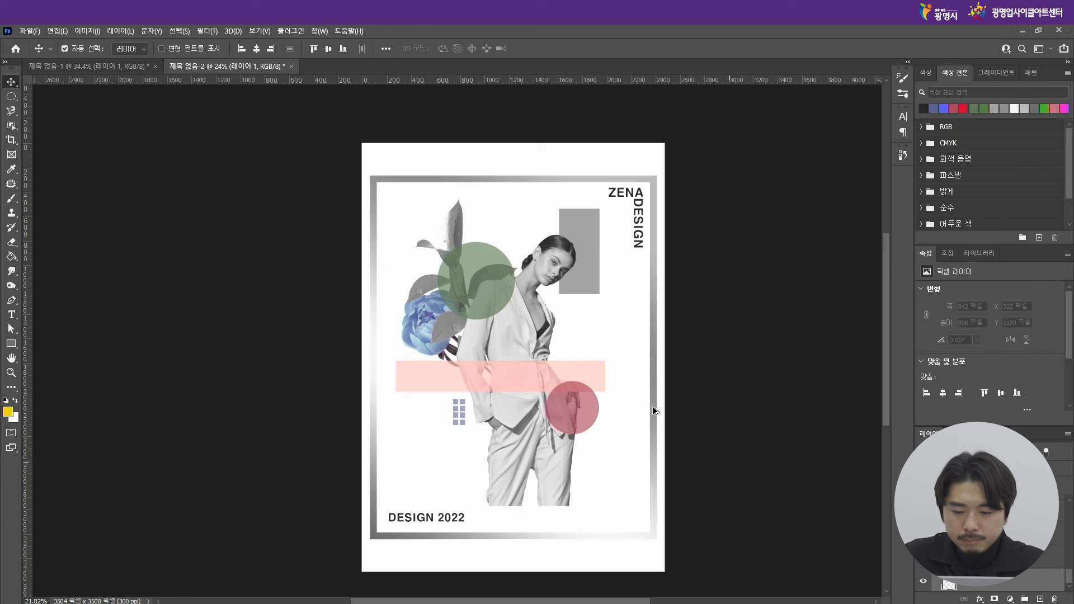
# Step: Start saving the poster document and choose the desktop (바탕 화면) as the destination, keeping the Photoshop PSD format
pyautogui.click(24, 34)
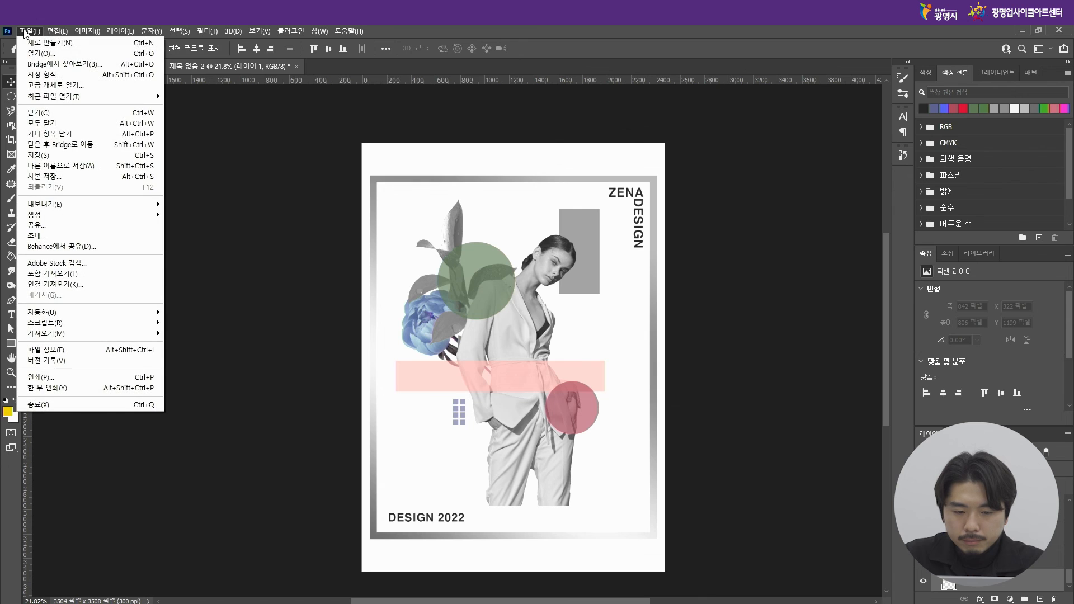
pyautogui.click(64, 157)
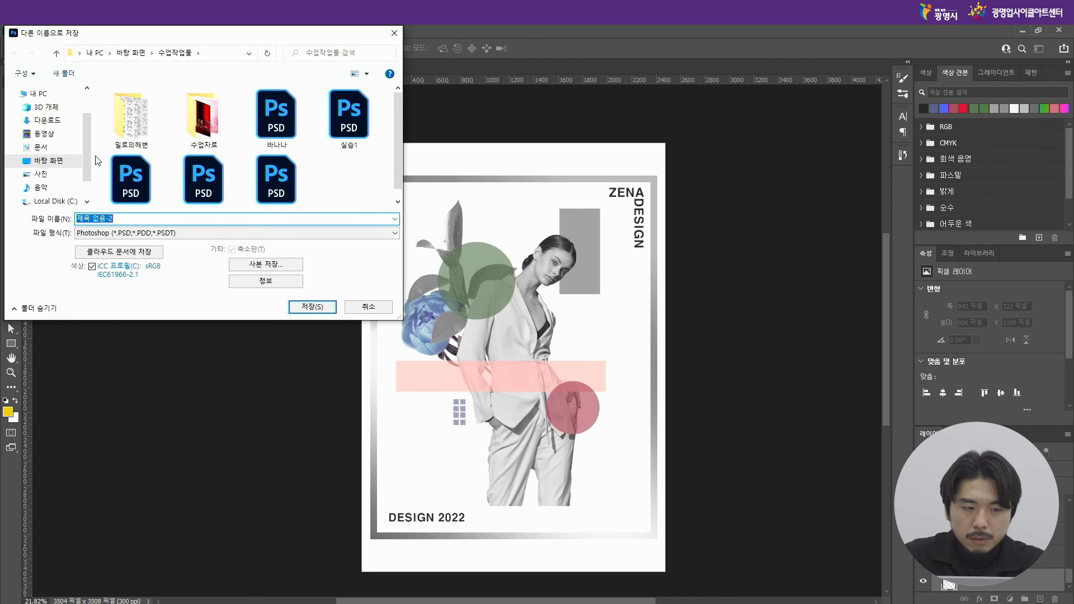
pyautogui.click(58, 162)
pyautogui.click(206, 231)
pyautogui.click(207, 232)
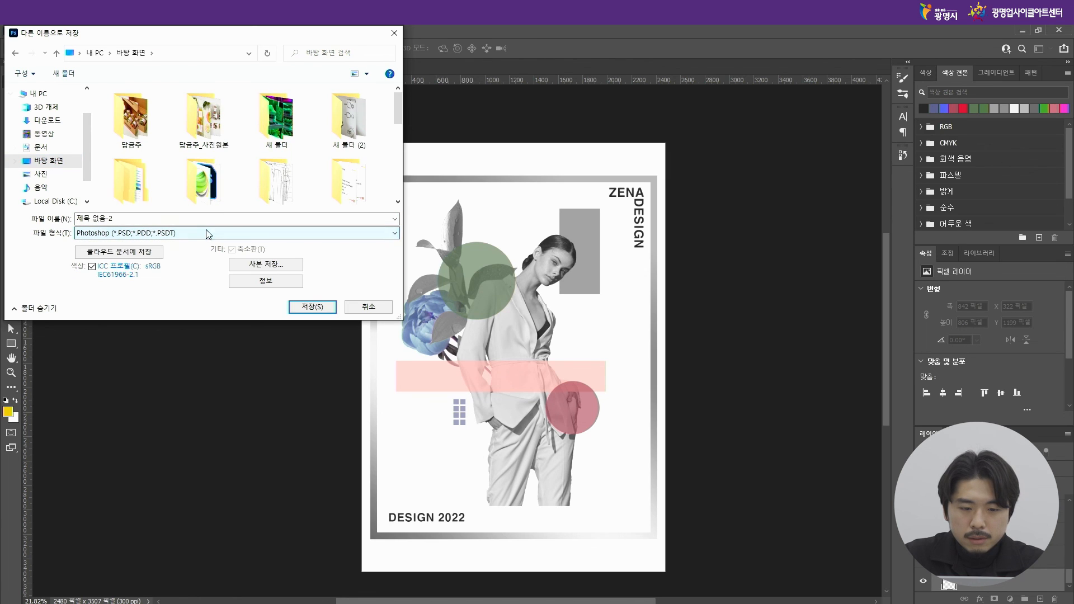
# Step: Name the PSD file "실습1번" and save it
pyautogui.click(137, 221)
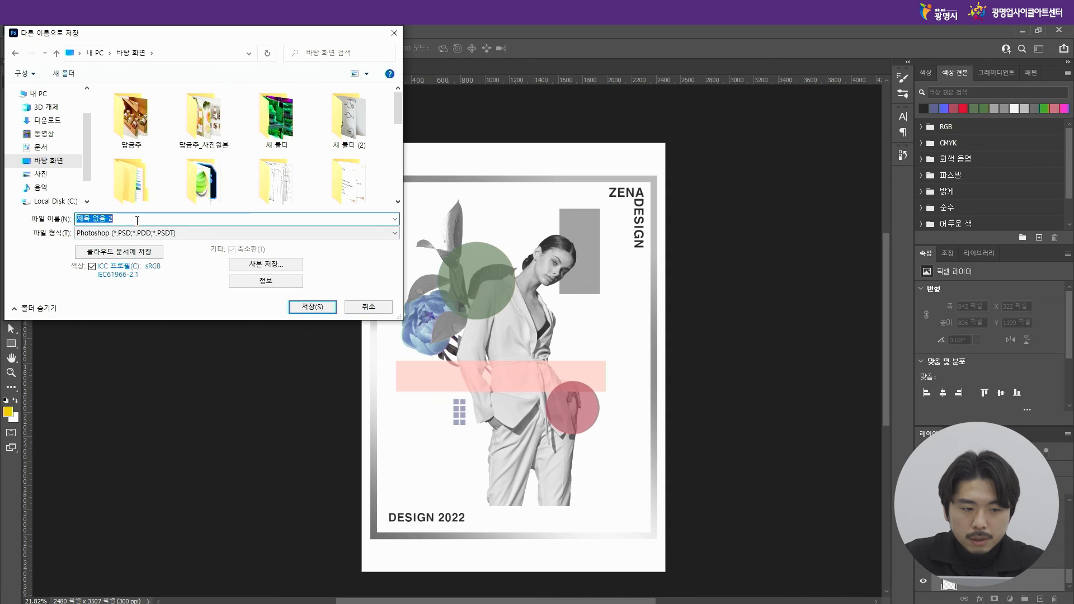
pyautogui.write('vh')
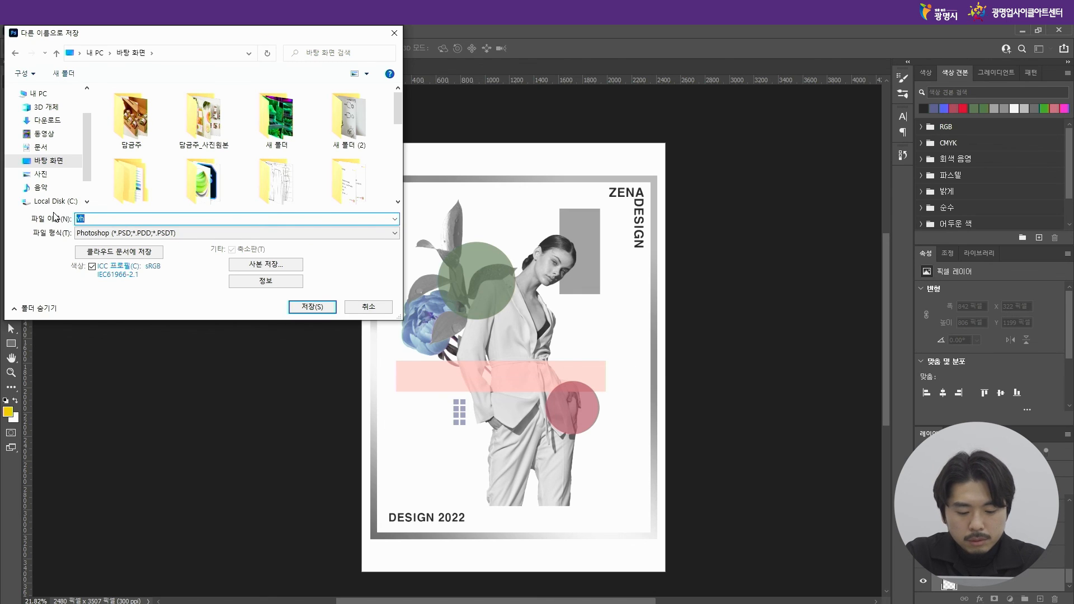
pyautogui.write('타')
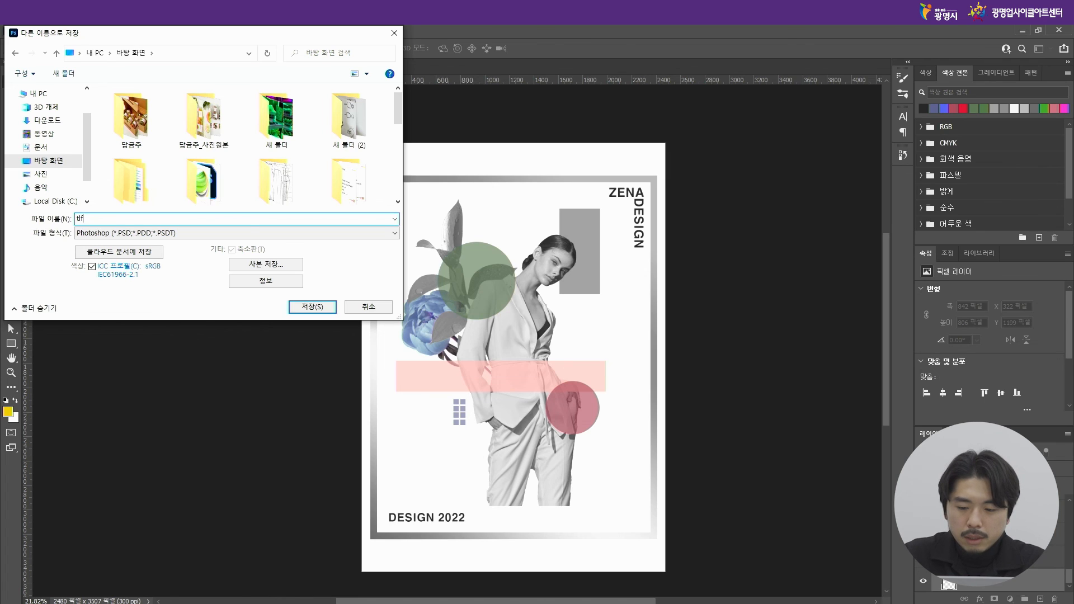
pyautogui.press('BackSpace')
pyautogui.press('BackSpace')
pyautogui.press('BackSpace')
pyautogui.press('BackSpace')
pyautogui.press('BackSpace')
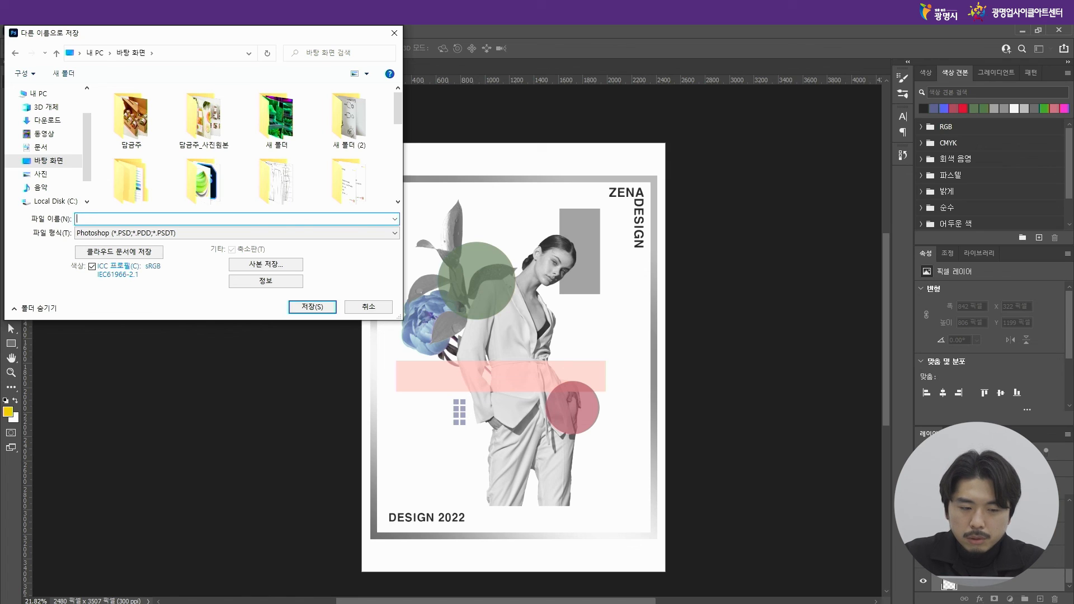
pyautogui.write('실습1번')
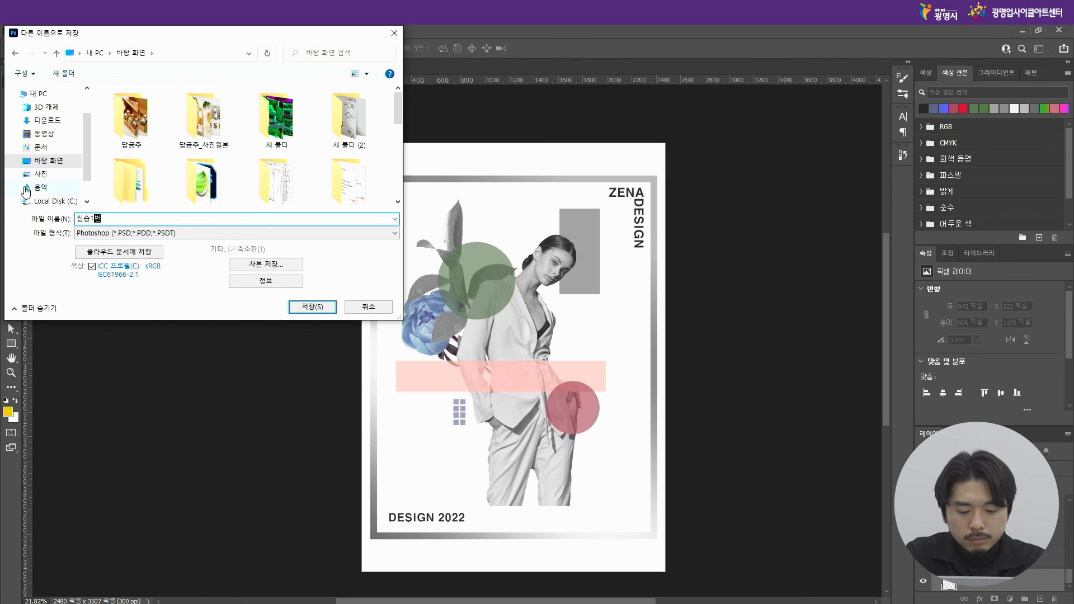
pyautogui.click(327, 313)
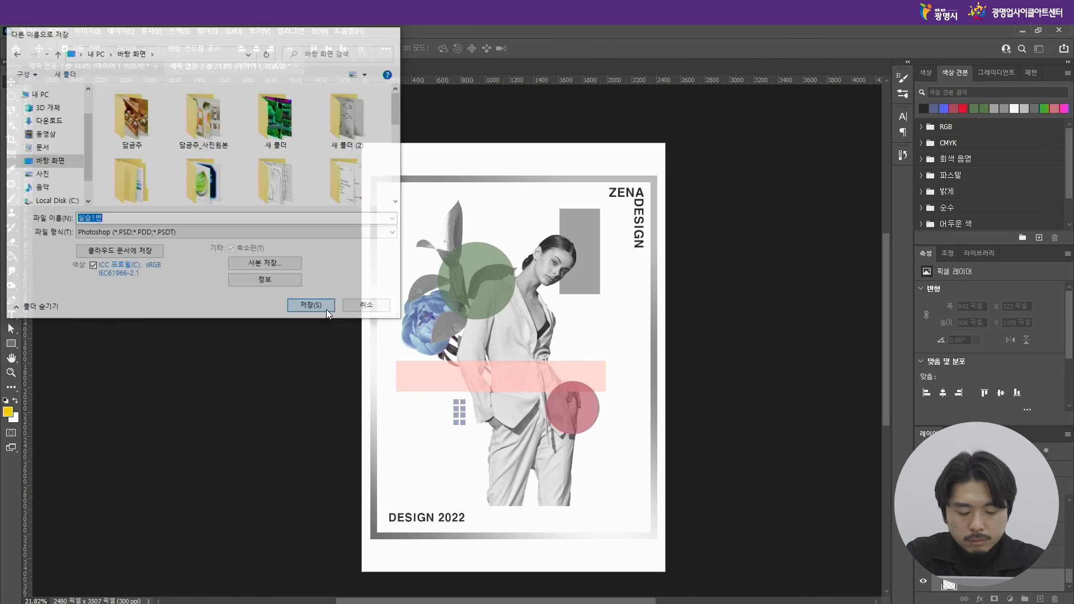
pyautogui.click(869, 349)
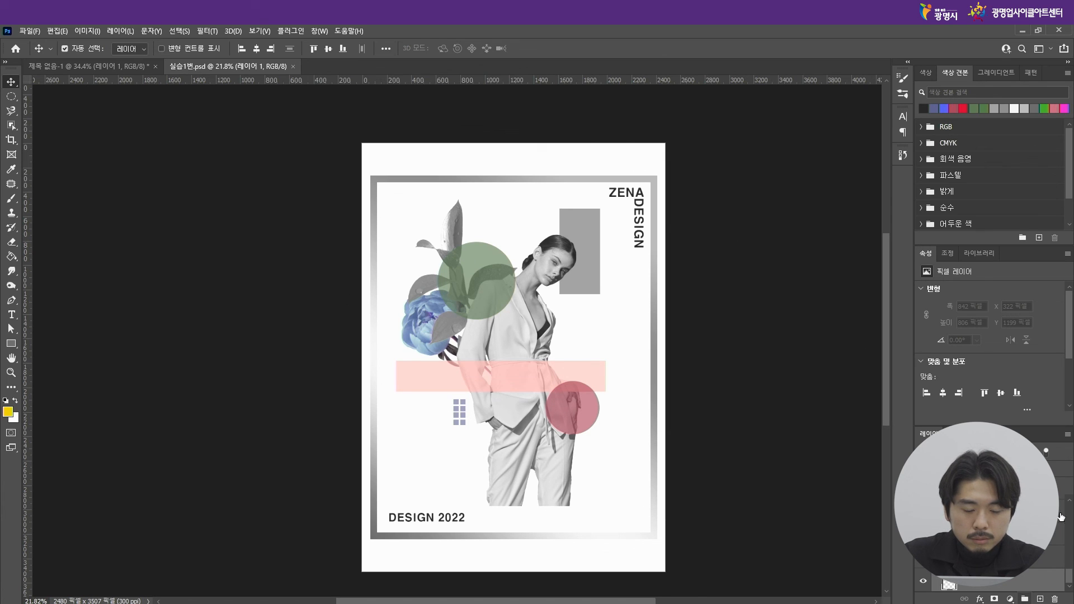
# Step: Save a copy of the poster to the desktop in JPEG format as "실습1번 복사"
pyautogui.click(32, 32)
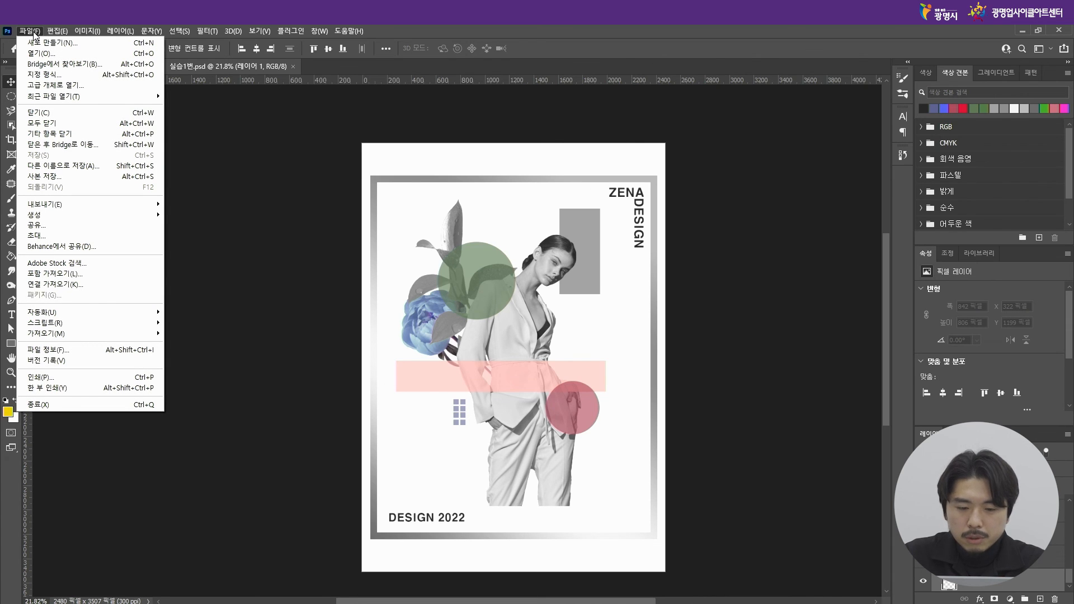
pyautogui.click(68, 180)
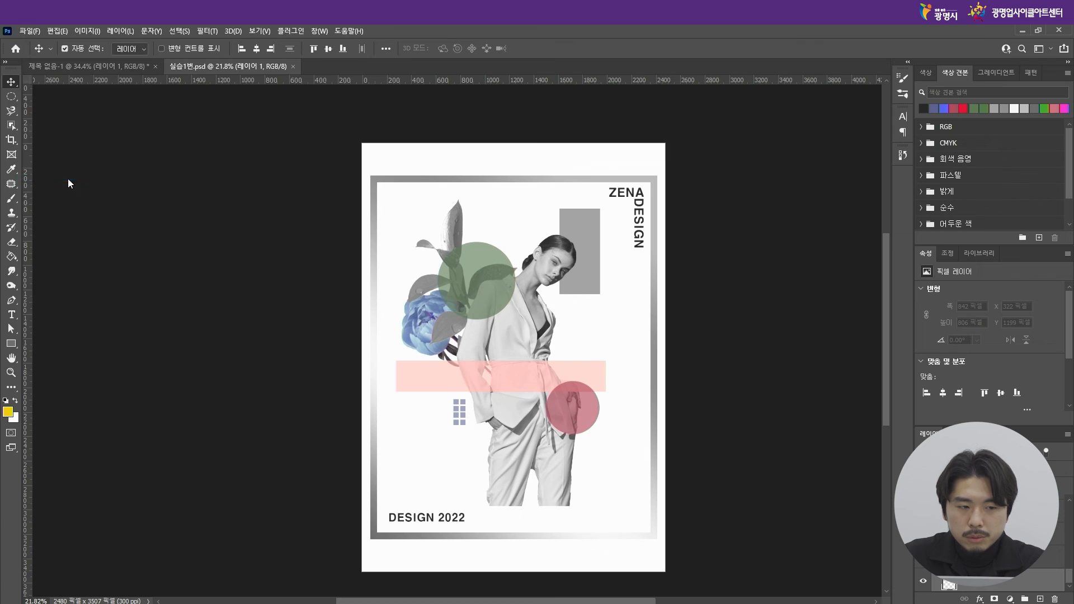
pyautogui.click(190, 233)
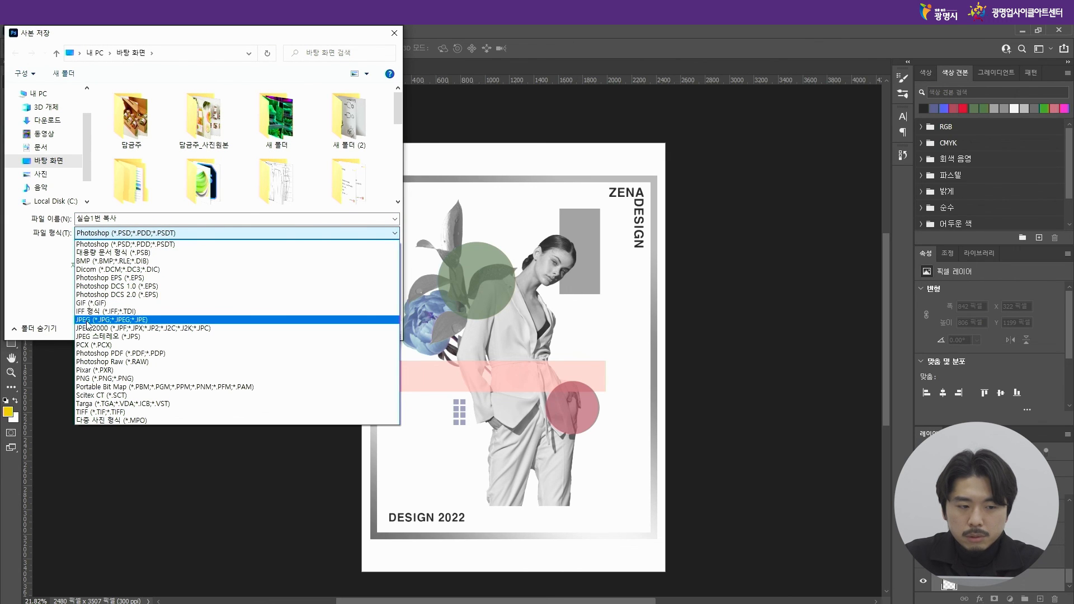
pyautogui.click(166, 323)
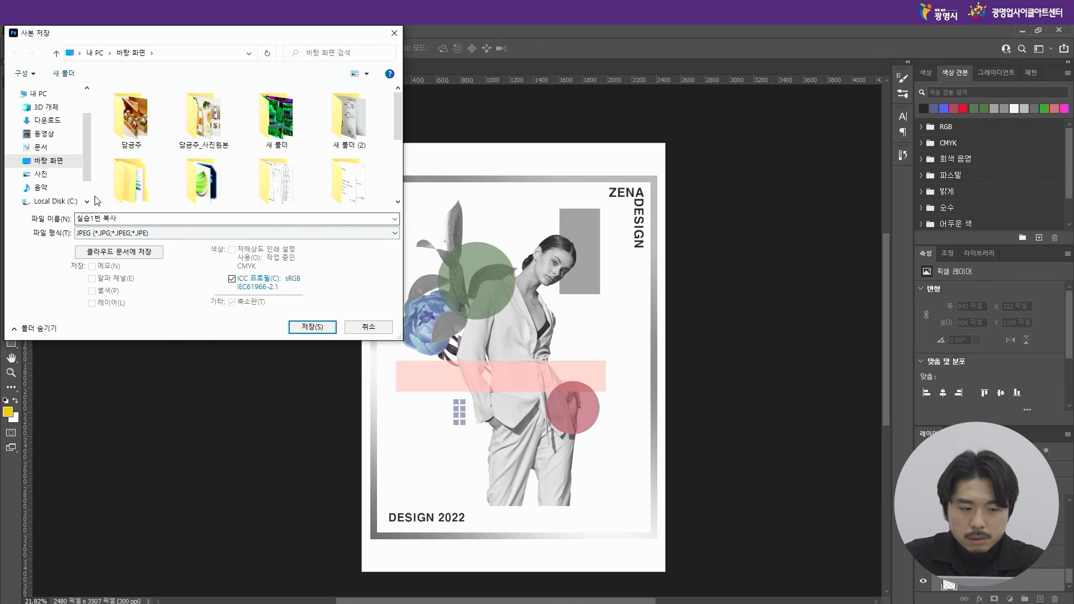
pyautogui.click(308, 331)
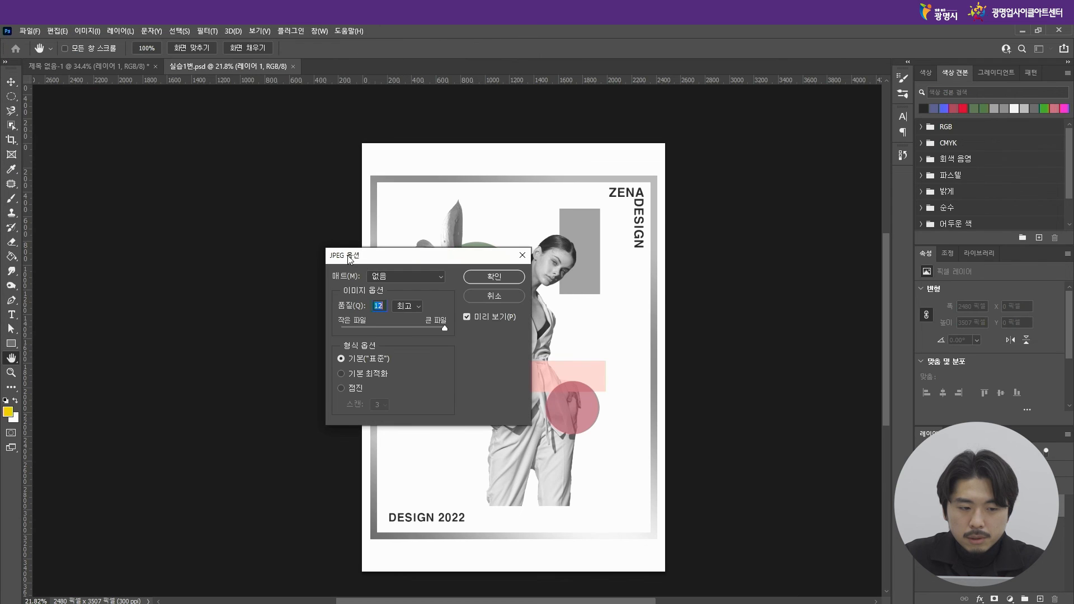
# Step: Set the JPEG quality to 9 (고) with the standard baseline format and complete the export
pyautogui.moveTo(395, 255); pyautogui.dragTo(249, 139)
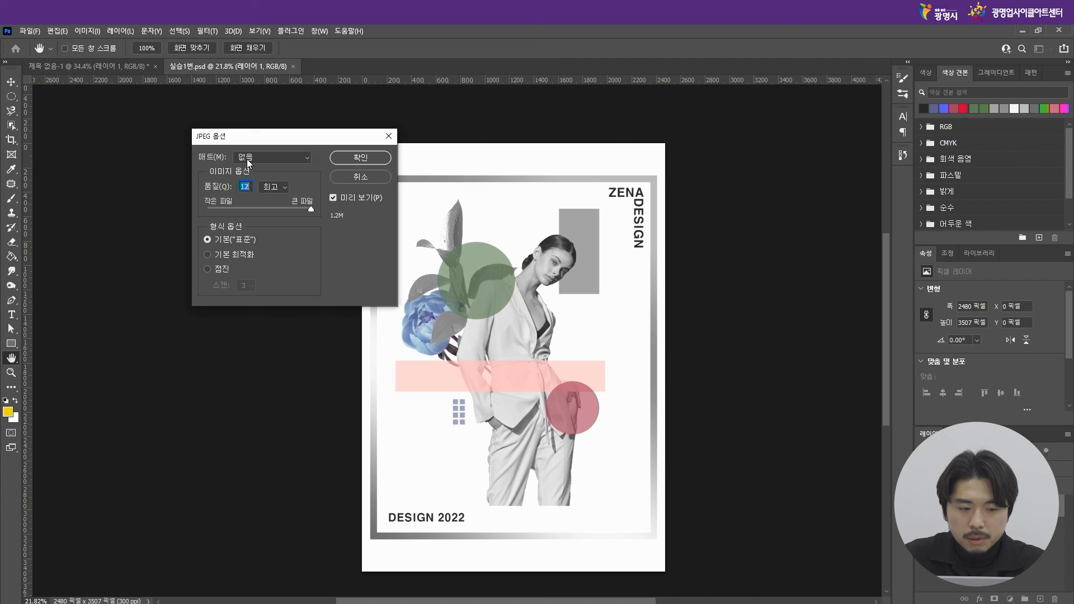
pyautogui.moveTo(311, 208)
pyautogui.mouseDown()
pyautogui.moveTo(296, 210)
pyautogui.moveTo(319, 210)
pyautogui.mouseUp()
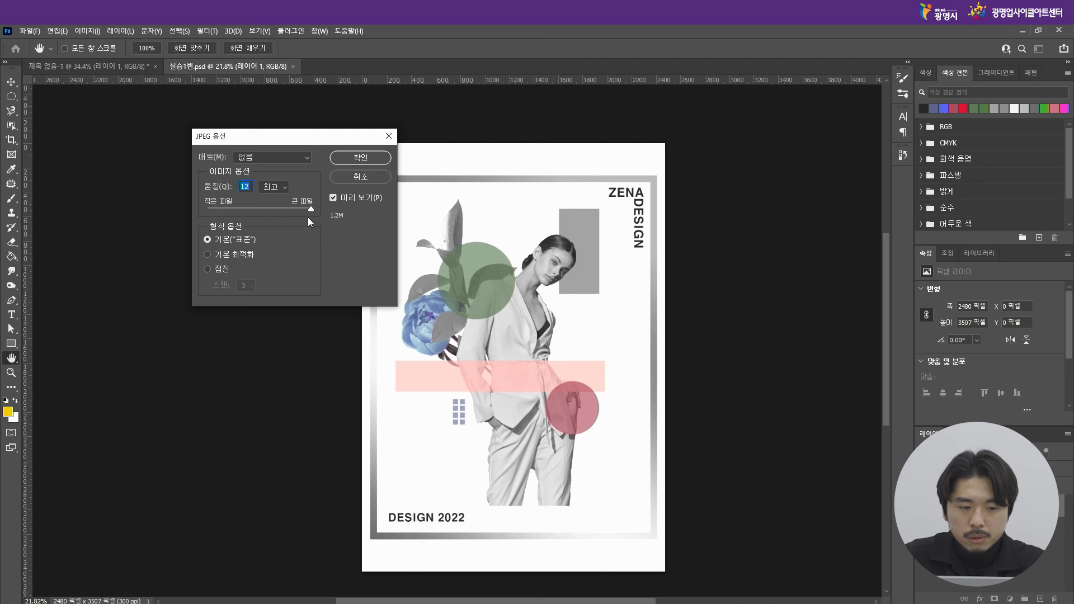
pyautogui.moveTo(310, 211); pyautogui.dragTo(248, 213)
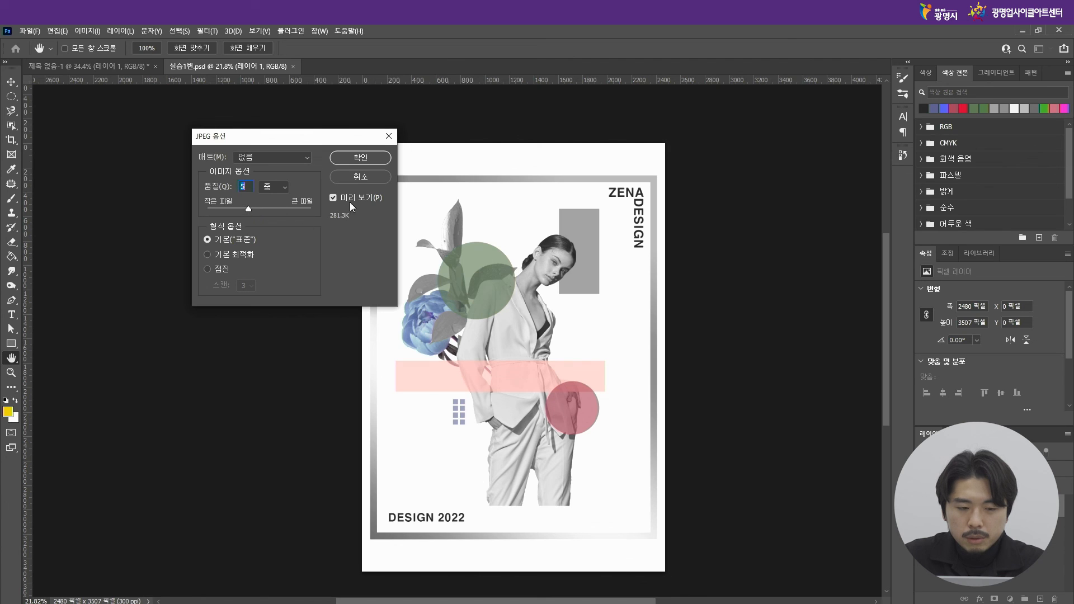
pyautogui.moveTo(248, 209); pyautogui.dragTo(290, 210)
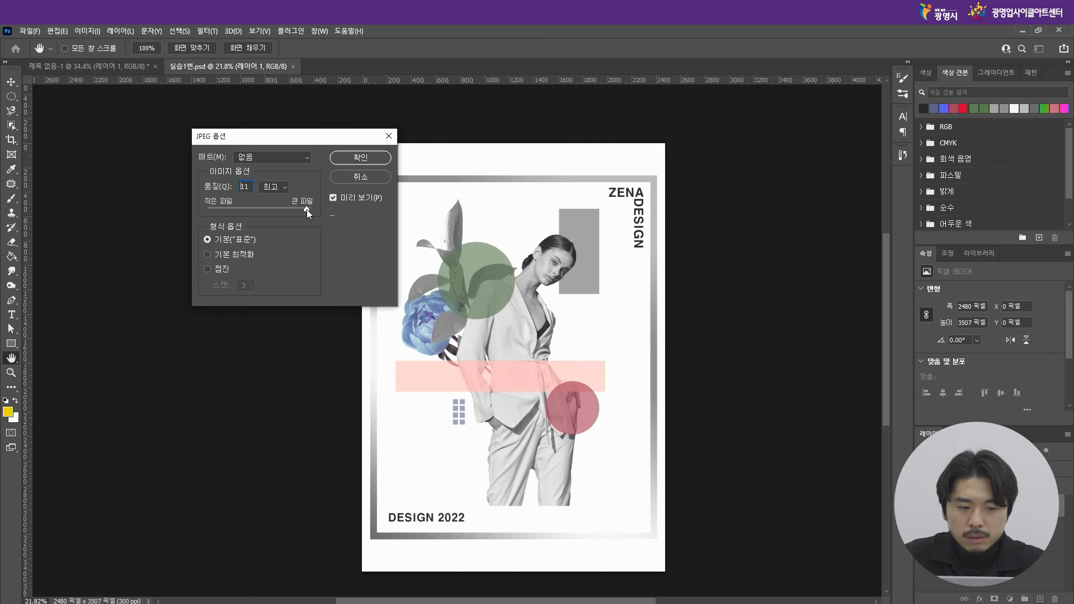
pyautogui.click(369, 156)
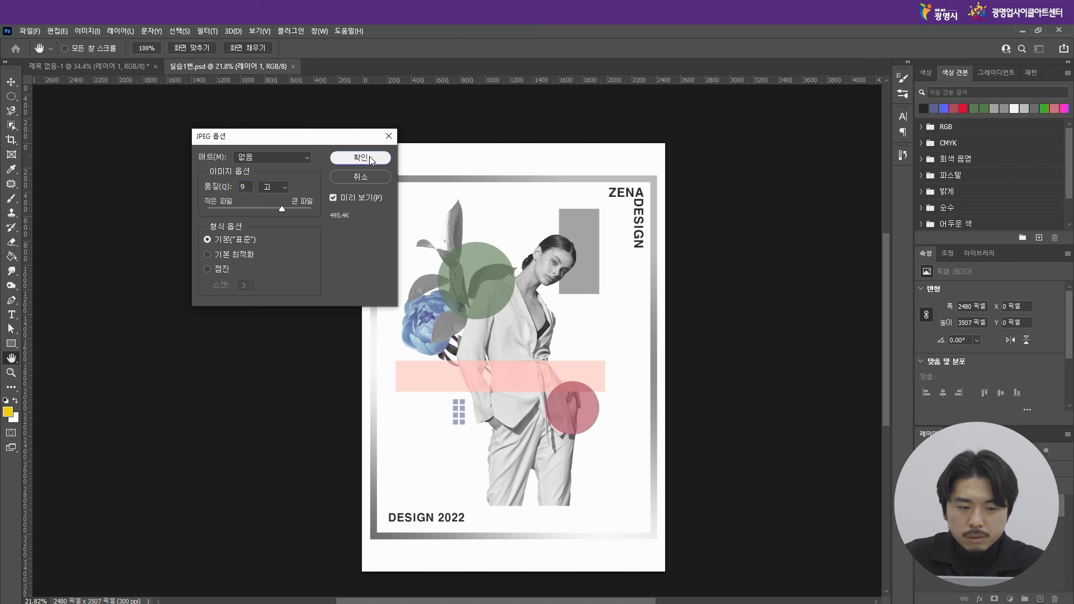
# Step: Check the two open documents, then minimize Photoshop to reach the 포토샵 image folder in File Explorer
pyautogui.press('v')
pyautogui.hscroll(2, 740, 162)
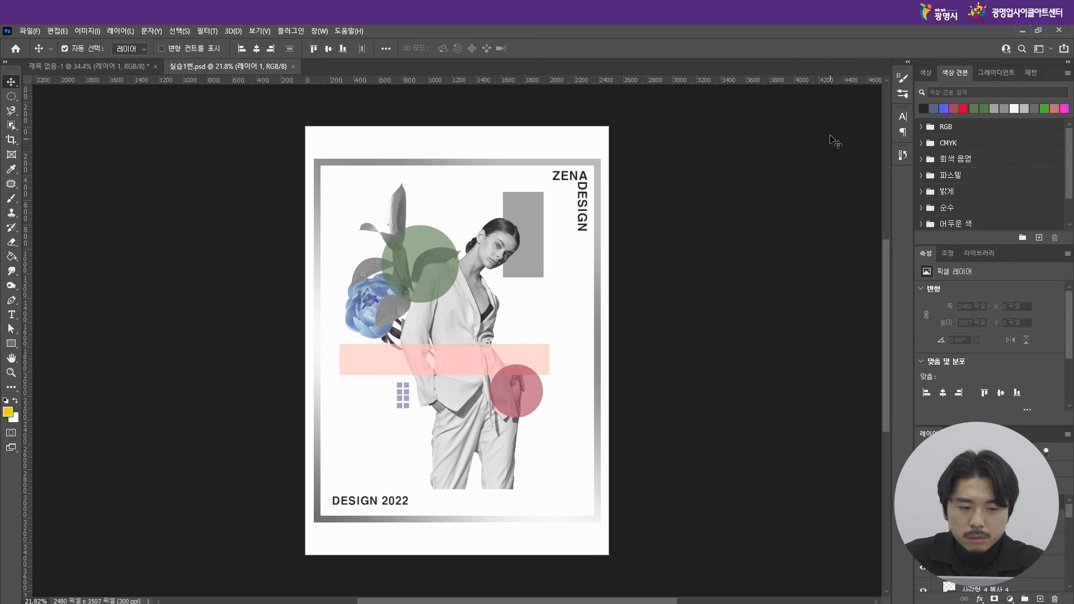
pyautogui.click(123, 69)
pyautogui.click(195, 71)
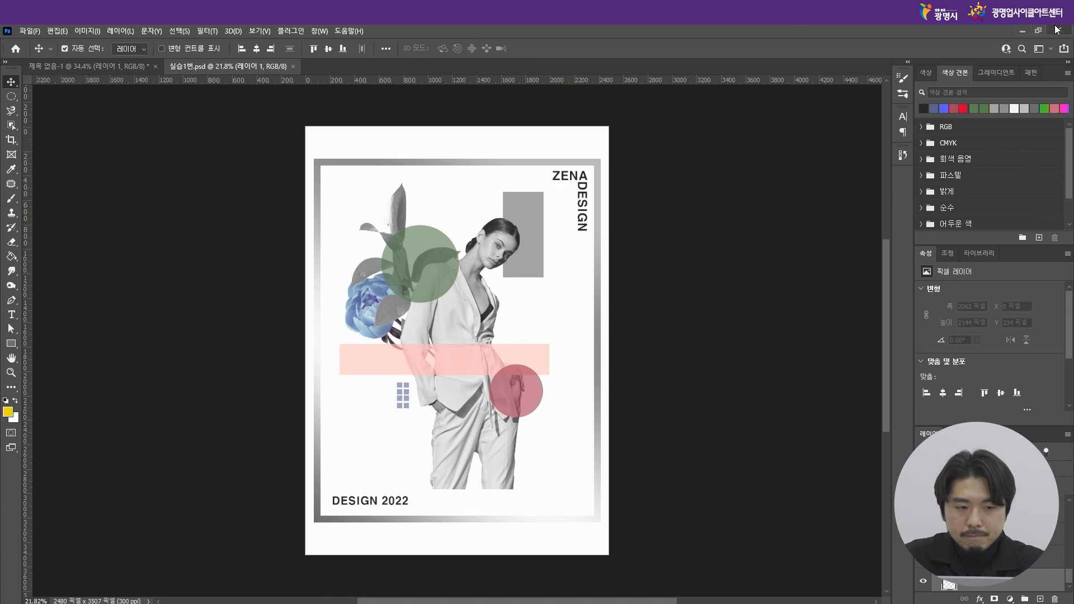
pyautogui.click(1023, 31)
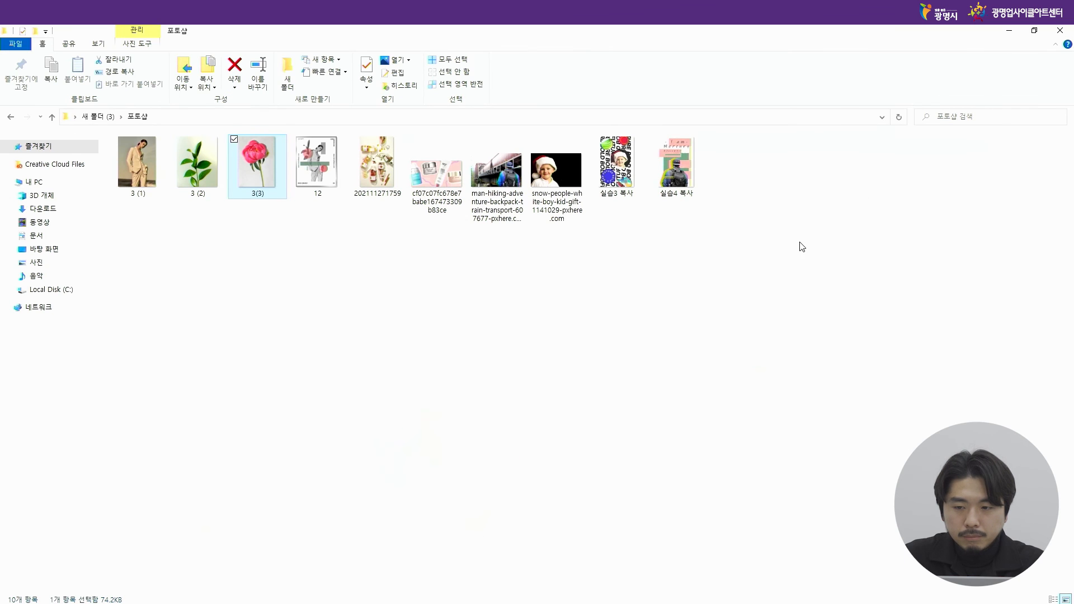
# Step: Minimize File Explorer and place the saved poster's PSD and JPEG files side by side in an empty area of the desktop
pyautogui.click(1010, 30)
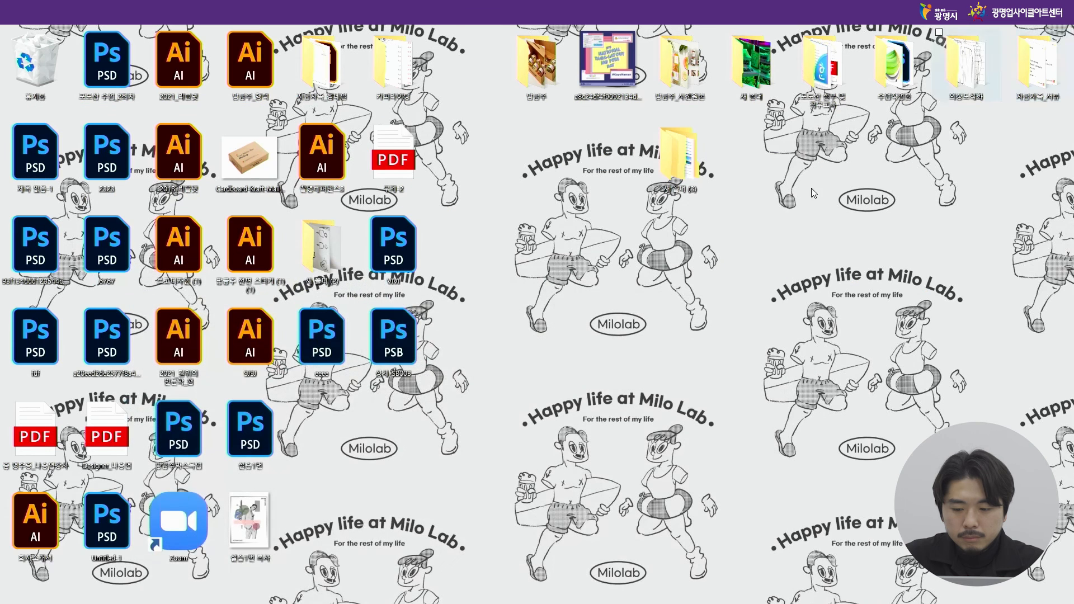
pyautogui.moveTo(249, 523); pyautogui.dragTo(477, 261)
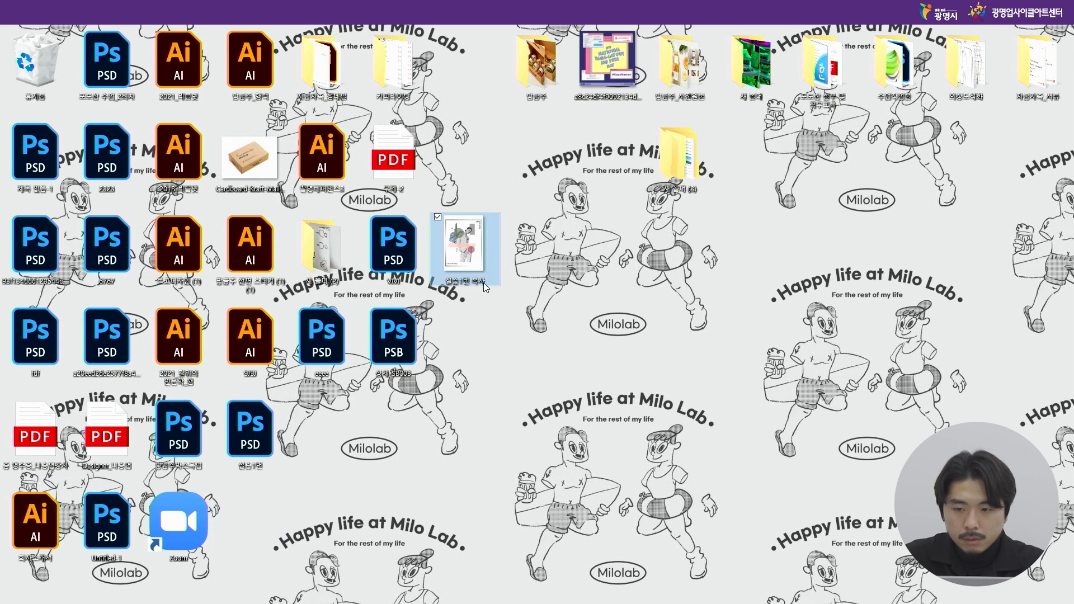
pyautogui.moveTo(255, 428); pyautogui.dragTo(589, 314)
pyautogui.moveTo(485, 259); pyautogui.dragTo(693, 344)
pyautogui.click(727, 366)
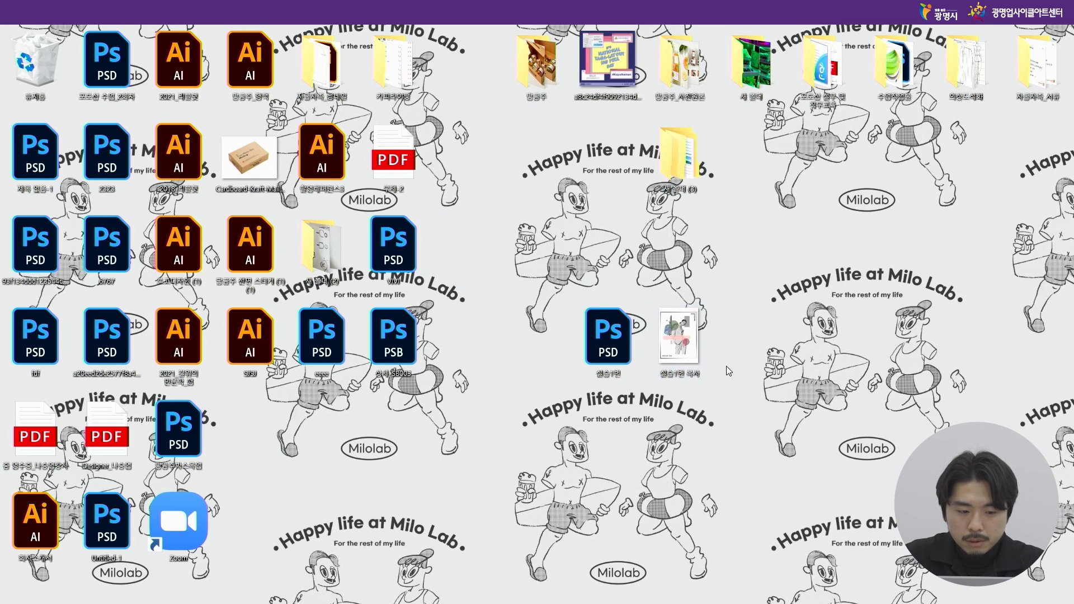
# Step: View the exported JPEG "실습1번 복사" in the photo viewer, close it and switch back to the poster in Photoshop
pyautogui.doubleClick(691, 345)
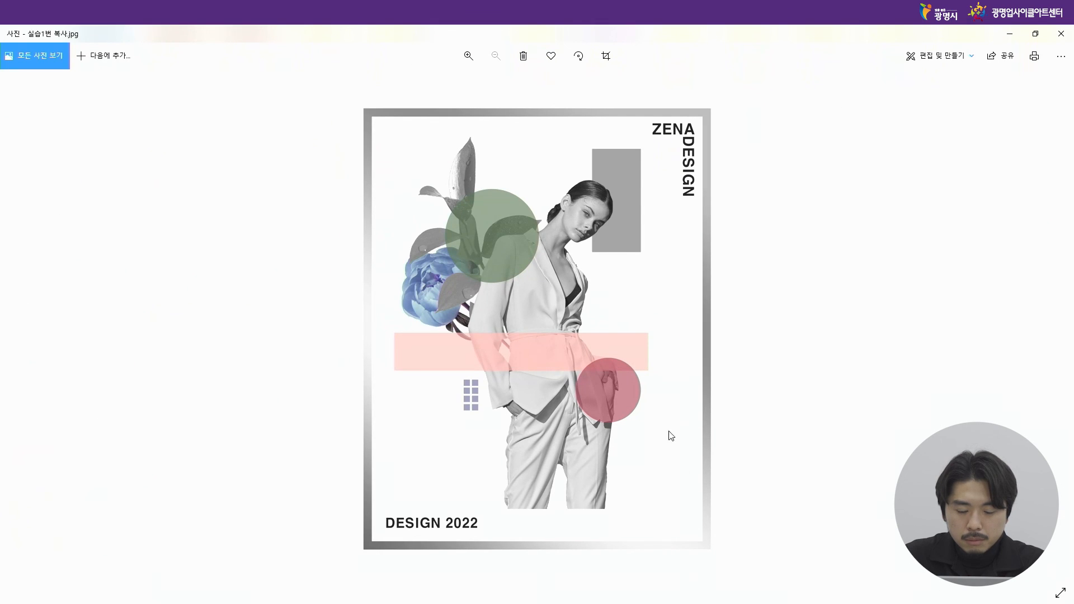
pyautogui.click(1069, 32)
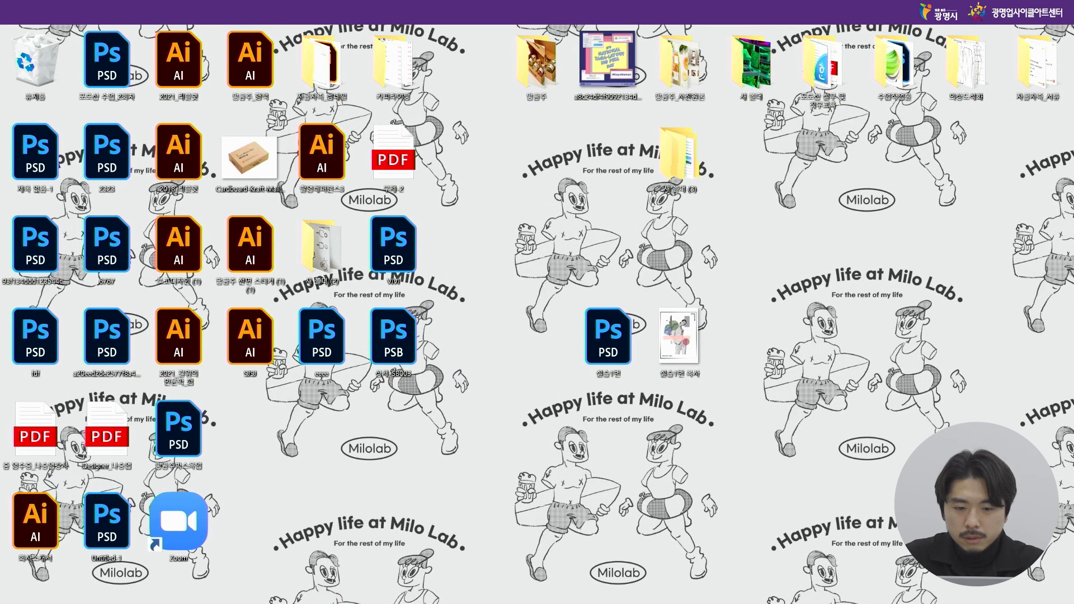
pyautogui.click(397, 603)
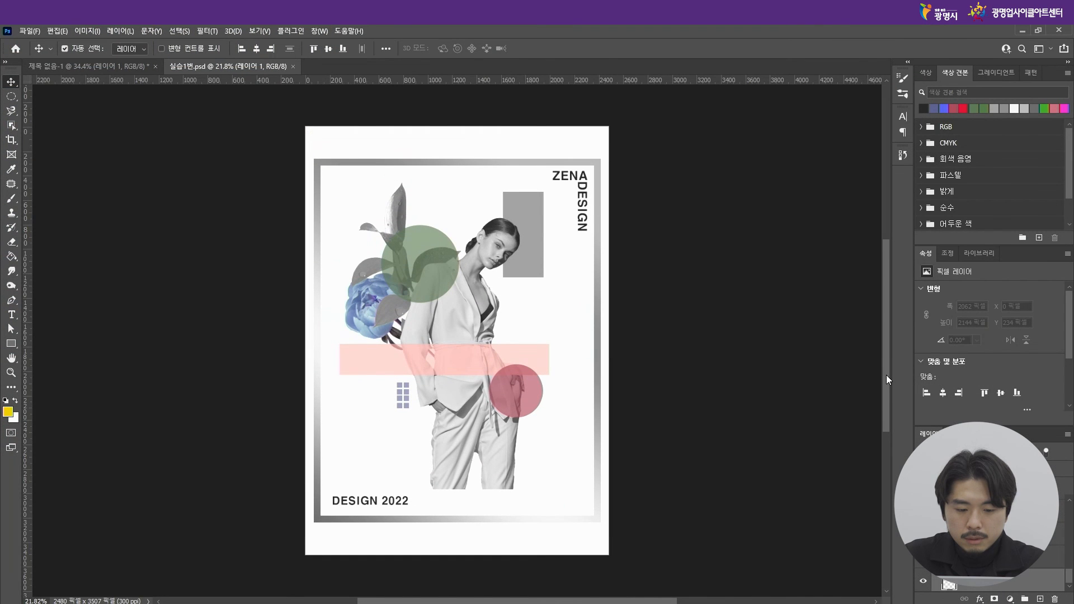
pyautogui.click(41, 31)
pyautogui.click(486, 25)
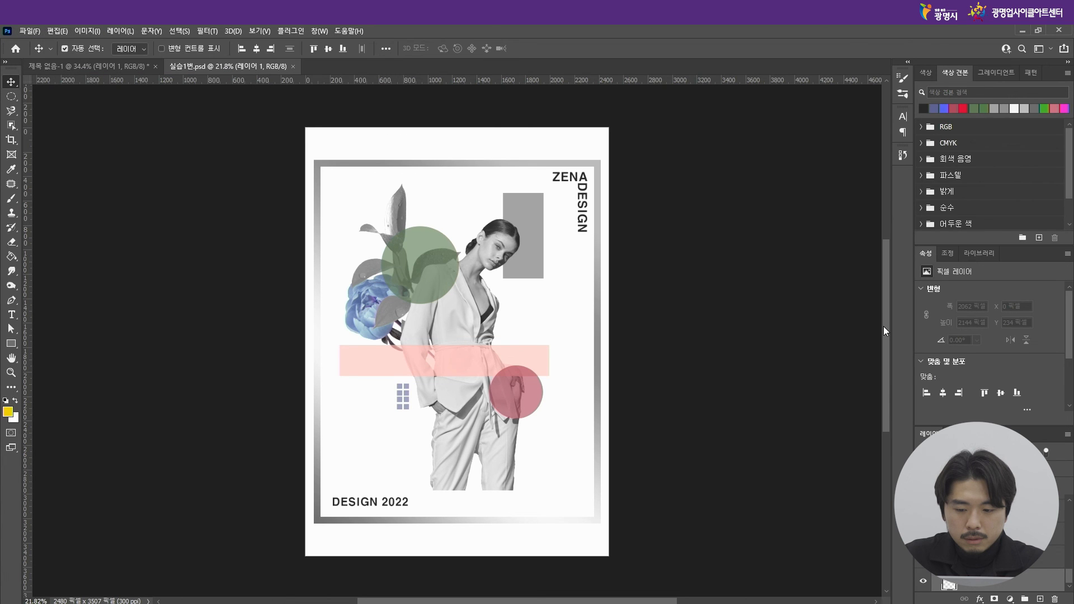